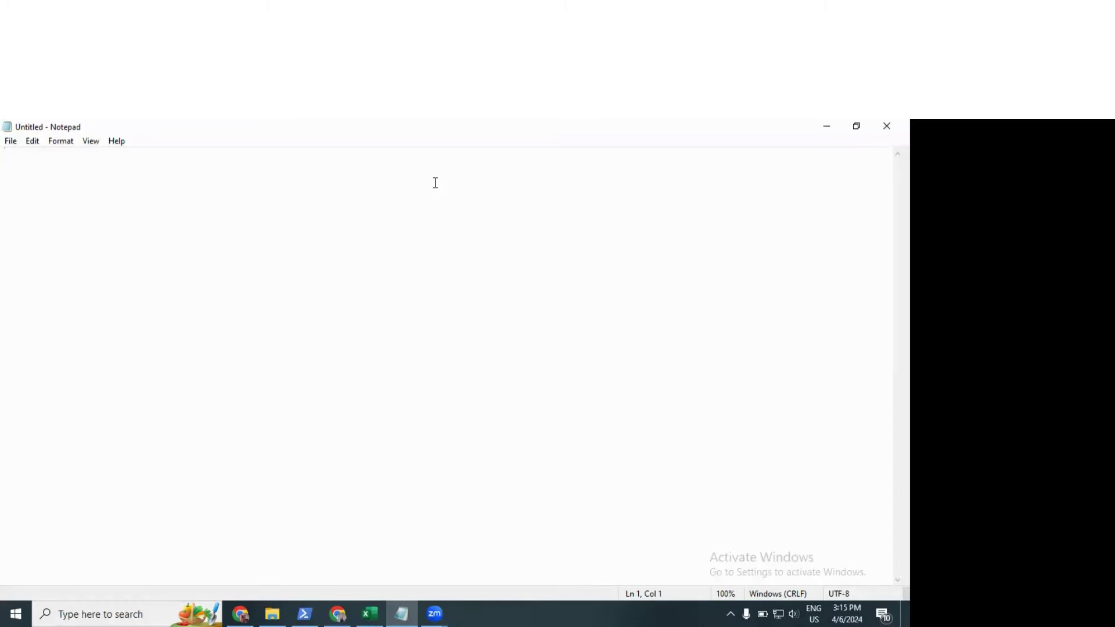
Step: Type 'What is MS Excel : Micro', correcting the lowercase 'ms' to 'MS'
{"action": "type", "text": "What is ms Exc"}
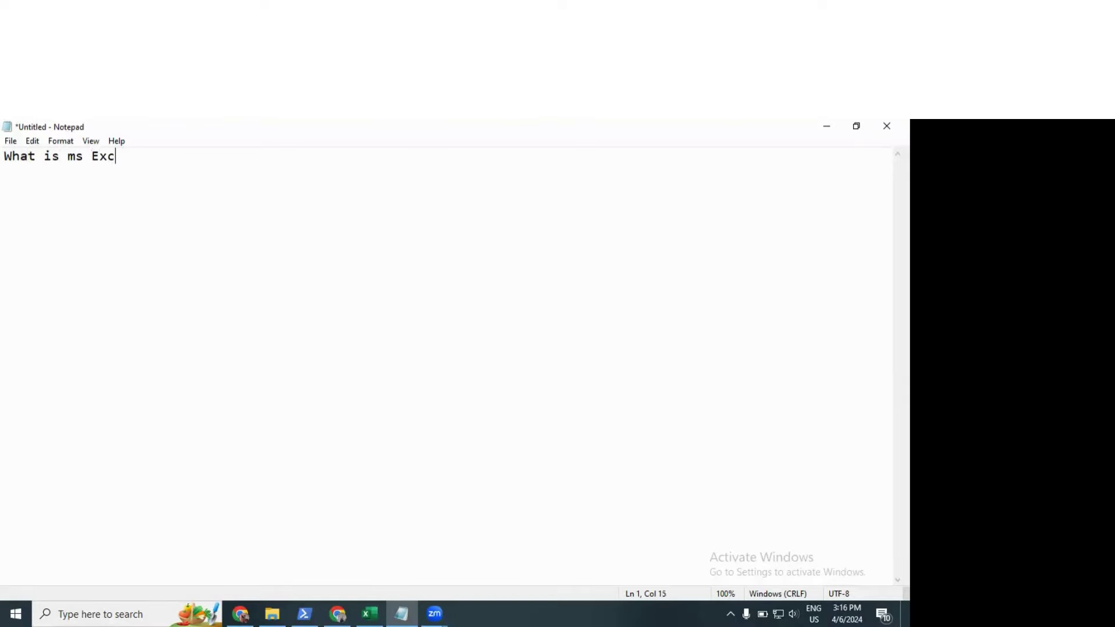
{"action": "type", "text": "el :"}
{"action": "key", "text": "Left"}
{"action": "key", "text": "Left"}
{"action": "left_click", "coordinate": [84, 156]}
{"action": "key", "text": "BackSpace"}
{"action": "key", "text": "BackSpace"}
{"action": "type", "text": "MS"}
{"action": "key", "text": "Right"}
{"action": "key", "text": "Right"}
{"action": "key", "text": "Right"}
{"action": "key", "text": "Right"}
{"action": "key", "text": "Right"}
{"action": "type", "text": "MiCro"}
{"action": "key", "text": "BackSpace"}
{"action": "key", "text": "BackSpace"}
{"action": "key", "text": "BackSpace"}
{"action": "type", "text": "cro"}
Step: Complete the heading with 'soft : MS Office :', fixing the Office typo, and end the line
{"action": "type", "text": "soft "}
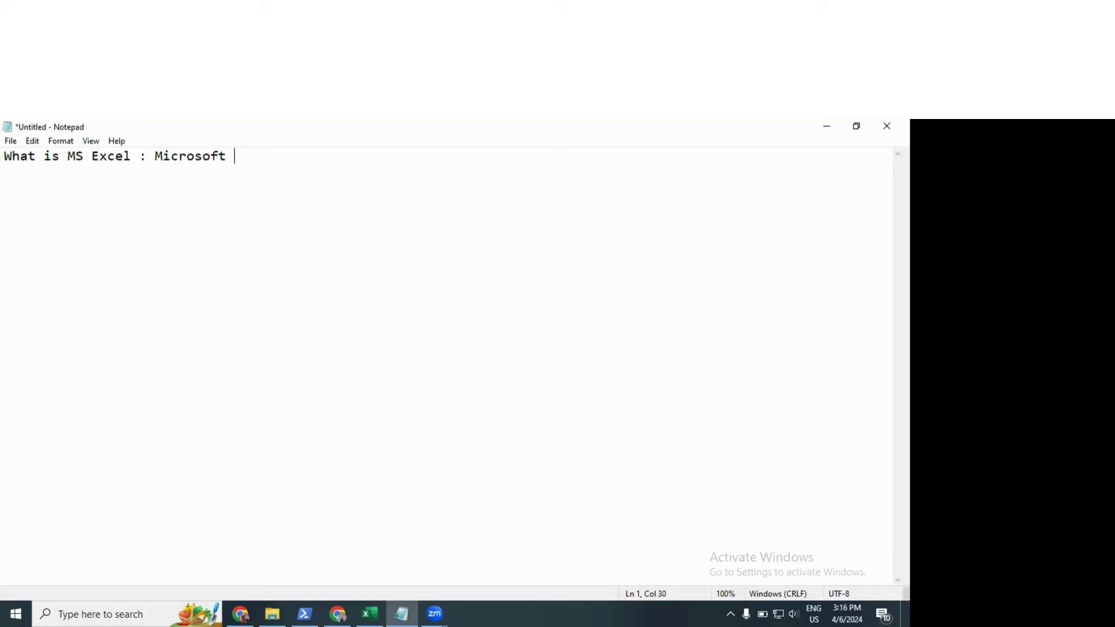
{"action": "type", "text": ":"}
{"action": "type", "text": "MS OFfice"}
{"action": "left_click", "coordinate": [297, 155]}
{"action": "key", "text": "BackSpace"}
{"action": "key", "text": "BackSpace"}
{"action": "type", "text": "ffi"}
{"action": "key", "text": "BackSpace"}
{"action": "key", "text": "BackSpace"}
{"action": "type", "text": "f"}
{"action": "key", "text": "End"}
{"action": "type", "text": ":"}
{"action": "key", "text": "Return"}
{"action": "key", "text": "Return"}
Step: Type 'MS Word : Document : resume , Notes, Cv , Boidata big wordprocessor'
{"action": "type", "text": "MS W"}
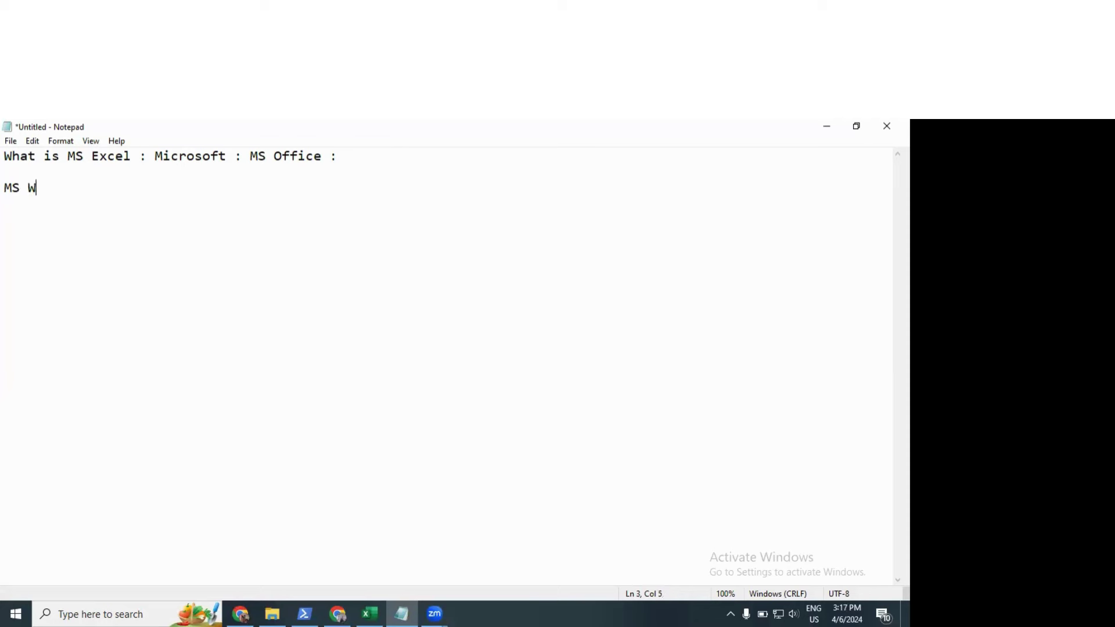
{"action": "type", "text": "ord : Document :"}
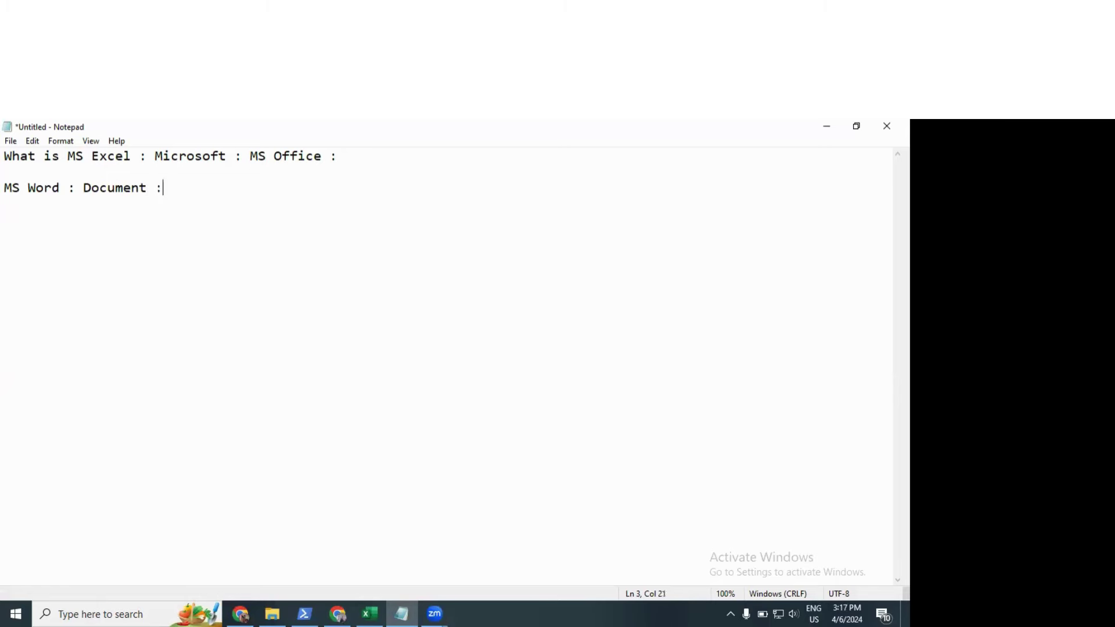
{"action": "type", "text": " resume , Notes"}
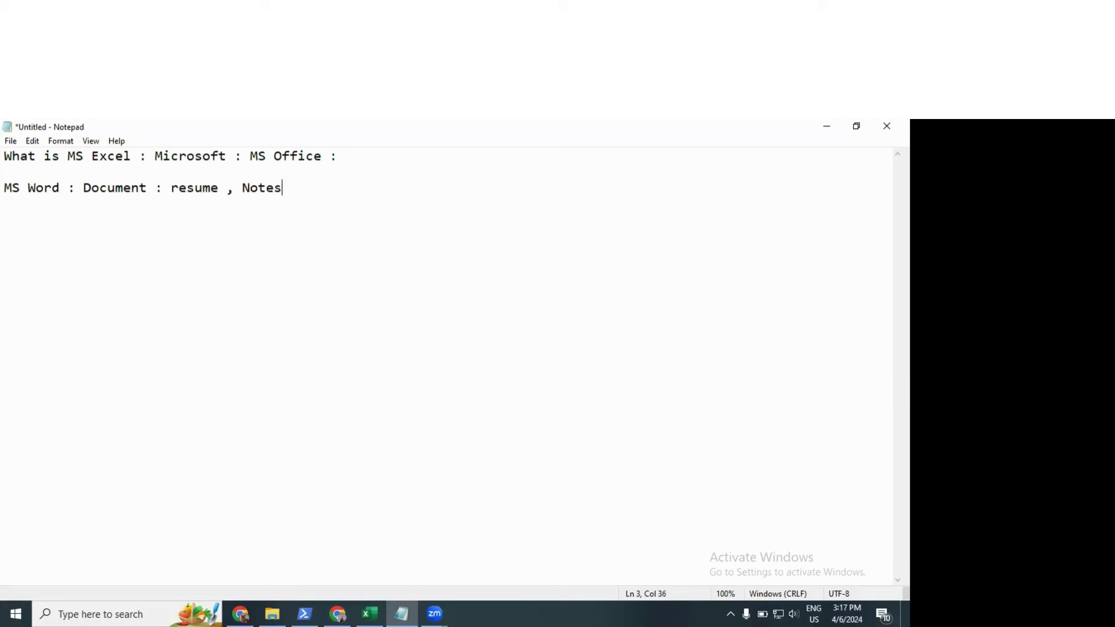
{"action": "type", "text": ", "}
{"action": "type", "text": "Cv , Boidata"}
{"action": "type", "text": "big "}
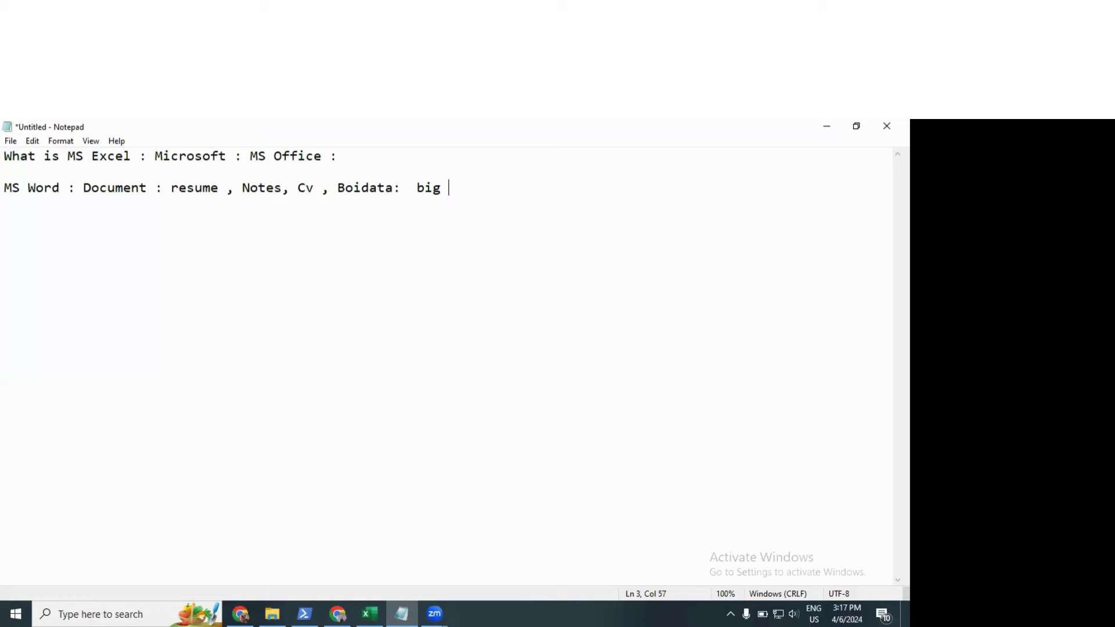
{"action": "type", "text": "word processor"}
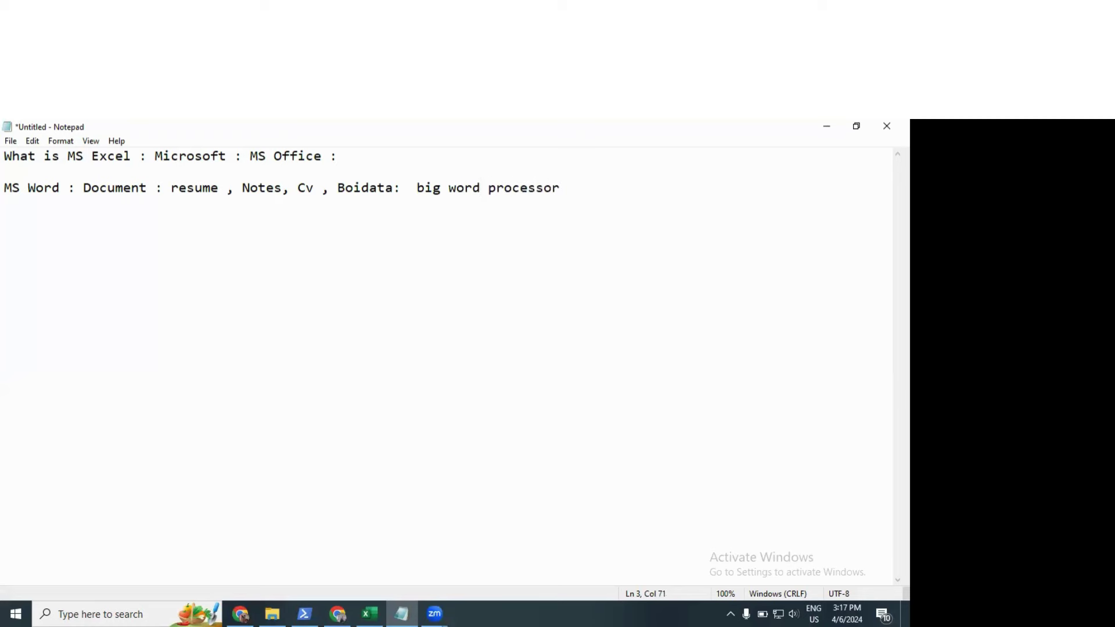
{"action": "key", "text": "Left"}
{"action": "key", "text": "Left"}
{"action": "key", "text": "Left"}
{"action": "key", "text": "Left"}
{"action": "key", "text": "Left"}
{"action": "key", "text": "Left"}
{"action": "key", "text": "Left"}
{"action": "key", "text": "Left"}
{"action": "key", "text": "Left"}
{"action": "key", "text": "BackSpace"}
{"action": "key", "text": "End"}
Step: Number the MS Word line '1:' and begin line '2: MS Excel :'
{"action": "key", "text": "Return"}
{"action": "key", "text": "Return"}
{"action": "type", "text": "1"}
{"action": "key", "text": "BackSpace"}
{"action": "key", "text": "BackSpace"}
{"action": "type", "text": "1:"}
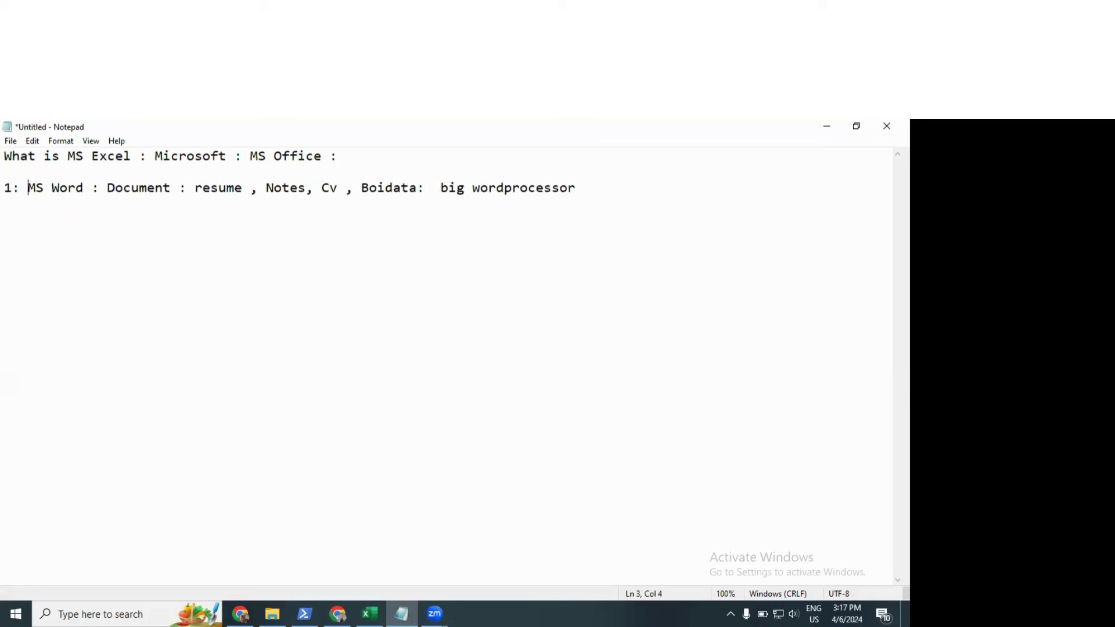
{"action": "key", "text": "Down"}
{"action": "type", "text": "2: MS Excel :b"}
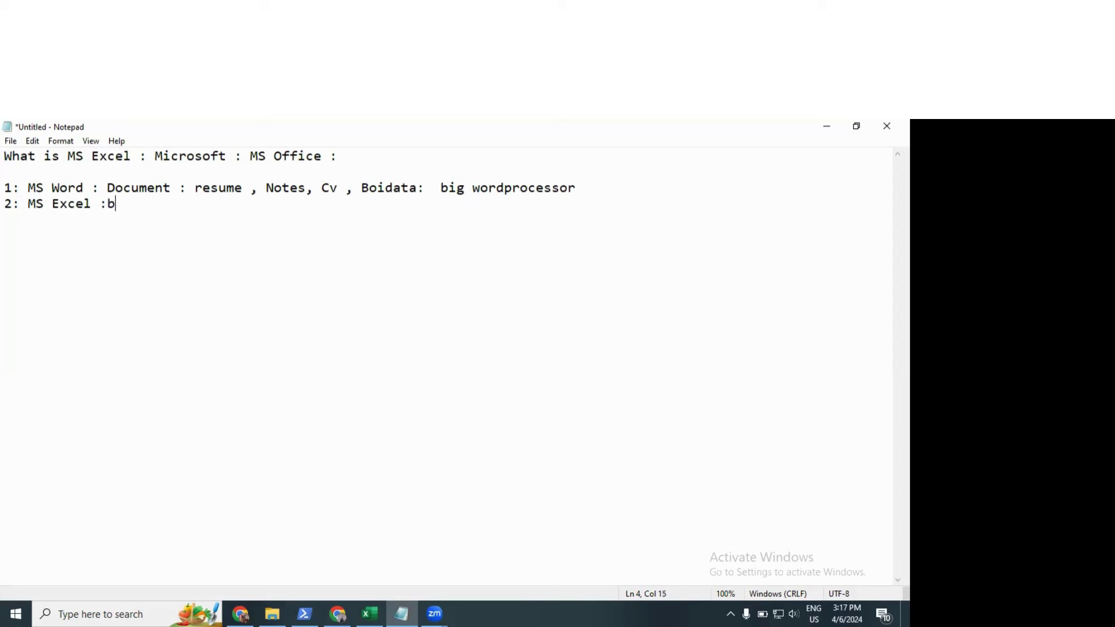
Step: List Excel uses: Spreadsheet program, billing, budget creattion, salary sheet, marksheet, account maintenace
{"action": "key", "text": "BackSpace"}
{"action": "type", "text": "Spreadsheet program"}
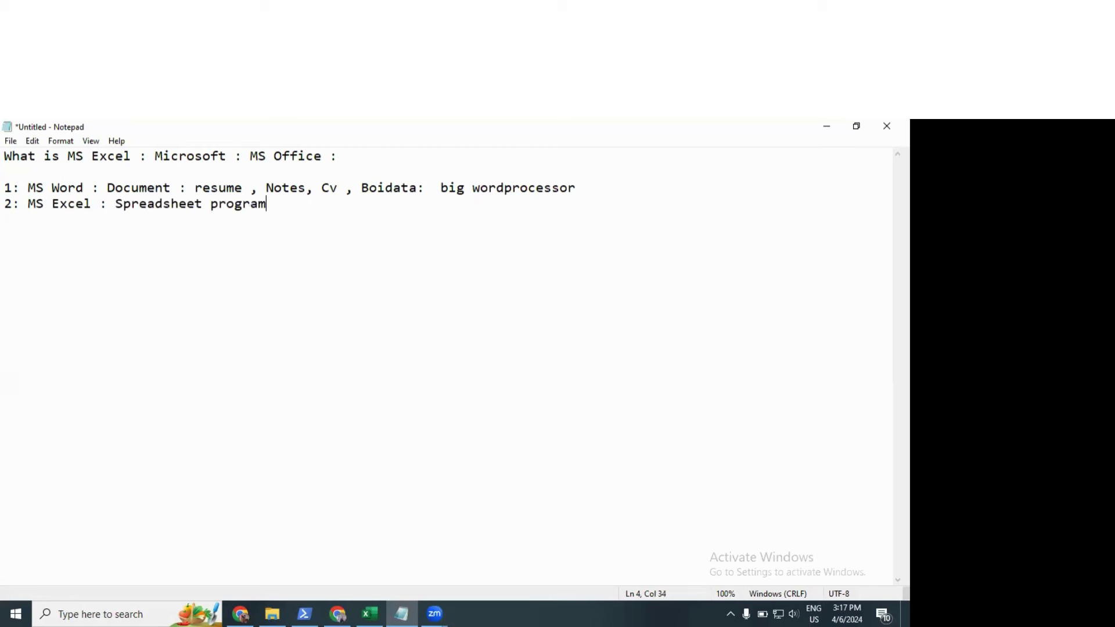
{"action": "type", "text": ", billing , budg"}
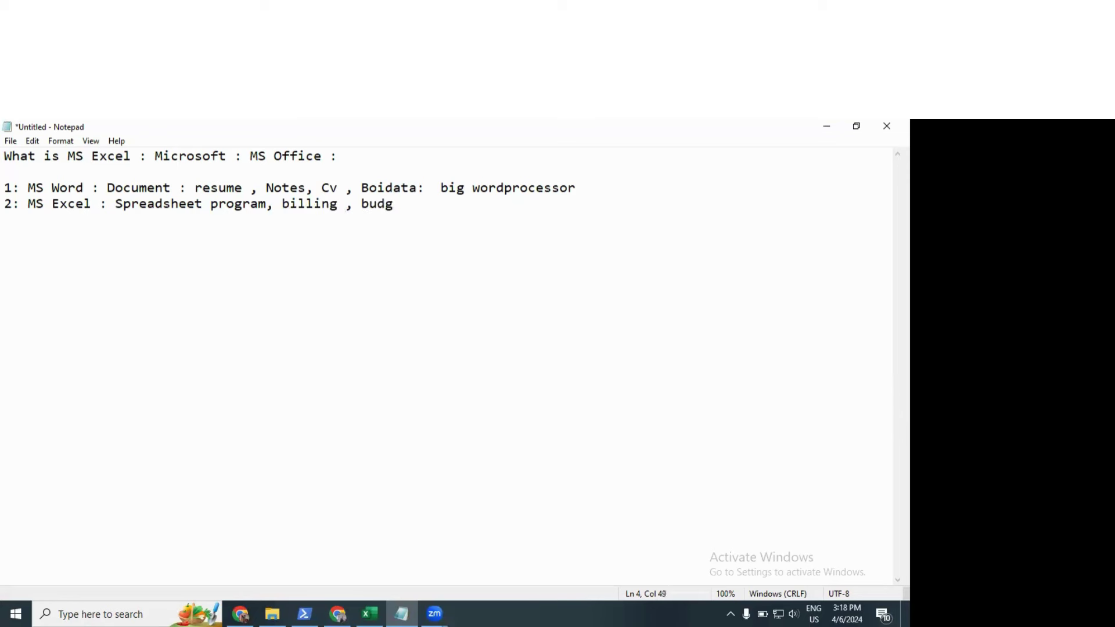
{"action": "type", "text": "et creattion, salary sh"}
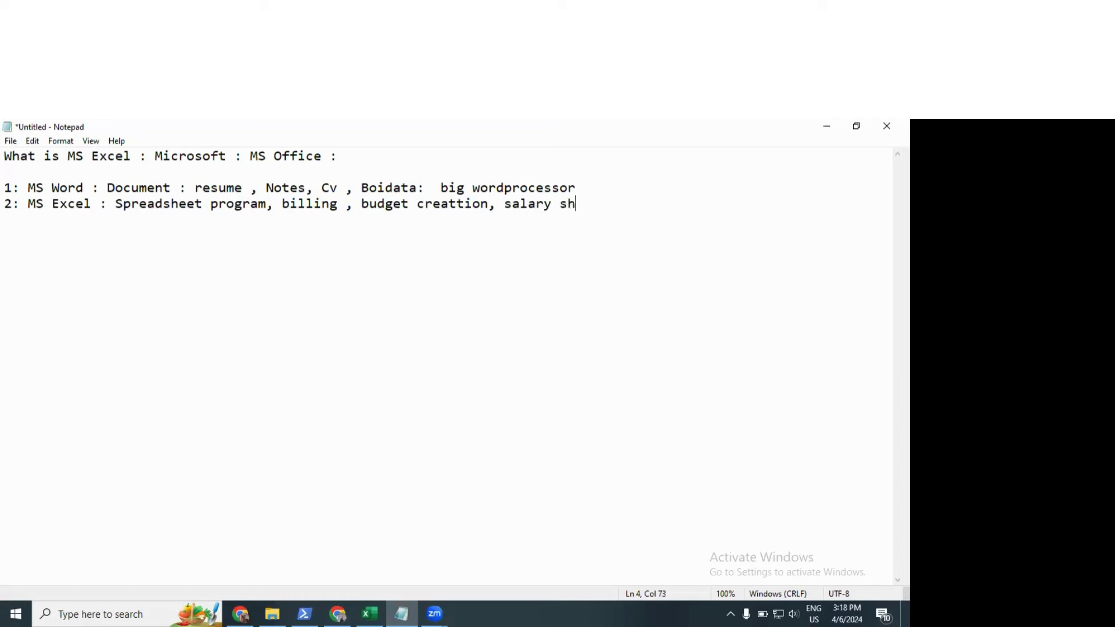
{"action": "type", "text": "eet, marksheet"}
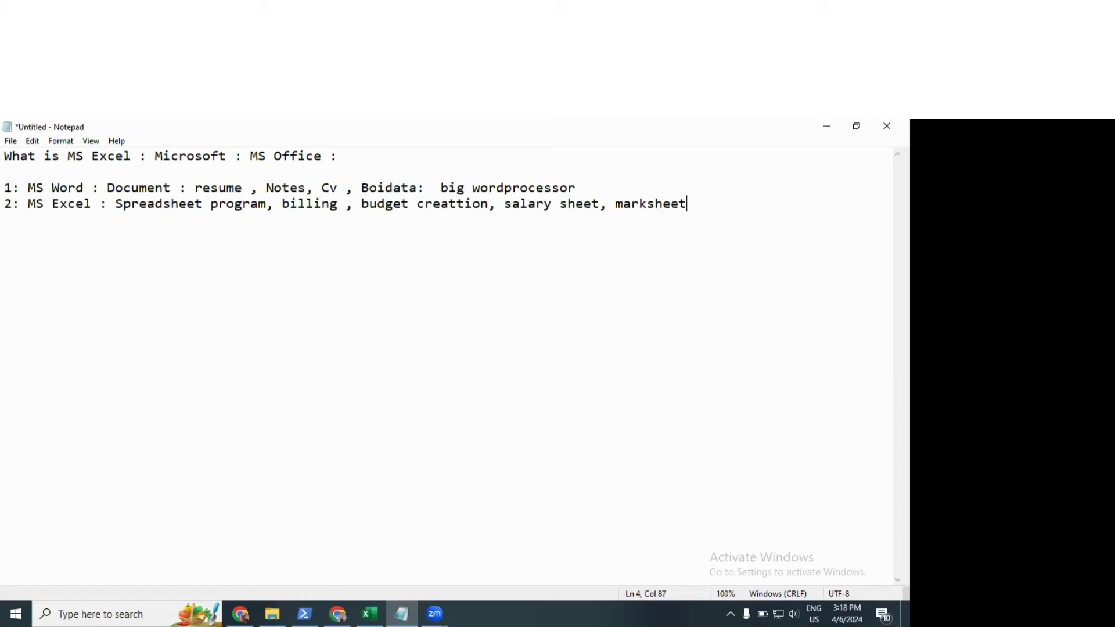
{"action": "type", "text": ", "}
{"action": "type", "text": "account maint"}
{"action": "type", "text": "enan"}
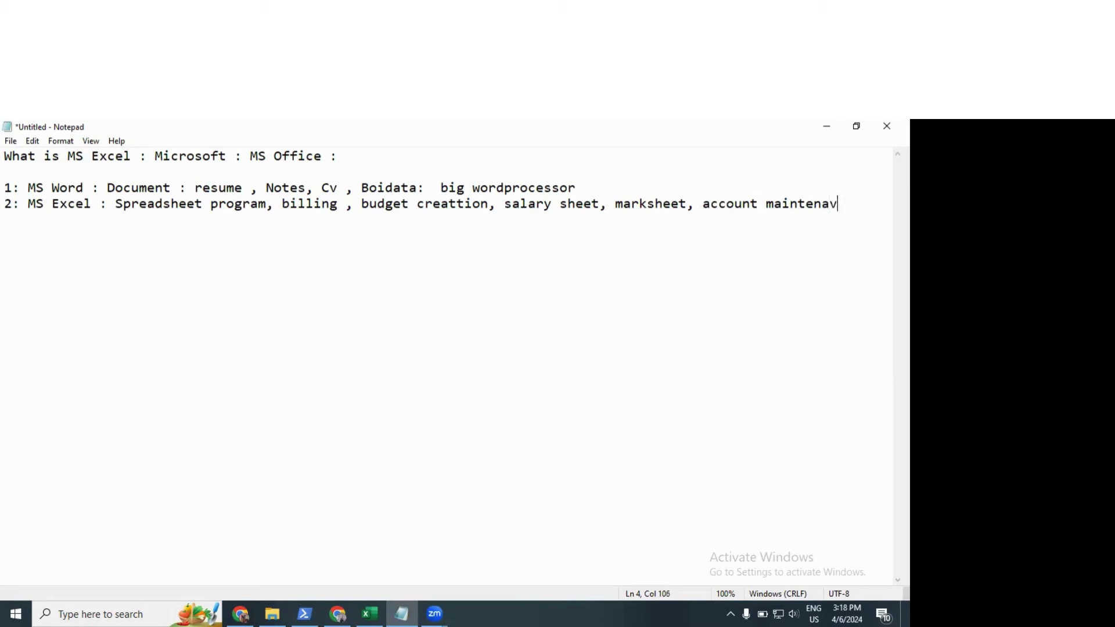
{"action": "key", "text": "BackSpace"}
{"action": "type", "text": "ce :"}
{"action": "key", "text": "Return"}
{"action": "key", "text": "Return"}
{"action": "type", "text": "Dabase"}
Step: Add an 'MS Access:' heading below and extend Dabase with ': Flat Database Management :'
{"action": "key", "text": "Return"}
{"action": "key", "text": "Return"}
{"action": "type", "text": "M"}
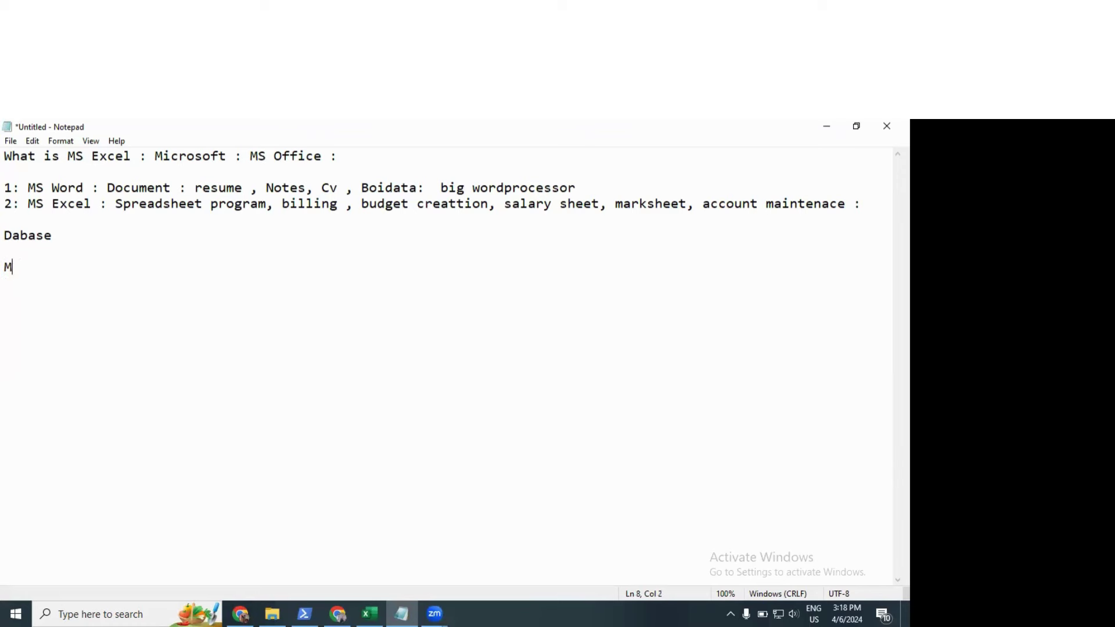
{"action": "type", "text": "S Access:"}
{"action": "key", "text": "Up"}
{"action": "key", "text": "Up"}
{"action": "key", "text": "Up"}
{"action": "key", "text": "Down"}
{"action": "type", "text": ": Flat Databas"}
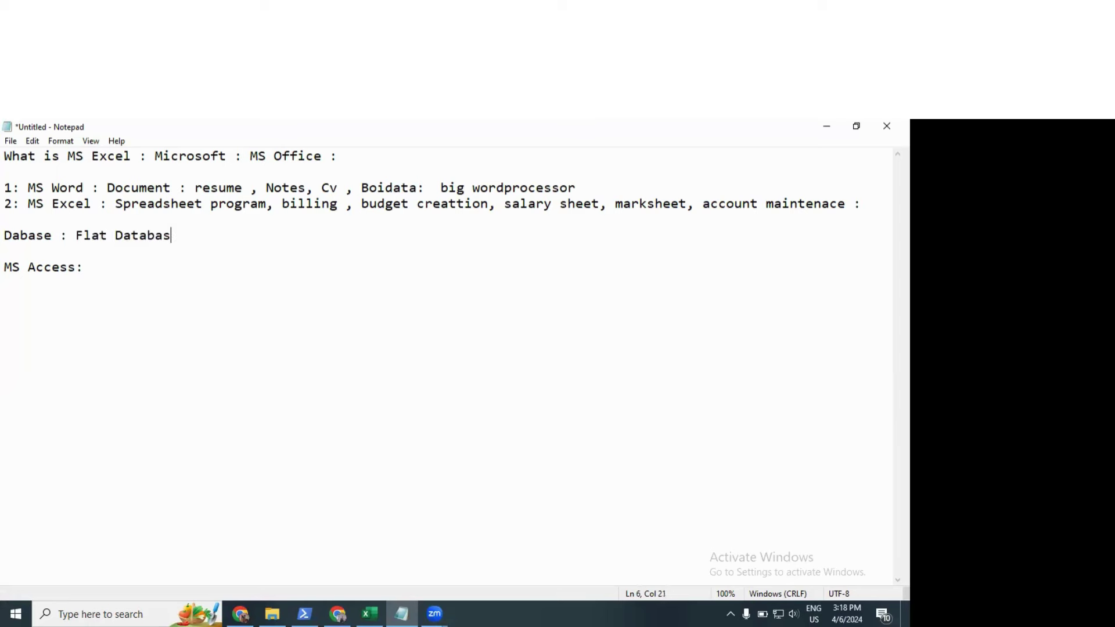
{"action": "type", "text": "e Management :"}
{"action": "key", "text": "Return"}
{"action": "key", "text": "Return"}
{"action": "key", "text": "Return"}
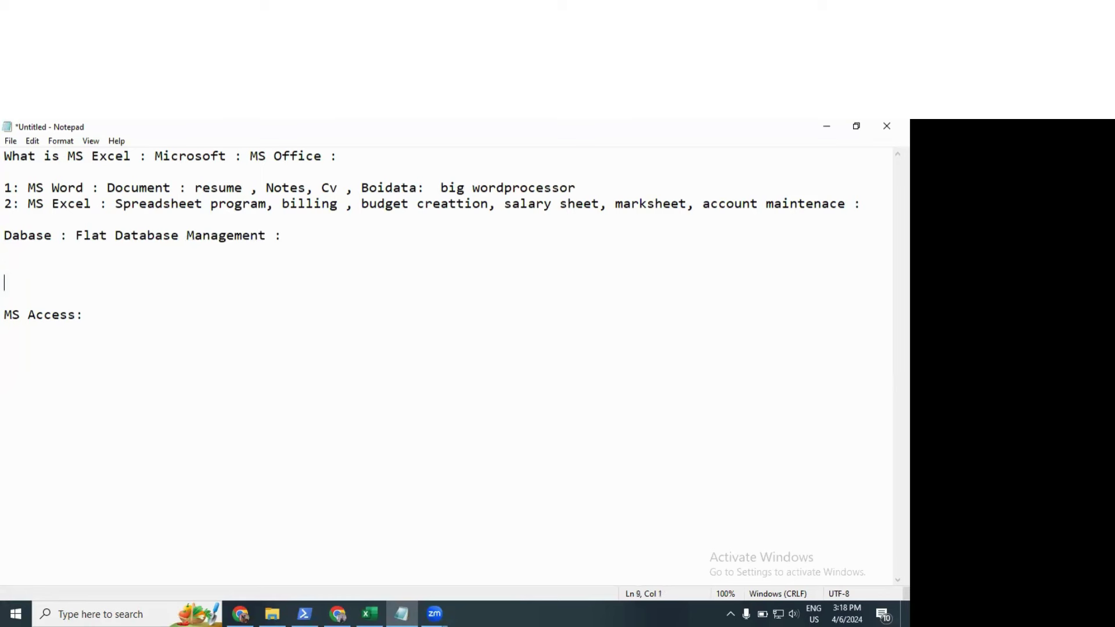
{"action": "key", "text": "Up"}
Step: Type create, upate and delete on separate lines under a 'management :' heading
{"action": "type", "text": "how"}
{"action": "key", "text": "BackSpace"}
{"action": "key", "text": "BackSpace"}
{"action": "key", "text": "BackSpace"}
{"action": "key", "text": "BackSpace"}
{"action": "type", "text": "create"}
{"action": "key", "text": "Return"}
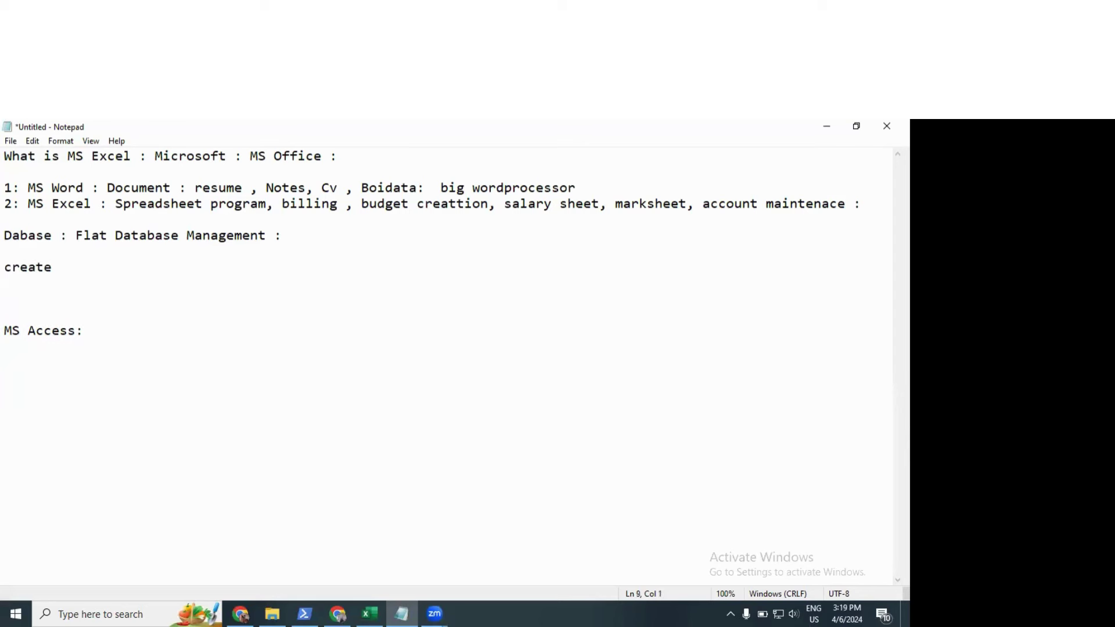
{"action": "type", "text": "upate"}
{"action": "key", "text": "Return"}
{"action": "type", "text": "delete"}
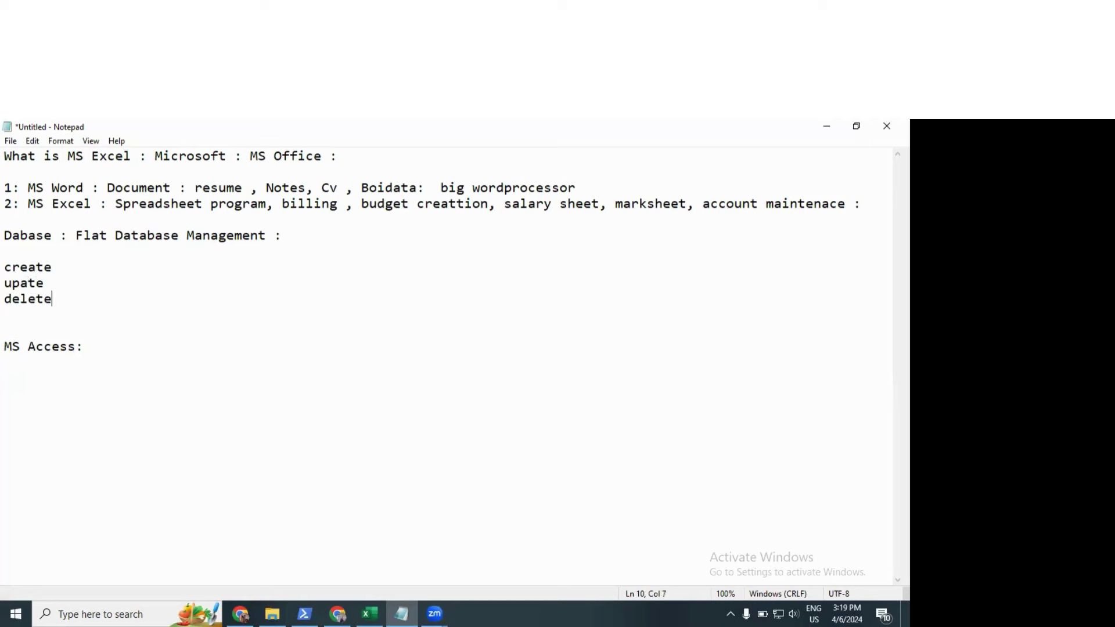
{"action": "key", "text": "Up"}
{"action": "key", "text": "Up"}
{"action": "key", "text": "Return"}
{"action": "key", "text": "Return"}
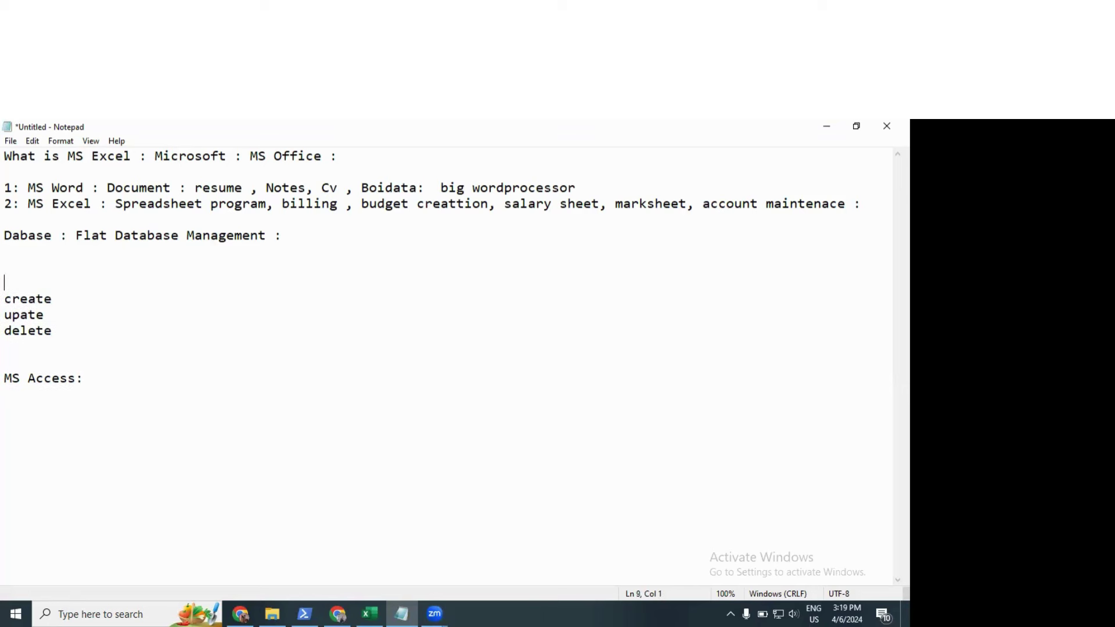
{"action": "key", "text": "Down"}
{"action": "key", "text": "shift+Down"}
{"action": "key", "text": "shift+Down"}
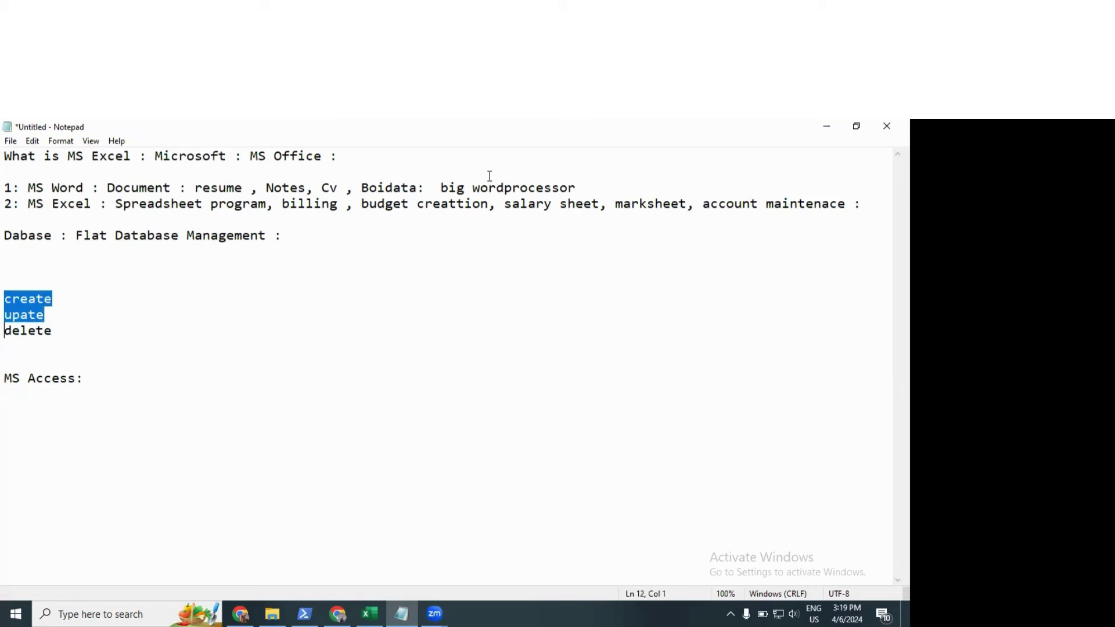
{"action": "key", "text": "Left"}
{"action": "key", "text": "Up"}
{"action": "type", "text": "man"}
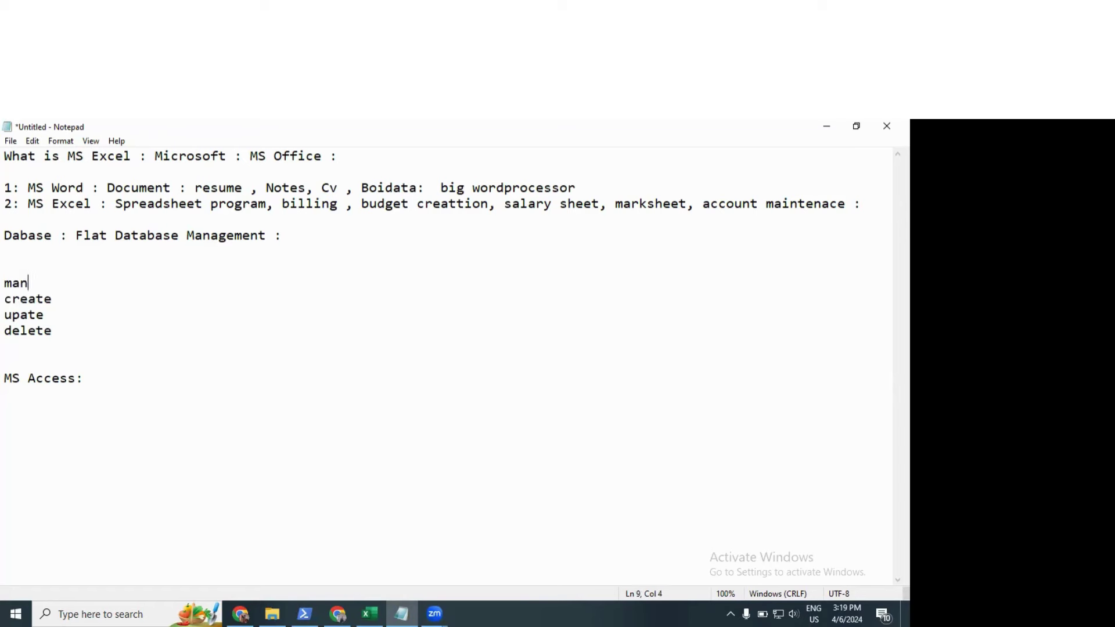
{"action": "type", "text": "agement :"}
Step: Append 'oracle sql server :' after 'MS Access:'
{"action": "left_click", "coordinate": [136, 336]}
{"action": "left_click_drag", "start_coordinate": [5, 299], "coordinate": [74, 348]}
{"action": "left_click", "coordinate": [135, 381]}
{"action": "type", "text": "or"}
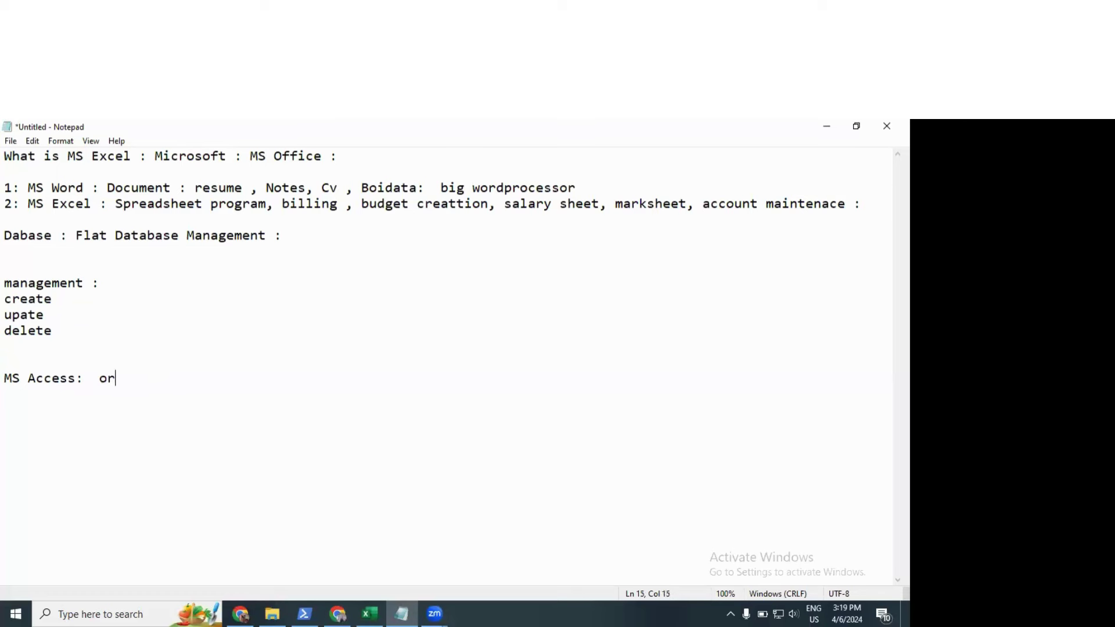
{"action": "type", "text": "acle sql ser4"}
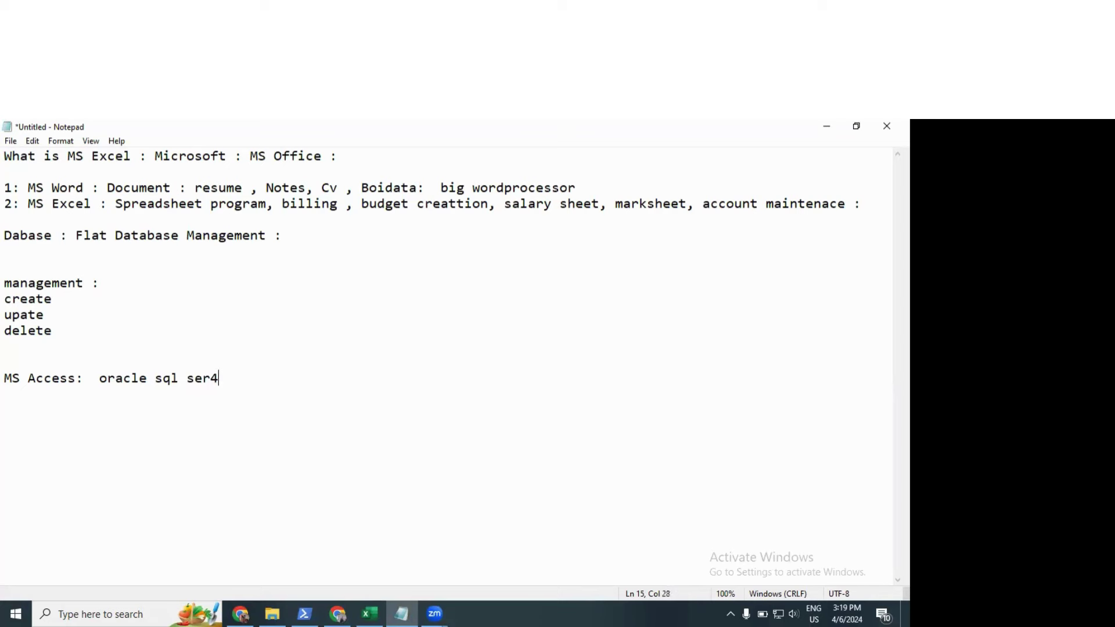
{"action": "key", "text": "BackSpace"}
{"action": "type", "text": "ver :"}
{"action": "key", "text": "Up"}
{"action": "key", "text": "Up"}
{"action": "key", "text": "Up"}
{"action": "key", "text": "Up"}
{"action": "key", "text": "Up"}
{"action": "key", "text": "Up"}
{"action": "key", "text": "Up"}
{"action": "key", "text": "Up"}
{"action": "key", "text": "Return"}
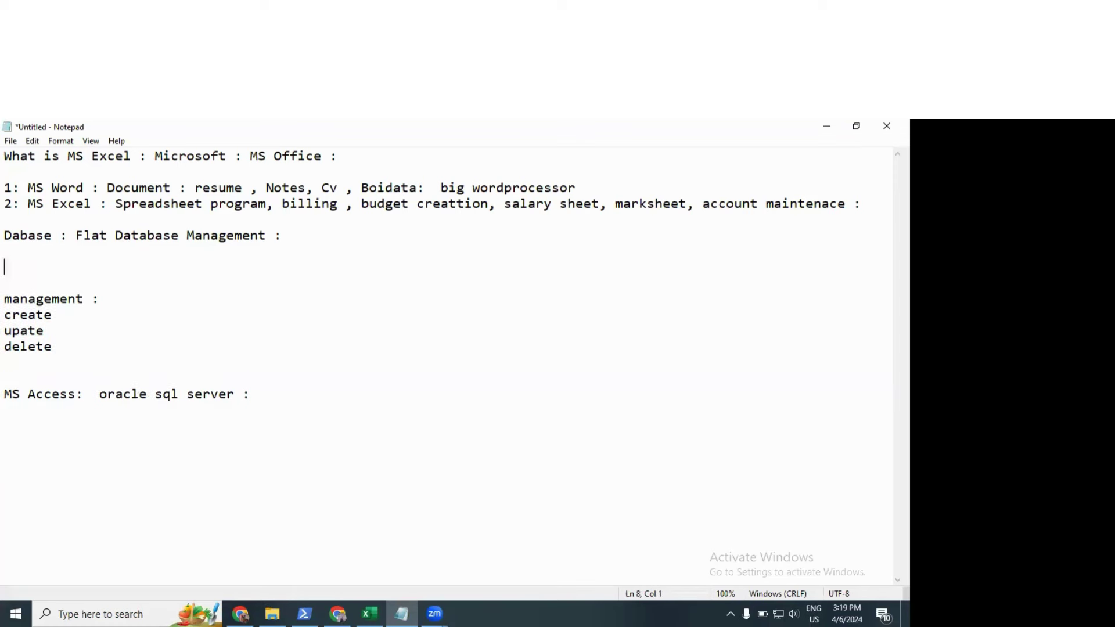
Step: Type flat database, relational database, document database and networking on separate lines
{"action": "type", "text": "flat database"}
{"action": "key", "text": "Return"}
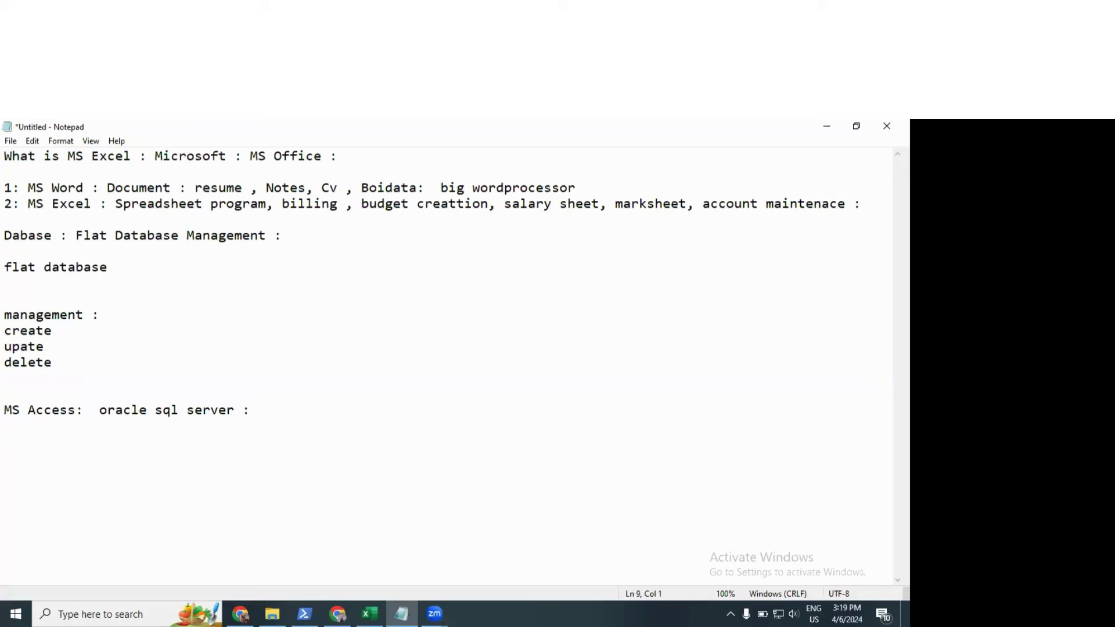
{"action": "type", "text": "relational data"}
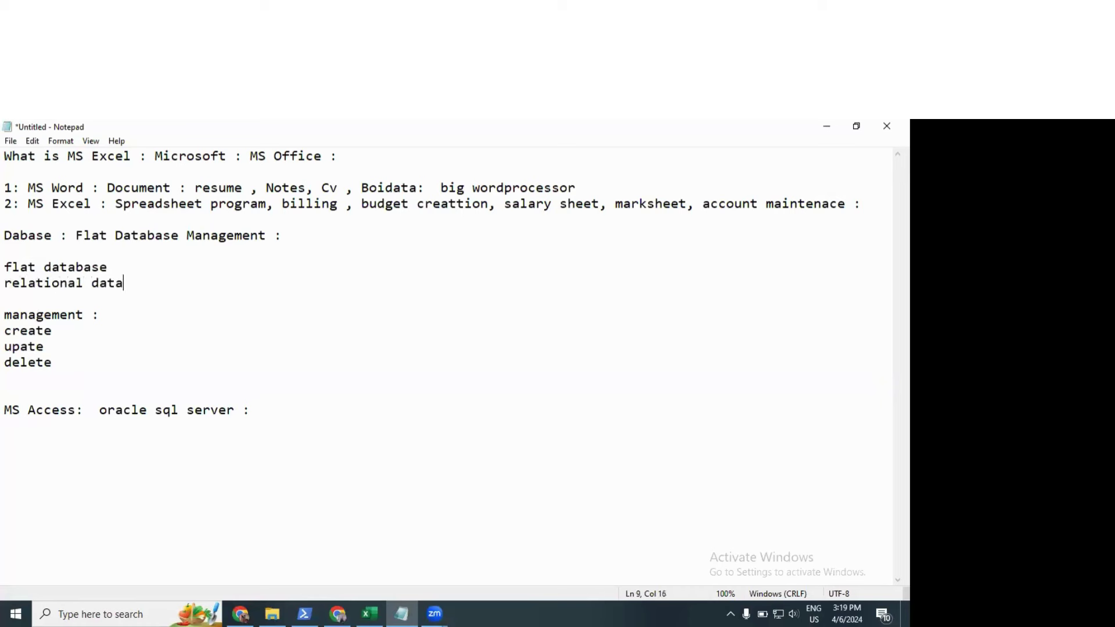
{"action": "type", "text": "base"}
{"action": "key", "text": "Return"}
{"action": "type", "text": "docu"}
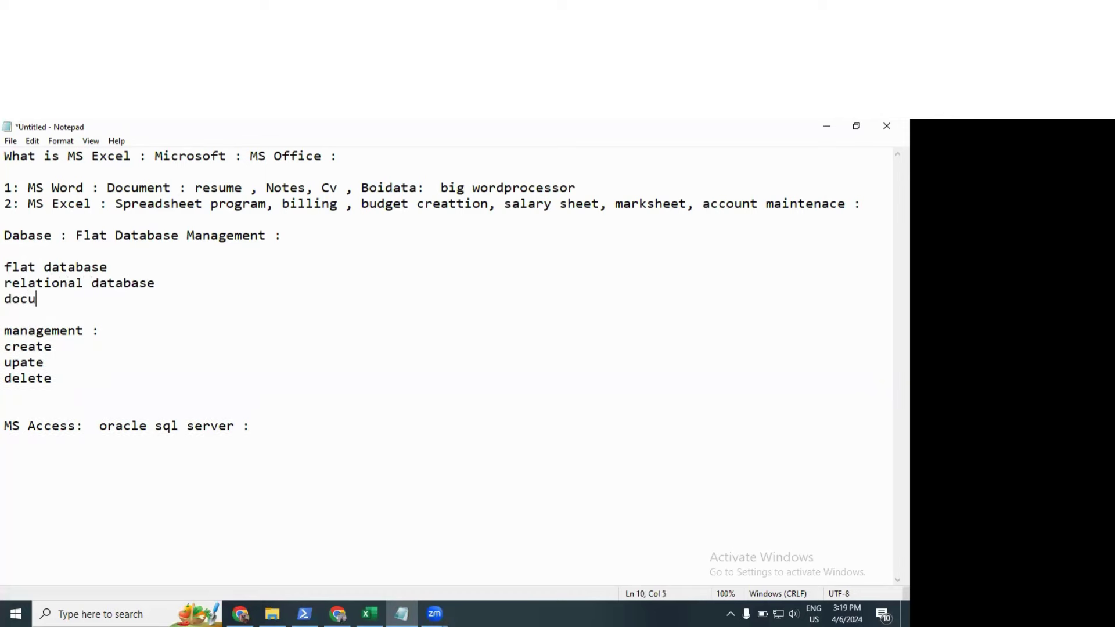
{"action": "type", "text": "ment database"}
{"action": "key", "text": "Return"}
{"action": "type", "text": "ne"}
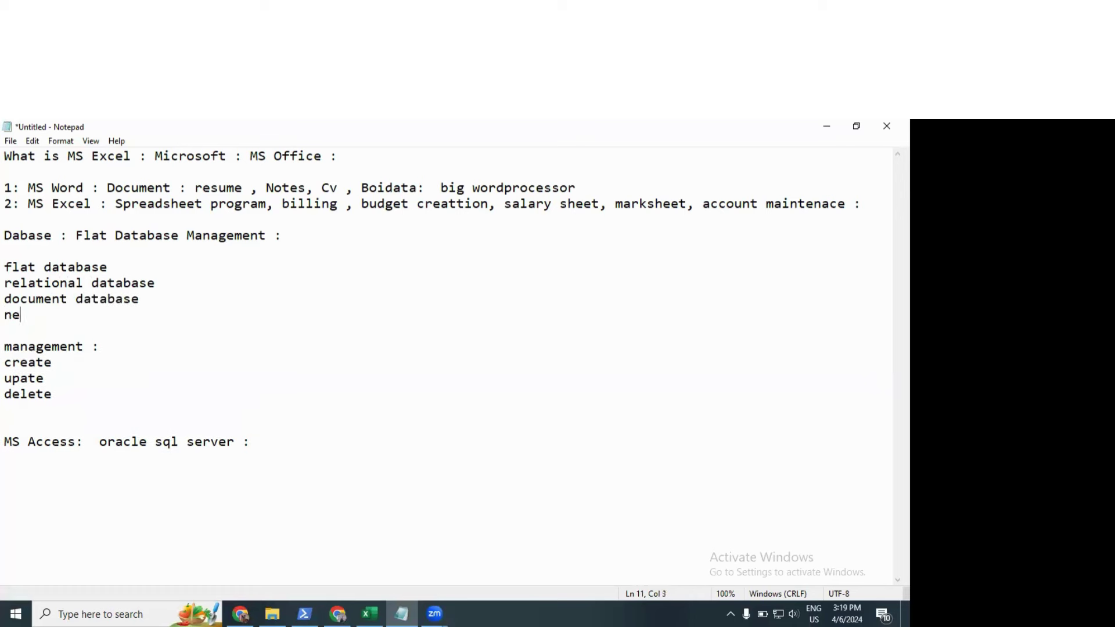
{"action": "type", "text": "tworking"}
{"action": "key", "text": "Return"}
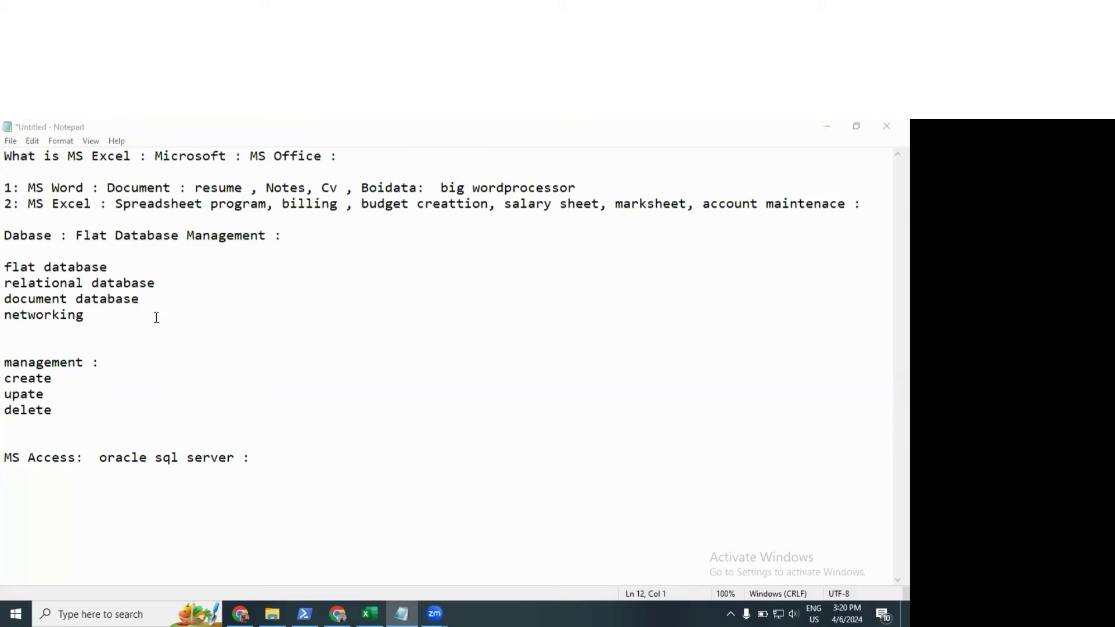
Step: Select everything from 'flat database:' down to the end of the notes
{"action": "left_click", "coordinate": [125, 259]}
{"action": "key", "text": "shift+Home"}
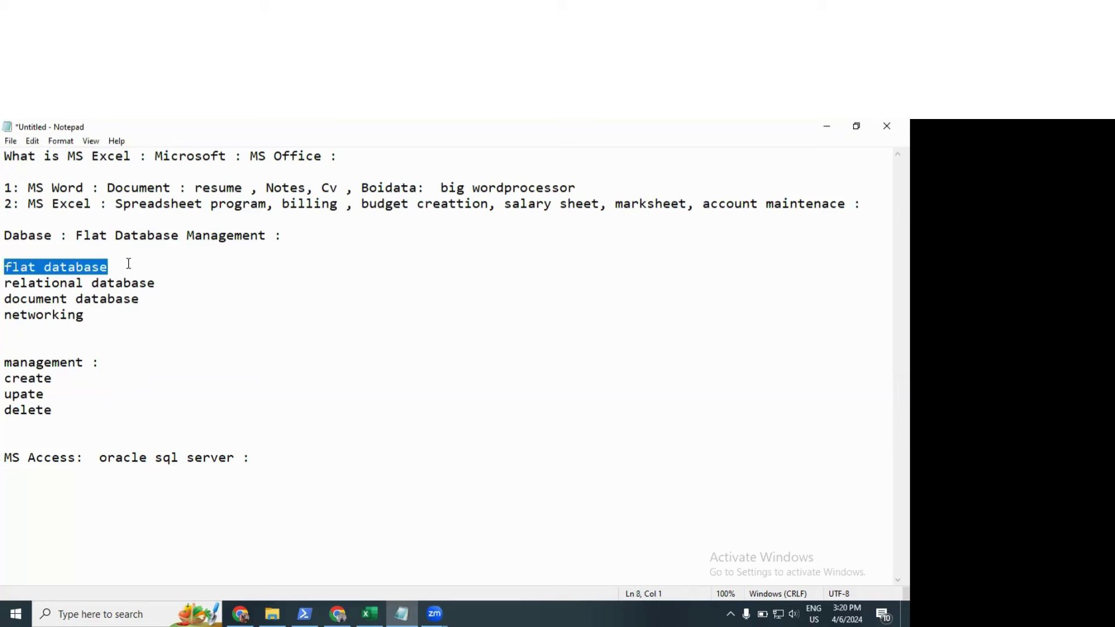
{"action": "left_click", "coordinate": [129, 264]}
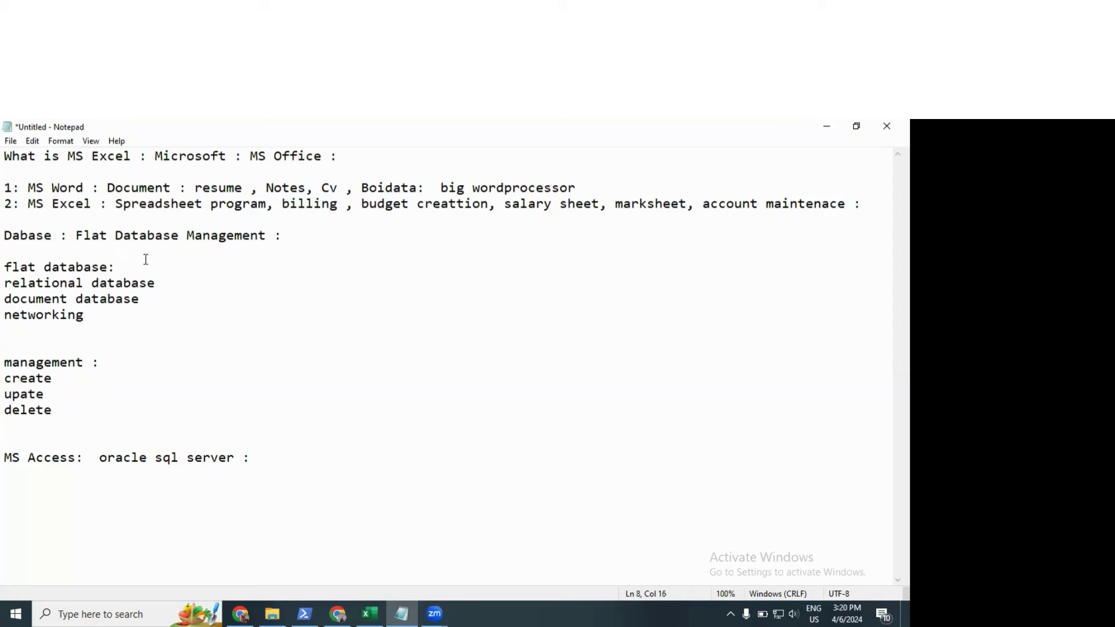
{"action": "left_click_drag", "start_coordinate": [4, 283], "coordinate": [89, 324]}
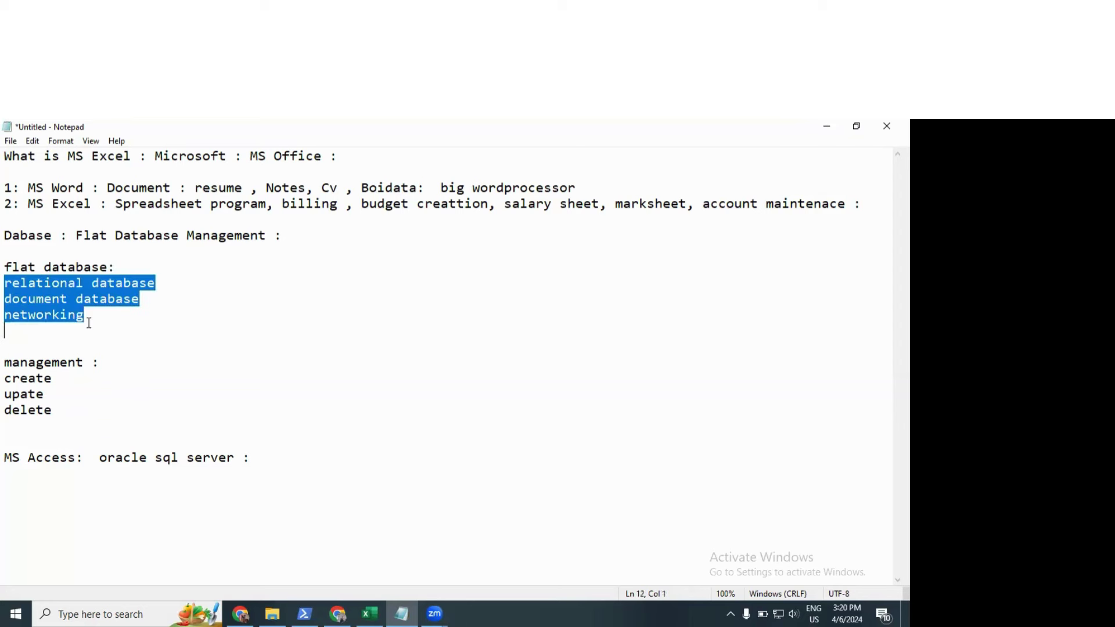
{"action": "left_click_drag", "start_coordinate": [20, 203], "coordinate": [64, 203]}
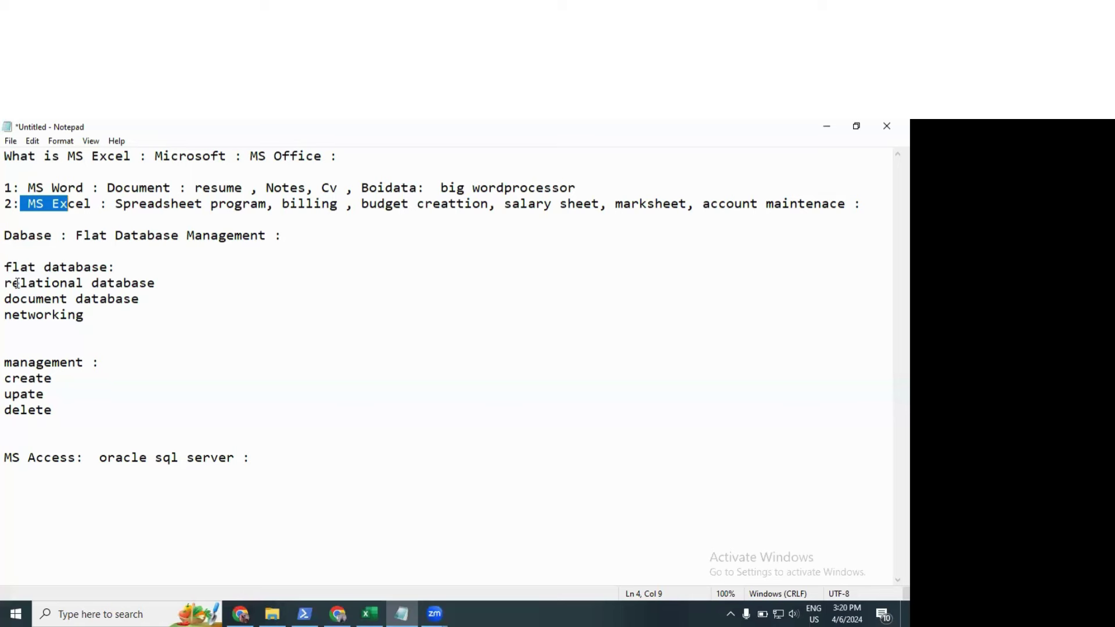
{"action": "left_click", "coordinate": [4, 267]}
{"action": "left_click", "coordinate": [257, 510], "text": "shift"}
Step: Delete the selected notes and Dabase line, then type the heading 'Roadmap of the dA project'
{"action": "key", "text": "BackSpace"}
{"action": "key", "text": "BackSpace"}
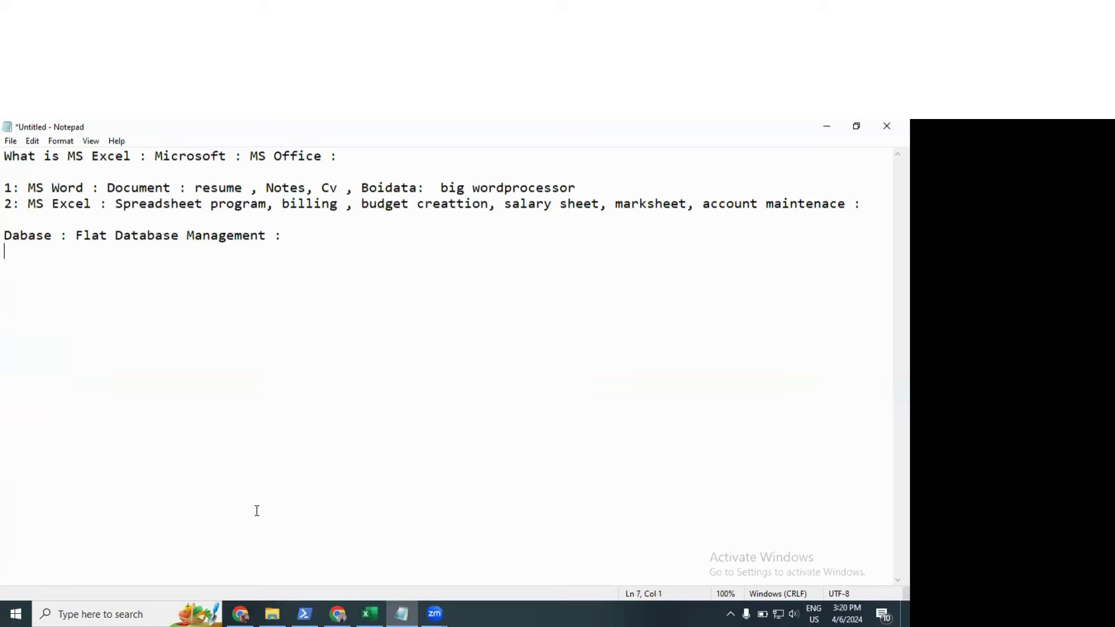
{"action": "key", "text": "shift+Up"}
{"action": "key", "text": "BackSpace"}
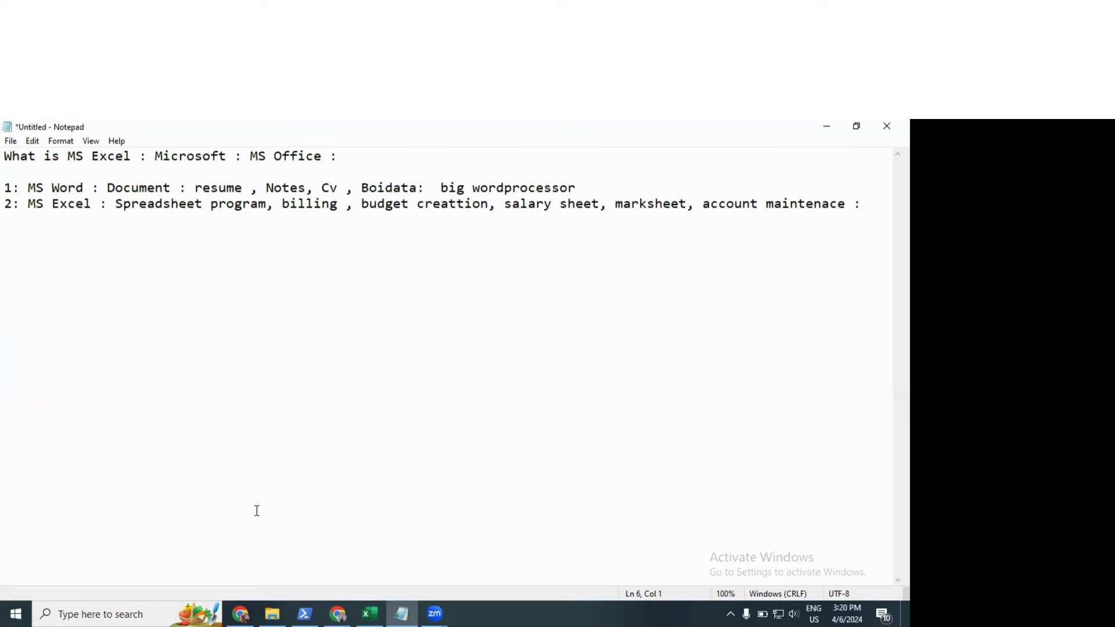
{"action": "type", "text": "roadmap of the da"}
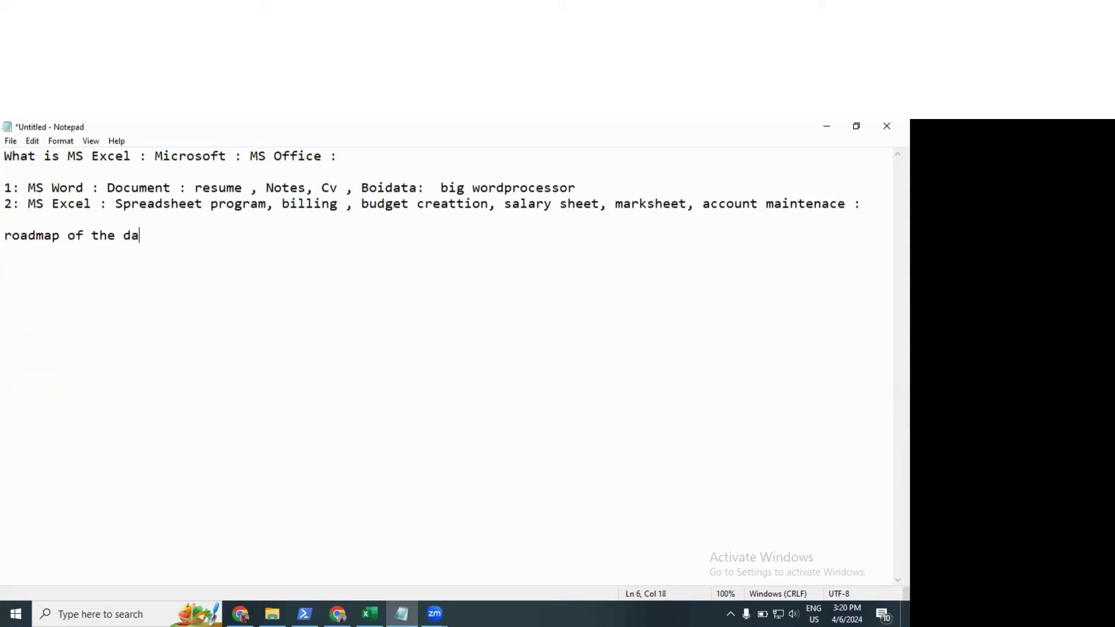
{"action": "key", "text": "BackSpace"}
{"action": "type", "text": "A project"}
{"action": "key", "text": "Home"}
{"action": "key", "text": "Right"}
{"action": "key", "text": "BackSpace"}
{"action": "type", "text": "R"}
{"action": "key", "text": "End"}
Step: Add roadmap step '1: database collection' below the heading
{"action": "key", "text": "Return"}
{"action": "type", "text": ":"}
{"action": "key", "text": "BackSpace"}
{"action": "key", "text": "BackSpace"}
{"action": "type", "text": "1: "}
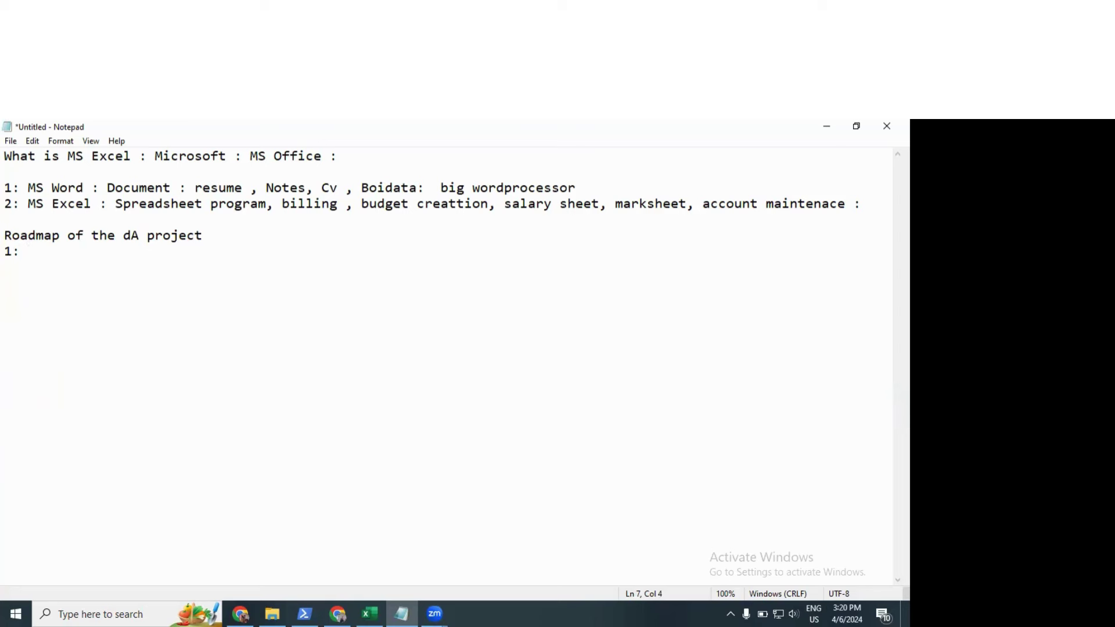
{"action": "type", "text": "database collection"}
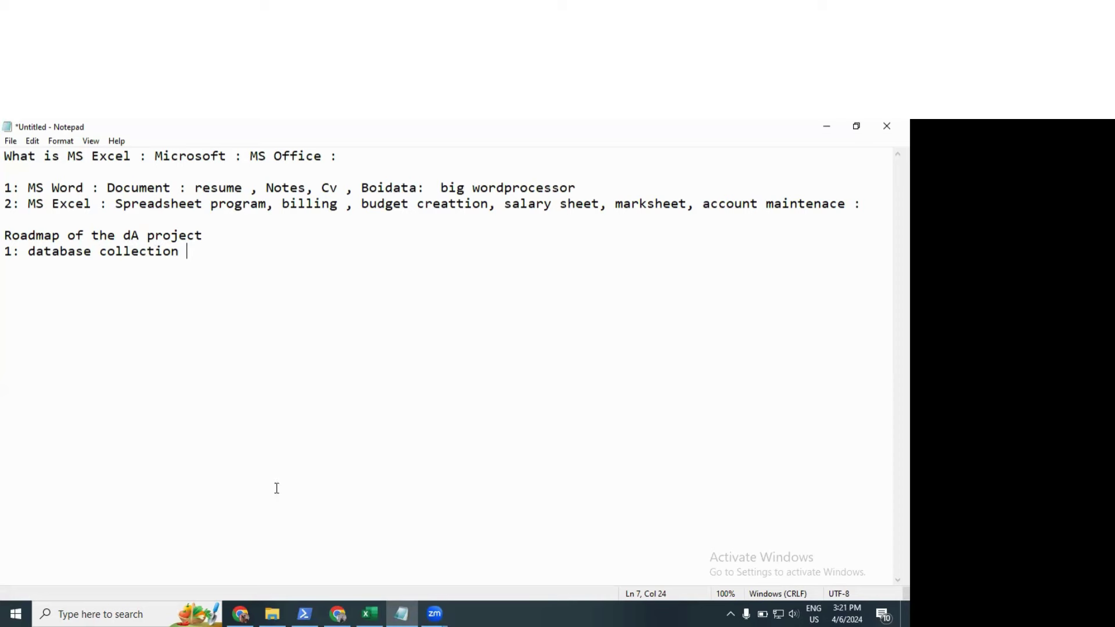
Step: Add step '2: data study and business study' and highlight 'database collection'
{"action": "key", "text": "Return"}
{"action": "type", "text": "2: data studdy"}
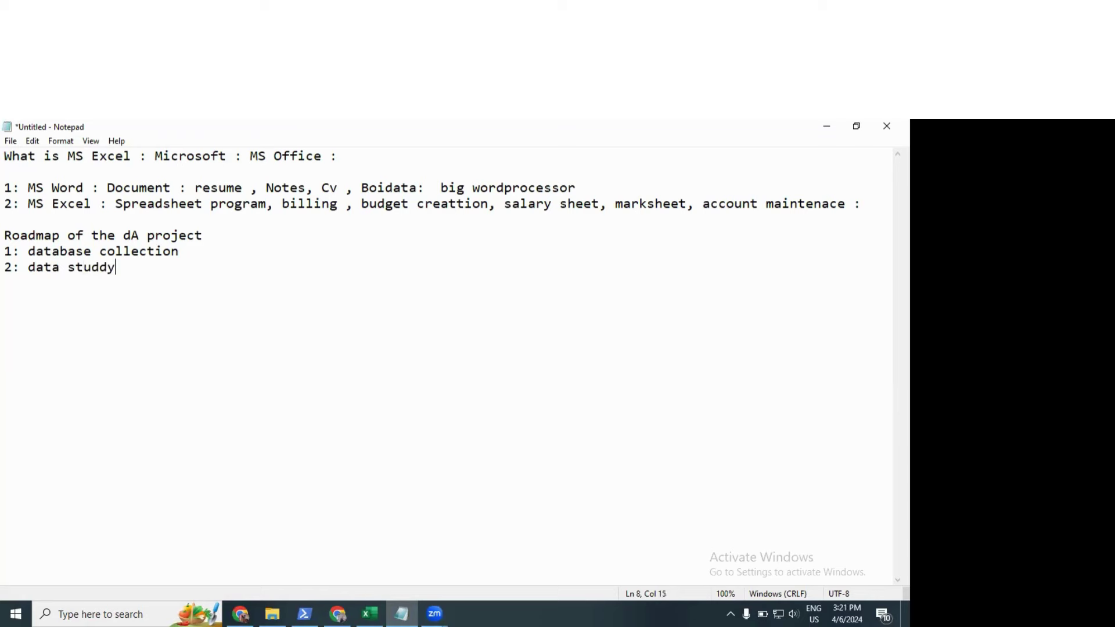
{"action": "key", "text": "BackSpace"}
{"action": "key", "text": "BackSpace"}
{"action": "type", "text": "y and business "}
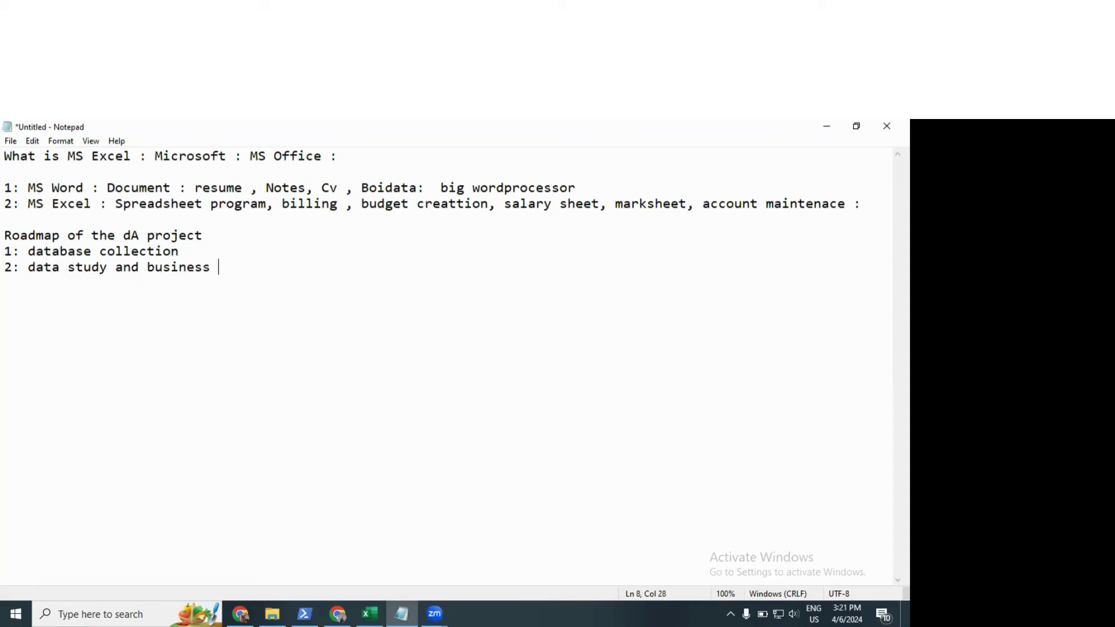
{"action": "type", "text": "study"}
{"action": "left_click", "coordinate": [32, 252]}
{"action": "left_click_drag", "start_coordinate": [30, 252], "coordinate": [223, 248]}
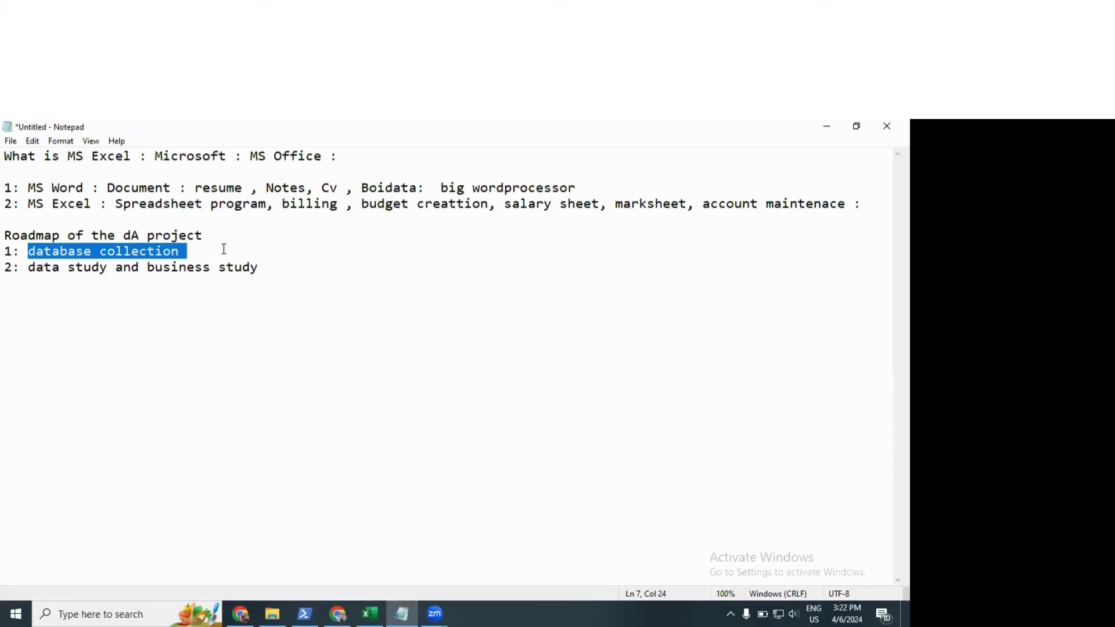
Step: Append ': raw data :' to step 1 and add step '3: data cleaning :'
{"action": "left_click", "coordinate": [224, 248]}
{"action": "type", "text": ": r"}
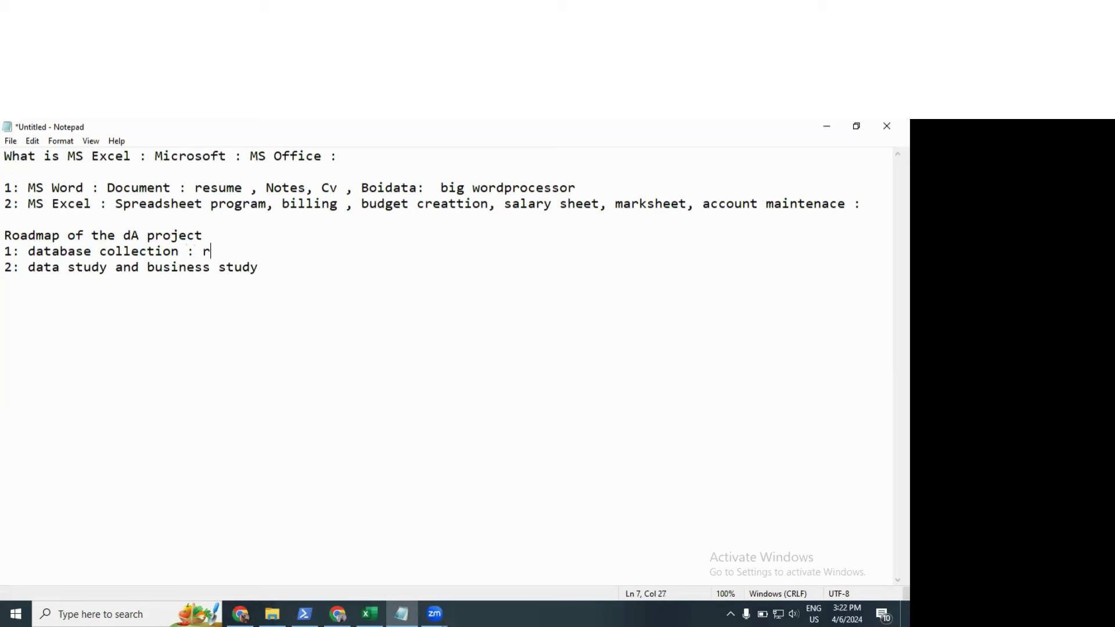
{"action": "type", "text": "aw data :"}
{"action": "key", "text": "Return"}
{"action": "type", "text": "3: data clean"}
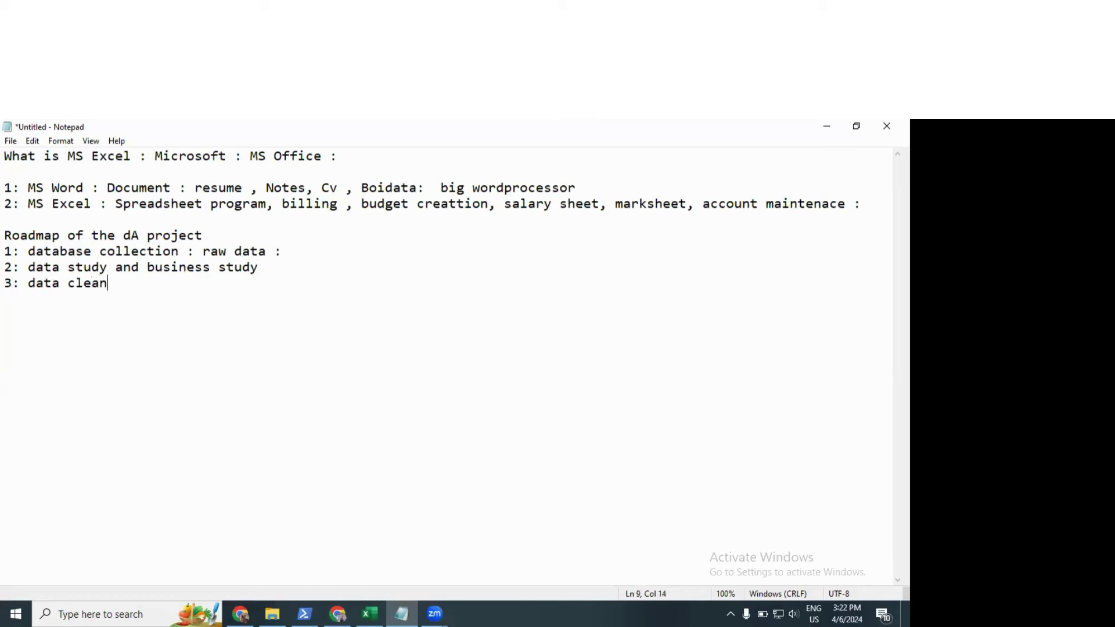
{"action": "type", "text": "ing :"}
Step: Insert an 'EDA( Exploratory Data Analysis )' line above step 3
{"action": "key", "text": "Up"}
{"action": "key", "text": "End"}
{"action": "key", "text": "Return"}
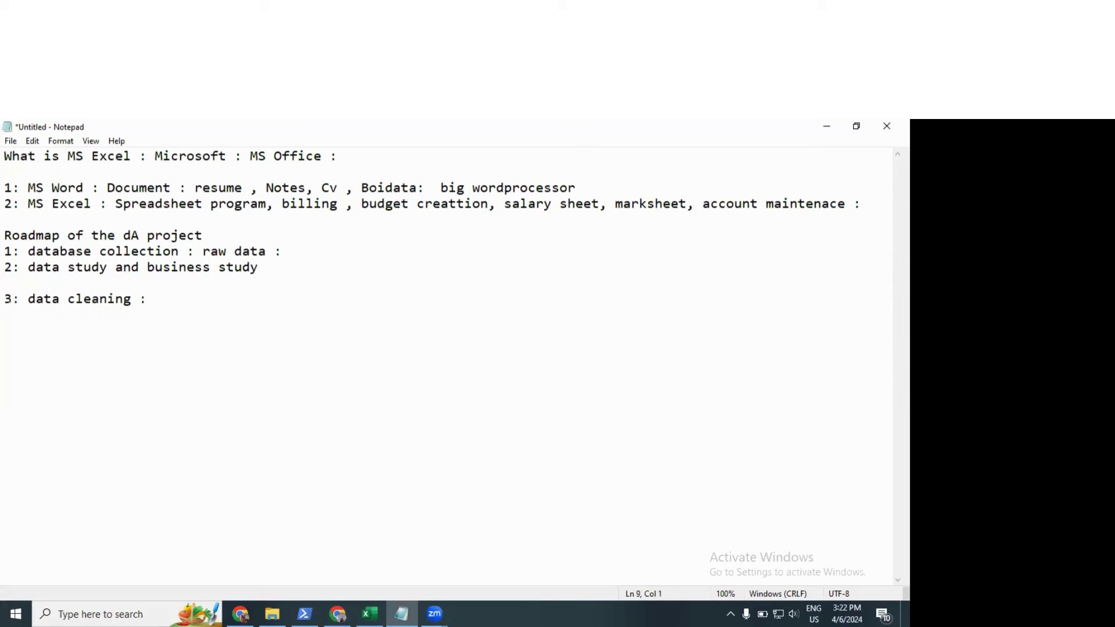
{"action": "type", "text": "EDA( Exploratory D"}
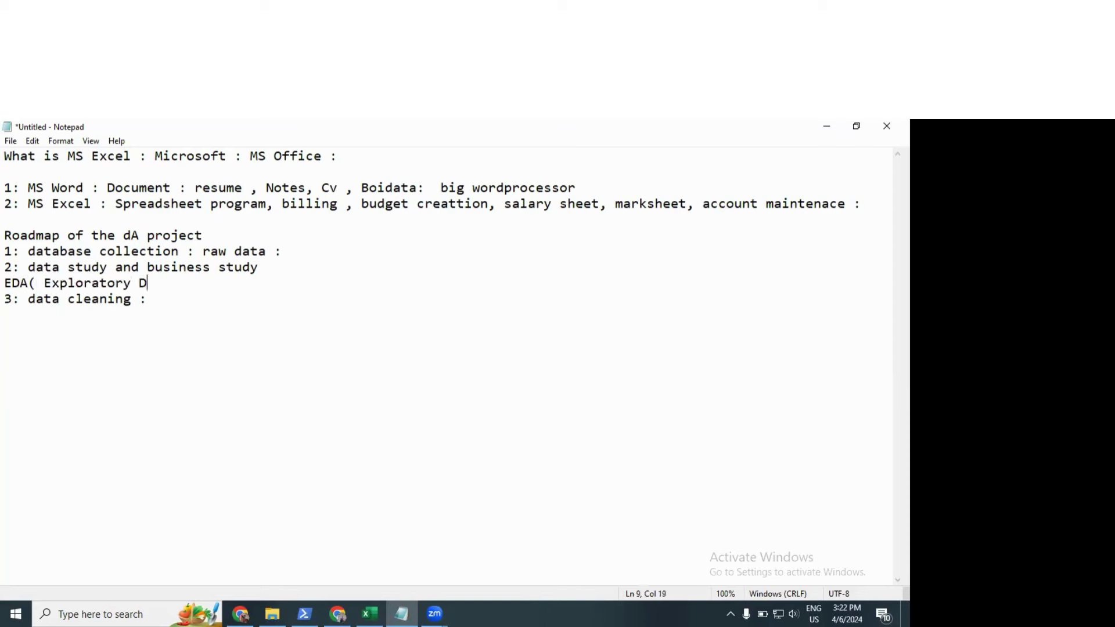
{"action": "type", "text": "ata Anayl"}
{"action": "key", "text": "BackSpace"}
{"action": "key", "text": "BackSpace"}
{"action": "type", "text": ";"}
{"action": "key", "text": "BackSpace"}
{"action": "type", "text": "lysis"}
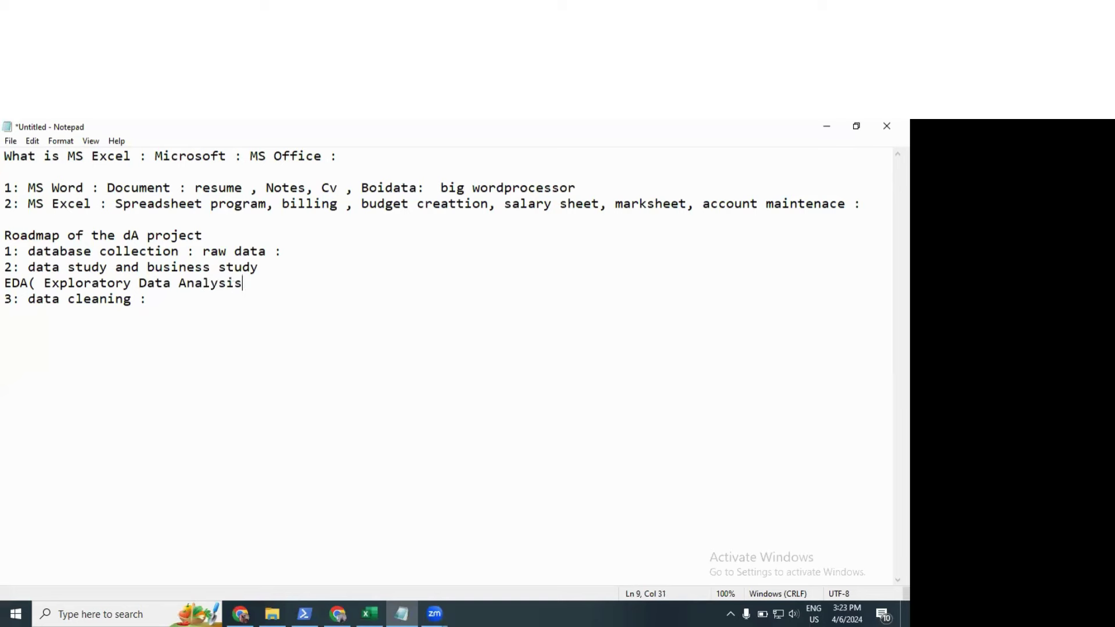
{"action": "type", "text": " )"}
{"action": "key", "text": "Down"}
Step: Extend step 3 with 'Outliers, descrapancies, mistakes, duplicate values :' and start a new line
{"action": "type", "text": "Outliers,"}
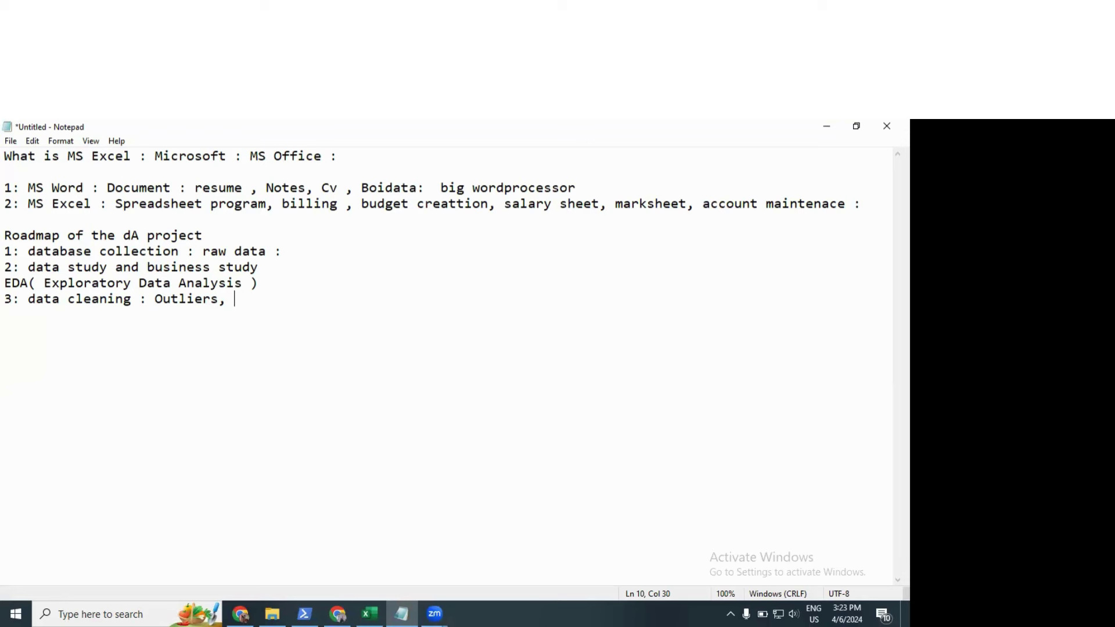
{"action": "type", "text": "descrapancies,"}
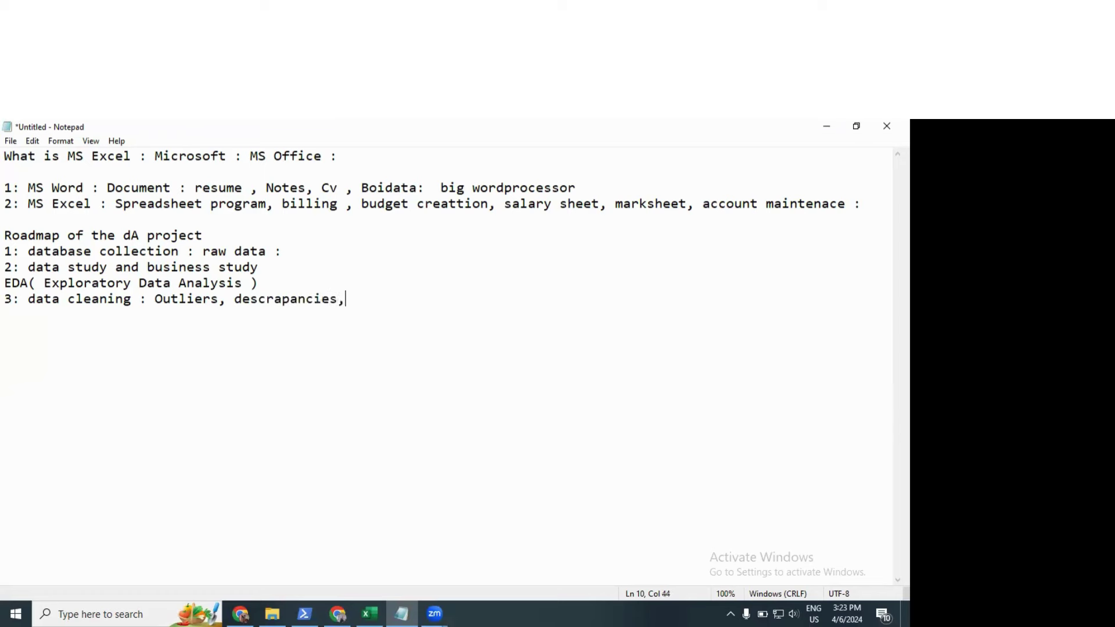
{"action": "type", "text": " mistakes, duplica"}
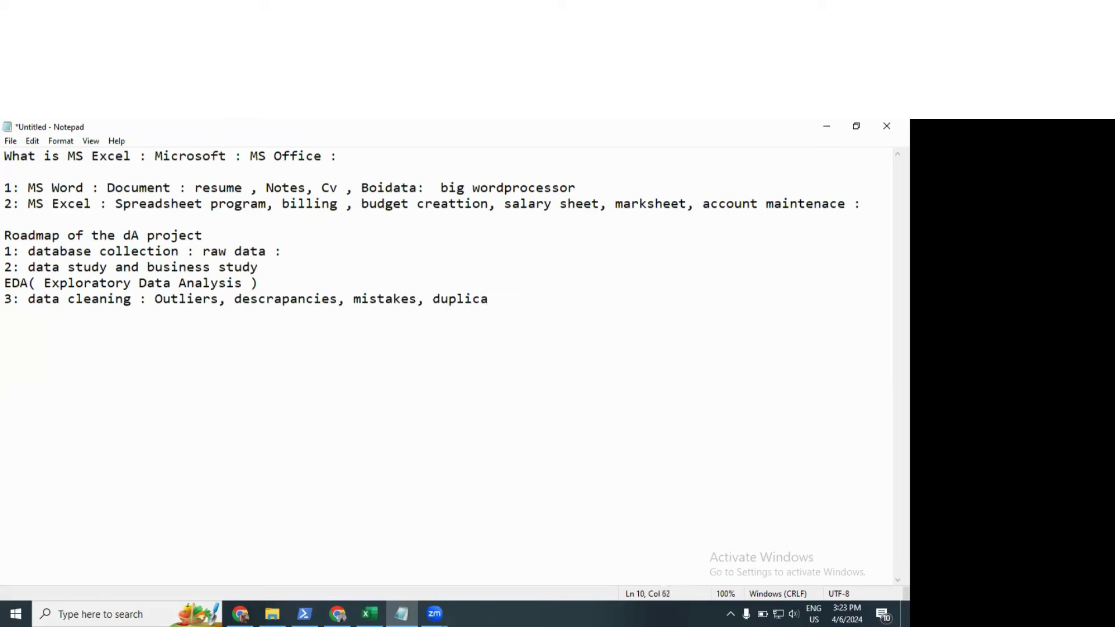
{"action": "type", "text": "cy"}
{"action": "key", "text": "BackSpace"}
{"action": "key", "text": "BackSpace"}
{"action": "type", "text": "te values :"}
{"action": "left_click", "coordinate": [60, 295]}
{"action": "left_click_drag", "start_coordinate": [11, 283], "coordinate": [126, 285]}
{"action": "left_click", "coordinate": [589, 302]}
{"action": "key", "text": "Return"}
Step: Write roadmap step 4 as '4: Analysis step : find out some insights'
{"action": "type", "text": "4: Anal"}
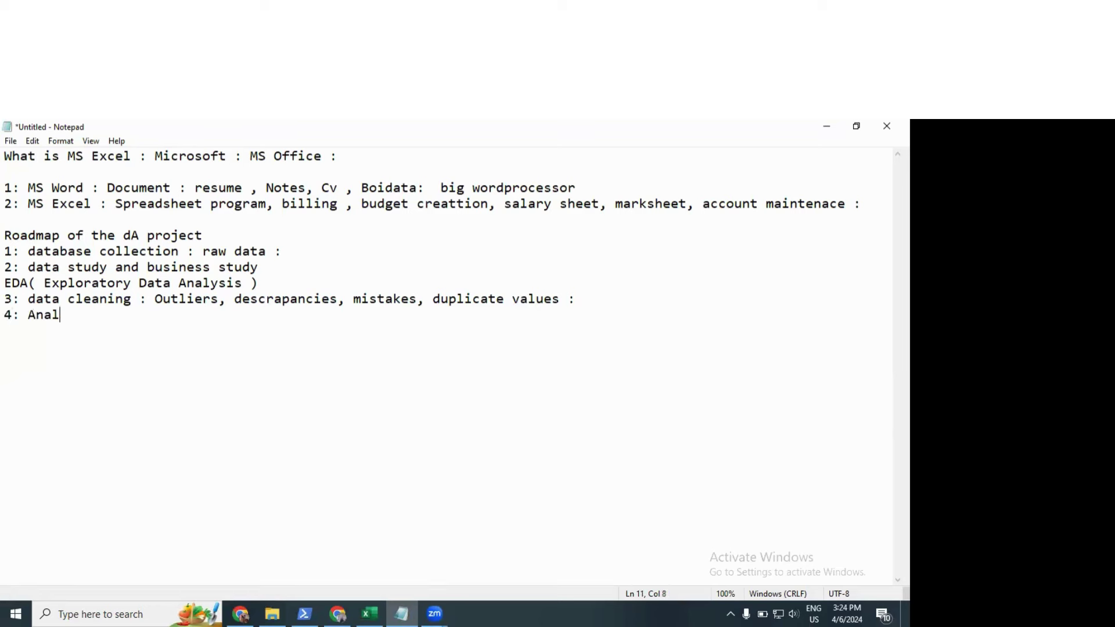
{"action": "type", "text": "ysis step : find out som"}
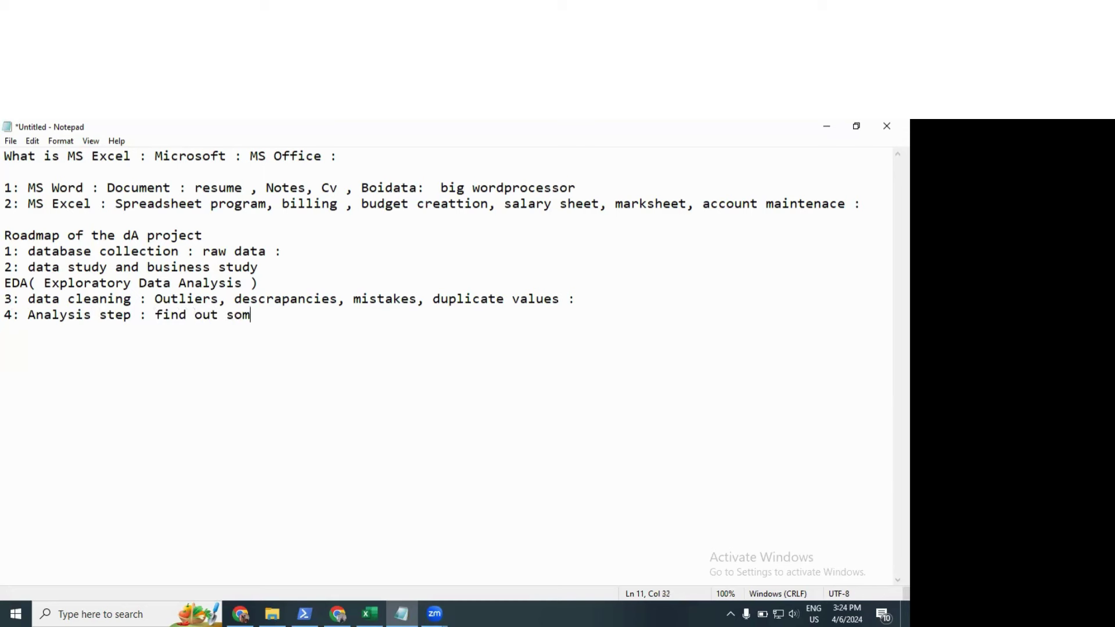
{"action": "type", "text": "e insight"}
{"action": "key", "text": "shift+Left"}
{"action": "key", "text": "shift+Left"}
{"action": "key", "text": "shift+Left"}
{"action": "key", "text": "shift+Left"}
{"action": "key", "text": "shift+Left"}
{"action": "key", "text": "shift+Left"}
{"action": "key", "text": "shift+Left"}
{"action": "key", "text": "shift+Left"}
{"action": "key", "text": "shift+Left"}
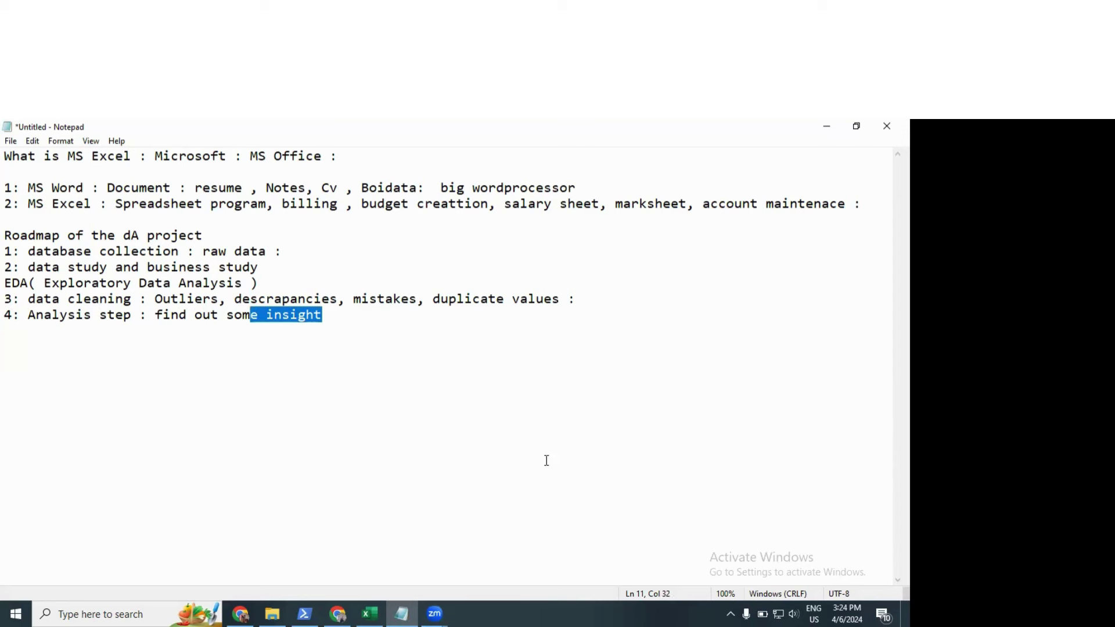
{"action": "left_click", "coordinate": [281, 330]}
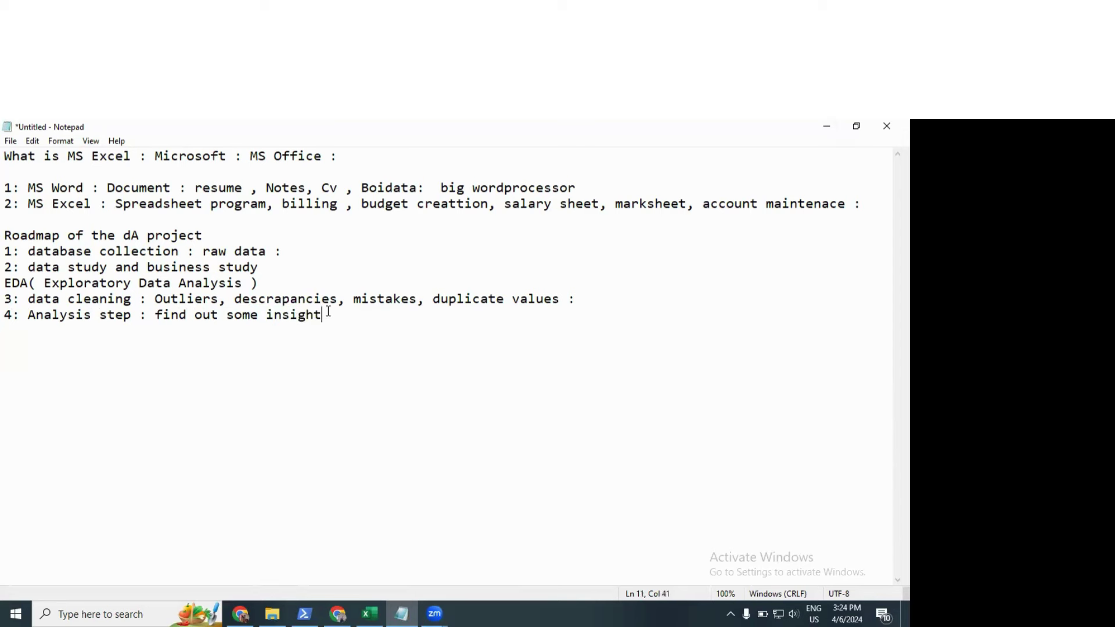
{"action": "type", "text": "s"}
Step: Add '5: Visulaization' on a new line below step 4
{"action": "key", "text": "Return"}
{"action": "type", "text": "5: Visulaization :"}
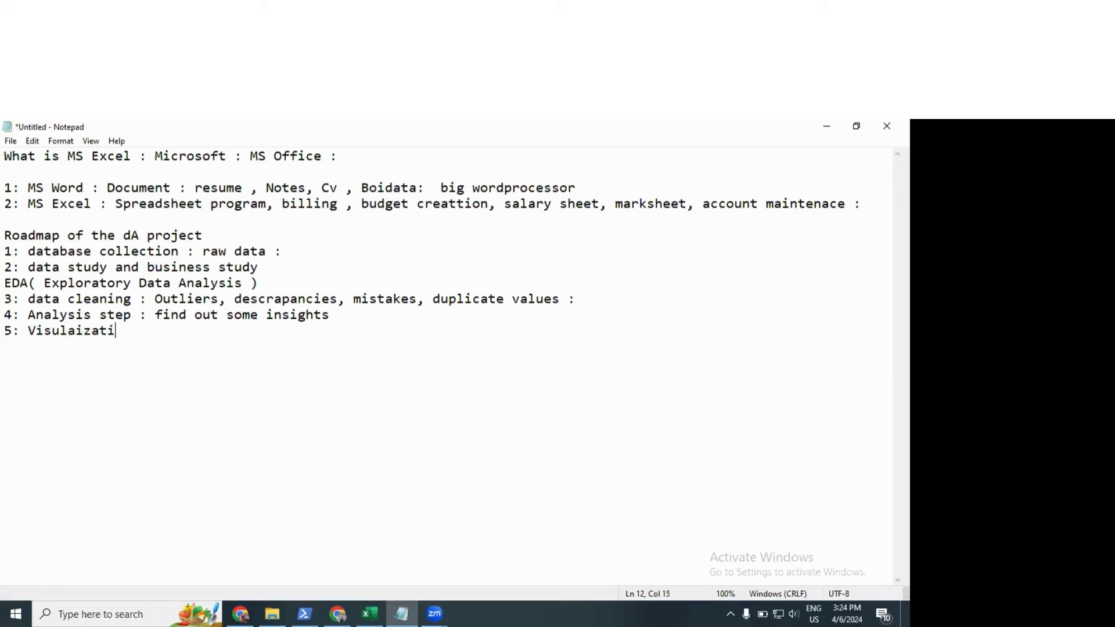
{"action": "key", "text": "BackSpace"}
{"action": "left_click_drag", "start_coordinate": [28, 251], "coordinate": [293, 251]}
{"action": "left_click", "coordinate": [115, 267]}
{"action": "left_click", "coordinate": [296, 262], "text": "shift"}
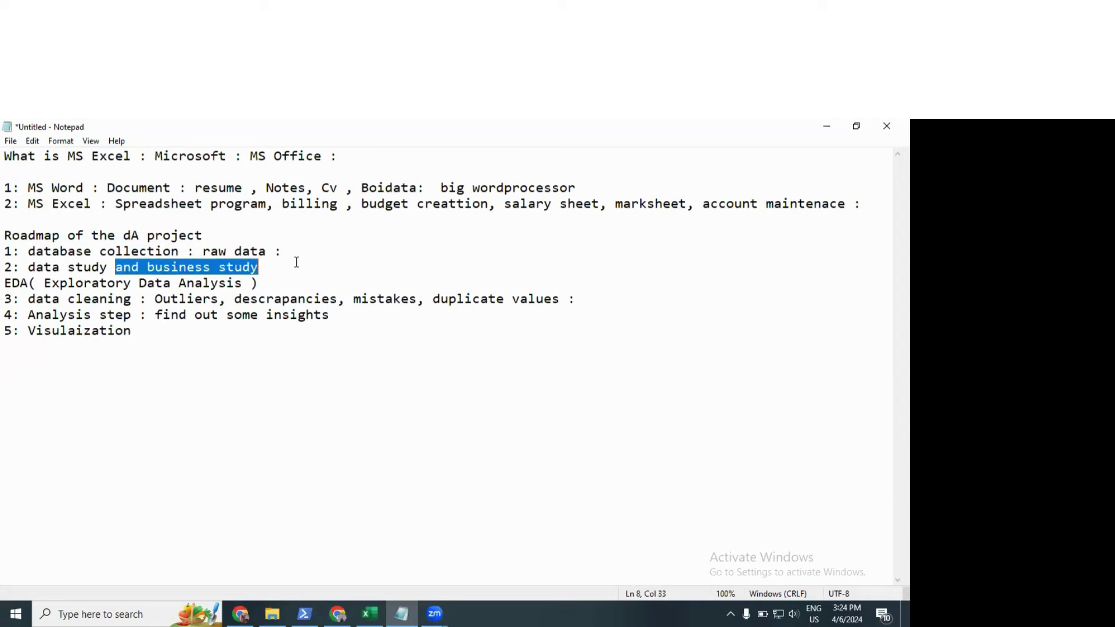
{"action": "left_click_drag", "start_coordinate": [108, 299], "coordinate": [264, 315]}
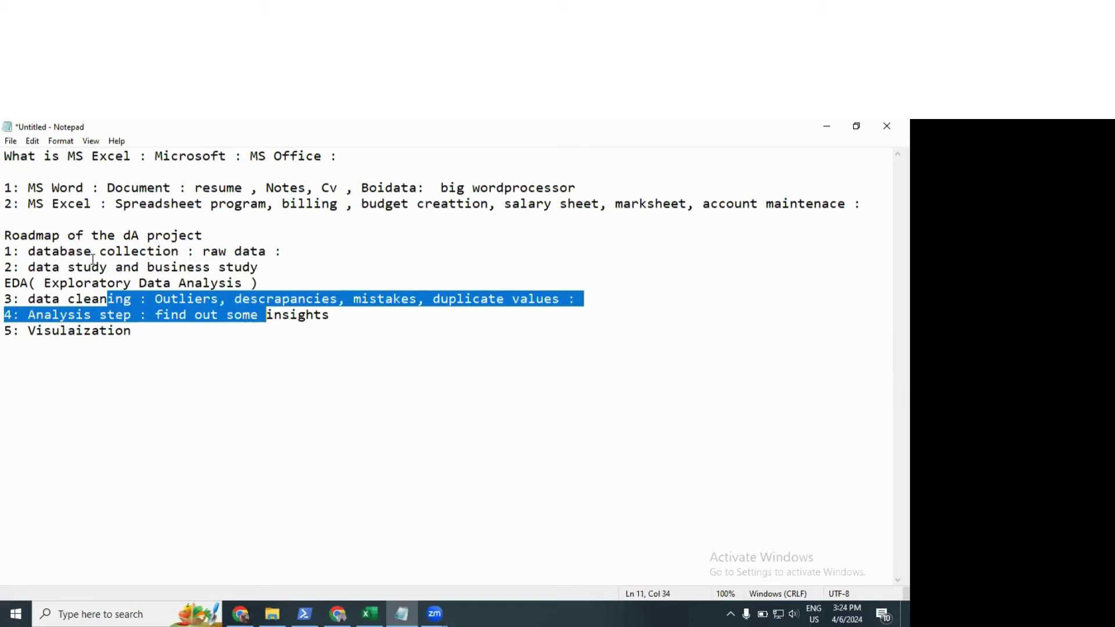
{"action": "left_click", "coordinate": [86, 238]}
{"action": "left_click_drag", "start_coordinate": [29, 204], "coordinate": [99, 201]}
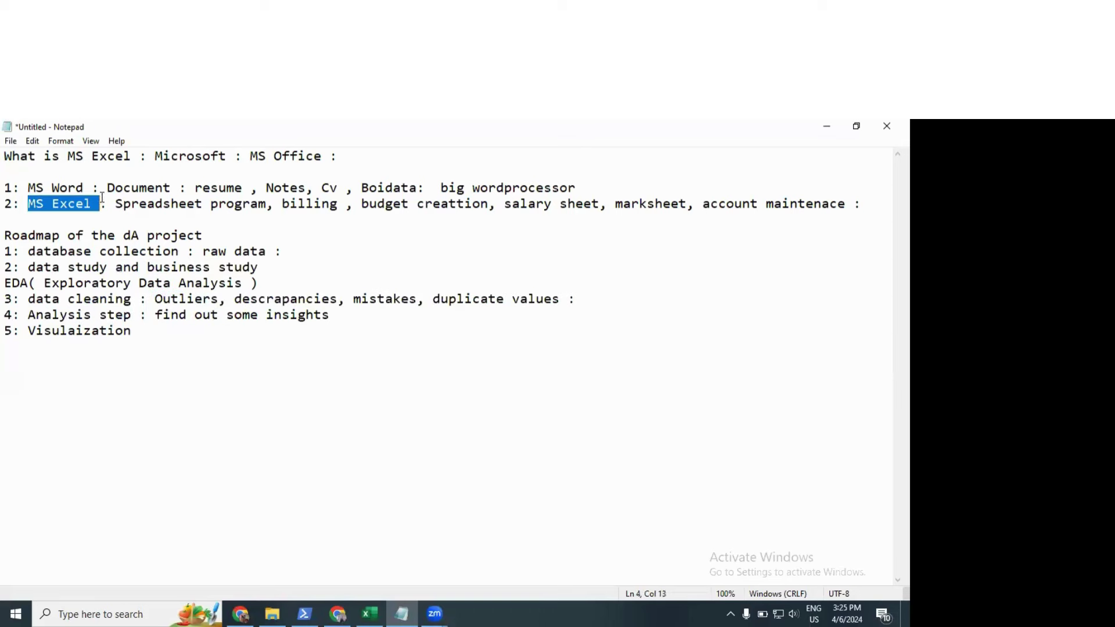
{"action": "left_click", "coordinate": [148, 222]}
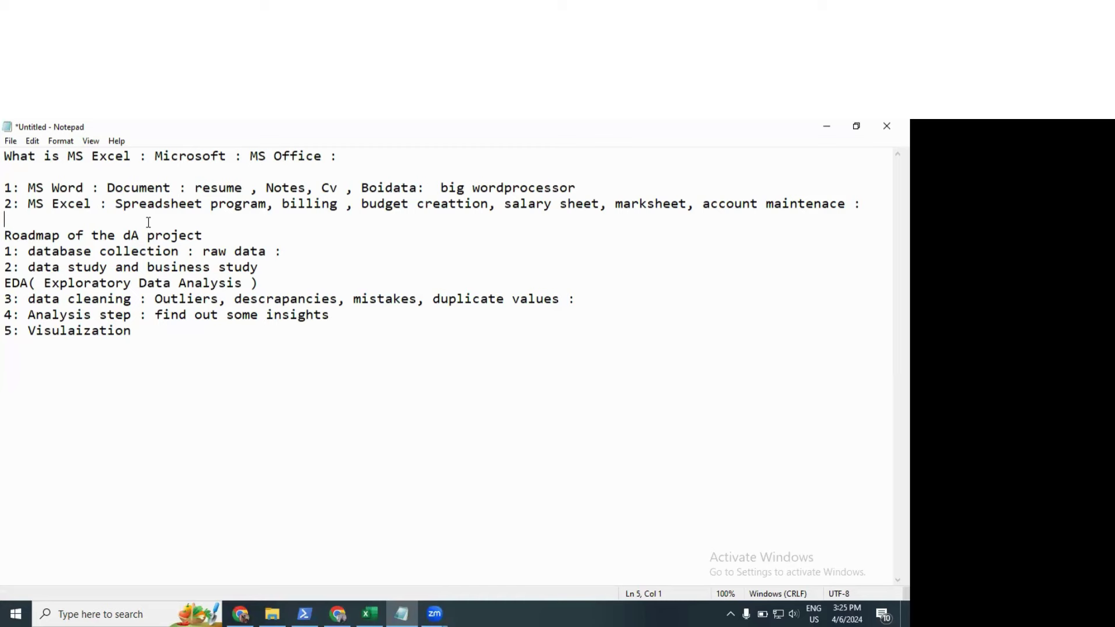
{"action": "left_click", "coordinate": [149, 340], "text": "shift"}
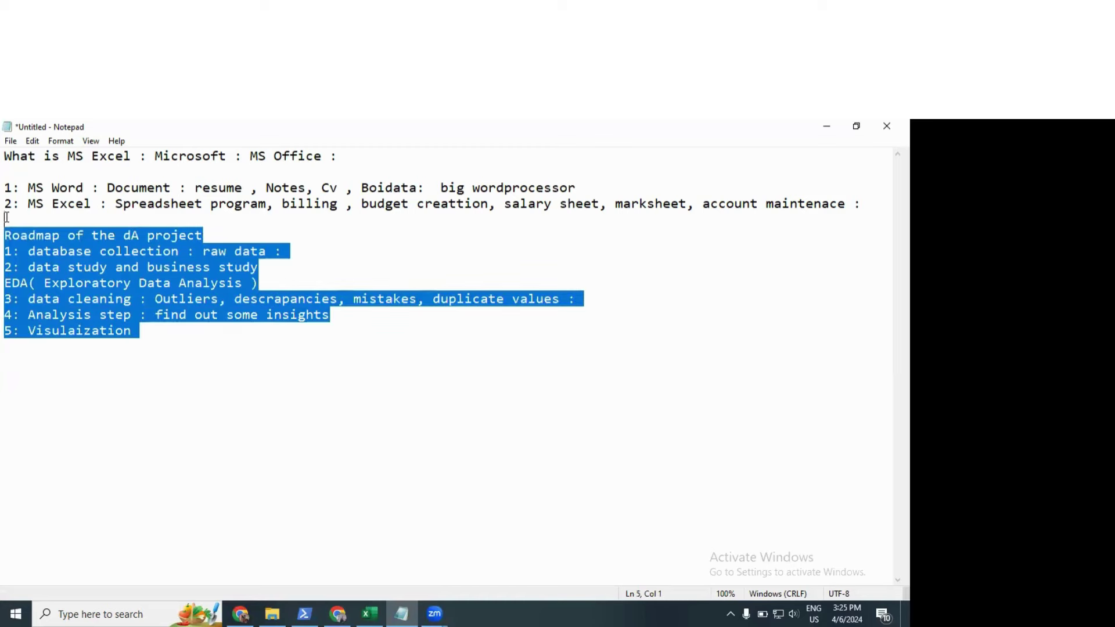
{"action": "left_click", "coordinate": [155, 377]}
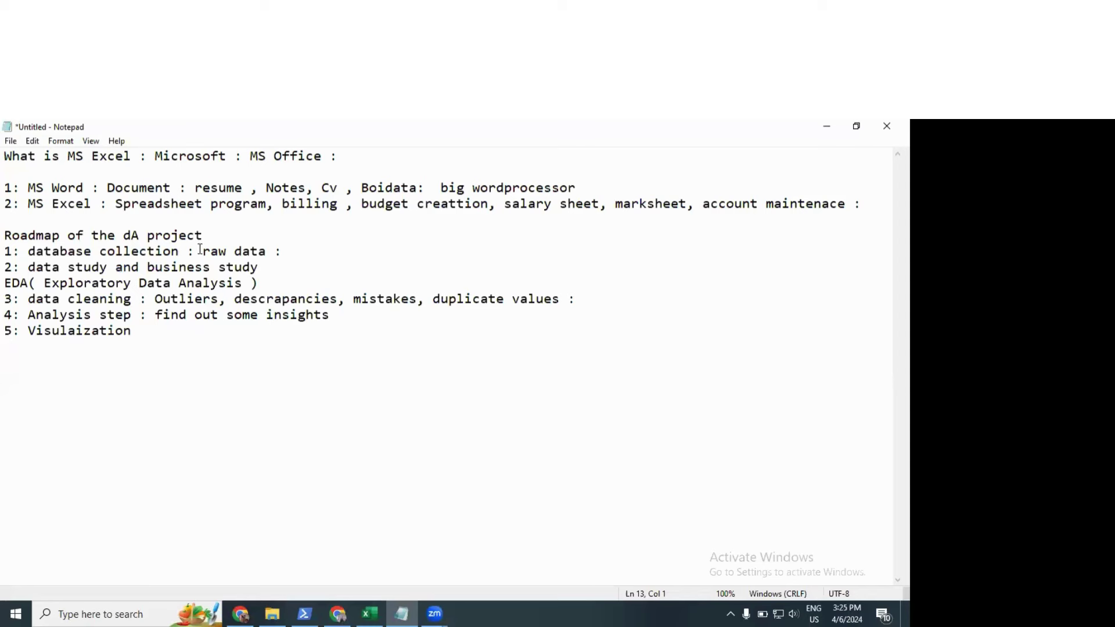
{"action": "left_click_drag", "start_coordinate": [199, 249], "coordinate": [159, 247]}
{"action": "left_click", "coordinate": [299, 248]}
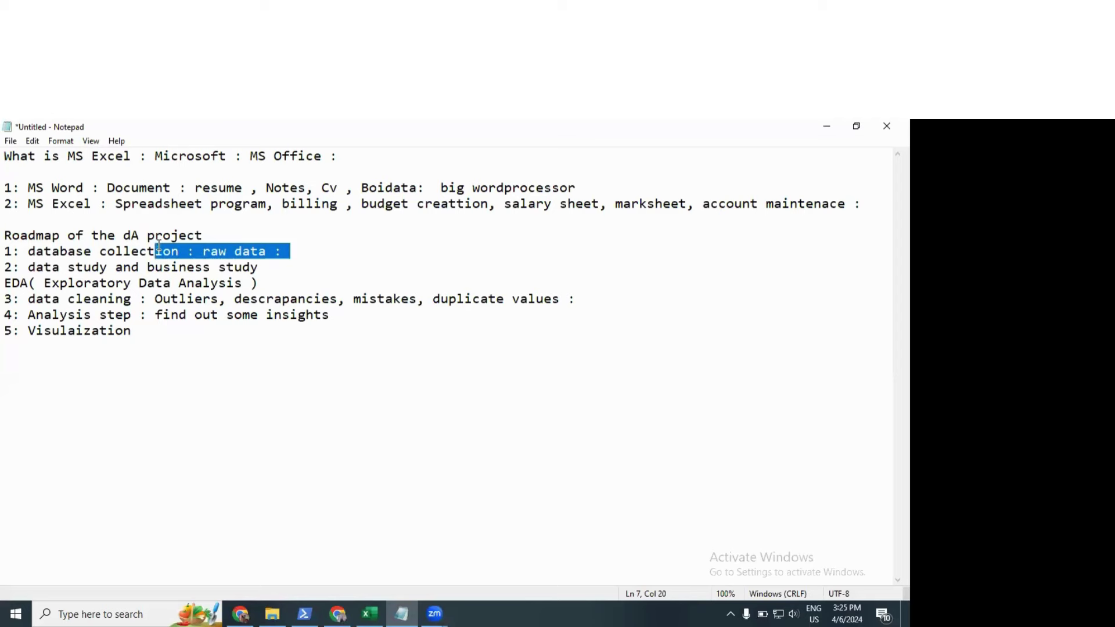
{"action": "left_click", "coordinate": [158, 247]}
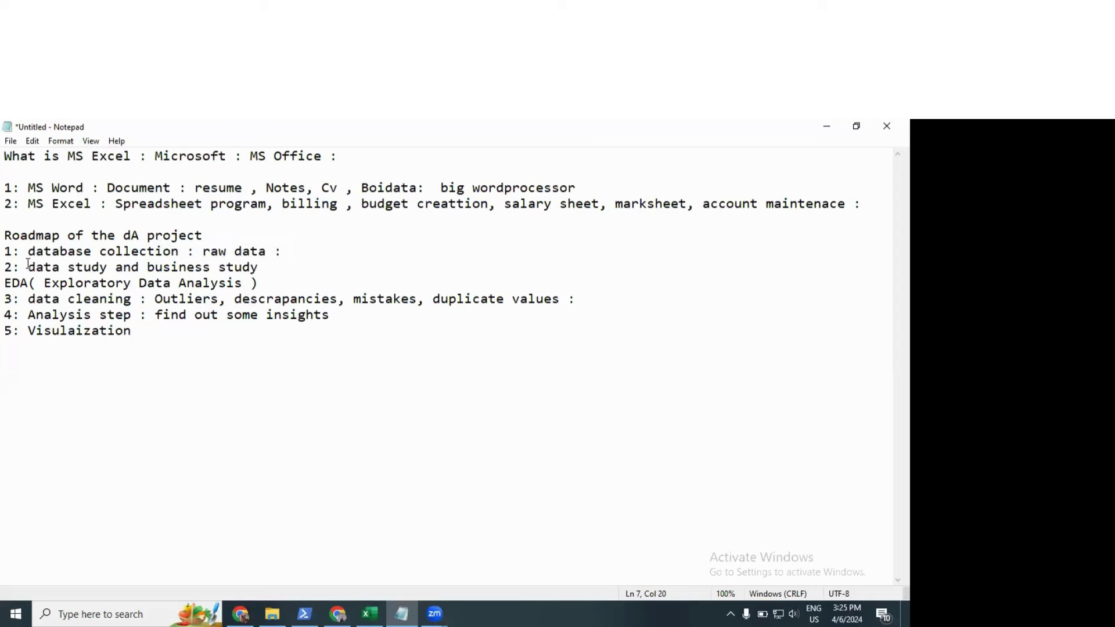
{"action": "left_click_drag", "start_coordinate": [28, 267], "coordinate": [257, 273]}
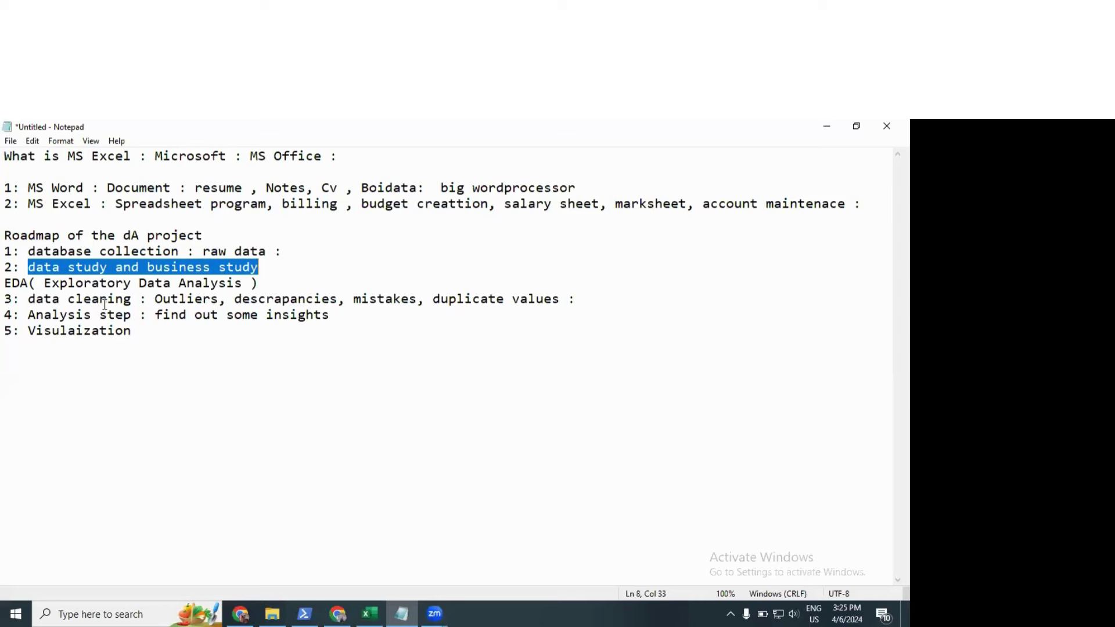
{"action": "left_click_drag", "start_coordinate": [107, 299], "coordinate": [290, 299]}
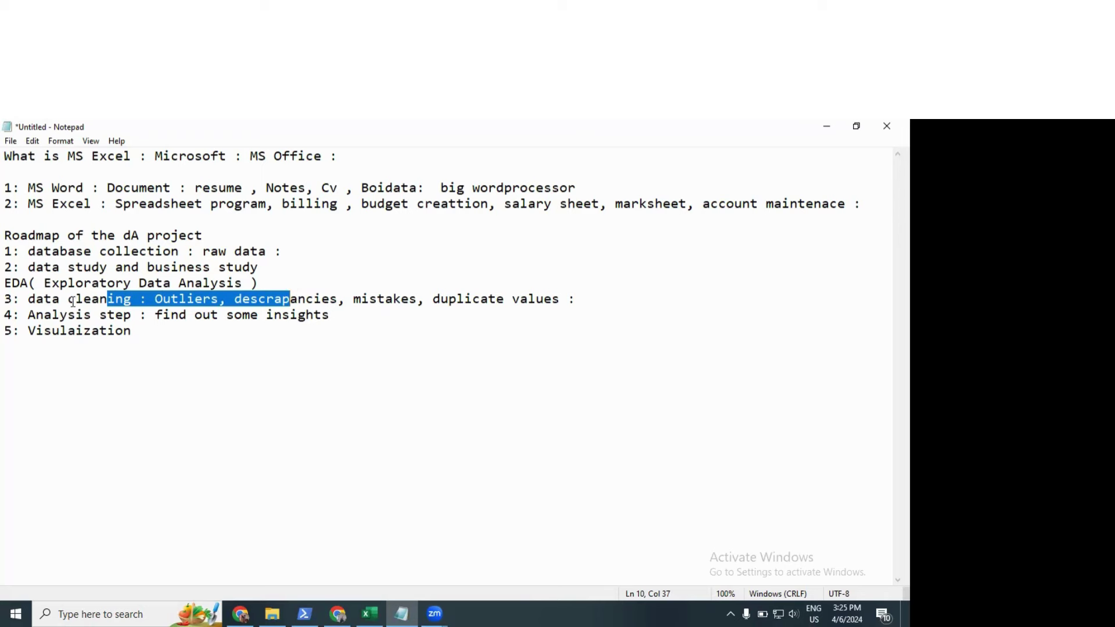
{"action": "left_click_drag", "start_coordinate": [69, 299], "coordinate": [66, 304]}
{"action": "left_click", "coordinate": [302, 329]}
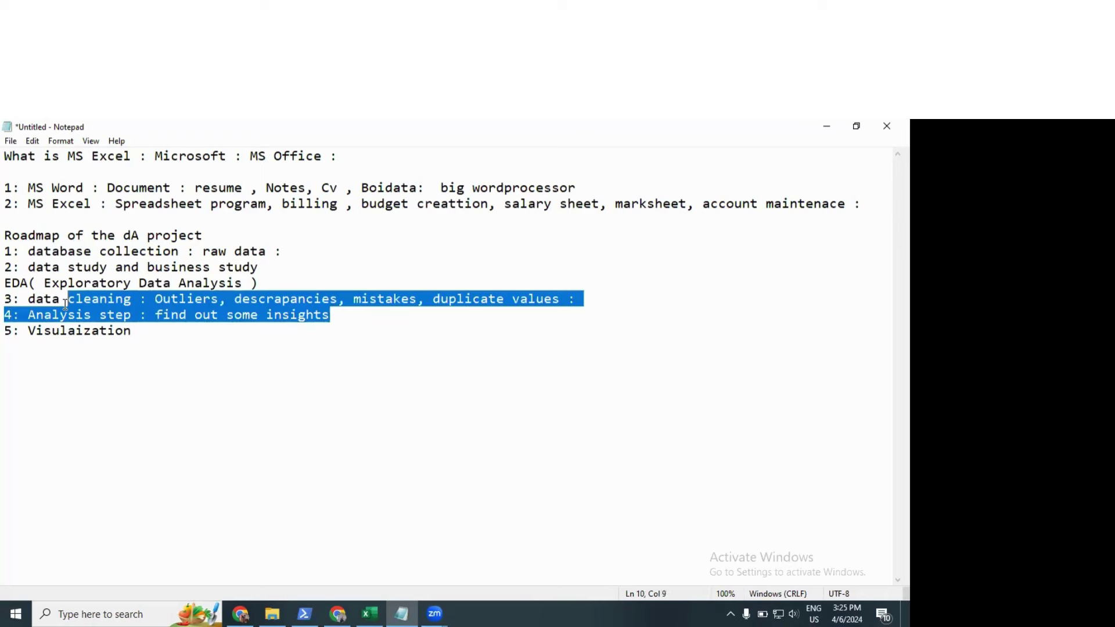
{"action": "left_click", "coordinate": [132, 331]}
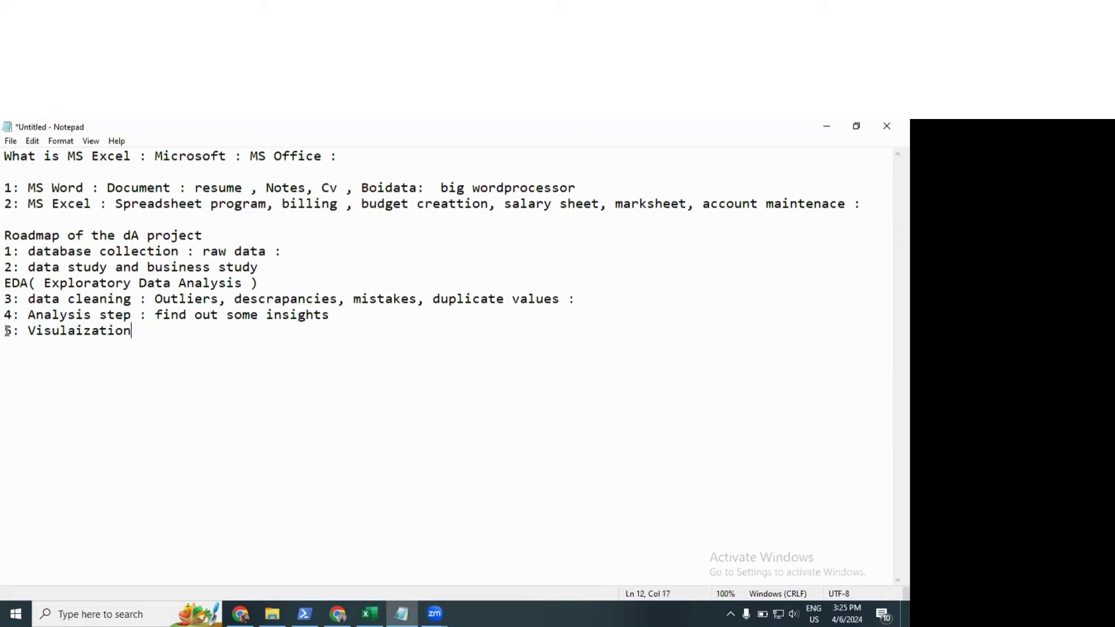
{"action": "left_click_drag", "start_coordinate": [132, 331], "coordinate": [5, 332]}
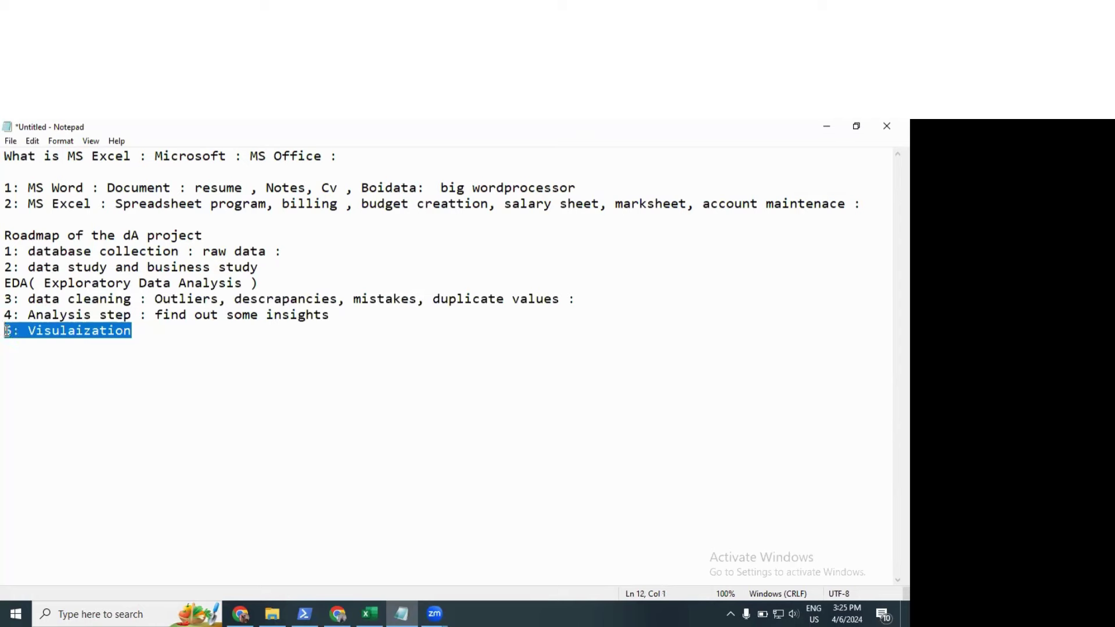
{"action": "double_click", "coordinate": [57, 332]}
{"action": "left_click", "coordinate": [180, 330]}
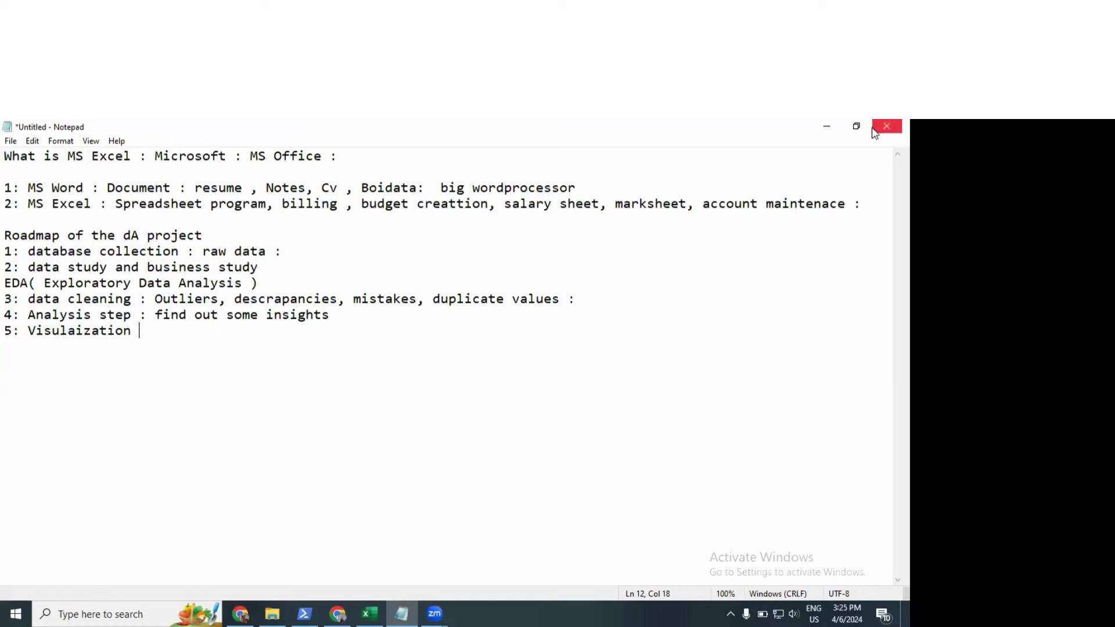
Step: Show Excel's empty Sheet2 with D3 selected, then bring the Notepad roadmap back up
{"action": "left_click", "coordinate": [829, 125]}
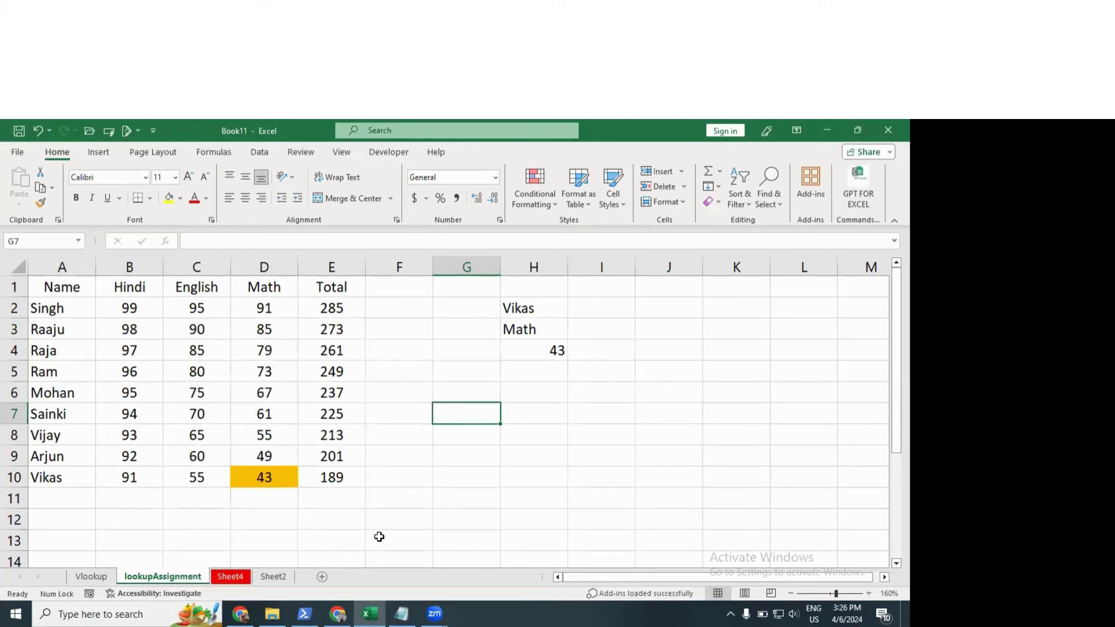
{"action": "left_click", "coordinate": [272, 577]}
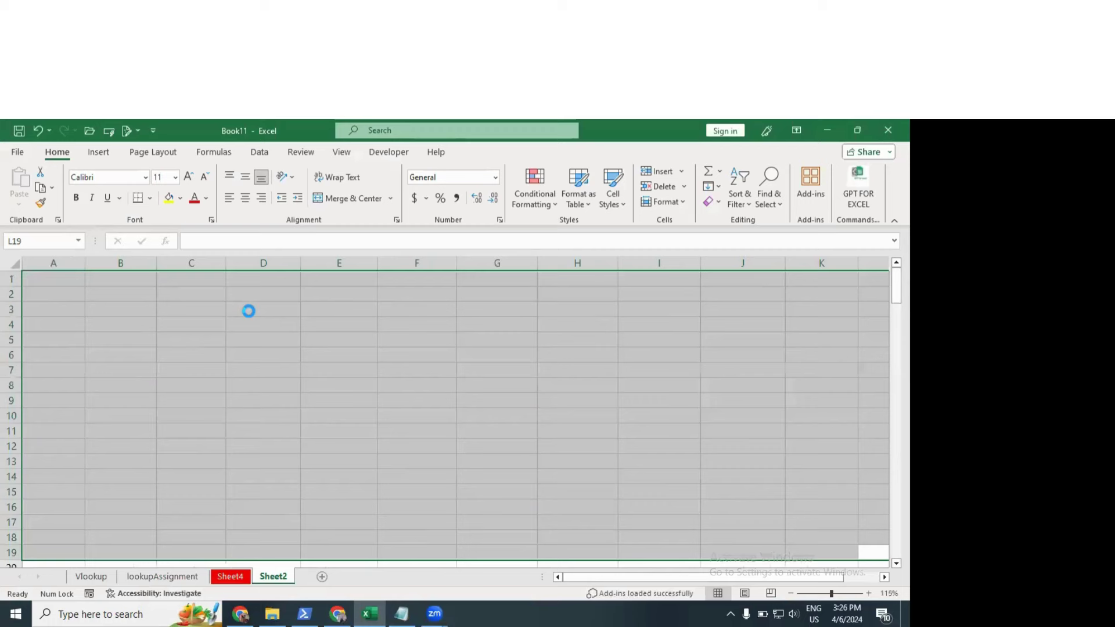
{"action": "scroll", "coordinate": [249, 312], "scroll_direction": "up", "scroll_amount": 3}
{"action": "left_click", "coordinate": [249, 311]}
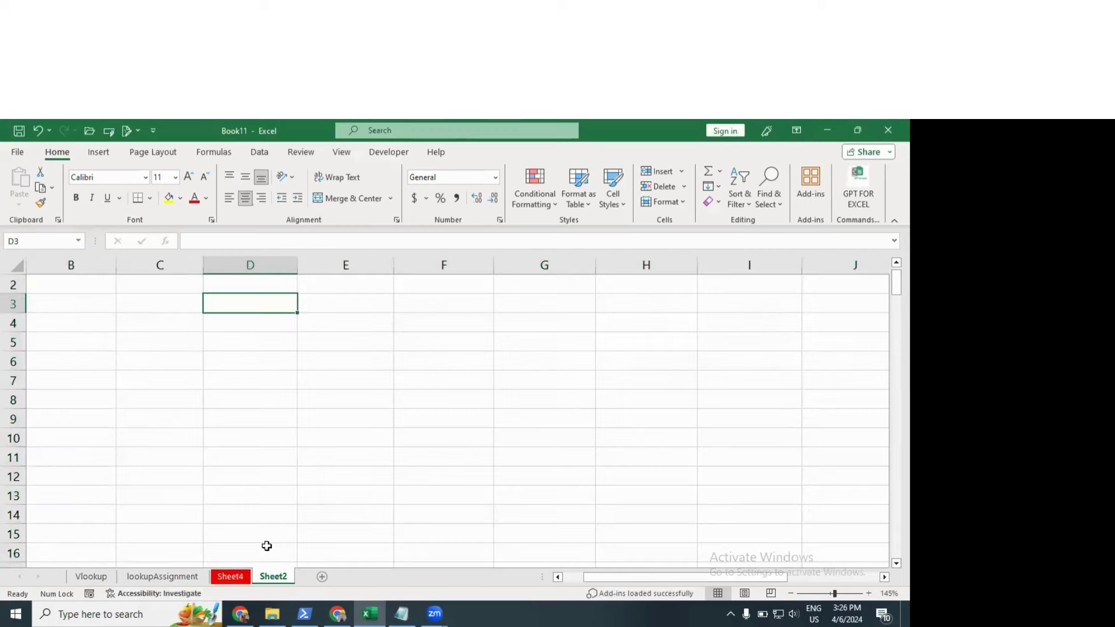
{"action": "left_click", "coordinate": [402, 614]}
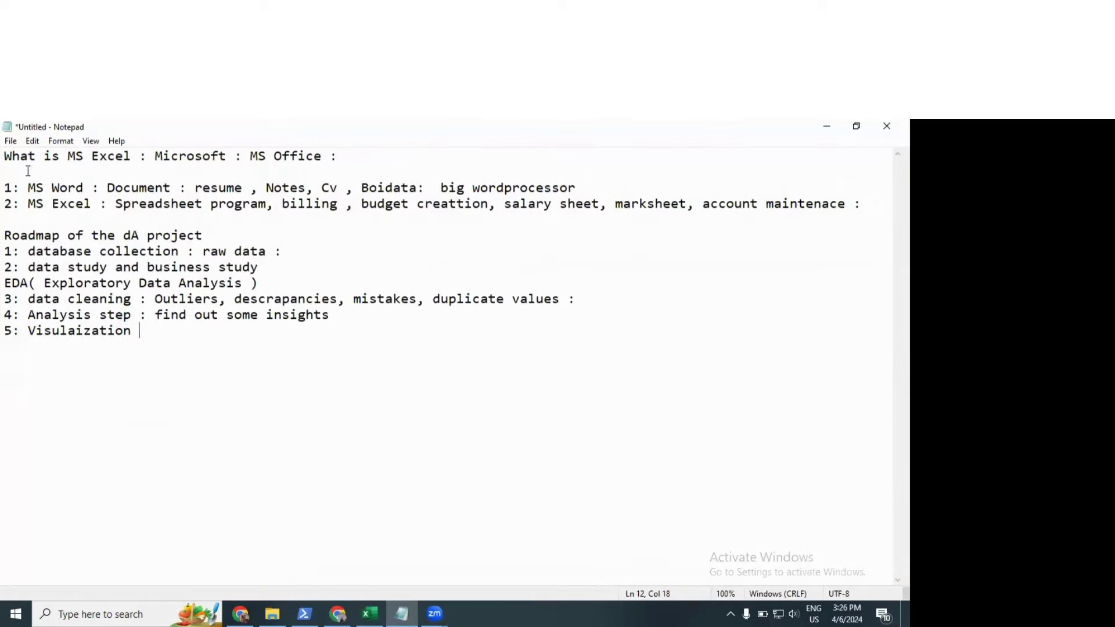
Step: Highlight the MS Excel lines through the EDA step, then return to Excel and select D7
{"action": "left_click_drag", "start_coordinate": [20, 156], "coordinate": [407, 155]}
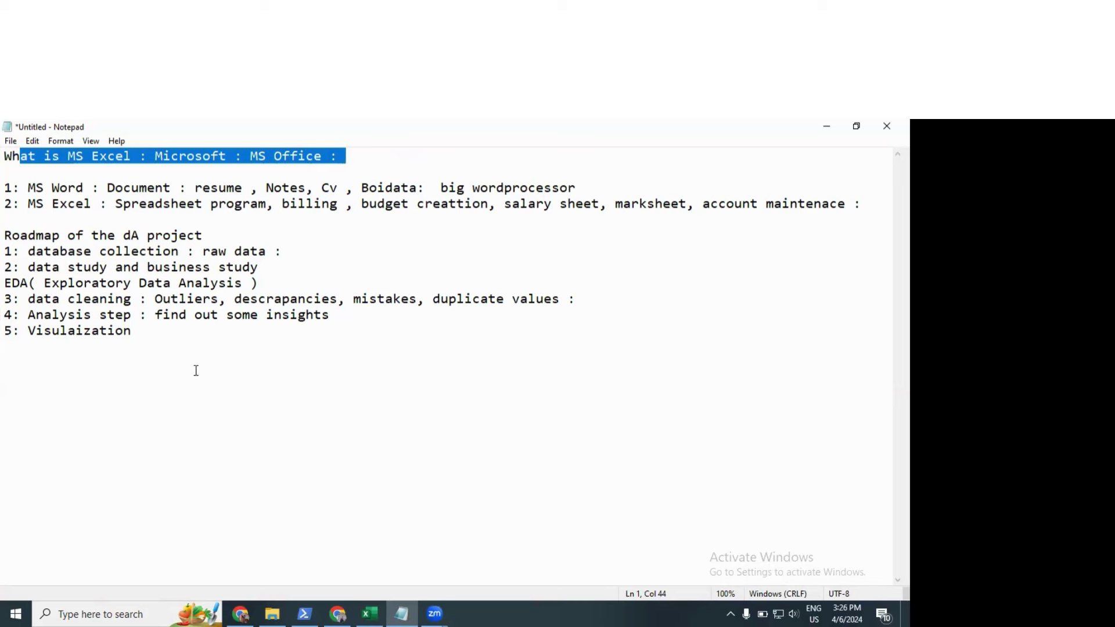
{"action": "left_click_drag", "start_coordinate": [6, 203], "coordinate": [115, 283]}
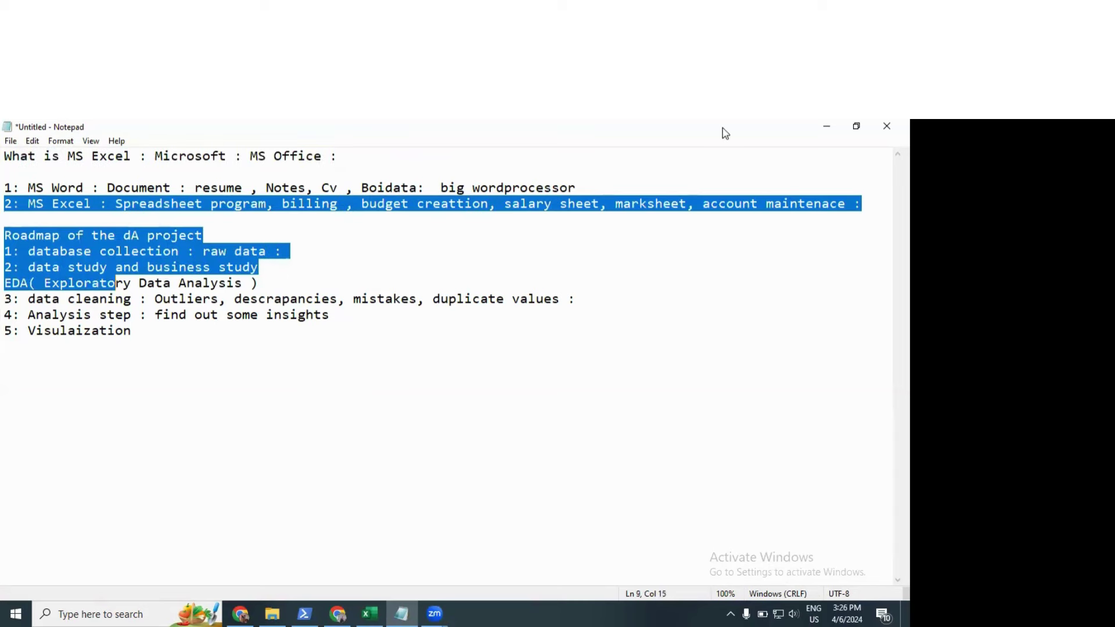
{"action": "key", "text": "alt+Tab"}
{"action": "left_click", "coordinate": [288, 399]}
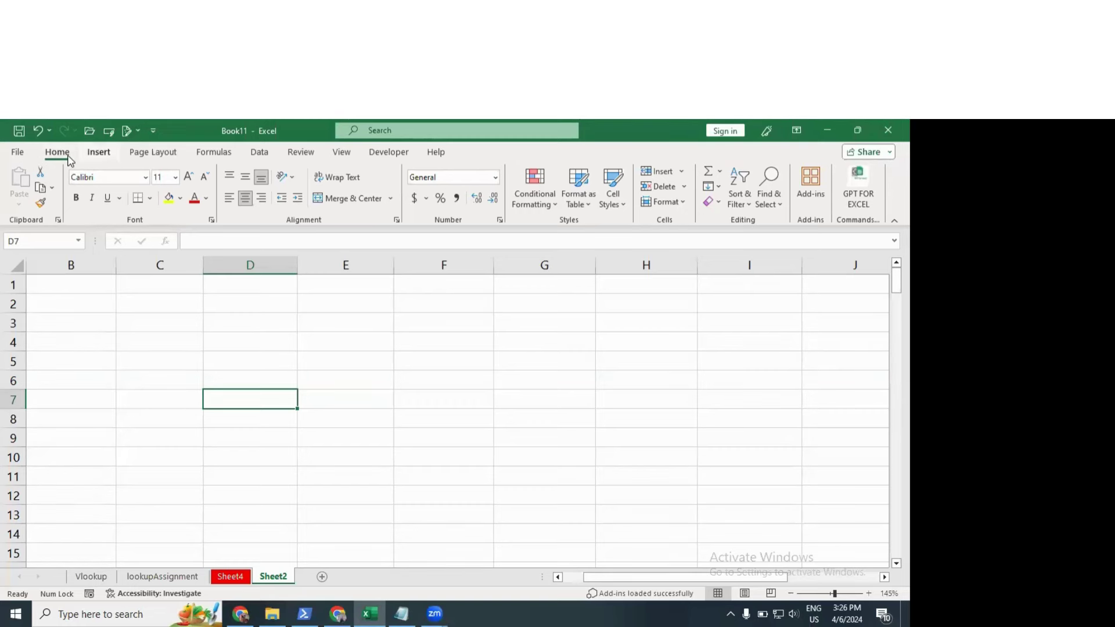
{"action": "left_click", "coordinate": [99, 153]}
{"action": "left_click", "coordinate": [213, 152]}
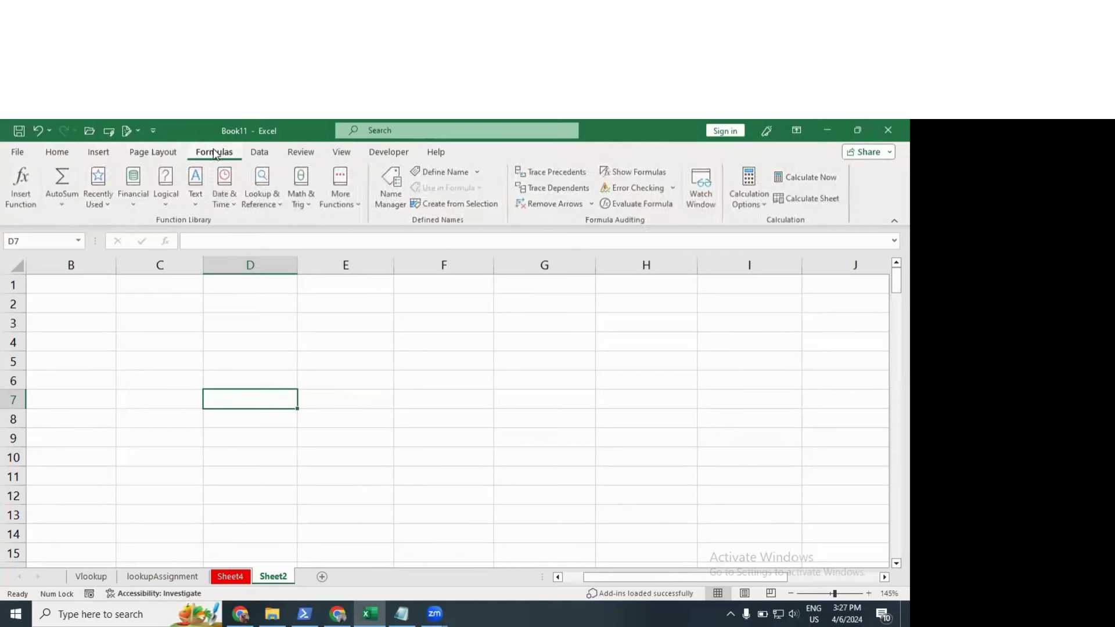
{"action": "scroll", "coordinate": [175, 151], "scroll_direction": "down", "scroll_amount": 2}
{"action": "left_click", "coordinate": [57, 153]}
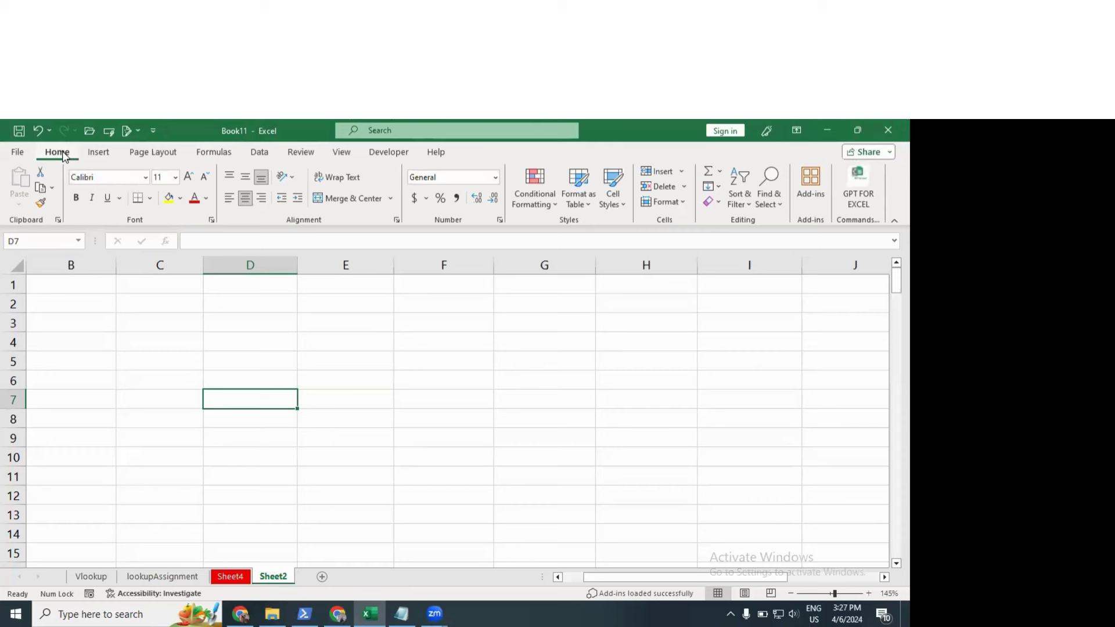
{"action": "left_click", "coordinate": [206, 335]}
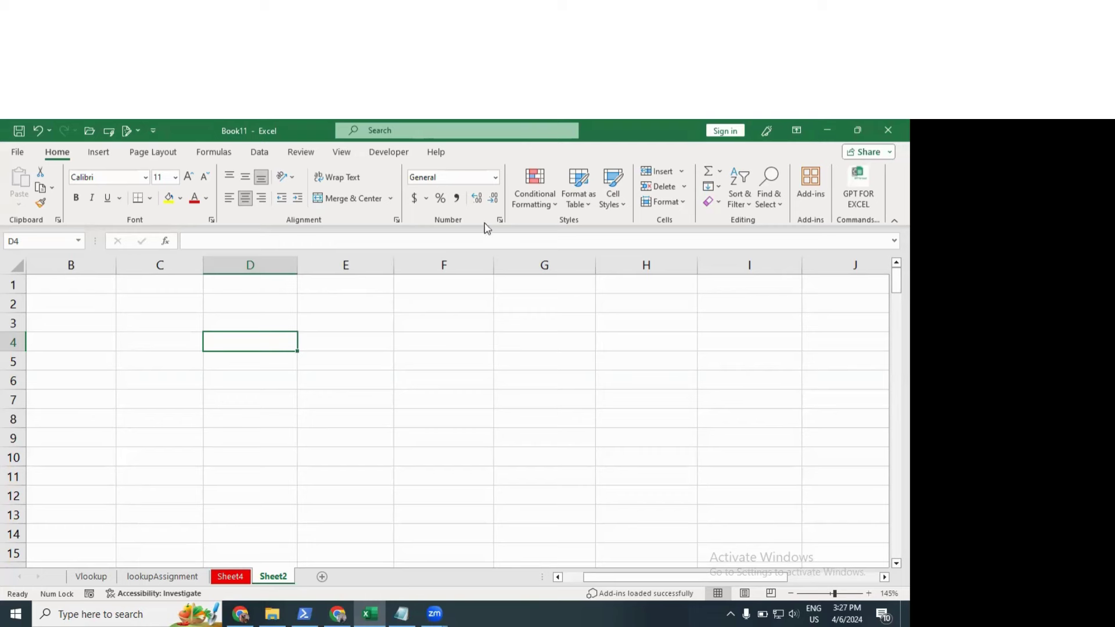
{"action": "left_click", "coordinate": [548, 199]}
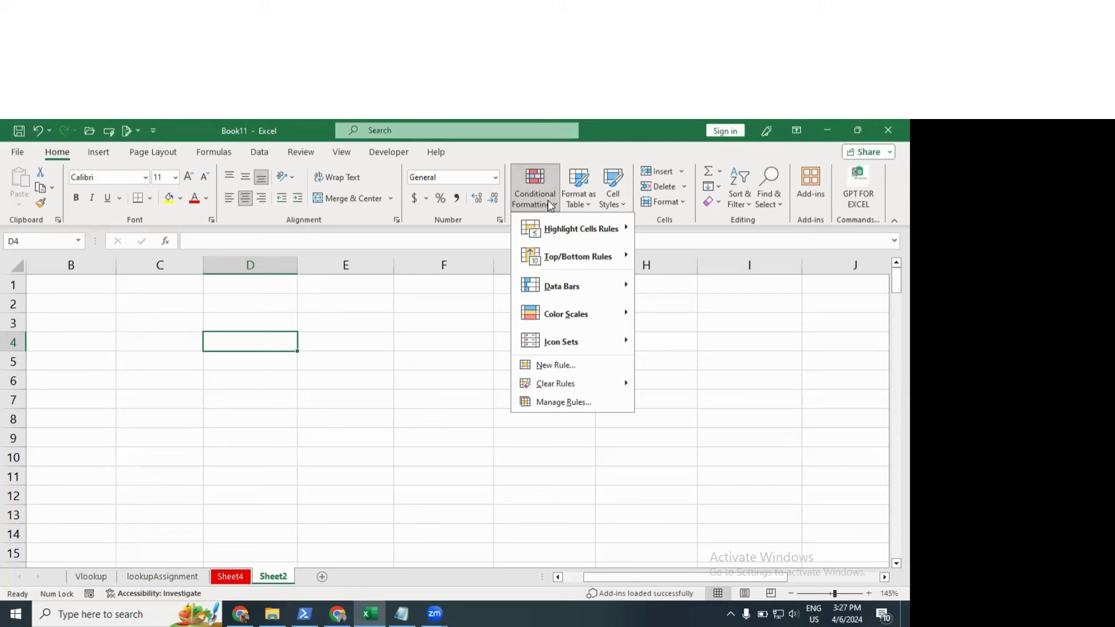
{"action": "left_click", "coordinate": [311, 387]}
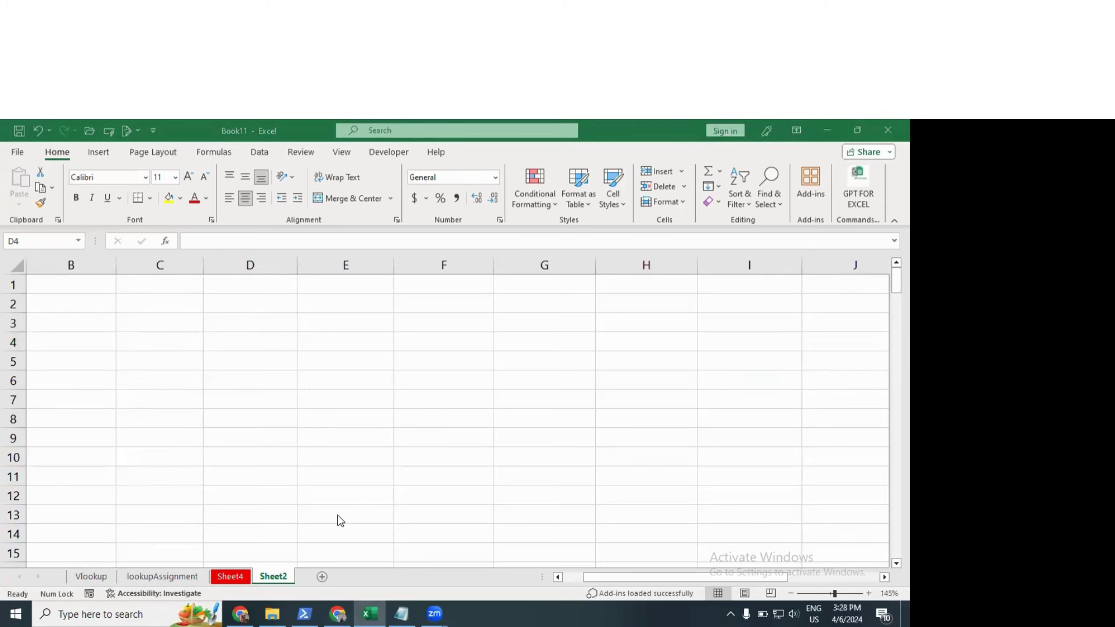
{"action": "left_click", "coordinate": [191, 374]}
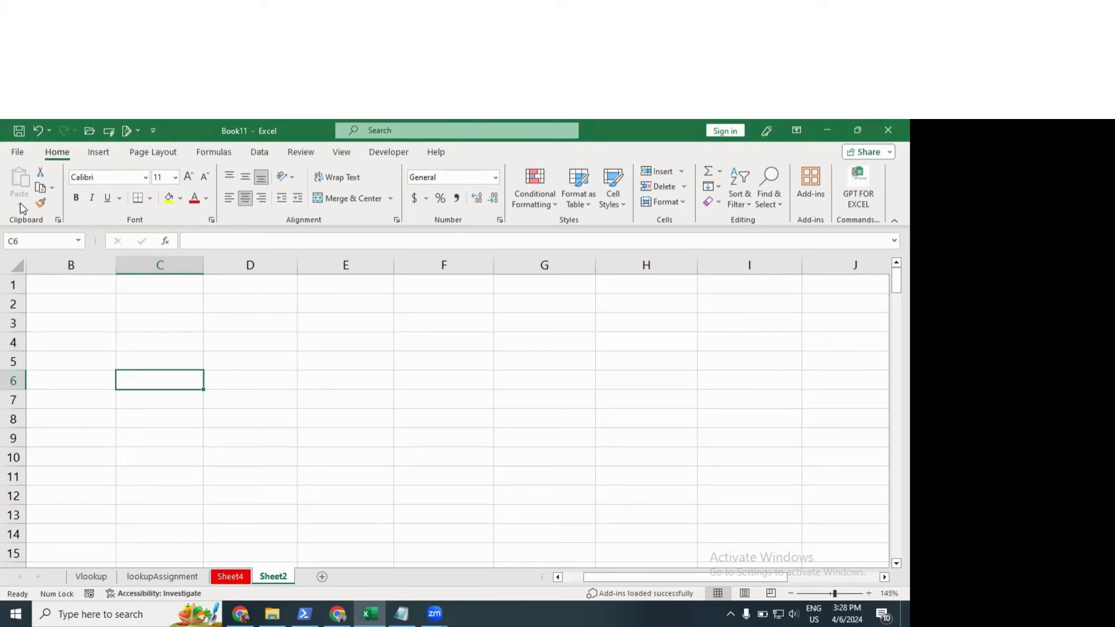
Step: Enter the heading 'hello' in C2 and the numbers 1 to 5 in C3:C7
{"action": "left_click", "coordinate": [212, 296]}
{"action": "left_click", "coordinate": [180, 309]}
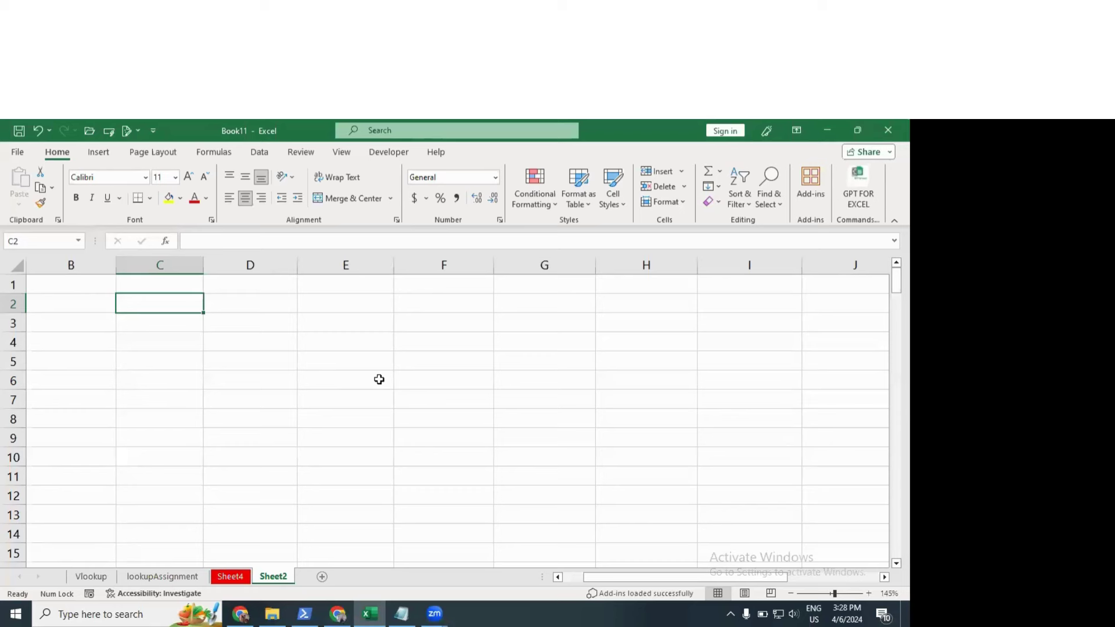
{"action": "type", "text": "hello"}
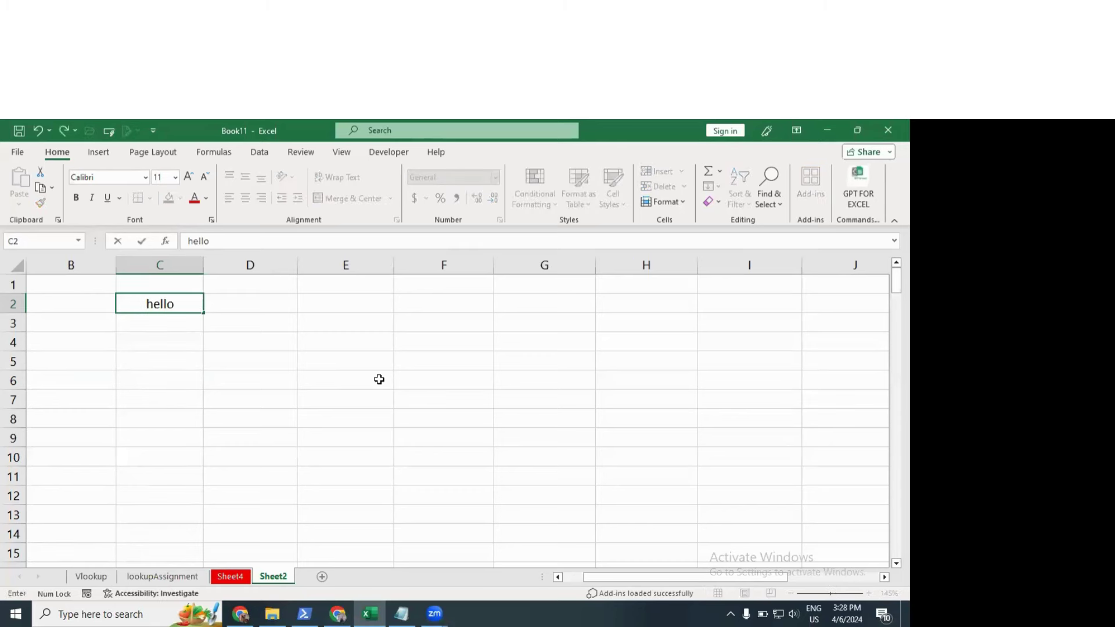
{"action": "key", "text": "Return"}
{"action": "type", "text": "1"}
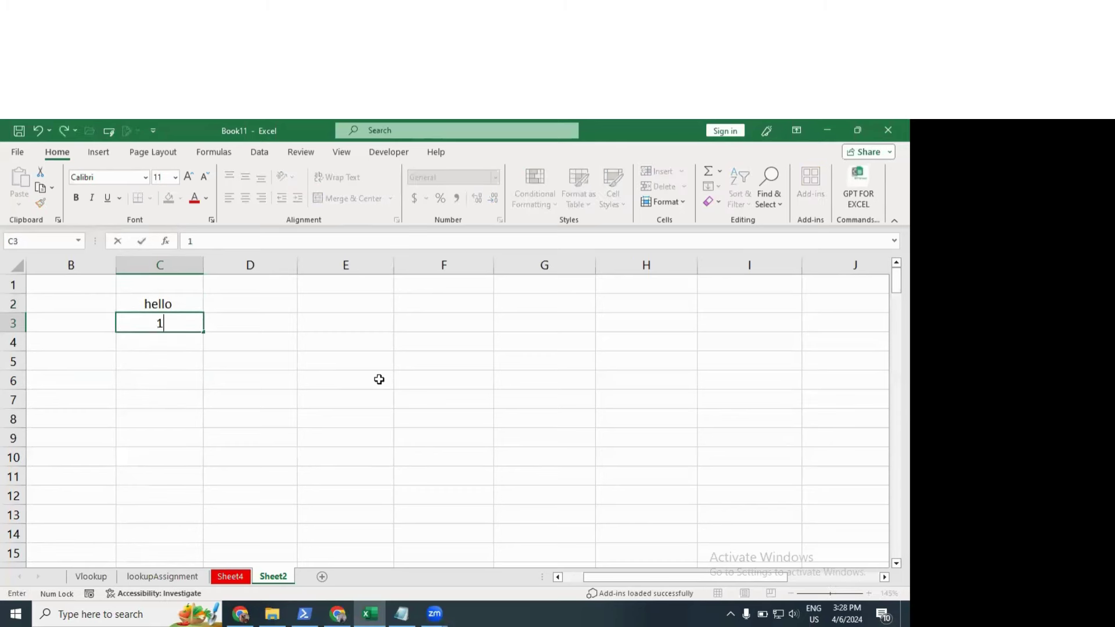
{"action": "key", "text": "Return"}
{"action": "type", "text": "2"}
{"action": "key", "text": "Return"}
{"action": "type", "text": "3"}
{"action": "key", "text": "Return"}
{"action": "type", "text": "4 5"}
{"action": "left_click", "coordinate": [231, 356]}
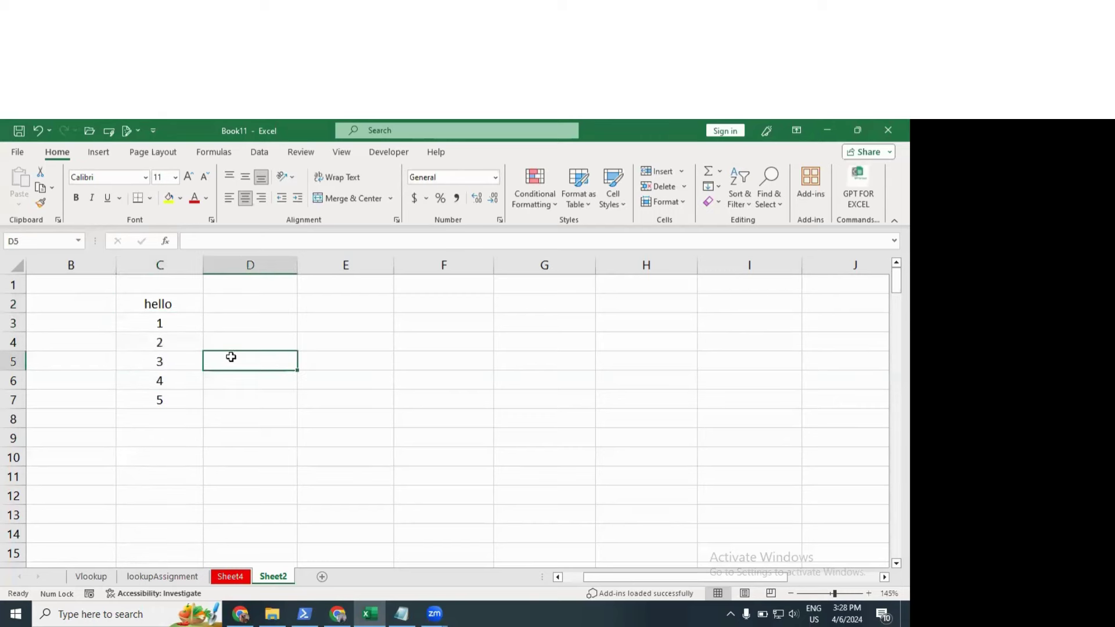
Step: Copy C3:C7, paste it at F3, then undo the paste
{"action": "left_click", "coordinate": [179, 323]}
{"action": "left_click_drag", "start_coordinate": [177, 345], "coordinate": [180, 396]}
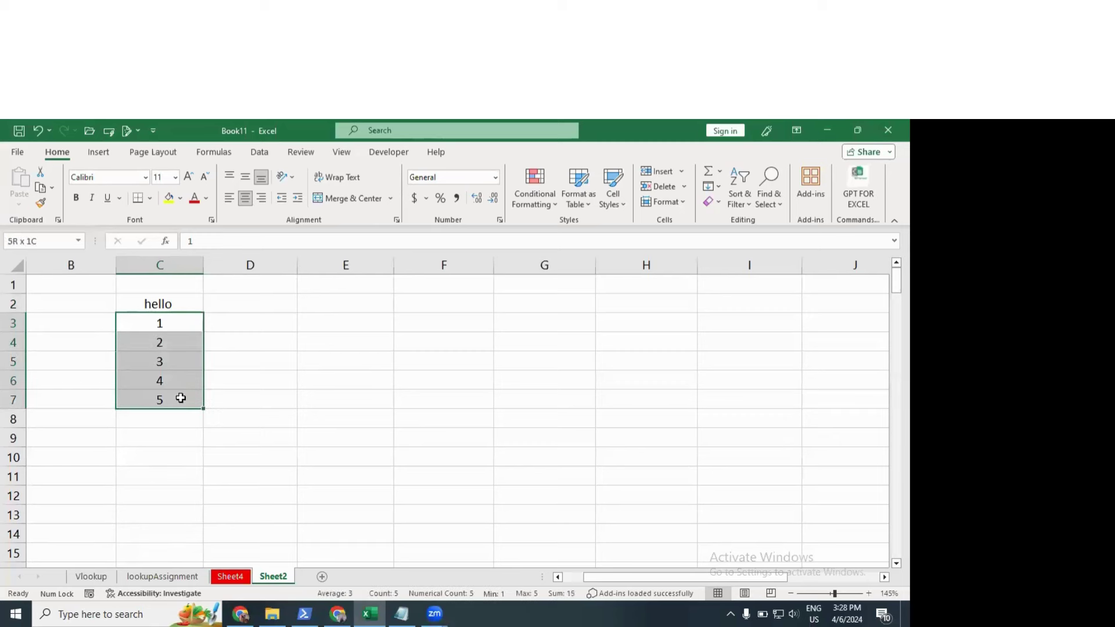
{"action": "key", "text": "ctrl+c"}
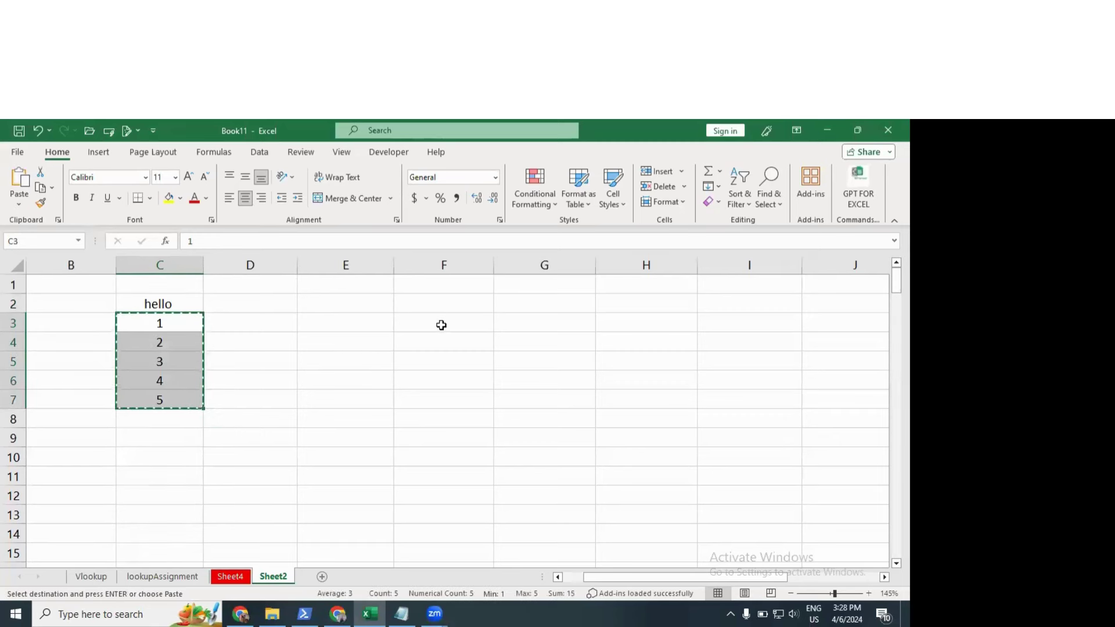
{"action": "left_click", "coordinate": [441, 324]}
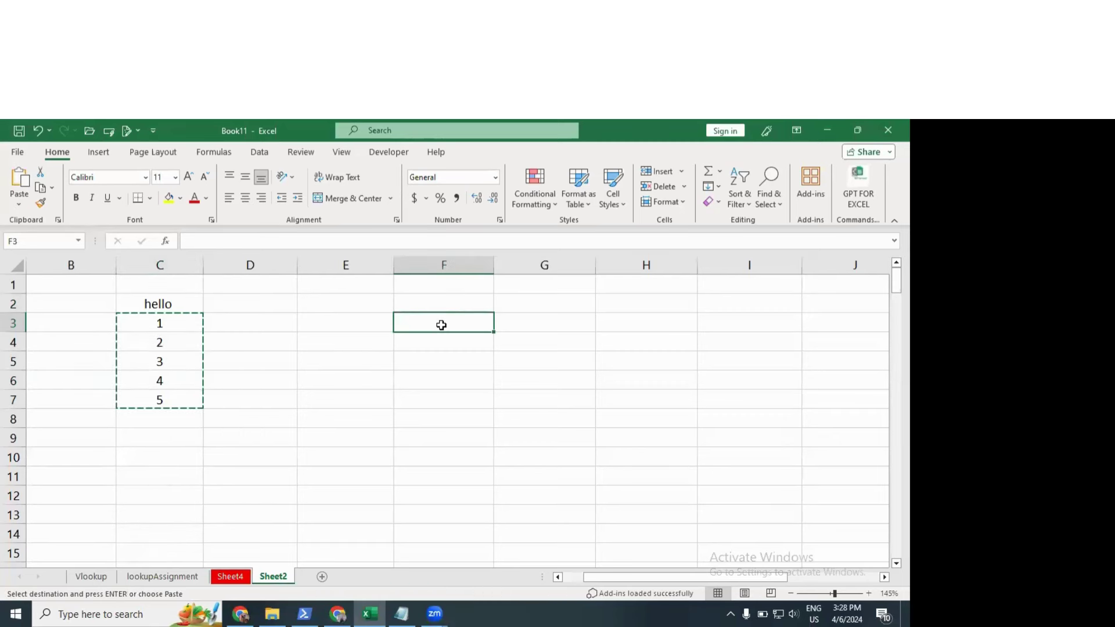
{"action": "key", "text": "ctrl+v"}
{"action": "key", "text": "Escape"}
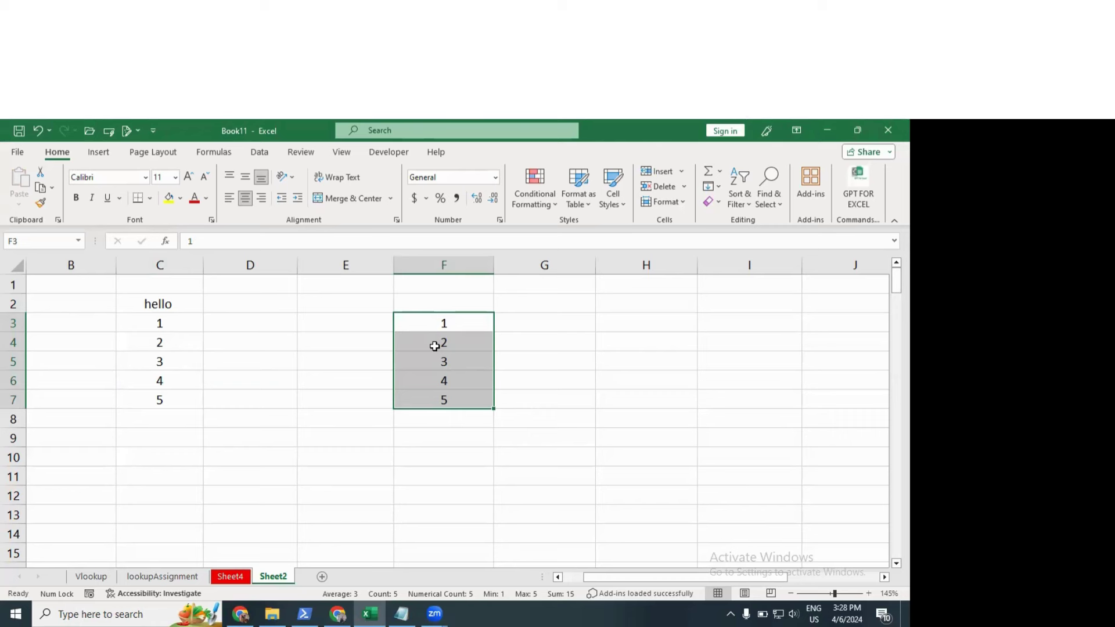
{"action": "key", "text": "ctrl+z"}
Step: Open Paste Special for F8, dismiss it without pasting, cancel the copy and select C3:C7
{"action": "left_click", "coordinate": [403, 417]}
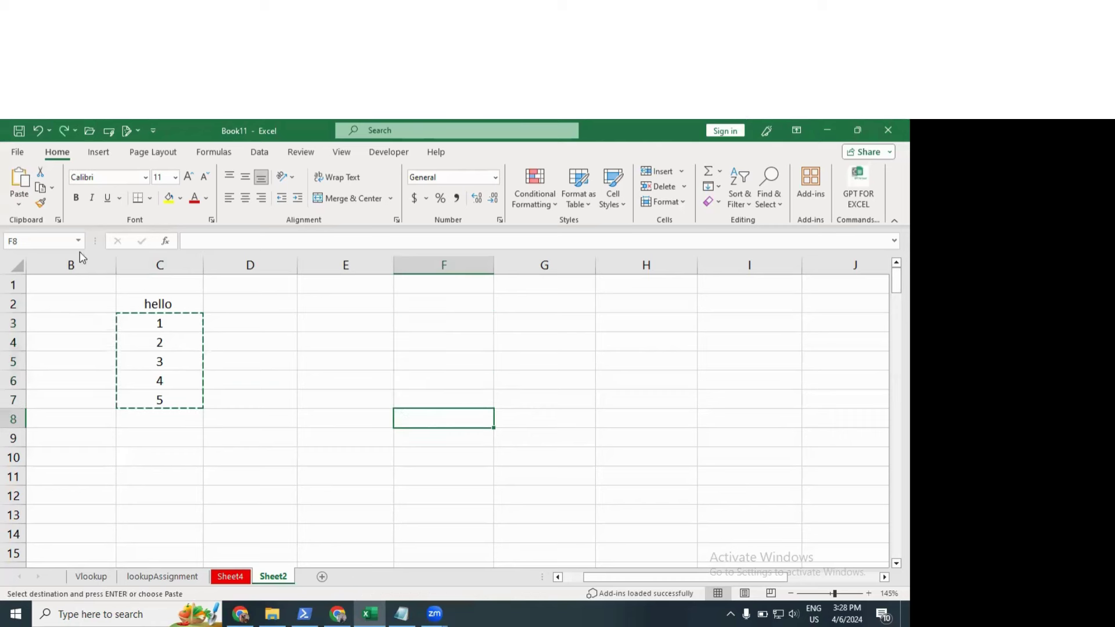
{"action": "left_click", "coordinate": [19, 204]}
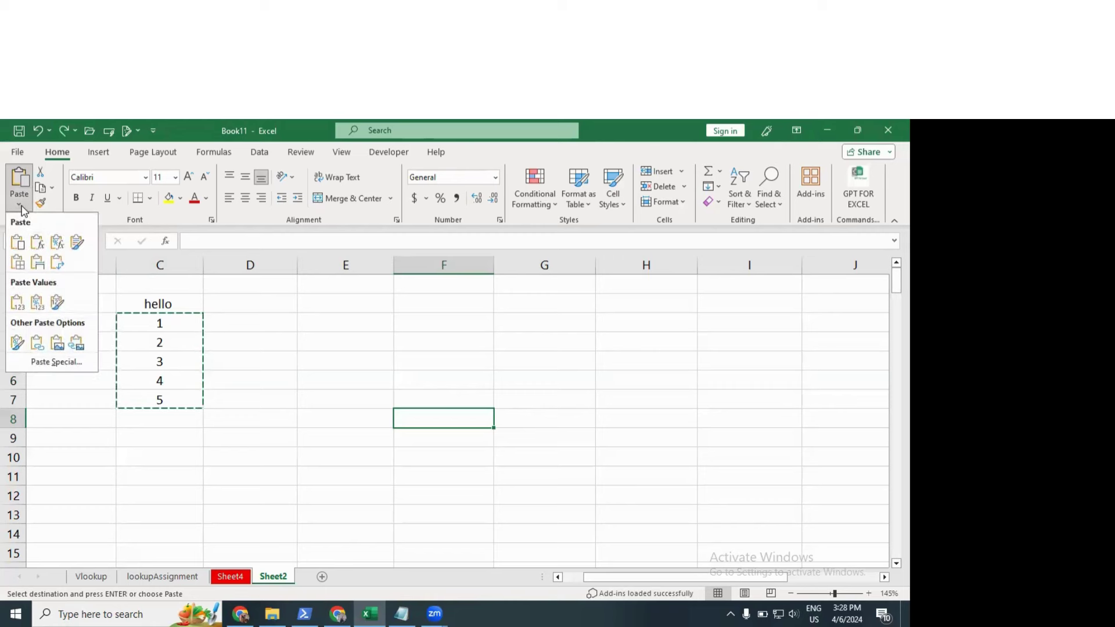
{"action": "left_click", "coordinate": [21, 206]}
{"action": "left_click", "coordinate": [21, 206]}
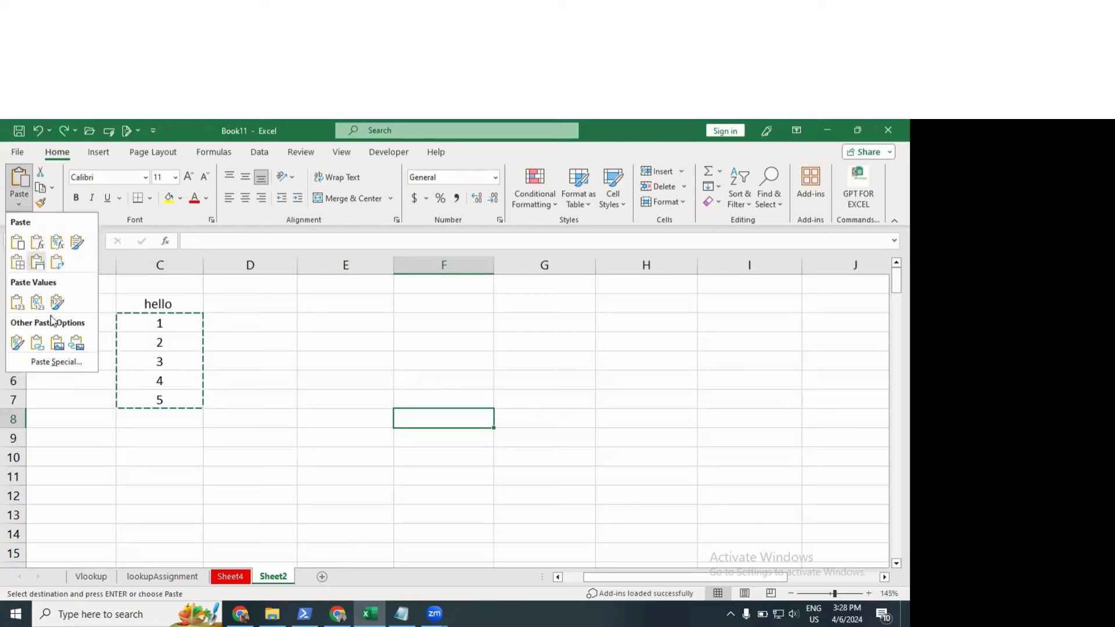
{"action": "left_click", "coordinate": [47, 363]}
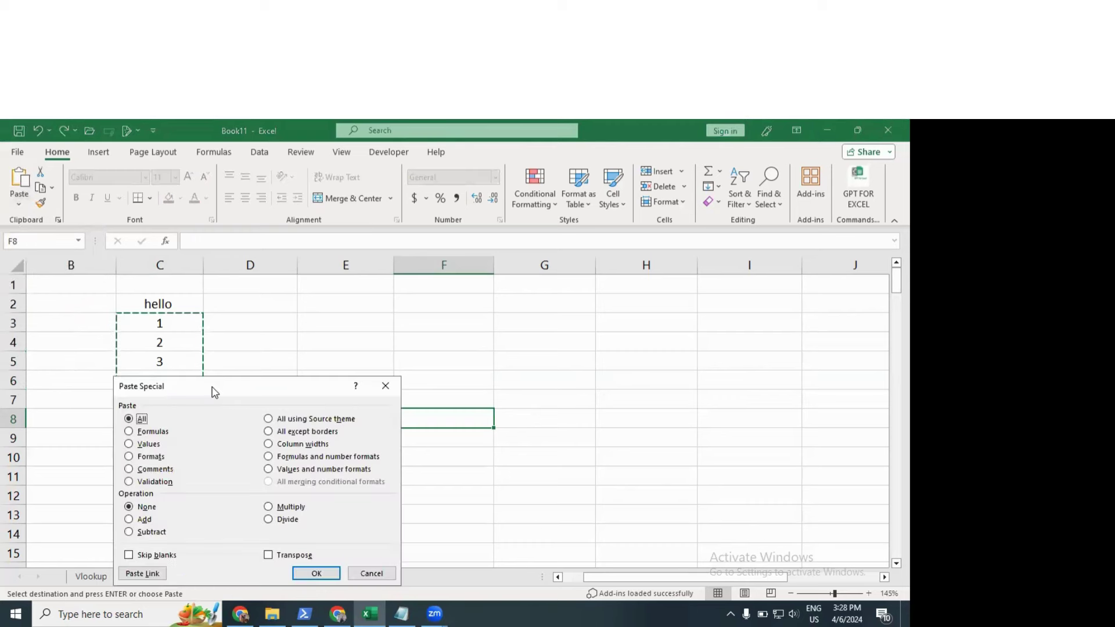
{"action": "left_click_drag", "start_coordinate": [215, 392], "coordinate": [287, 142]}
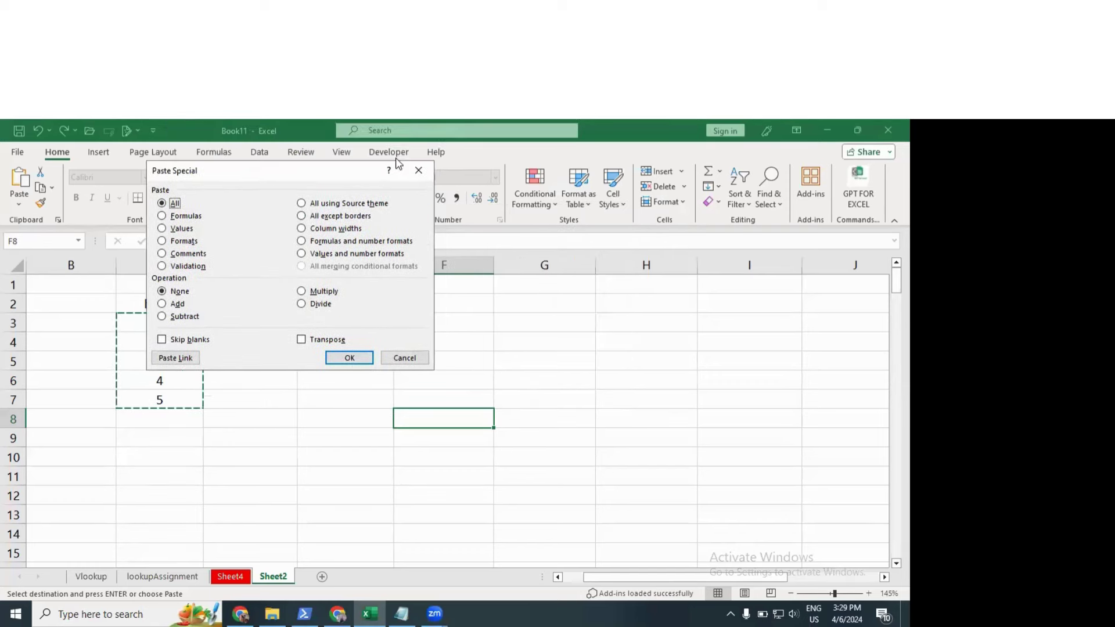
{"action": "left_click", "coordinate": [418, 170]}
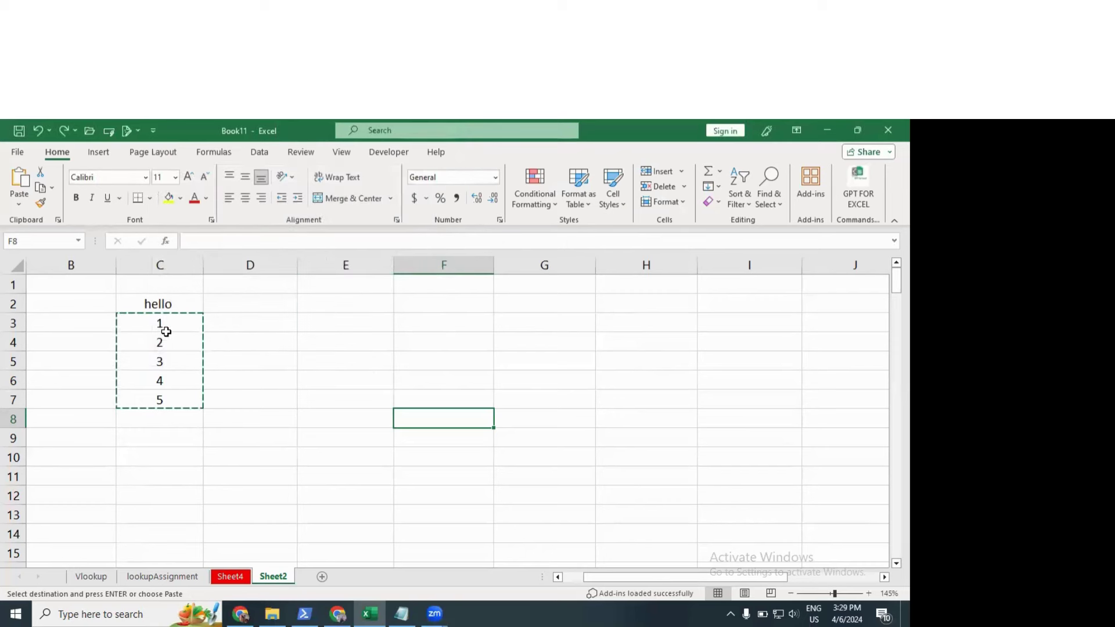
{"action": "key", "text": "Escape"}
{"action": "left_click_drag", "start_coordinate": [173, 324], "coordinate": [169, 393]}
Step: Make the numbers in C3:C7 red and enlarge them to size 16
{"action": "left_click", "coordinate": [192, 199]}
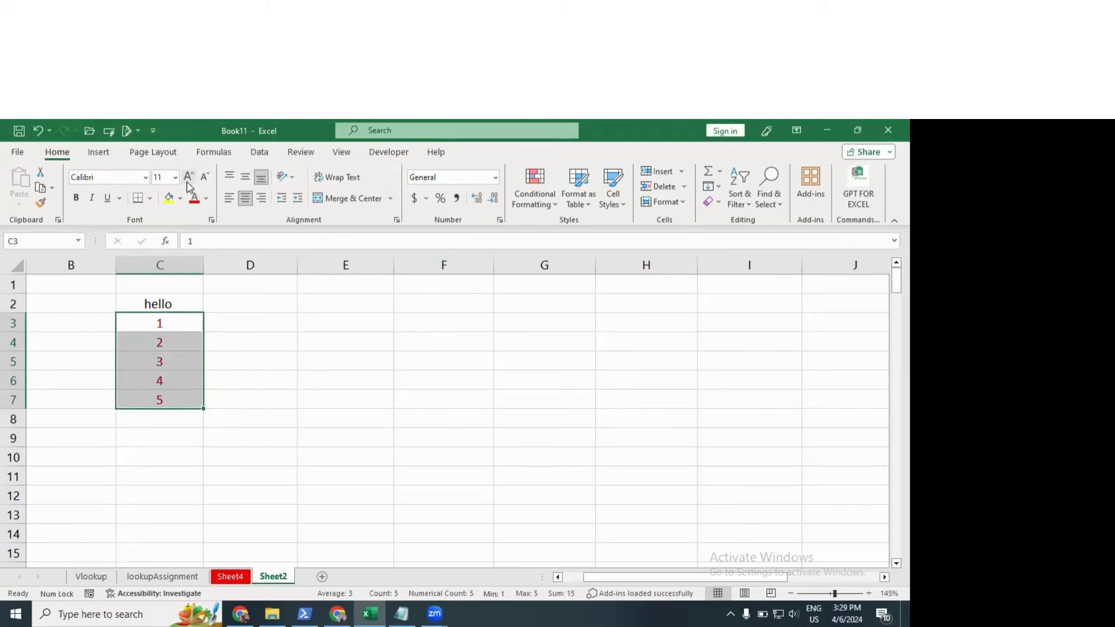
{"action": "left_click", "coordinate": [189, 182]}
{"action": "left_click", "coordinate": [188, 181]}
{"action": "left_click", "coordinate": [189, 182]}
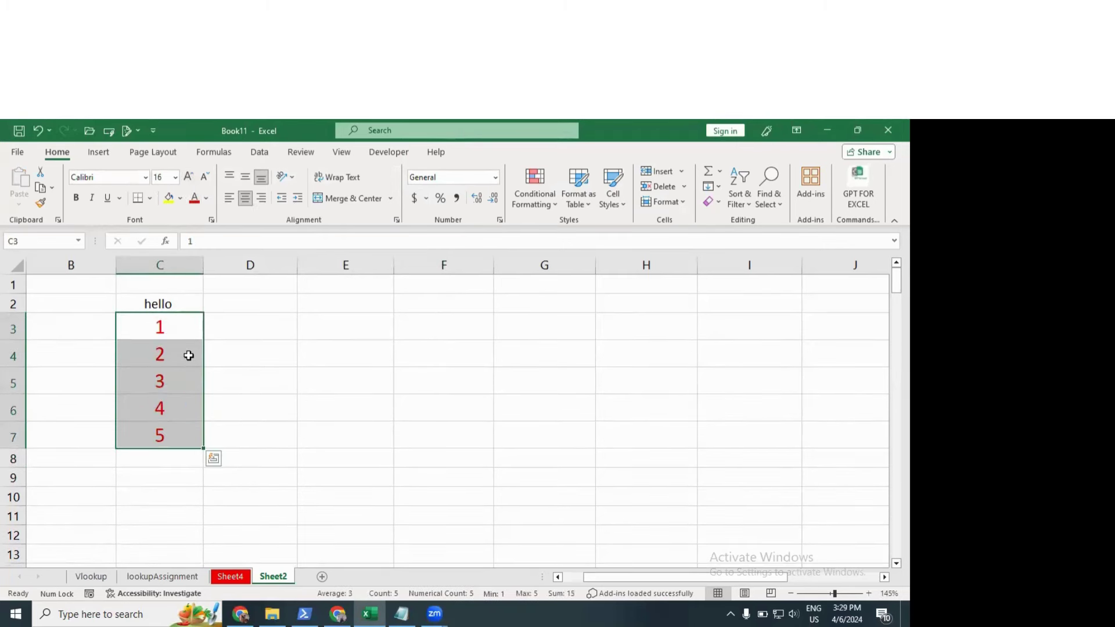
Step: Enter =SUM(C3:C7) in C8 to total the numbers as 15
{"action": "left_click", "coordinate": [175, 460]}
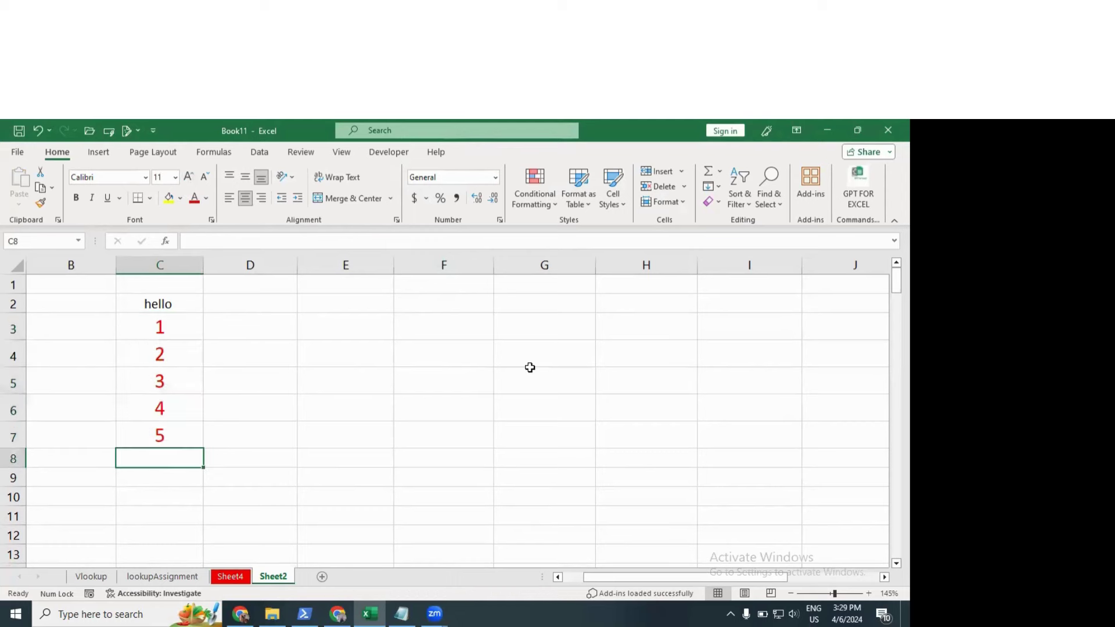
{"action": "type", "text": "=sum"}
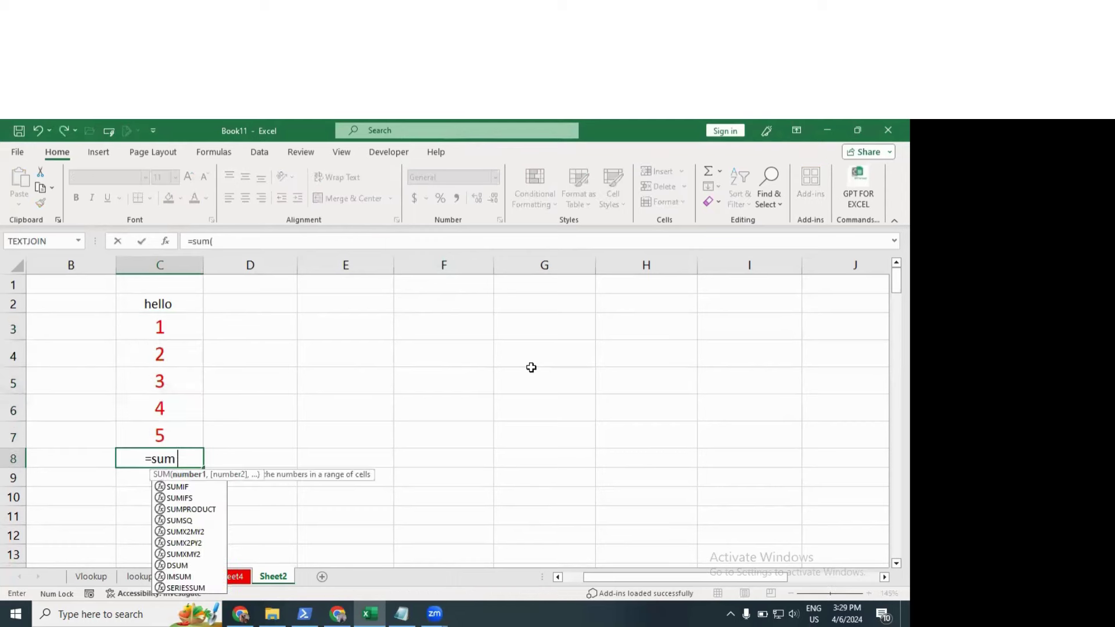
{"action": "type", "text": "("}
{"action": "key", "text": "Up"}
{"action": "key", "text": "Up"}
{"action": "key", "text": "shift+Down"}
{"action": "key", "text": "shift+Up"}
{"action": "key", "text": "shift+Up"}
{"action": "key", "text": "shift+Up"}
{"action": "key", "text": "shift+Up"}
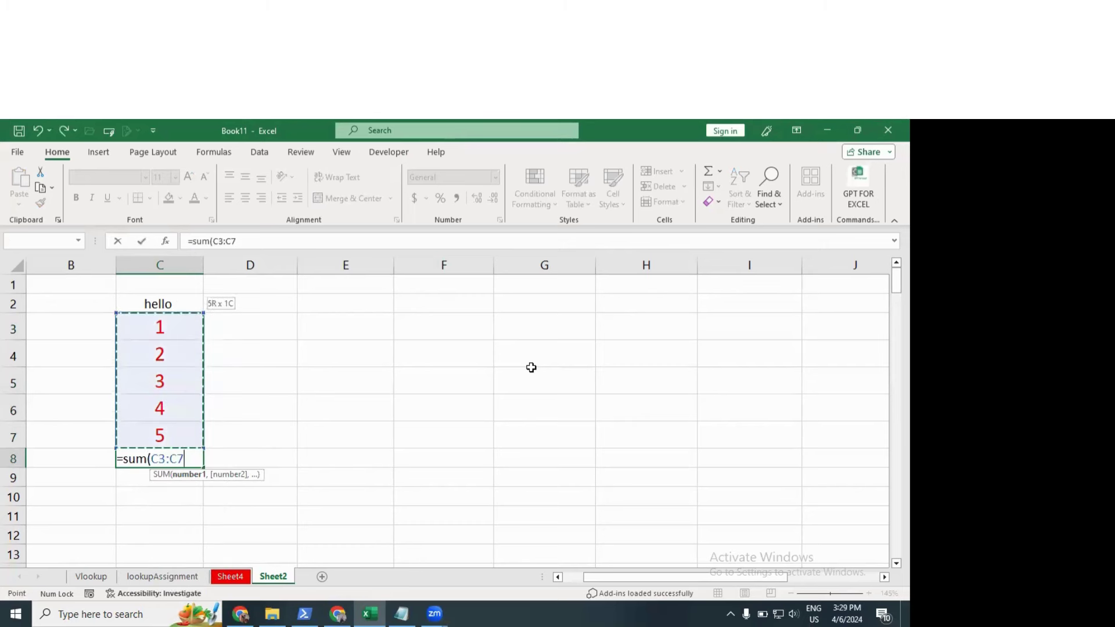
{"action": "key", "text": "shift+Down"}
{"action": "key", "text": "Return"}
Step: Format the total in C8 red at size 16, then select C3:C8
{"action": "left_click", "coordinate": [187, 460]}
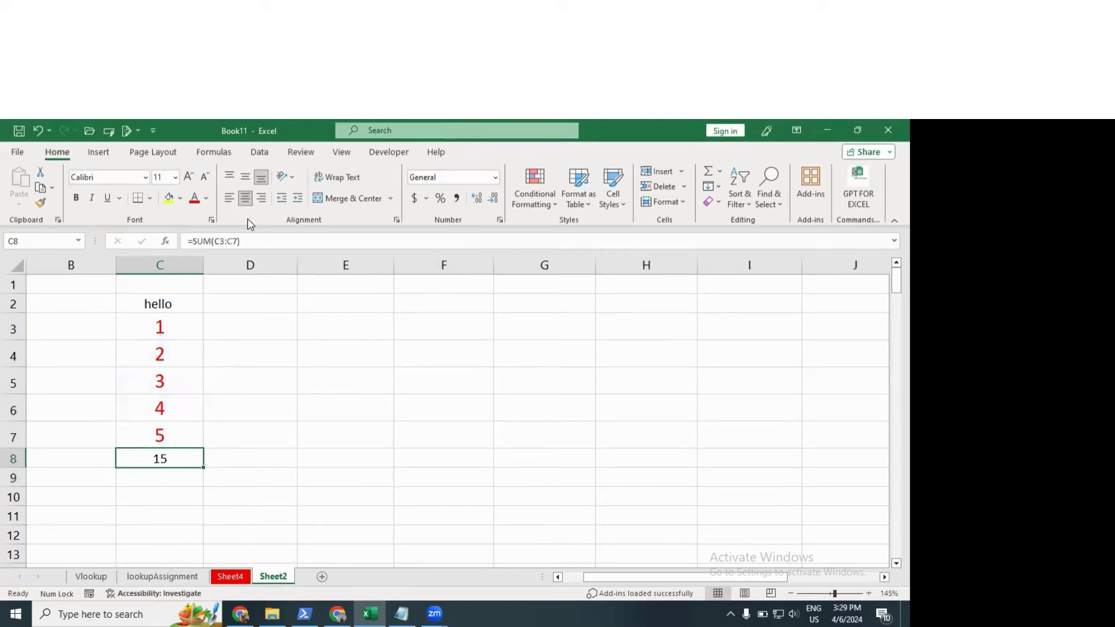
{"action": "left_click", "coordinate": [194, 198]}
{"action": "left_click", "coordinate": [189, 177]}
{"action": "left_click", "coordinate": [189, 177]}
{"action": "left_click", "coordinate": [189, 177]}
{"action": "left_click_drag", "start_coordinate": [168, 327], "coordinate": [167, 458]}
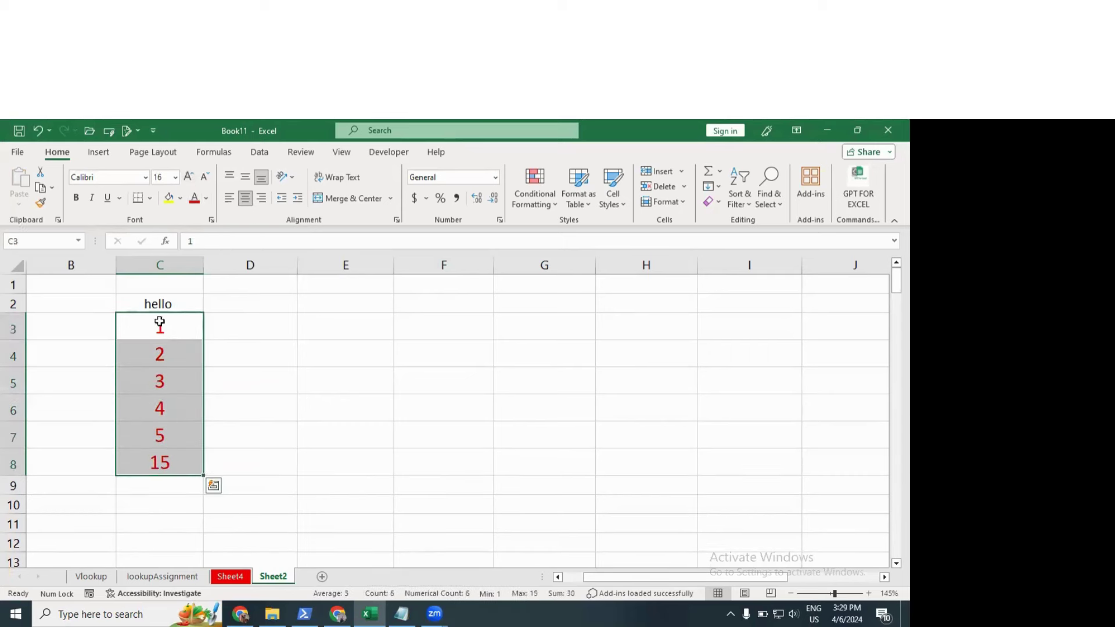
{"action": "left_click", "coordinate": [39, 187]}
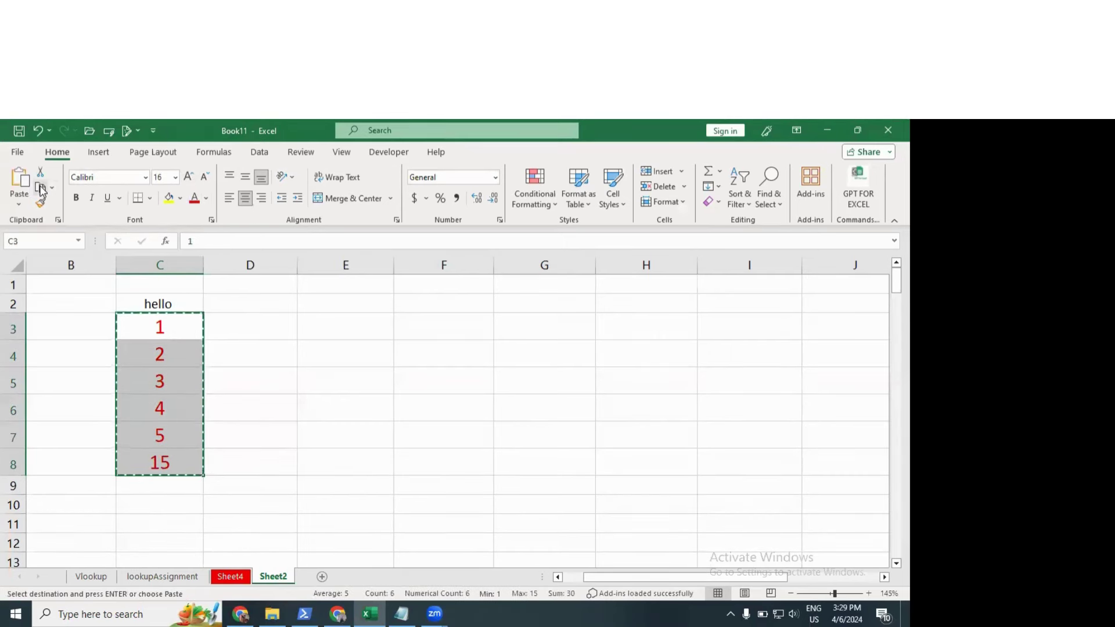
{"action": "left_click", "coordinate": [415, 325]}
{"action": "left_click", "coordinate": [20, 207]}
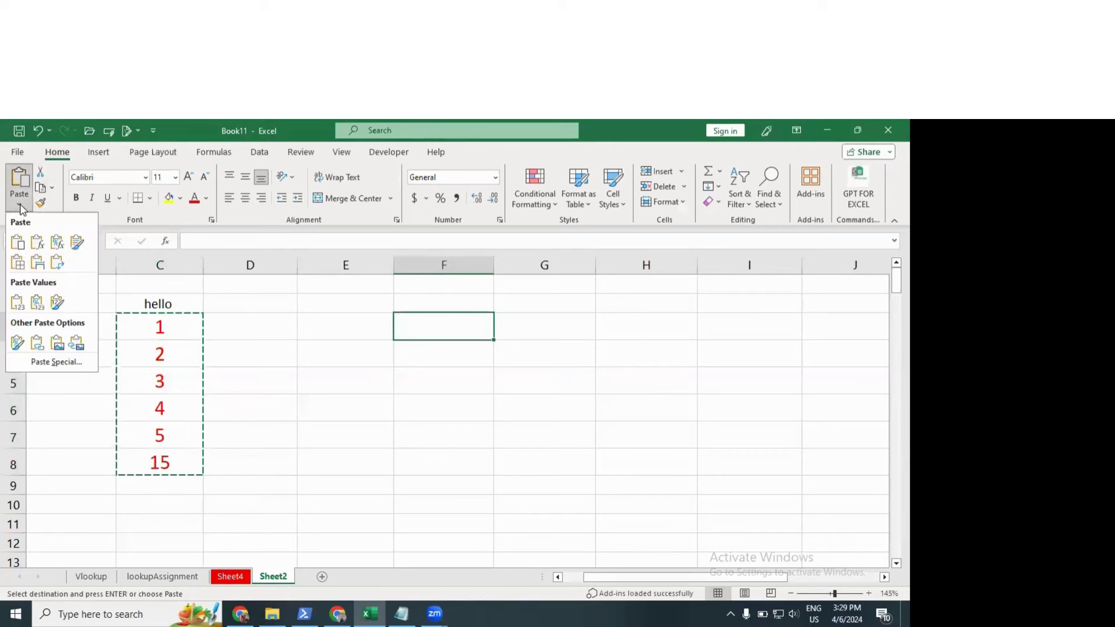
{"action": "left_click", "coordinate": [43, 361]}
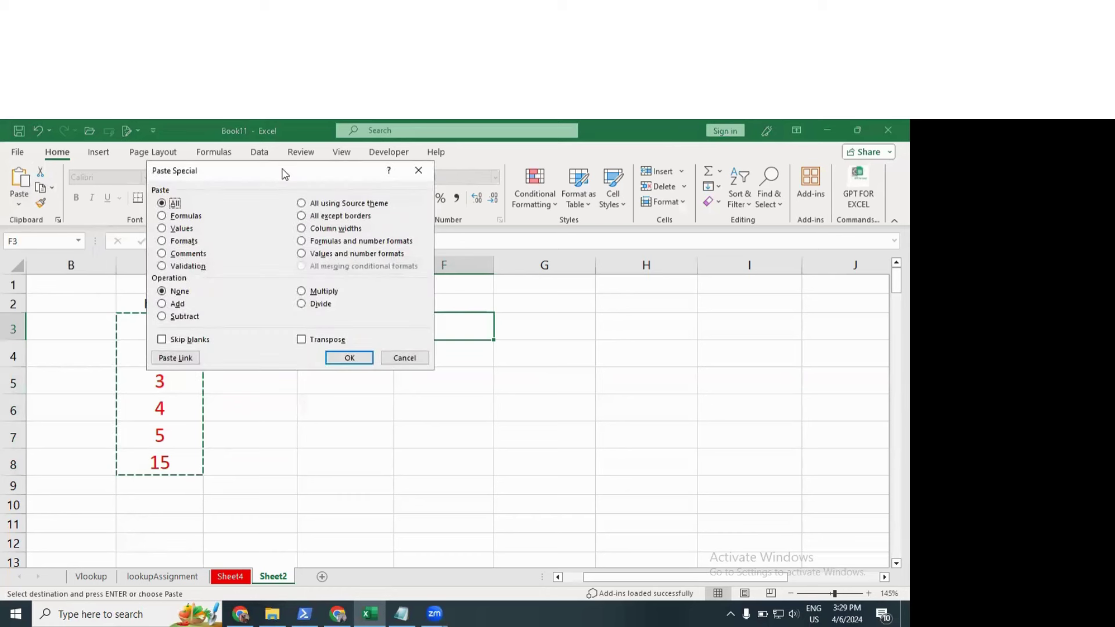
{"action": "left_click_drag", "start_coordinate": [284, 174], "coordinate": [703, 205]}
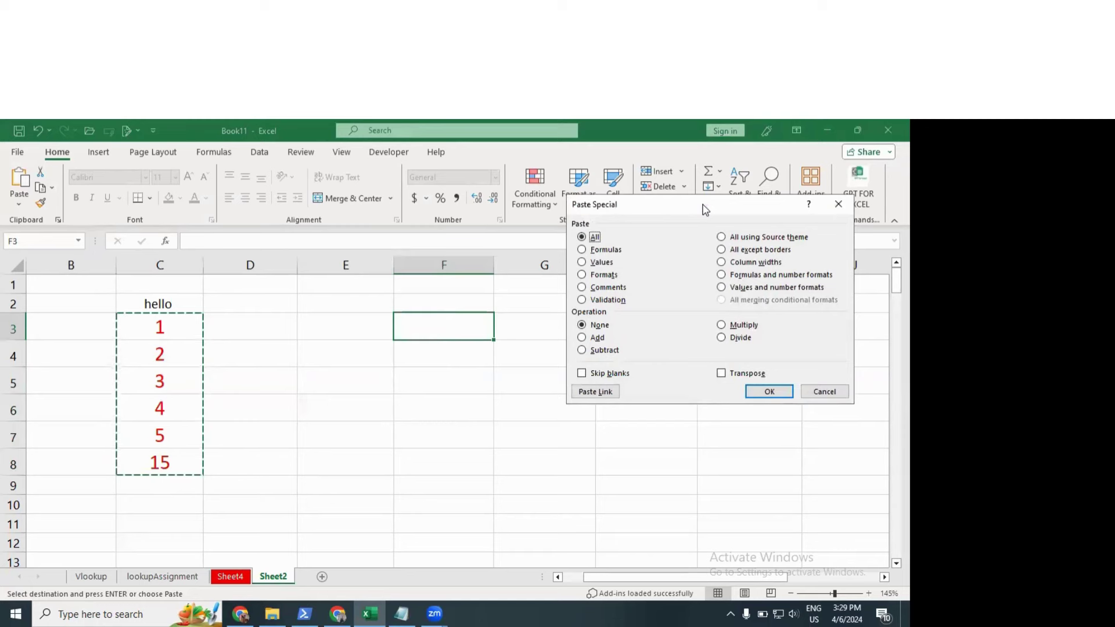
{"action": "left_click", "coordinate": [582, 251]}
{"action": "left_click", "coordinate": [581, 264]}
{"action": "left_click", "coordinate": [582, 251]}
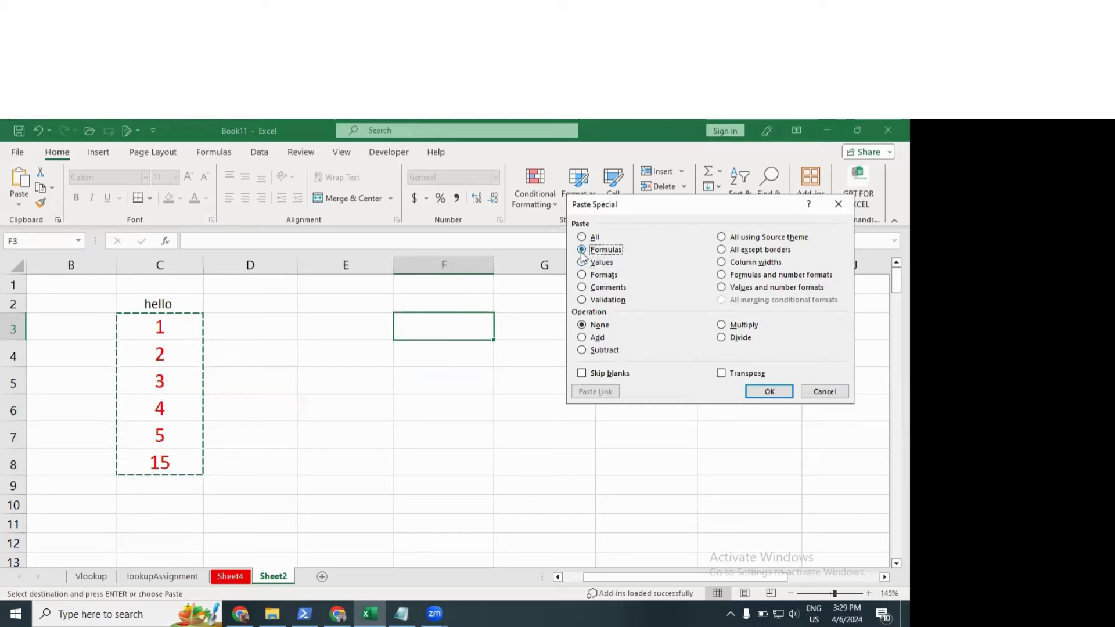
{"action": "left_click", "coordinate": [774, 394]}
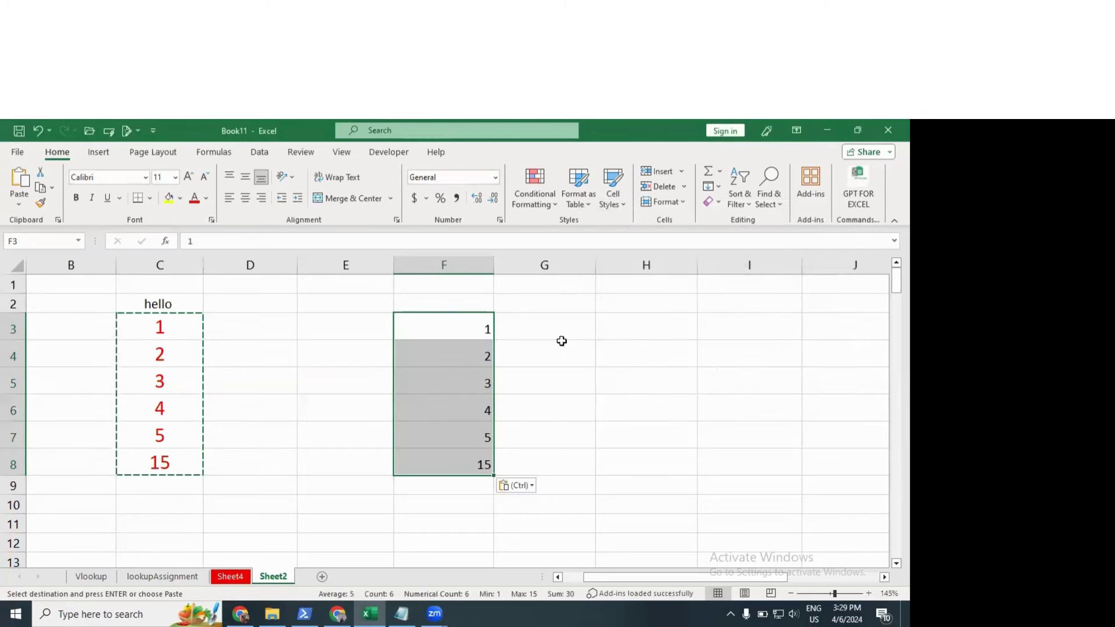
{"action": "left_click", "coordinate": [416, 434]}
{"action": "key", "text": "Escape"}
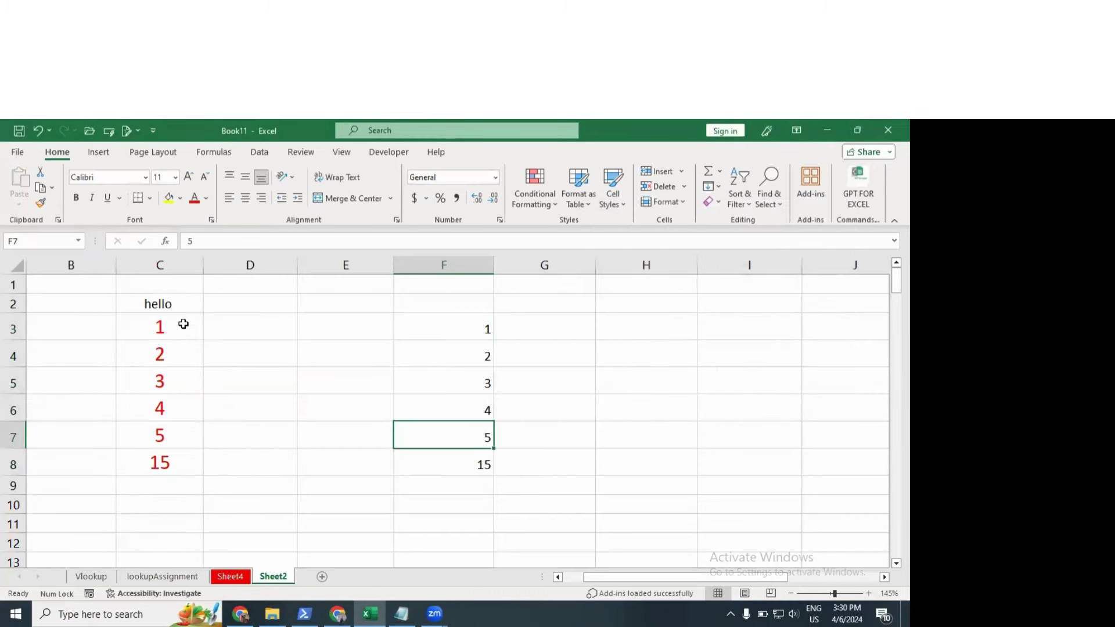
{"action": "left_click_drag", "start_coordinate": [182, 323], "coordinate": [179, 443]}
{"action": "left_click", "coordinate": [178, 465]}
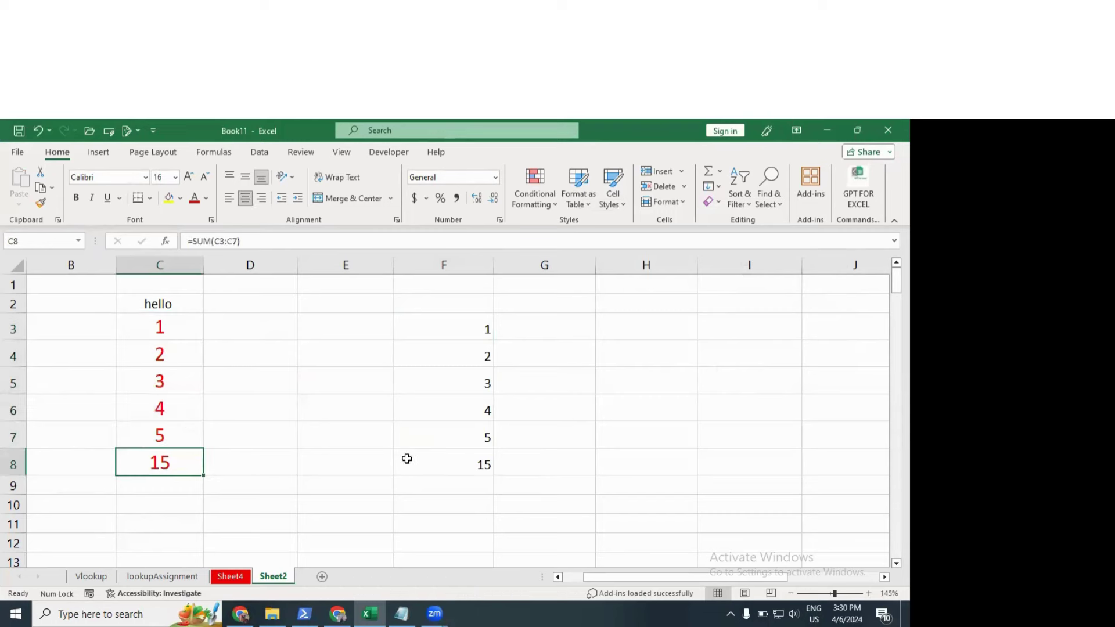
{"action": "left_click", "coordinate": [434, 456]}
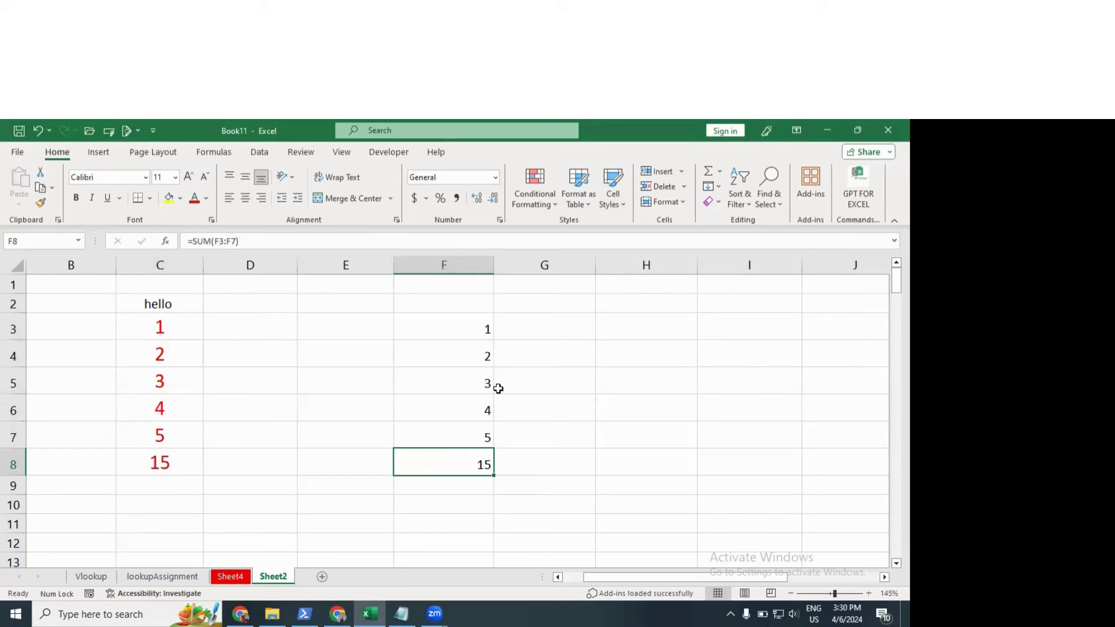
{"action": "left_click_drag", "start_coordinate": [480, 331], "coordinate": [473, 435]}
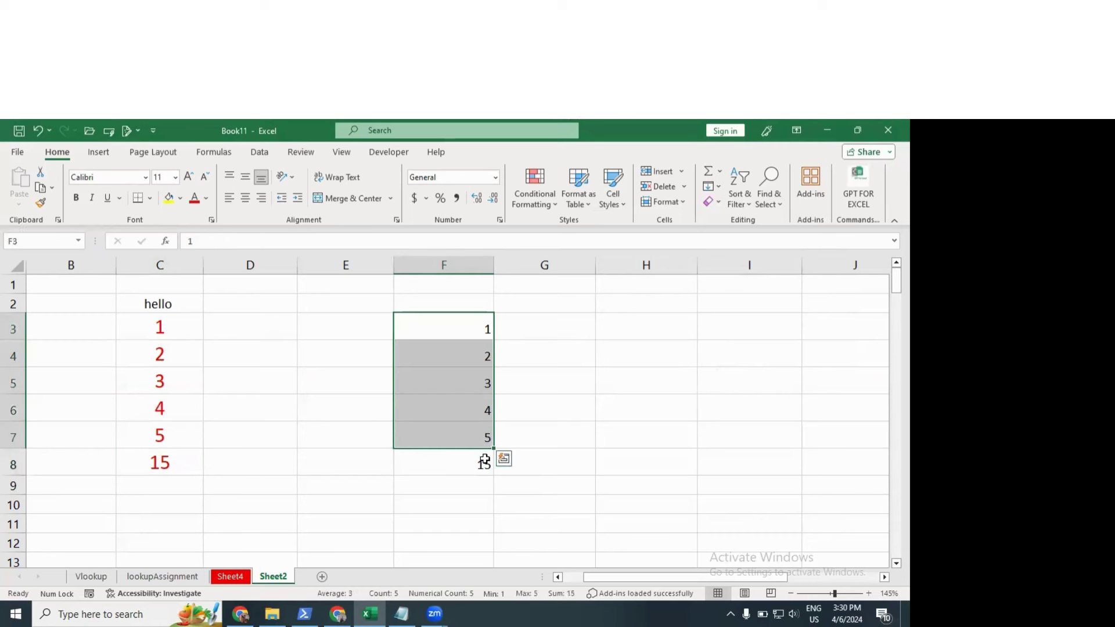
{"action": "key", "text": "Delete"}
{"action": "left_click", "coordinate": [485, 461]}
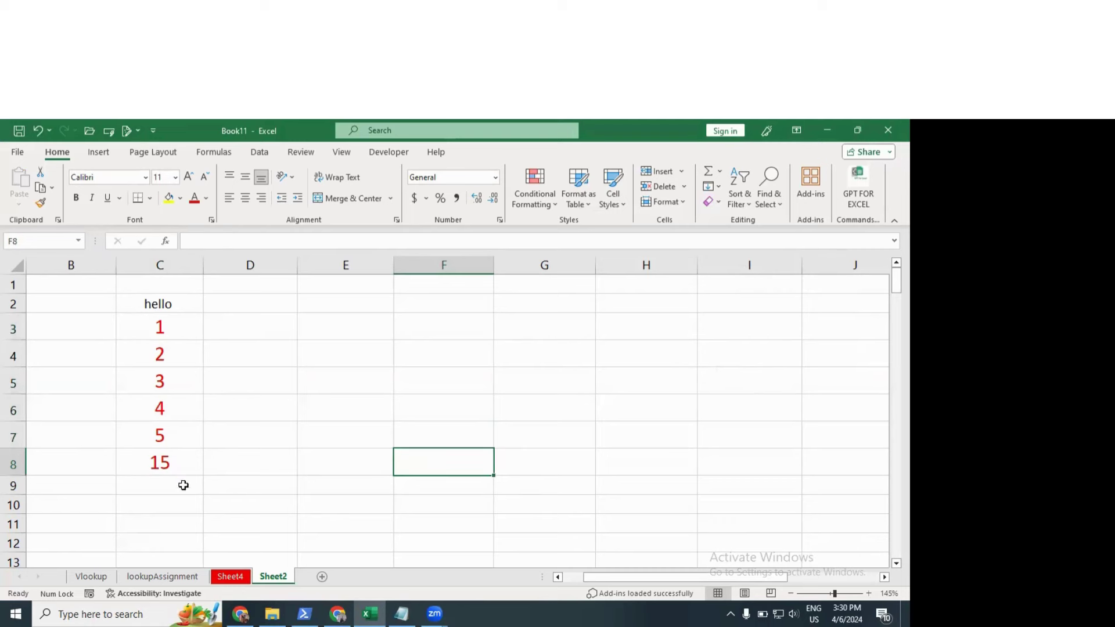
{"action": "left_click", "coordinate": [176, 466]}
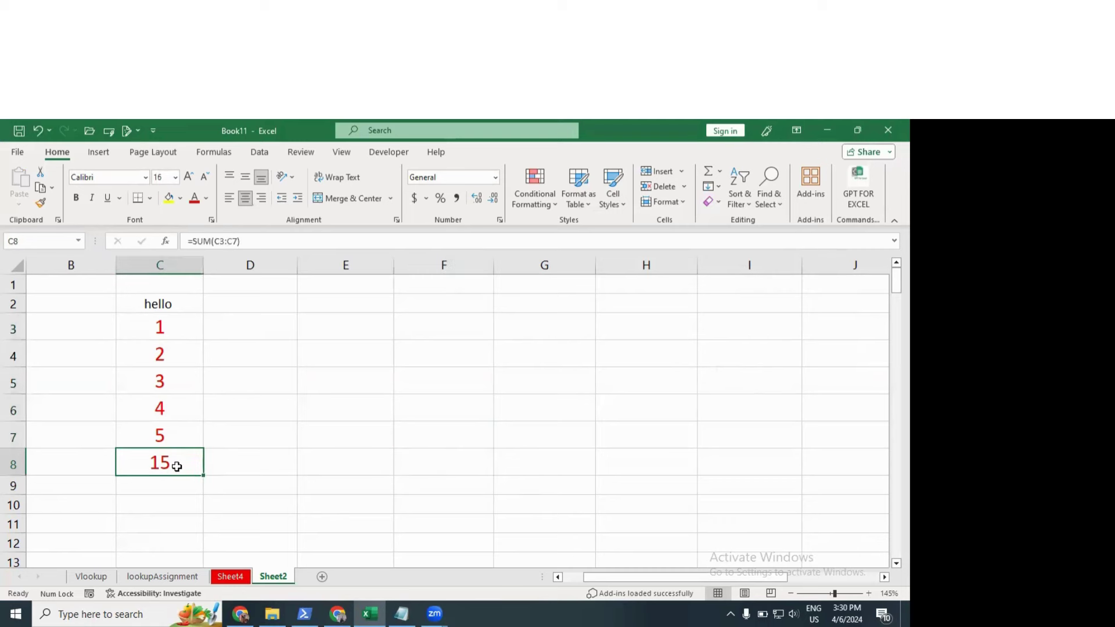
{"action": "left_click", "coordinate": [40, 187]}
{"action": "left_click", "coordinate": [463, 465]}
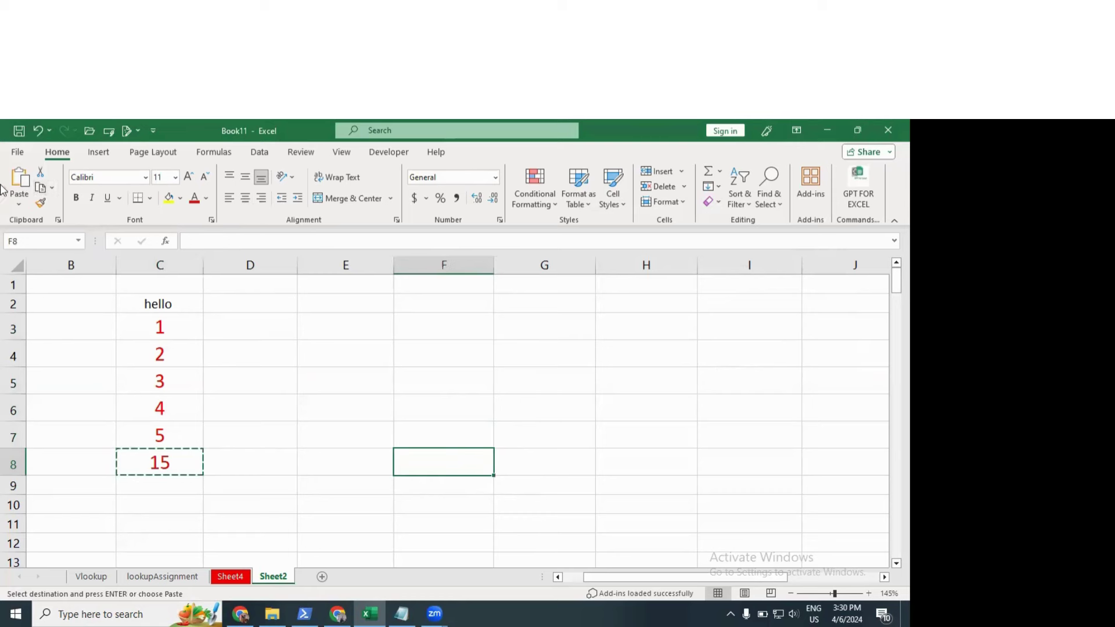
{"action": "left_click", "coordinate": [19, 202]}
{"action": "left_click", "coordinate": [52, 361]}
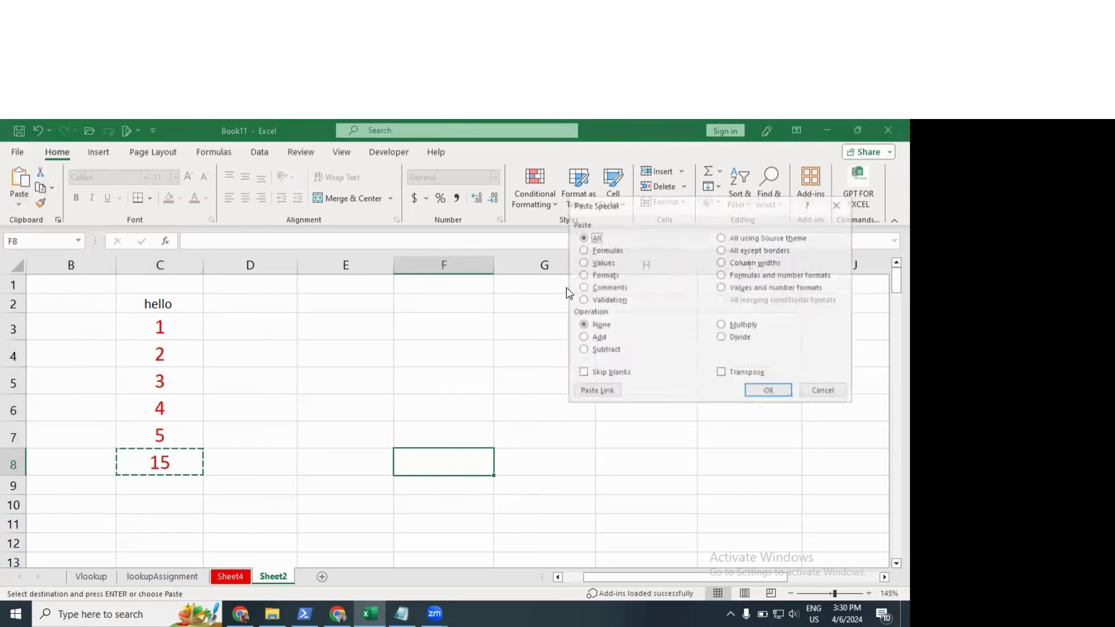
{"action": "left_click", "coordinate": [593, 252]}
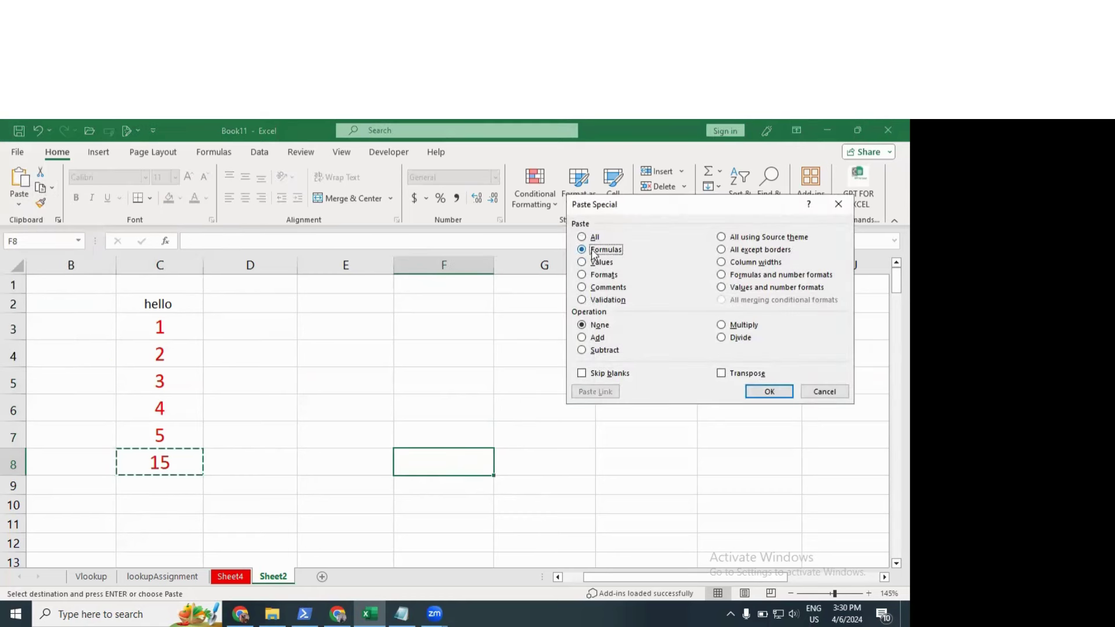
{"action": "left_click", "coordinate": [769, 392]}
{"action": "key", "text": "Escape"}
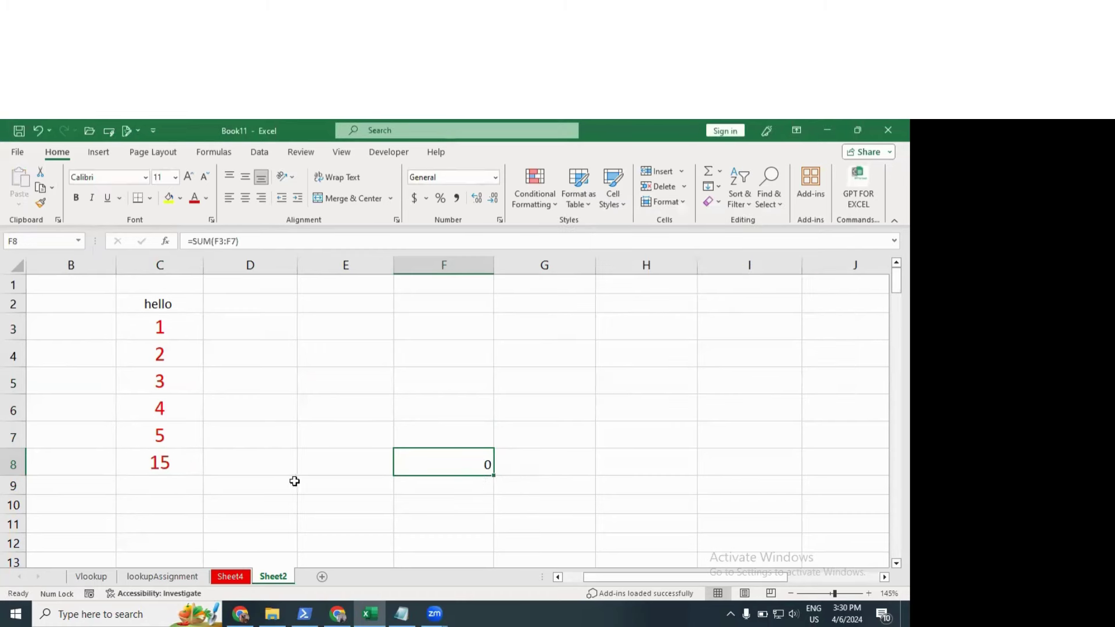
{"action": "left_click", "coordinate": [168, 462]}
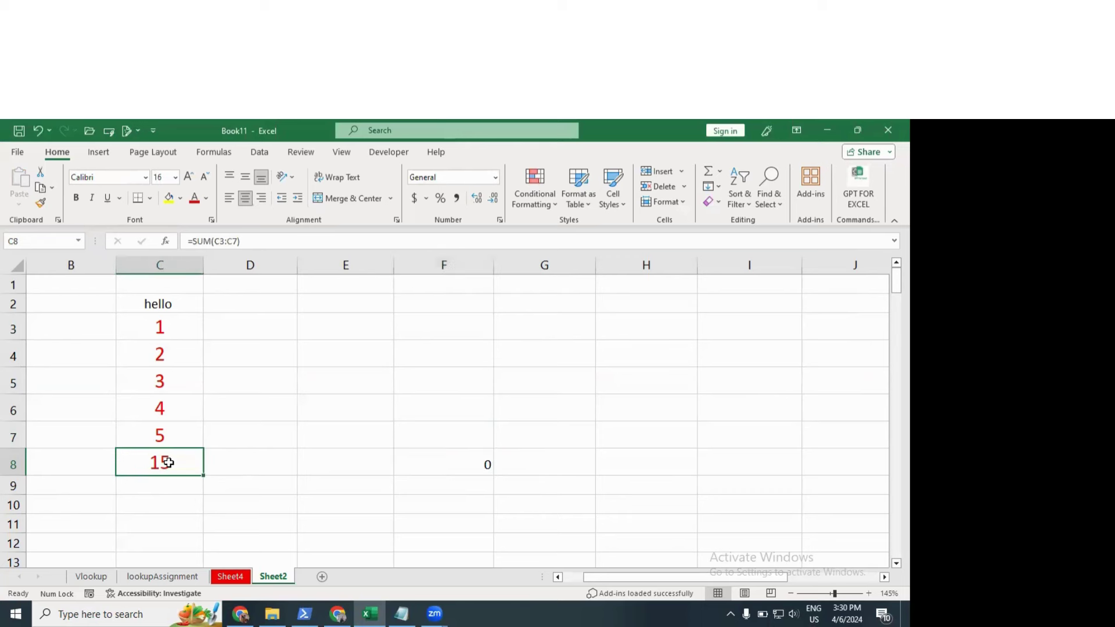
{"action": "left_click", "coordinate": [468, 456]}
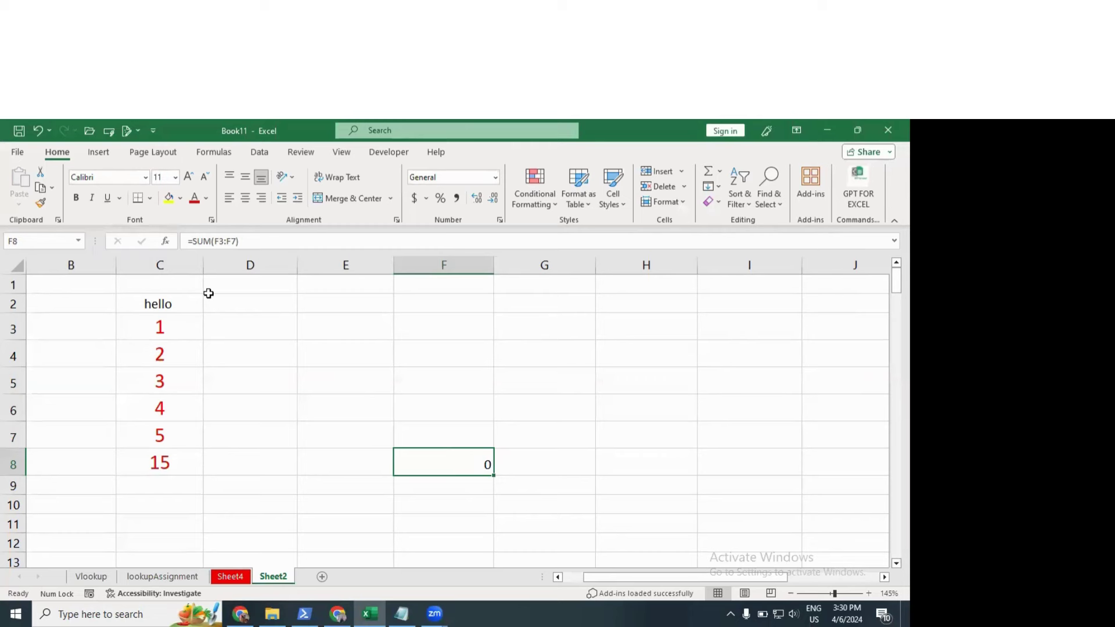
{"action": "double_click", "coordinate": [453, 467]}
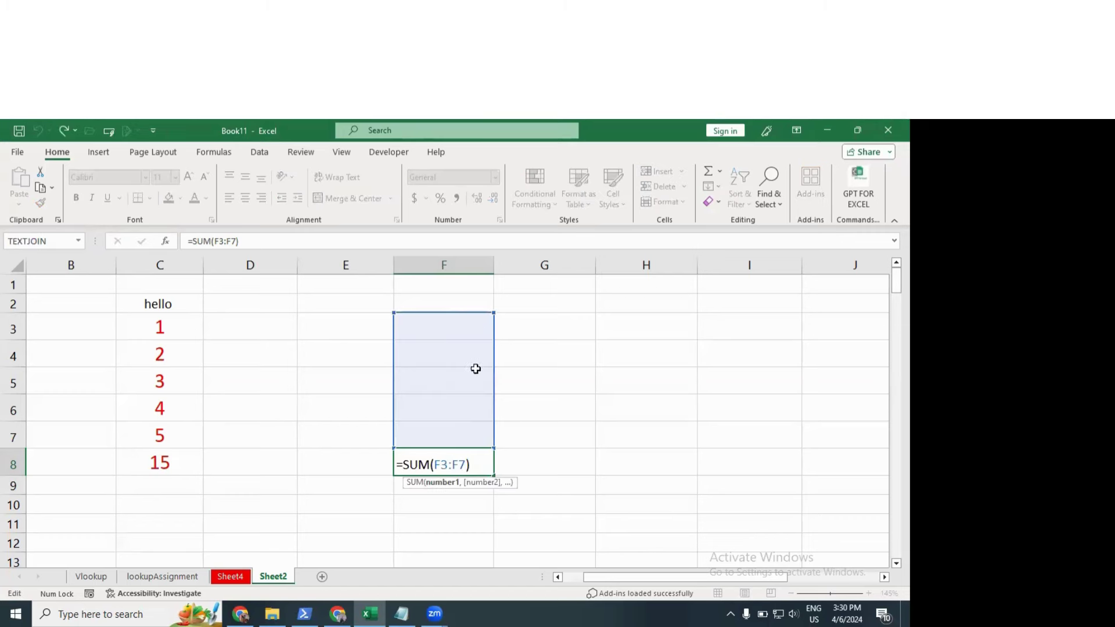
{"action": "left_click", "coordinate": [437, 464]}
Step: Clear F8, then paste C8's total into F8 as the plain value 15 via Paste Special Values
{"action": "key", "text": "Delete"}
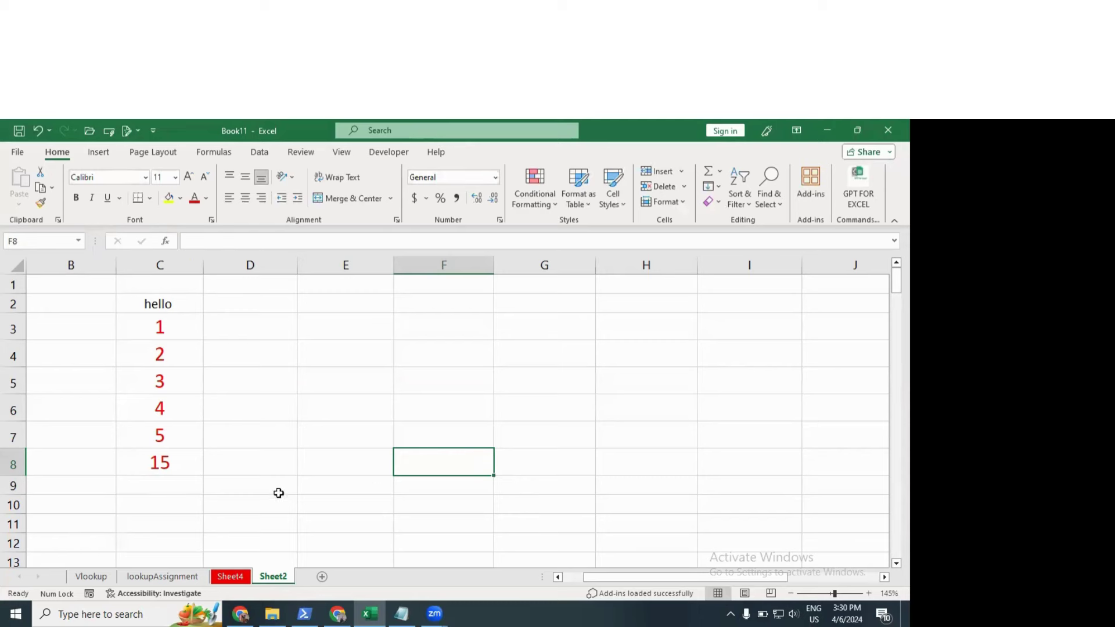
{"action": "left_click", "coordinate": [142, 460]}
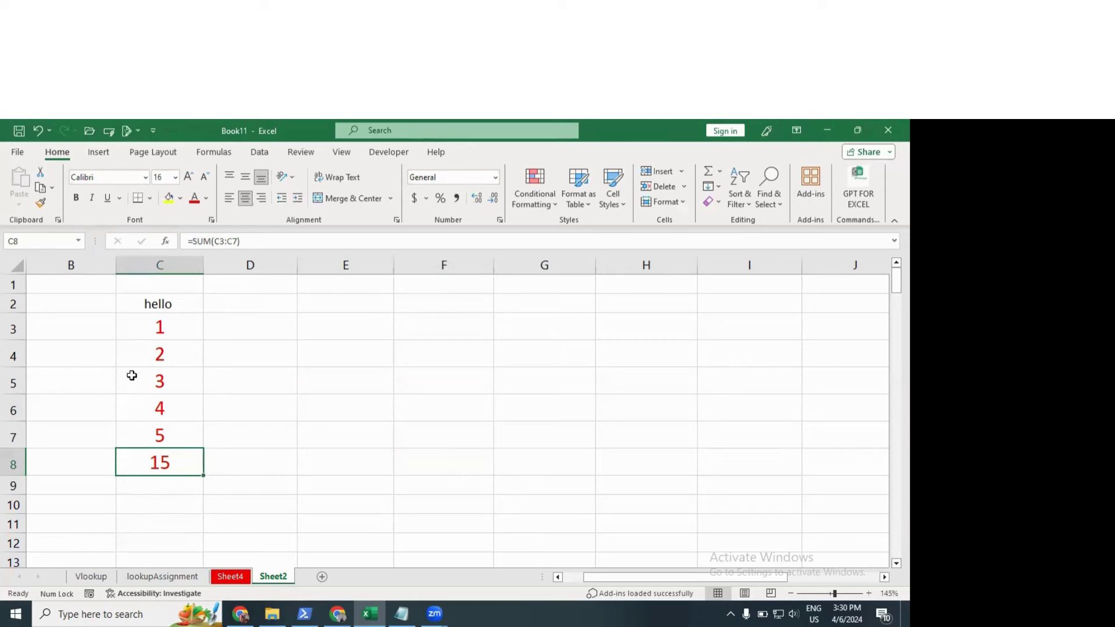
{"action": "left_click", "coordinate": [40, 188]}
{"action": "left_click", "coordinate": [428, 459]}
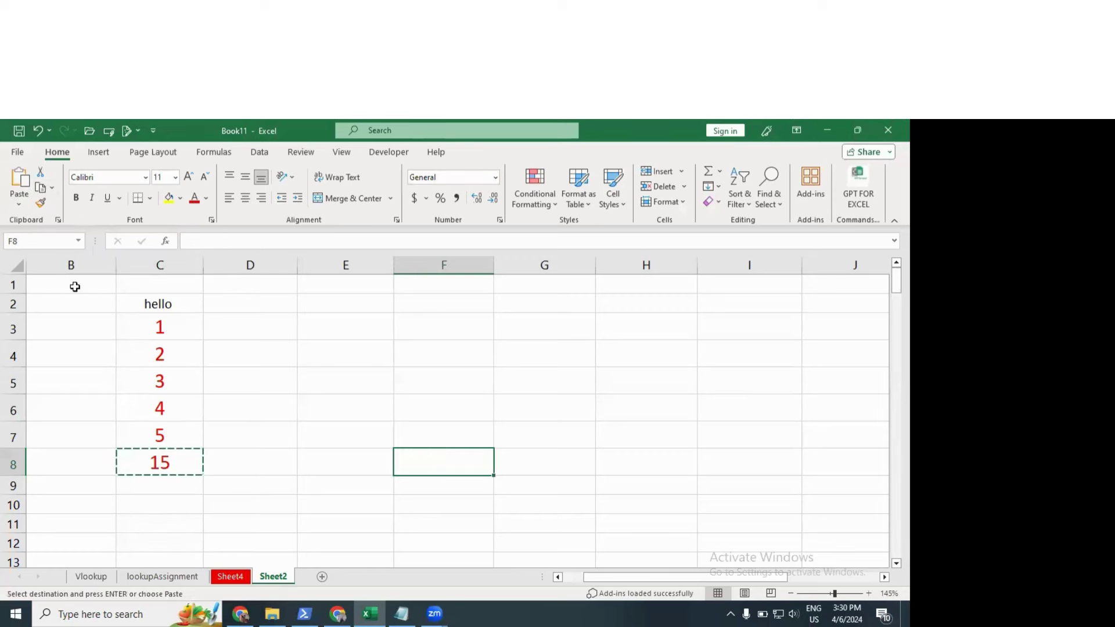
{"action": "left_click", "coordinate": [19, 205]}
{"action": "left_click", "coordinate": [44, 363]}
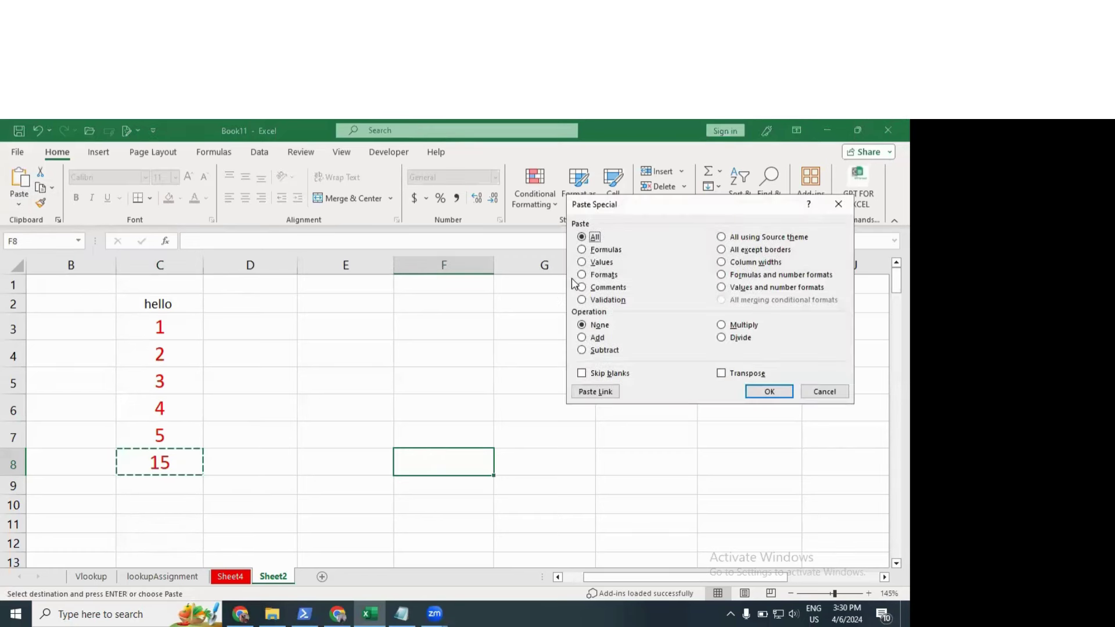
{"action": "left_click", "coordinate": [583, 263]}
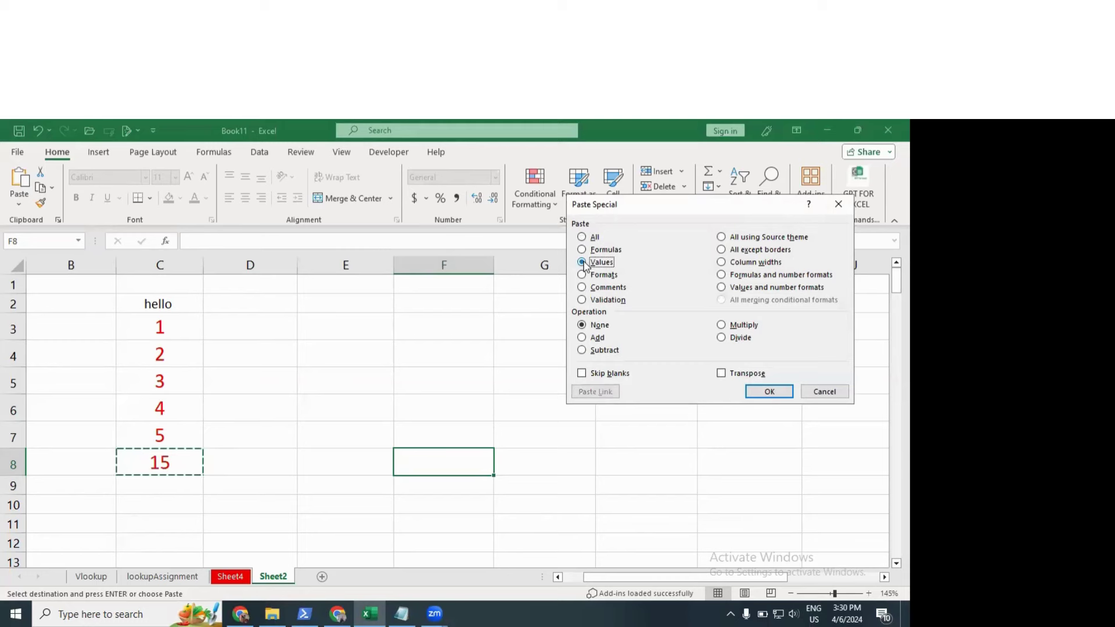
{"action": "left_click", "coordinate": [769, 392]}
{"action": "key", "text": "Escape"}
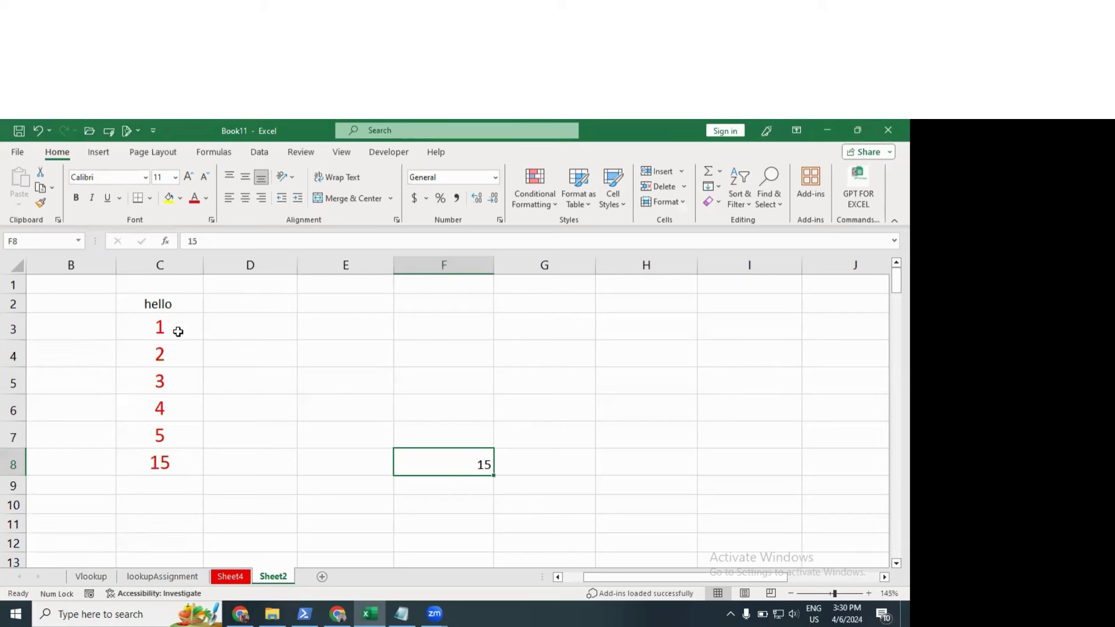
{"action": "left_click_drag", "start_coordinate": [176, 322], "coordinate": [184, 450]}
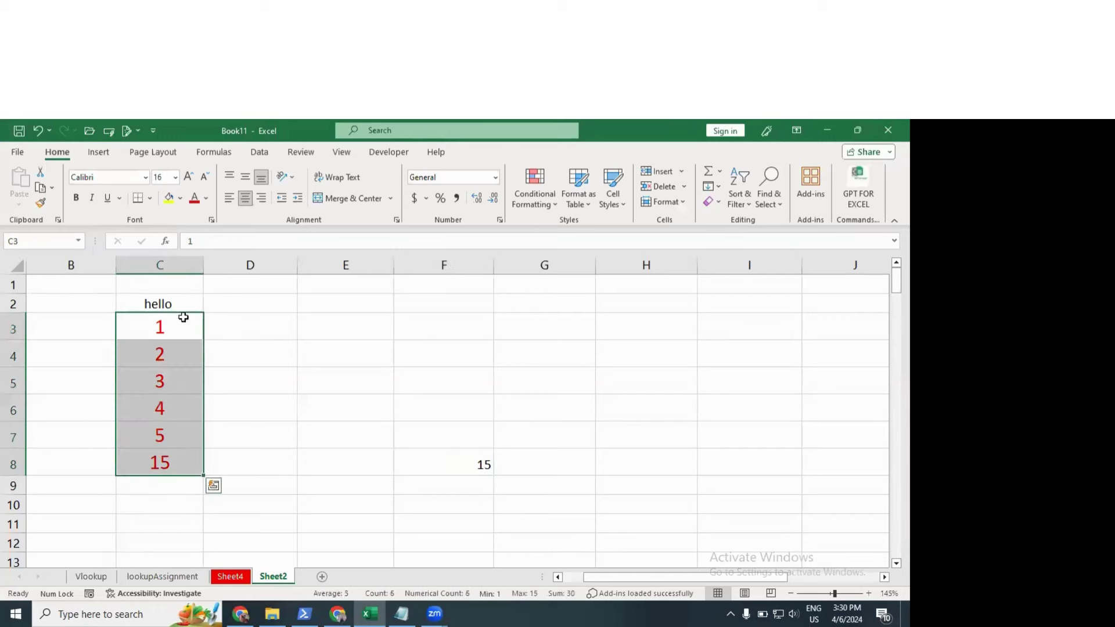
{"action": "left_click", "coordinate": [44, 191]}
{"action": "left_click", "coordinate": [529, 346]}
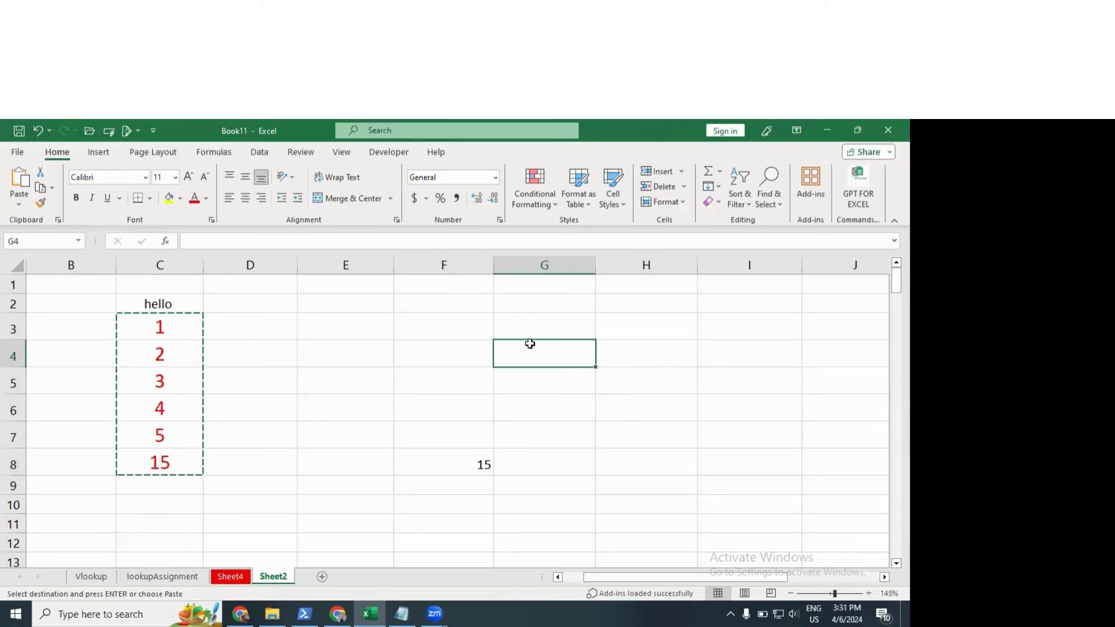
{"action": "left_click", "coordinate": [27, 207]}
{"action": "left_click", "coordinate": [52, 360]}
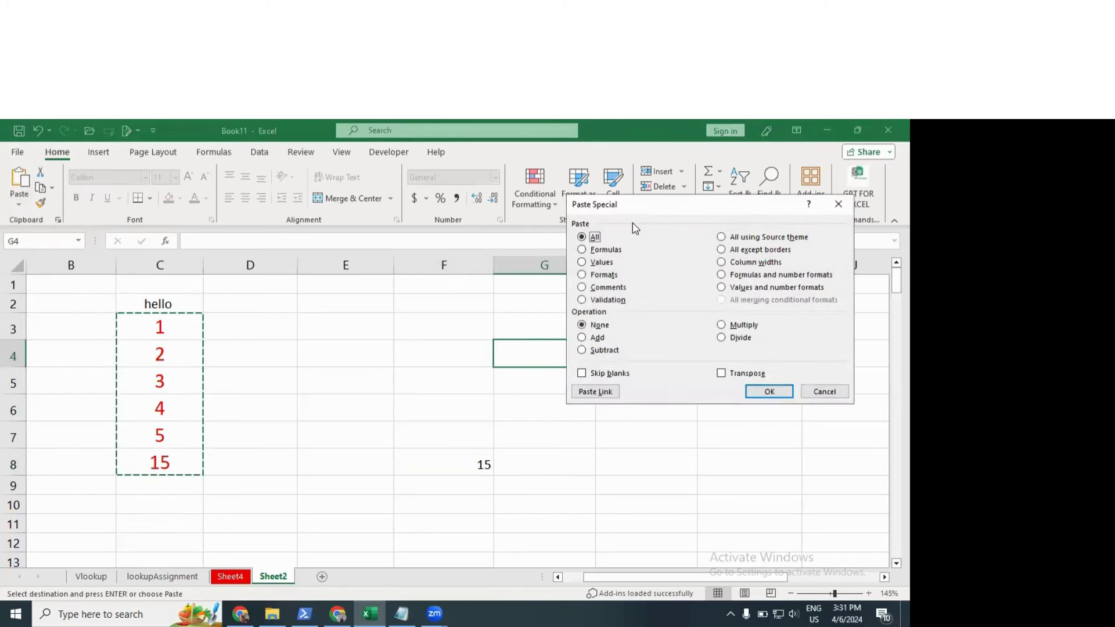
{"action": "left_click_drag", "start_coordinate": [649, 208], "coordinate": [156, 192]}
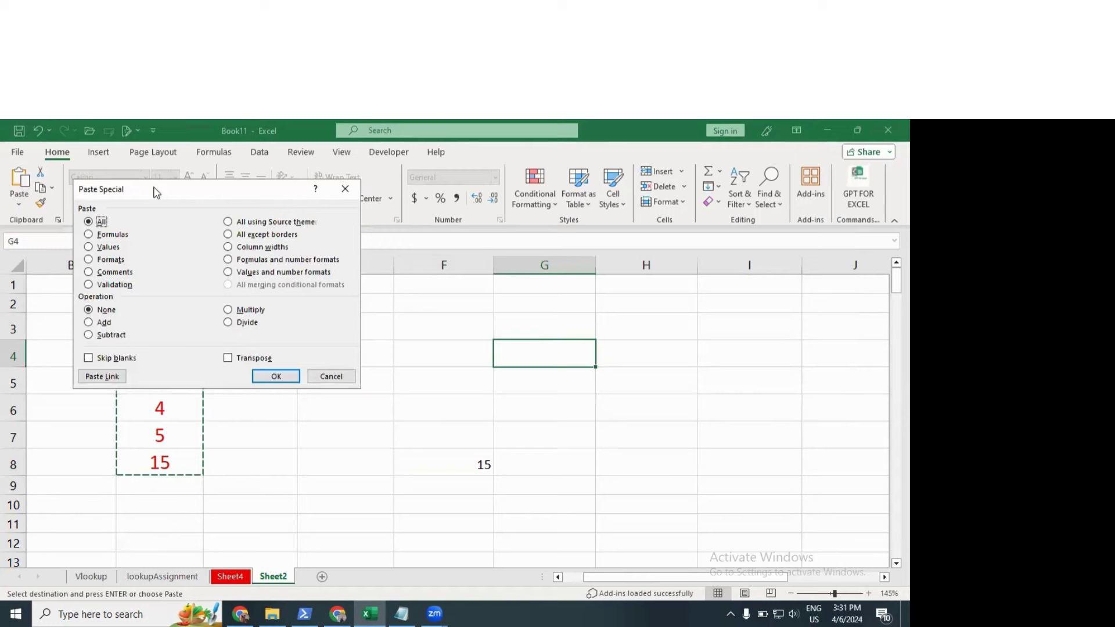
{"action": "left_click", "coordinate": [89, 260]}
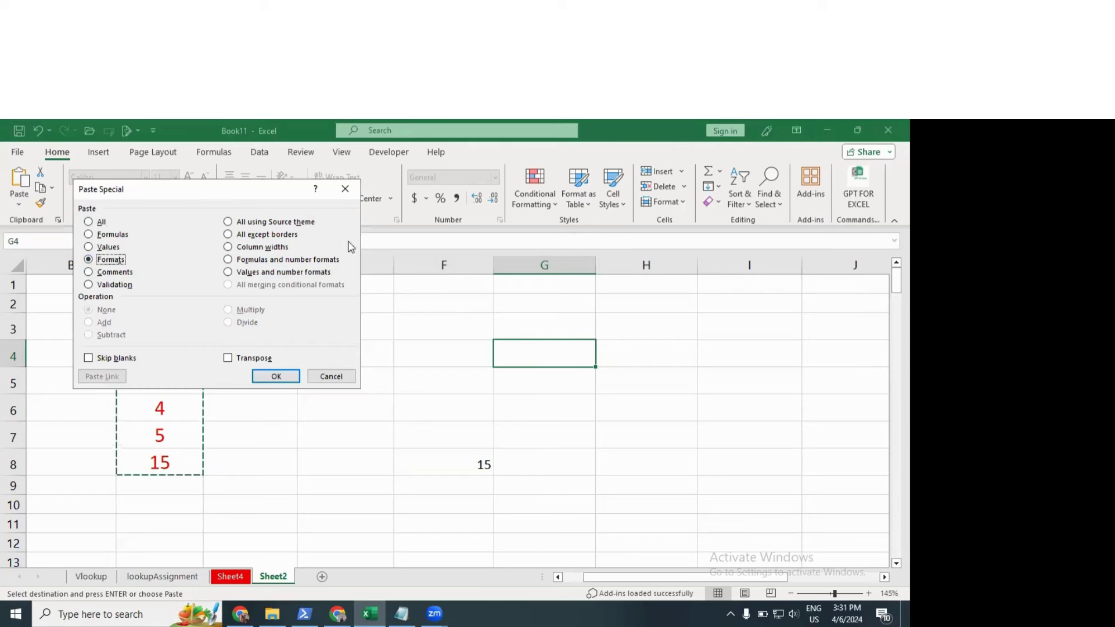
{"action": "left_click_drag", "start_coordinate": [208, 197], "coordinate": [213, 192]}
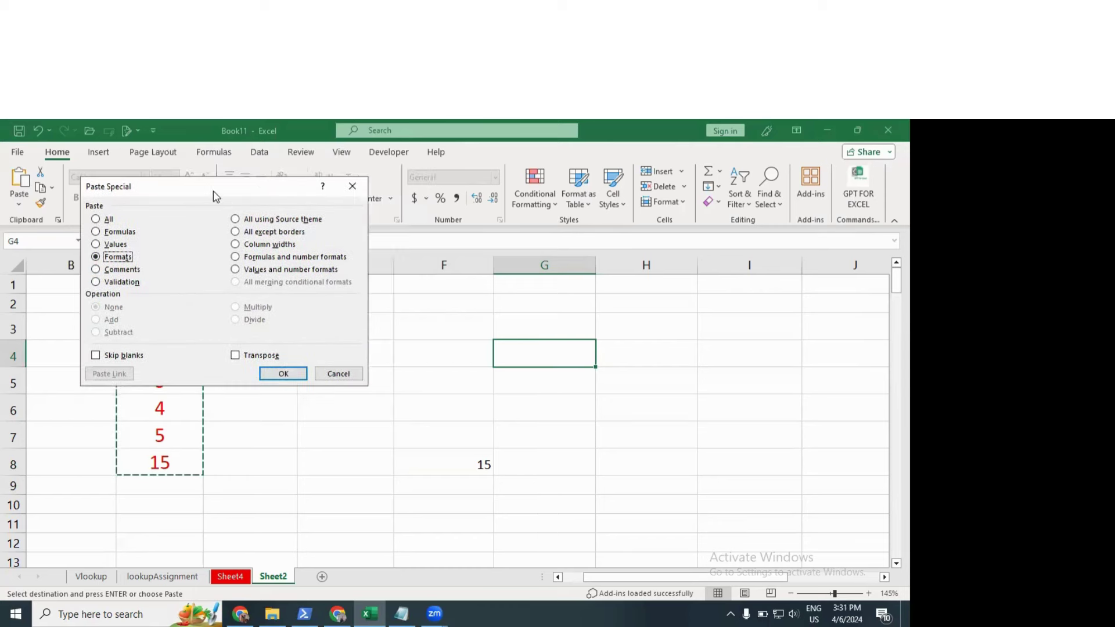
{"action": "left_click", "coordinate": [99, 270]}
{"action": "left_click", "coordinate": [122, 284]}
{"action": "left_click_drag", "start_coordinate": [225, 206], "coordinate": [228, 208]}
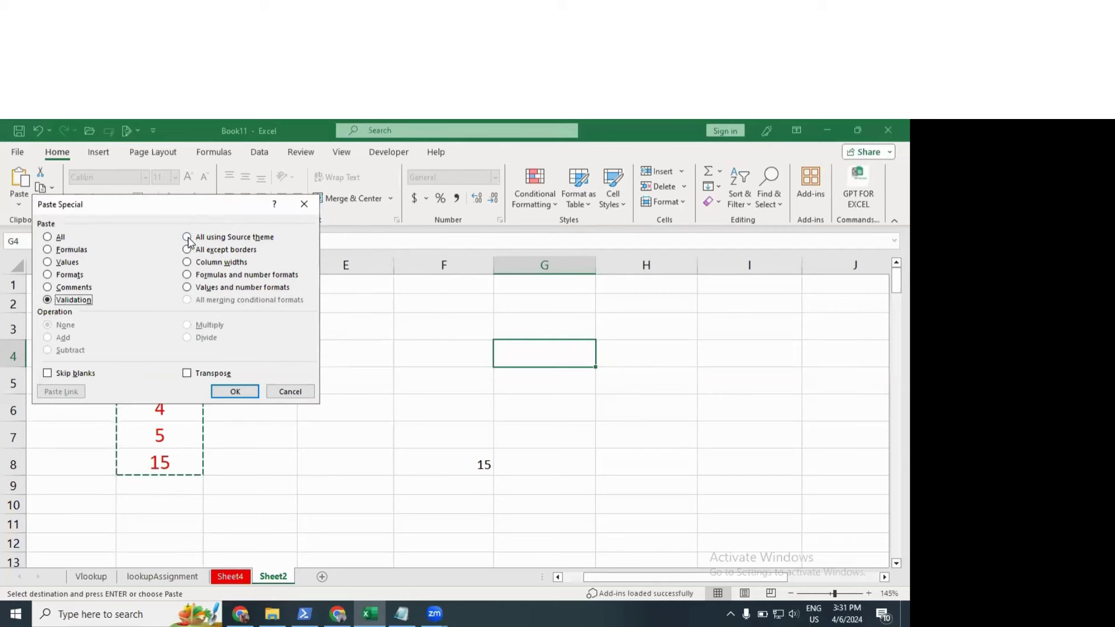
{"action": "left_click", "coordinate": [187, 238]}
{"action": "left_click", "coordinate": [187, 249]}
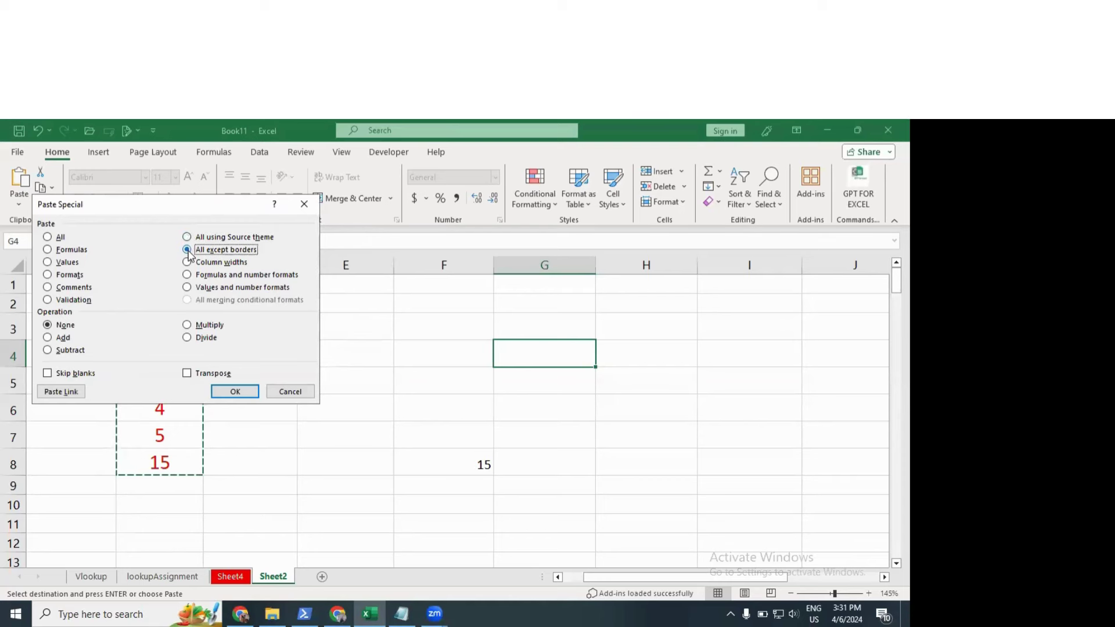
{"action": "left_click", "coordinate": [187, 262]}
{"action": "left_click", "coordinate": [187, 275]}
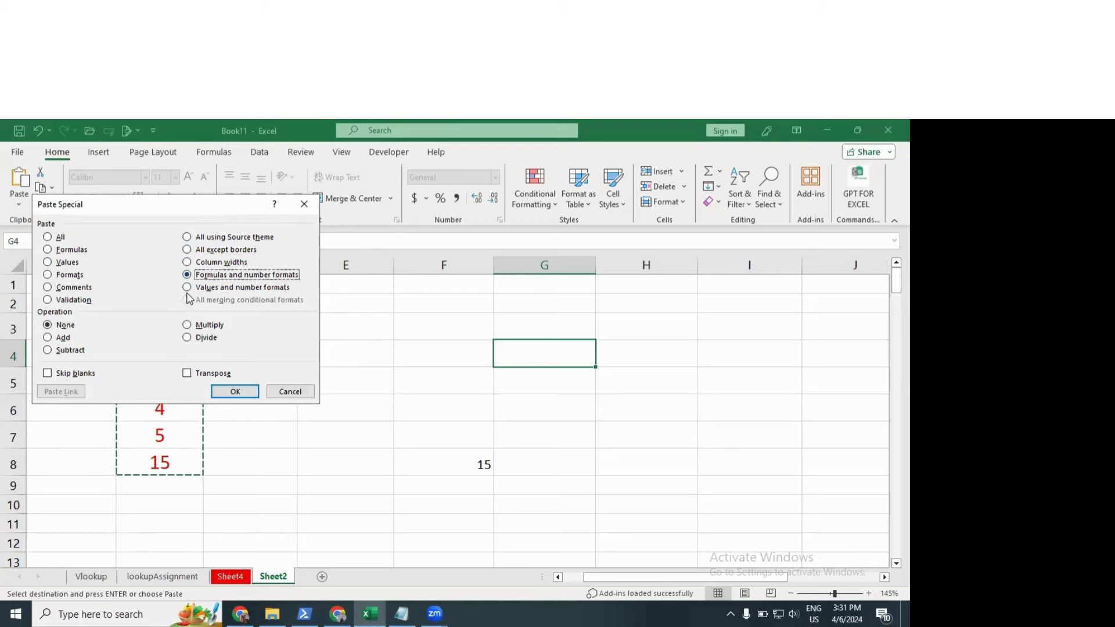
{"action": "left_click", "coordinate": [187, 288]}
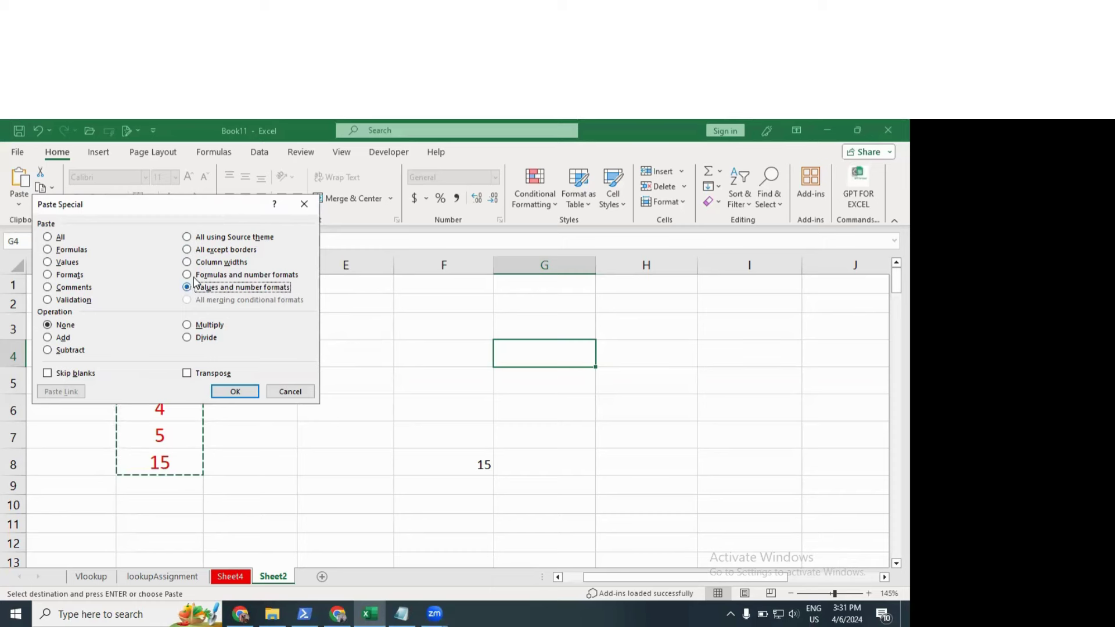
{"action": "left_click_drag", "start_coordinate": [254, 197], "coordinate": [337, 189]}
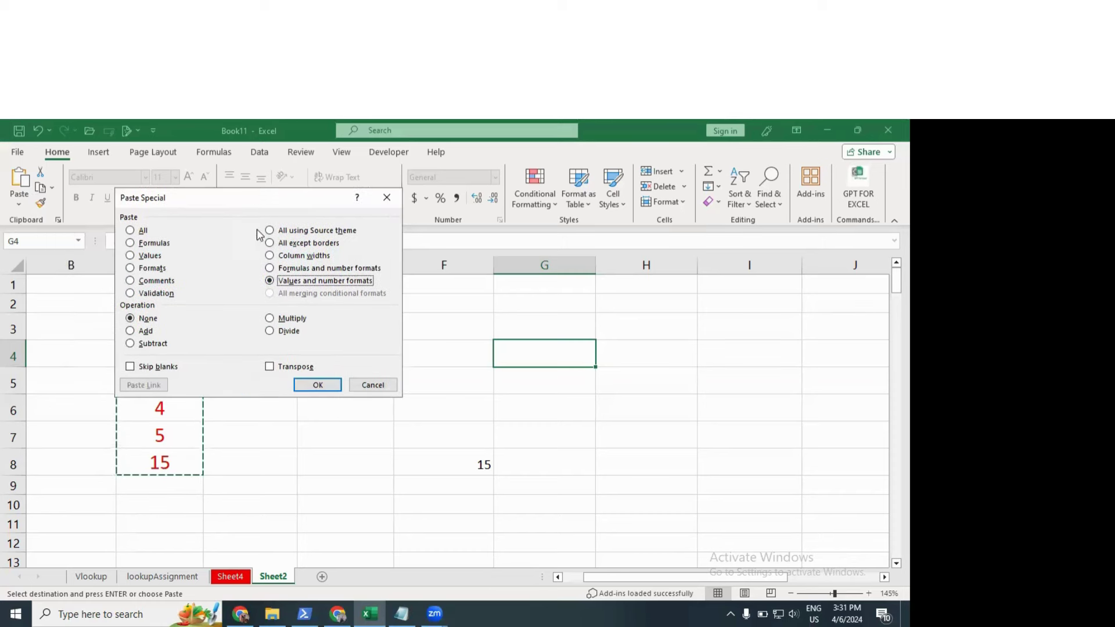
{"action": "left_click_drag", "start_coordinate": [248, 198], "coordinate": [238, 164]}
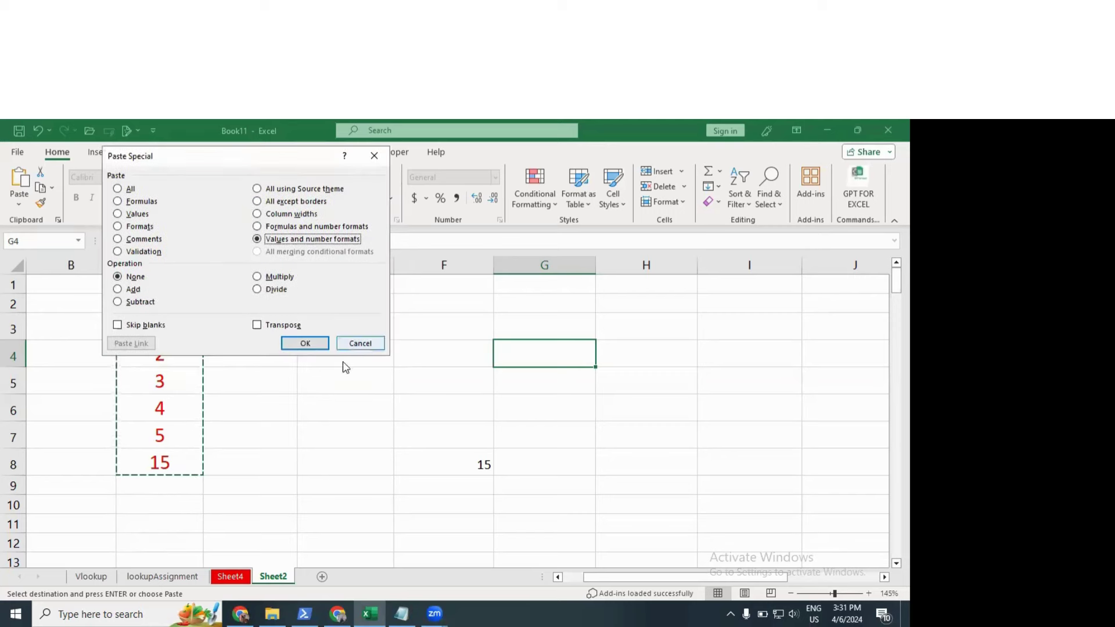
{"action": "left_click", "coordinate": [356, 344]}
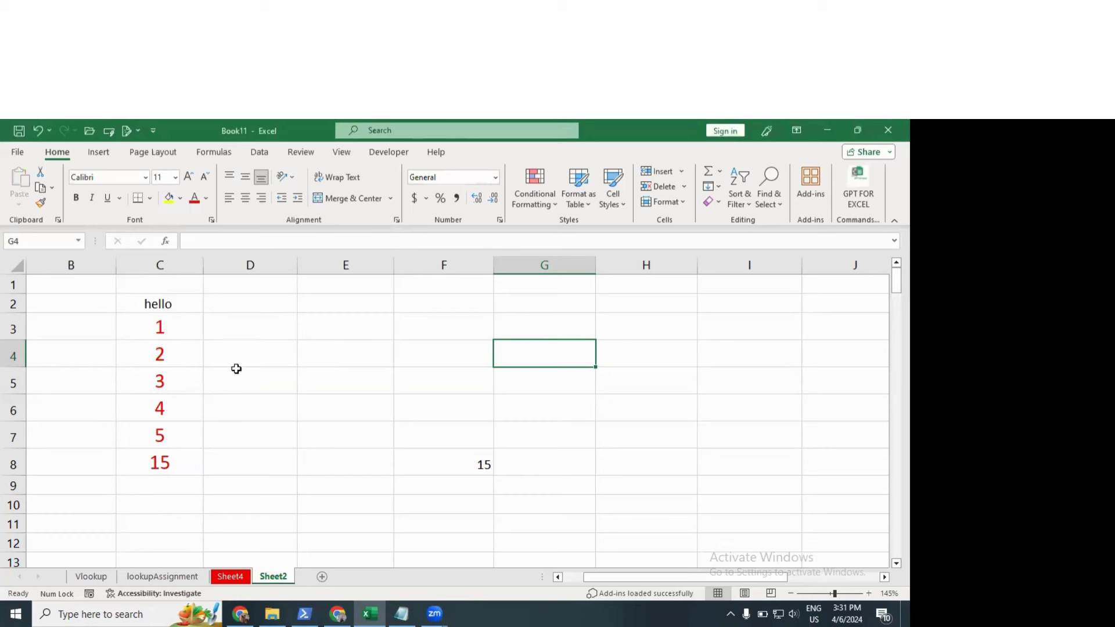
Step: Clear F8 and enter 45 in G4 and 67 in G5
{"action": "left_click", "coordinate": [488, 462]}
{"action": "key", "text": "Delete"}
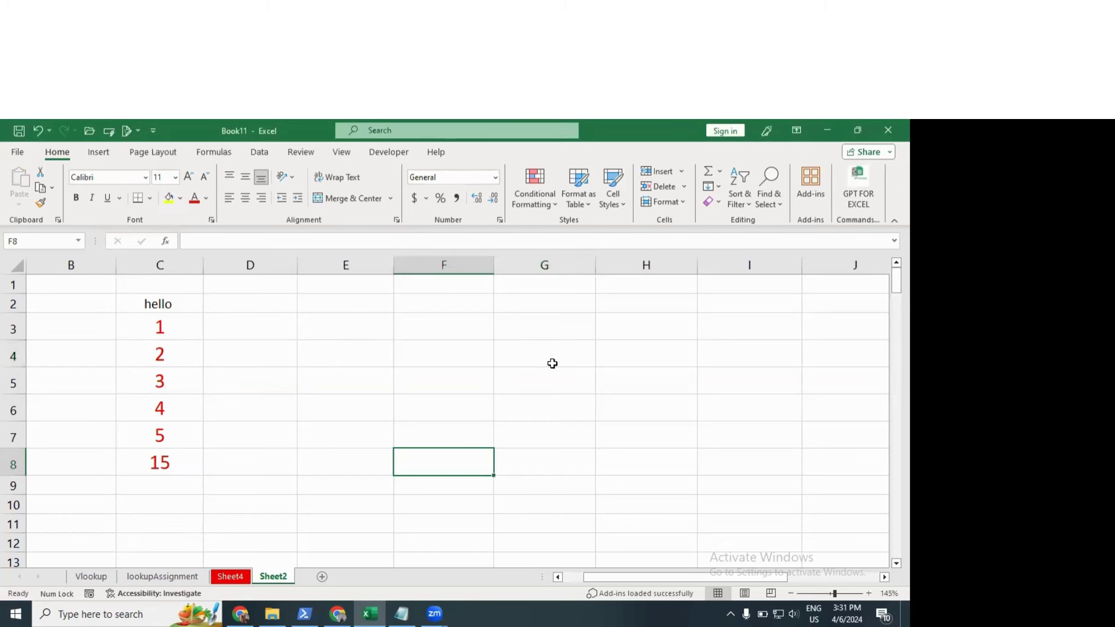
{"action": "left_click", "coordinate": [552, 363]}
{"action": "type", "text": "45"}
{"action": "key", "text": "Return"}
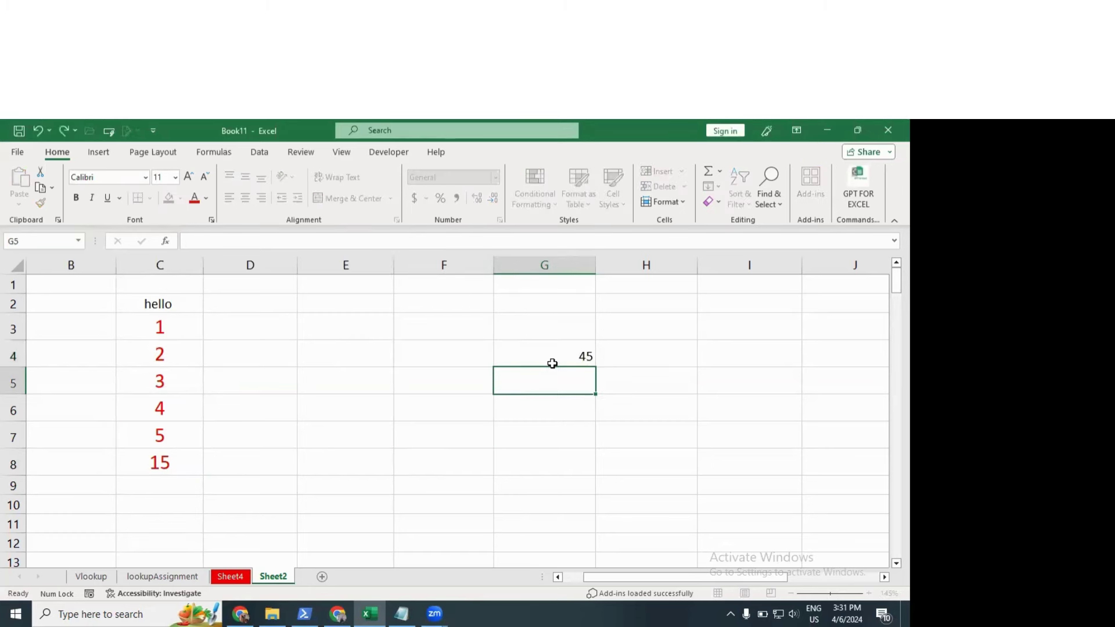
{"action": "type", "text": "67"}
{"action": "key", "text": "Return"}
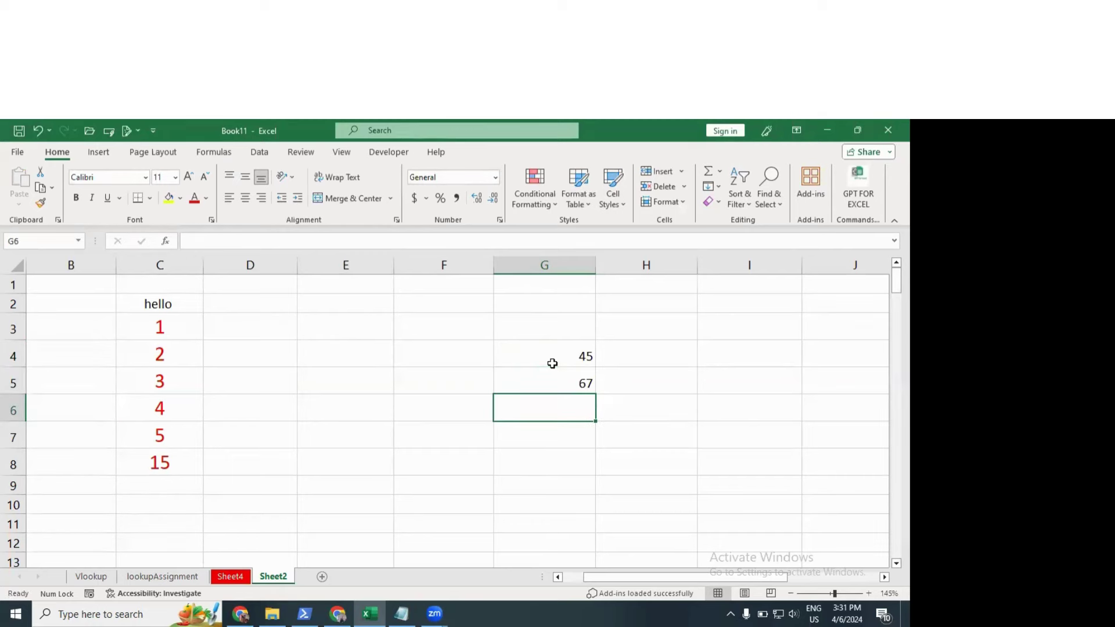
Step: Copy the 5 from C7 and paste it over the 67 in G5
{"action": "left_click_drag", "start_coordinate": [162, 326], "coordinate": [172, 351]}
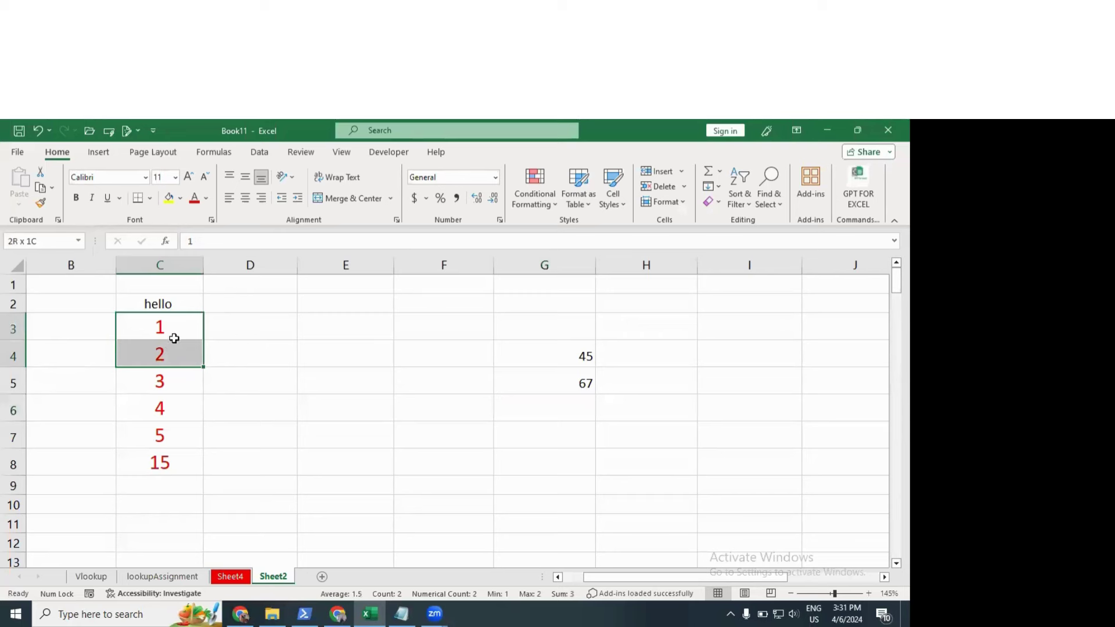
{"action": "left_click", "coordinate": [174, 339]}
{"action": "left_click", "coordinate": [178, 425]}
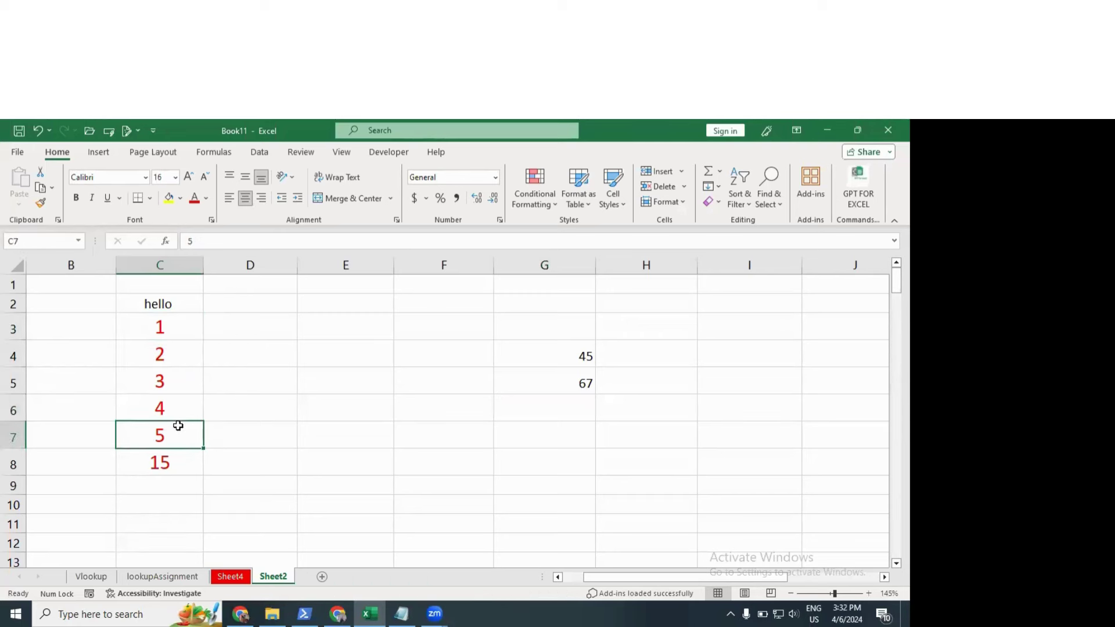
{"action": "key", "text": "ctrl+c"}
{"action": "left_click", "coordinate": [578, 383]}
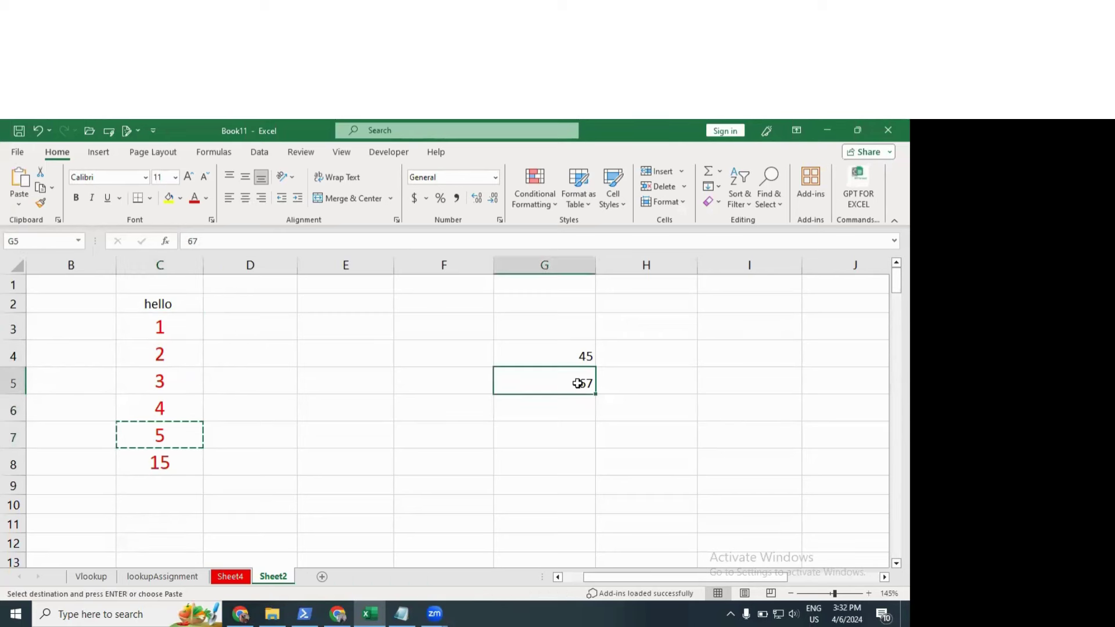
{"action": "key", "text": "ctrl+v"}
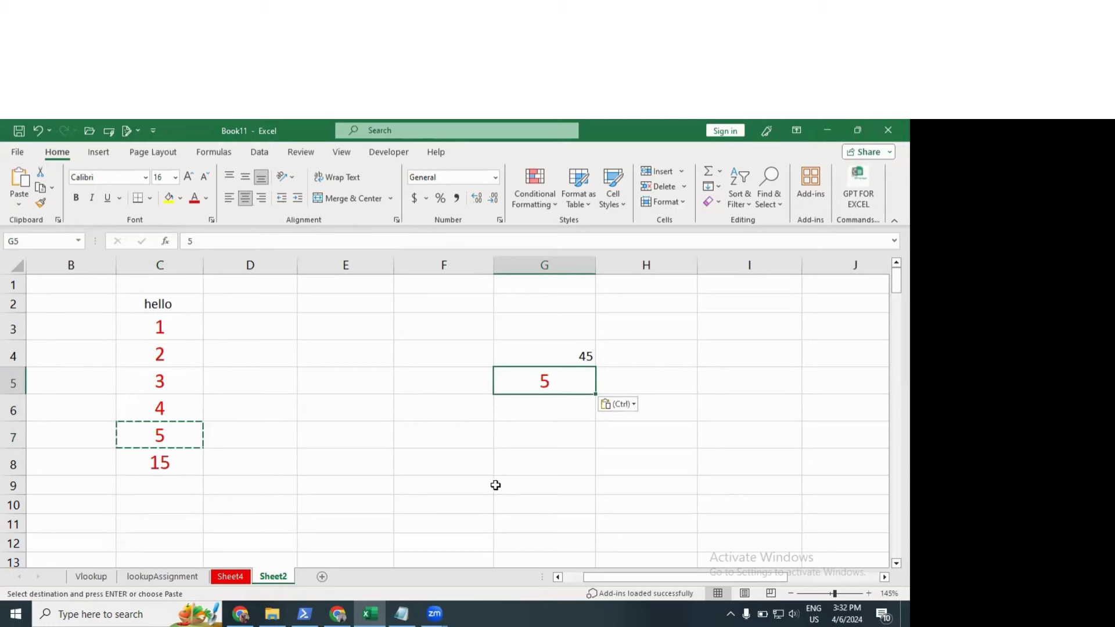
{"action": "key", "text": "Escape"}
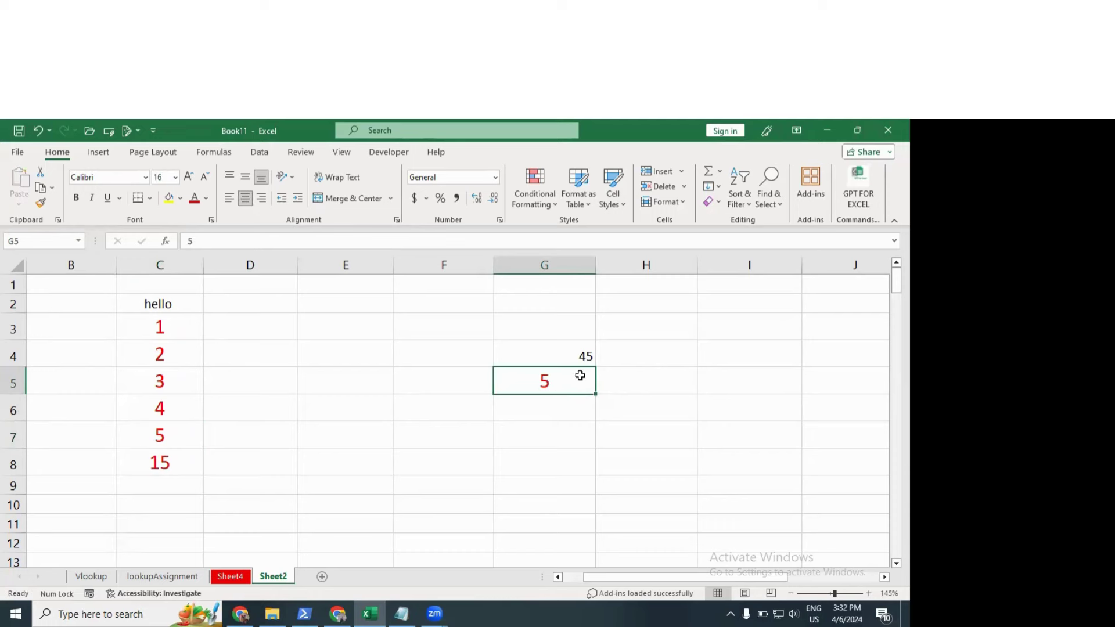
{"action": "left_click", "coordinate": [183, 440]}
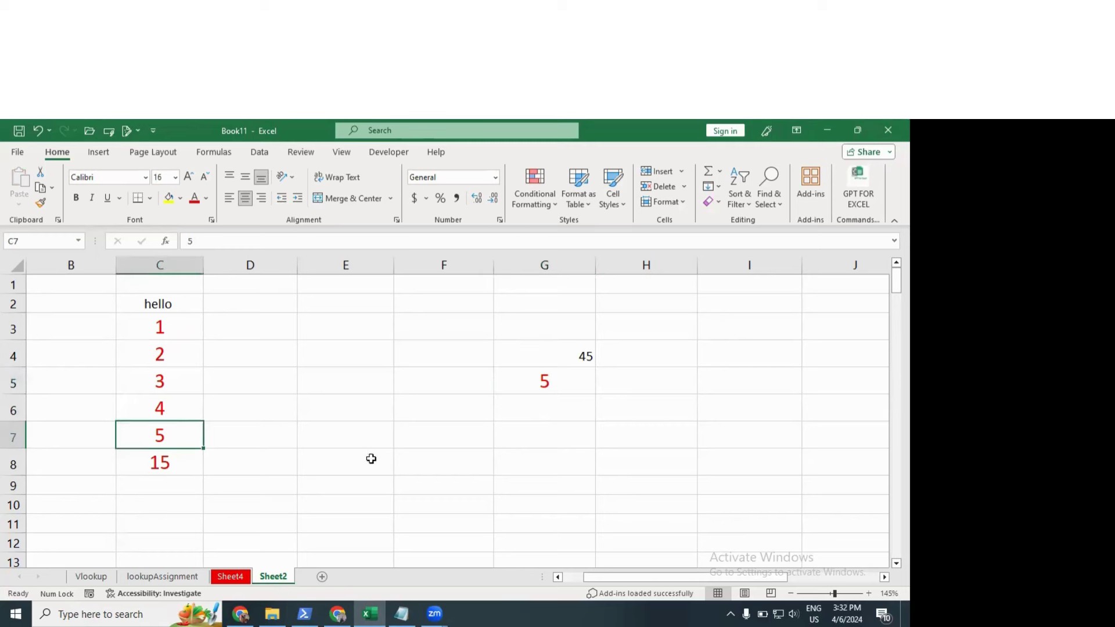
{"action": "left_click", "coordinate": [428, 456]}
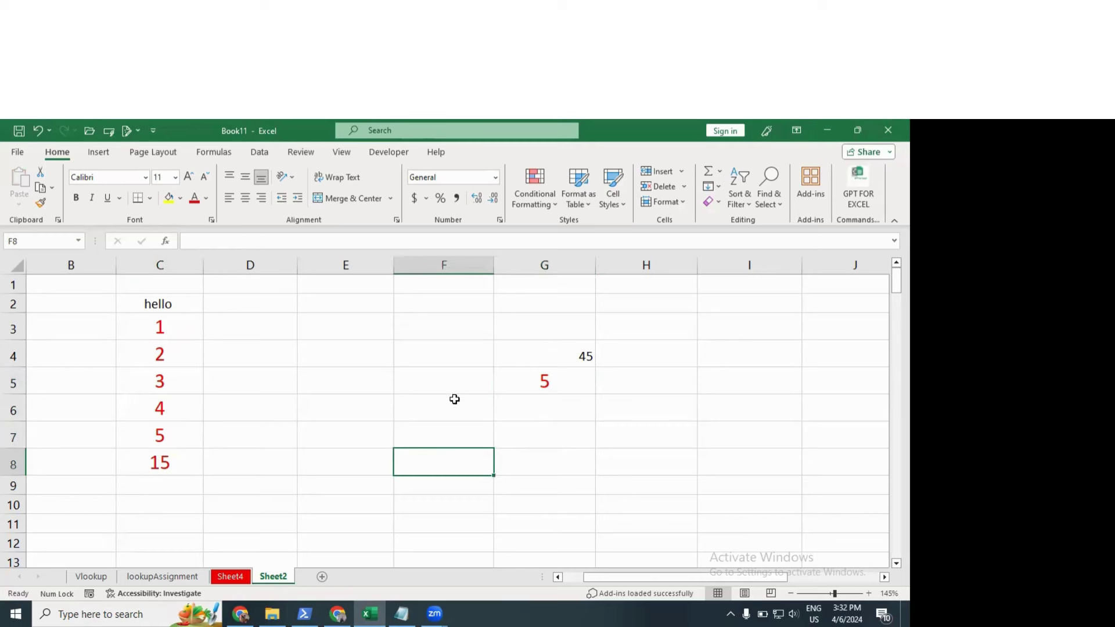
Step: Undo the paste, Paste Special Add C7's 5 onto G5 making 72, then undo it
{"action": "key", "text": "ctrl+z"}
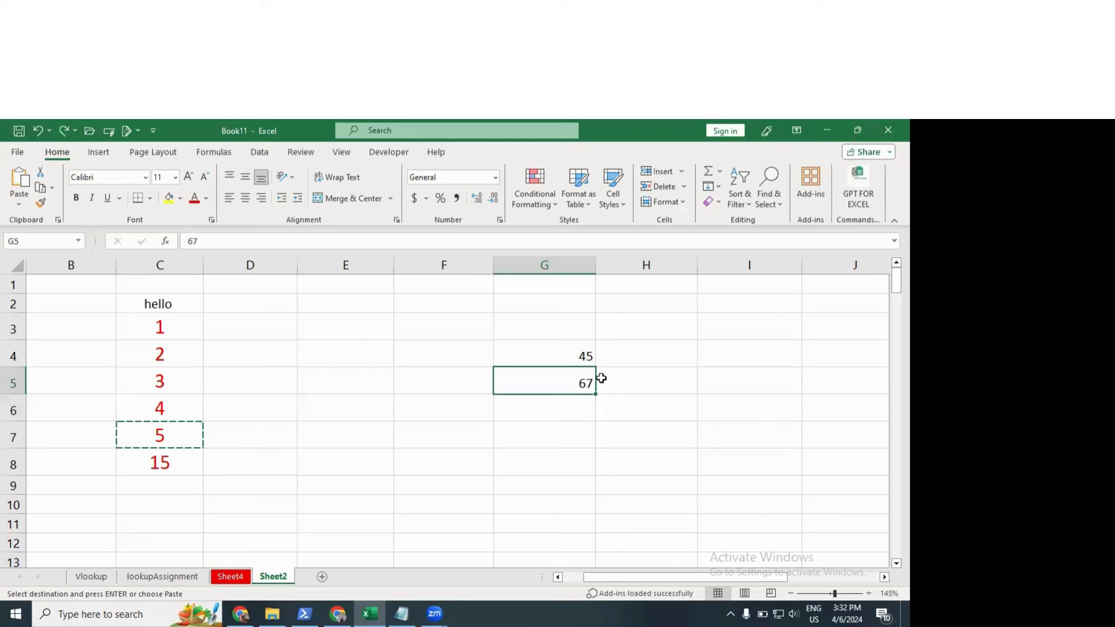
{"action": "left_click", "coordinate": [19, 202]}
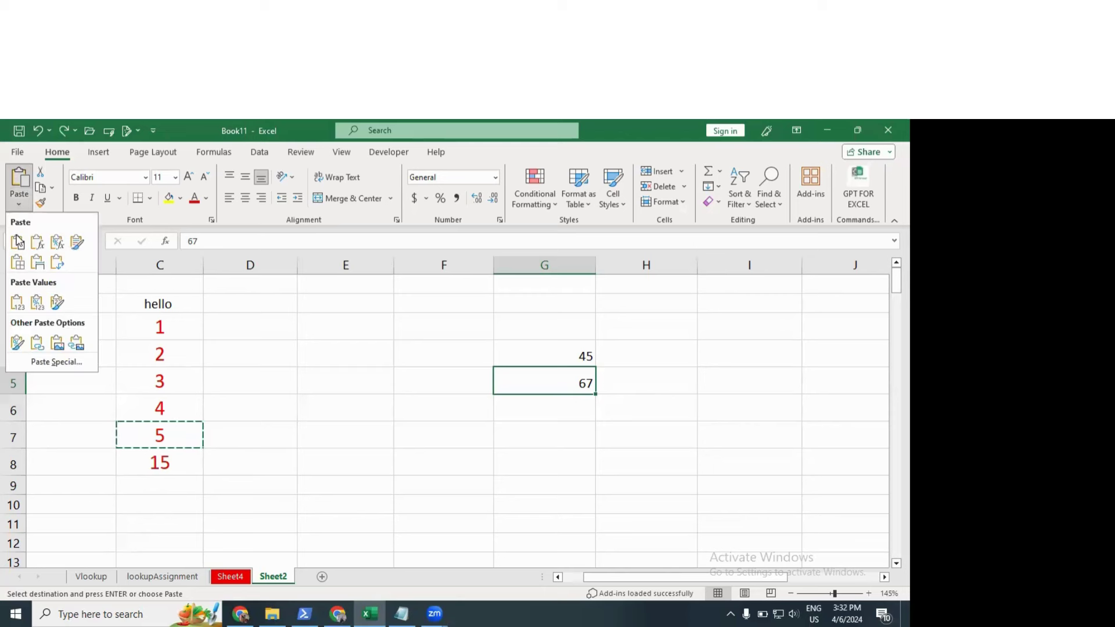
{"action": "left_click", "coordinate": [45, 366]}
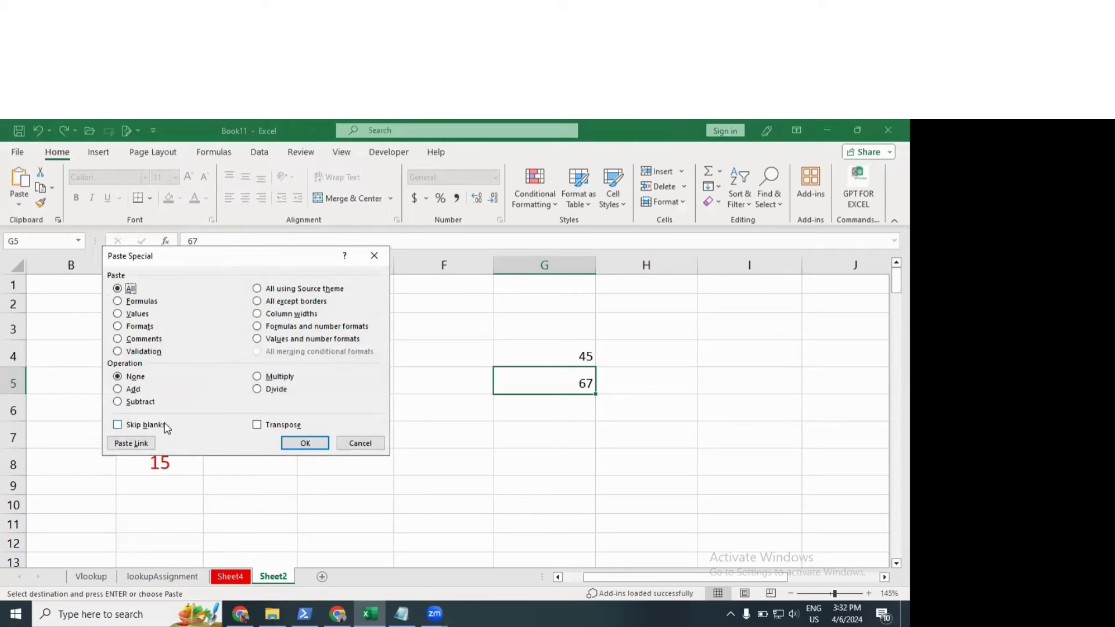
{"action": "left_click", "coordinate": [118, 390]}
{"action": "left_click_drag", "start_coordinate": [194, 256], "coordinate": [156, 223]}
{"action": "left_click", "coordinate": [268, 410]}
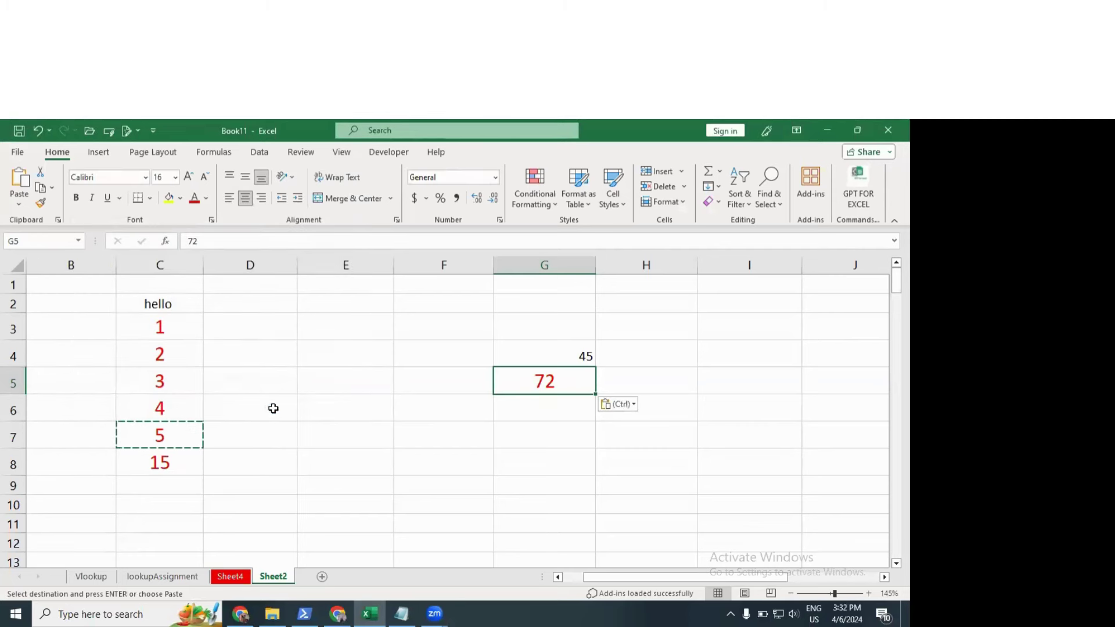
{"action": "key", "text": "Escape"}
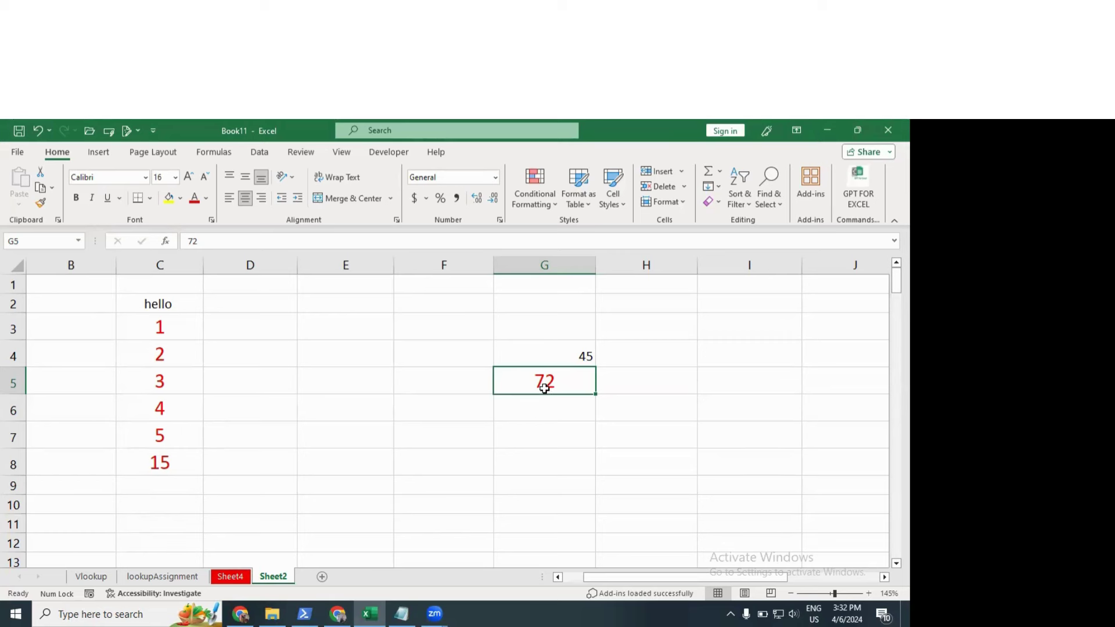
{"action": "key", "text": "ctrl+z"}
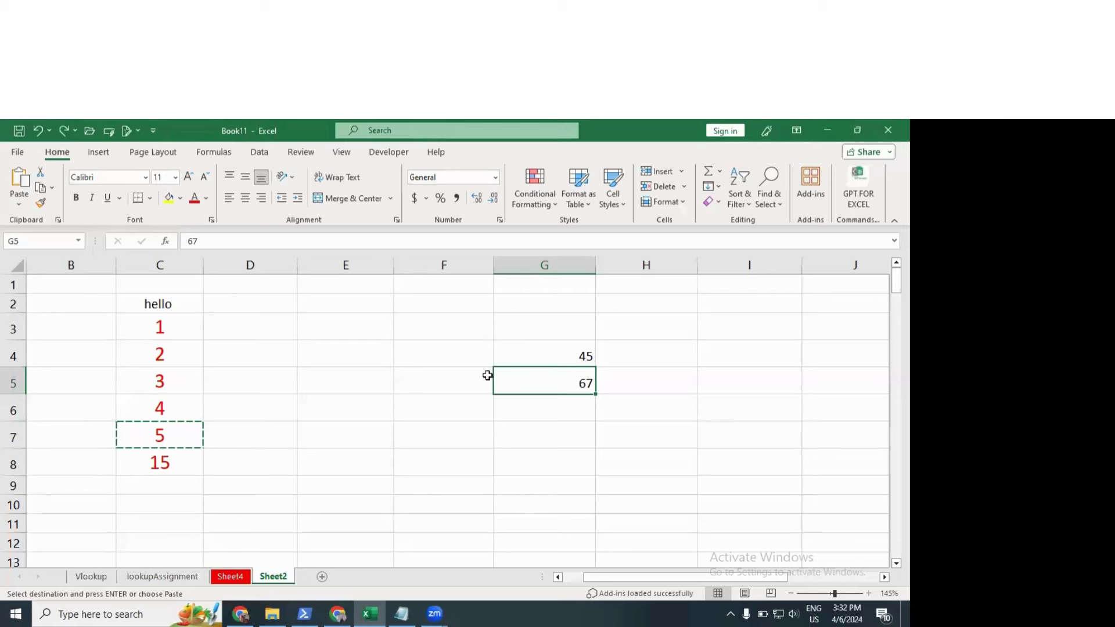
Step: Paste Special Multiply the copied 5 into G4 to get 225, then undo back to 45
{"action": "left_click", "coordinate": [551, 357]}
{"action": "left_click", "coordinate": [19, 200]}
{"action": "left_click", "coordinate": [53, 366]}
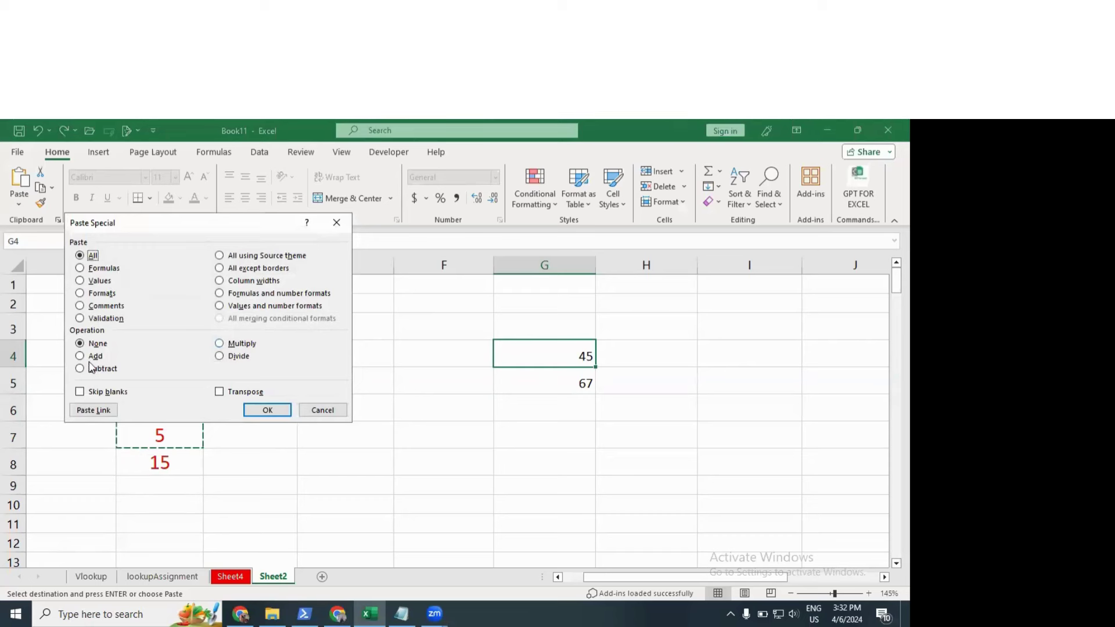
{"action": "left_click", "coordinate": [220, 356]}
{"action": "left_click", "coordinate": [223, 345]}
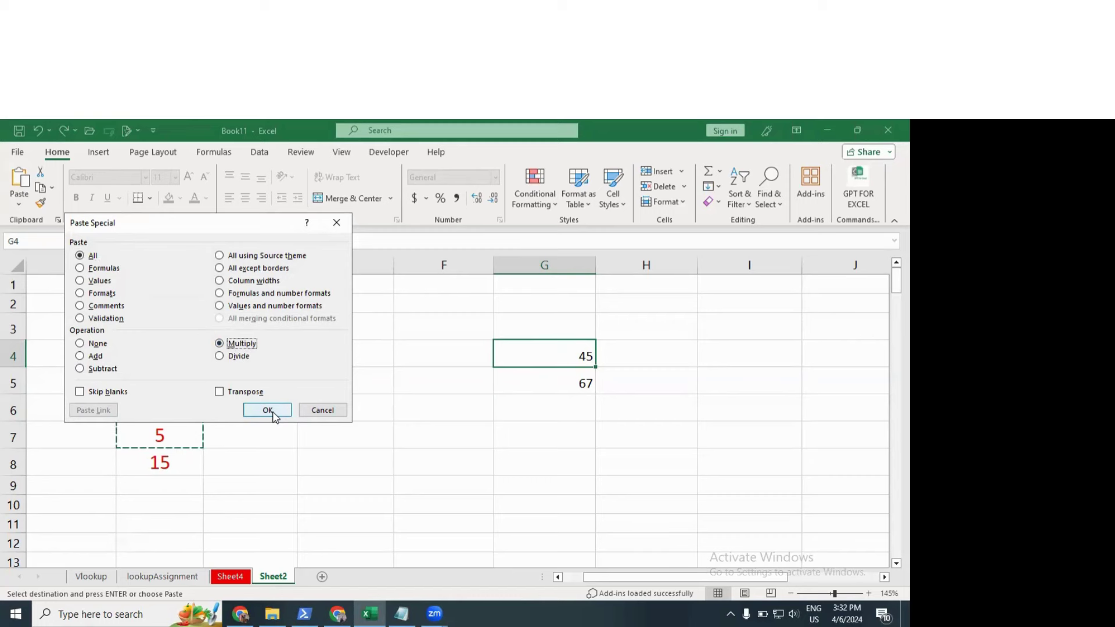
{"action": "left_click", "coordinate": [273, 415]}
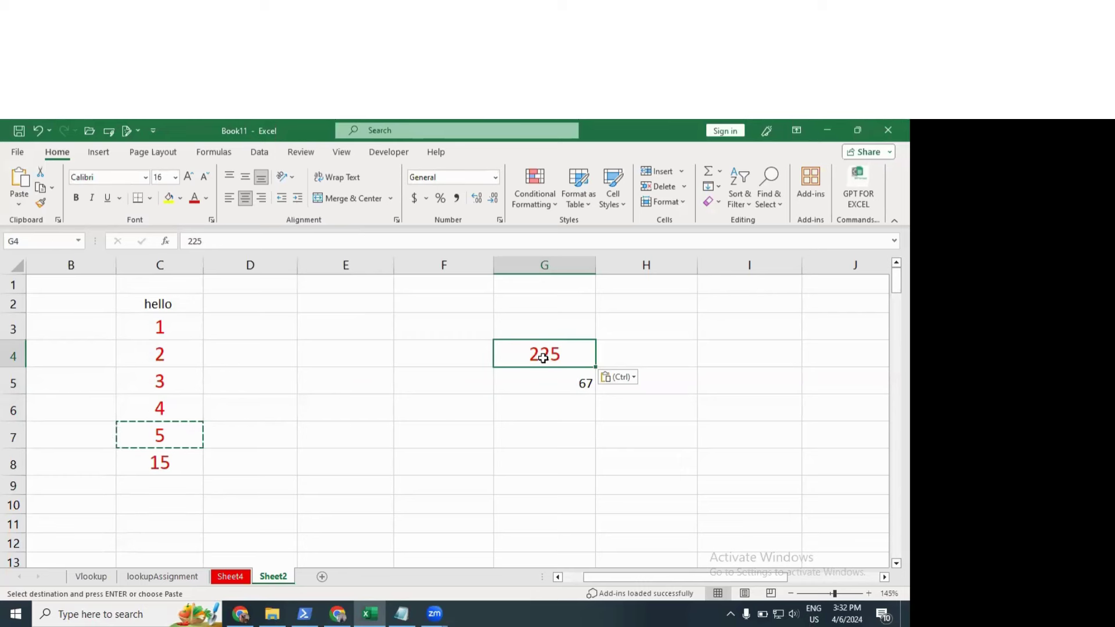
{"action": "key", "text": "ctrl+z"}
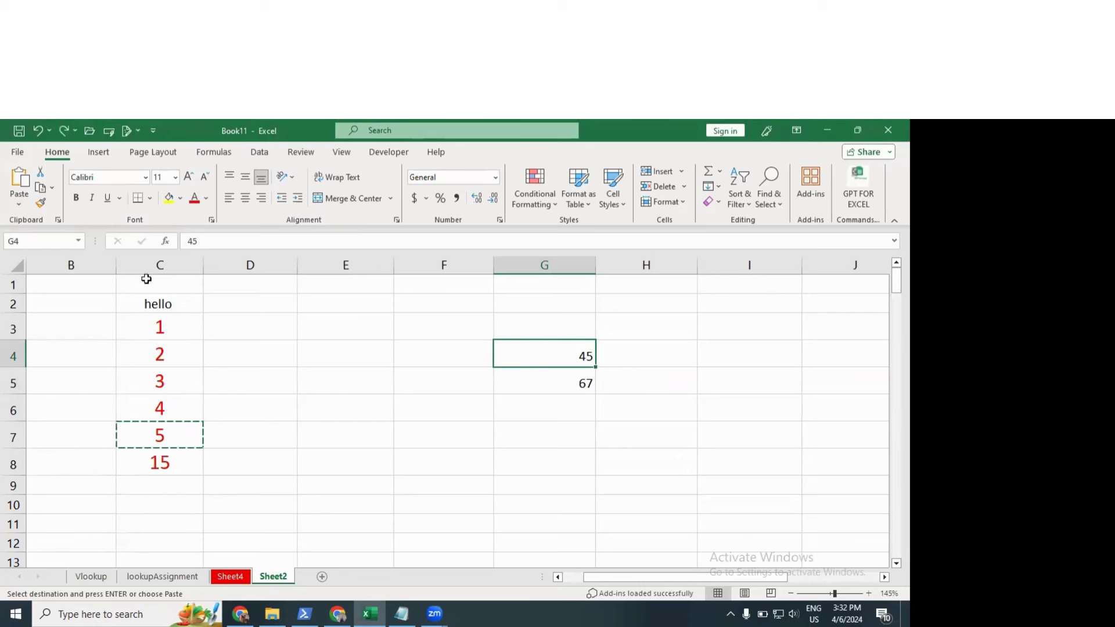
Step: Cancel the copy and clear the 45 and 67 from G3:H8
{"action": "left_click", "coordinate": [10, 199]}
{"action": "key", "text": "Escape"}
{"action": "key", "text": "Escape"}
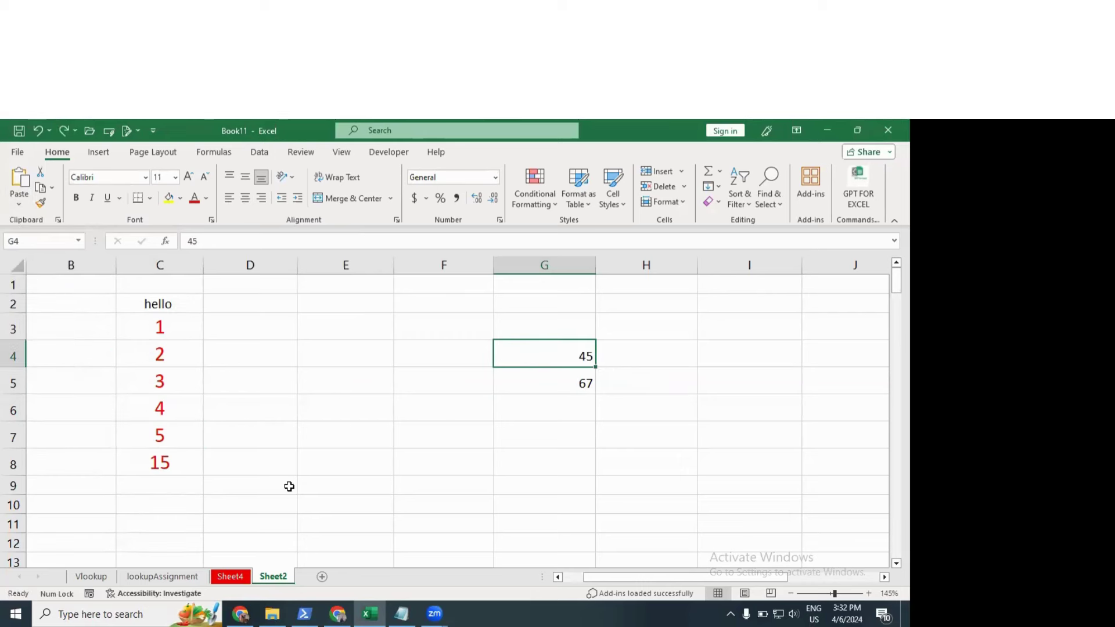
{"action": "left_click_drag", "start_coordinate": [572, 320], "coordinate": [604, 460]}
{"action": "key", "text": "Delete"}
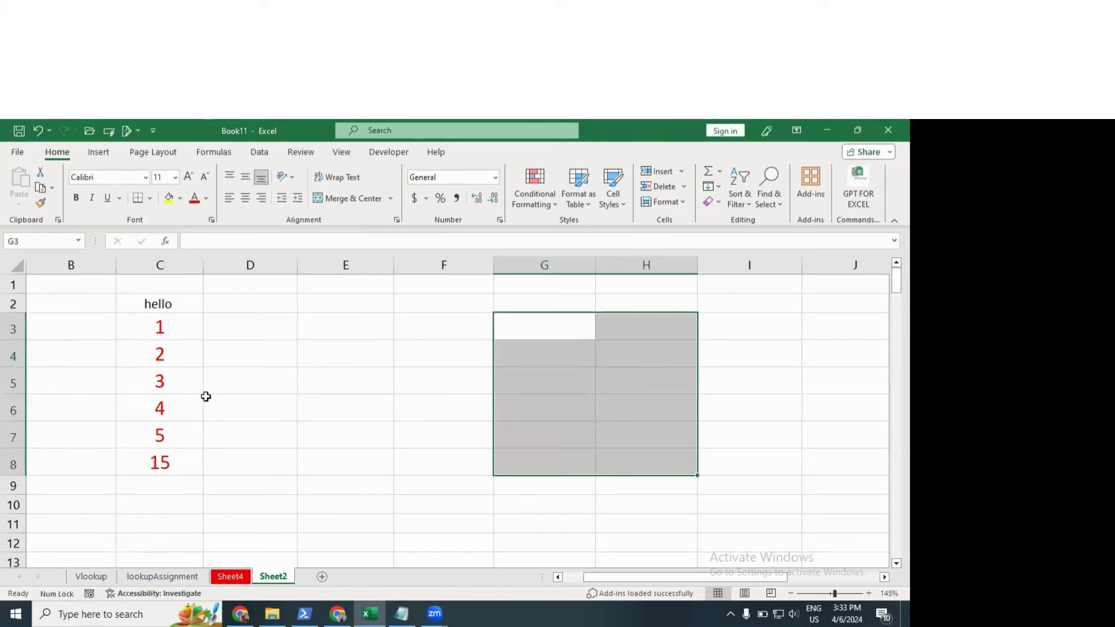
Step: Enter 9 in G3, G5 and G7, leaving G4 empty
{"action": "left_click_drag", "start_coordinate": [180, 335], "coordinate": [169, 427]}
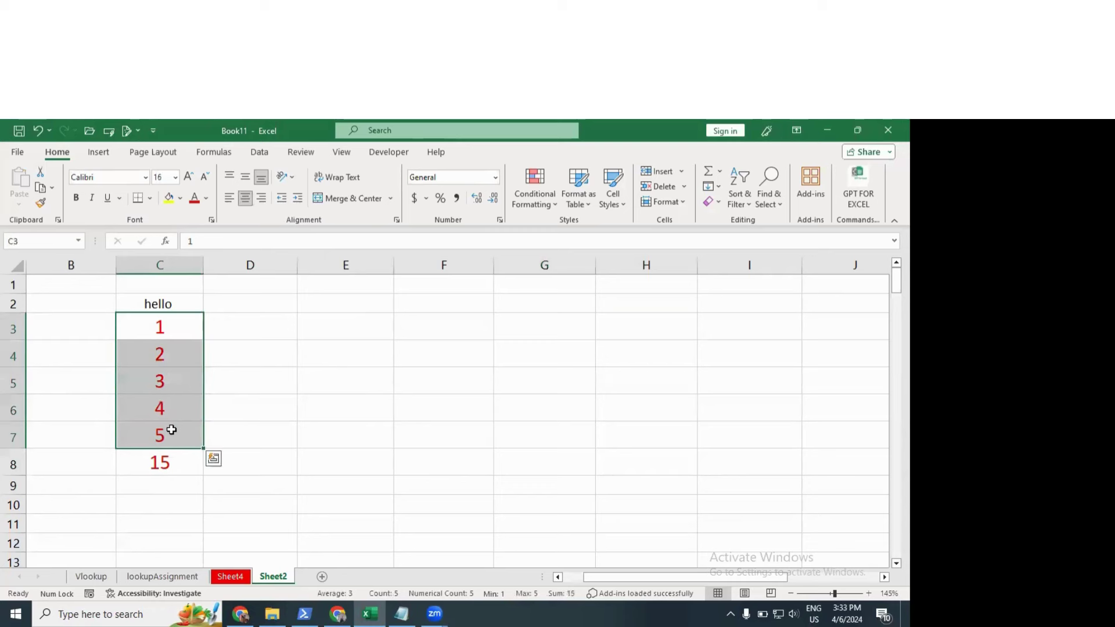
{"action": "left_click", "coordinate": [300, 361]}
{"action": "left_click", "coordinate": [533, 332]}
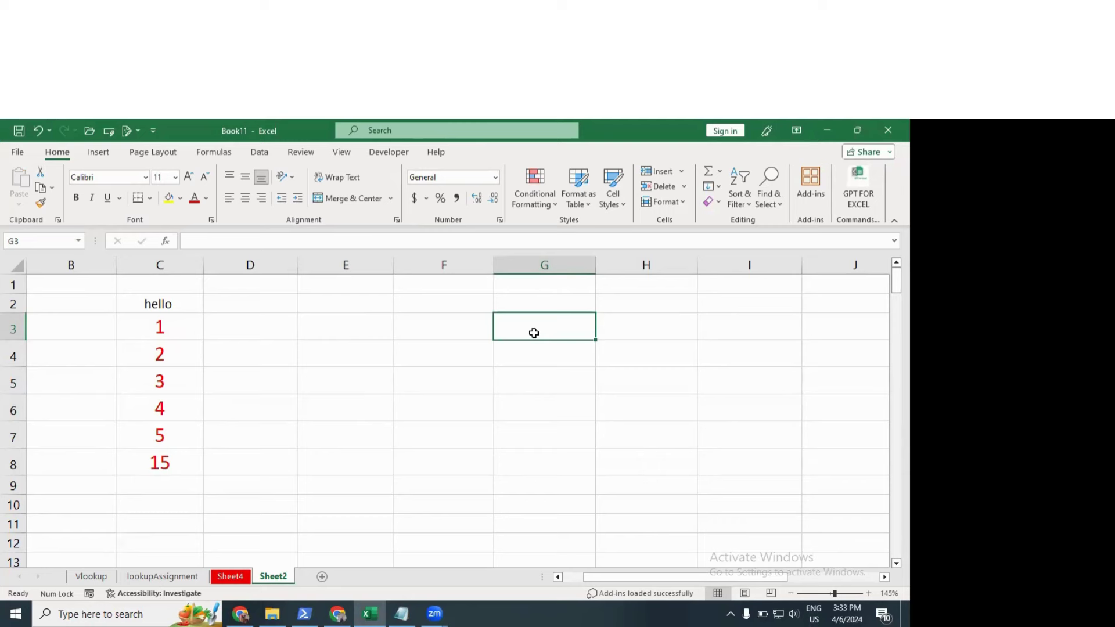
{"action": "type", "text": "90"}
{"action": "key", "text": "Return"}
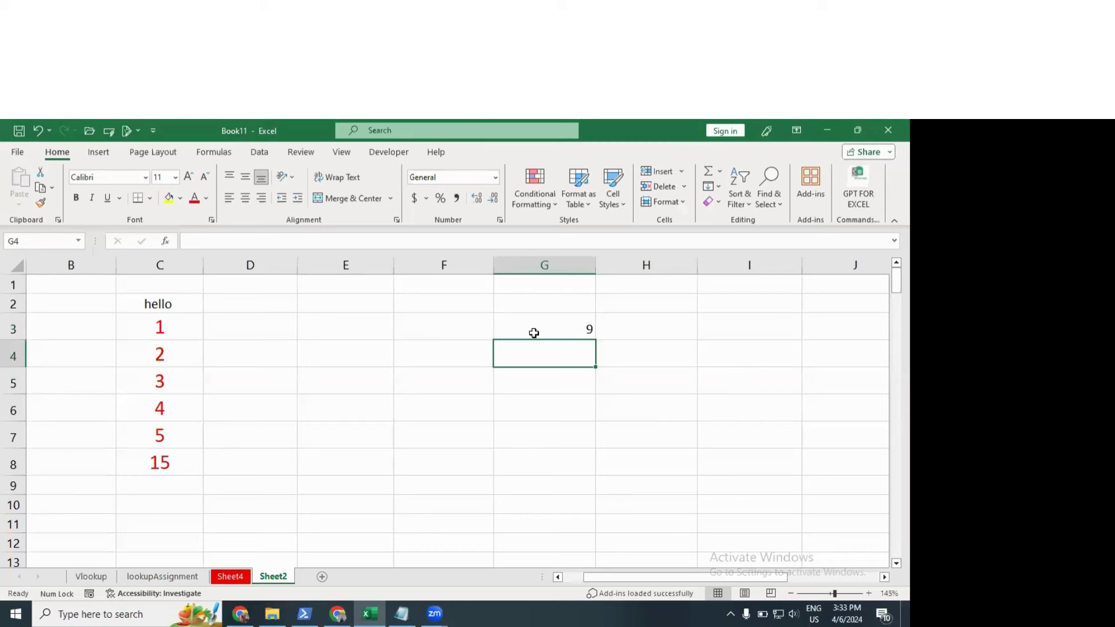
{"action": "key", "text": "Return"}
{"action": "type", "text": "9"}
{"action": "key", "text": "Return"}
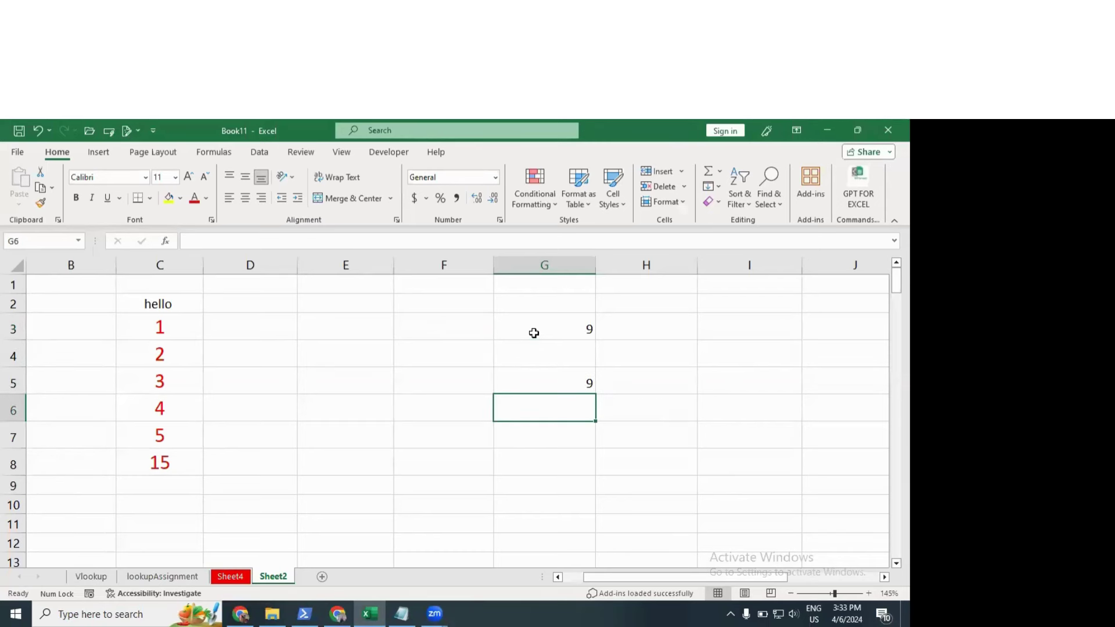
{"action": "key", "text": "Return"}
{"action": "type", "text": "9"}
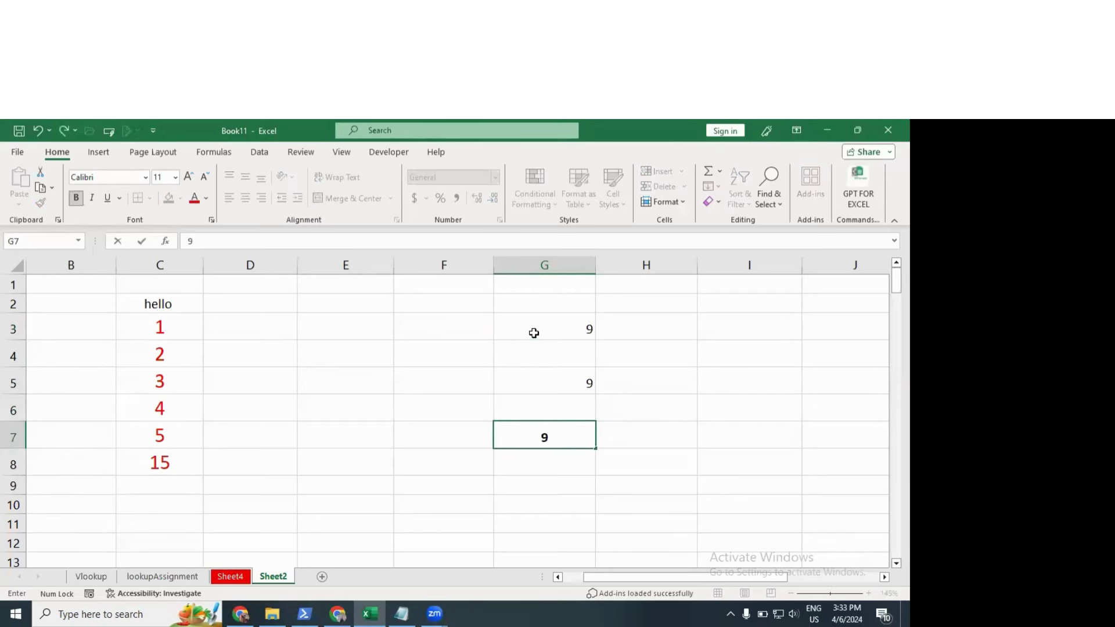
{"action": "key", "text": "Up"}
{"action": "key", "text": "Up"}
{"action": "key", "text": "Up"}
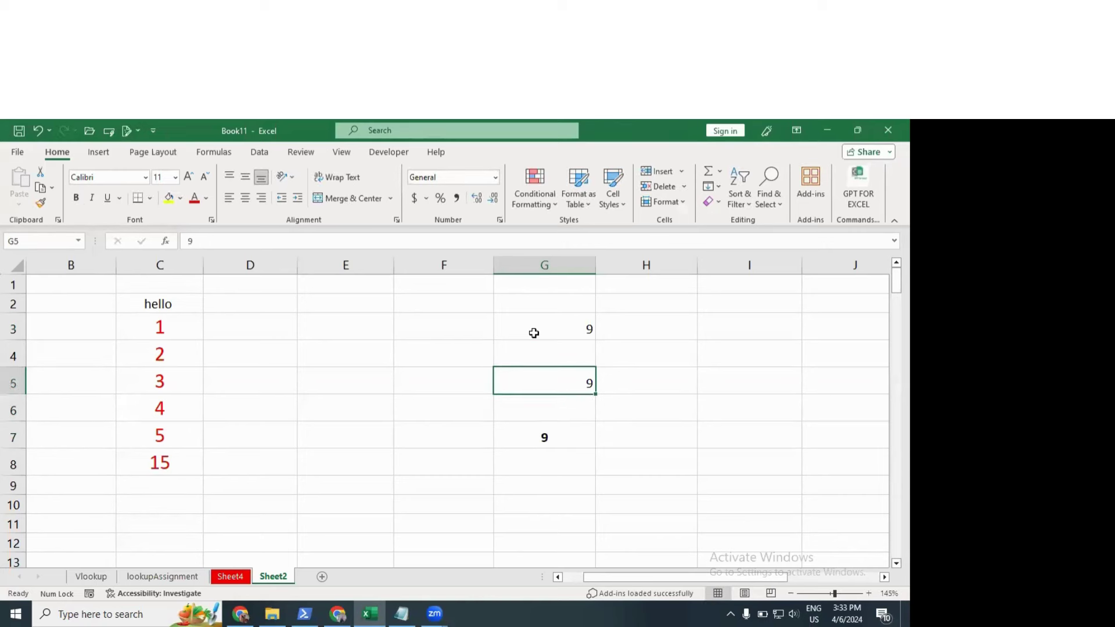
Step: Clear the 3 from C5 and the total from C8
{"action": "left_click", "coordinate": [166, 380]}
{"action": "key", "text": "Delete"}
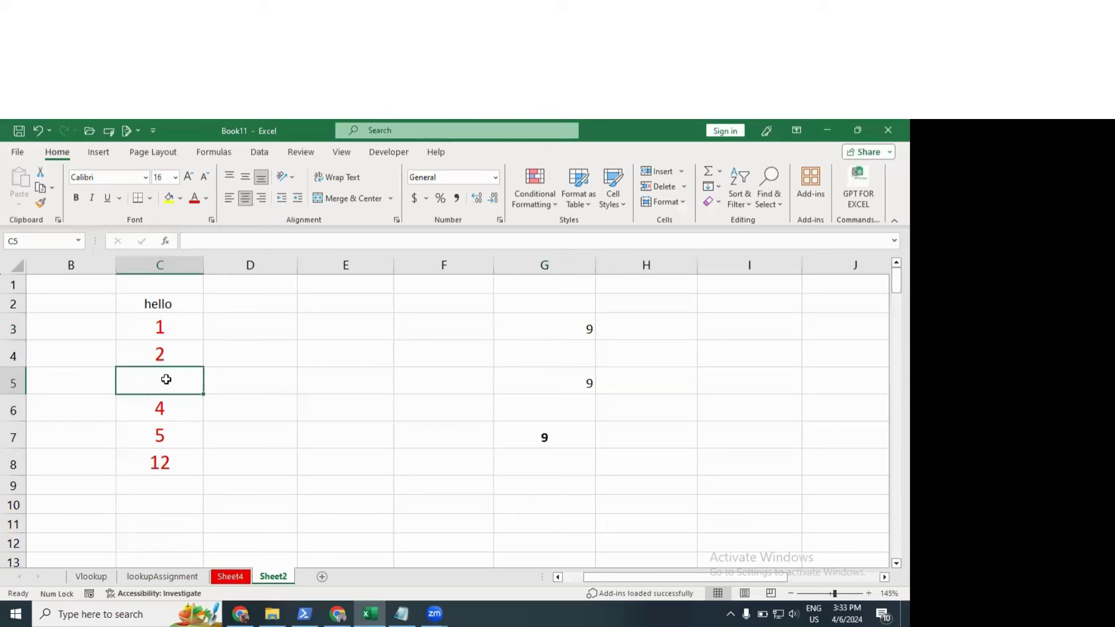
{"action": "left_click", "coordinate": [174, 468]}
{"action": "key", "text": "Delete"}
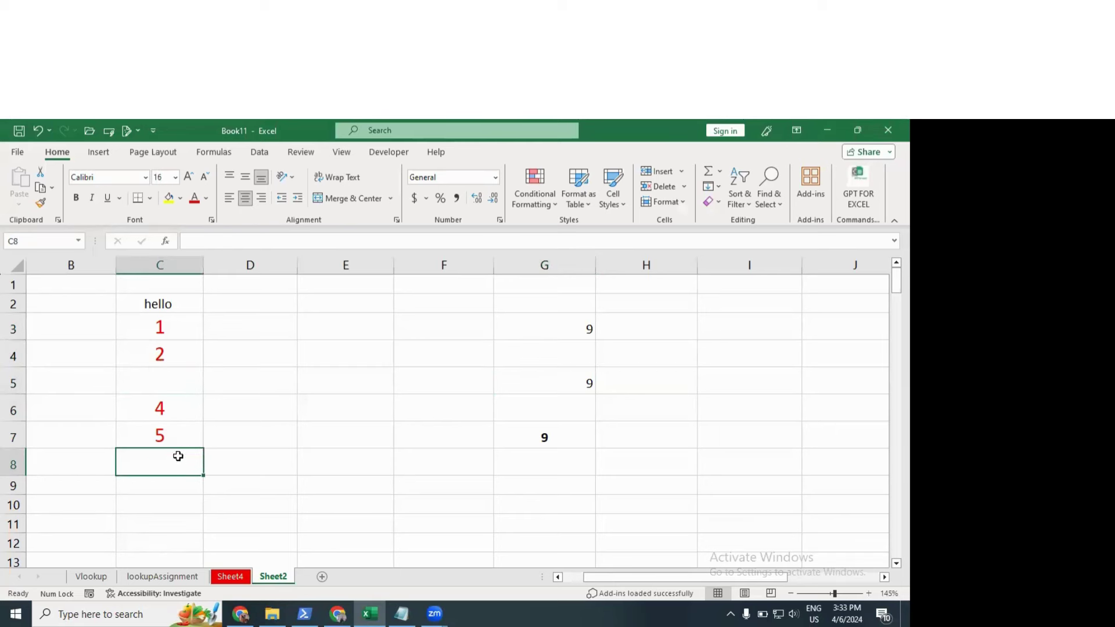
Step: Copy C3:C7 and paste it normally into G3, overwriting the 9s in column G
{"action": "left_click", "coordinate": [183, 409]}
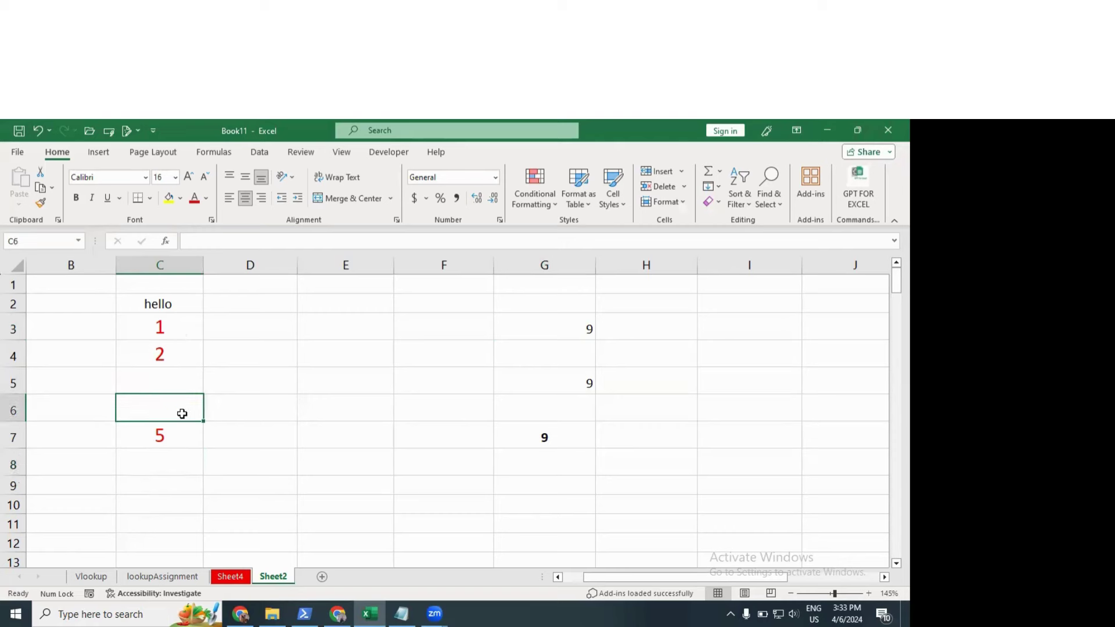
{"action": "left_click_drag", "start_coordinate": [178, 329], "coordinate": [185, 435]}
{"action": "key", "text": "ctrl+c"}
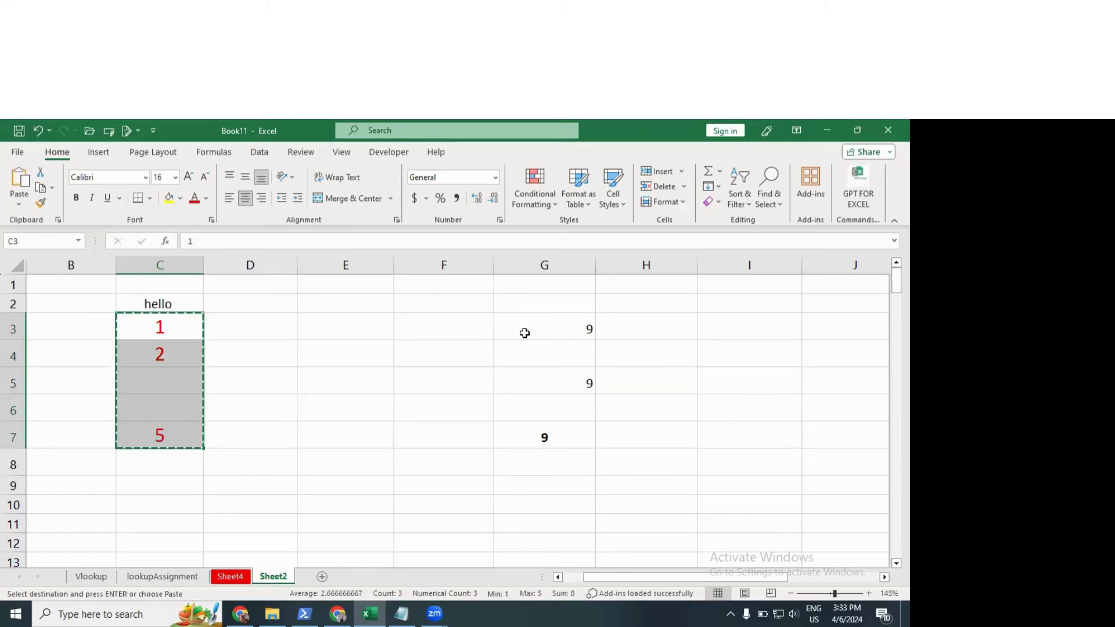
{"action": "left_click", "coordinate": [526, 331]}
{"action": "key", "text": "ctrl+v"}
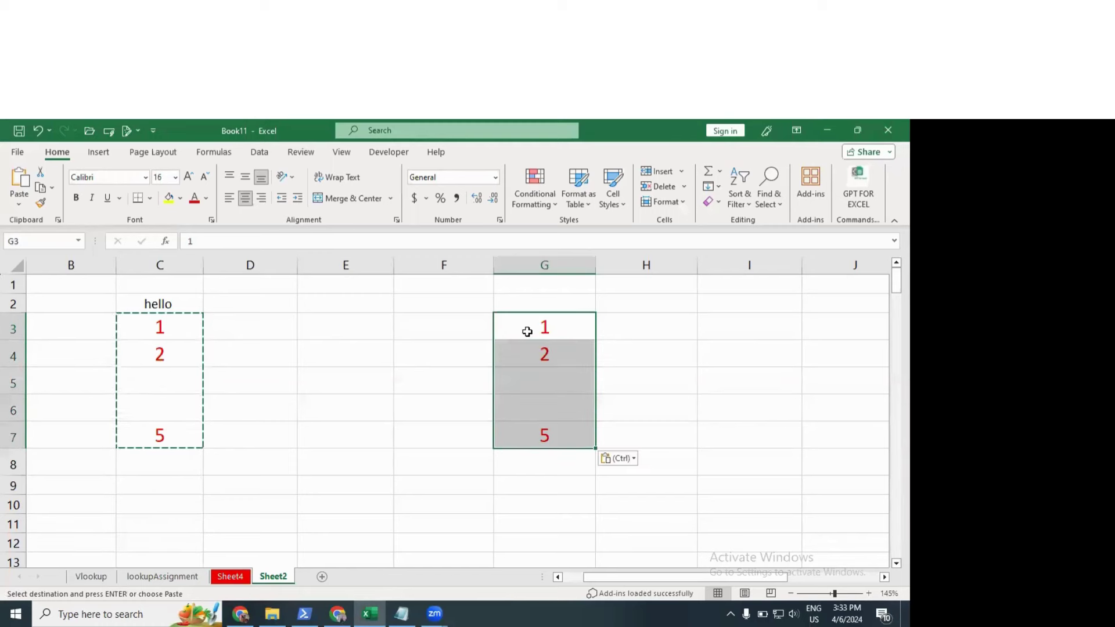
{"action": "key", "text": "Escape"}
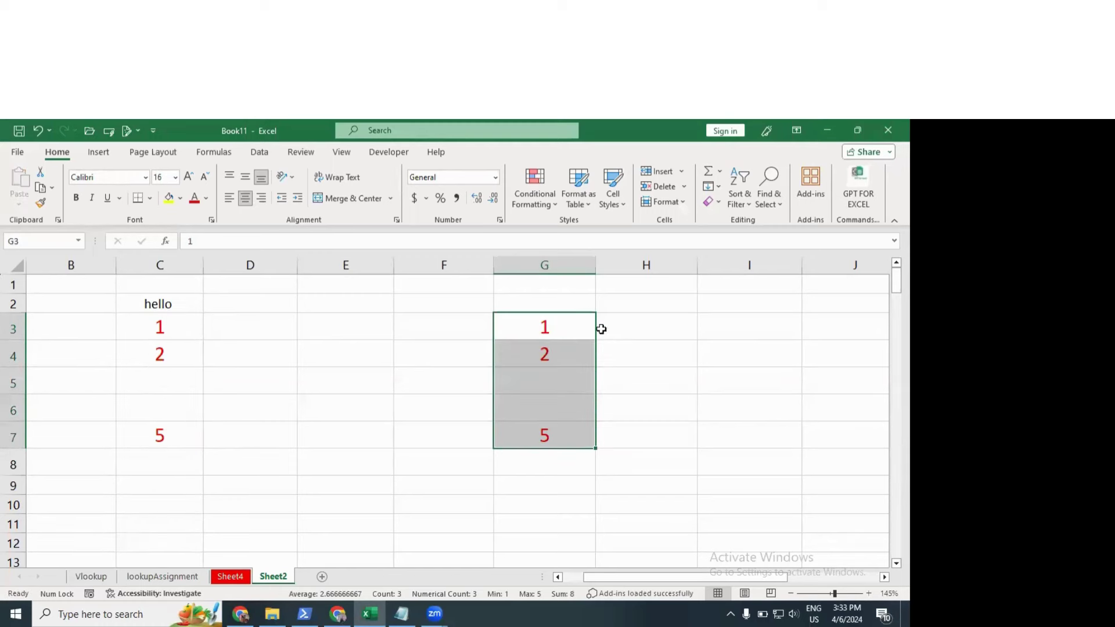
{"action": "left_click", "coordinate": [570, 374]}
Step: Undo the normal paste to restore the 9s, then reselect C3:C7
{"action": "left_click_drag", "start_coordinate": [152, 335], "coordinate": [167, 422]}
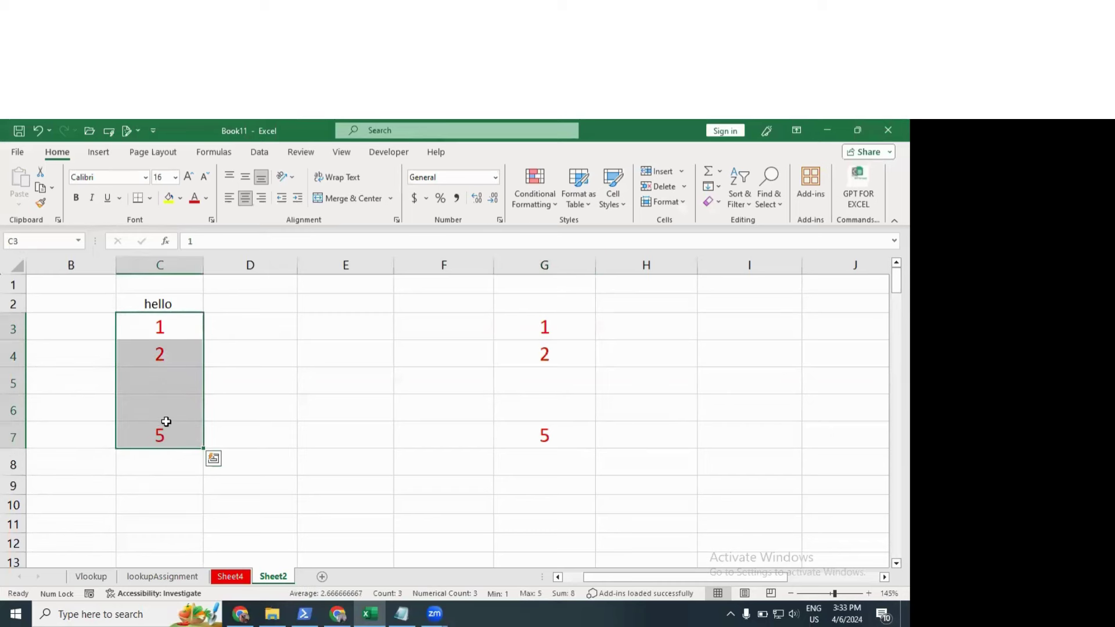
{"action": "left_click", "coordinate": [171, 379]}
{"action": "left_click", "coordinate": [168, 403]}
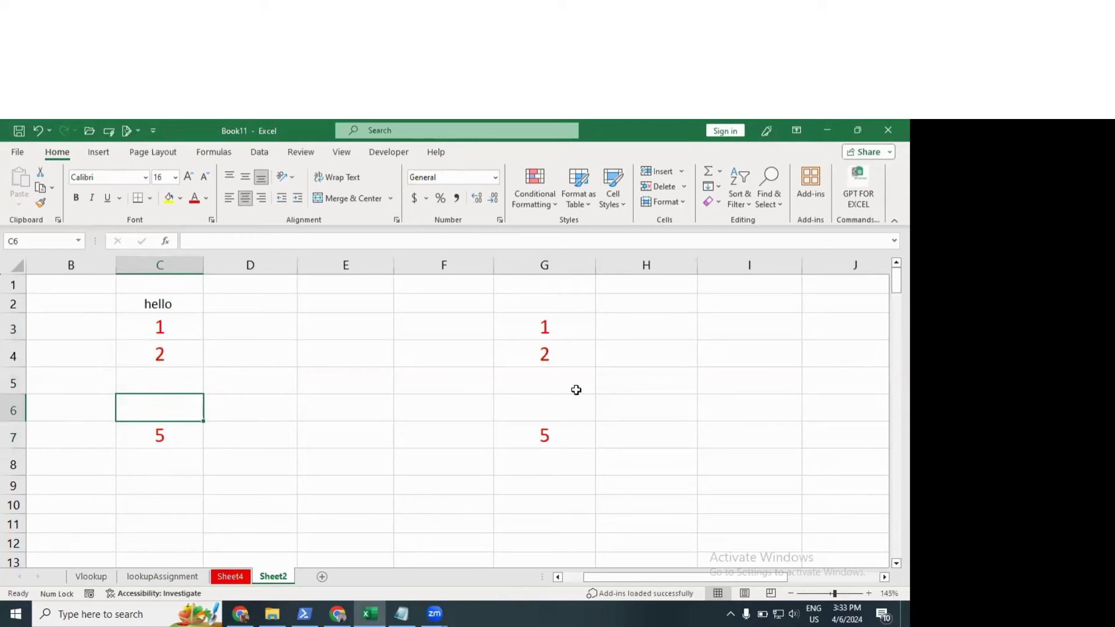
{"action": "key", "text": "ctrl+shift+a"}
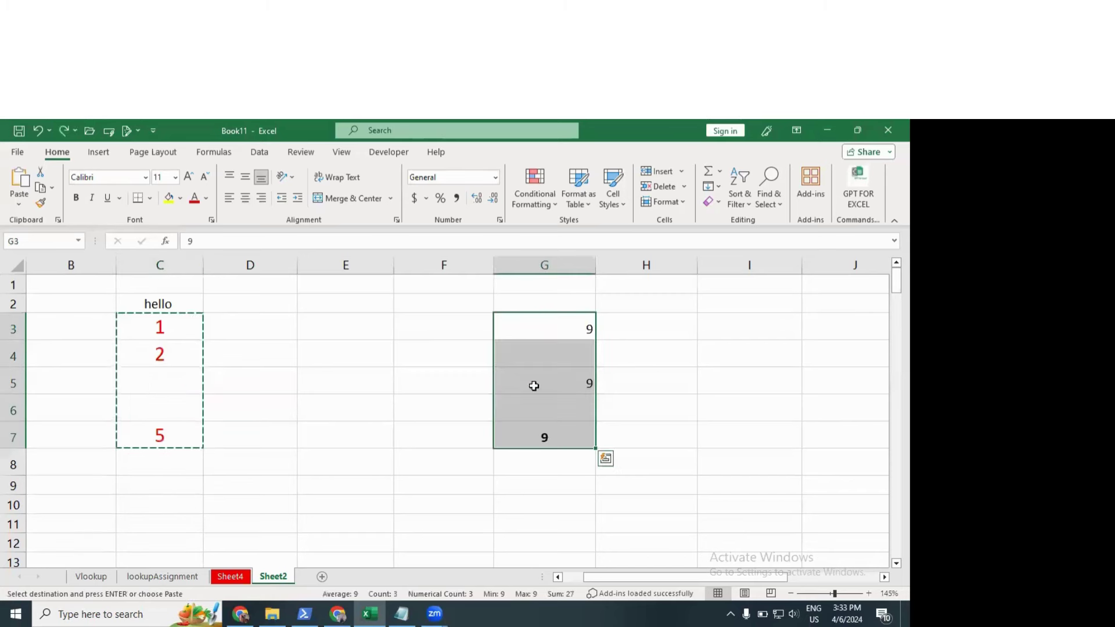
{"action": "left_click", "coordinate": [353, 392]}
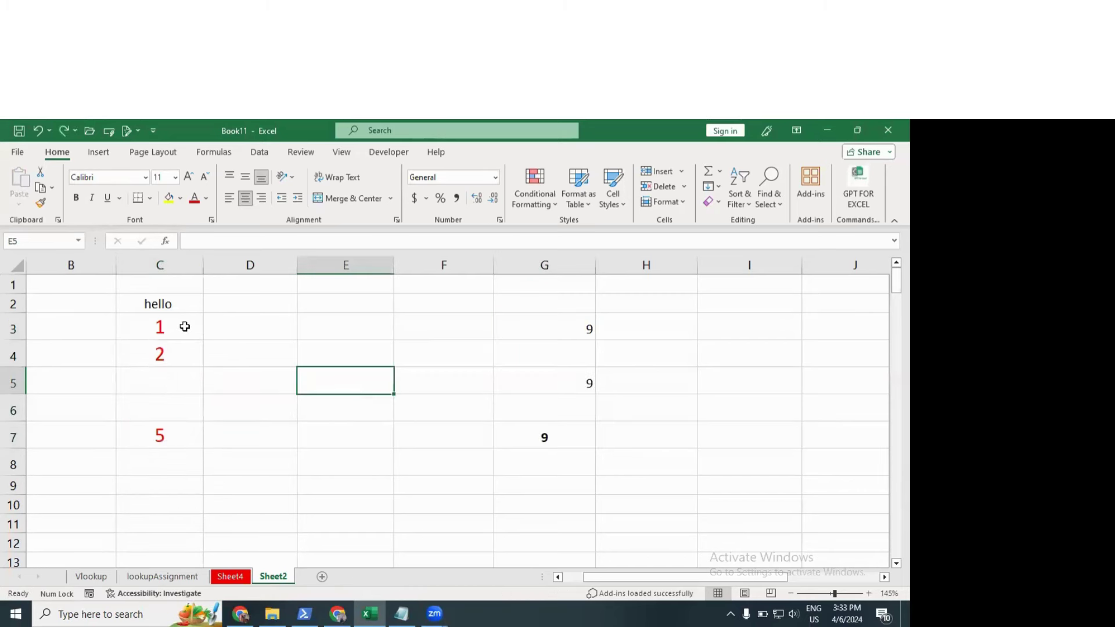
{"action": "left_click_drag", "start_coordinate": [184, 326], "coordinate": [174, 464]}
{"action": "left_click_drag", "start_coordinate": [180, 329], "coordinate": [179, 430]}
Step: Copy C3:C7 and Paste Special into G3 with Skip blanks enabled
{"action": "key", "text": "ctrl+c"}
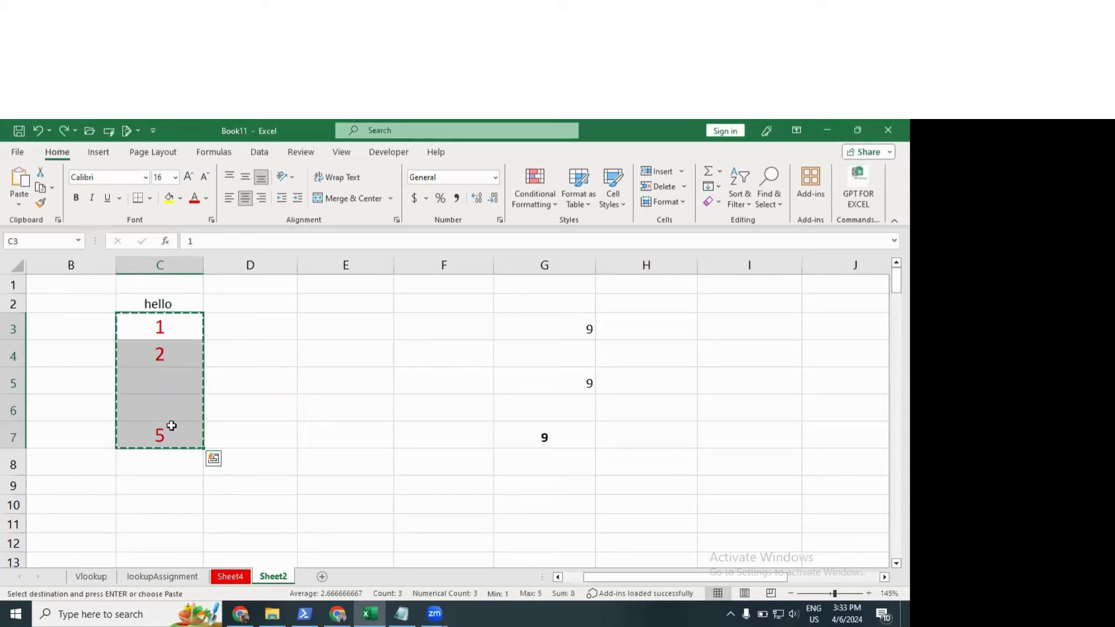
{"action": "key", "text": "ctrl+q"}
{"action": "left_click", "coordinate": [544, 329]}
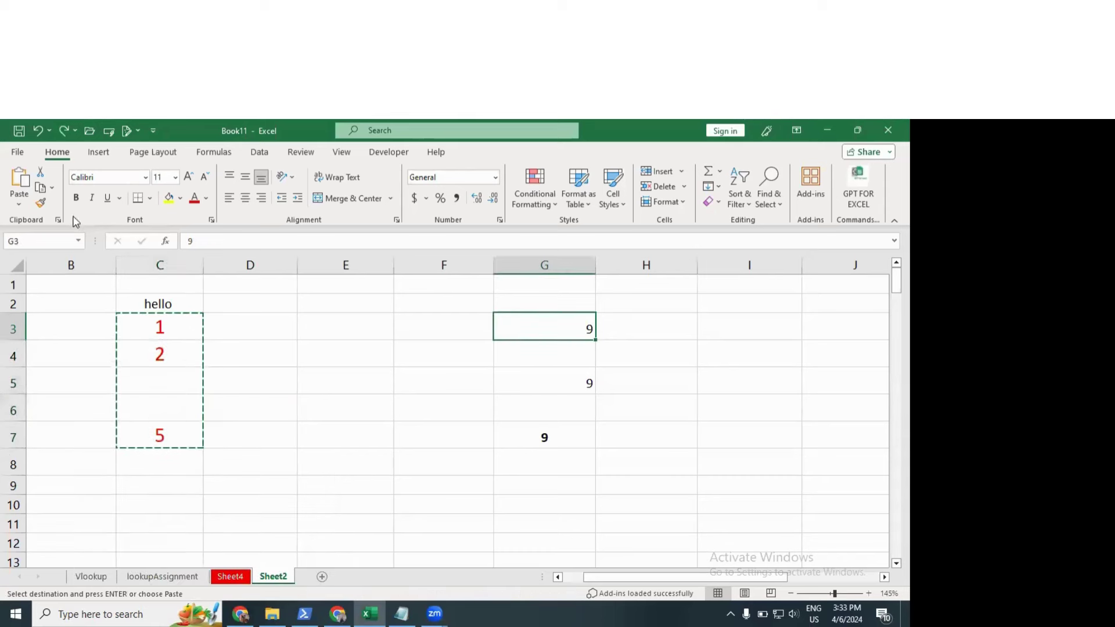
{"action": "left_click", "coordinate": [19, 204]}
{"action": "left_click", "coordinate": [34, 361]}
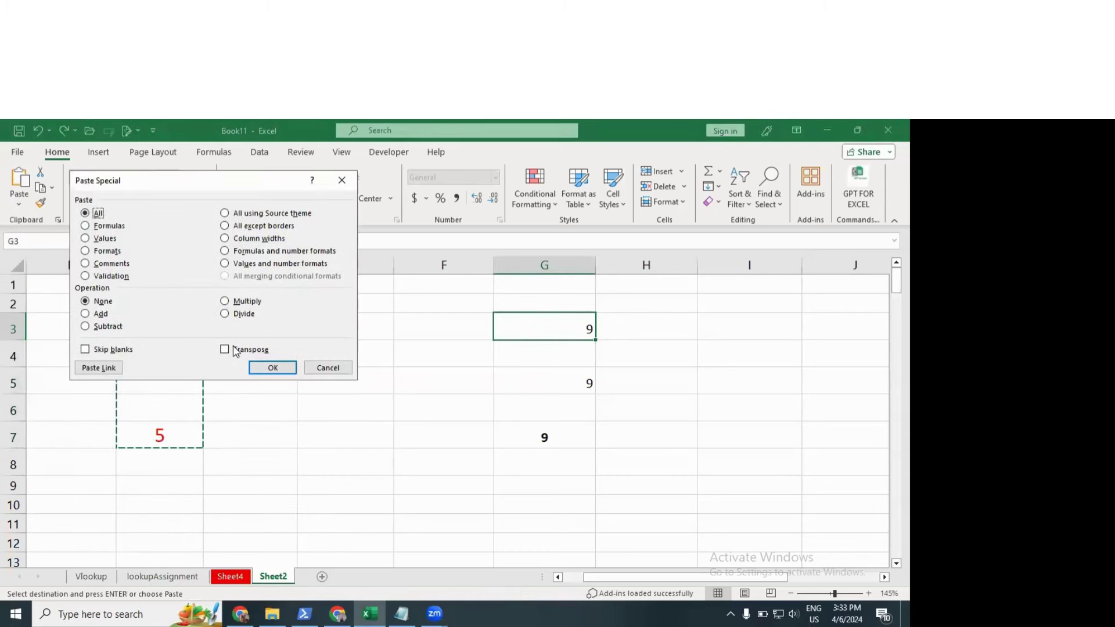
{"action": "left_click", "coordinate": [86, 349]}
{"action": "left_click", "coordinate": [792, 383]}
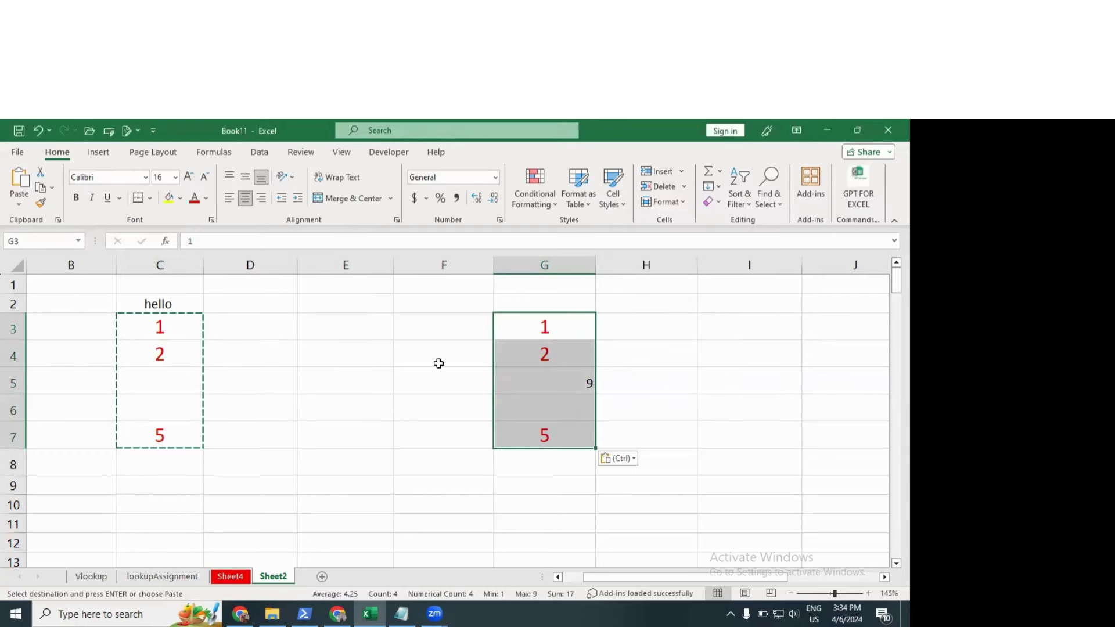
{"action": "key", "text": "Escape"}
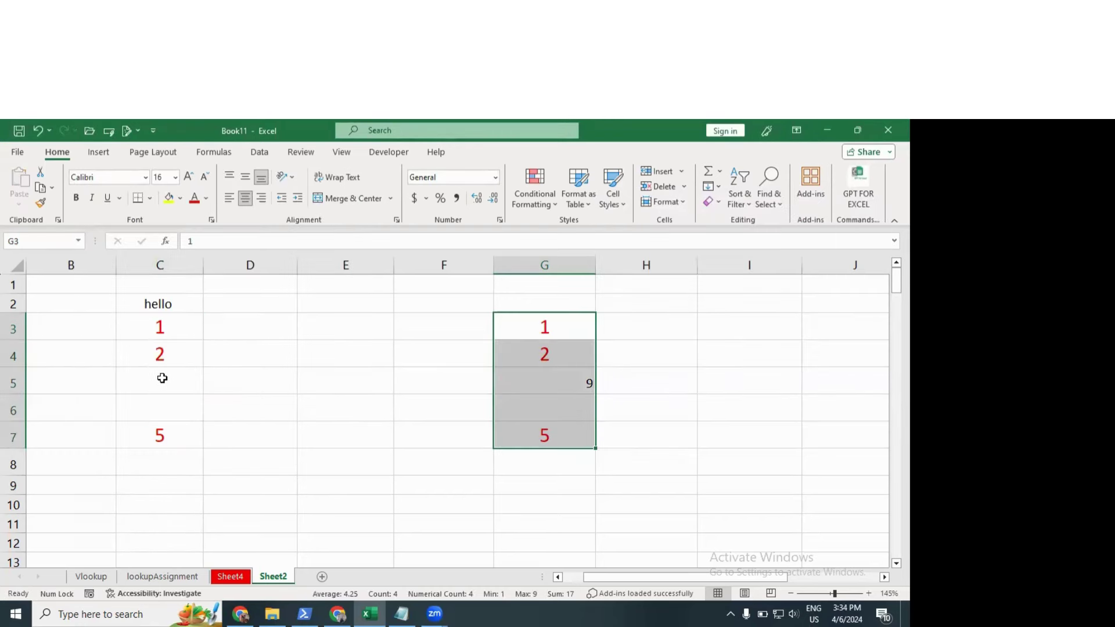
Step: Compare columns C and G to confirm G5 kept its 9 beside the blank C5
{"action": "left_click", "coordinate": [162, 378]}
{"action": "left_click", "coordinate": [568, 381]}
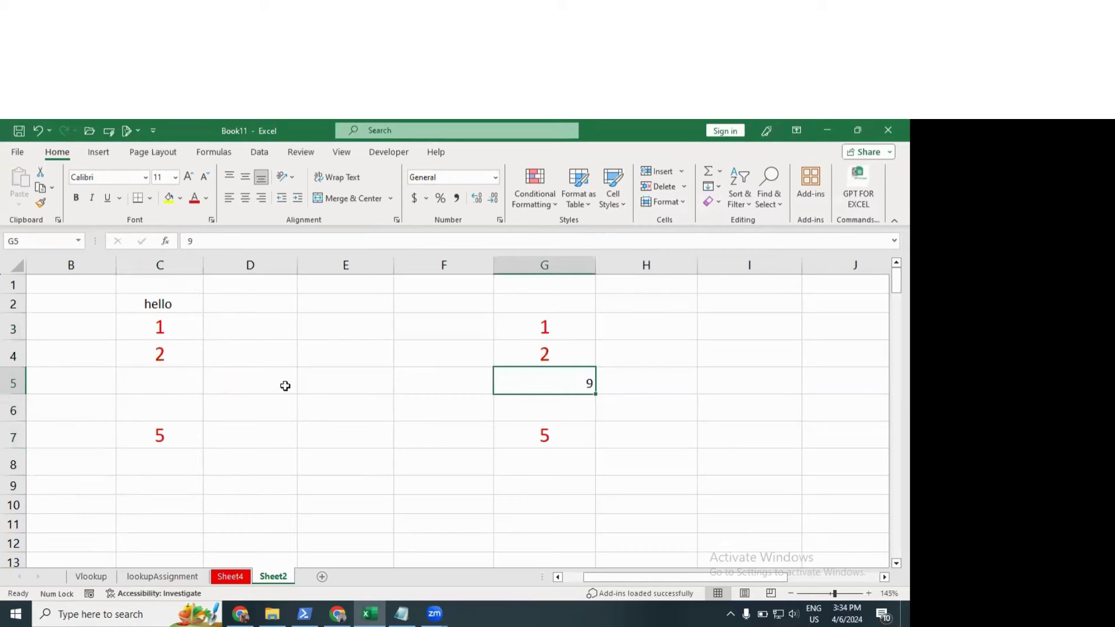
{"action": "left_click_drag", "start_coordinate": [170, 325], "coordinate": [174, 420]}
{"action": "left_click", "coordinate": [176, 386]}
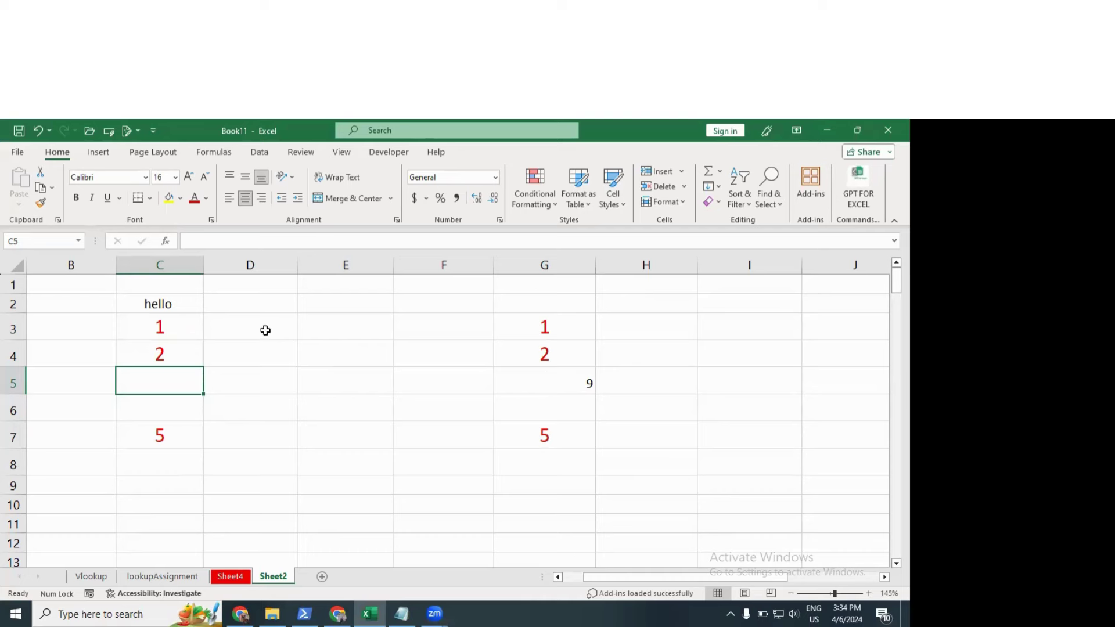
Step: Undo the earlier paste, then copy C3:C7 and paste it into G3:G7
{"action": "key", "text": "ctrl+z"}
{"action": "key", "text": "Escape"}
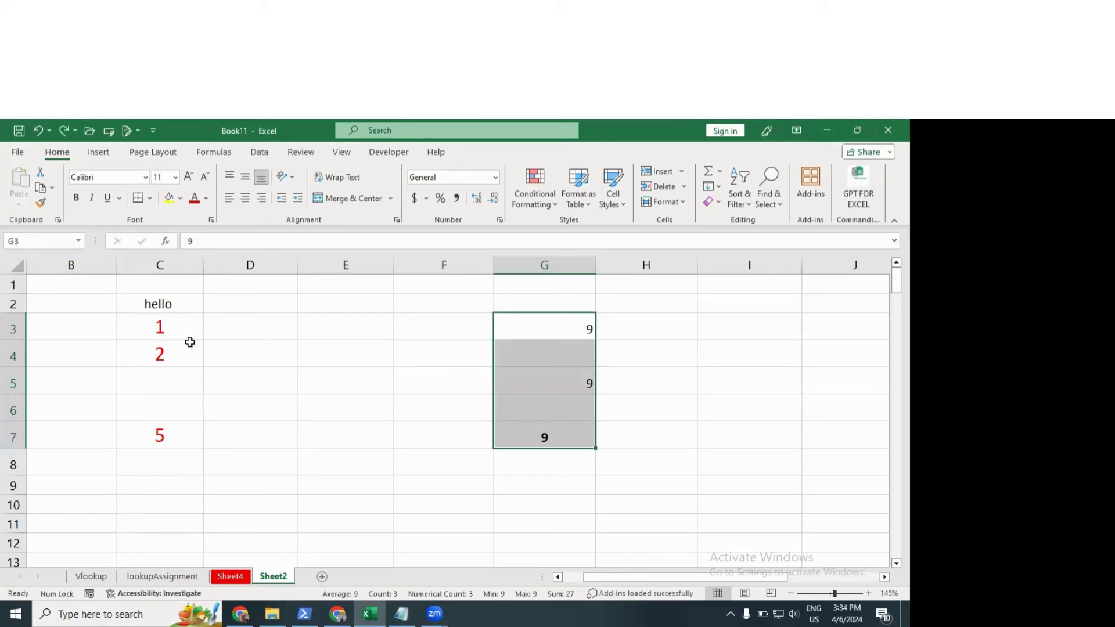
{"action": "left_click", "coordinate": [177, 325]}
{"action": "left_click", "coordinate": [175, 433], "text": "shift"}
{"action": "key", "text": "ctrl+c"}
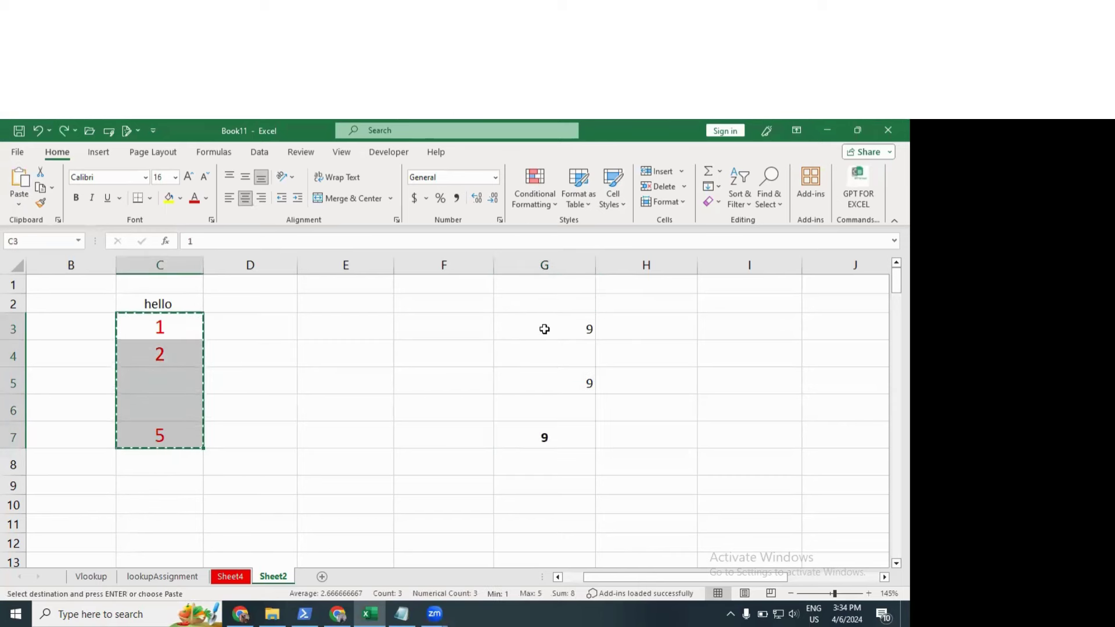
{"action": "left_click", "coordinate": [544, 329]}
{"action": "key", "text": "ctrl+v"}
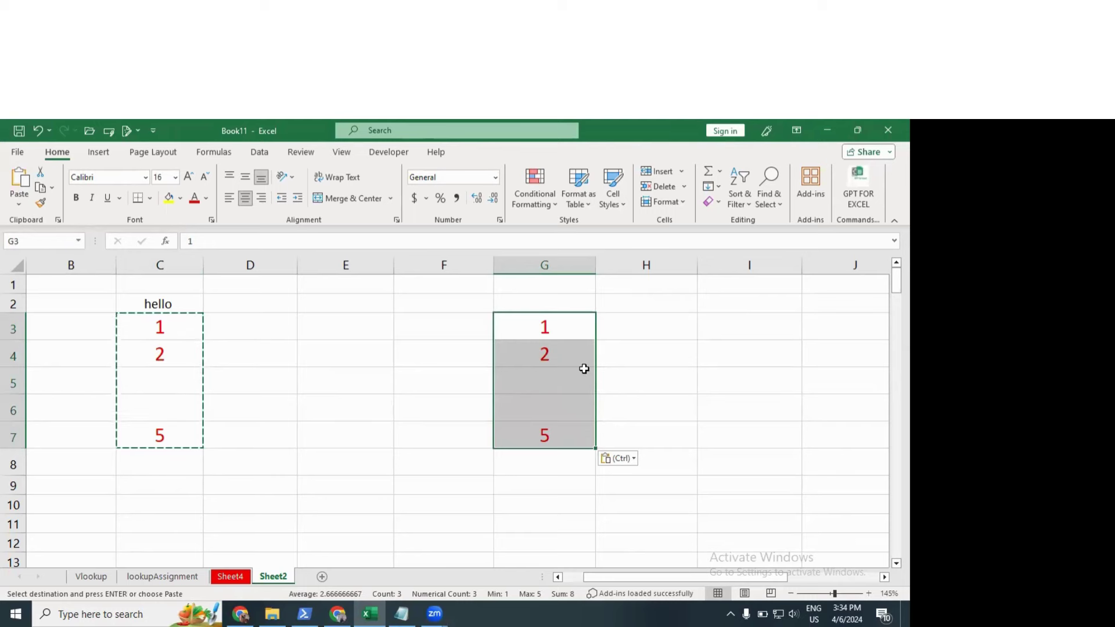
Step: Undo that paste to restore the 9s in column G, then go to Sheet4
{"action": "key", "text": "ctrl+z"}
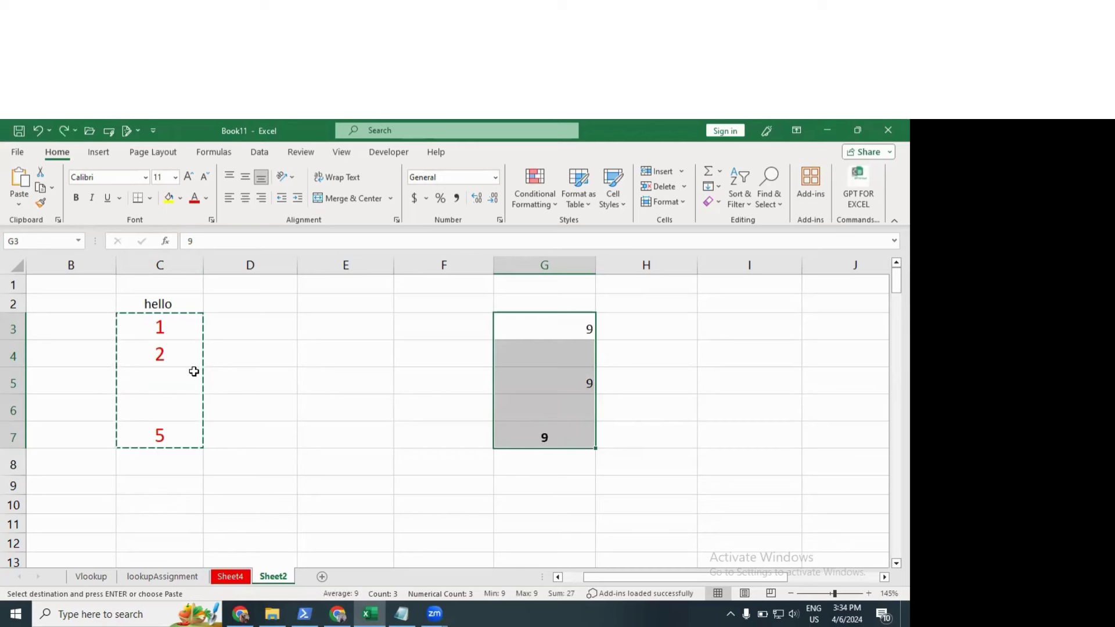
{"action": "key", "text": "Escape"}
{"action": "left_click", "coordinate": [175, 386]}
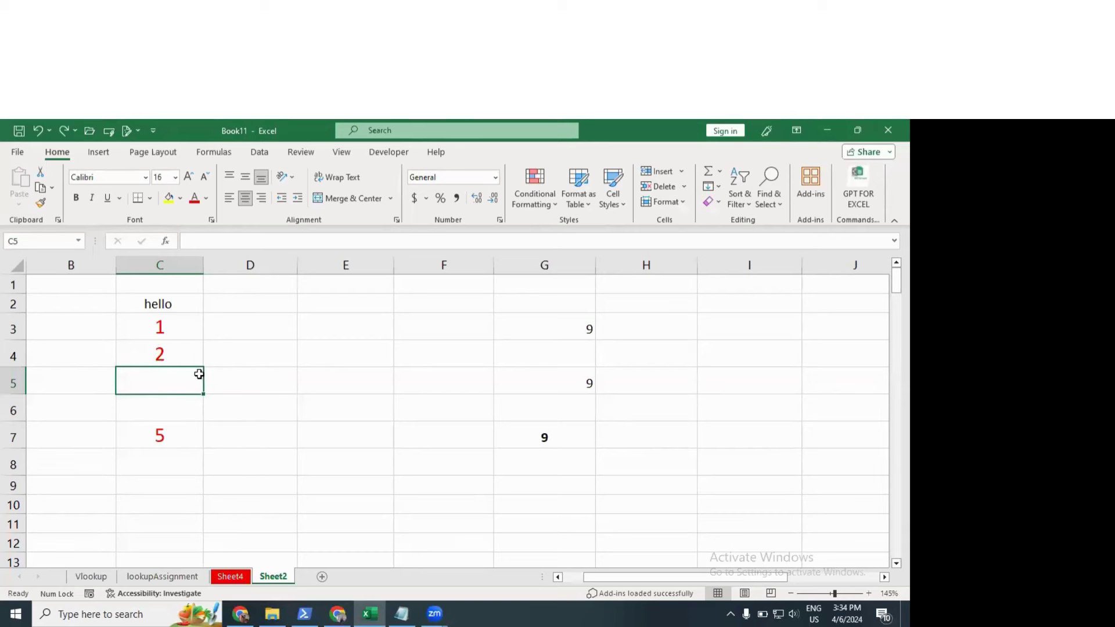
{"action": "left_click_drag", "start_coordinate": [184, 329], "coordinate": [186, 355]}
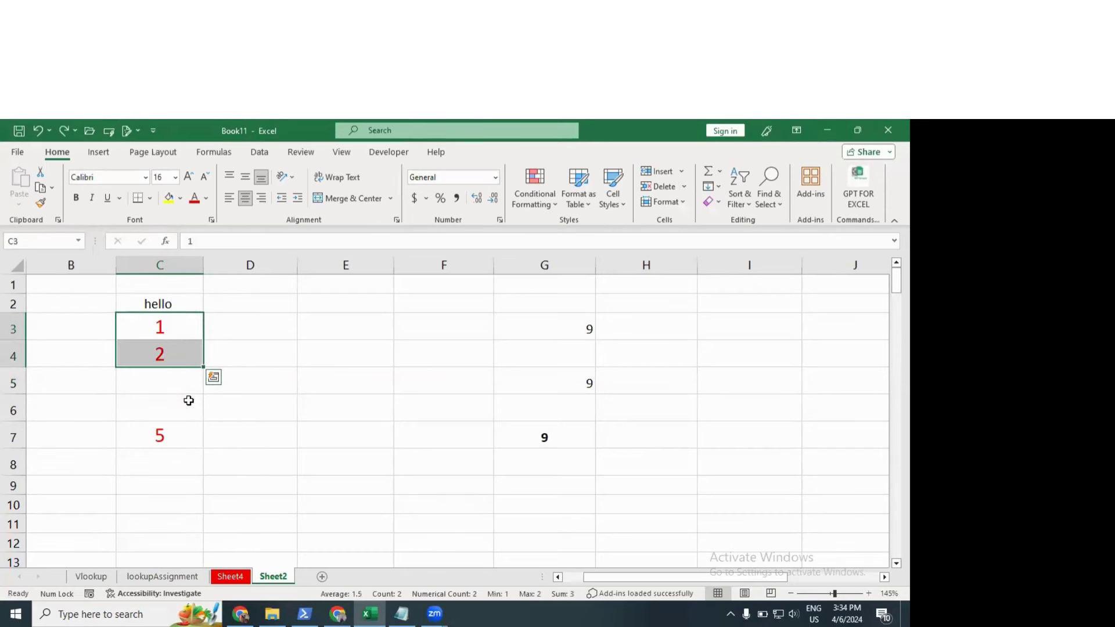
{"action": "left_click", "coordinate": [177, 387]}
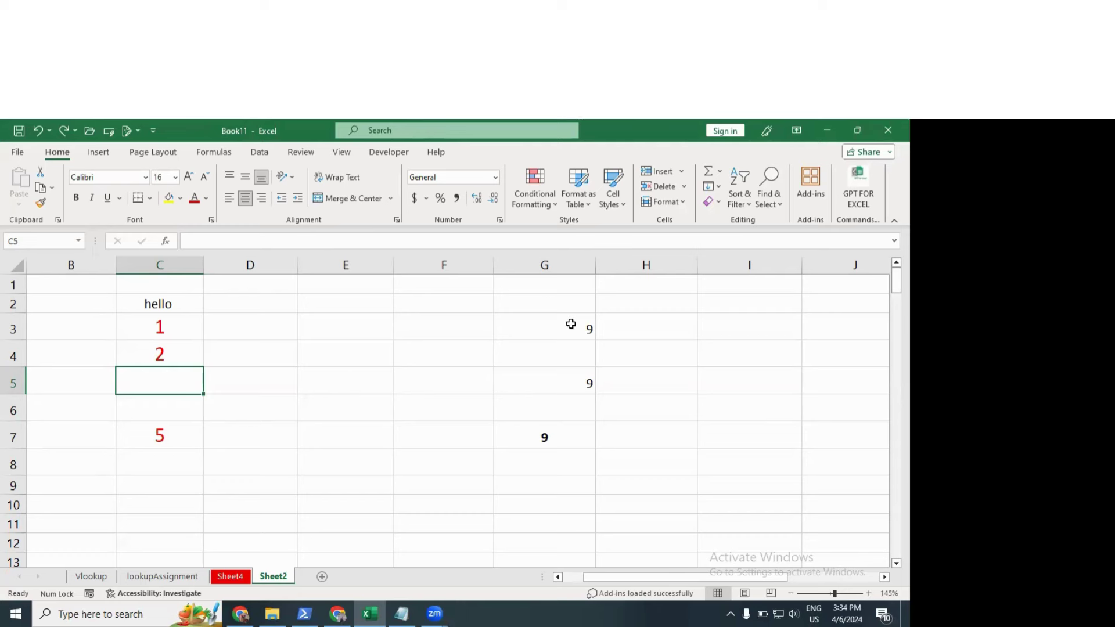
{"action": "left_click_drag", "start_coordinate": [571, 323], "coordinate": [560, 438]}
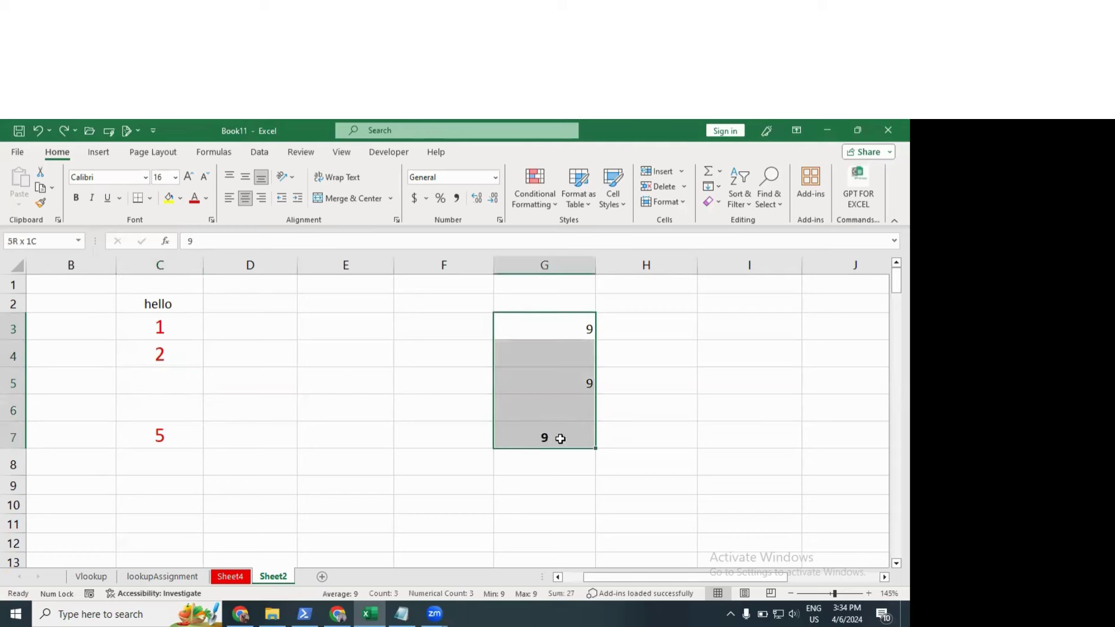
{"action": "left_click", "coordinate": [384, 340]}
{"action": "left_click_drag", "start_coordinate": [163, 332], "coordinate": [164, 415]}
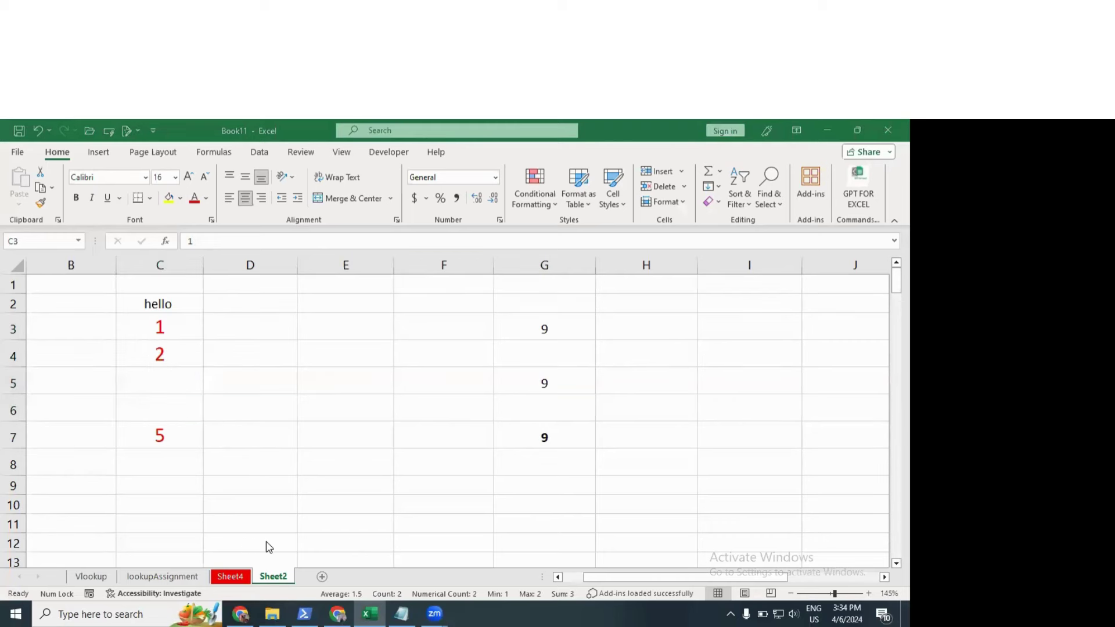
{"action": "left_click", "coordinate": [234, 577]}
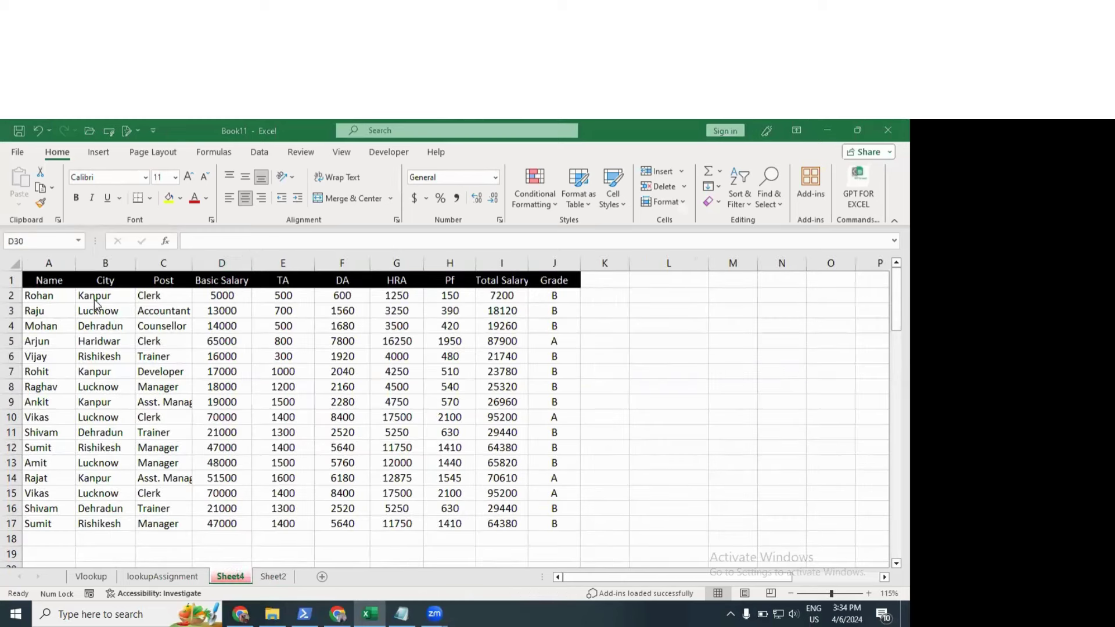
Step: Copy the whole salary table A1:J17
{"action": "scroll", "coordinate": [96, 304], "scroll_direction": "up", "scroll_amount": 1, "text": "ctrl"}
{"action": "scroll", "coordinate": [97, 326], "scroll_direction": "up", "scroll_amount": 1}
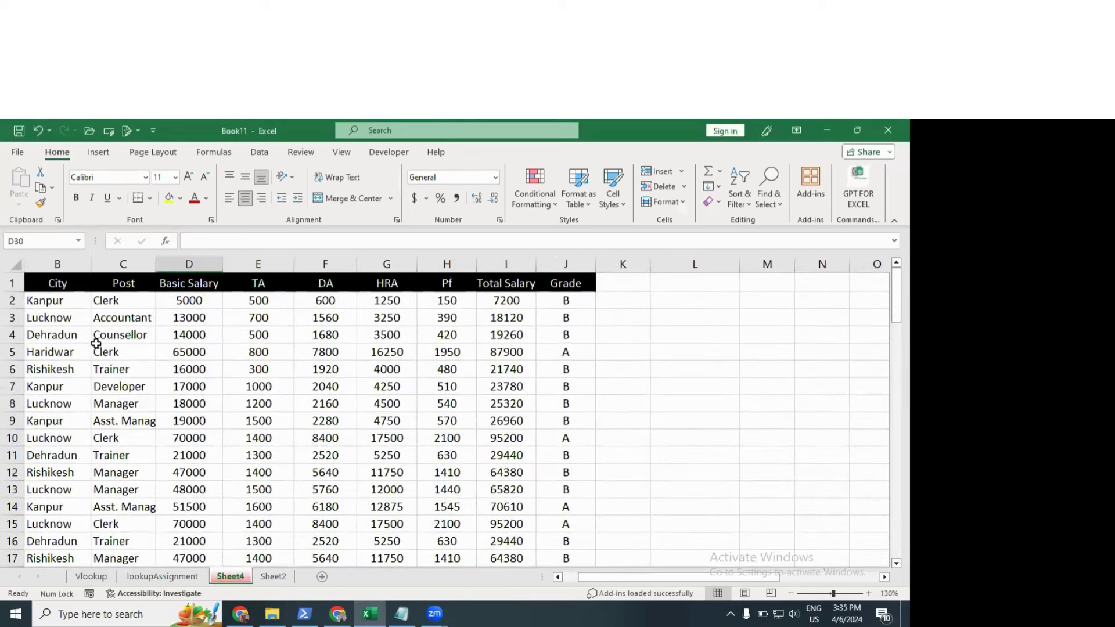
{"action": "left_click", "coordinate": [97, 349]}
{"action": "key", "text": "Left"}
{"action": "key", "text": "Left"}
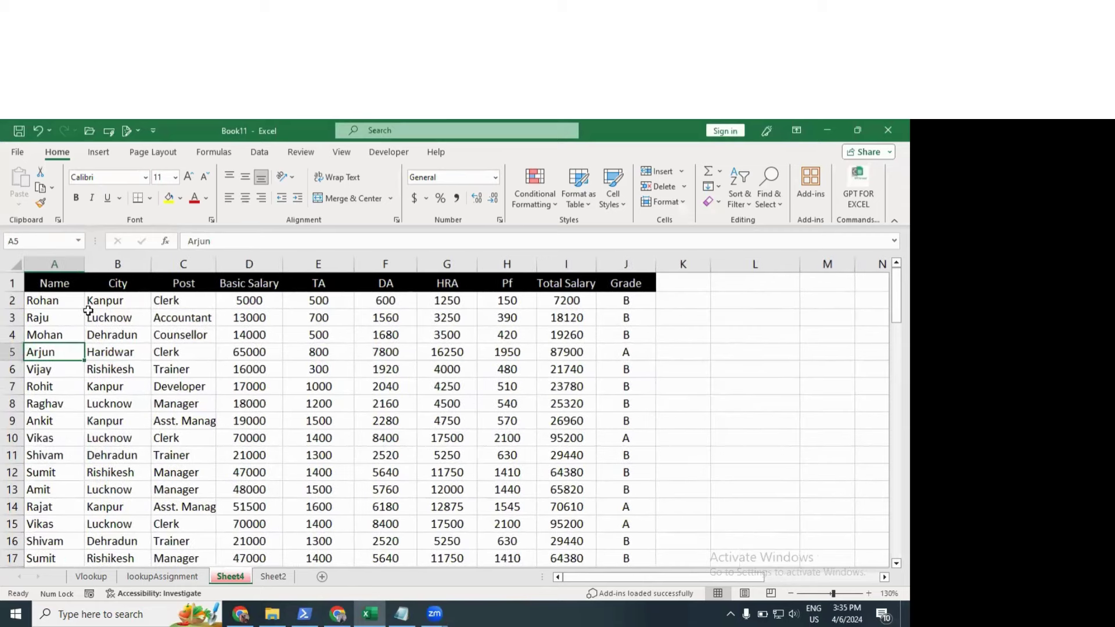
{"action": "left_click_drag", "start_coordinate": [61, 282], "coordinate": [581, 558]}
{"action": "left_click_drag", "start_coordinate": [516, 536], "coordinate": [615, 525]}
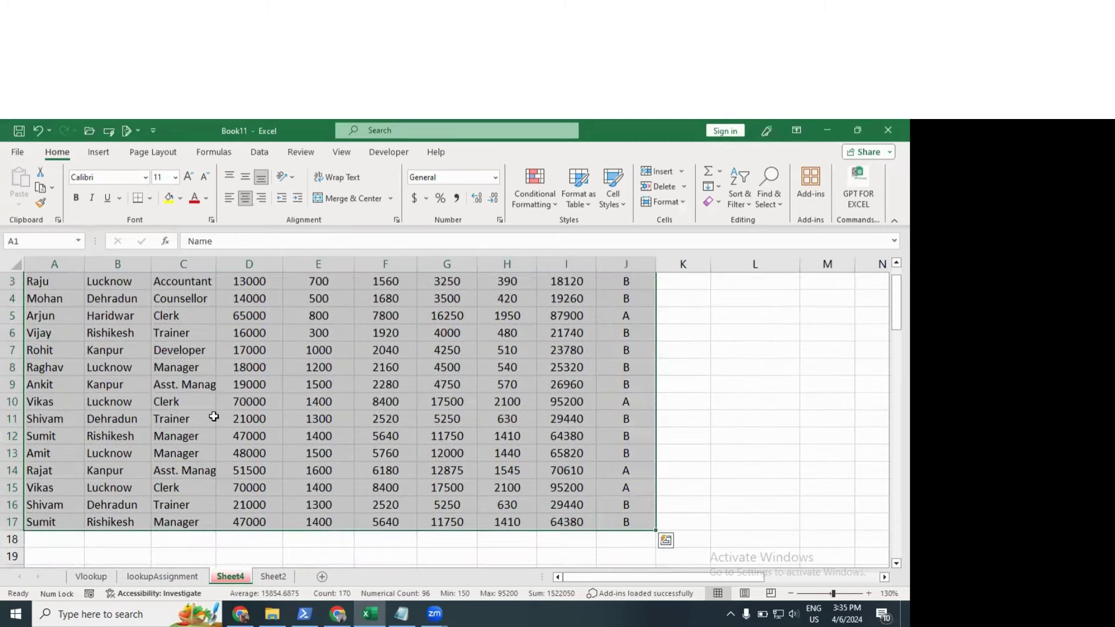
{"action": "key", "text": "ctrl+c"}
Step: Paste the table at C29 with Paste Special Transpose
{"action": "scroll", "coordinate": [205, 401], "scroll_direction": "down", "scroll_amount": 8}
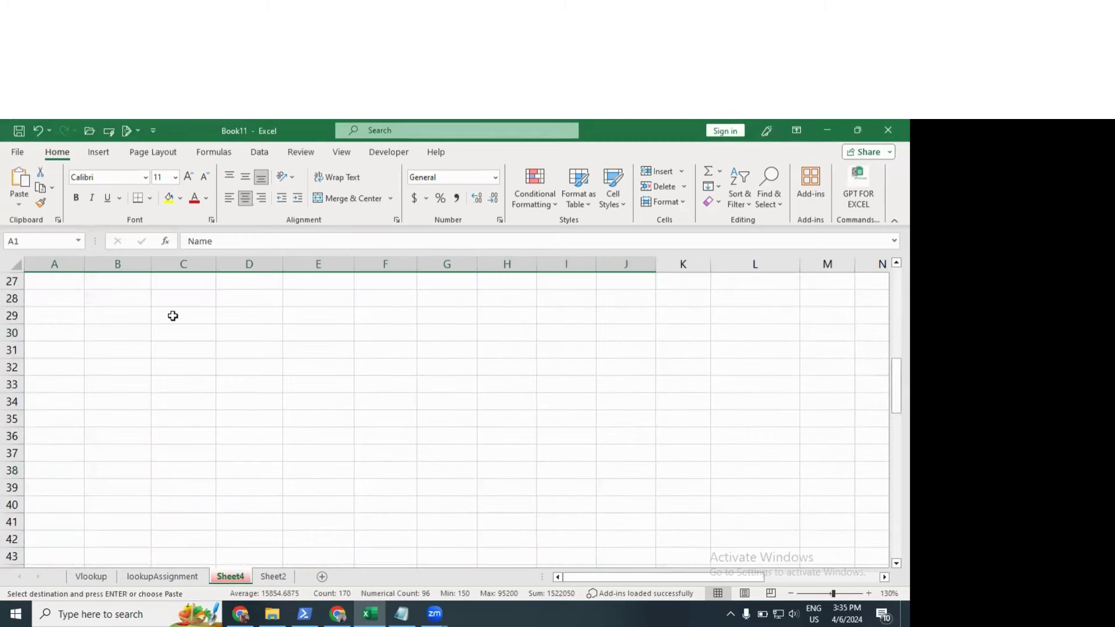
{"action": "left_click", "coordinate": [170, 312]}
{"action": "left_click", "coordinate": [11, 201]}
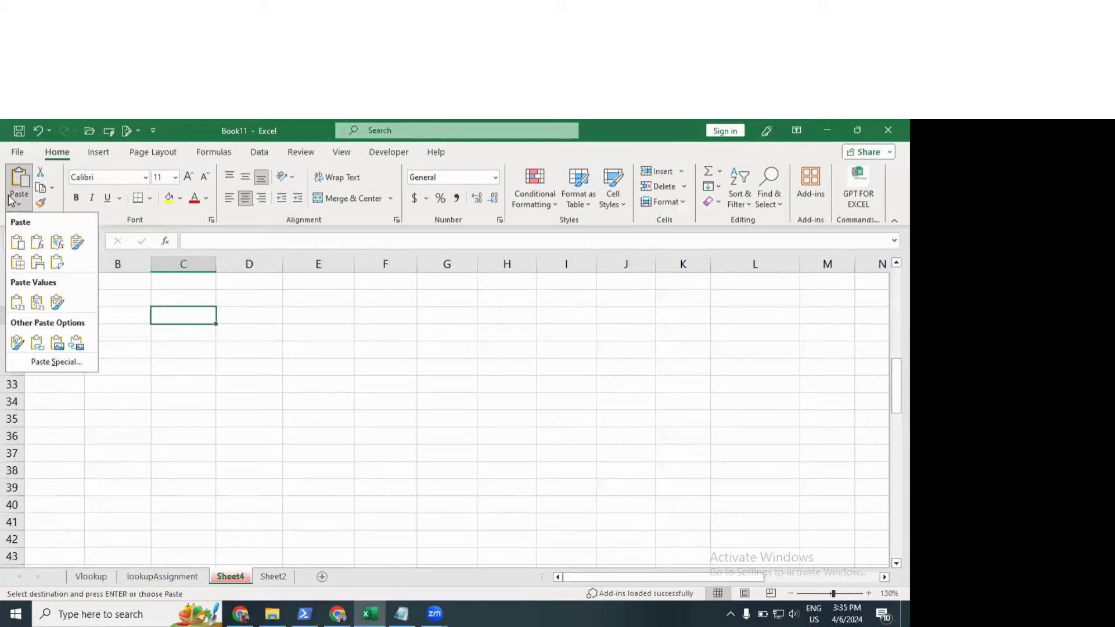
{"action": "left_click", "coordinate": [36, 361]}
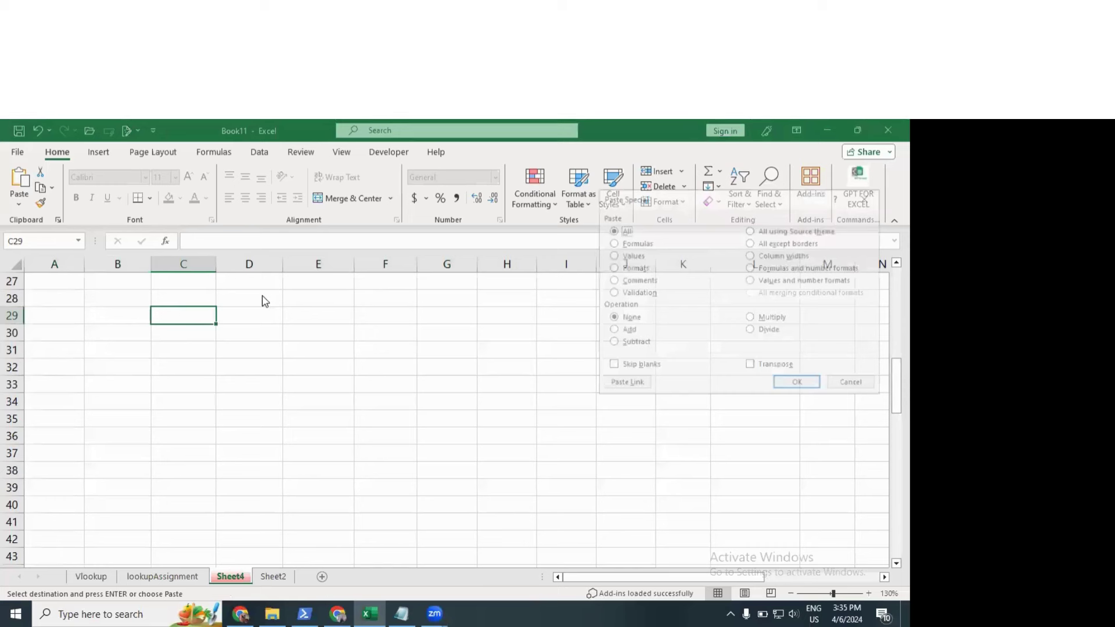
{"action": "left_click", "coordinate": [704, 325]}
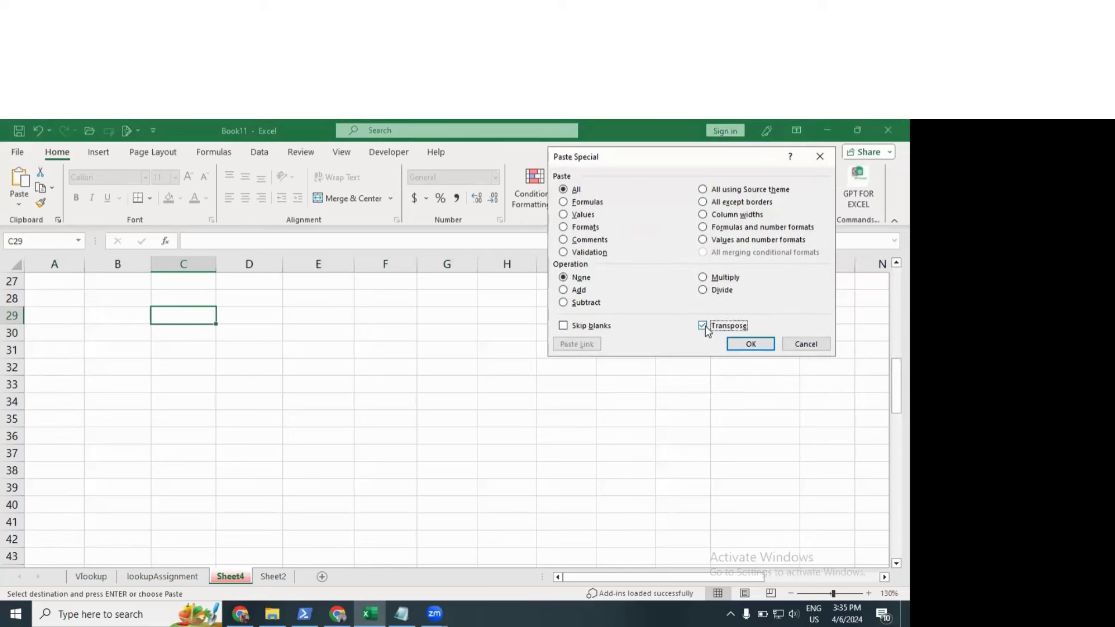
{"action": "left_click_drag", "start_coordinate": [698, 163], "coordinate": [584, 168]}
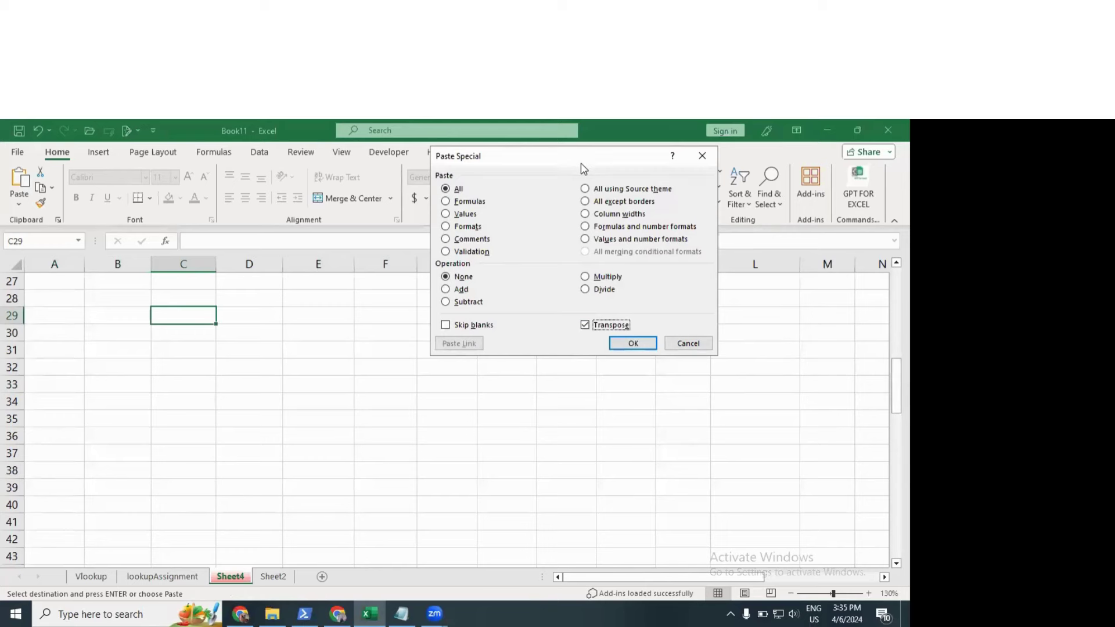
{"action": "left_click", "coordinate": [632, 343]}
{"action": "left_click", "coordinate": [290, 405]}
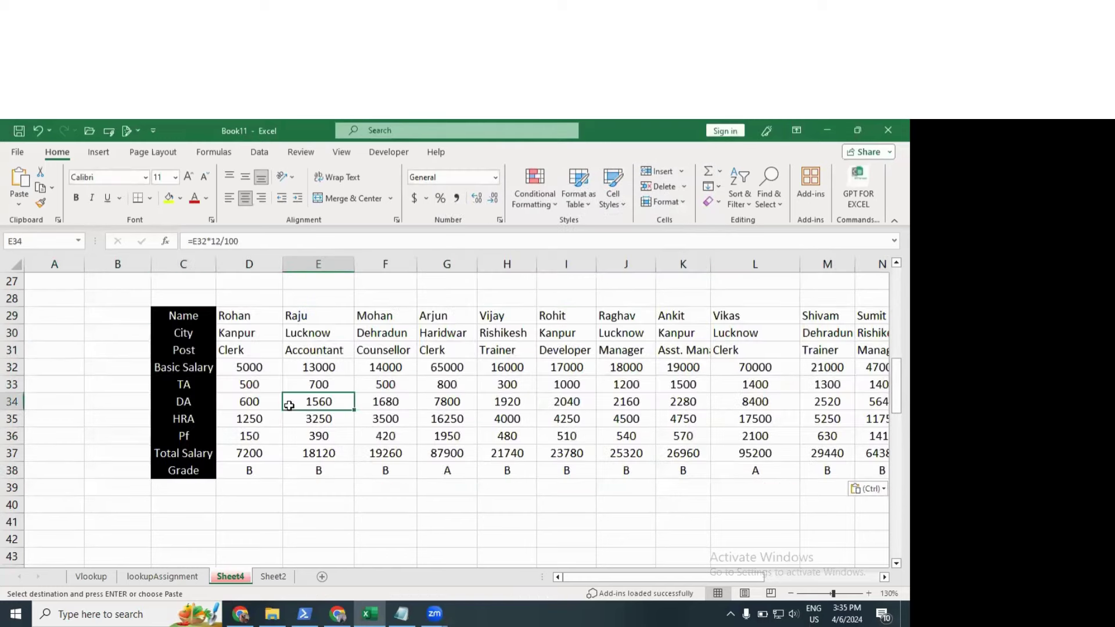
{"action": "scroll", "coordinate": [290, 405], "scroll_direction": "up", "scroll_amount": 9}
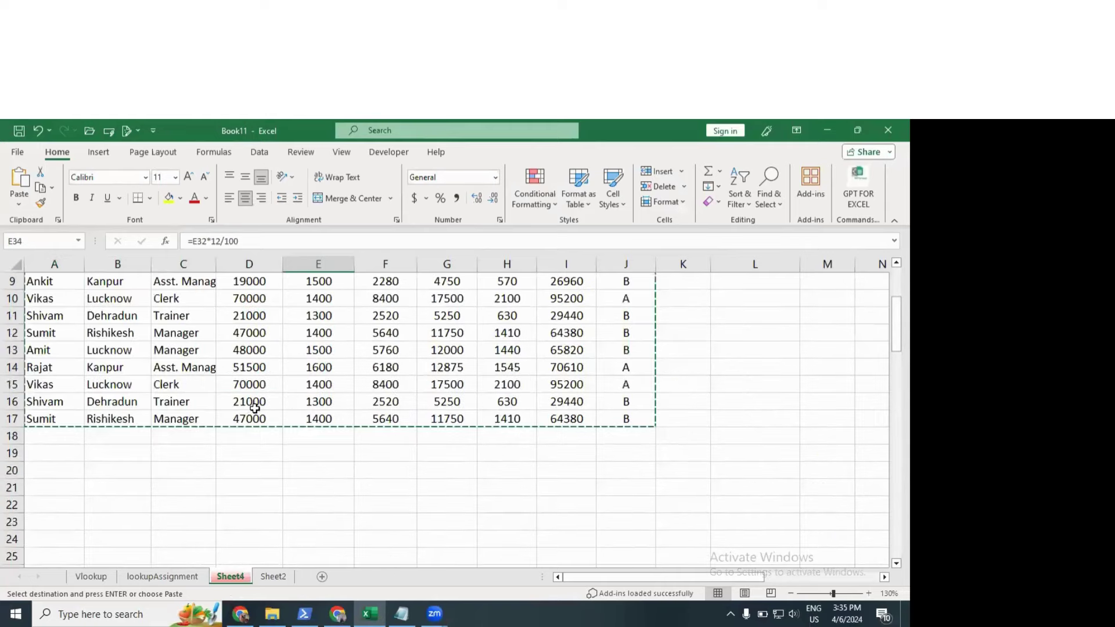
{"action": "scroll", "coordinate": [248, 405], "scroll_direction": "down", "scroll_amount": 8}
{"action": "scroll", "coordinate": [238, 401], "scroll_direction": "up", "scroll_amount": 8}
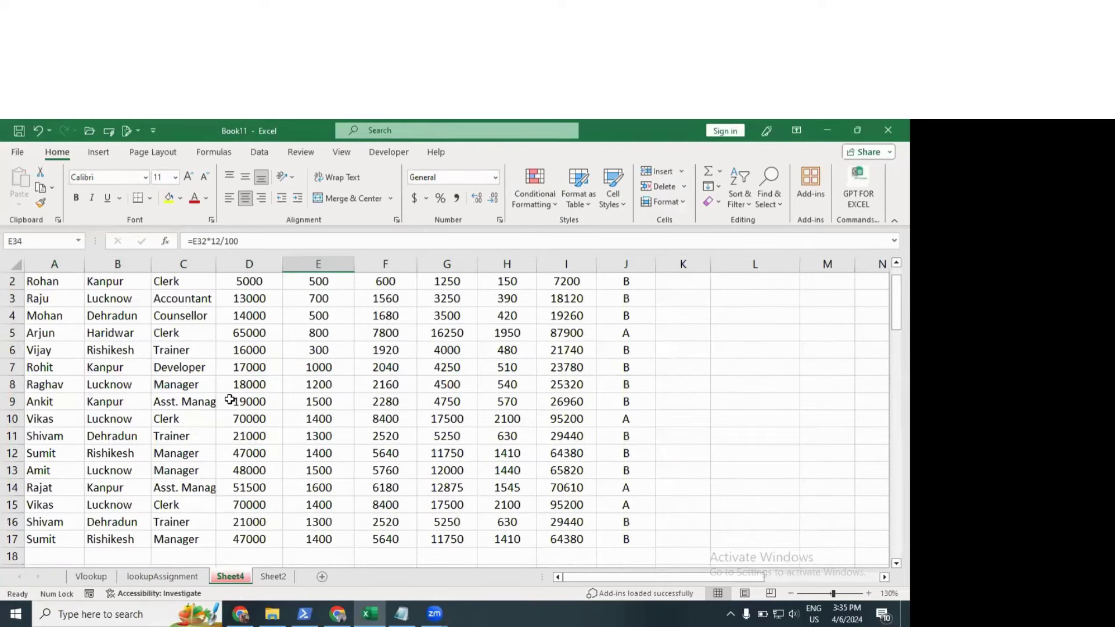
{"action": "key", "text": "Escape"}
{"action": "left_click", "coordinate": [248, 403]}
{"action": "left_click_drag", "start_coordinate": [47, 283], "coordinate": [617, 283]}
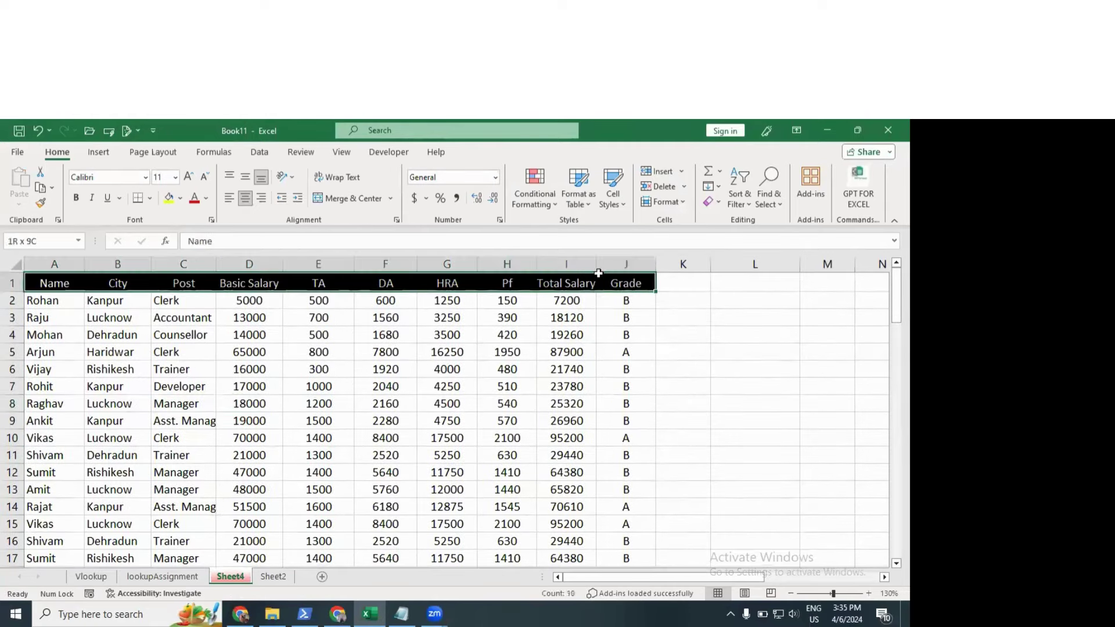
{"action": "left_click", "coordinate": [108, 349]}
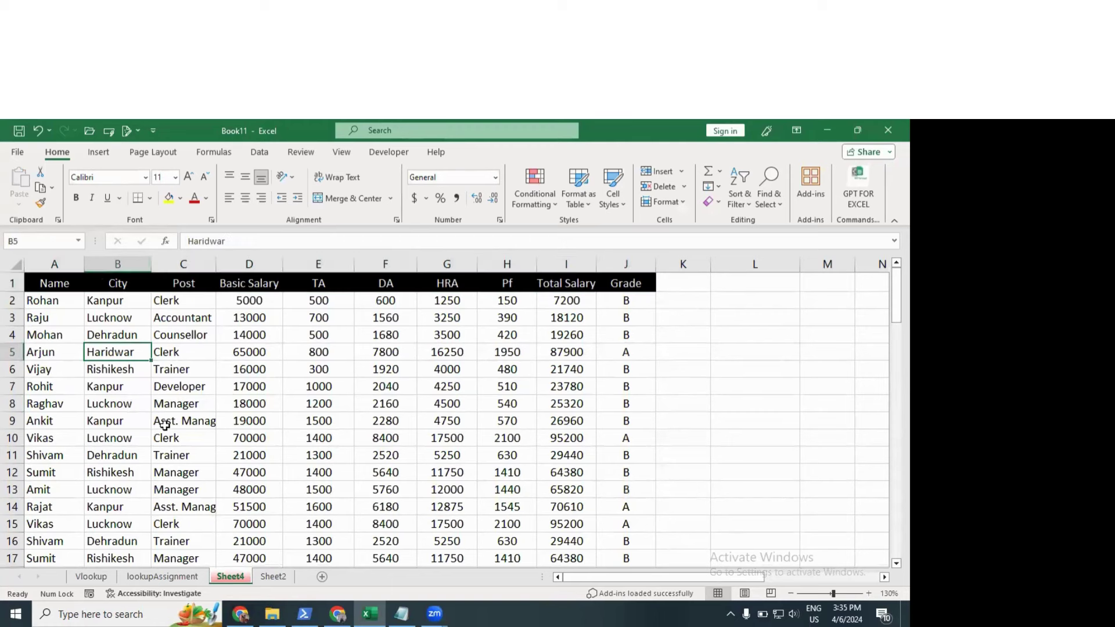
{"action": "left_click", "coordinate": [115, 287]}
{"action": "left_click", "coordinate": [182, 283]}
{"action": "left_click", "coordinate": [234, 282]}
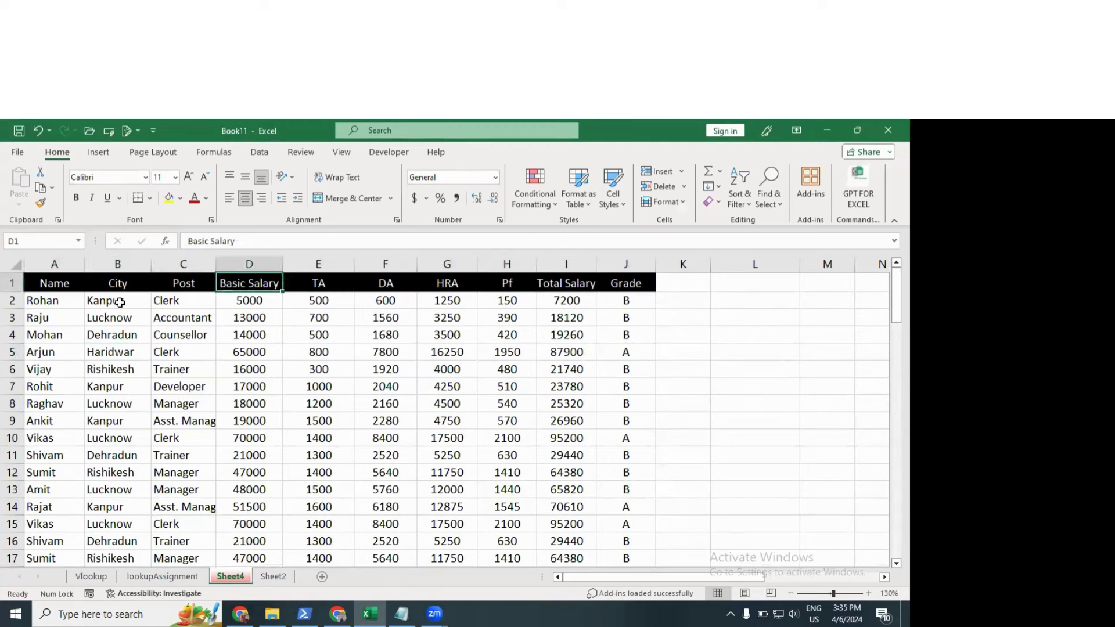
{"action": "left_click_drag", "start_coordinate": [46, 283], "coordinate": [627, 284]}
{"action": "left_click_drag", "start_coordinate": [65, 321], "coordinate": [478, 450]}
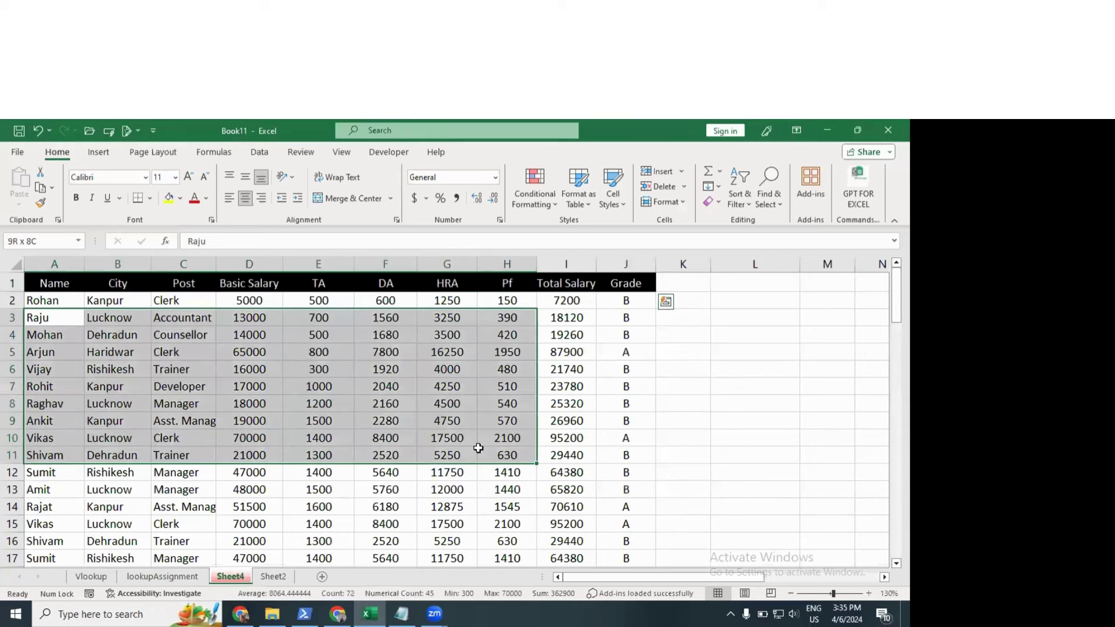
{"action": "left_click", "coordinate": [247, 368]}
{"action": "left_click", "coordinate": [65, 285]}
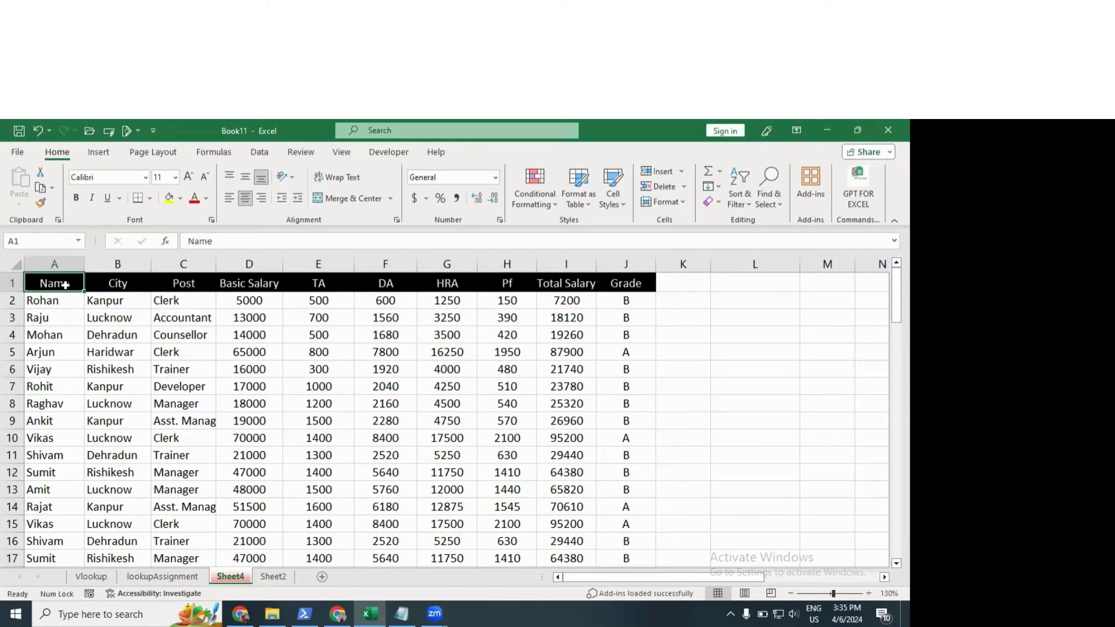
{"action": "scroll", "coordinate": [139, 362], "scroll_direction": "down", "scroll_amount": 9}
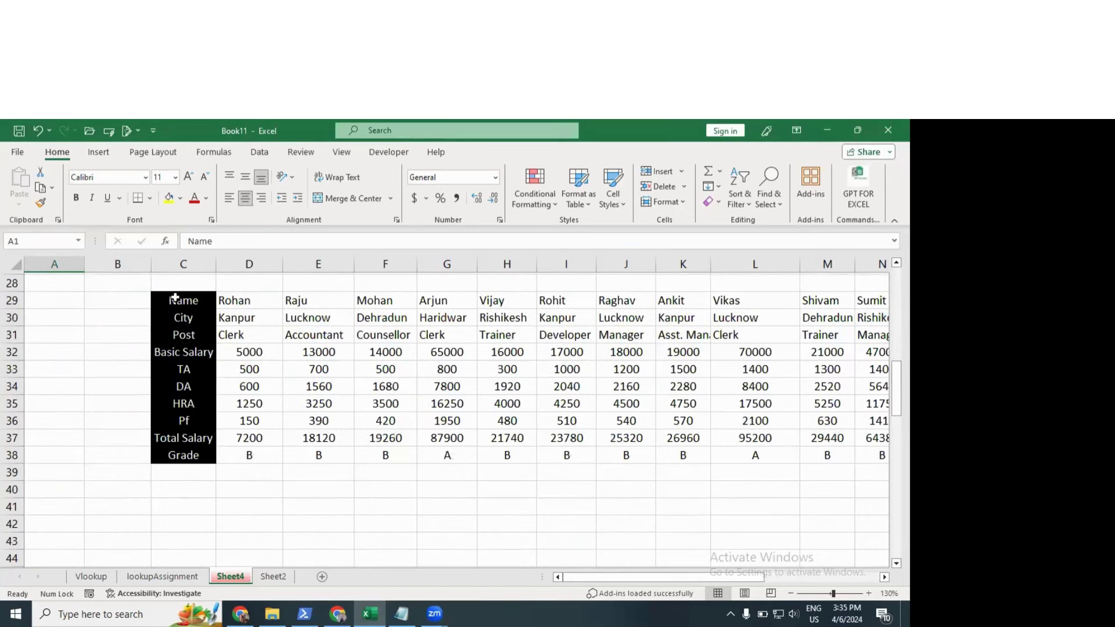
{"action": "left_click_drag", "start_coordinate": [175, 298], "coordinate": [186, 420]}
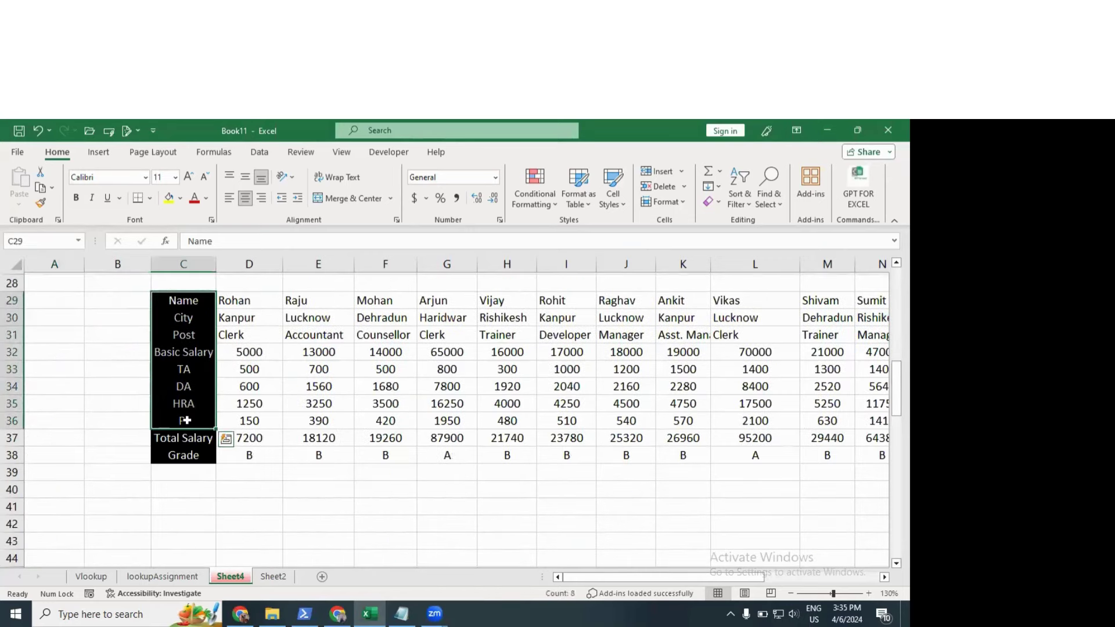
{"action": "left_click", "coordinate": [181, 402]}
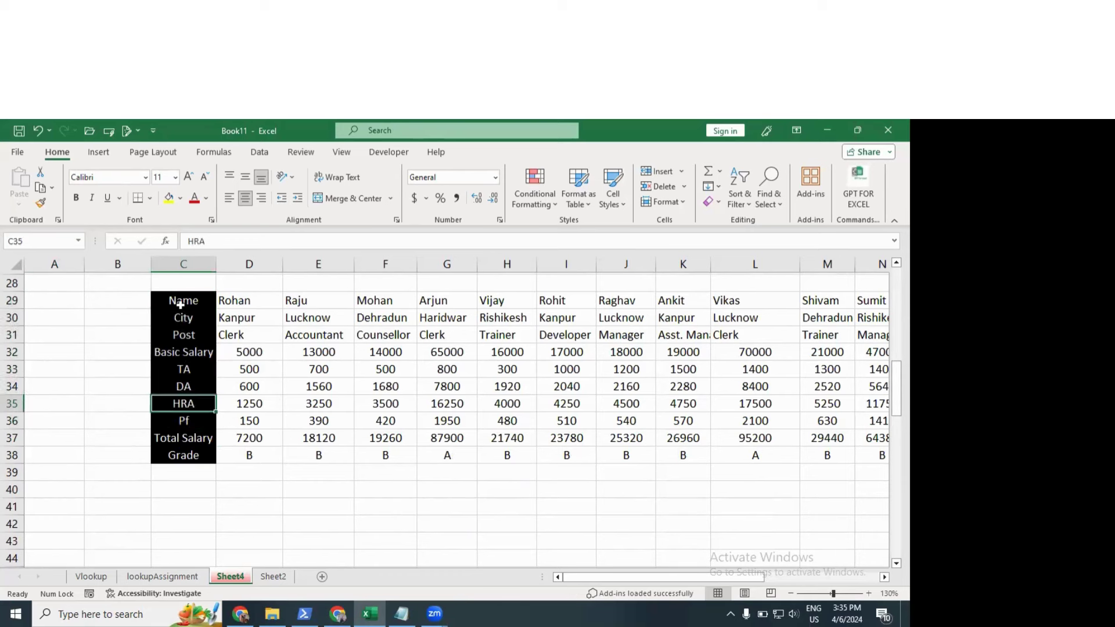
{"action": "left_click_drag", "start_coordinate": [181, 304], "coordinate": [183, 423]}
{"action": "left_click", "coordinate": [250, 404]}
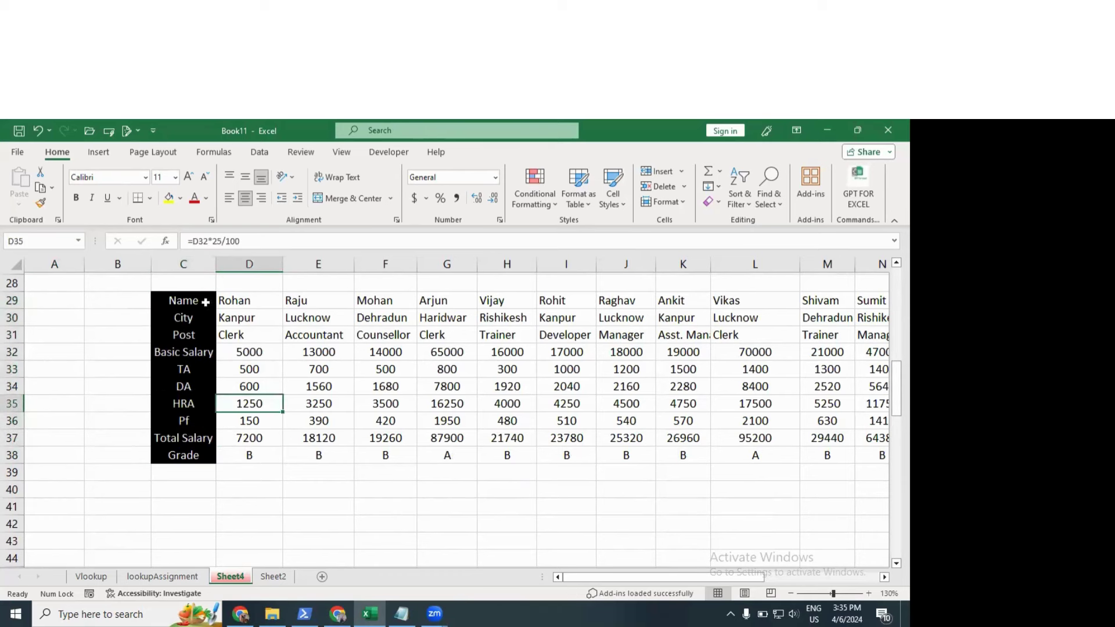
{"action": "left_click", "coordinate": [171, 299]}
{"action": "left_click_drag", "start_coordinate": [232, 300], "coordinate": [779, 304]}
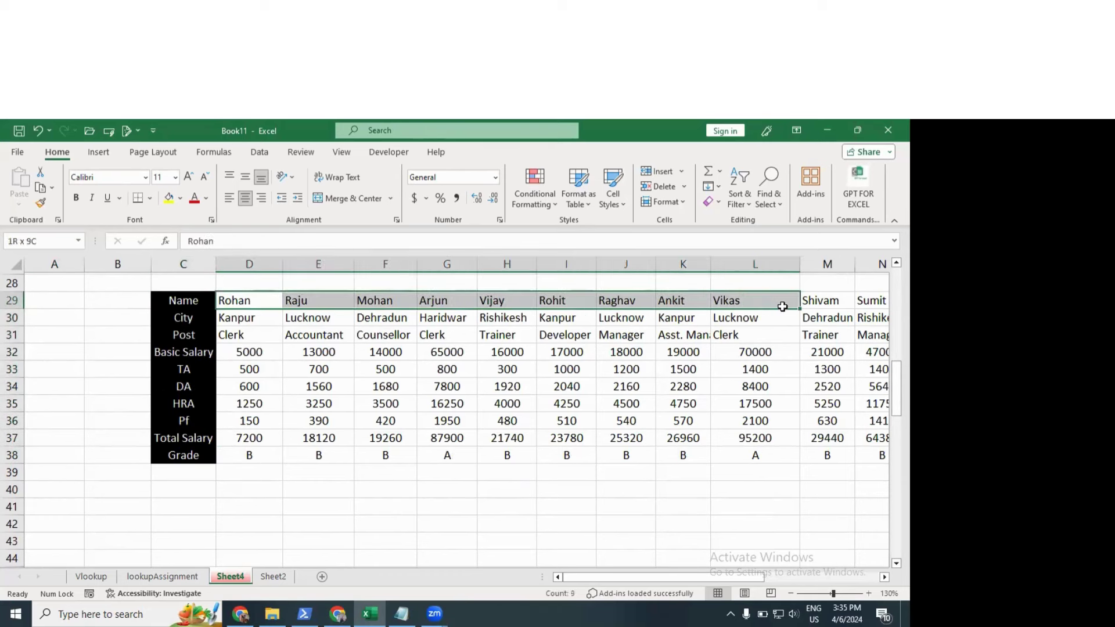
{"action": "left_click", "coordinate": [192, 319]}
{"action": "left_click_drag", "start_coordinate": [228, 322], "coordinate": [727, 325]}
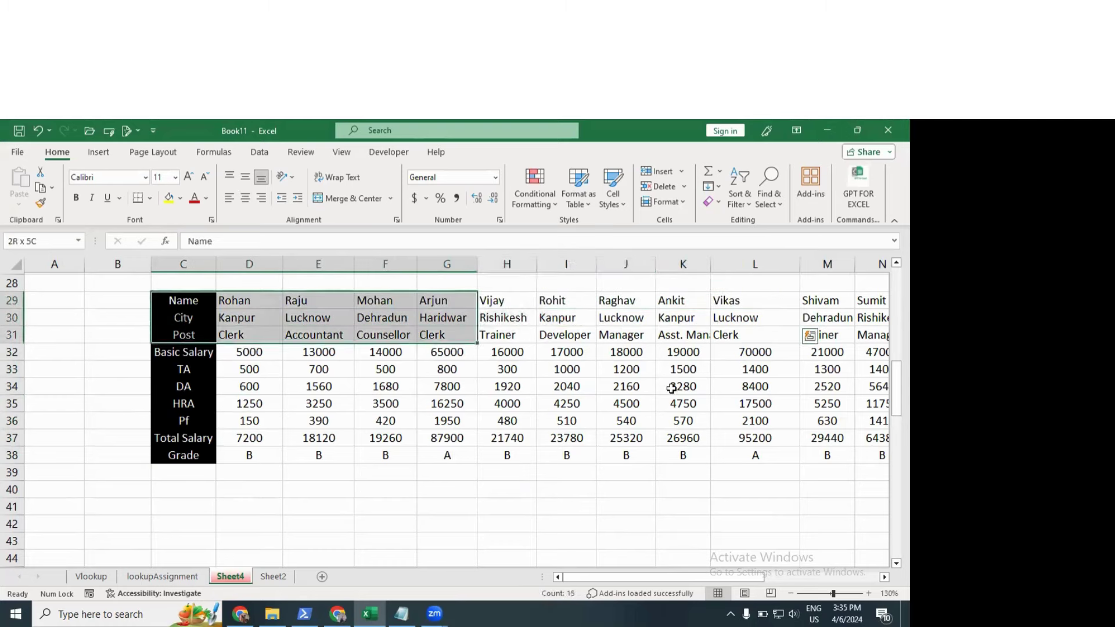
{"action": "left_click", "coordinate": [405, 497]}
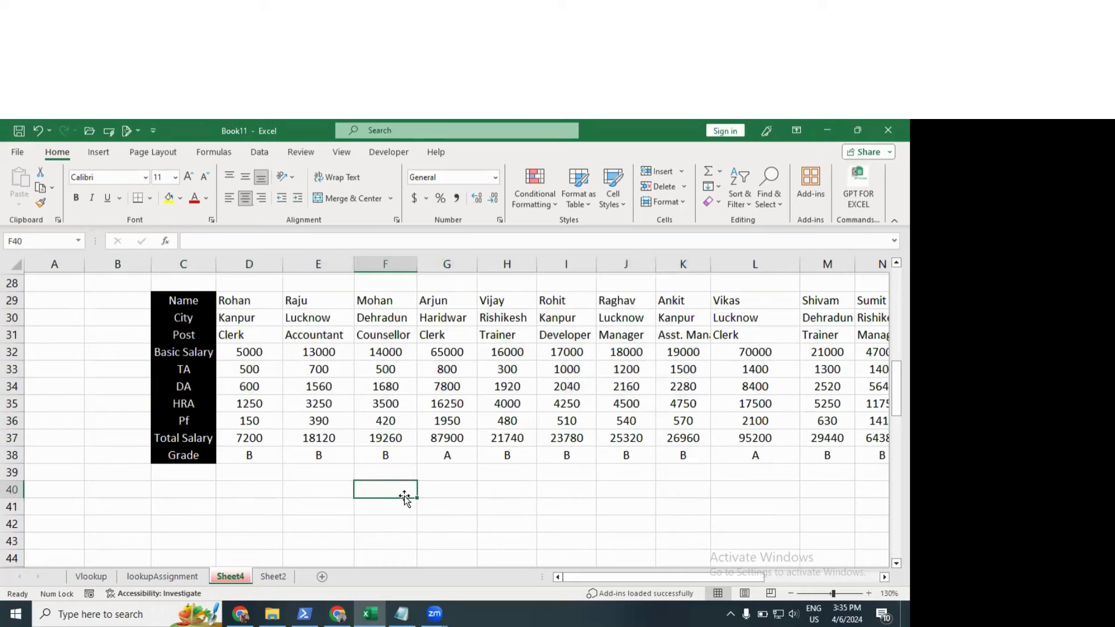
Step: Type 'Horizontal Data' in F40, autofit column F, and type 'HLookup' in H40
{"action": "type", "text": "Hori"}
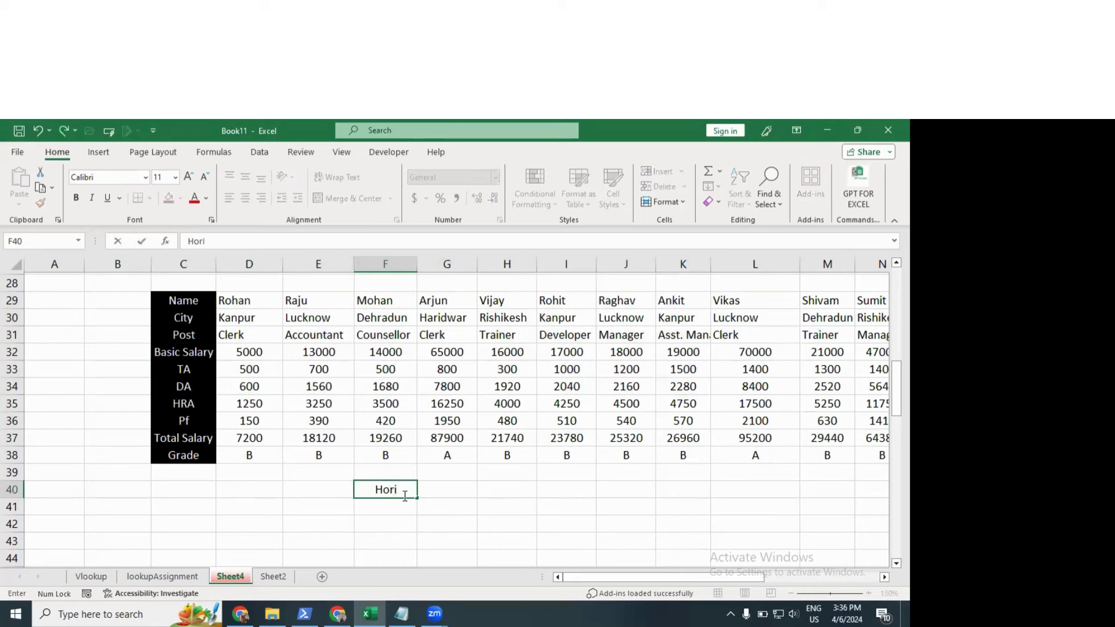
{"action": "type", "text": "zontal Data"}
{"action": "key", "text": "Return"}
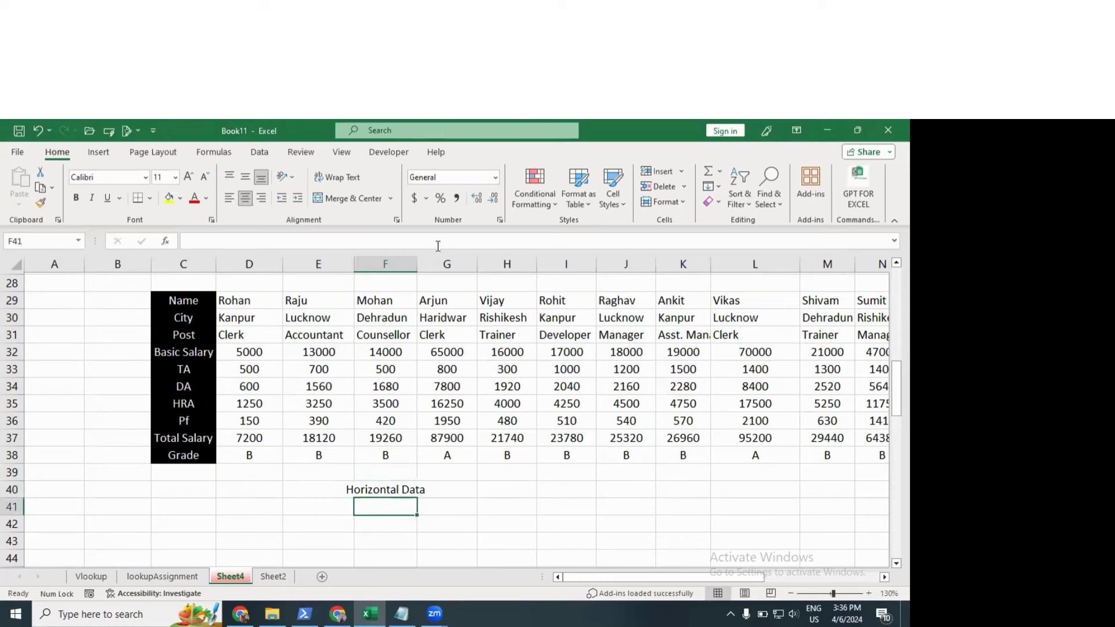
{"action": "double_click", "coordinate": [418, 264]}
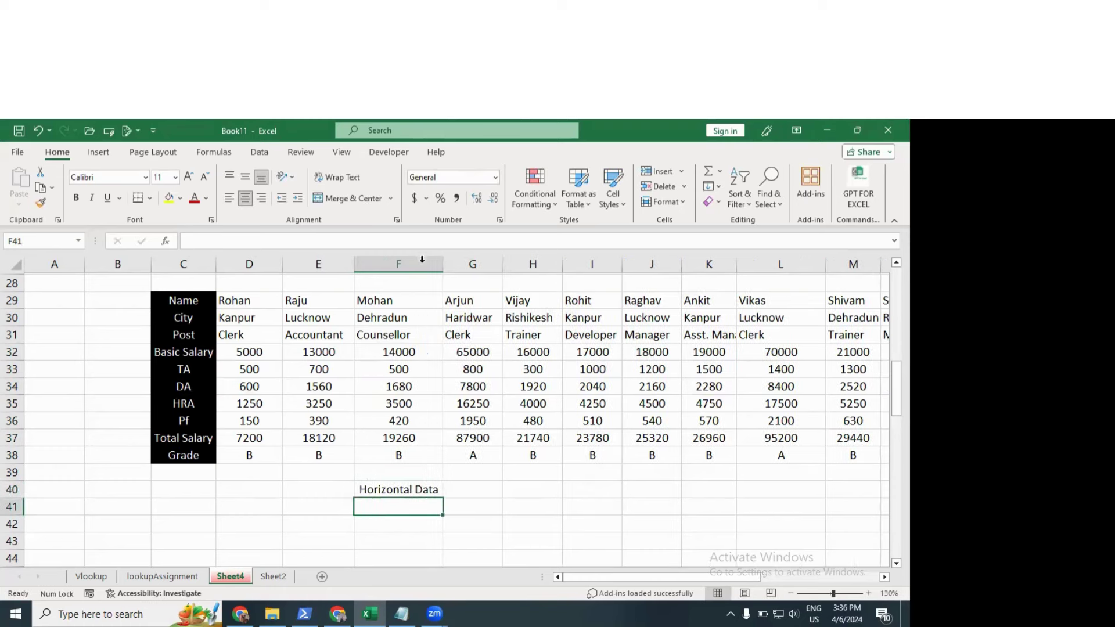
{"action": "left_click", "coordinate": [530, 488]}
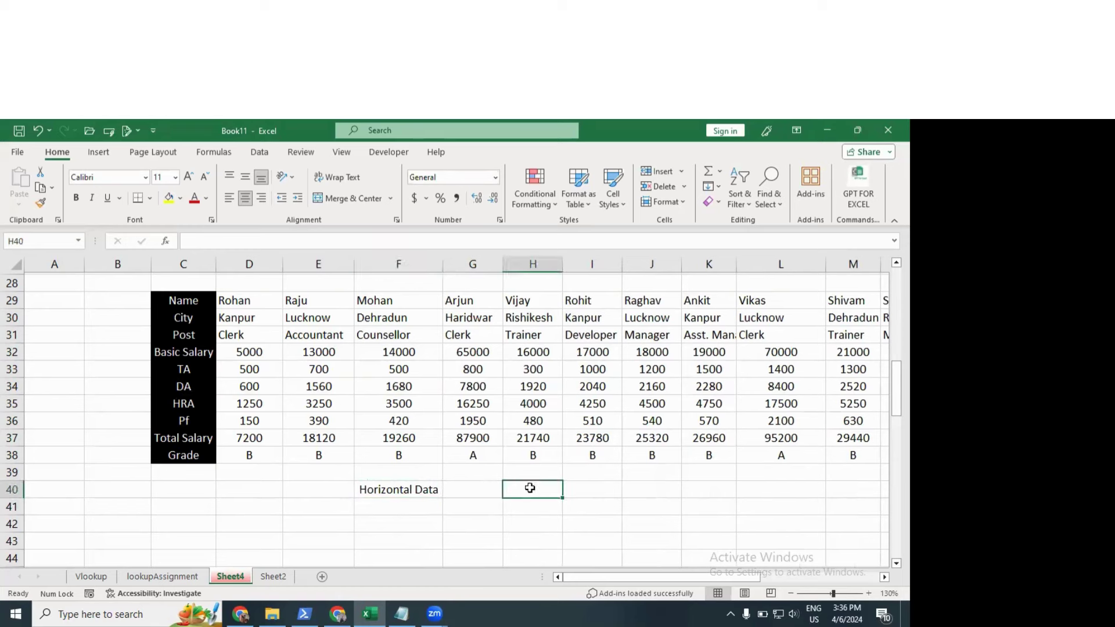
{"action": "type", "text": "HLookup"}
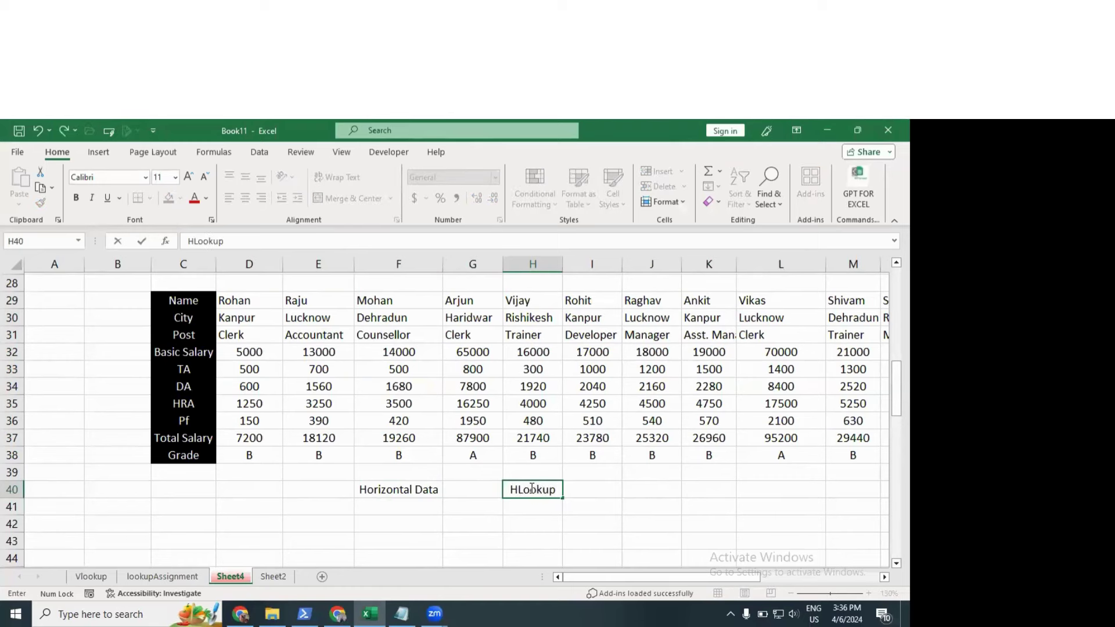
{"action": "key", "text": "Return"}
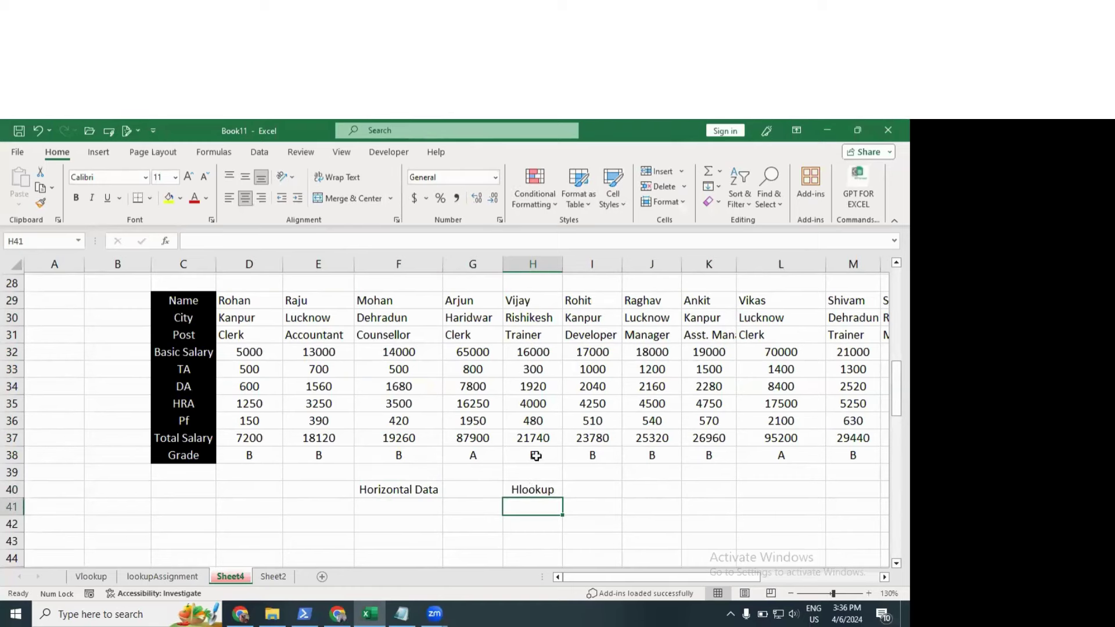
Step: Go back up to the original salary table, ending on the Name heading in A1
{"action": "left_click_drag", "start_coordinate": [290, 300], "coordinate": [879, 455]}
{"action": "left_click", "coordinate": [450, 420]}
{"action": "left_click", "coordinate": [275, 488]}
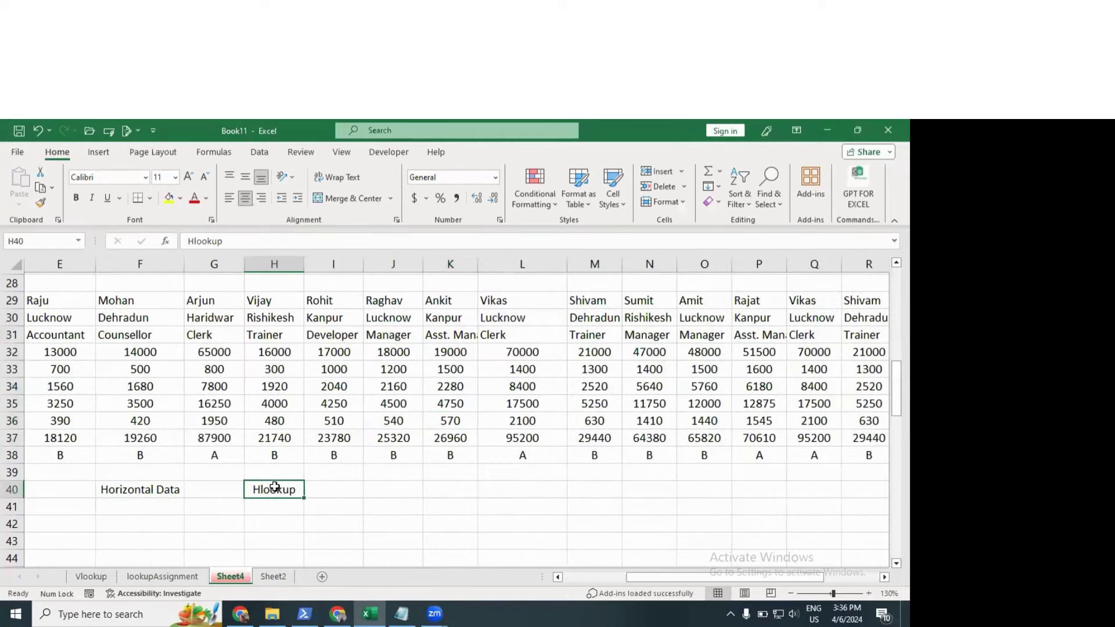
{"action": "scroll", "coordinate": [275, 487], "scroll_direction": "up", "scroll_amount": 9}
{"action": "left_click", "coordinate": [165, 419]}
{"action": "key", "text": "Left"}
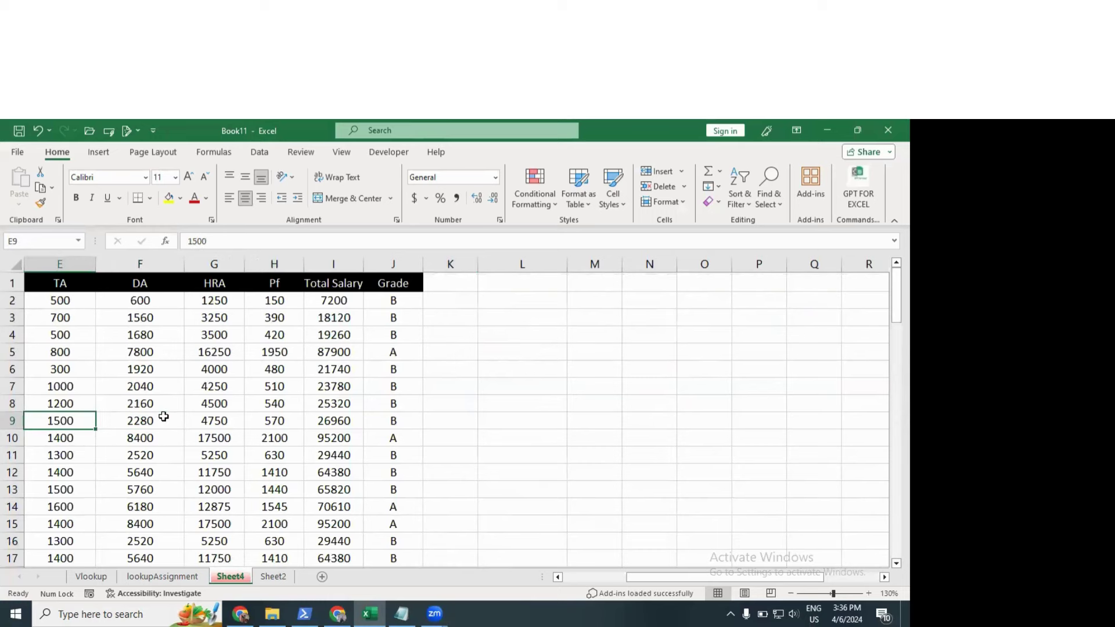
{"action": "key", "text": "Left"}
{"action": "key", "text": "Left"}
{"action": "key", "text": "Left"}
{"action": "key", "text": "Left"}
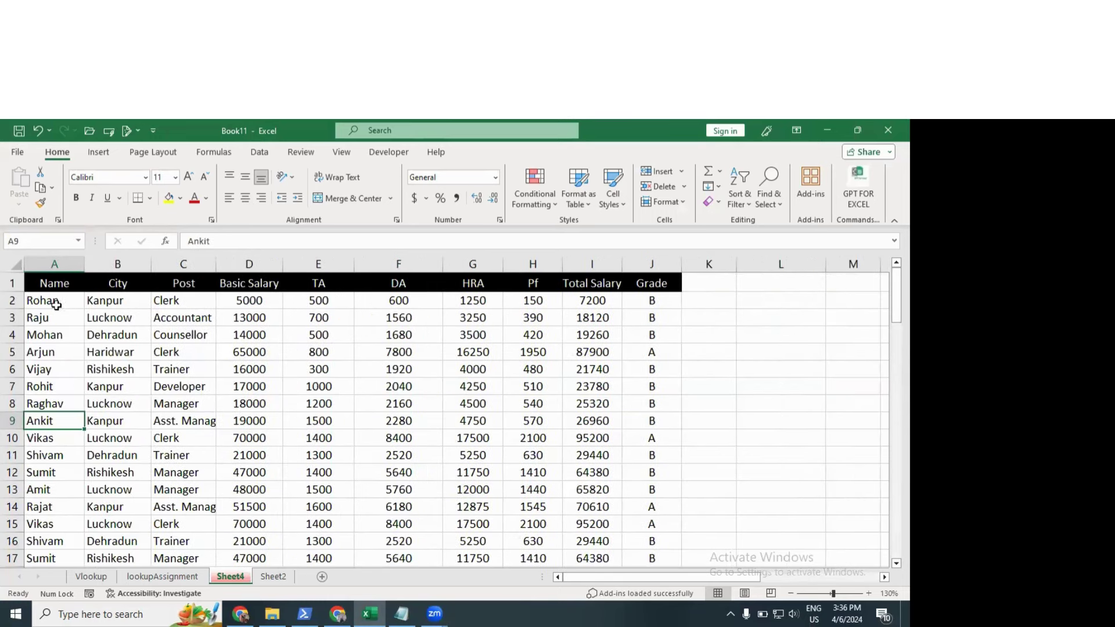
{"action": "left_click_drag", "start_coordinate": [55, 301], "coordinate": [47, 543]}
{"action": "left_click", "coordinate": [119, 418]}
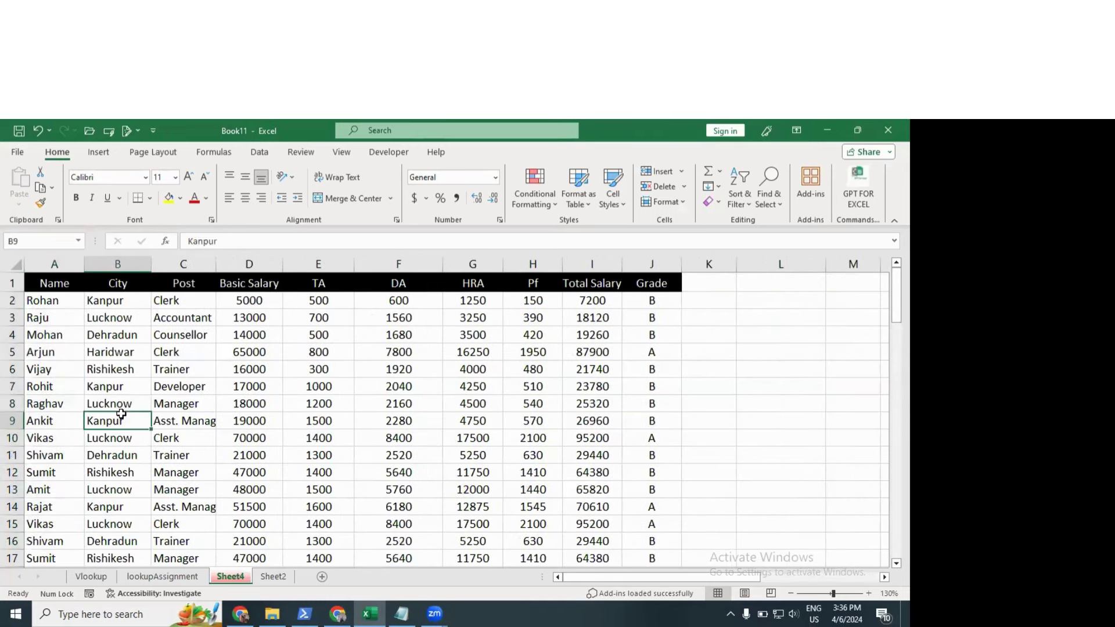
{"action": "left_click", "coordinate": [65, 283]}
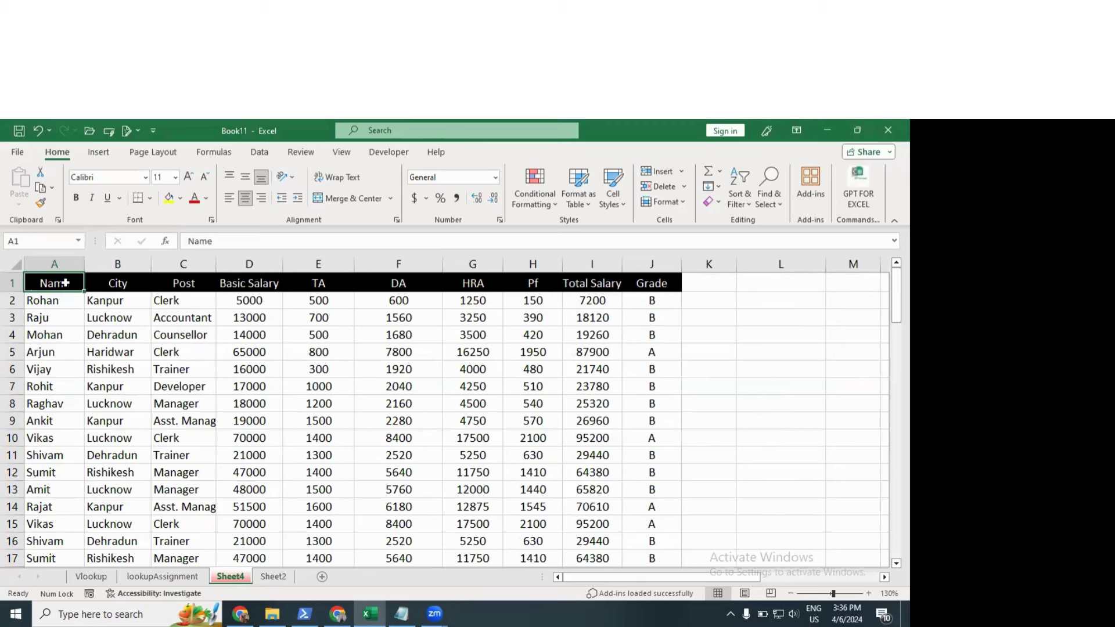
{"action": "left_click", "coordinate": [276, 335]}
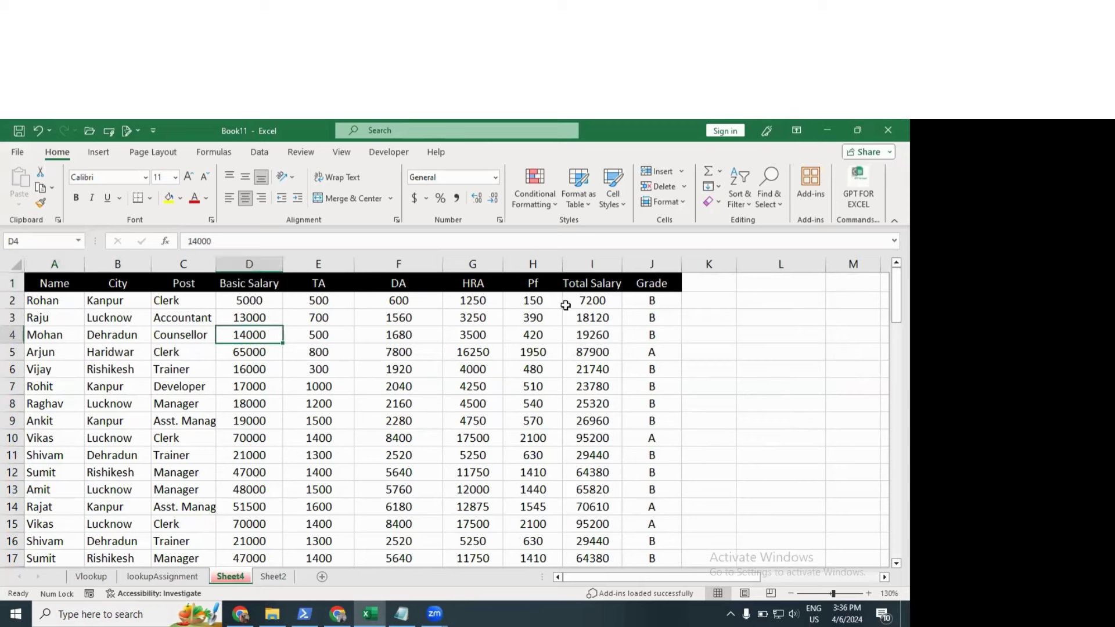
{"action": "left_click", "coordinate": [533, 303]}
{"action": "left_click_drag", "start_coordinate": [533, 300], "coordinate": [584, 438]}
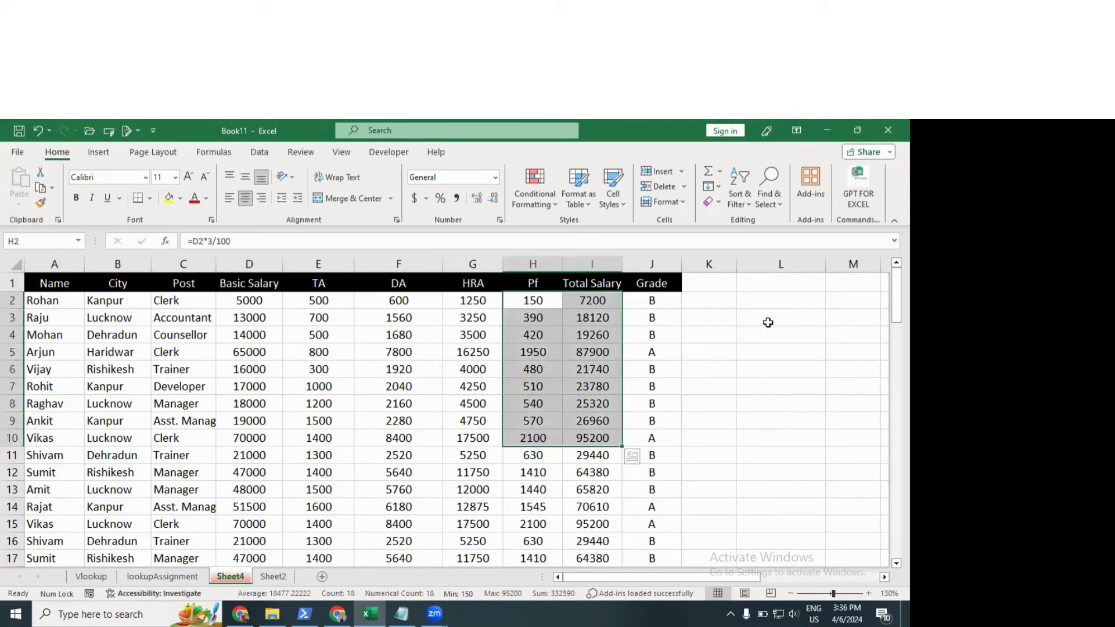
{"action": "left_click", "coordinate": [158, 332]}
{"action": "left_click_drag", "start_coordinate": [461, 338], "coordinate": [566, 509]}
{"action": "left_click", "coordinate": [393, 368]}
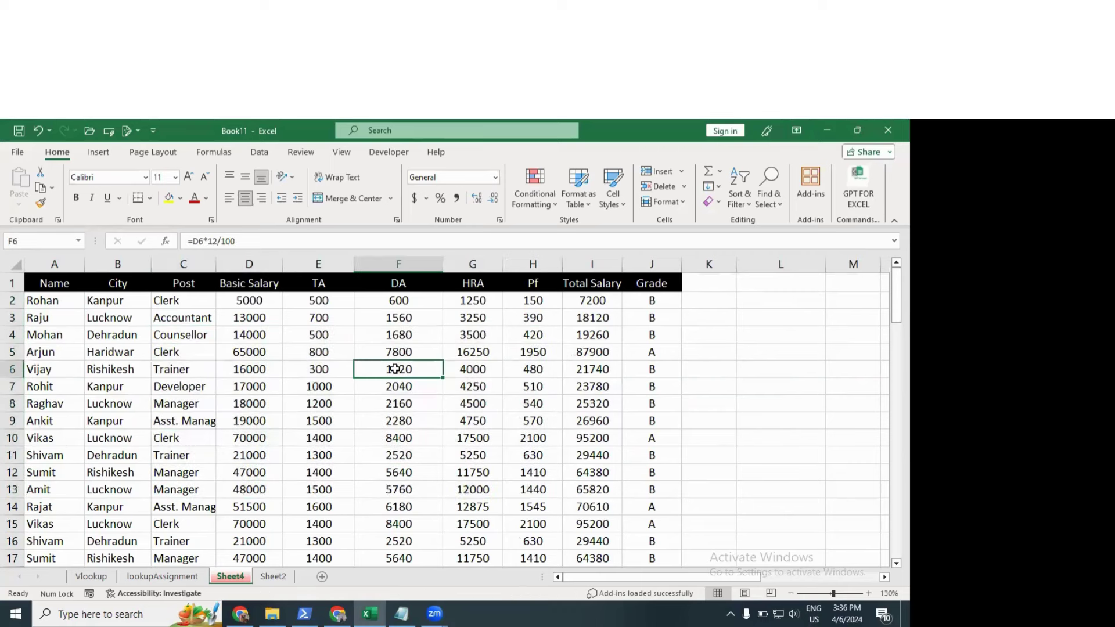
{"action": "left_click", "coordinate": [255, 335]}
{"action": "left_click", "coordinate": [730, 358]}
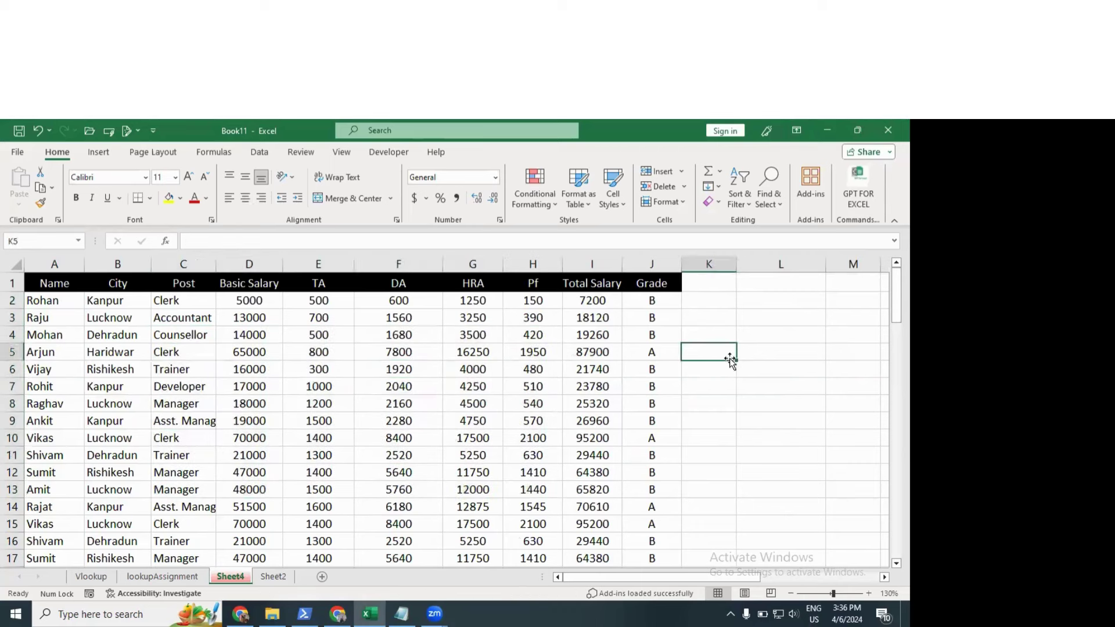
{"action": "type", "text": "Vll"}
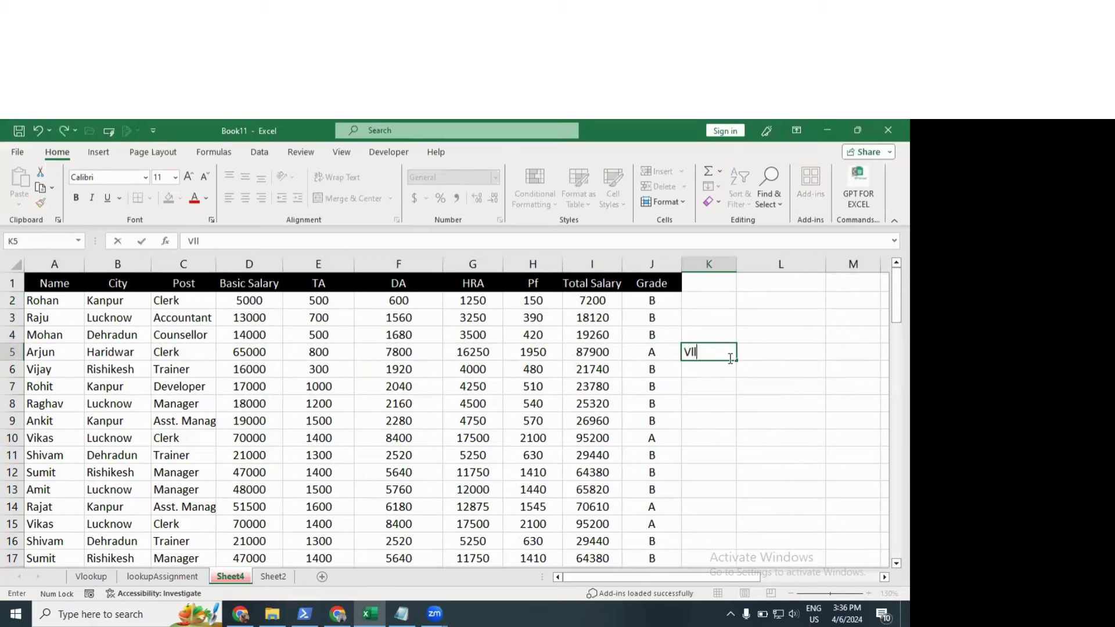
{"action": "type", "text": "ookup"}
{"action": "key", "text": "Return"}
{"action": "left_click", "coordinate": [729, 354]}
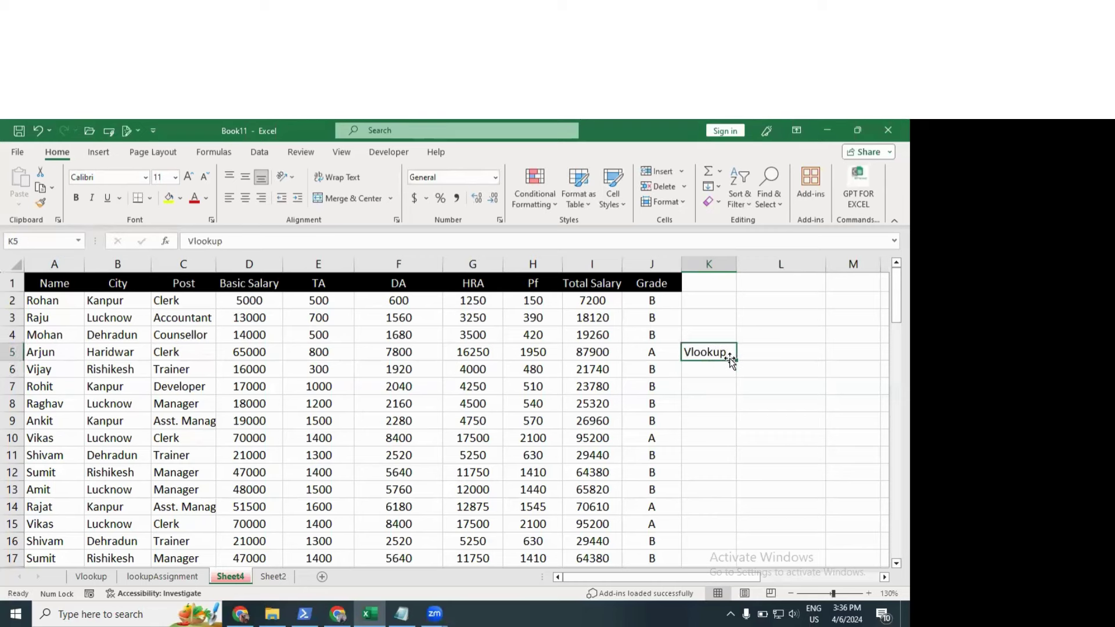
{"action": "key", "text": "Delete"}
Step: Undo the labels and the transposed paste, and cancel the pending copy
{"action": "scroll", "coordinate": [471, 418], "scroll_direction": "down", "scroll_amount": 5}
{"action": "left_click", "coordinate": [209, 452]}
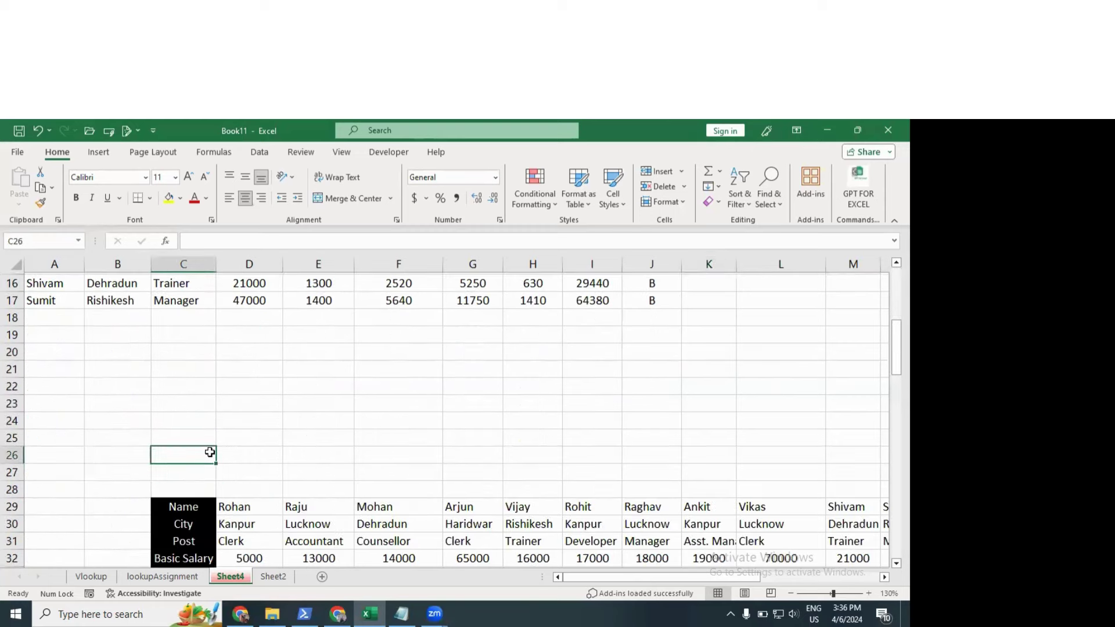
{"action": "scroll", "coordinate": [210, 453], "scroll_direction": "down", "scroll_amount": 3}
{"action": "scroll", "coordinate": [187, 406], "scroll_direction": "up", "scroll_amount": 1}
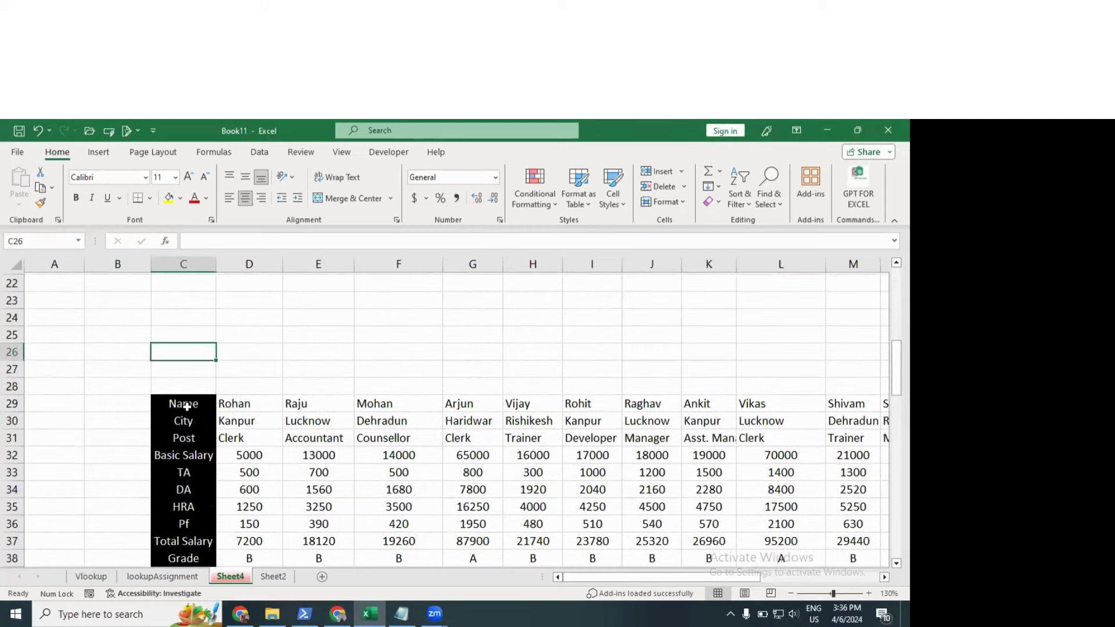
{"action": "key", "text": "ctrl+z"}
{"action": "key", "text": "ctrl+z"}
{"action": "key", "text": "ctrl+z"}
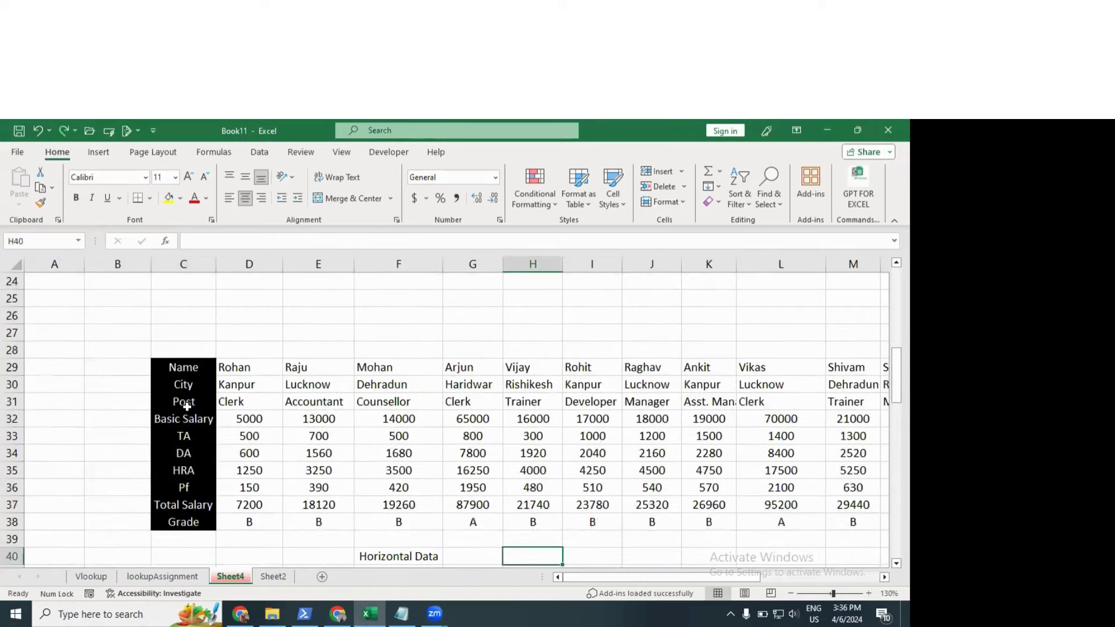
{"action": "key", "text": "ctrl+z"}
{"action": "key", "text": "ctrl+z"}
{"action": "scroll", "coordinate": [191, 407], "scroll_direction": "down", "scroll_amount": 1, "text": "ctrl"}
{"action": "scroll", "coordinate": [194, 409], "scroll_direction": "up", "scroll_amount": 8}
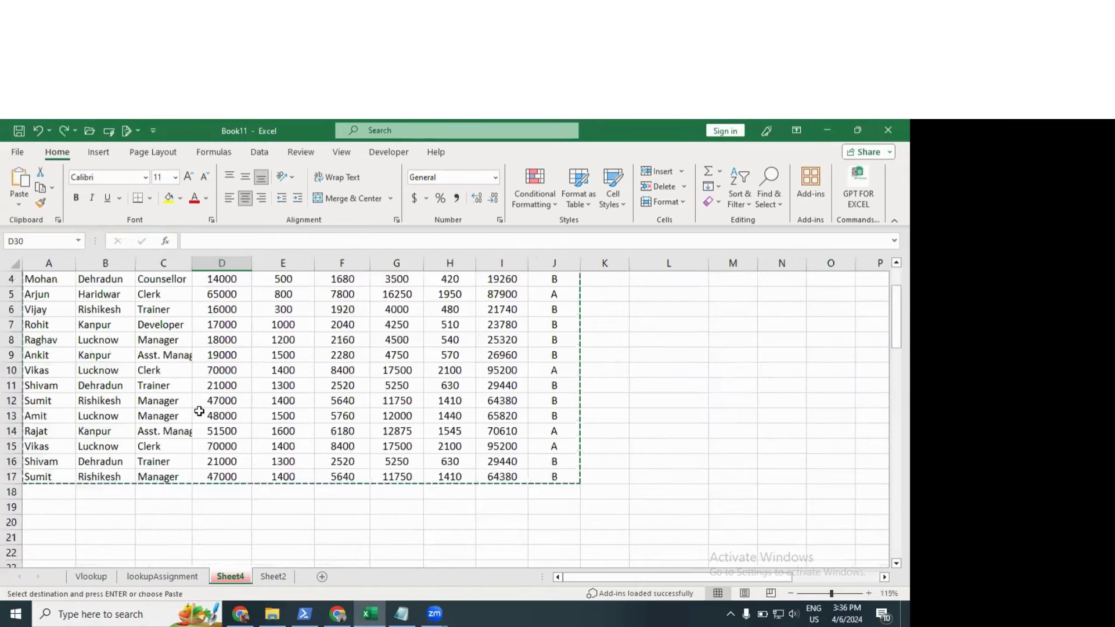
{"action": "left_click", "coordinate": [198, 411]}
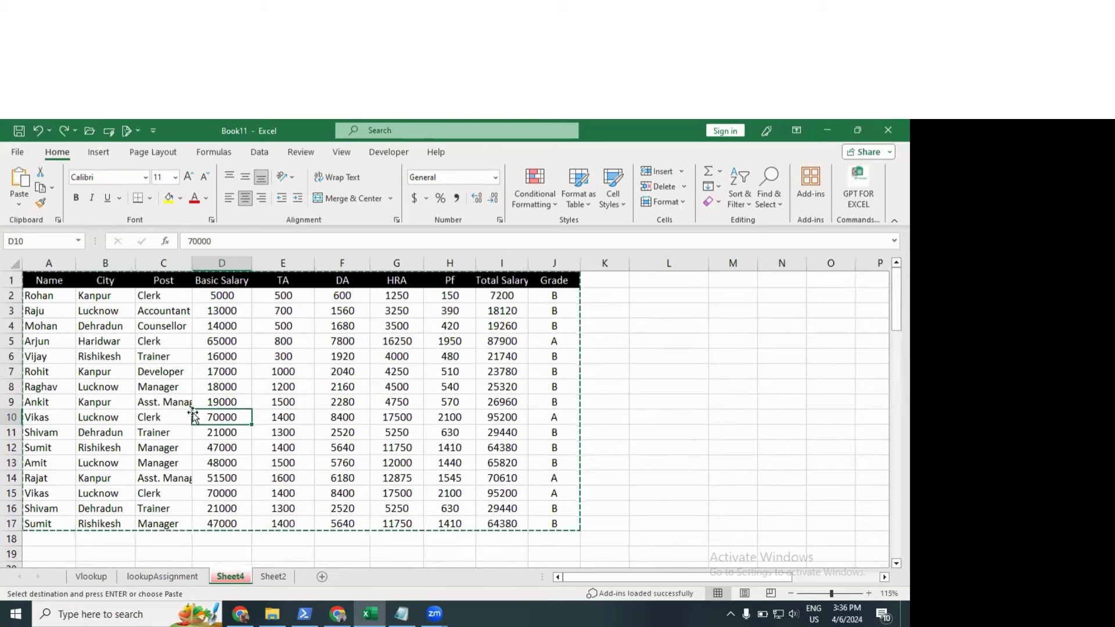
{"action": "key", "text": "Escape"}
Step: Copy the names in A2:A17 for pasting at M2
{"action": "left_click_drag", "start_coordinate": [60, 302], "coordinate": [43, 515]}
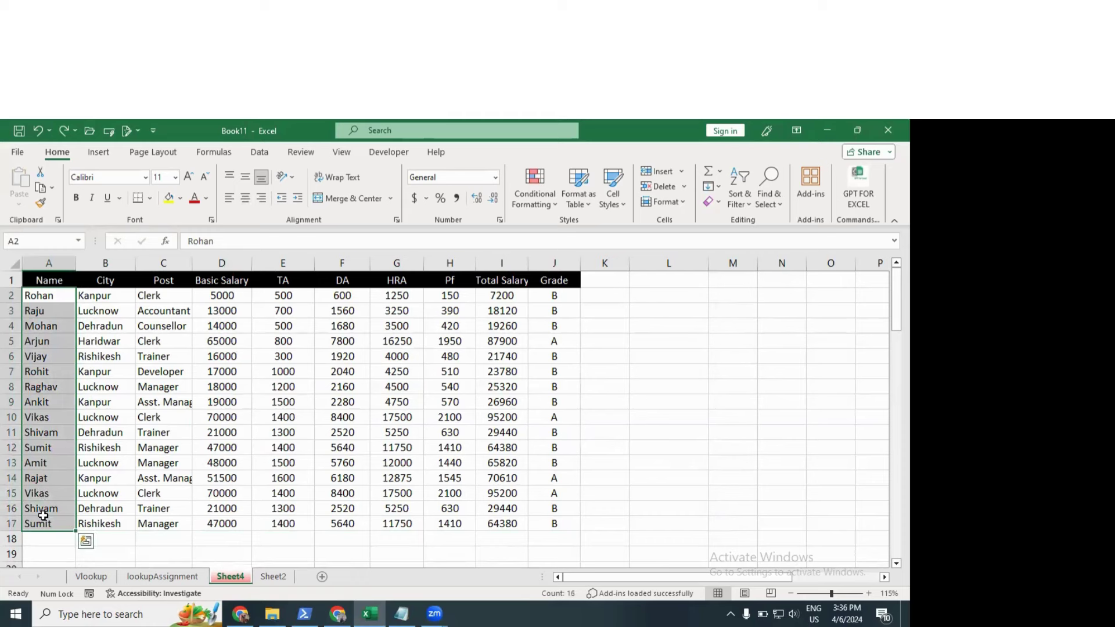
{"action": "key", "text": "ctrl+c"}
{"action": "left_click", "coordinate": [730, 295]}
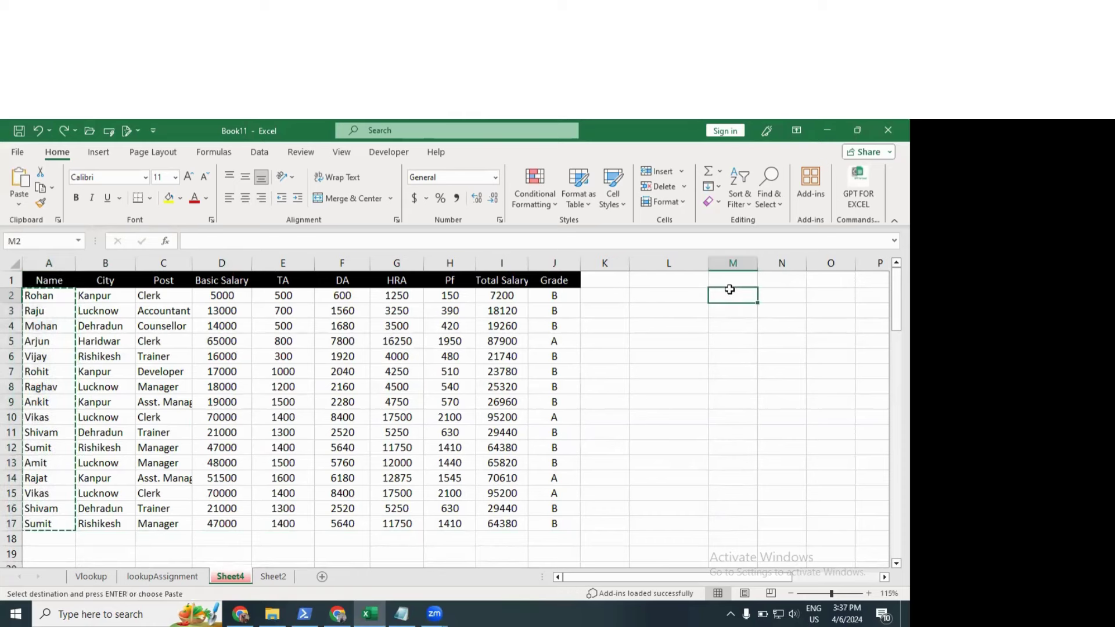
{"action": "left_click", "coordinate": [20, 199]}
Step: Paste the copied names into M2:M17 as links, so M2 reads =A2
{"action": "left_click", "coordinate": [49, 364]}
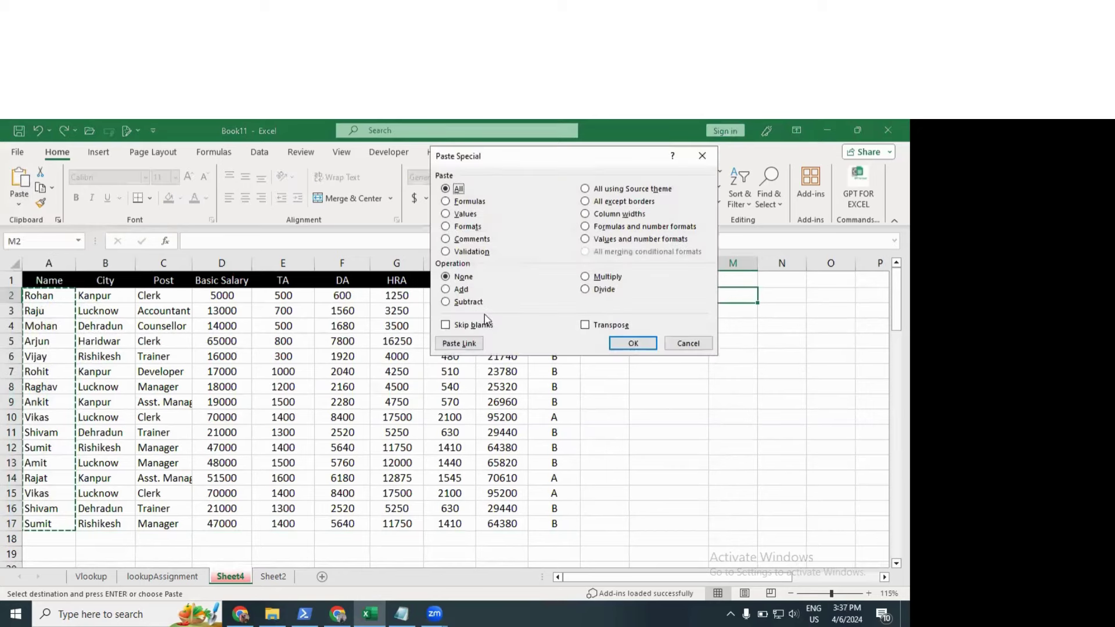
{"action": "left_click_drag", "start_coordinate": [539, 154], "coordinate": [308, 131]}
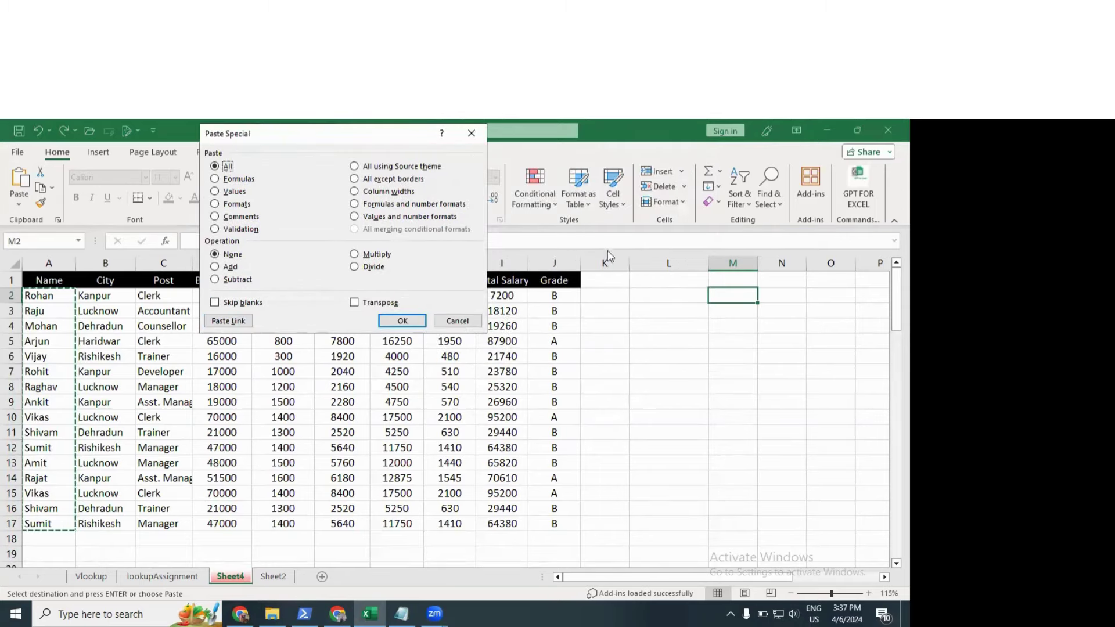
{"action": "left_click", "coordinate": [231, 320]}
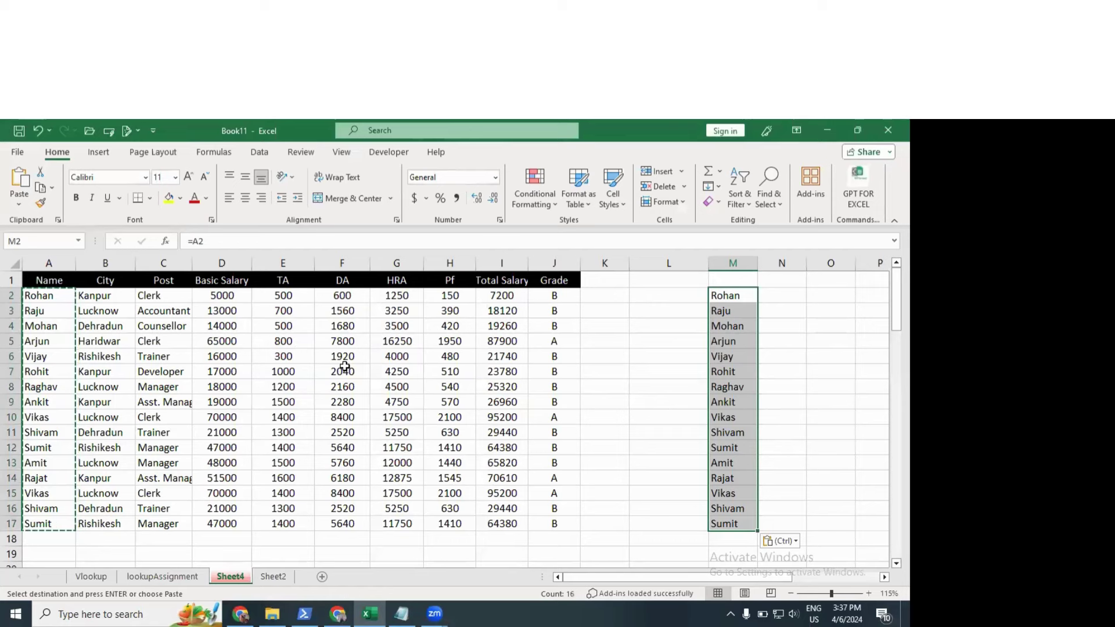
{"action": "key", "text": "Escape"}
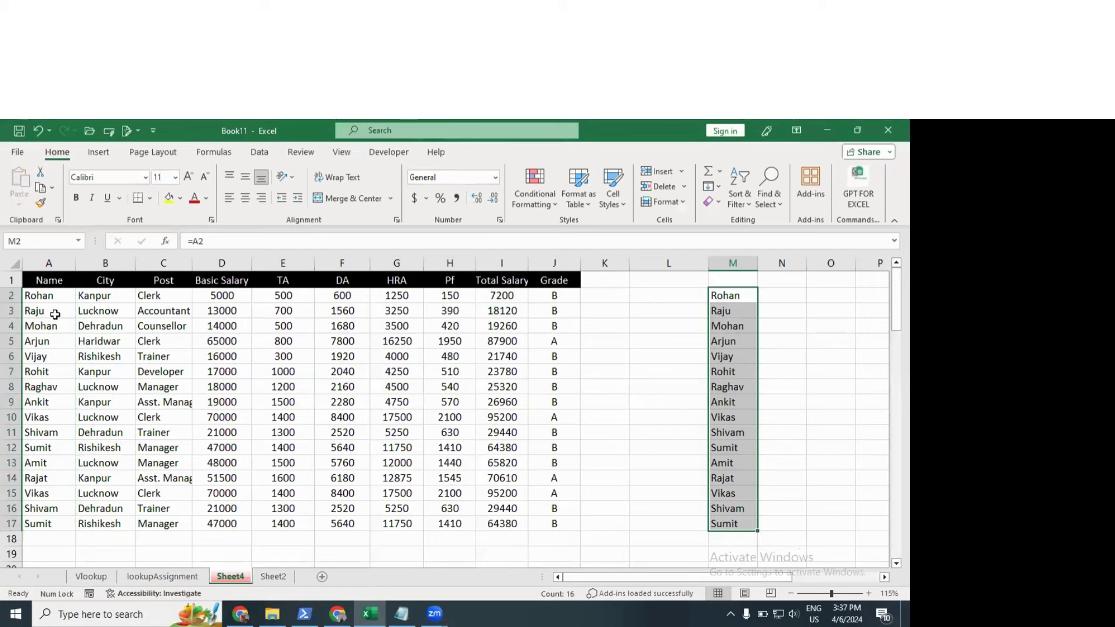
Step: Test the link by changing A3 to 'lsdjfsdlak' and autofitting columns M and A
{"action": "double_click", "coordinate": [55, 314]}
{"action": "type", "text": "lsdjfsdlak"}
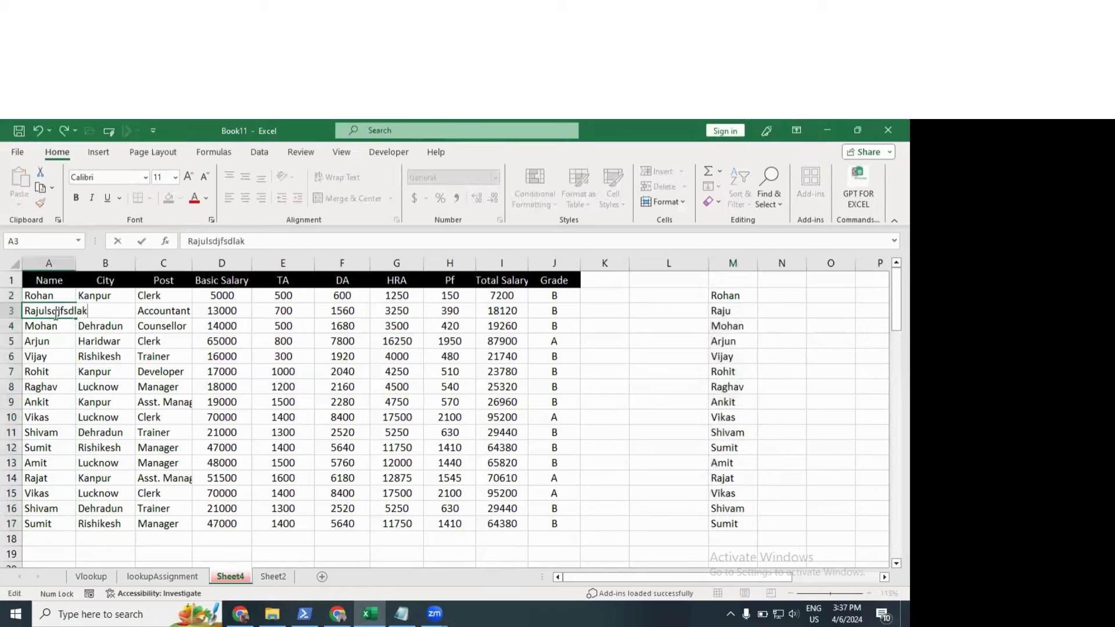
{"action": "key", "text": "Return"}
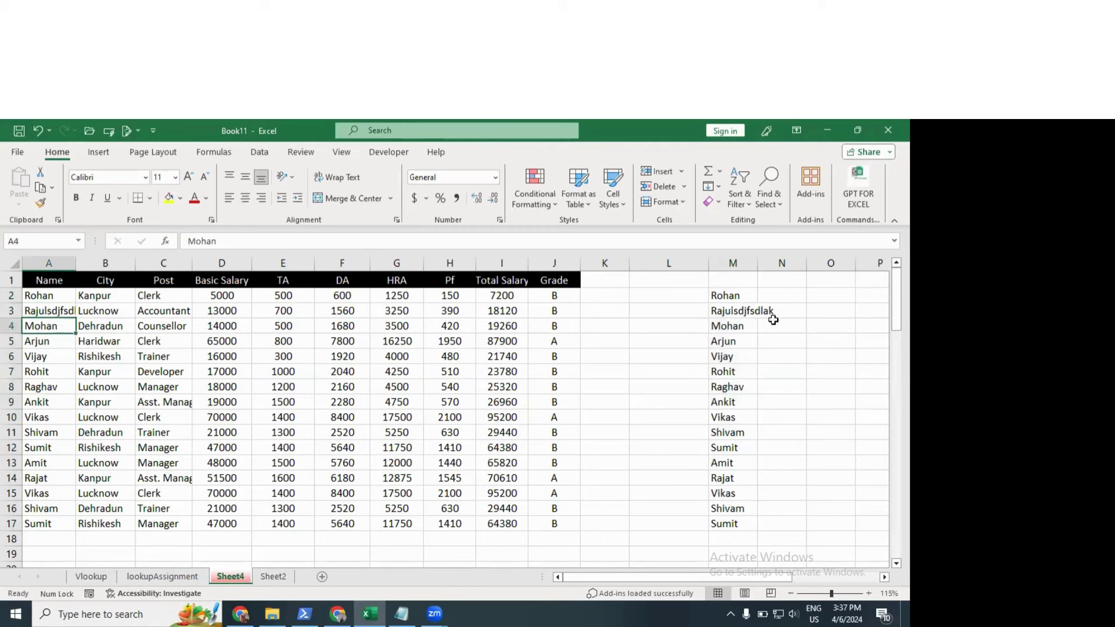
{"action": "double_click", "coordinate": [757, 263]}
{"action": "left_click", "coordinate": [754, 309]}
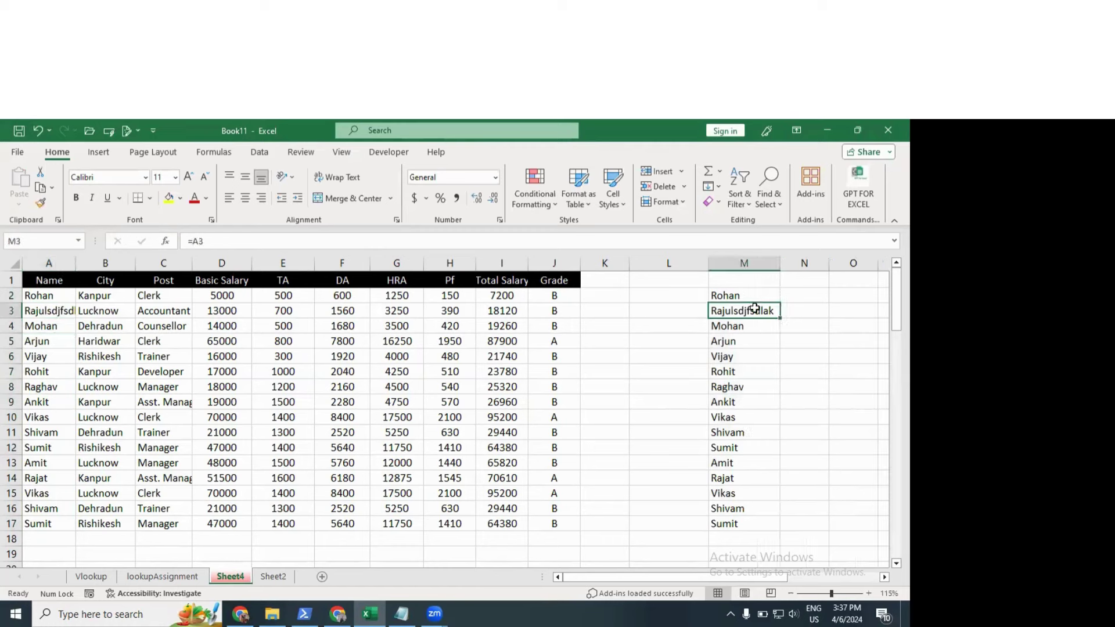
{"action": "double_click", "coordinate": [76, 263]}
{"action": "left_click", "coordinate": [81, 264]}
{"action": "left_click", "coordinate": [56, 296]}
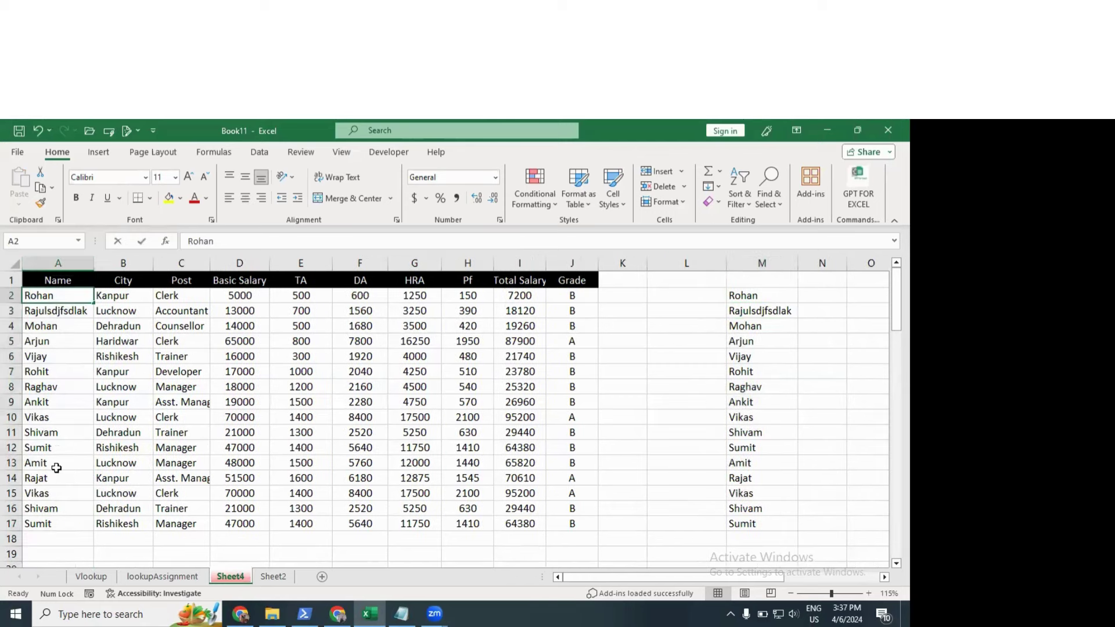
{"action": "left_click_drag", "start_coordinate": [776, 295], "coordinate": [774, 511]}
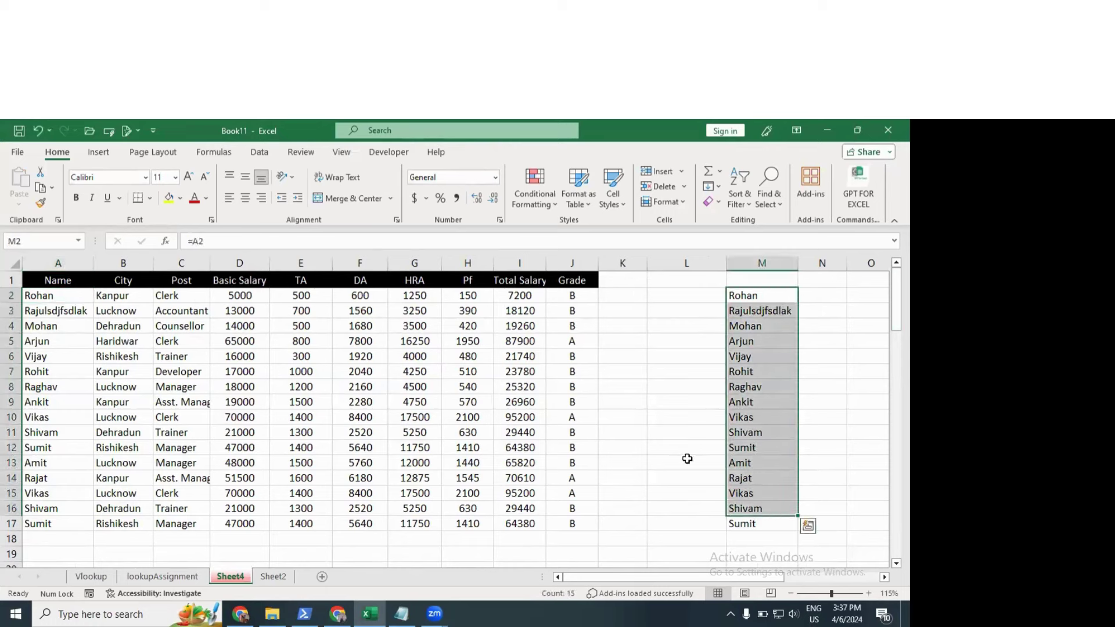
{"action": "left_click", "coordinate": [64, 312]}
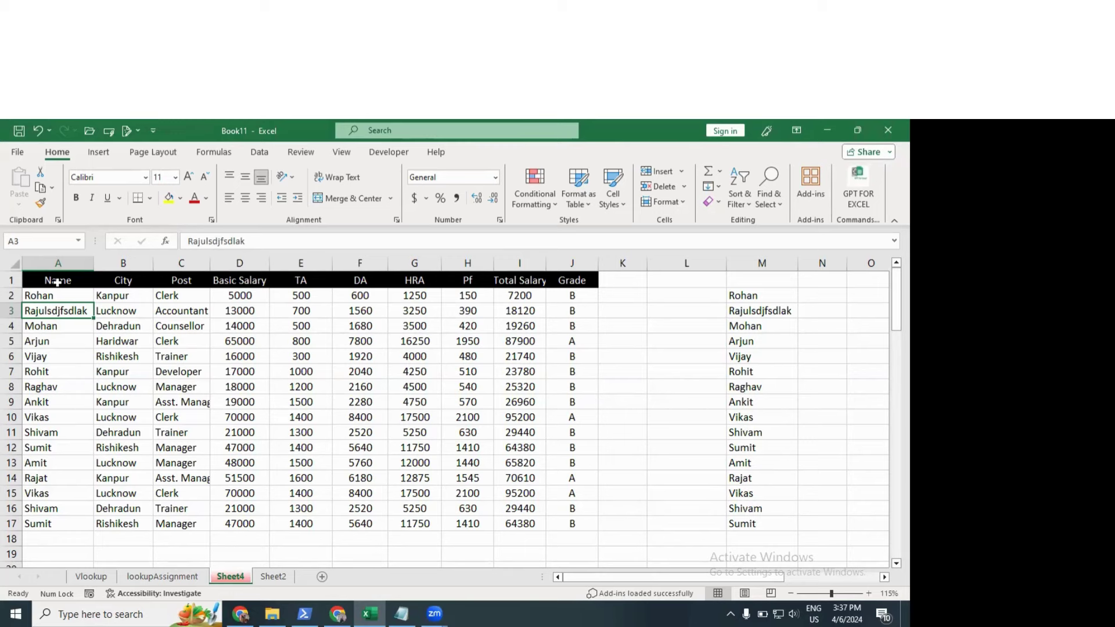
Step: Undo the width change, the A3 edit and the linked names, then return to Sheet2
{"action": "key", "text": "ctrl+z"}
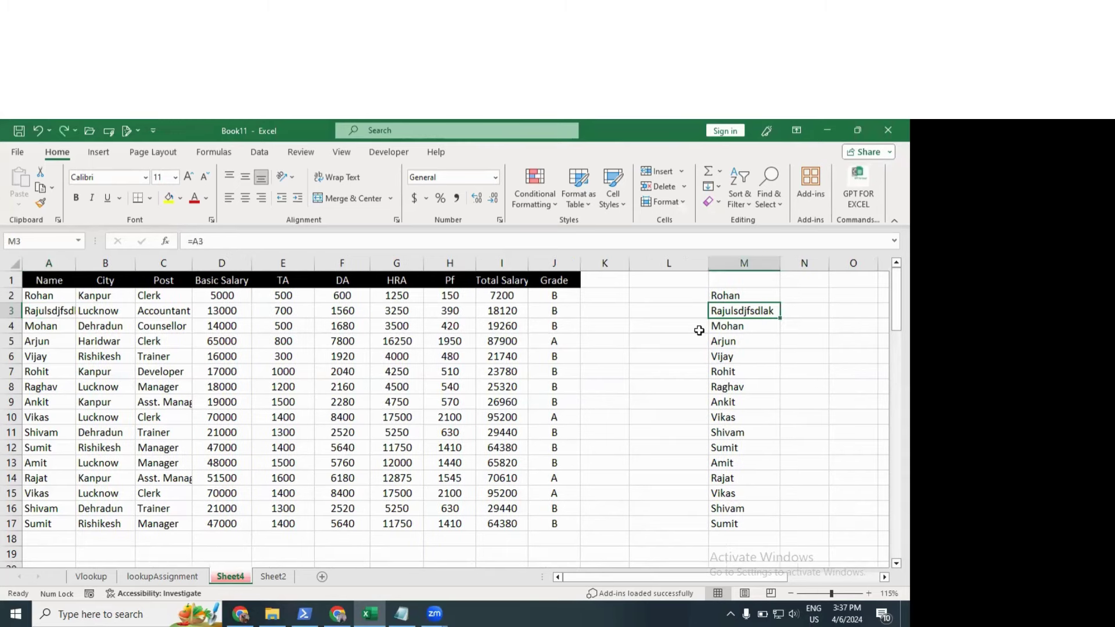
{"action": "key", "text": "ctrl+z"}
{"action": "key", "text": "ctrl+z"}
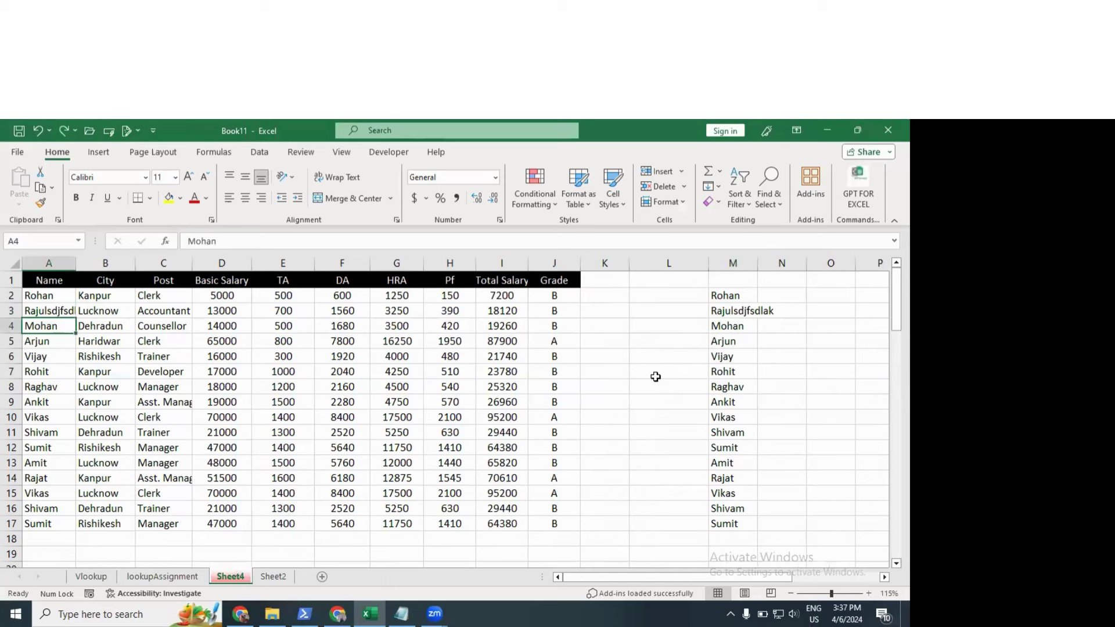
{"action": "key", "text": "ctrl+z"}
{"action": "key", "text": "Escape"}
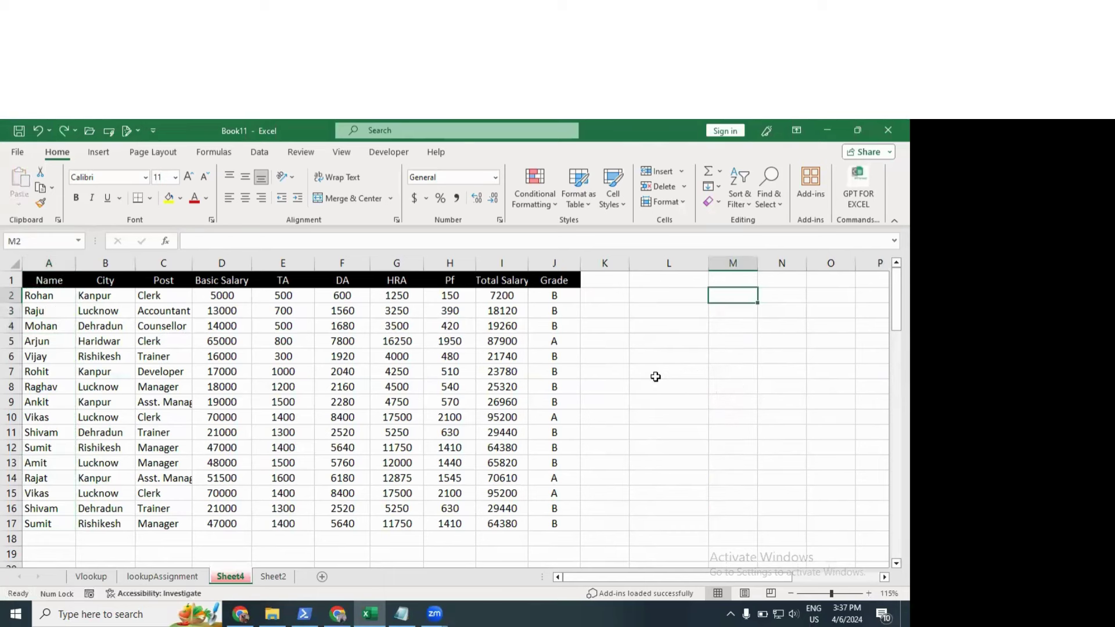
{"action": "left_click", "coordinate": [655, 377]}
{"action": "left_click", "coordinate": [663, 324]}
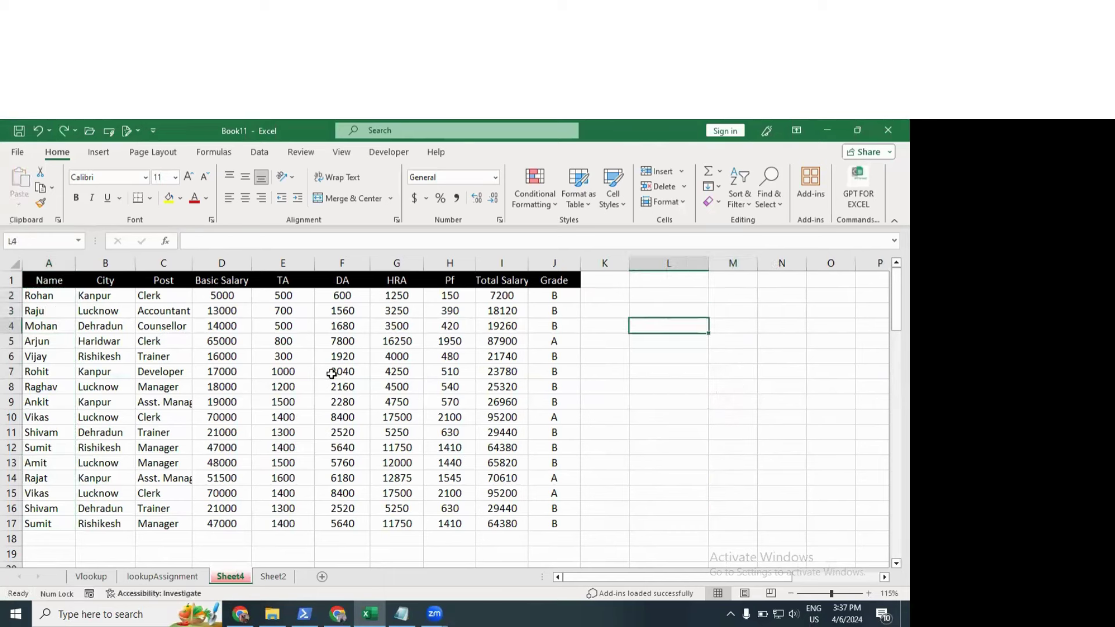
{"action": "left_click", "coordinate": [355, 401]}
{"action": "scroll", "coordinate": [358, 371], "scroll_direction": "down", "scroll_amount": 5}
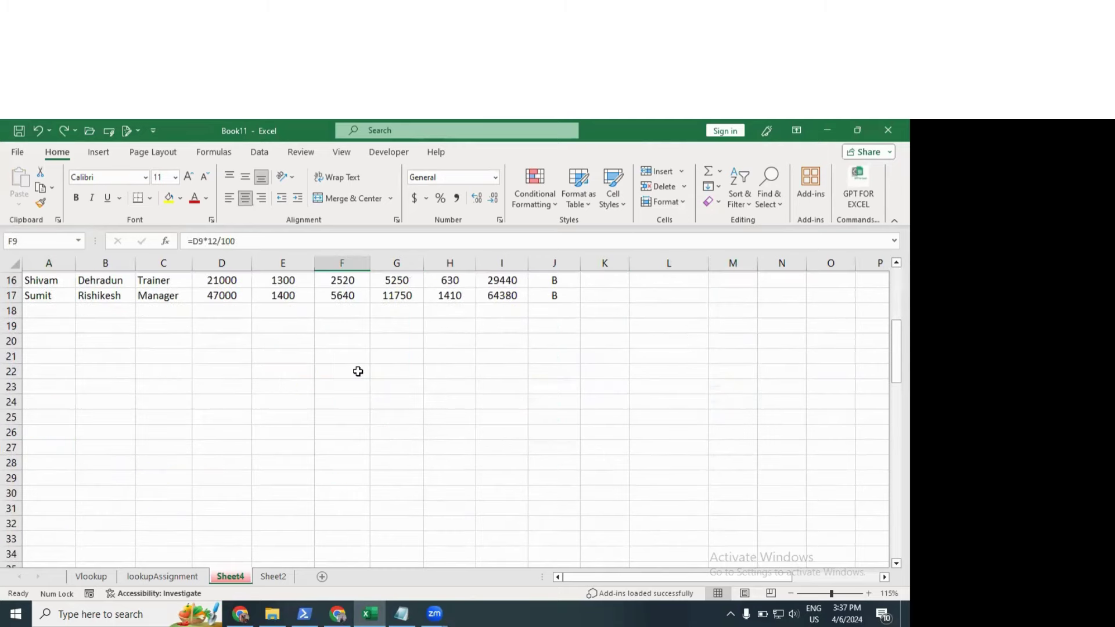
{"action": "scroll", "coordinate": [357, 371], "scroll_direction": "down", "scroll_amount": 2}
{"action": "left_click_drag", "start_coordinate": [52, 290], "coordinate": [503, 461]}
{"action": "scroll", "coordinate": [223, 531], "scroll_direction": "up", "scroll_amount": 7}
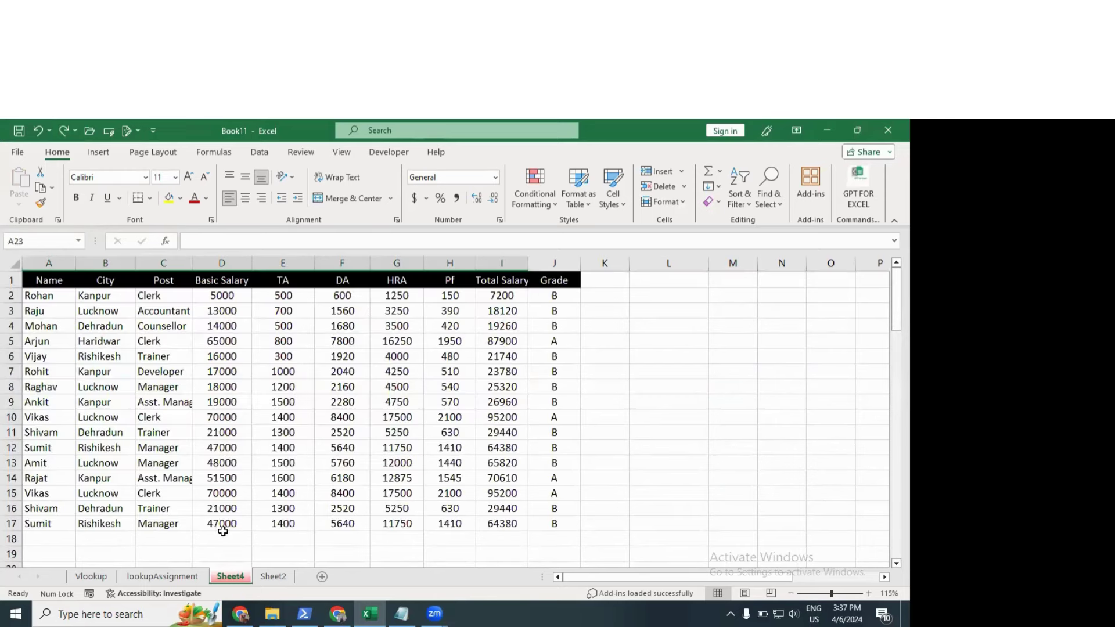
{"action": "left_click", "coordinate": [284, 578]}
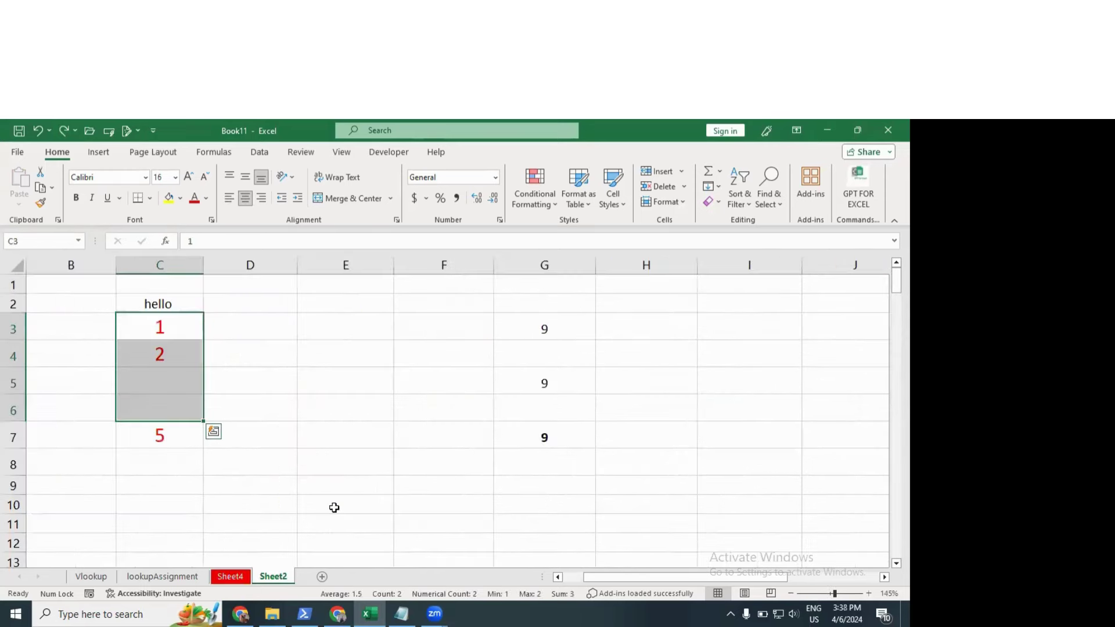
Step: Delete 'hello' and all numbers in C2:G8
{"action": "left_click", "coordinate": [289, 339]}
{"action": "left_click_drag", "start_coordinate": [158, 303], "coordinate": [547, 459]}
{"action": "key", "text": "Delete"}
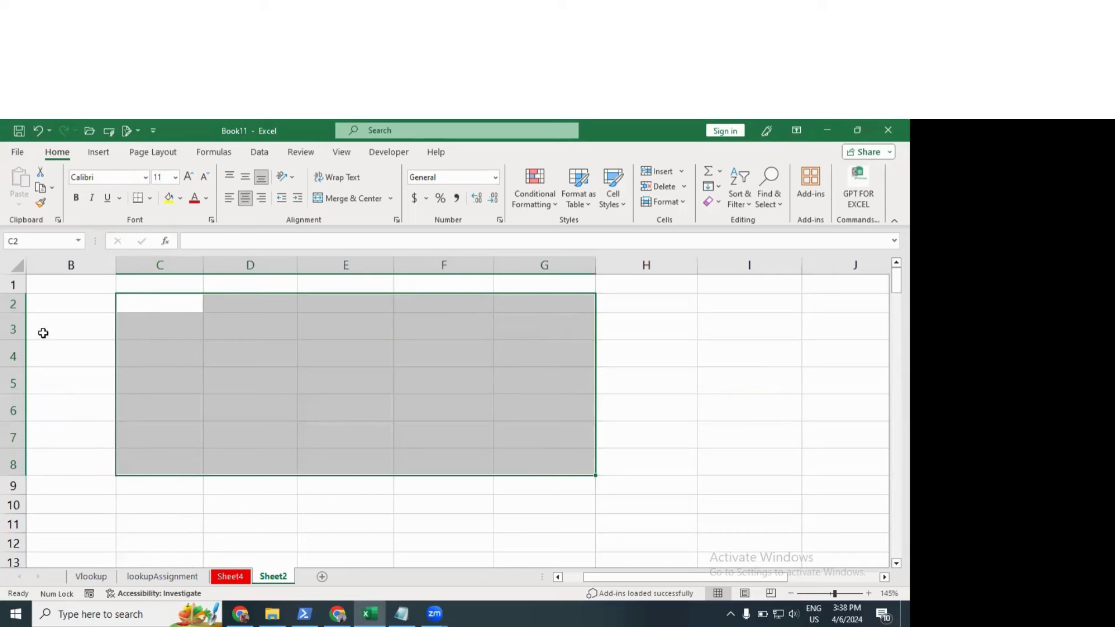
Step: Adjust row 3's height and select the empty block starting at A1
{"action": "left_click", "coordinate": [14, 332], "text": "ctrl"}
{"action": "left_click", "coordinate": [145, 349]}
{"action": "left_click_drag", "start_coordinate": [14, 339], "coordinate": [17, 425]}
{"action": "left_click", "coordinate": [18, 360]}
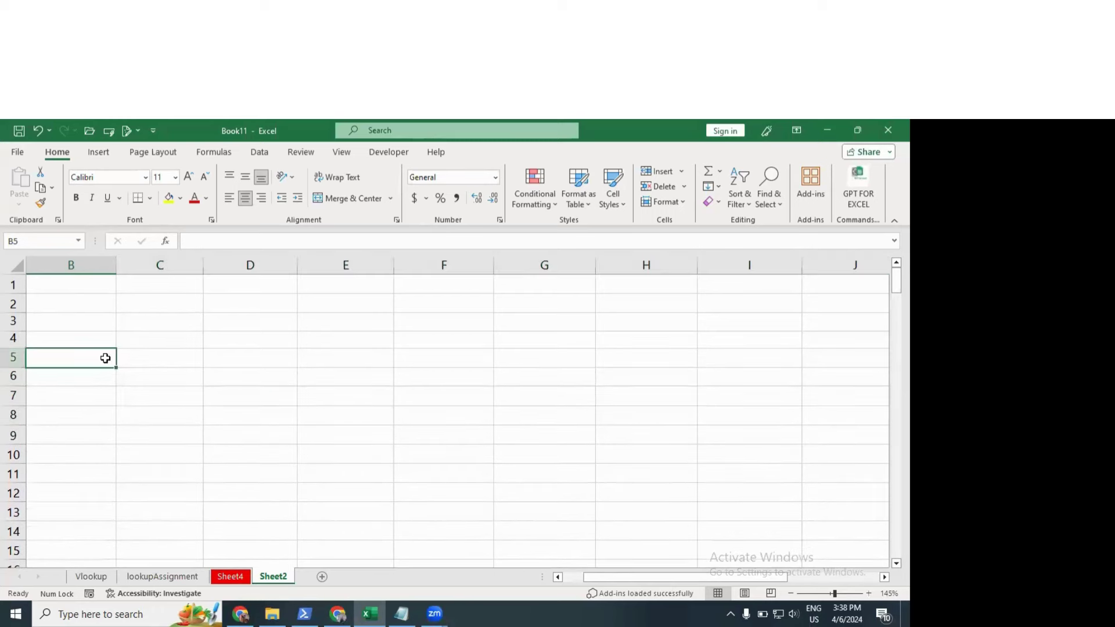
{"action": "left_click", "coordinate": [148, 336]}
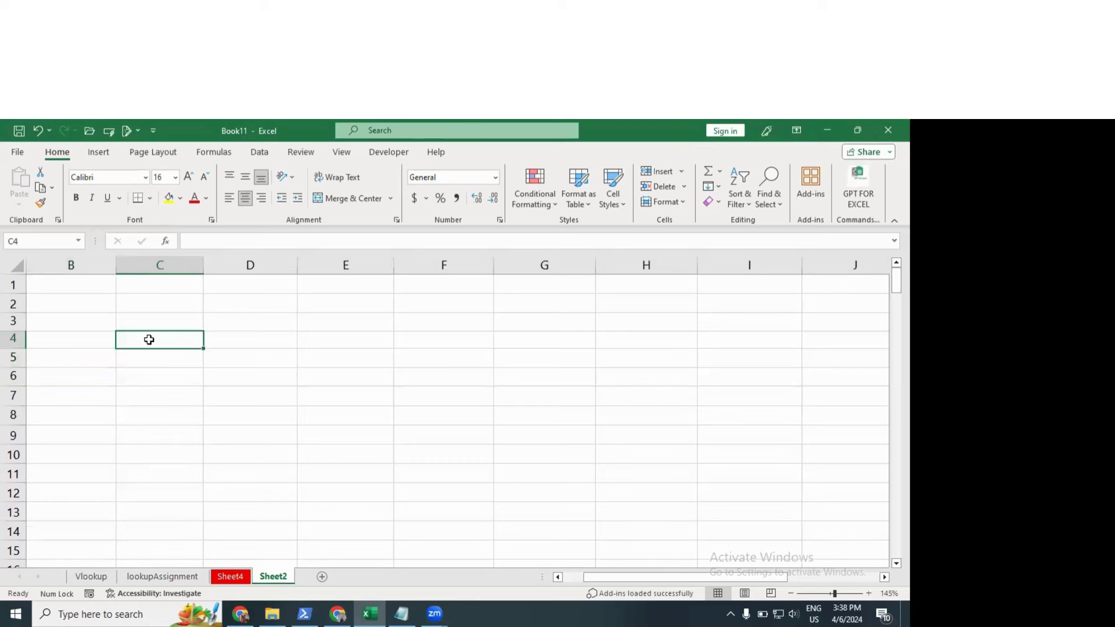
{"action": "scroll", "coordinate": [148, 341], "scroll_direction": "down", "scroll_amount": 2}
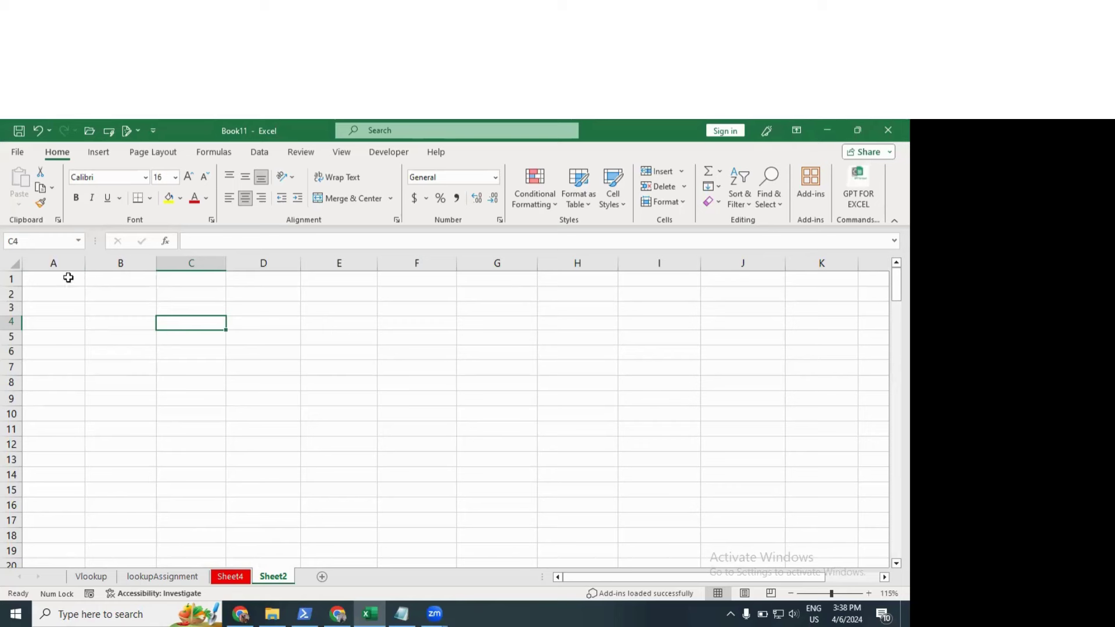
{"action": "left_click_drag", "start_coordinate": [67, 277], "coordinate": [296, 408]}
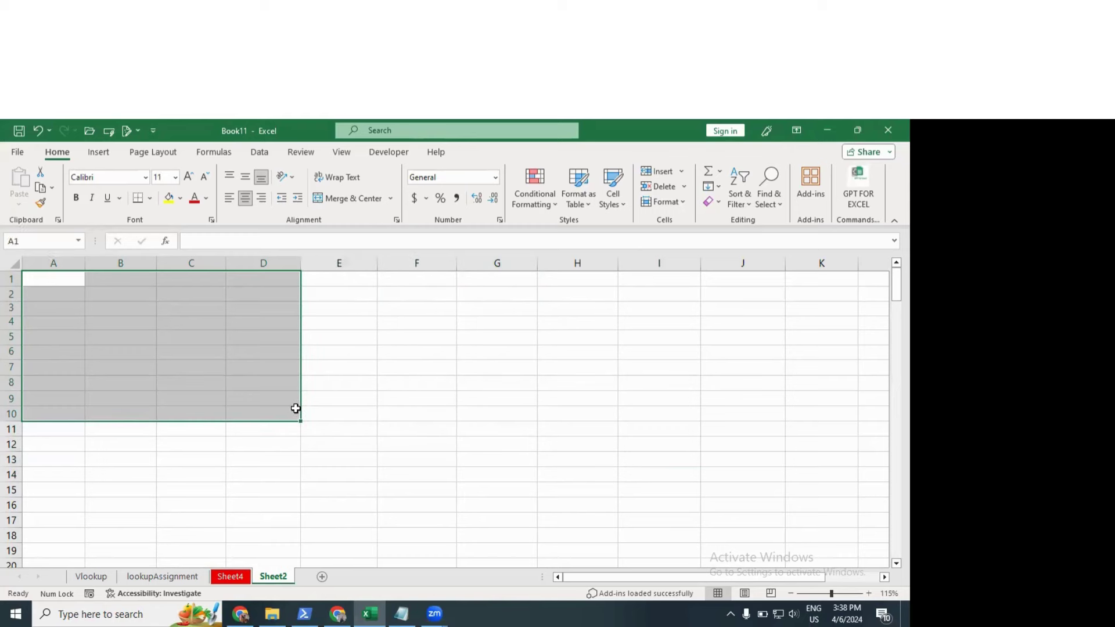
{"action": "scroll", "coordinate": [296, 408], "scroll_direction": "up", "scroll_amount": 2}
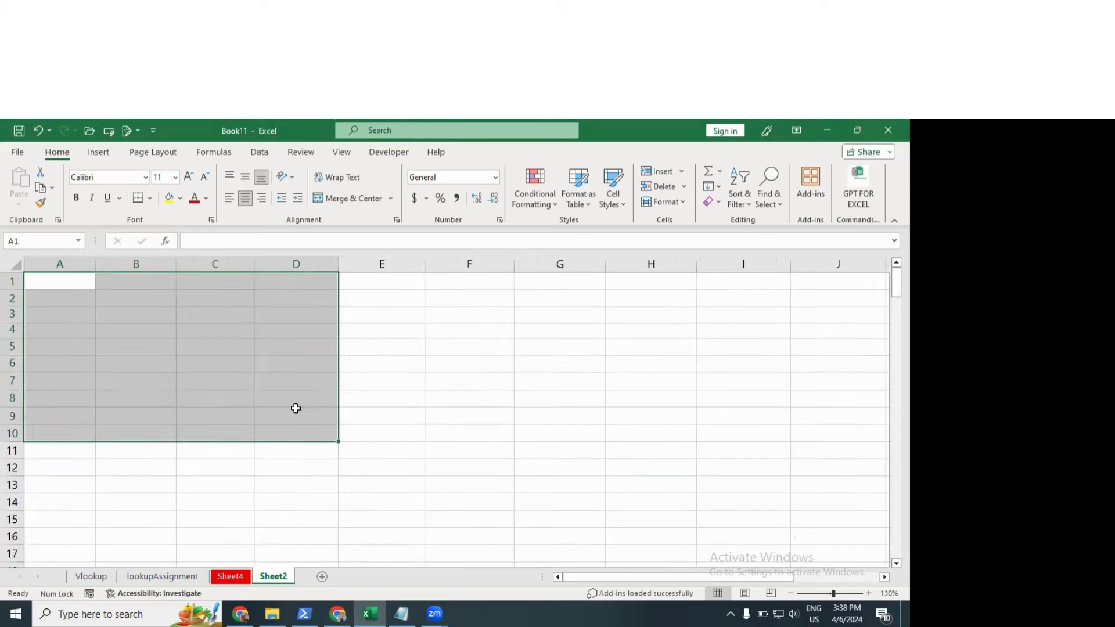
{"action": "scroll", "coordinate": [295, 408], "scroll_direction": "up", "scroll_amount": 1}
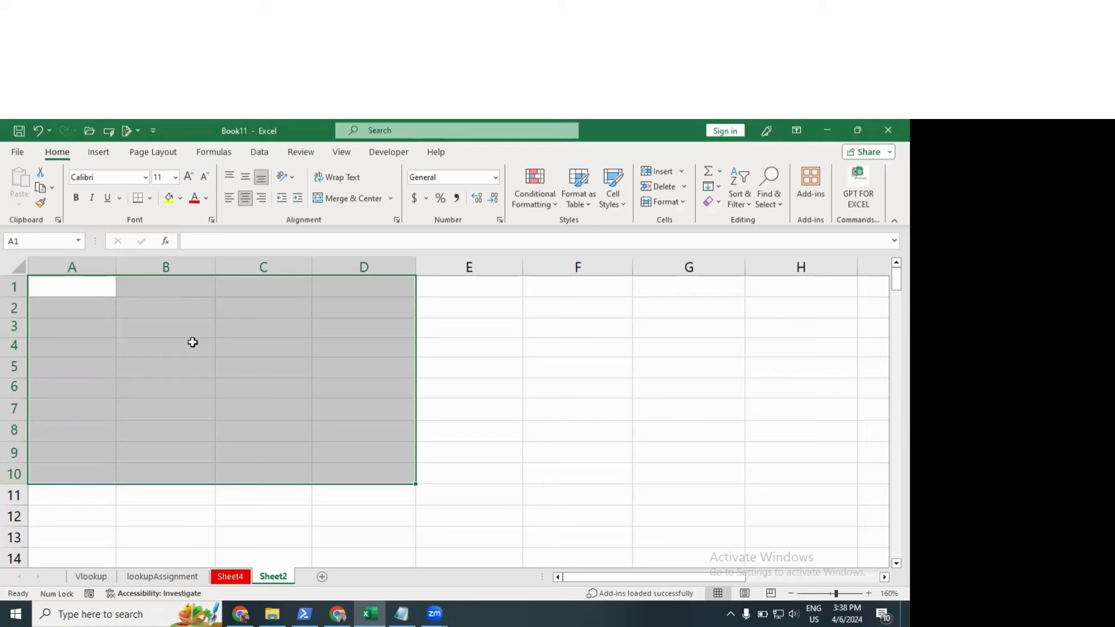
Step: Start a Greater Than highlight rule with a threshold of 100
{"action": "left_click", "coordinate": [534, 201]}
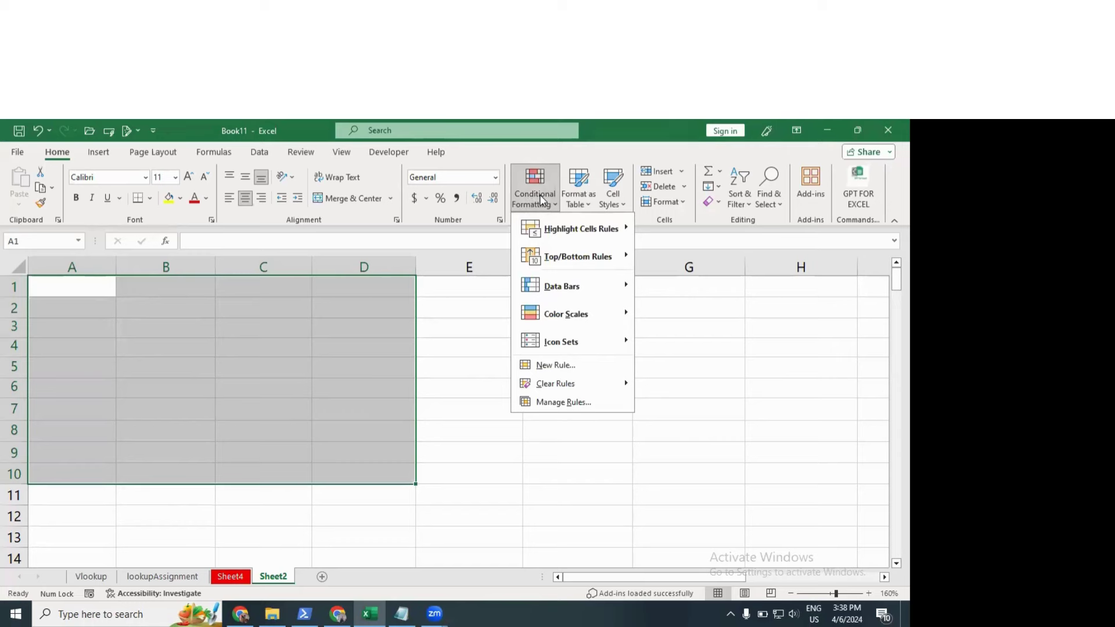
{"action": "mouse_move", "coordinate": [564, 233]}
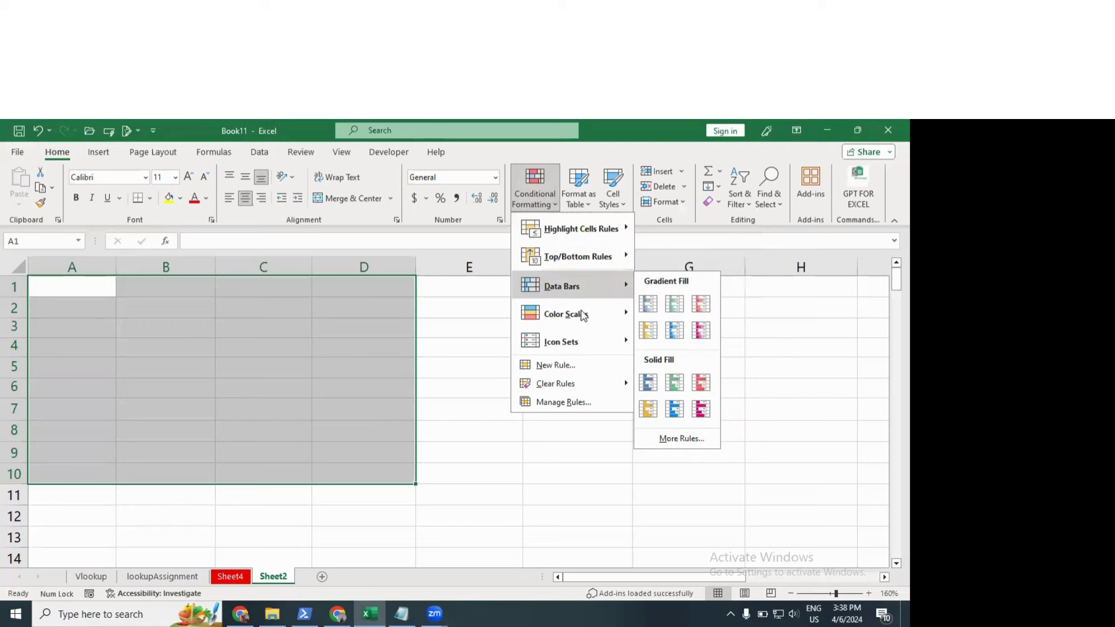
{"action": "mouse_move", "coordinate": [583, 344]}
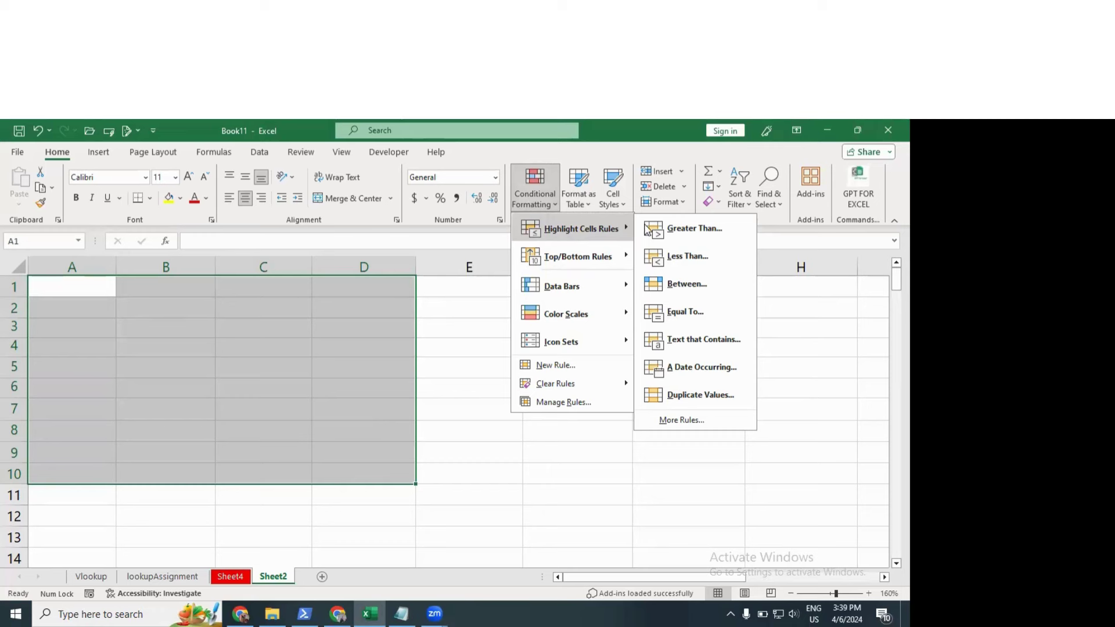
{"action": "left_click", "coordinate": [696, 229]}
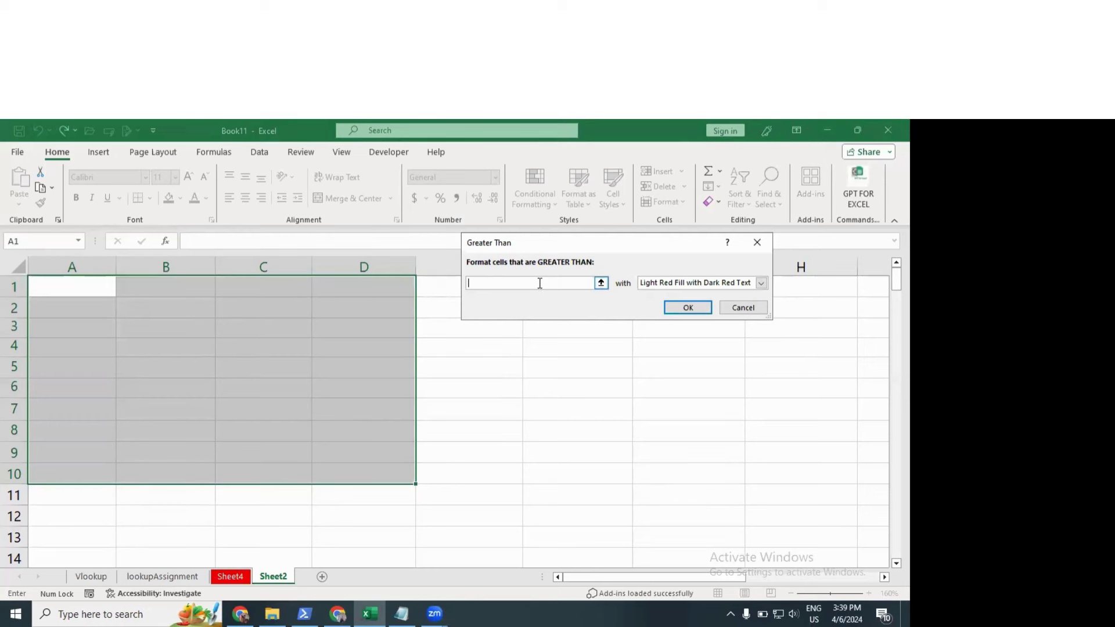
{"action": "left_click", "coordinate": [664, 287]}
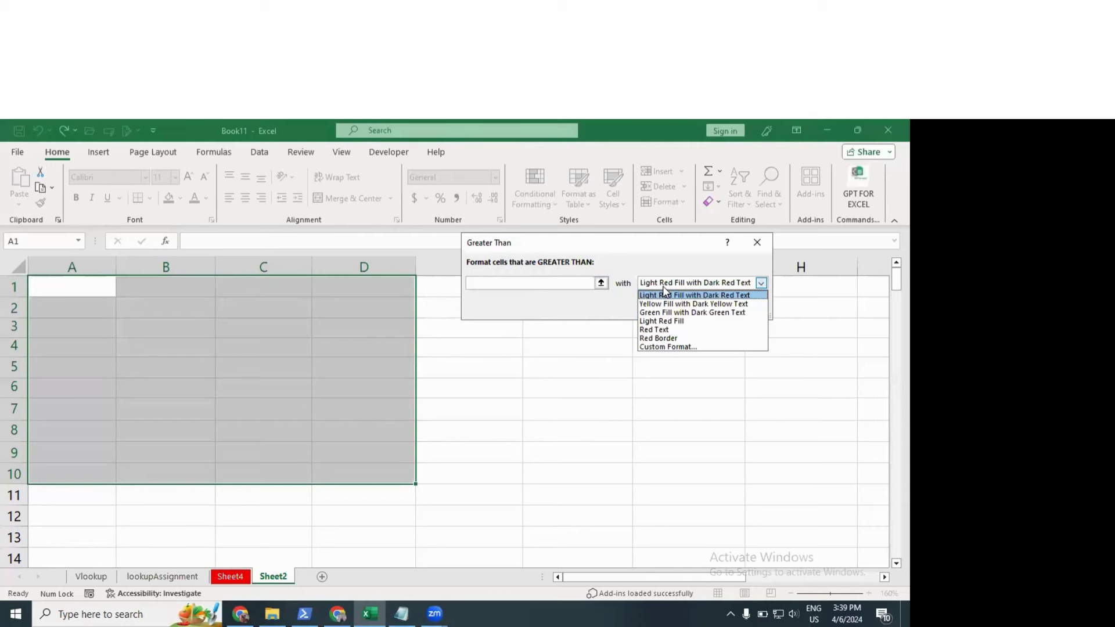
{"action": "left_click", "coordinate": [553, 283]}
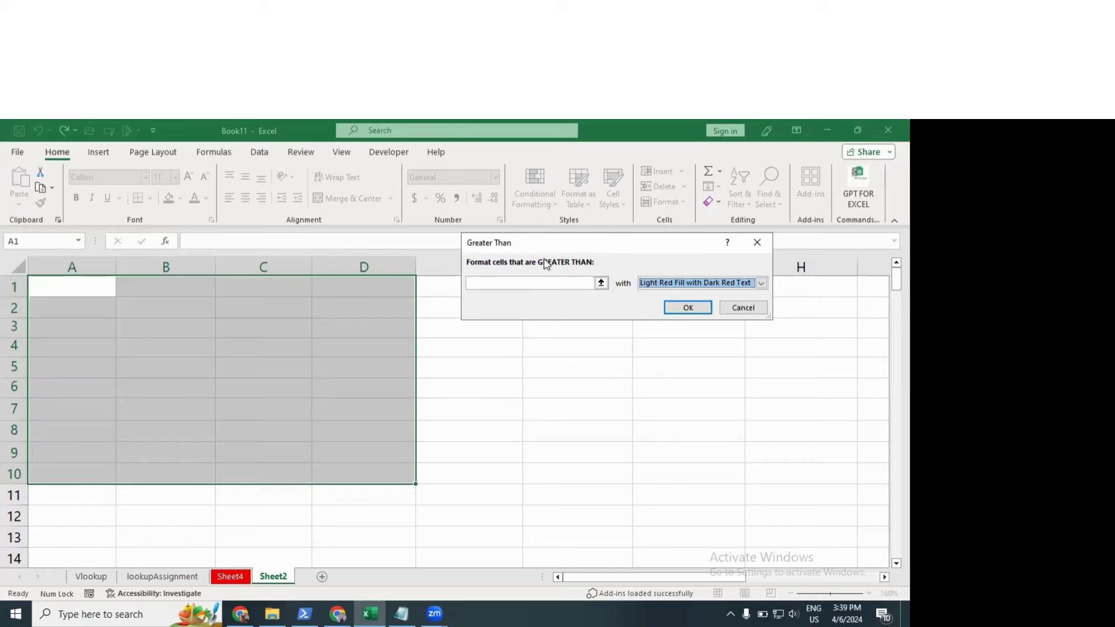
{"action": "left_click", "coordinate": [492, 284]}
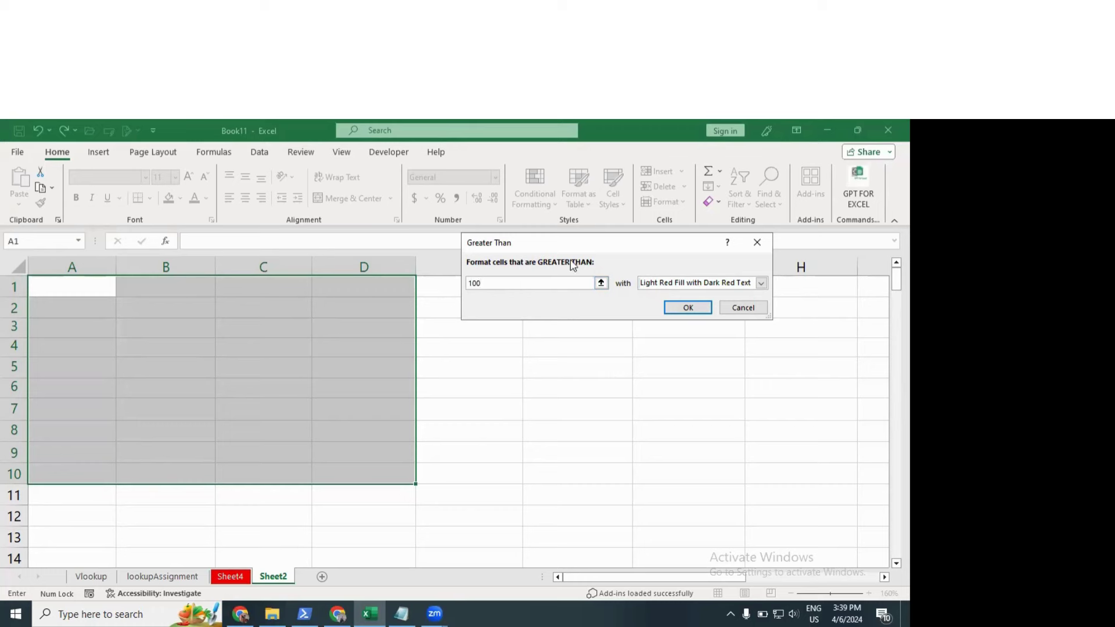
Step: Give the rule a custom format with a gold fill
{"action": "left_click", "coordinate": [721, 283]}
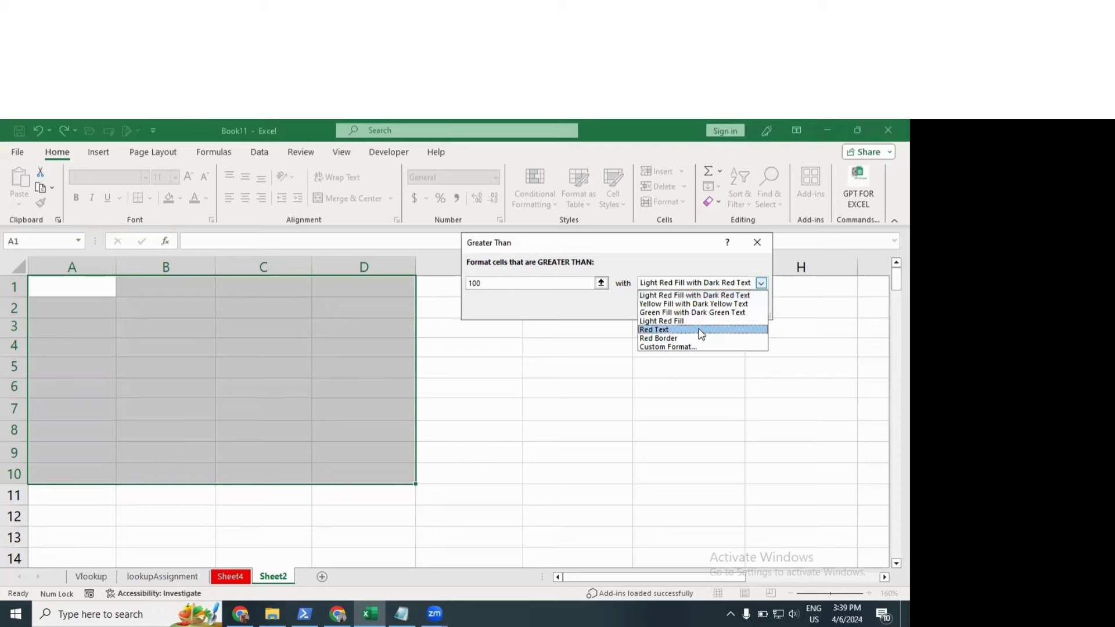
{"action": "left_click", "coordinate": [663, 347]}
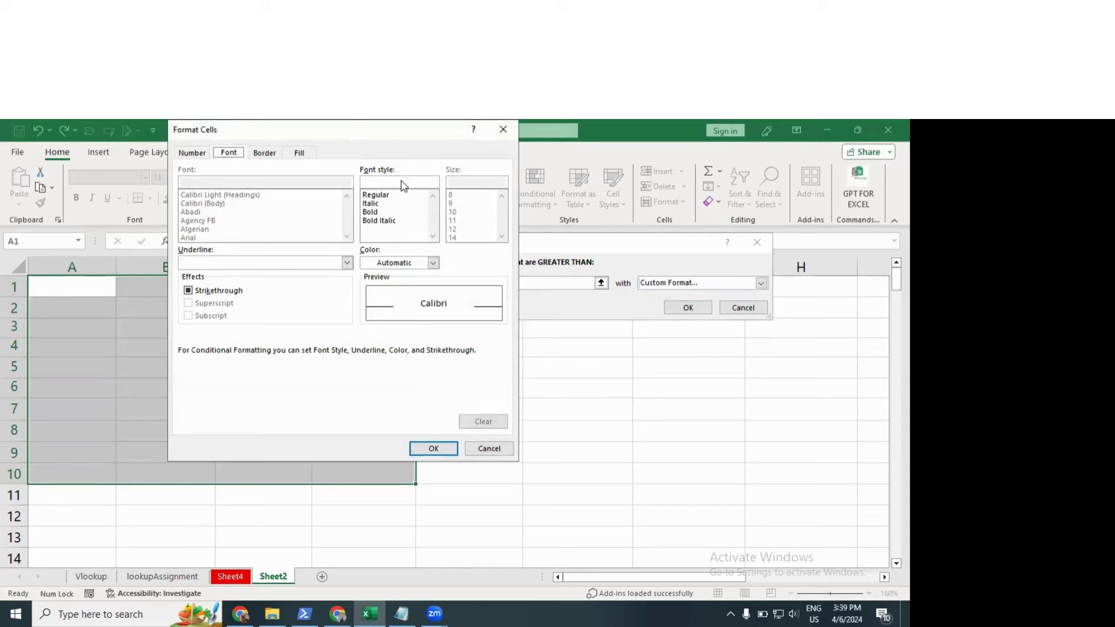
{"action": "left_click", "coordinate": [537, 243]}
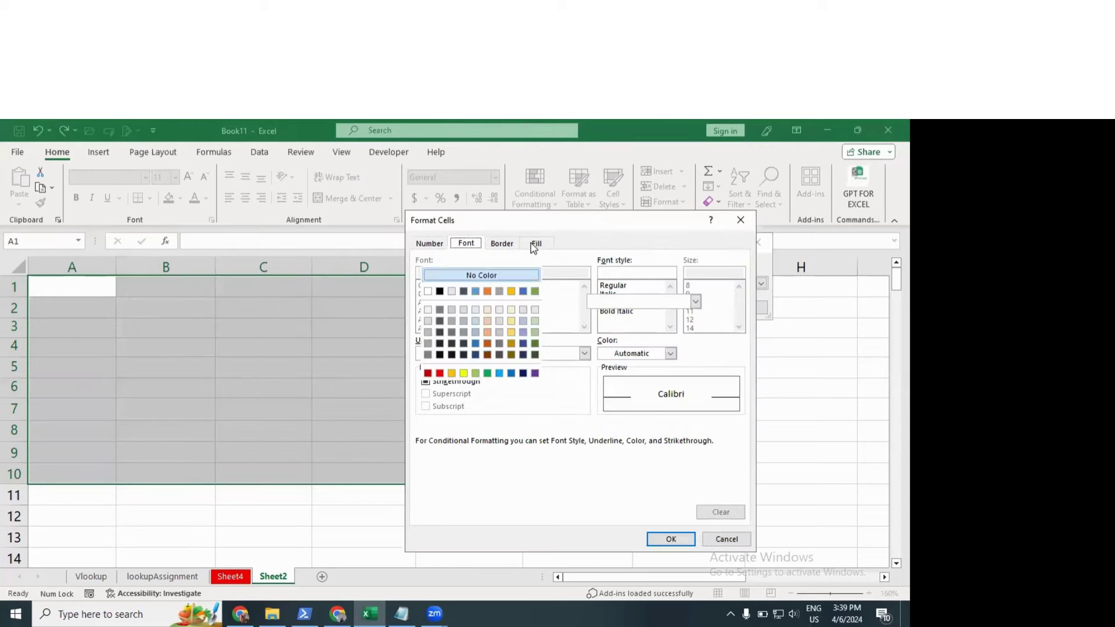
{"action": "left_click", "coordinate": [463, 373]}
{"action": "left_click", "coordinate": [452, 373]}
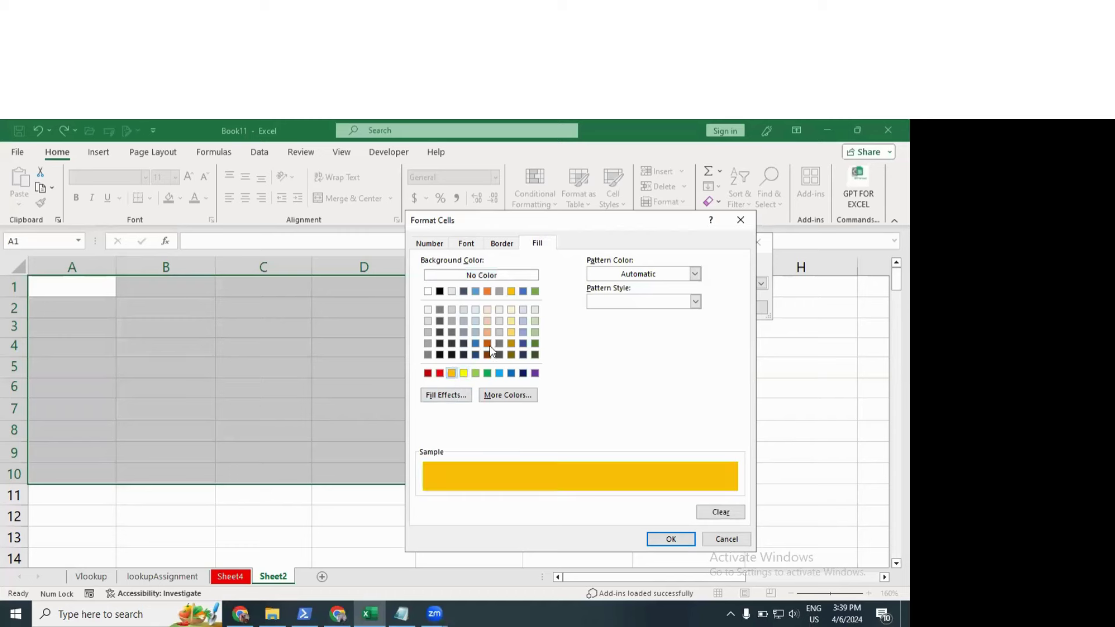
{"action": "left_click", "coordinate": [669, 537]}
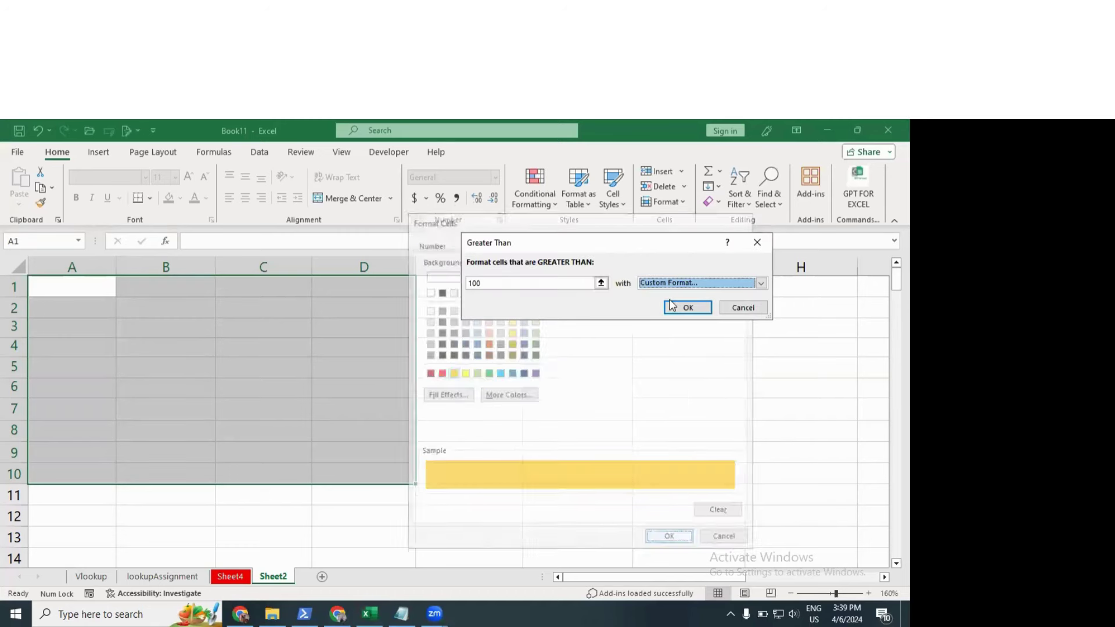
{"action": "left_click_drag", "start_coordinate": [606, 244], "coordinate": [457, 261]}
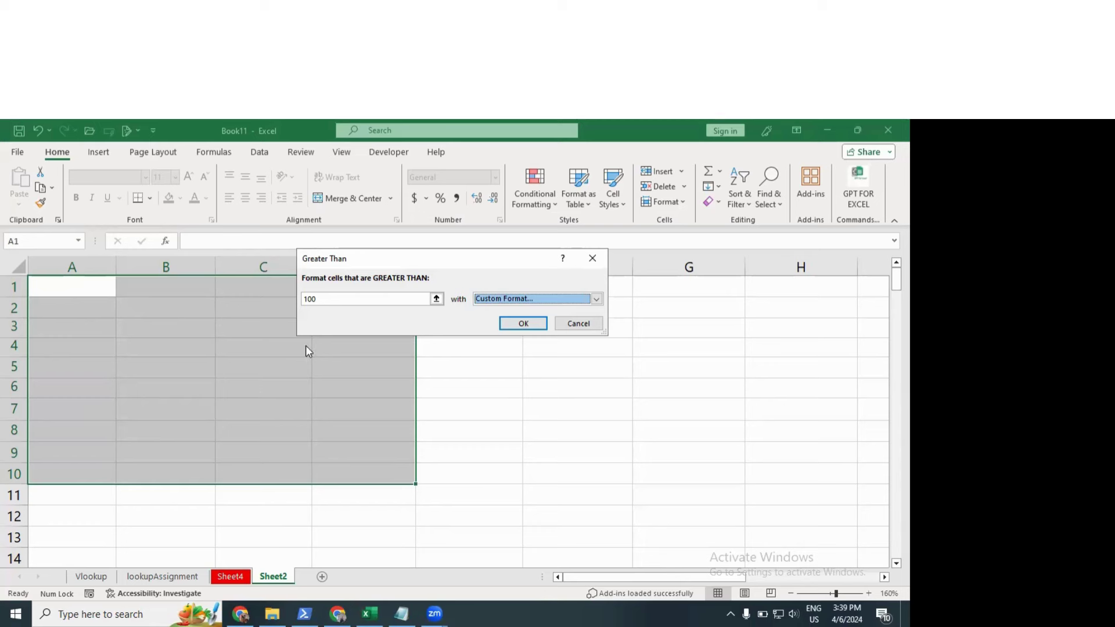
{"action": "left_click", "coordinate": [329, 303]}
{"action": "left_click", "coordinate": [332, 298]}
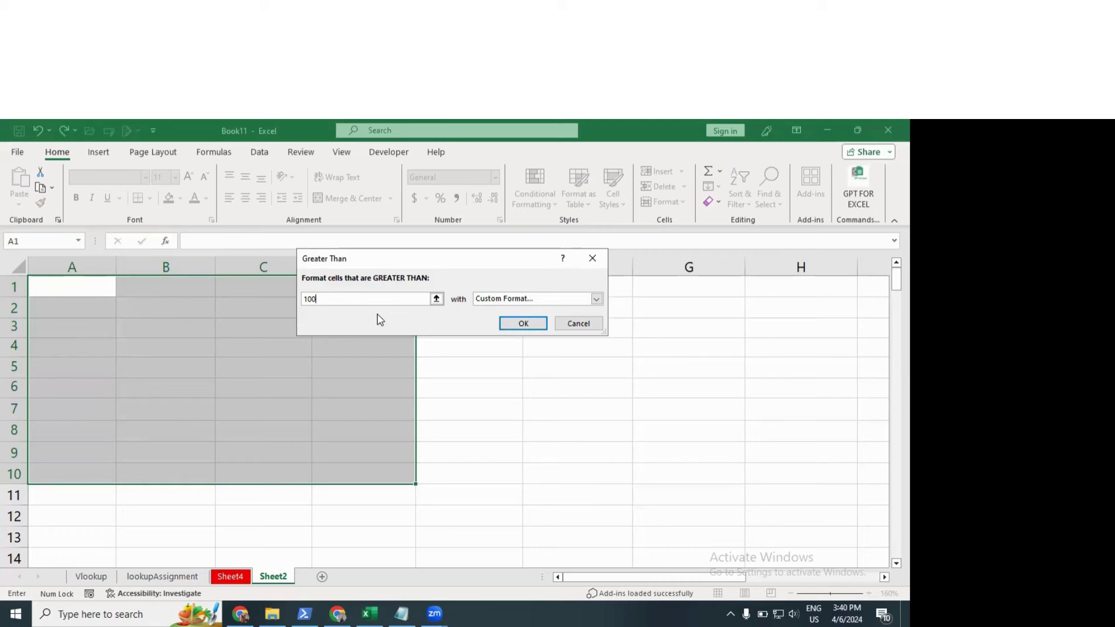
Step: Apply the rule, then enter 50, 30 and 20 in B3:B5
{"action": "left_click", "coordinate": [528, 327]}
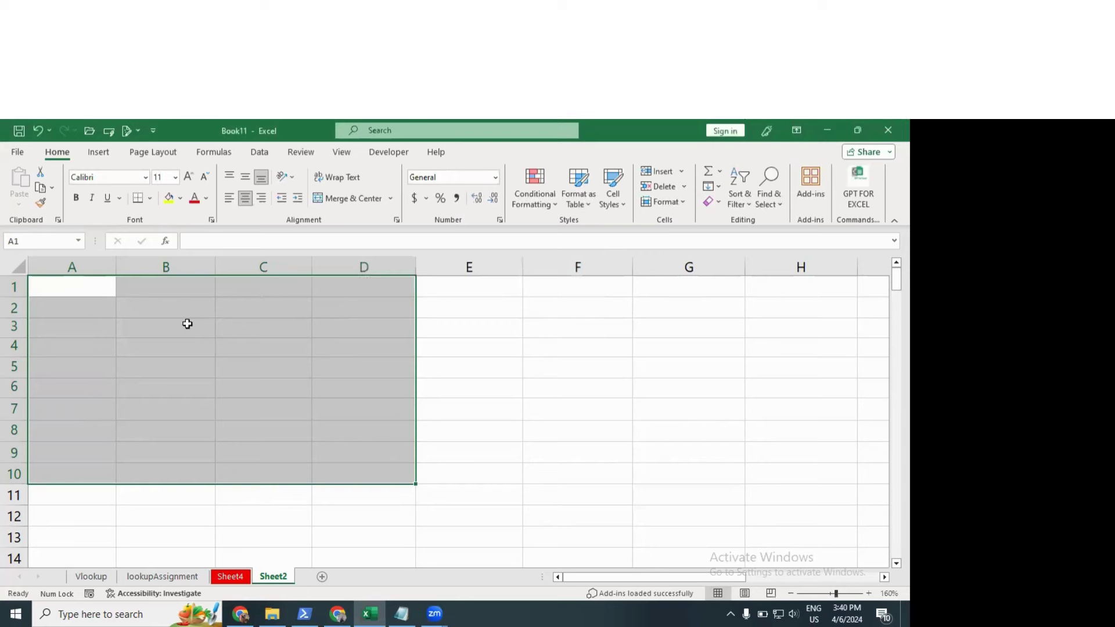
{"action": "left_click", "coordinate": [180, 323]}
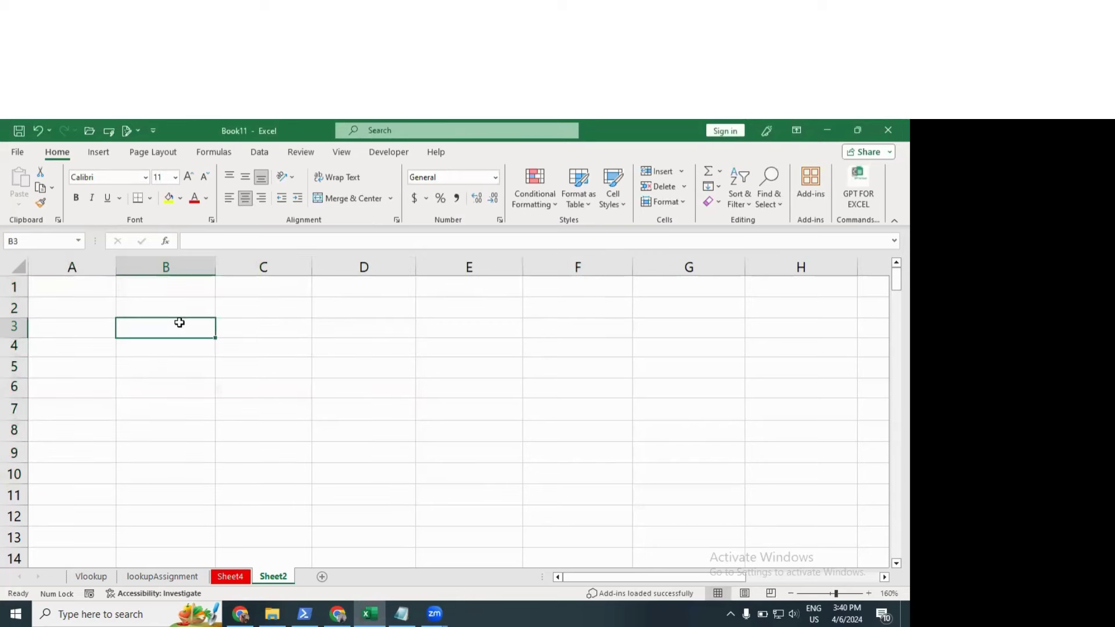
{"action": "type", "text": "50"}
{"action": "key", "text": "Return"}
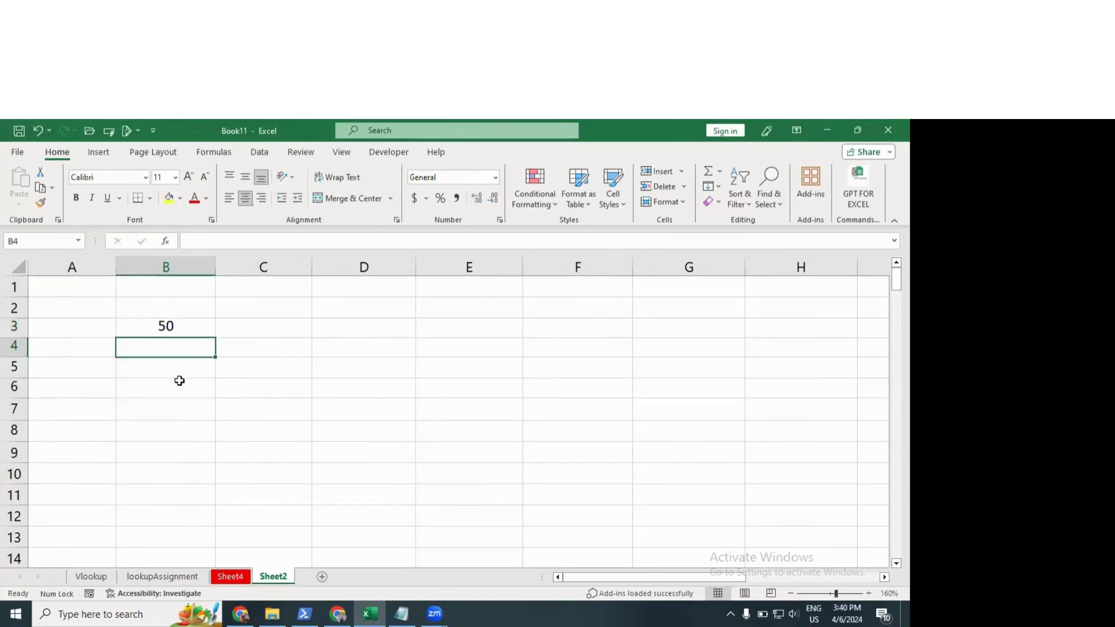
{"action": "type", "text": "30"}
{"action": "key", "text": "Return"}
{"action": "type", "text": "20"}
{"action": "key", "text": "Return"}
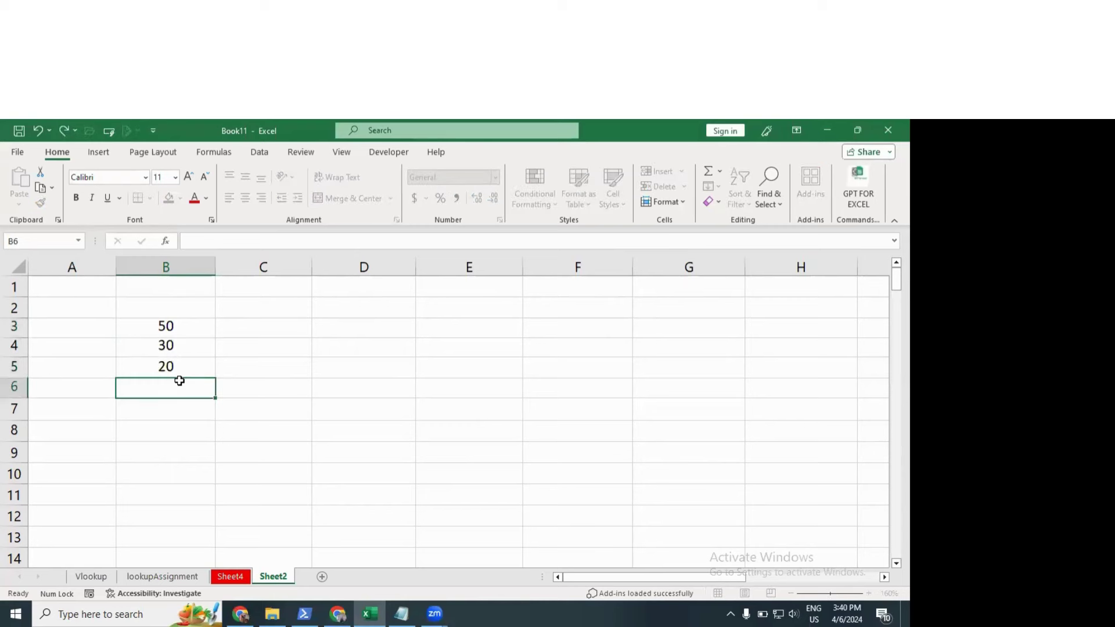
Step: Enter 102 in B7, which turns gold, and reselect A1:D10
{"action": "left_click", "coordinate": [181, 413]}
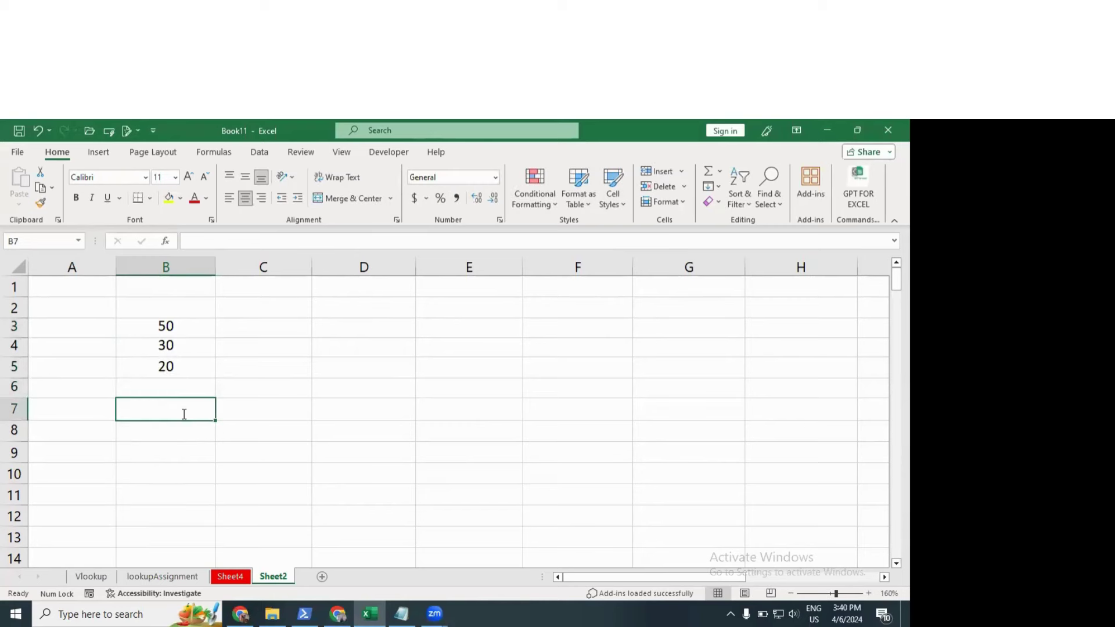
{"action": "type", "text": "102"}
{"action": "key", "text": "Return"}
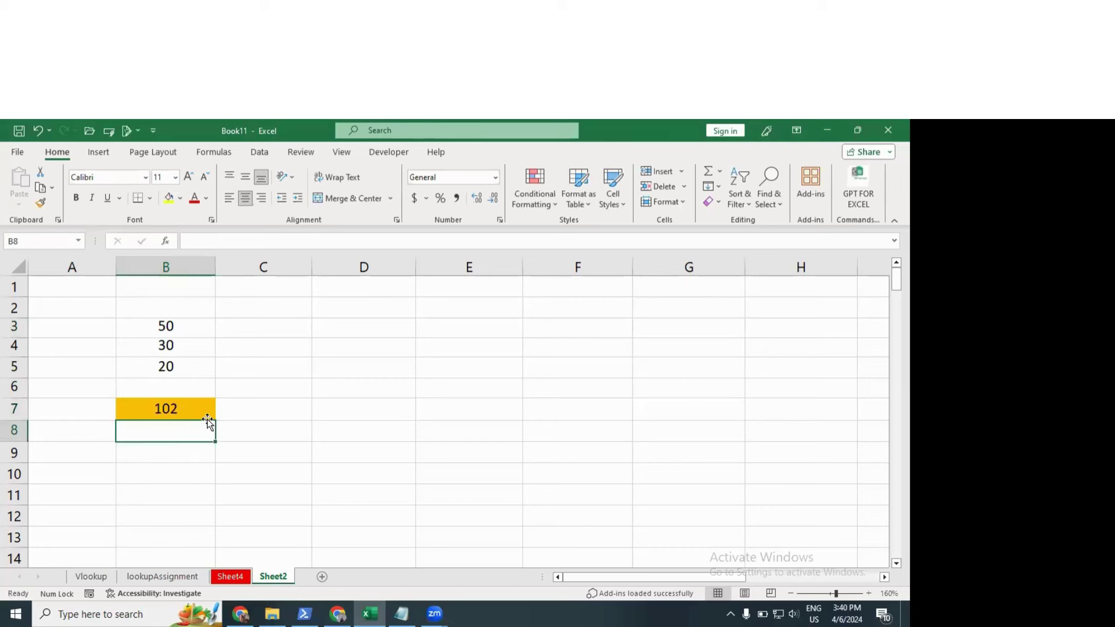
{"action": "left_click", "coordinate": [187, 413]}
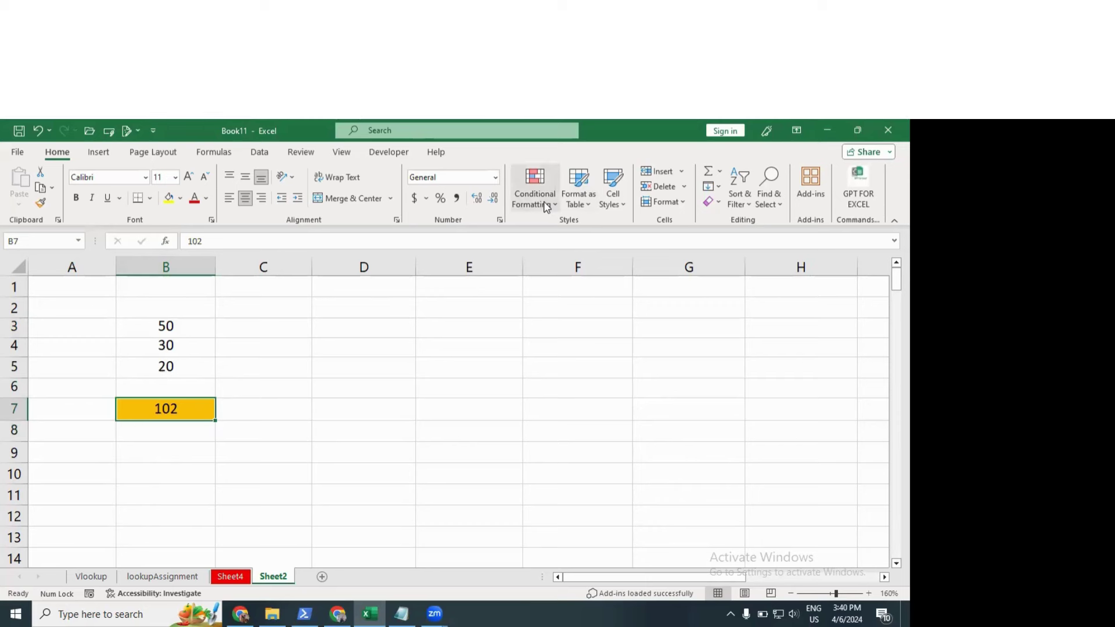
{"action": "left_click_drag", "start_coordinate": [92, 286], "coordinate": [342, 465]}
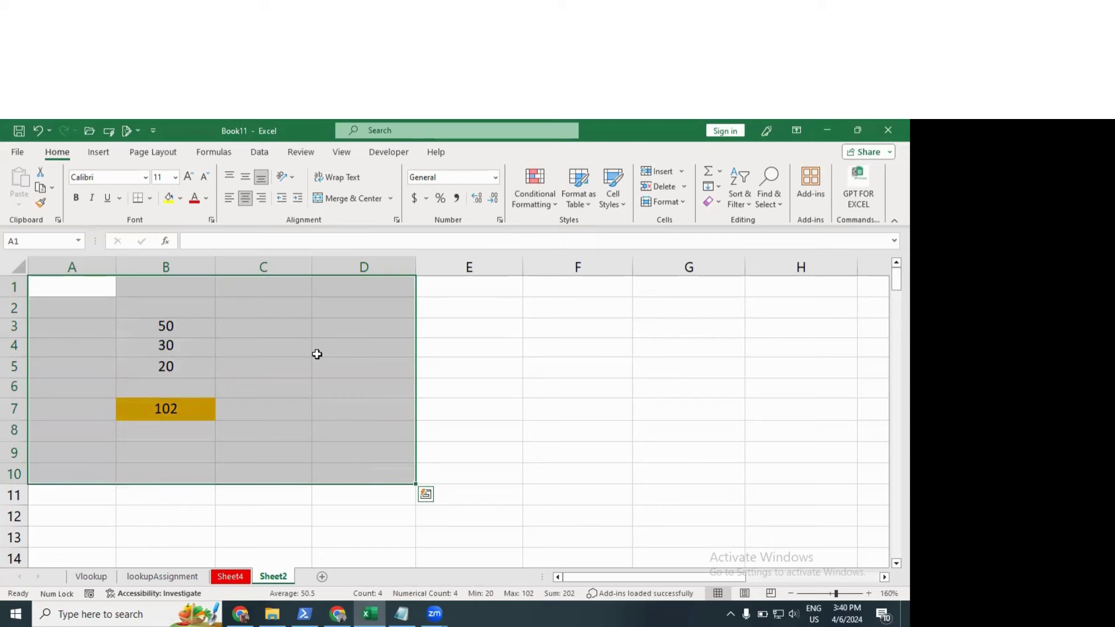
Step: Add a Between highlight rule for 440 and 100 with Red Text formatting
{"action": "left_click", "coordinate": [530, 209]}
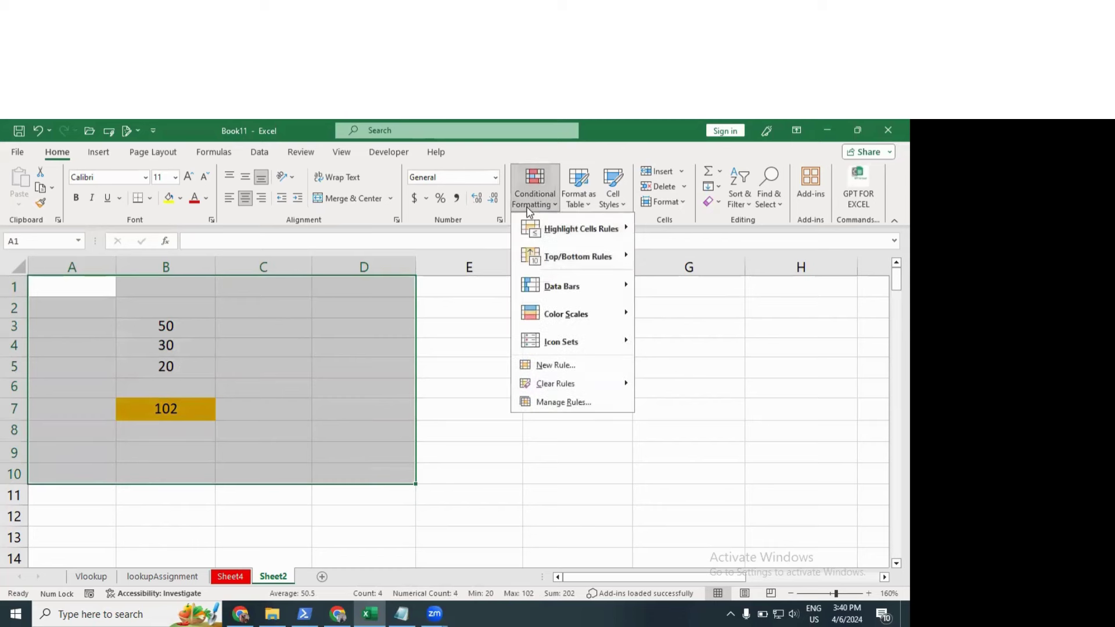
{"action": "mouse_move", "coordinate": [591, 232]}
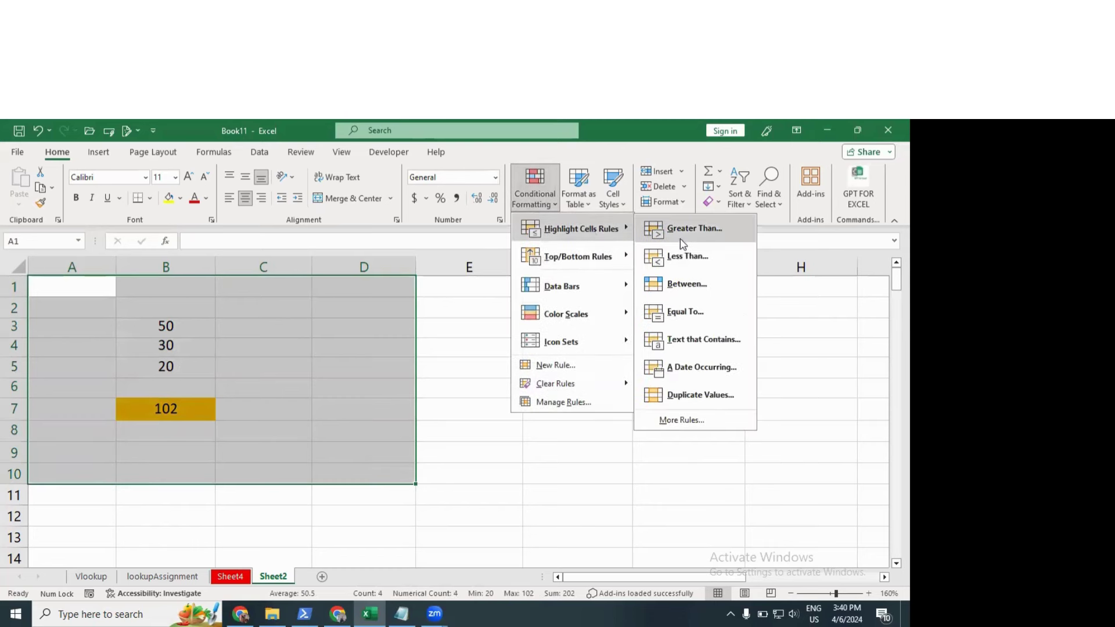
{"action": "left_click", "coordinate": [692, 284]}
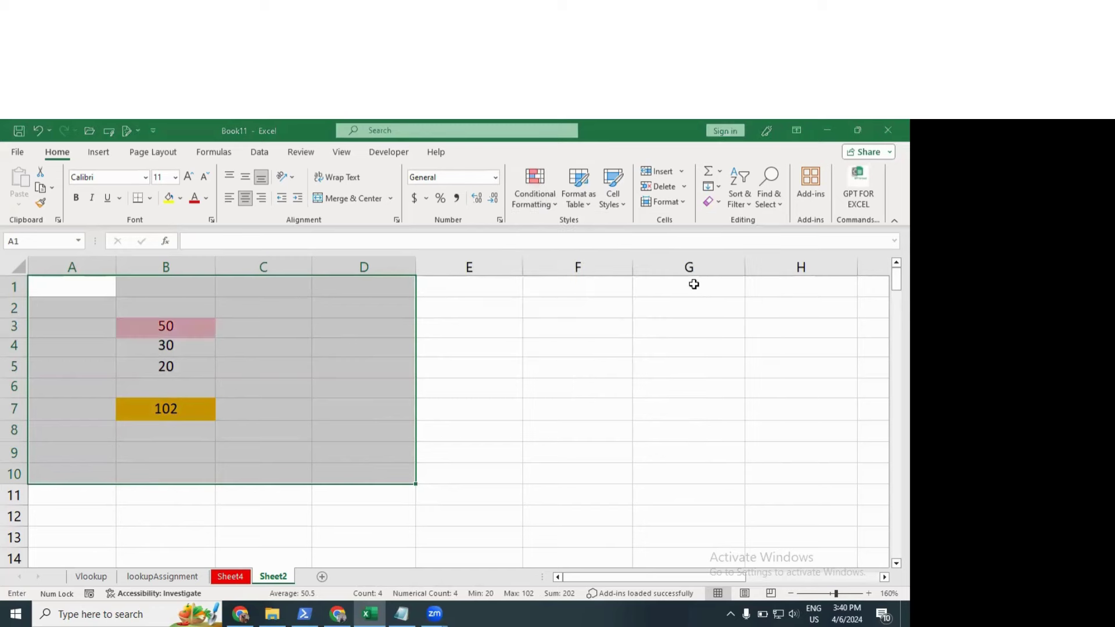
{"action": "left_click", "coordinate": [335, 298]}
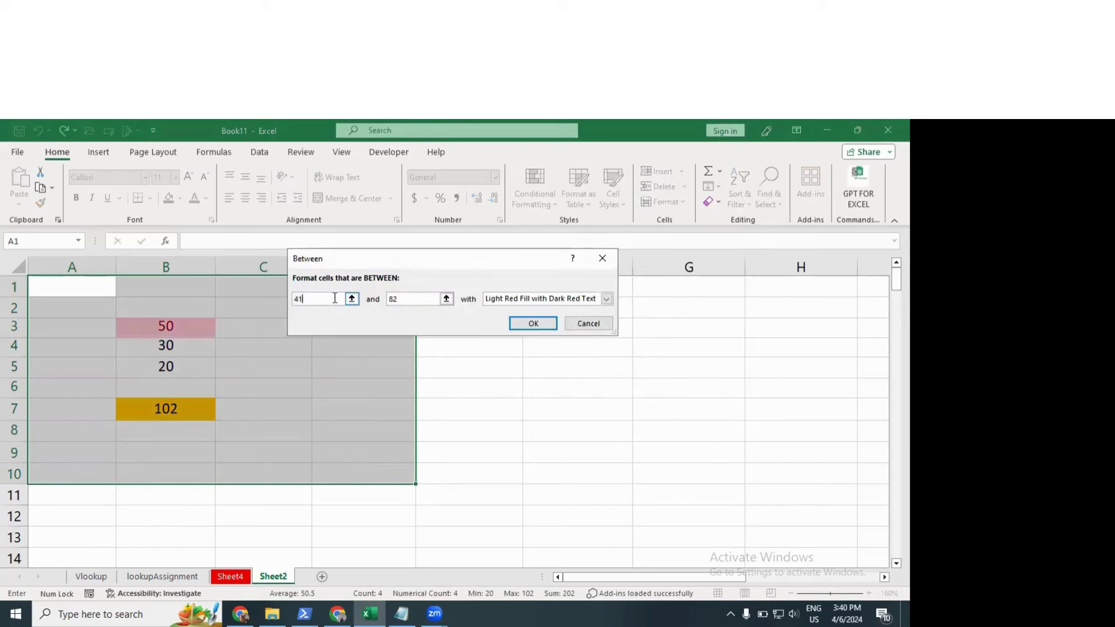
{"action": "key", "text": "BackSpace"}
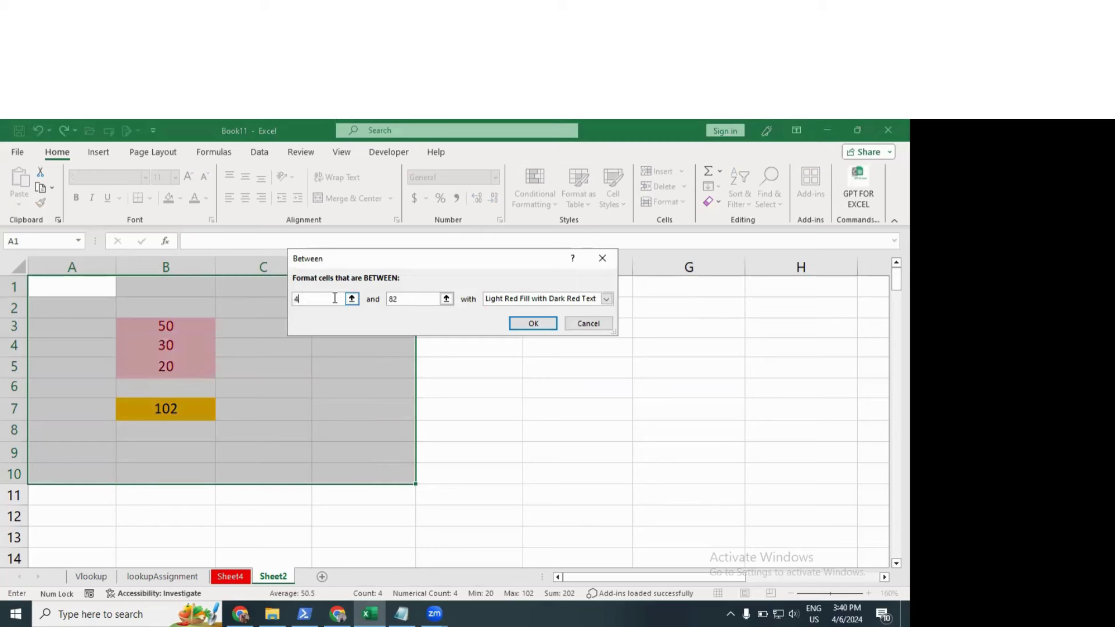
{"action": "type", "text": "40"}
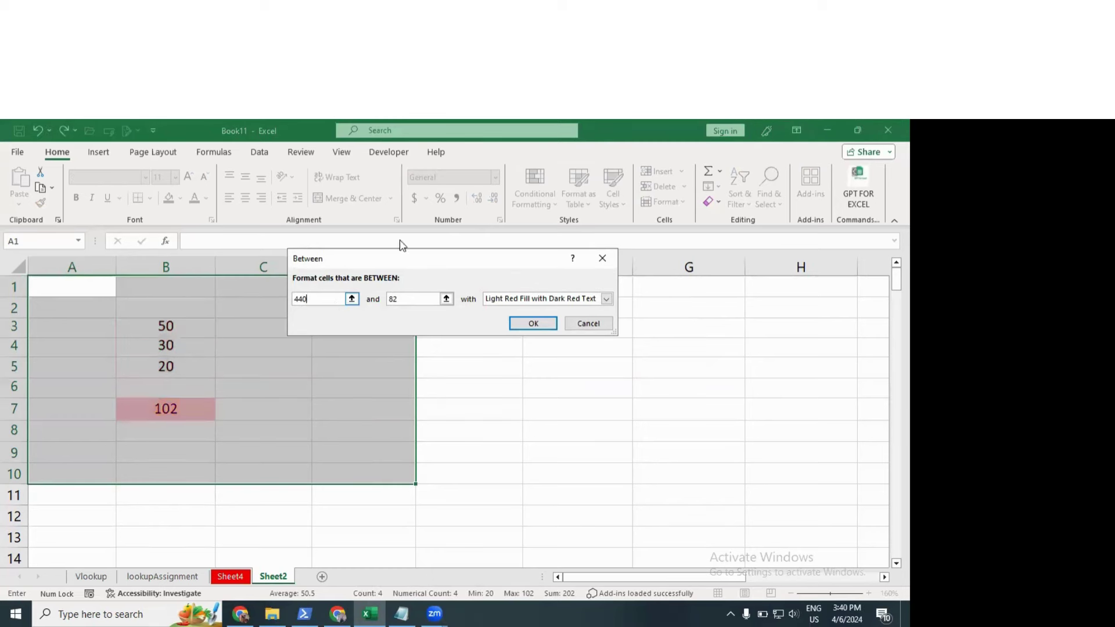
{"action": "left_click", "coordinate": [523, 332]}
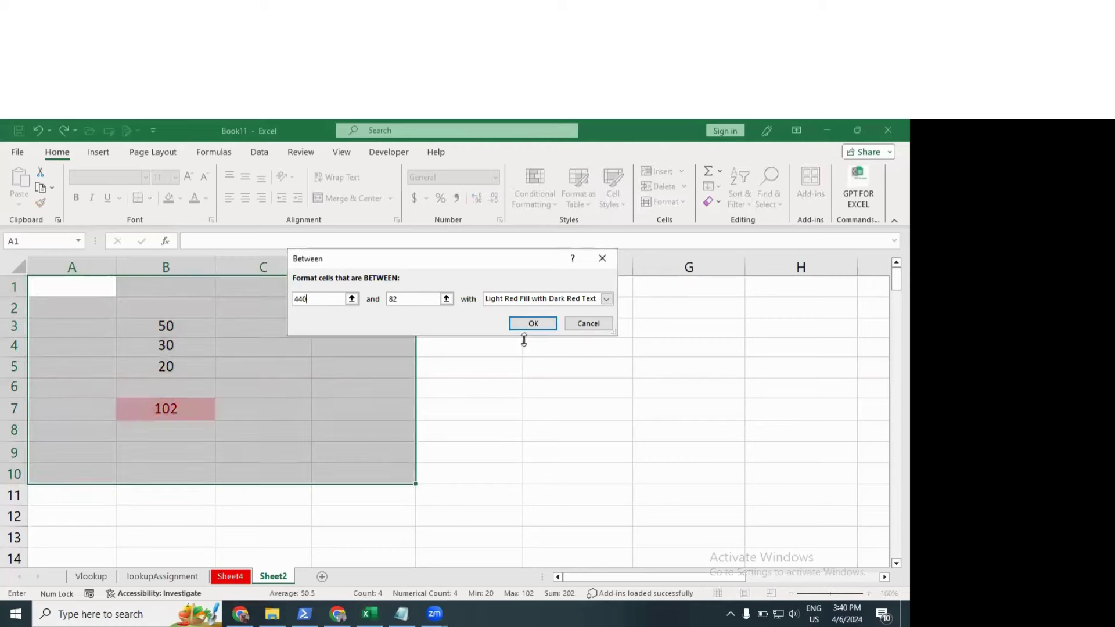
{"action": "left_click", "coordinate": [415, 297]}
{"action": "key", "text": "BackSpace"}
{"action": "key", "text": "BackSpace"}
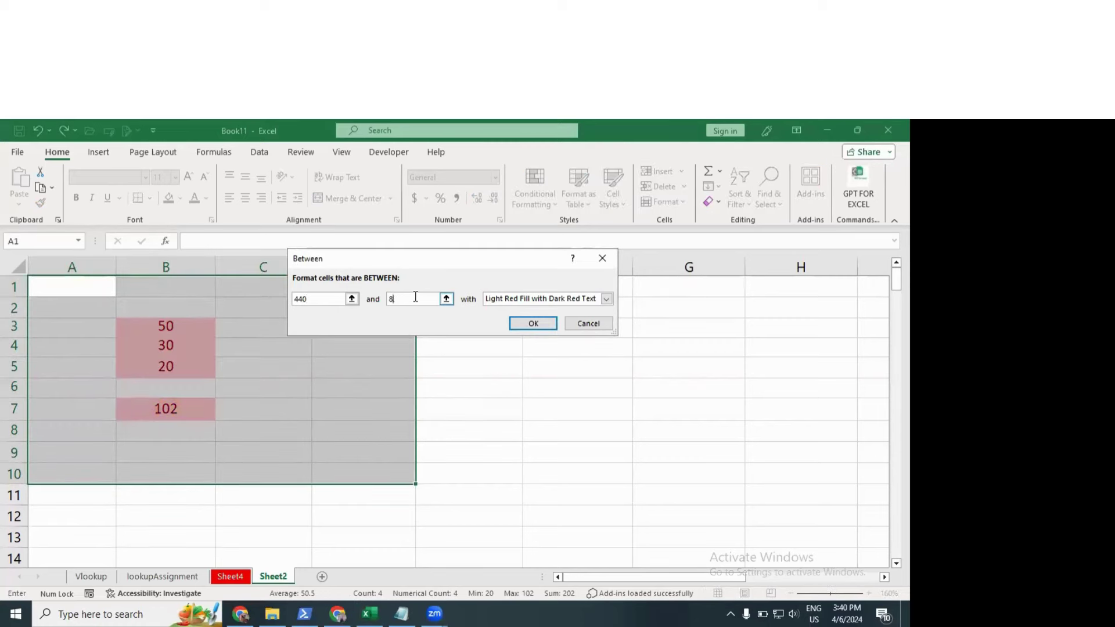
{"action": "type", "text": "100"}
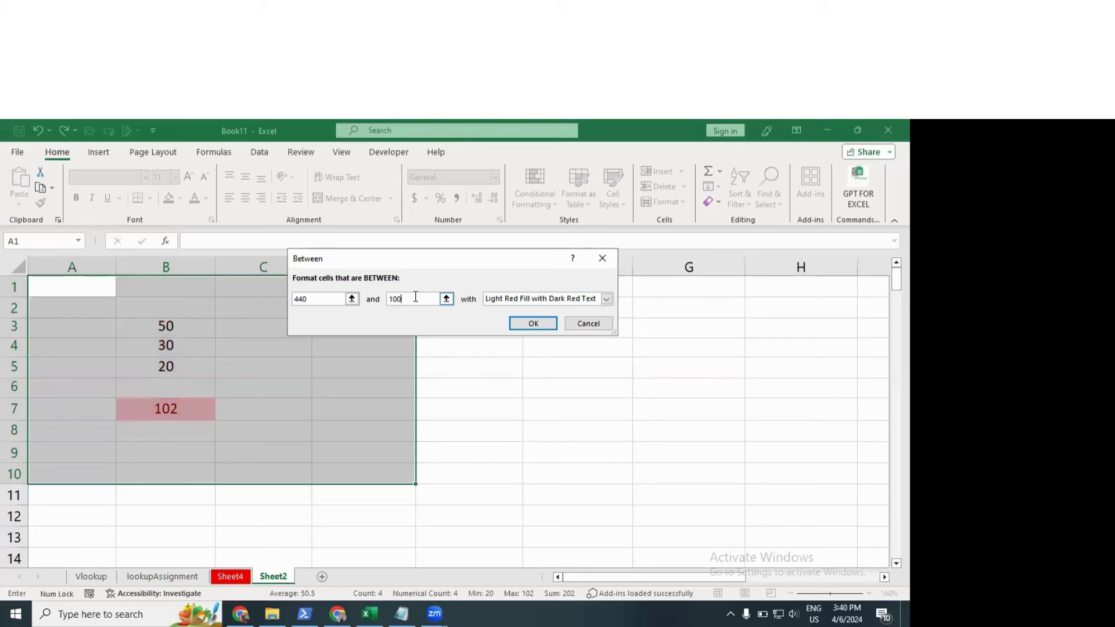
{"action": "left_click", "coordinate": [498, 300]}
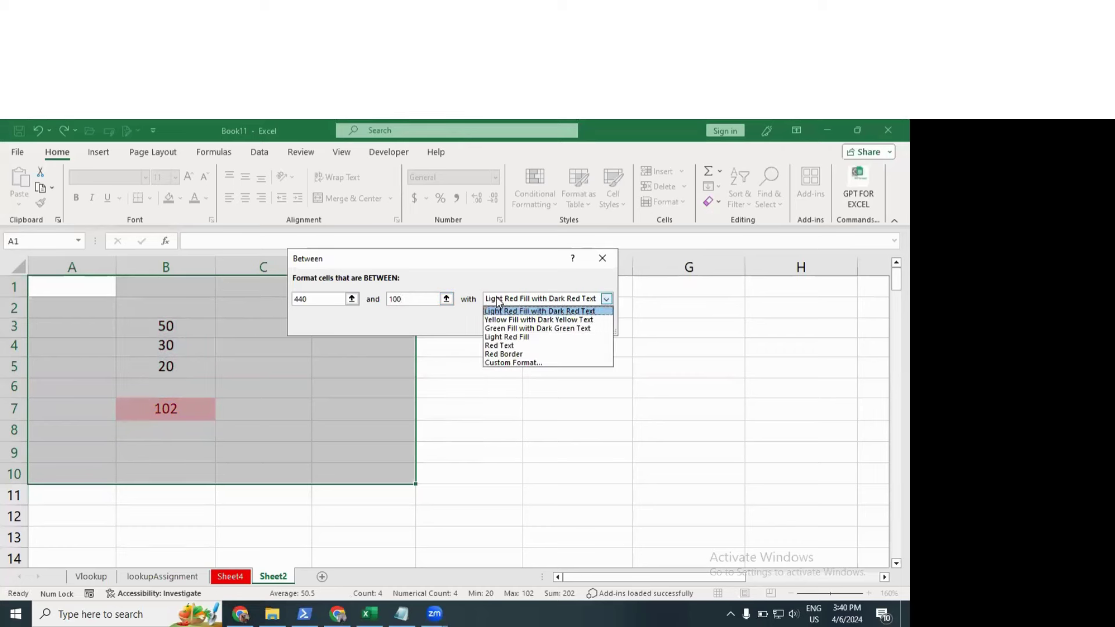
{"action": "left_click", "coordinate": [509, 346]}
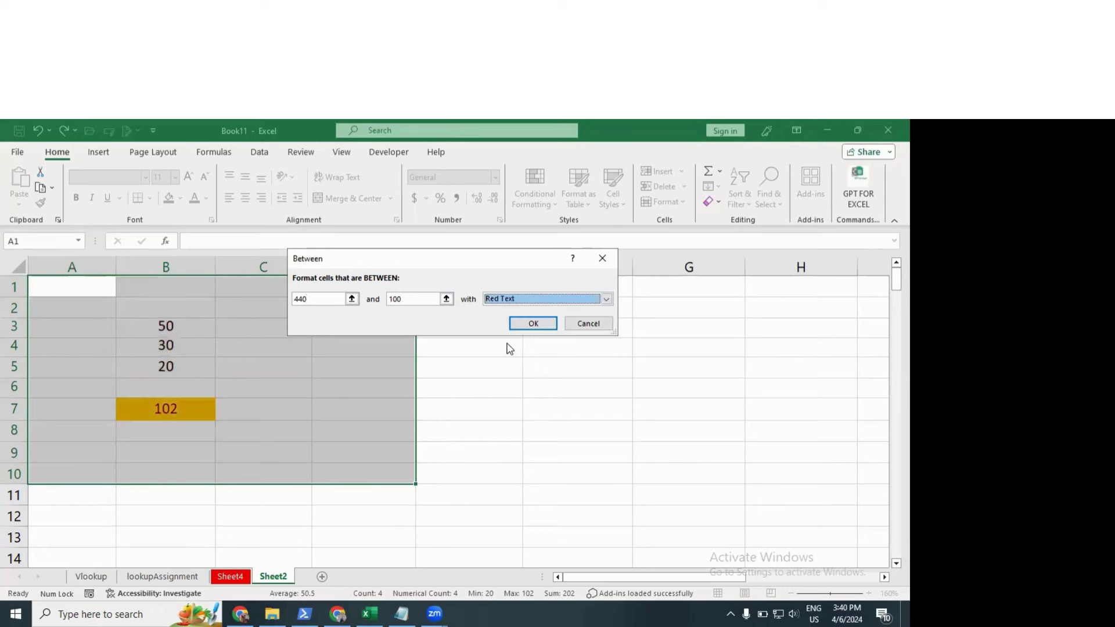
{"action": "left_click", "coordinate": [532, 323]}
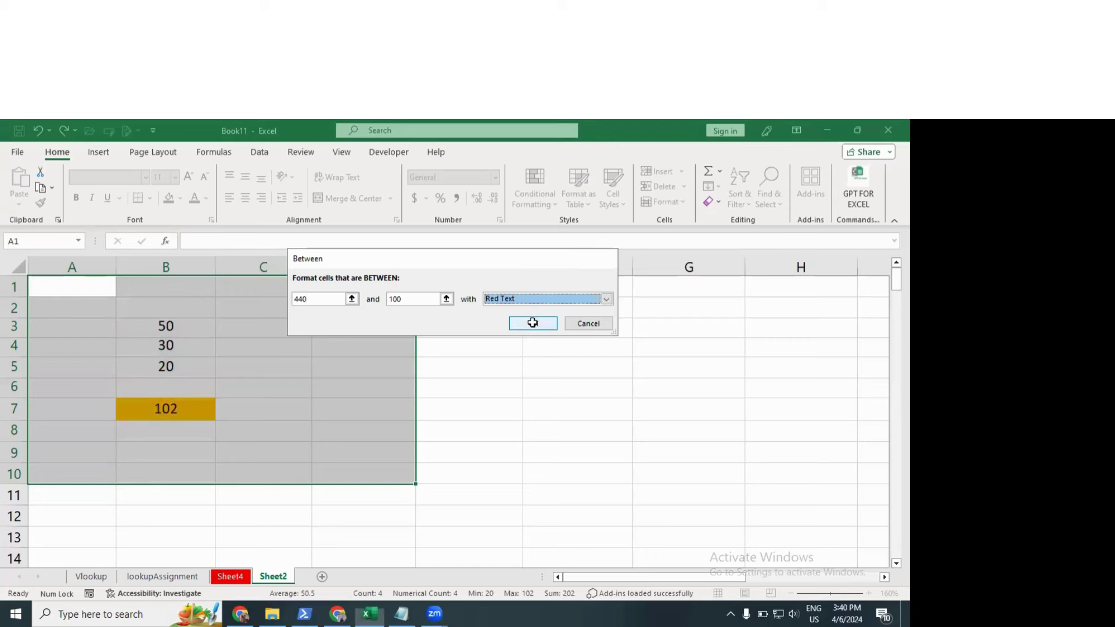
Step: Inspect the red 102 in B7, then reselect the range A1:D10
{"action": "left_click", "coordinate": [317, 383]}
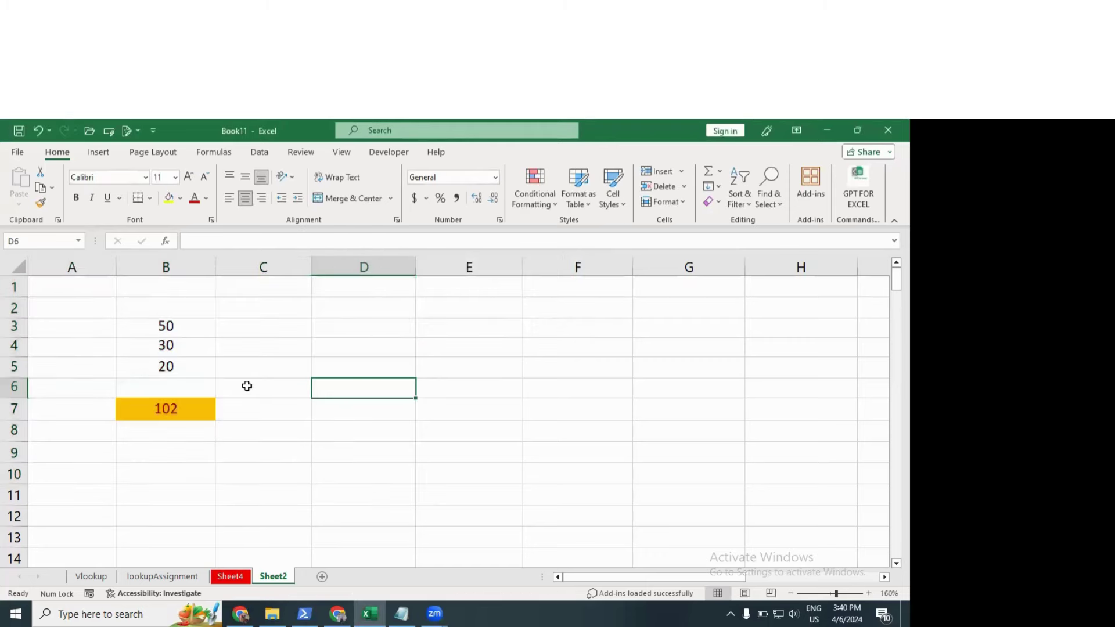
{"action": "left_click", "coordinate": [168, 430]}
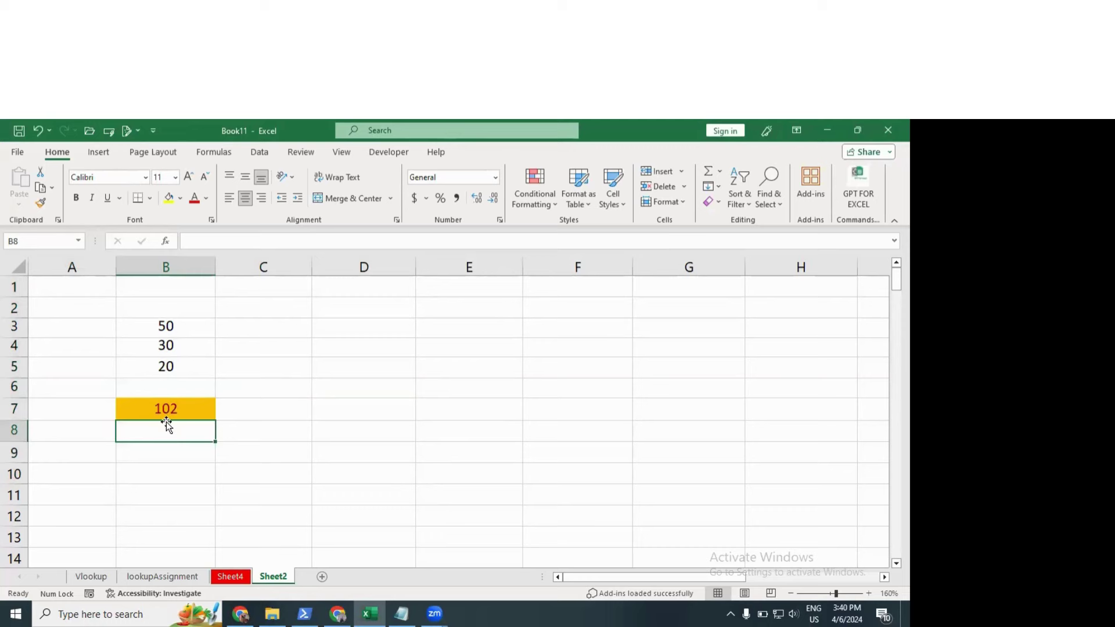
{"action": "left_click", "coordinate": [162, 408]}
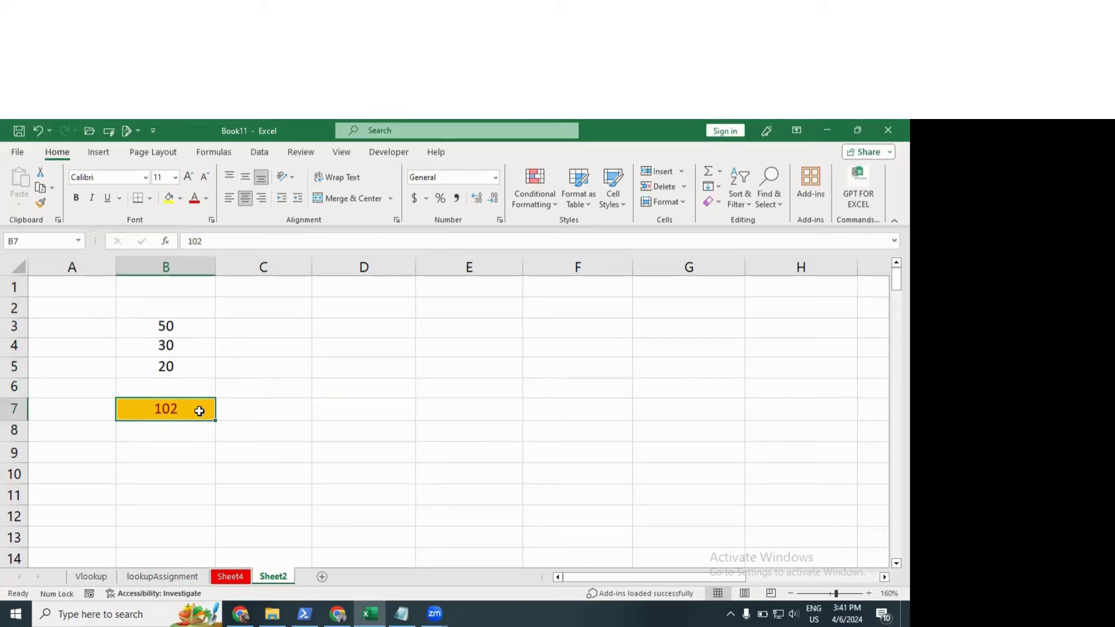
{"action": "left_click_drag", "start_coordinate": [74, 283], "coordinate": [345, 465]}
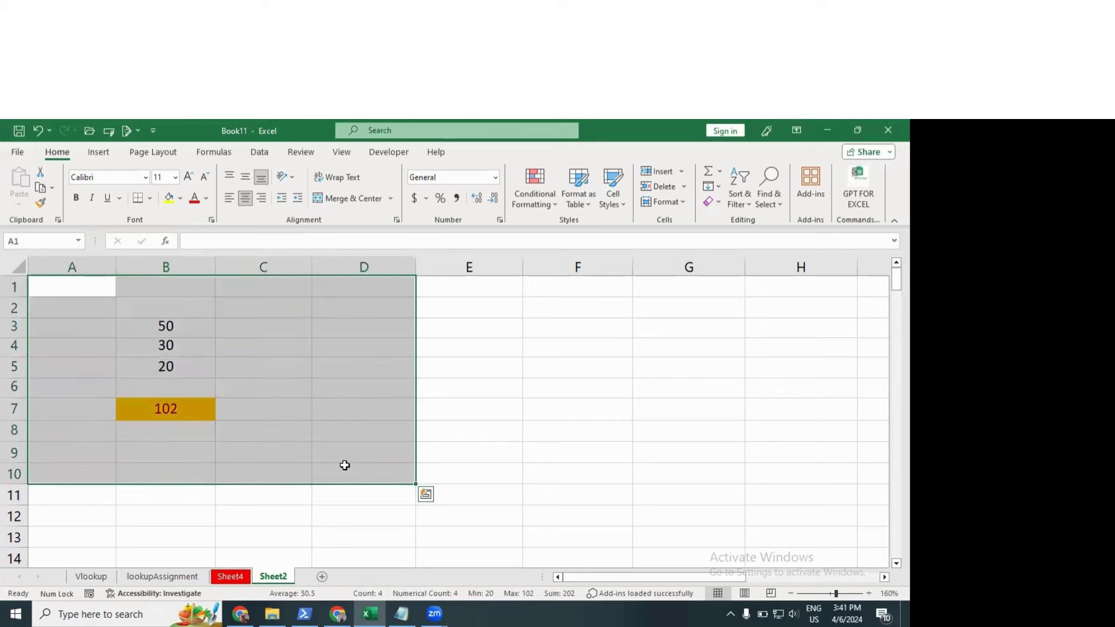
Step: In Manage Rules, tick Stop If True and delete 'Cell Value > 100', then cancel without saving
{"action": "left_click", "coordinate": [533, 194]}
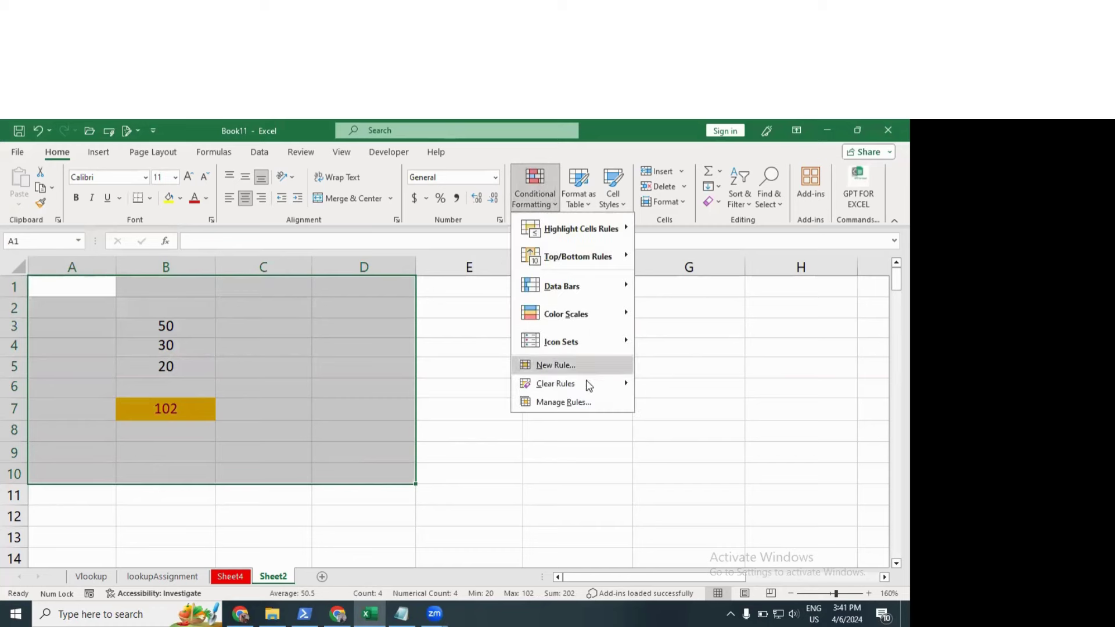
{"action": "left_click", "coordinate": [566, 402]}
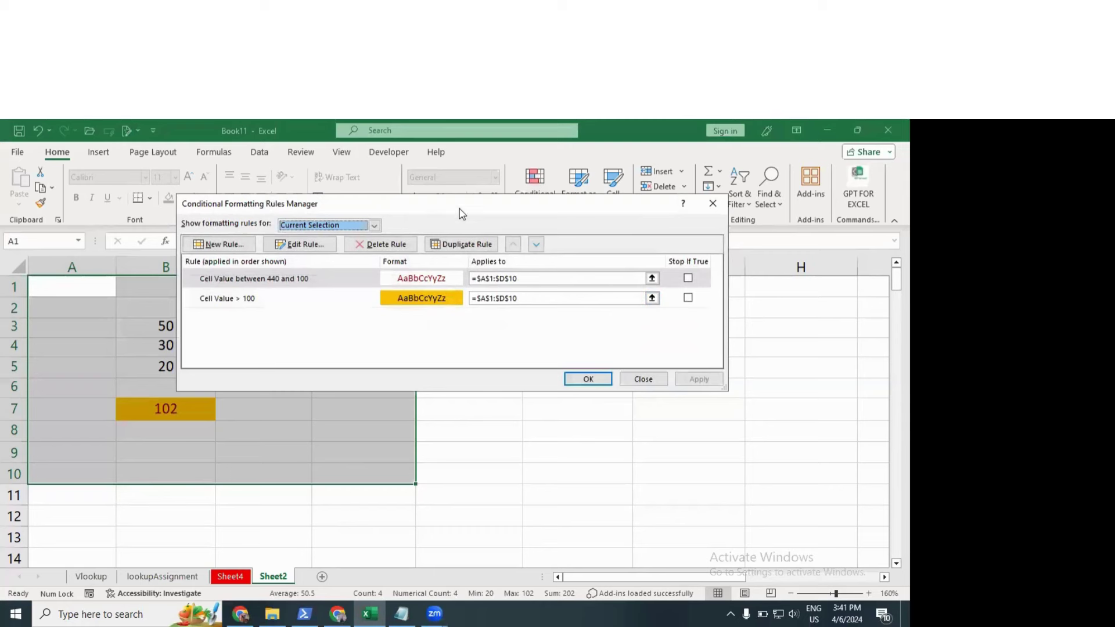
{"action": "left_click_drag", "start_coordinate": [516, 200], "coordinate": [619, 186]}
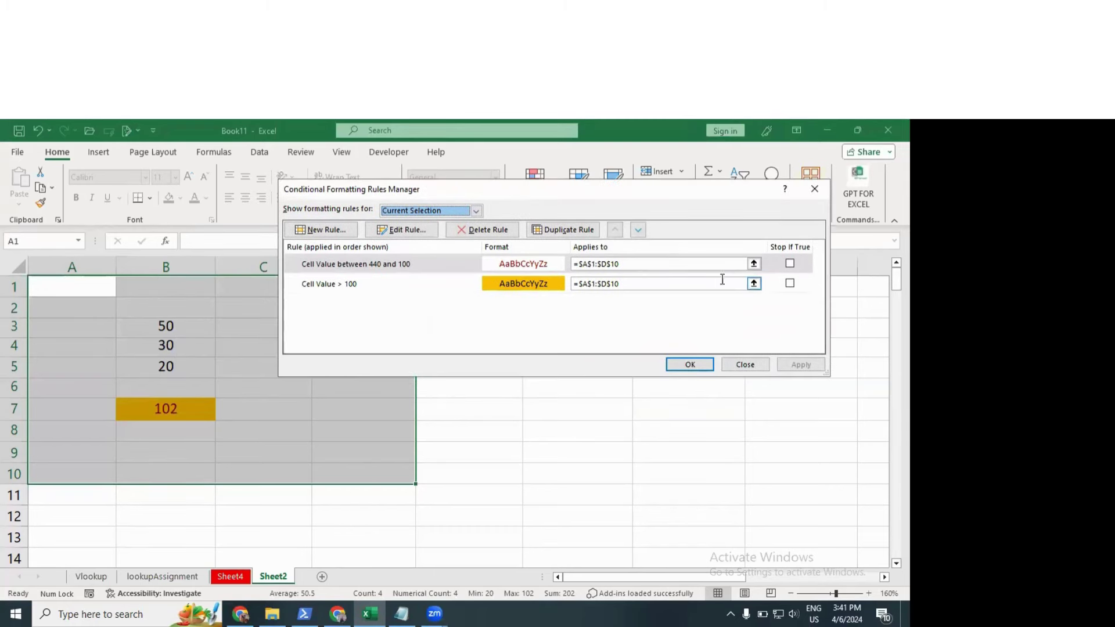
{"action": "left_click", "coordinate": [790, 284]}
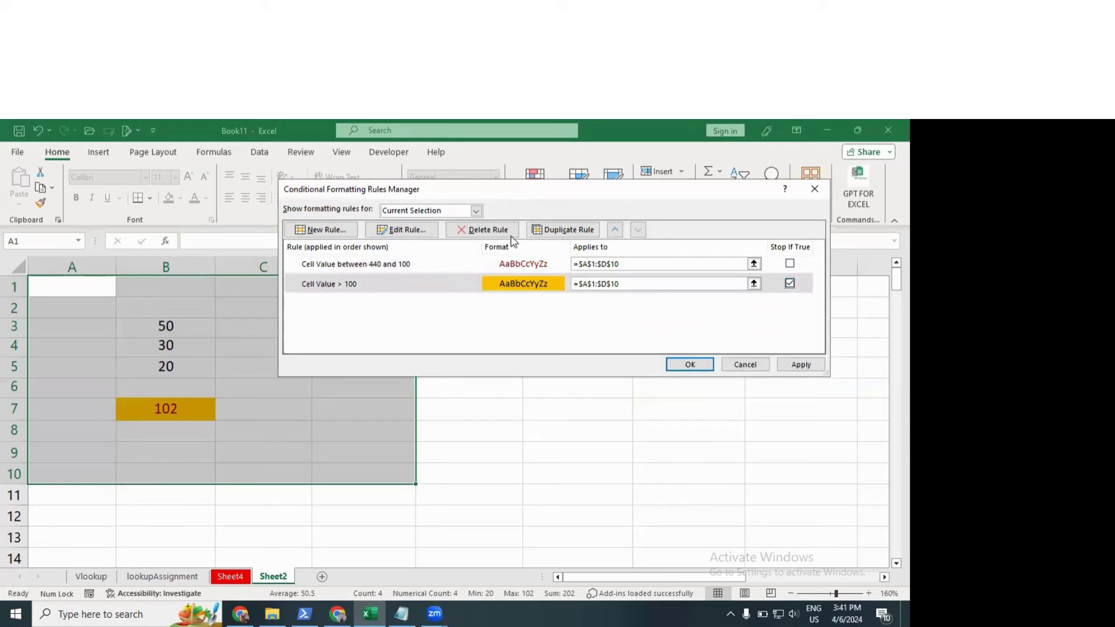
{"action": "left_click", "coordinate": [480, 231]}
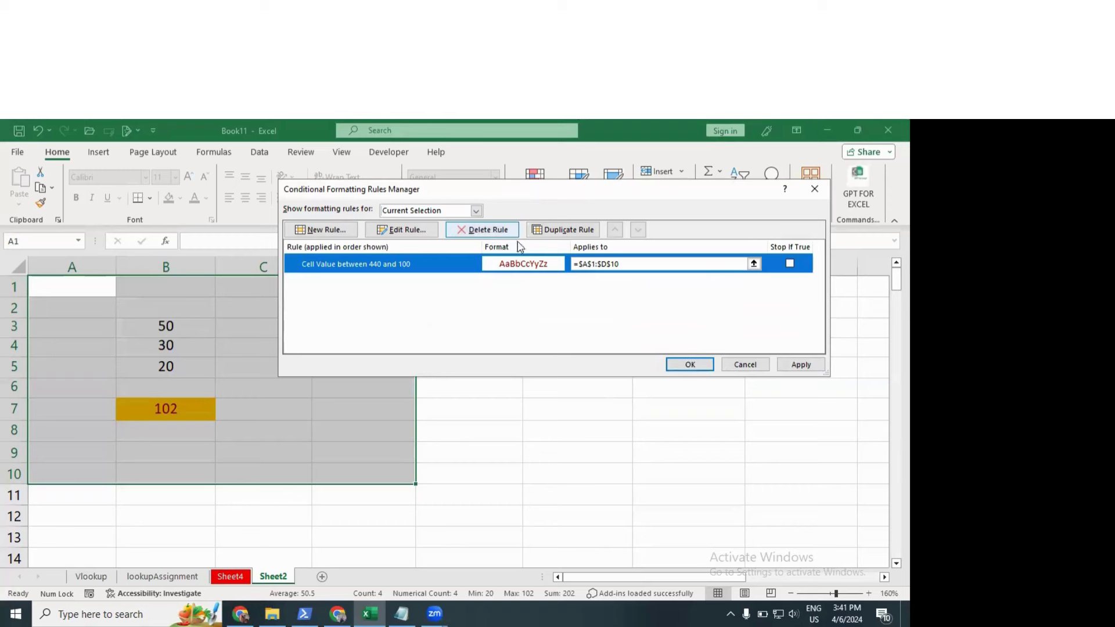
{"action": "left_click", "coordinate": [745, 364]}
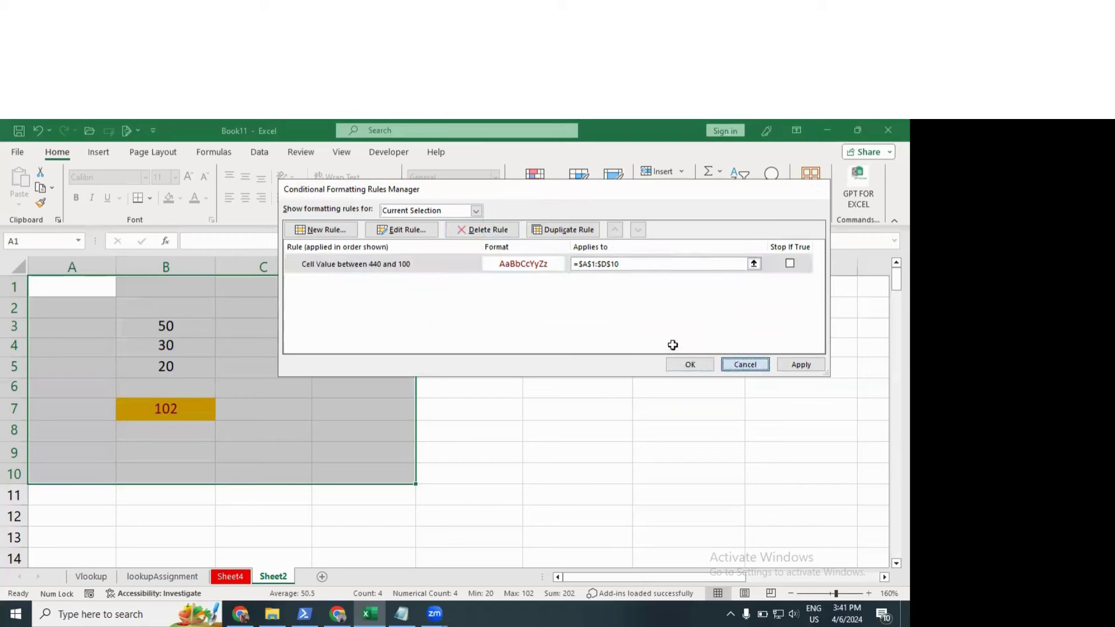
{"action": "left_click", "coordinate": [557, 203]}
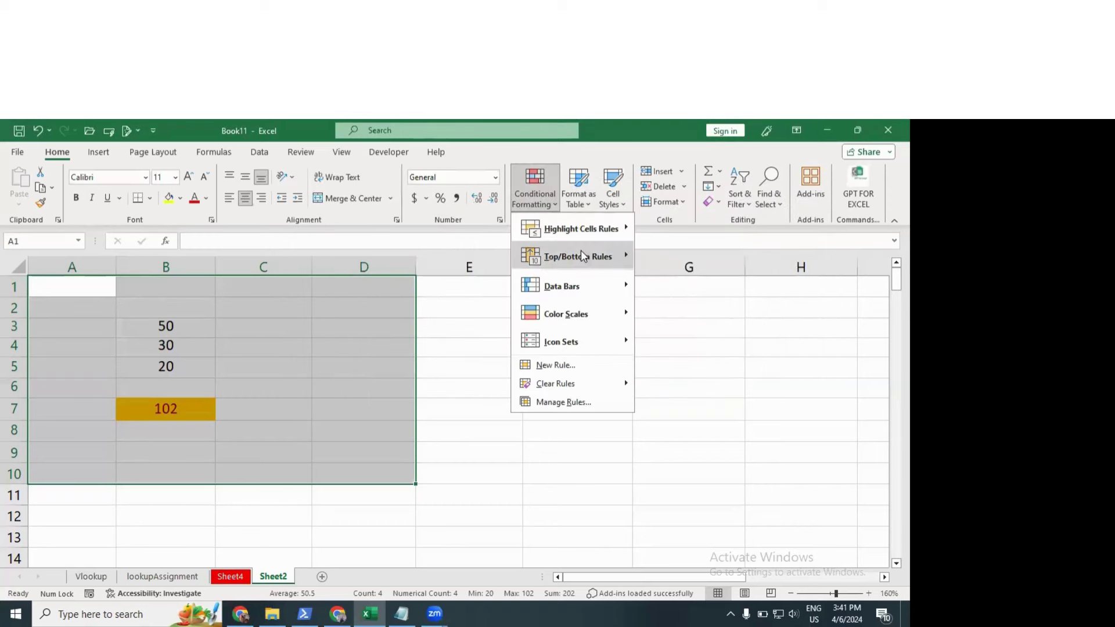
Step: Add a Between rule for 1 to 50 using Light Red Fill with Dark Red Text
{"action": "mouse_move", "coordinate": [597, 228]}
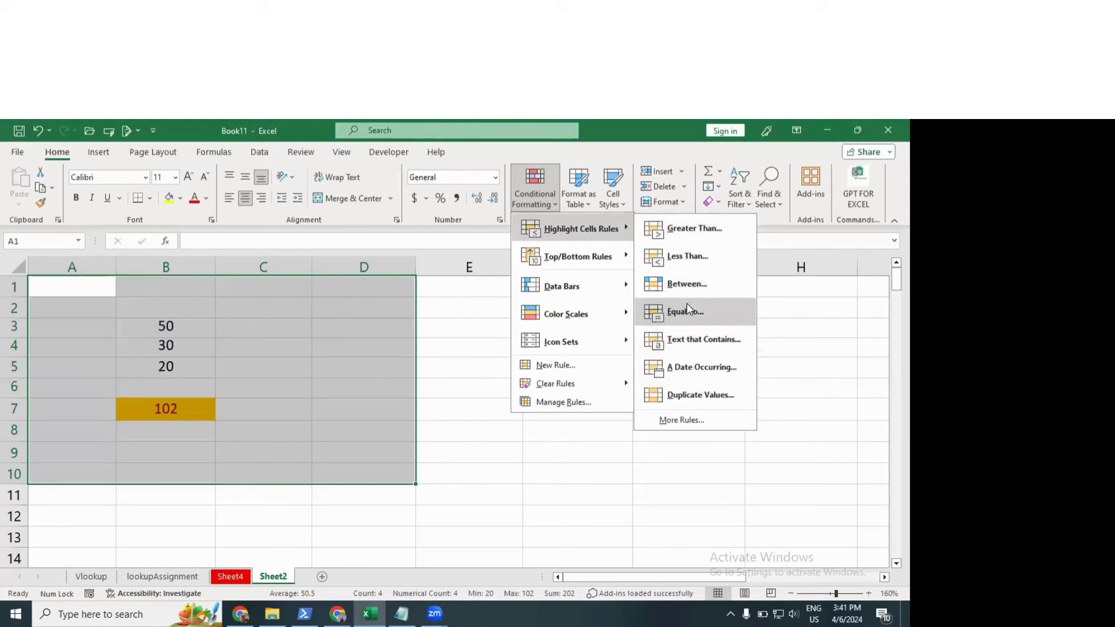
{"action": "left_click", "coordinate": [686, 284]}
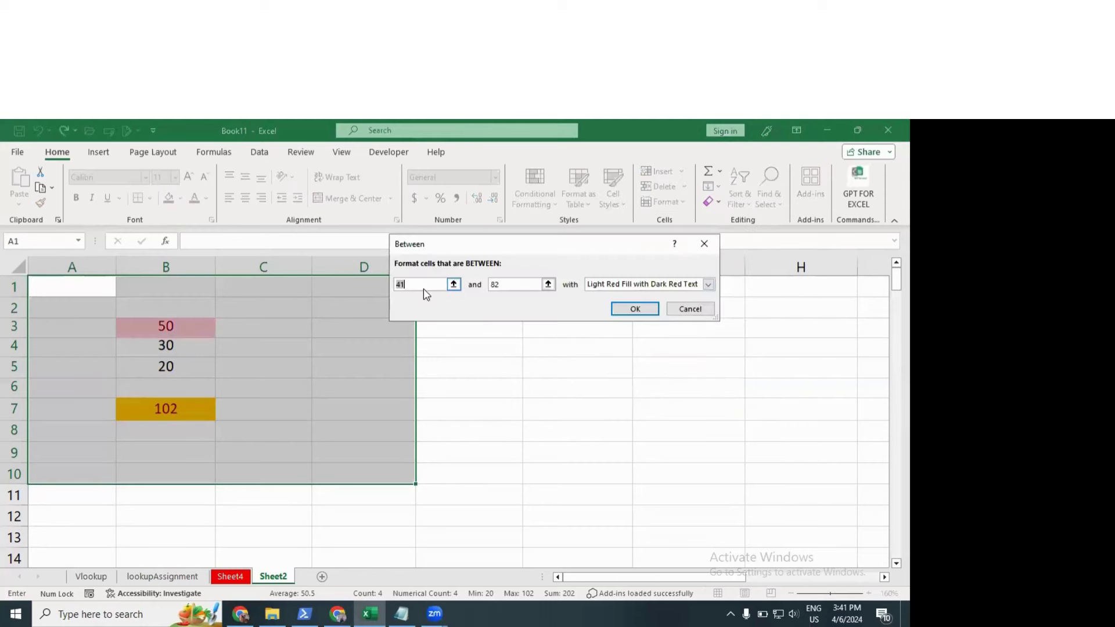
{"action": "type", "text": "1"}
{"action": "key", "text": "Tab"}
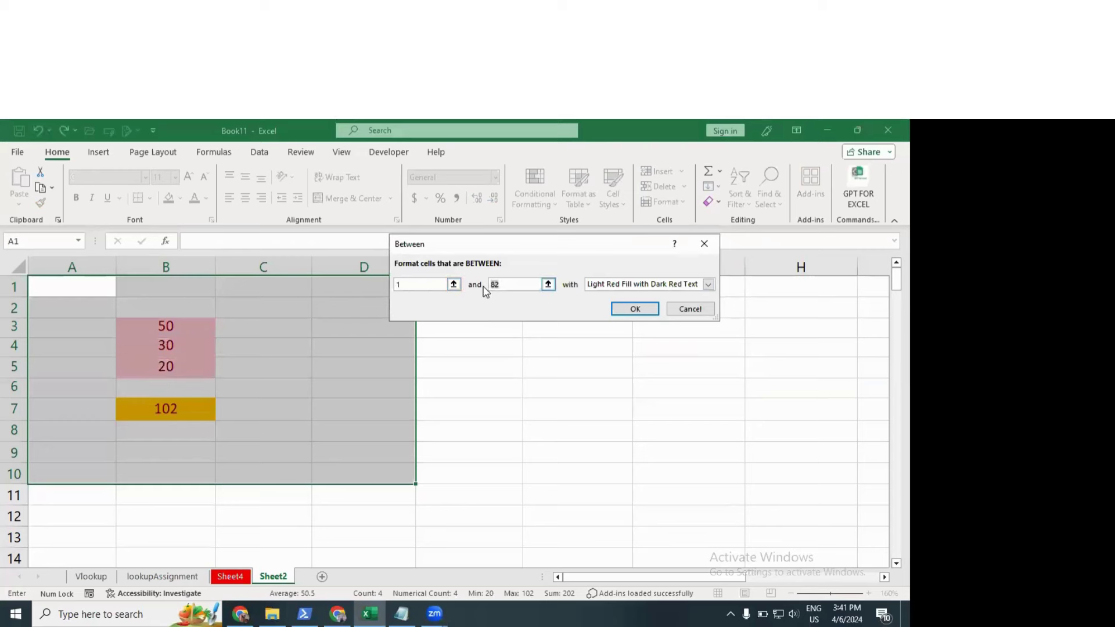
{"action": "type", "text": "5"}
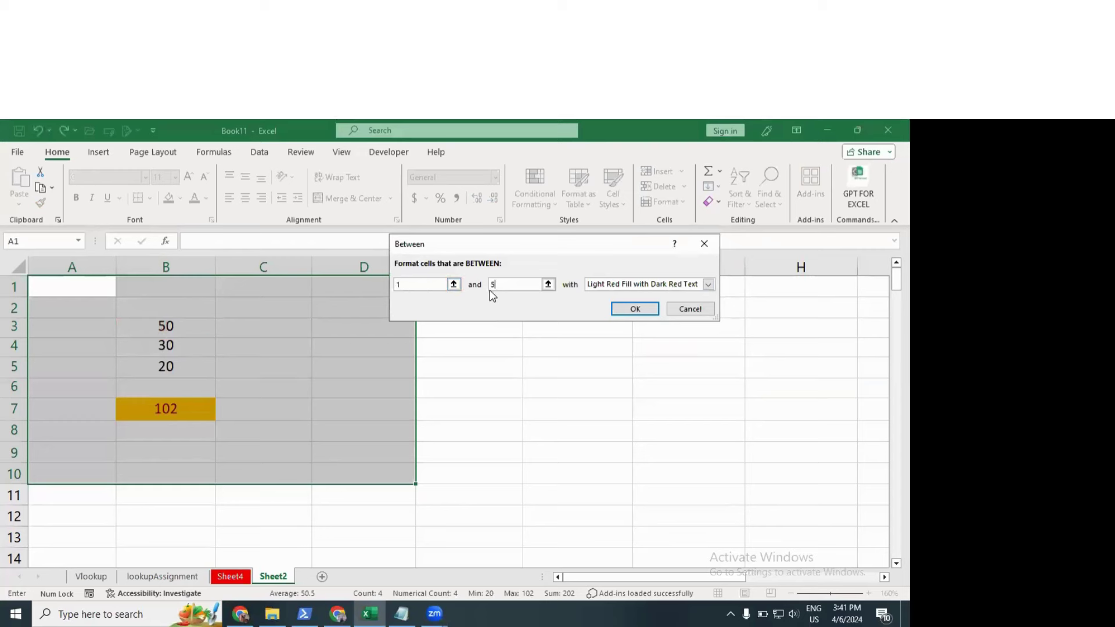
{"action": "type", "text": "0"}
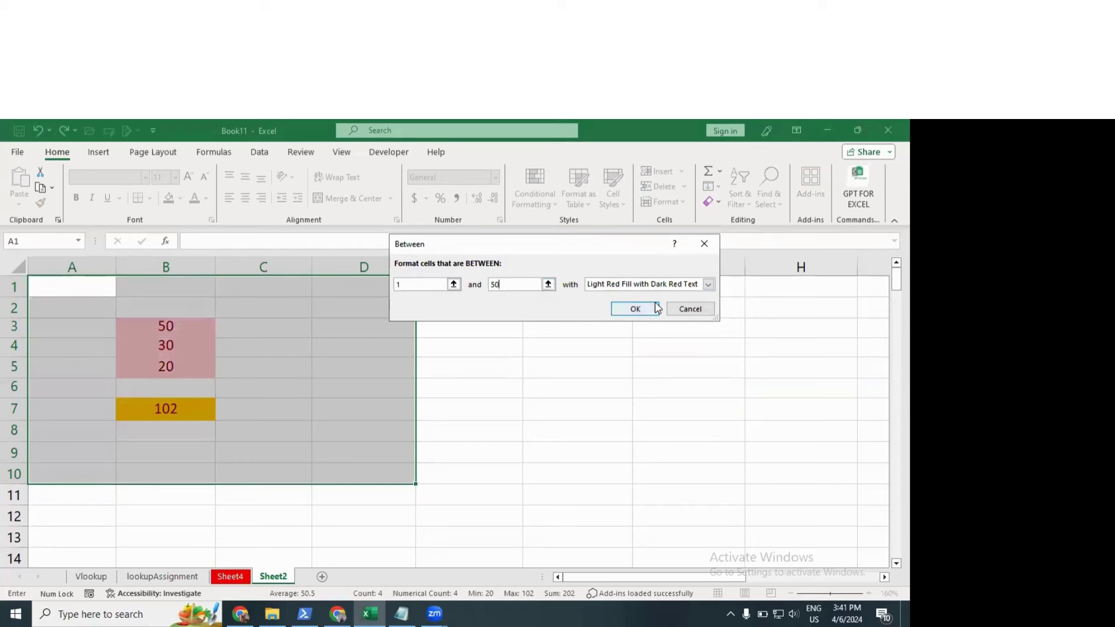
{"action": "left_click", "coordinate": [635, 309]}
{"action": "left_click", "coordinate": [265, 366]}
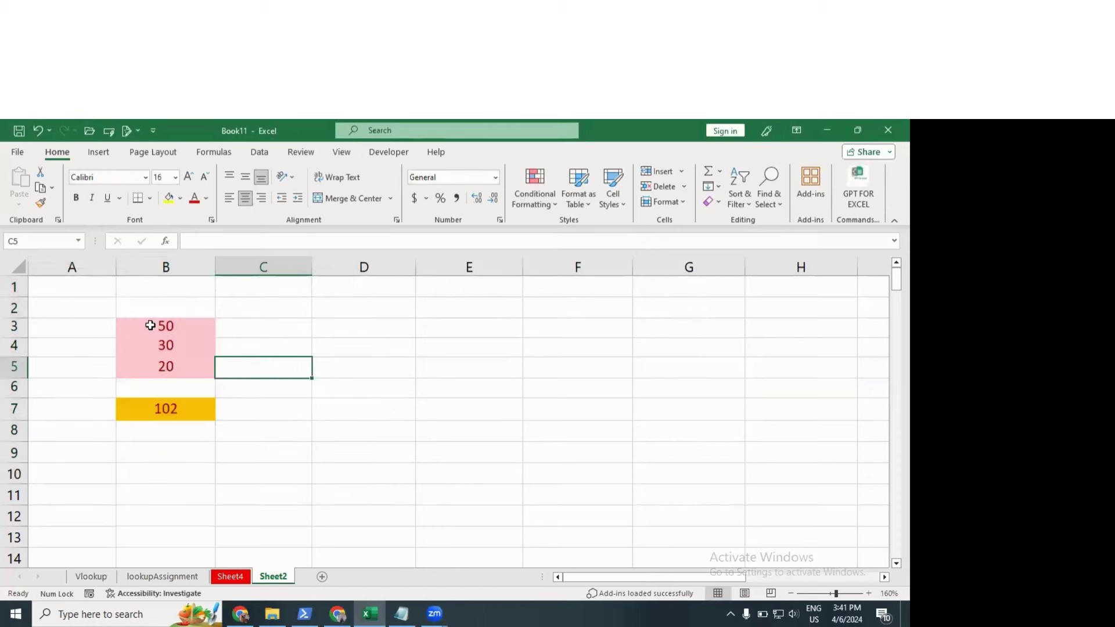
Step: Select A1:D10 and clear all conditional formatting rules from the selected cells
{"action": "left_click_drag", "start_coordinate": [155, 326], "coordinate": [165, 371]}
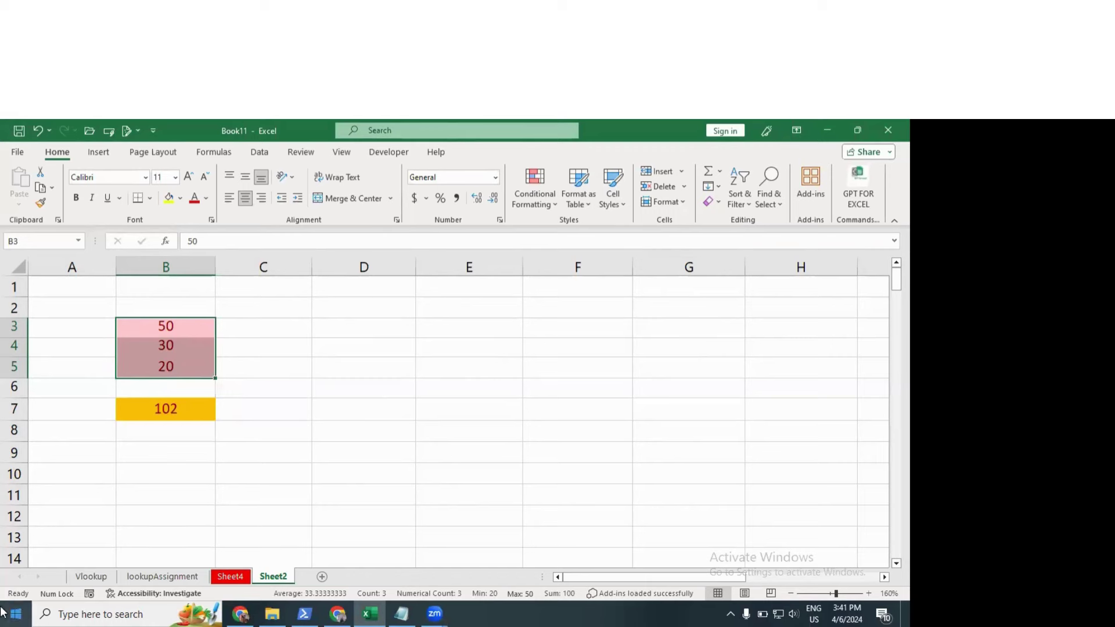
{"action": "left_click", "coordinate": [192, 418]}
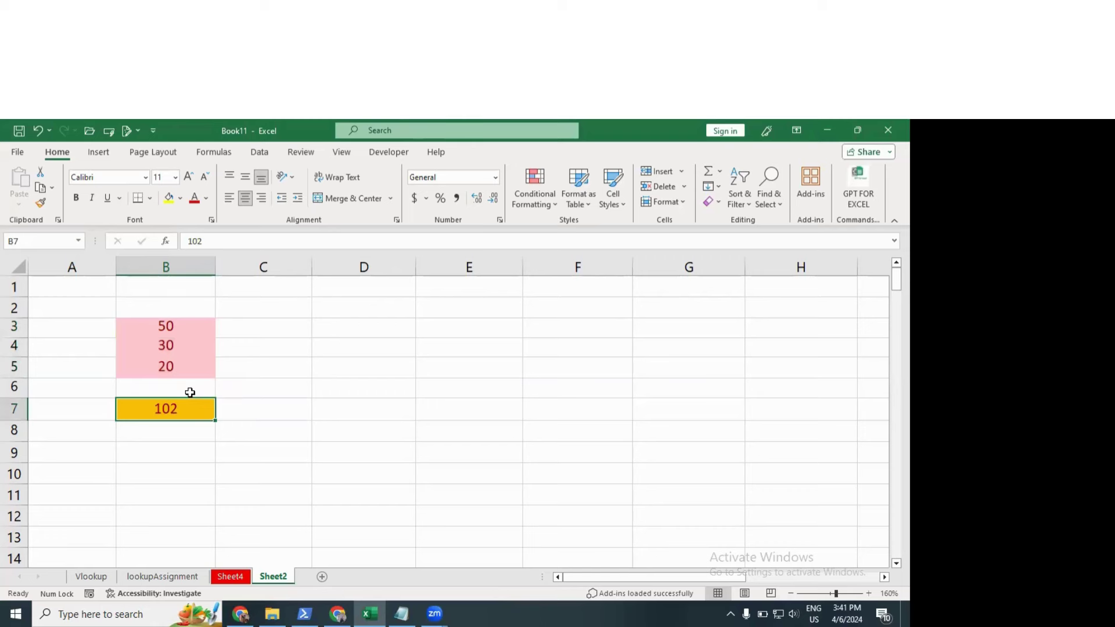
{"action": "left_click_drag", "start_coordinate": [80, 286], "coordinate": [331, 463]}
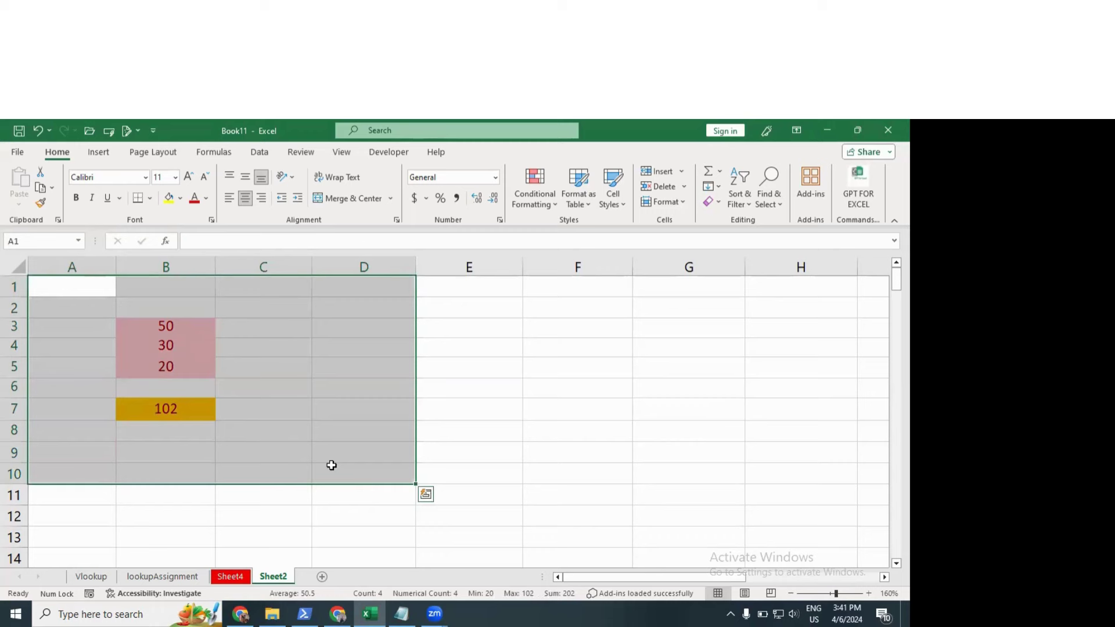
{"action": "left_click", "coordinate": [530, 208]}
{"action": "mouse_move", "coordinate": [574, 384]}
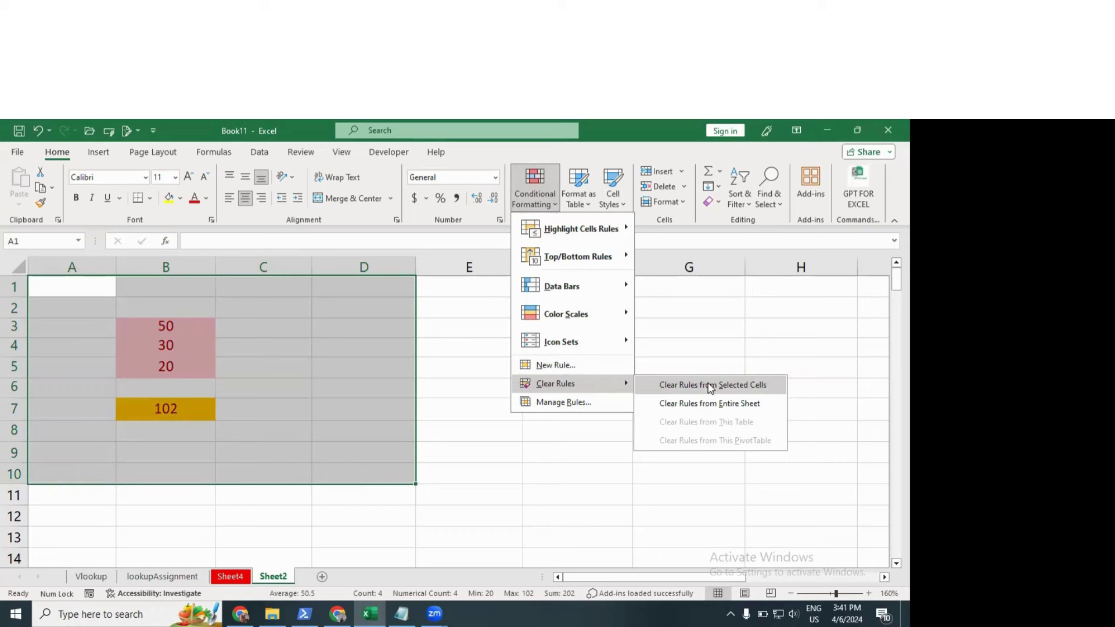
{"action": "left_click", "coordinate": [711, 388]}
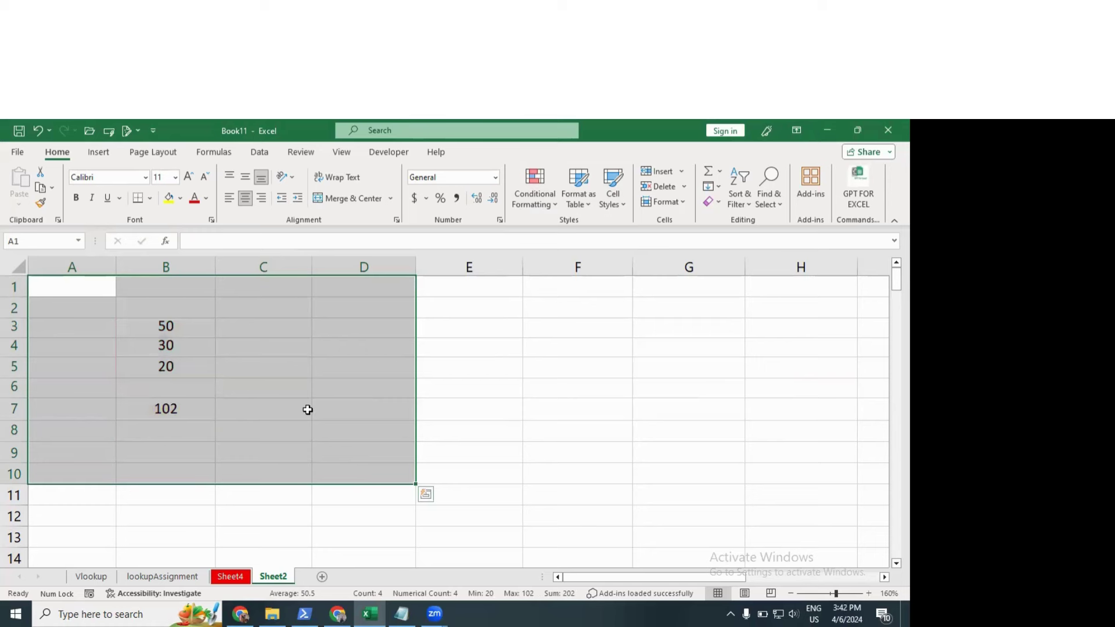
{"action": "left_click", "coordinate": [529, 208]}
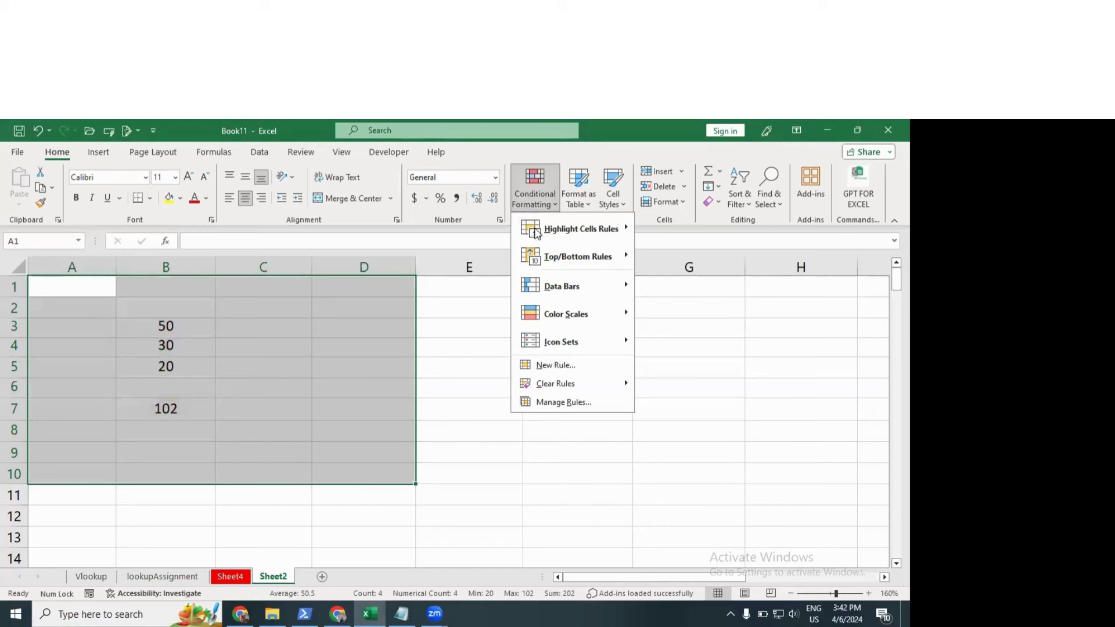
Step: Add a Text That Contains rule for 'hello' with Light Red Fill and Dark Red Text
{"action": "mouse_move", "coordinate": [558, 229]}
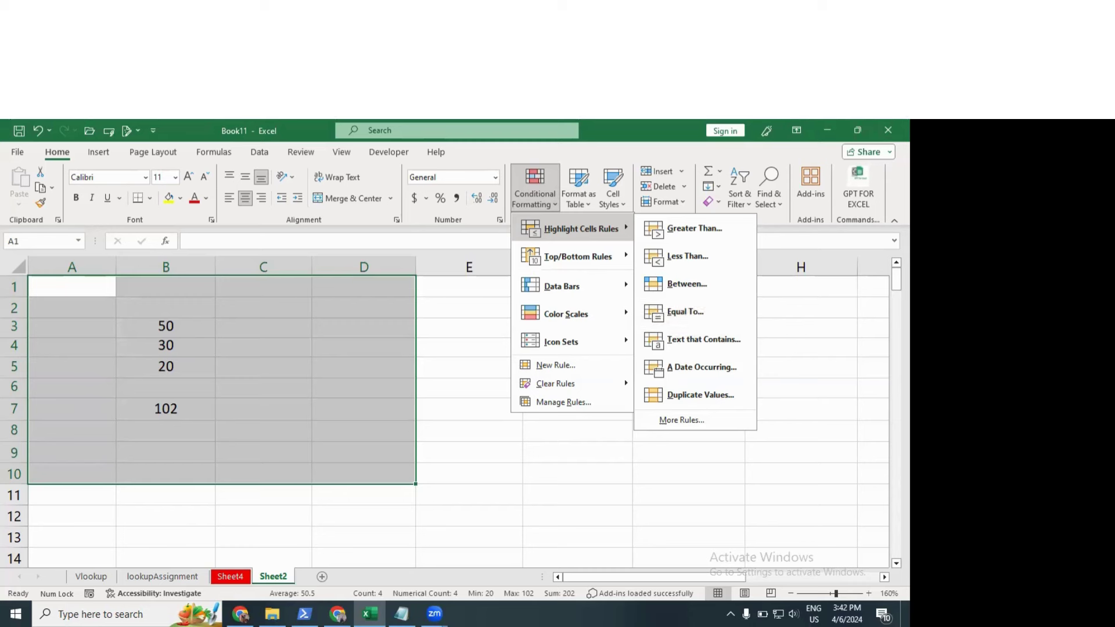
{"action": "left_click", "coordinate": [697, 340]}
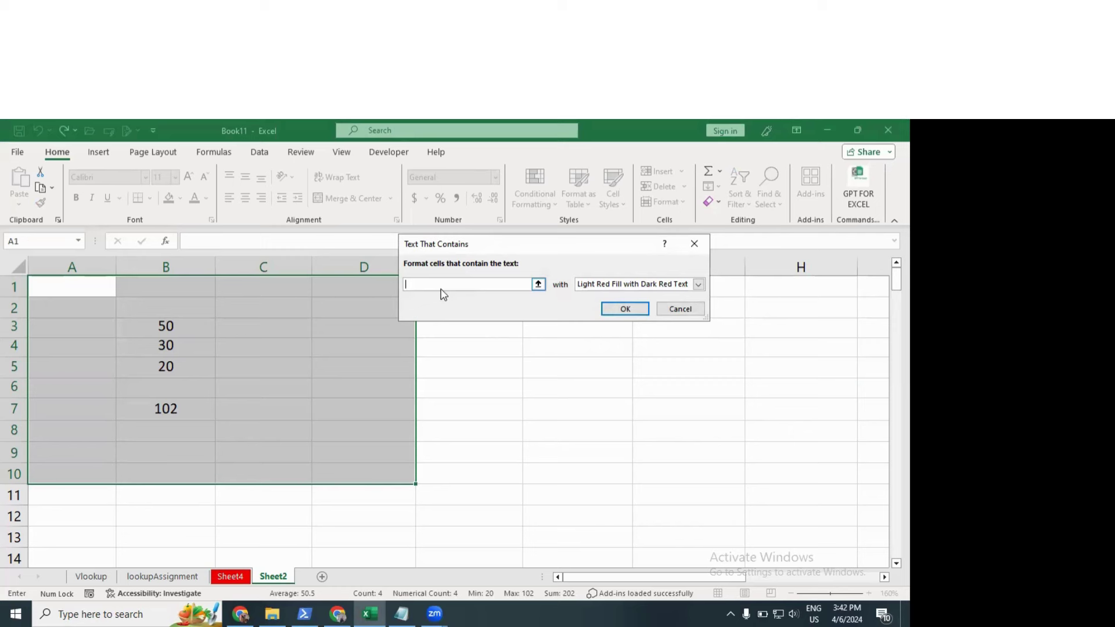
{"action": "type", "text": "hello"}
{"action": "left_click", "coordinate": [605, 306]}
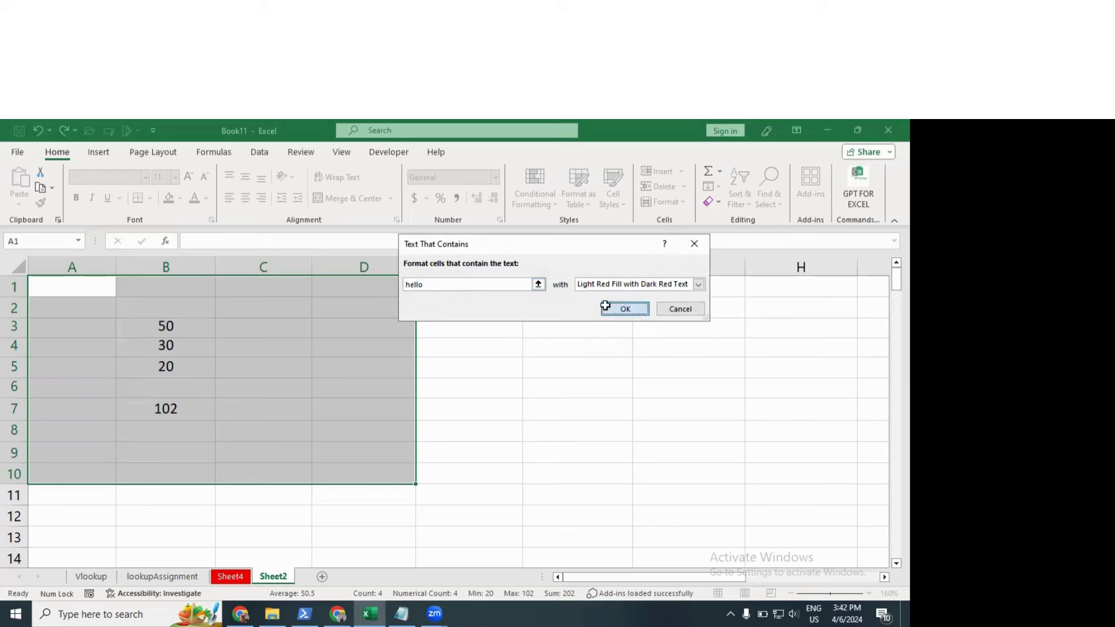
Step: Enter sample text 'hewkjrqwe', 'r', 'df', 'asdf' and 'as' down C4:C8
{"action": "left_click", "coordinate": [265, 340]}
{"action": "type", "text": "hewkjrqwe"}
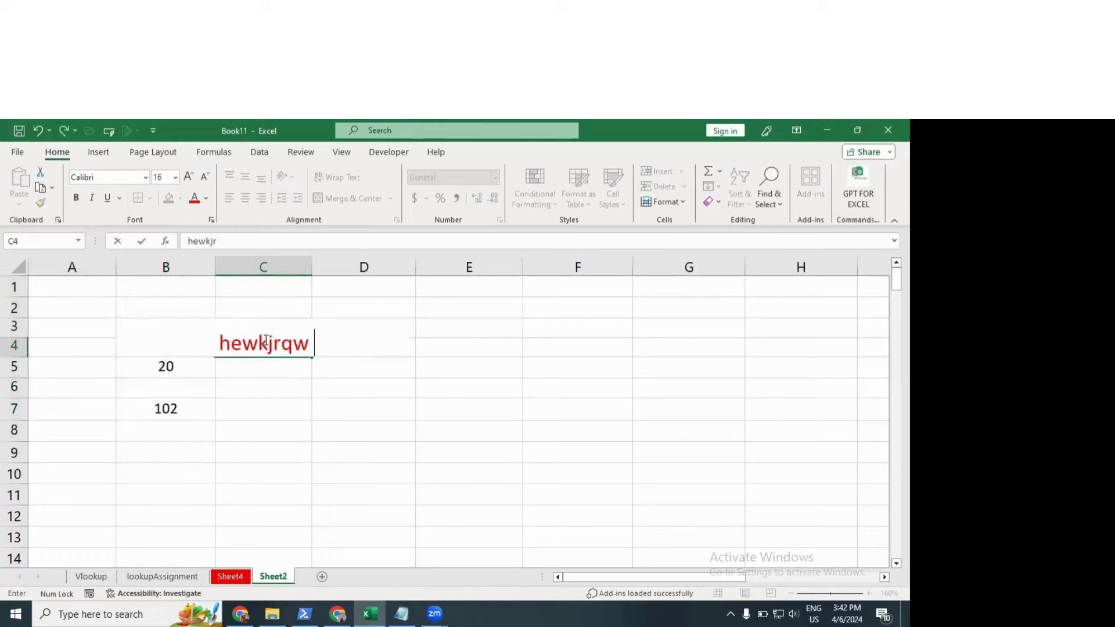
{"action": "key", "text": "Return"}
{"action": "type", "text": "r"}
{"action": "key", "text": "Return"}
{"action": "key", "text": "Return"}
{"action": "key", "text": "Return"}
{"action": "type", "text": "df"}
{"action": "key", "text": "Return"}
{"action": "type", "text": "asdf"}
{"action": "key", "text": "Return"}
{"action": "type", "text": "as"}
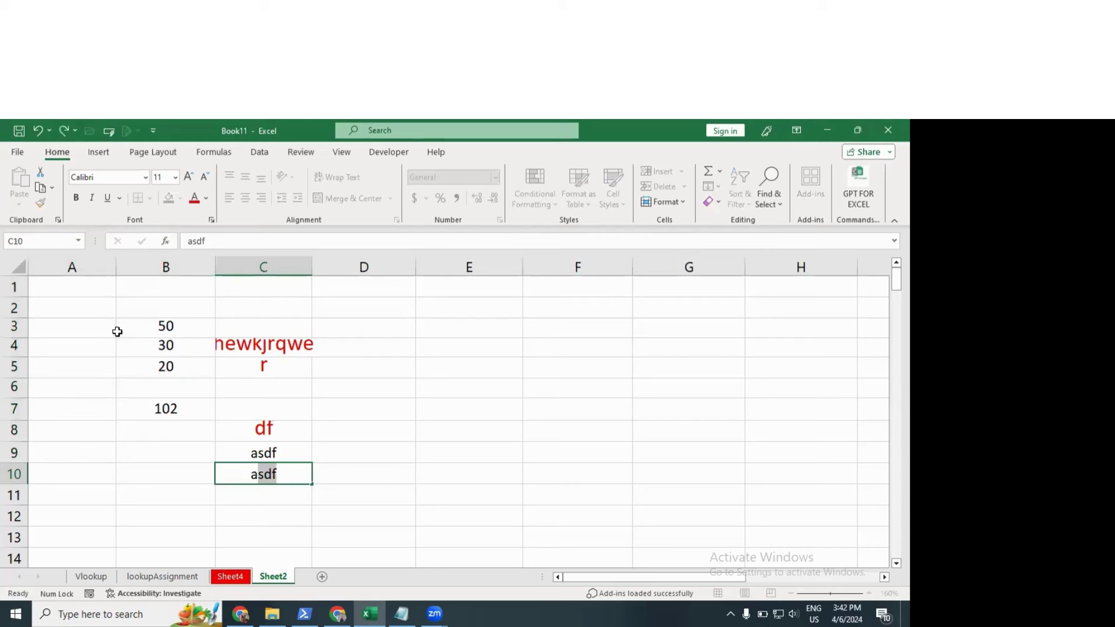
Step: Enter hello in cell A3 so the text rule shades it light red
{"action": "left_click", "coordinate": [100, 336]}
{"action": "type", "text": "helll"}
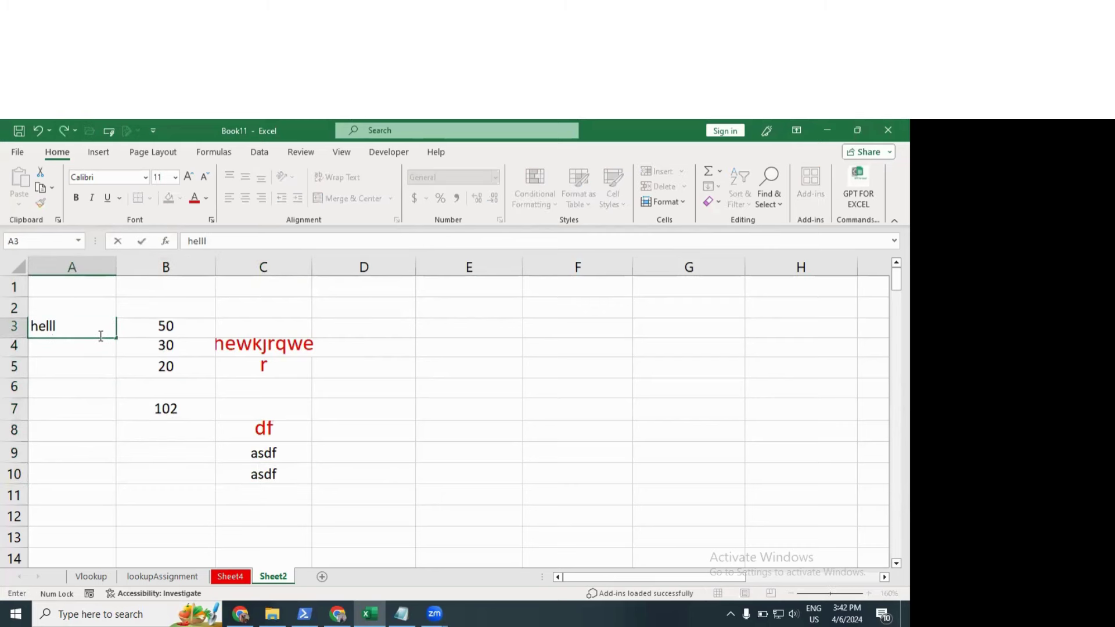
{"action": "key", "text": "BackSpace"}
{"action": "type", "text": "o"}
{"action": "key", "text": "Return"}
{"action": "left_click", "coordinate": [99, 334]}
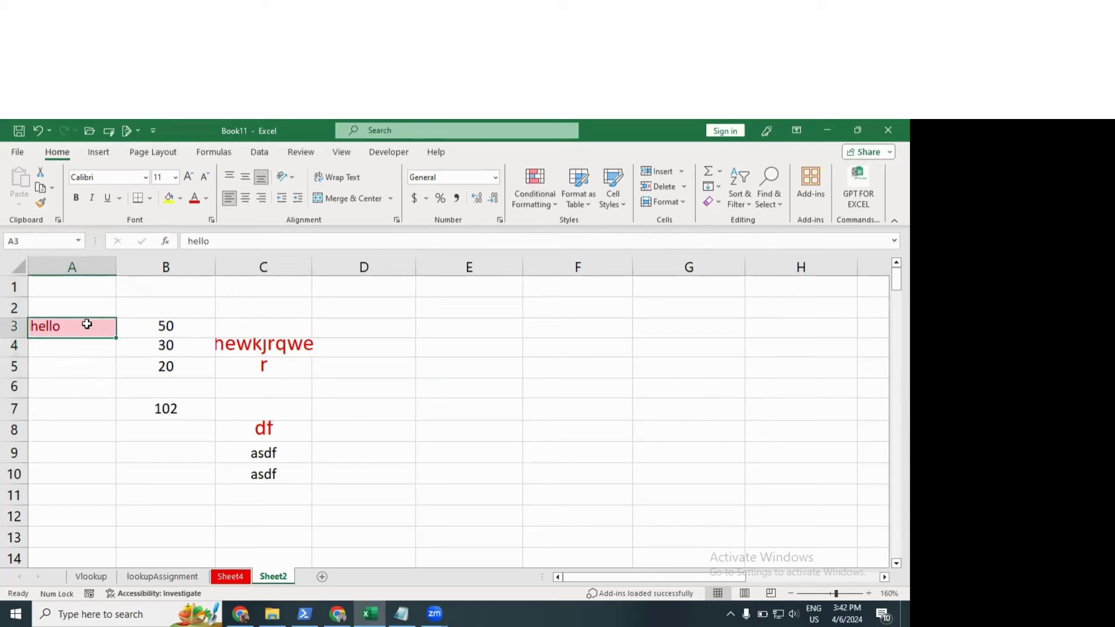
Step: Set C4:C8 to Automatic font colour and decrease its font size to 11
{"action": "left_click_drag", "start_coordinate": [248, 344], "coordinate": [261, 430]}
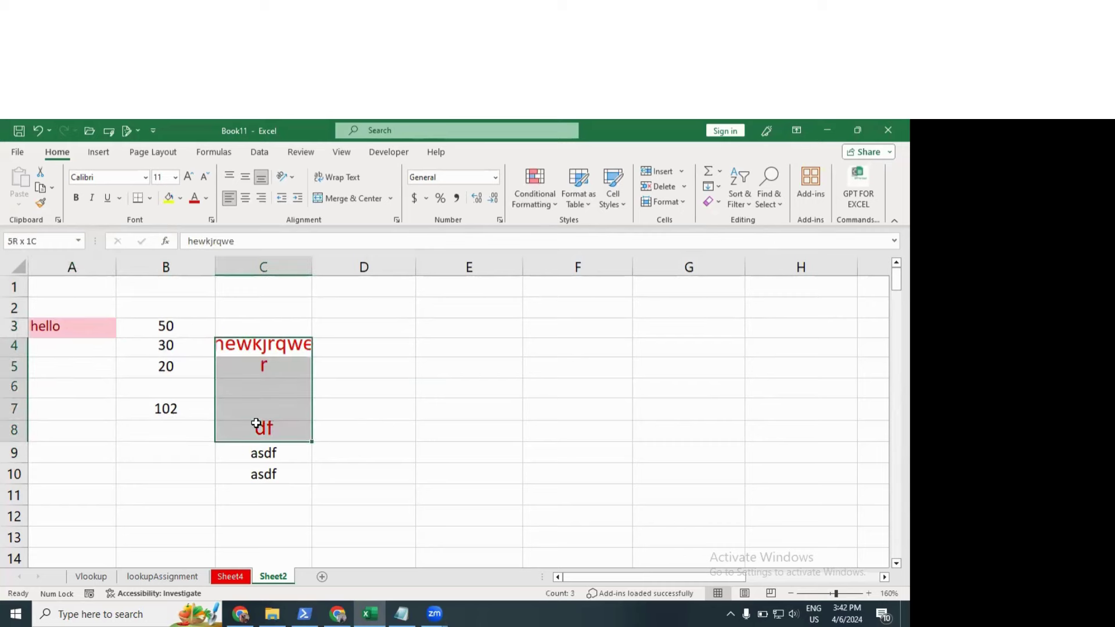
{"action": "left_click", "coordinate": [206, 198]}
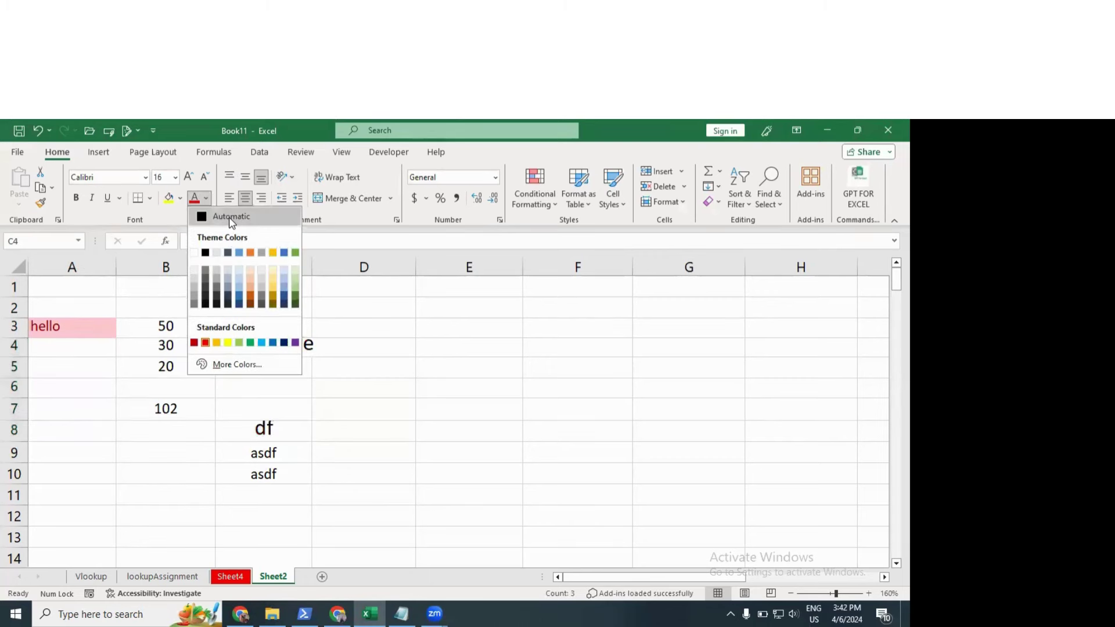
{"action": "left_click", "coordinate": [231, 217]}
{"action": "left_click", "coordinate": [205, 182]}
{"action": "left_click", "coordinate": [205, 183]}
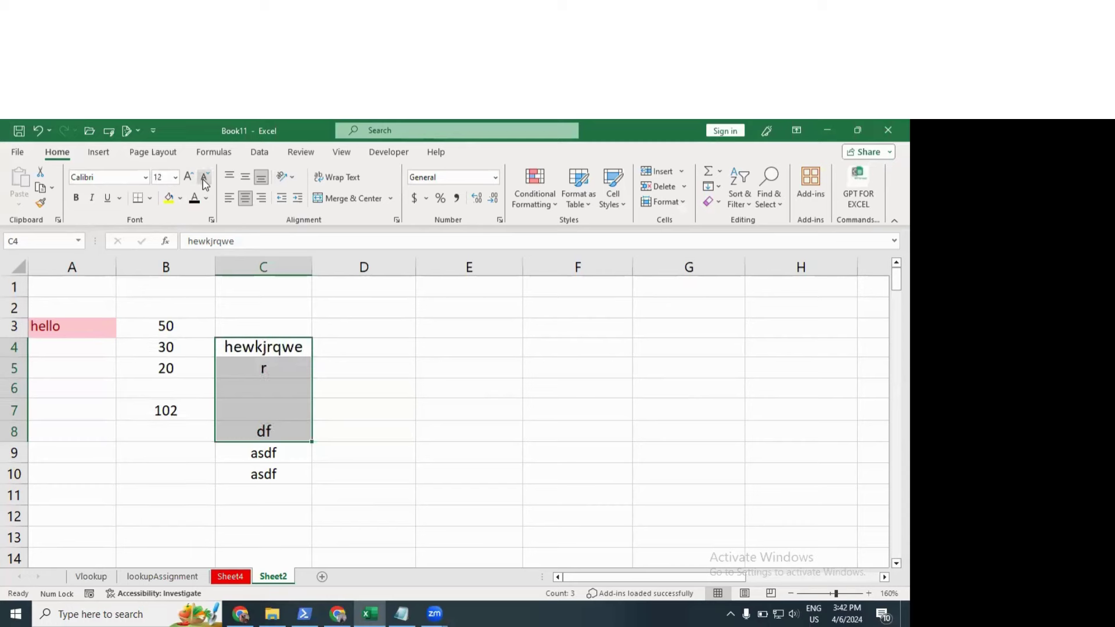
{"action": "left_click", "coordinate": [205, 182]}
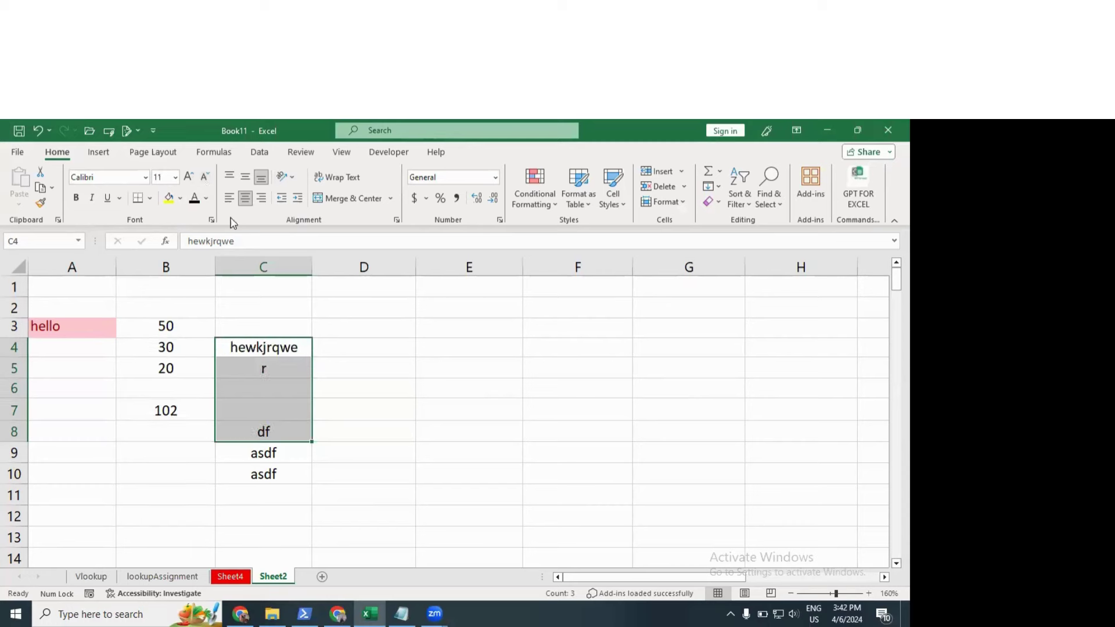
{"action": "left_click", "coordinate": [323, 381]}
{"action": "key", "text": "ctrl+Home"}
{"action": "left_click_drag", "start_coordinate": [303, 411], "coordinate": [372, 470]}
Step: Clear the conditional formatting rules from A1:D10, removing the hello highlight in A3
{"action": "left_click", "coordinate": [536, 205]}
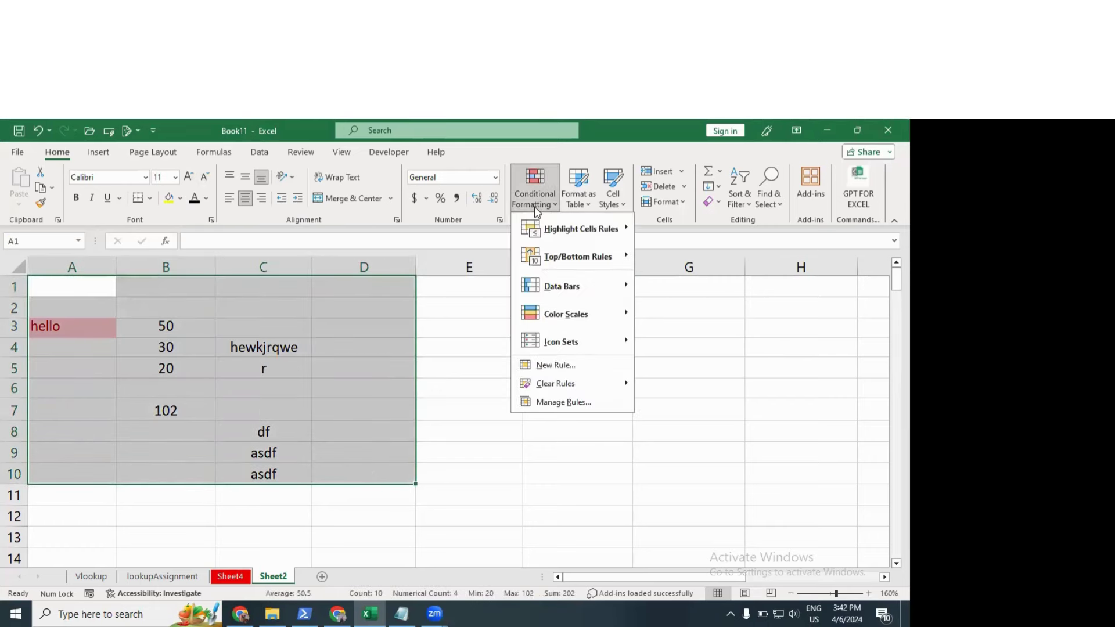
{"action": "mouse_move", "coordinate": [552, 220]}
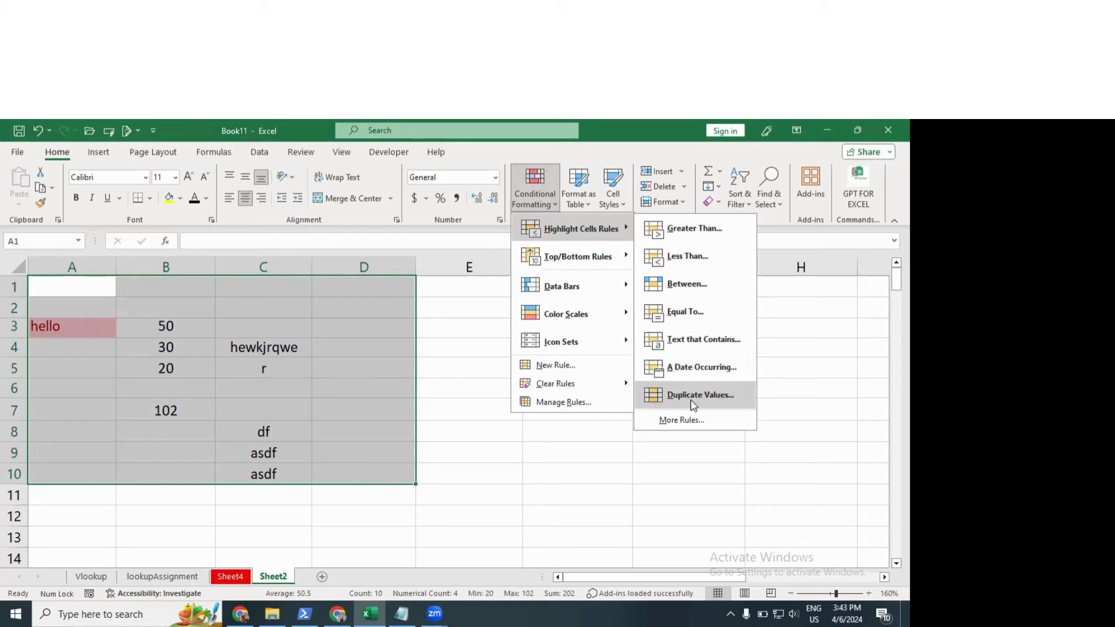
{"action": "left_click", "coordinate": [567, 453]}
{"action": "left_click", "coordinate": [534, 199]}
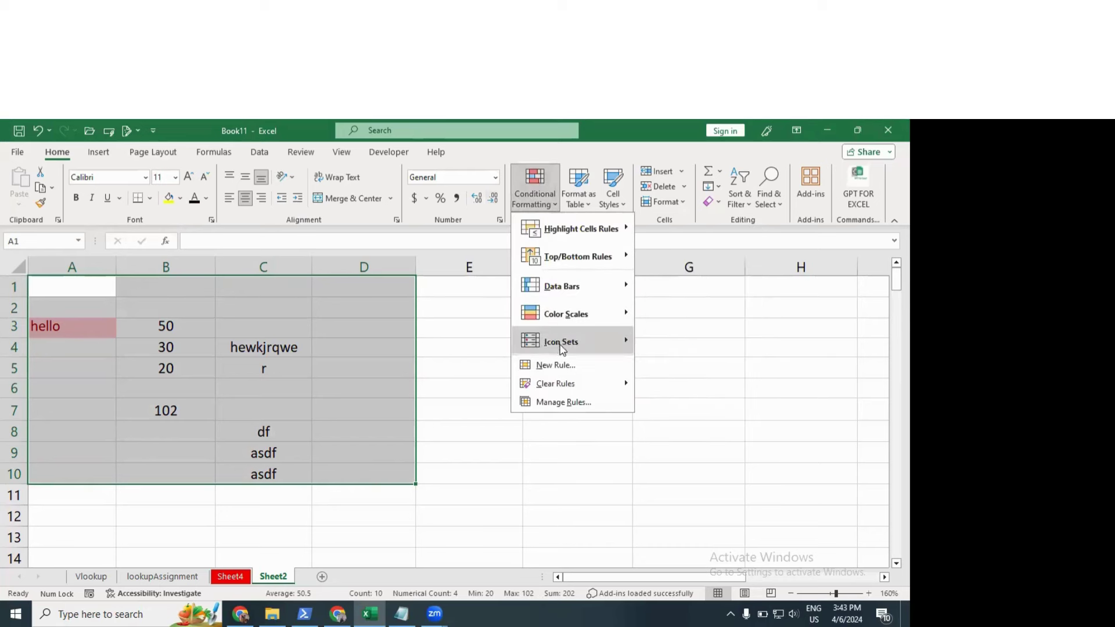
{"action": "mouse_move", "coordinate": [558, 372]}
{"action": "left_click", "coordinate": [697, 381]}
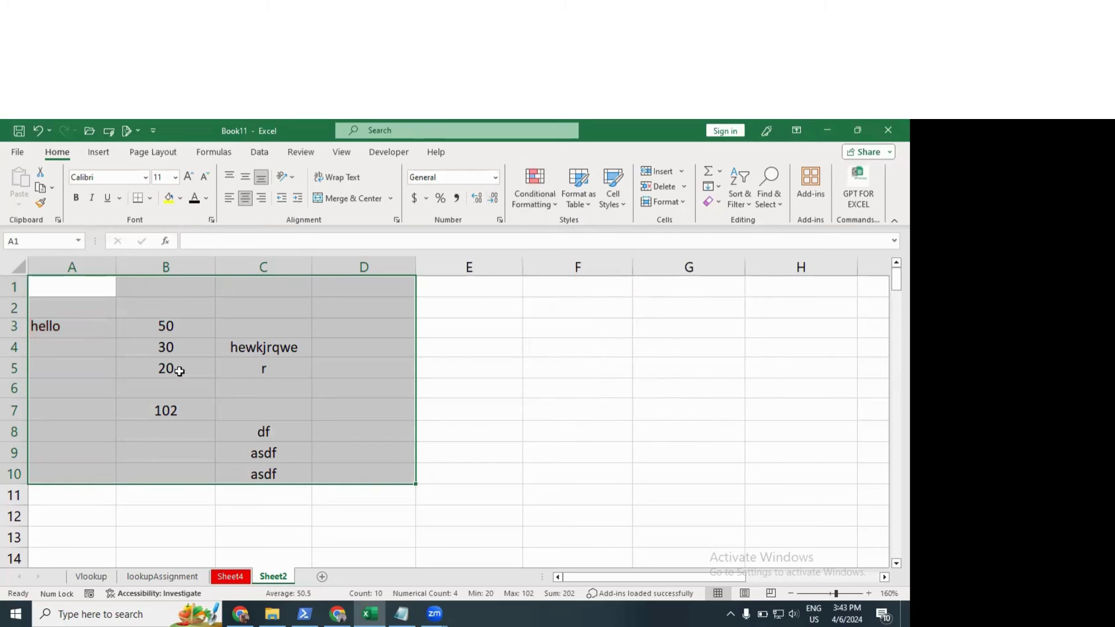
Step: Delete the text entries in C3:C10
{"action": "left_click_drag", "start_coordinate": [262, 329], "coordinate": [263, 475]}
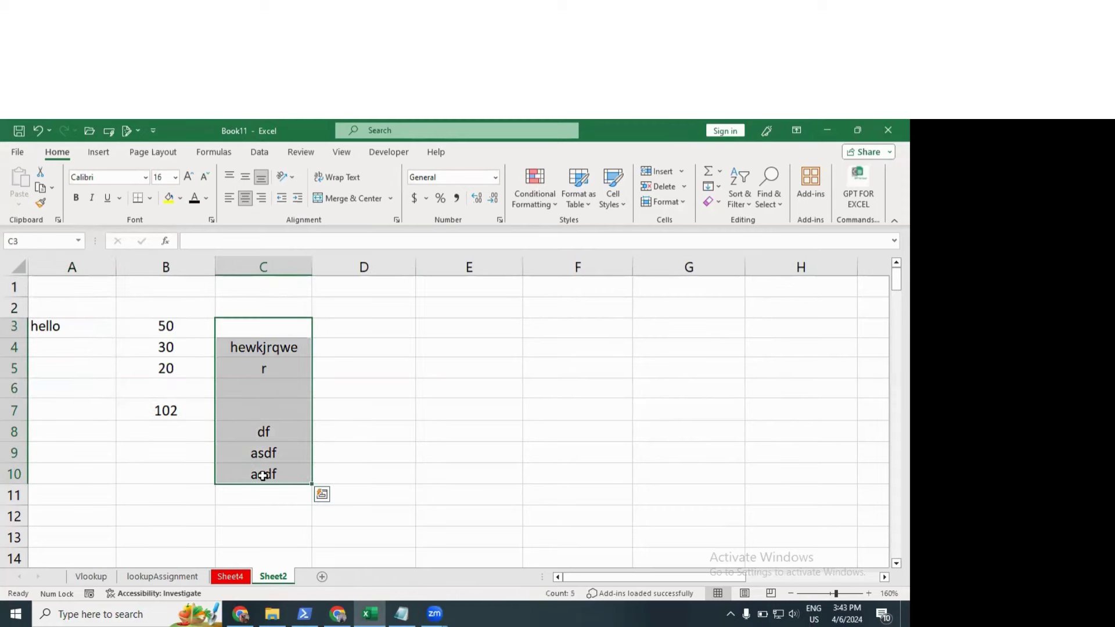
{"action": "key", "text": "Delete"}
{"action": "key", "text": "shift+F10"}
{"action": "key", "text": "Escape"}
Step: Enter 40 in cell B2 and 50 in cell B6
{"action": "left_click", "coordinate": [171, 313]}
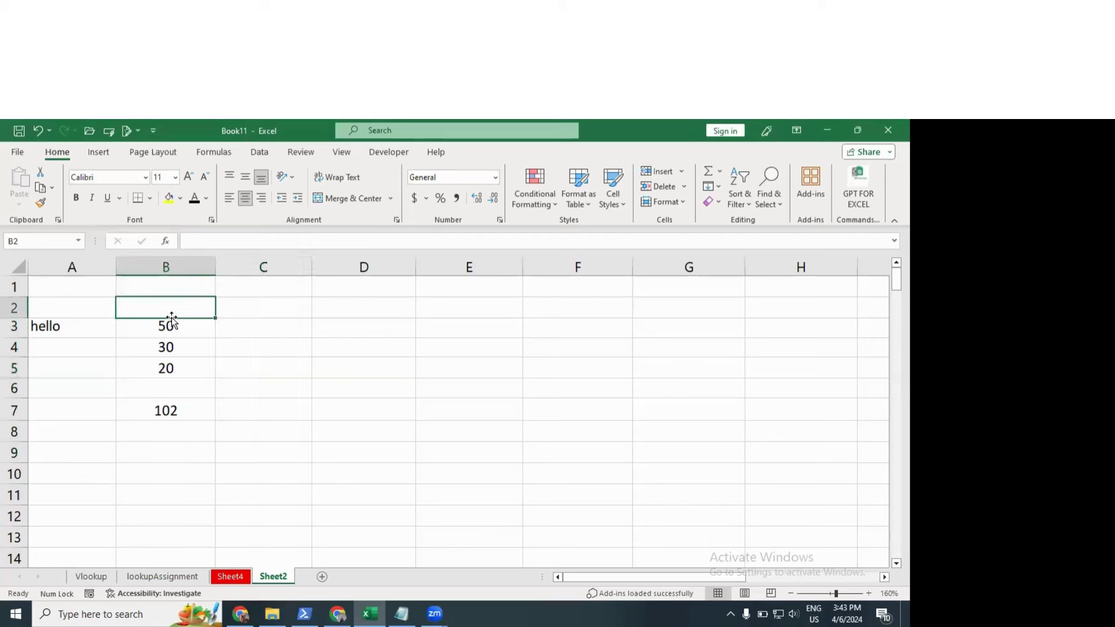
{"action": "type", "text": "40"}
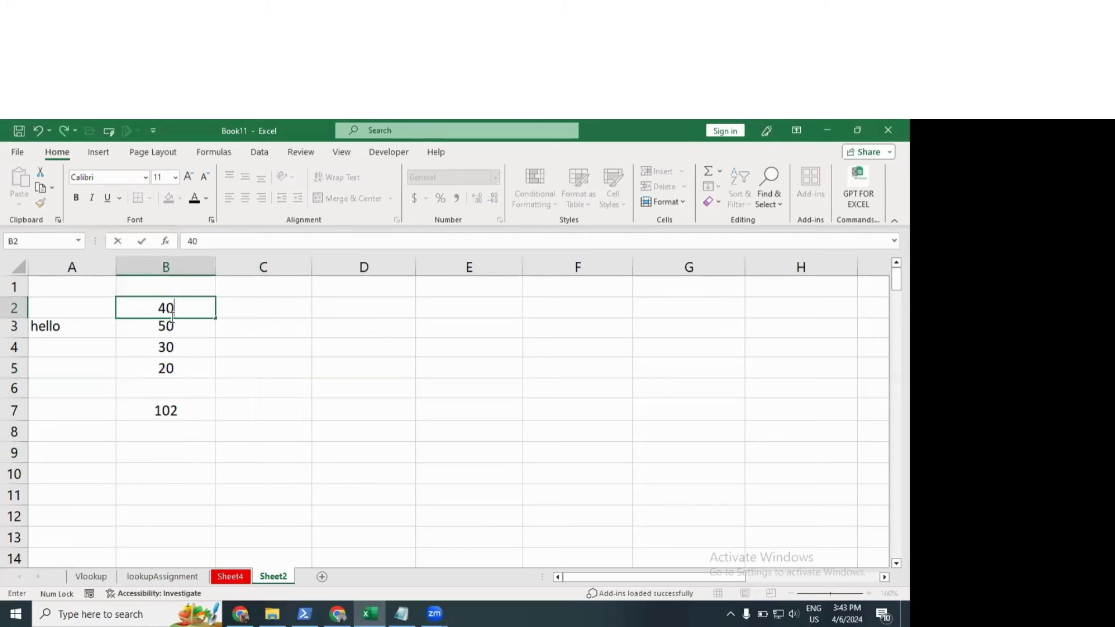
{"action": "key", "text": "Return"}
{"action": "key", "text": "Down"}
{"action": "key", "text": "Down"}
{"action": "key", "text": "Down"}
{"action": "key", "text": "Up"}
{"action": "key", "text": "Delete"}
{"action": "key", "text": "Down"}
{"action": "type", "text": "5"}
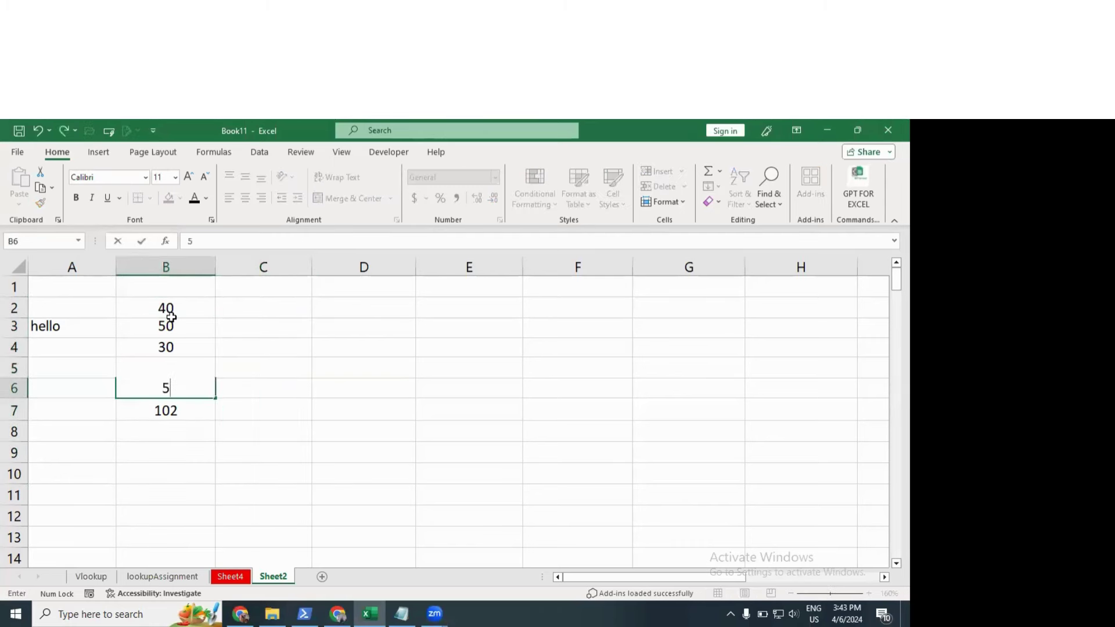
{"action": "type", "text": "0"}
{"action": "key", "text": "Up"}
Step: Type the numbers 50, 23, 432, 34, 5, 546 and 878 down column C
{"action": "type", "text": "20"}
{"action": "key", "text": "Up"}
{"action": "key", "text": "Right"}
{"action": "key", "text": "Up"}
{"action": "key", "text": "Up"}
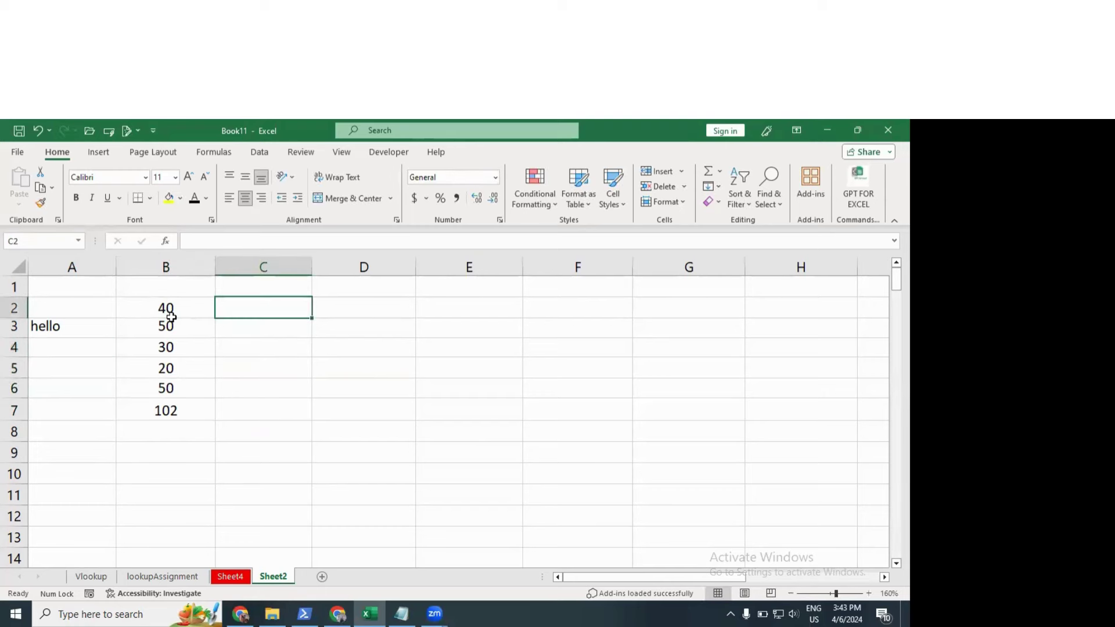
{"action": "type", "text": "50"}
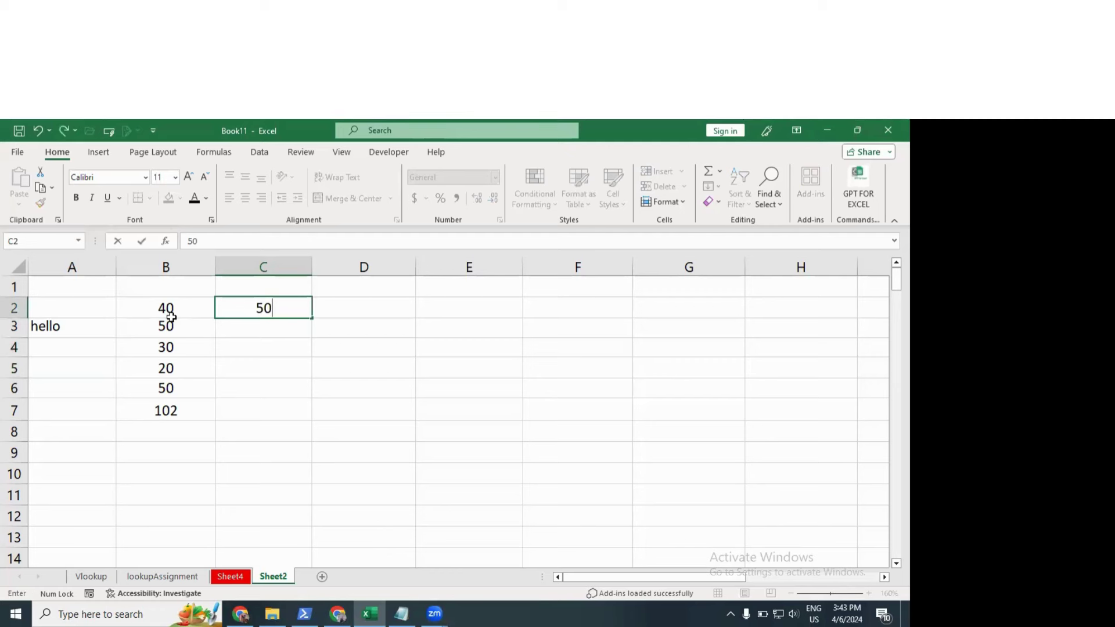
{"action": "key", "text": "Return"}
{"action": "type", "text": "23 432 34 5 546  878 "}
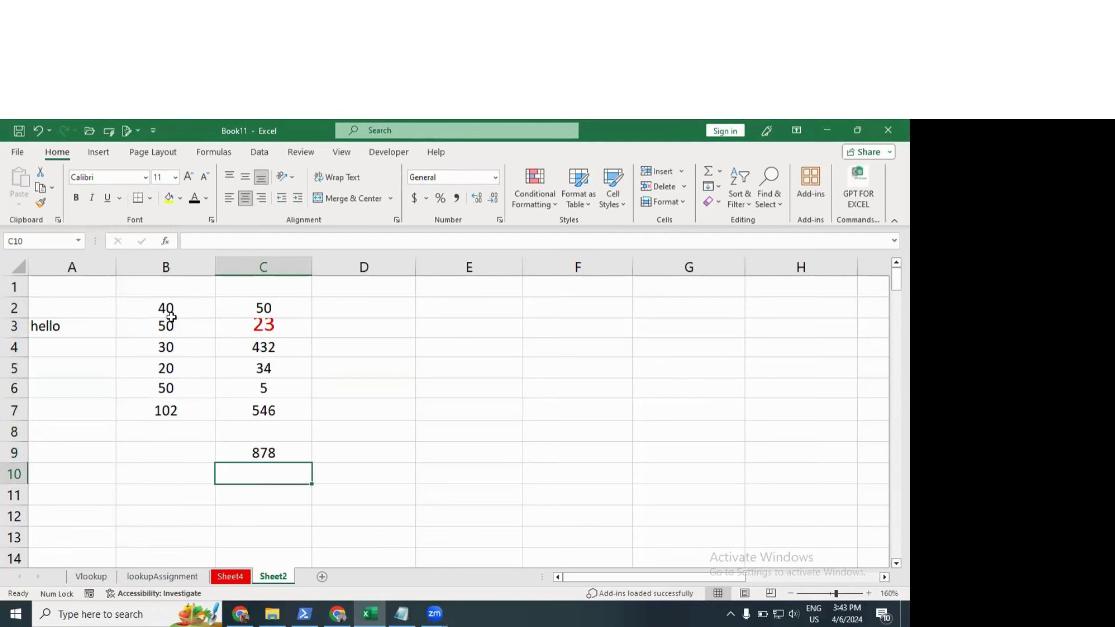
{"action": "type", "text": "34 534"}
Step: Preview Duplicate Values, then Unique highlighting on A1:D11, and cancel without applying
{"action": "left_click_drag", "start_coordinate": [87, 284], "coordinate": [389, 500]}
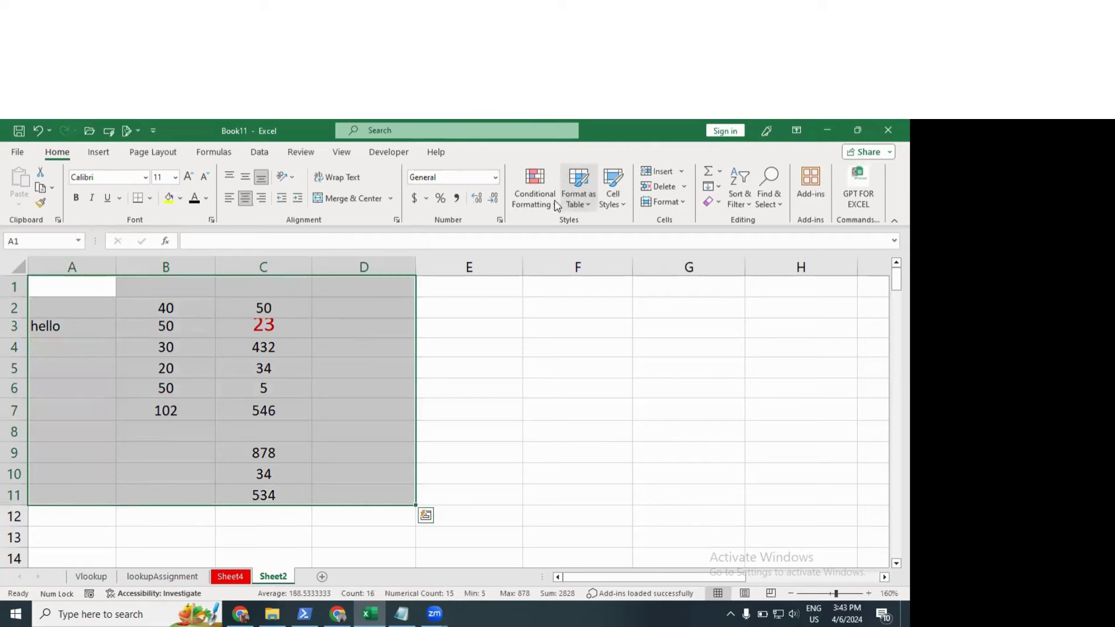
{"action": "left_click", "coordinate": [537, 195]}
{"action": "mouse_move", "coordinate": [592, 236]}
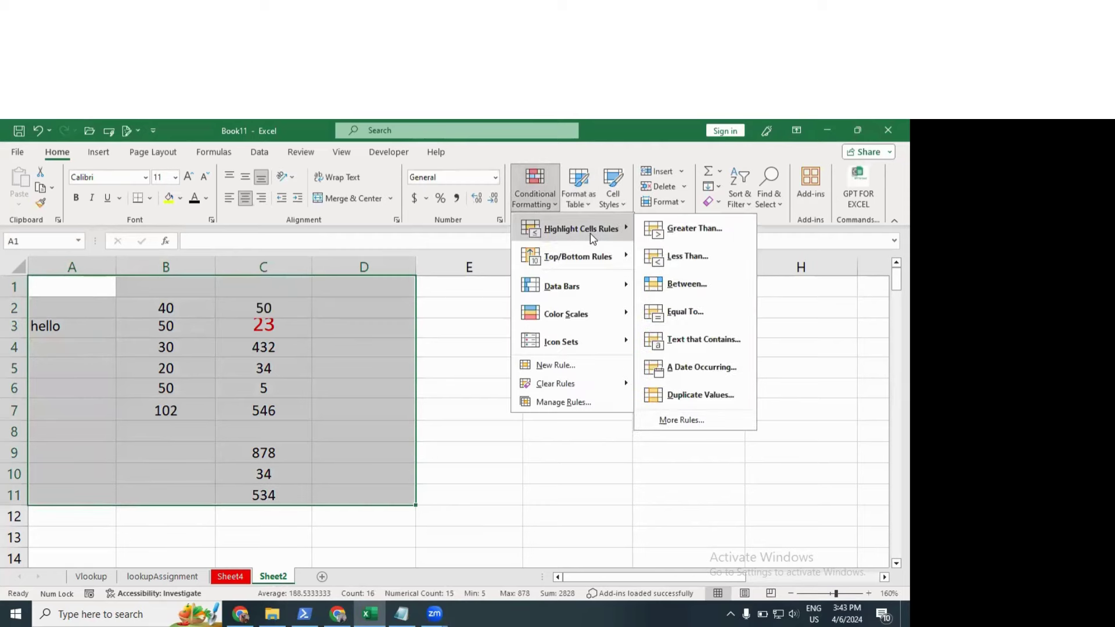
{"action": "left_click", "coordinate": [685, 389]}
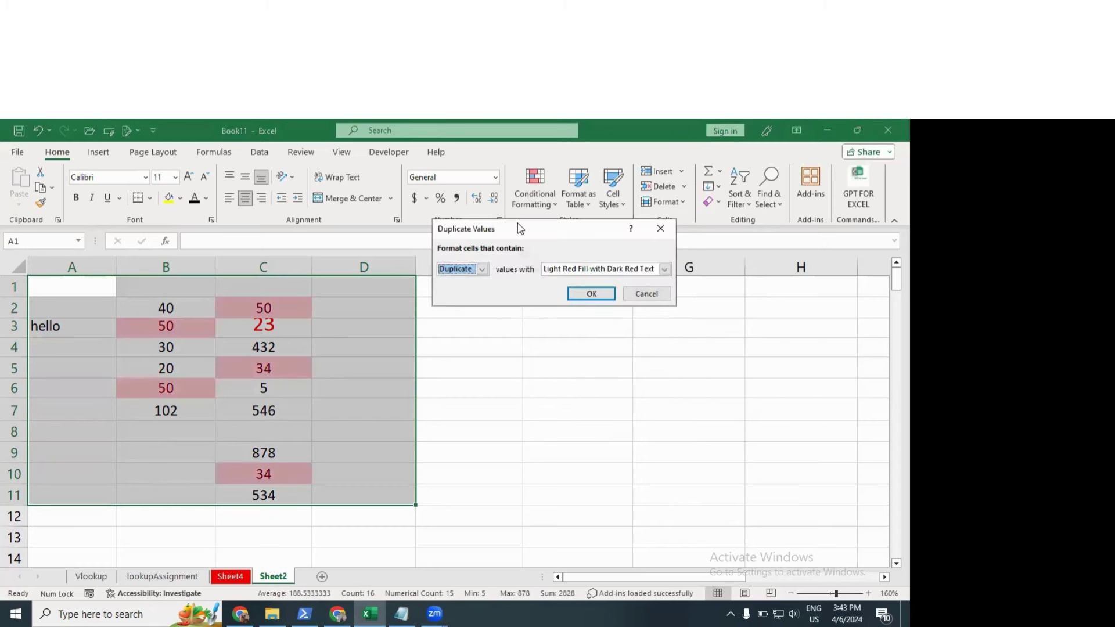
{"action": "left_click_drag", "start_coordinate": [549, 229], "coordinate": [583, 174]}
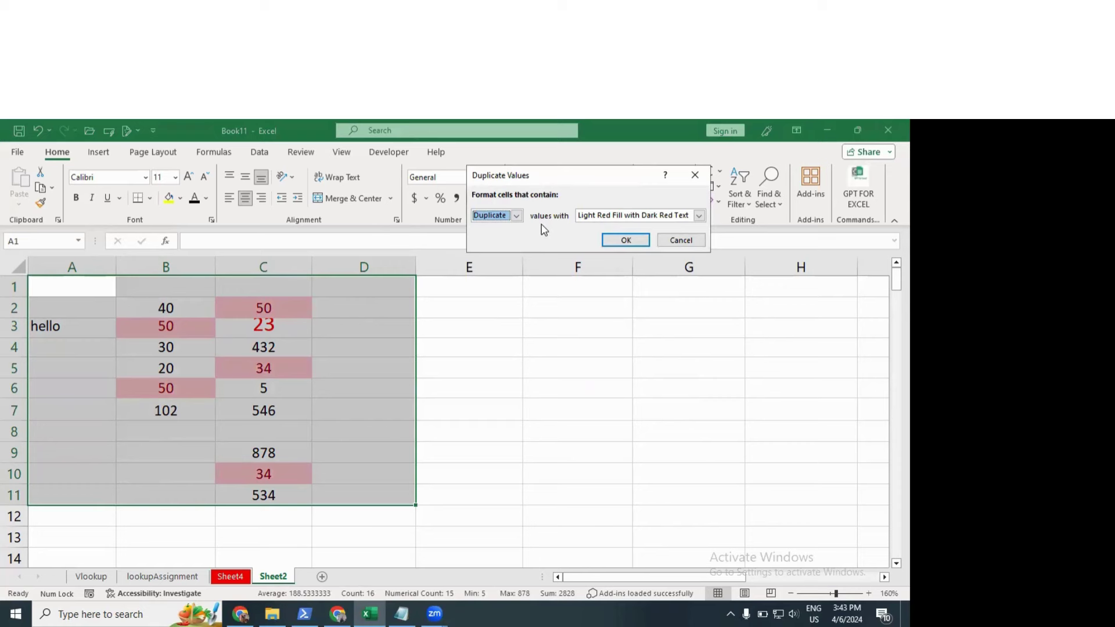
{"action": "left_click", "coordinate": [516, 215]}
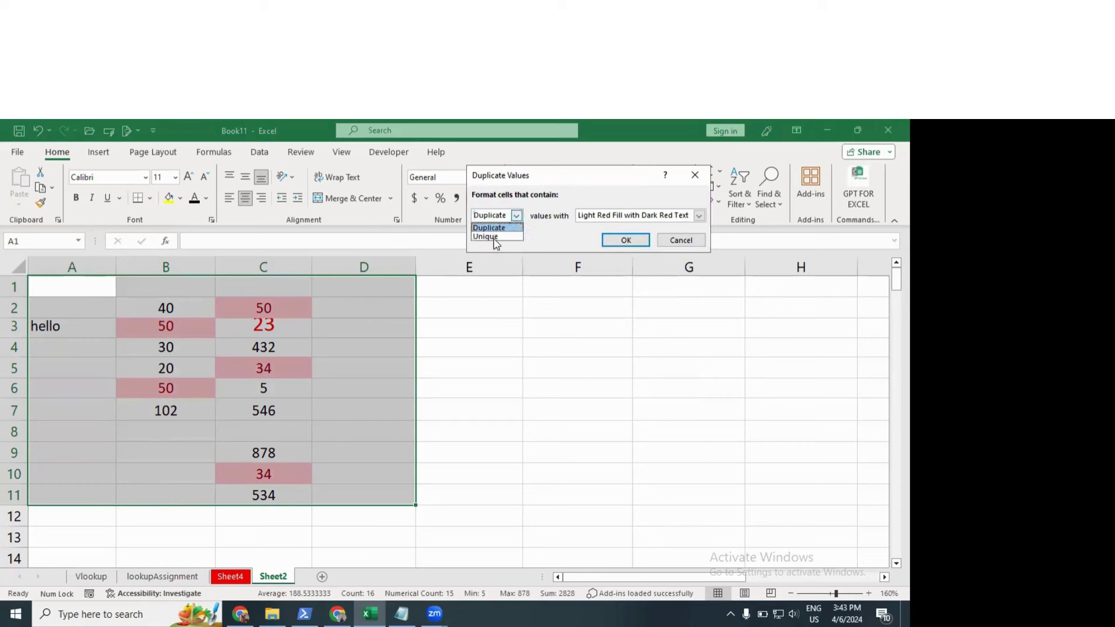
{"action": "left_click", "coordinate": [489, 236]}
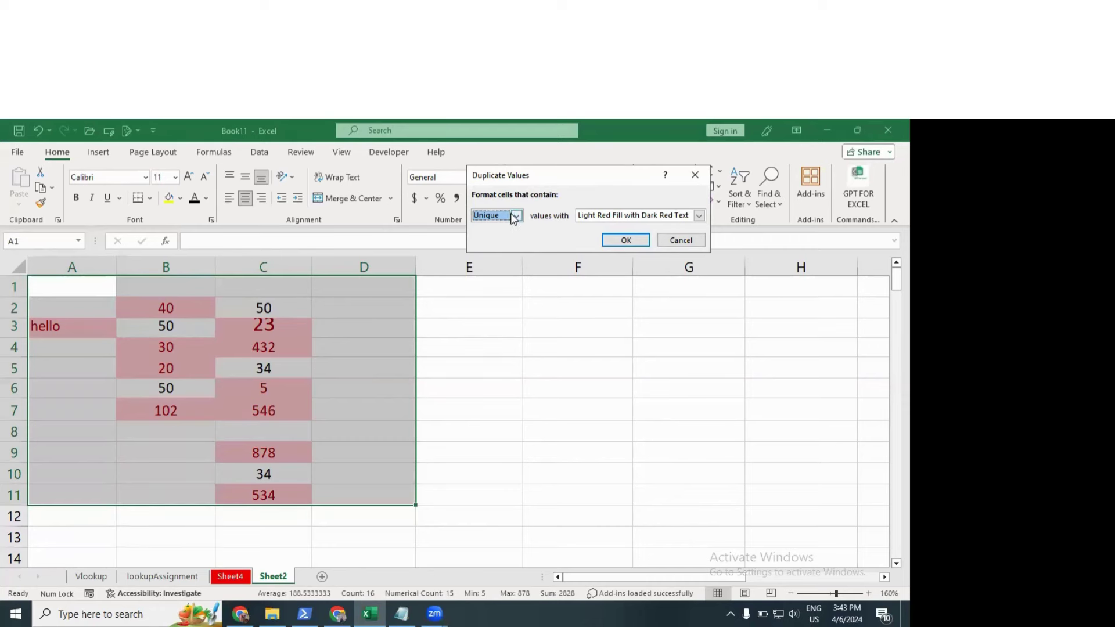
{"action": "left_click", "coordinate": [681, 240]}
Step: Clear rules from A1:D11 and make the 23 in C3 black at font size 11
{"action": "left_click", "coordinate": [535, 191]}
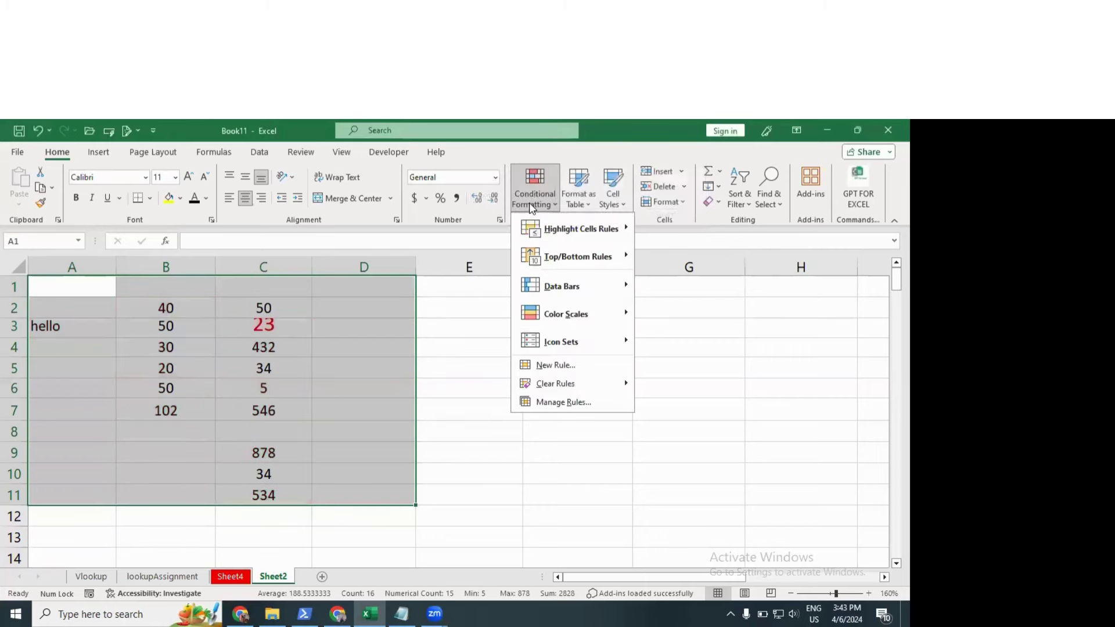
{"action": "mouse_move", "coordinate": [580, 383]}
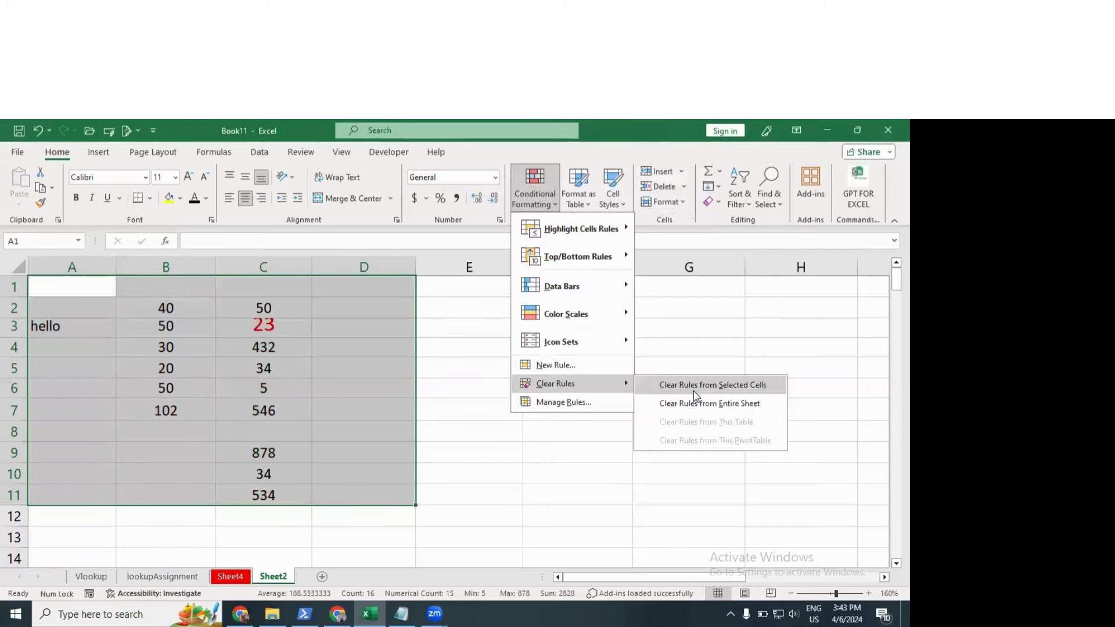
{"action": "left_click", "coordinate": [697, 388]}
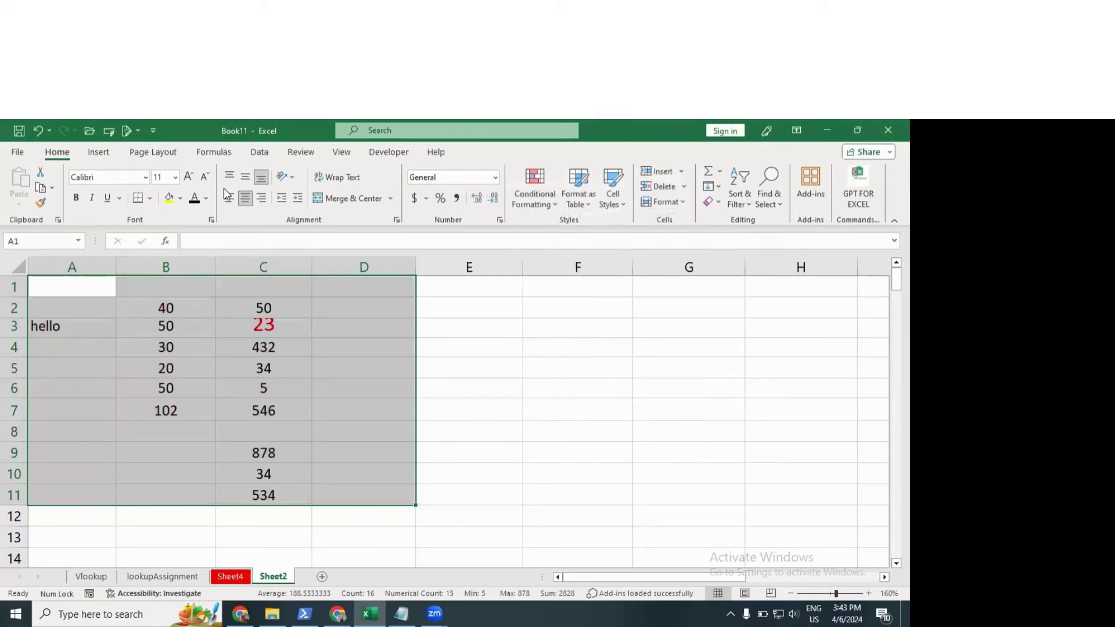
{"action": "left_click", "coordinate": [195, 198]}
{"action": "left_click", "coordinate": [158, 177]}
{"action": "key", "text": "Return"}
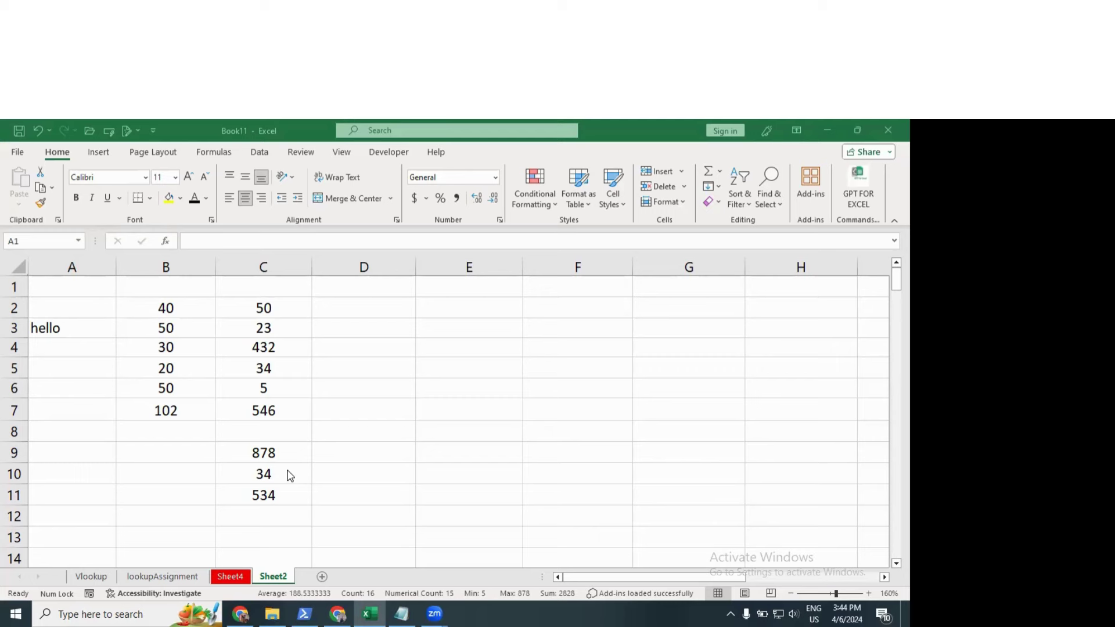
Step: Clear 'hello' from cell A3
{"action": "key", "text": "ctrl+a"}
{"action": "left_click", "coordinate": [223, 403]}
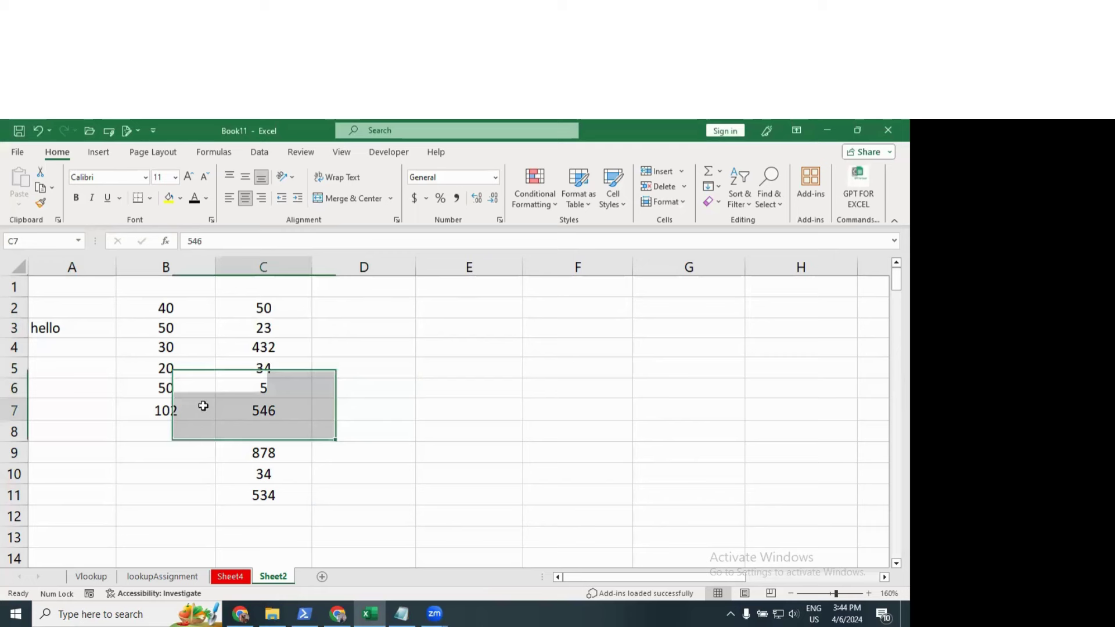
{"action": "left_click", "coordinate": [77, 324]}
{"action": "key", "text": "Delete"}
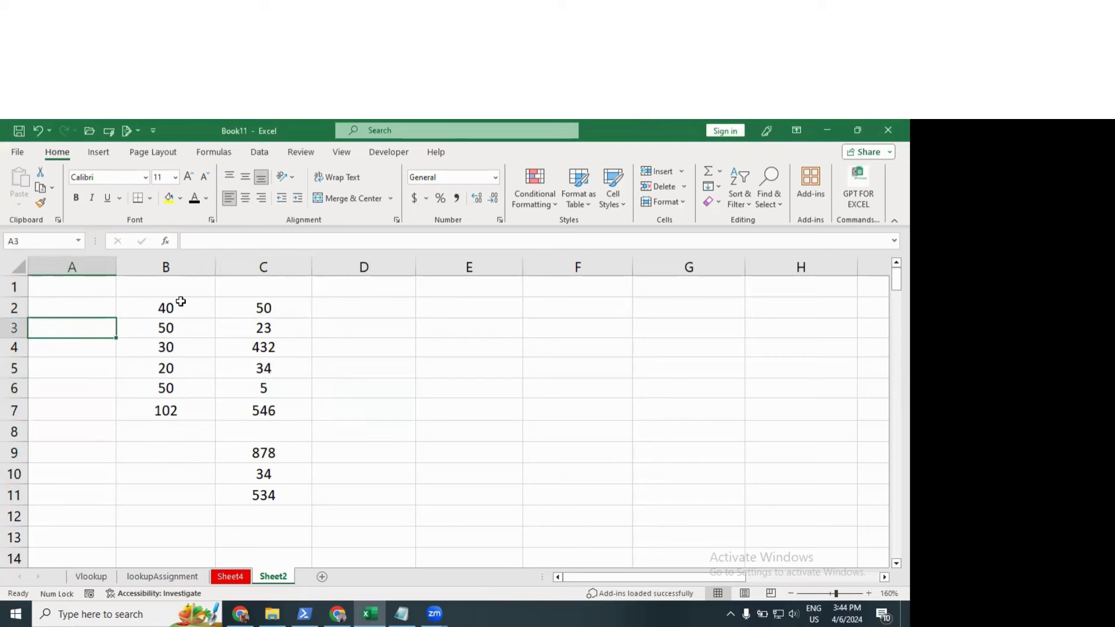
Step: Enter 67 in the empty cell C8
{"action": "left_click_drag", "start_coordinate": [181, 303], "coordinate": [184, 403]}
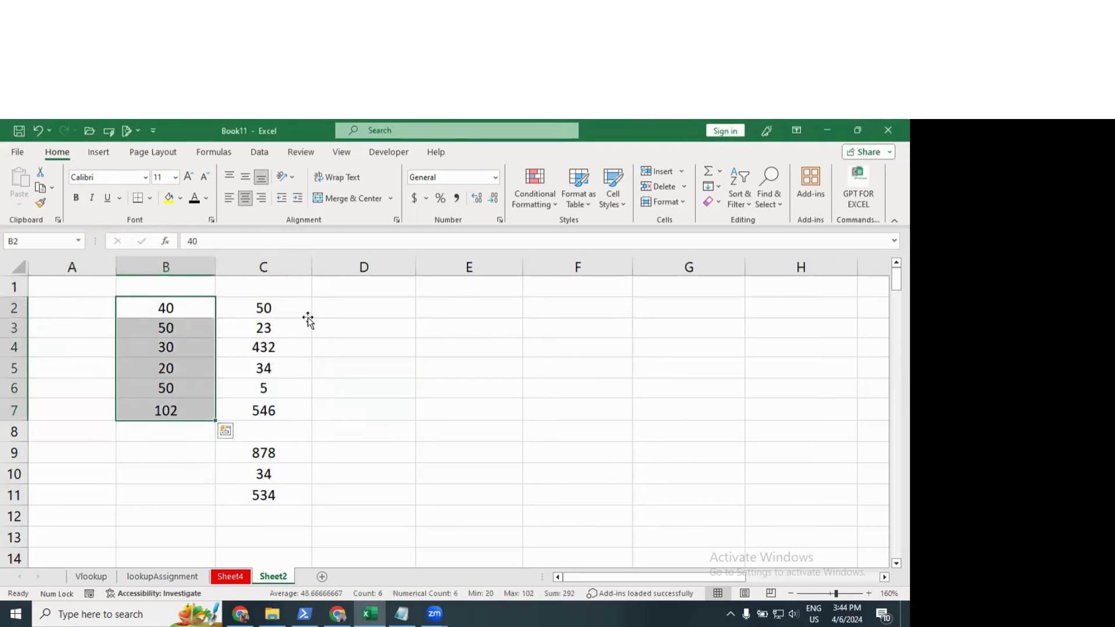
{"action": "left_click_drag", "start_coordinate": [299, 309], "coordinate": [288, 412]}
{"action": "left_click_drag", "start_coordinate": [288, 467], "coordinate": [289, 486]}
{"action": "left_click", "coordinate": [296, 426]}
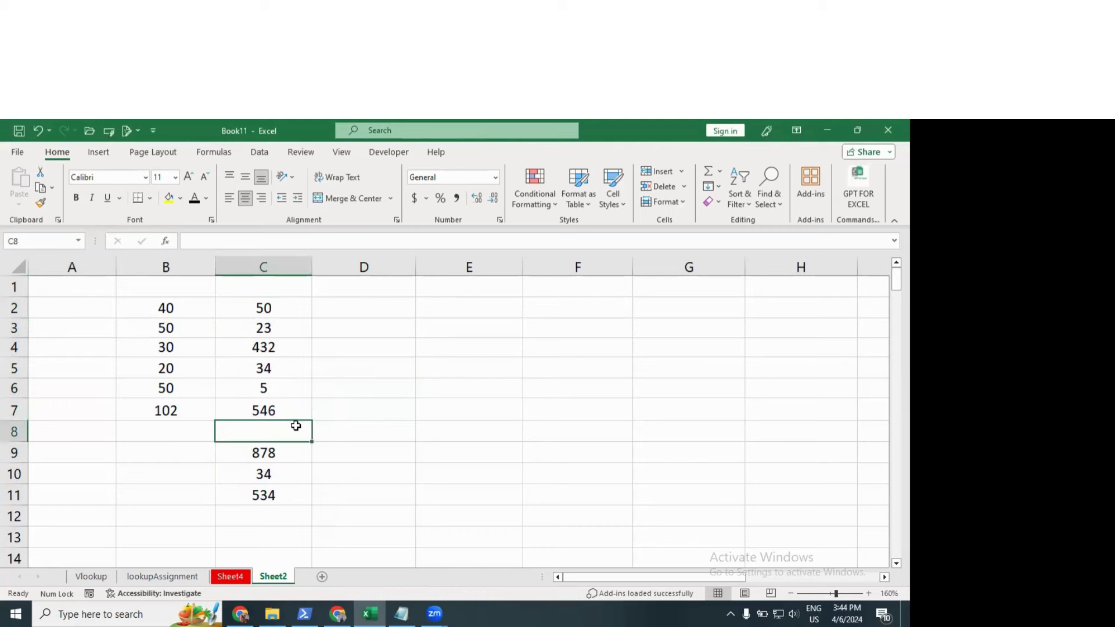
{"action": "type", "text": "67"}
{"action": "key", "text": "Return"}
Step: Delete the numbers in B2:B7 and select the ten numbers in C2:C11
{"action": "left_click", "coordinate": [316, 383]}
{"action": "left_click_drag", "start_coordinate": [165, 308], "coordinate": [181, 406]}
{"action": "key", "text": "Delete"}
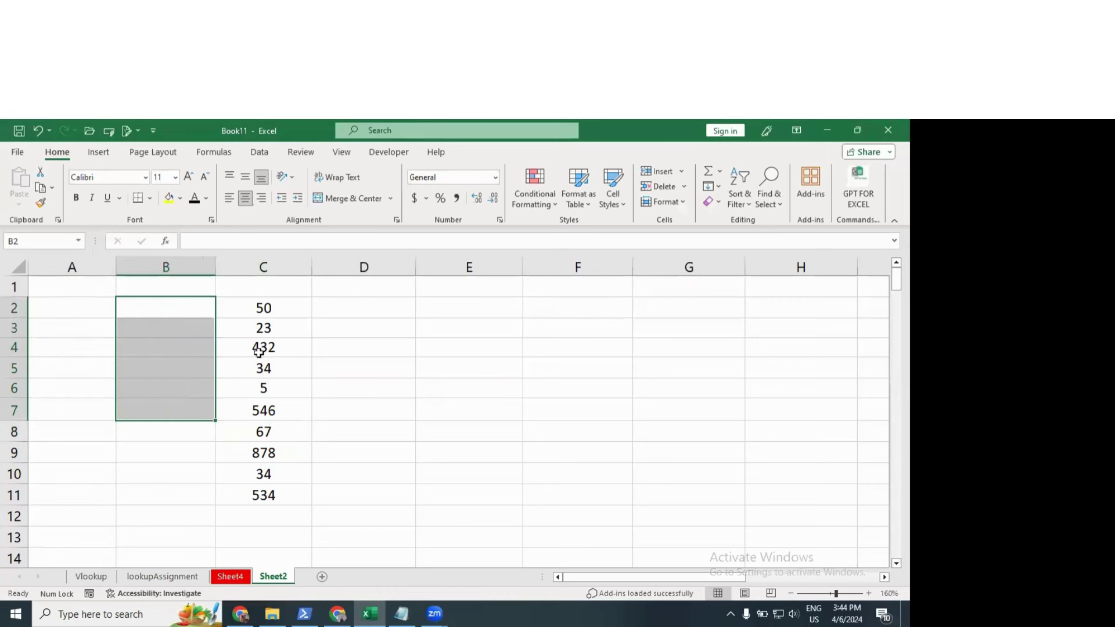
{"action": "left_click_drag", "start_coordinate": [262, 308], "coordinate": [271, 473]}
Step: Preview a Top 10 Items highlight on C2:C11 via Top/Bottom Rules
{"action": "left_click", "coordinate": [526, 201]}
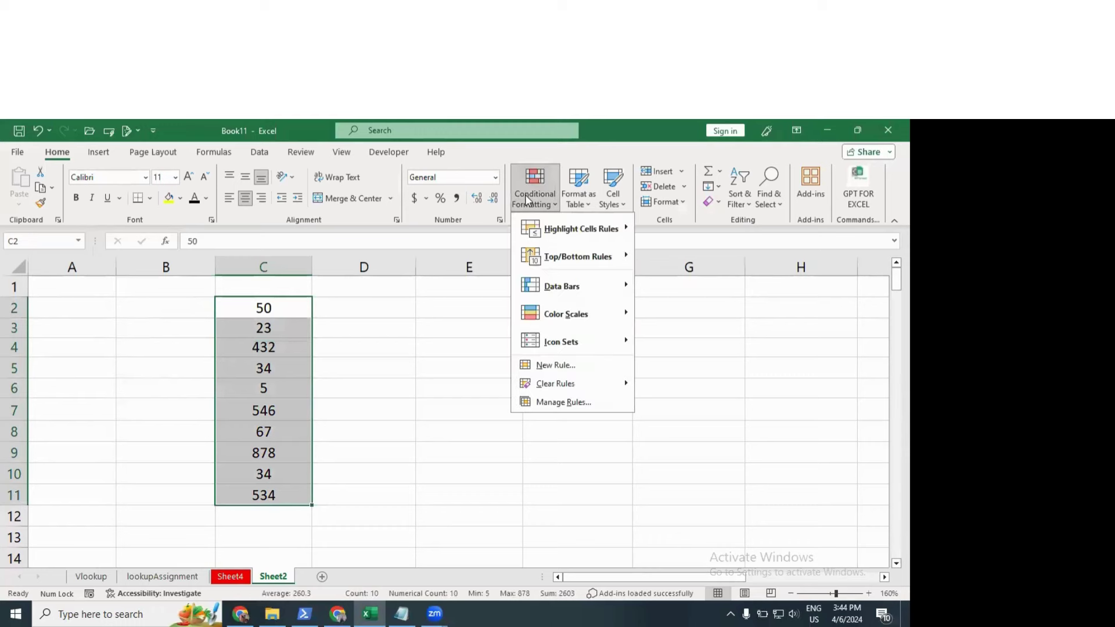
{"action": "mouse_move", "coordinate": [578, 259]}
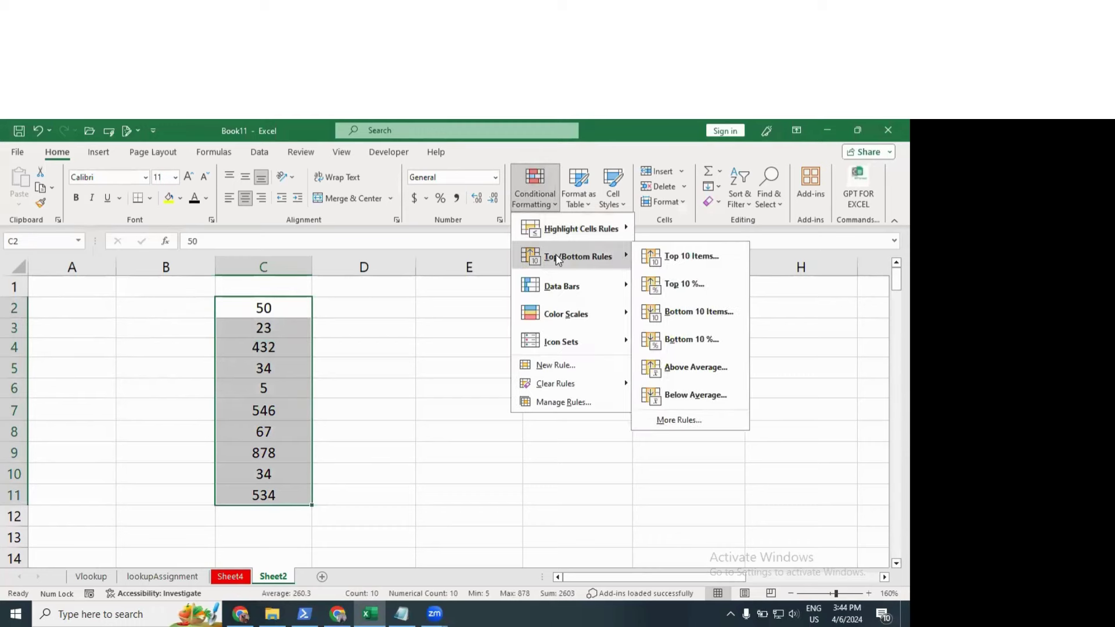
{"action": "left_click", "coordinate": [699, 256]}
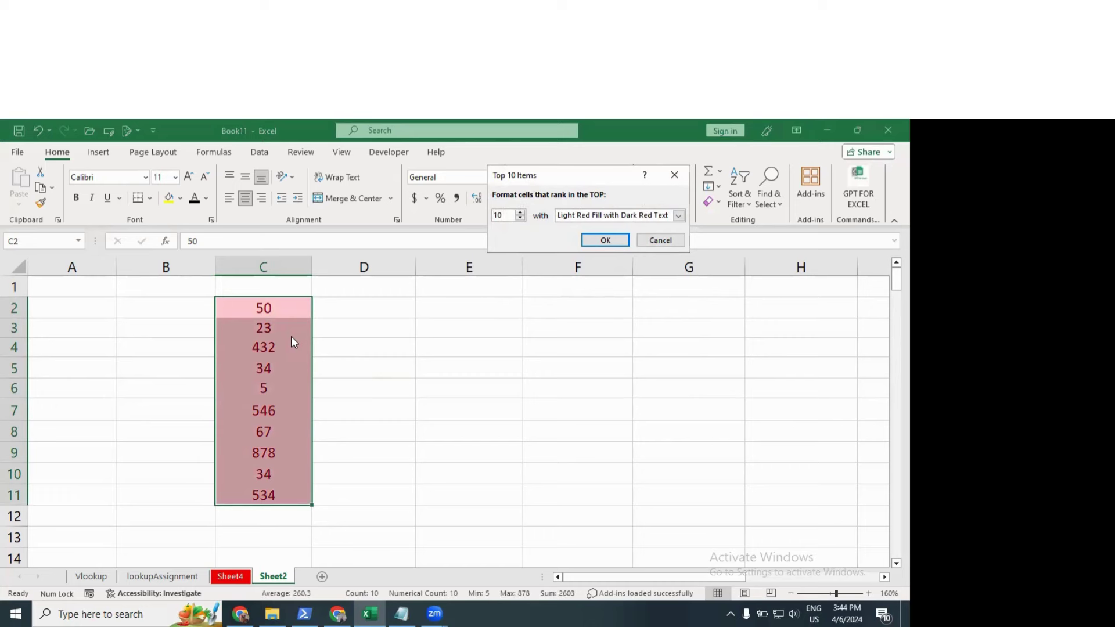
{"action": "left_click_drag", "start_coordinate": [545, 176], "coordinate": [566, 272]}
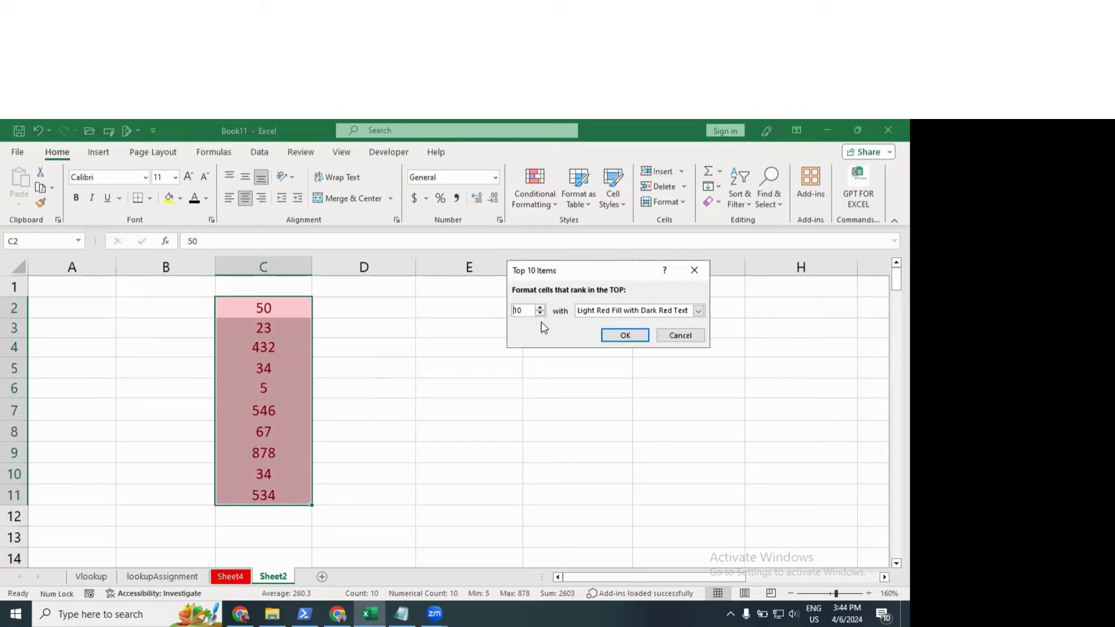
Step: Lower the top-items count to 1 so only 878 is highlighted
{"action": "left_click", "coordinate": [540, 313]}
{"action": "left_click", "coordinate": [540, 313]}
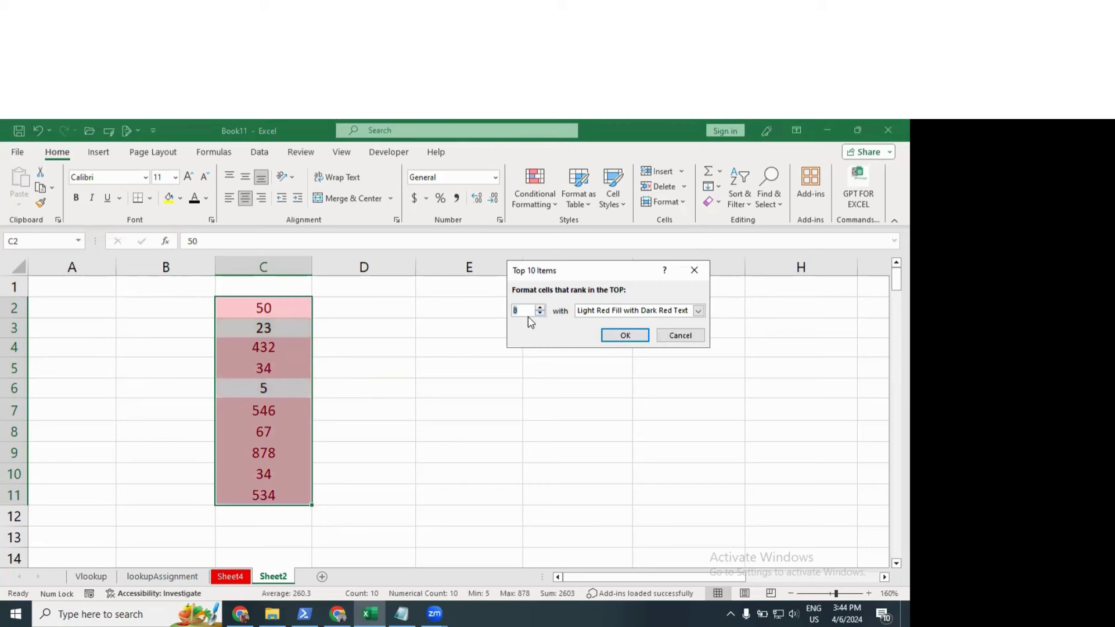
{"action": "left_click", "coordinate": [540, 313]}
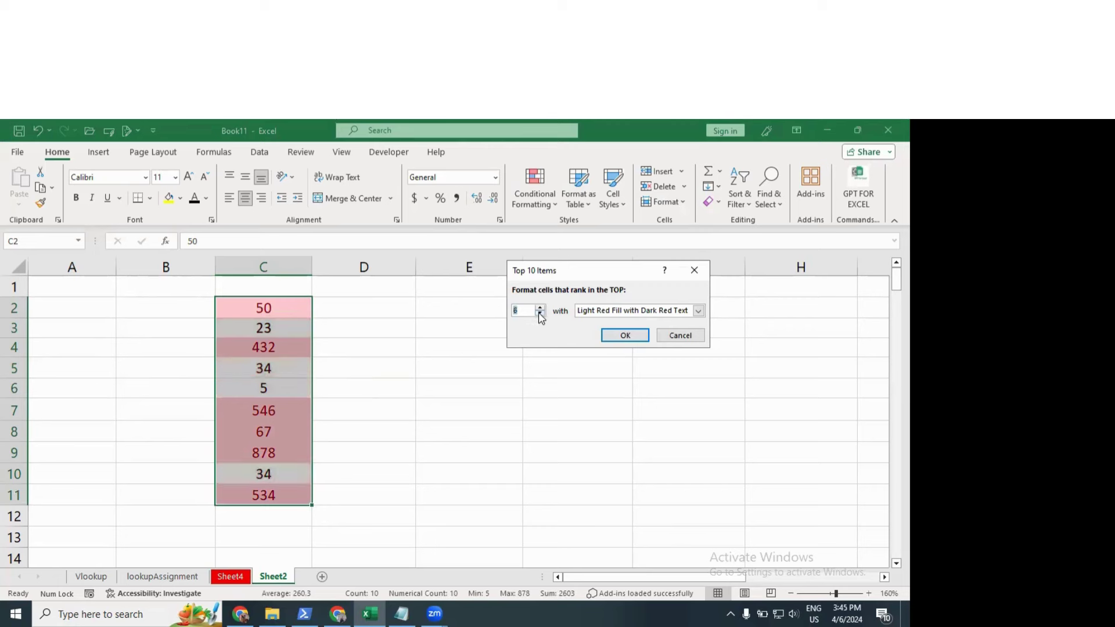
{"action": "left_click", "coordinate": [540, 313]}
{"action": "left_click", "coordinate": [540, 313]}
{"action": "left_click", "coordinate": [540, 313]}
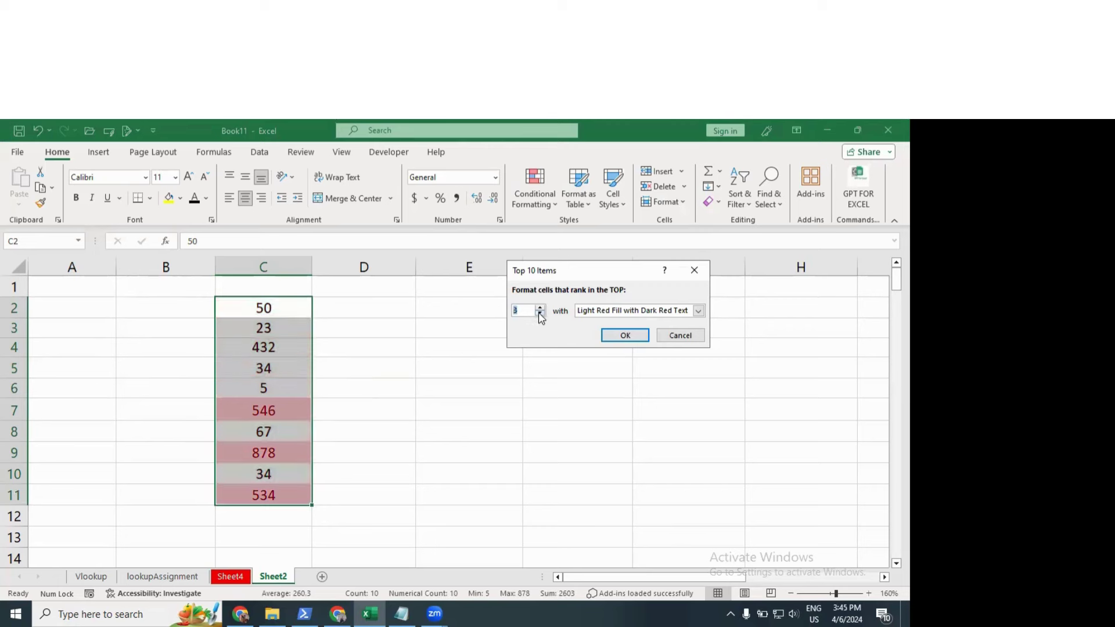
{"action": "left_click", "coordinate": [540, 313]}
{"action": "left_click", "coordinate": [540, 314]}
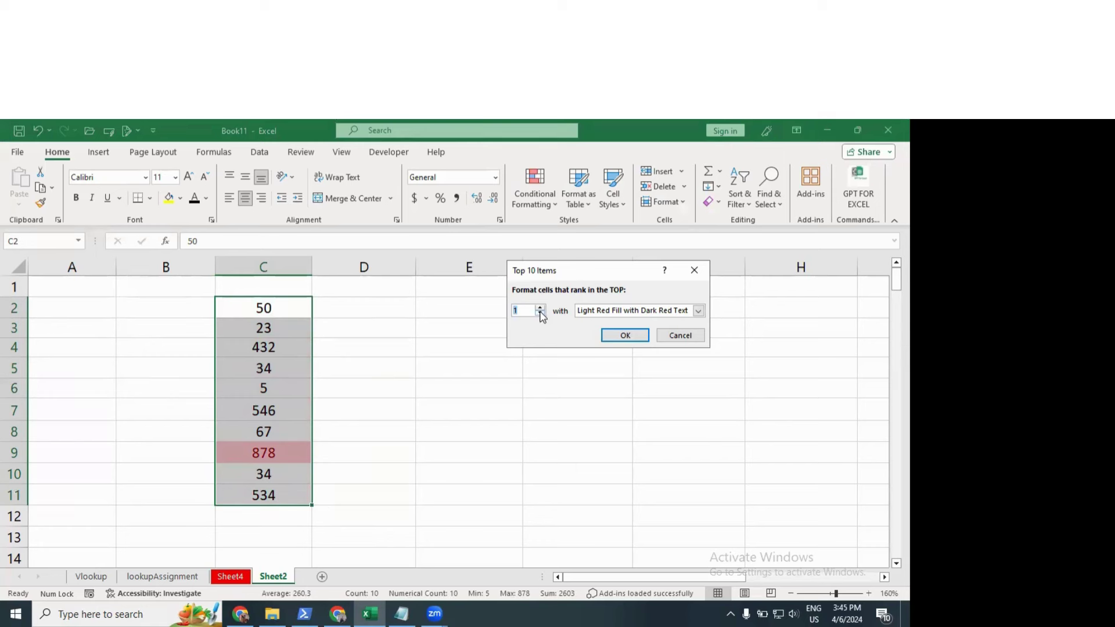
Step: Cancel the top-items rule unapplied and bring up the Top/Bottom Rules choices
{"action": "left_click", "coordinate": [676, 333]}
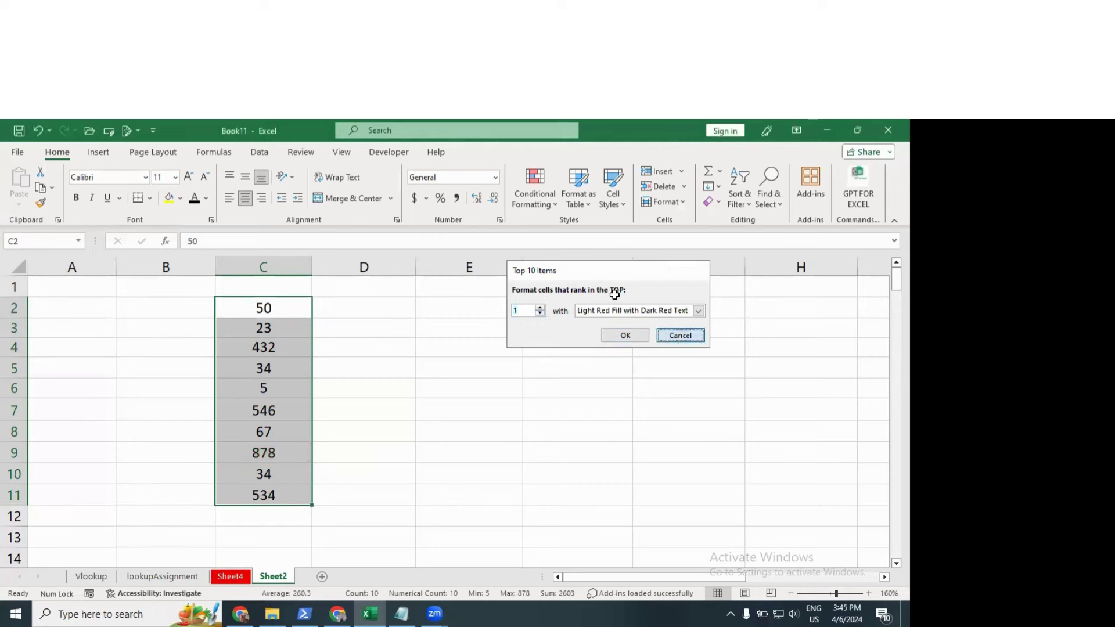
{"action": "left_click", "coordinate": [531, 201]}
{"action": "mouse_move", "coordinate": [586, 253]}
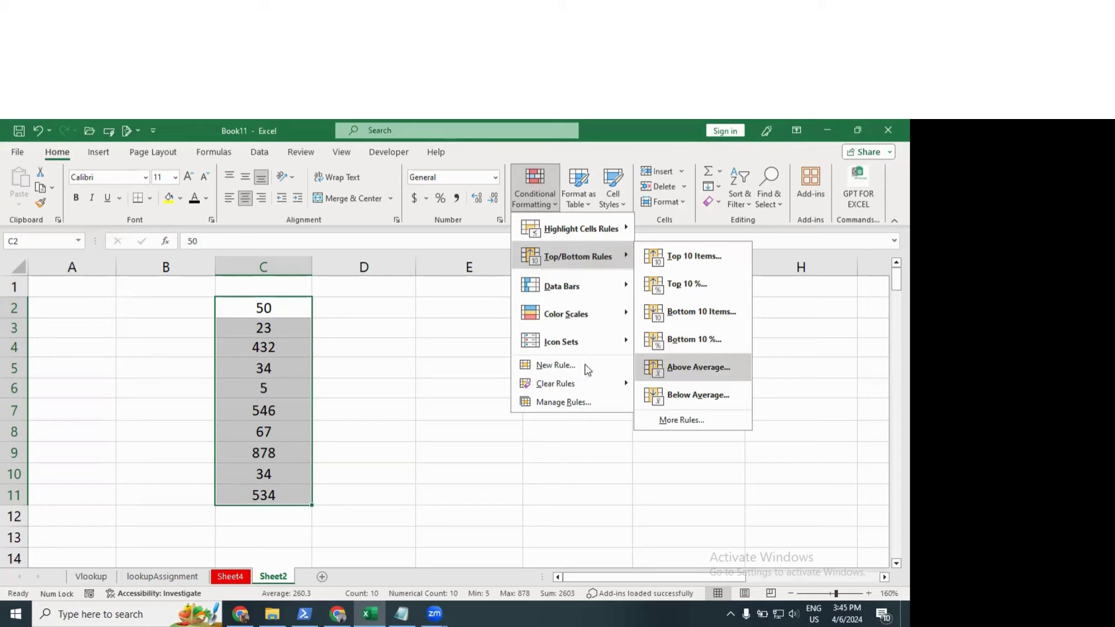
Step: Enter =AVERAGE(C2:C11) in D5, showing 260.3, then reselect C2:C11
{"action": "left_click", "coordinate": [399, 371]}
{"action": "left_click", "coordinate": [398, 374]}
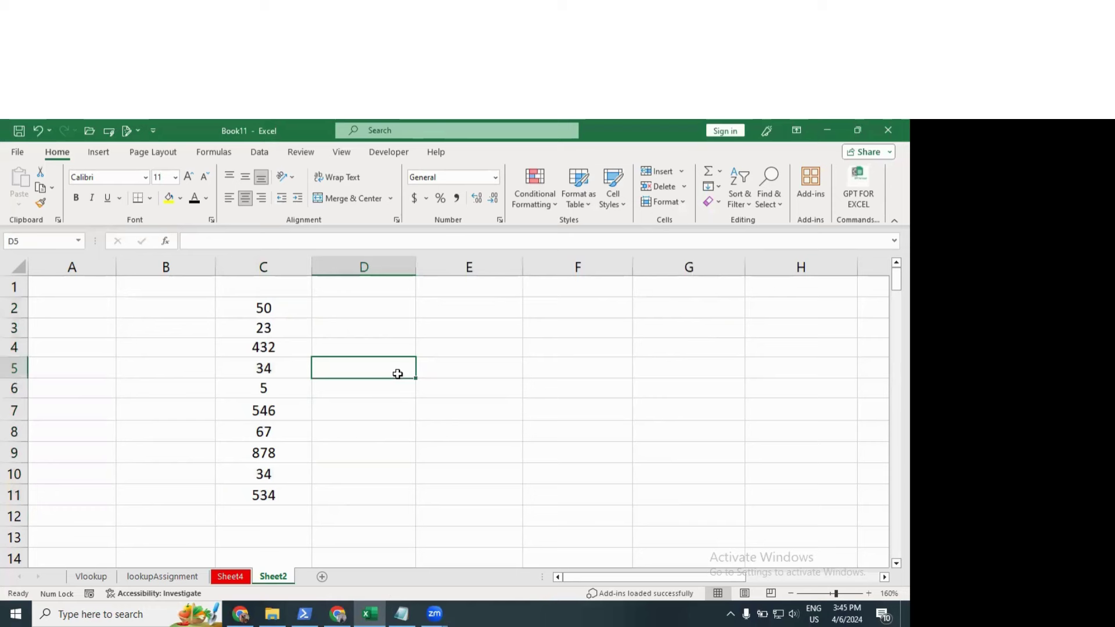
{"action": "type", "text": "=av"}
{"action": "key", "text": "Down"}
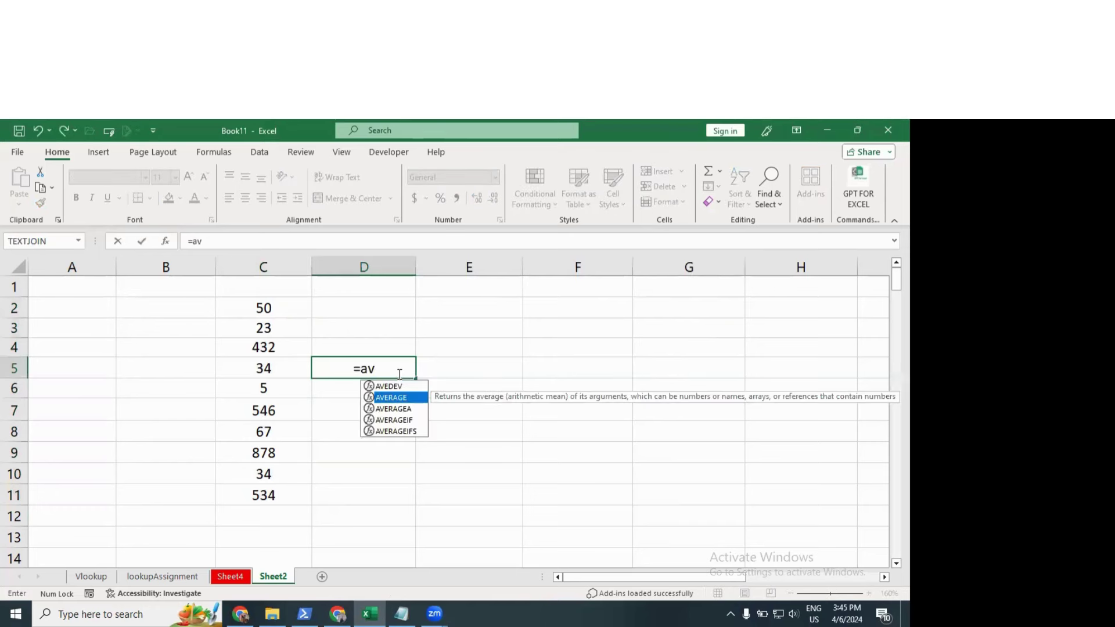
{"action": "key", "text": "Tab"}
{"action": "left_click", "coordinate": [286, 328]}
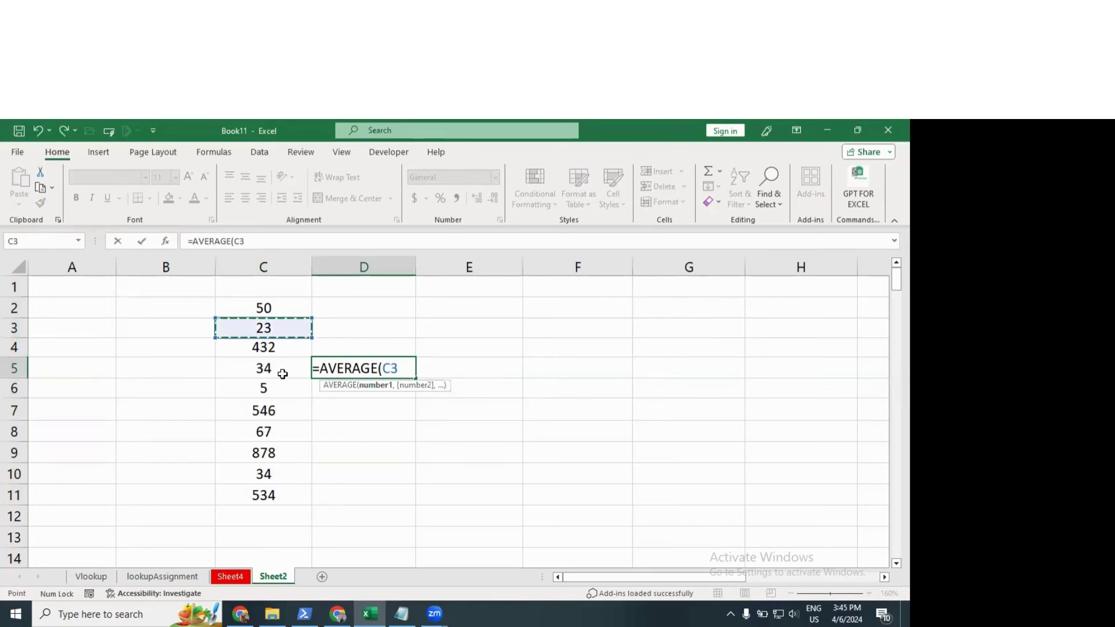
{"action": "left_click_drag", "start_coordinate": [284, 308], "coordinate": [282, 503]}
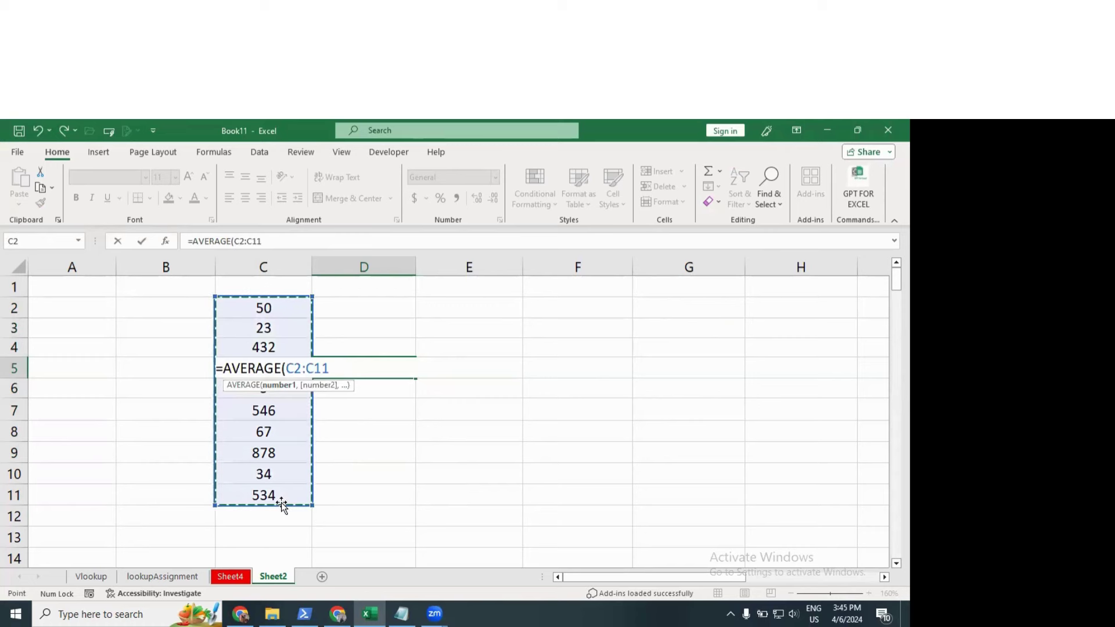
{"action": "type", "text": ")"}
{"action": "key", "text": "Return"}
{"action": "left_click", "coordinate": [380, 368]}
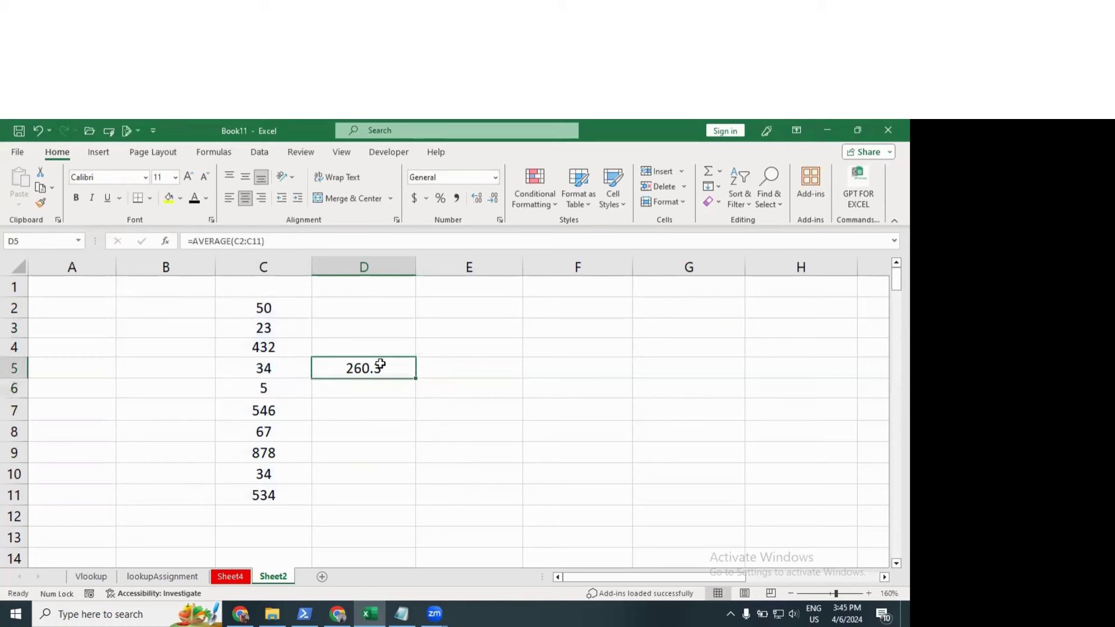
{"action": "left_click_drag", "start_coordinate": [264, 308], "coordinate": [264, 495]}
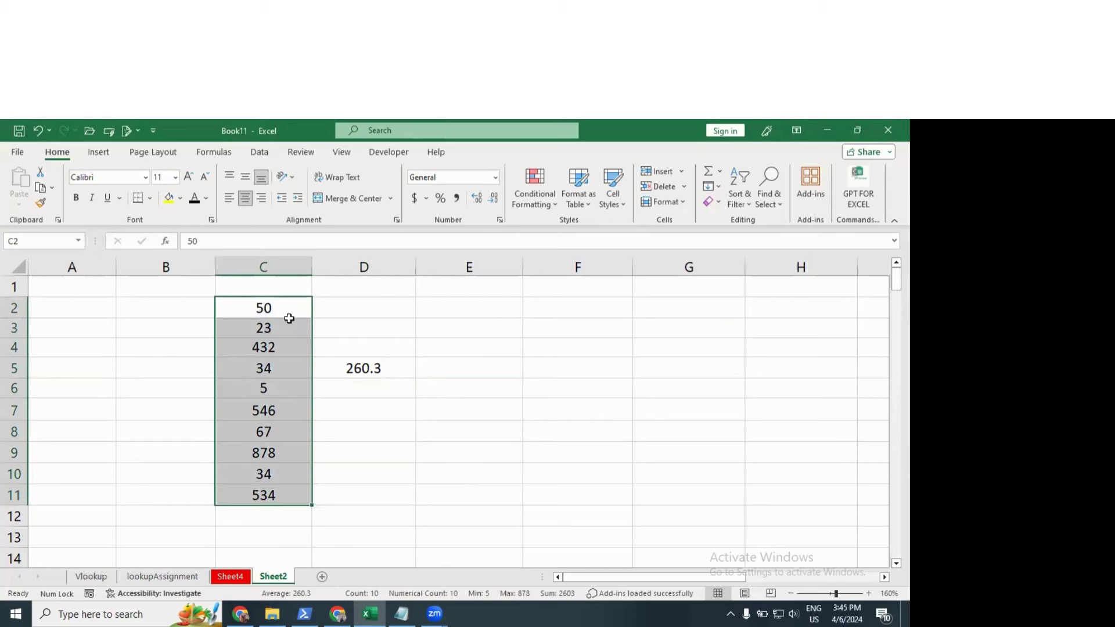
Step: Preview Above Average highlighting on C2:C11 and cancel it
{"action": "left_click", "coordinate": [545, 208]}
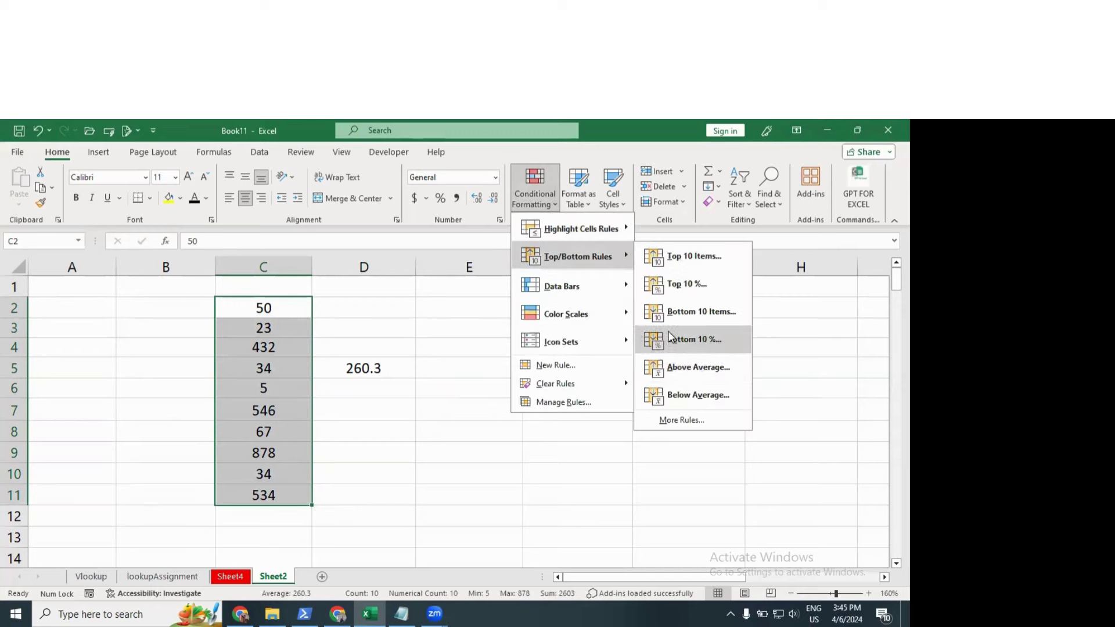
{"action": "left_click", "coordinate": [691, 367]}
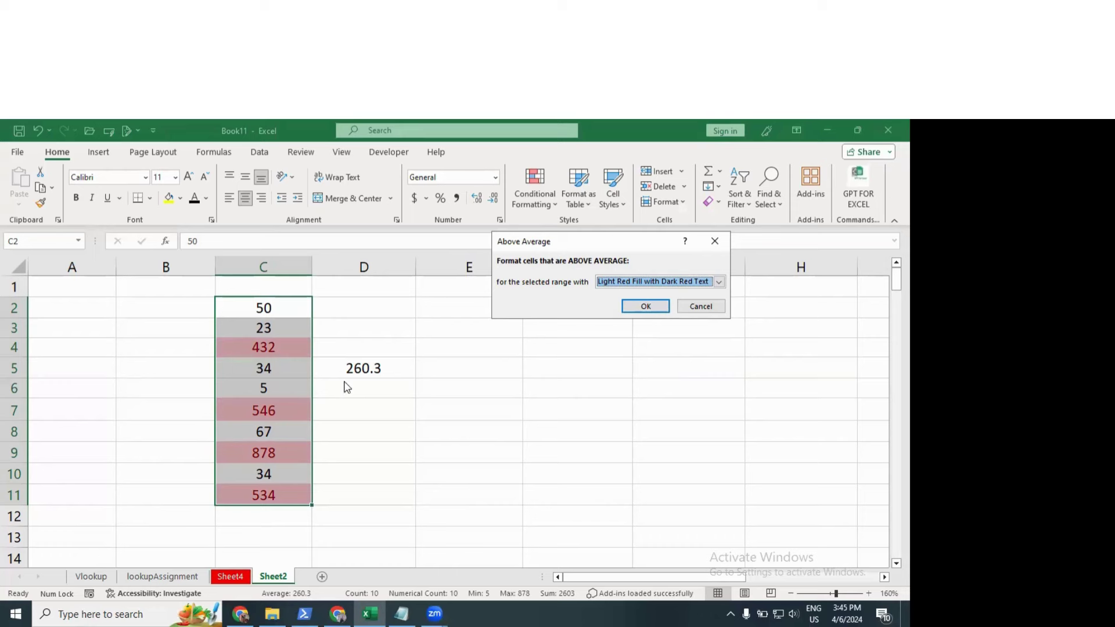
{"action": "left_click", "coordinate": [701, 306]}
Step: Preview Below Average highlighting, cancel it, and reopen Conditional Formatting
{"action": "left_click", "coordinate": [535, 194]}
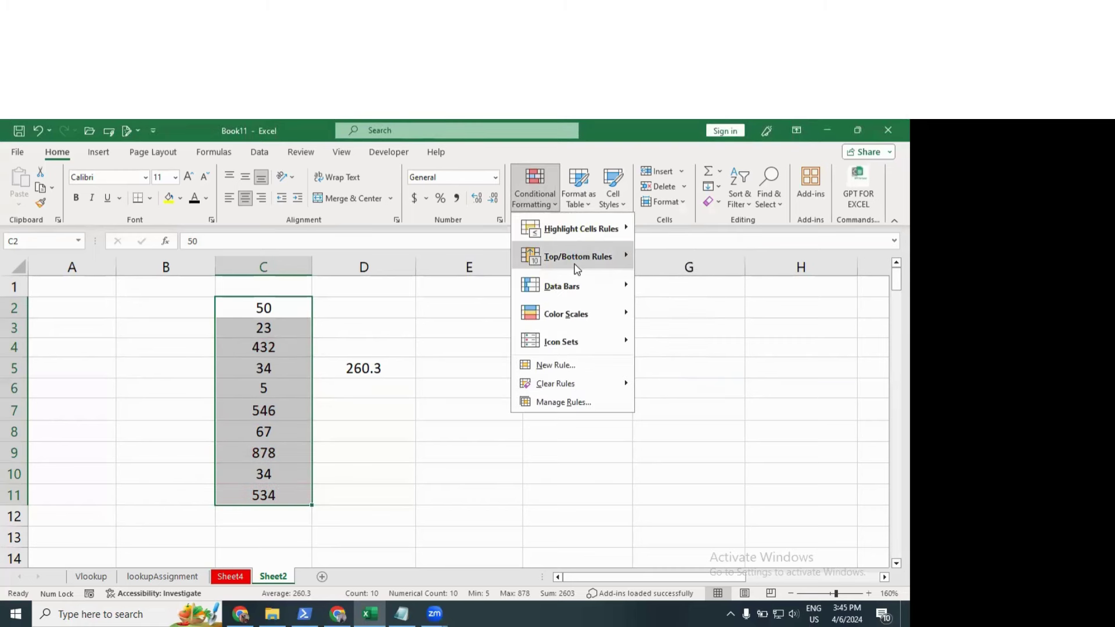
{"action": "mouse_move", "coordinate": [574, 264]}
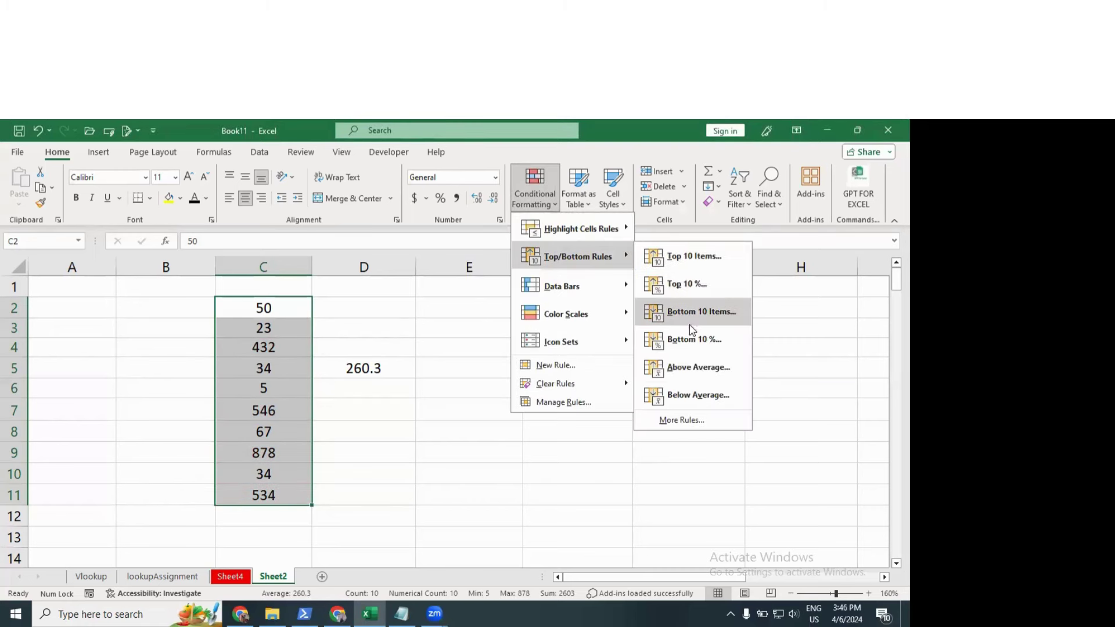
{"action": "left_click", "coordinate": [685, 384]}
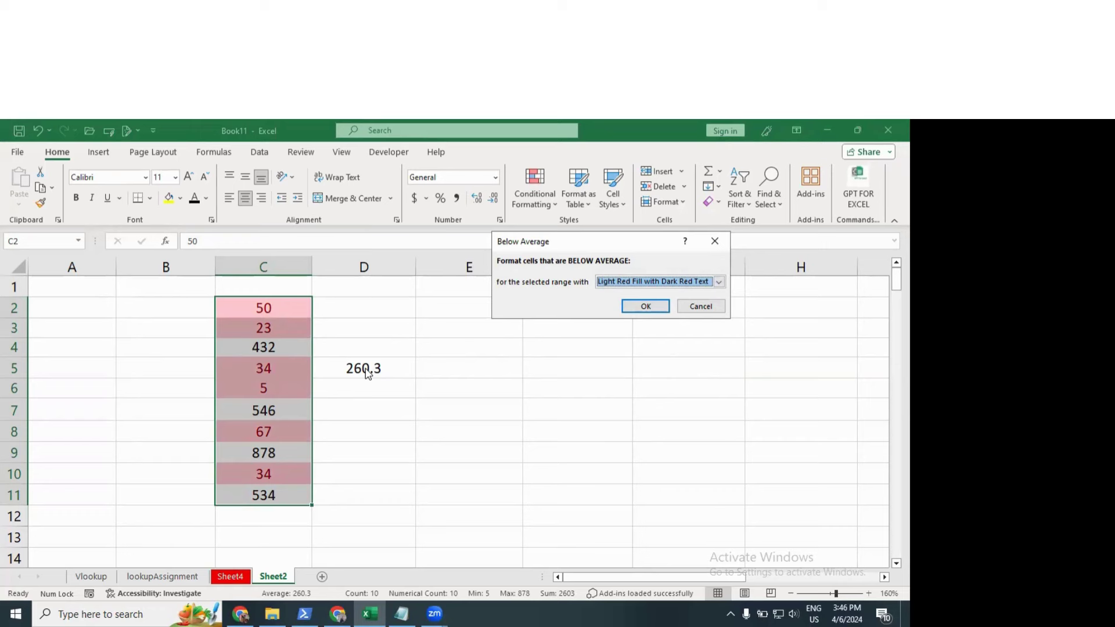
{"action": "left_click", "coordinate": [702, 306]}
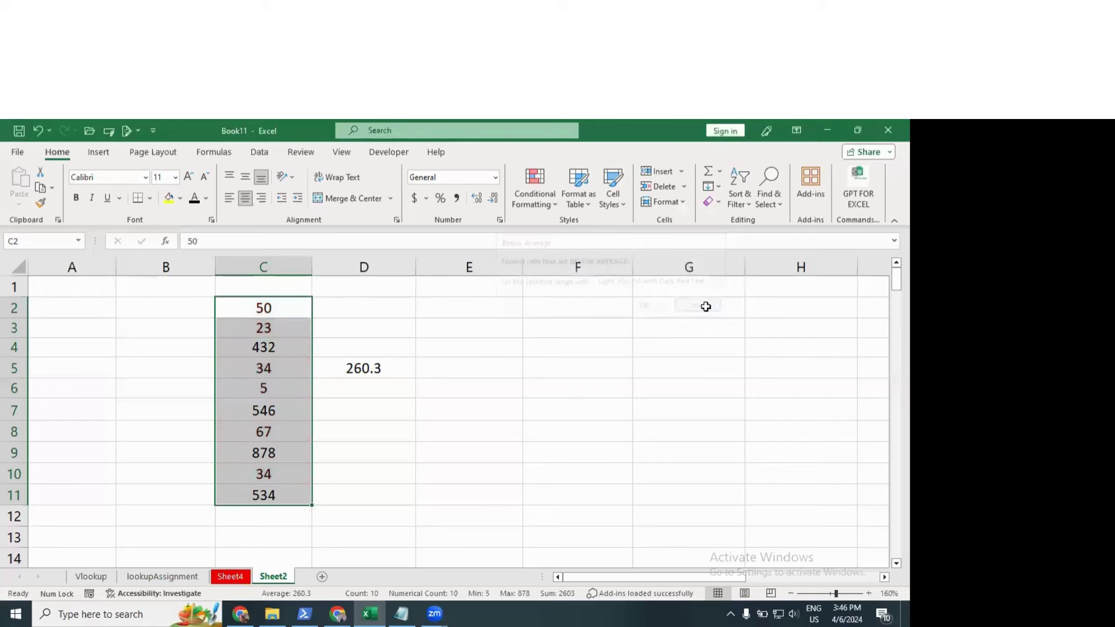
{"action": "left_click", "coordinate": [519, 207]}
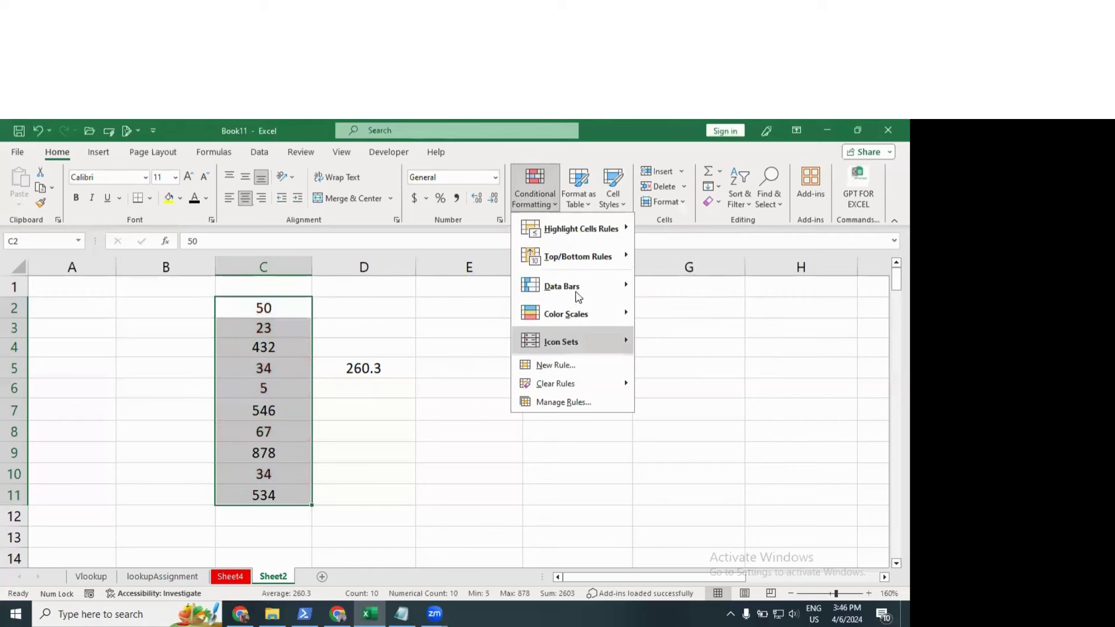
Step: Apply Gradient Fill Orange Data Bars to C2:C11 and reselect the numbers
{"action": "mouse_move", "coordinate": [578, 295]}
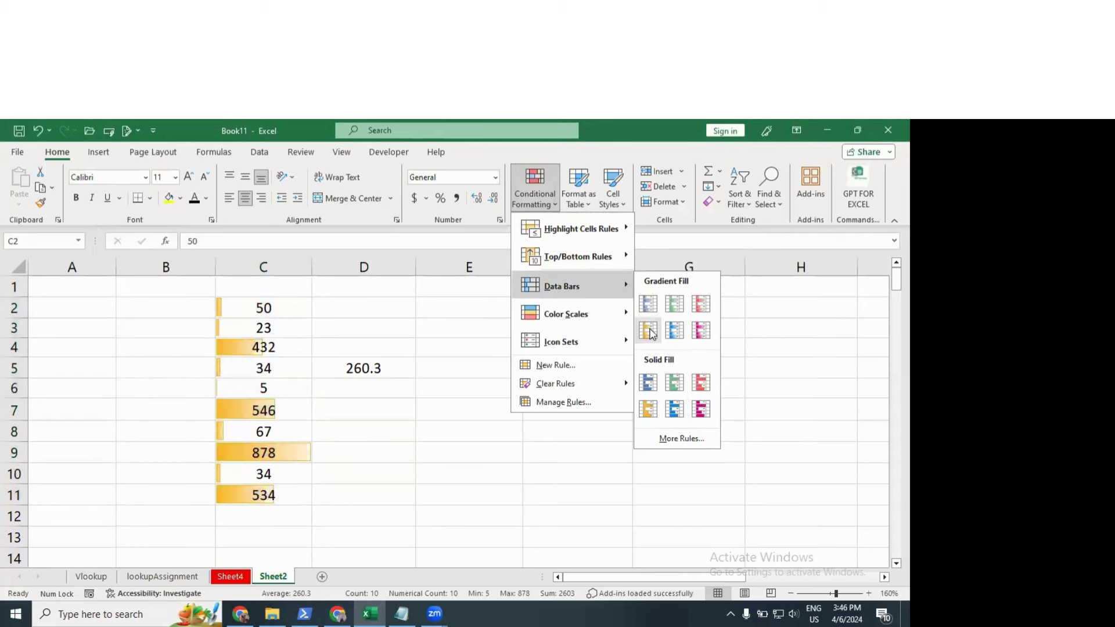
{"action": "left_click", "coordinate": [648, 330]}
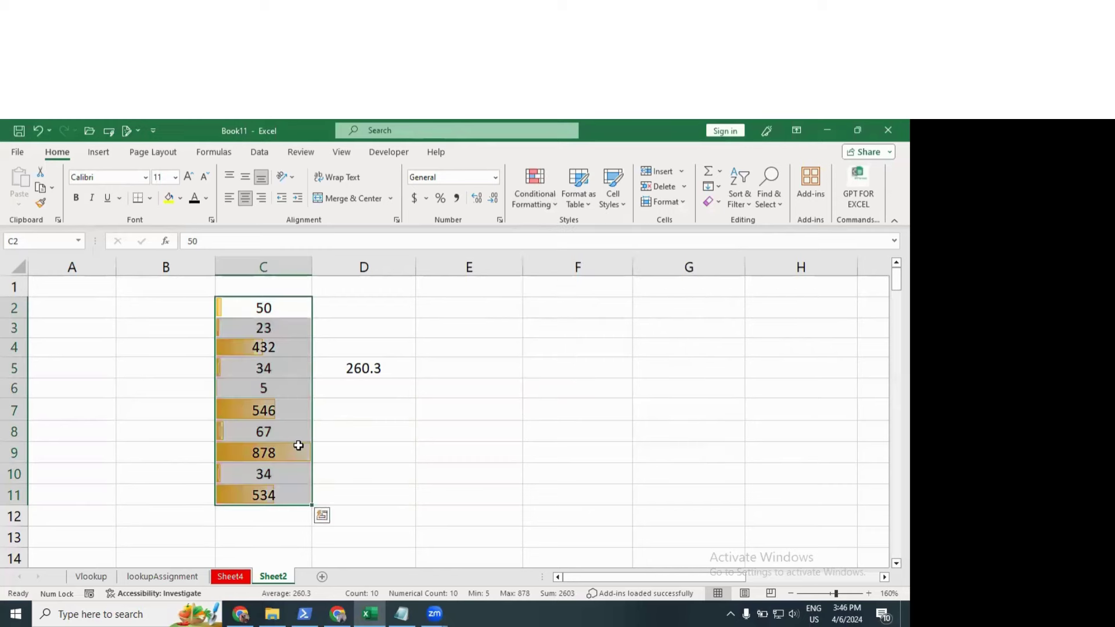
{"action": "left_click", "coordinate": [267, 366]}
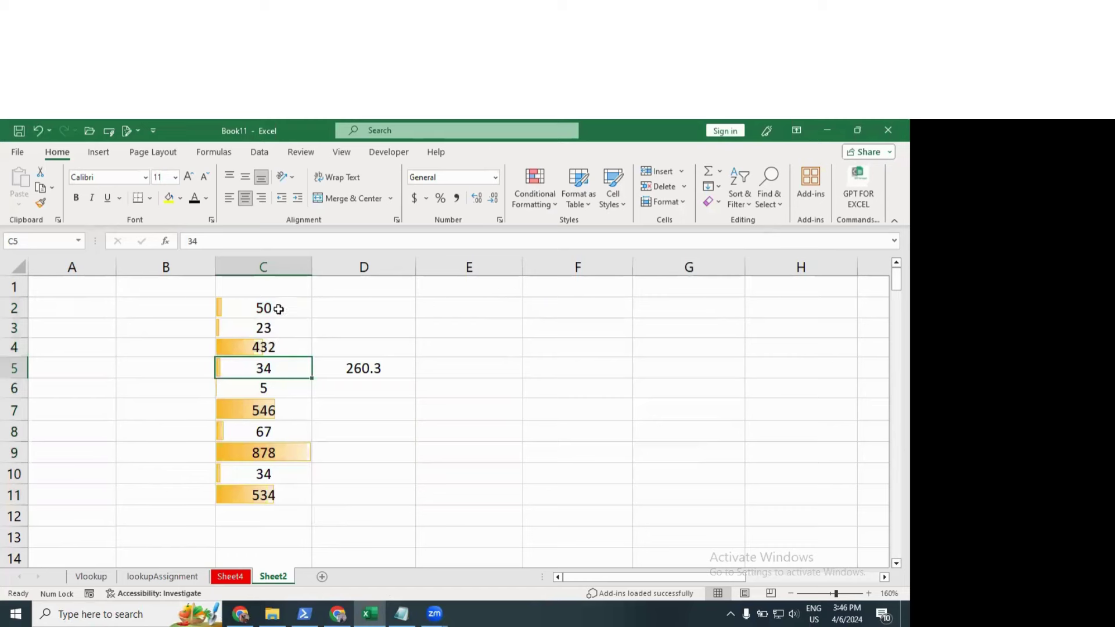
{"action": "left_click_drag", "start_coordinate": [269, 308], "coordinate": [277, 496]}
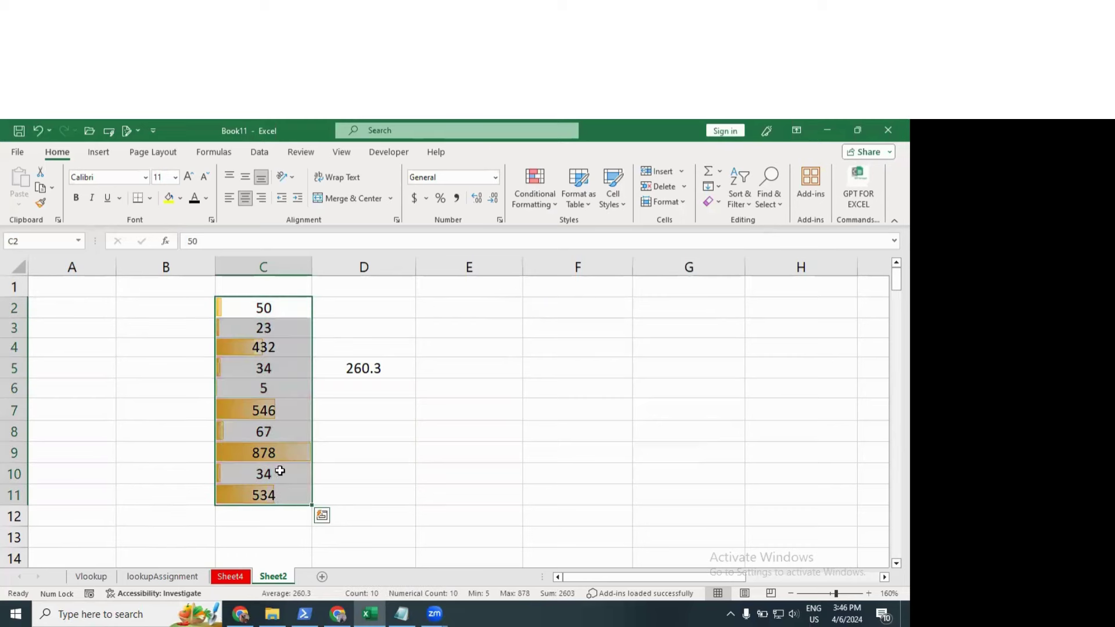
{"action": "left_click", "coordinate": [288, 454]}
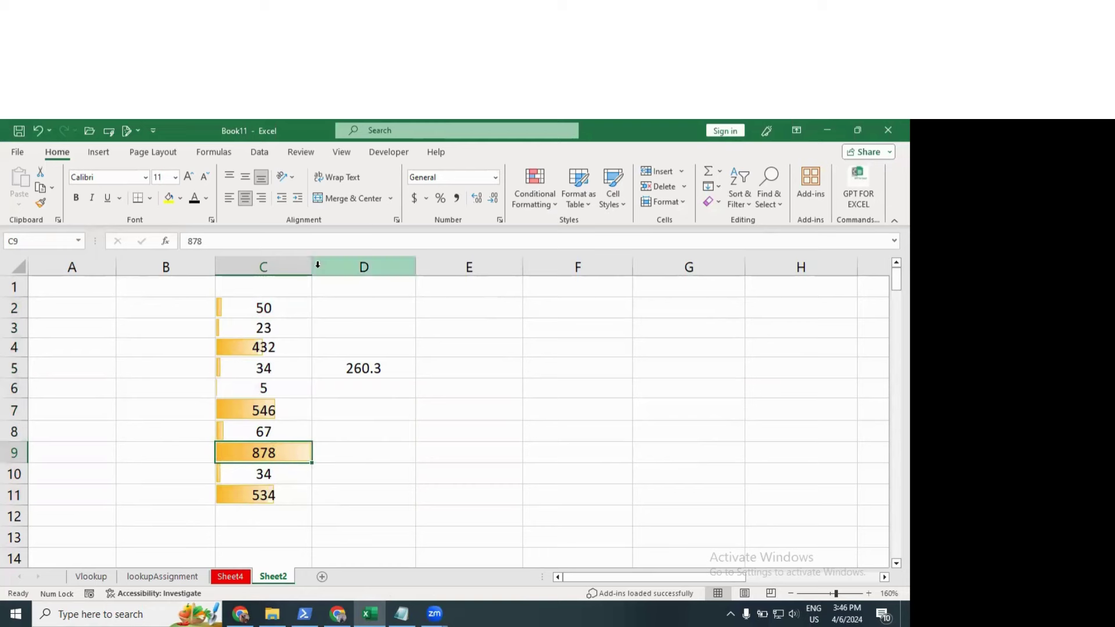
{"action": "left_click_drag", "start_coordinate": [311, 267], "coordinate": [446, 267]}
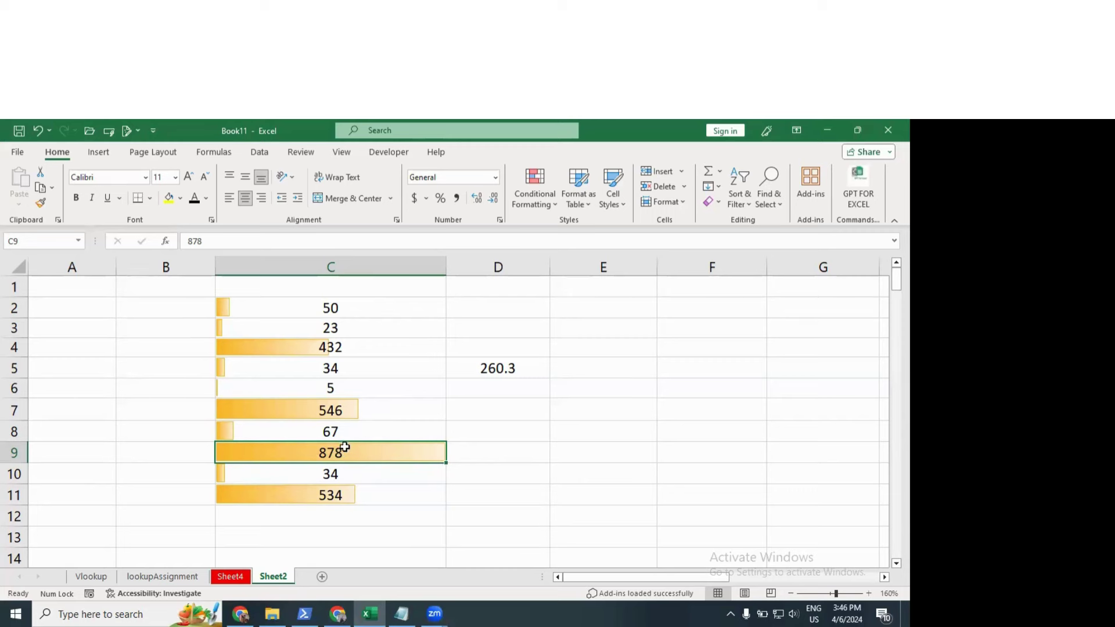
{"action": "left_click_drag", "start_coordinate": [331, 305], "coordinate": [348, 438]}
{"action": "left_click", "coordinate": [361, 349]}
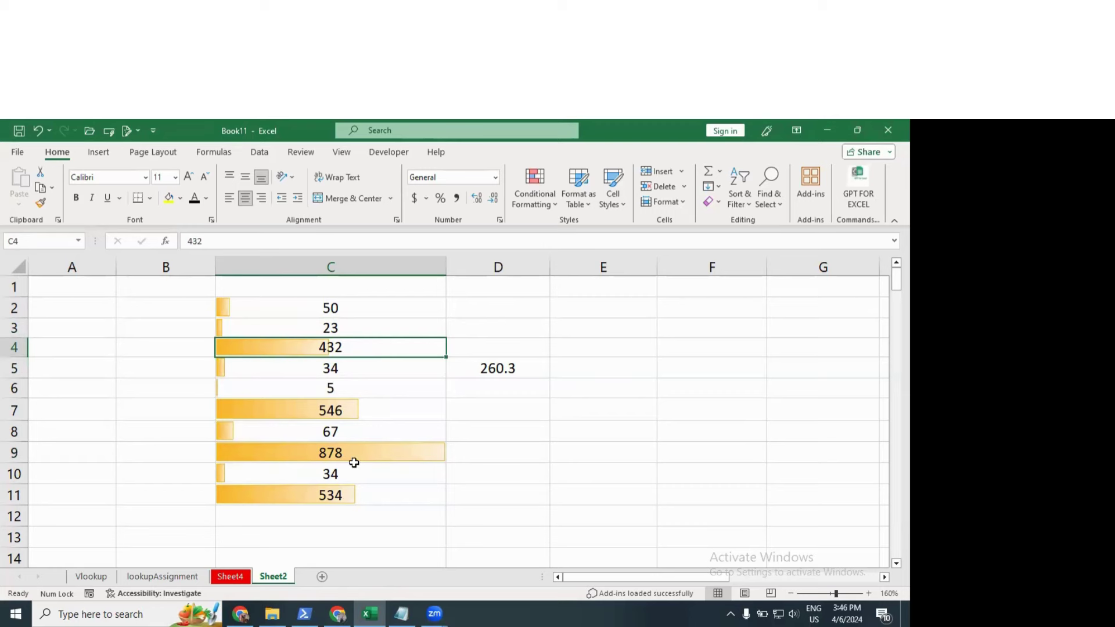
{"action": "left_click", "coordinate": [338, 494]}
{"action": "left_click", "coordinate": [345, 414]}
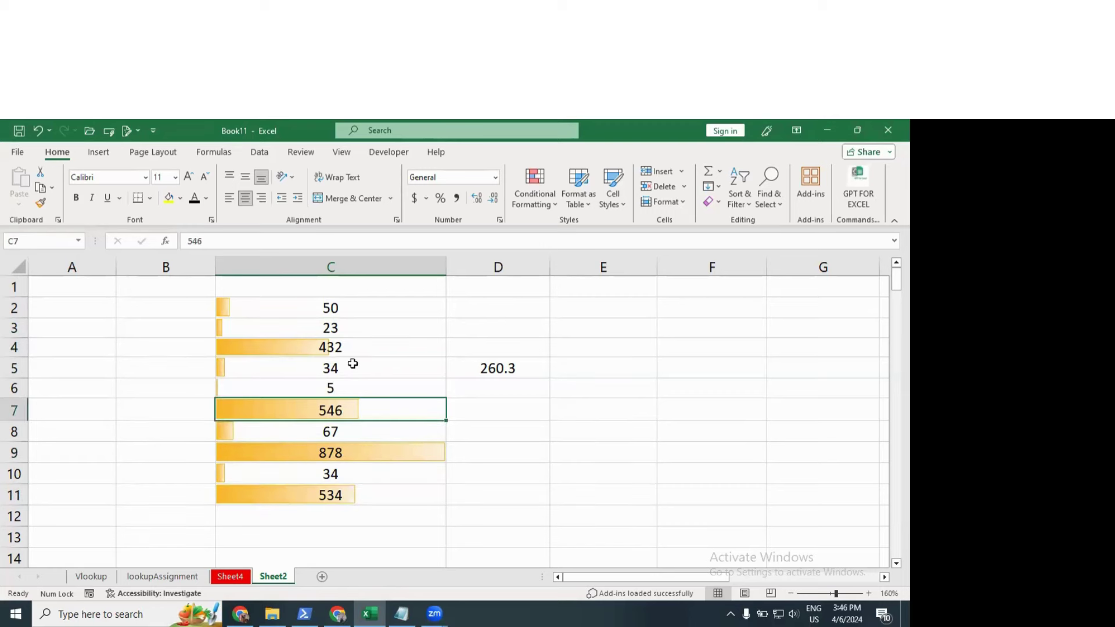
{"action": "left_click", "coordinate": [360, 349]}
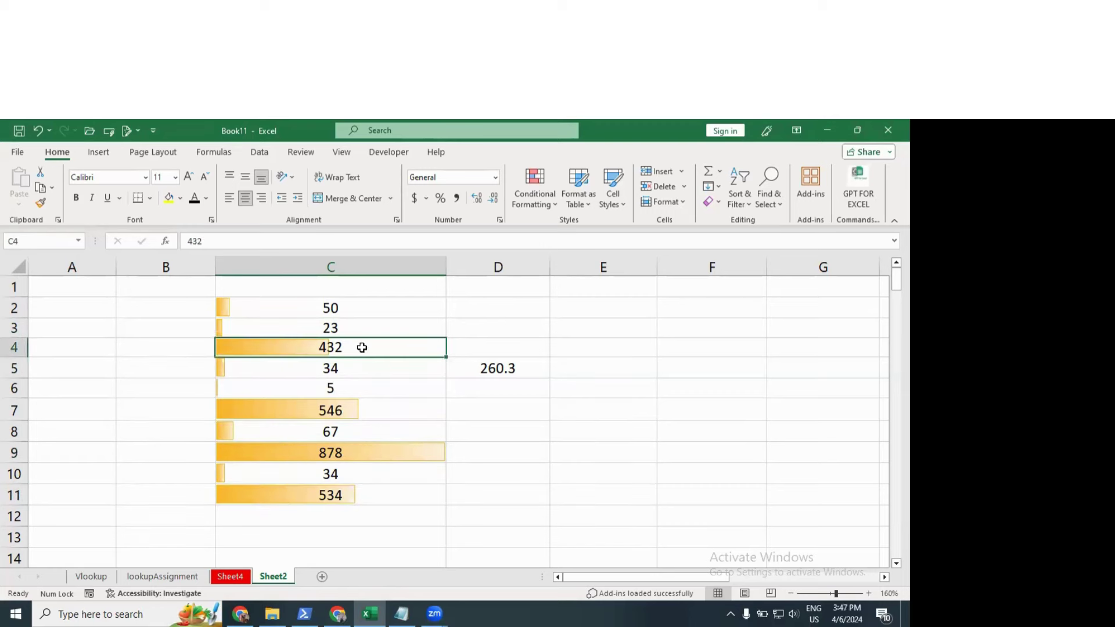
{"action": "left_click", "coordinate": [338, 406]}
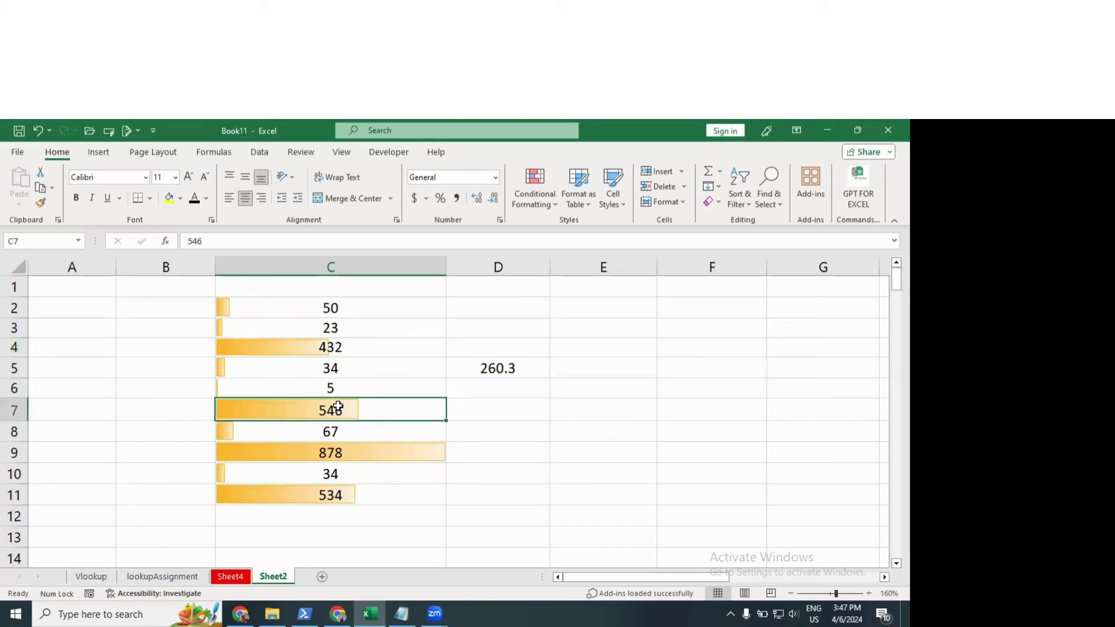
{"action": "left_click", "coordinate": [335, 452]}
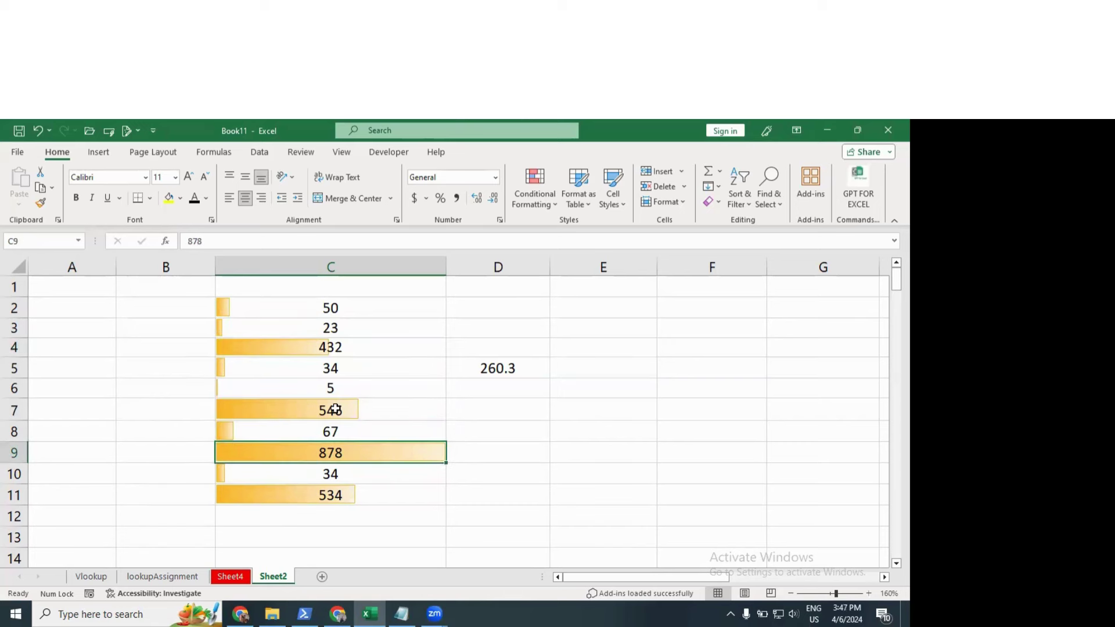
{"action": "left_click", "coordinate": [337, 410]}
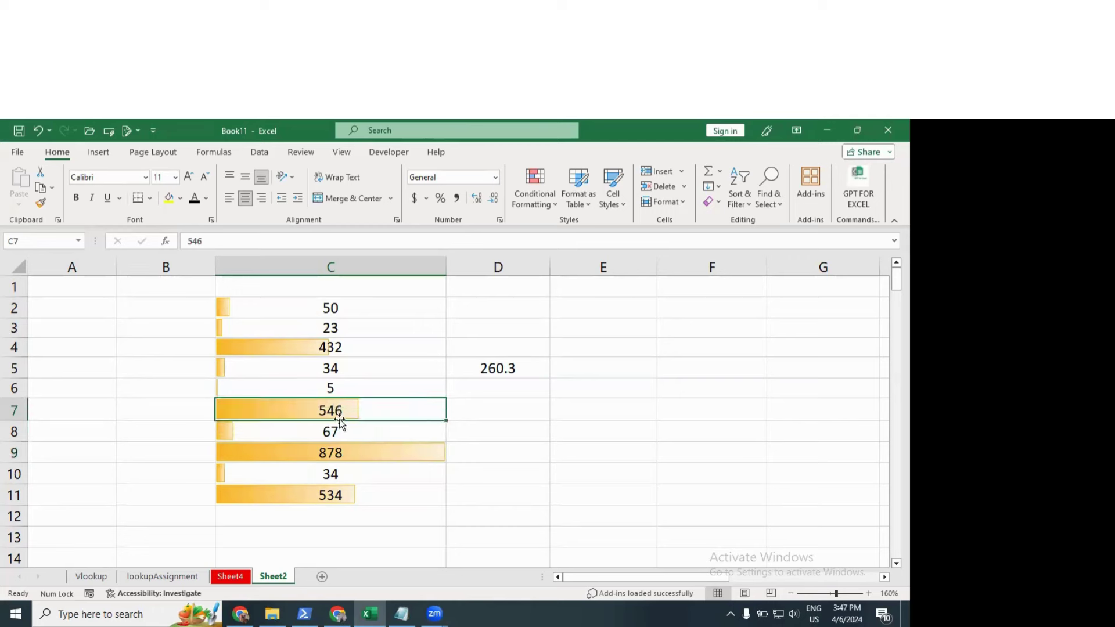
{"action": "left_click", "coordinate": [329, 453]}
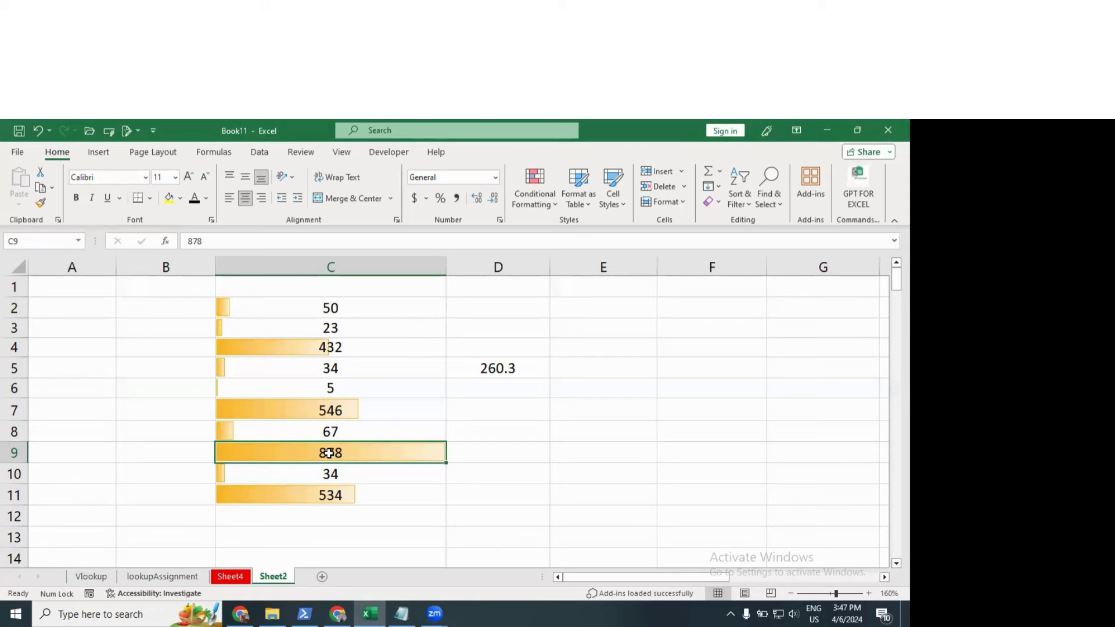
{"action": "left_click", "coordinate": [262, 312]}
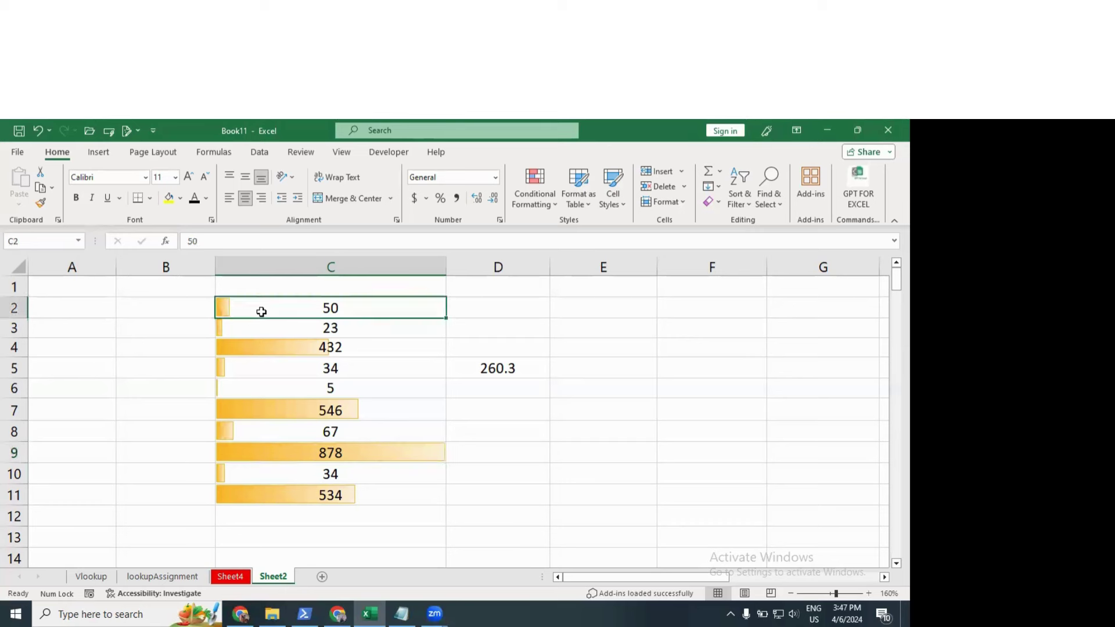
{"action": "left_click", "coordinate": [347, 450]}
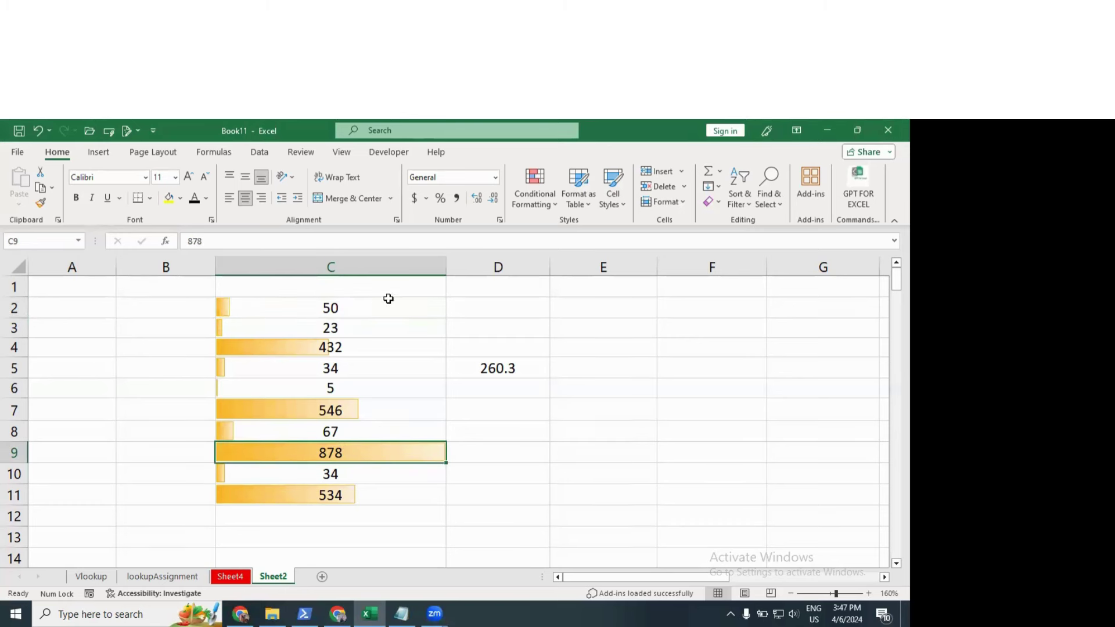
Step: Clear the data bar rules from the selected cells C2:C11
{"action": "left_click_drag", "start_coordinate": [356, 305], "coordinate": [357, 486]}
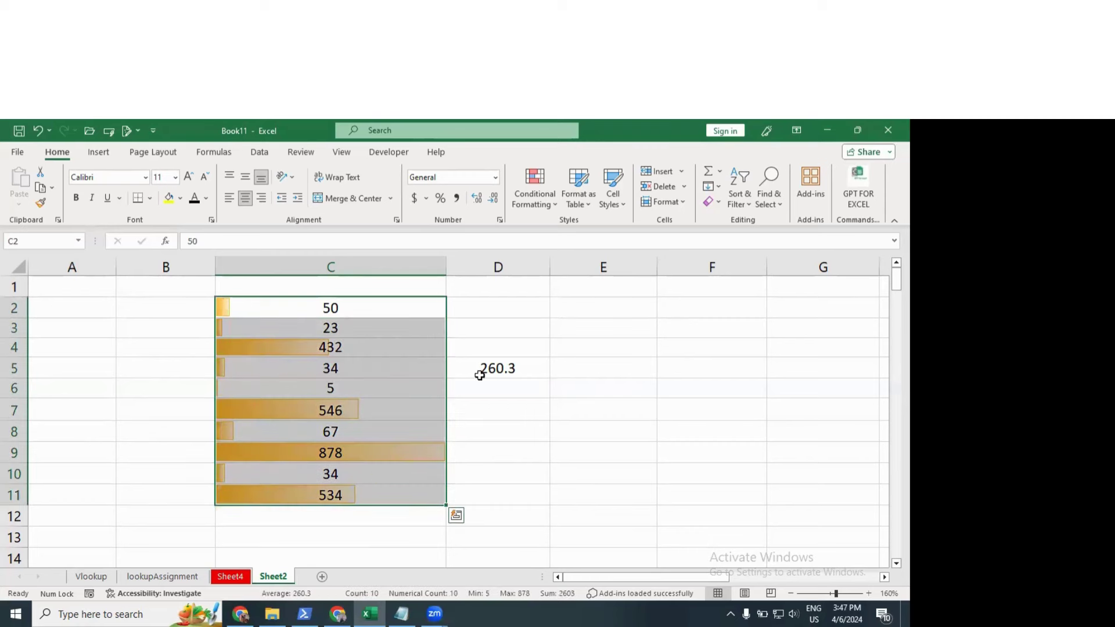
{"action": "left_click", "coordinate": [538, 214]}
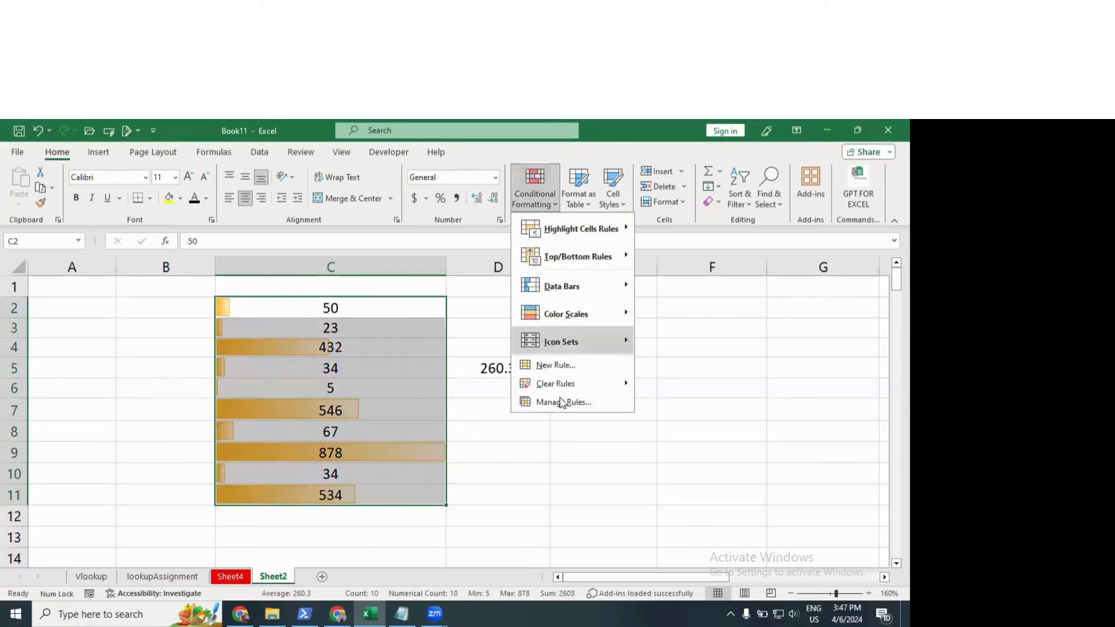
{"action": "mouse_move", "coordinate": [555, 384]}
{"action": "left_click", "coordinate": [672, 383]}
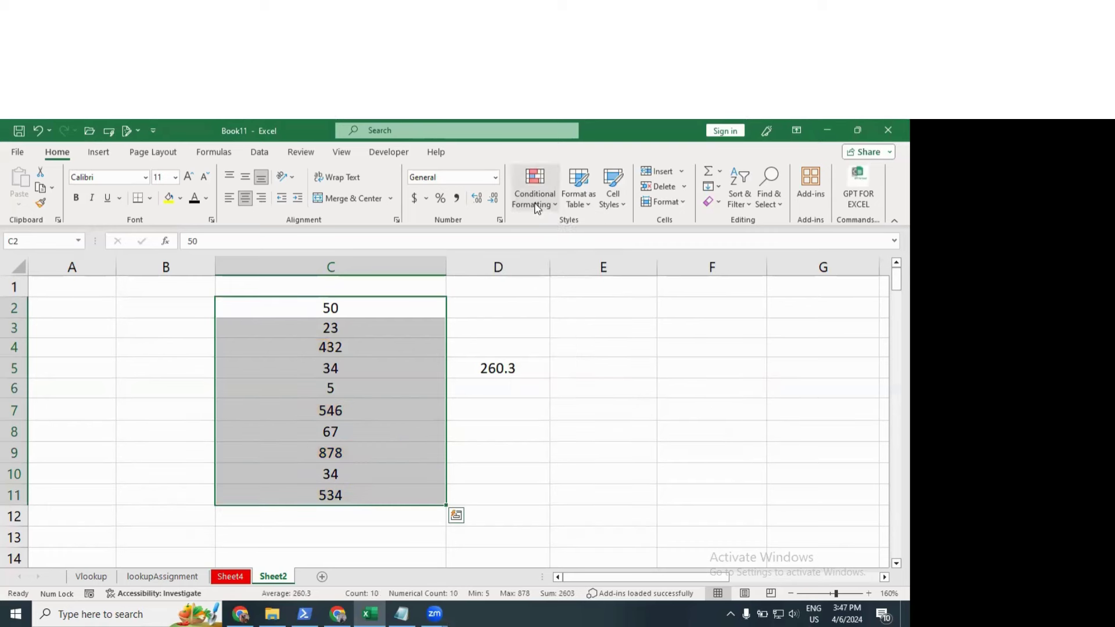
Step: Apply the 3 Arrows (Colored) icon set to C2:C11 and reselect the range
{"action": "left_click", "coordinate": [535, 192]}
{"action": "mouse_move", "coordinate": [632, 318]}
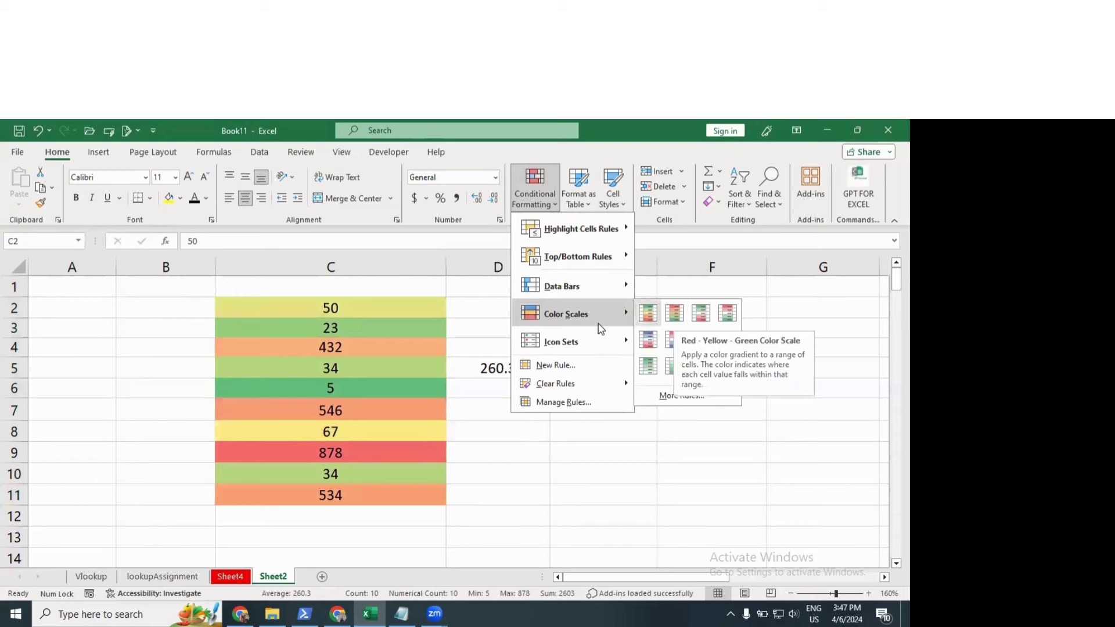
{"action": "mouse_move", "coordinate": [572, 342]}
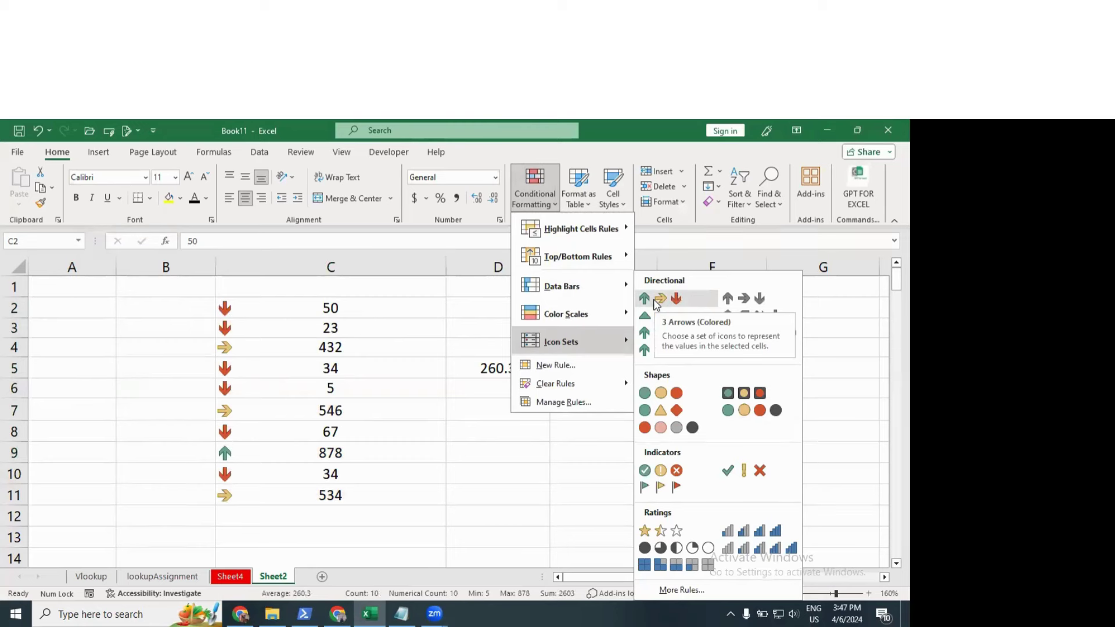
{"action": "left_click", "coordinate": [656, 304]}
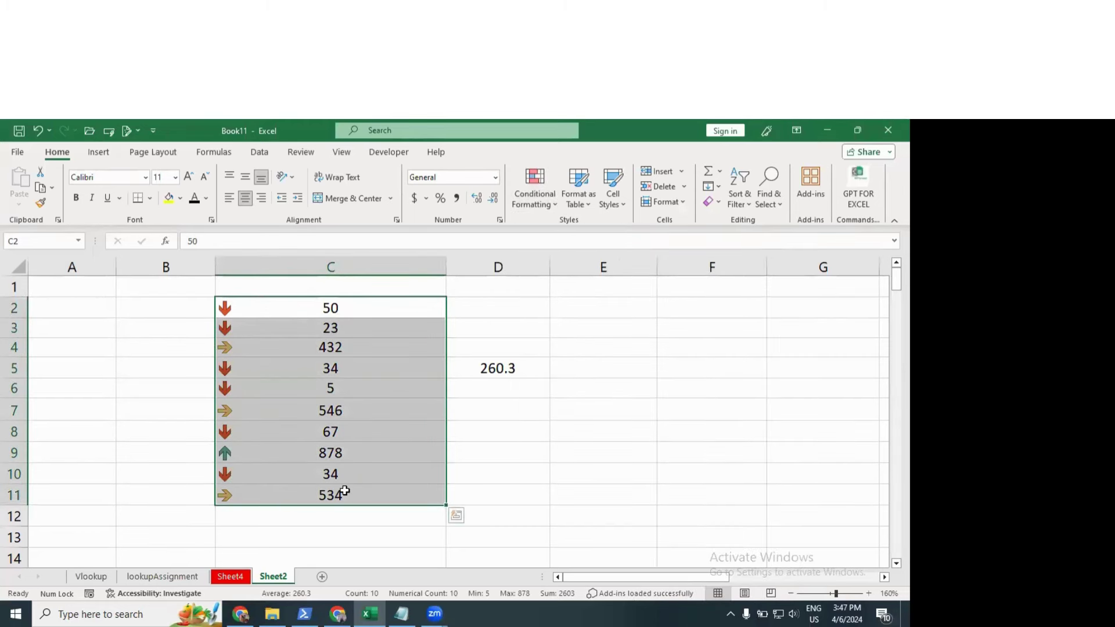
{"action": "left_click", "coordinate": [275, 455]}
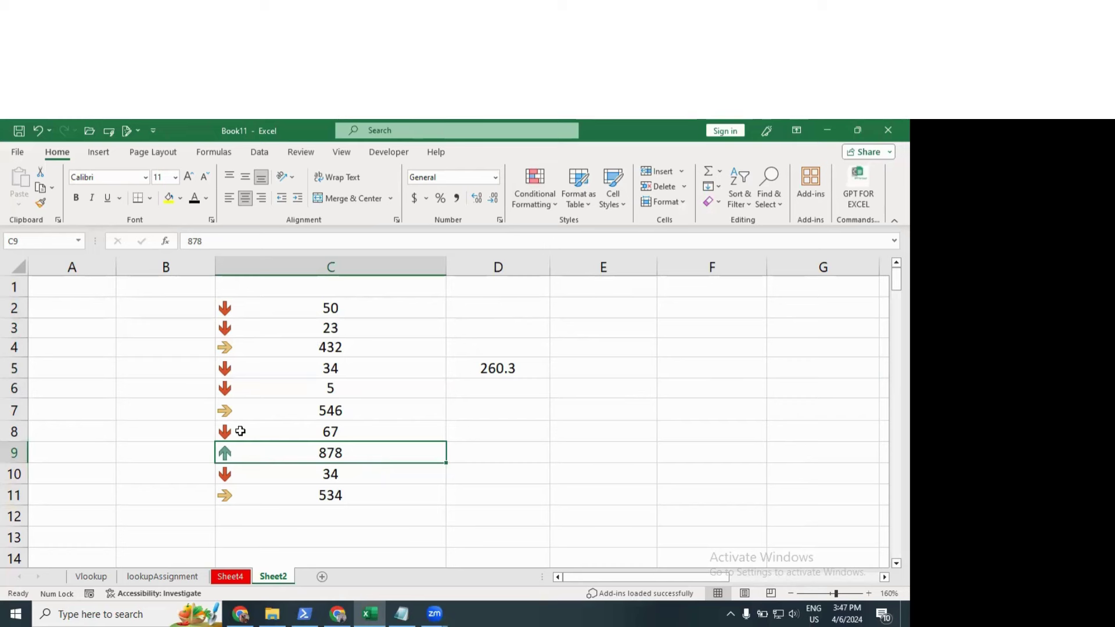
{"action": "left_click", "coordinate": [231, 305]}
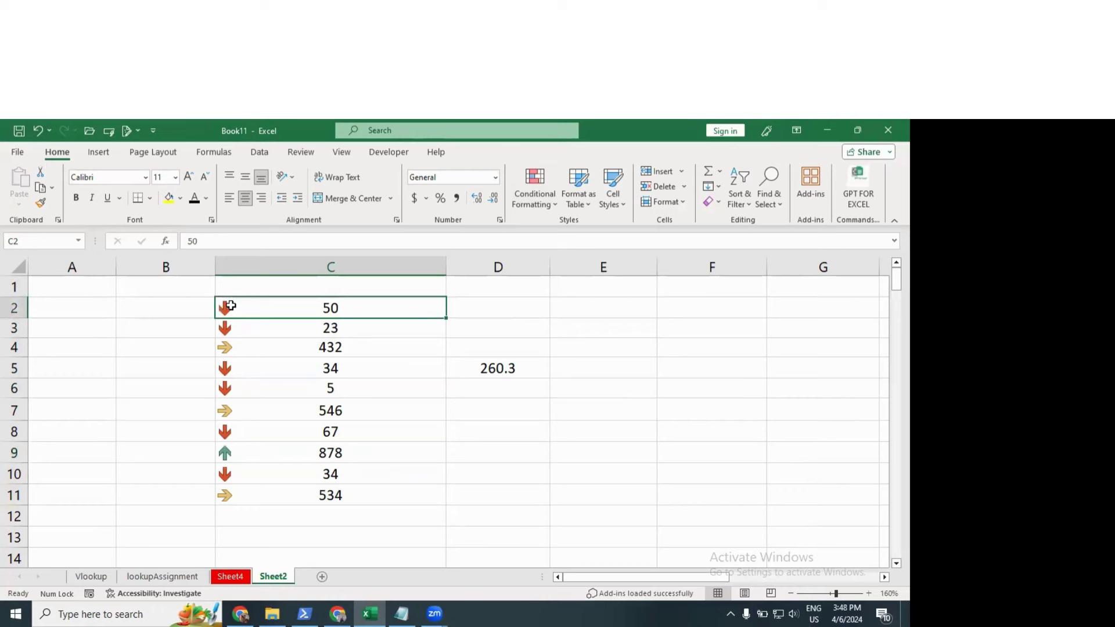
{"action": "left_click", "coordinate": [252, 344]}
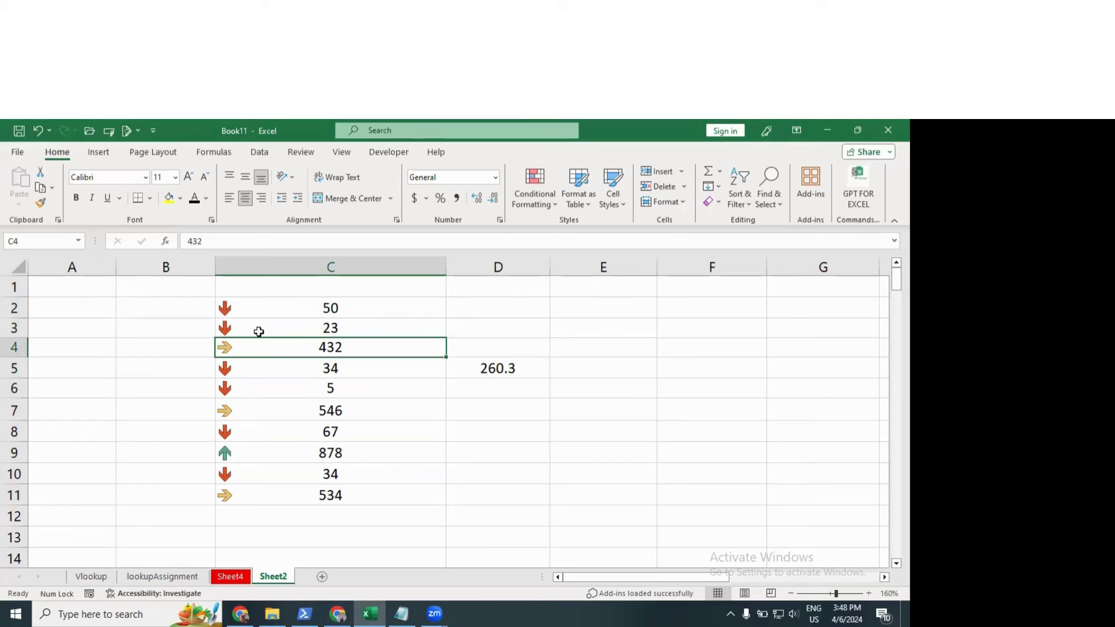
{"action": "left_click_drag", "start_coordinate": [261, 308], "coordinate": [257, 495]}
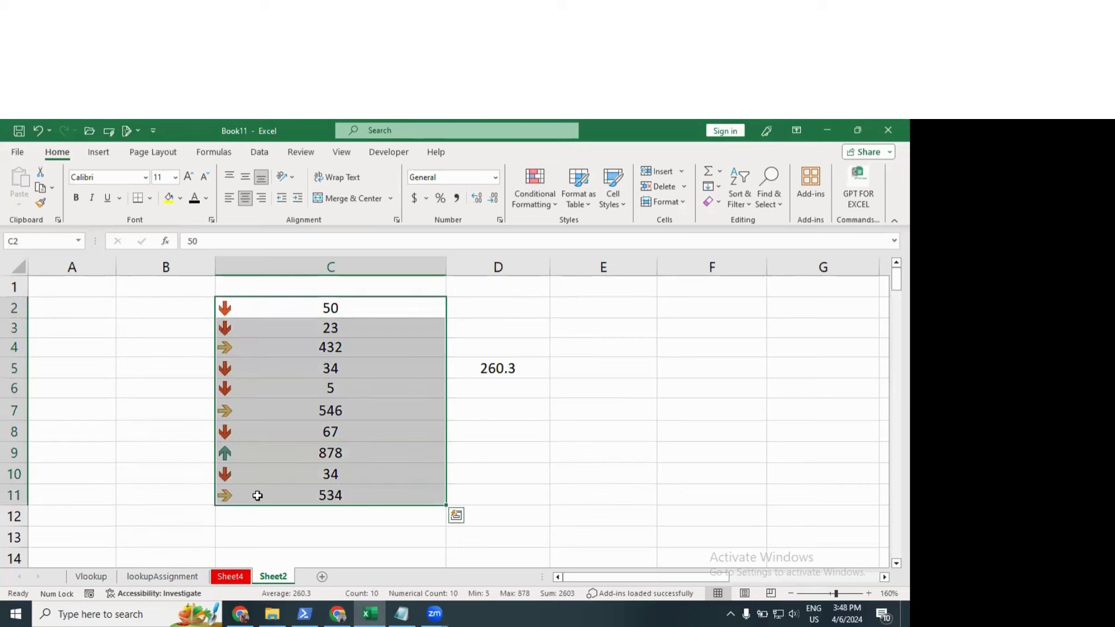
Step: Custom-sort the current selection on Conditional Formatting Icon, green up arrow on top
{"action": "left_click", "coordinate": [260, 155]}
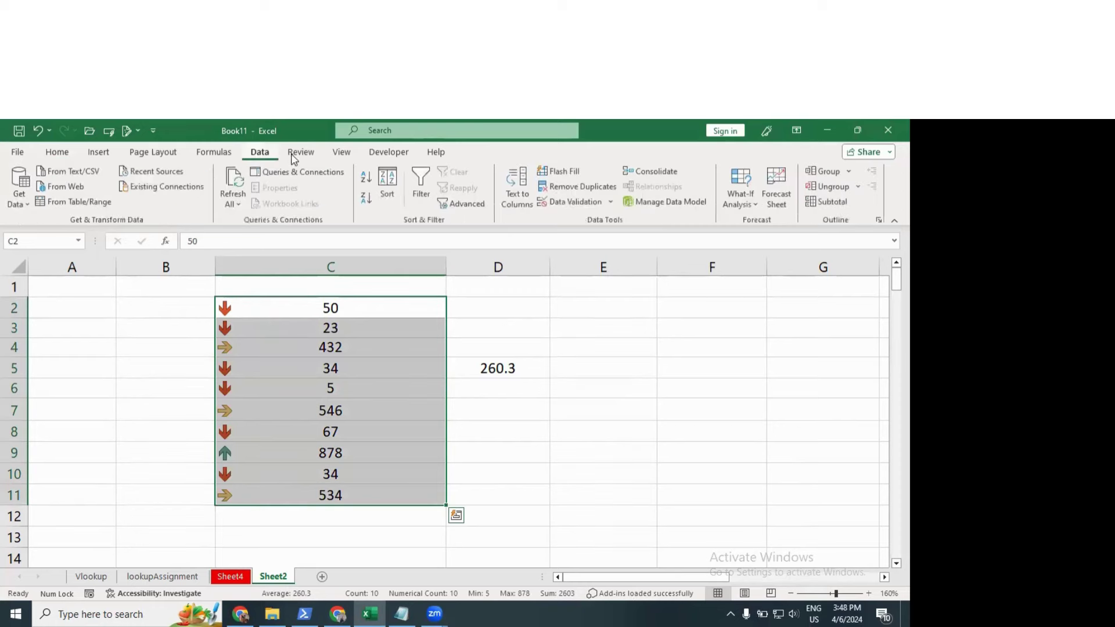
{"action": "left_click", "coordinate": [387, 192]}
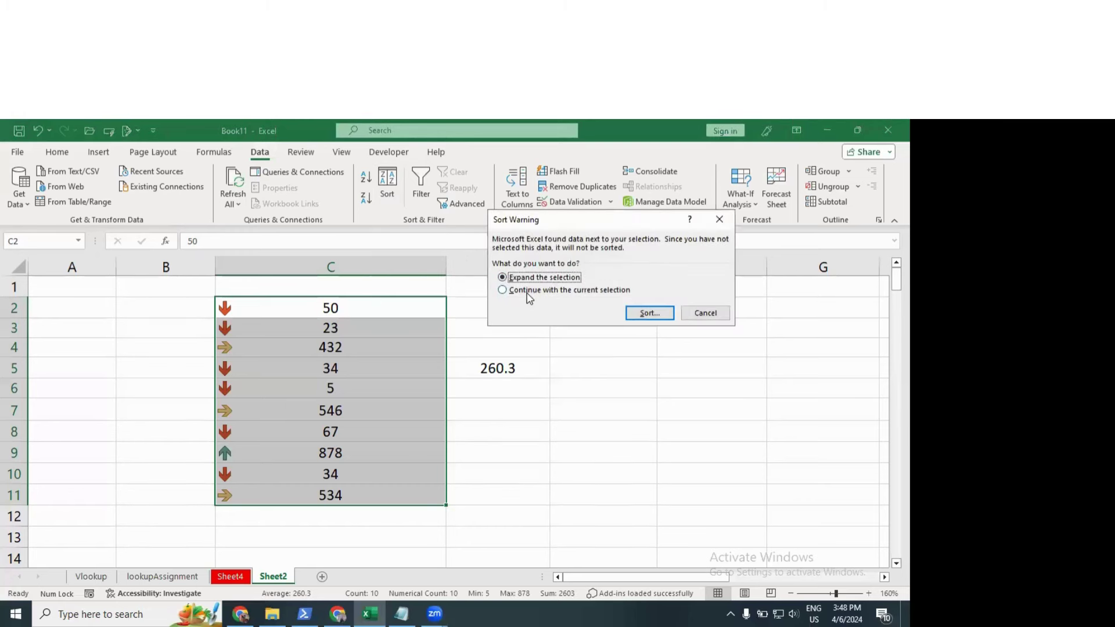
{"action": "left_click", "coordinate": [617, 291]}
{"action": "left_click", "coordinate": [643, 314]}
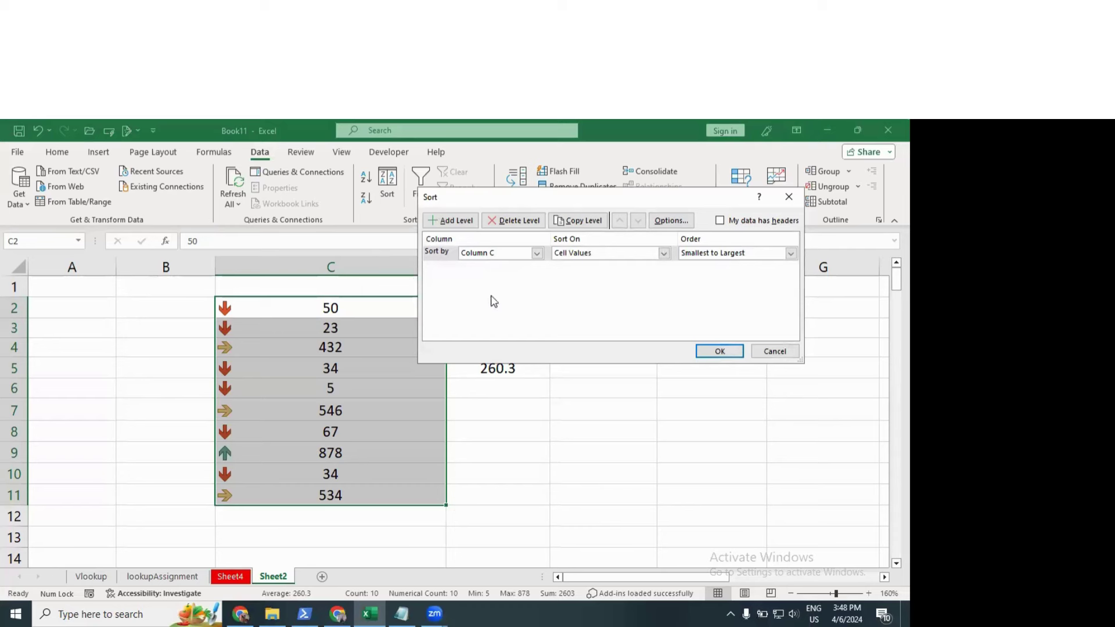
{"action": "left_click", "coordinate": [661, 254]}
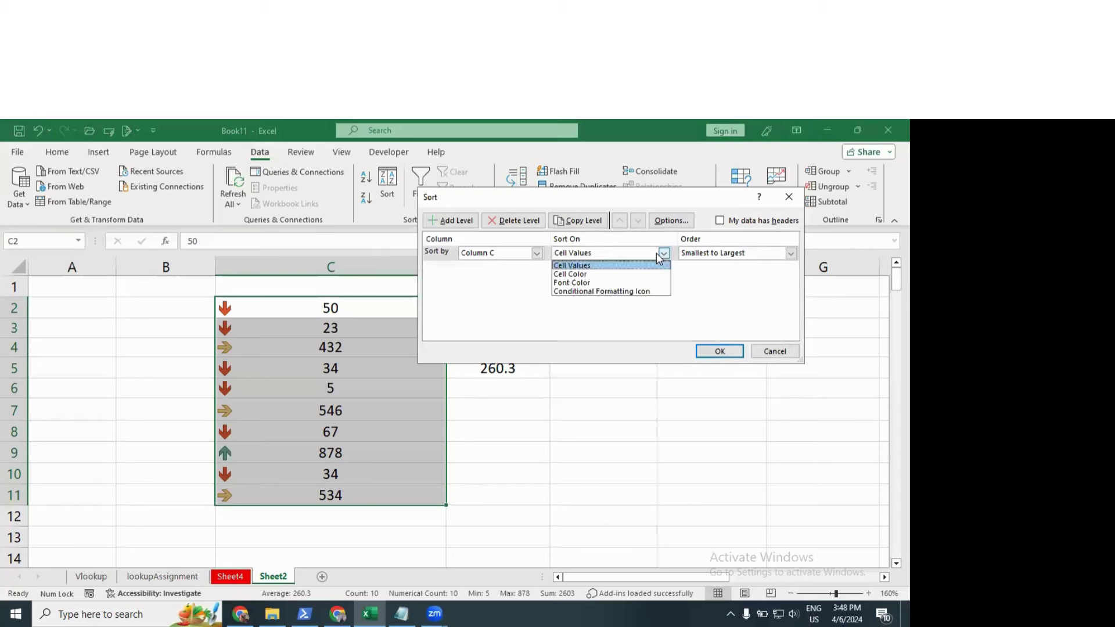
{"action": "left_click", "coordinate": [626, 291]}
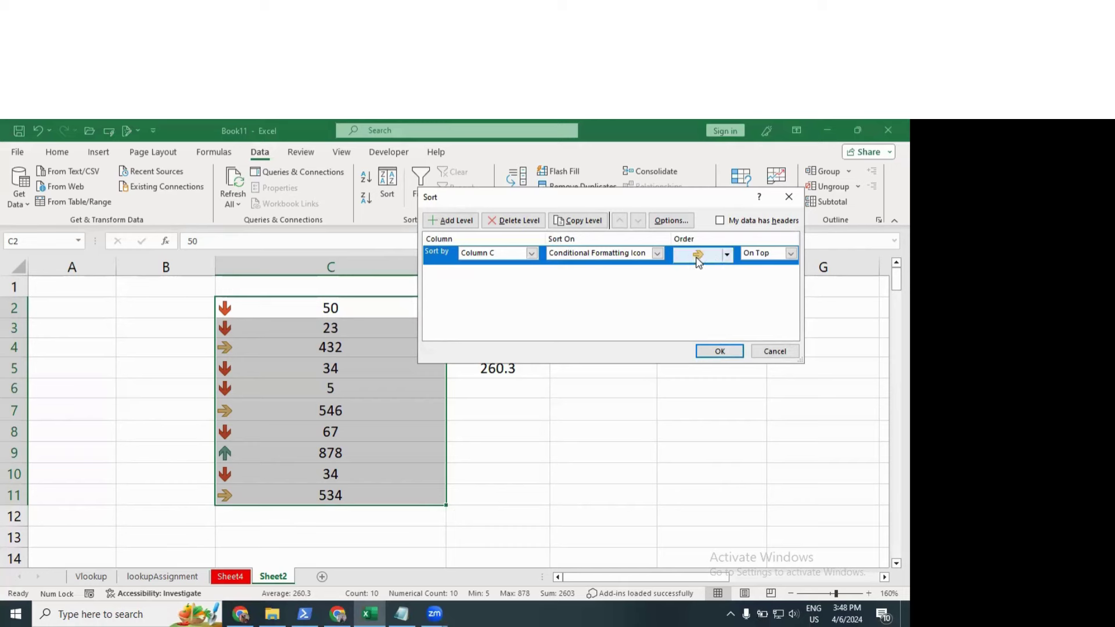
{"action": "left_click", "coordinate": [732, 256]}
{"action": "left_click", "coordinate": [734, 258]}
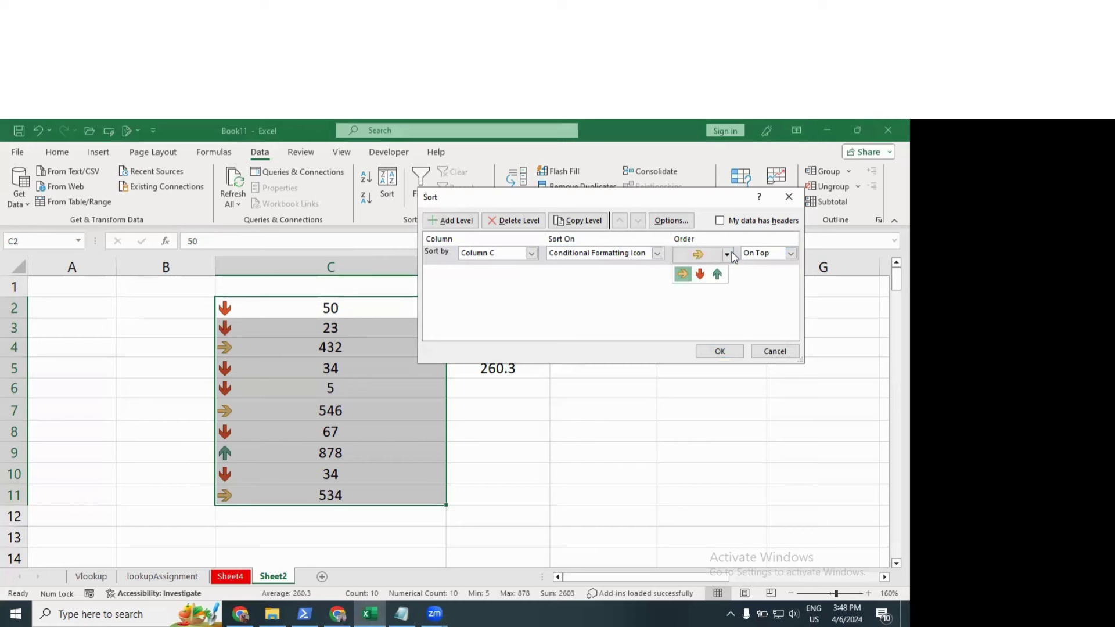
{"action": "left_click", "coordinate": [717, 274]}
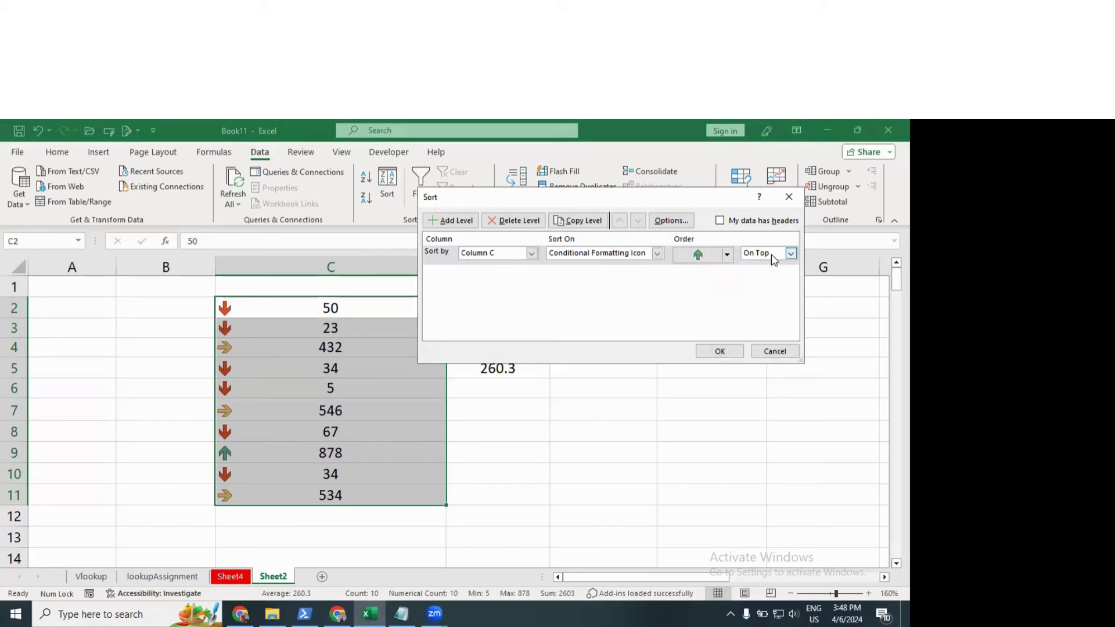
Step: Add a second icon sort level with the red down arrow on bottom, and apply
{"action": "left_click", "coordinate": [448, 220]}
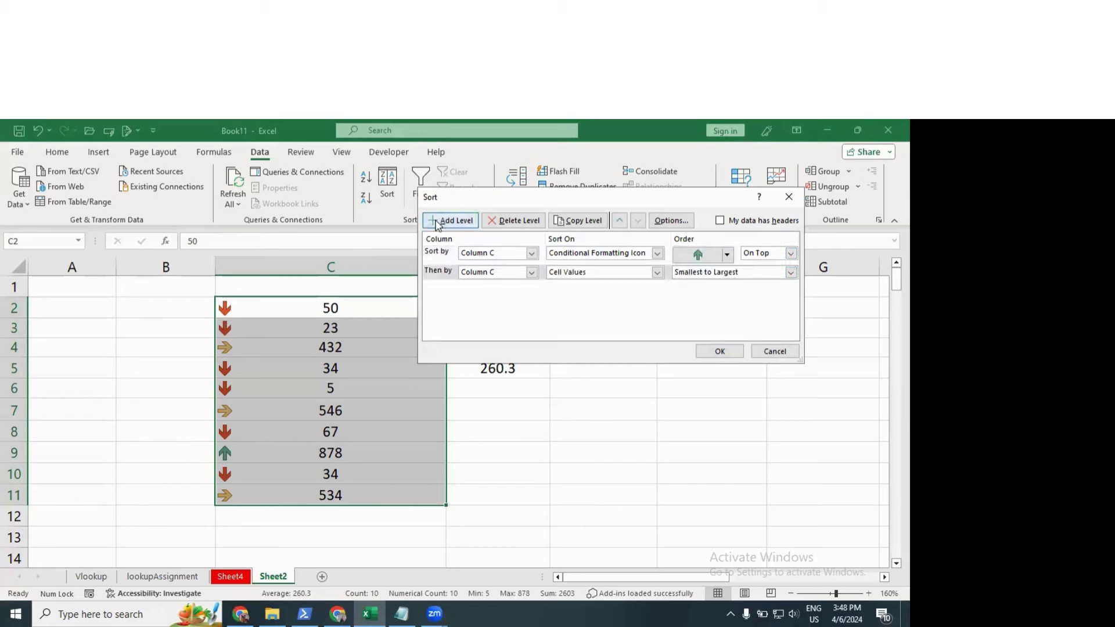
{"action": "left_click", "coordinate": [657, 272]}
{"action": "left_click", "coordinate": [600, 315]}
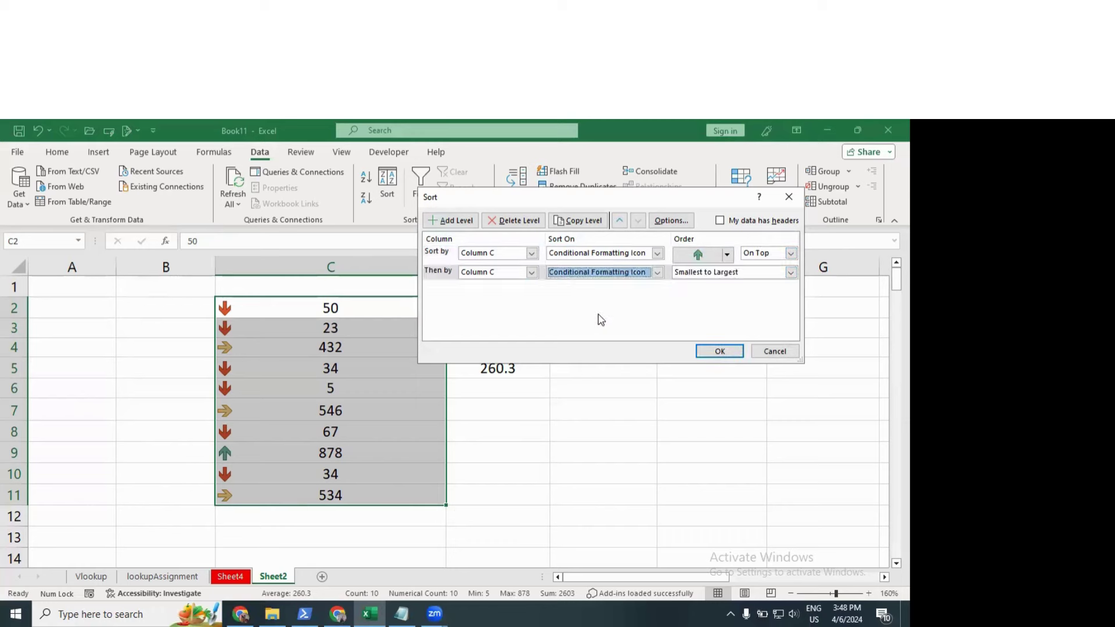
{"action": "left_click", "coordinate": [726, 273]}
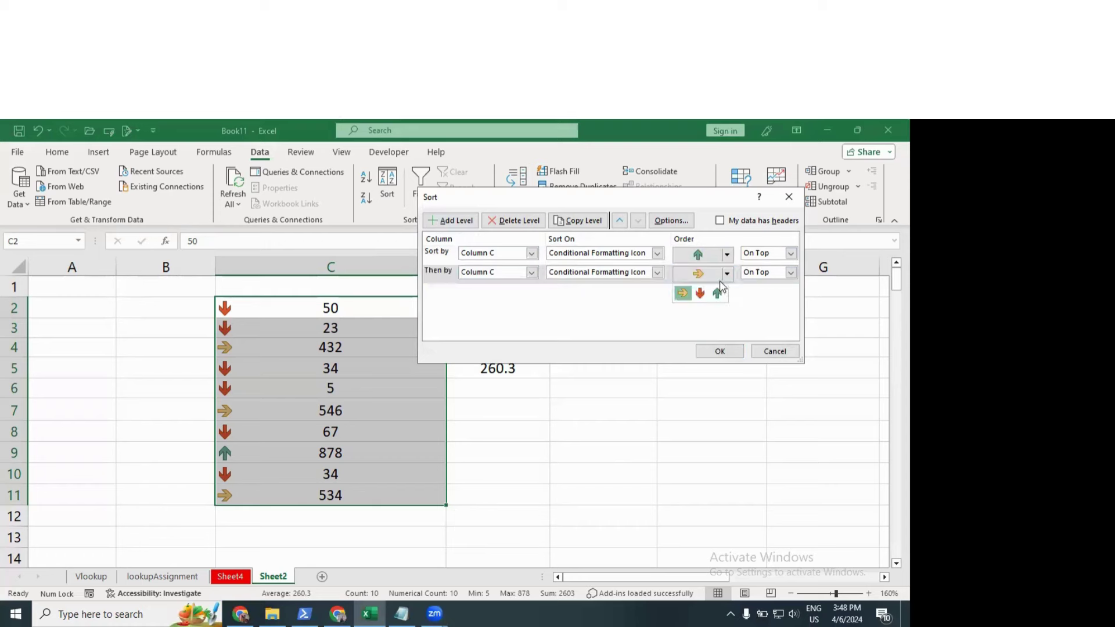
{"action": "left_click", "coordinate": [701, 294]}
{"action": "left_click", "coordinate": [792, 276]}
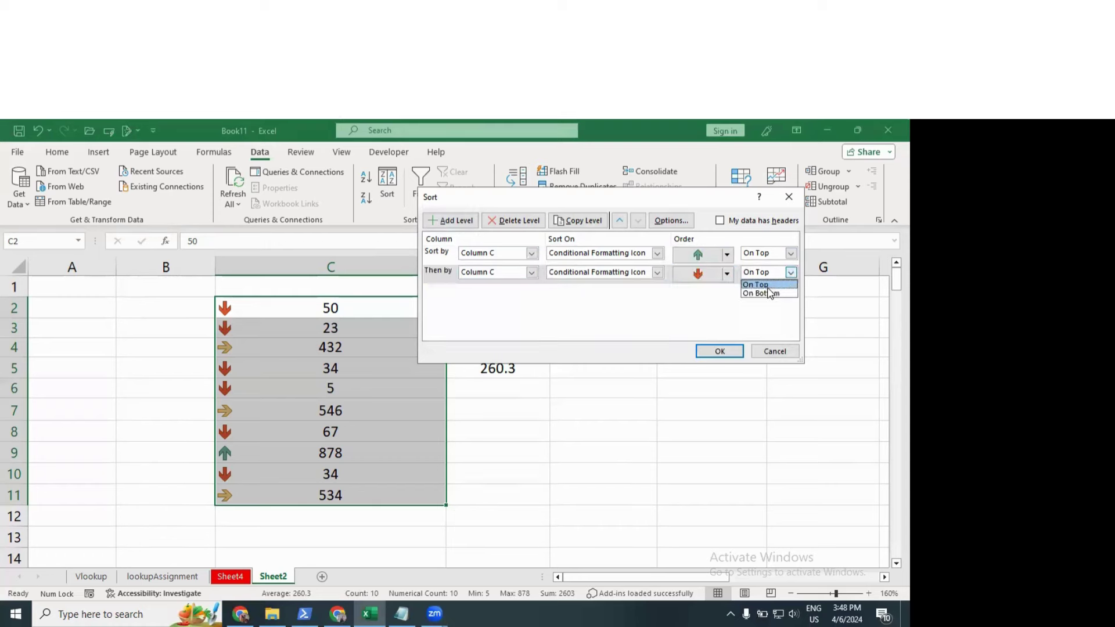
{"action": "left_click", "coordinate": [760, 292]}
{"action": "left_click", "coordinate": [719, 351]}
Step: Change the 432 in cell C3 to 50
{"action": "left_click", "coordinate": [241, 366]}
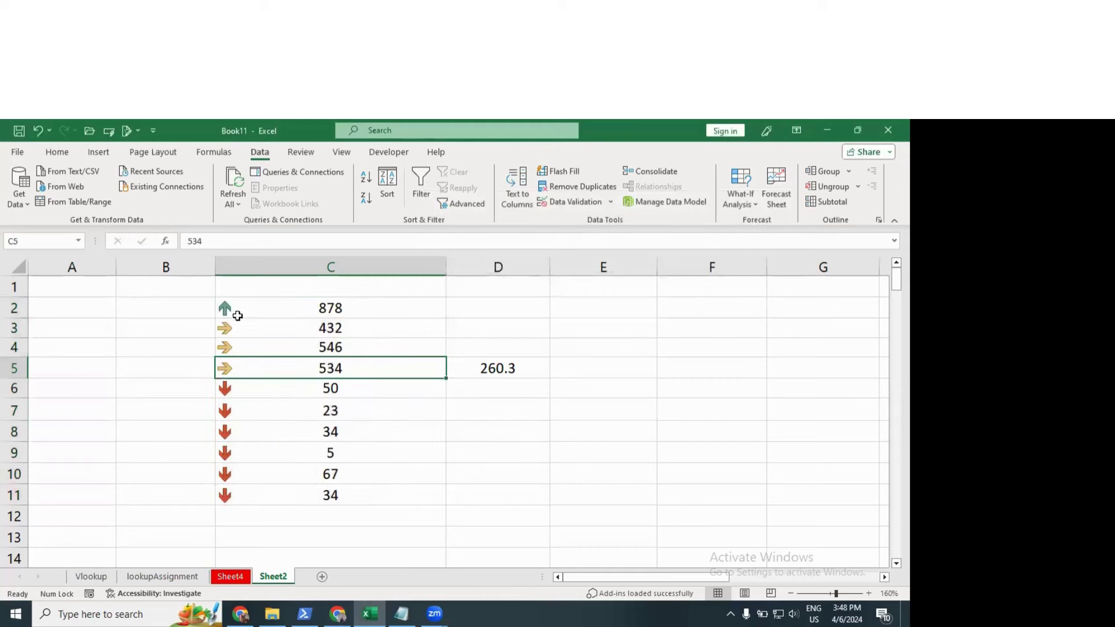
{"action": "left_click", "coordinate": [237, 314]}
{"action": "left_click_drag", "start_coordinate": [238, 328], "coordinate": [272, 490]}
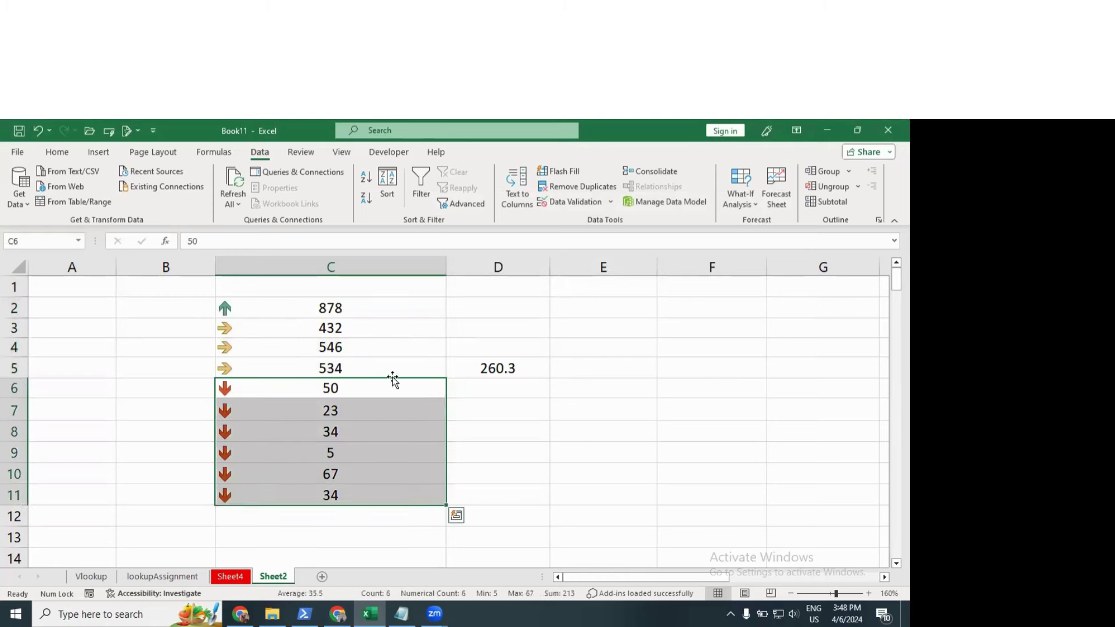
{"action": "left_click", "coordinate": [334, 367]}
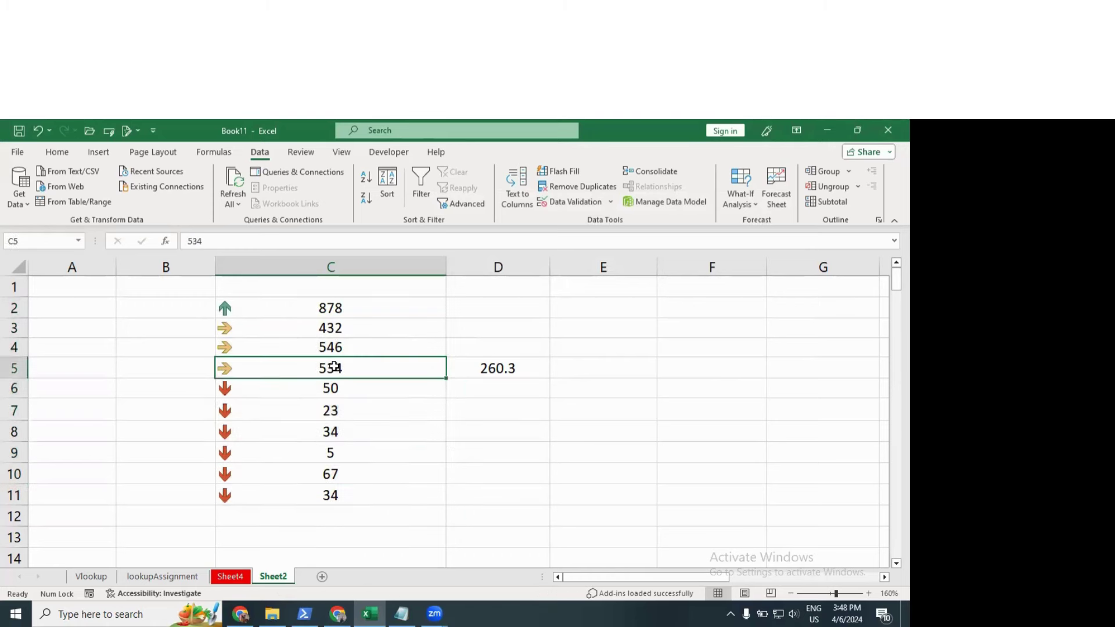
{"action": "left_click", "coordinate": [343, 331]}
{"action": "type", "text": "50"}
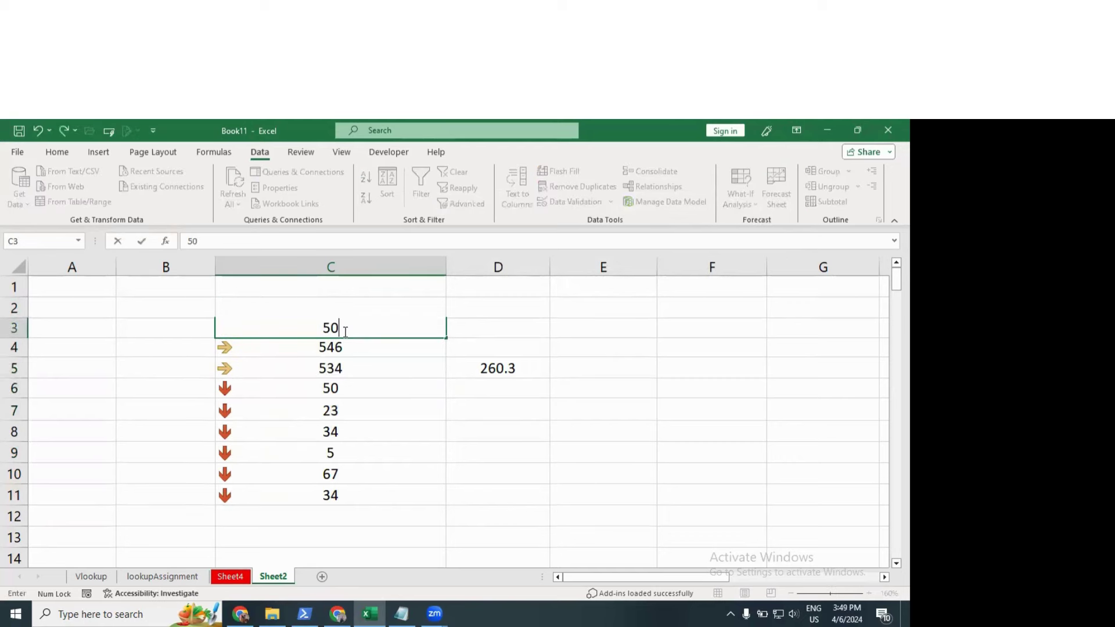
{"action": "key", "text": "Return"}
{"action": "left_click", "coordinate": [281, 330]}
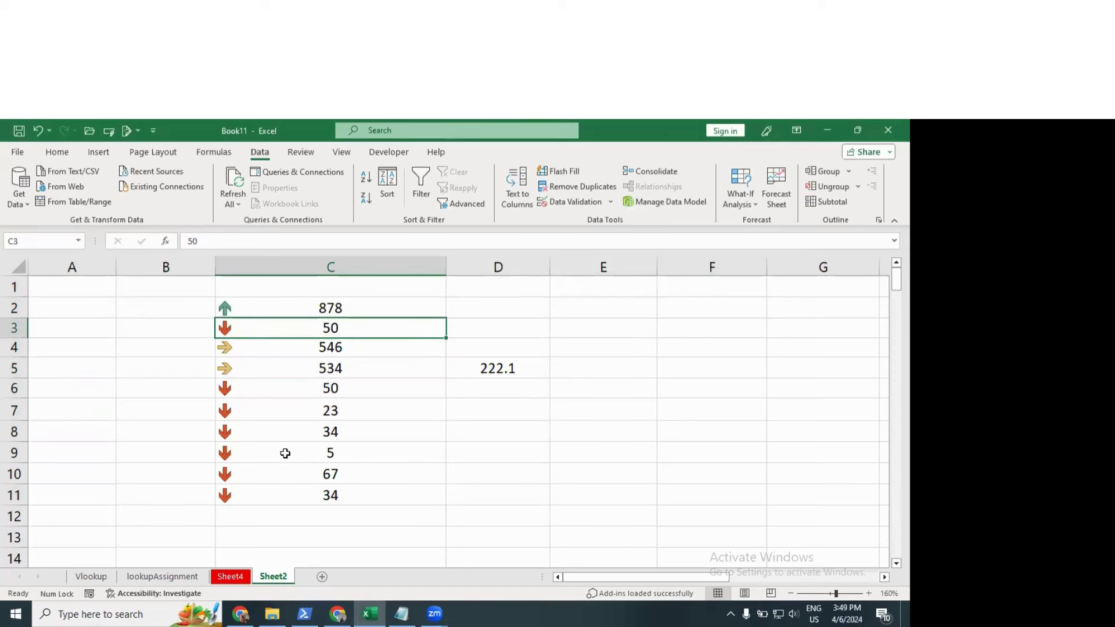
Step: Replace the 34 in C8 with 1500 and reselect C2:C11 to check the arrows
{"action": "left_click", "coordinate": [322, 437]}
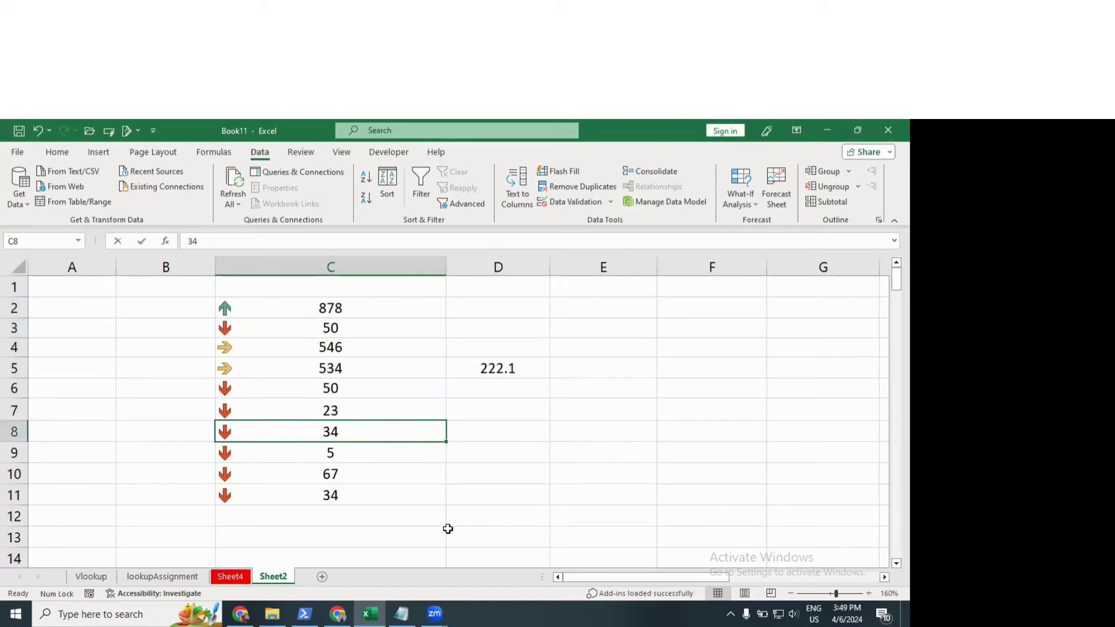
{"action": "type", "text": "100"}
{"action": "key", "text": "BackSpace"}
{"action": "key", "text": "BackSpace"}
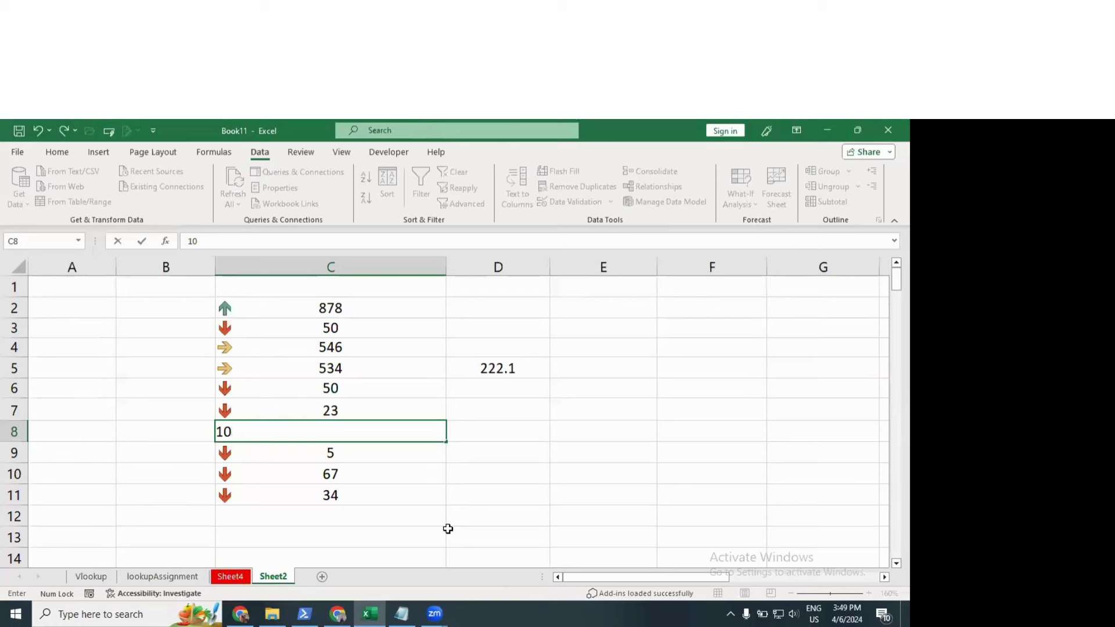
{"action": "type", "text": "500"}
{"action": "key", "text": "Return"}
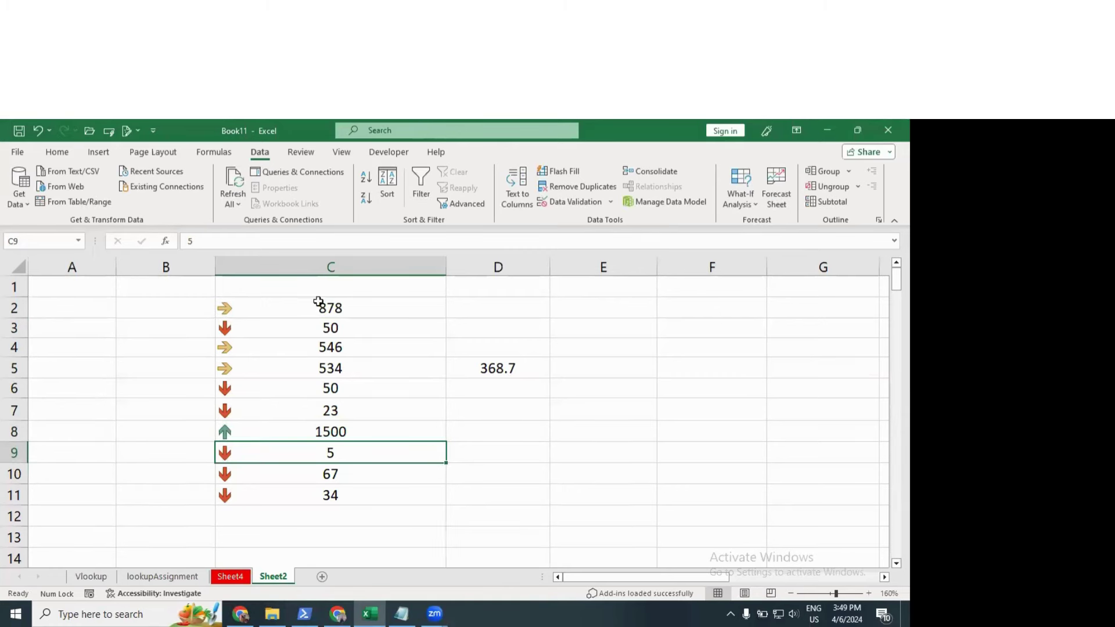
{"action": "left_click_drag", "start_coordinate": [316, 303], "coordinate": [320, 368]}
{"action": "left_click", "coordinate": [327, 435]}
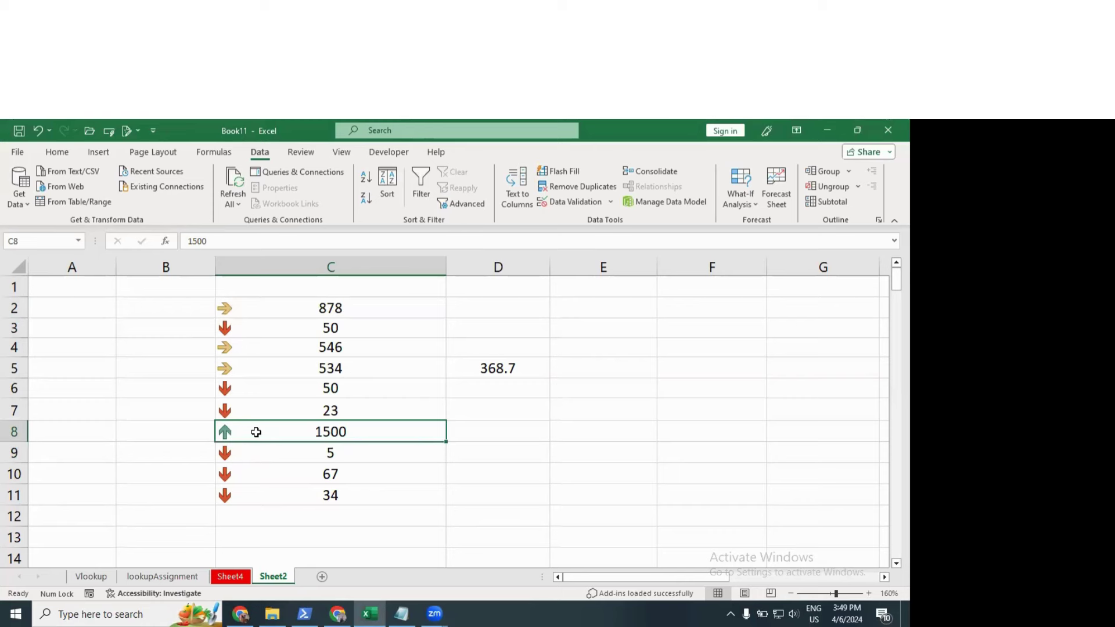
{"action": "left_click_drag", "start_coordinate": [282, 308], "coordinate": [281, 494]}
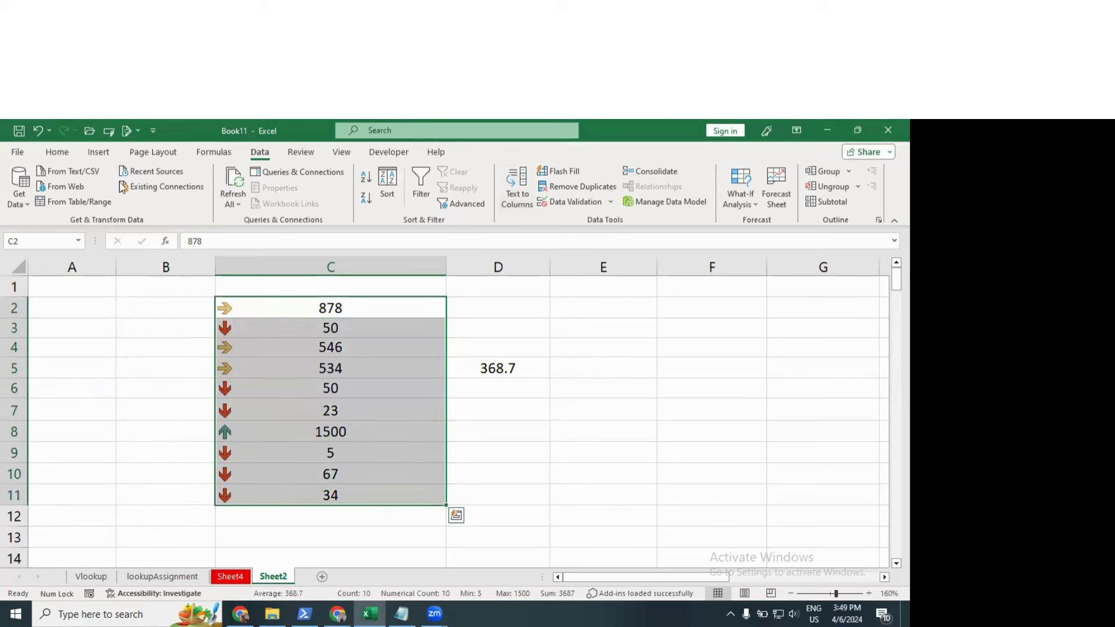
Step: Clear the arrow icon rules from the selected numbers on the Home tab
{"action": "left_click", "coordinate": [57, 152]}
{"action": "left_click", "coordinate": [535, 188]}
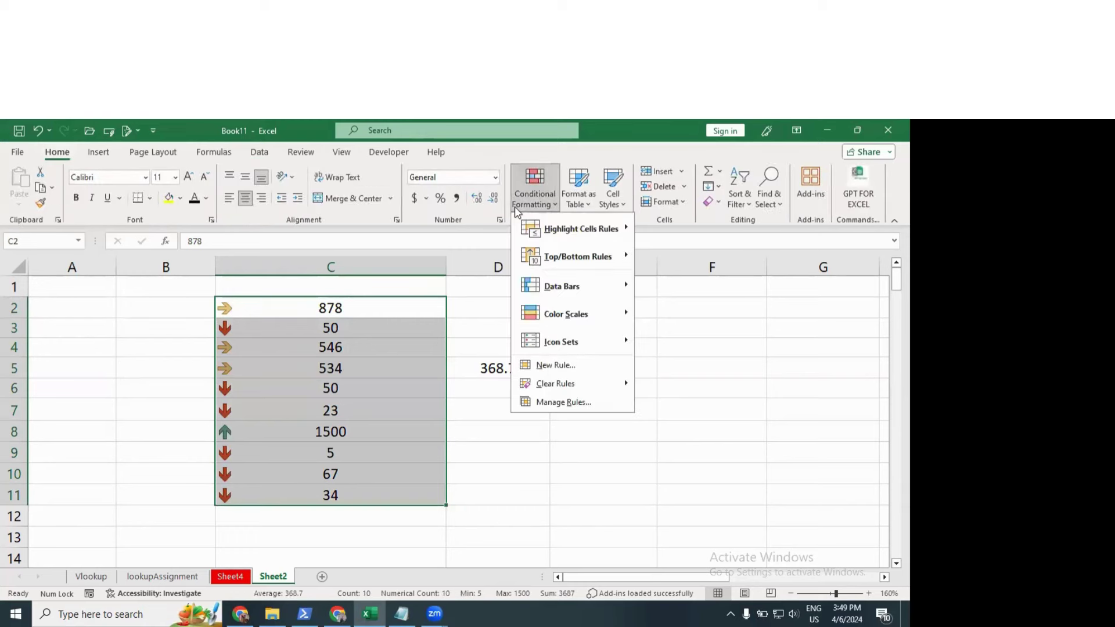
{"action": "mouse_move", "coordinate": [562, 384]}
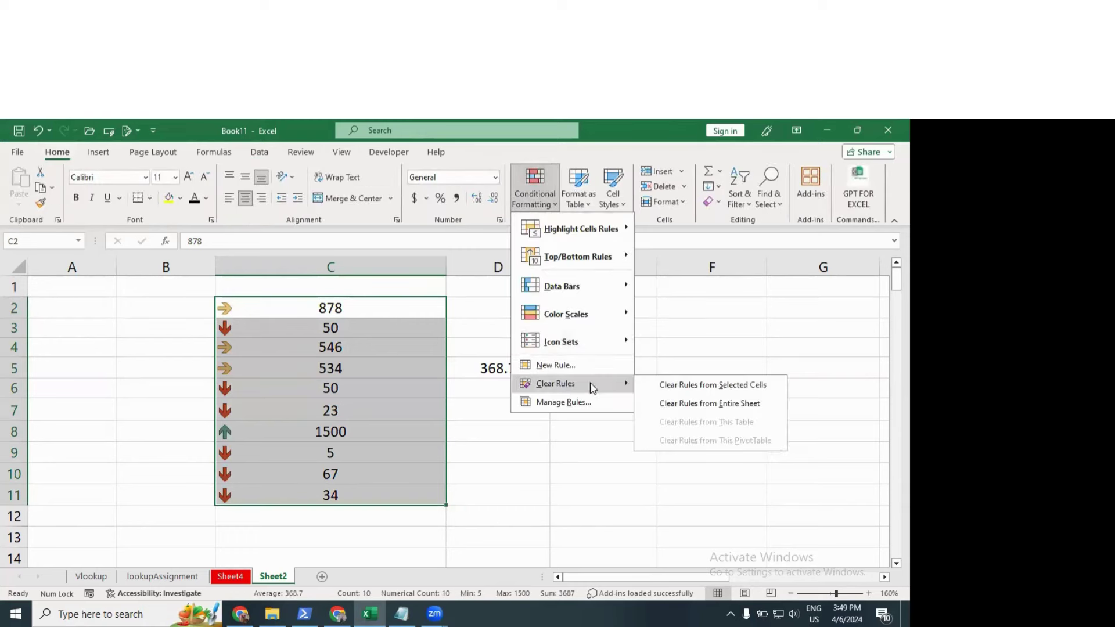
{"action": "left_click", "coordinate": [719, 386]}
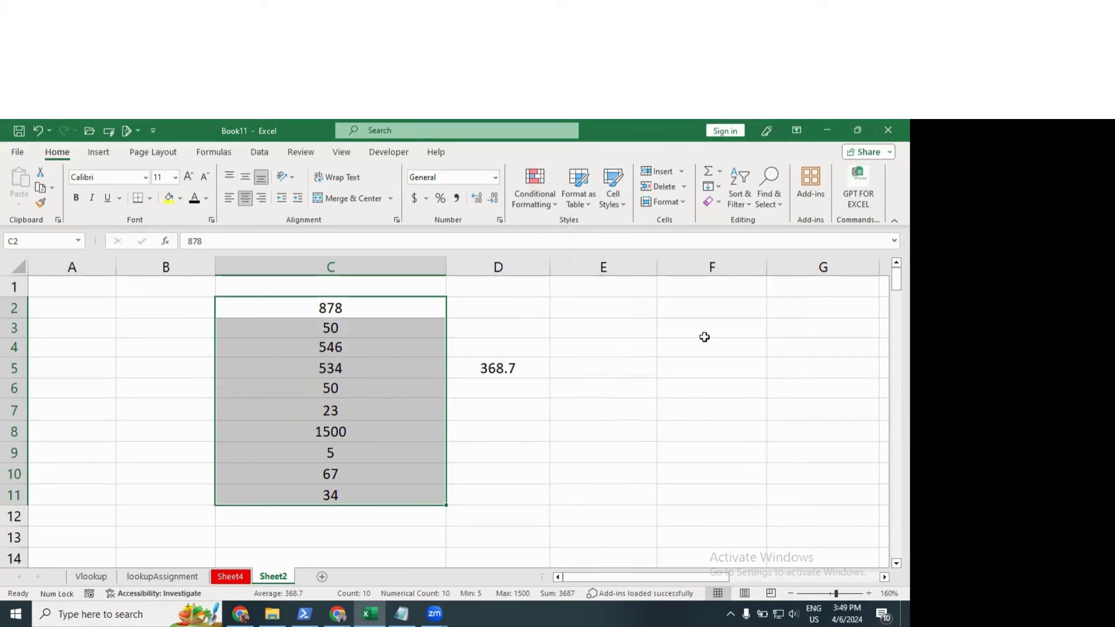
{"action": "left_click", "coordinate": [549, 203]}
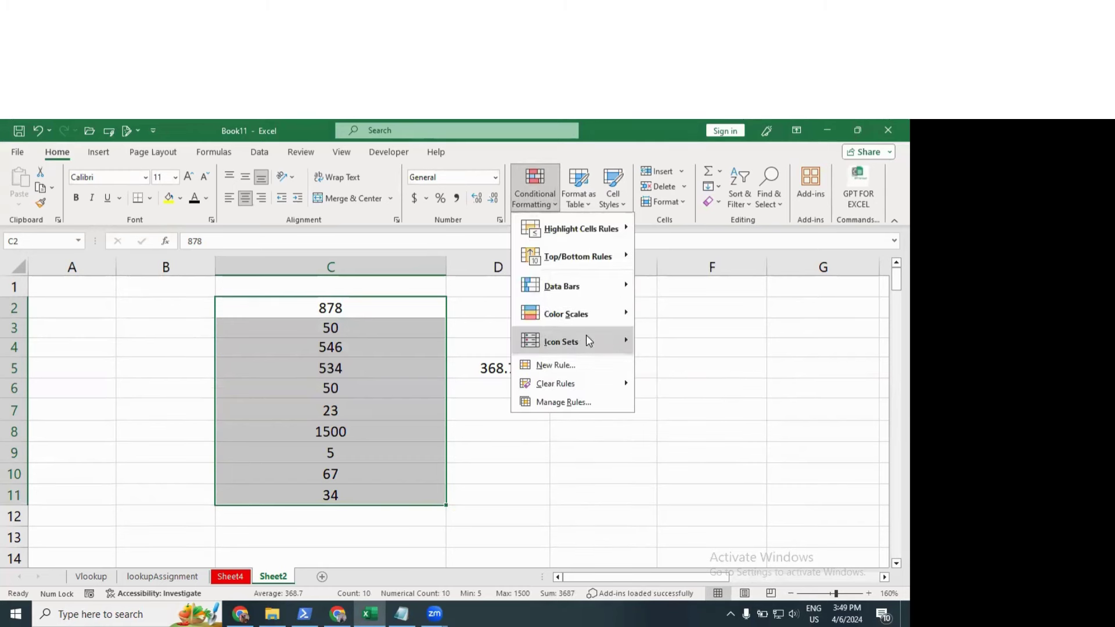
{"action": "mouse_move", "coordinate": [586, 340]}
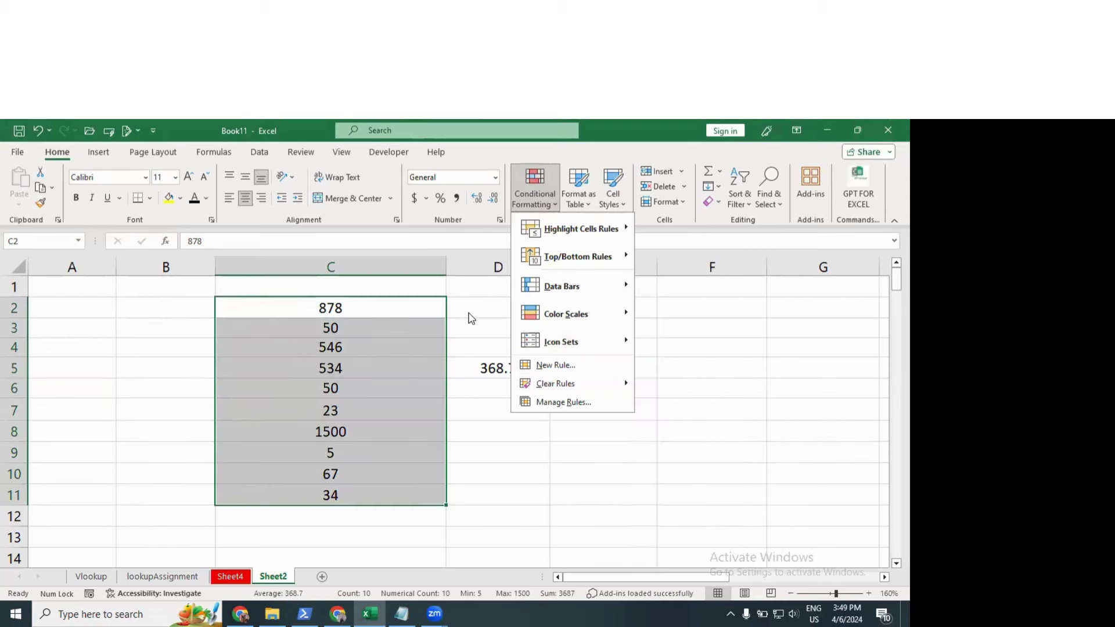
Step: Delete the contents of C1:D12 and make column C narrower
{"action": "left_click", "coordinate": [261, 308]}
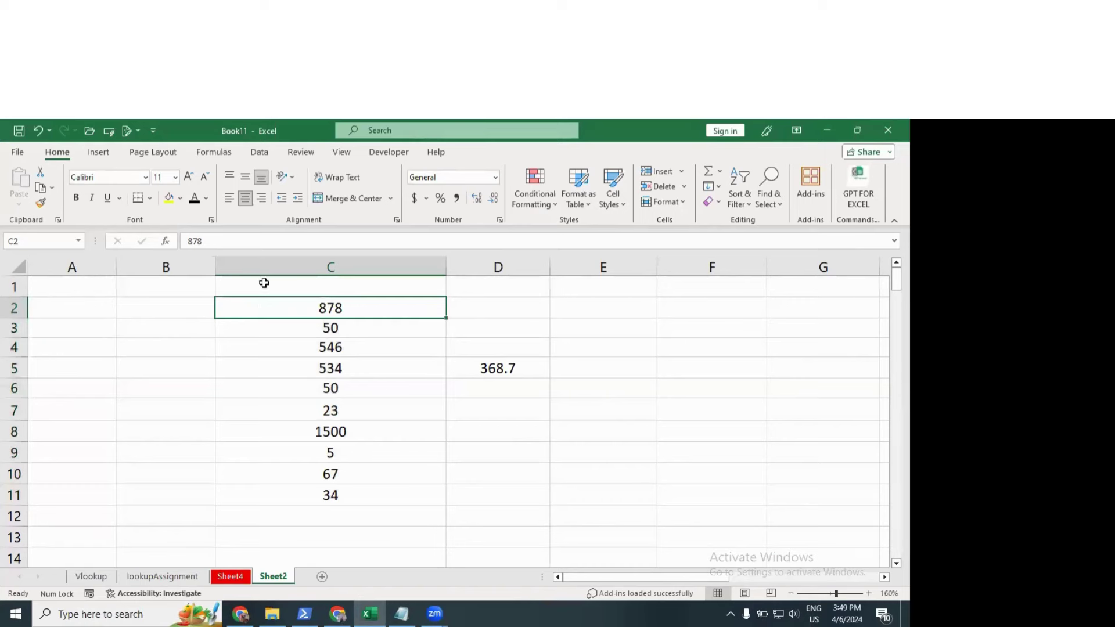
{"action": "left_click_drag", "start_coordinate": [264, 283], "coordinate": [534, 512]}
{"action": "key", "text": "Delete"}
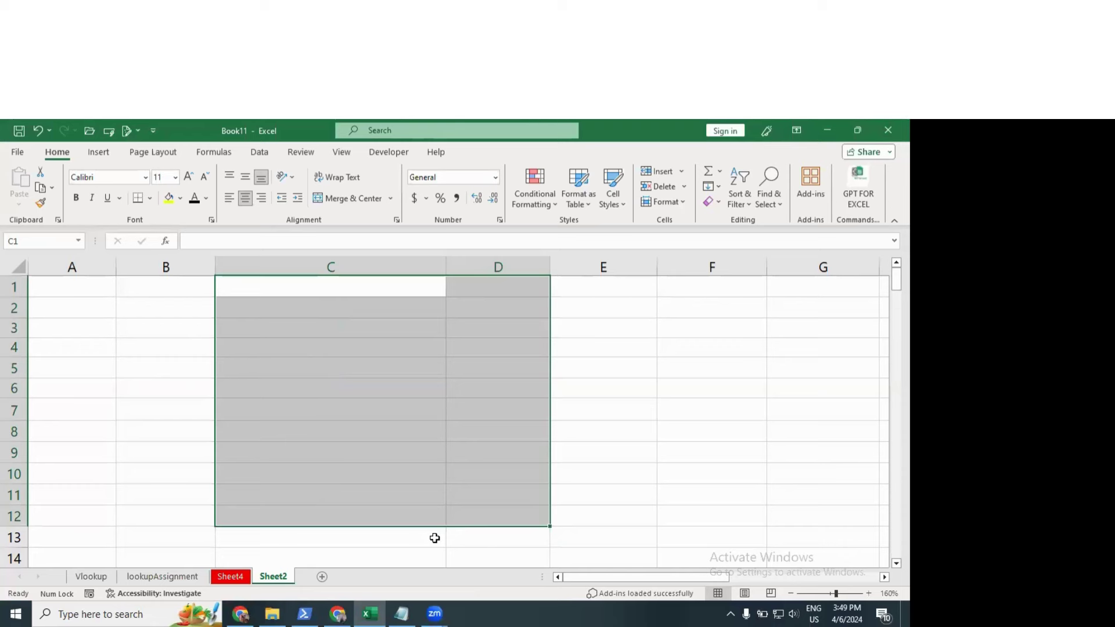
{"action": "left_click", "coordinate": [549, 212]}
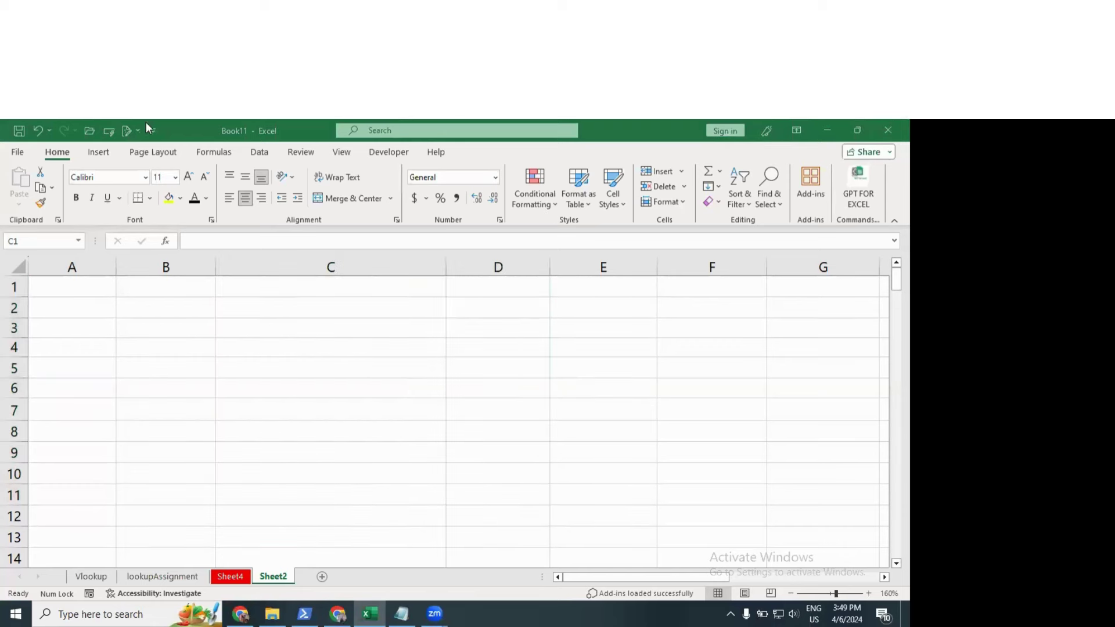
{"action": "key", "text": "ctrl+z"}
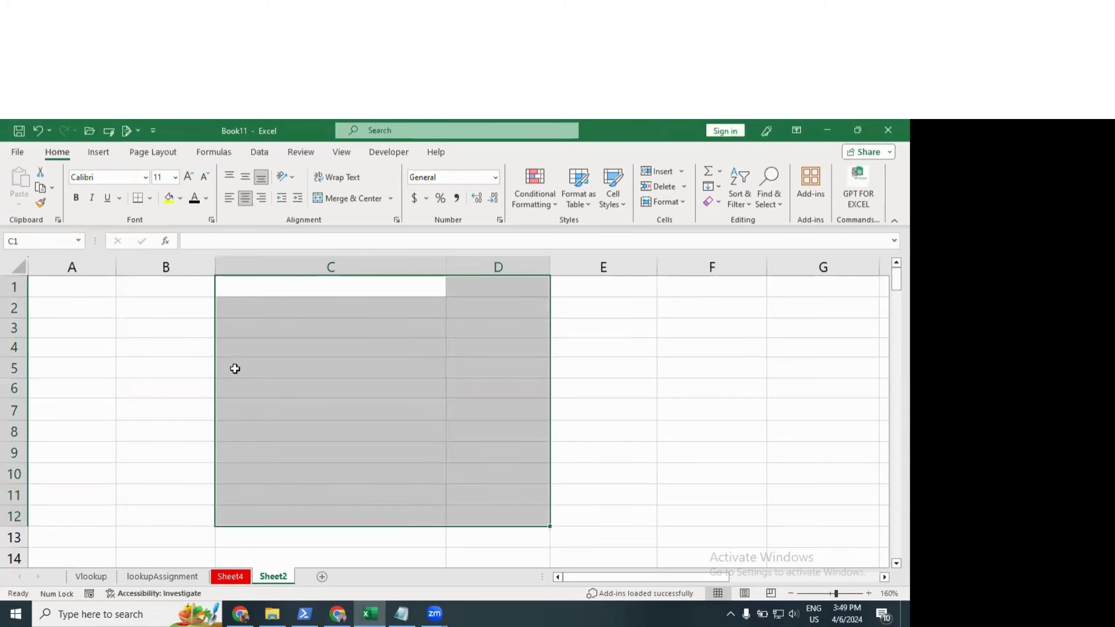
{"action": "left_click", "coordinate": [216, 414]}
{"action": "left_click_drag", "start_coordinate": [446, 276], "coordinate": [353, 276]}
{"action": "left_click", "coordinate": [296, 347]}
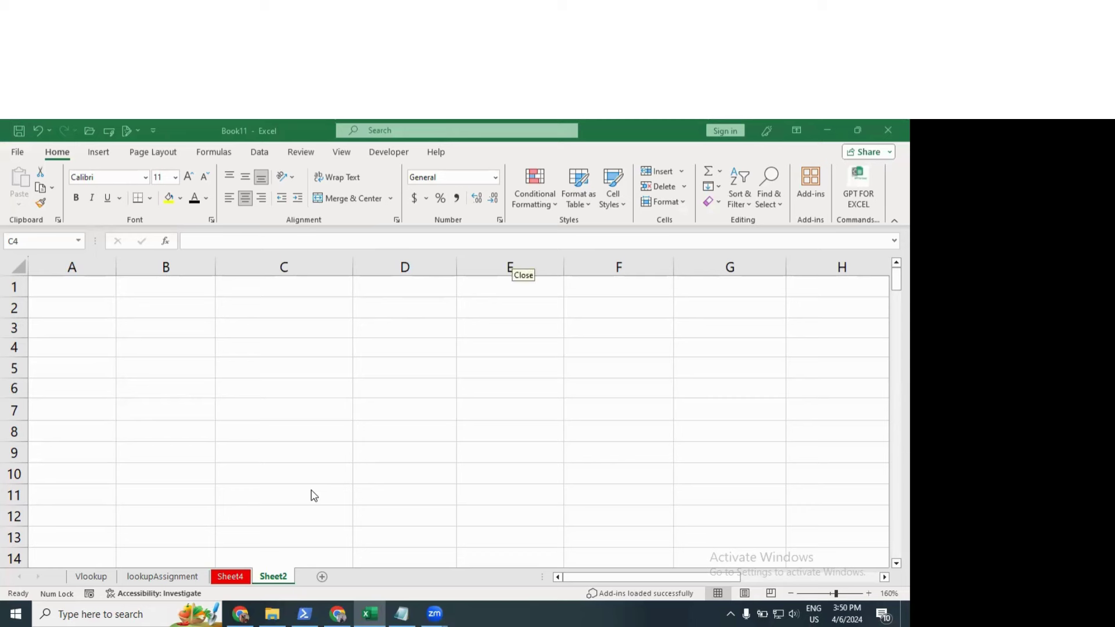
Step: Remove the GPT FOR EXCEL add-in and confirm with Yes
{"action": "left_click", "coordinate": [855, 200]}
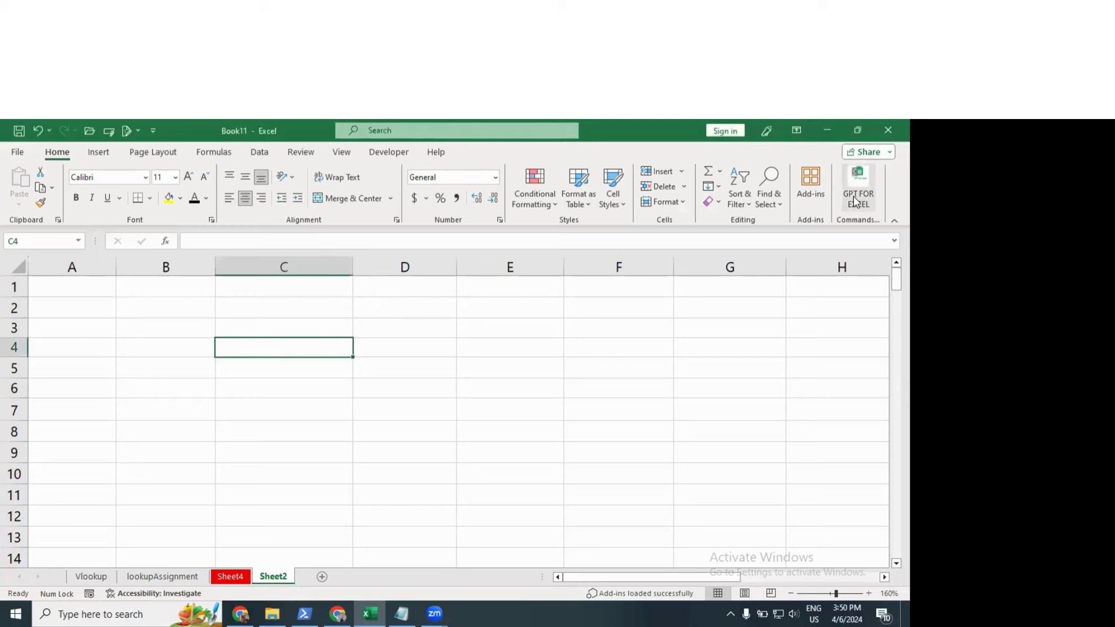
{"action": "right_click", "coordinate": [855, 200]}
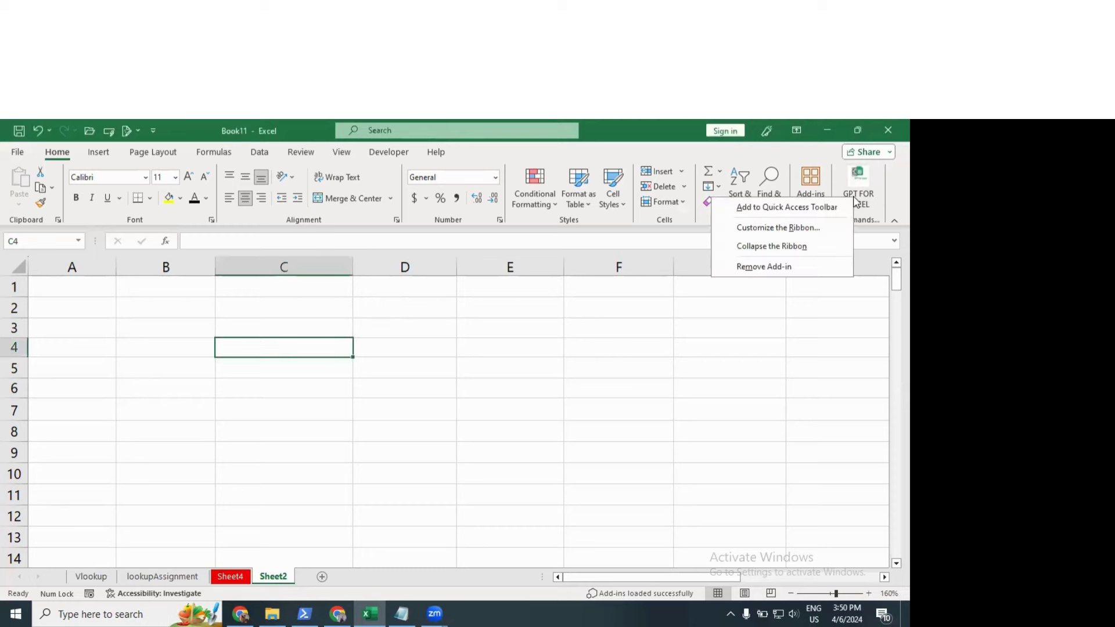
{"action": "left_click", "coordinate": [778, 267]}
{"action": "left_click", "coordinate": [441, 409]}
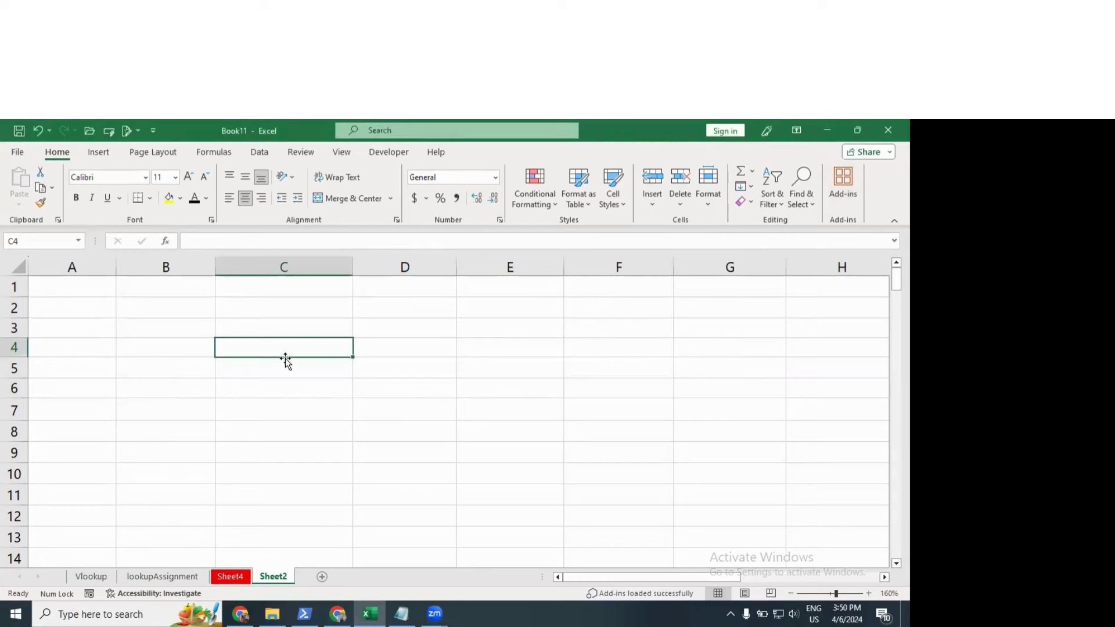
Step: Show the Insert tab and leave cell C6 unchanged after editing it
{"action": "left_click", "coordinate": [282, 389]}
{"action": "left_click", "coordinate": [98, 152]}
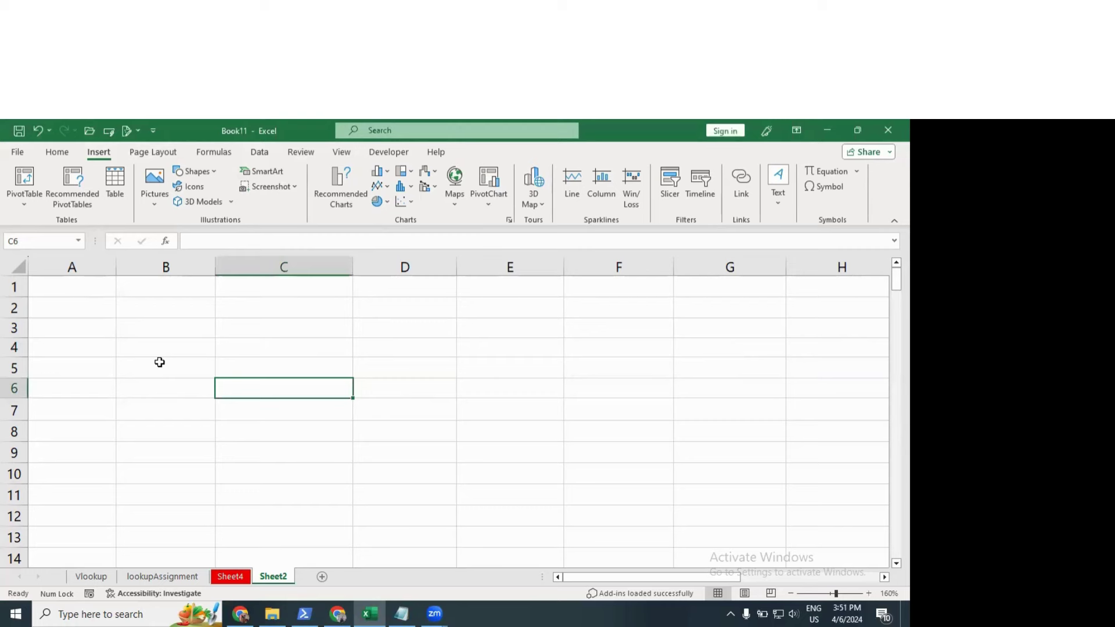
{"action": "double_click", "coordinate": [251, 381]}
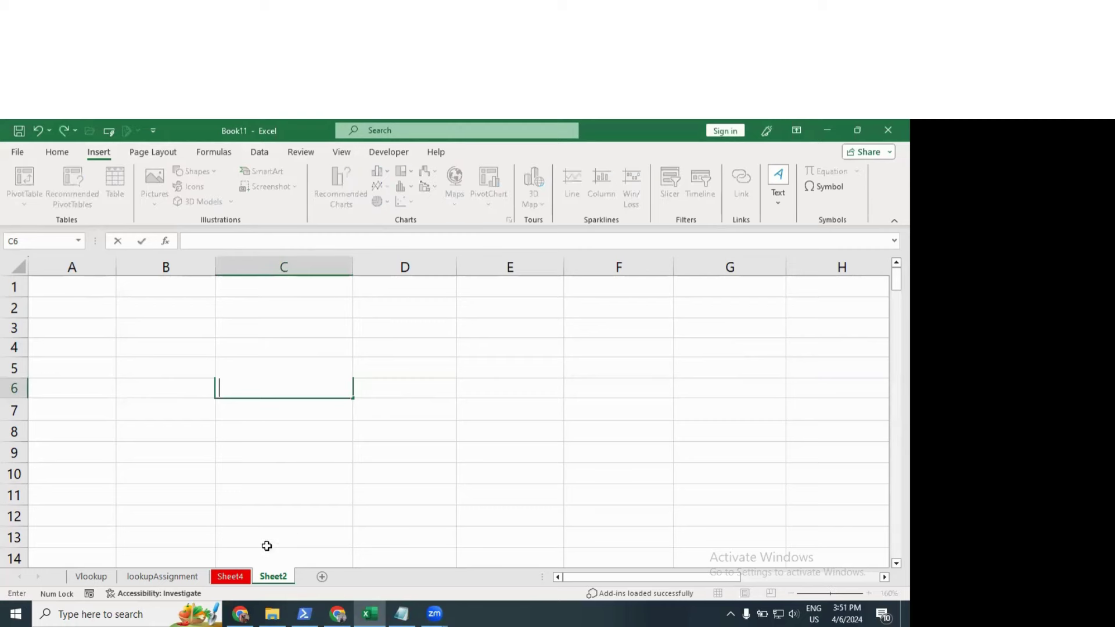
{"action": "key", "text": "Escape"}
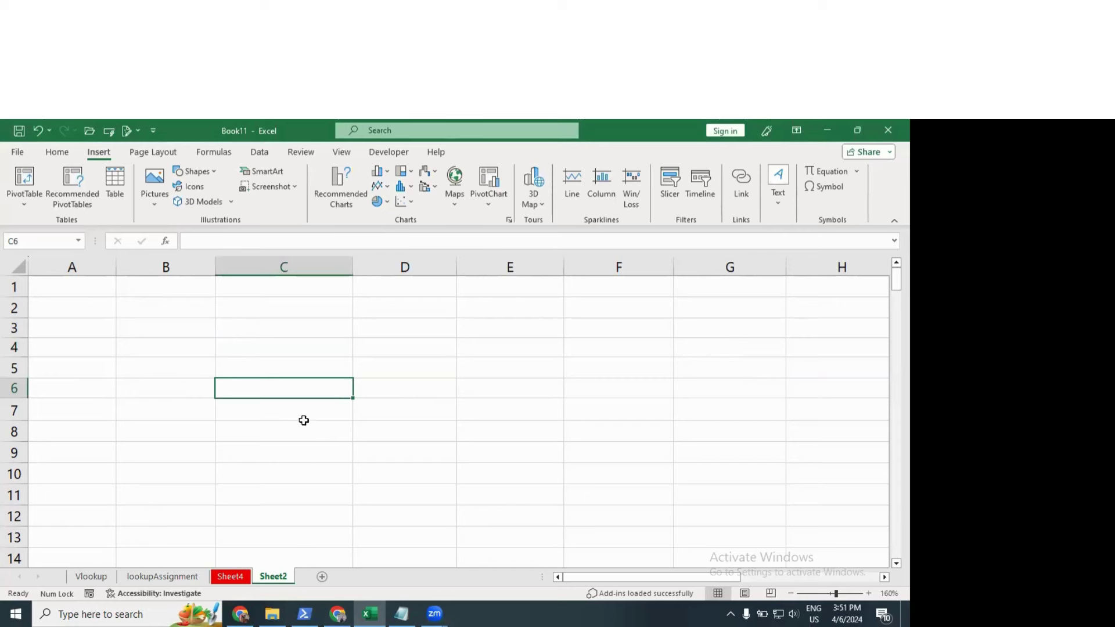
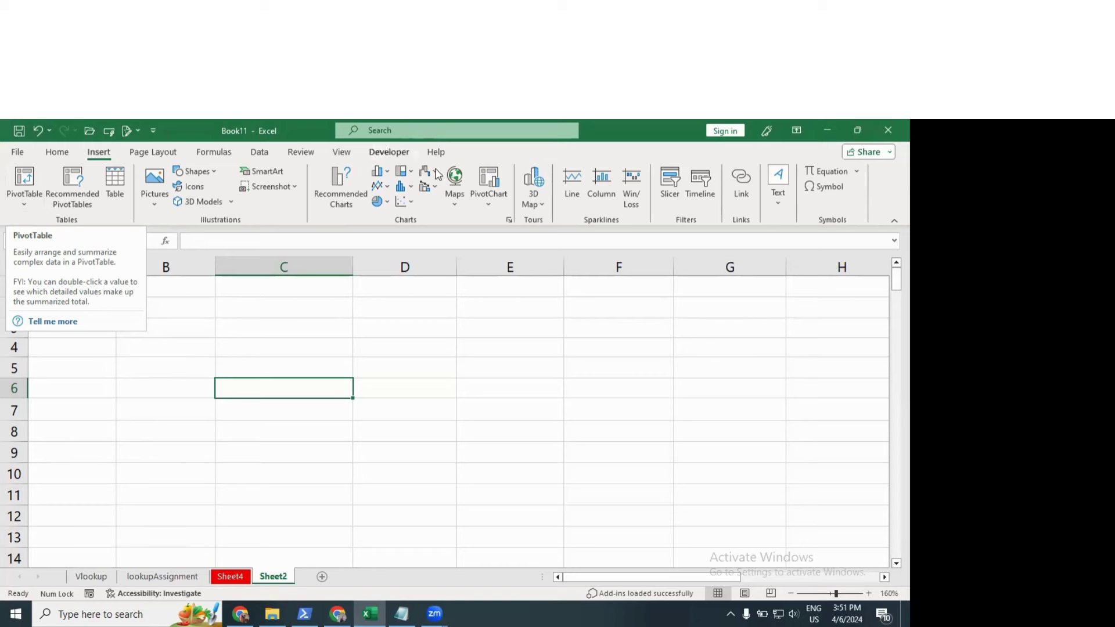
Step: Switch to Sheet4 and AutoFit the Post column C to its longest entry, Asst. Manager
{"action": "left_click", "coordinate": [344, 349]}
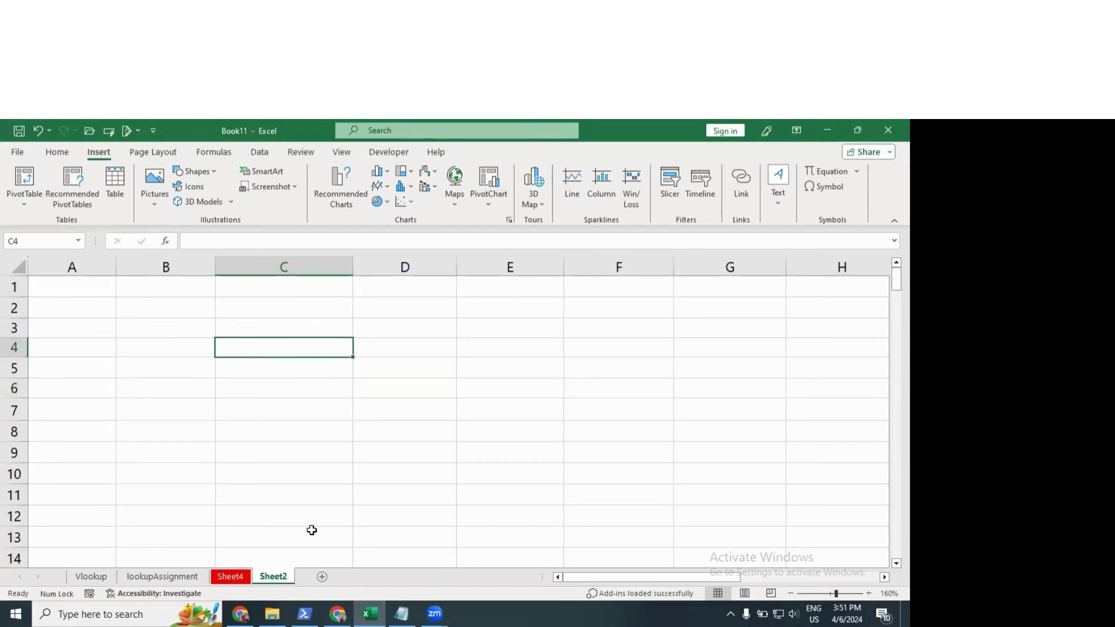
{"action": "left_click", "coordinate": [227, 578]}
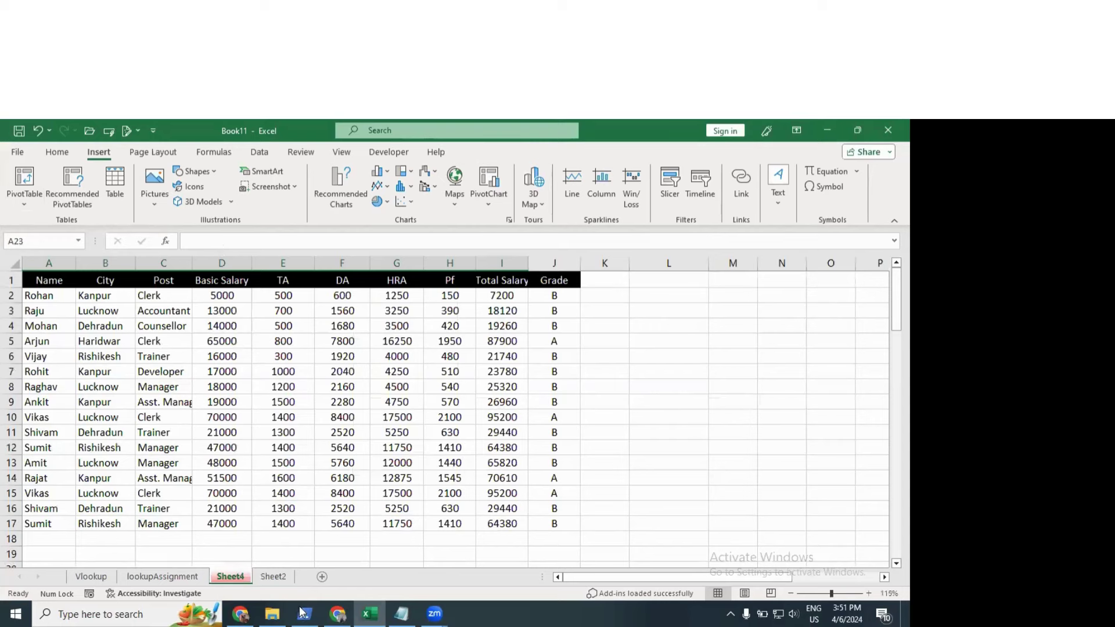
{"action": "double_click", "coordinate": [189, 261]}
Step: Select the whole salary table A1:J17
{"action": "left_click_drag", "start_coordinate": [54, 281], "coordinate": [578, 526]}
{"action": "scroll", "coordinate": [386, 390], "scroll_direction": "down", "scroll_amount": 3}
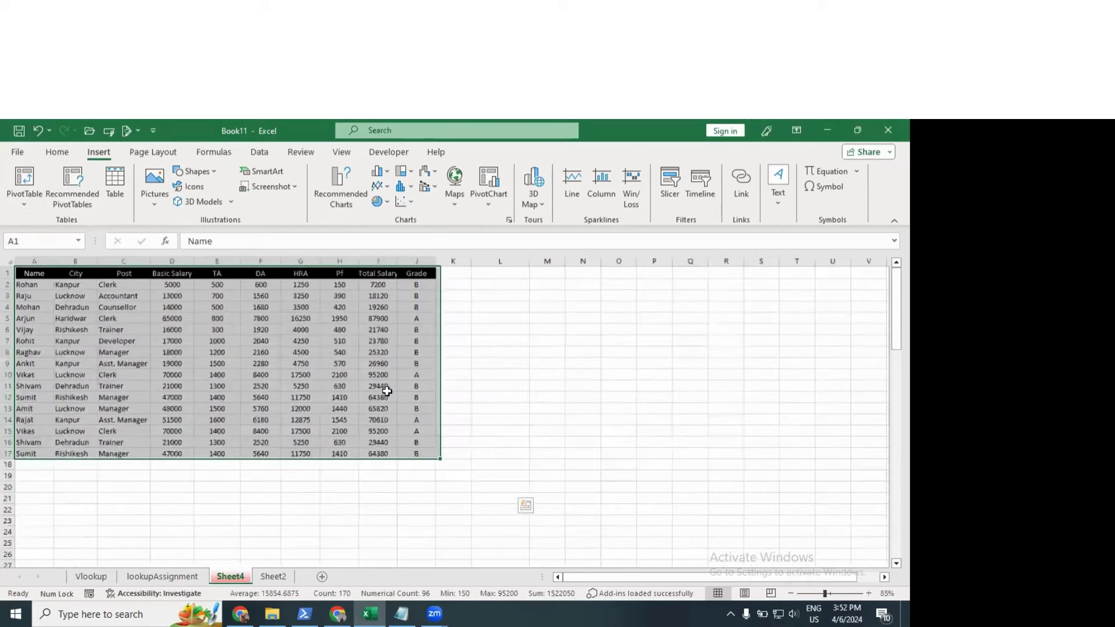
{"action": "scroll", "coordinate": [388, 391], "scroll_direction": "up", "scroll_amount": 1}
{"action": "scroll", "coordinate": [388, 391], "scroll_direction": "up", "scroll_amount": 1}
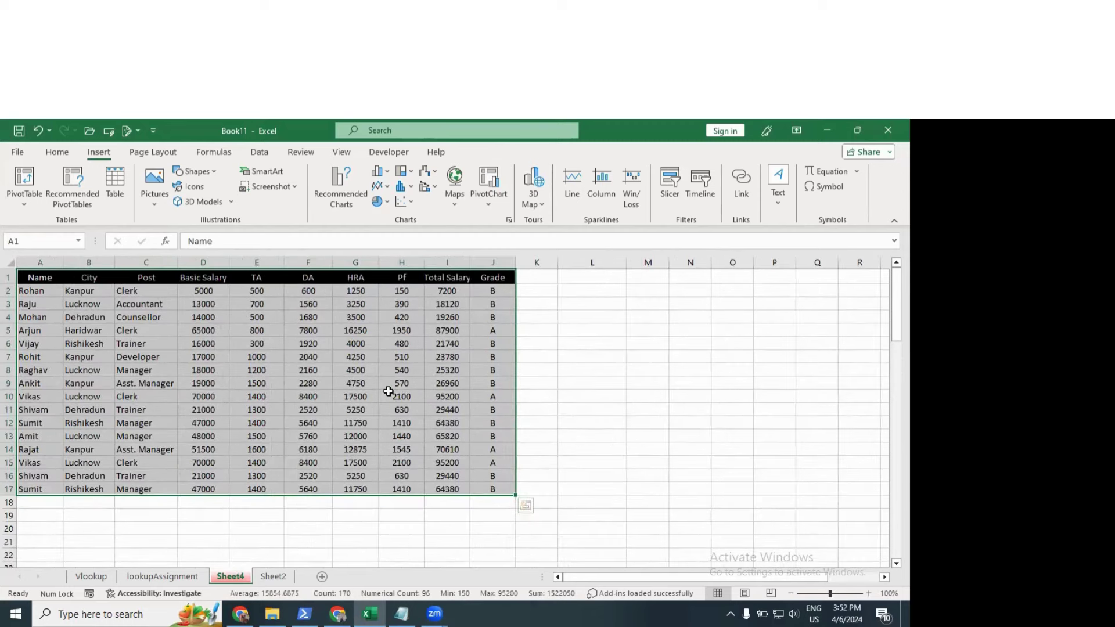
{"action": "scroll", "coordinate": [388, 391], "scroll_direction": "down", "scroll_amount": 1}
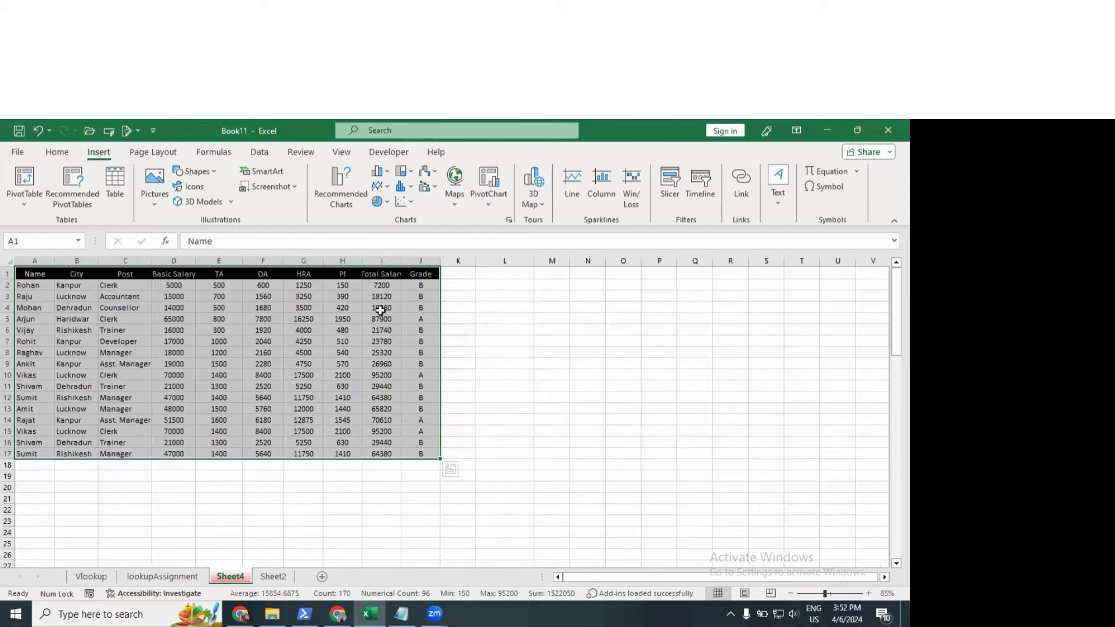
Step: Start a PivotTable from Sheet4!$A$1:$J$17, placed on the existing worksheet at cell L3
{"action": "left_click", "coordinate": [24, 204]}
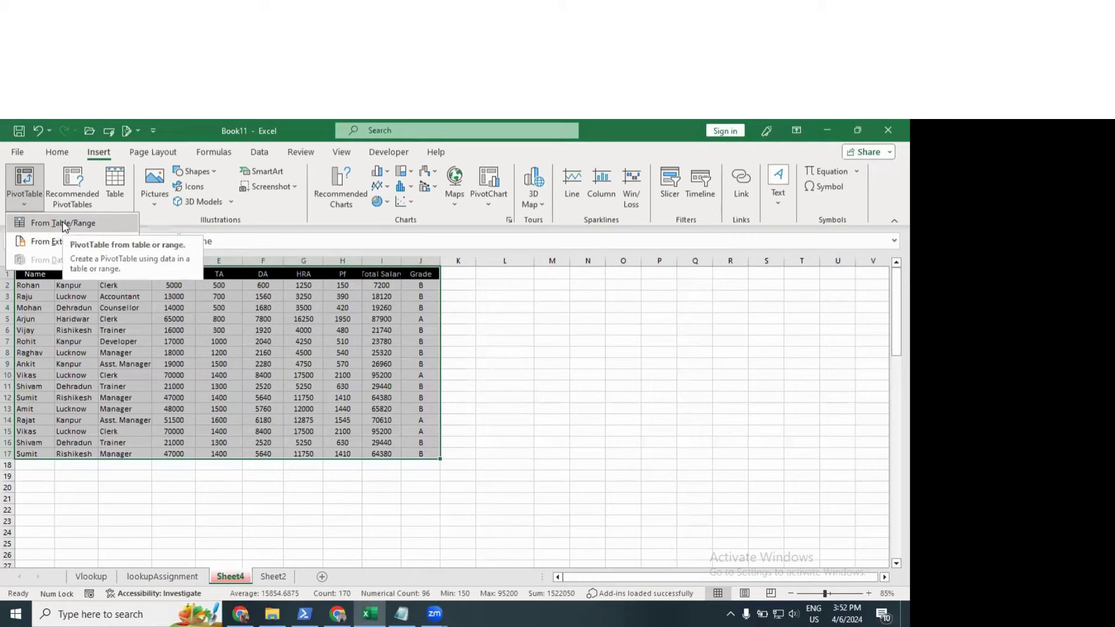
{"action": "left_click", "coordinate": [64, 224]}
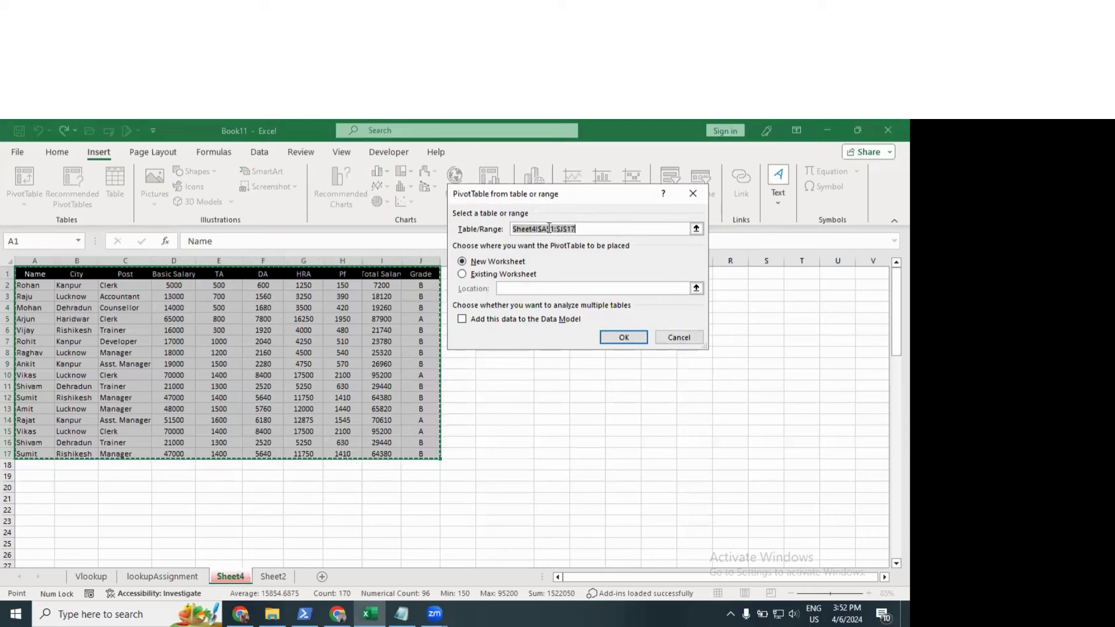
{"action": "left_click_drag", "start_coordinate": [545, 202], "coordinate": [217, 219]}
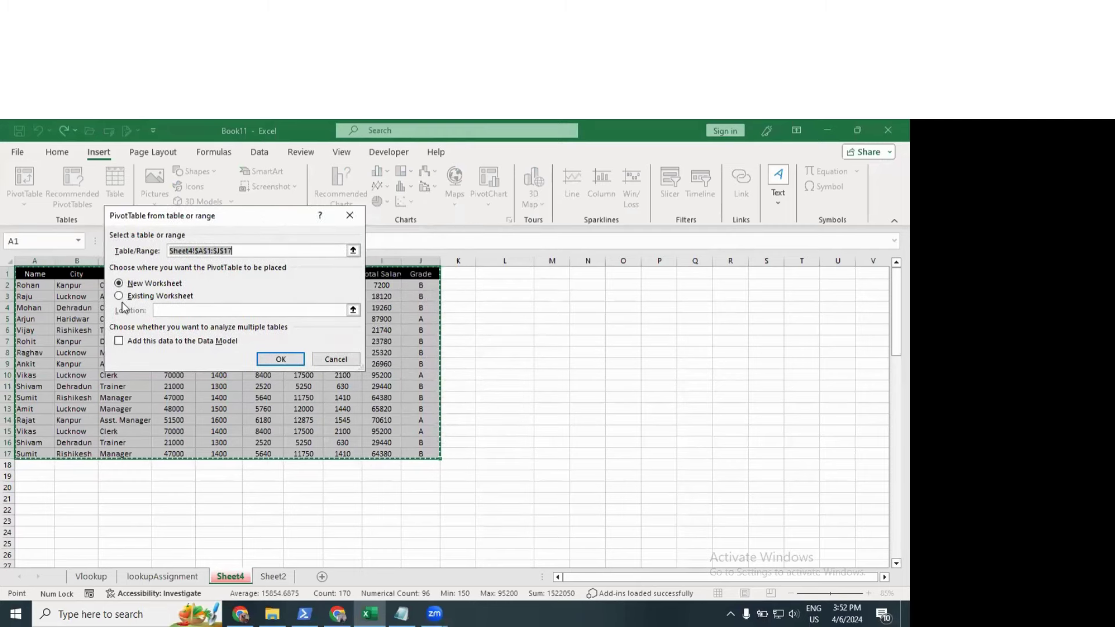
{"action": "left_click", "coordinate": [120, 298]}
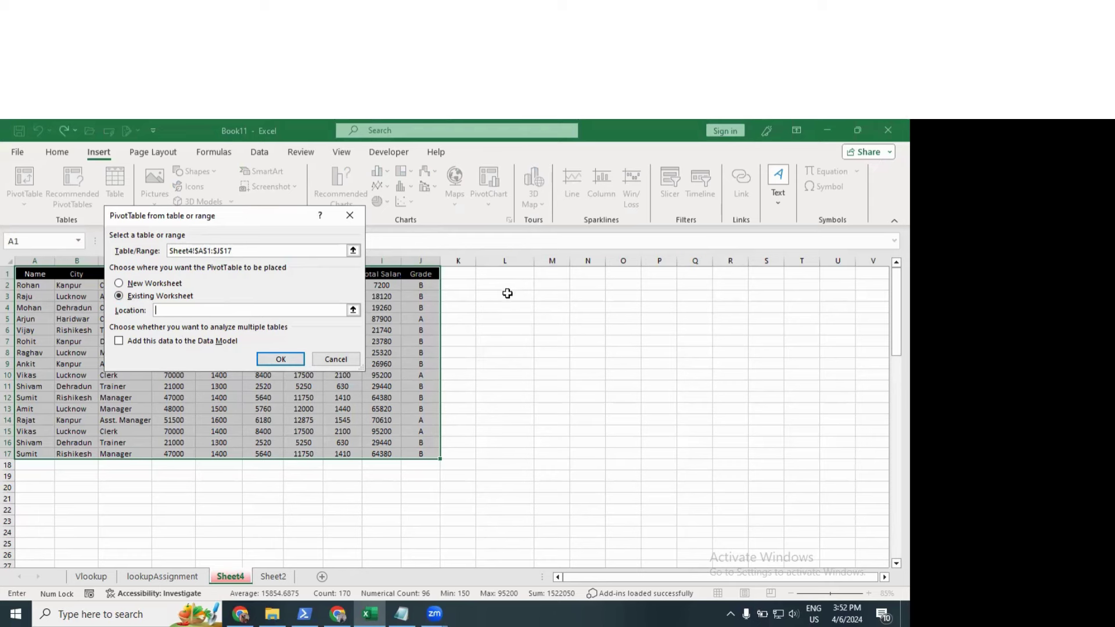
{"action": "left_click", "coordinate": [506, 293]}
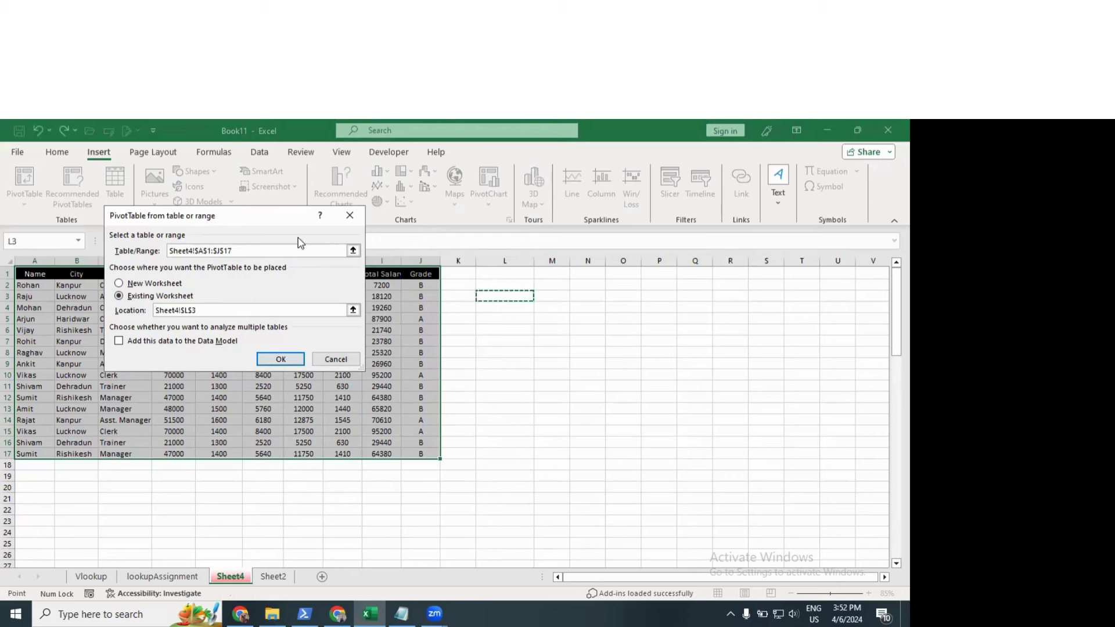
{"action": "left_click_drag", "start_coordinate": [256, 226], "coordinate": [243, 216]}
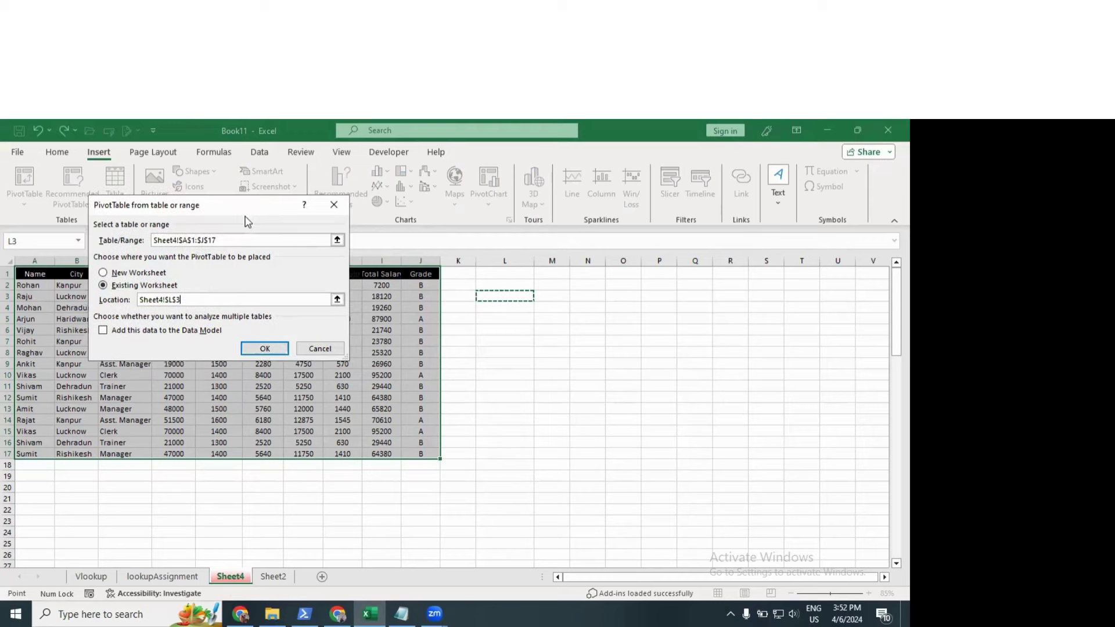
Step: Create the PivotTable at L3 and widen the PivotTable Fields pane
{"action": "left_click", "coordinate": [279, 348]}
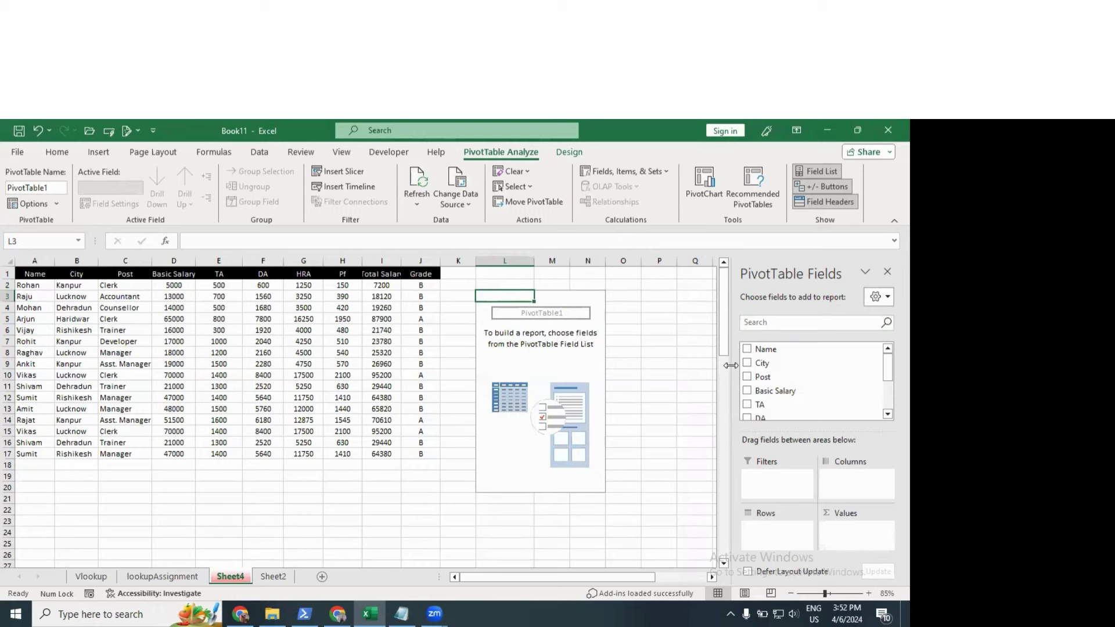
{"action": "left_click_drag", "start_coordinate": [730, 364], "coordinate": [689, 366]}
{"action": "left_click_drag", "start_coordinate": [887, 367], "coordinate": [887, 365]}
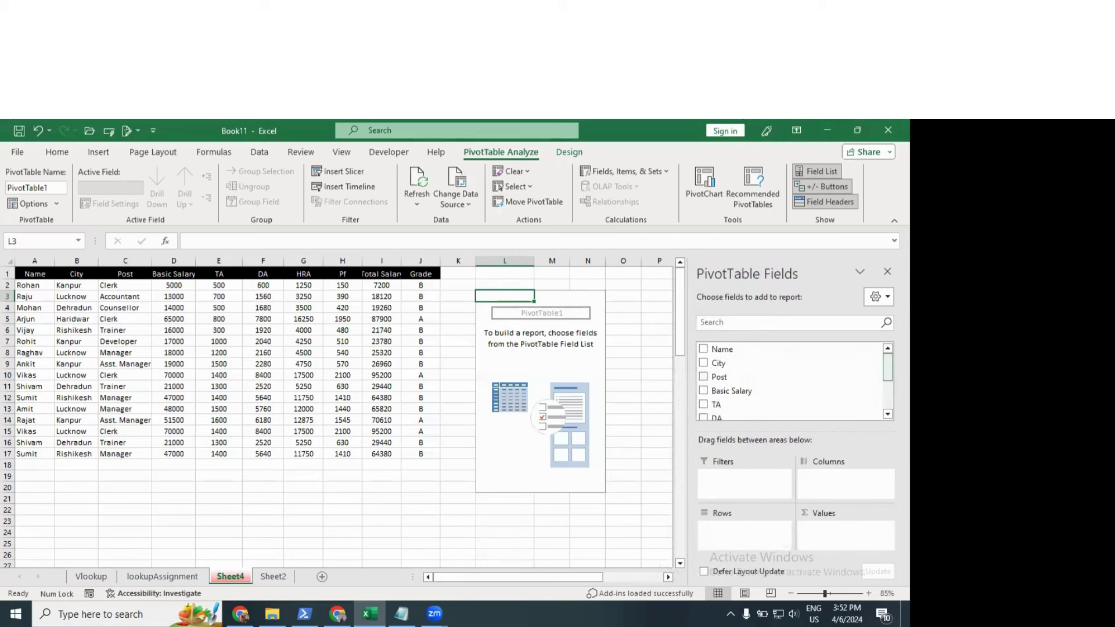
{"action": "scroll", "coordinate": [786, 388], "scroll_direction": "down", "scroll_amount": 1}
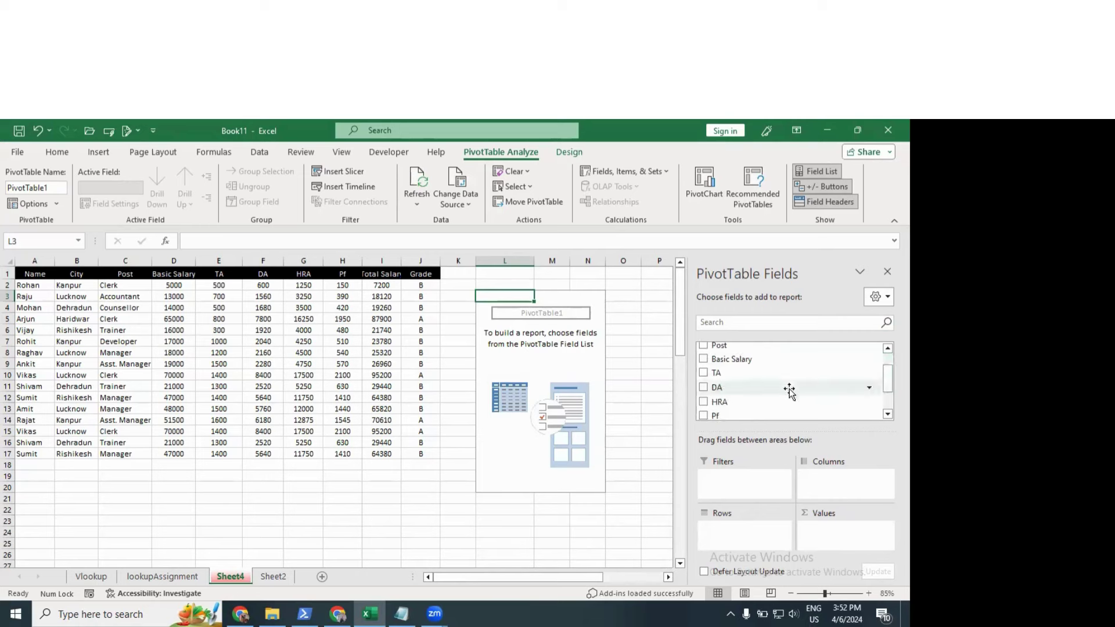
{"action": "scroll", "coordinate": [790, 395], "scroll_direction": "down", "scroll_amount": 2}
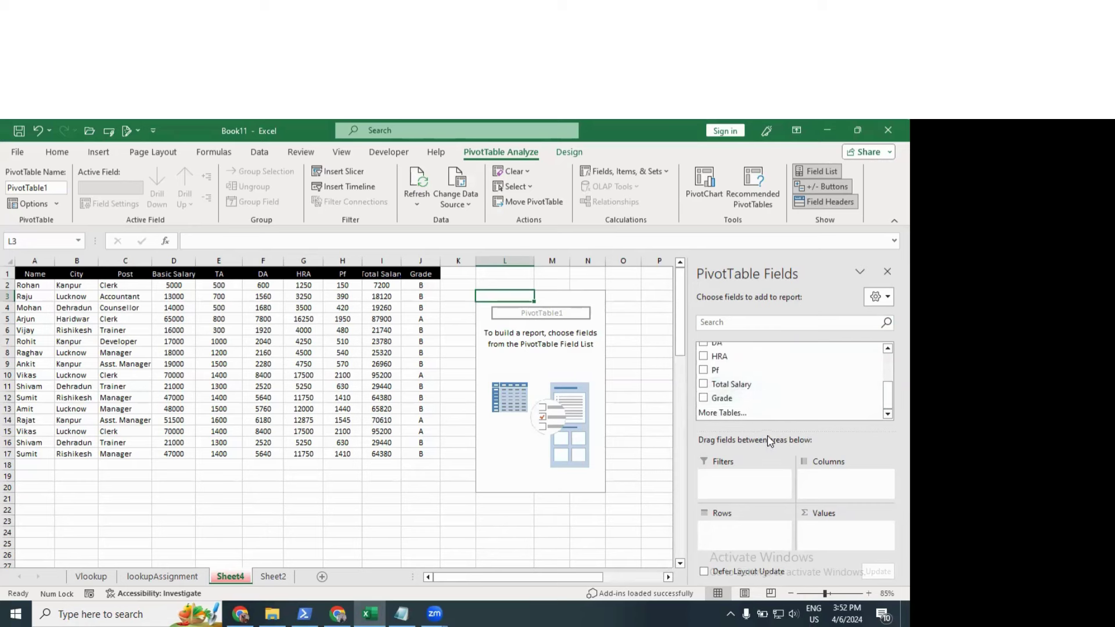
{"action": "left_click_drag", "start_coordinate": [767, 423], "coordinate": [768, 415]}
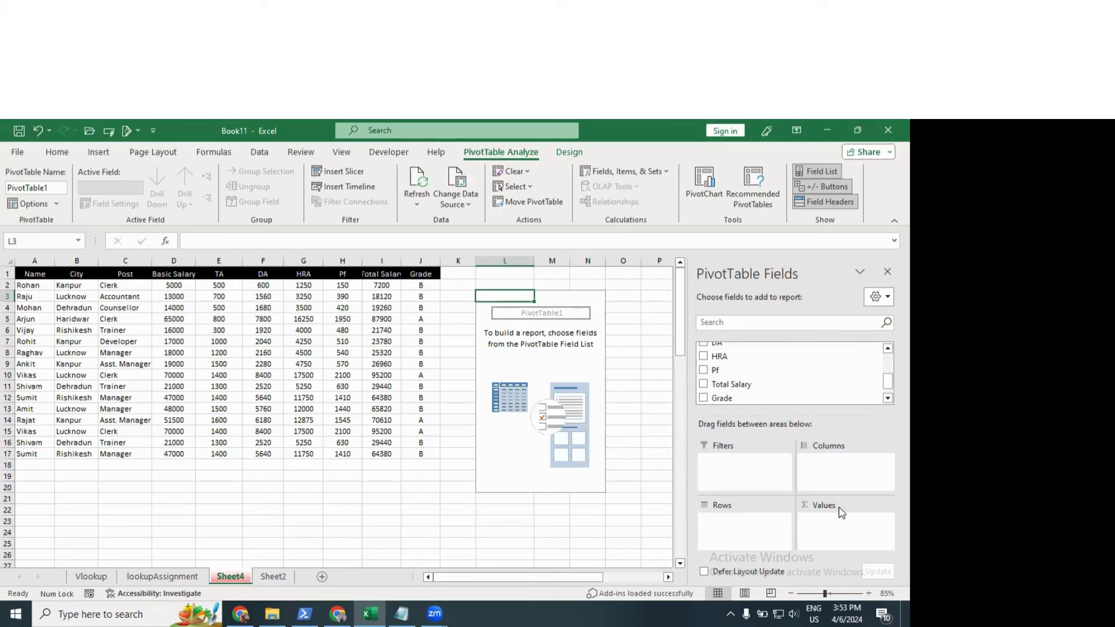
{"action": "scroll", "coordinate": [773, 367], "scroll_direction": "up", "scroll_amount": 3}
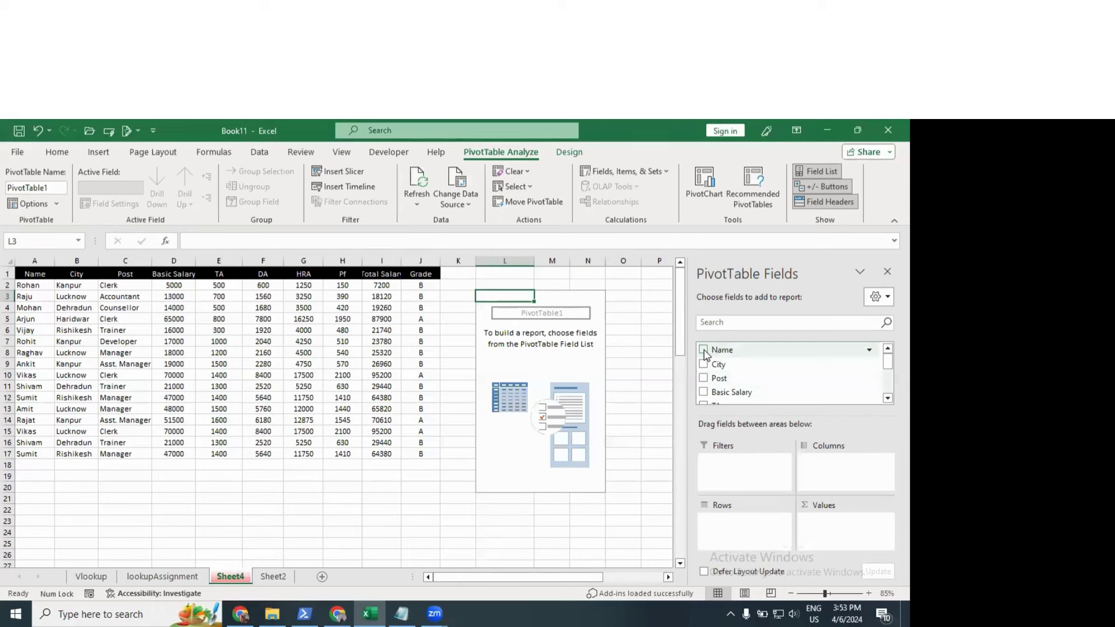
Step: Try Name as the row field, then replace it with Post to list each job title
{"action": "left_click", "coordinate": [704, 350]}
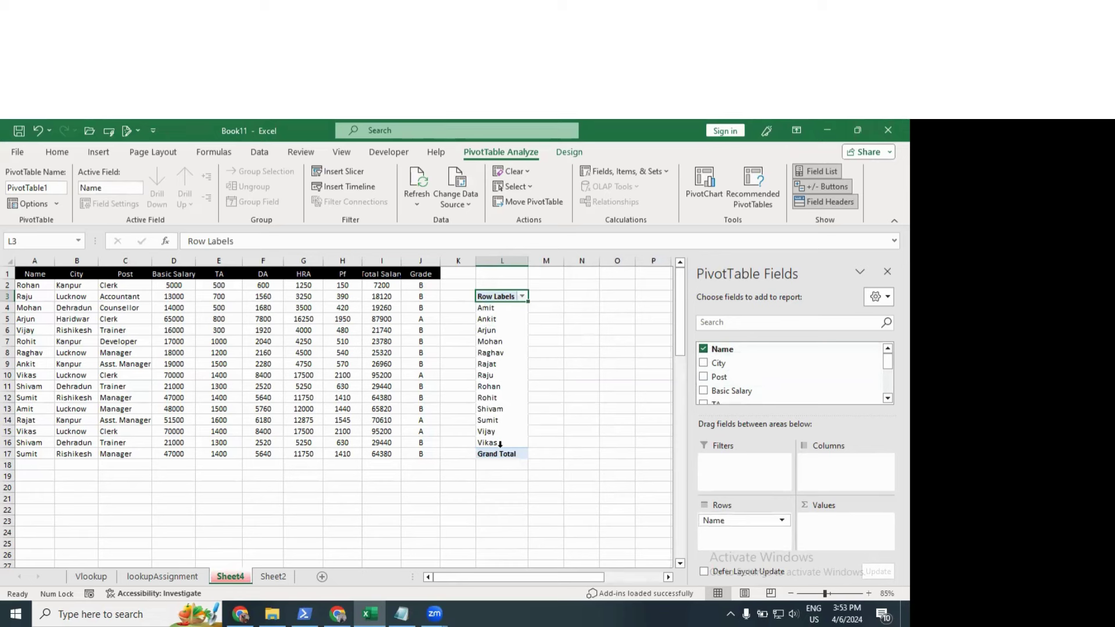
{"action": "scroll", "coordinate": [798, 380], "scroll_direction": "down", "scroll_amount": 1}
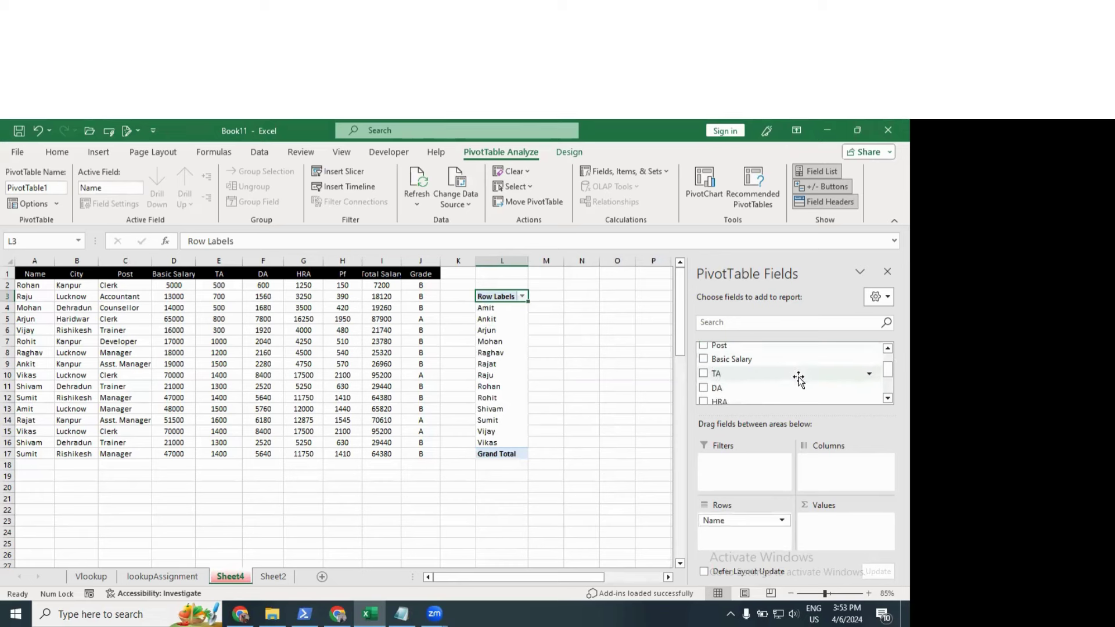
{"action": "scroll", "coordinate": [792, 372], "scroll_direction": "up", "scroll_amount": 1}
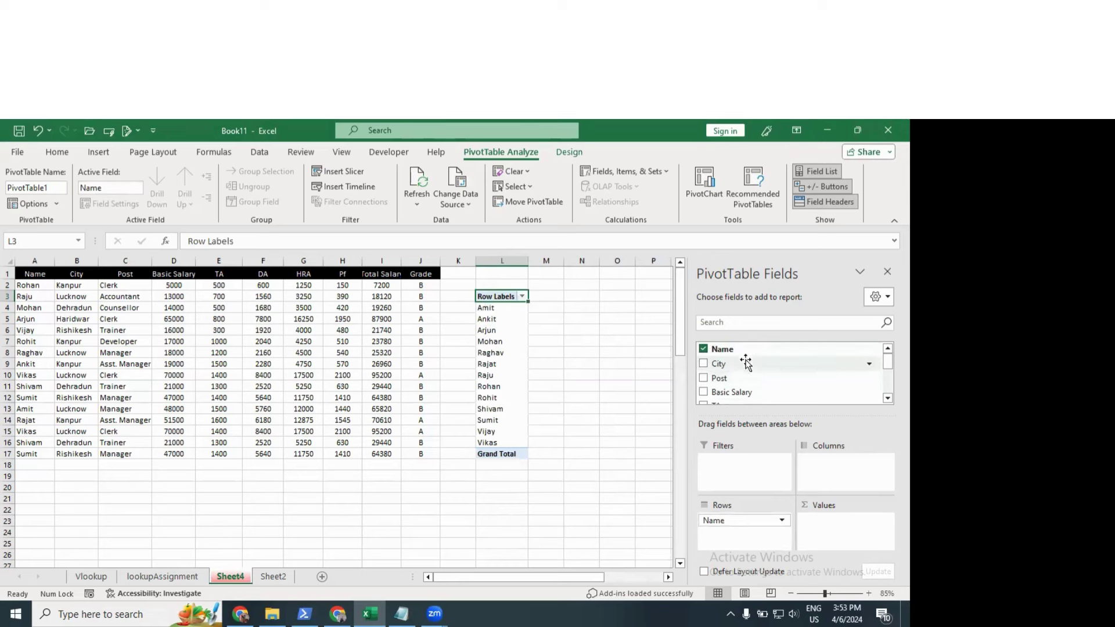
{"action": "left_click", "coordinate": [704, 350]}
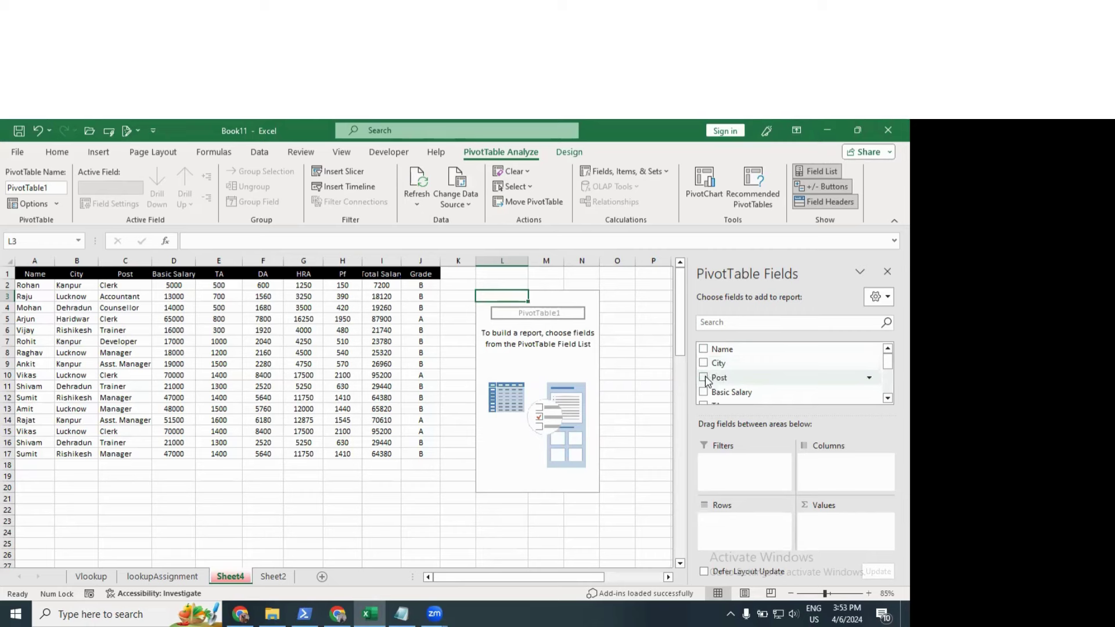
{"action": "left_click", "coordinate": [704, 378]}
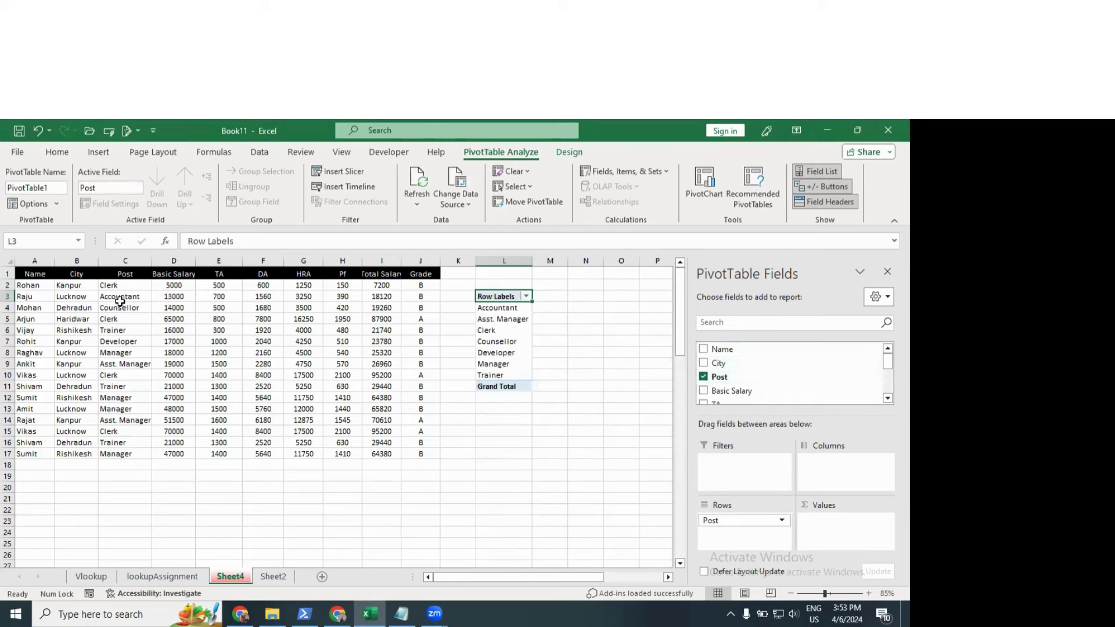
{"action": "left_click", "coordinate": [119, 286]}
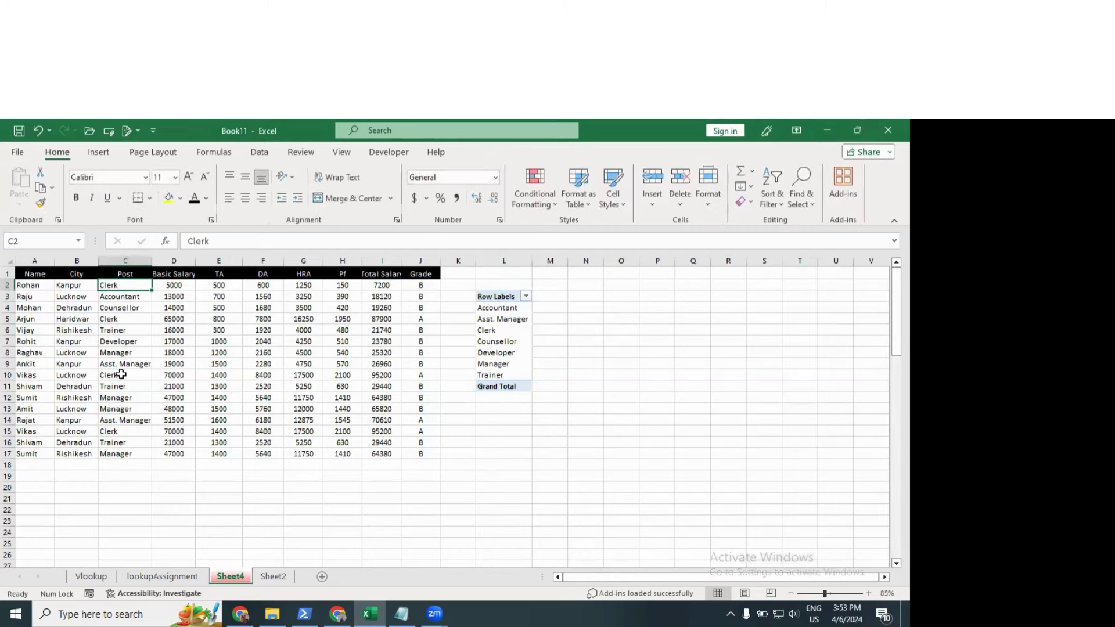
{"action": "left_click", "coordinate": [501, 331]}
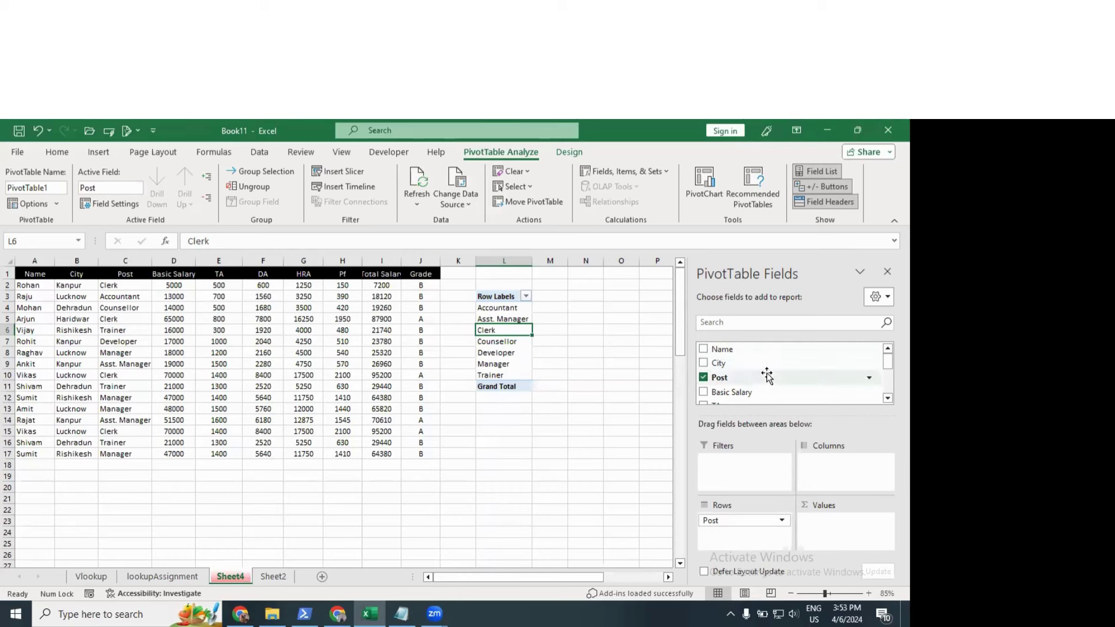
Step: Add Basic Salary and TA to Values, giving per-Post sums totalling 542500 and 17800
{"action": "left_click", "coordinate": [703, 390]}
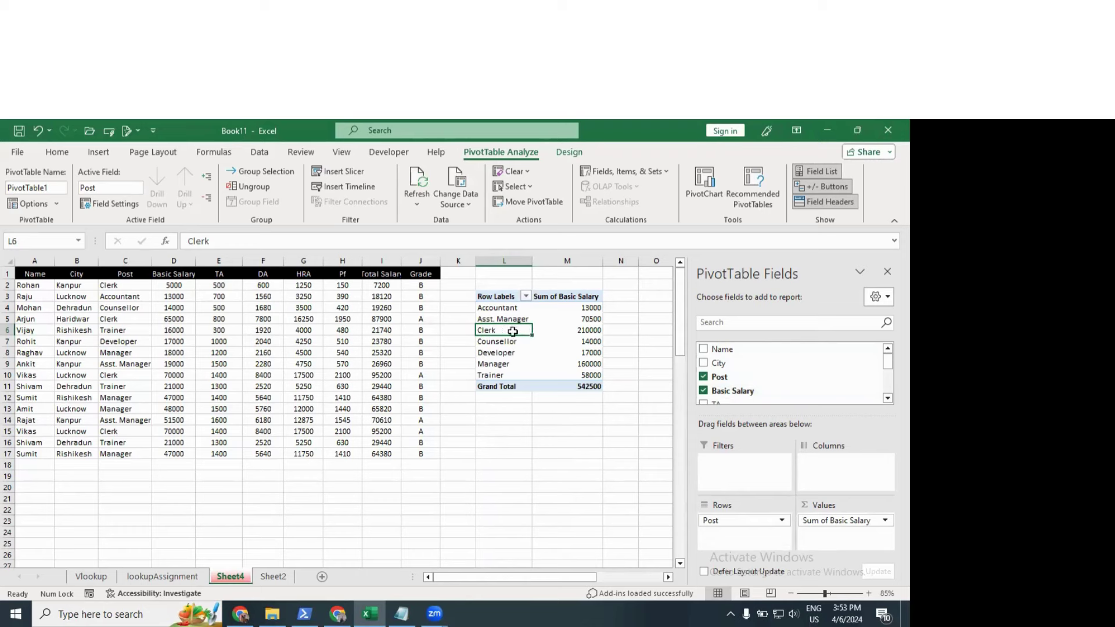
{"action": "left_click", "coordinate": [574, 330]}
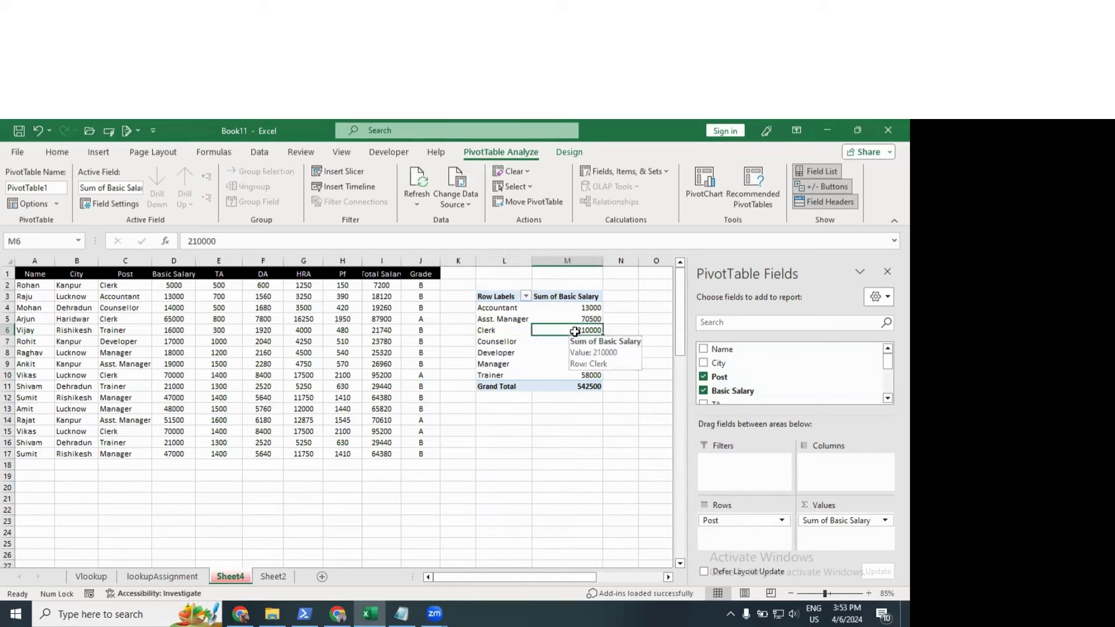
{"action": "scroll", "coordinate": [759, 373], "scroll_direction": "down", "scroll_amount": 1}
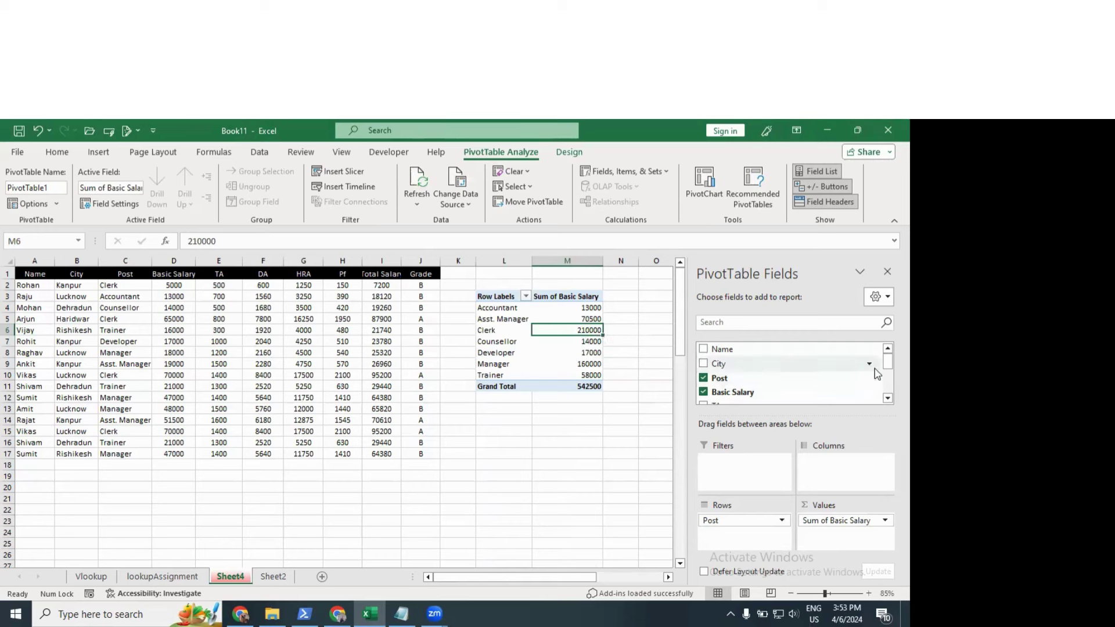
{"action": "left_click", "coordinate": [703, 379]}
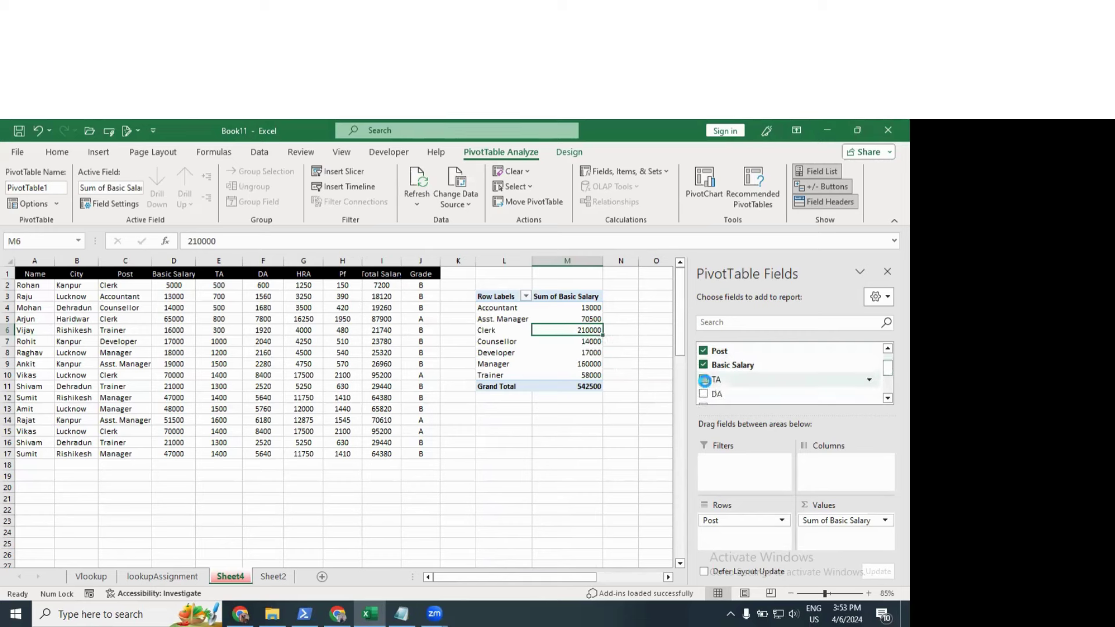
{"action": "left_click", "coordinate": [644, 442]}
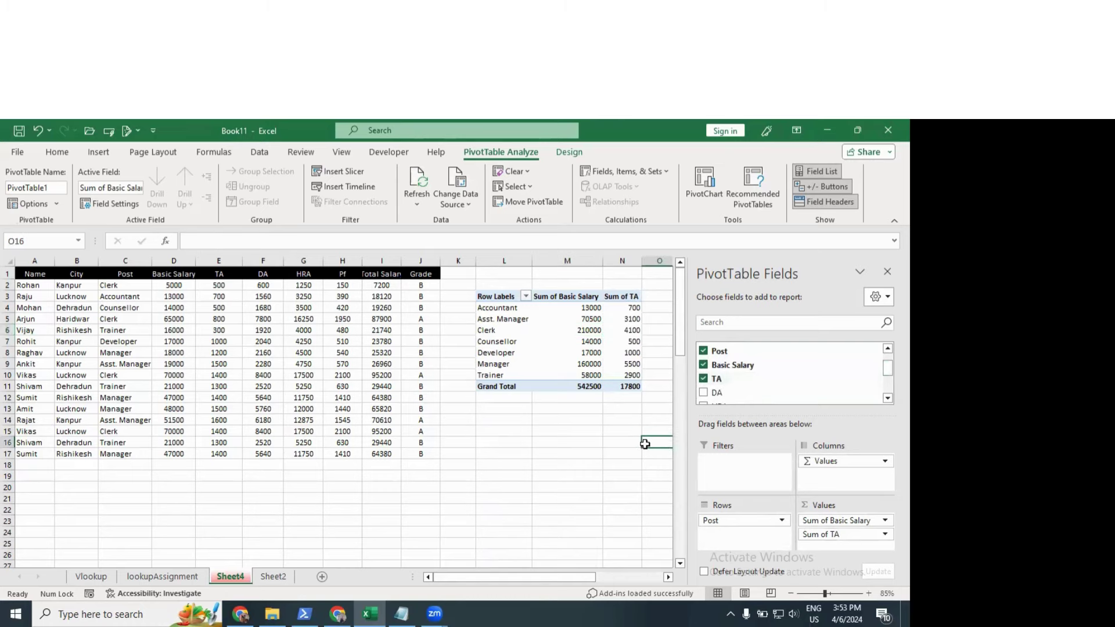
{"action": "key", "text": "Right"}
{"action": "key", "text": "Right"}
{"action": "key", "text": "Right"}
{"action": "key", "text": "Right"}
{"action": "key", "text": "Right"}
{"action": "key", "text": "Right"}
{"action": "key", "text": "Right"}
{"action": "key", "text": "Right"}
{"action": "key", "text": "Right"}
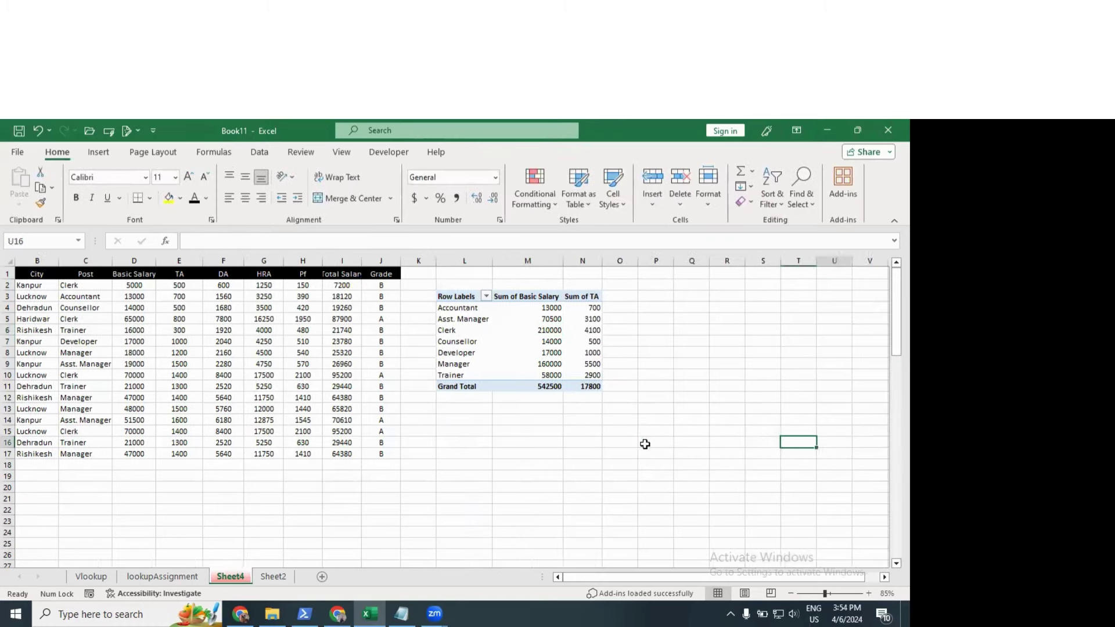
{"action": "left_click", "coordinate": [327, 345]}
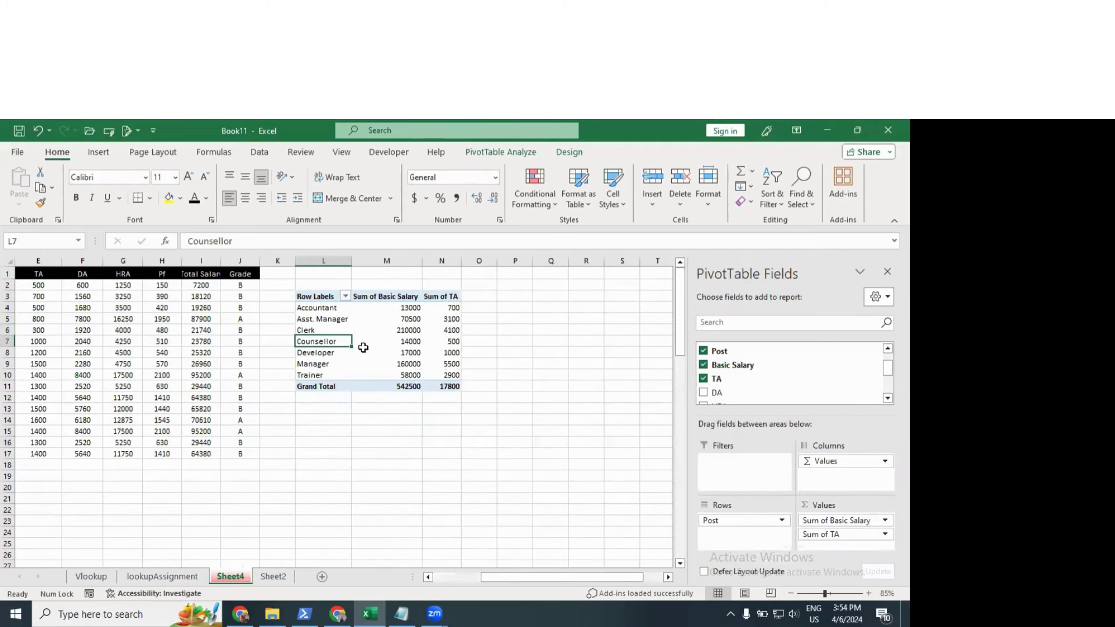
{"action": "mouse_move", "coordinate": [363, 348]}
{"action": "left_click", "coordinate": [356, 340]}
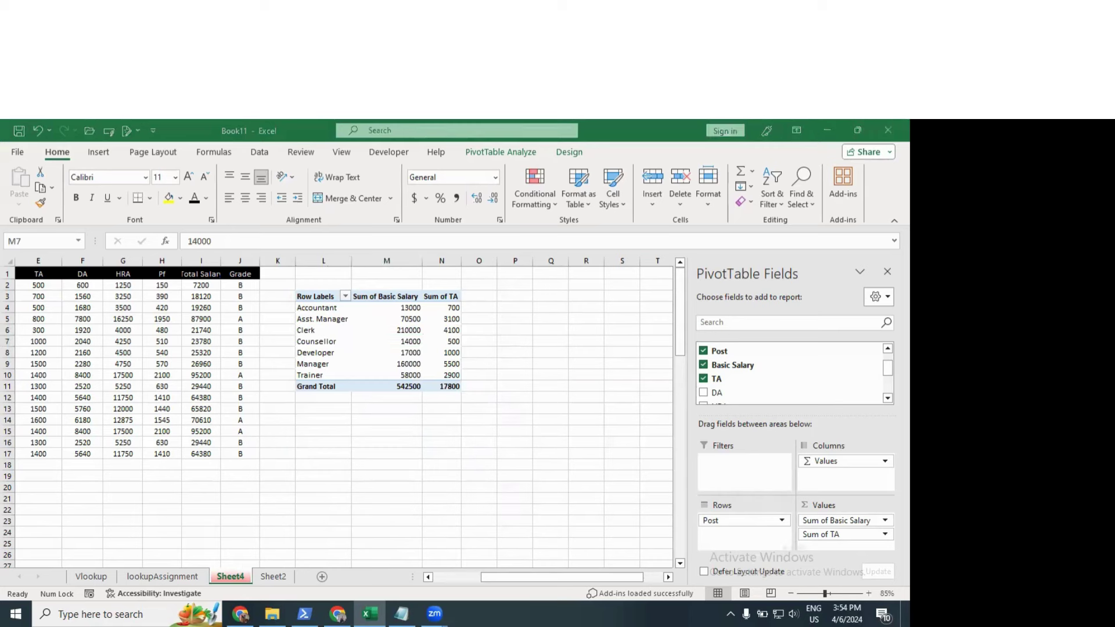
Step: Change the Sum of TA field to Average of TA, averaging 1112.5 overall
{"action": "left_click", "coordinate": [852, 535]}
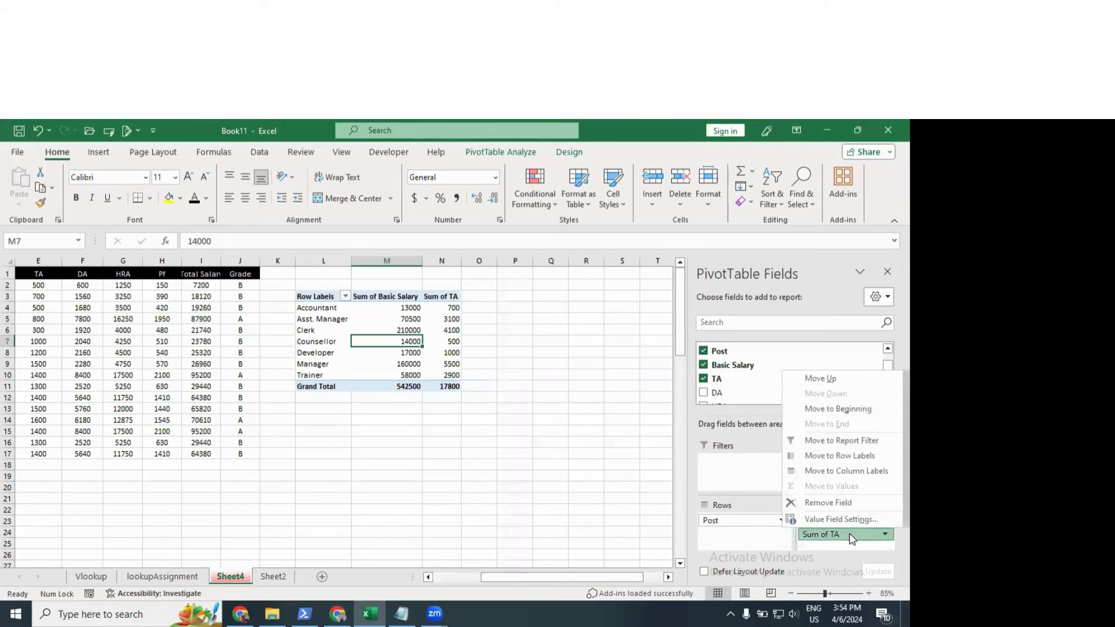
{"action": "left_click", "coordinate": [823, 519]}
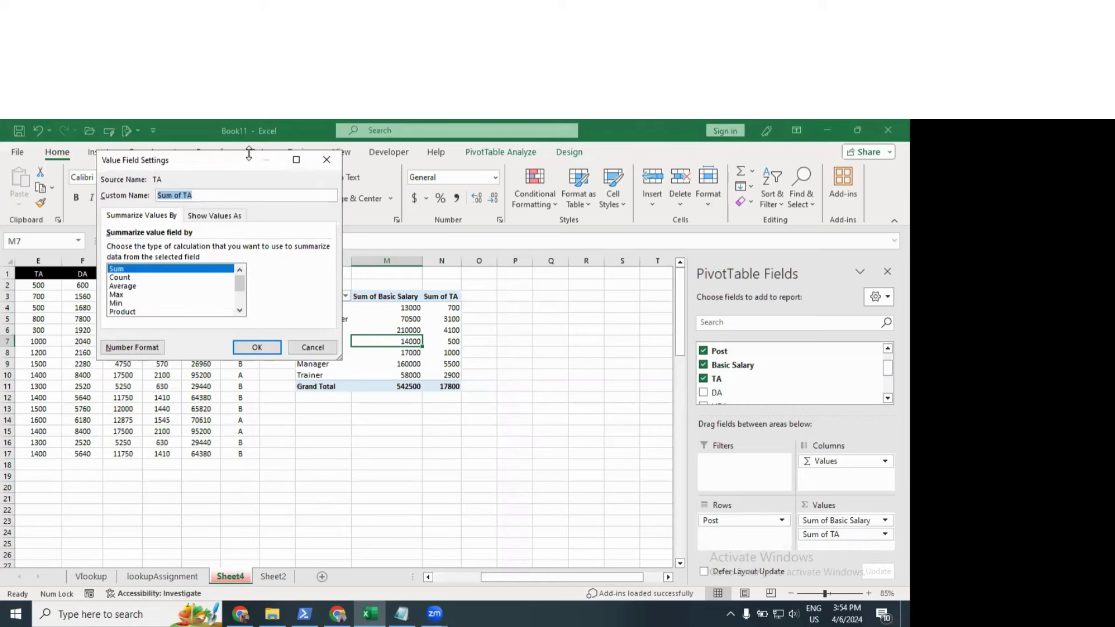
{"action": "left_click_drag", "start_coordinate": [231, 163], "coordinate": [584, 221]}
{"action": "left_click", "coordinate": [653, 231]}
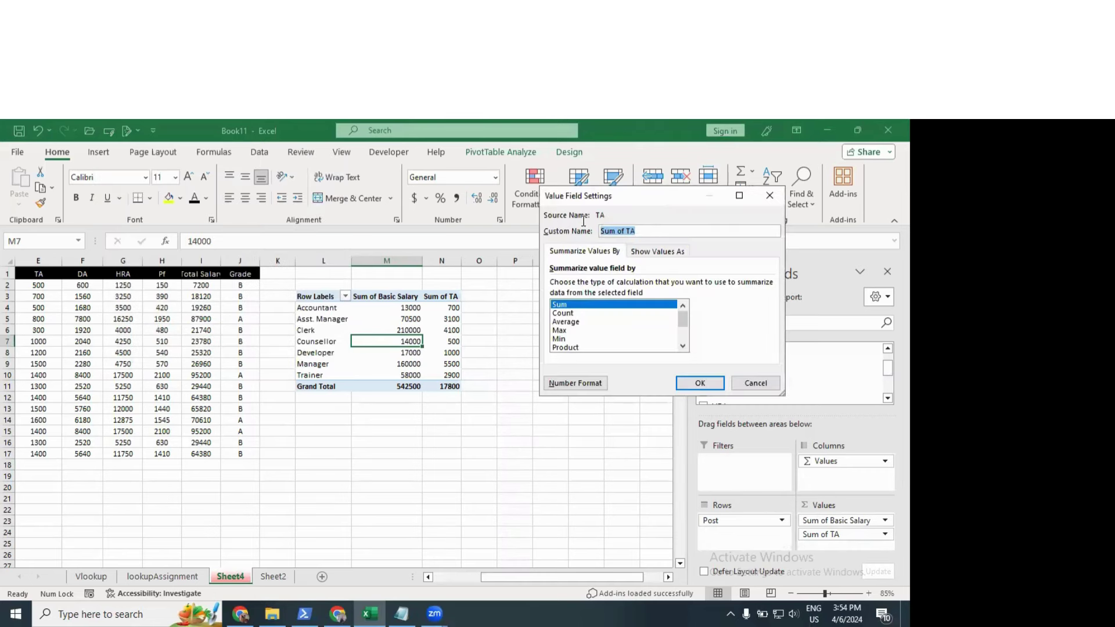
{"action": "left_click", "coordinate": [572, 314]}
{"action": "left_click", "coordinate": [575, 322]}
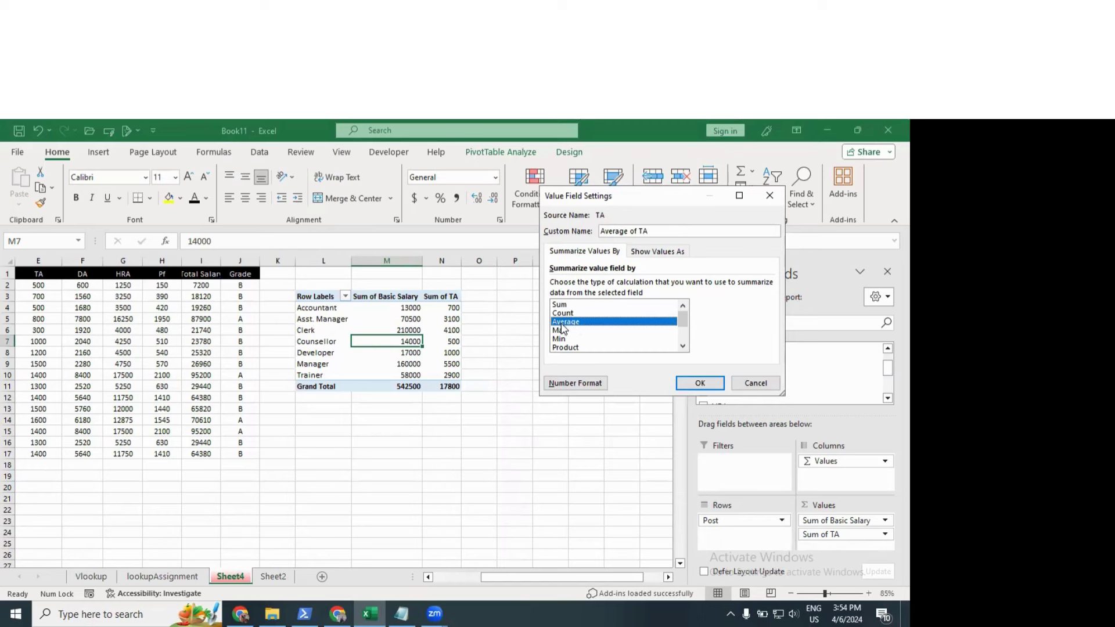
{"action": "left_click", "coordinate": [699, 383]}
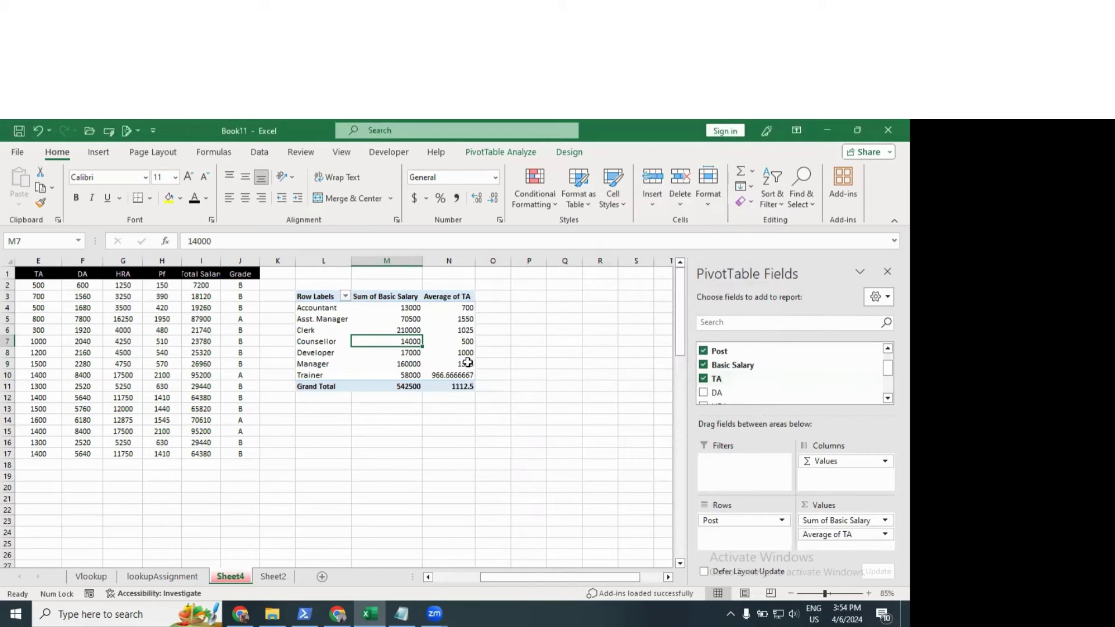
{"action": "left_click_drag", "start_coordinate": [465, 307], "coordinate": [465, 372]}
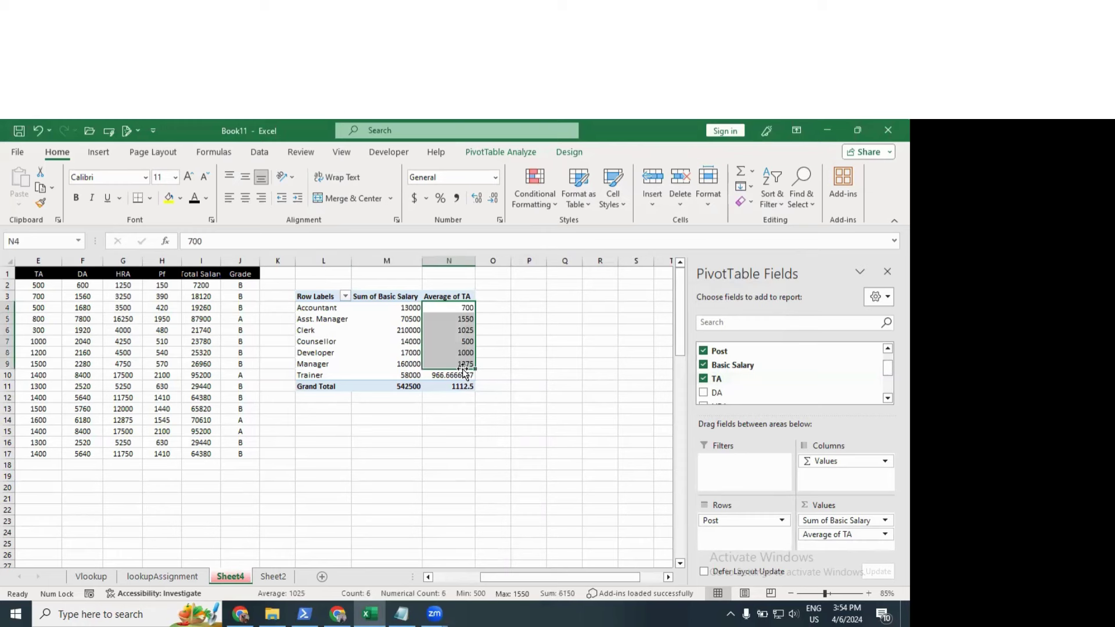
{"action": "left_click", "coordinate": [856, 535]}
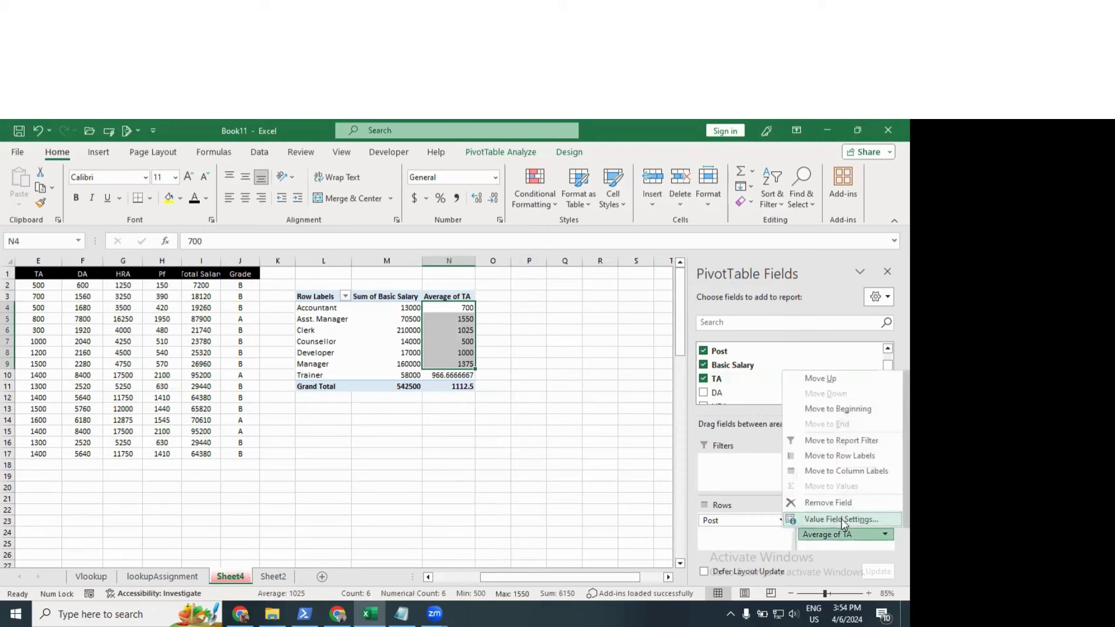
{"action": "left_click", "coordinate": [706, 464]}
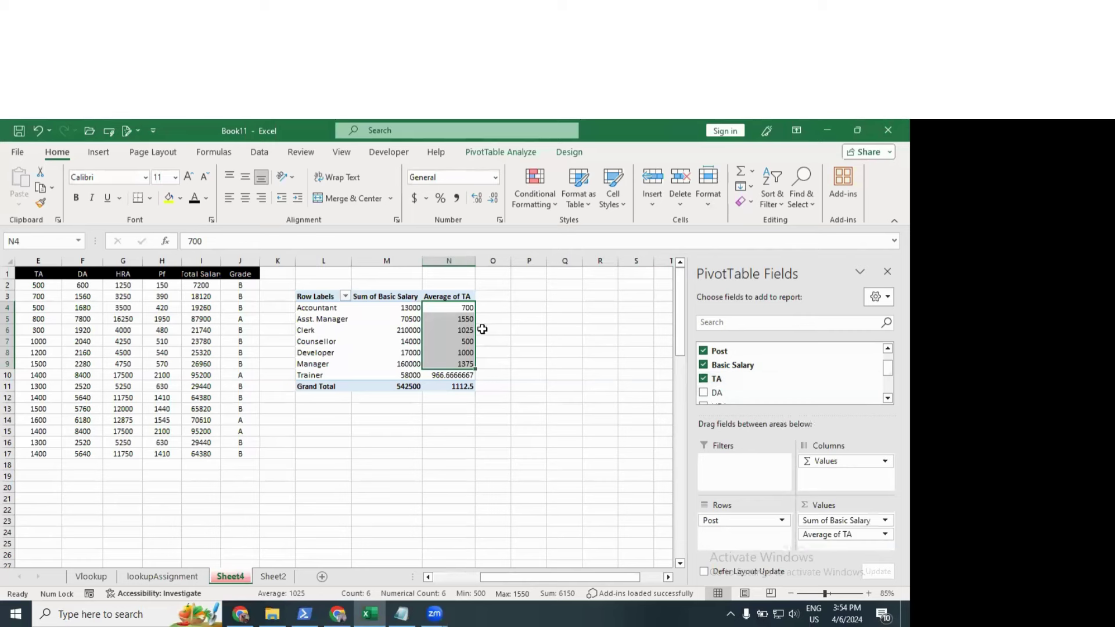
{"action": "left_click", "coordinate": [457, 331]}
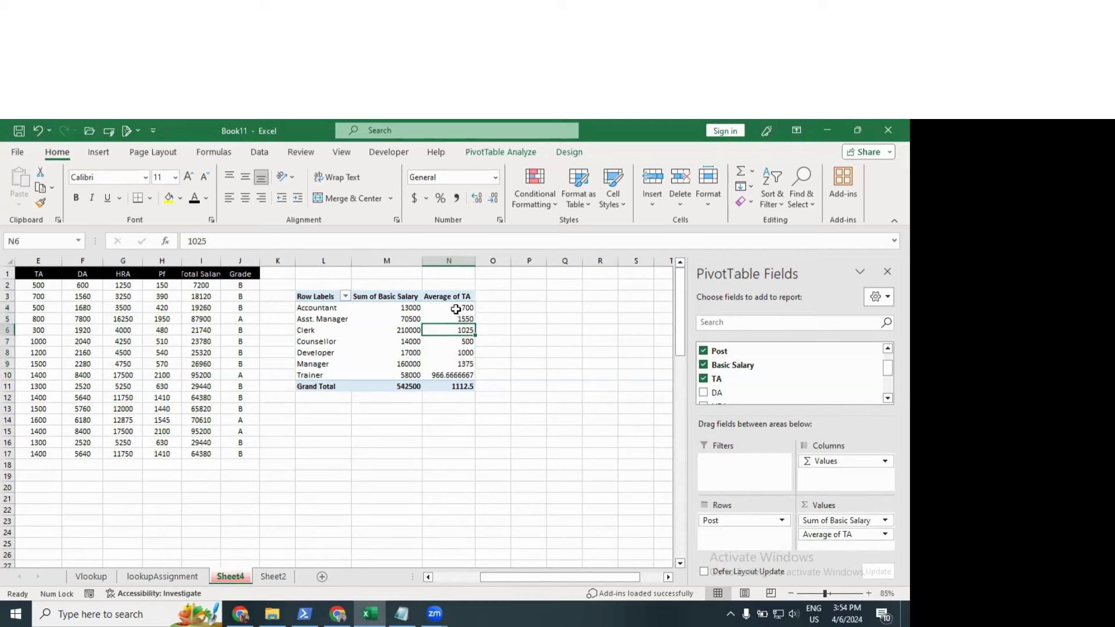
{"action": "left_click", "coordinate": [455, 308]}
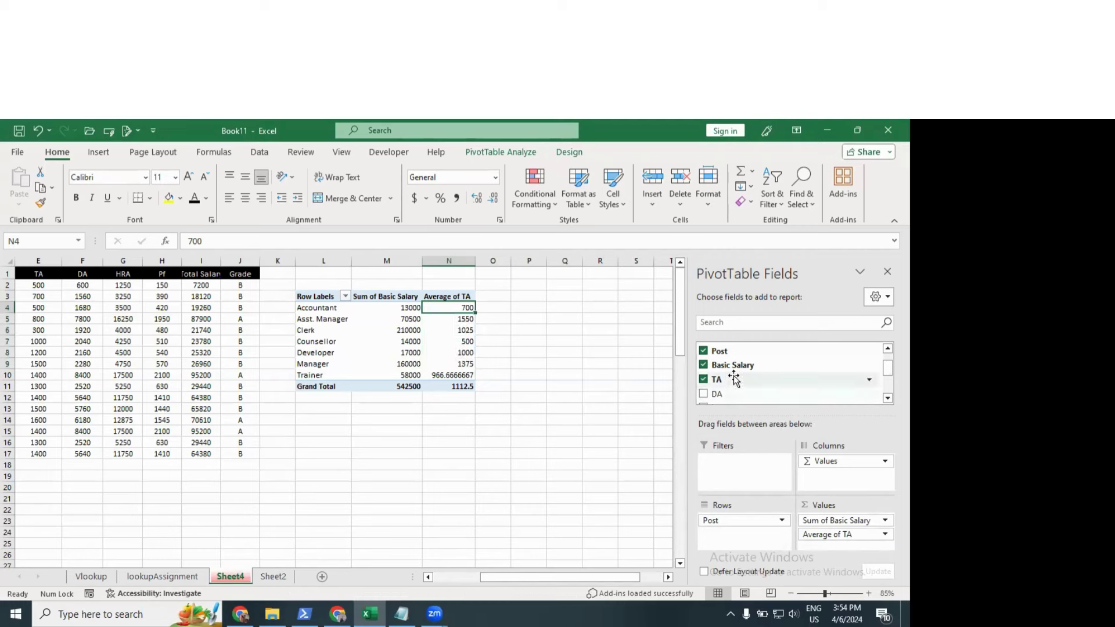
Step: Add TA to the Values a second time as a Sum of TA column
{"action": "left_click_drag", "start_coordinate": [728, 379], "coordinate": [846, 543]}
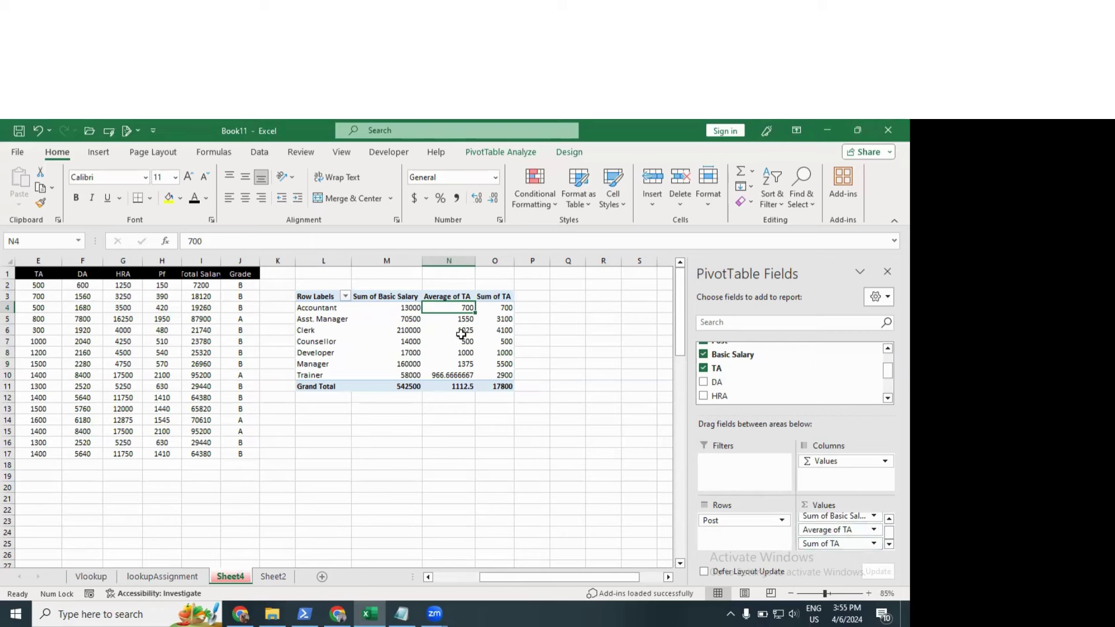
{"action": "left_click", "coordinate": [497, 338]}
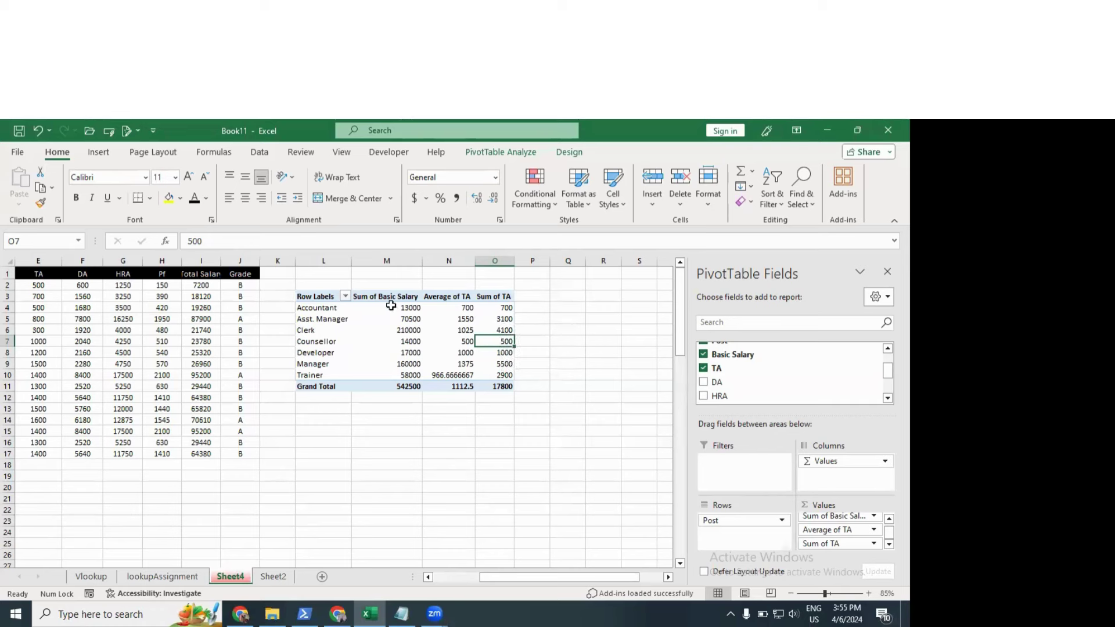
{"action": "left_click", "coordinate": [391, 305]}
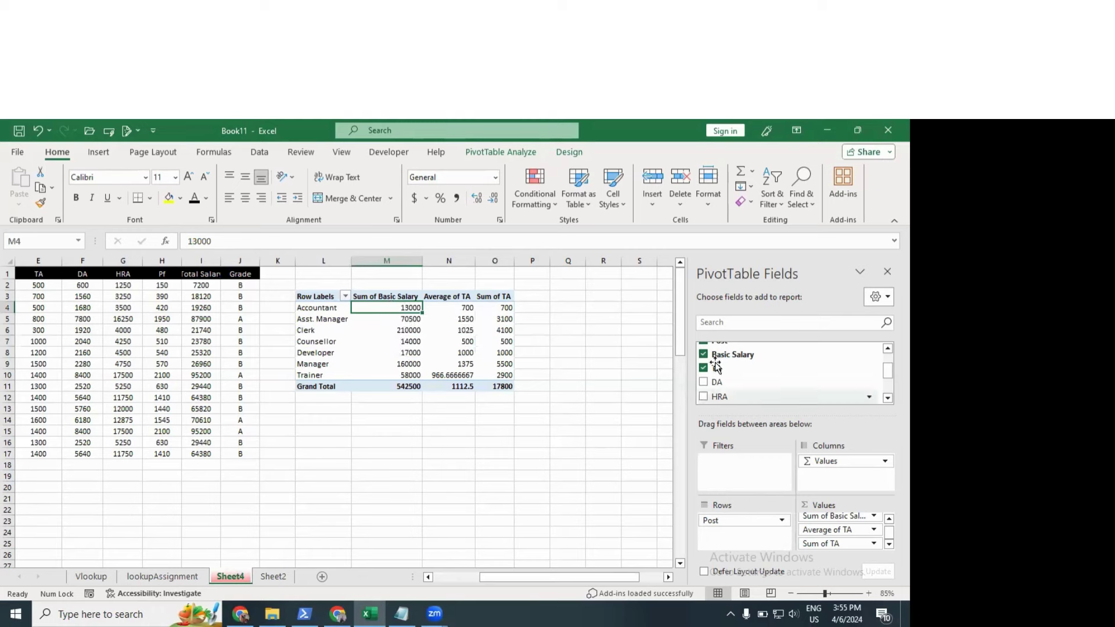
Step: Add Basic Salary to the Values again as a Sum of Basic Salary2 column
{"action": "mouse_move", "coordinate": [734, 355]}
{"action": "left_mouse_down"}
{"action": "mouse_move", "coordinate": [851, 482]}
{"action": "mouse_move", "coordinate": [851, 529]}
{"action": "left_mouse_up"}
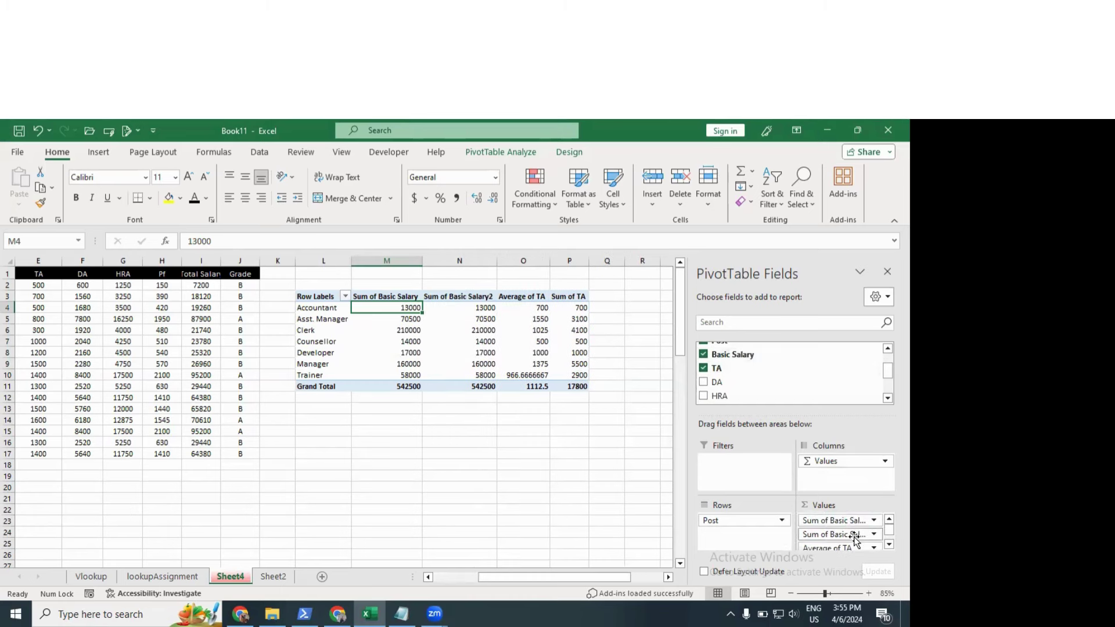
{"action": "left_click", "coordinate": [397, 296]}
{"action": "left_click", "coordinate": [459, 297]}
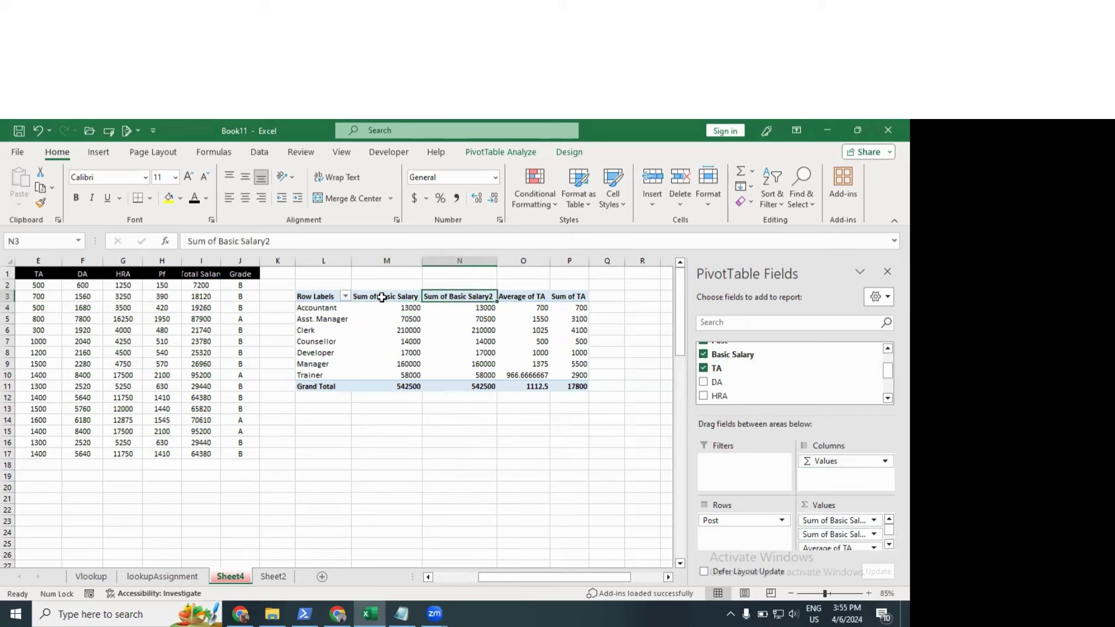
{"action": "left_click", "coordinate": [381, 297]}
{"action": "left_click", "coordinate": [444, 297]}
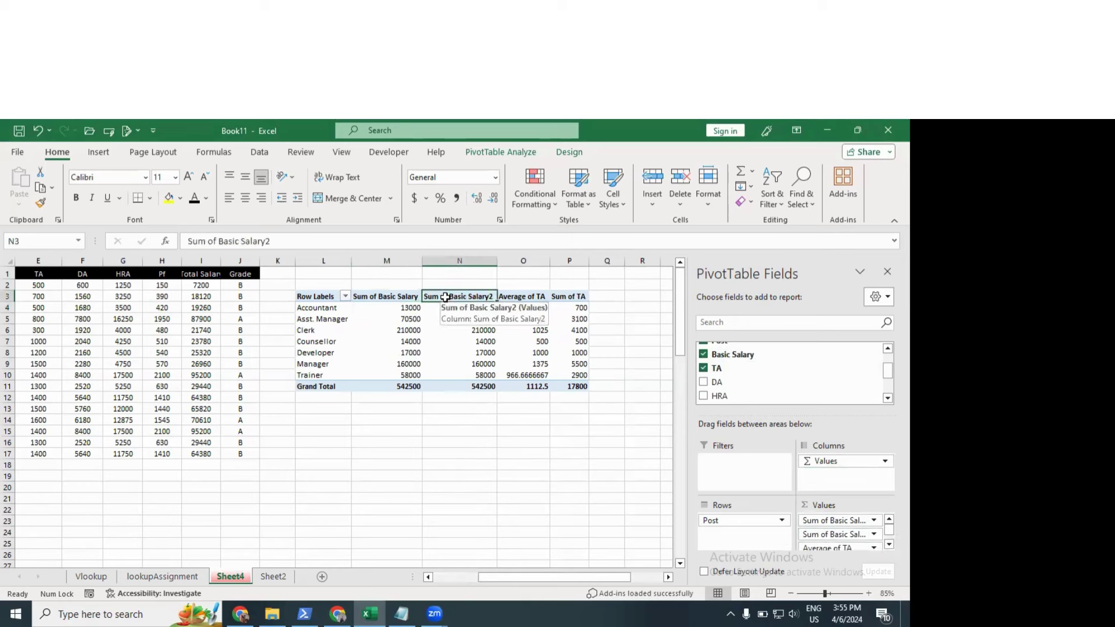
{"action": "left_click", "coordinate": [458, 329]}
{"action": "left_click", "coordinate": [459, 363]}
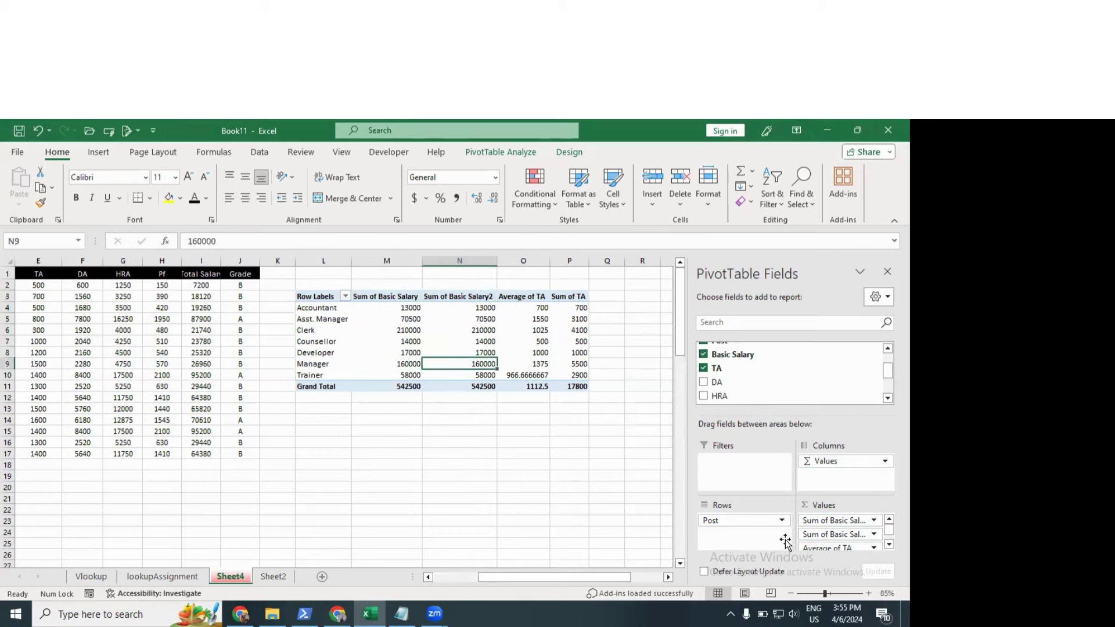
Step: Summarise Basic Salary2 as an average, giving 33906.25 overall
{"action": "left_click", "coordinate": [872, 534]}
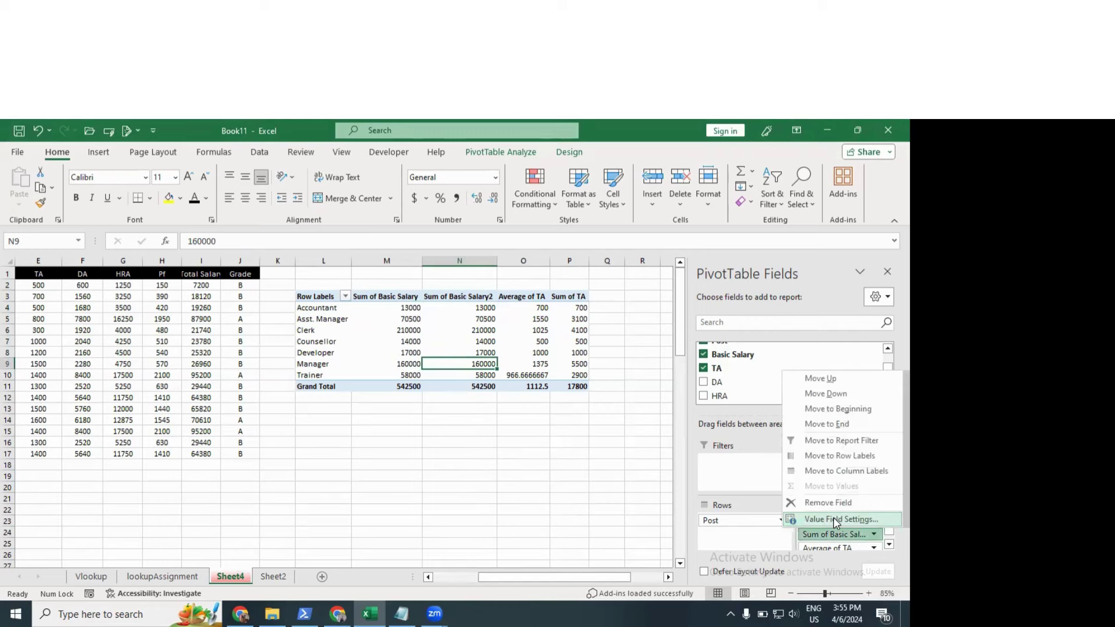
{"action": "left_click", "coordinate": [834, 517]}
{"action": "left_click", "coordinate": [567, 323]}
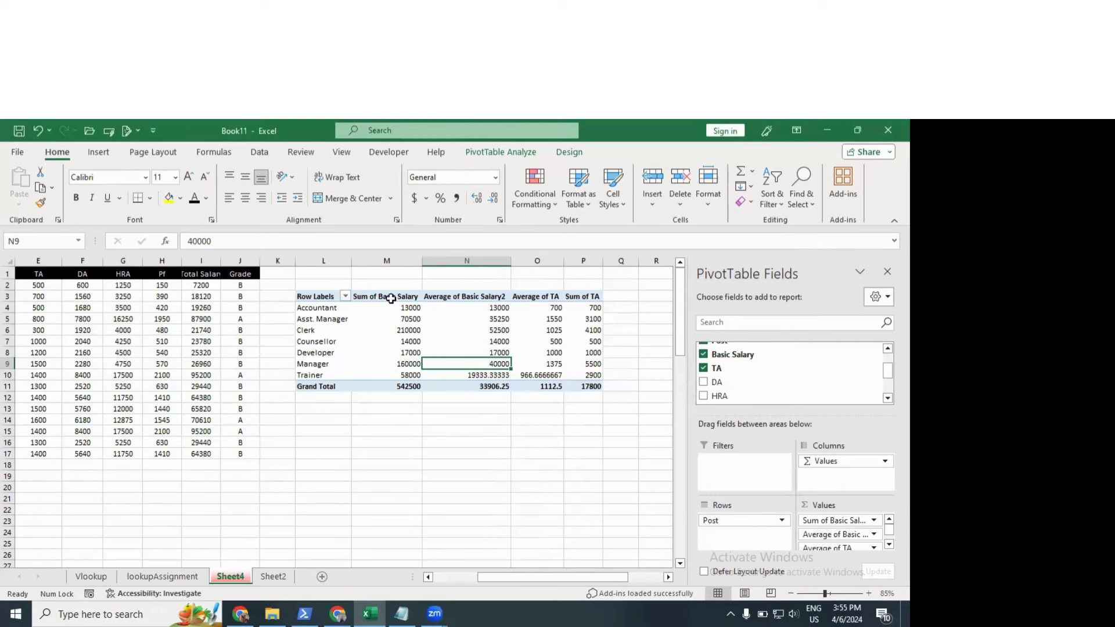
{"action": "left_click_drag", "start_coordinate": [389, 297], "coordinate": [399, 381]}
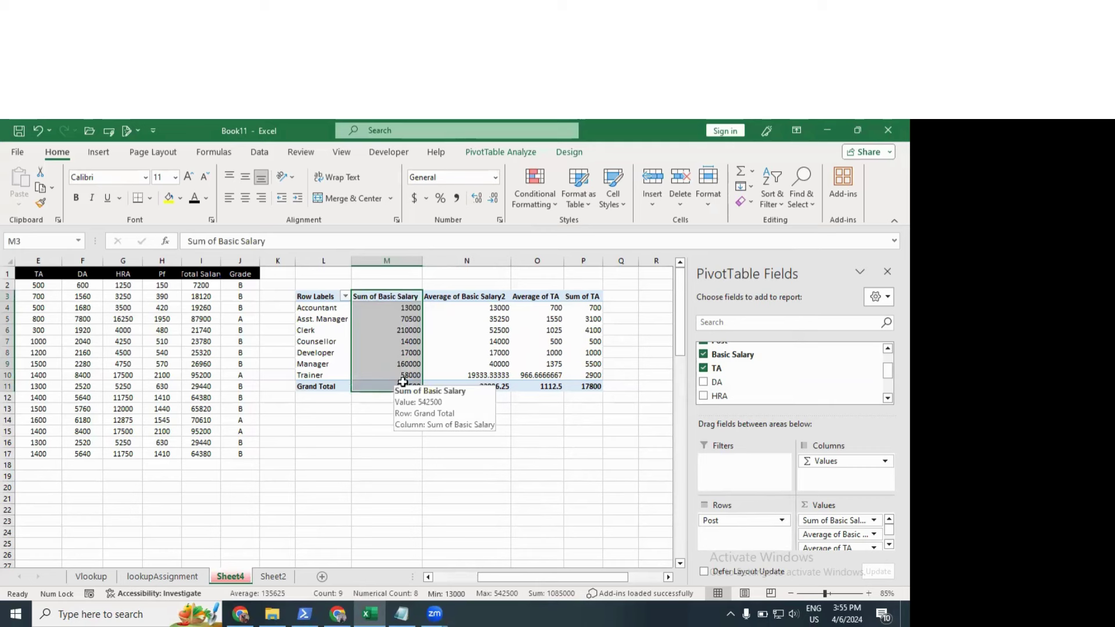
{"action": "left_click", "coordinate": [472, 360]}
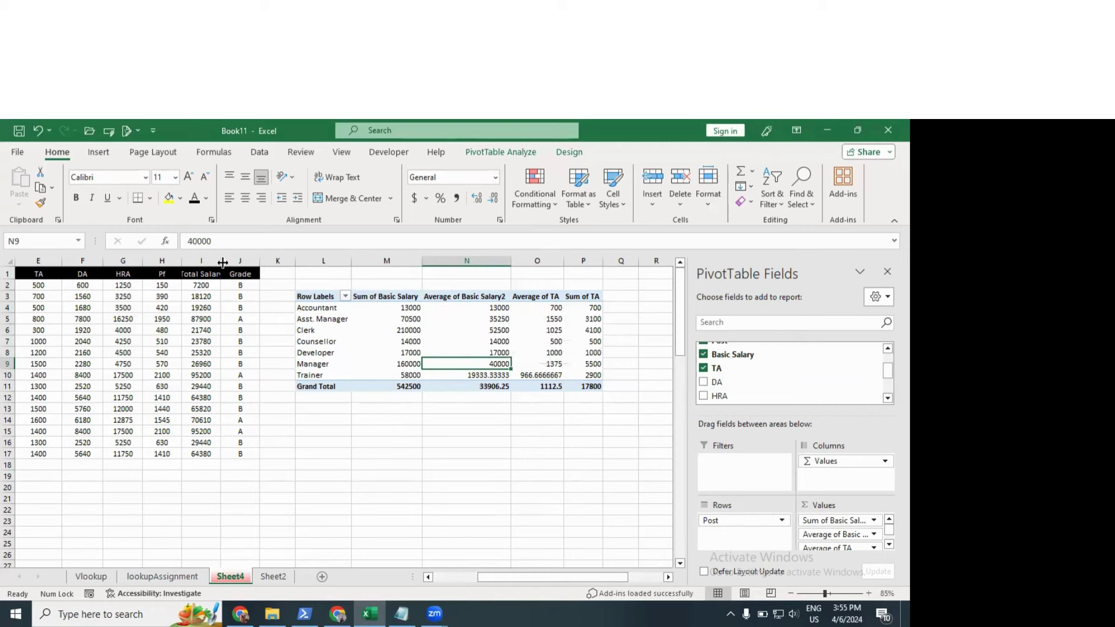
Step: AutoFit column I to fit the Total Salary values
{"action": "left_click", "coordinate": [232, 274]}
{"action": "double_click", "coordinate": [221, 261]}
{"action": "left_click", "coordinate": [418, 323]}
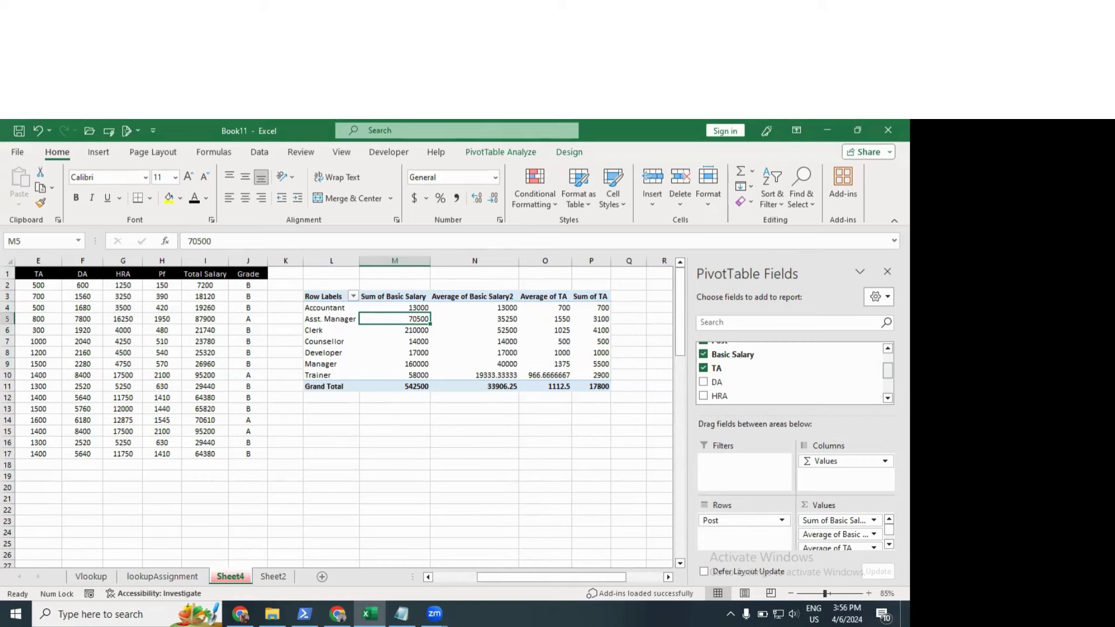
Step: Add City as a pivot filter and show only Kanpur
{"action": "left_click_drag", "start_coordinate": [888, 370], "coordinate": [887, 355]}
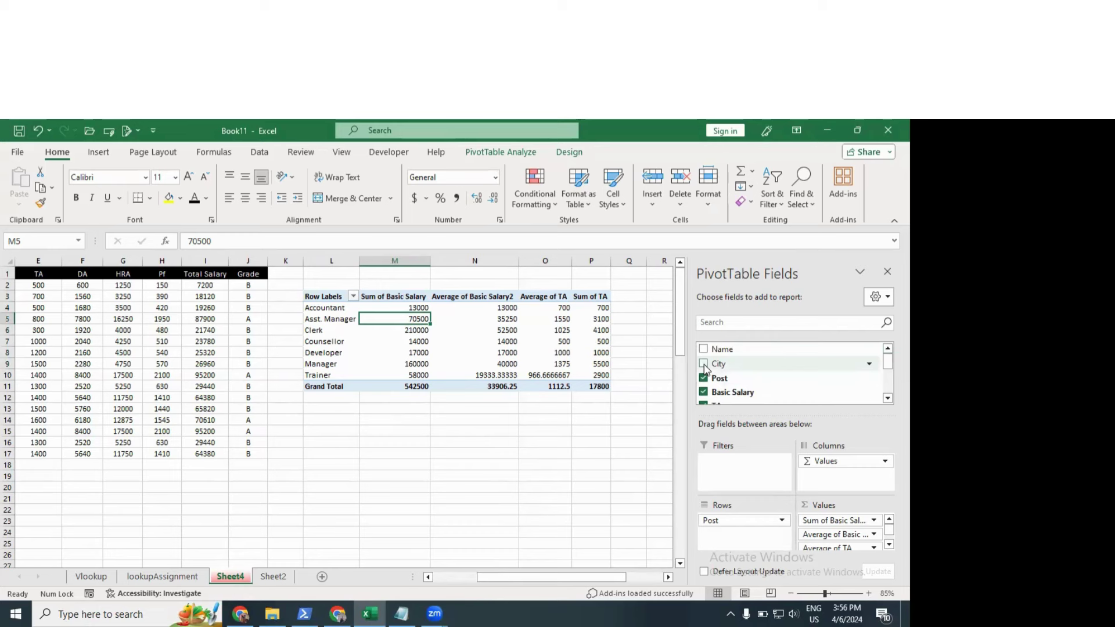
{"action": "left_click_drag", "start_coordinate": [724, 365], "coordinate": [729, 474]}
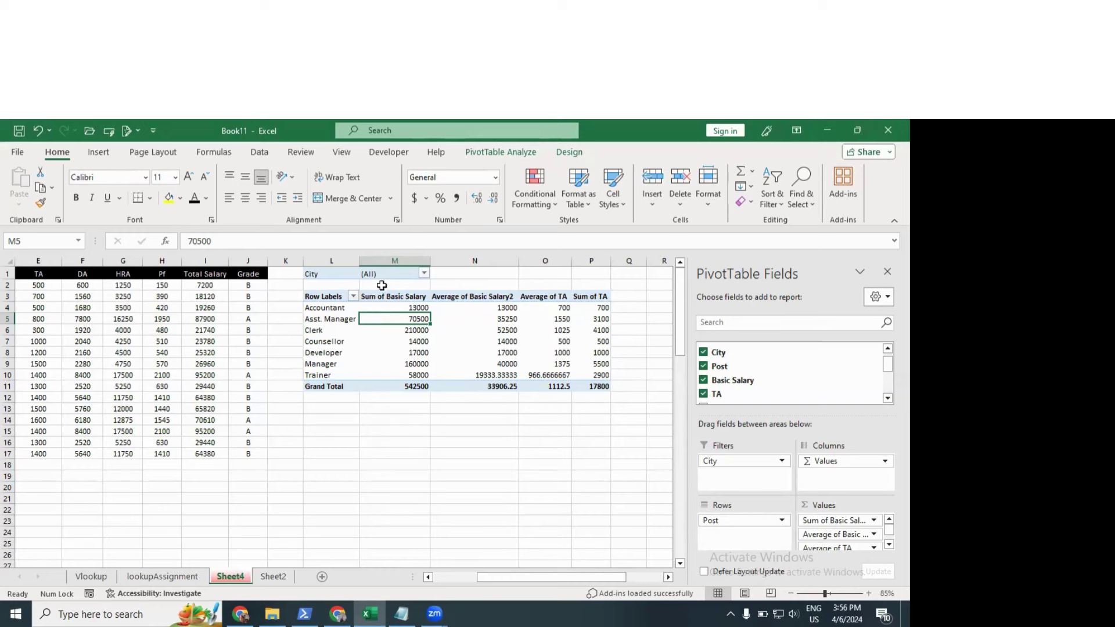
{"action": "left_click", "coordinate": [424, 273]}
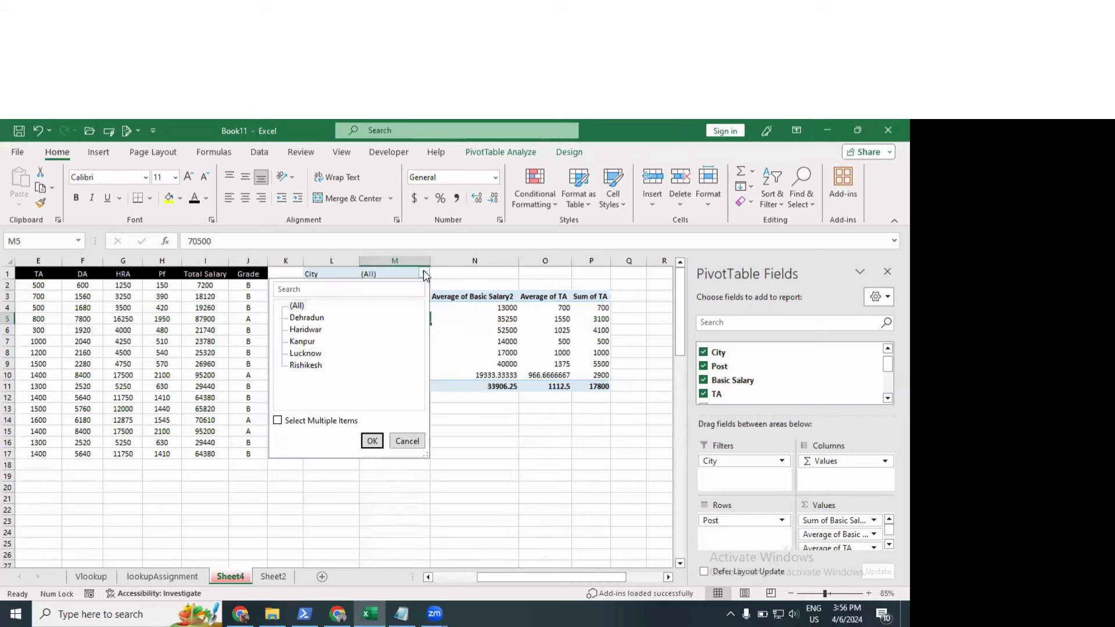
{"action": "left_click", "coordinate": [316, 323]}
{"action": "left_click", "coordinate": [308, 331]}
{"action": "left_click", "coordinate": [306, 354]}
{"action": "left_click", "coordinate": [309, 343]}
{"action": "left_click", "coordinate": [374, 441]}
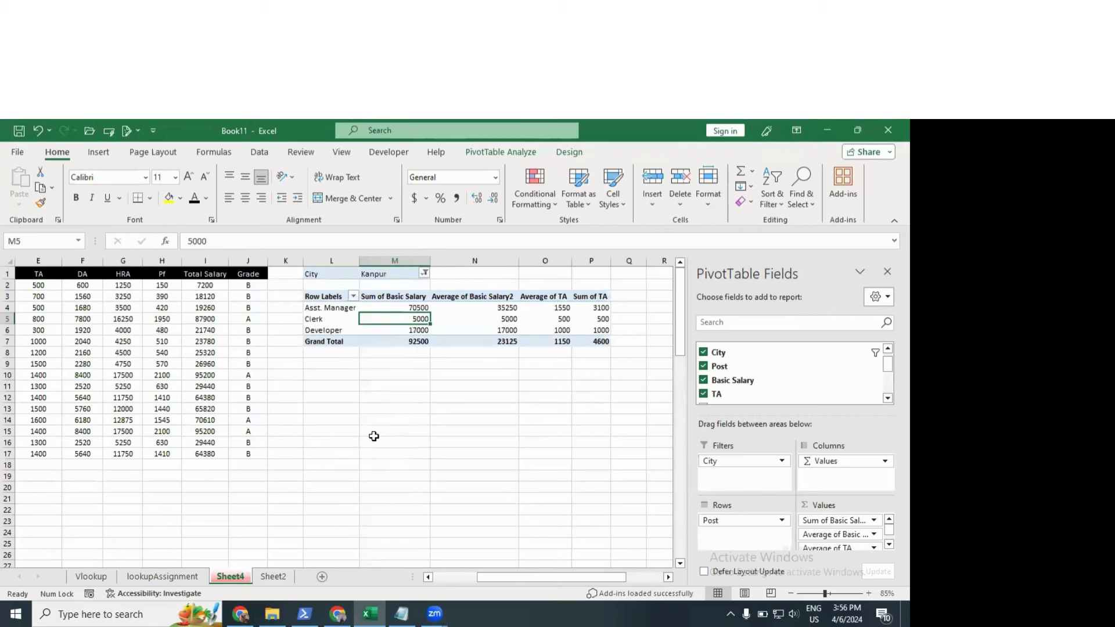
{"action": "left_click", "coordinate": [318, 297]}
{"action": "left_click_drag", "start_coordinate": [322, 297], "coordinate": [587, 343]}
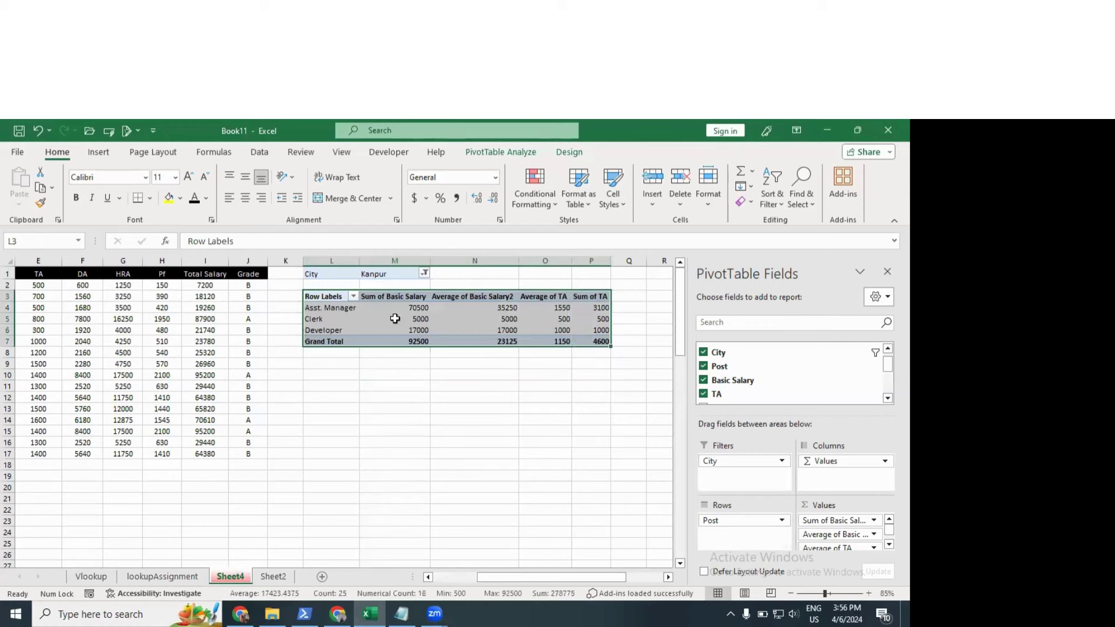
{"action": "left_click", "coordinate": [393, 318]}
Step: Extend the City filter to show both Kanpur and Rishikesh
{"action": "left_click", "coordinate": [424, 273]}
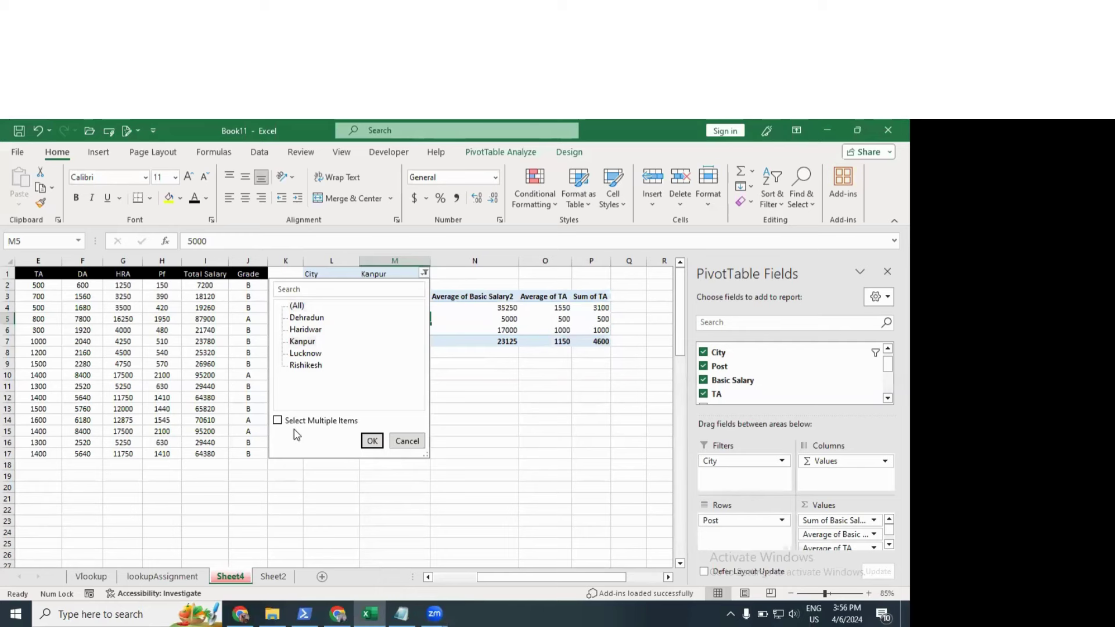
{"action": "left_click", "coordinate": [279, 420]}
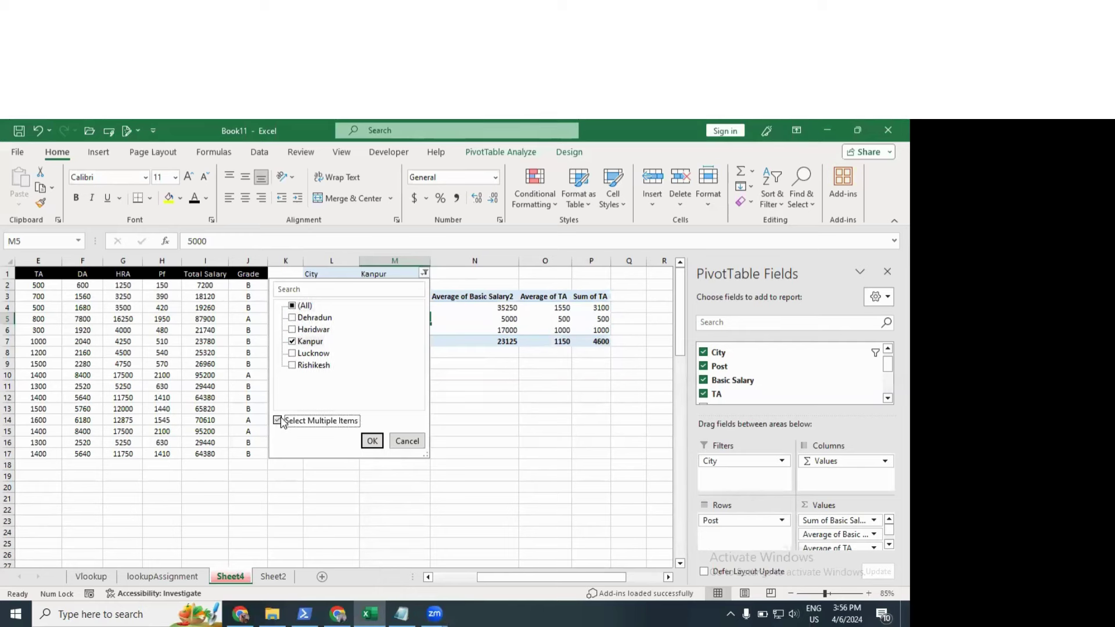
{"action": "left_click", "coordinate": [293, 365]}
{"action": "left_click", "coordinate": [371, 440]}
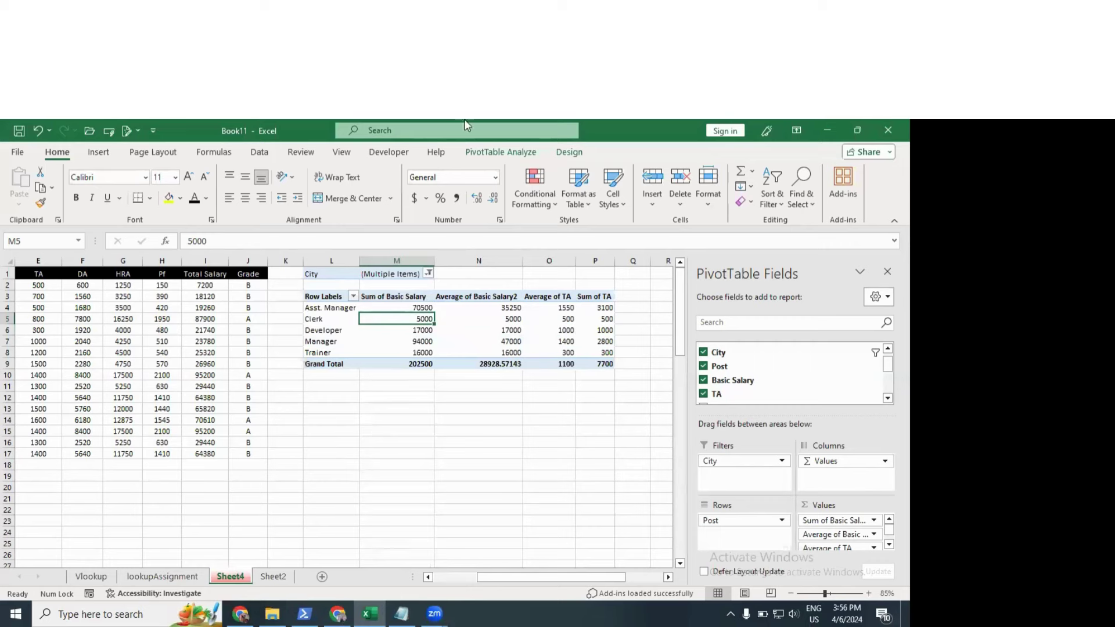
{"action": "left_click", "coordinate": [372, 331]}
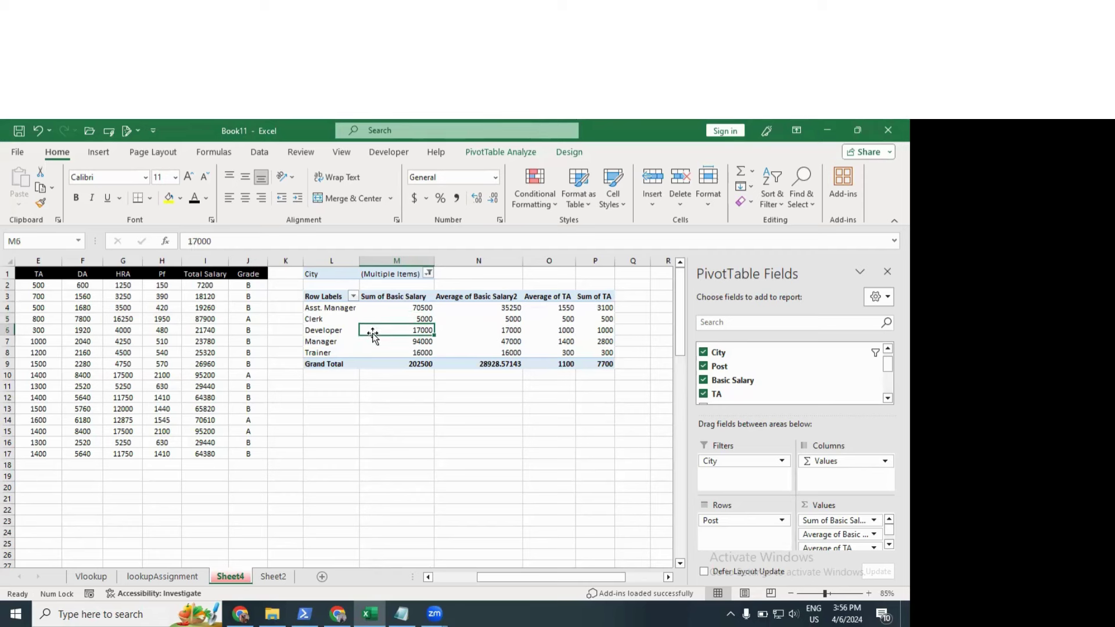
Step: Select the whole pivot table, L1 through P9, and delete it
{"action": "key", "text": "Left"}
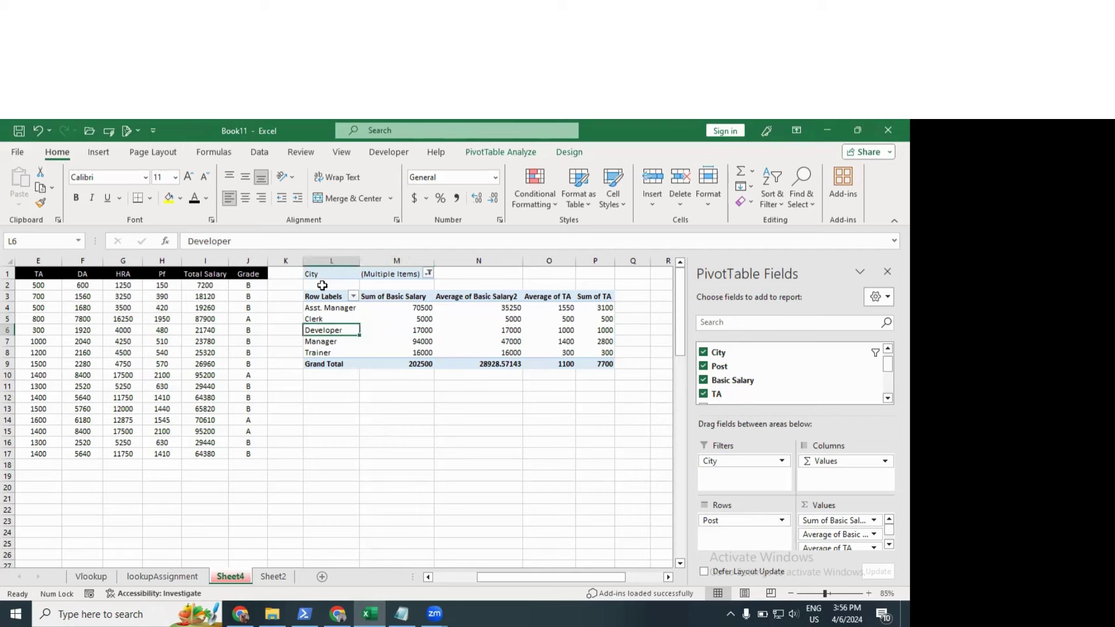
{"action": "left_click", "coordinate": [325, 274]}
{"action": "left_click_drag", "start_coordinate": [369, 286], "coordinate": [579, 360]}
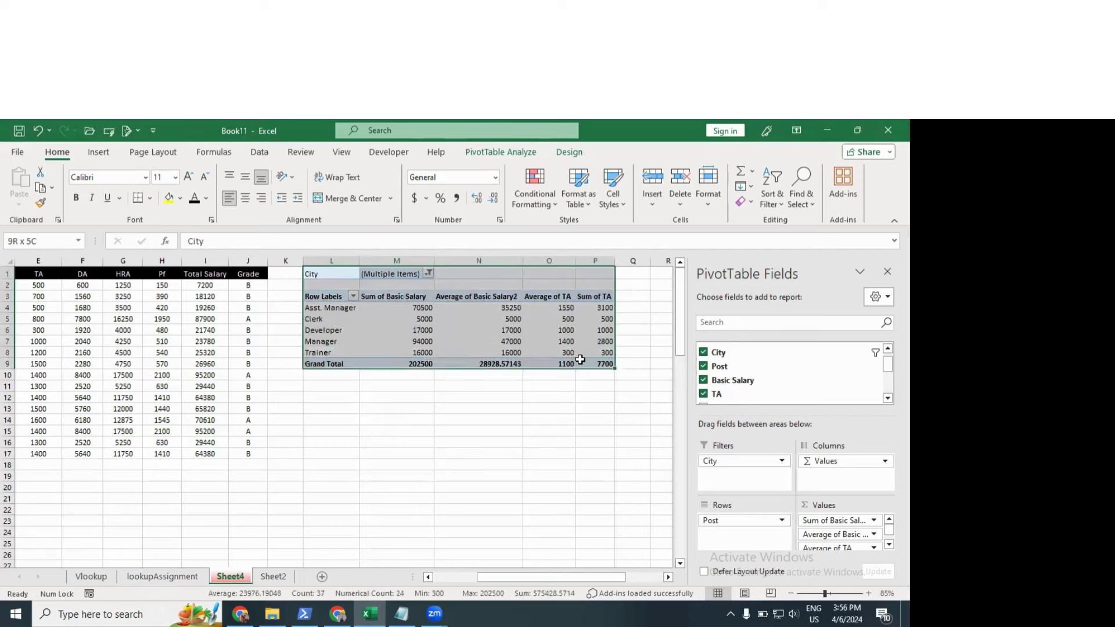
{"action": "key", "text": "Delete"}
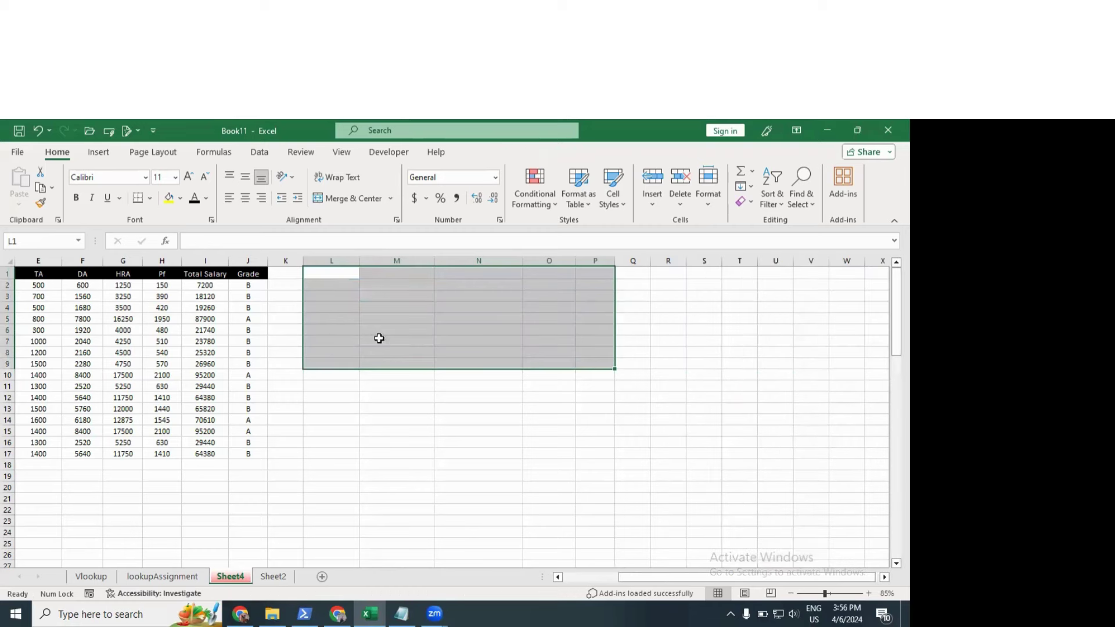
Step: Review the salary table's HRA and Pf formulas, then move to Sheet2
{"action": "left_click", "coordinate": [238, 366]}
{"action": "key", "text": "Left"}
{"action": "key", "text": "Left"}
{"action": "key", "text": "Left"}
{"action": "key", "text": "Left"}
{"action": "key", "text": "Left"}
{"action": "key", "text": "Left"}
{"action": "key", "text": "Left"}
{"action": "key", "text": "Left"}
{"action": "key", "text": "Left"}
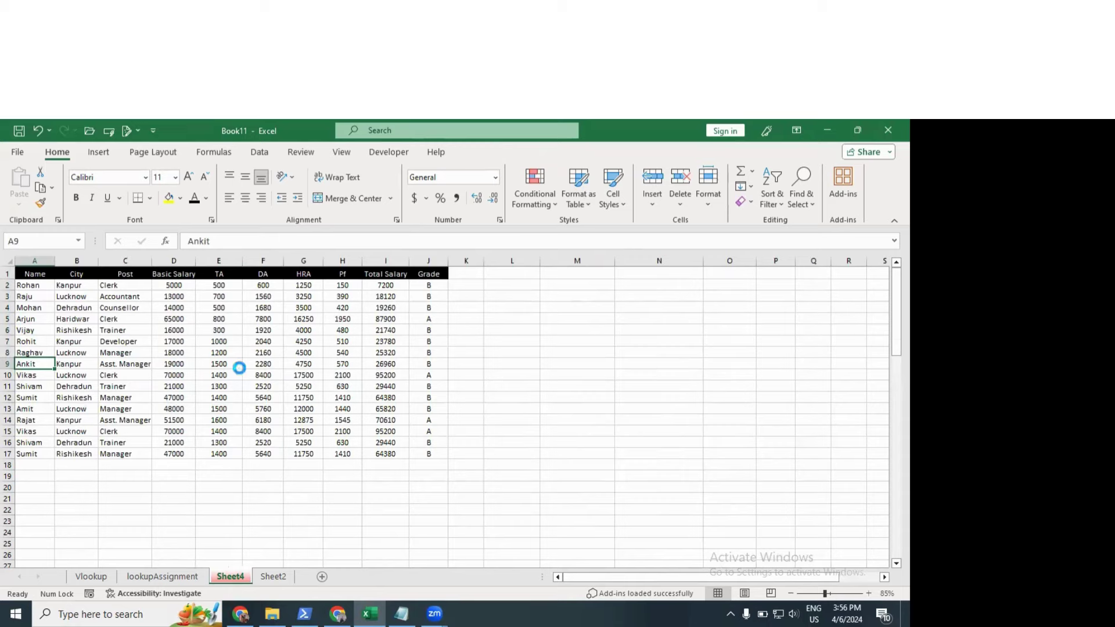
{"action": "scroll", "coordinate": [238, 369], "scroll_direction": "up", "scroll_amount": 1, "text": "ctrl"}
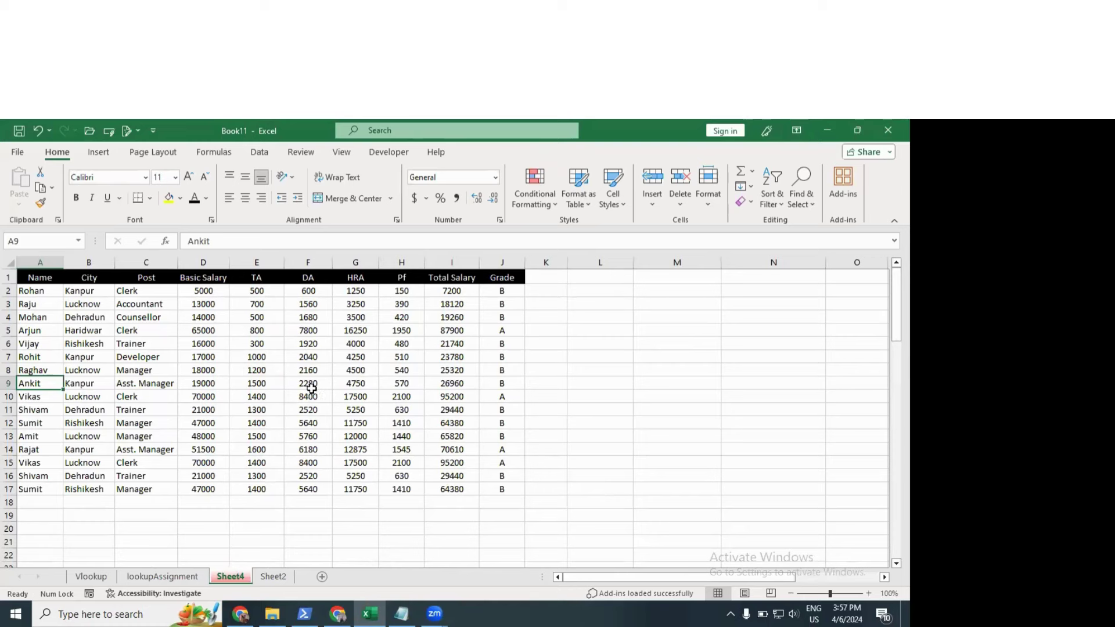
{"action": "left_click_drag", "start_coordinate": [44, 278], "coordinate": [492, 489]}
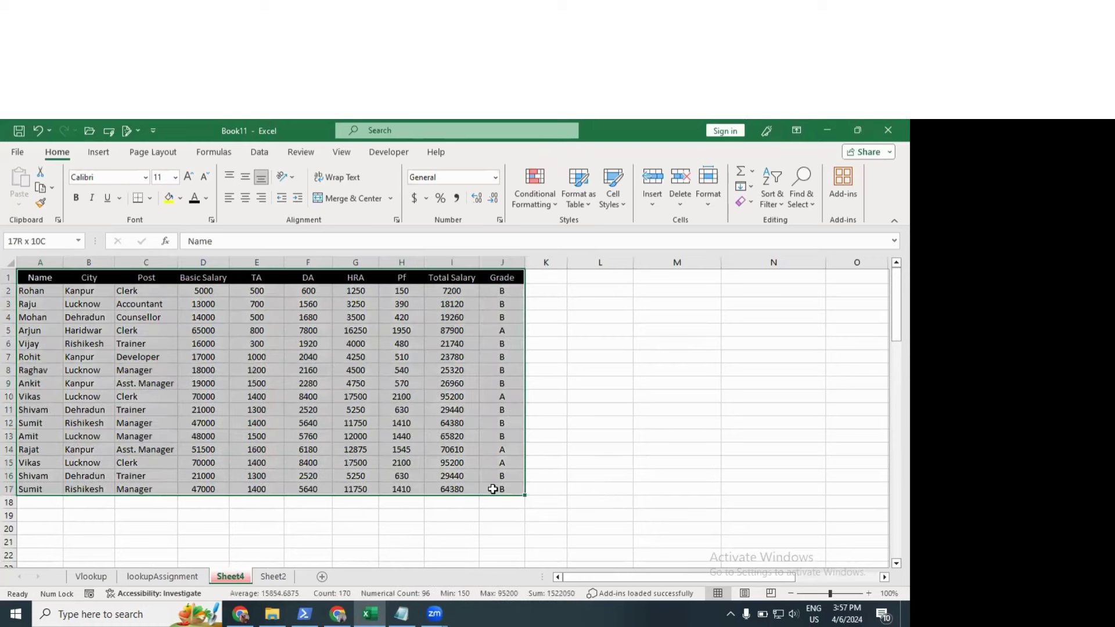
{"action": "left_click", "coordinate": [405, 453]}
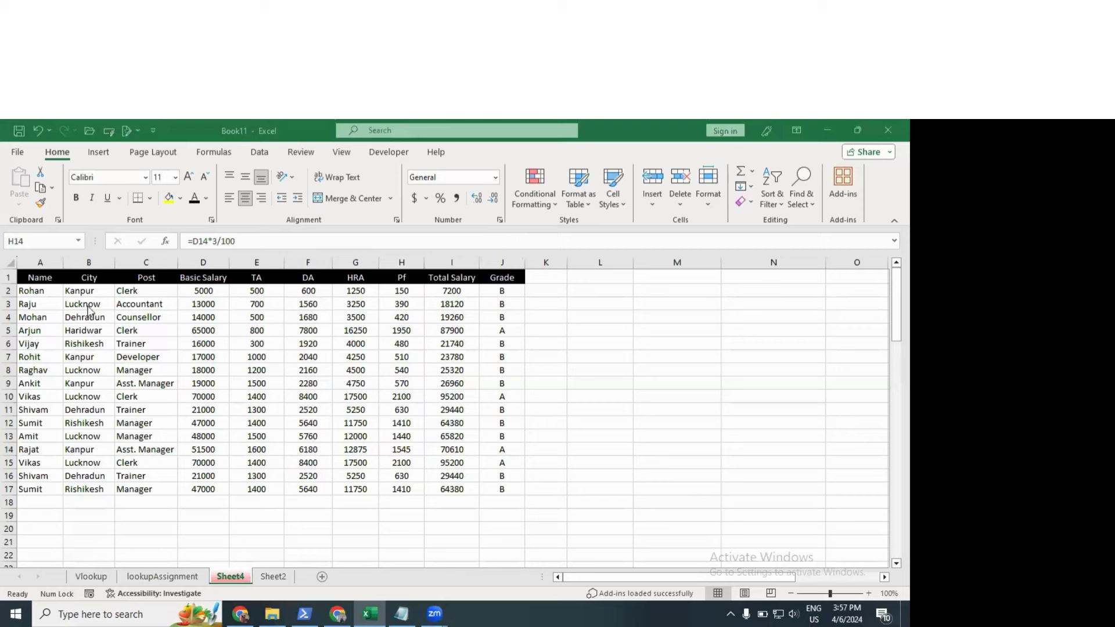
{"action": "left_click", "coordinate": [47, 277]}
{"action": "left_click_drag", "start_coordinate": [47, 277], "coordinate": [495, 483]}
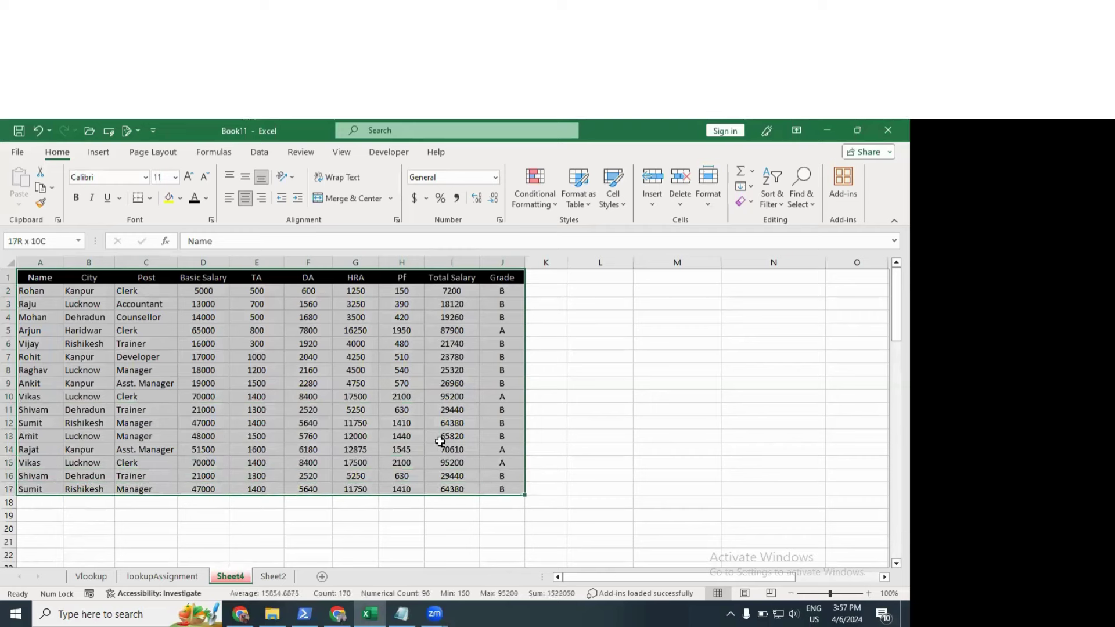
{"action": "left_click", "coordinate": [350, 390]}
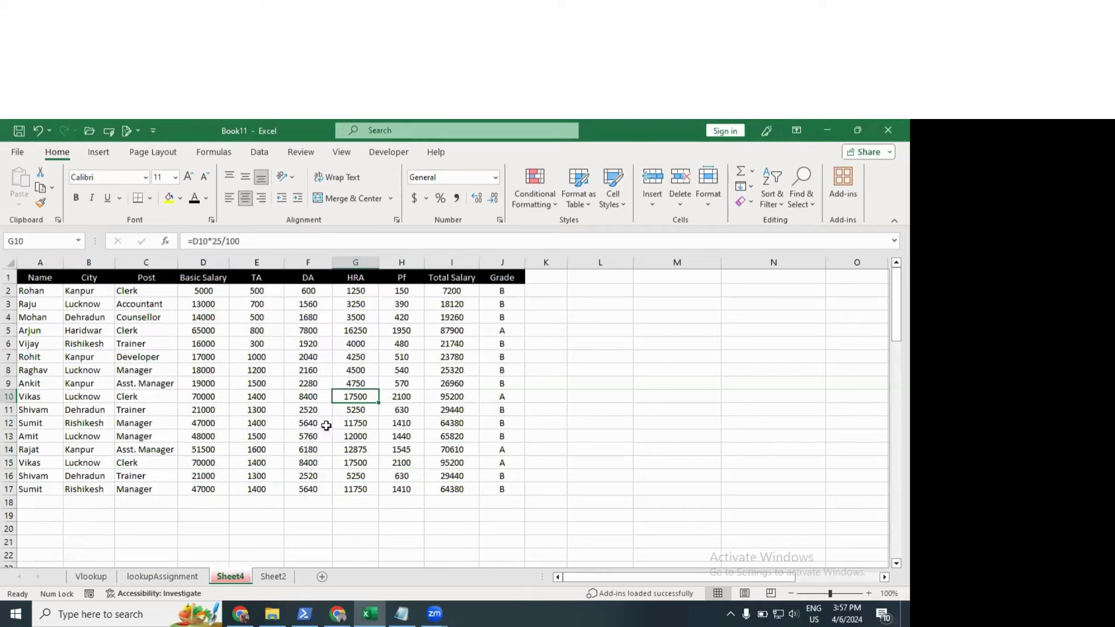
{"action": "left_click", "coordinate": [296, 505]}
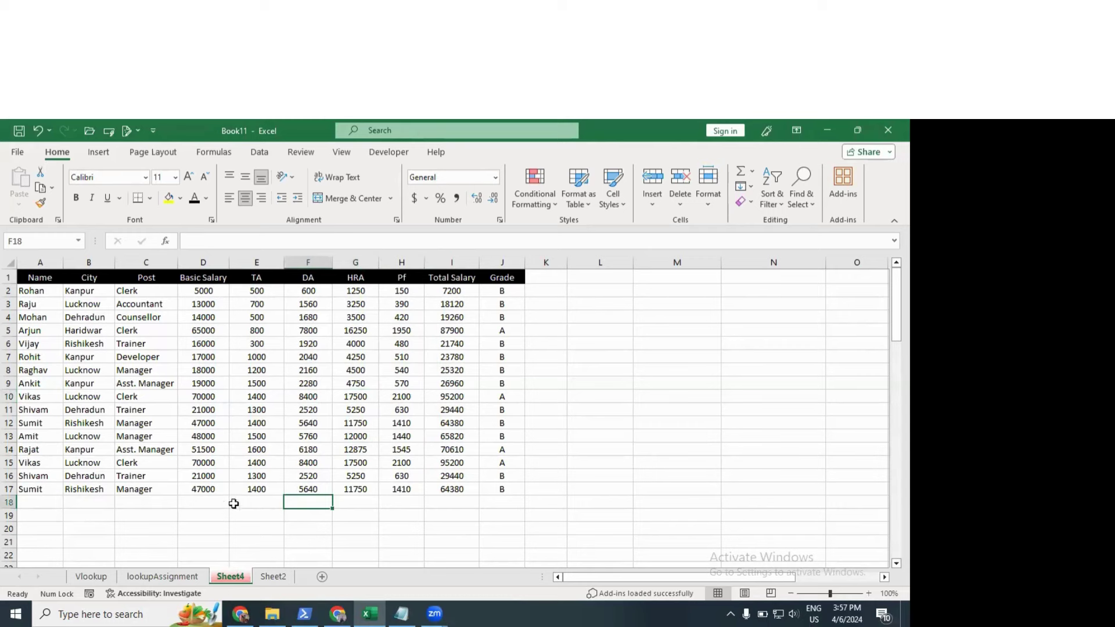
{"action": "left_click", "coordinate": [272, 577]}
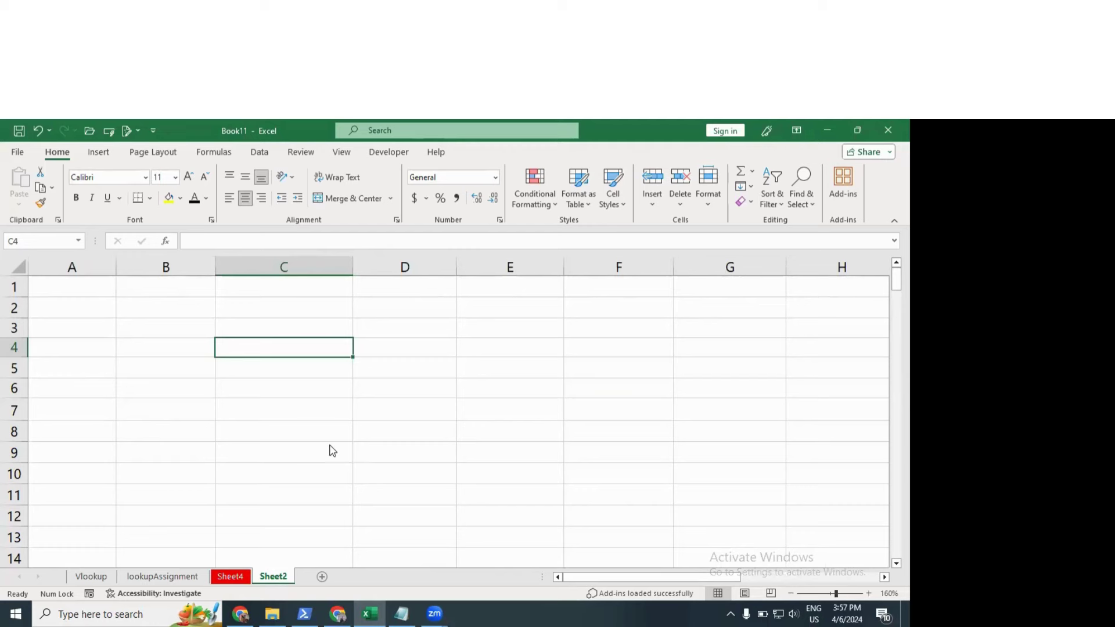
Step: Clear the old lookup results in H2:I7 on the lookupAssignment sheet
{"action": "left_click", "coordinate": [220, 392]}
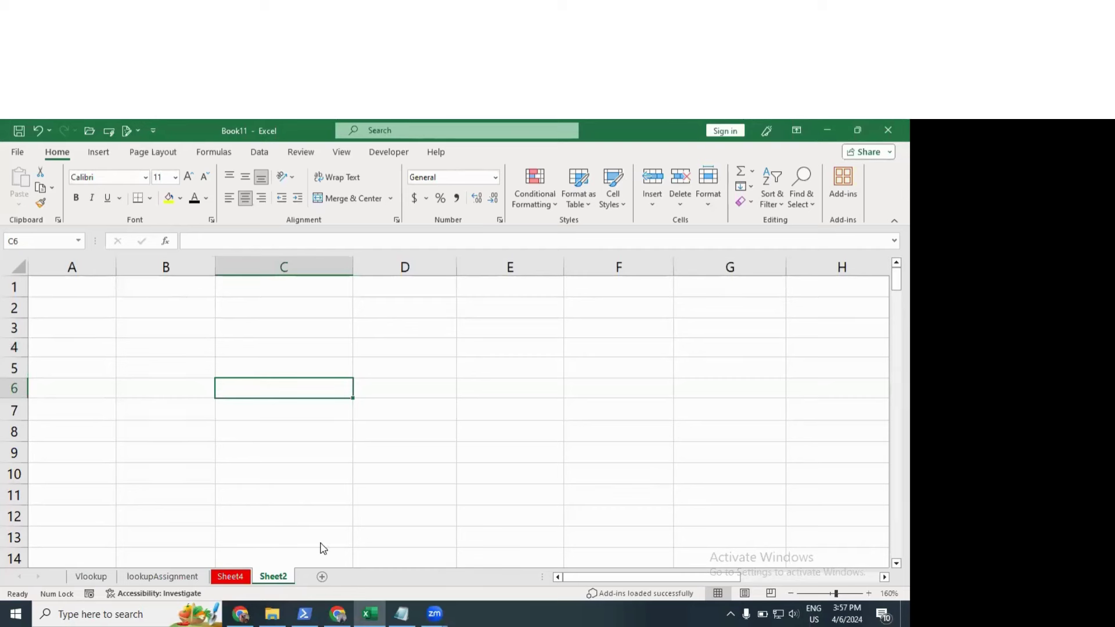
{"action": "left_click", "coordinate": [218, 154]}
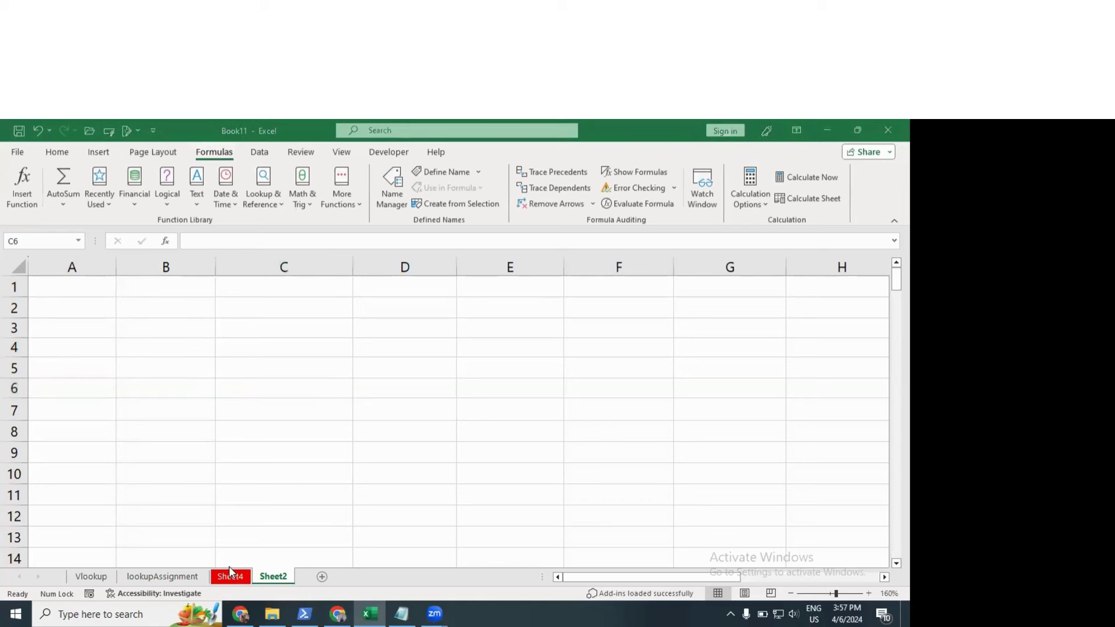
{"action": "left_click", "coordinate": [139, 576]}
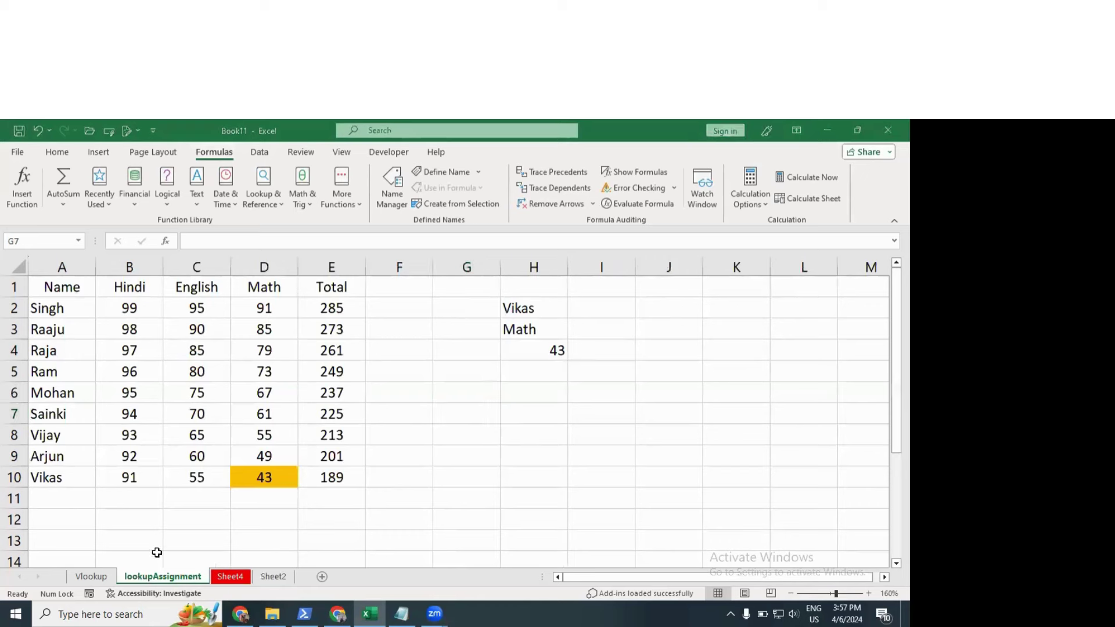
{"action": "left_click_drag", "start_coordinate": [517, 305], "coordinate": [569, 402]}
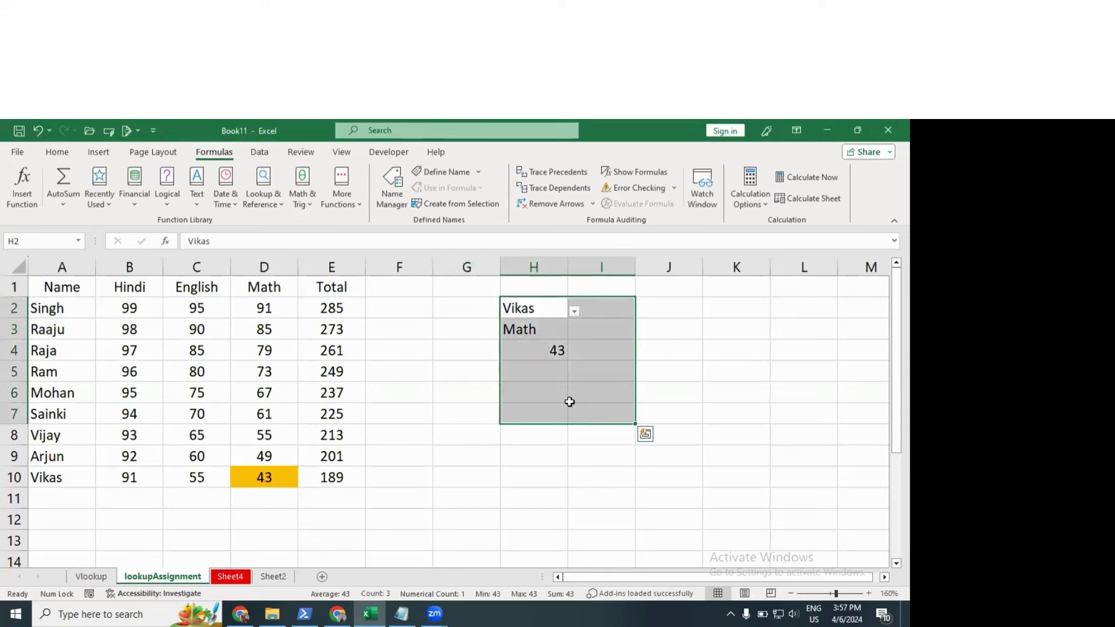
{"action": "key", "text": "Delete"}
{"action": "left_click", "coordinate": [303, 430]}
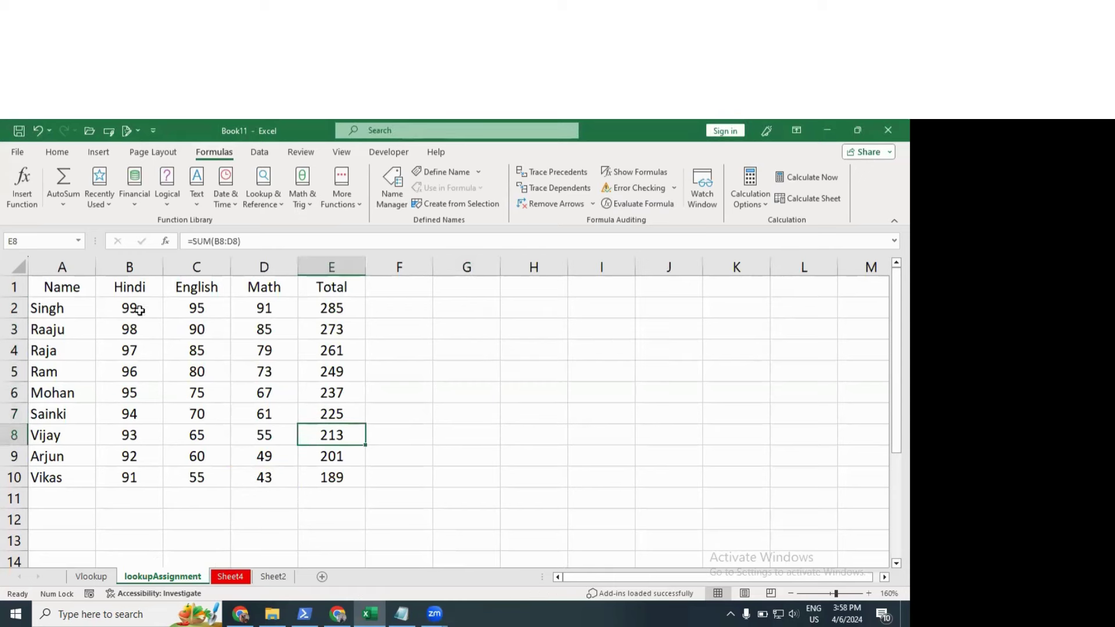
{"action": "left_click_drag", "start_coordinate": [60, 288], "coordinate": [306, 468]}
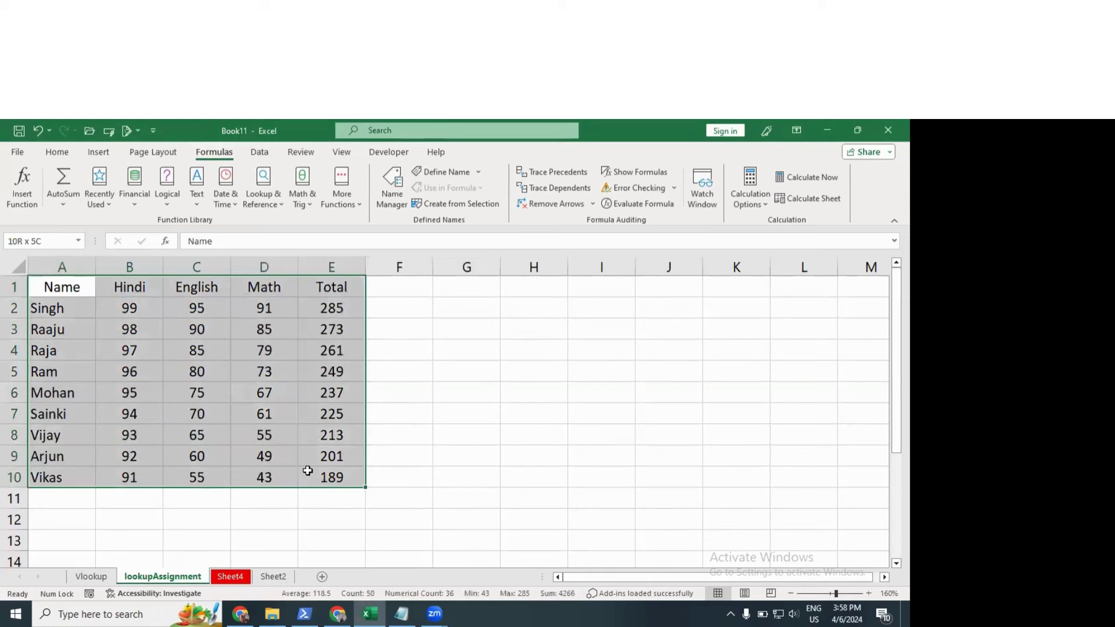
{"action": "left_click", "coordinate": [259, 396]}
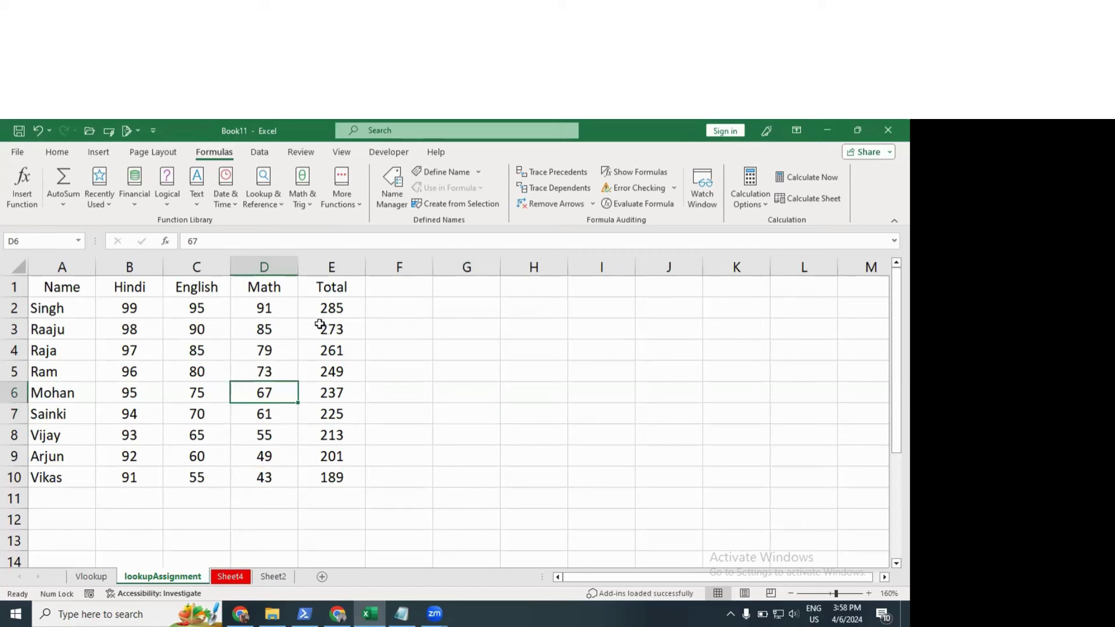
{"action": "left_click_drag", "start_coordinate": [62, 287], "coordinate": [264, 477]}
{"action": "left_click", "coordinate": [211, 371]}
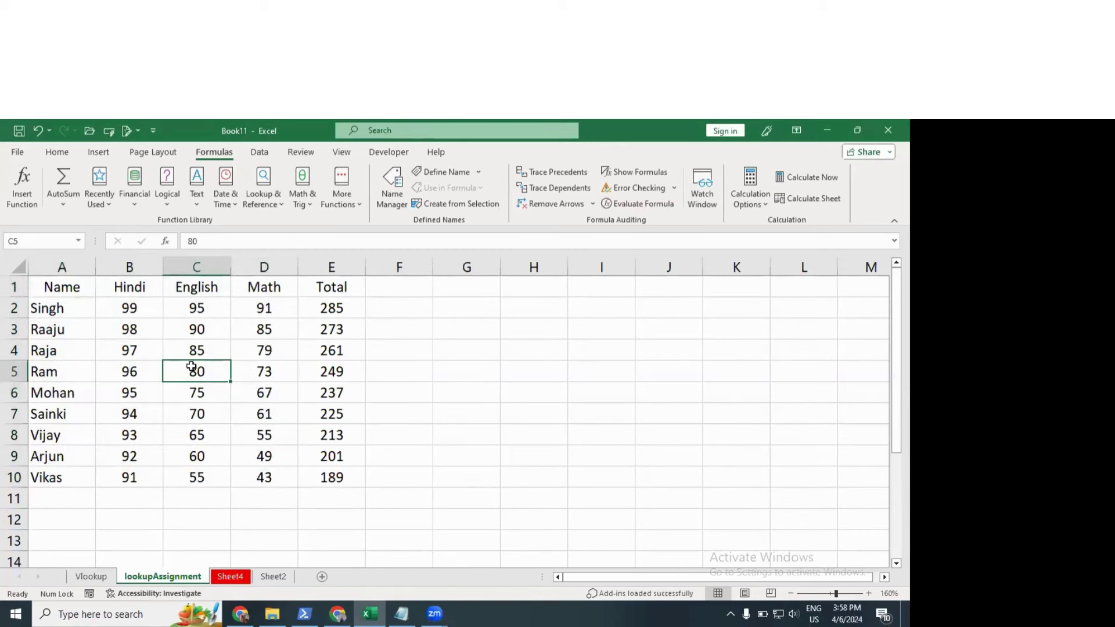
{"action": "left_click", "coordinate": [45, 333]}
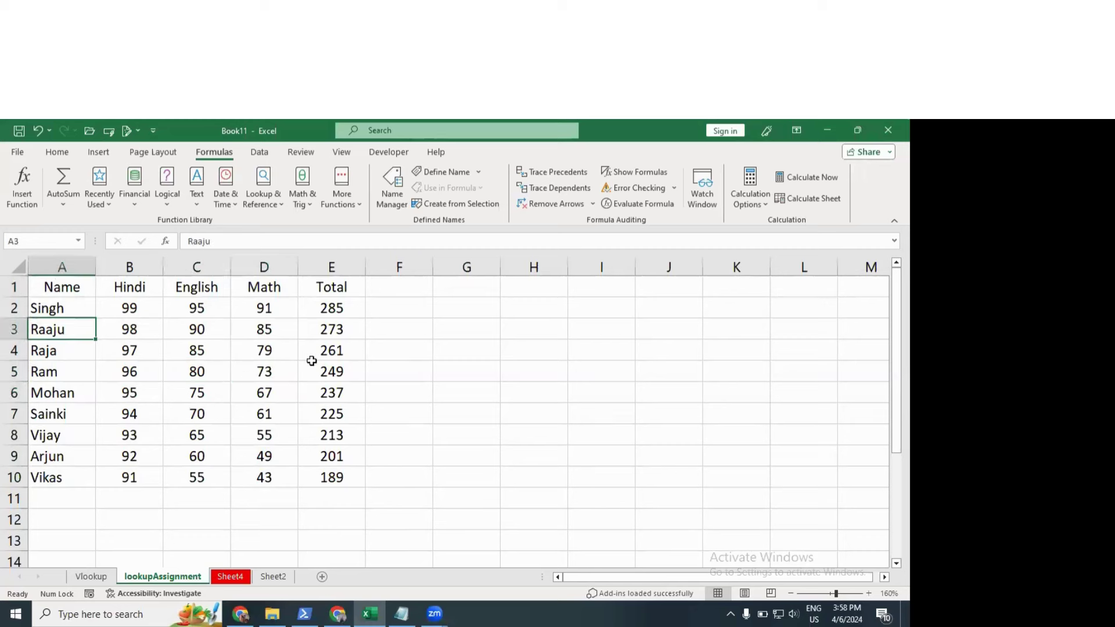
{"action": "left_click", "coordinate": [491, 378]}
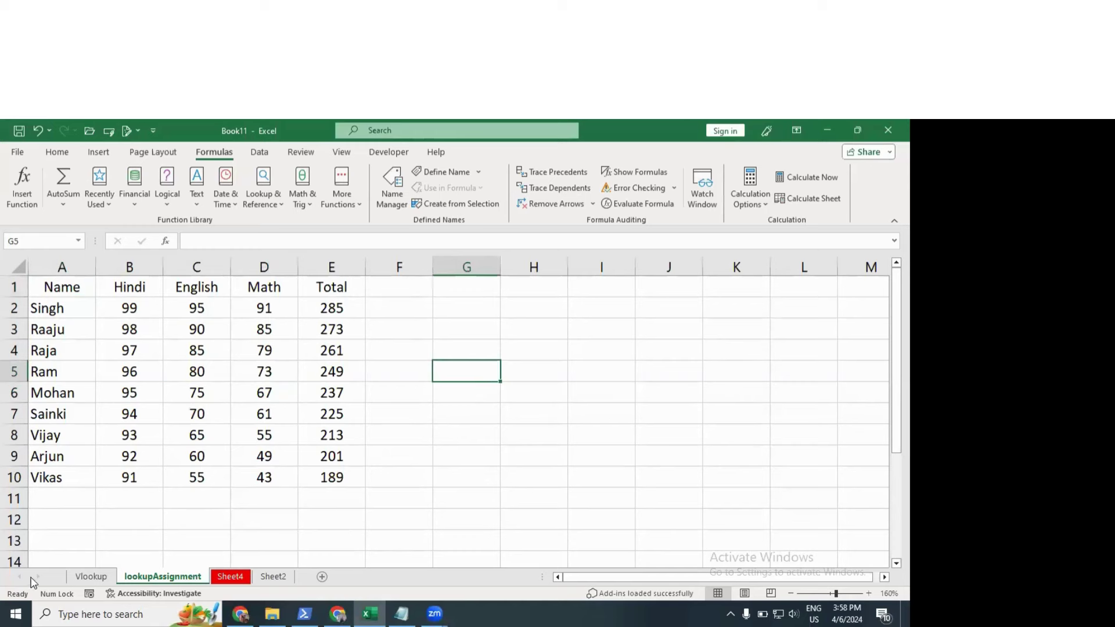
Step: Clear the previous lookup result in H15:I19 on the Vlookup sheet
{"action": "left_click", "coordinate": [91, 577]}
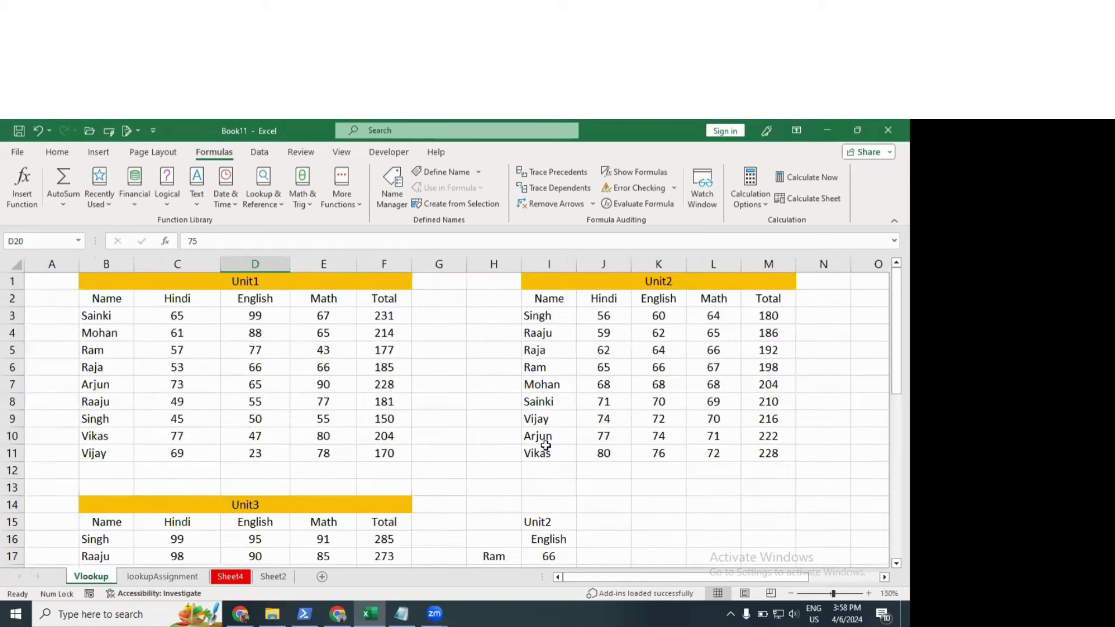
{"action": "scroll", "coordinate": [573, 457], "scroll_direction": "down", "scroll_amount": 3}
{"action": "scroll", "coordinate": [573, 464], "scroll_direction": "up", "scroll_amount": 3}
{"action": "scroll", "coordinate": [523, 441], "scroll_direction": "down", "scroll_amount": 2}
{"action": "left_click_drag", "start_coordinate": [502, 418], "coordinate": [540, 487]}
{"action": "key", "text": "Delete"}
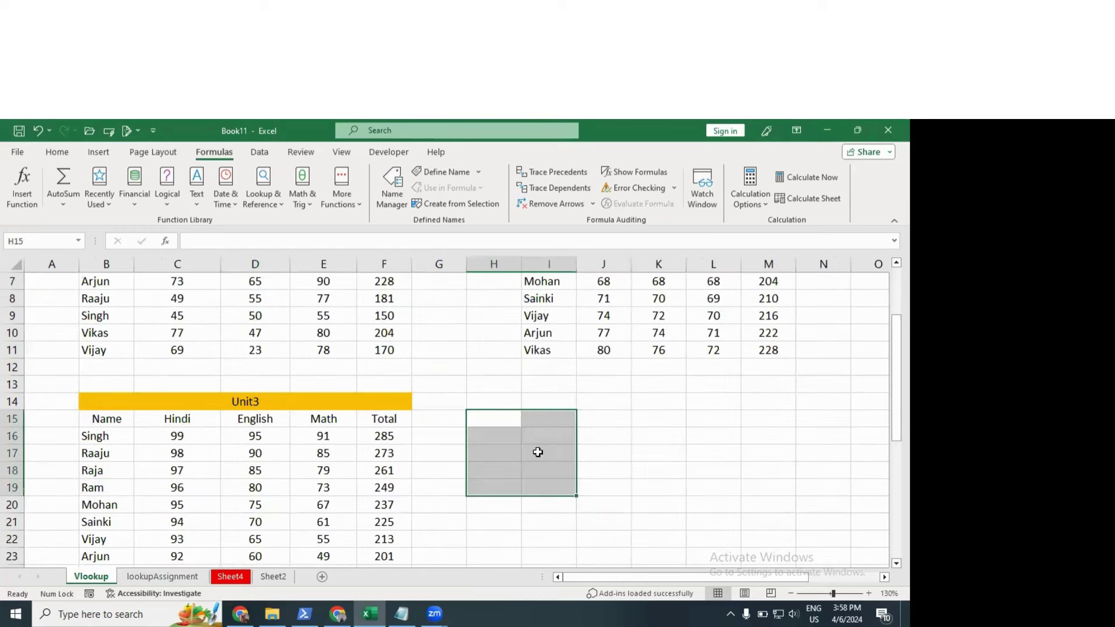
{"action": "scroll", "coordinate": [539, 452], "scroll_direction": "up", "scroll_amount": 2}
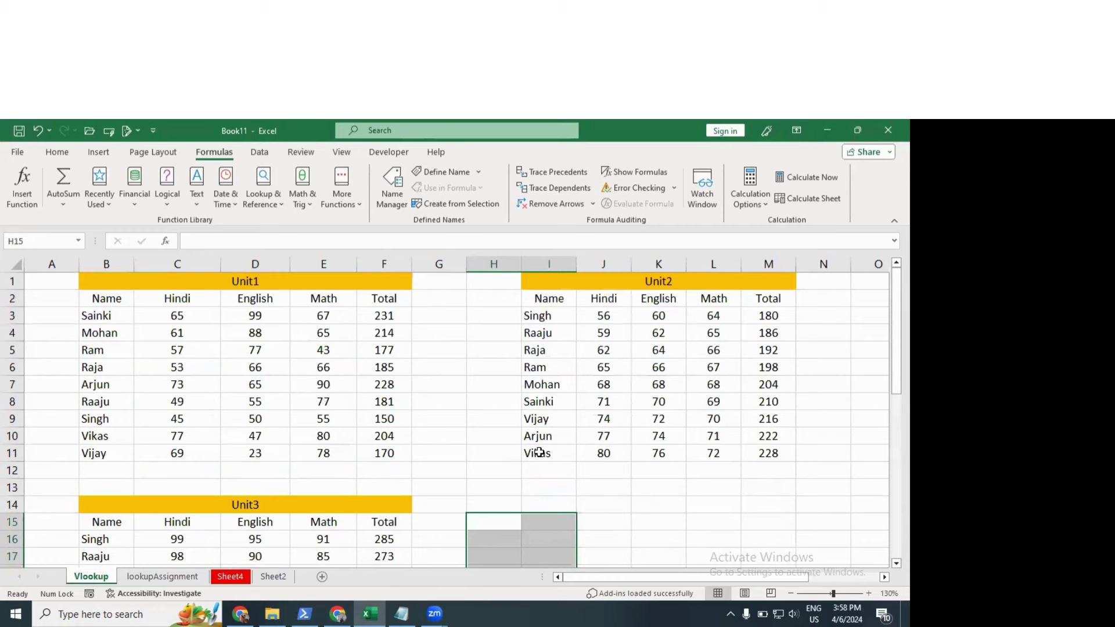
{"action": "left_click", "coordinate": [824, 521]}
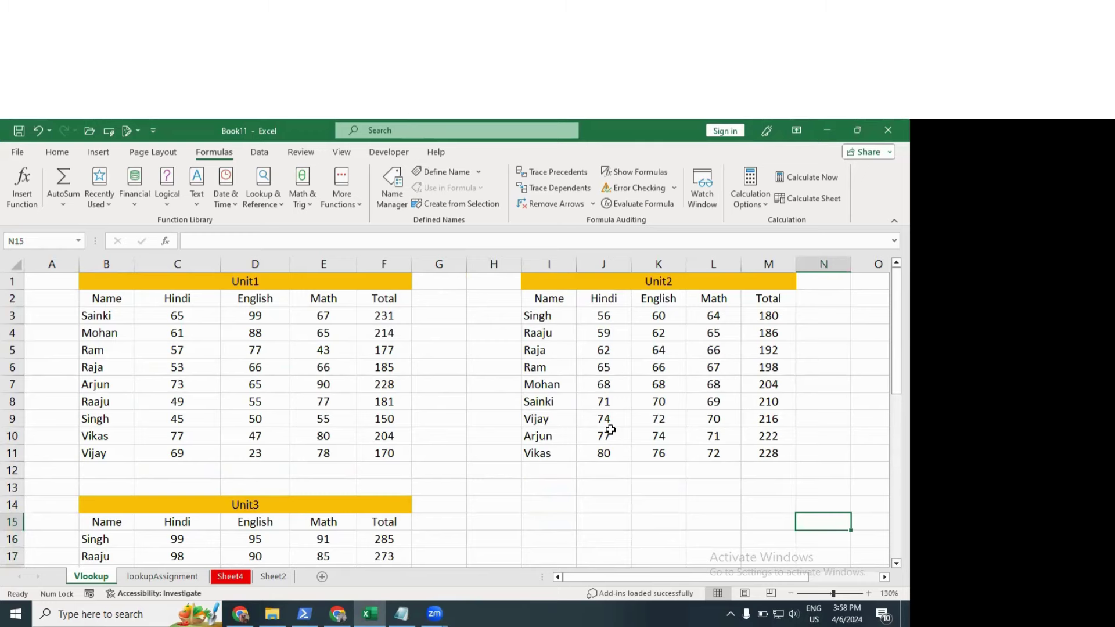
Step: Select the Unit1 marks table B2:F11
{"action": "scroll", "coordinate": [607, 428], "scroll_direction": "down", "scroll_amount": 1}
{"action": "scroll", "coordinate": [608, 428], "scroll_direction": "right", "scroll_amount": 2}
{"action": "scroll", "coordinate": [607, 428], "scroll_direction": "up", "scroll_amount": 1}
{"action": "scroll", "coordinate": [607, 428], "scroll_direction": "down", "scroll_amount": 1}
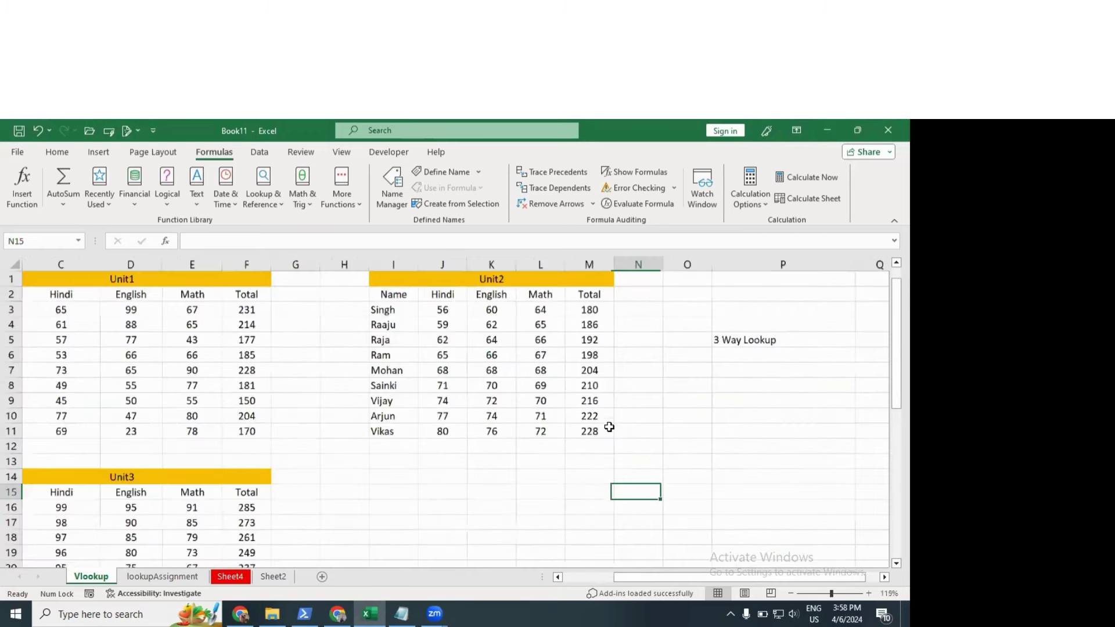
{"action": "scroll", "coordinate": [610, 427], "scroll_direction": "down", "scroll_amount": 2}
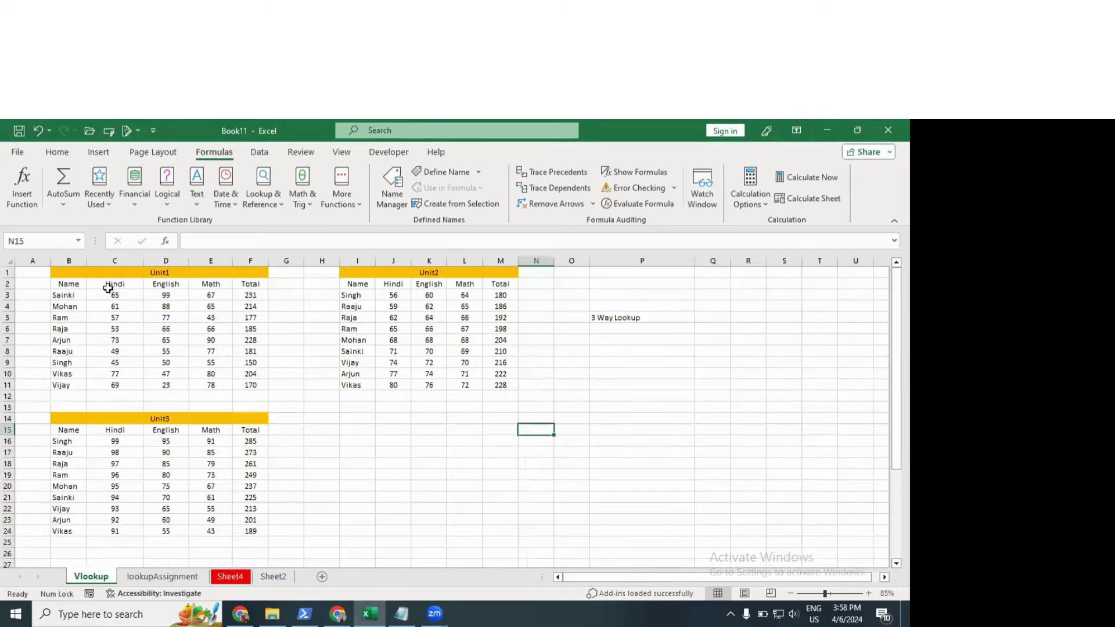
{"action": "left_click_drag", "start_coordinate": [73, 285], "coordinate": [246, 384]}
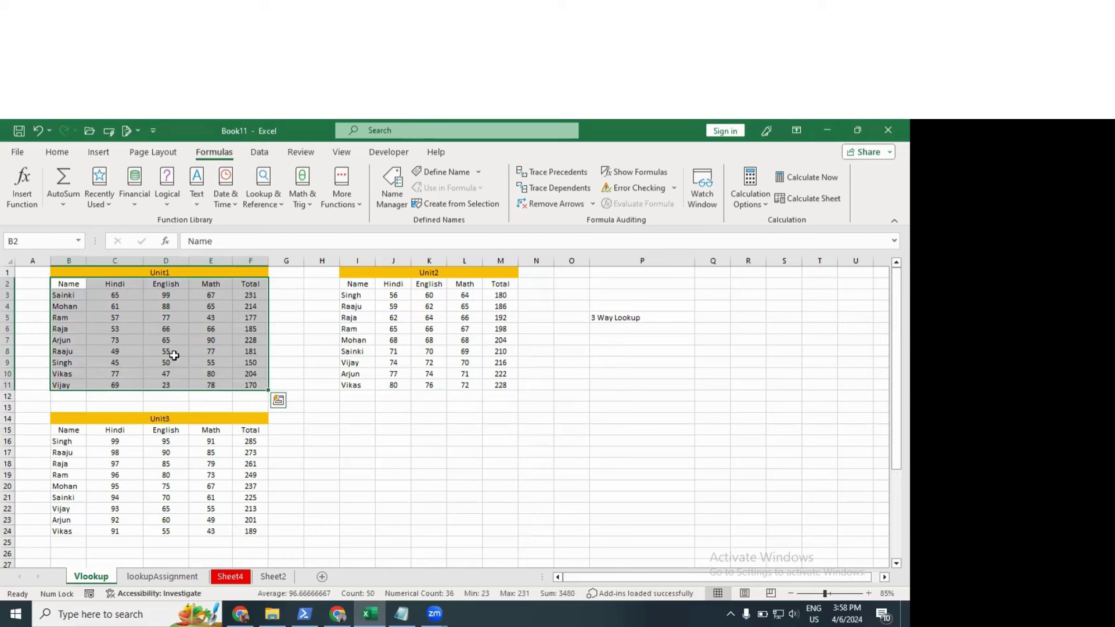
{"action": "left_click_drag", "start_coordinate": [68, 285], "coordinate": [241, 385]}
{"action": "left_click", "coordinate": [393, 450]}
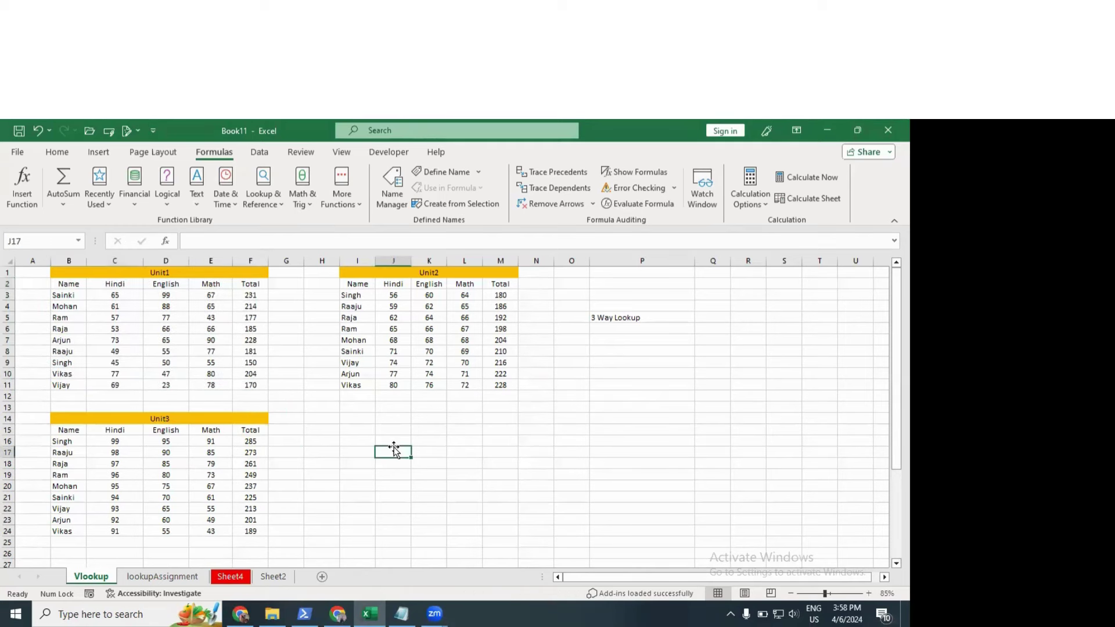
{"action": "type", "text": "=vl"}
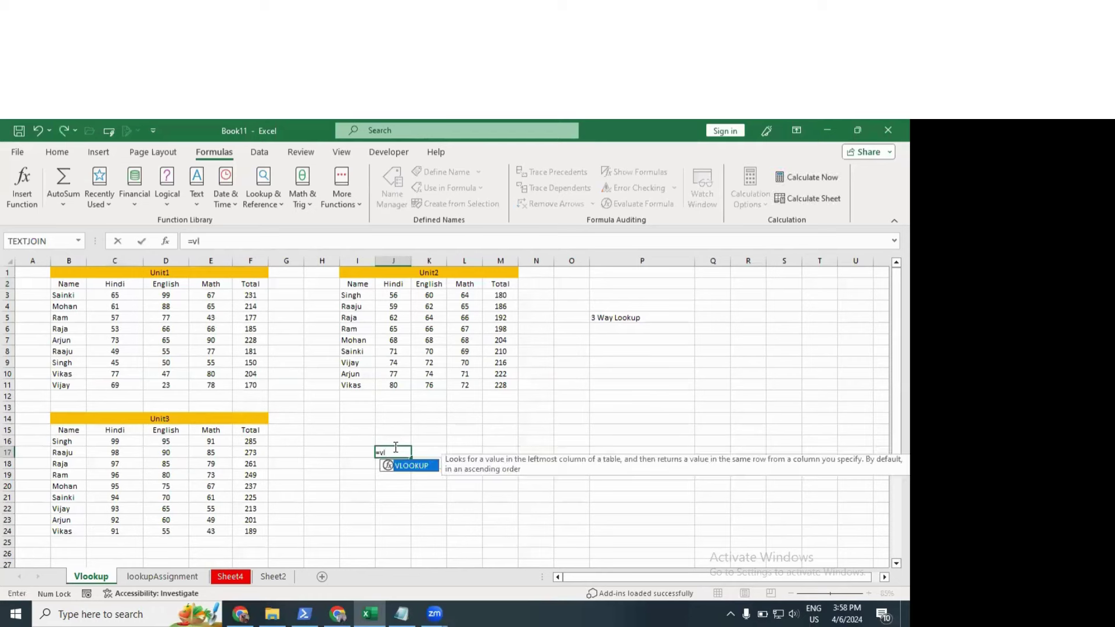
{"action": "key", "text": "Tab"}
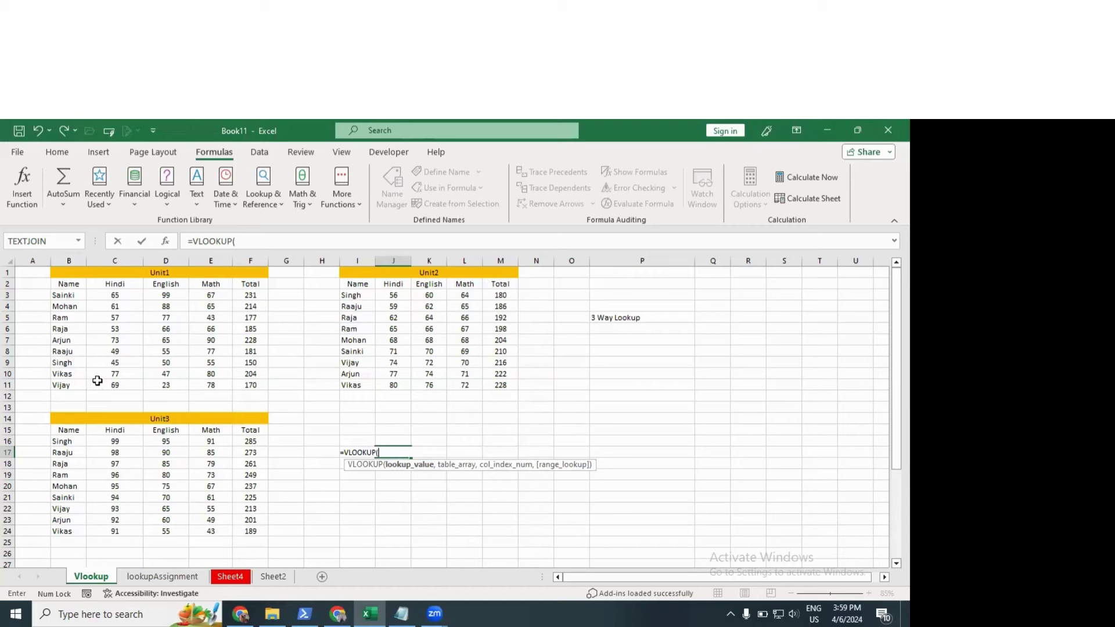
{"action": "key", "text": "Escape"}
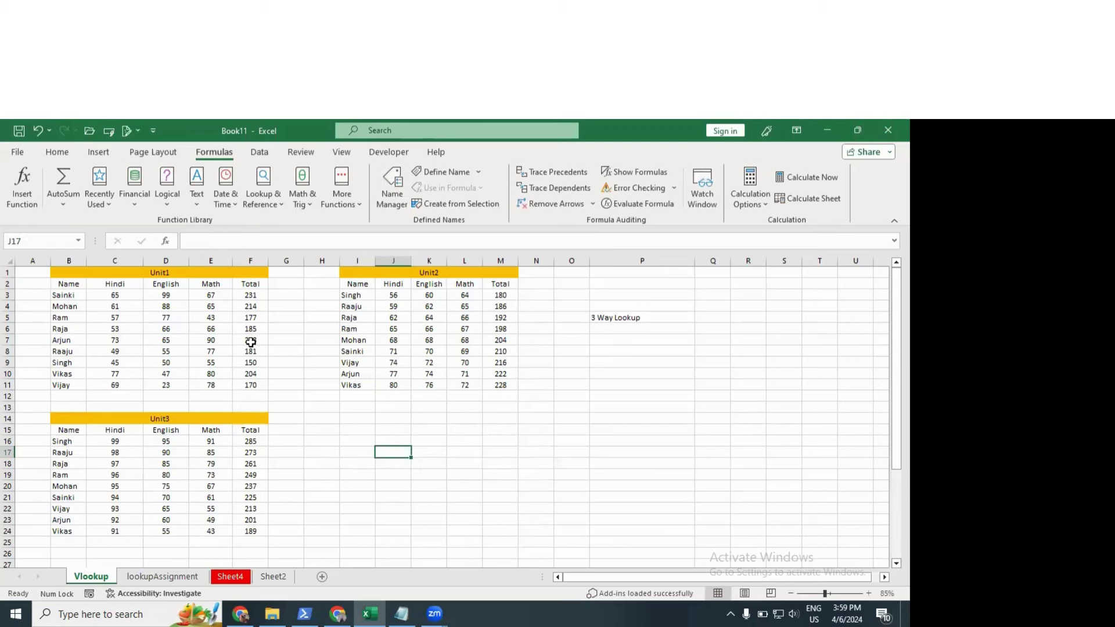
Step: Enter a student's name in I17
{"action": "left_click", "coordinate": [365, 450]}
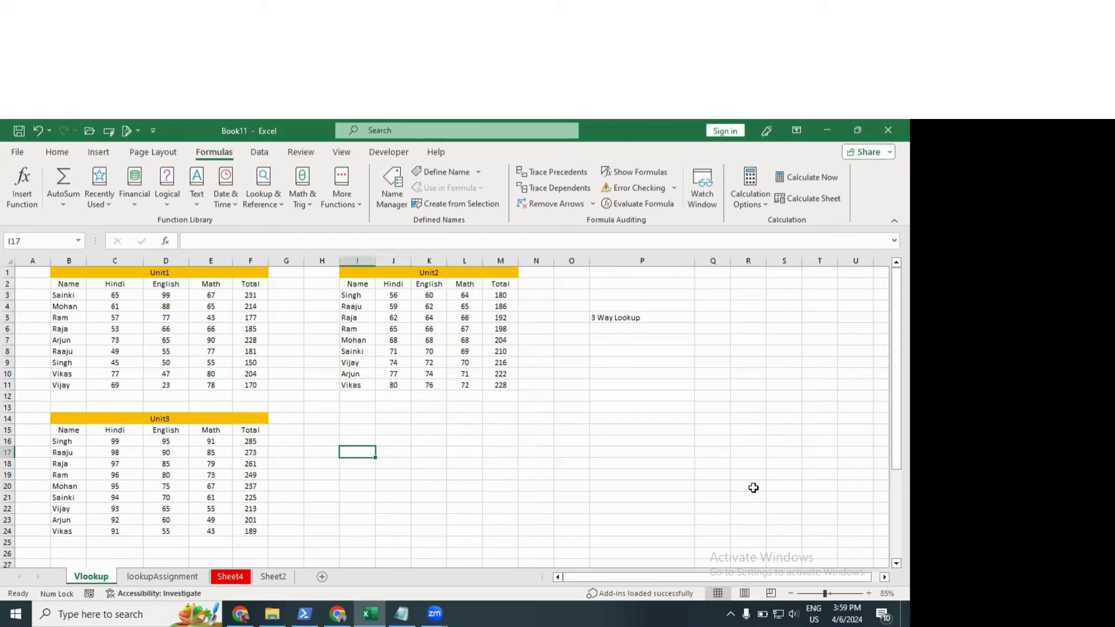
{"action": "type", "text": "Vikas"}
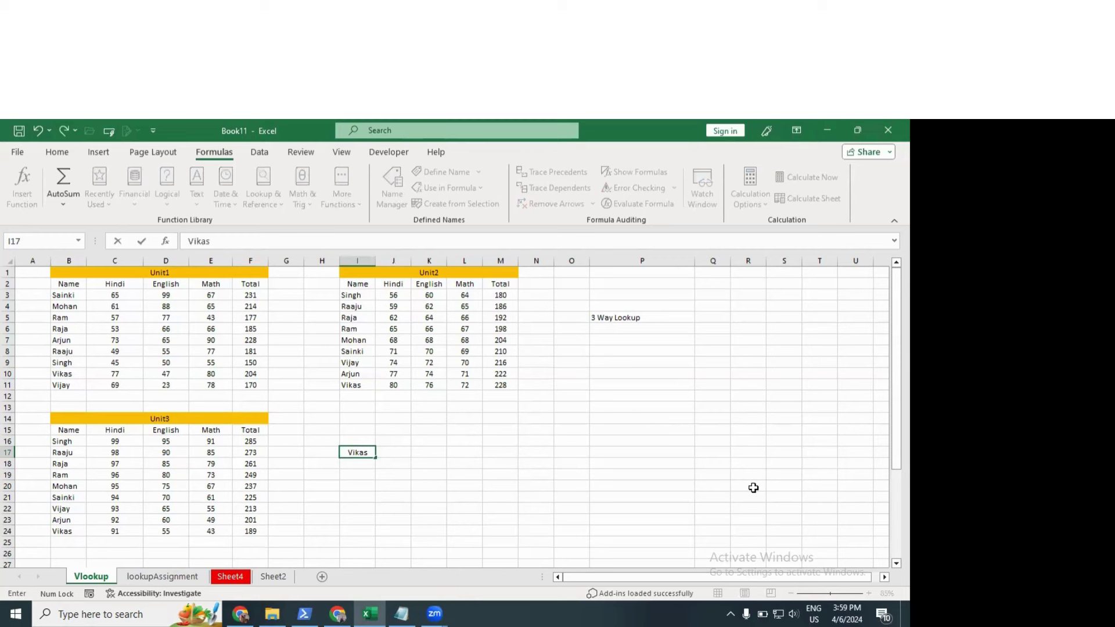
{"action": "key", "text": "Return"}
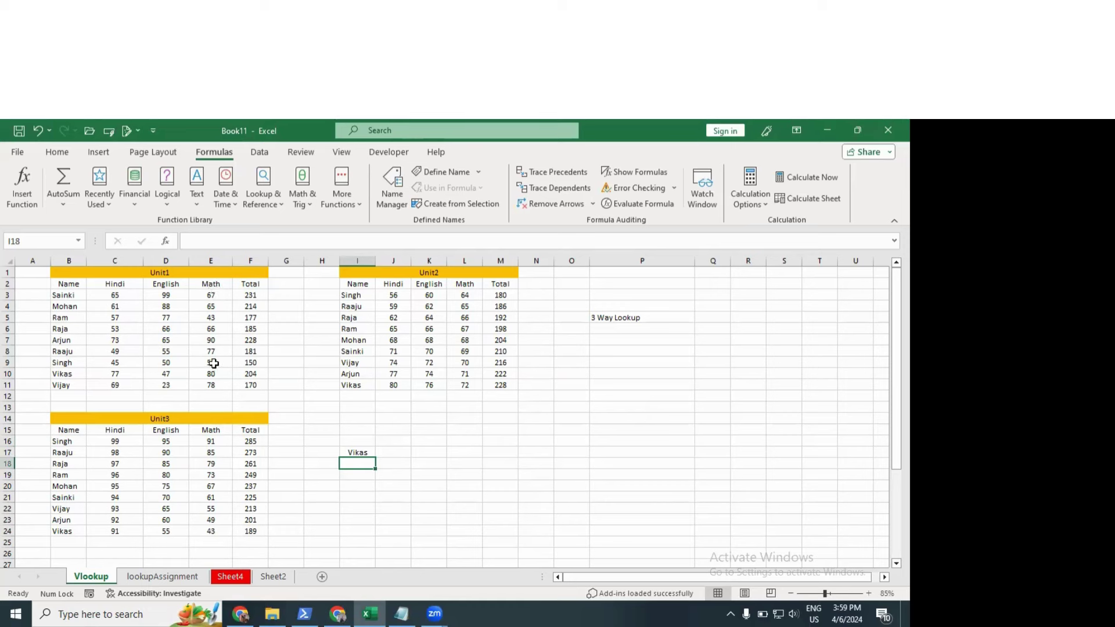
{"action": "left_click", "coordinate": [70, 374]}
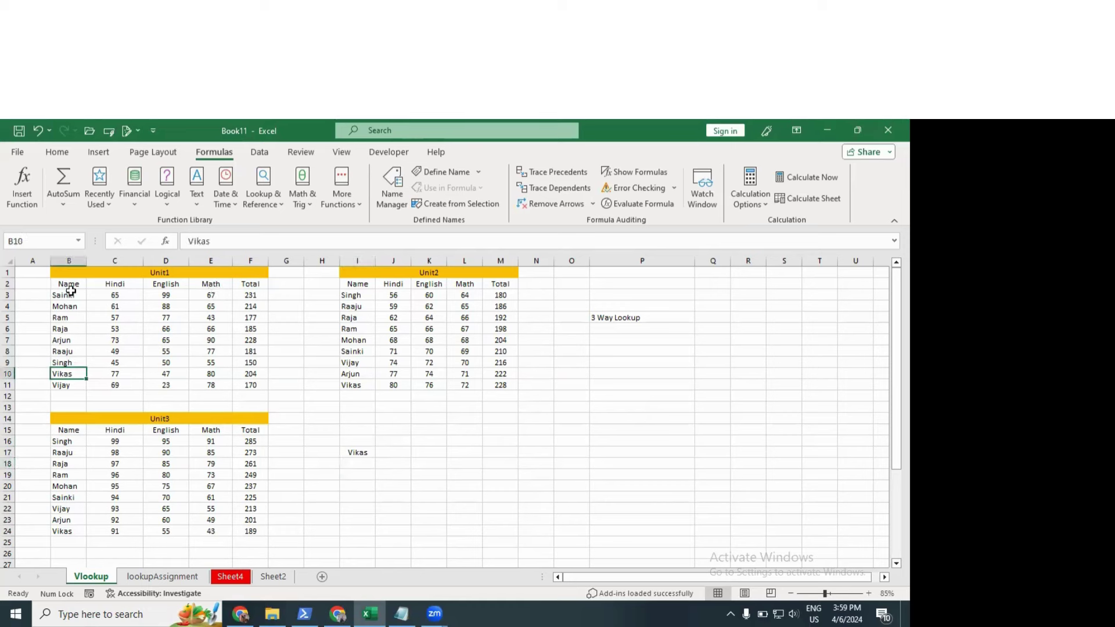
Step: Enter =VLOOKUP(I17,B2:F11,4,0) in J17, returning the Unit1 Math mark 80
{"action": "left_click", "coordinate": [397, 455]}
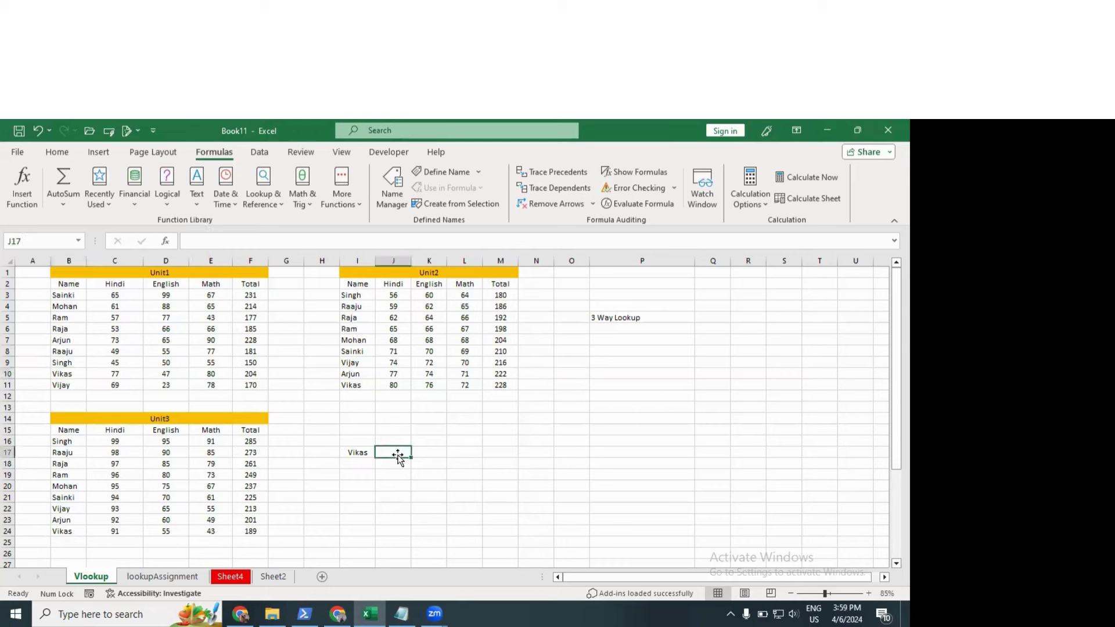
{"action": "type", "text": "=VLOOKUP("}
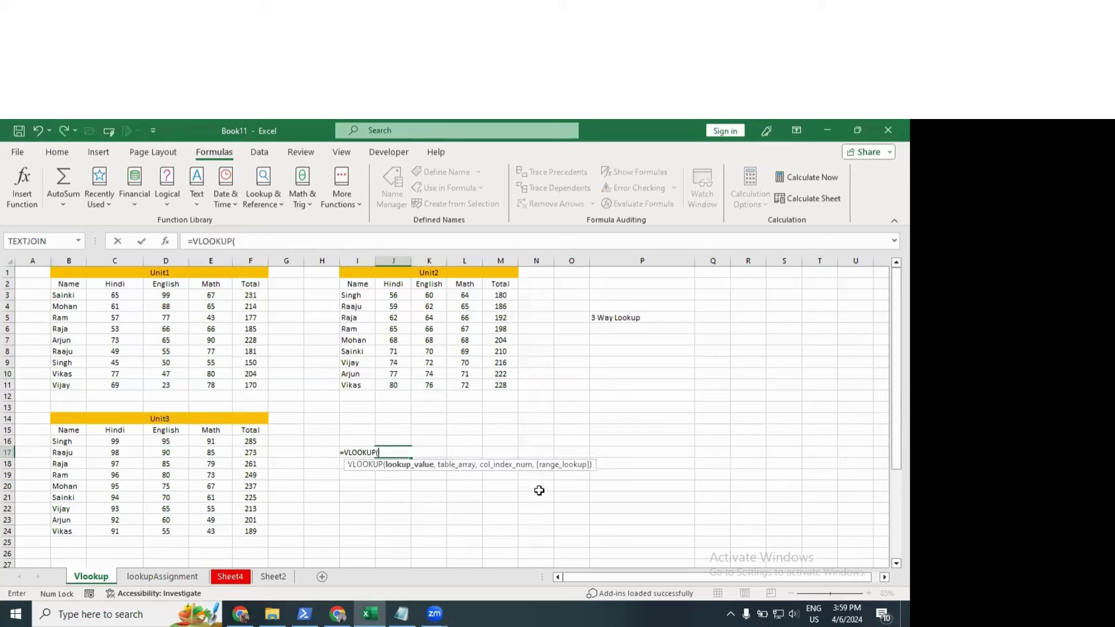
{"action": "type", "text": "i17,"}
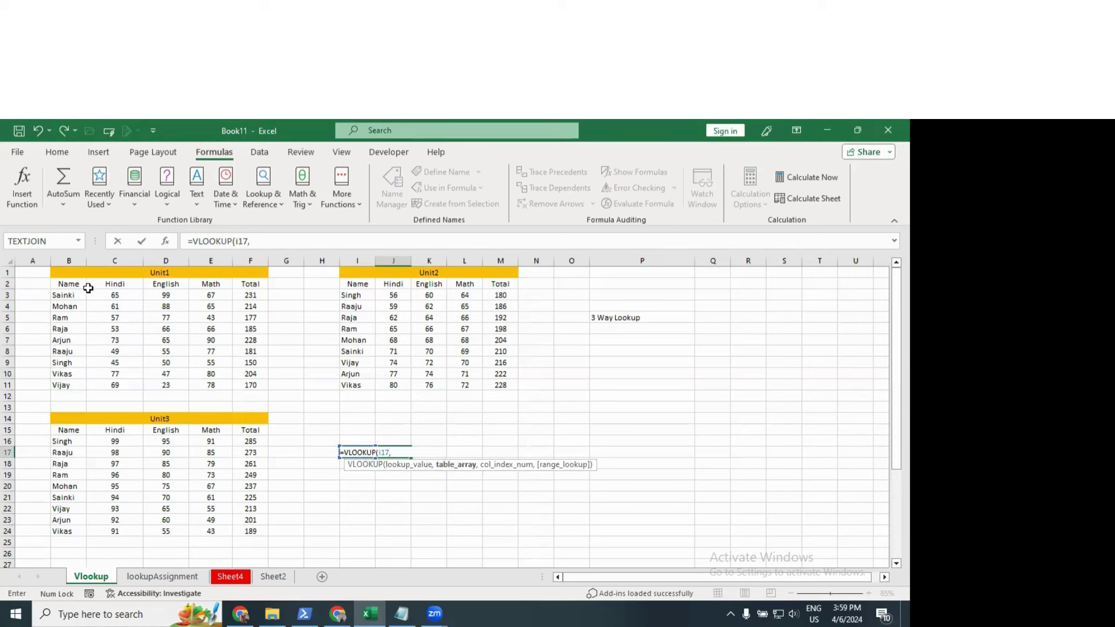
{"action": "left_click_drag", "start_coordinate": [75, 284], "coordinate": [258, 380]}
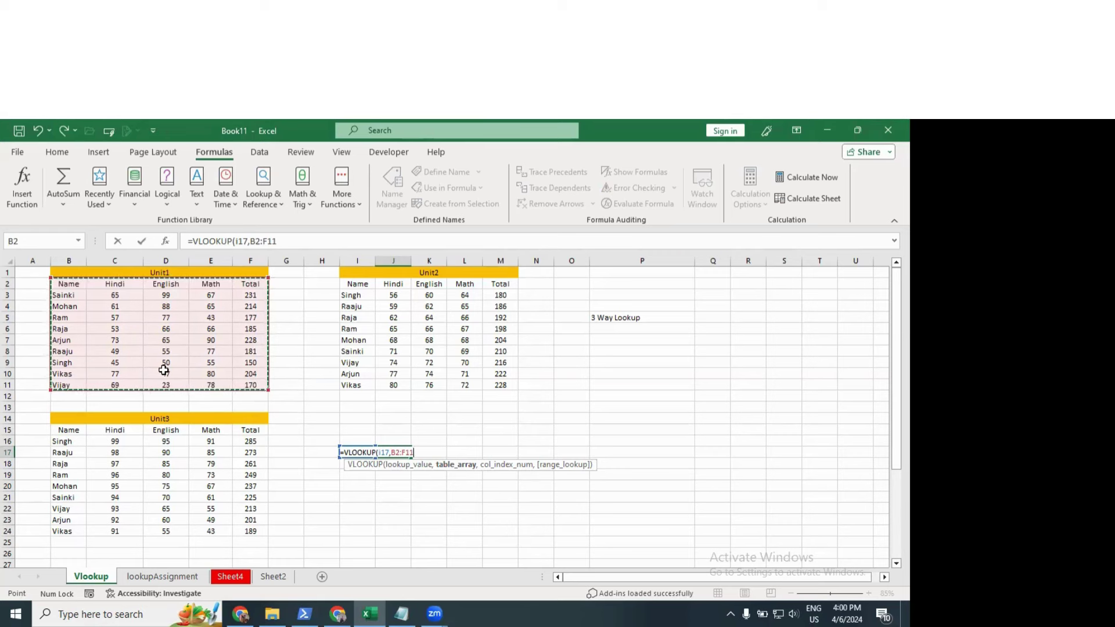
{"action": "type", "text": ",4"}
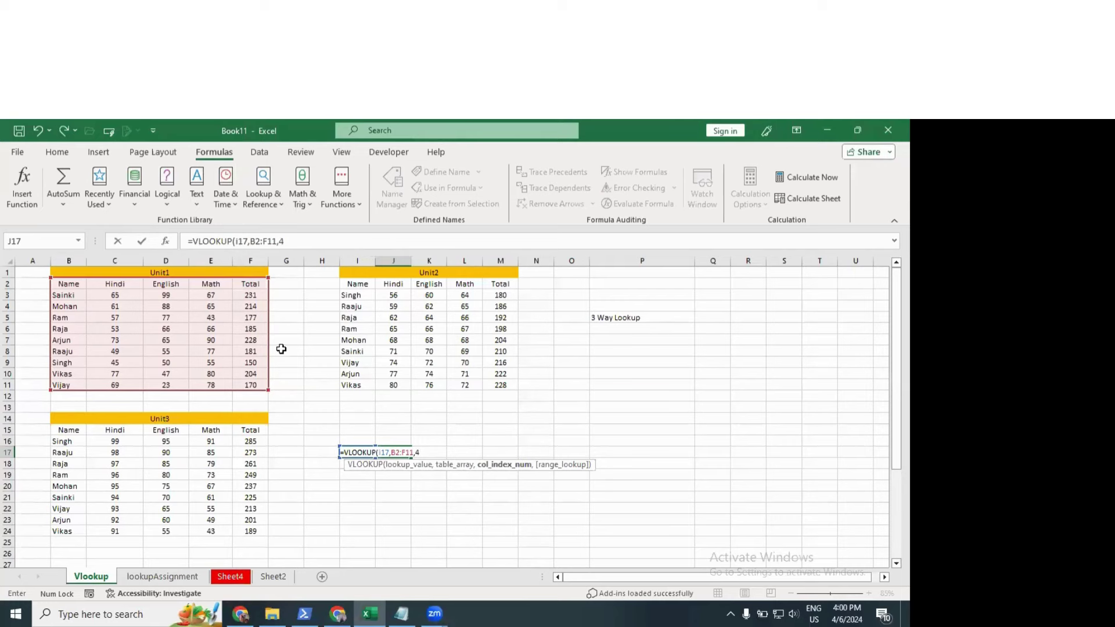
{"action": "type", "text": ",0"}
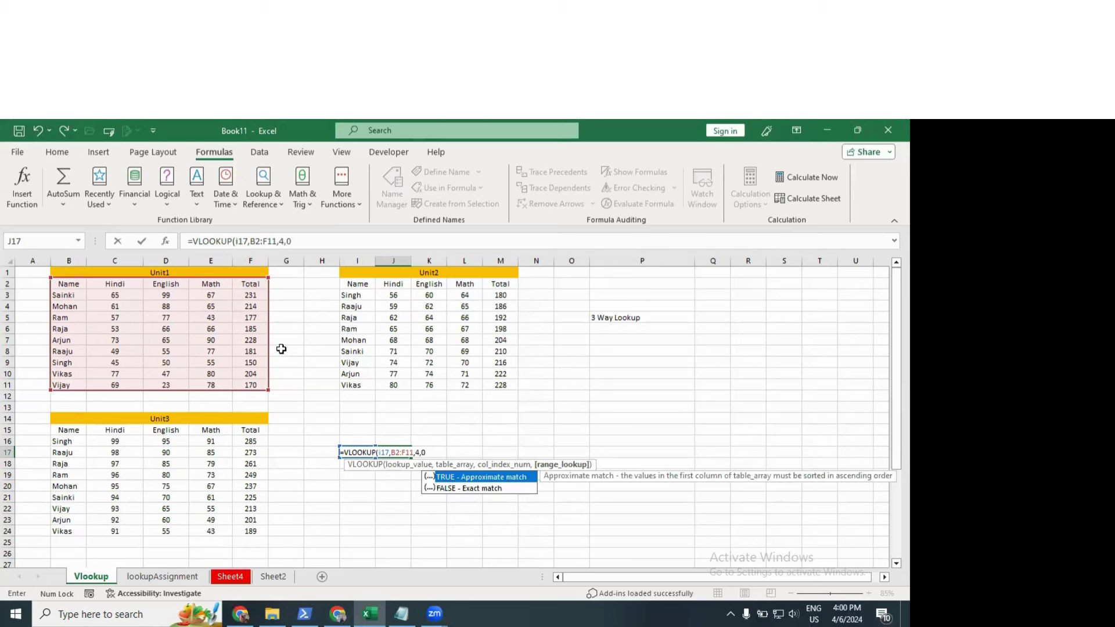
{"action": "type", "text": ")"}
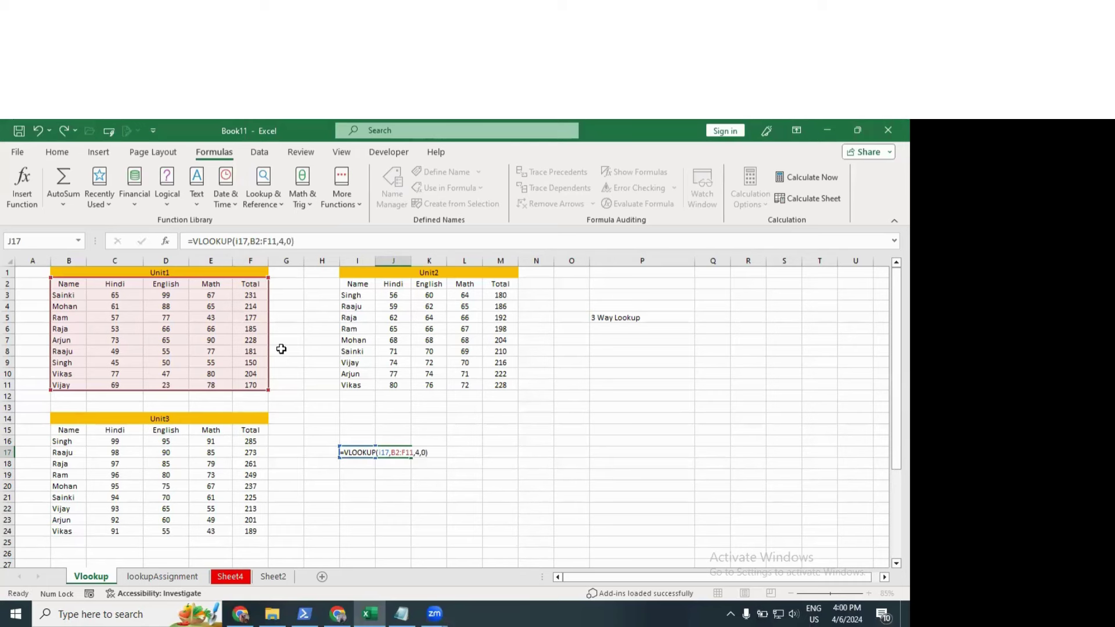
{"action": "key", "text": "Return"}
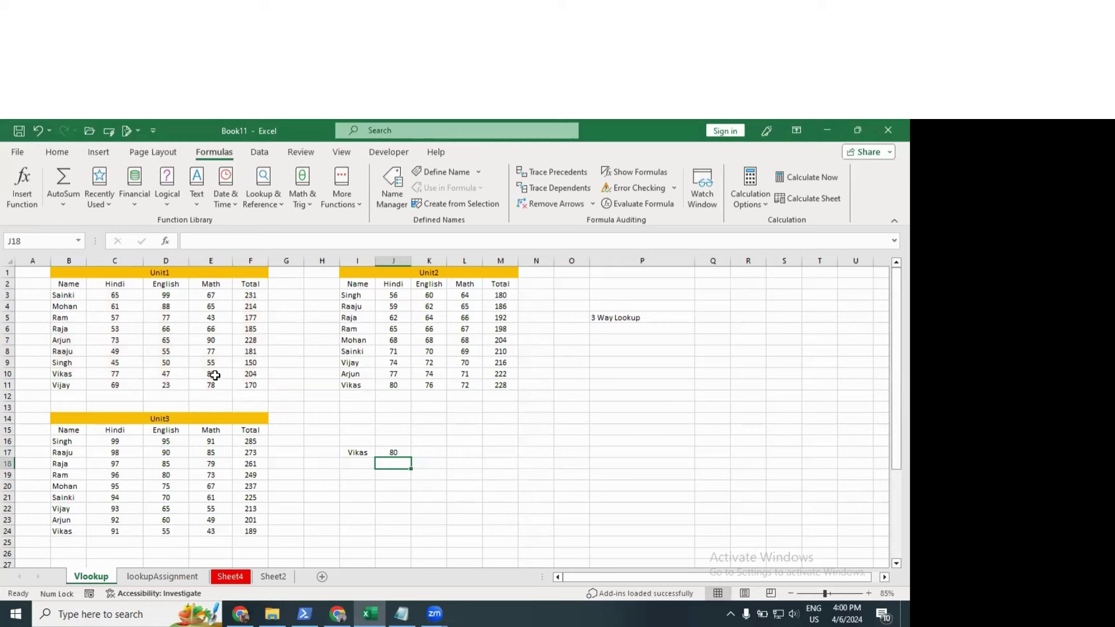
{"action": "left_click", "coordinate": [215, 375]}
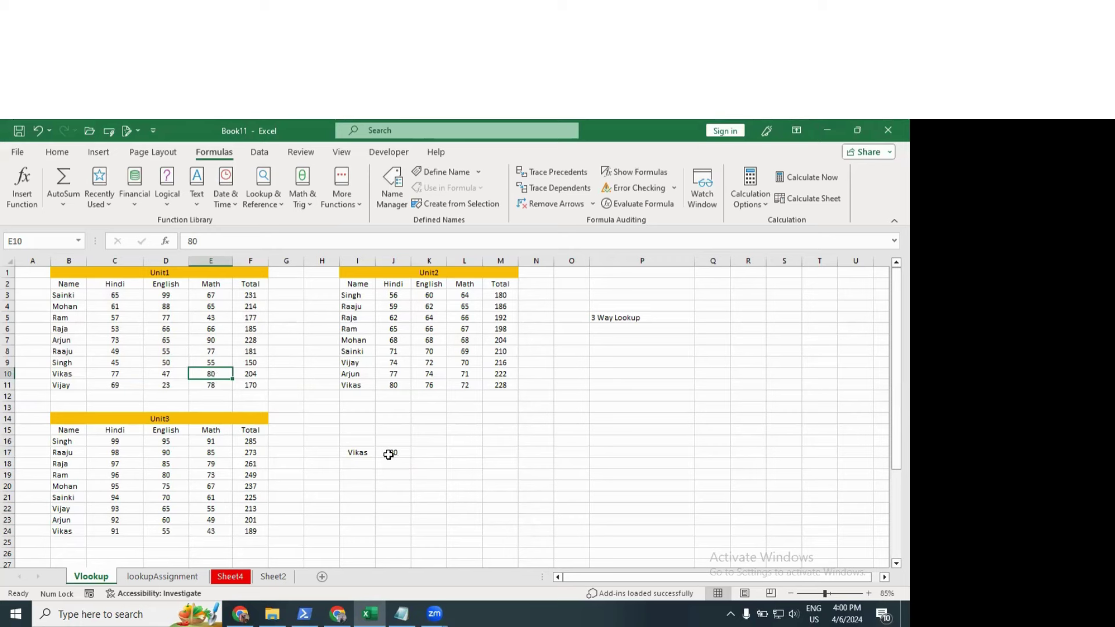
Step: Check J17's lookup formula, then change the student name in I17 to Ram
{"action": "left_click", "coordinate": [389, 454]}
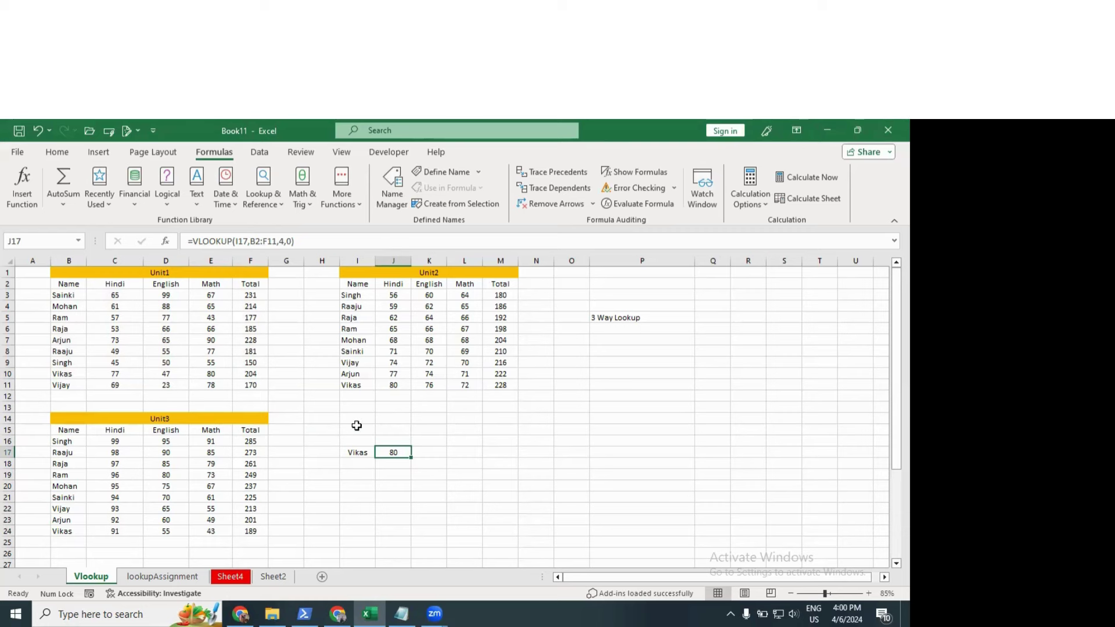
{"action": "key", "text": "Left"}
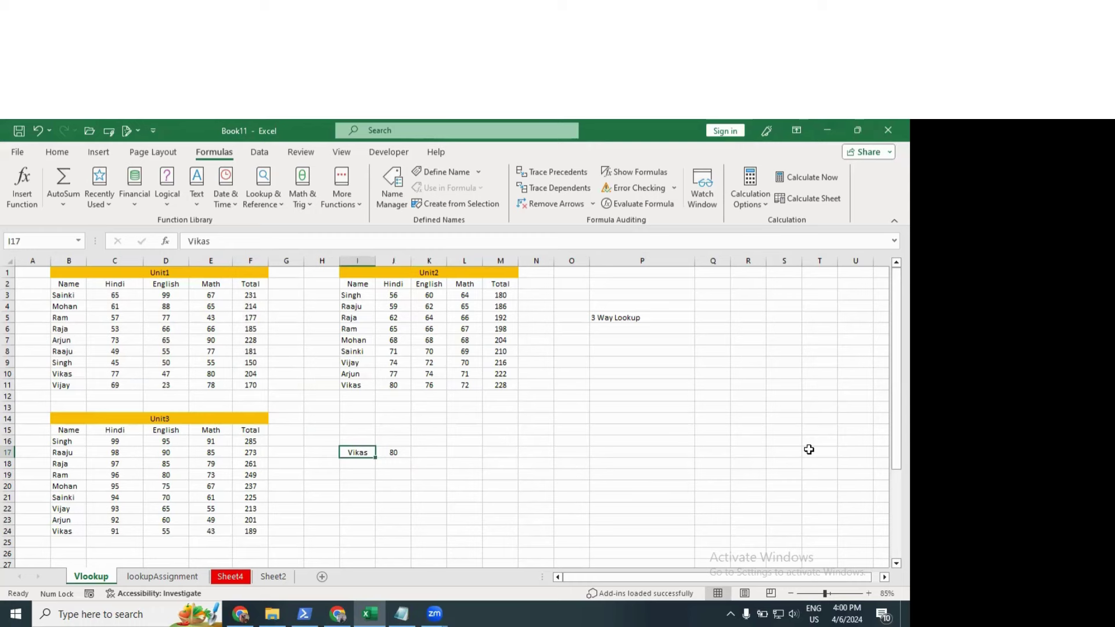
{"action": "type", "text": "Ram"}
{"action": "key", "text": "Return"}
Step: Replace I17's name with Arjun so J17 returns his Unit1 Math mark, 90
{"action": "key", "text": "Up"}
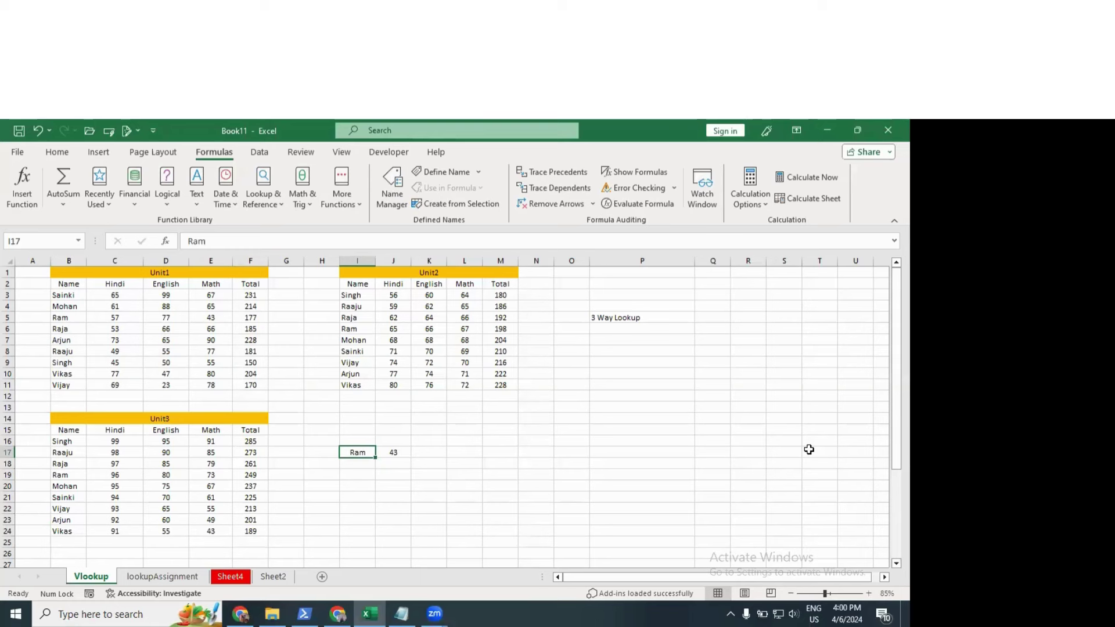
{"action": "type", "text": "R"}
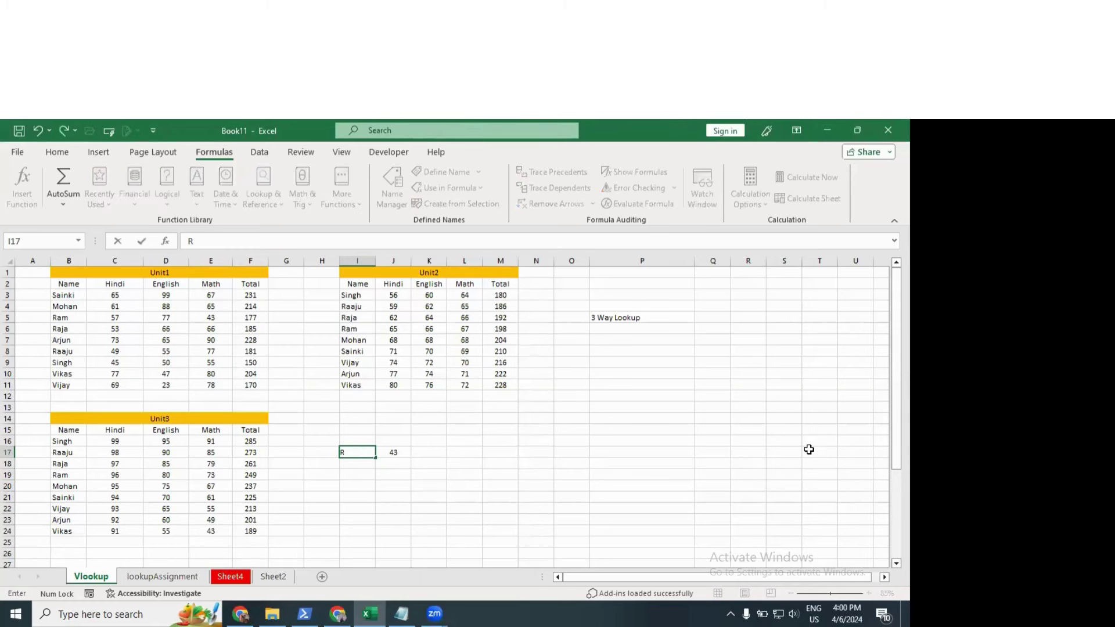
{"action": "key", "text": "BackSpace"}
{"action": "type", "text": "Arjun"}
{"action": "key", "text": "Return"}
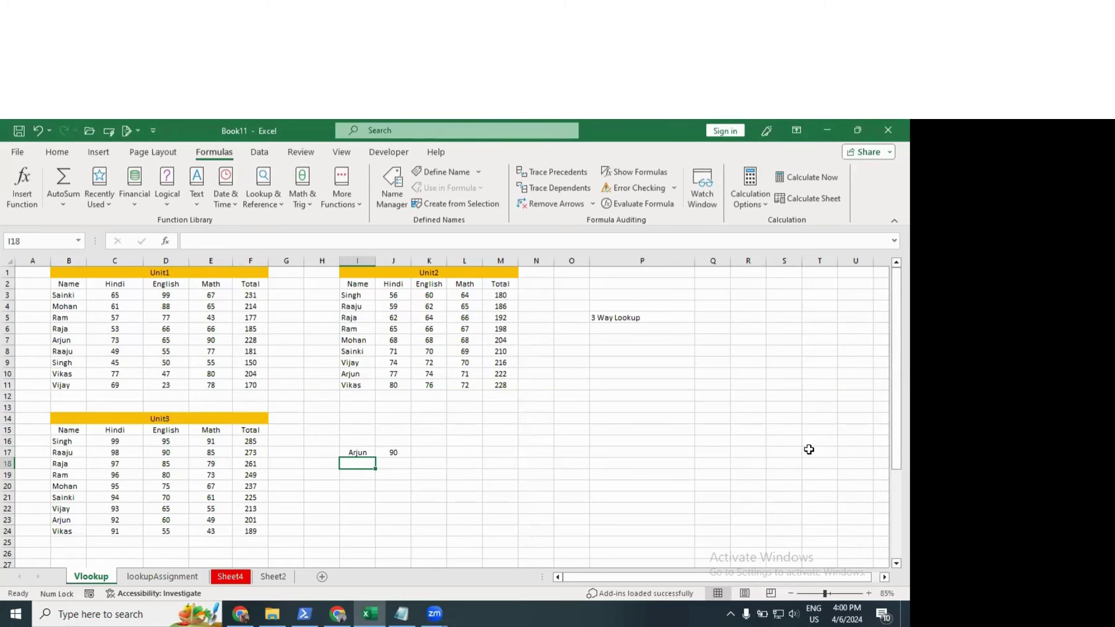
{"action": "left_click", "coordinate": [363, 452]}
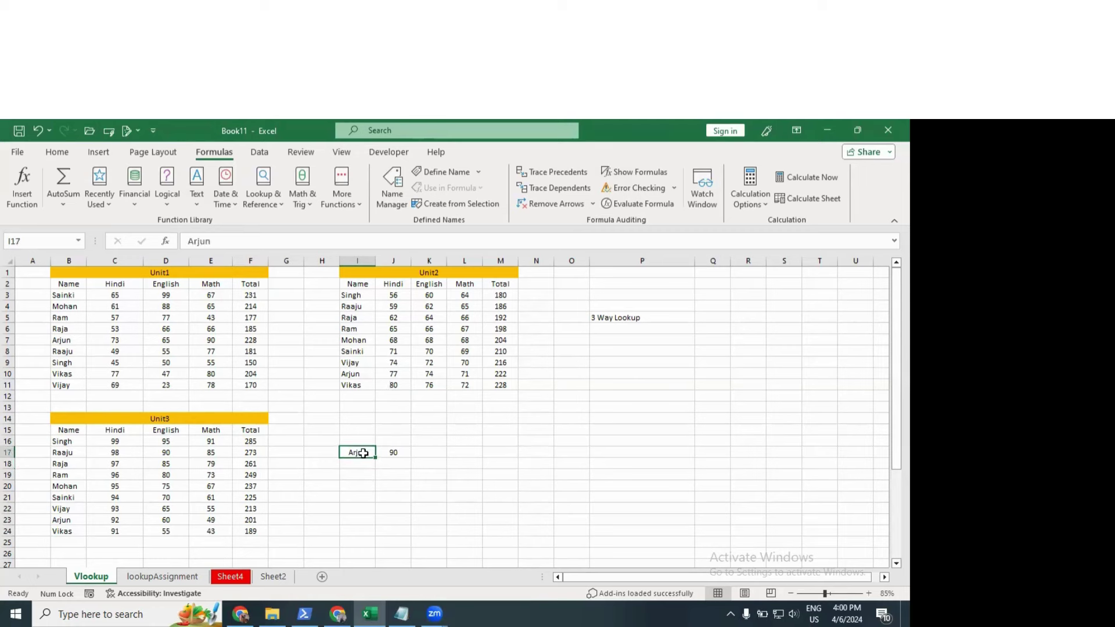
{"action": "left_click", "coordinate": [393, 440]}
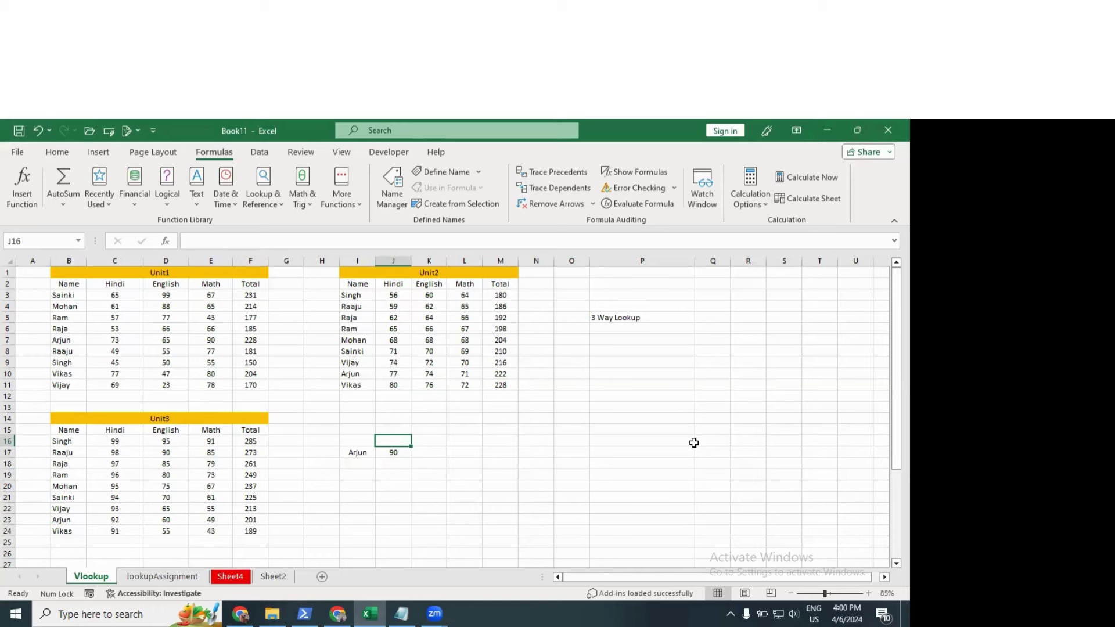
Step: Enter the subject label Hindi in J16 above the lookup result
{"action": "type", "text": "Hindi"}
{"action": "key", "text": "Return"}
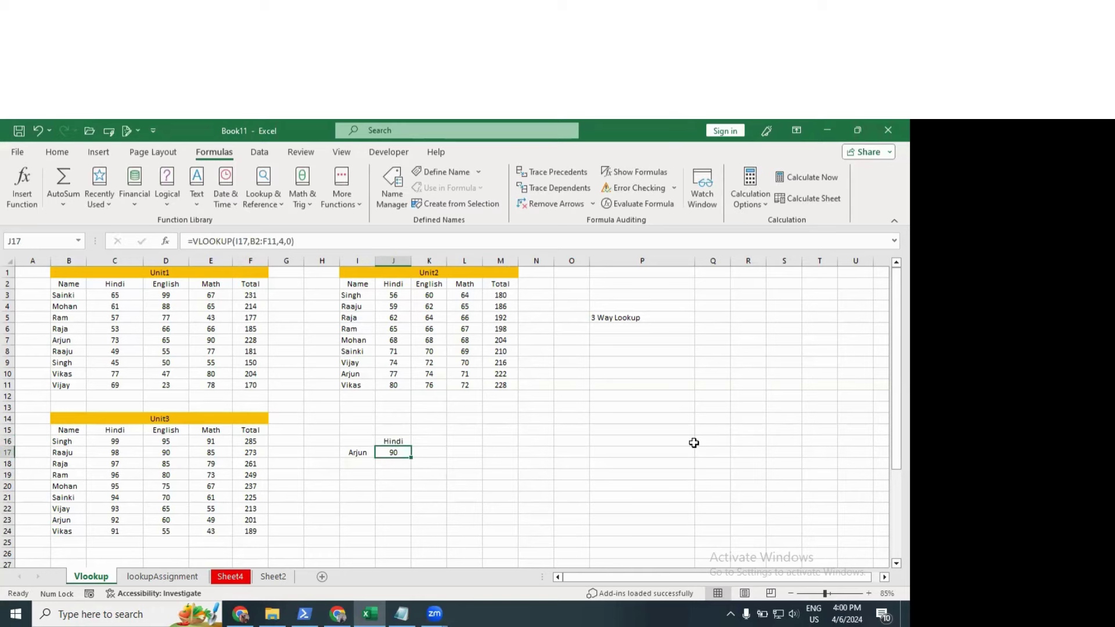
{"action": "left_click", "coordinate": [390, 442]}
{"action": "left_click", "coordinate": [360, 453]}
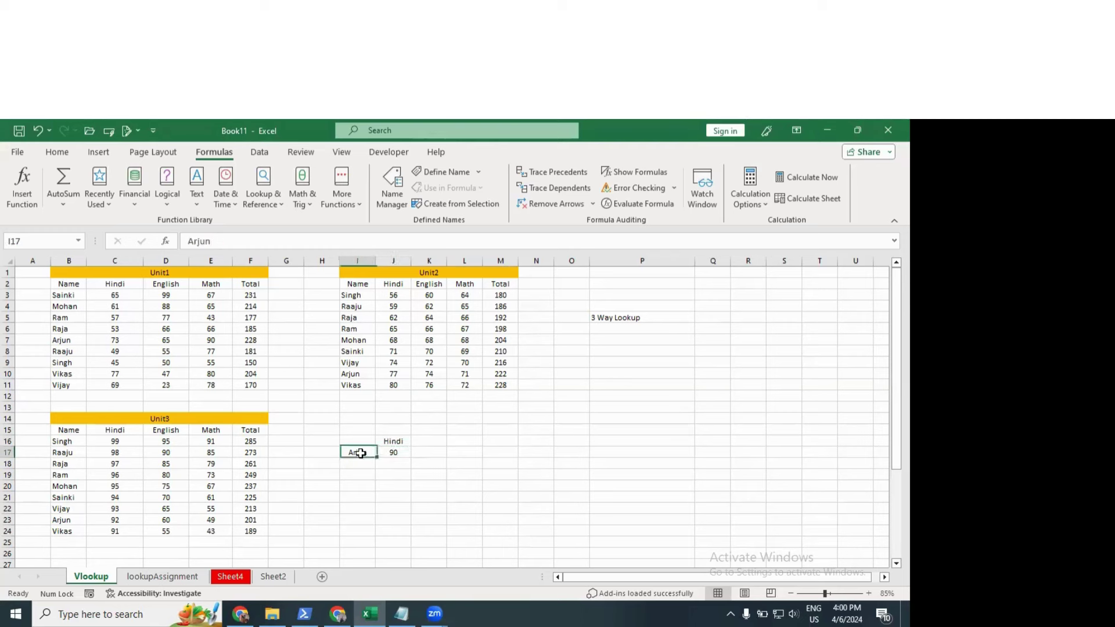
{"action": "left_click", "coordinate": [398, 452]}
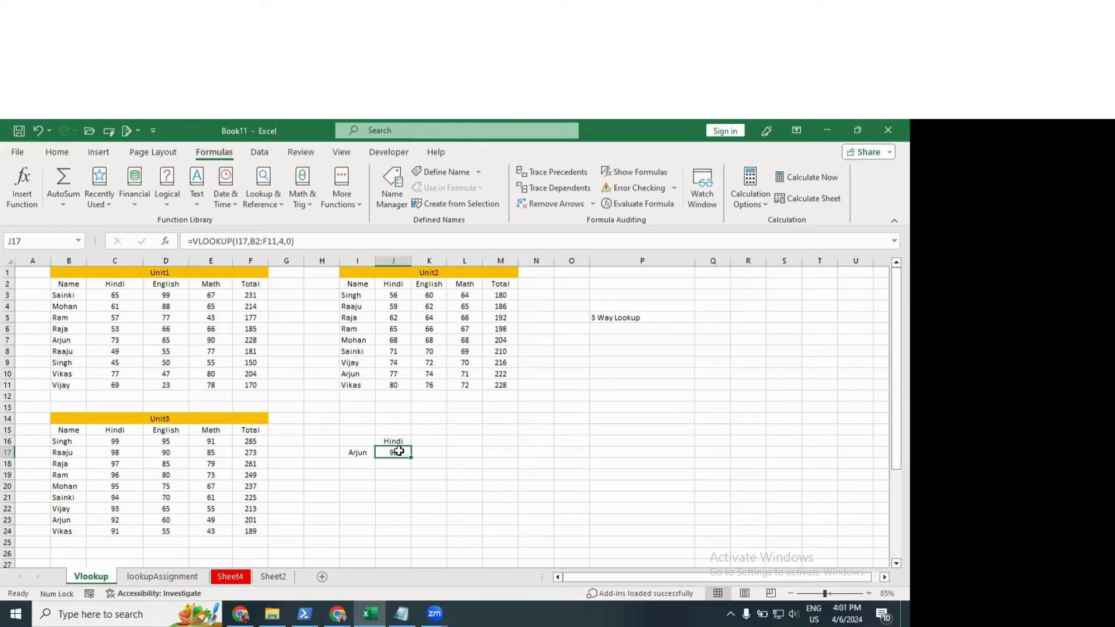
Step: Compare J17's result with Arjun's Hindi mark in the Unit1 table
{"action": "left_click_drag", "start_coordinate": [361, 443], "coordinate": [421, 450]}
{"action": "left_click", "coordinate": [394, 453]}
{"action": "left_click", "coordinate": [68, 343]}
{"action": "left_click", "coordinate": [102, 339]}
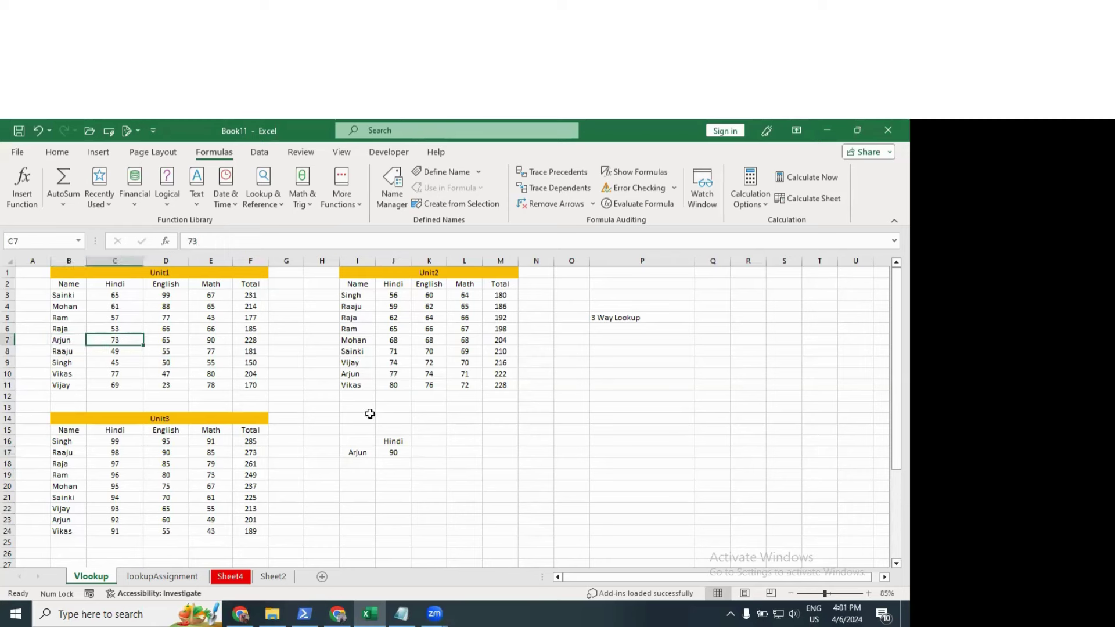
{"action": "left_click", "coordinate": [399, 451]}
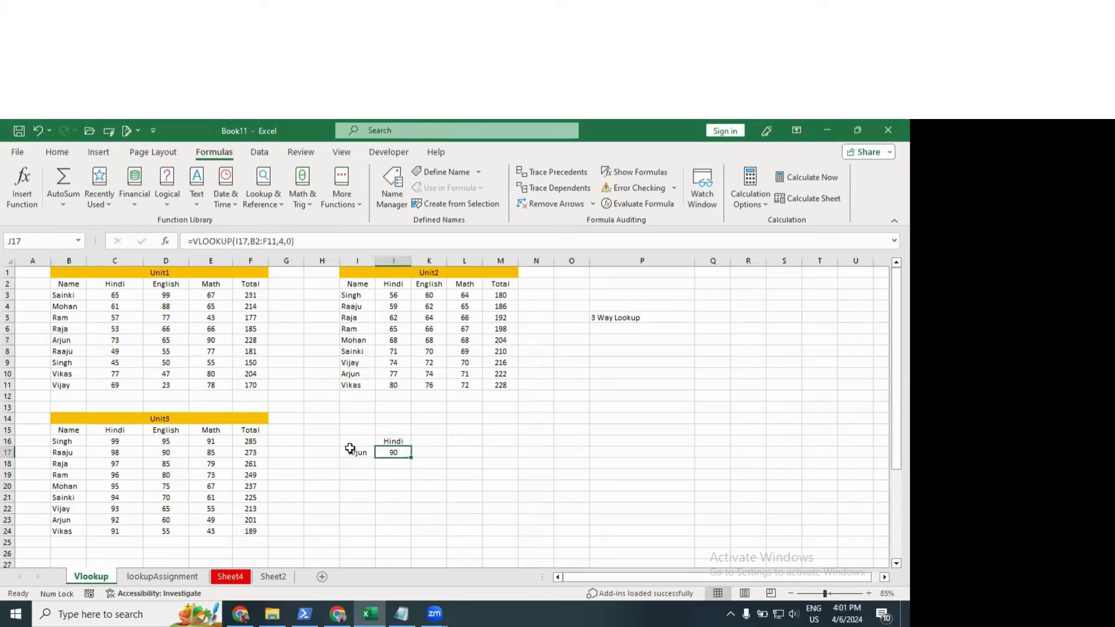
{"action": "left_click", "coordinate": [348, 451]}
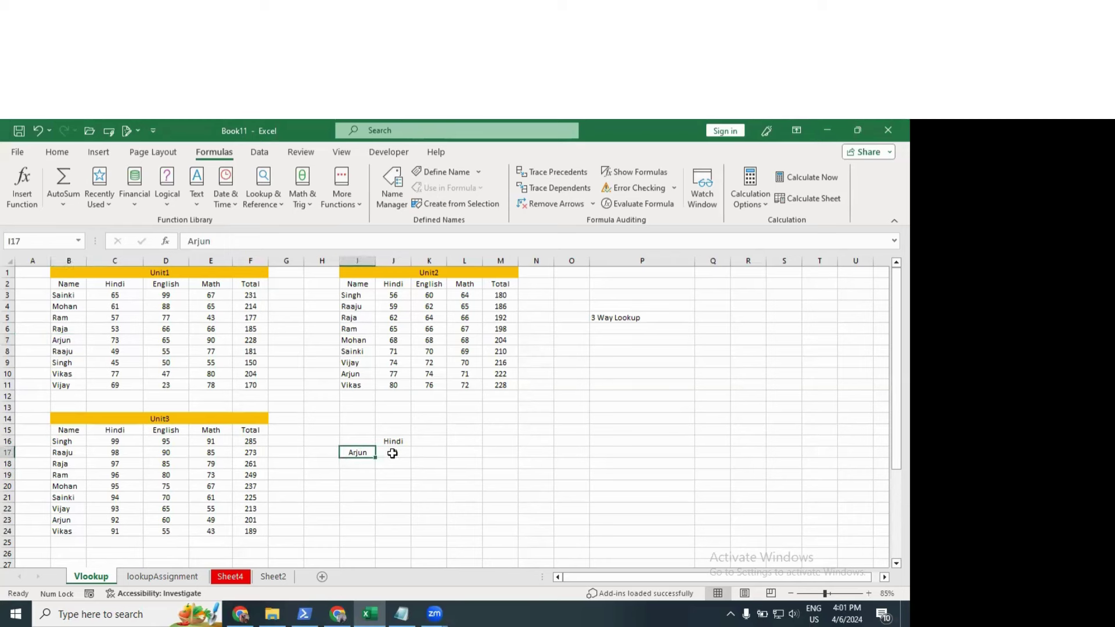
{"action": "left_click", "coordinate": [393, 453]}
{"action": "left_click", "coordinate": [393, 442]}
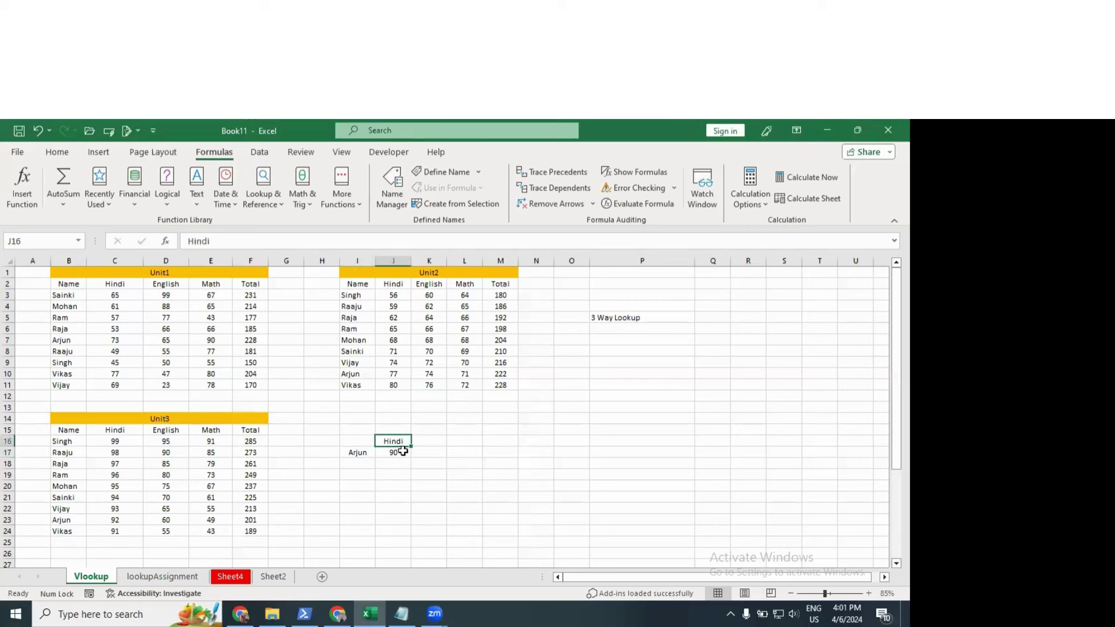
{"action": "left_click", "coordinate": [395, 453]}
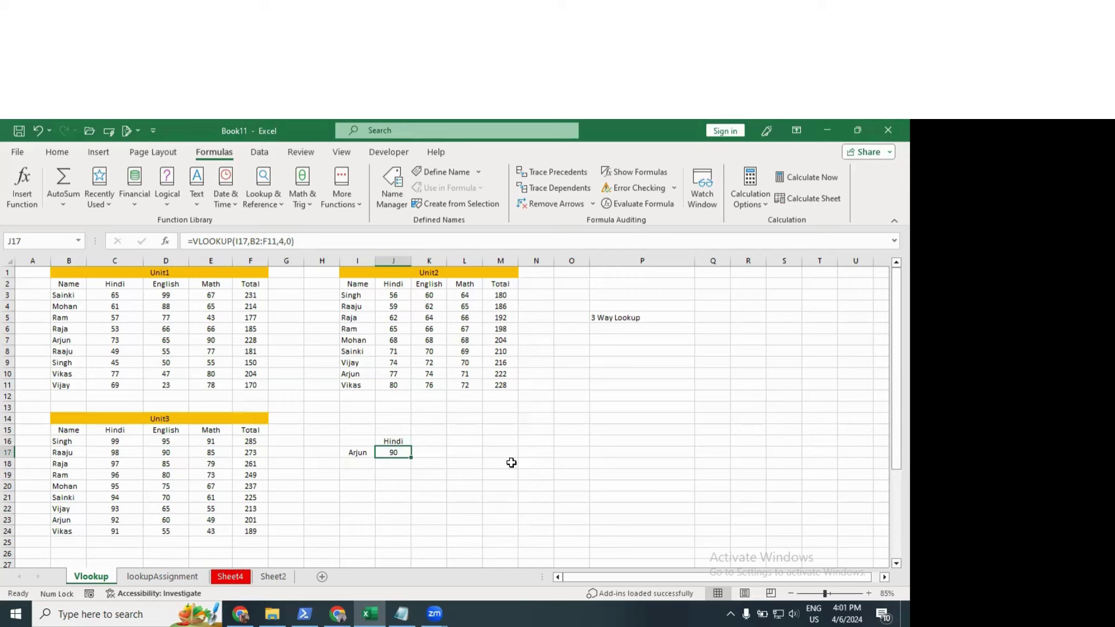
Step: Start rewriting J17 as a VLOOKUP of I17 over the Unit1 range B2:F11
{"action": "key", "text": "Delete"}
{"action": "type", "text": "=v"}
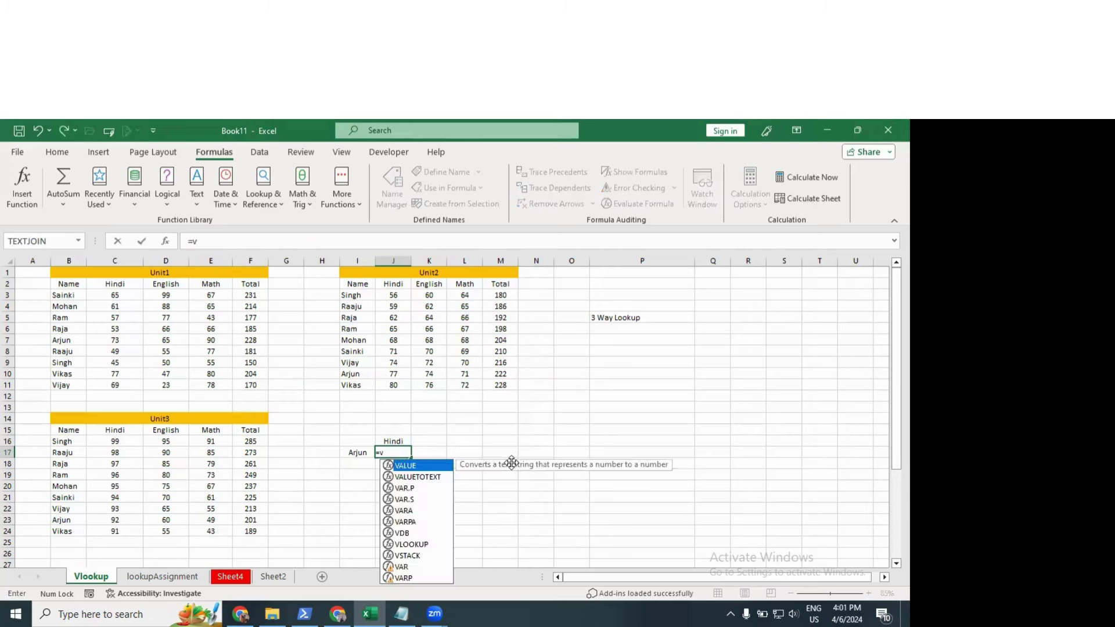
{"action": "type", "text": "l"}
{"action": "key", "text": "Tab"}
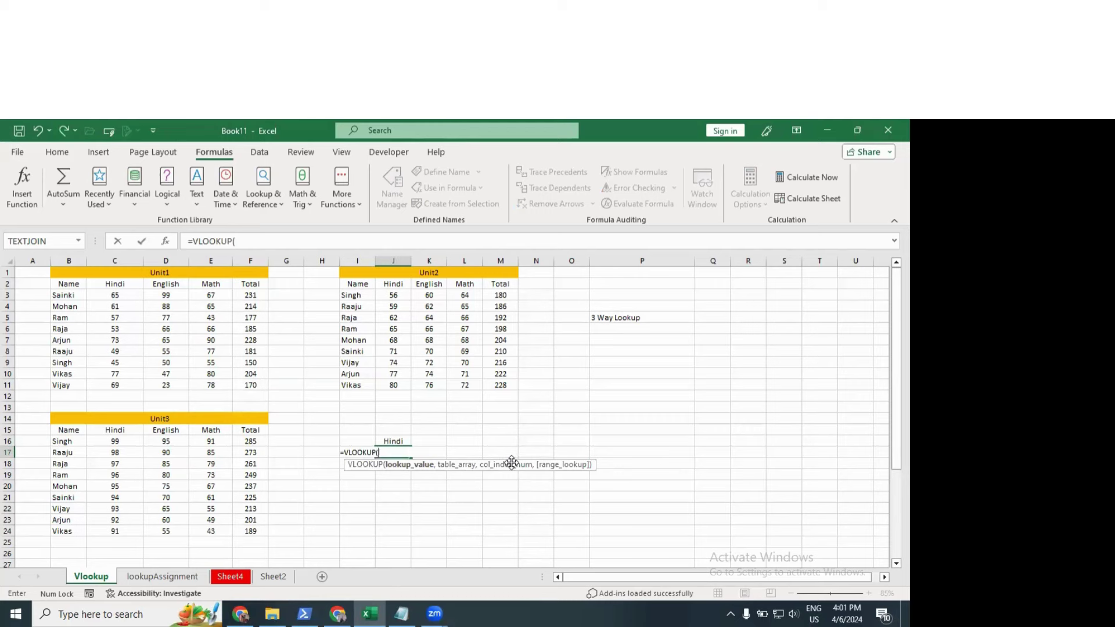
{"action": "type", "text": "i17,"}
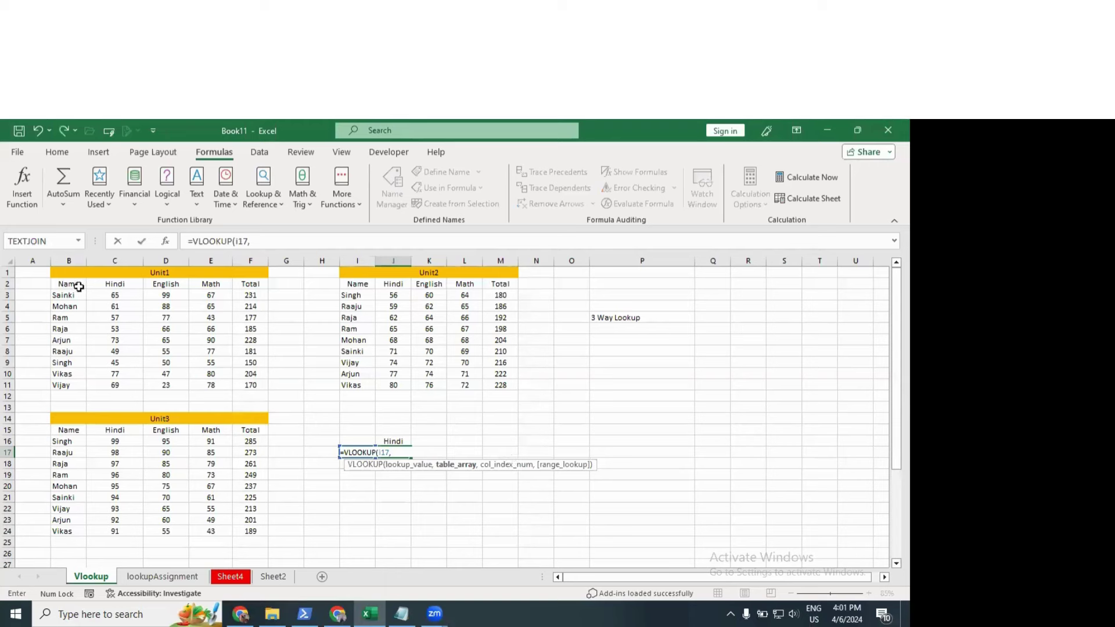
{"action": "left_click", "coordinate": [75, 284]}
{"action": "left_click_drag", "start_coordinate": [186, 354], "coordinate": [250, 387]}
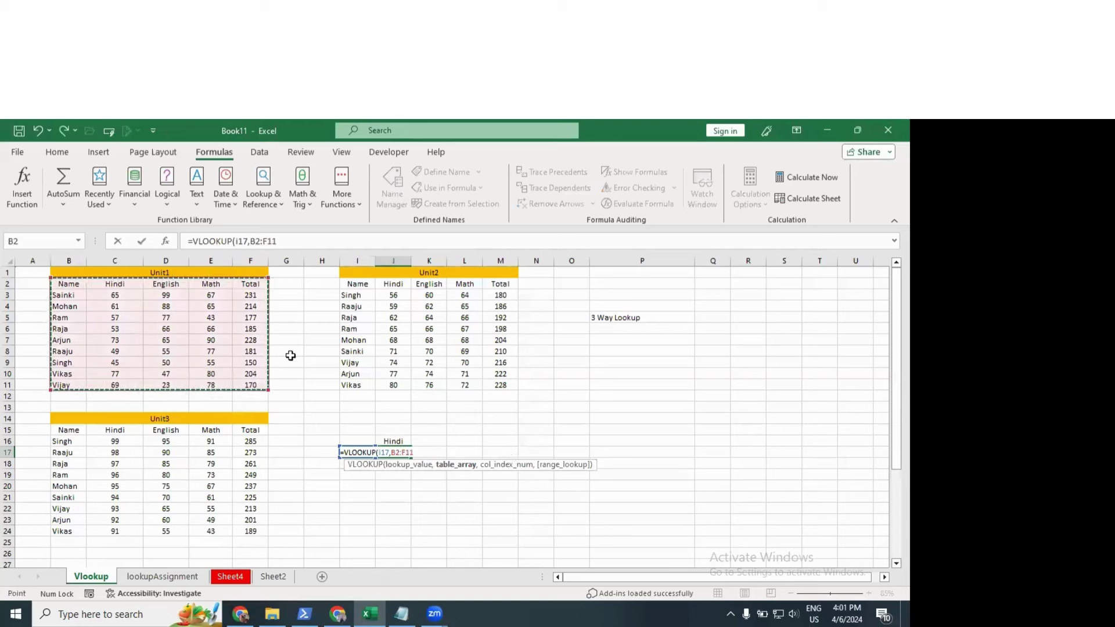
Step: Use MATCH(J16,B2:F2,0) as the column index with exact match, returning 73
{"action": "type", "text": ","}
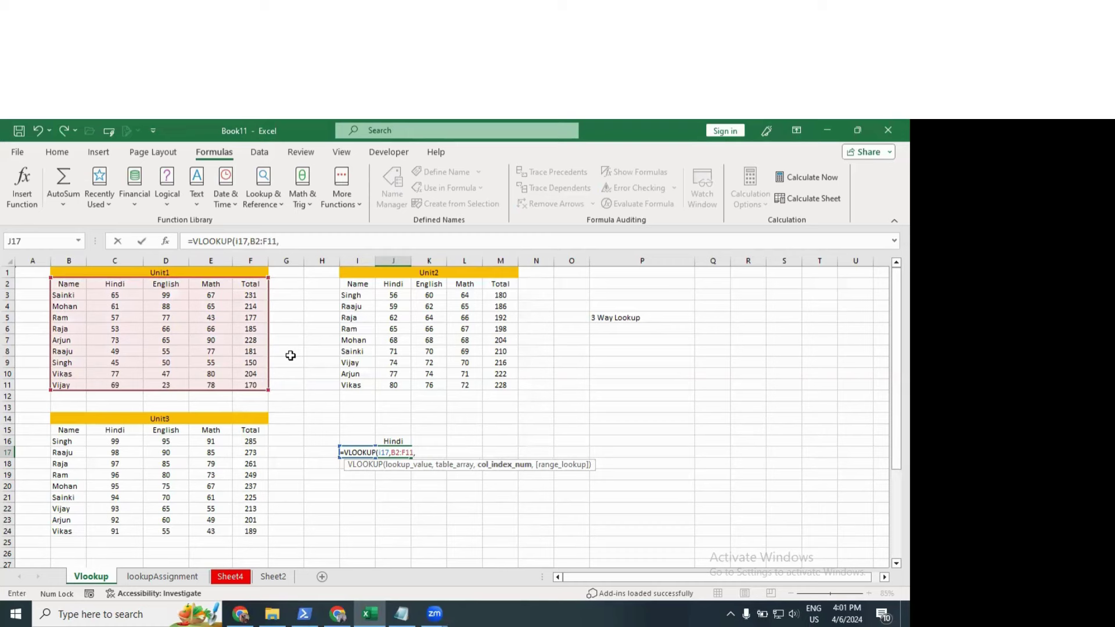
{"action": "type", "text": "mat"}
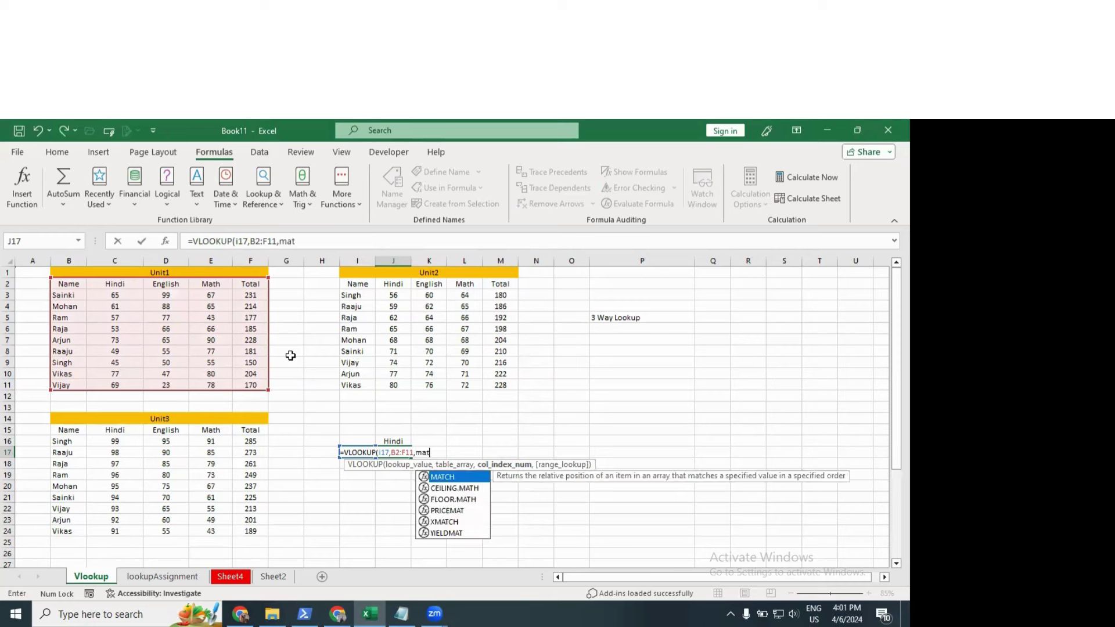
{"action": "key", "text": "Tab"}
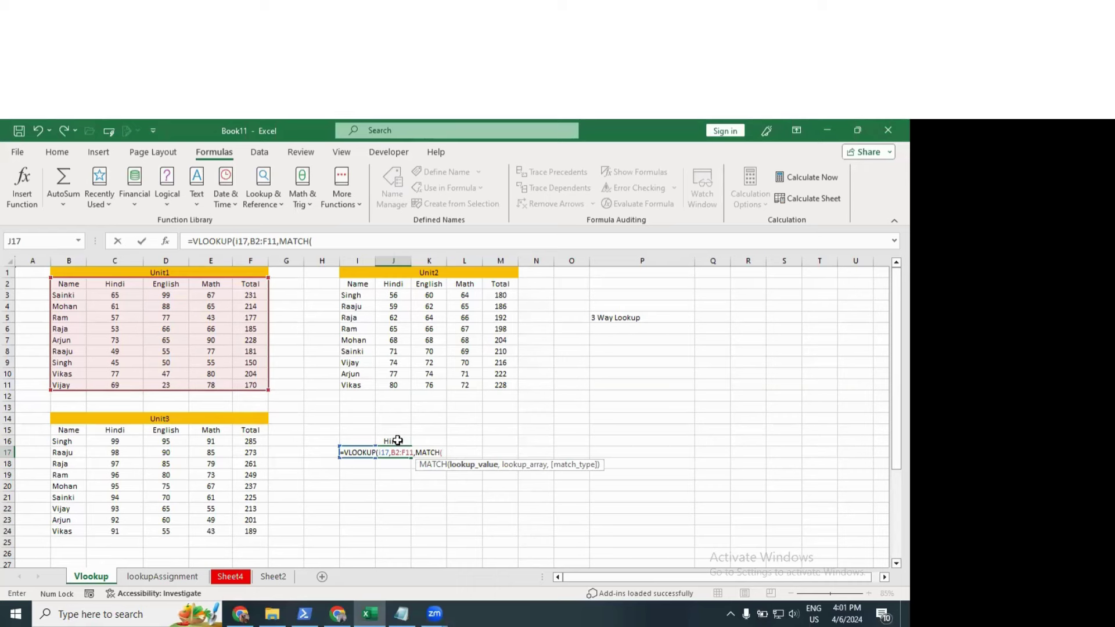
{"action": "left_click", "coordinate": [397, 442]}
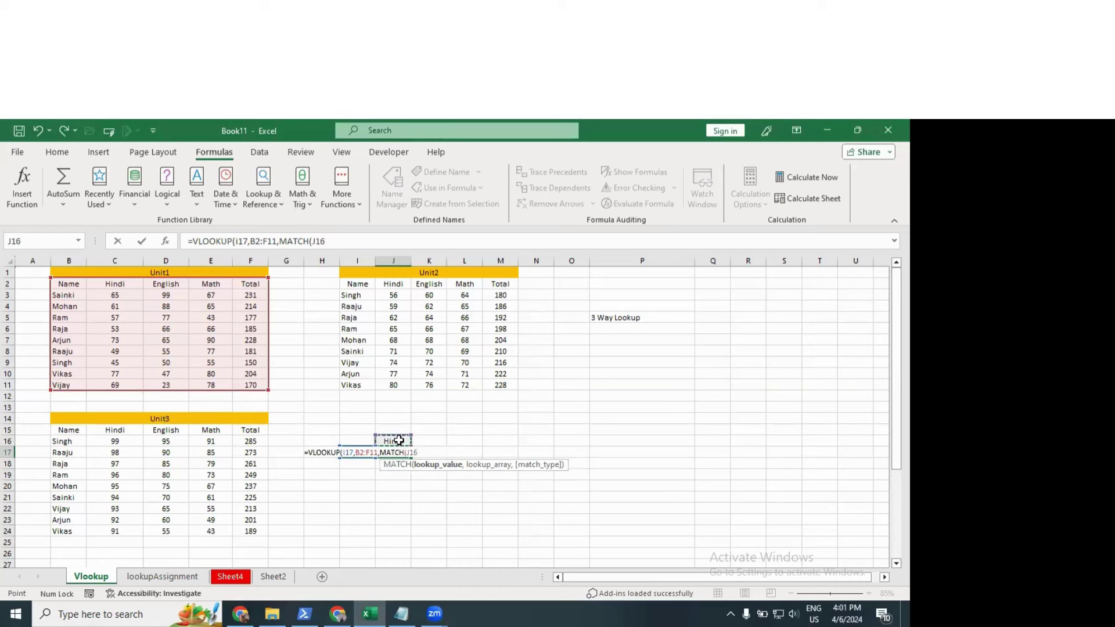
{"action": "type", "text": ","}
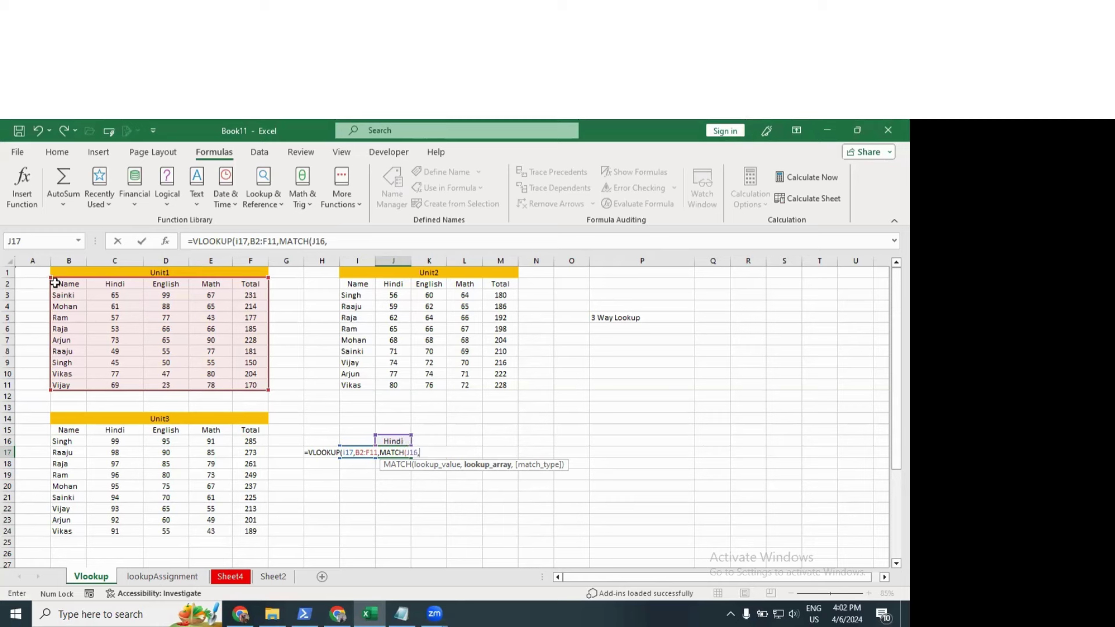
{"action": "left_click_drag", "start_coordinate": [57, 283], "coordinate": [244, 288]}
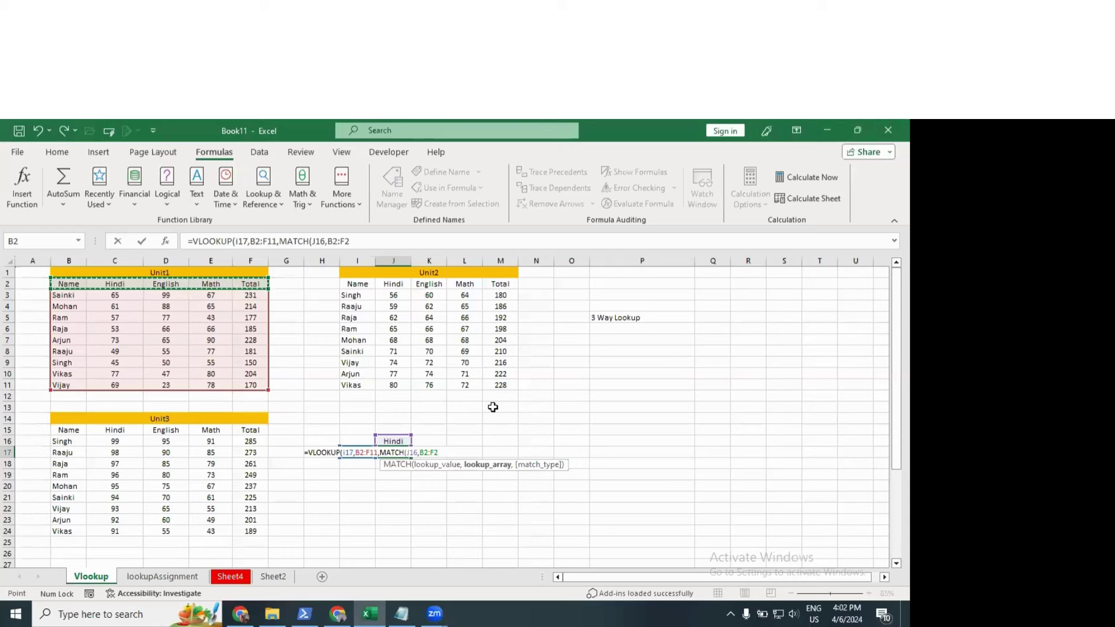
{"action": "type", "text": ",0"}
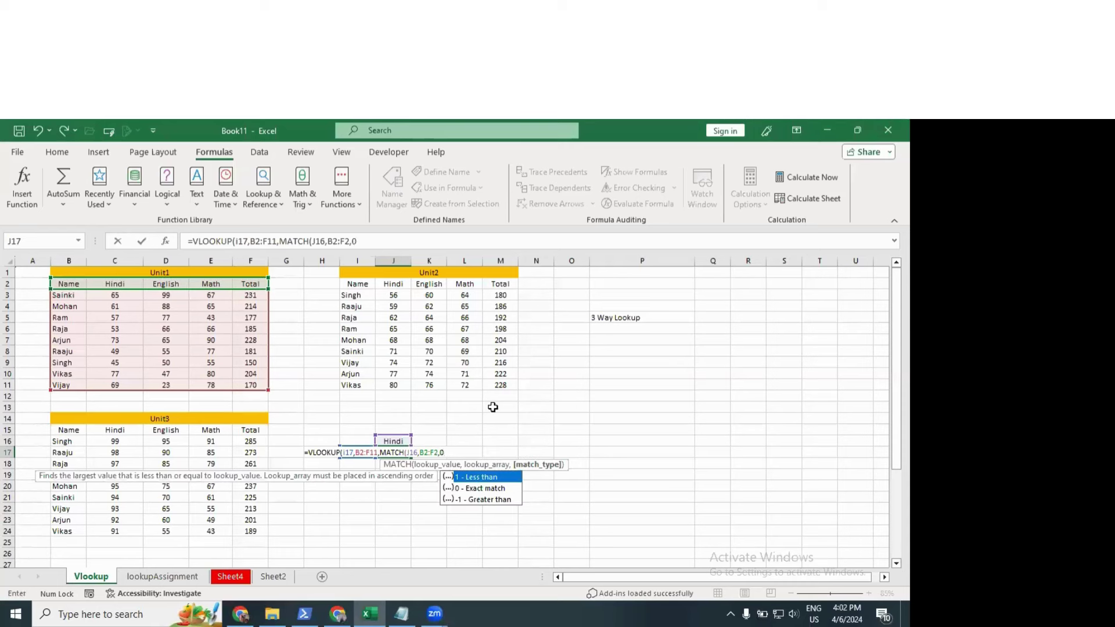
{"action": "type", "text": "),"}
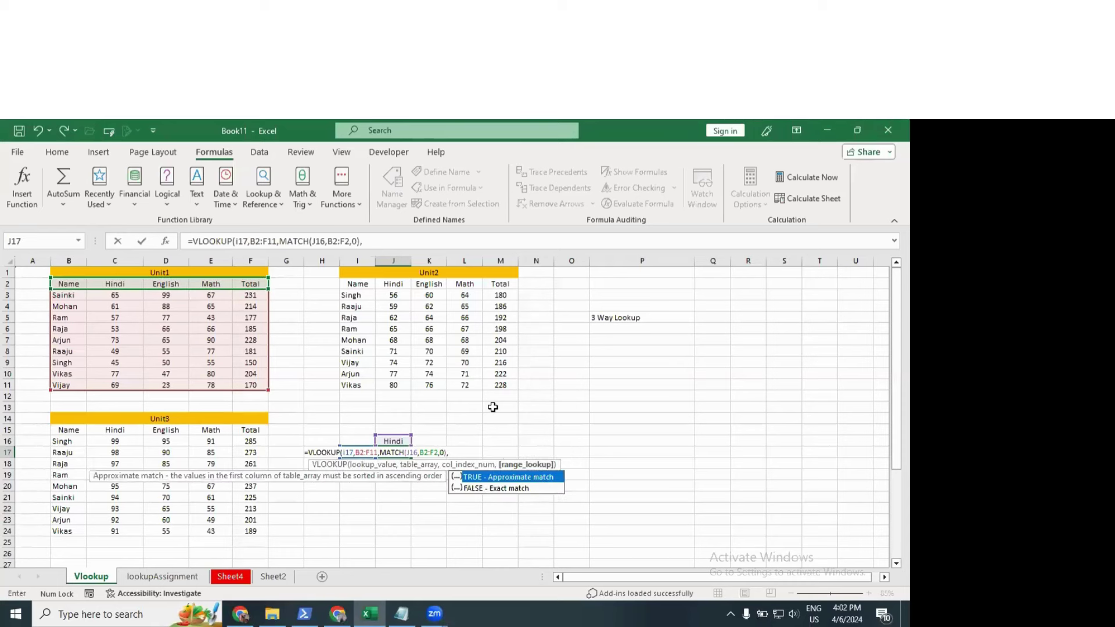
{"action": "type", "text": "0)"}
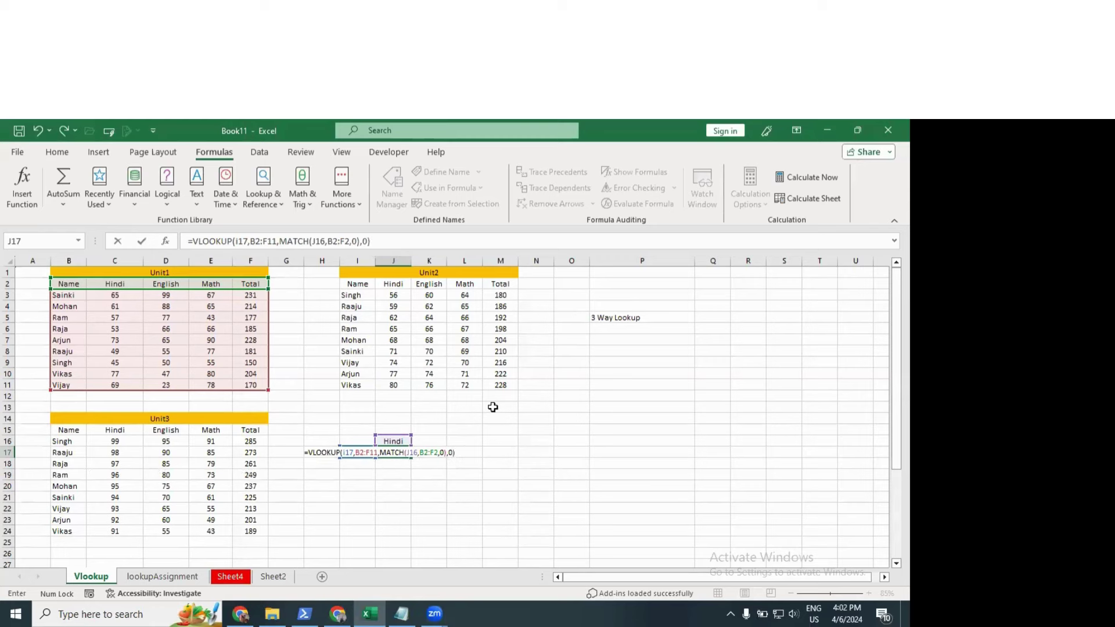
{"action": "key", "text": "Return"}
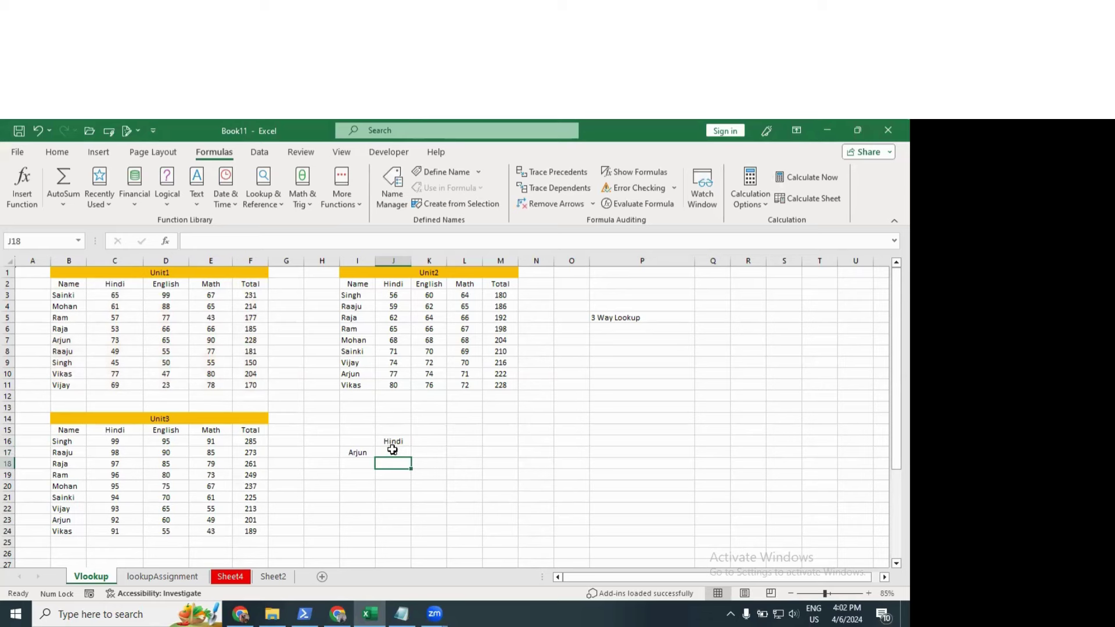
Step: Set J16 to English and I17 to Raaju so J17 returns 55
{"action": "left_click", "coordinate": [393, 450]}
{"action": "left_click", "coordinate": [406, 440]}
{"action": "type", "text": "English"}
{"action": "key", "text": "Return"}
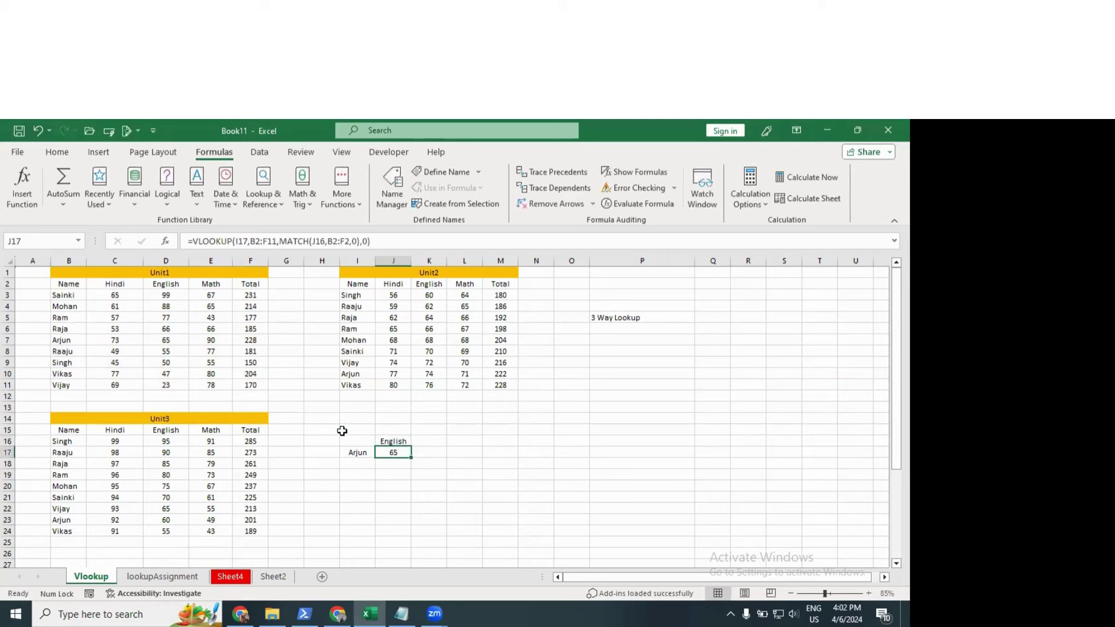
{"action": "left_click", "coordinate": [361, 454]}
{"action": "type", "text": "Raaju"}
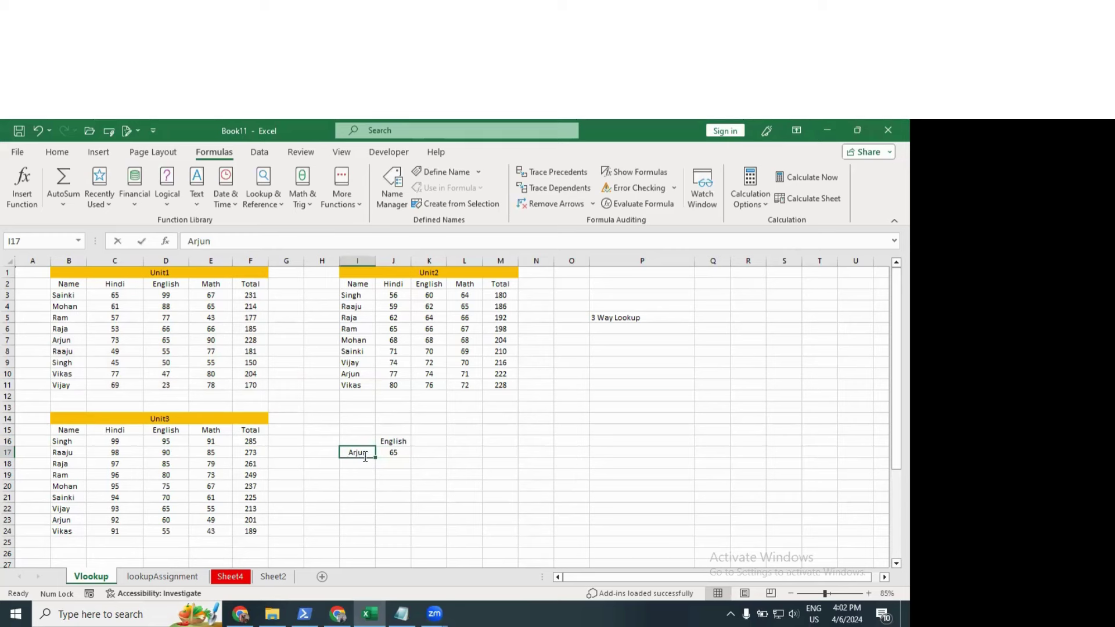
{"action": "key", "text": "Return"}
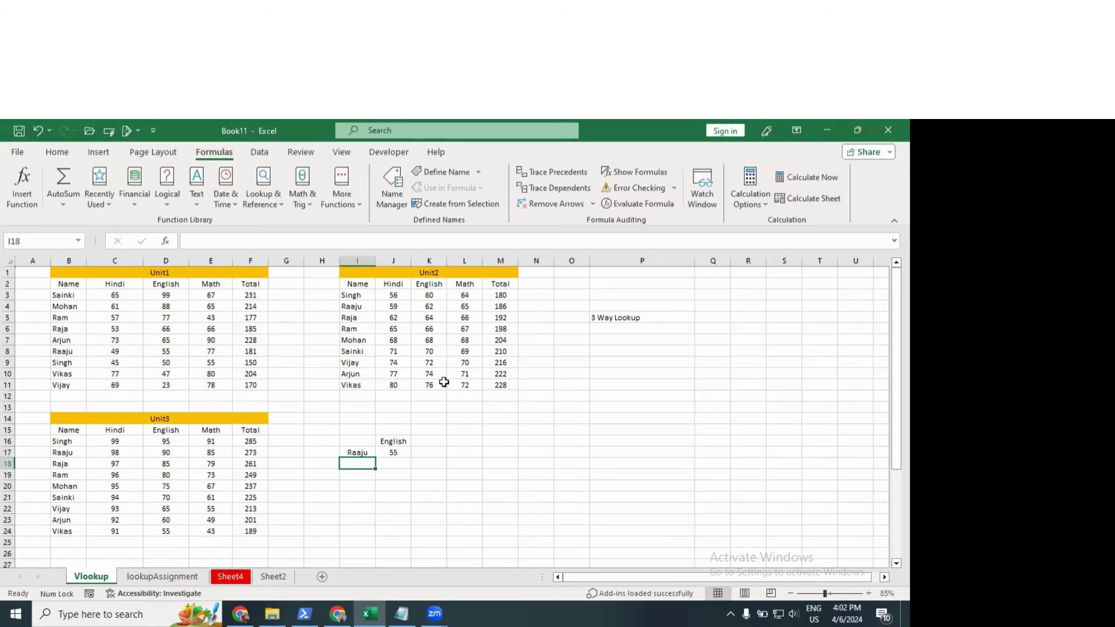
Step: Highlight the Unit1 header row, Name column and marks area to explain the lookup
{"action": "left_click_drag", "start_coordinate": [79, 284], "coordinate": [246, 286]}
{"action": "left_click_drag", "start_coordinate": [70, 284], "coordinate": [76, 386]}
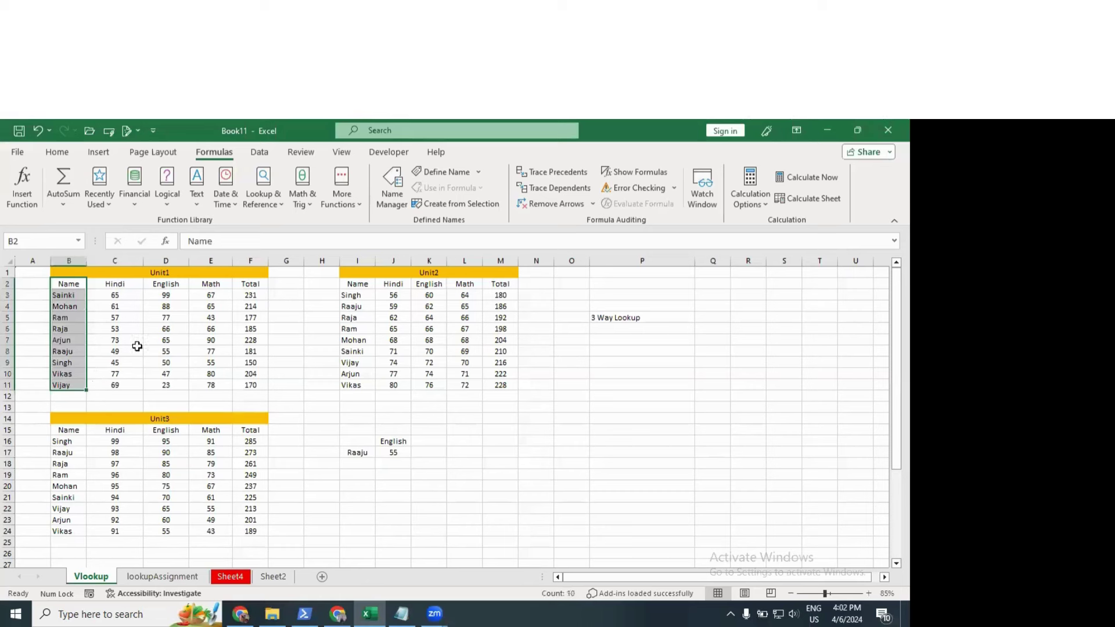
{"action": "left_click_drag", "start_coordinate": [113, 306], "coordinate": [239, 387]}
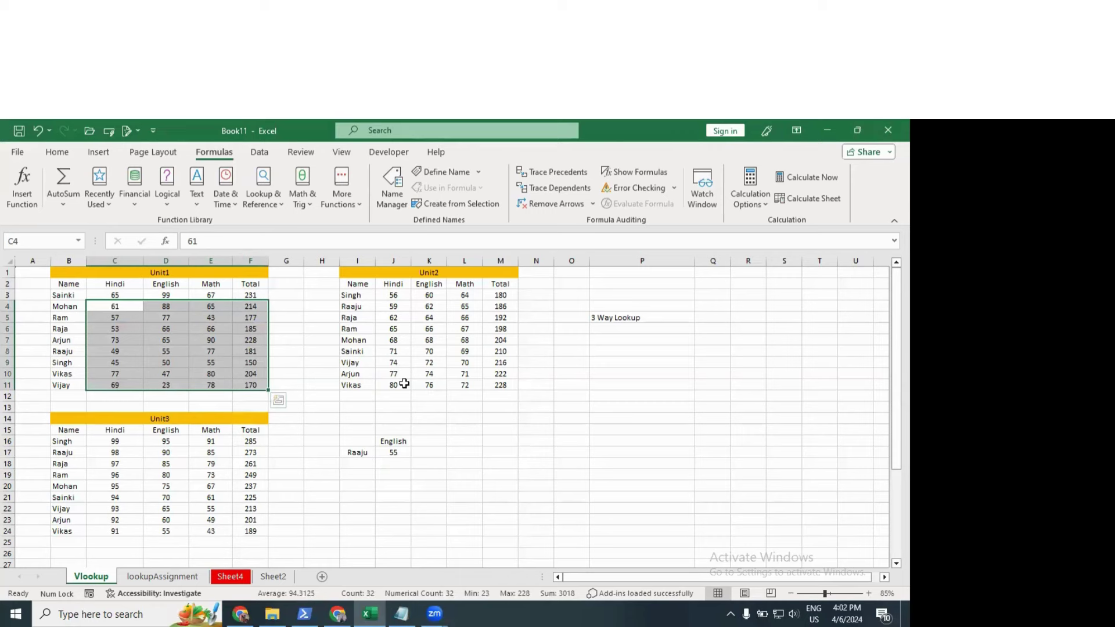
{"action": "left_click", "coordinate": [428, 462]}
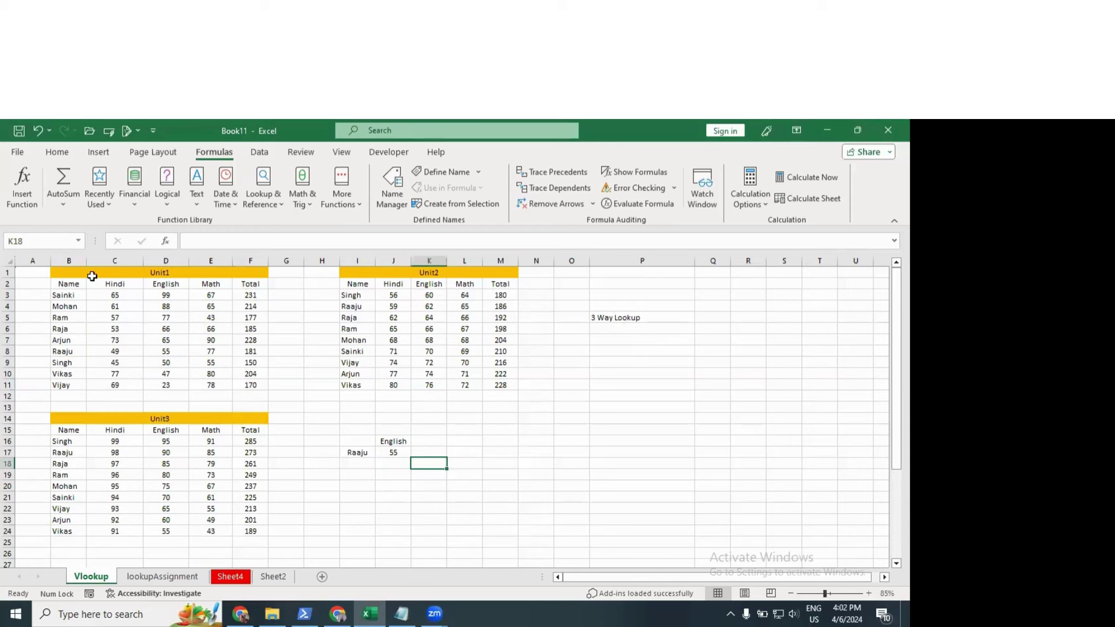
{"action": "left_click_drag", "start_coordinate": [80, 286], "coordinate": [254, 385]}
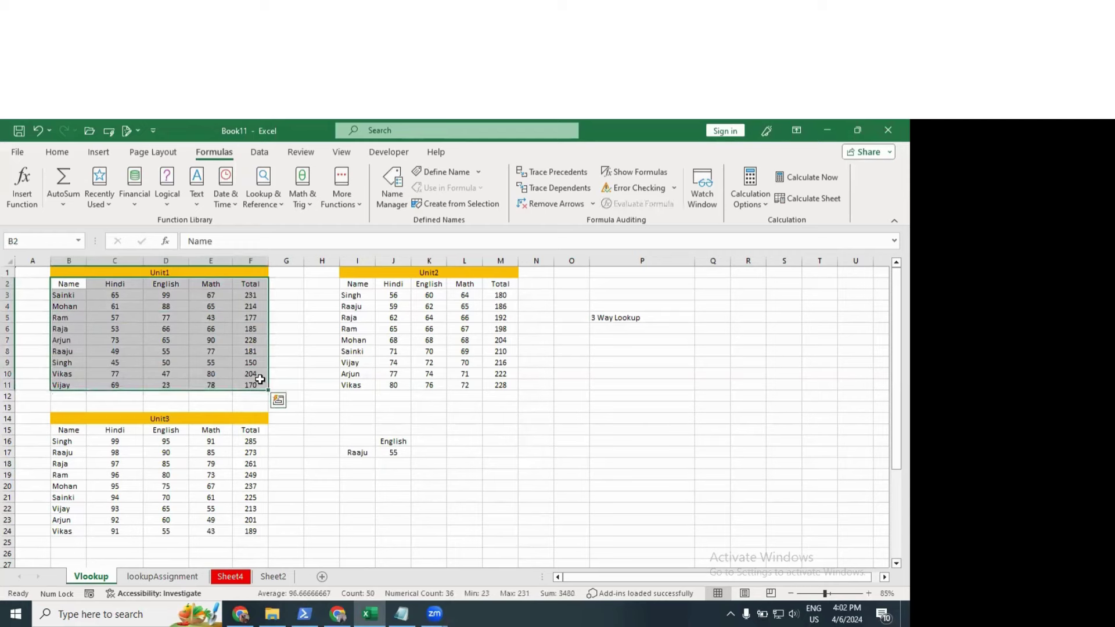
{"action": "left_click", "coordinate": [211, 306]}
{"action": "left_click", "coordinate": [238, 464]}
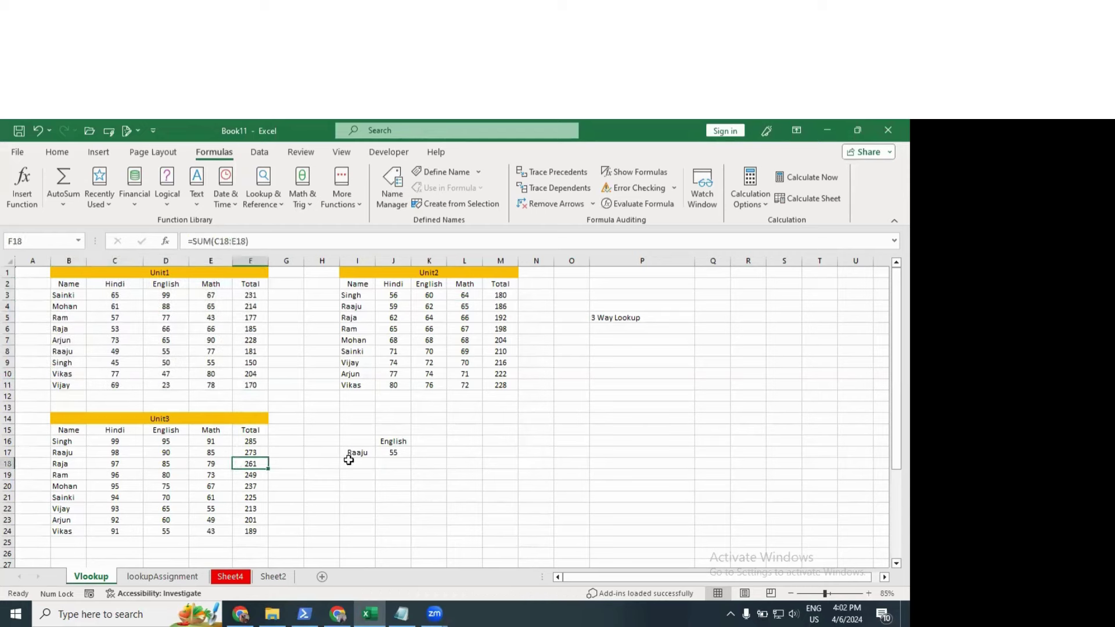
Step: Enter the unit label Unit1 in J15, then change it to Unit2
{"action": "left_click", "coordinate": [394, 439]}
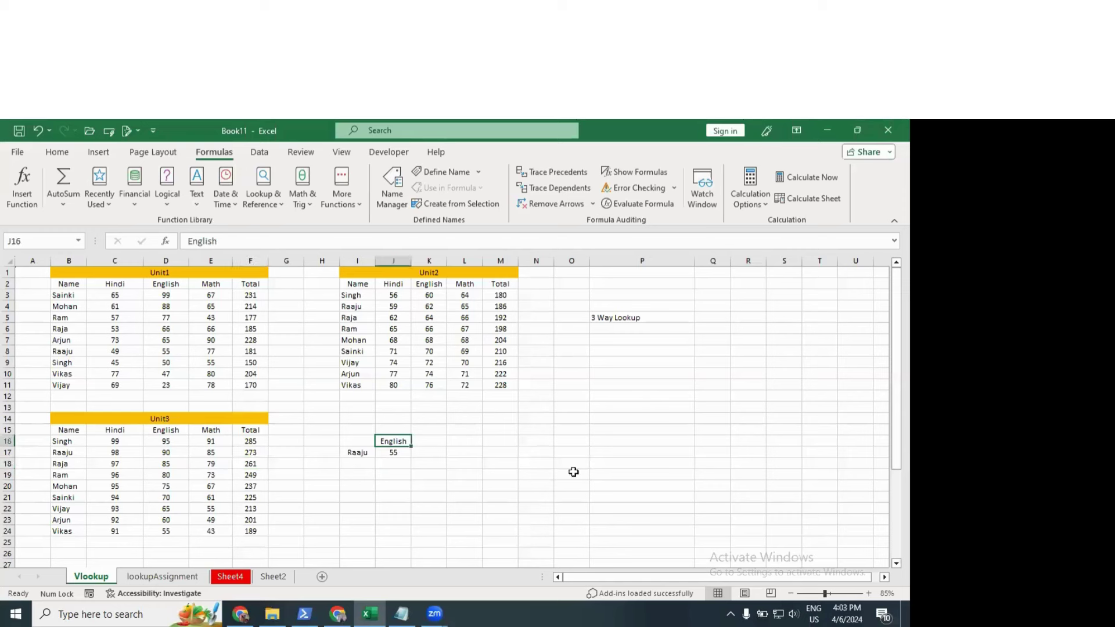
{"action": "type", "text": "Unit"}
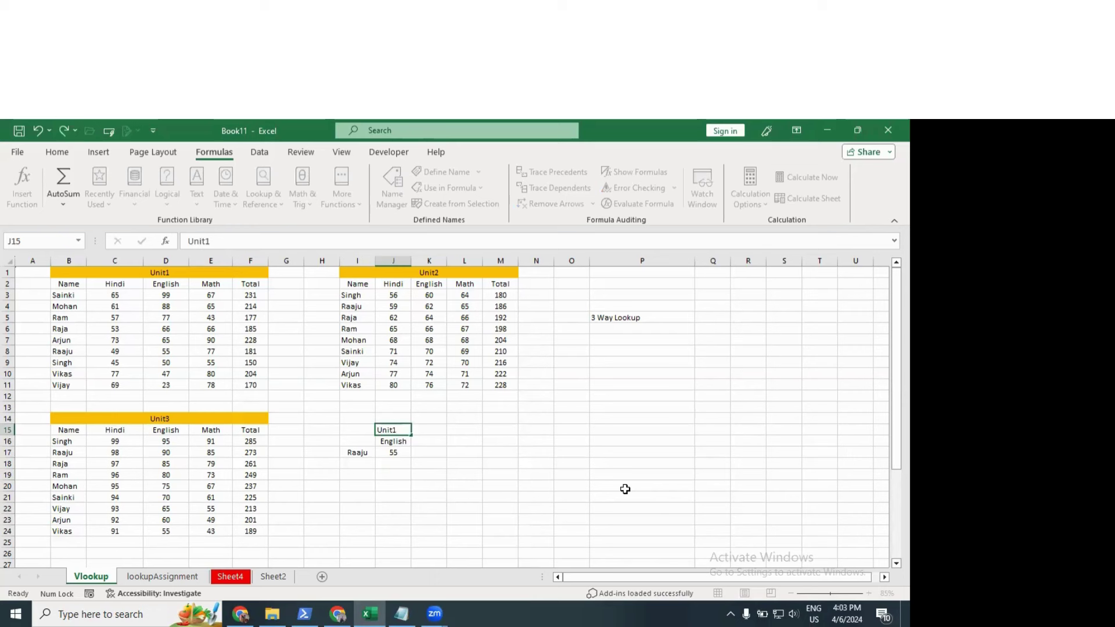
{"action": "type", "text": "1"}
{"action": "key", "text": "Return"}
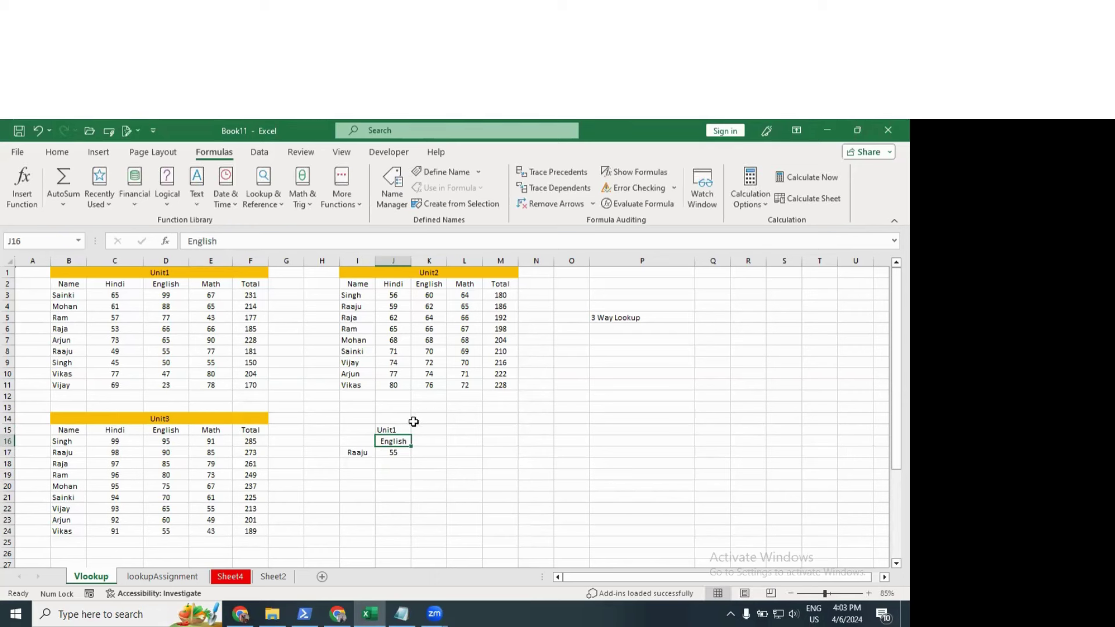
{"action": "double_click", "coordinate": [405, 428]}
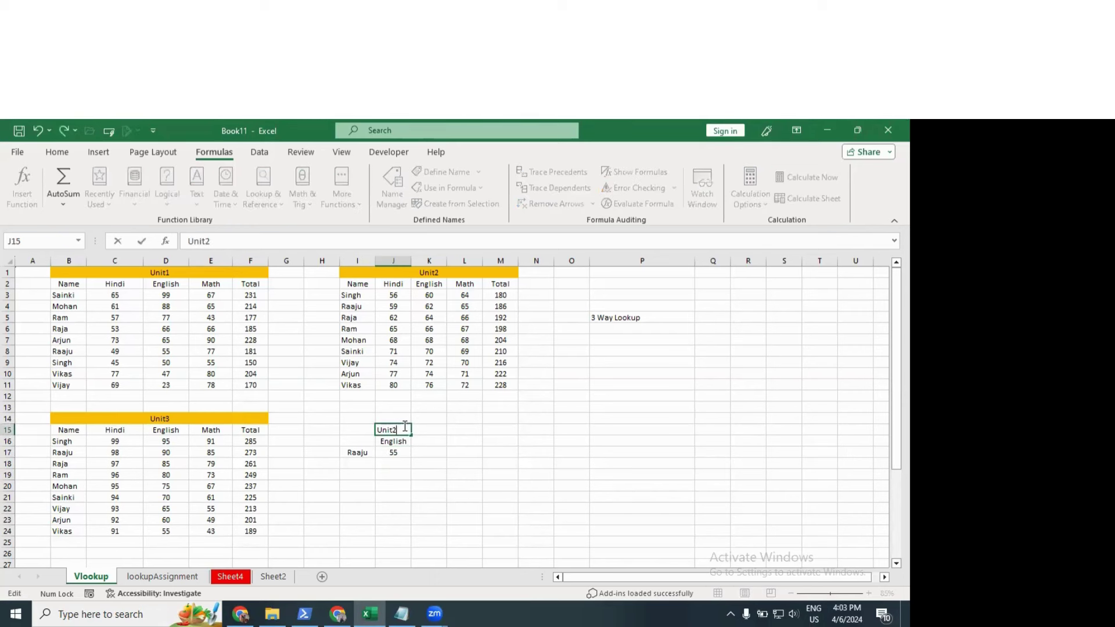
{"action": "key", "text": "Return"}
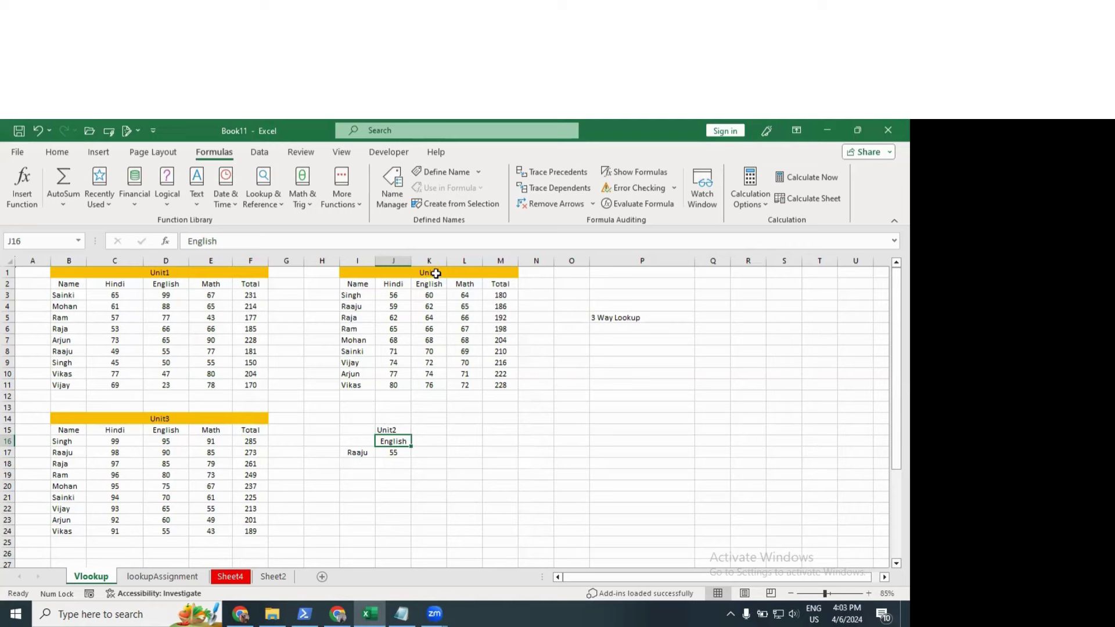
Step: Highlight ranges in the Unit2, Unit3 and Unit1 tables and compare J15 with J17's formula
{"action": "left_click_drag", "start_coordinate": [357, 284], "coordinate": [465, 385]}
{"action": "left_click_drag", "start_coordinate": [141, 435], "coordinate": [209, 505]}
{"action": "left_click_drag", "start_coordinate": [96, 284], "coordinate": [168, 351]}
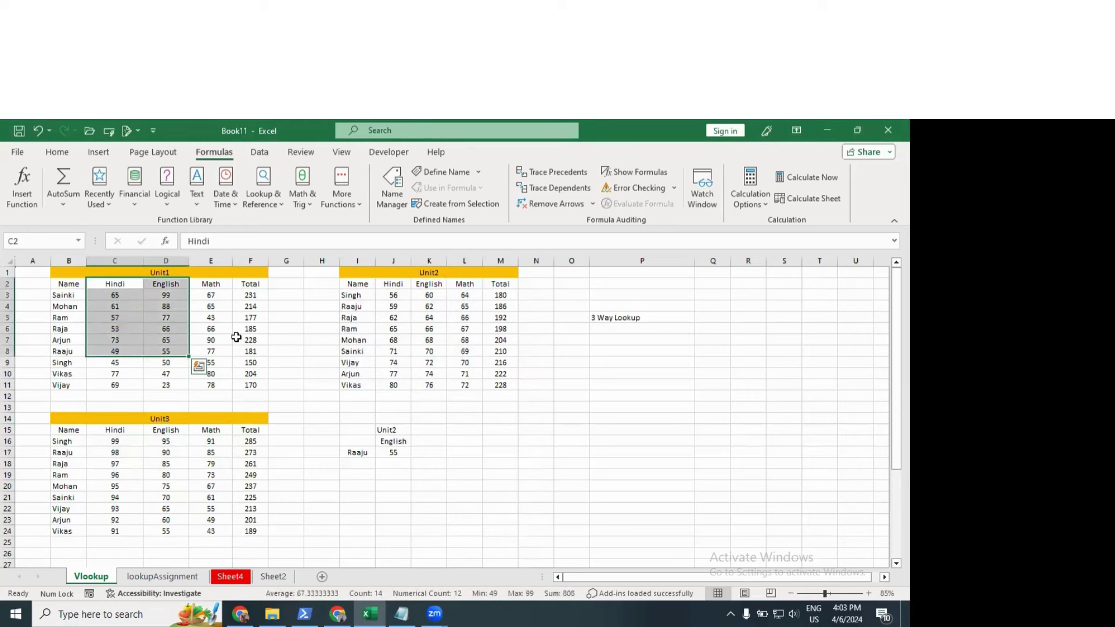
{"action": "left_click", "coordinate": [400, 430]}
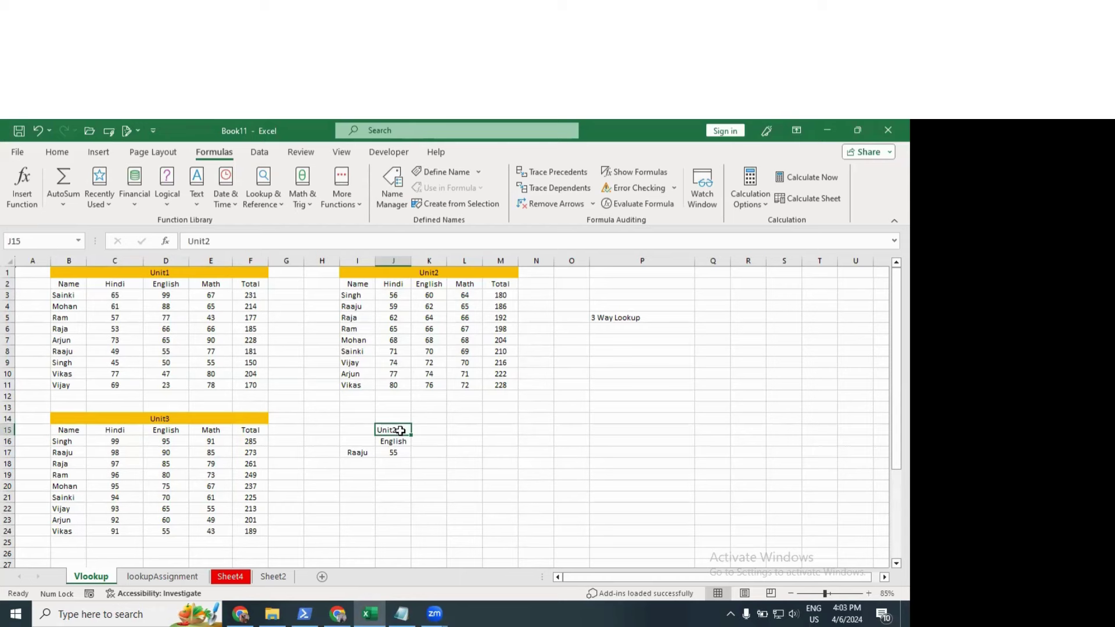
{"action": "left_click", "coordinate": [403, 453]}
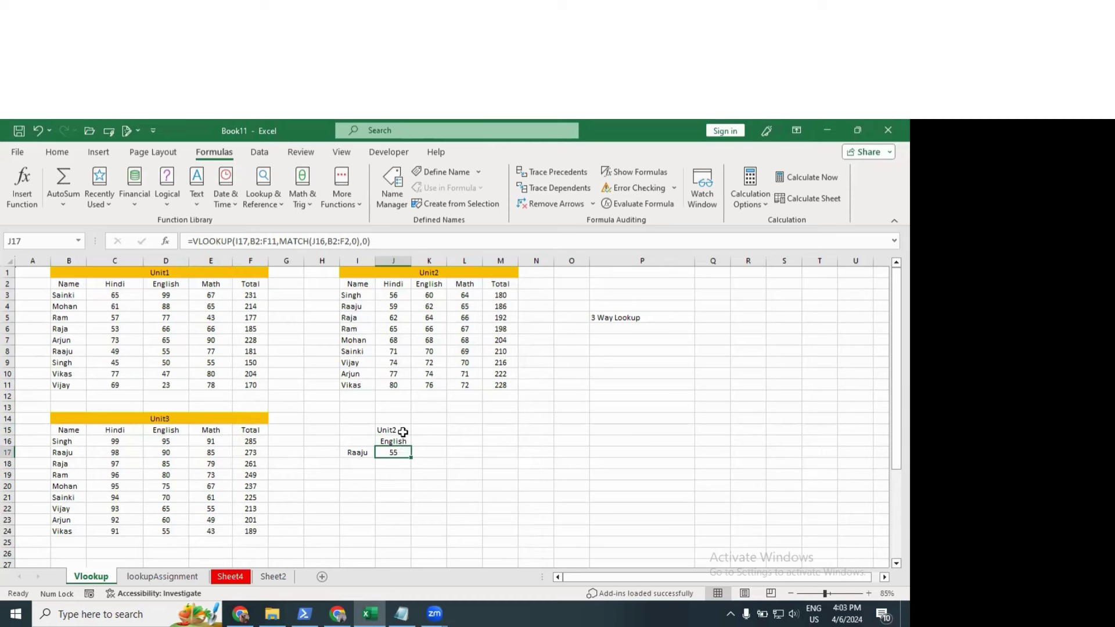
{"action": "left_click", "coordinate": [403, 432]}
{"action": "left_click", "coordinate": [625, 386]}
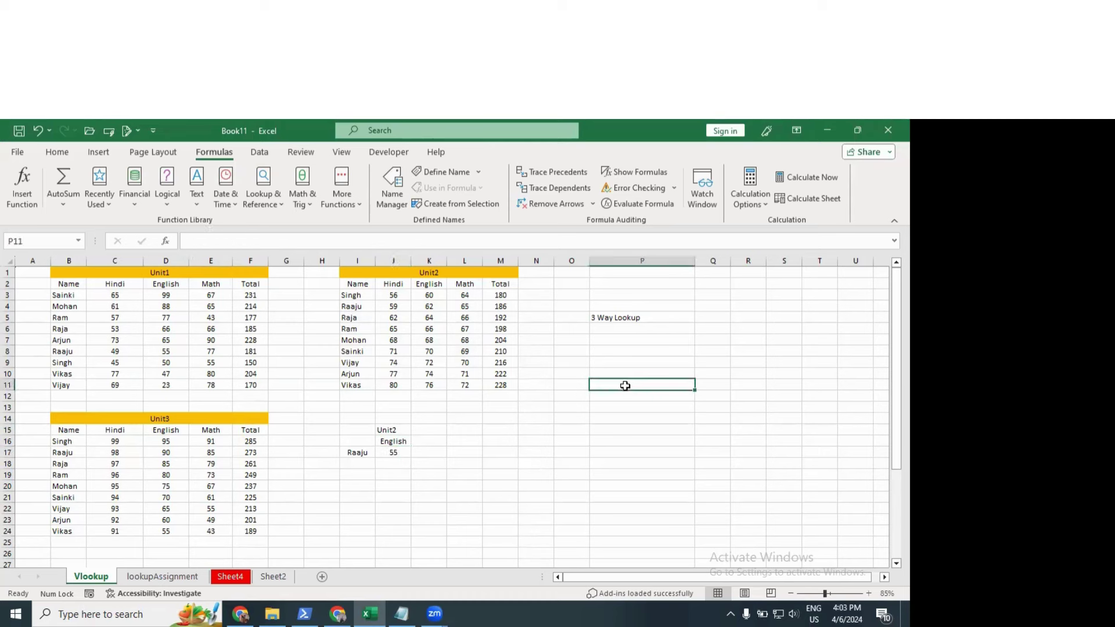
{"action": "type", "text": "choose"}
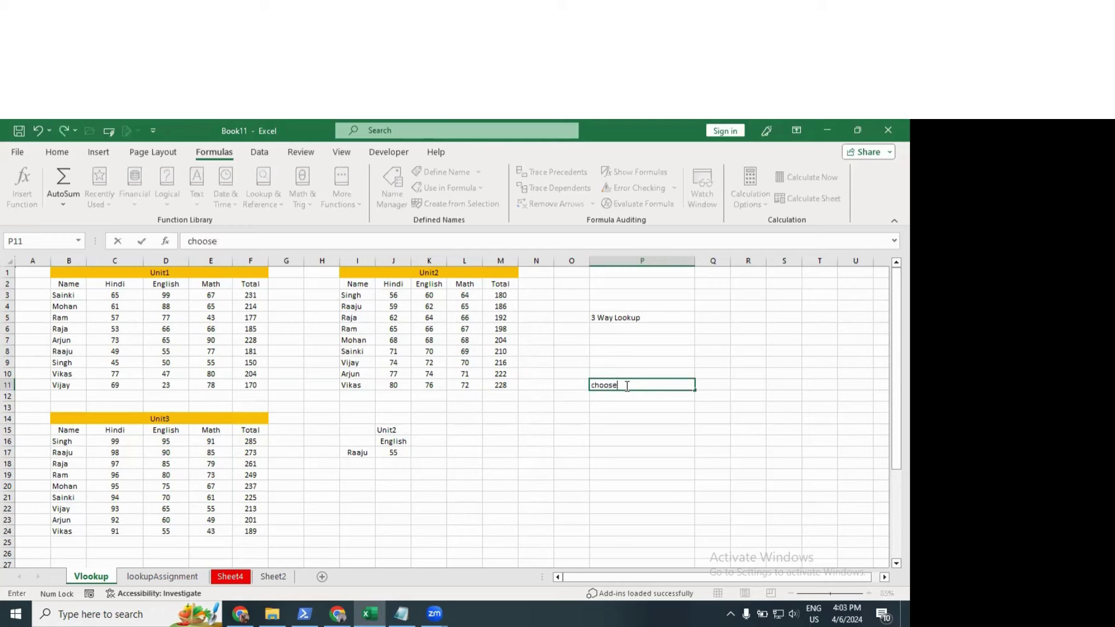
{"action": "key", "text": "Return"}
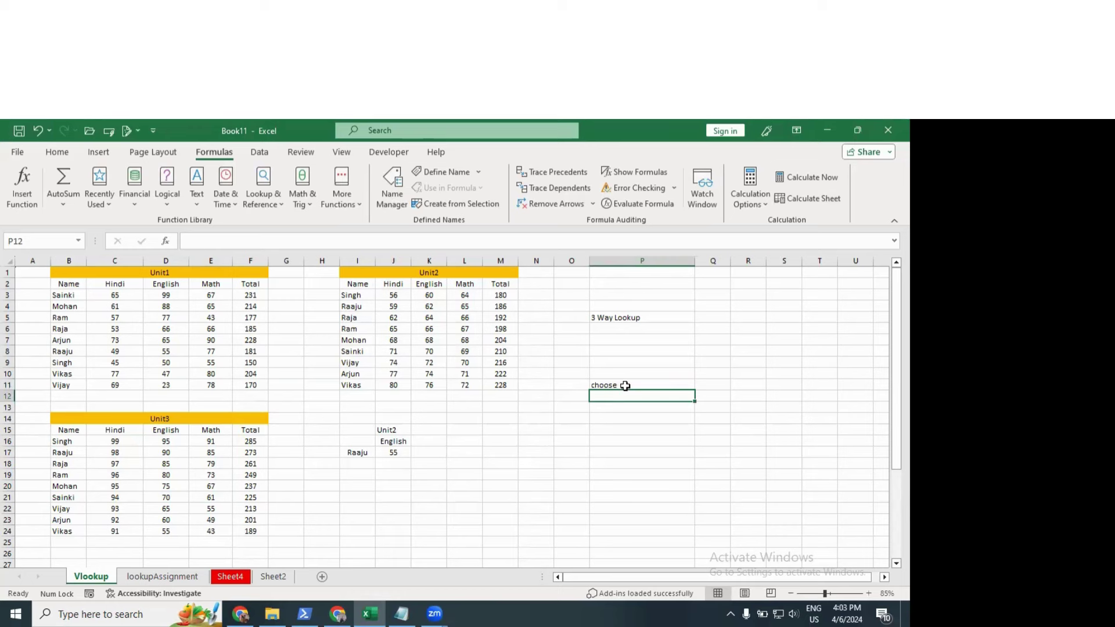
{"action": "scroll", "coordinate": [625, 386], "scroll_direction": "up", "scroll_amount": 2}
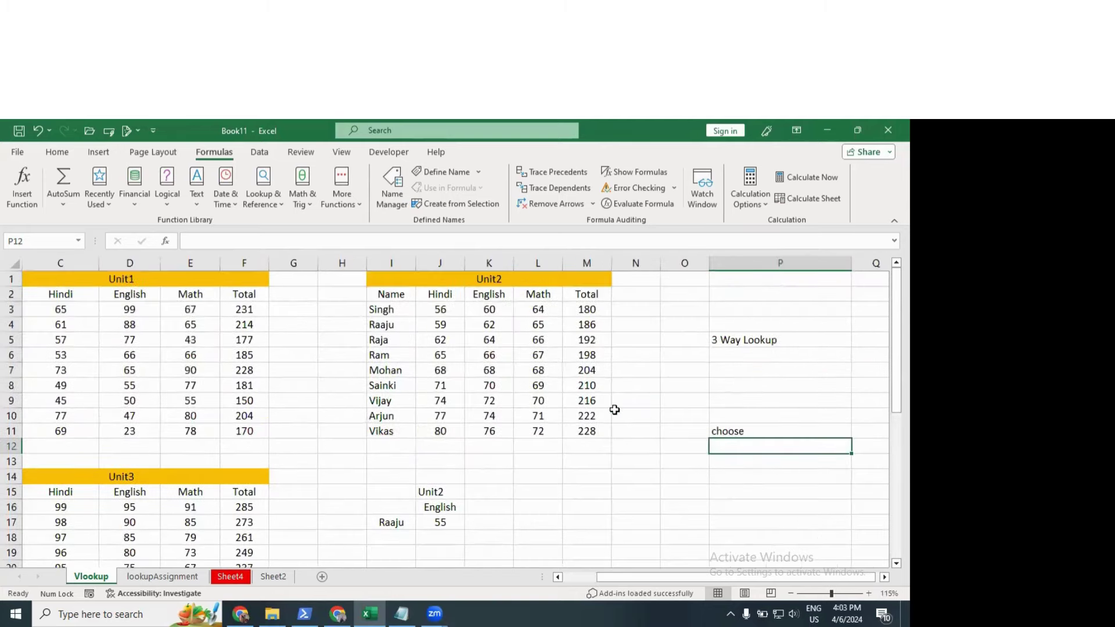
{"action": "scroll", "coordinate": [498, 459], "scroll_direction": "down", "scroll_amount": 1}
{"action": "scroll", "coordinate": [523, 441], "scroll_direction": "down", "scroll_amount": 1}
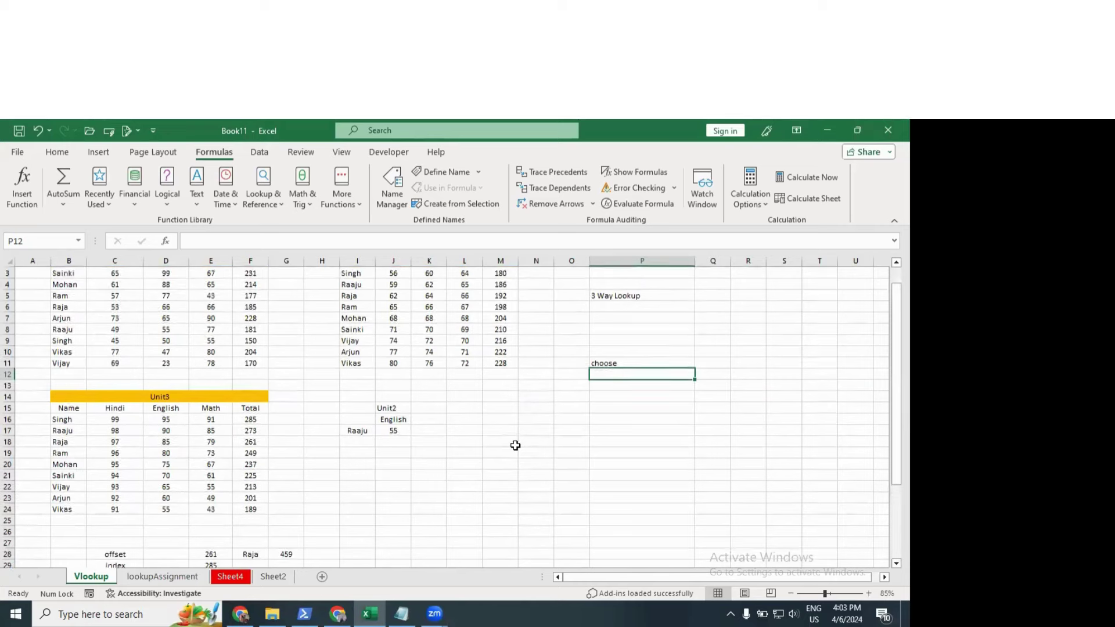
{"action": "scroll", "coordinate": [516, 446], "scroll_direction": "up", "scroll_amount": 1}
{"action": "left_click", "coordinate": [511, 485]}
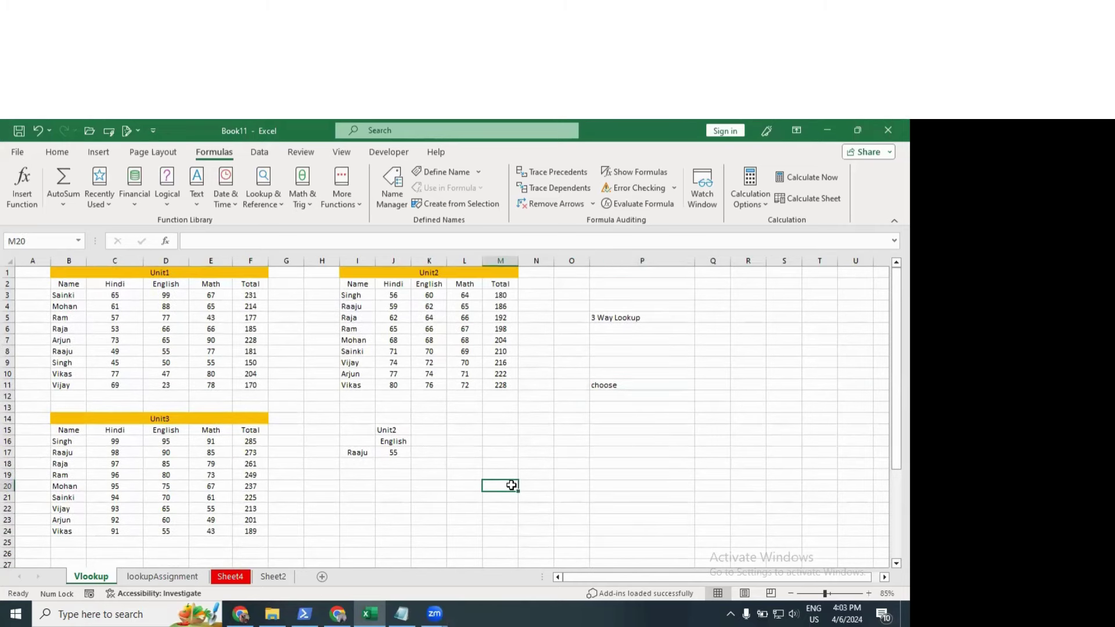
{"action": "type", "text": "="}
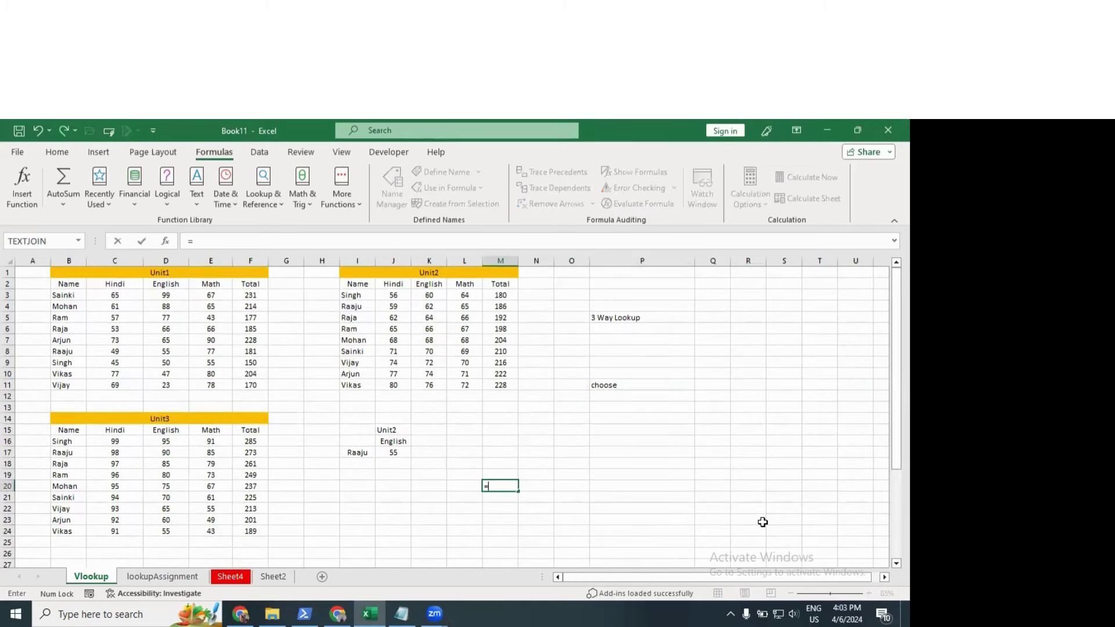
{"action": "type", "text": "s"}
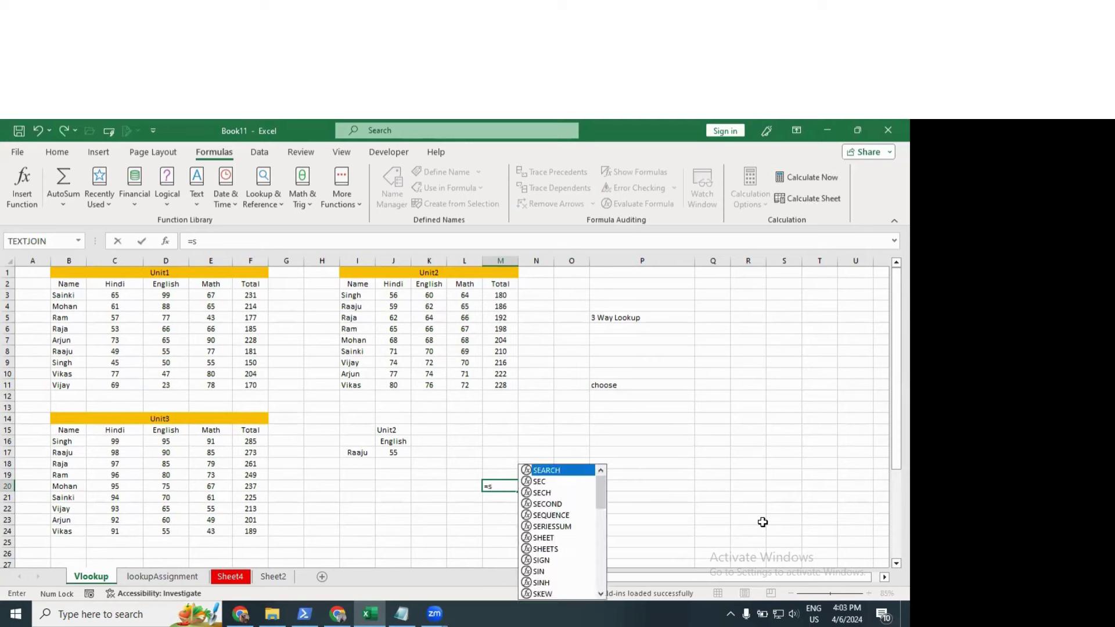
{"action": "type", "text": "um("}
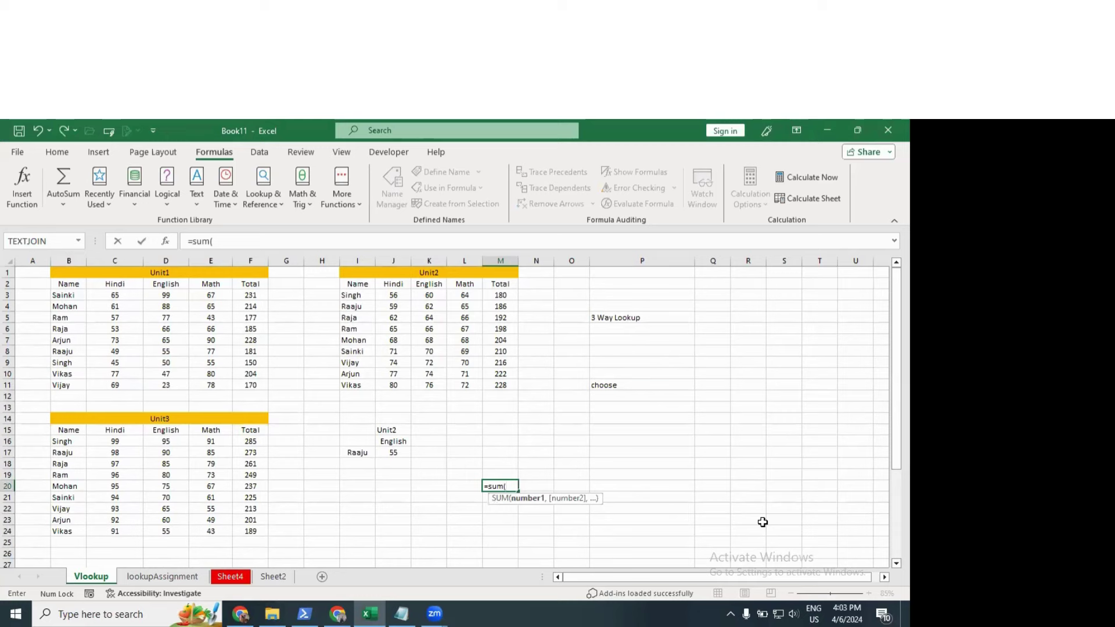
{"action": "key", "text": "Escape"}
{"action": "left_click_drag", "start_coordinate": [343, 424], "coordinate": [432, 488]}
{"action": "scroll", "coordinate": [456, 499], "scroll_direction": "down", "scroll_amount": 4}
{"action": "scroll", "coordinate": [325, 444], "scroll_direction": "up", "scroll_amount": 4}
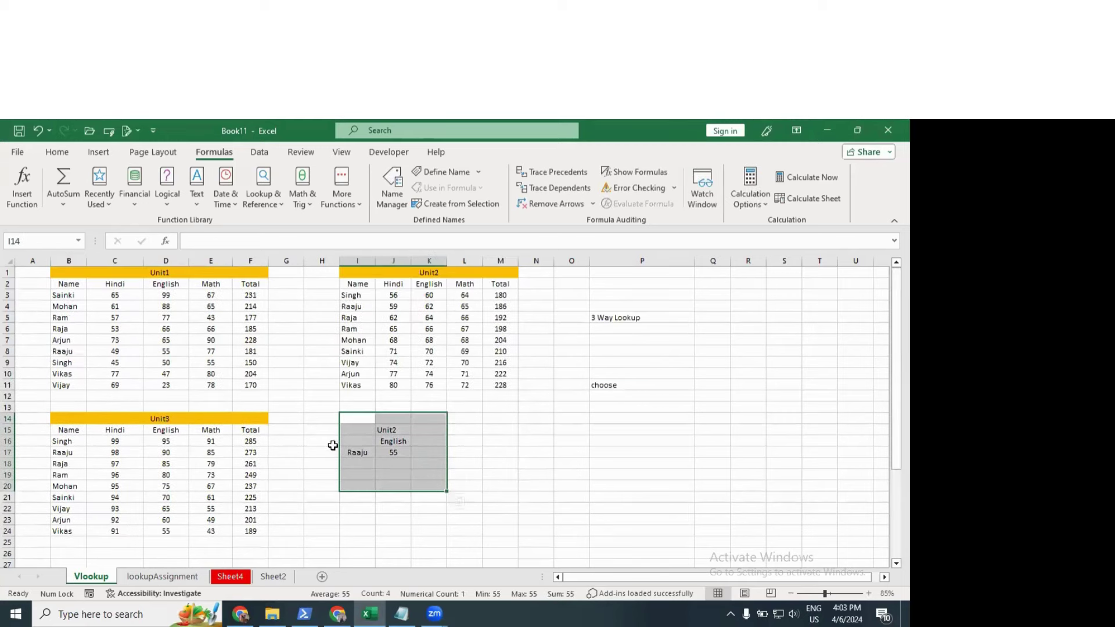
{"action": "left_click", "coordinate": [601, 442]}
{"action": "key", "text": "Up"}
{"action": "key", "text": "Up"}
{"action": "key", "text": "Up"}
{"action": "key", "text": "Up"}
{"action": "key", "text": "Up"}
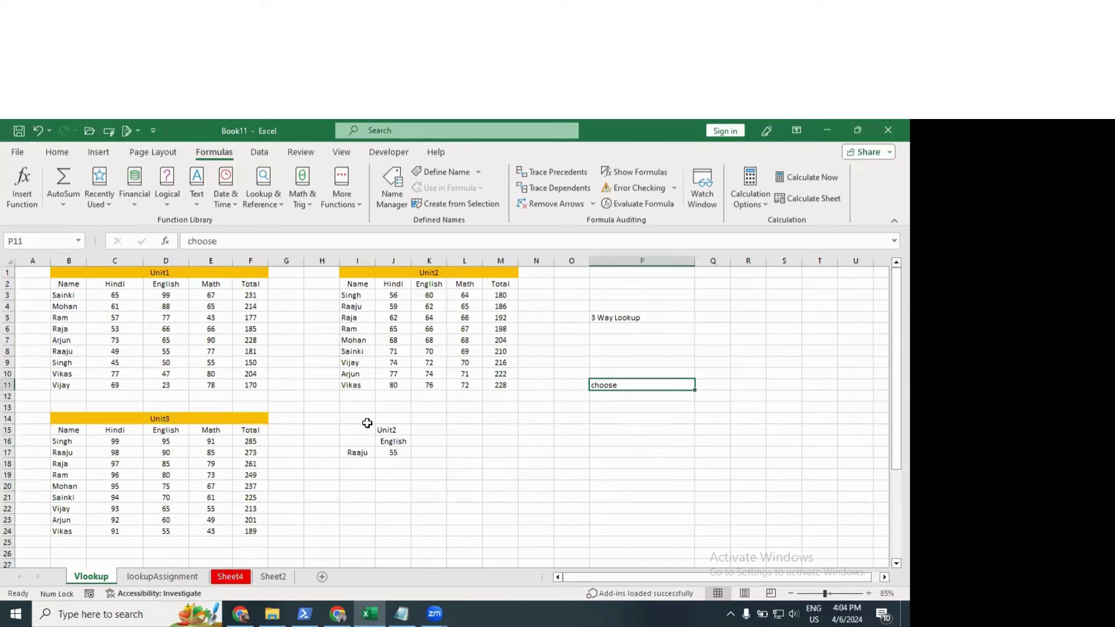
{"action": "left_click_drag", "start_coordinate": [367, 423], "coordinate": [398, 461]}
{"action": "left_click", "coordinate": [535, 473]}
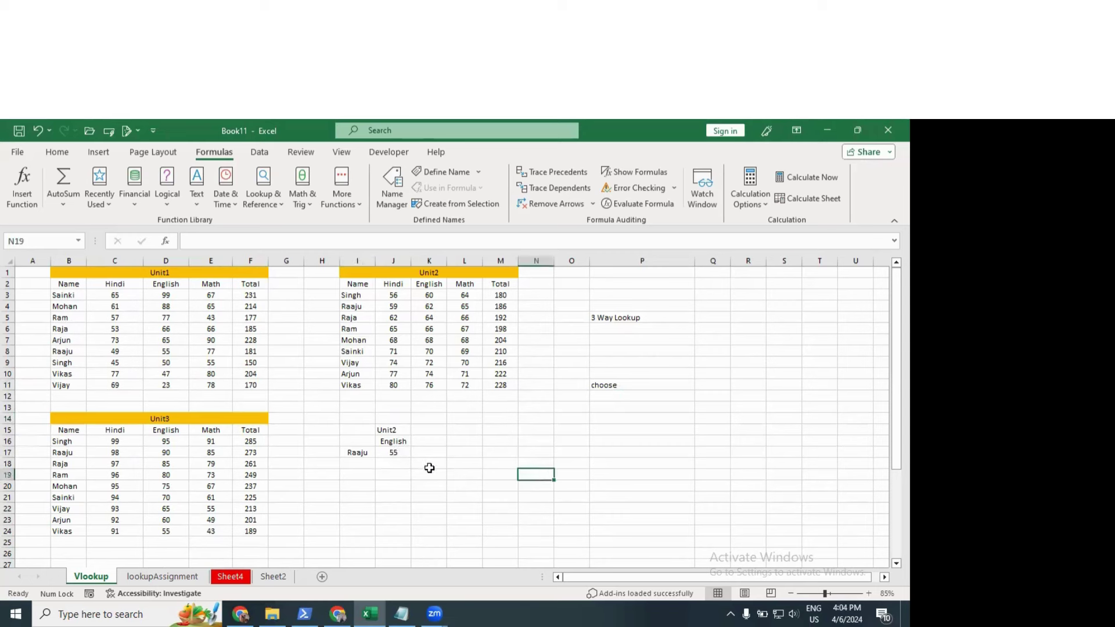
{"action": "left_click", "coordinate": [526, 427]}
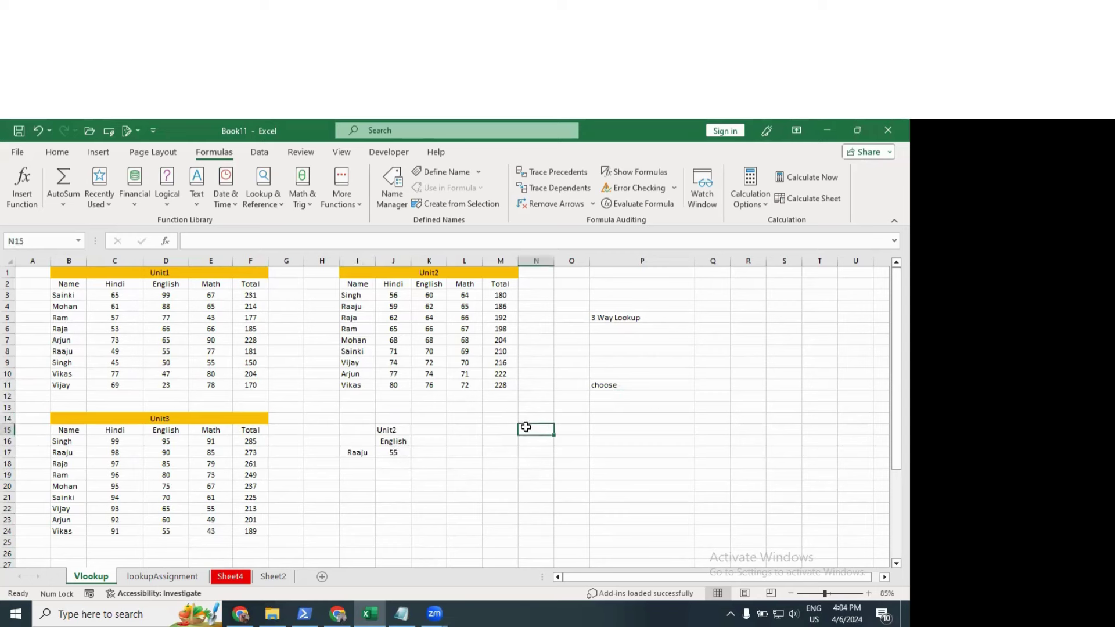
Step: Enter =CHOOSE(N14,100,200,300,400,500) in N15
{"action": "type", "text": "=choose"}
{"action": "key", "text": "Tab"}
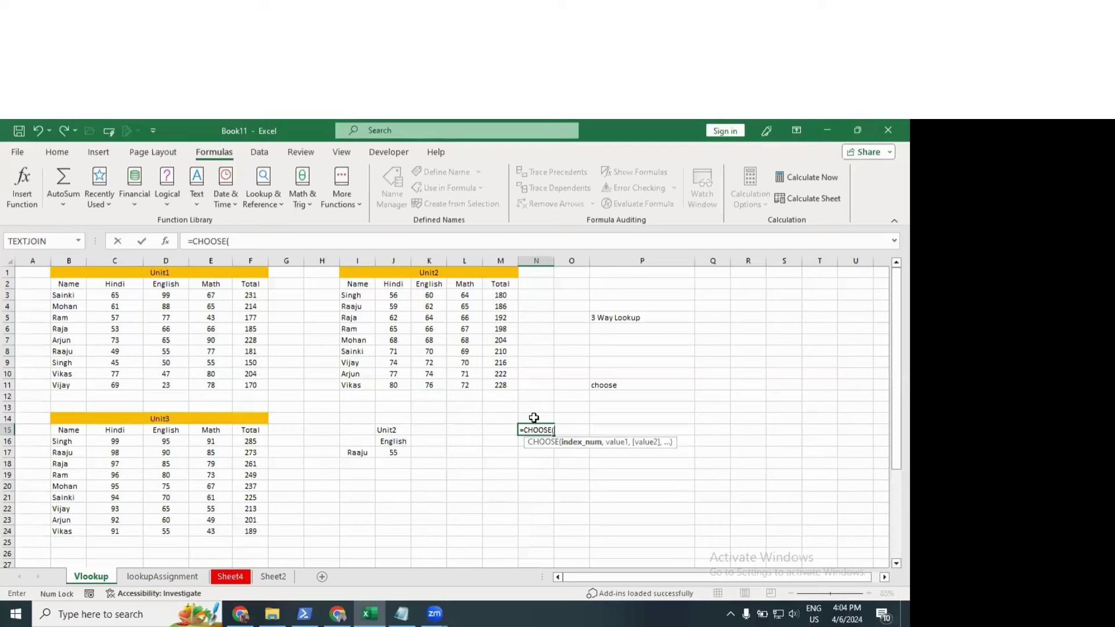
{"action": "left_click", "coordinate": [534, 418]}
{"action": "type", "text": "141"}
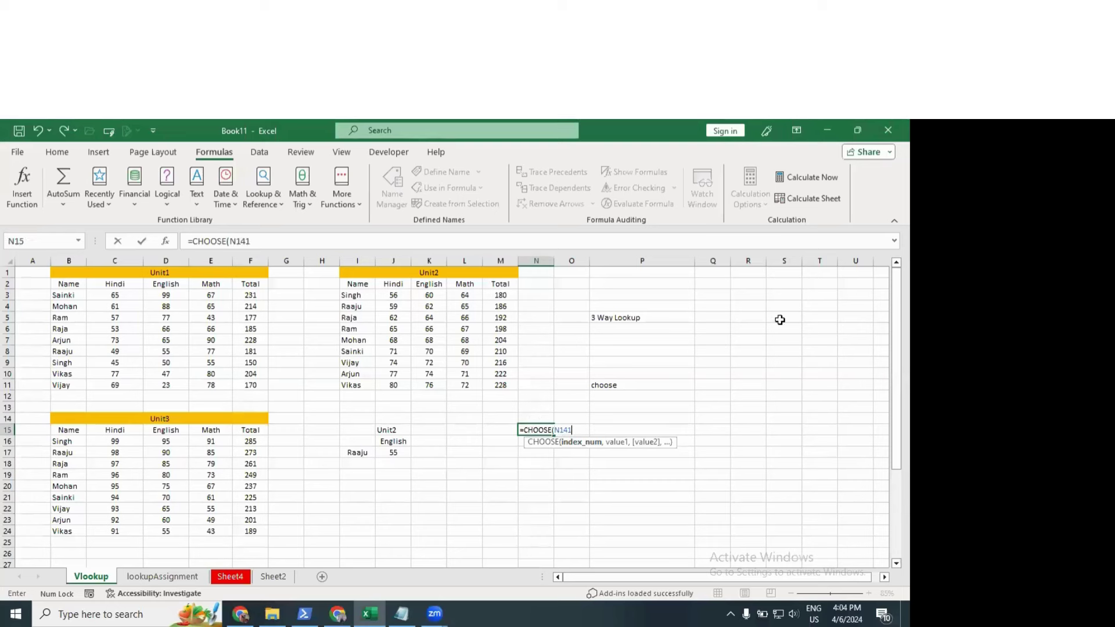
{"action": "key", "text": "BackSpace"}
{"action": "type", "text": ","}
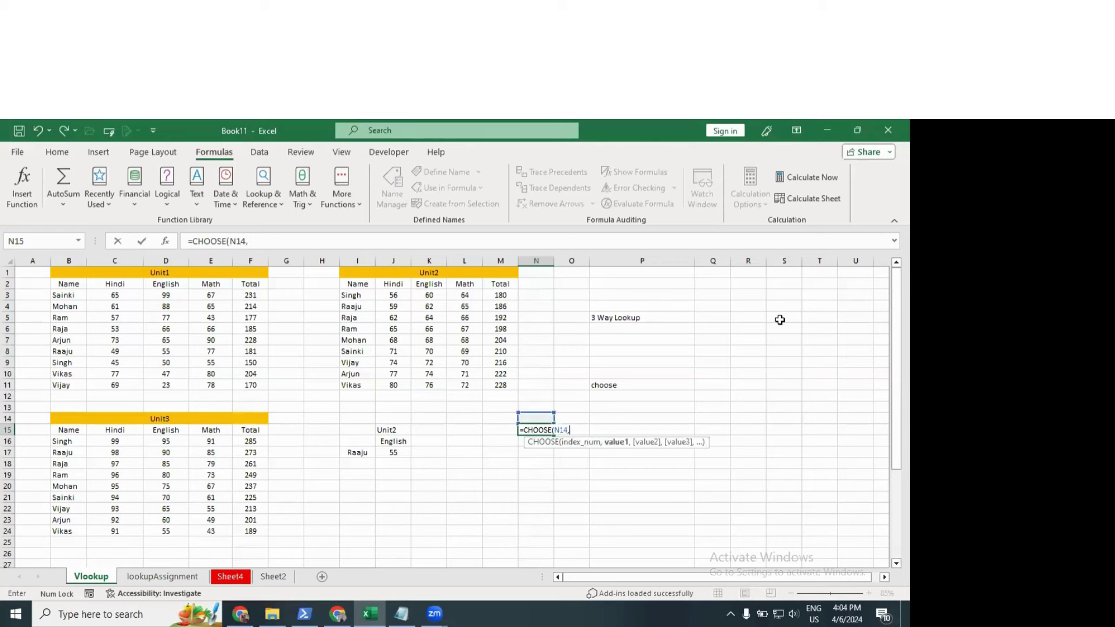
{"action": "type", "text": "100,200,300,4"}
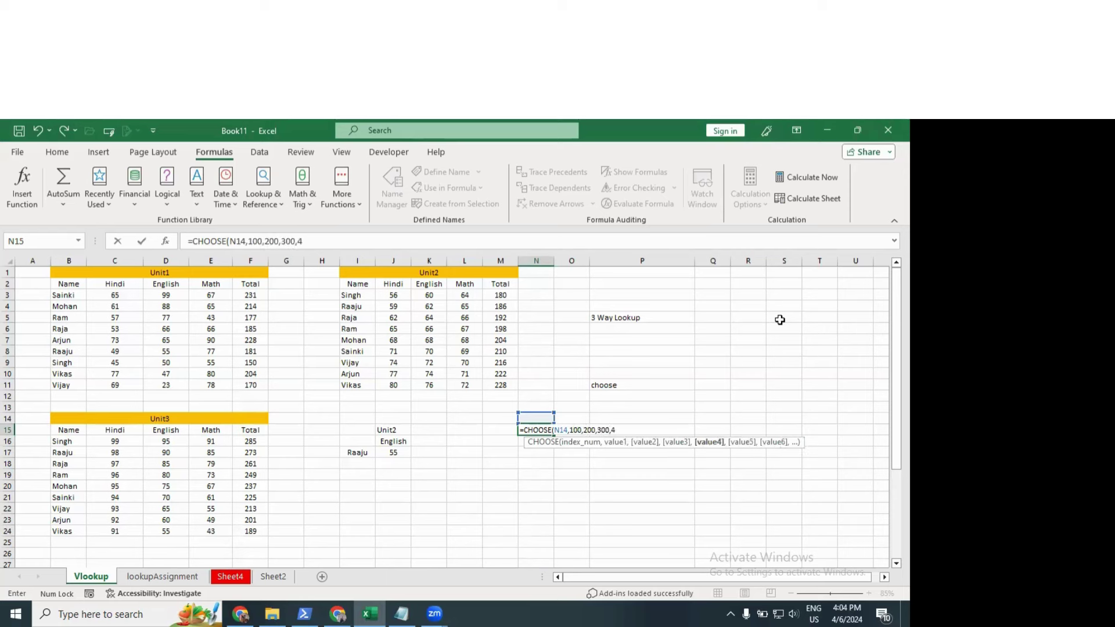
{"action": "type", "text": "00,4"}
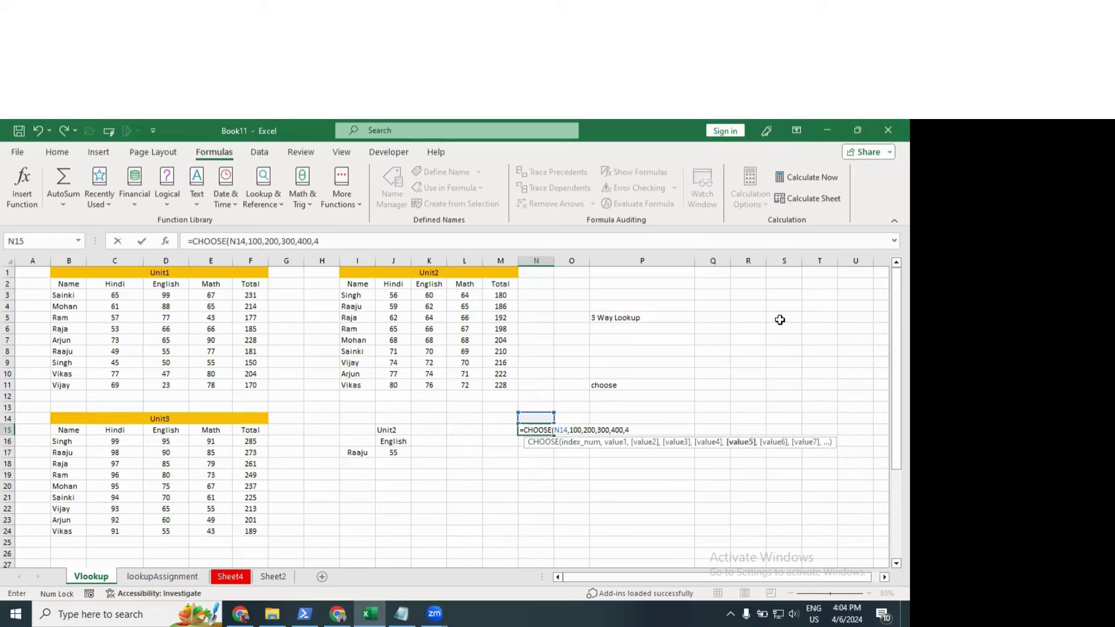
{"action": "key", "text": "BackSpace"}
{"action": "type", "text": "500)"}
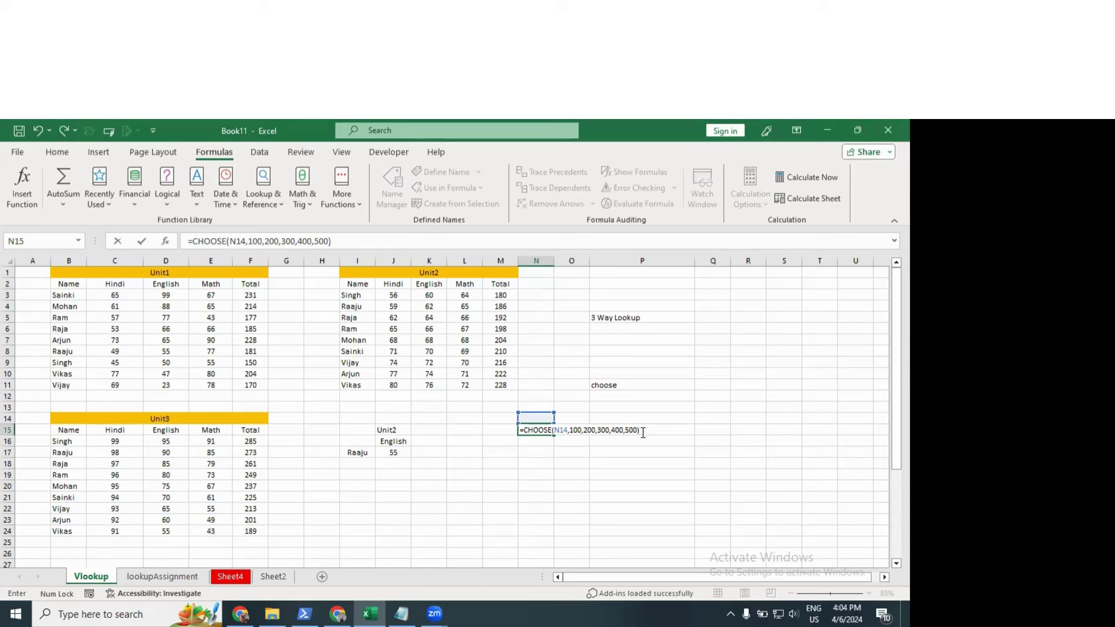
{"action": "key", "text": "Up"}
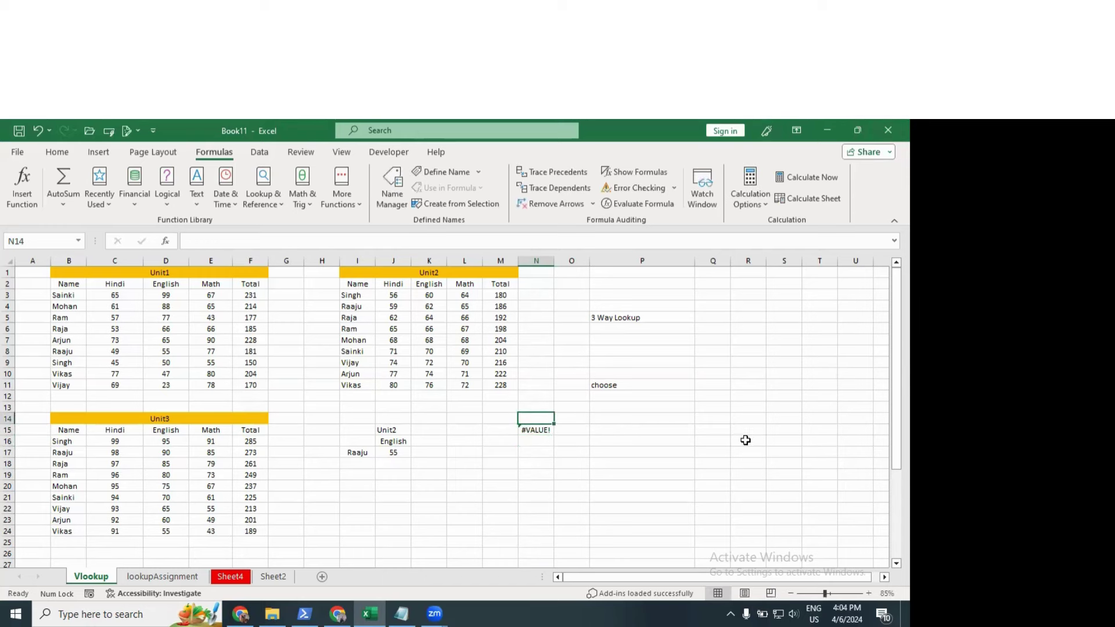
Step: Test the CHOOSE index by entering 1, 2 and then 3 in N14
{"action": "type", "text": "1"}
{"action": "key", "text": "Return"}
{"action": "key", "text": "Up"}
{"action": "type", "text": "2"}
{"action": "key", "text": "Return"}
{"action": "key", "text": "Up"}
{"action": "type", "text": "3"}
{"action": "key", "text": "Return"}
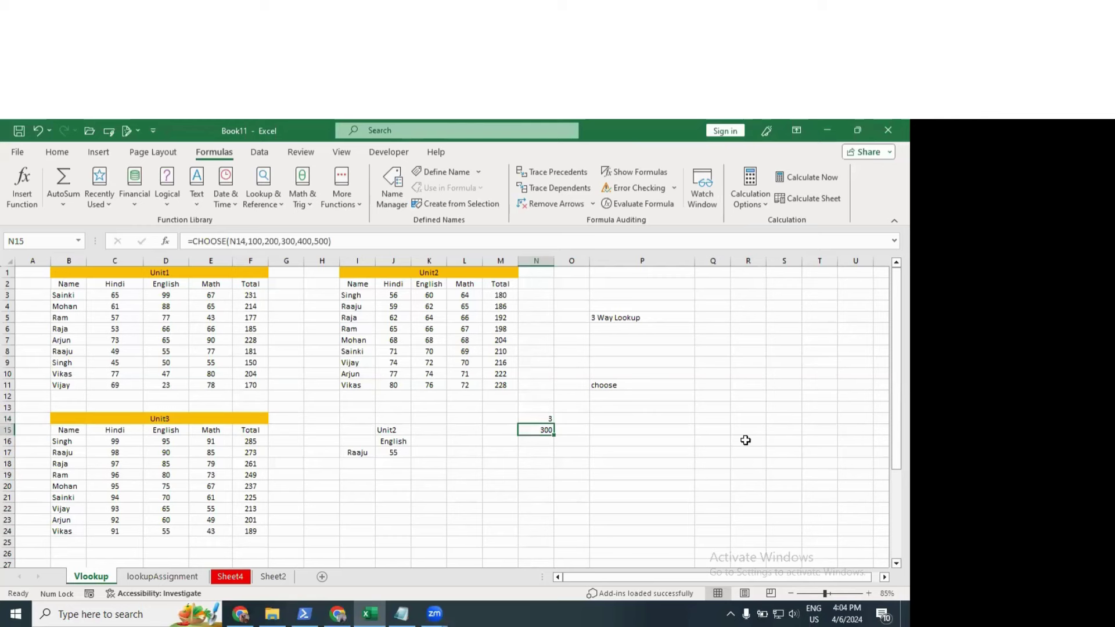
{"action": "key", "text": "Up"}
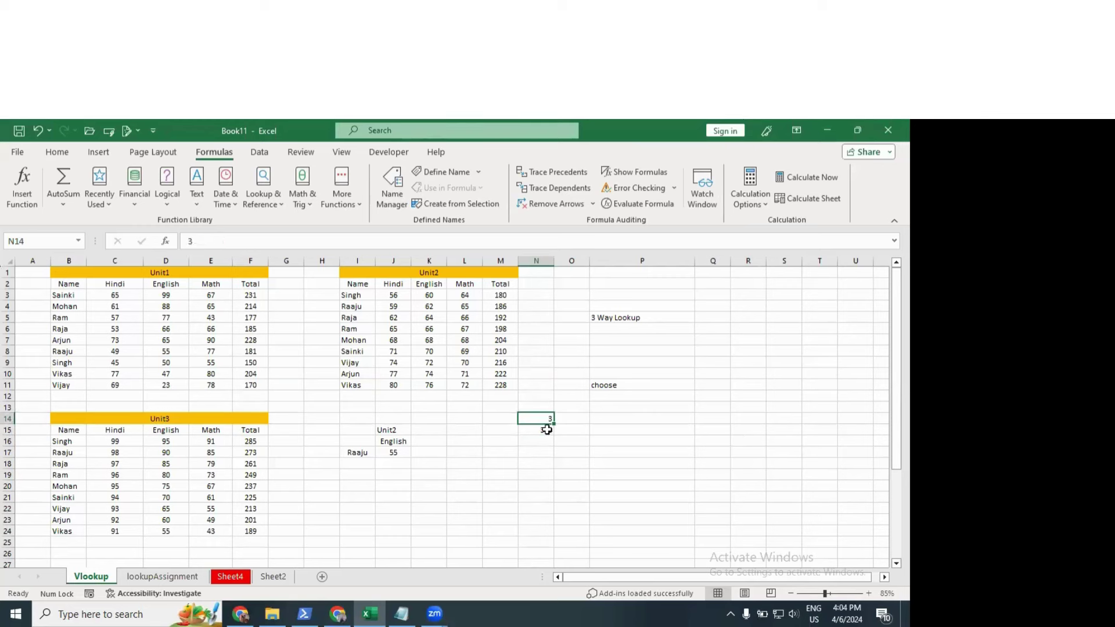
Step: Review N15's CHOOSE arguments in edit mode, confirming it still returns 300
{"action": "left_click", "coordinate": [540, 429]}
{"action": "double_click", "coordinate": [530, 430]}
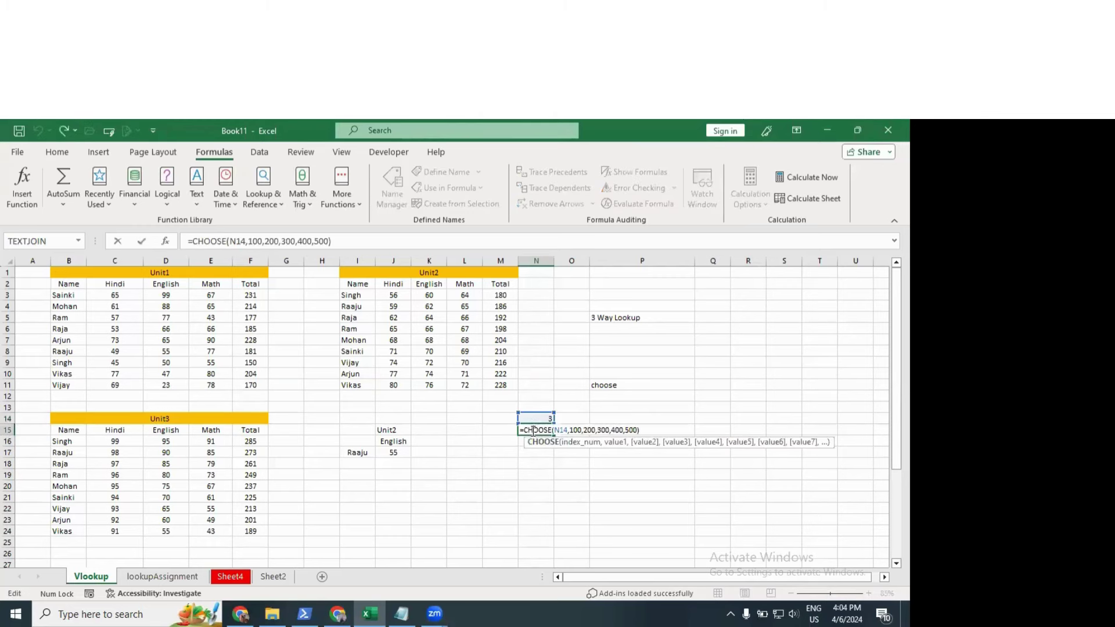
{"action": "left_click_drag", "start_coordinate": [568, 431], "coordinate": [552, 431]}
{"action": "left_click", "coordinate": [565, 431]}
{"action": "left_click", "coordinate": [570, 432]}
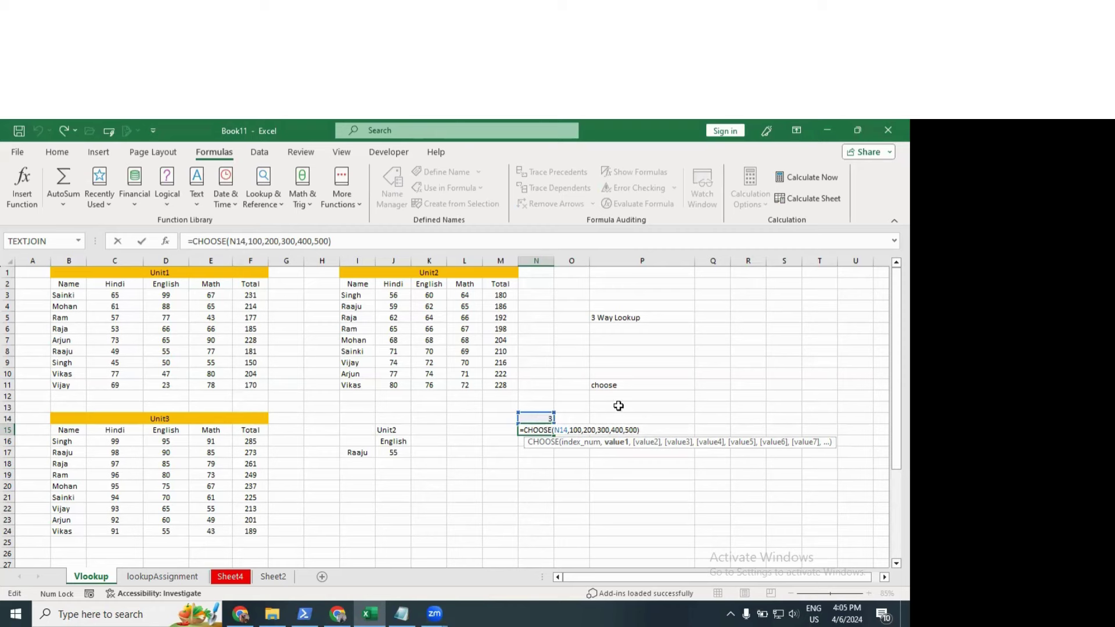
{"action": "key", "text": "Return"}
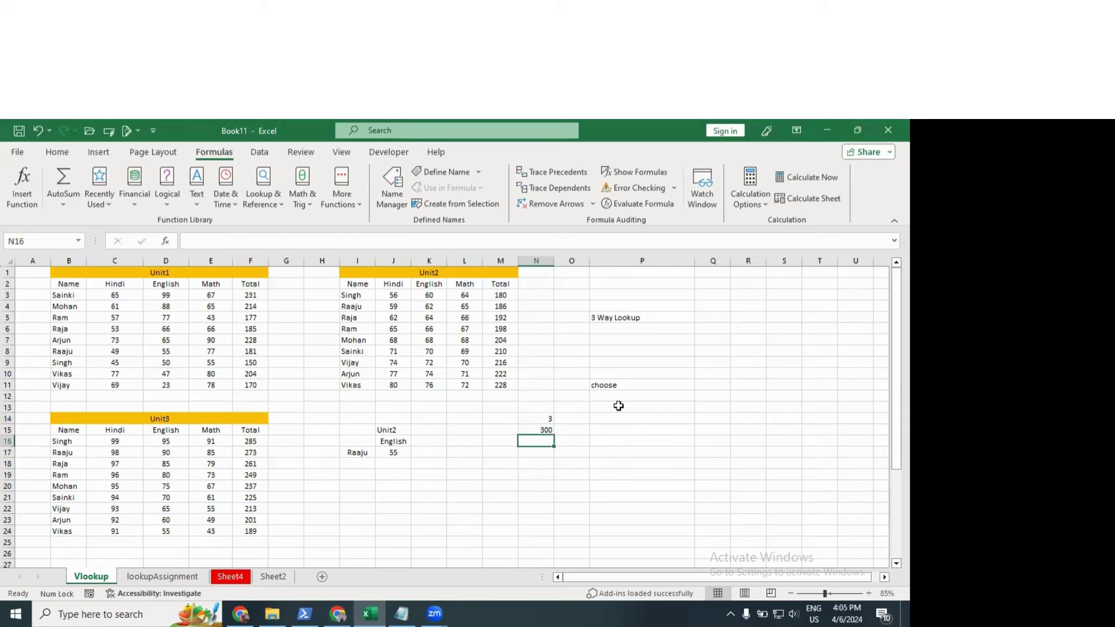
{"action": "left_click", "coordinate": [546, 429]}
Step: Clear the N15 demo and insert choose(if( before MATCH in J17's VLOOKUP formula
{"action": "key", "text": "Delete"}
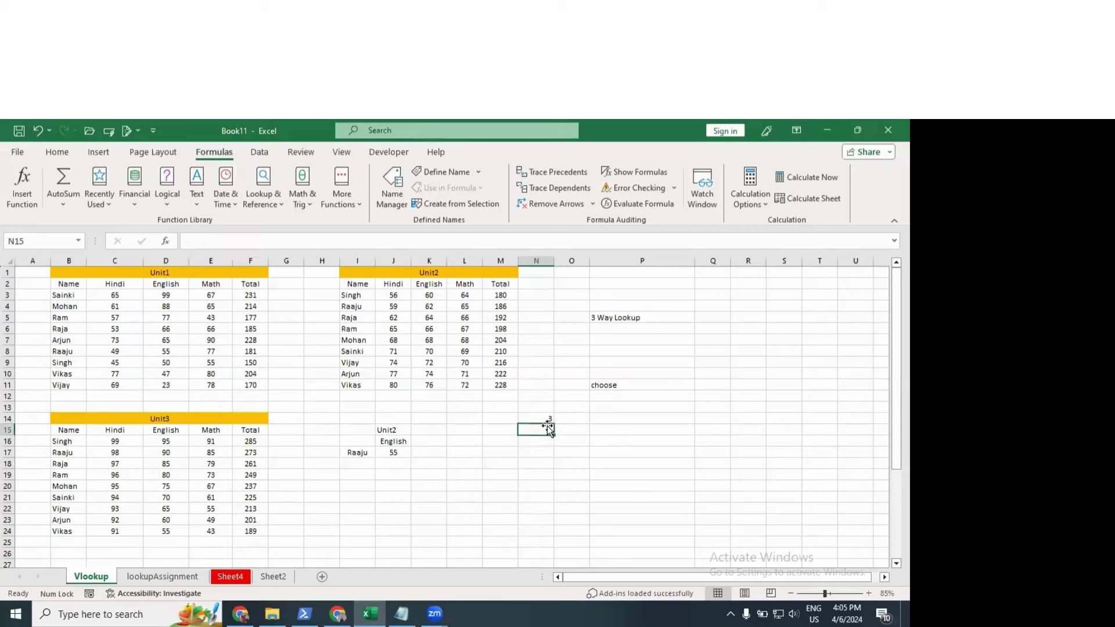
{"action": "left_click", "coordinate": [550, 418]}
{"action": "double_click", "coordinate": [397, 453]}
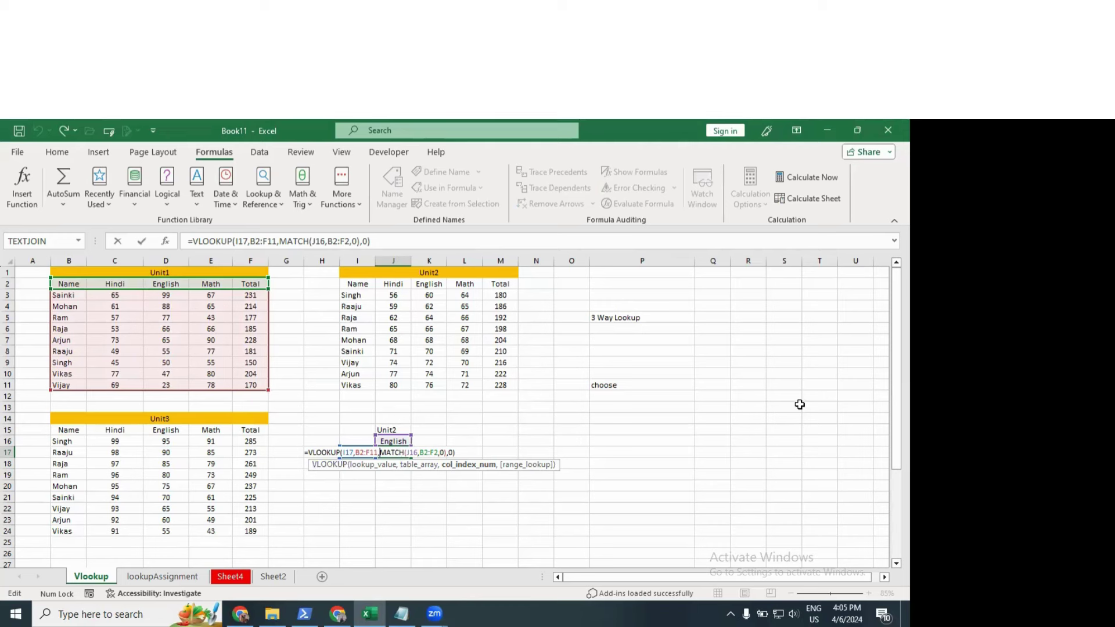
{"action": "type", "text": "choose"}
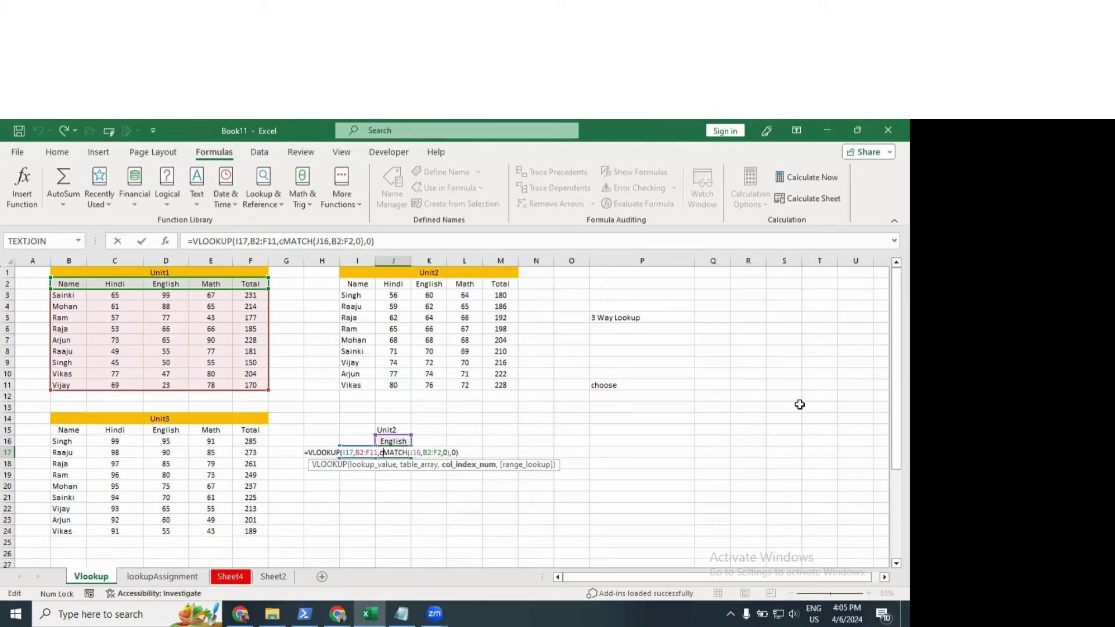
{"action": "type", "text": "()"}
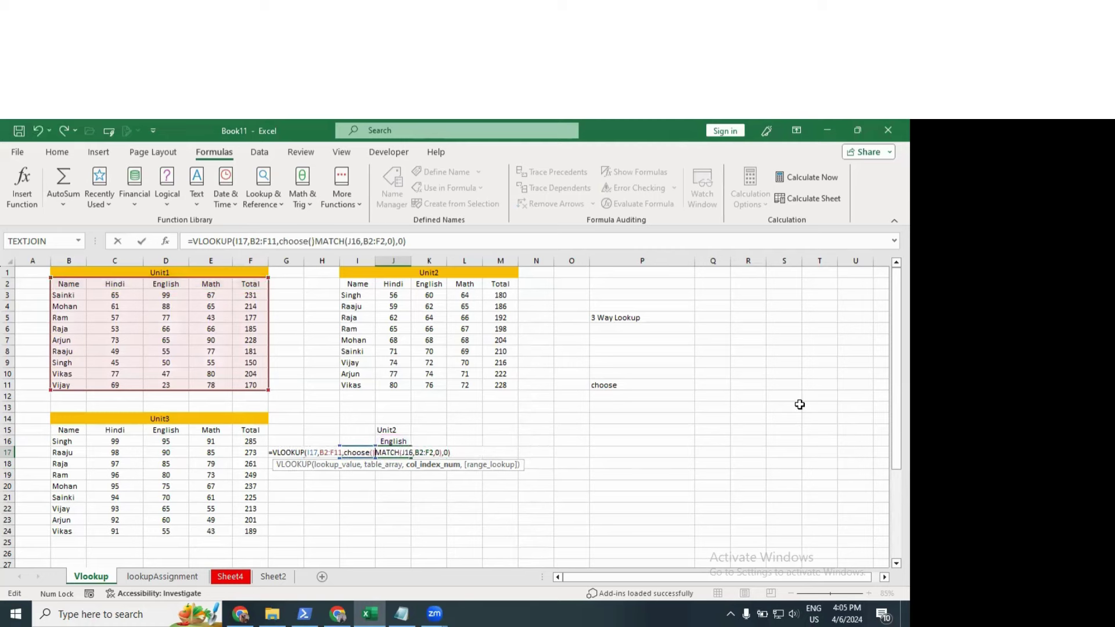
{"action": "type", "text": ","}
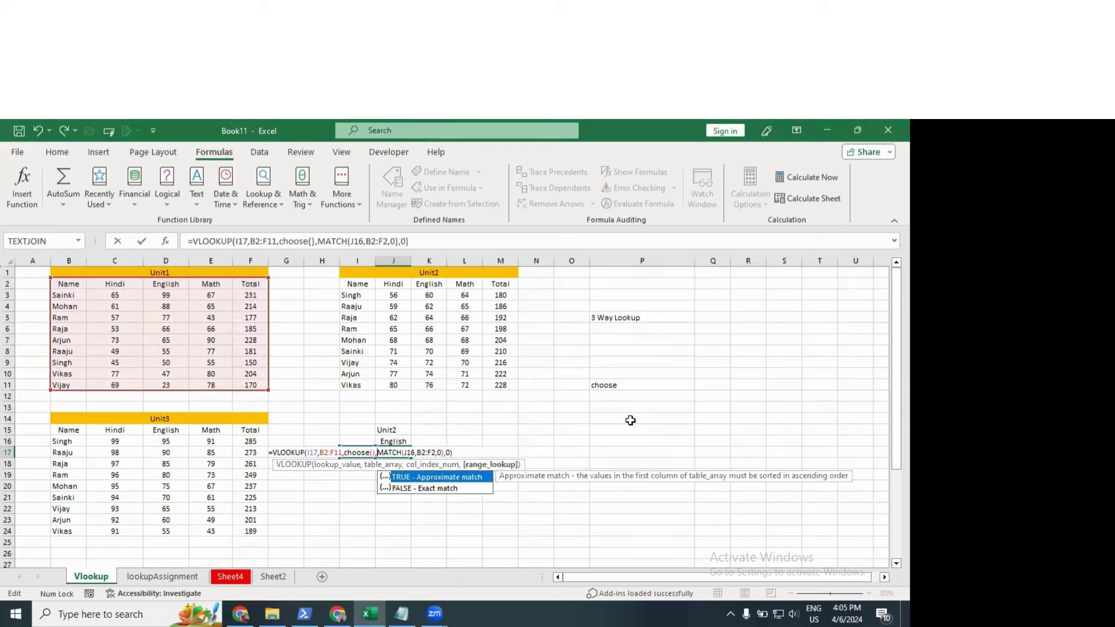
{"action": "left_click", "coordinate": [374, 452]}
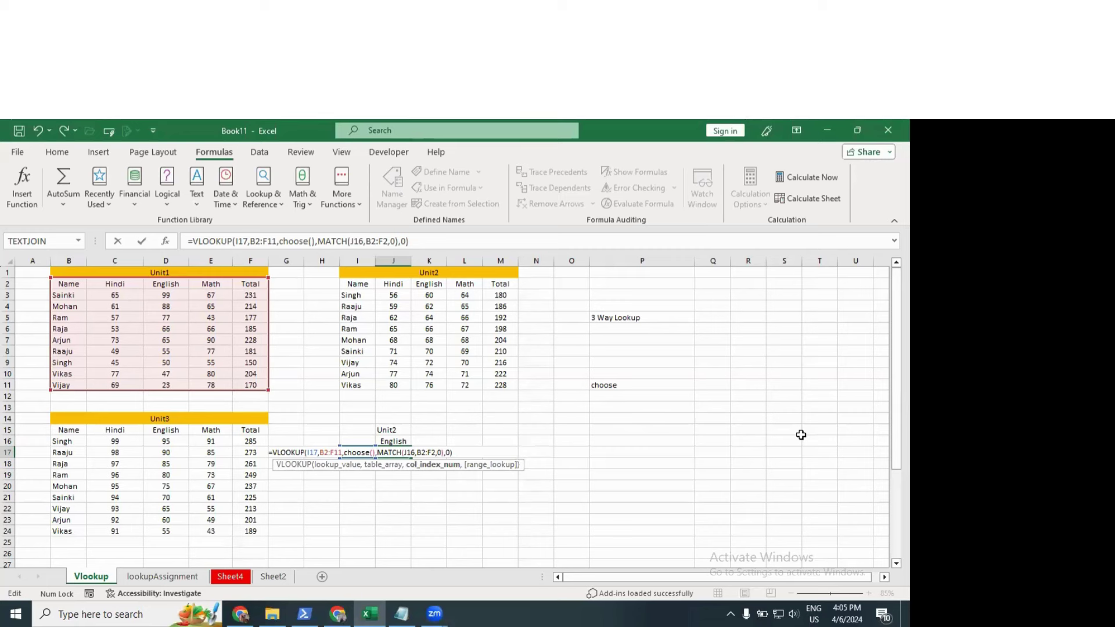
{"action": "left_click", "coordinate": [373, 452]}
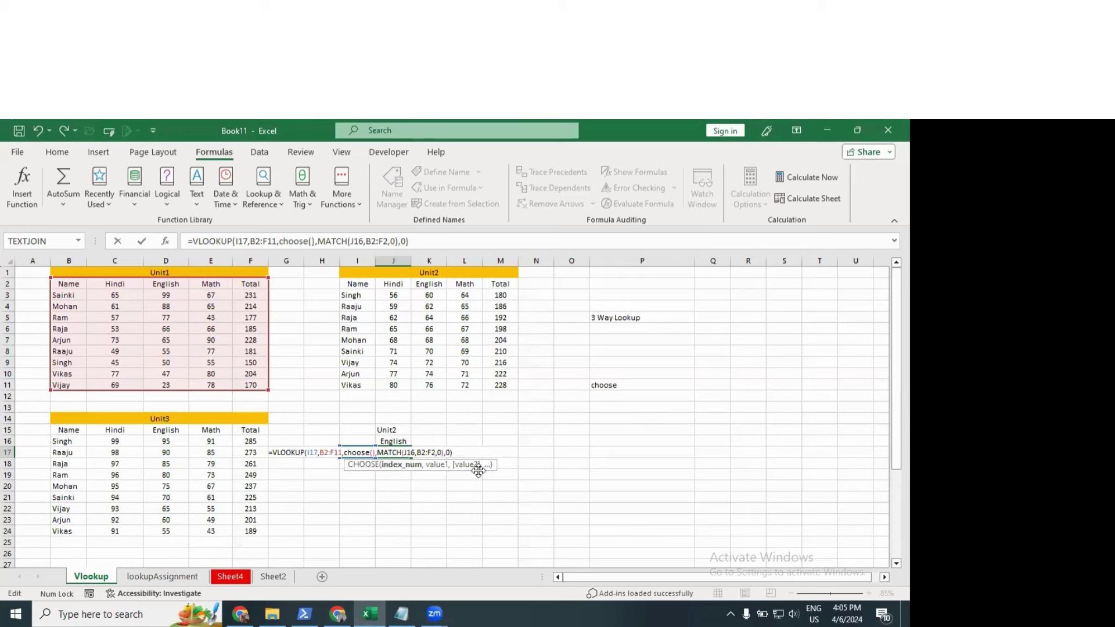
{"action": "type", "text": "if"}
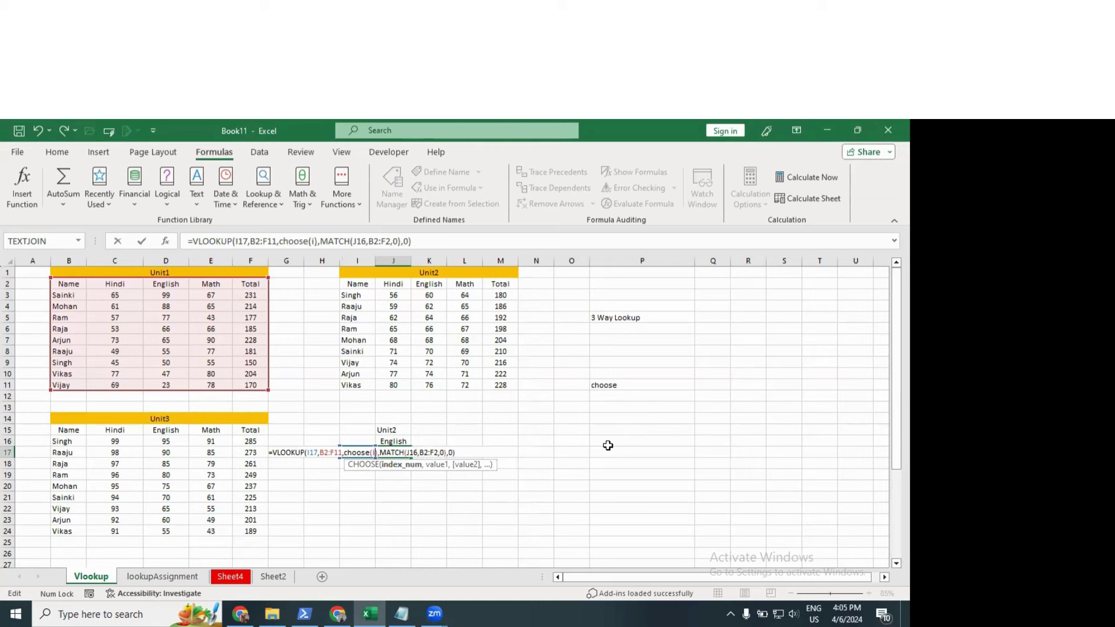
{"action": "type", "text": "("}
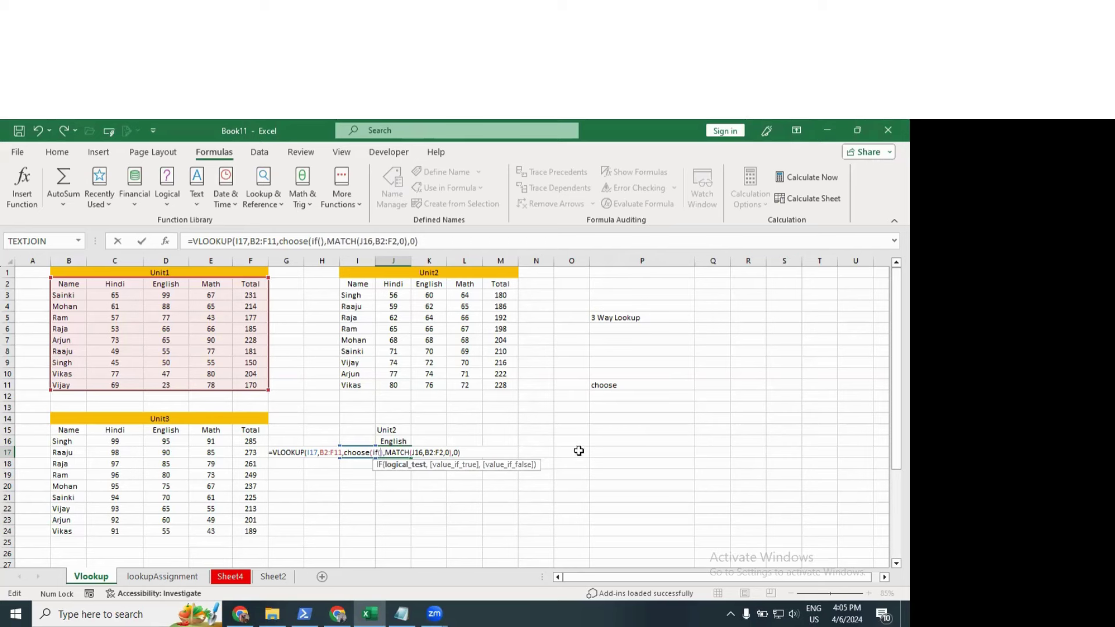
Step: Make CHOOSE's index a nested IF: J15="Unit1" gives 1, "Unit2" gives 2, otherwise 3
{"action": "left_click", "coordinate": [400, 430]}
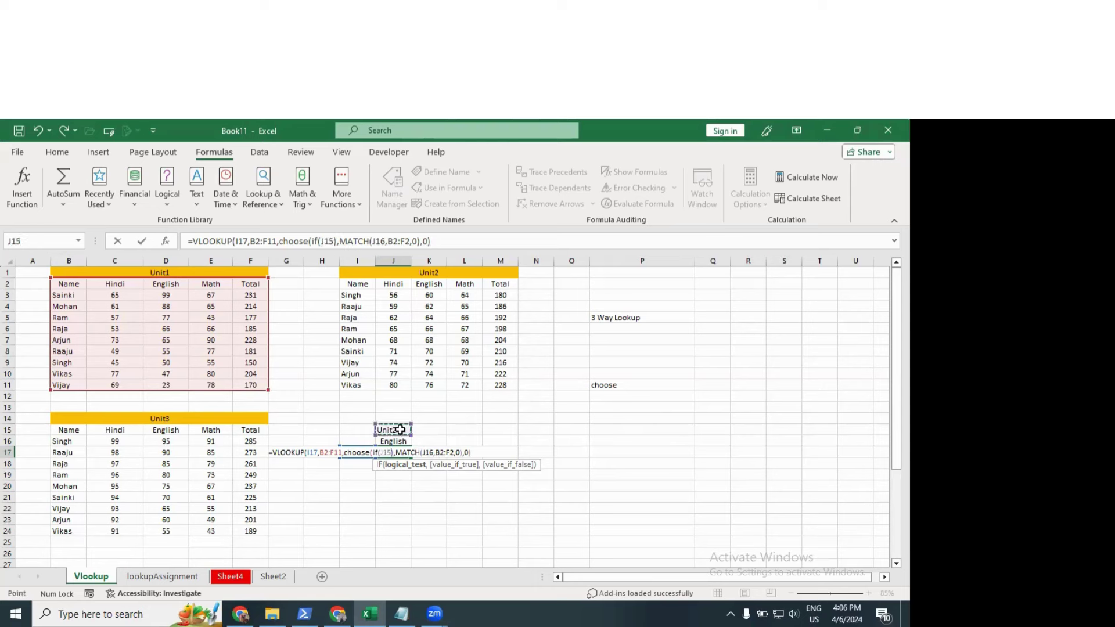
{"action": "type", "text": "="}
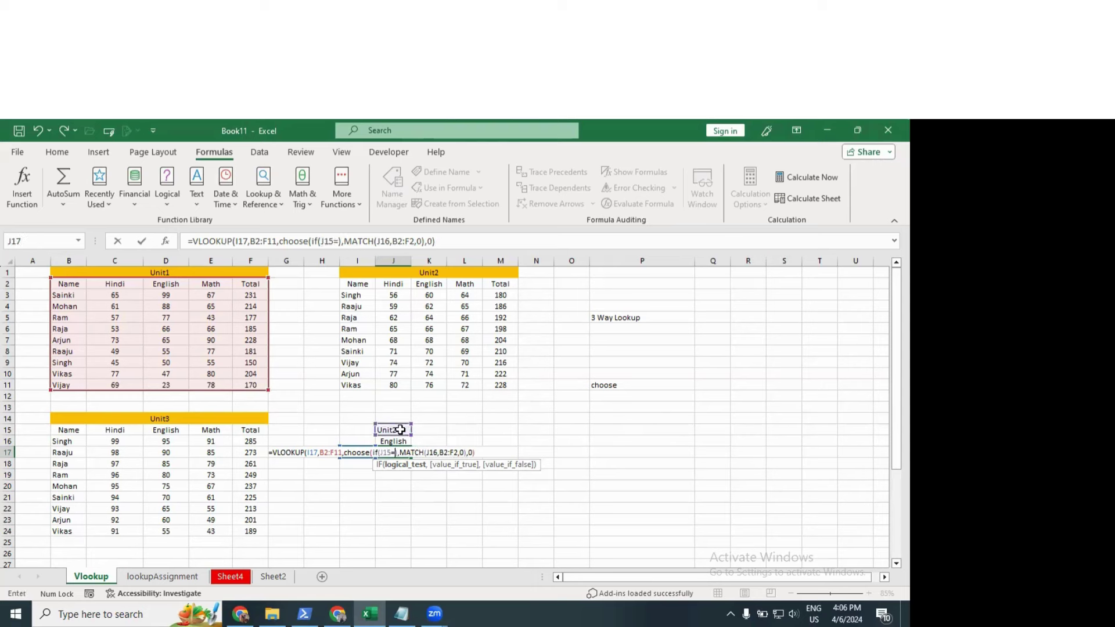
{"action": "type", "text": "\"Unit1"}
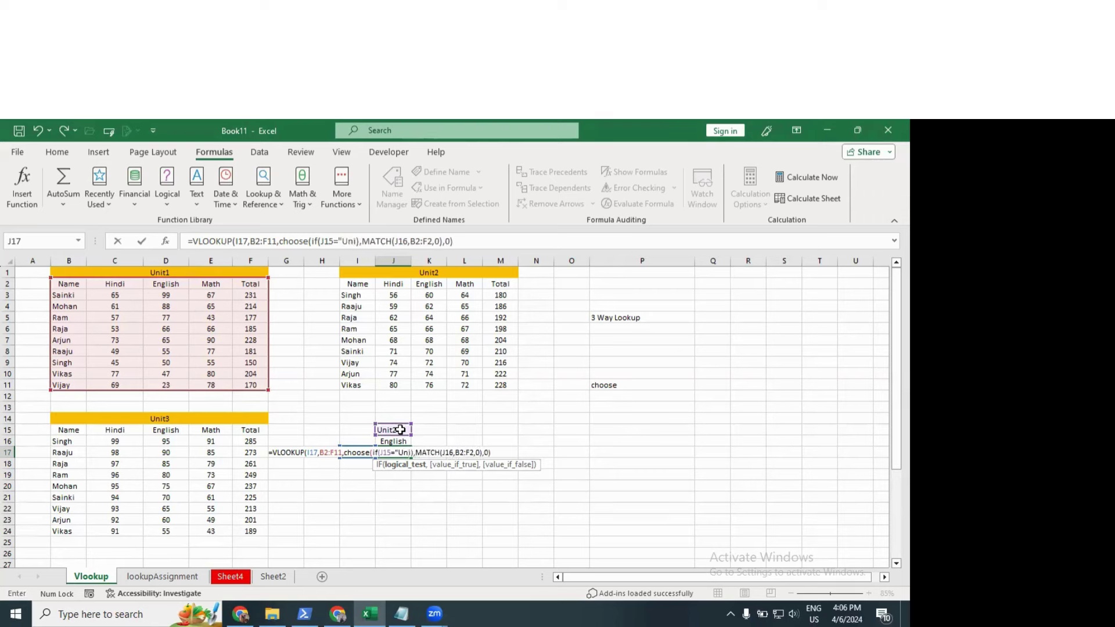
{"action": "type", "text": "\","}
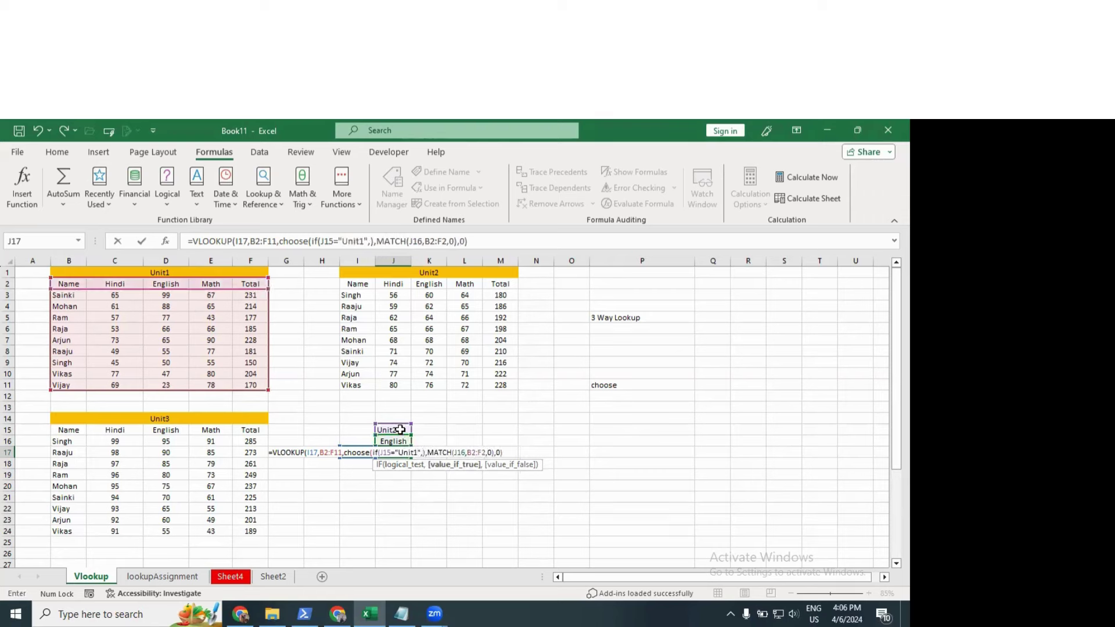
{"action": "type", "text": "1,i"}
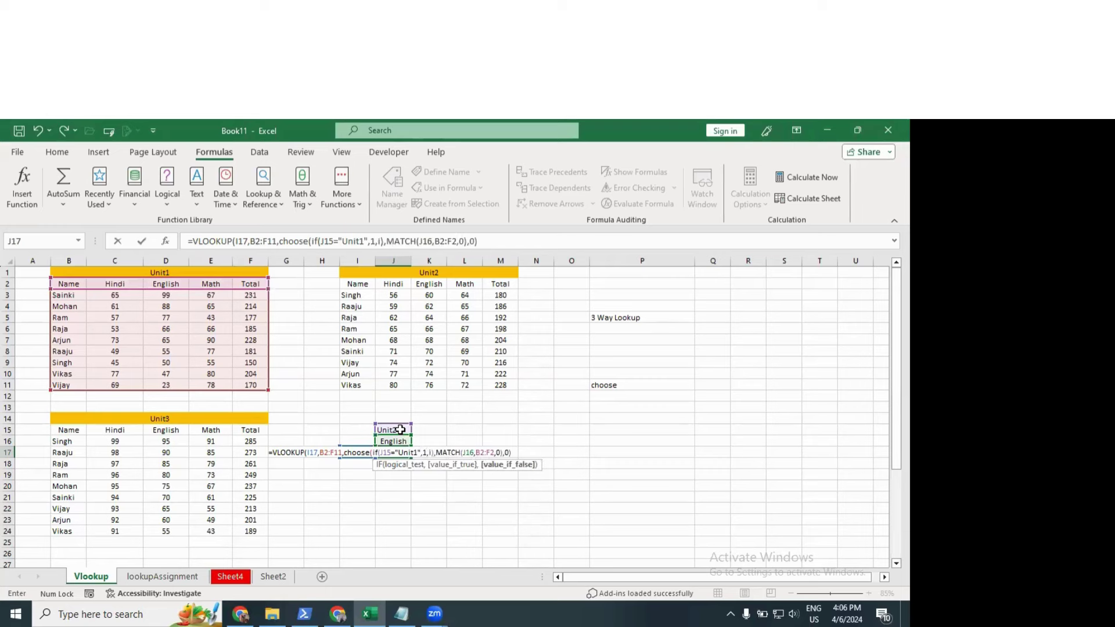
{"action": "type", "text": "f("}
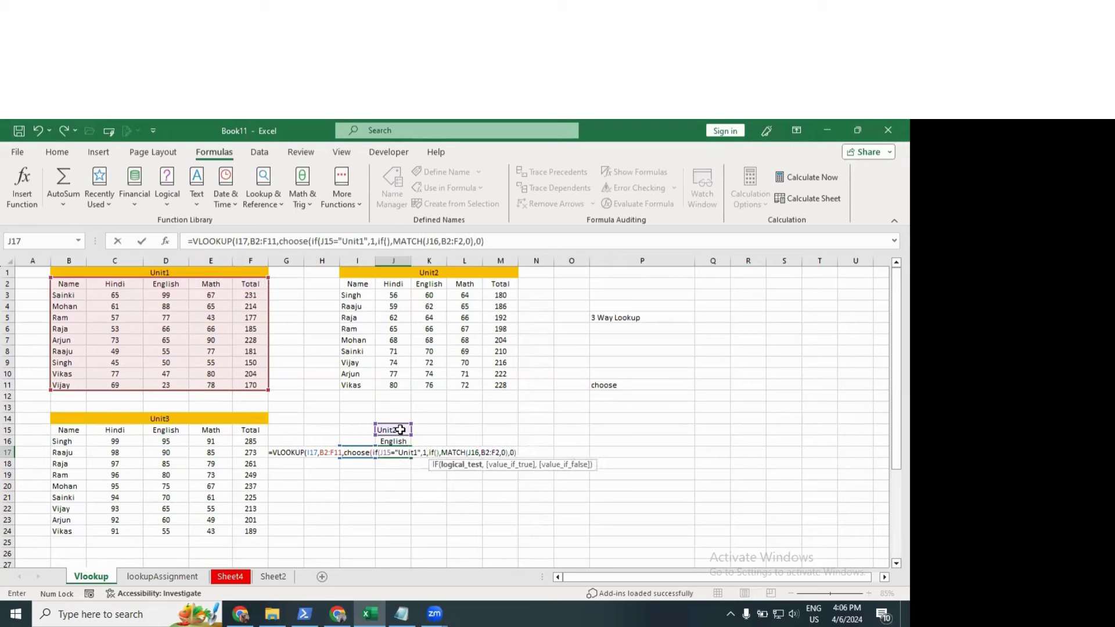
{"action": "left_click", "coordinate": [400, 429]}
{"action": "type", "text": "=\"U"}
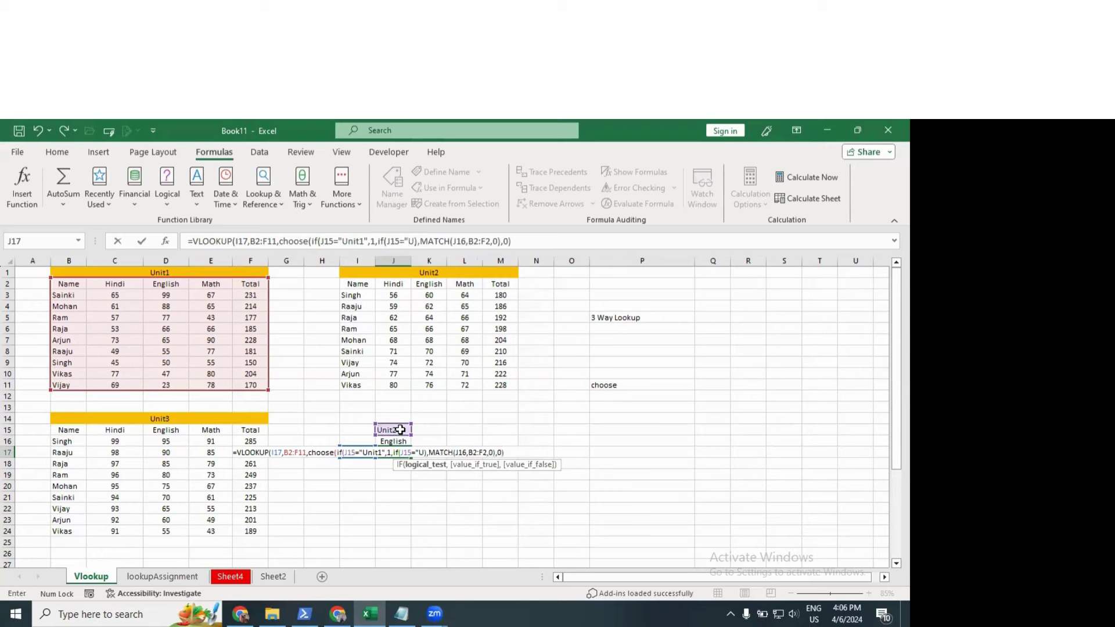
{"action": "type", "text": "nit2"}
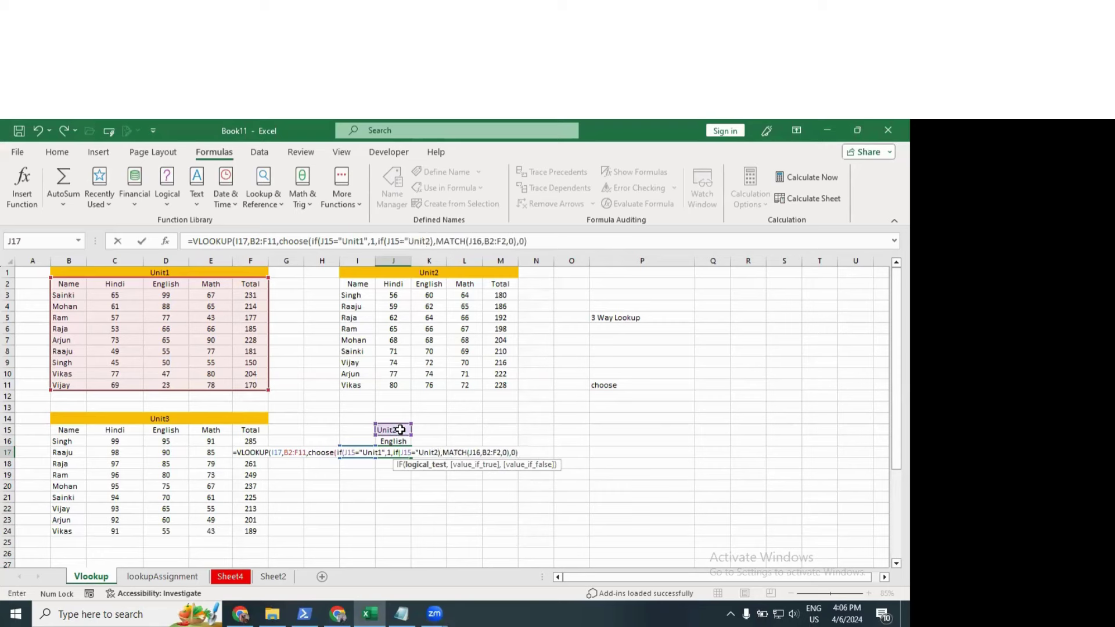
{"action": "type", "text": "\",2"}
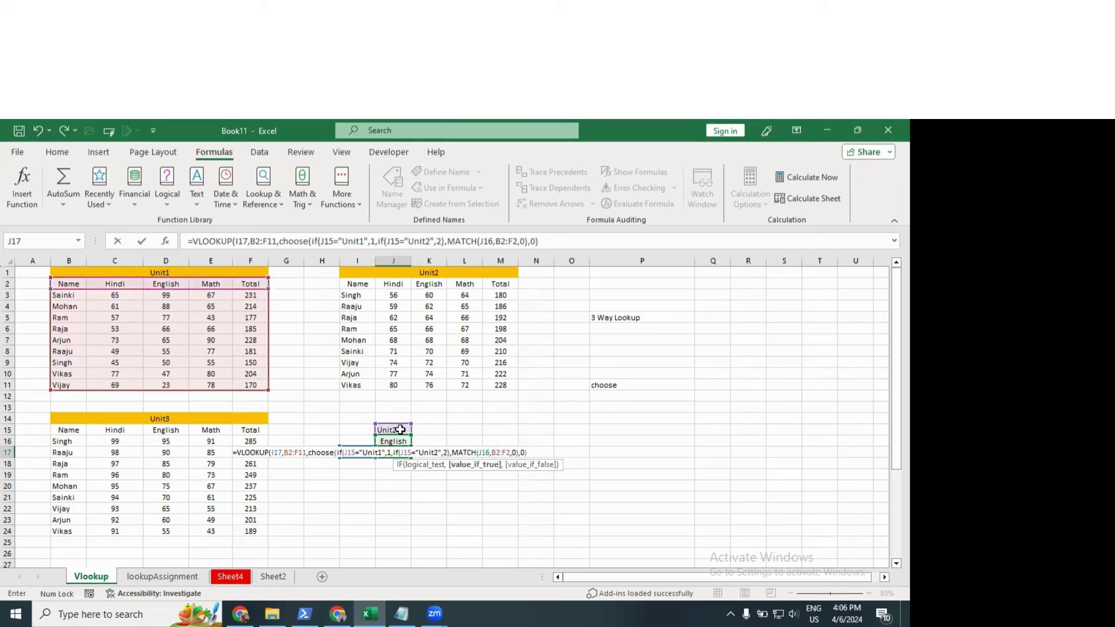
{"action": "type", "text": ",3"}
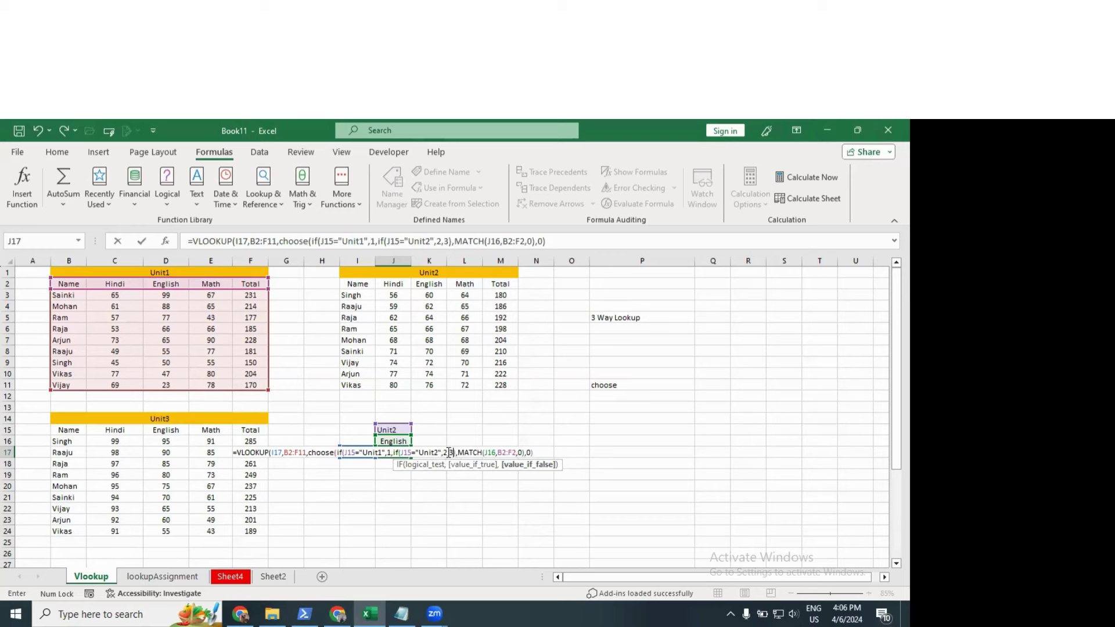
{"action": "type", "text": ")"}
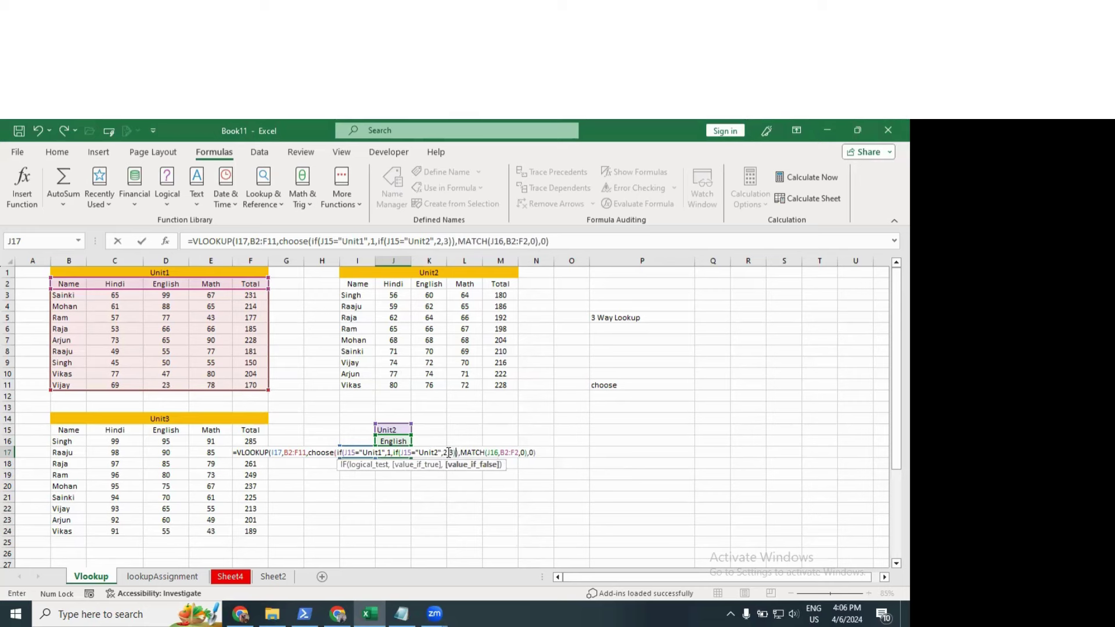
{"action": "type", "text": ")"}
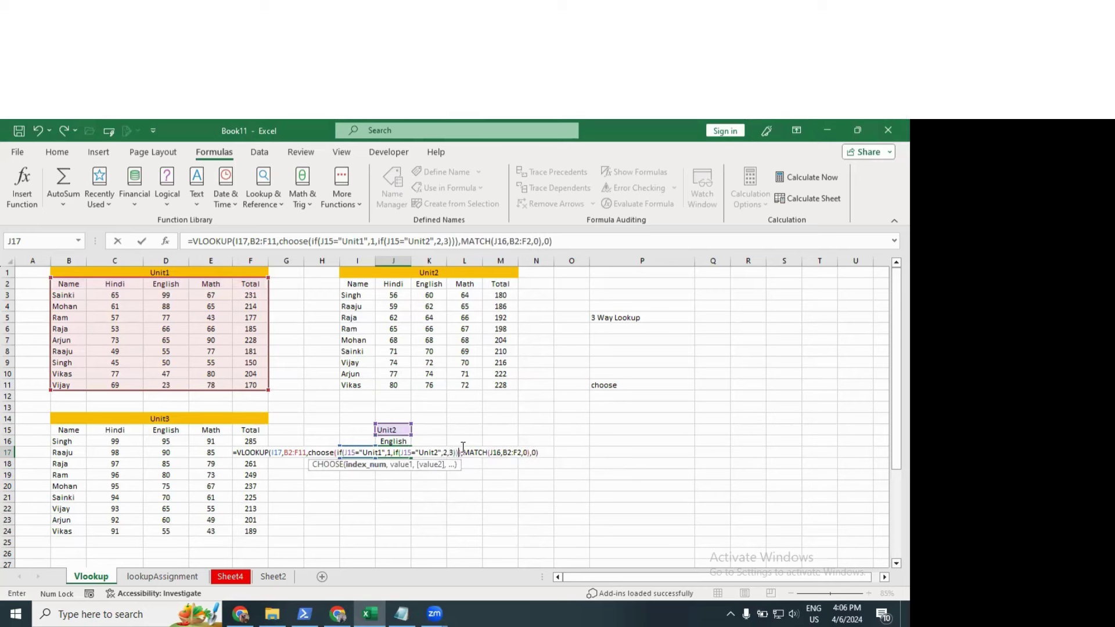
{"action": "type", "text": ","}
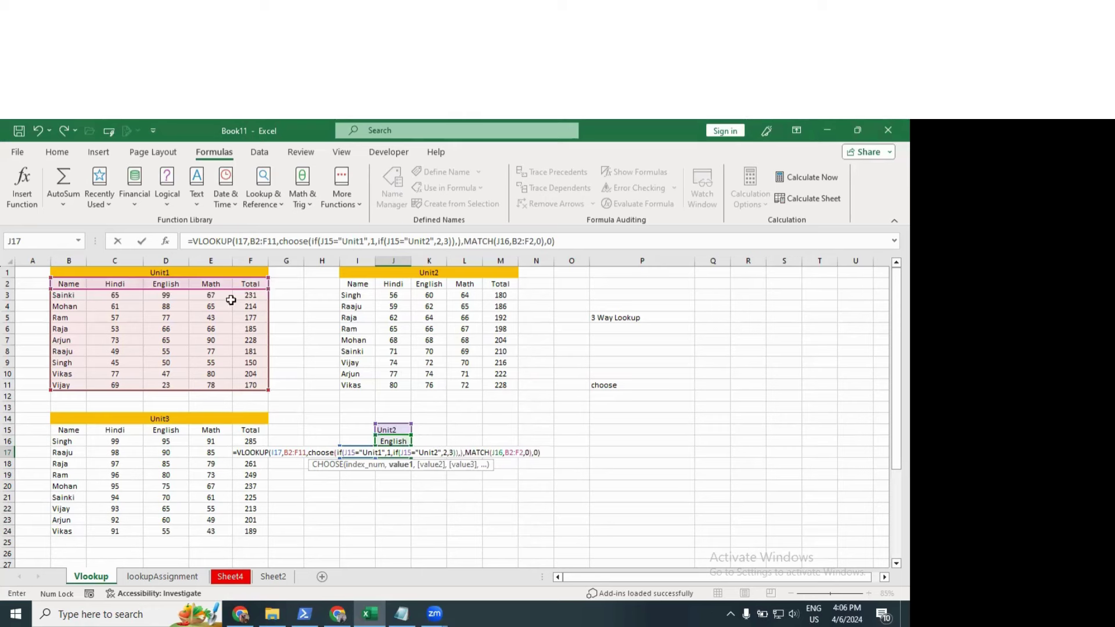
Step: Add tables B2:F11, I2:M11 and B15:F24 as CHOOSE options and commit, dismissing the argument error
{"action": "left_click_drag", "start_coordinate": [68, 283], "coordinate": [252, 384]}
{"action": "type", "text": ","}
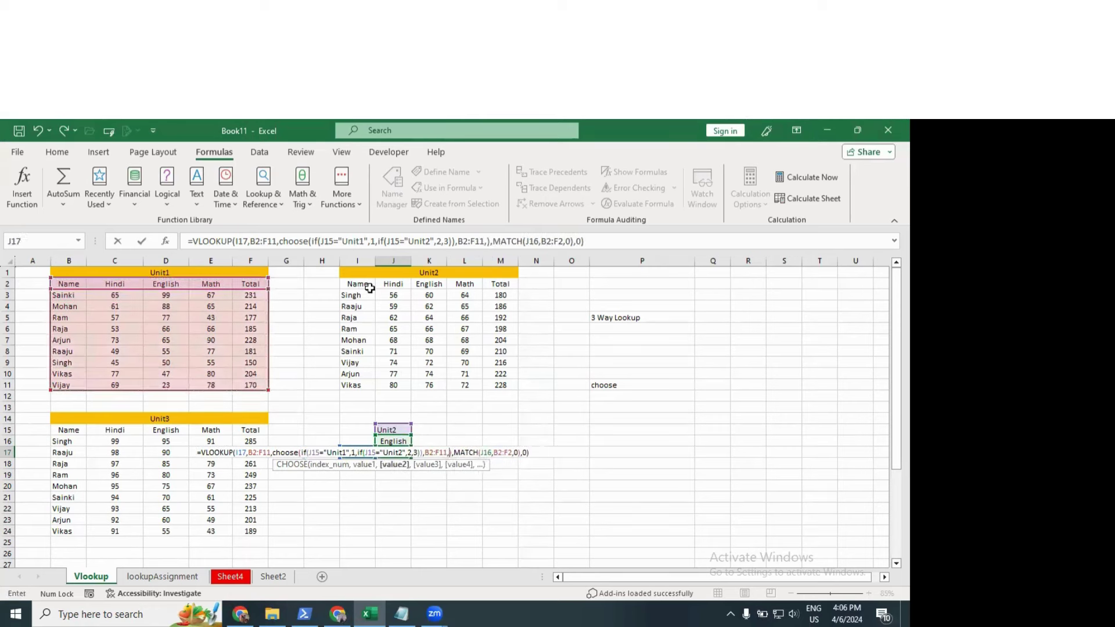
{"action": "left_click_drag", "start_coordinate": [360, 285], "coordinate": [498, 386]}
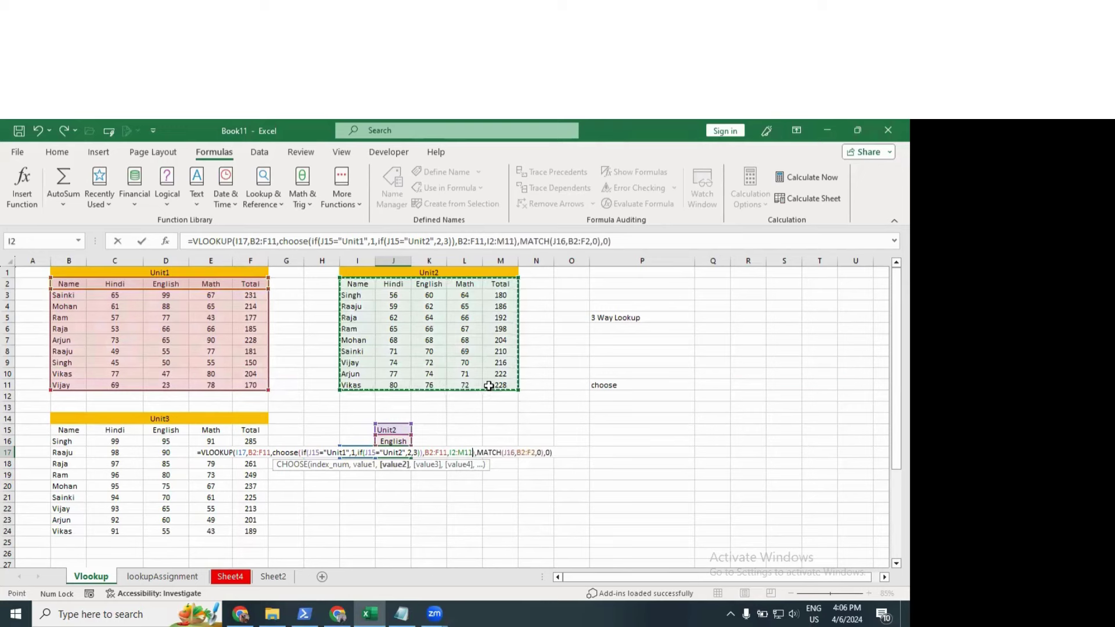
{"action": "type", "text": ","}
{"action": "left_click_drag", "start_coordinate": [70, 430], "coordinate": [256, 531]}
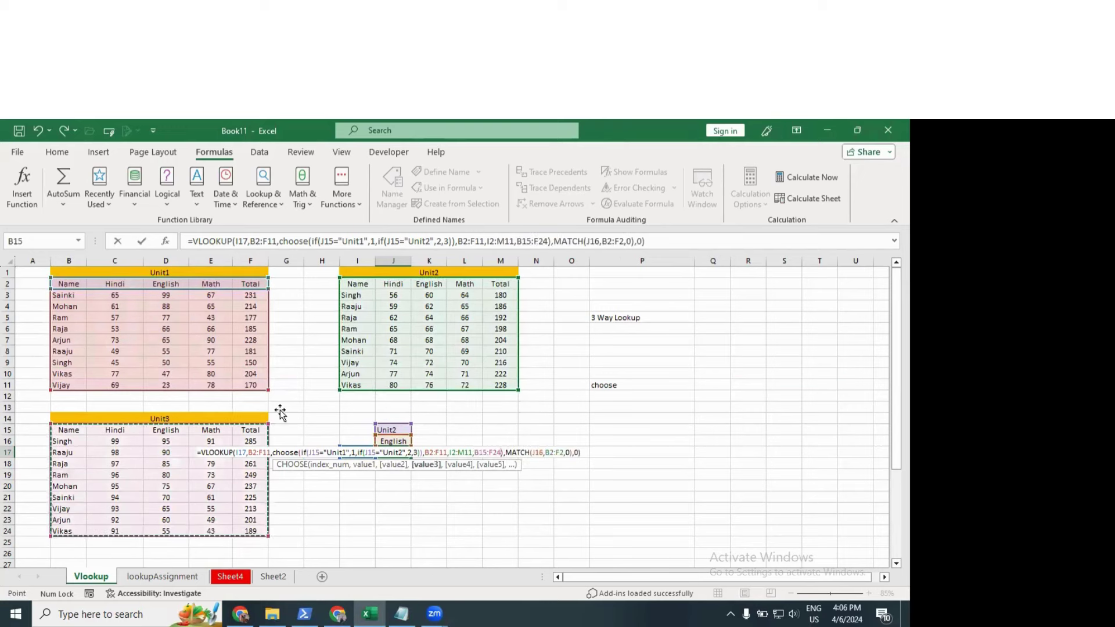
{"action": "key", "text": "Return"}
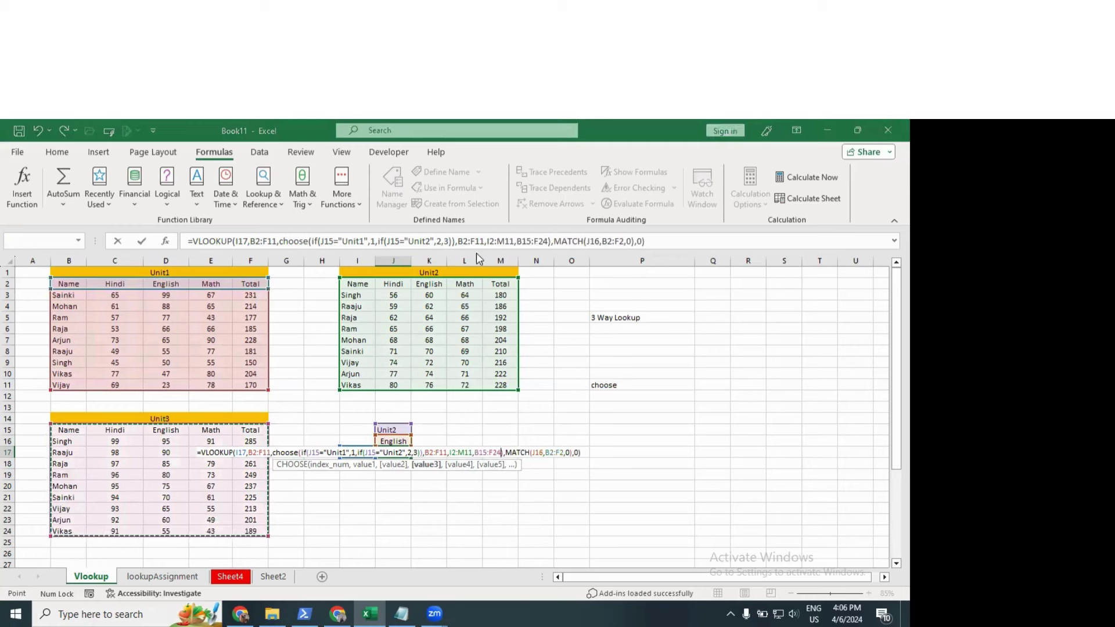
{"action": "key", "text": "Return"}
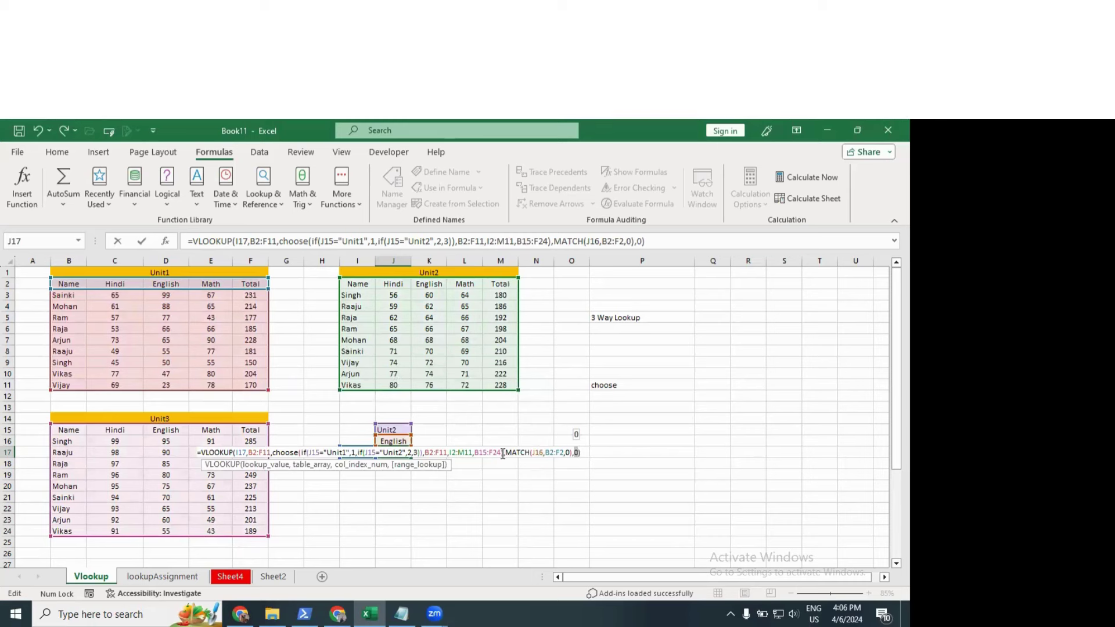
Step: Inspect the formula's parentheses to check how the IF and CHOOSE nest
{"action": "left_click", "coordinate": [503, 452]}
{"action": "left_click", "coordinate": [501, 452]}
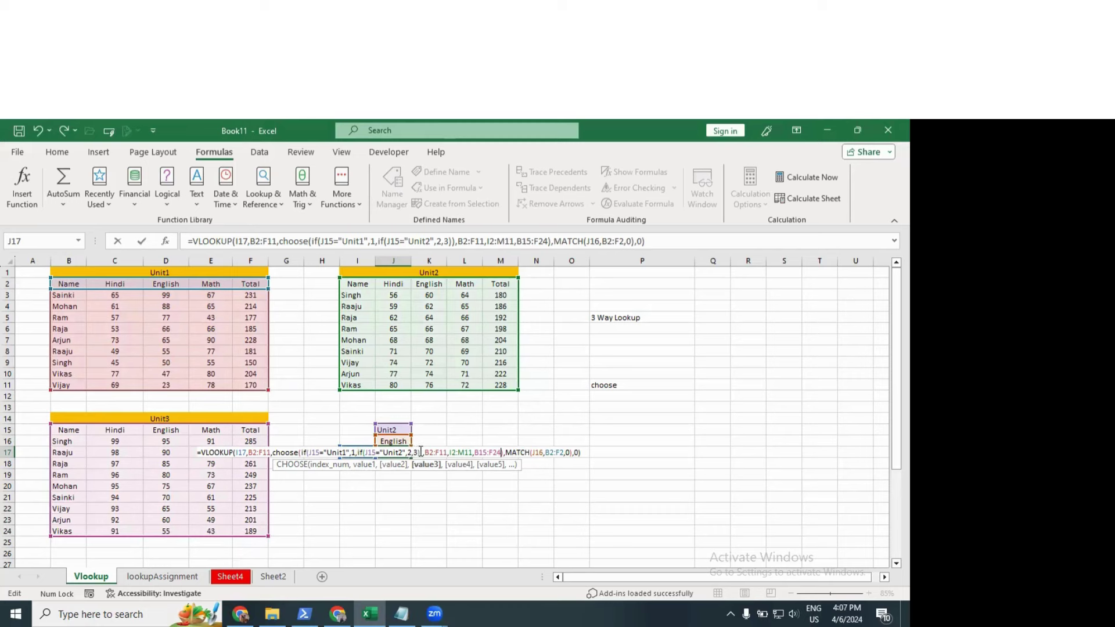
{"action": "left_click", "coordinate": [422, 452]}
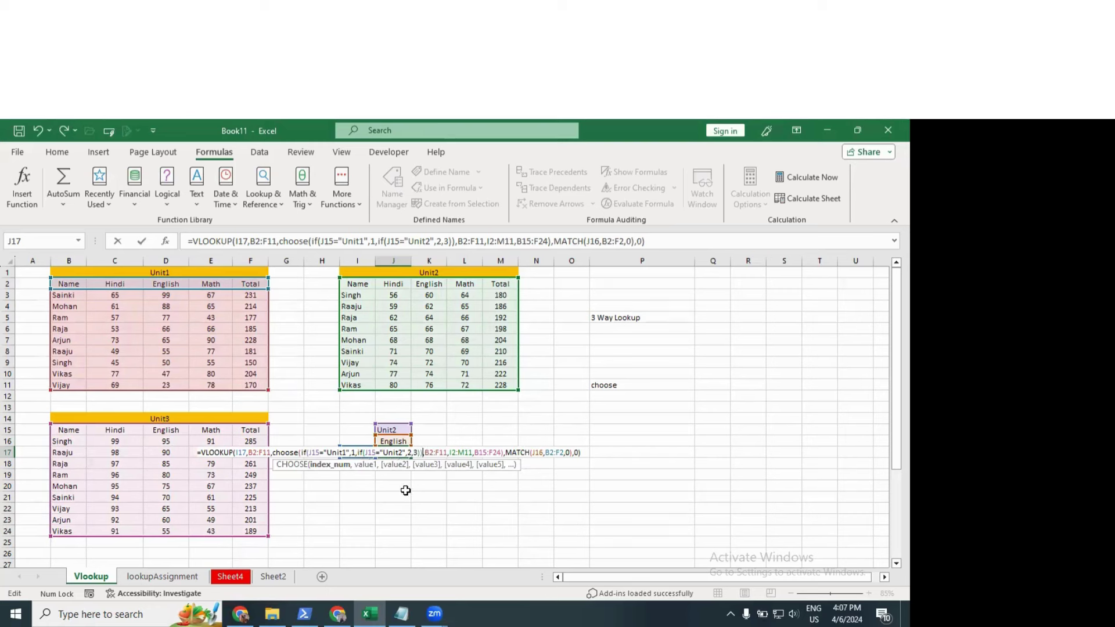
{"action": "left_click", "coordinate": [433, 453]}
{"action": "left_click", "coordinate": [422, 453]}
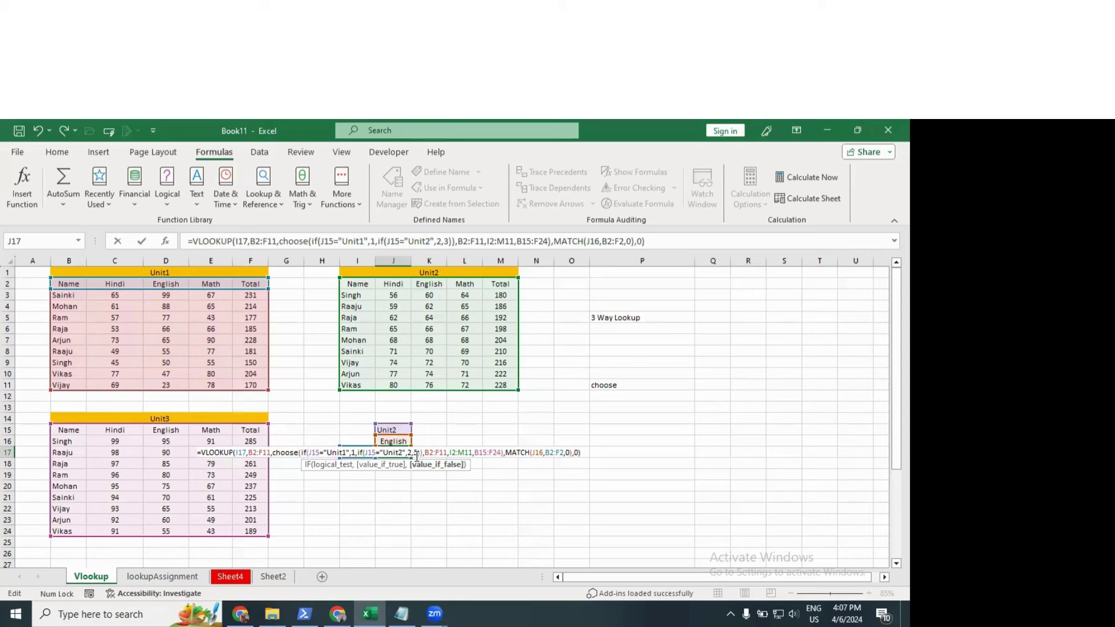
{"action": "left_click", "coordinate": [438, 453]}
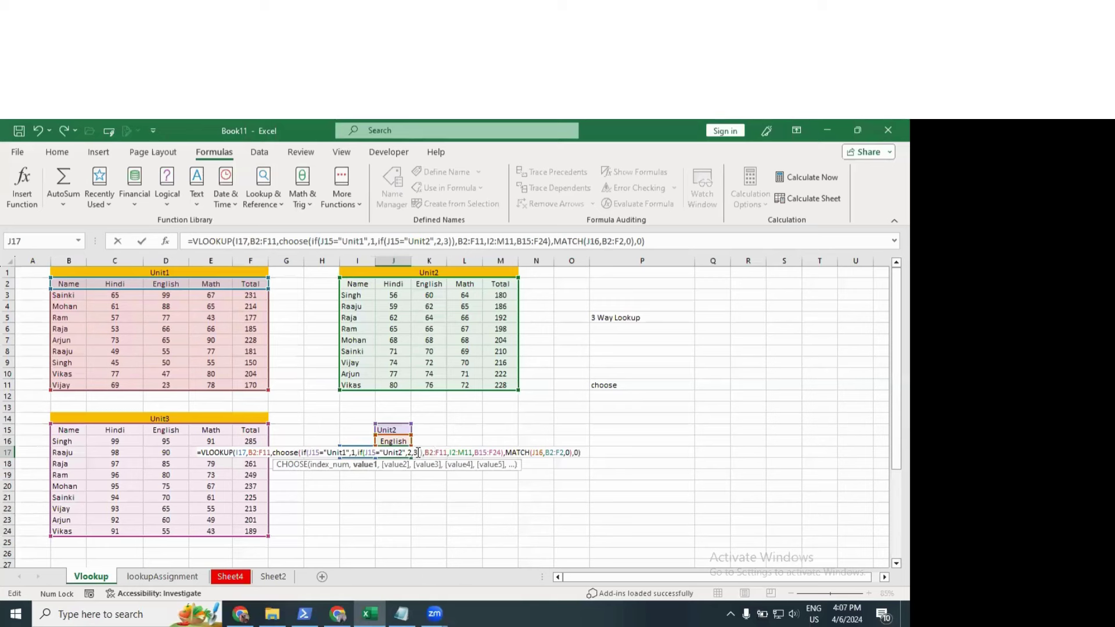
{"action": "left_click", "coordinate": [416, 453]}
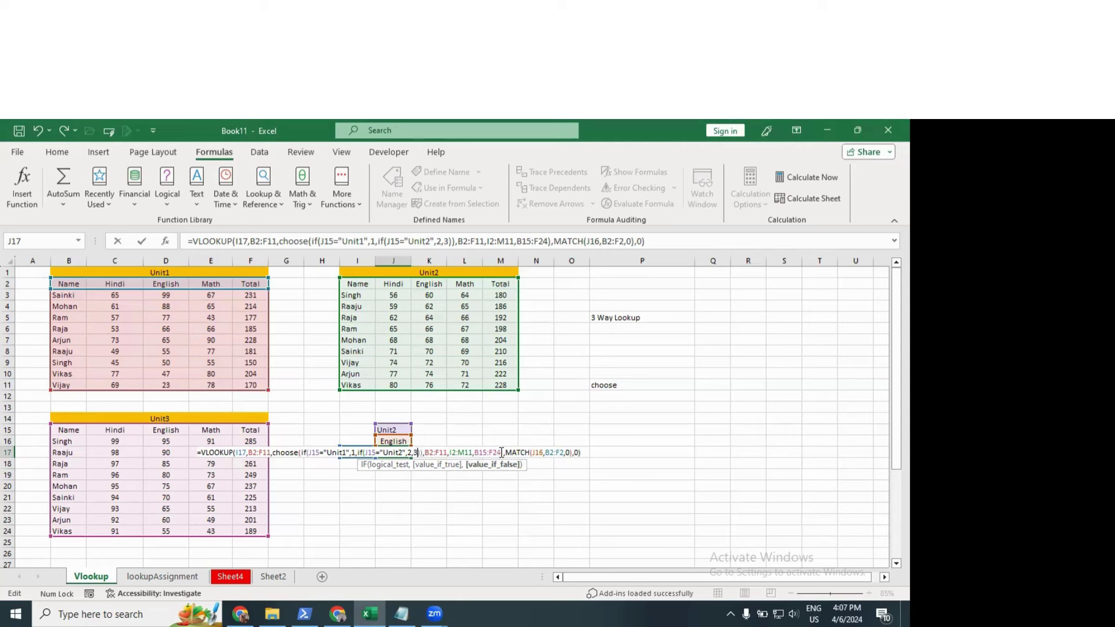
{"action": "left_click", "coordinate": [503, 452]}
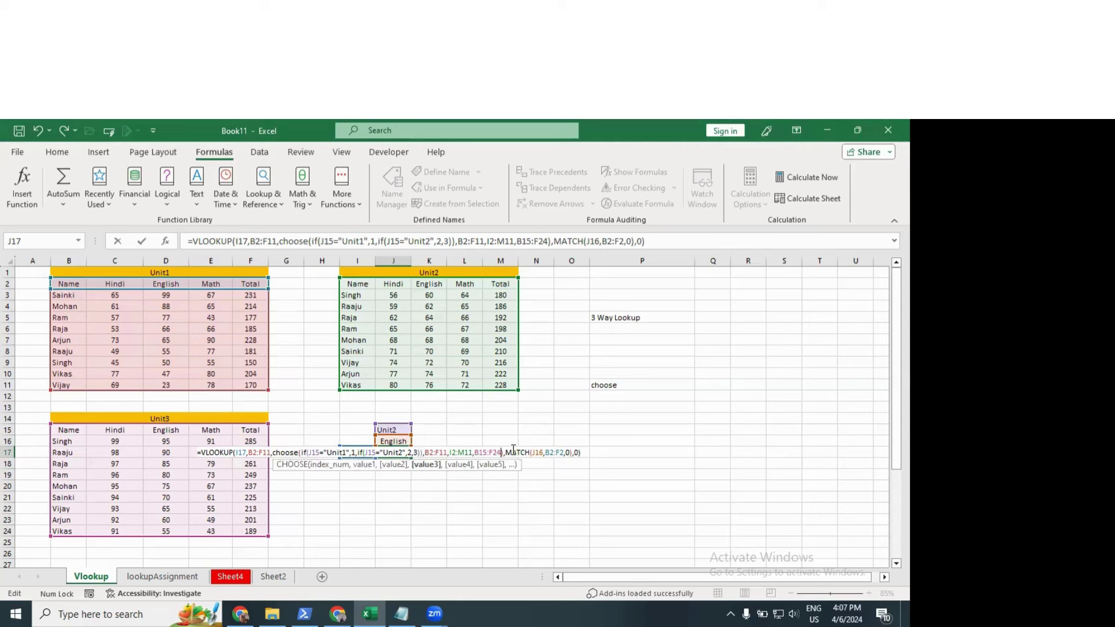
Step: Dismiss the too-many-arguments error, cancel the broken edit so J17 shows 55, and clear J17
{"action": "key", "text": "Return"}
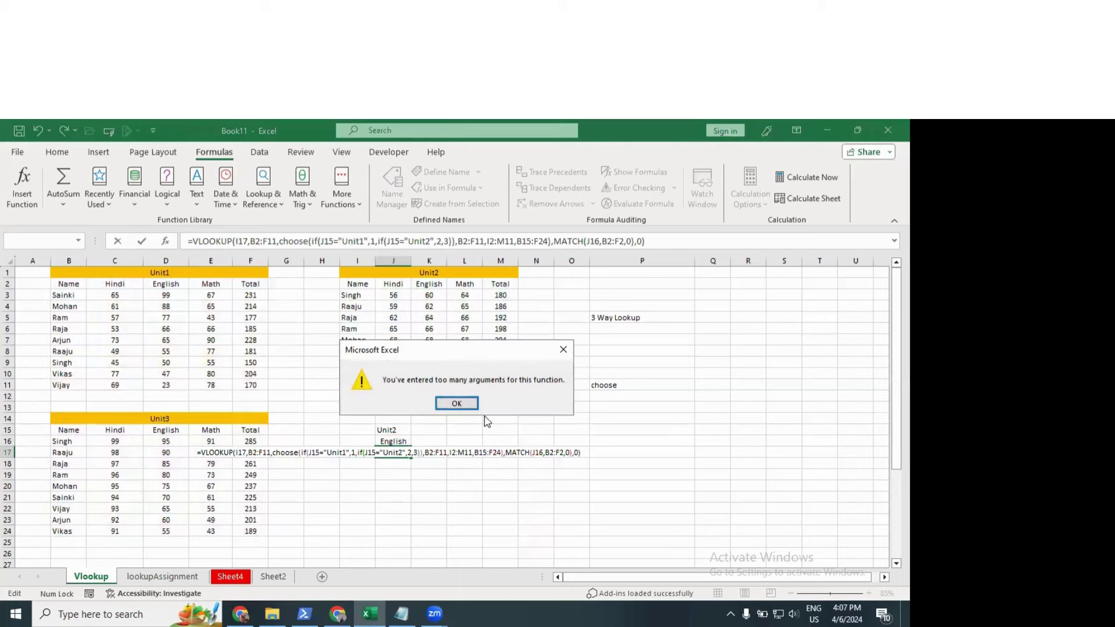
{"action": "left_click", "coordinate": [464, 403]}
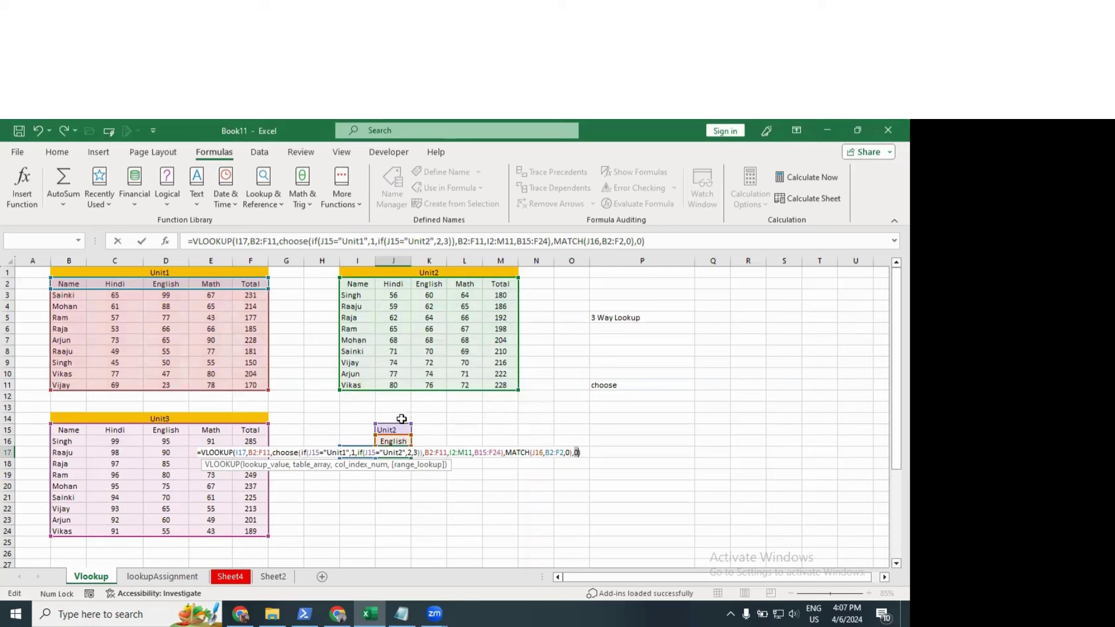
{"action": "key", "text": "Escape"}
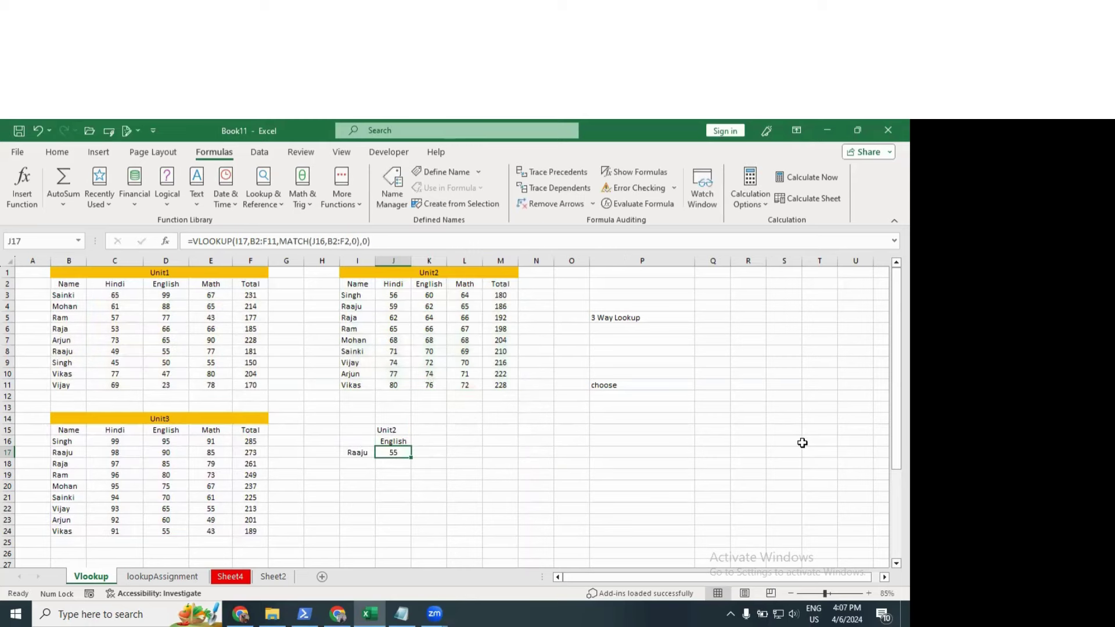
{"action": "key", "text": "Delete"}
Step: Begin J17 as =VLOOKUP(I17,CHOOSE(IF(J15="Unit1",1,IF(J15="Unit2",2,3)), with the nested IF index
{"action": "type", "text": "=vll"}
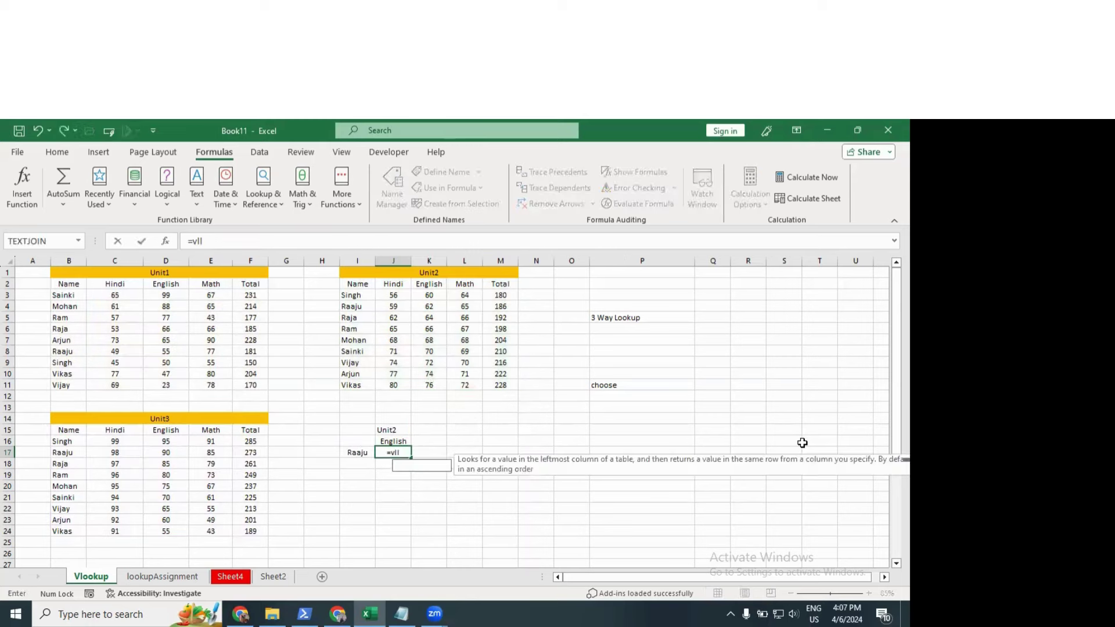
{"action": "key", "text": "Tab"}
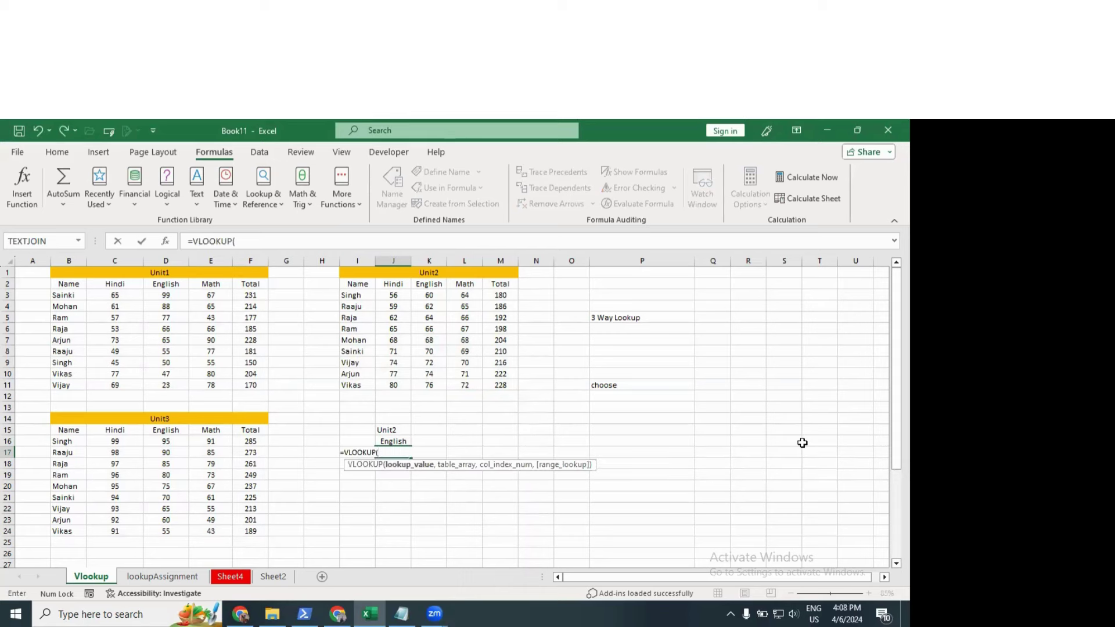
{"action": "type", "text": "i"}
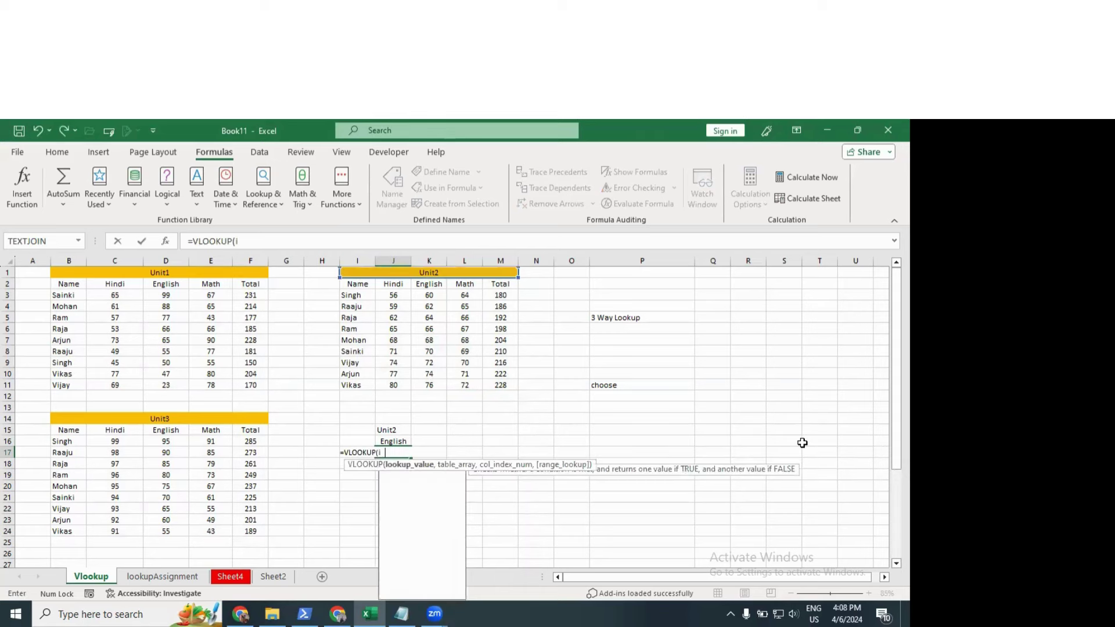
{"action": "type", "text": "17,"}
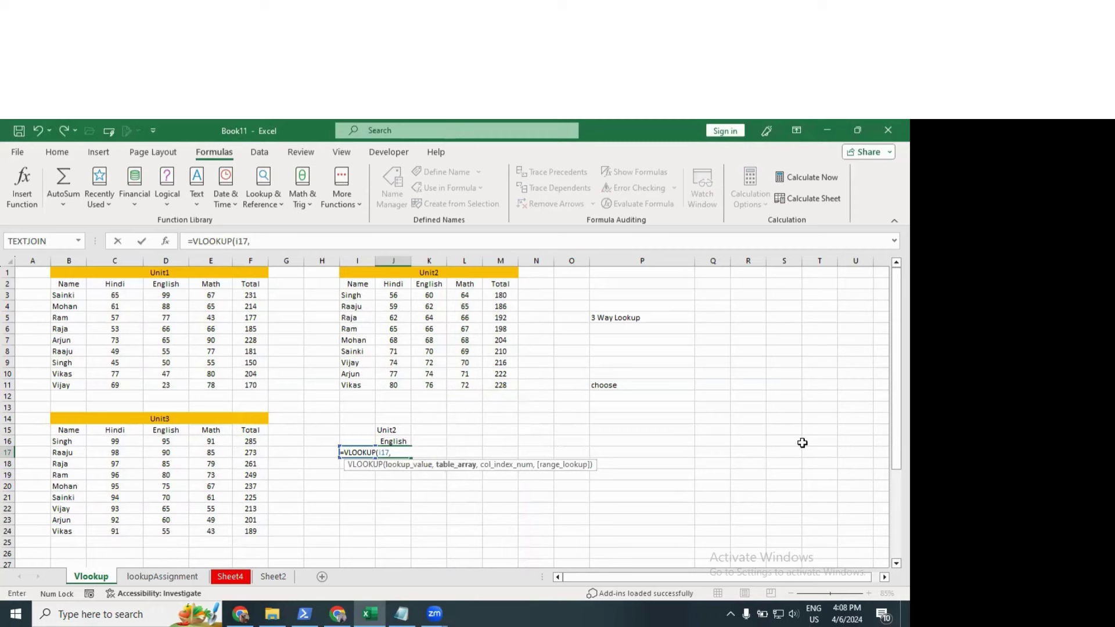
{"action": "type", "text": "choose"}
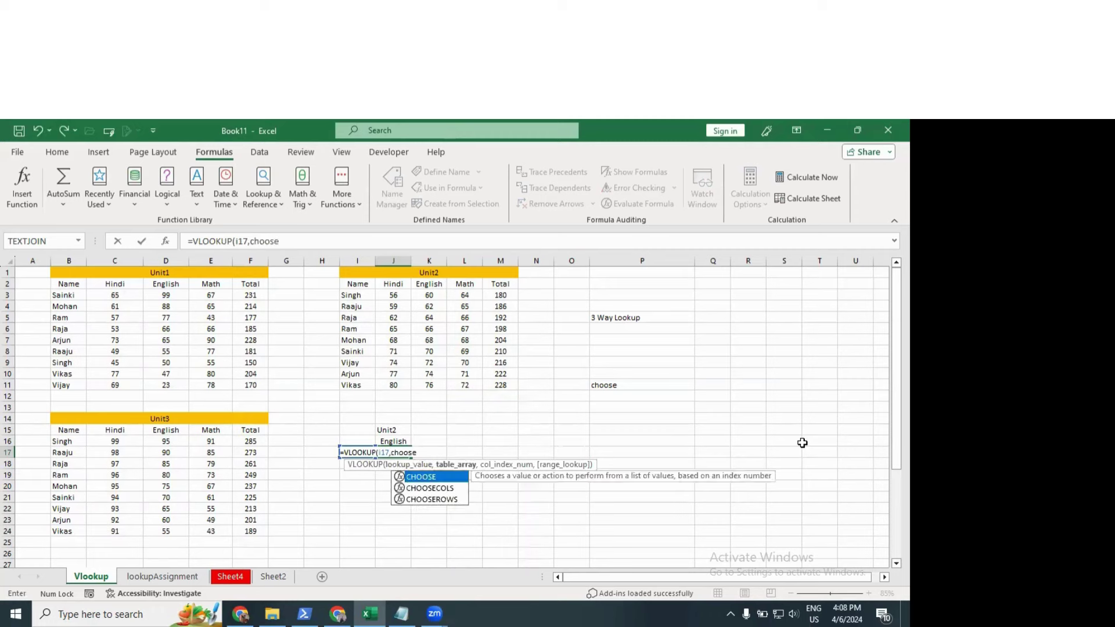
{"action": "type", "text": "("}
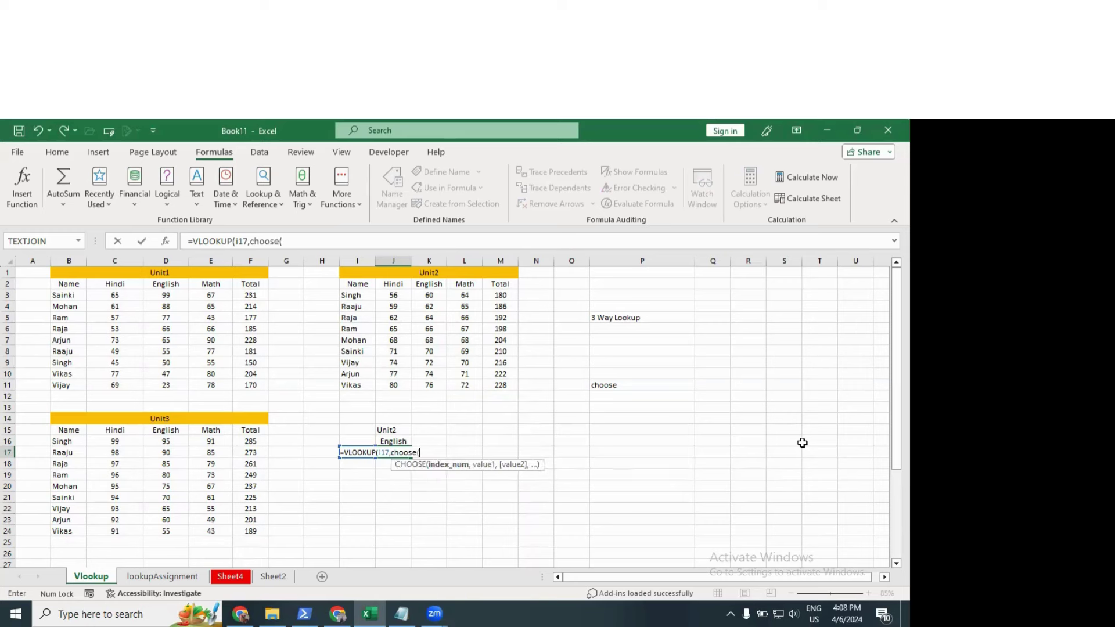
{"action": "type", "text": "if("}
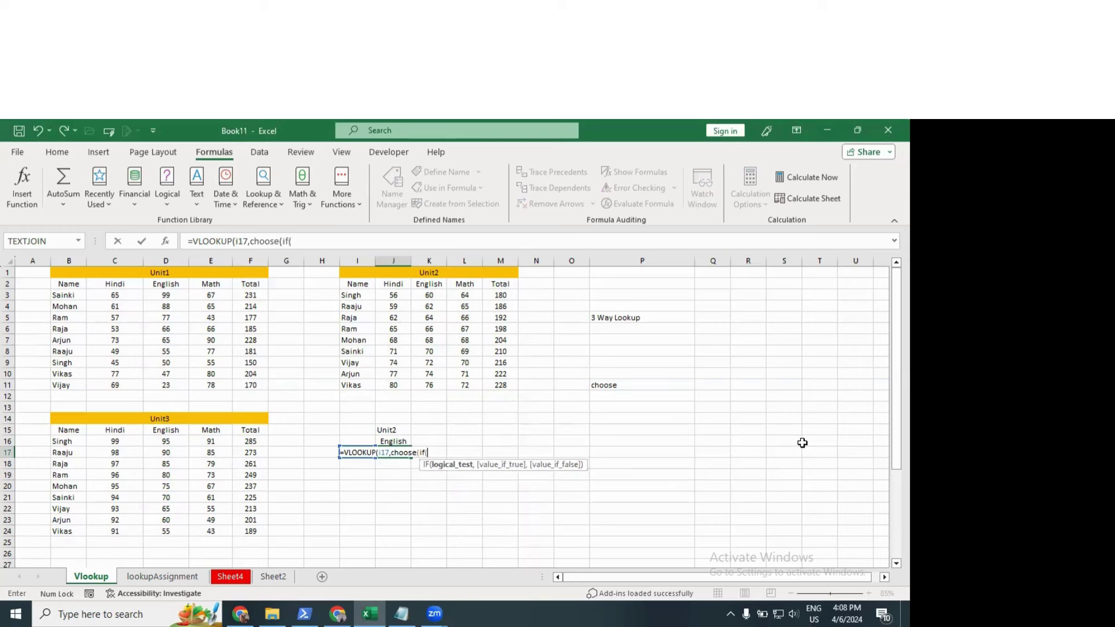
{"action": "left_click", "coordinate": [389, 430]}
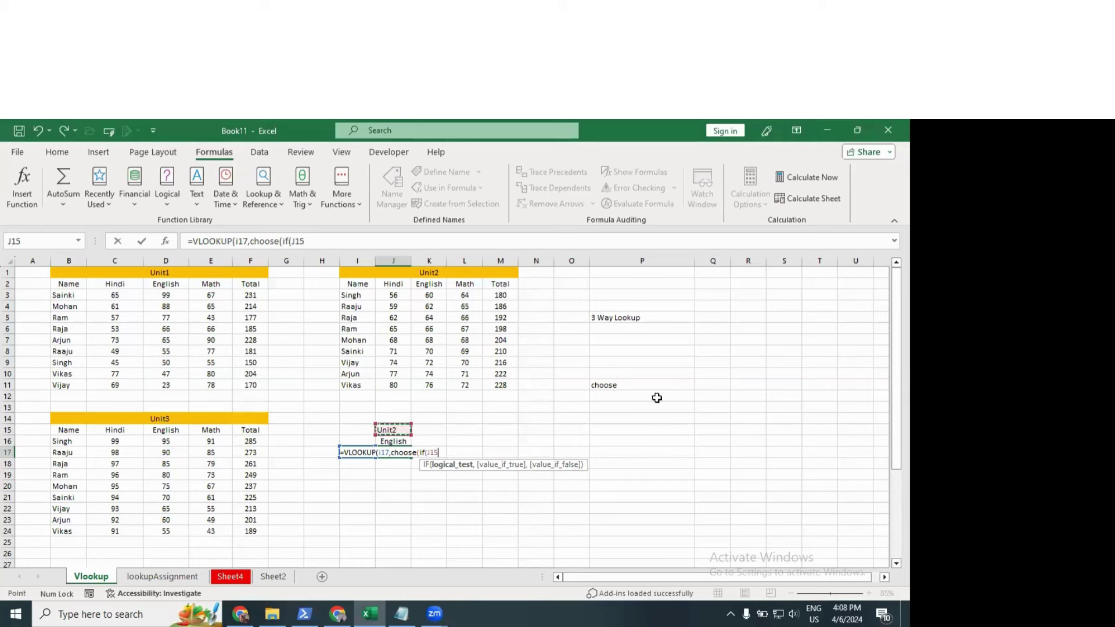
{"action": "type", "text": "=\"U"}
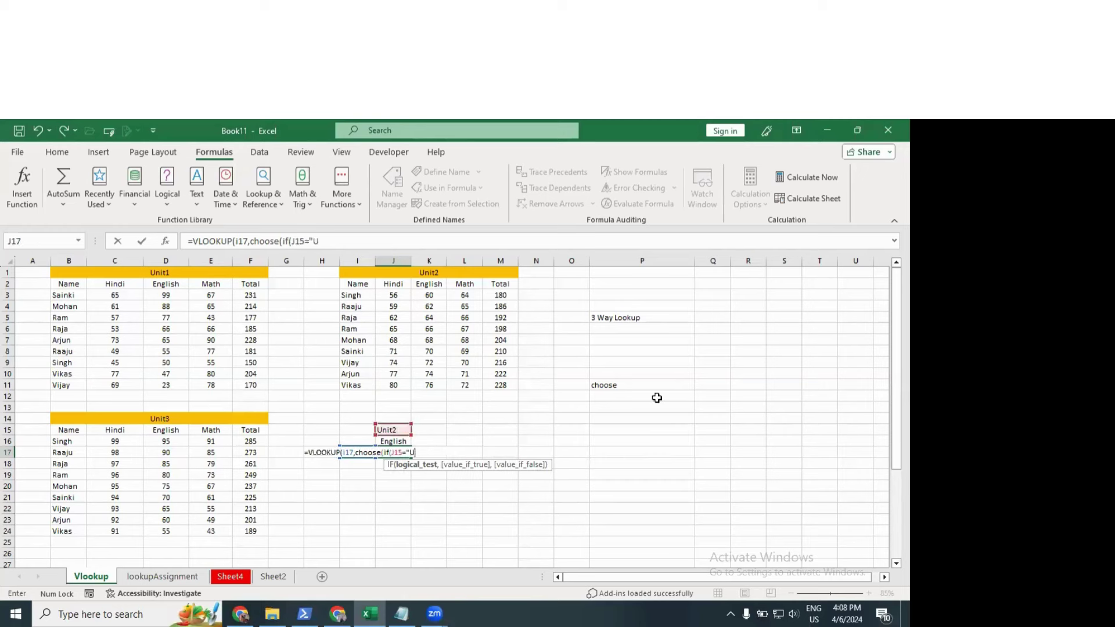
{"action": "type", "text": "nit1\",1"}
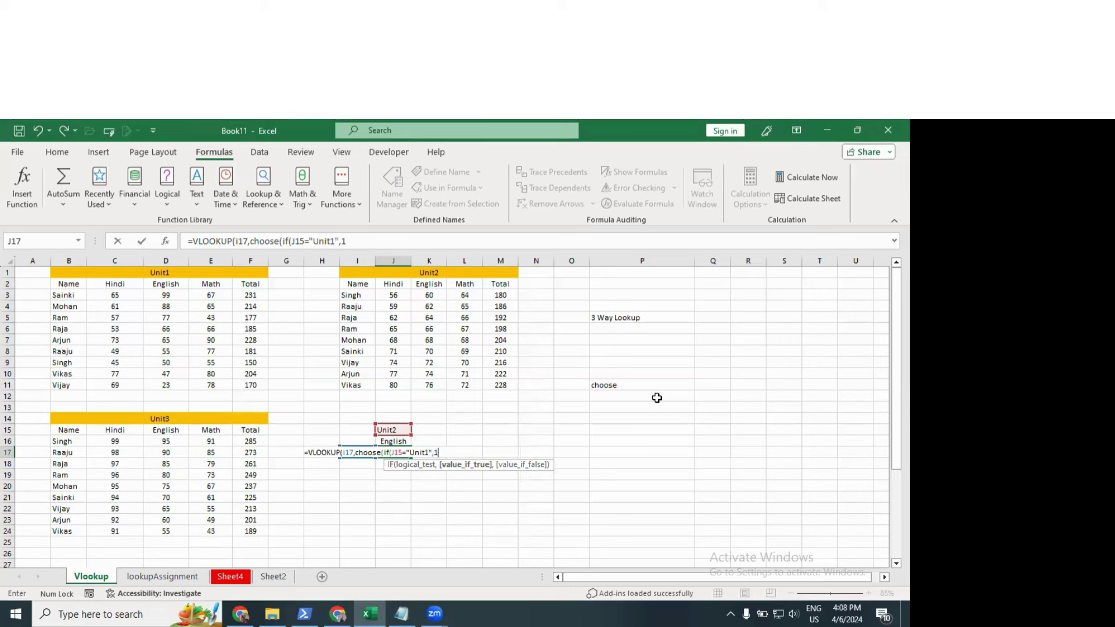
{"action": "type", "text": ",if("}
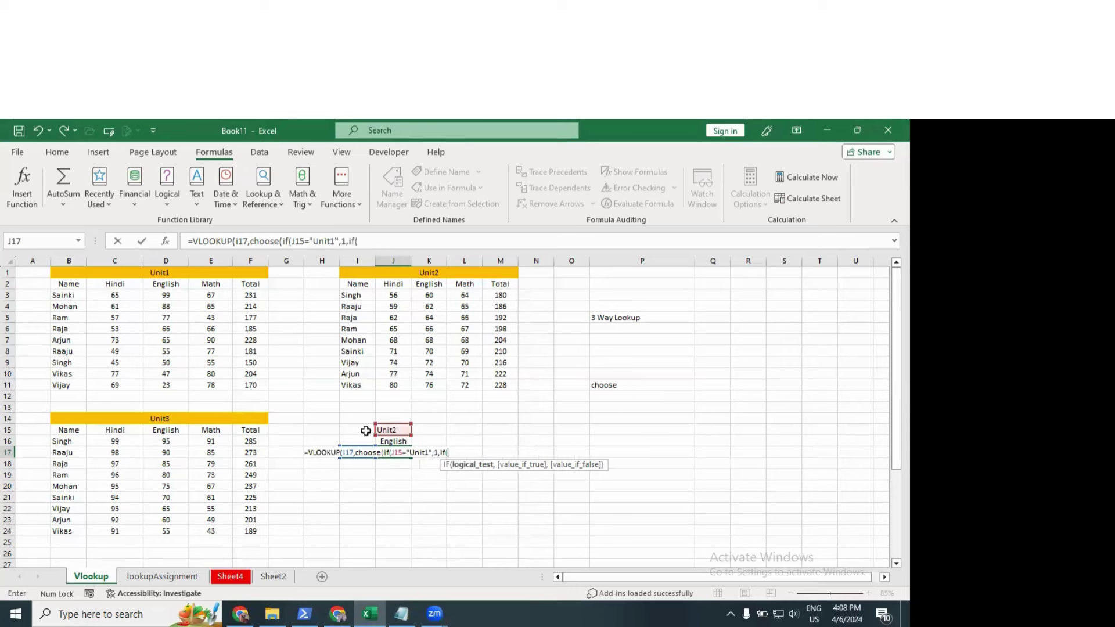
{"action": "left_click", "coordinate": [397, 429]}
{"action": "type", "text": "=\"Unit2\""}
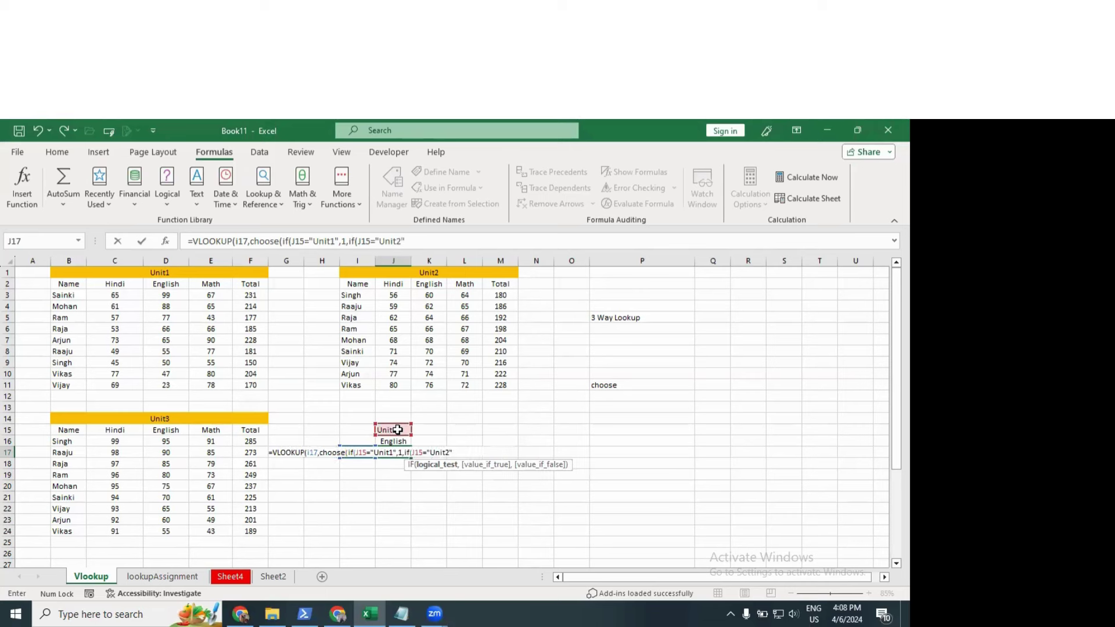
{"action": "type", "text": ",2,"}
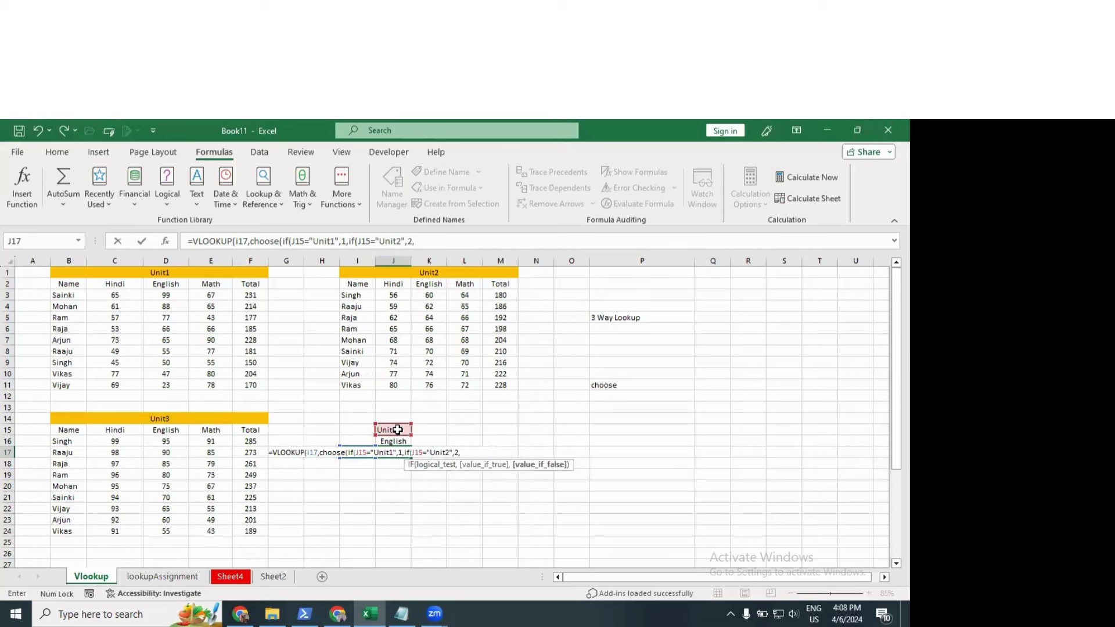
{"action": "type", "text": "3)"}
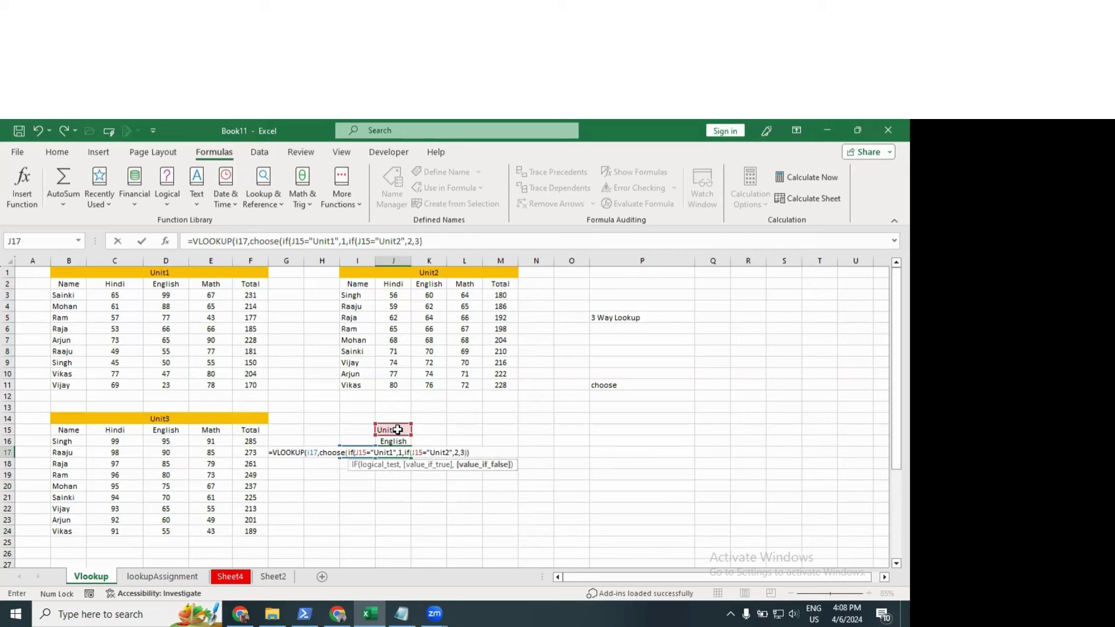
{"action": "type", "text": "),"}
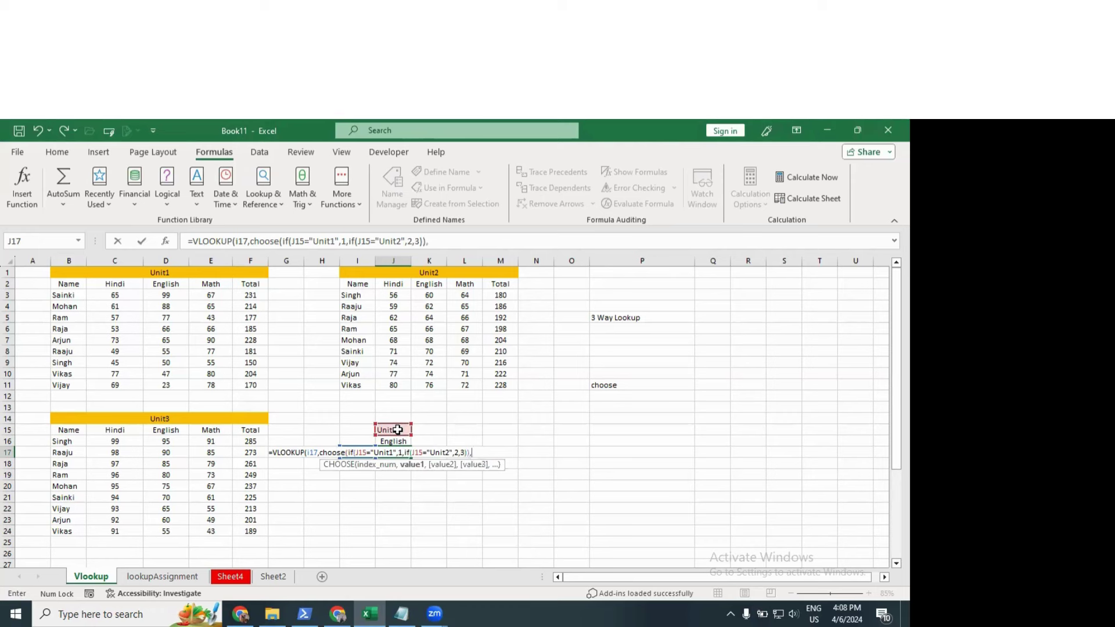
Step: Add the three unit tables B2:F11, I2:M11 and B15:F24 as the CHOOSE options
{"action": "left_click_drag", "start_coordinate": [74, 286], "coordinate": [242, 384]}
{"action": "type", "text": ","}
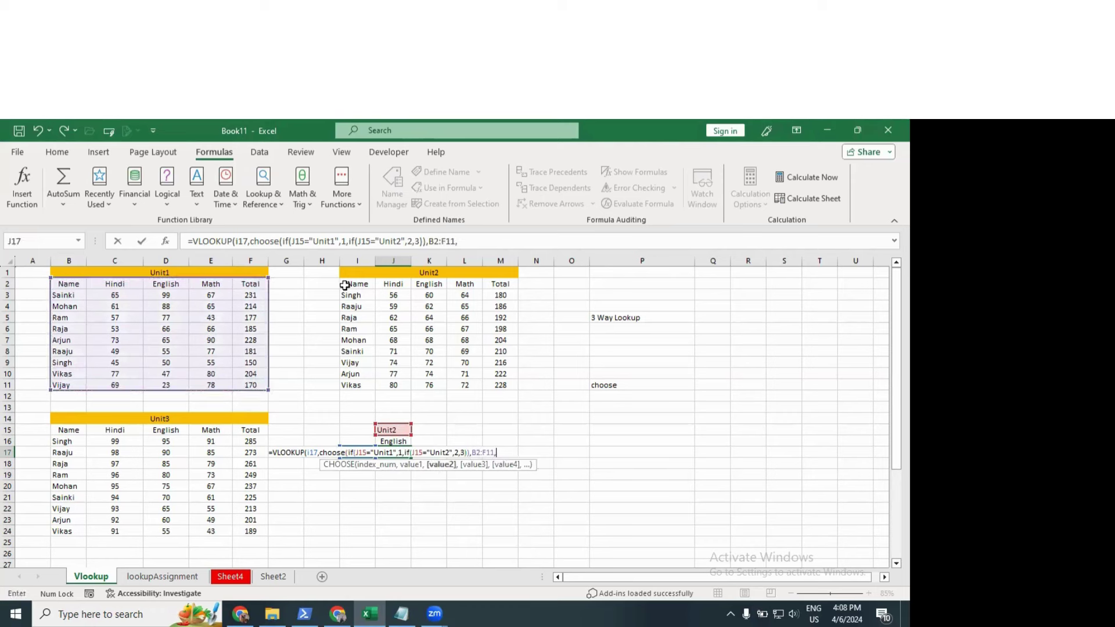
{"action": "left_click_drag", "start_coordinate": [345, 286], "coordinate": [500, 384]}
{"action": "type", "text": ","}
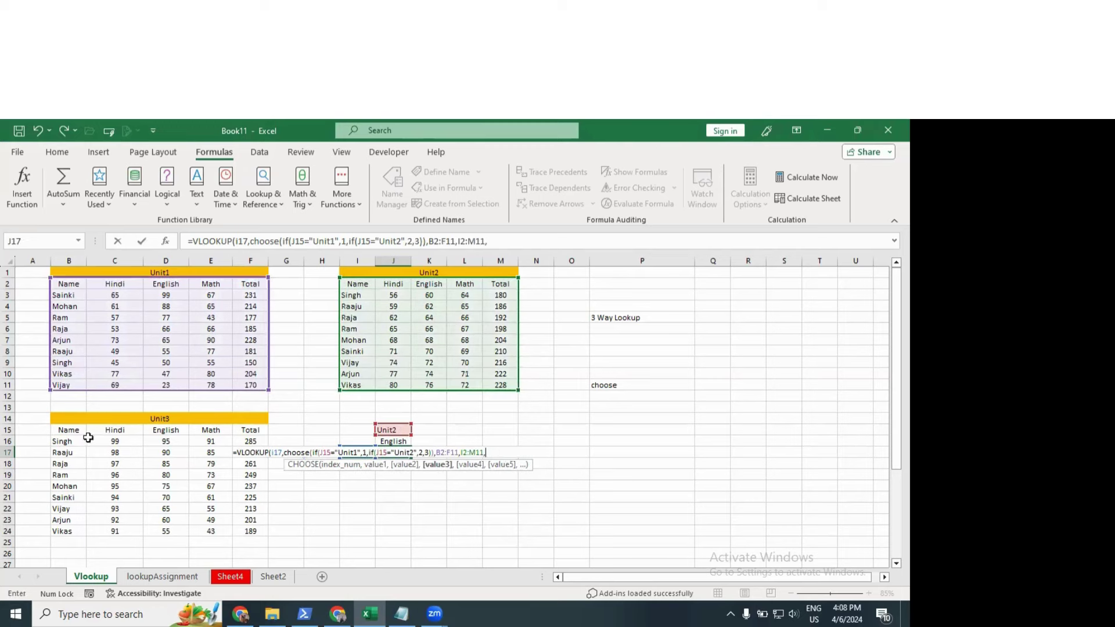
{"action": "left_click_drag", "start_coordinate": [70, 431], "coordinate": [256, 529]}
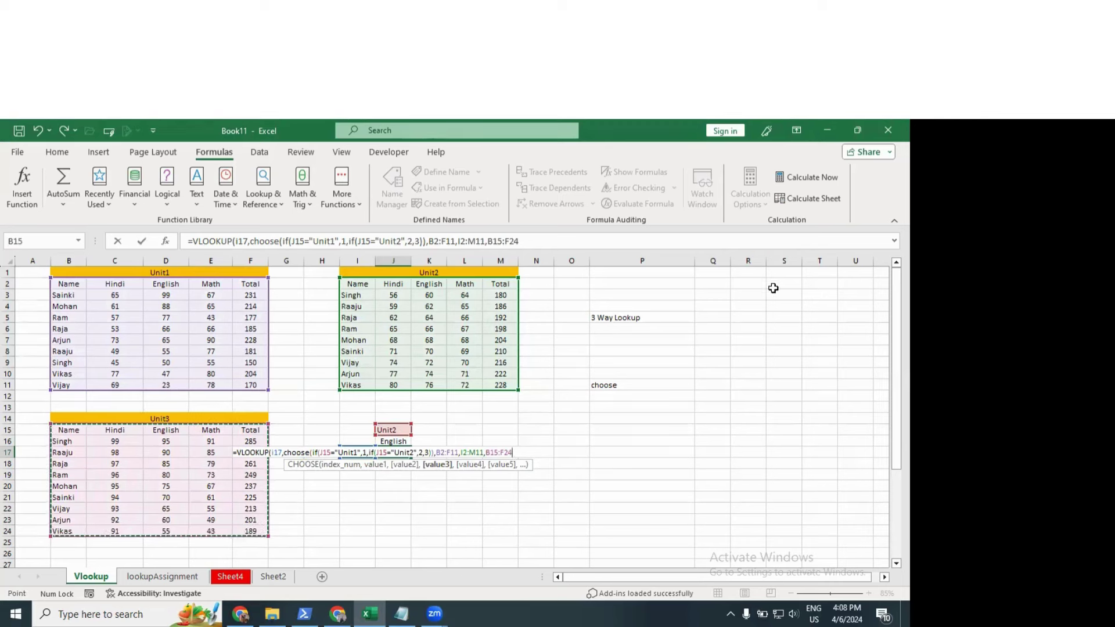
Step: Finish with MATCH(J16,B2:F2,0) as column index and exact match, returning 62
{"action": "type", "text": ")"}
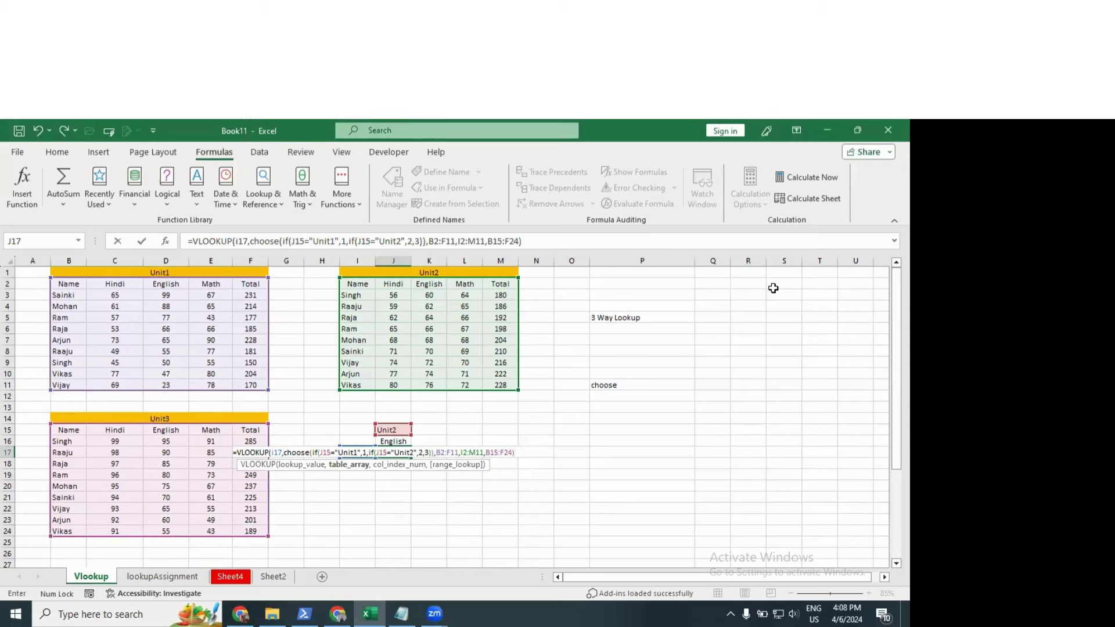
{"action": "type", "text": ","}
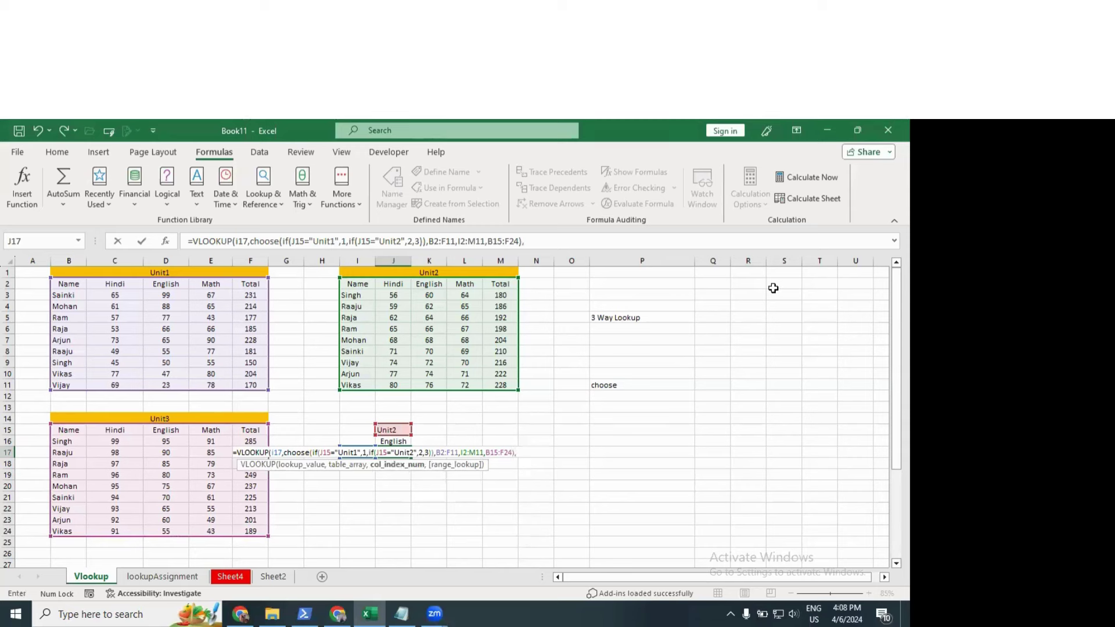
{"action": "type", "text": "match("}
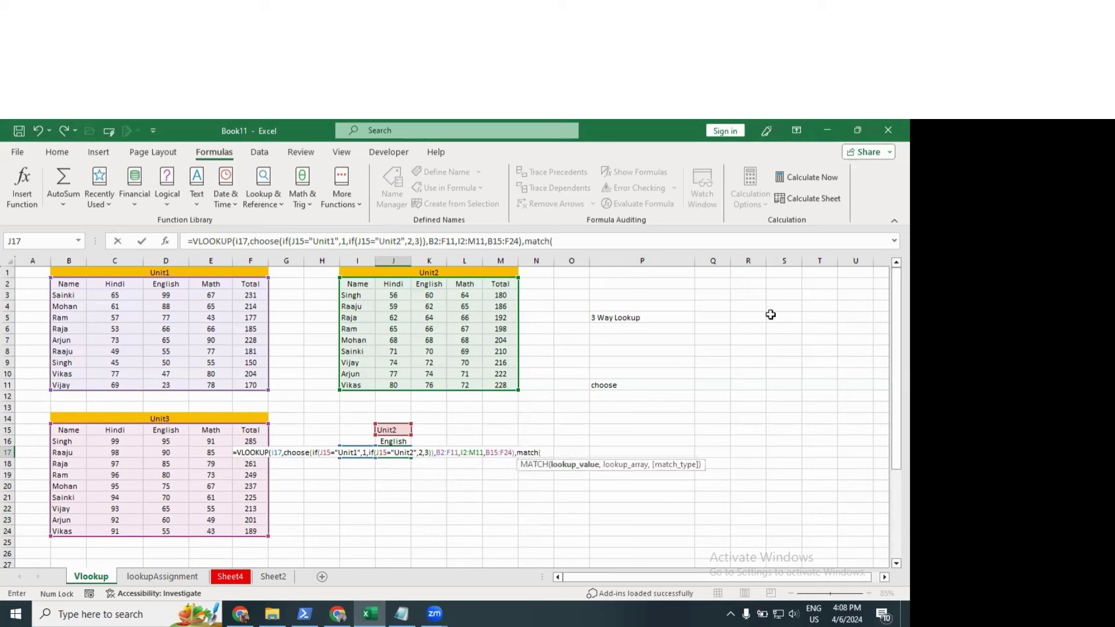
{"action": "left_click", "coordinate": [389, 440]}
{"action": "type", "text": ","}
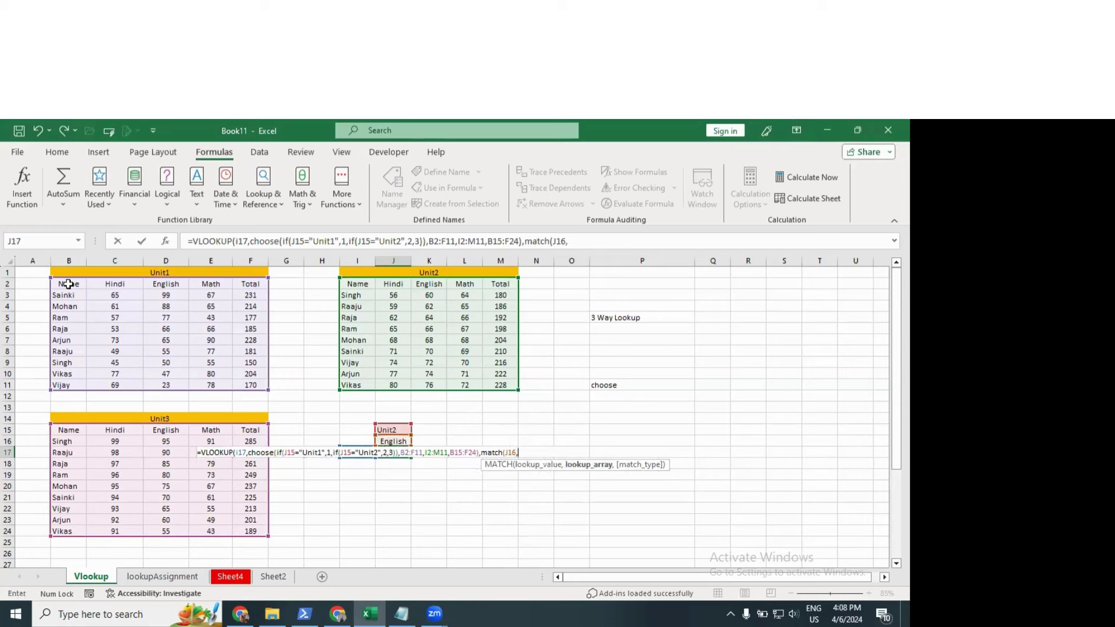
{"action": "left_click_drag", "start_coordinate": [67, 283], "coordinate": [261, 283]}
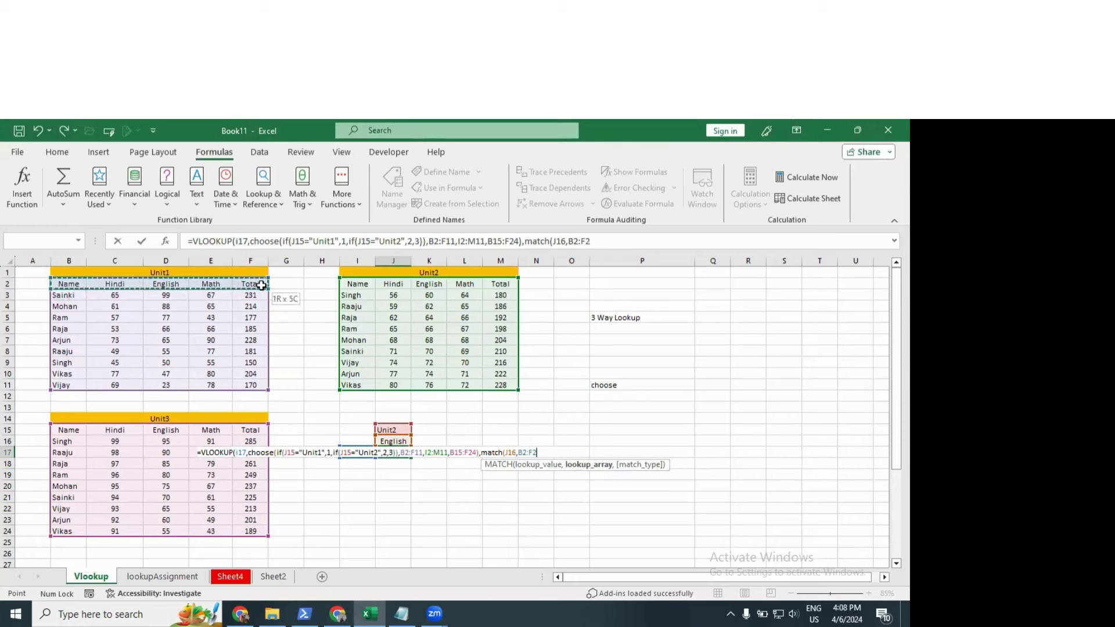
{"action": "type", "text": ",0)"}
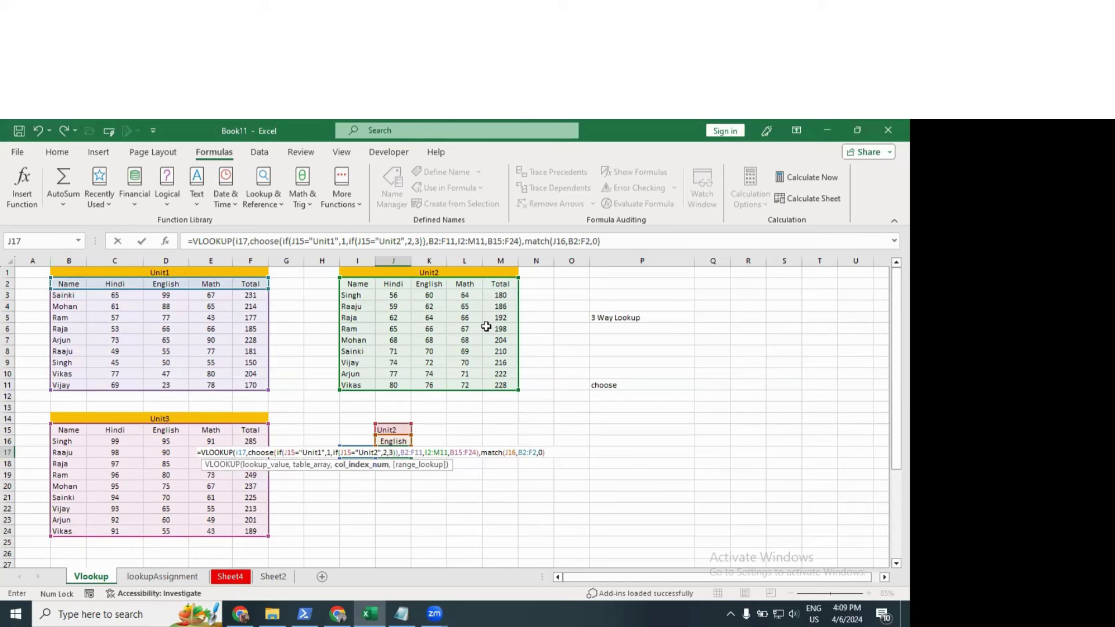
{"action": "type", "text": ",0)"}
{"action": "key", "text": "Return"}
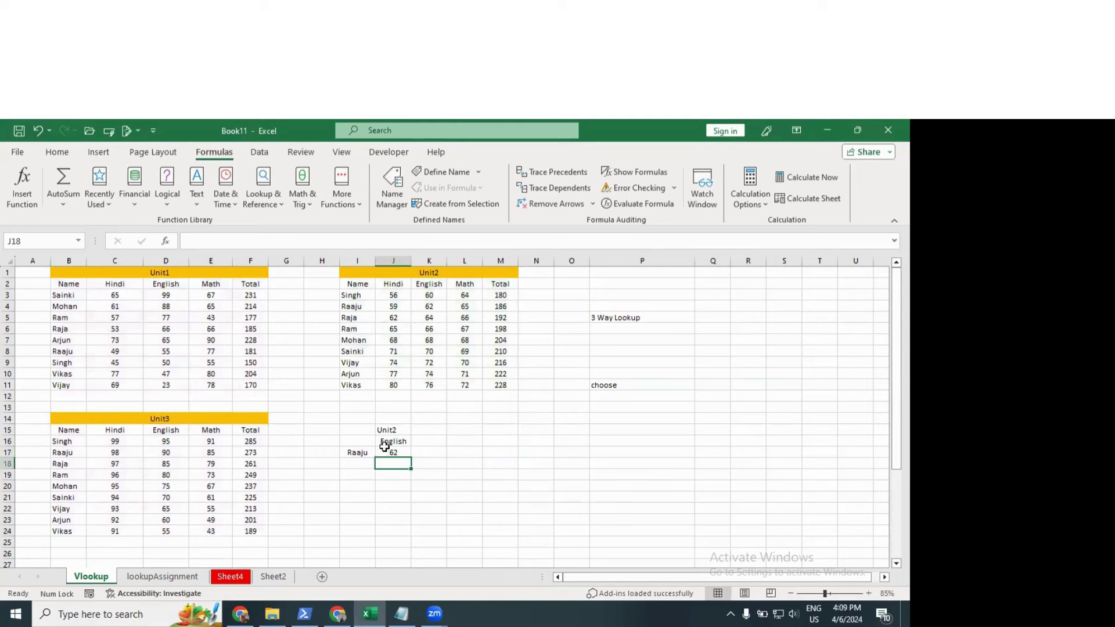
Step: Change the unit in J15 to Unit3, then Unit2, then Unit1 to test the lookup
{"action": "double_click", "coordinate": [403, 430]}
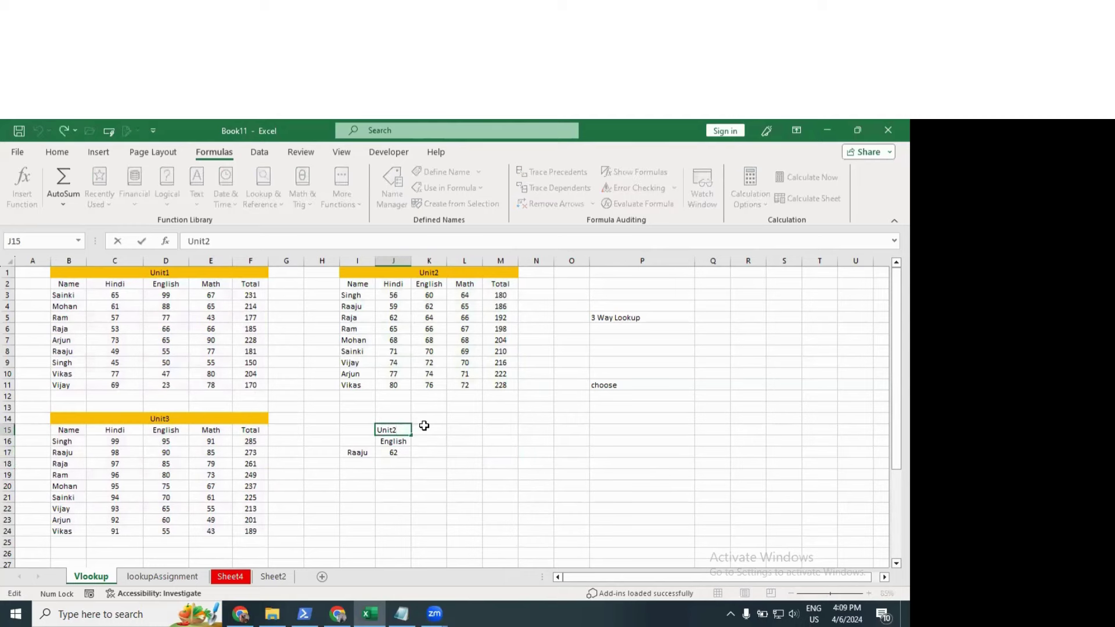
{"action": "key", "text": "BackSpace"}
{"action": "type", "text": "3"}
{"action": "key", "text": "Return"}
{"action": "key", "text": "Up"}
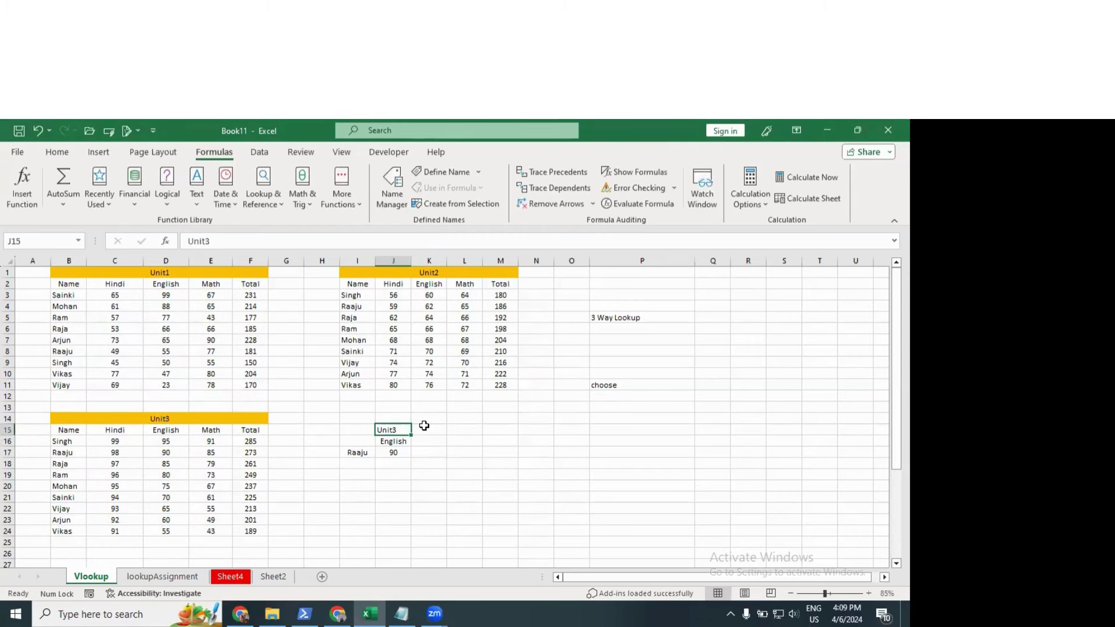
{"action": "key", "text": "F2"}
{"action": "key", "text": "BackSpace"}
{"action": "type", "text": "2"}
{"action": "key", "text": "Return"}
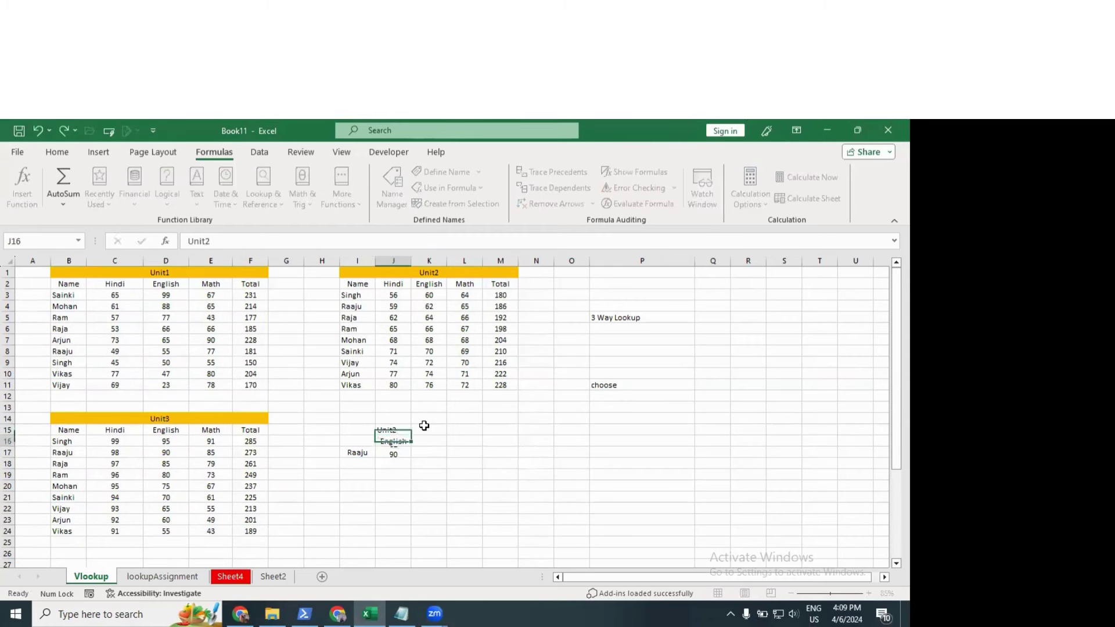
{"action": "key", "text": "Up"}
{"action": "key", "text": "F2"}
{"action": "key", "text": "BackSpace"}
{"action": "type", "text": "1"}
{"action": "key", "text": "Return"}
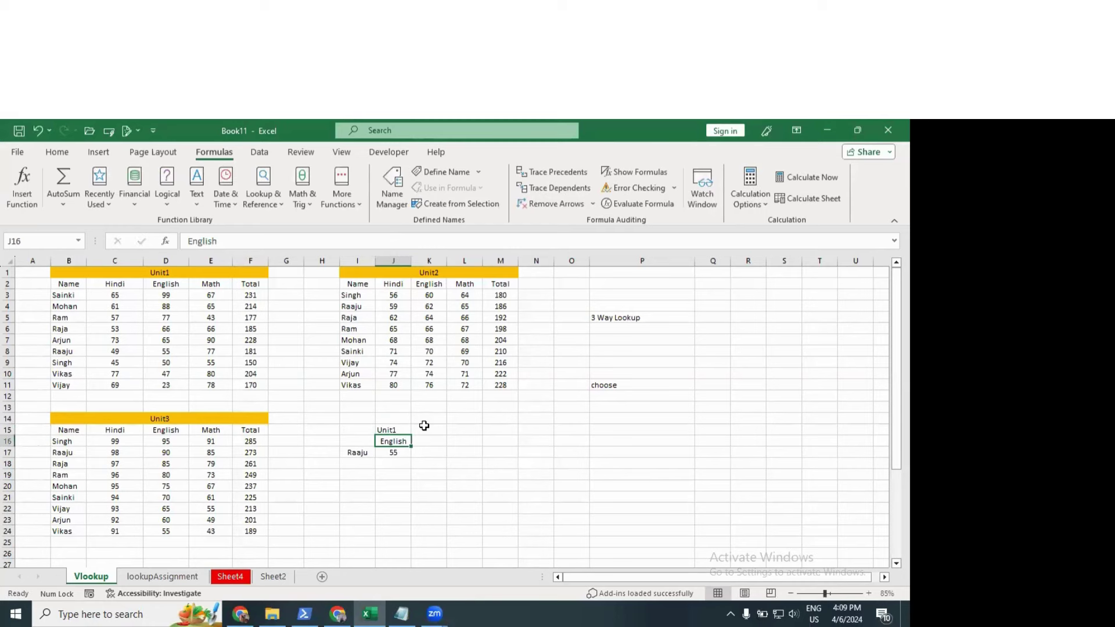
Step: Enter Total as the subject and Mohan as the student, then narrow column J slightly
{"action": "type", "text": "Total"}
{"action": "key", "text": "Return"}
{"action": "key", "text": "Down"}
{"action": "key", "text": "Left"}
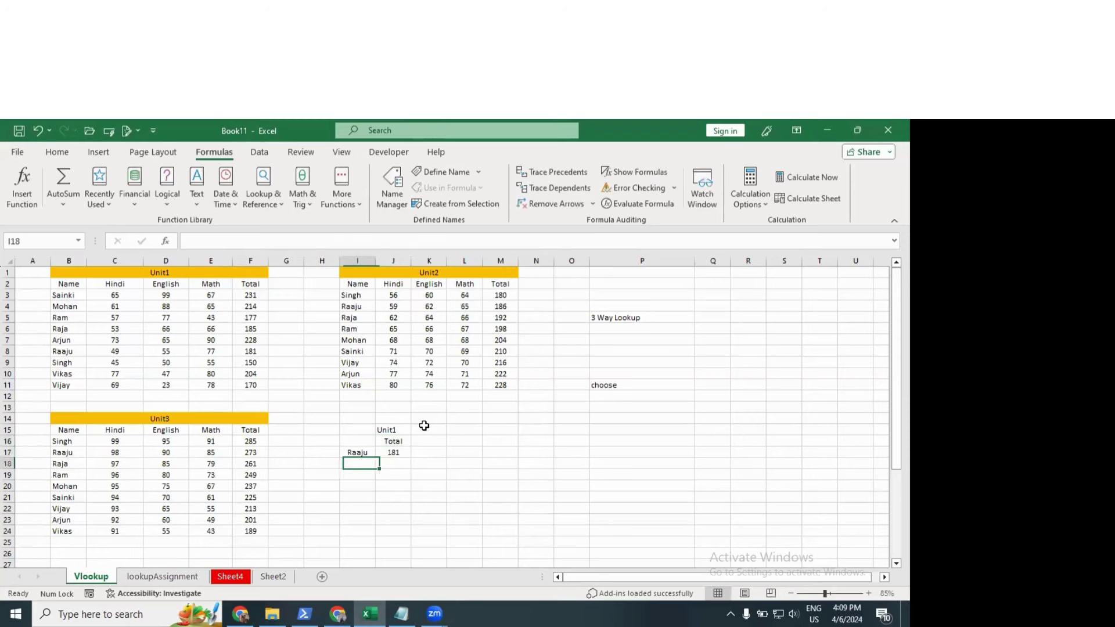
{"action": "key", "text": "Up"}
{"action": "type", "text": "Mohan"}
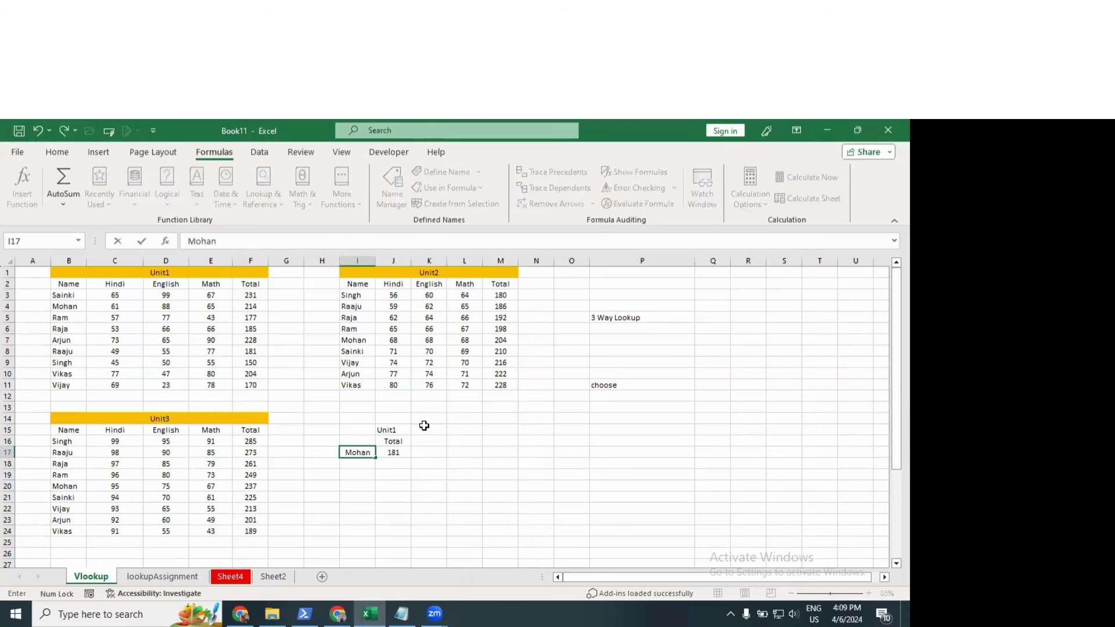
{"action": "key", "text": "Return"}
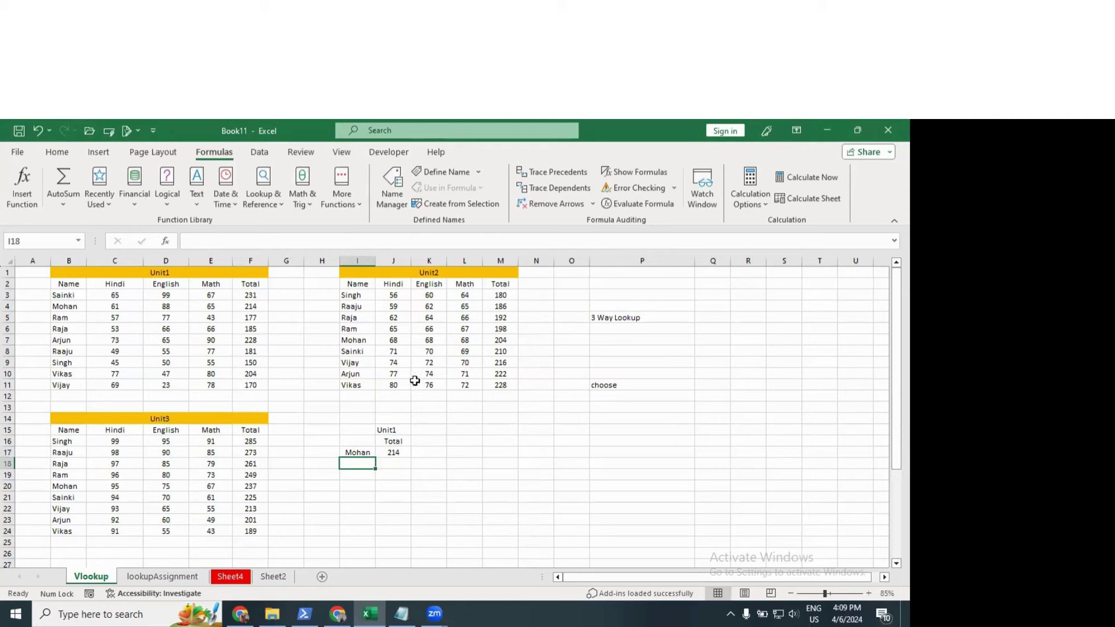
{"action": "left_click", "coordinate": [396, 441]}
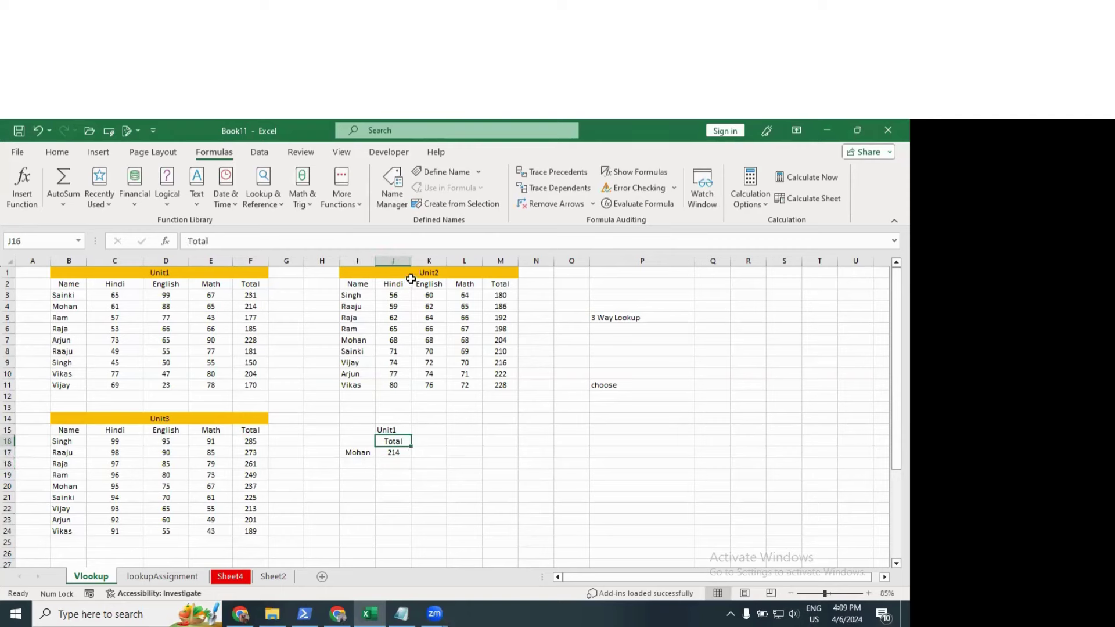
{"action": "left_click_drag", "start_coordinate": [411, 261], "coordinate": [420, 261]}
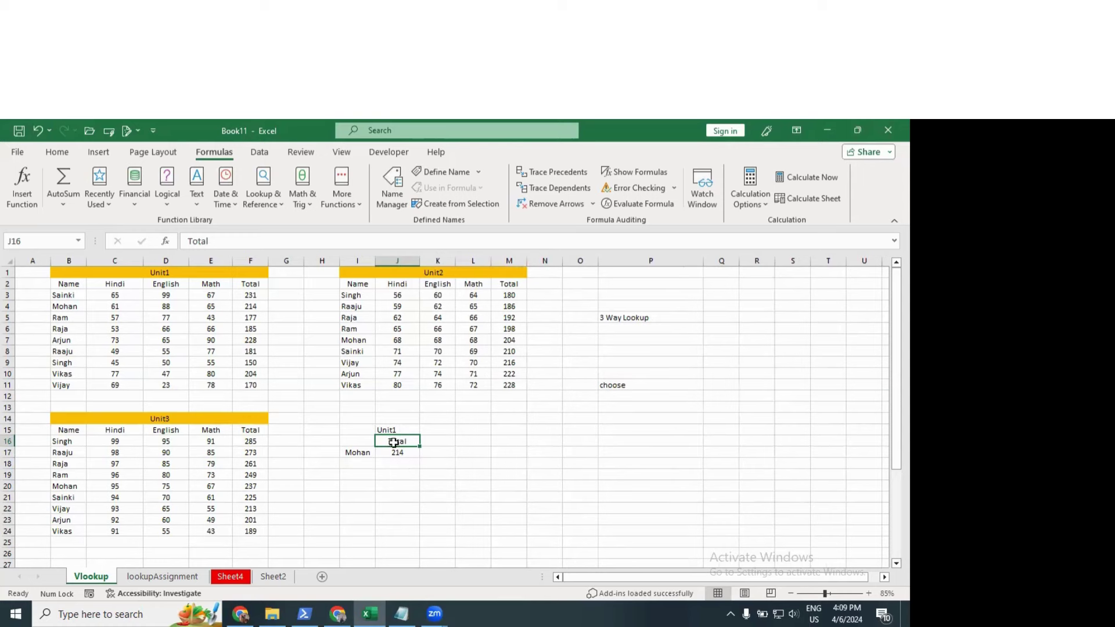
Step: Zoom in and show J17's full VLOOKUP/CHOOSE/IF/MATCH formula in the cell for review
{"action": "left_click", "coordinate": [399, 454]}
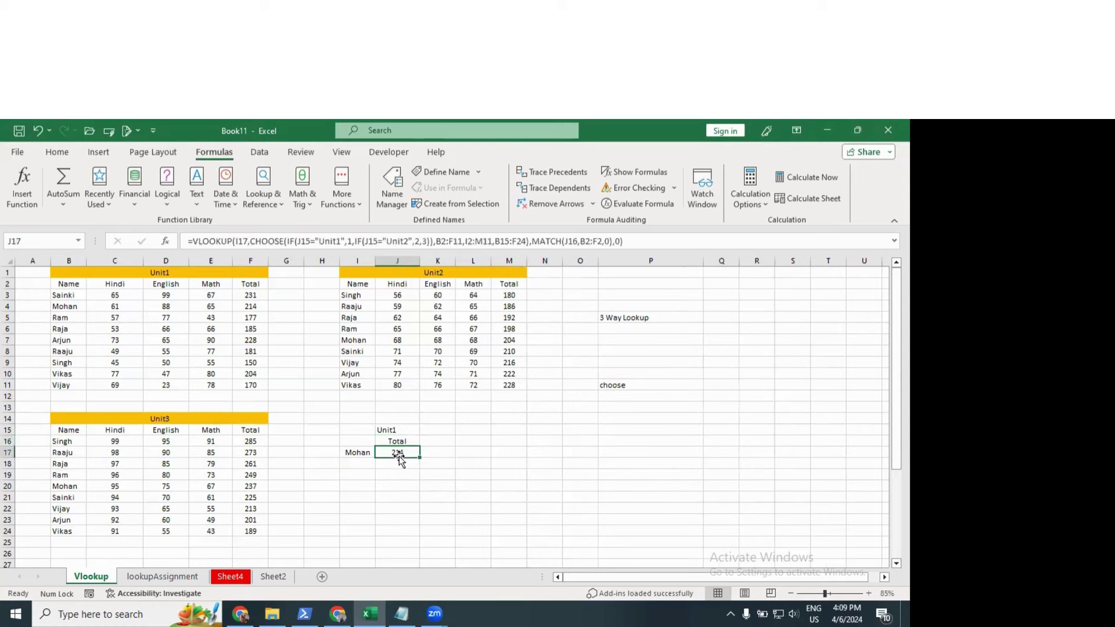
{"action": "double_click", "coordinate": [401, 453]}
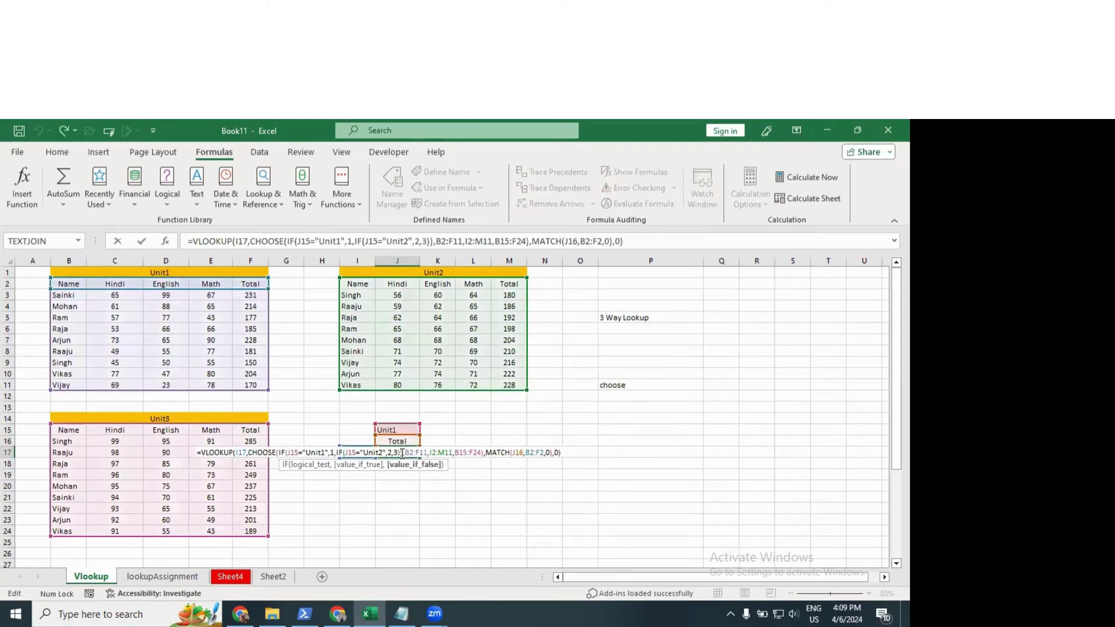
{"action": "key", "text": "Escape"}
{"action": "scroll", "coordinate": [498, 511], "scroll_direction": "up", "scroll_amount": 1}
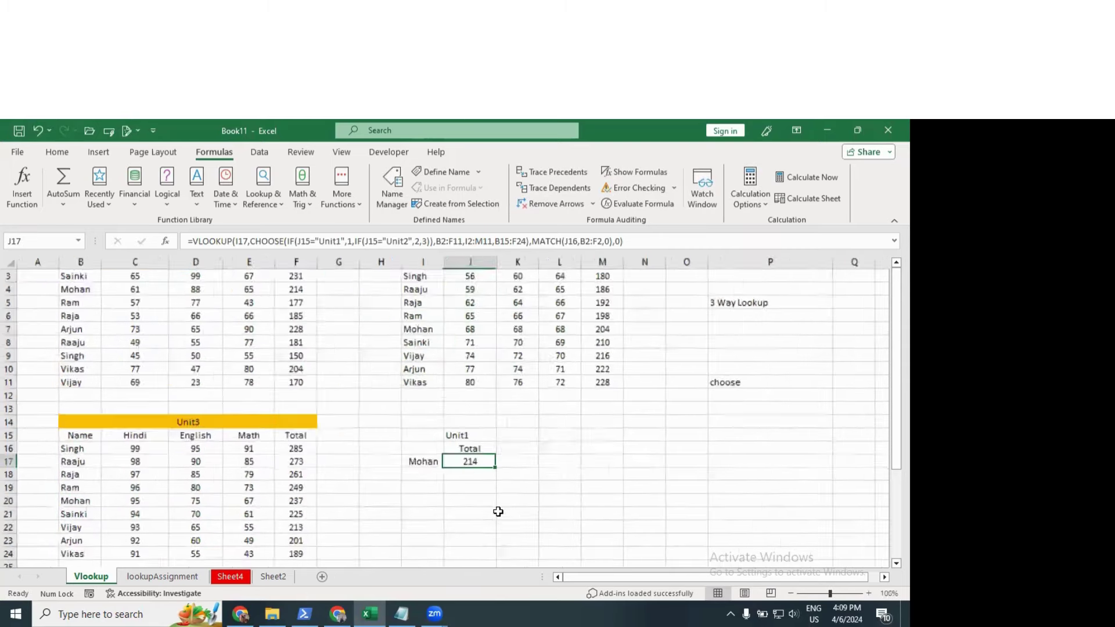
{"action": "scroll", "coordinate": [498, 511], "scroll_direction": "up", "scroll_amount": 2}
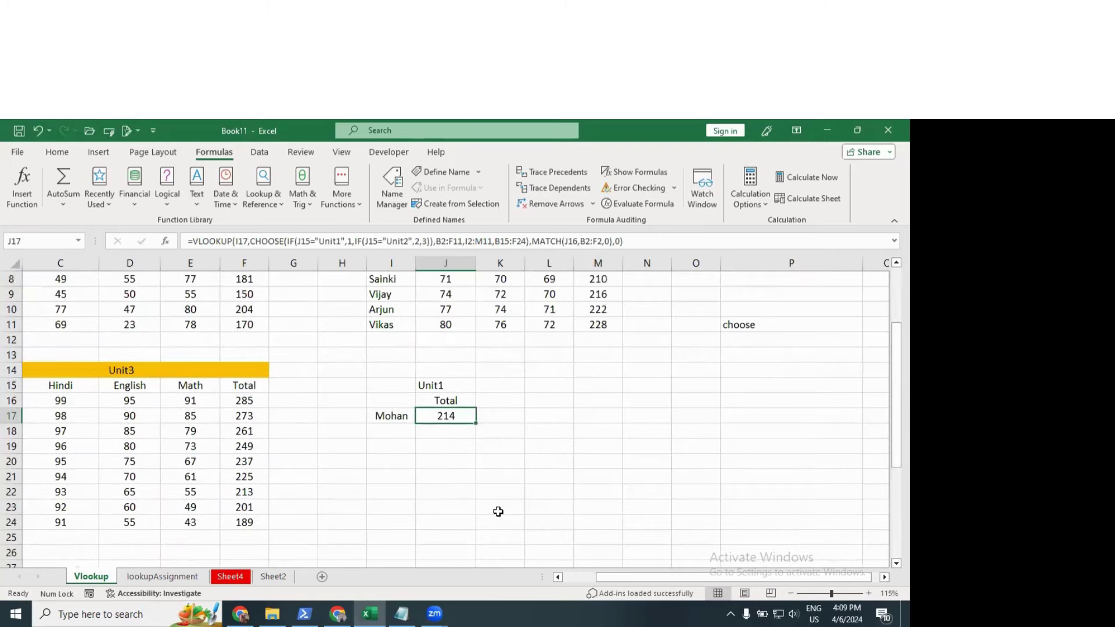
{"action": "scroll", "coordinate": [498, 511], "scroll_direction": "up", "scroll_amount": 1}
{"action": "double_click", "coordinate": [413, 419]}
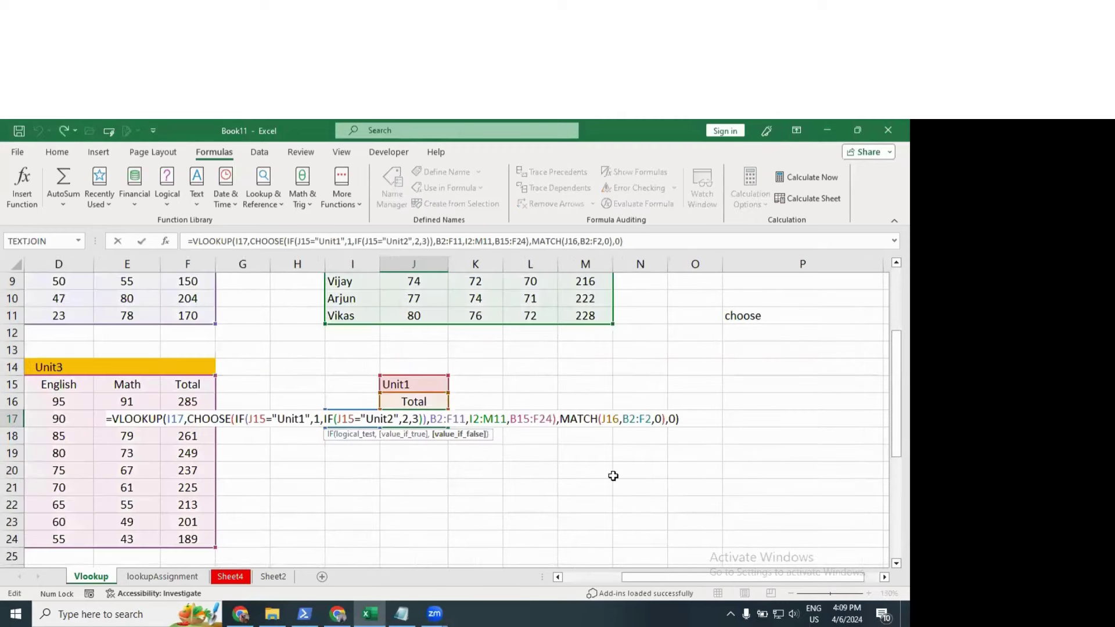
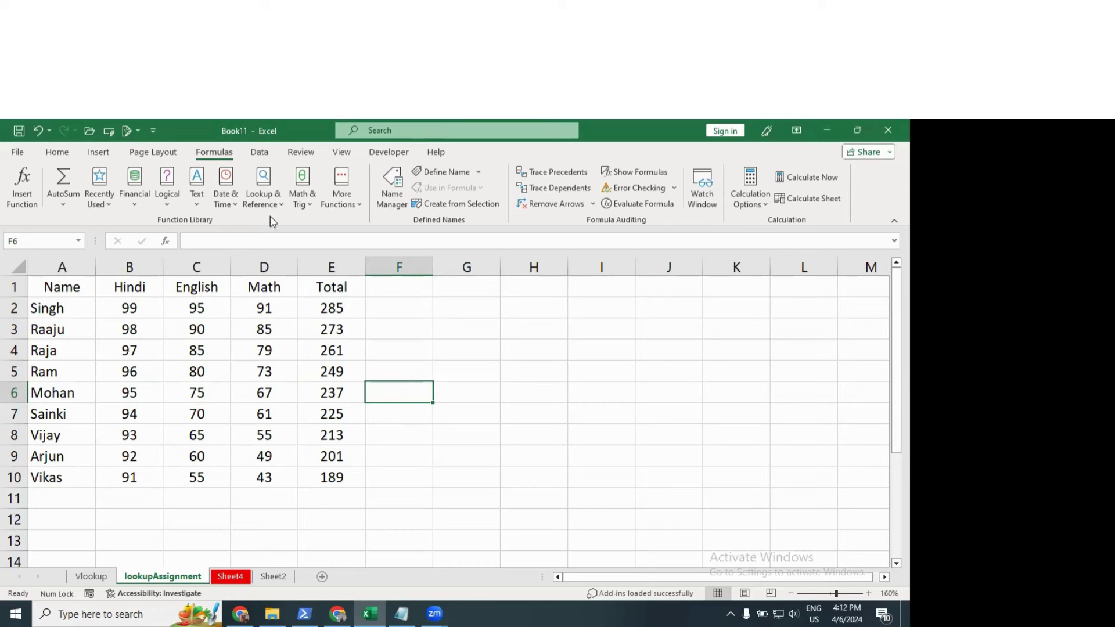
Step: Browse the Text, Date & Time, Lookup & Reference and Math & Trig function lists
{"action": "left_click", "coordinate": [203, 203]}
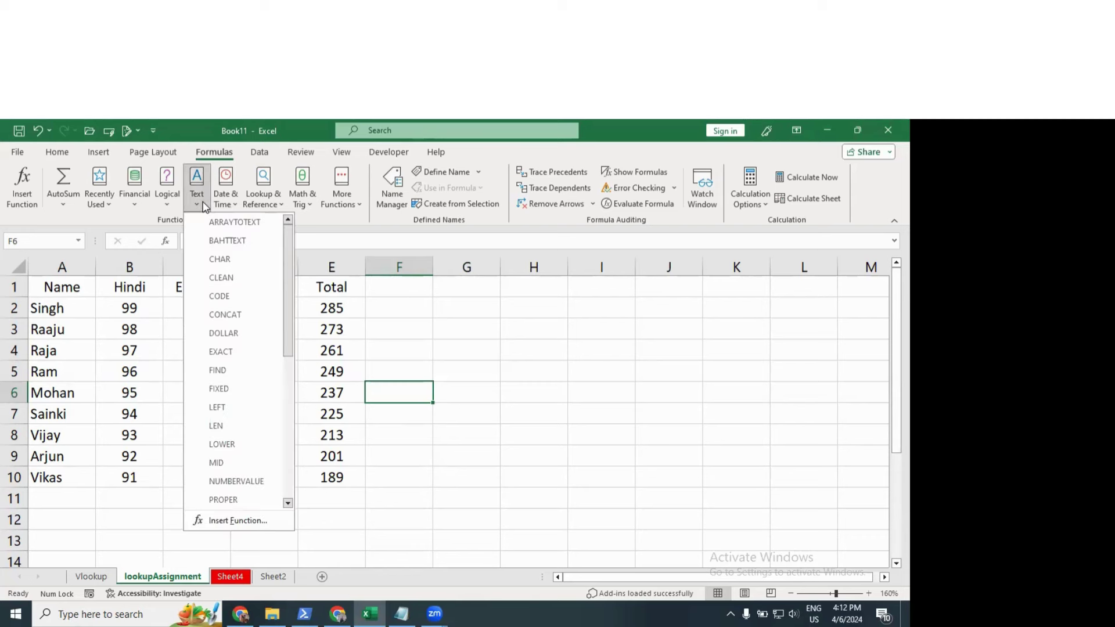
{"action": "left_click", "coordinate": [224, 198]}
{"action": "left_click", "coordinate": [263, 198]}
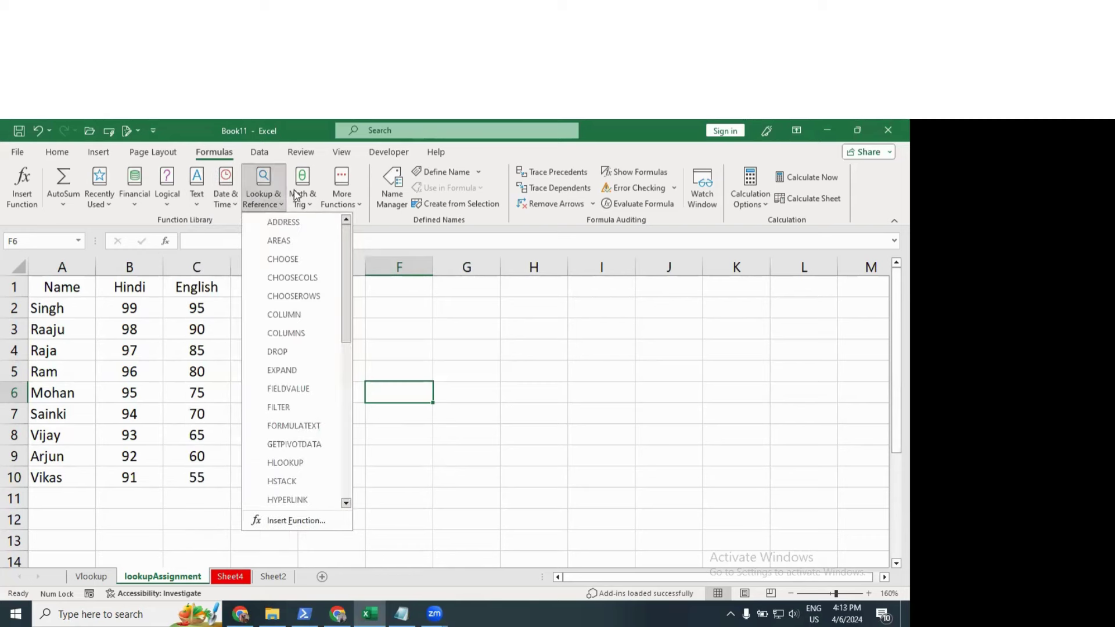
{"action": "left_click", "coordinate": [299, 191]}
{"action": "left_click", "coordinate": [338, 201]}
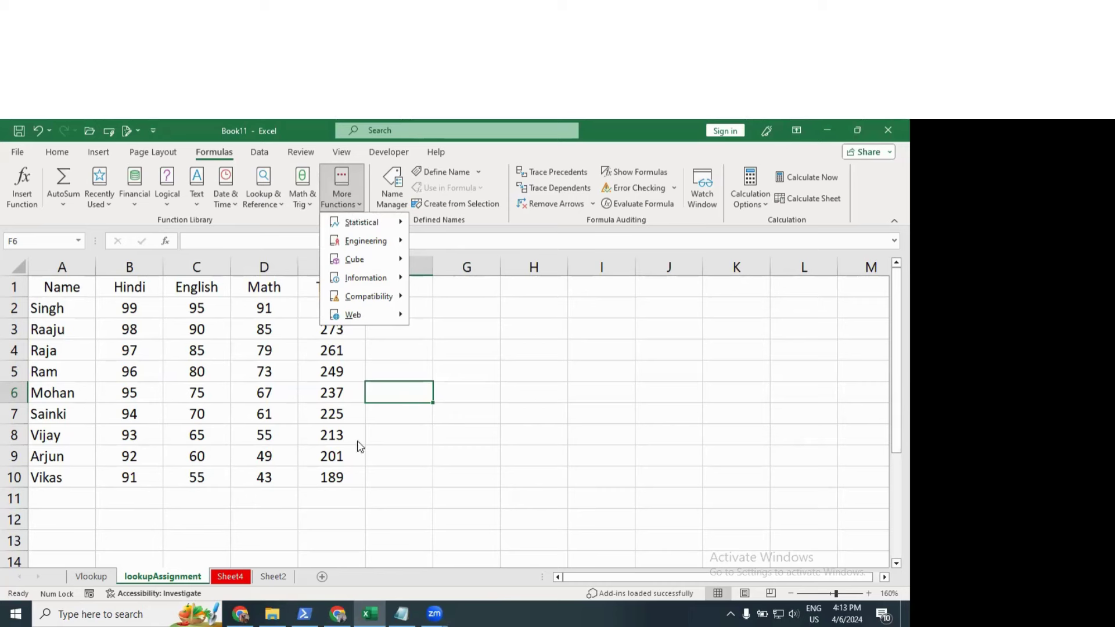
{"action": "left_click", "coordinate": [416, 402]}
{"action": "left_click", "coordinate": [435, 355]}
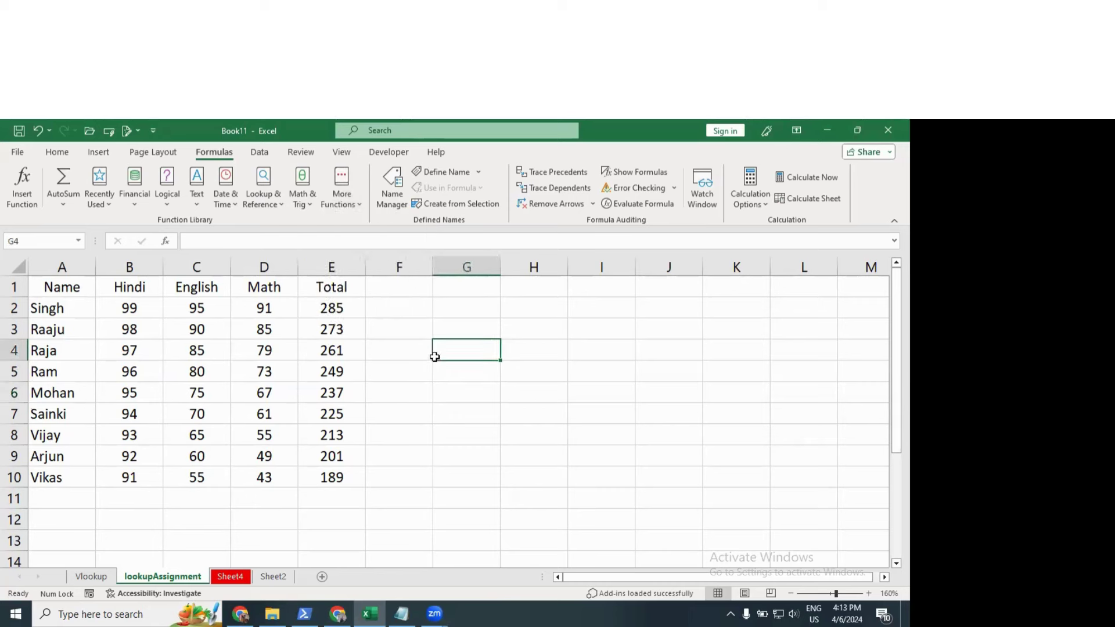
{"action": "left_click", "coordinate": [420, 357]}
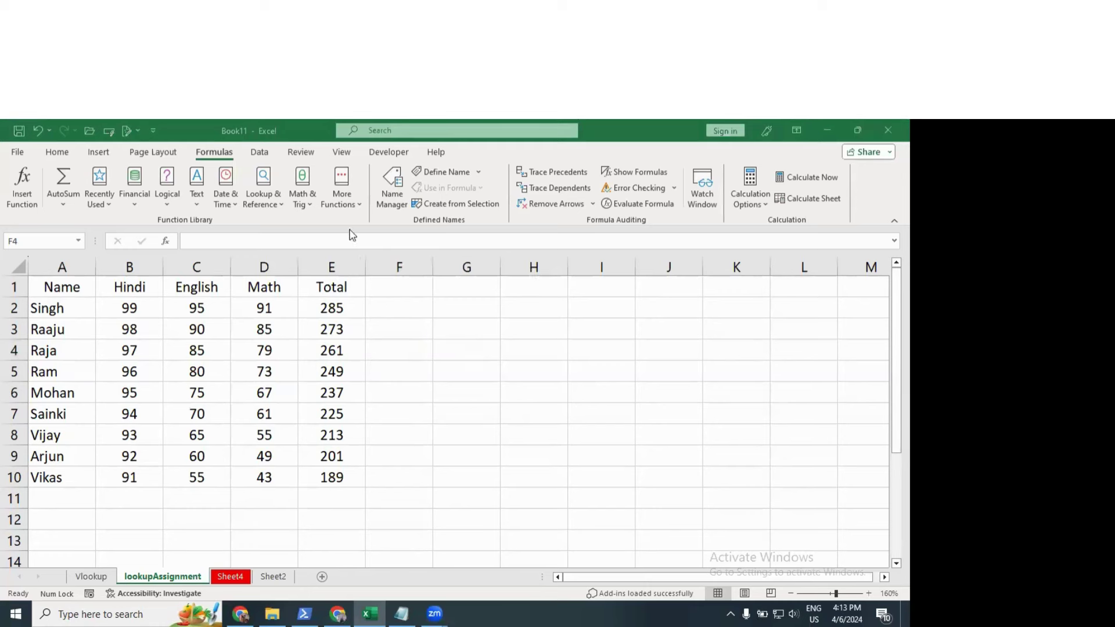
Step: Look through the Logical functions list, then close it
{"action": "left_click", "coordinate": [171, 198]}
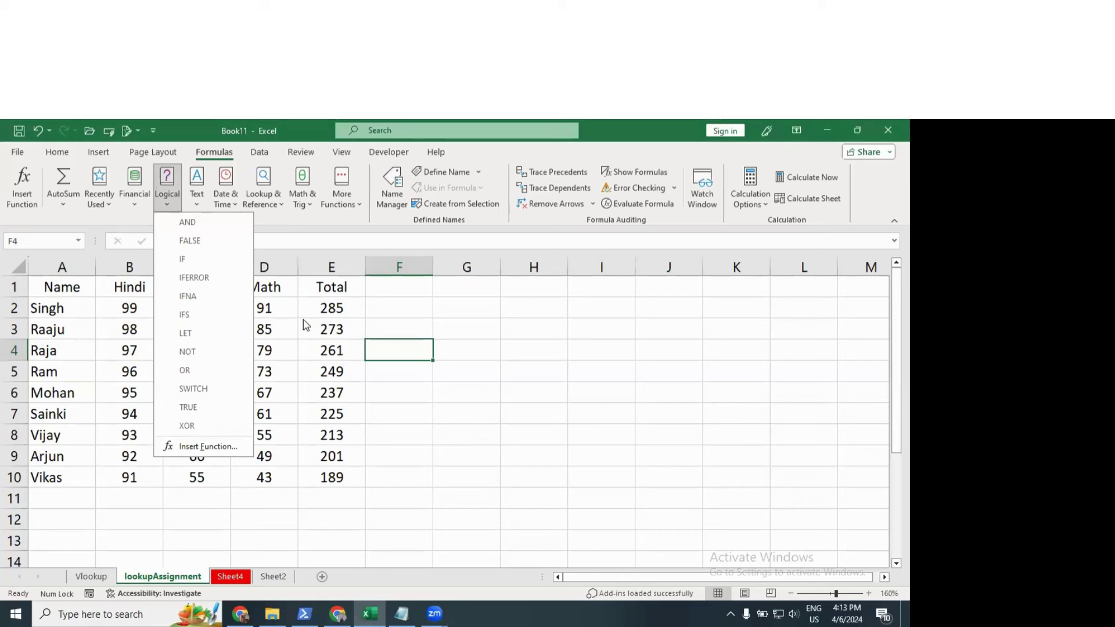
{"action": "mouse_move", "coordinate": [246, 421]}
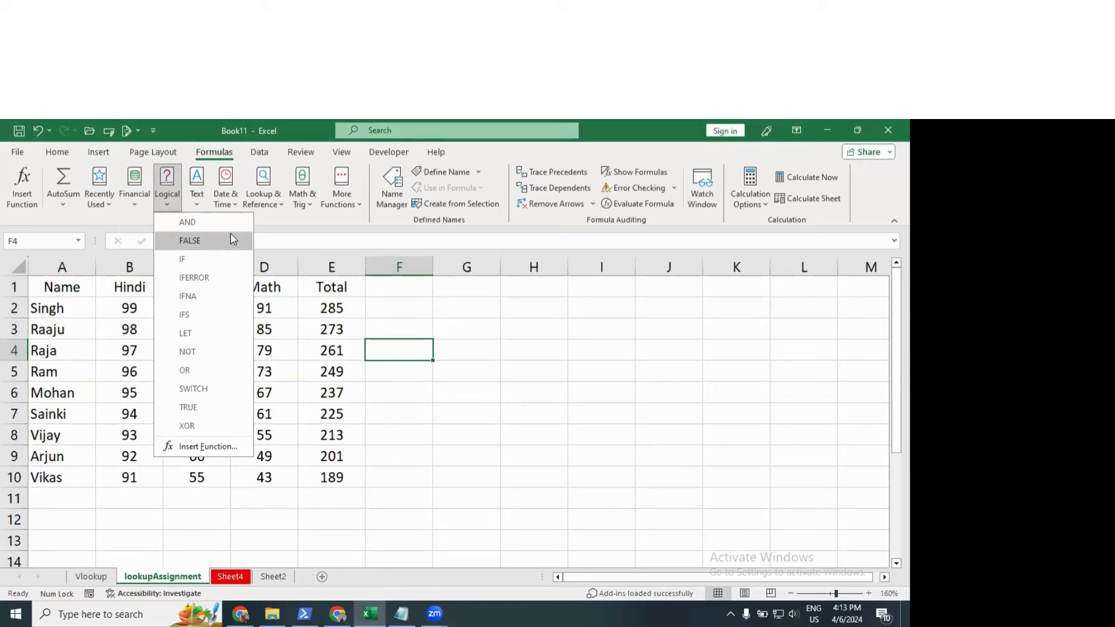
{"action": "mouse_move", "coordinate": [224, 257]}
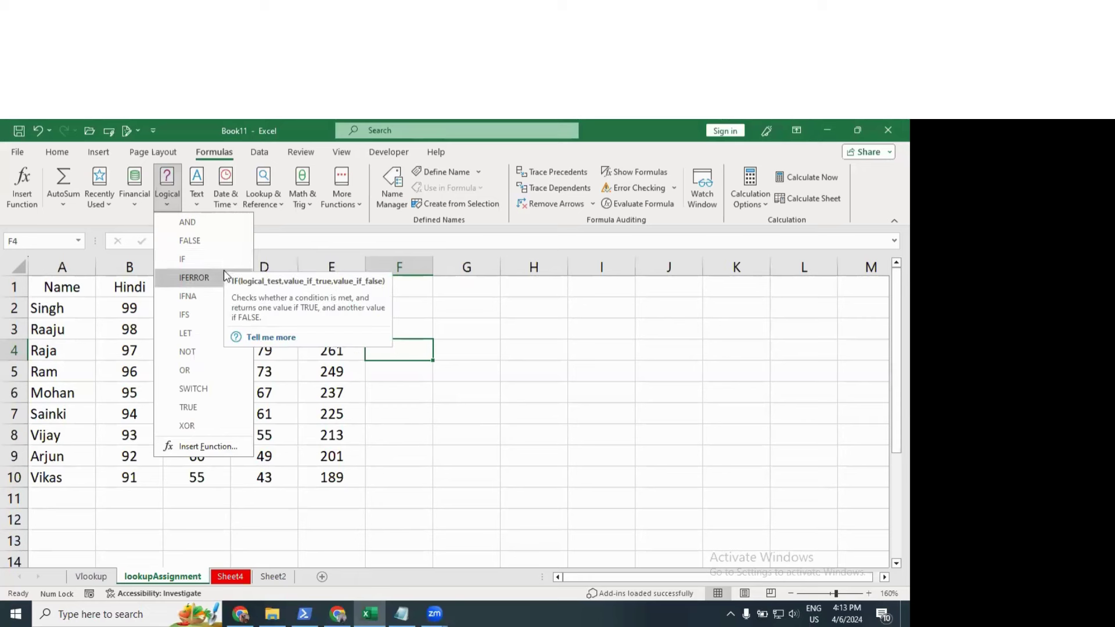
{"action": "left_click", "coordinate": [482, 365]}
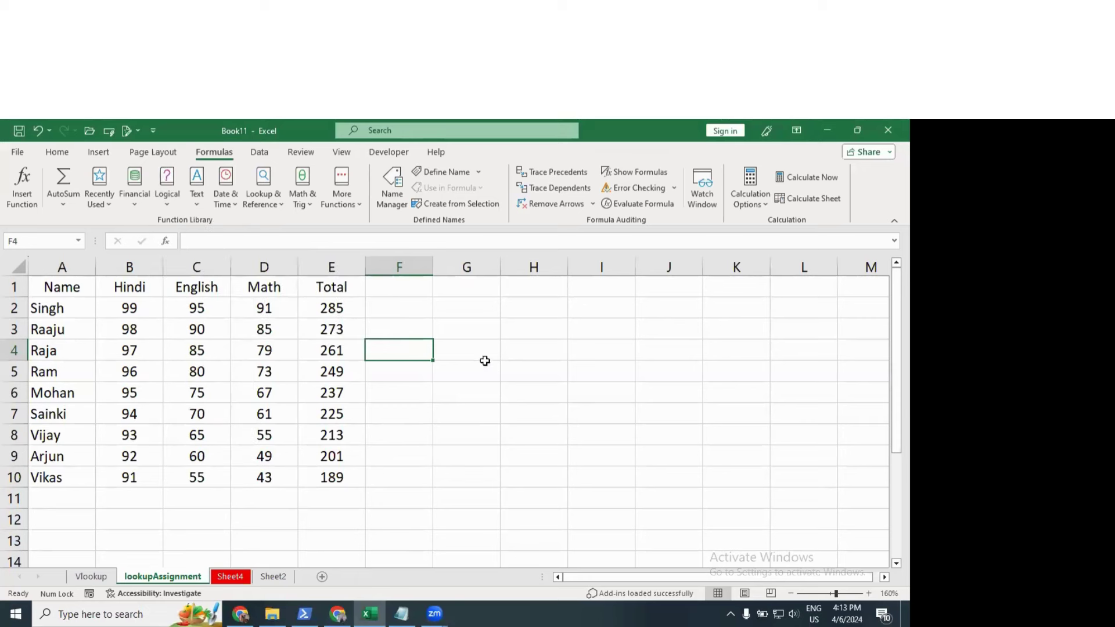
{"action": "left_click", "coordinate": [493, 349]}
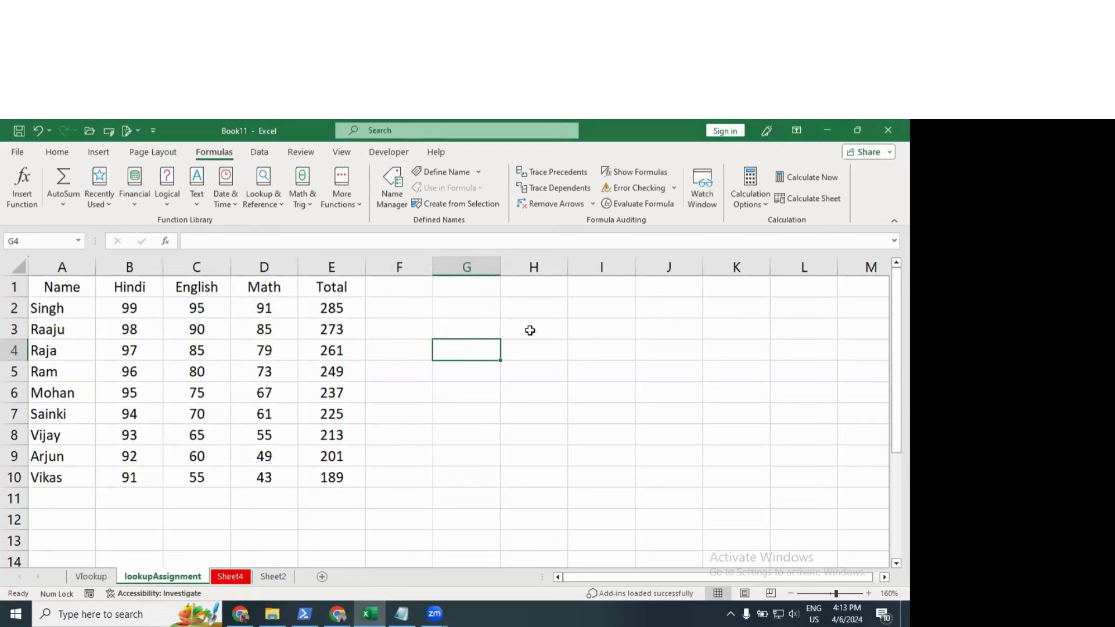
Step: Add the header 'percentage' in F1 and autofit column F
{"action": "left_click", "coordinate": [400, 289]}
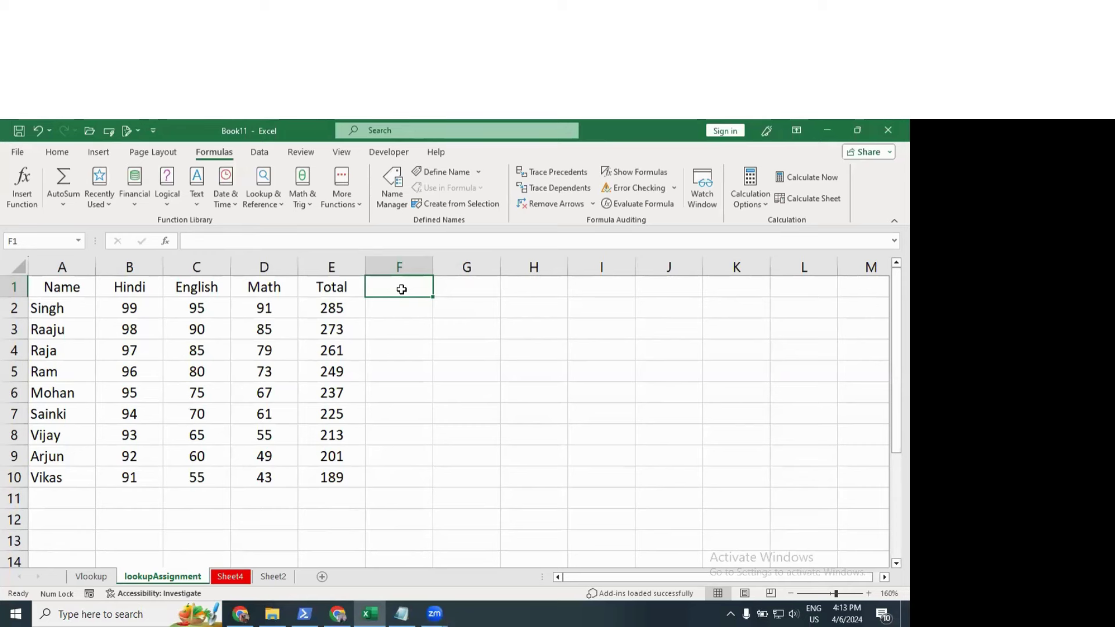
{"action": "type", "text": "per"}
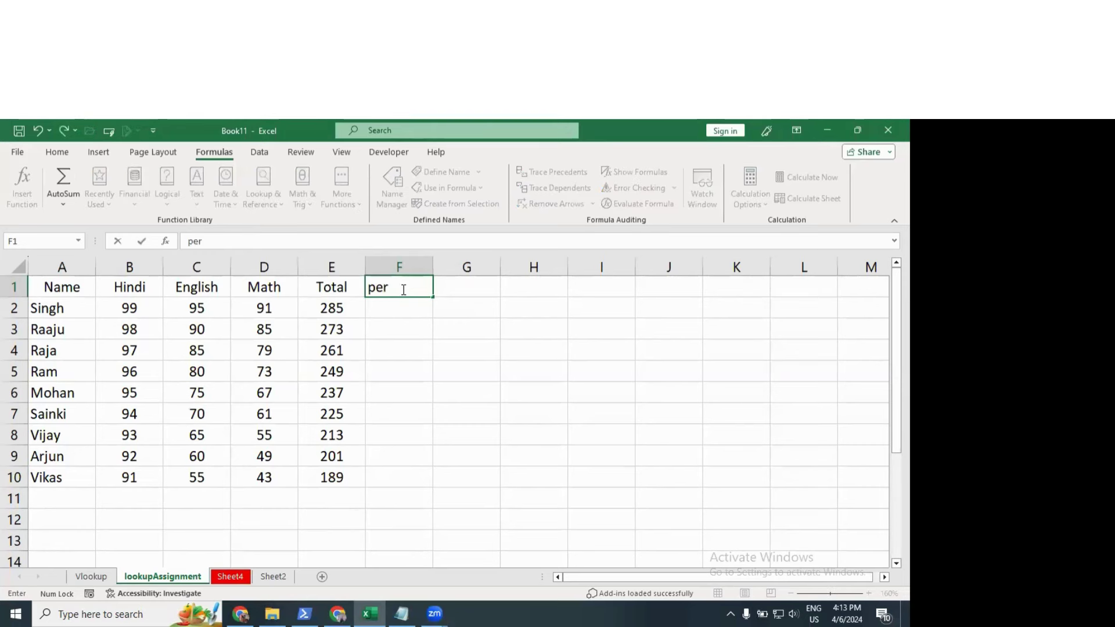
{"action": "type", "text": "centage"}
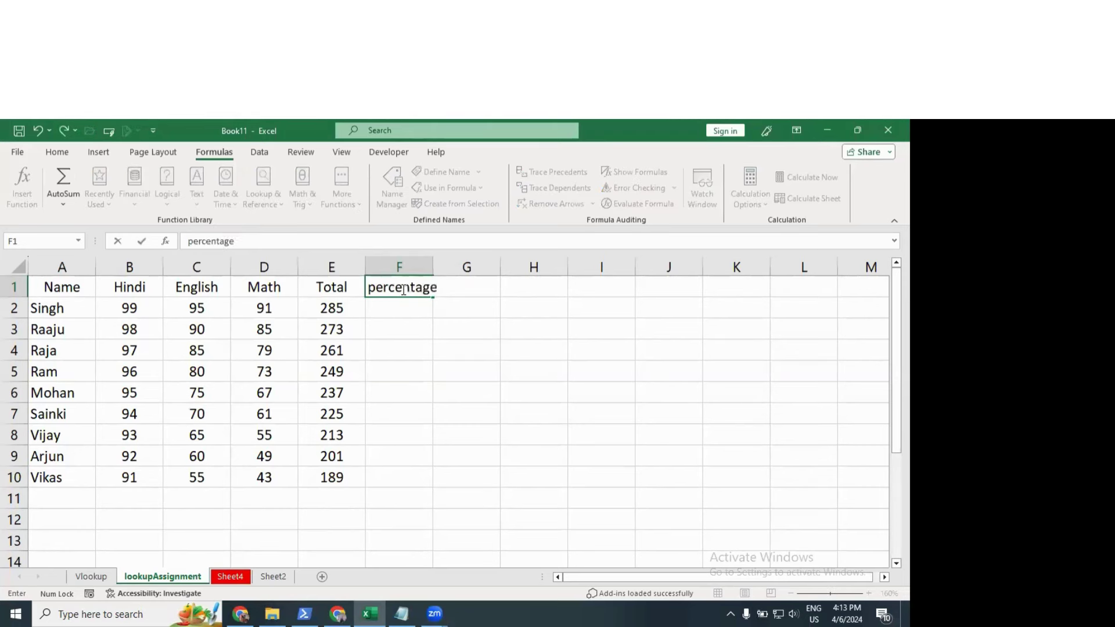
{"action": "key", "text": "Return"}
{"action": "double_click", "coordinate": [433, 261]}
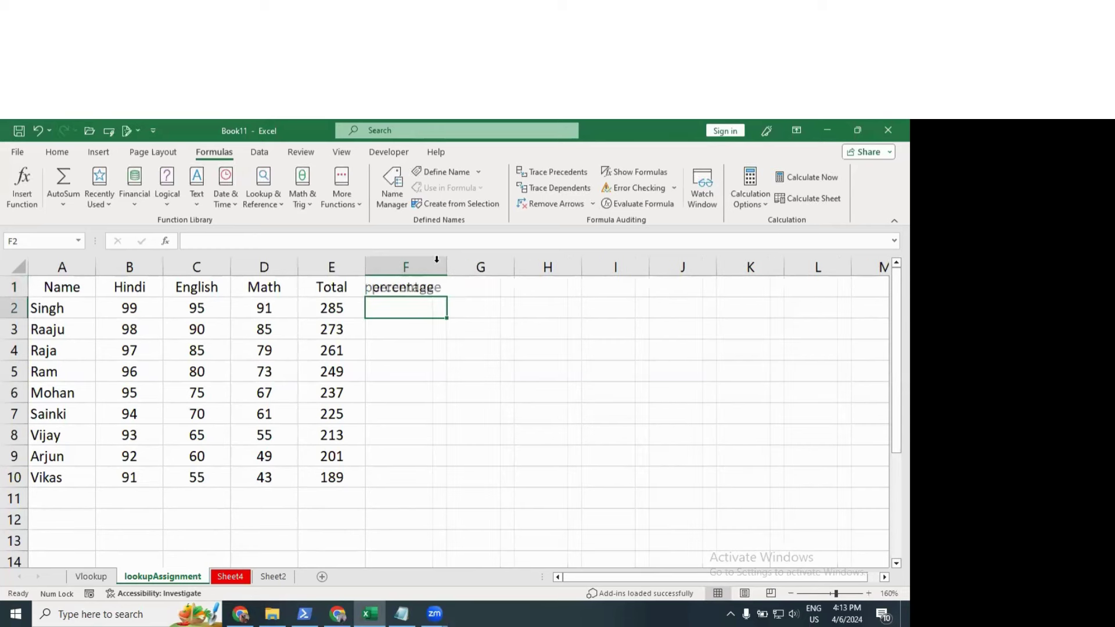
Step: Enter =E2*100/300 in F2, fill it down to row 10, and centre the values
{"action": "type", "text": "="}
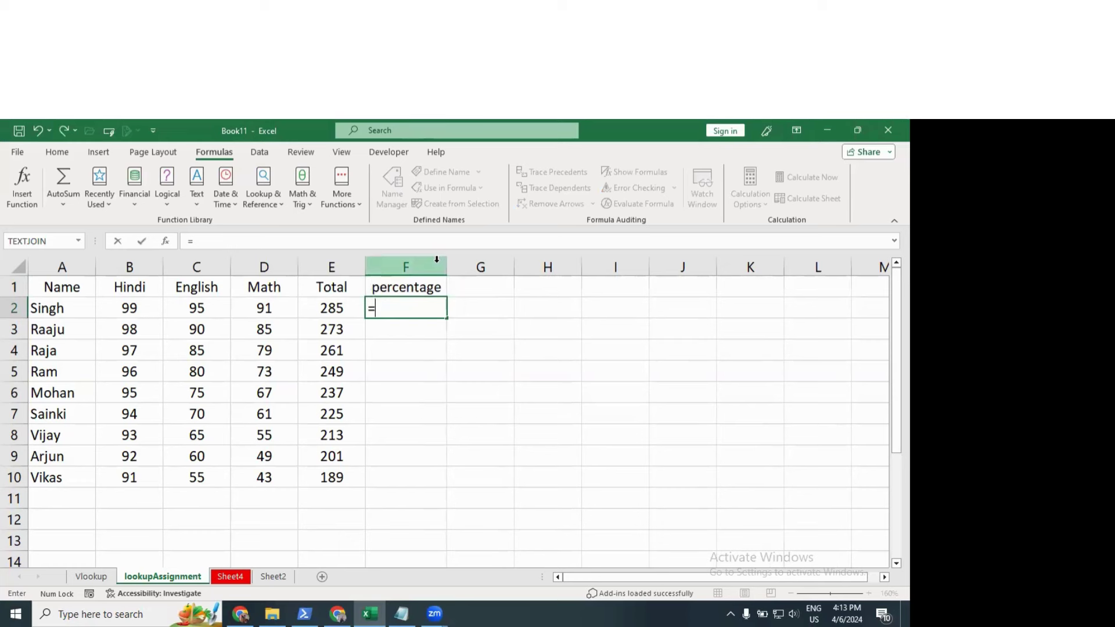
{"action": "key", "text": "Left"}
{"action": "type", "text": "*100"}
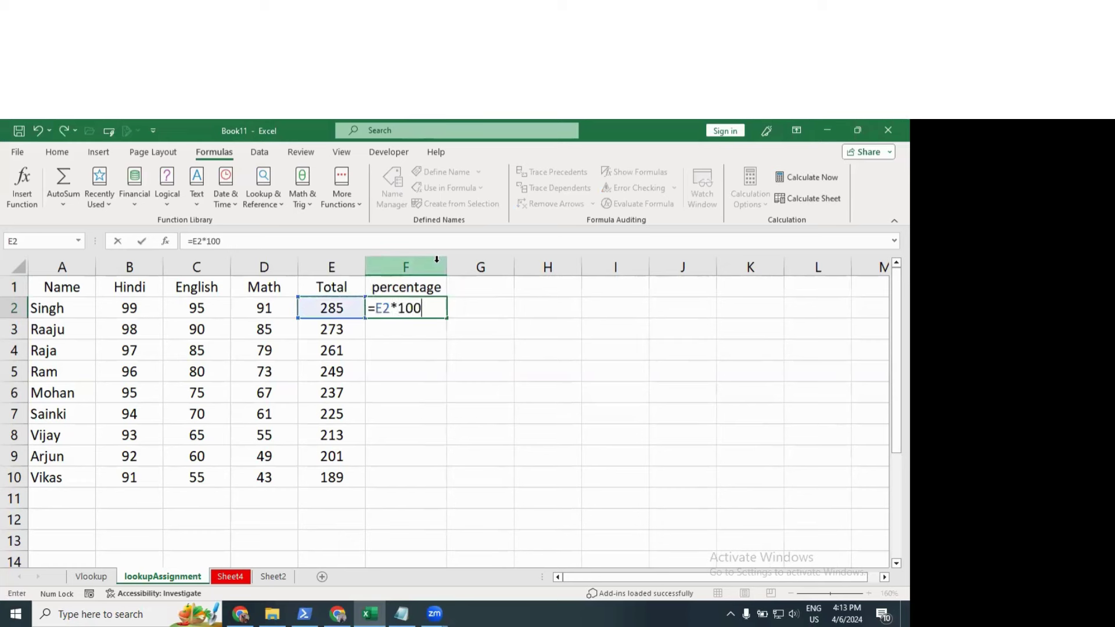
{"action": "type", "text": "/1"}
{"action": "key", "text": "BackSpace"}
{"action": "type", "text": "300"}
{"action": "key", "text": "Return"}
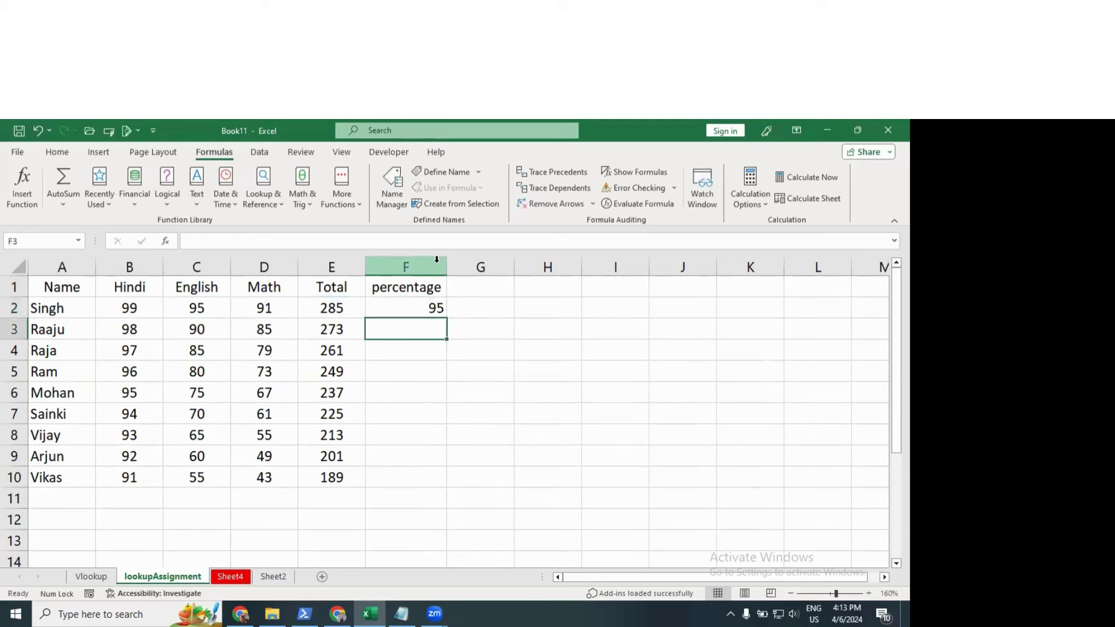
{"action": "left_click", "coordinate": [437, 307]}
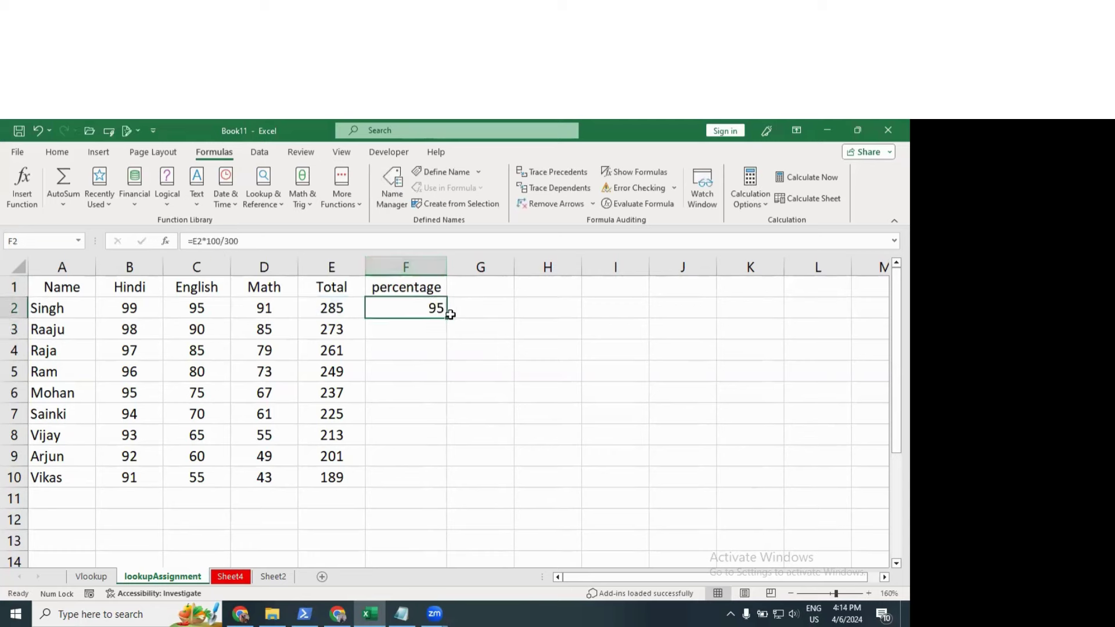
{"action": "double_click", "coordinate": [448, 317]}
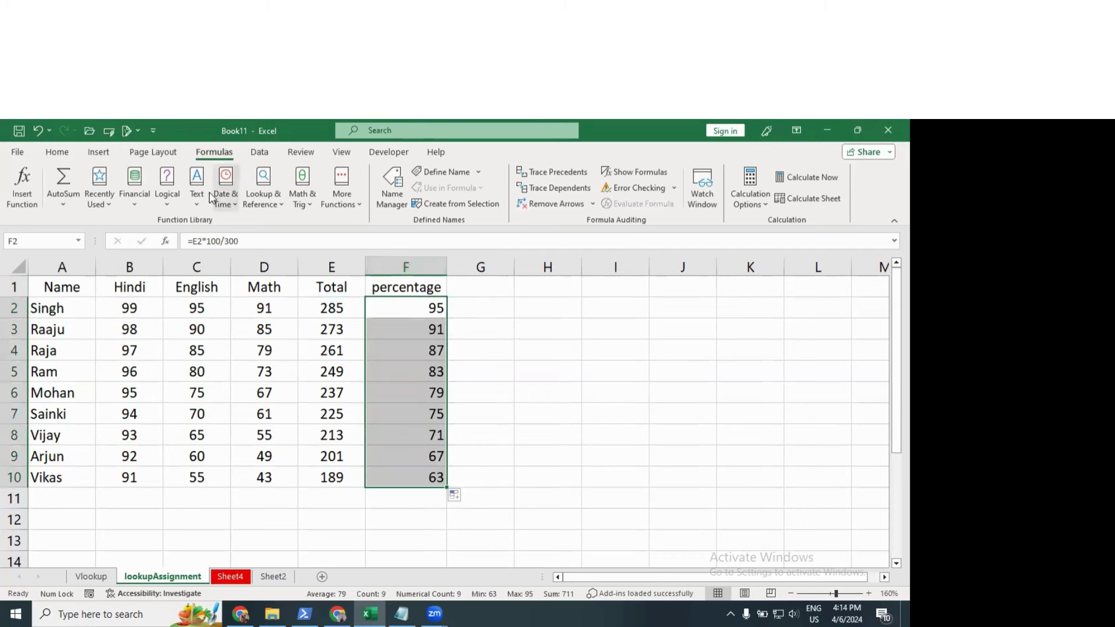
{"action": "left_click", "coordinate": [57, 153]}
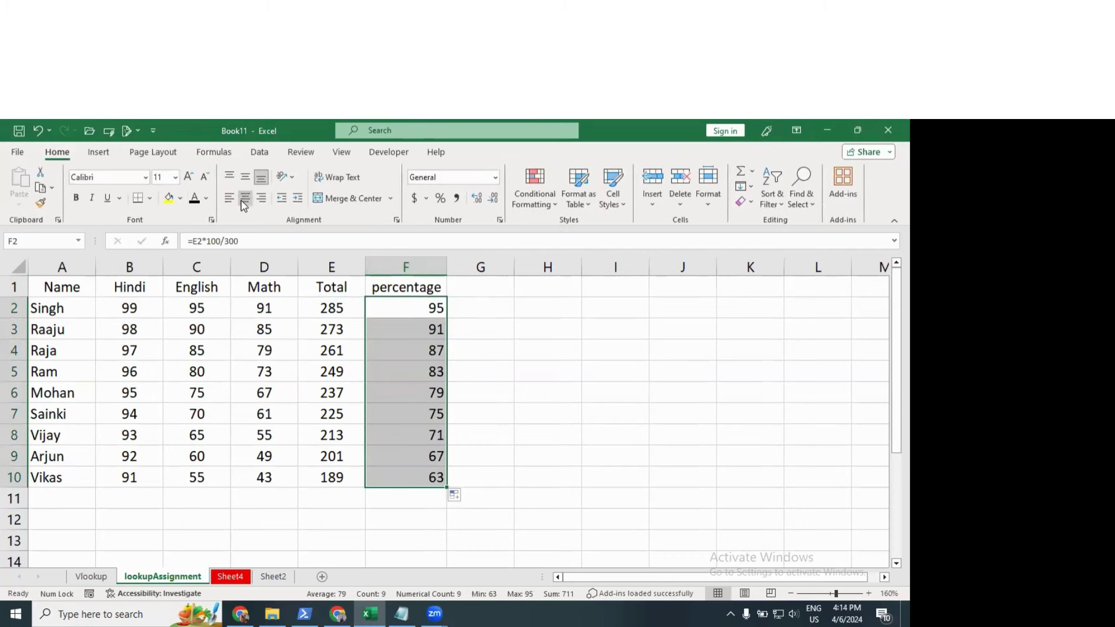
{"action": "left_click", "coordinate": [245, 198]}
{"action": "left_click", "coordinate": [484, 284]}
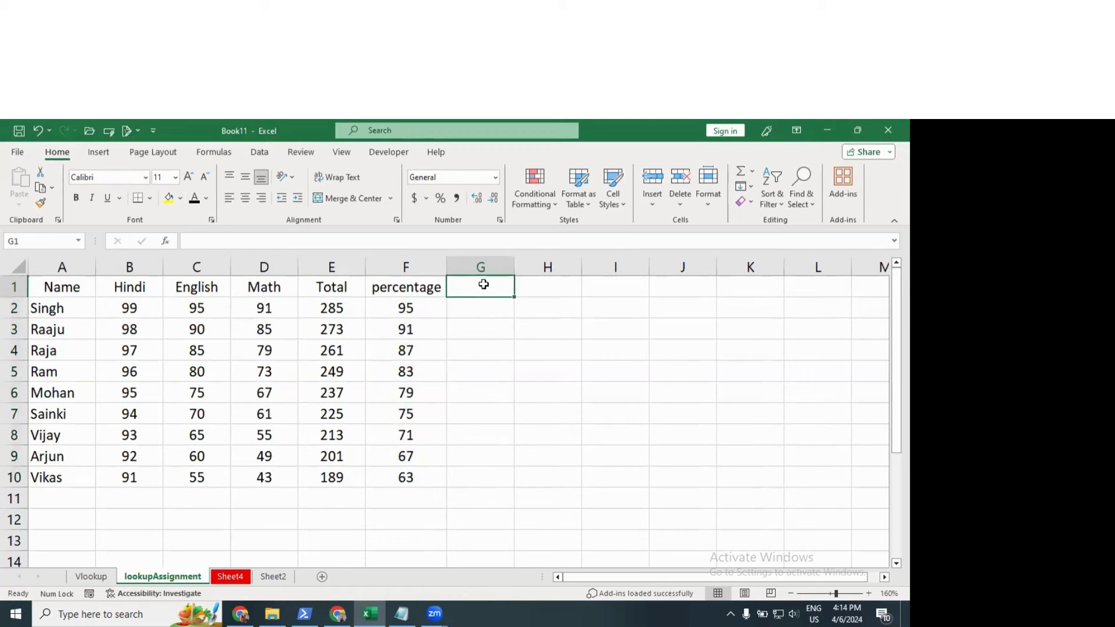
Step: Head column G 'Result' and enter =IF(F2>60,"Pass","Fail") in G2
{"action": "type", "text": "Result"}
{"action": "key", "text": "Return"}
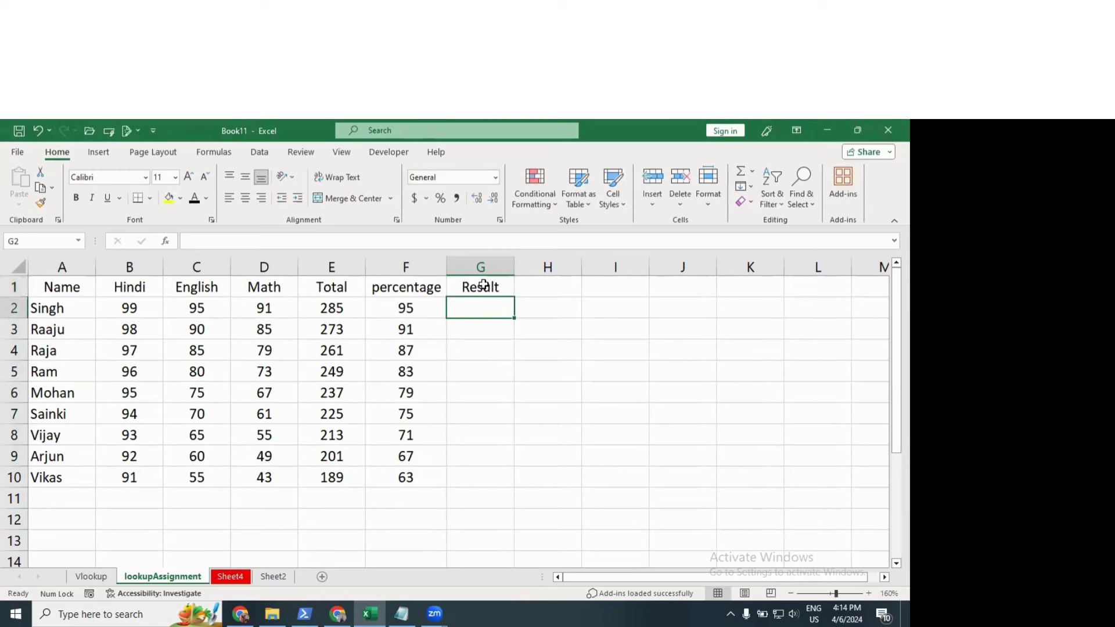
{"action": "type", "text": "=if"}
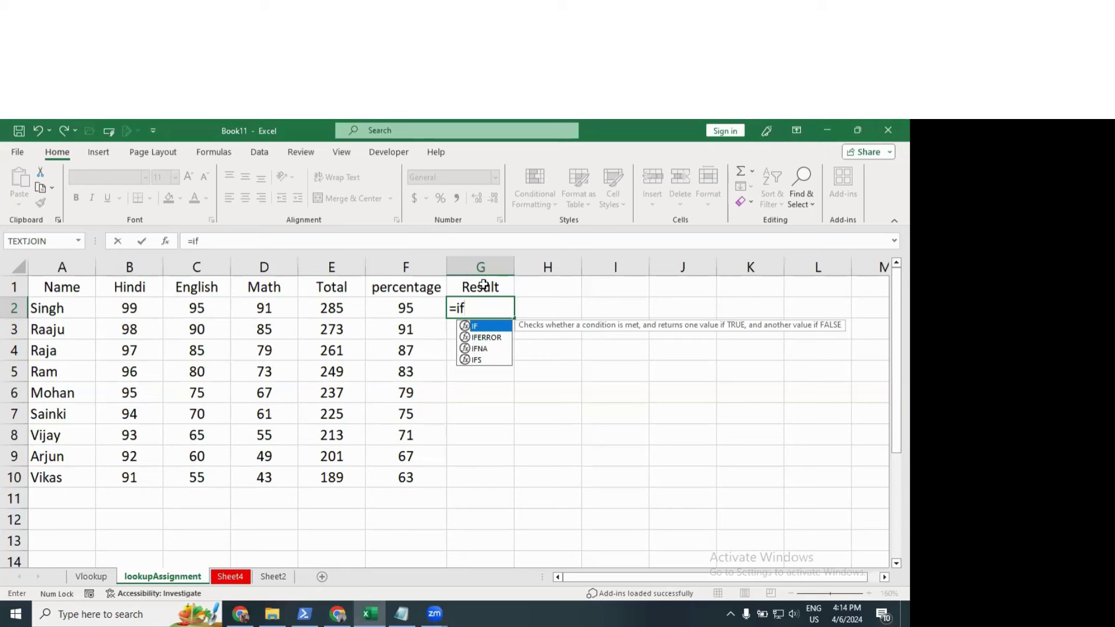
{"action": "type", "text": "("}
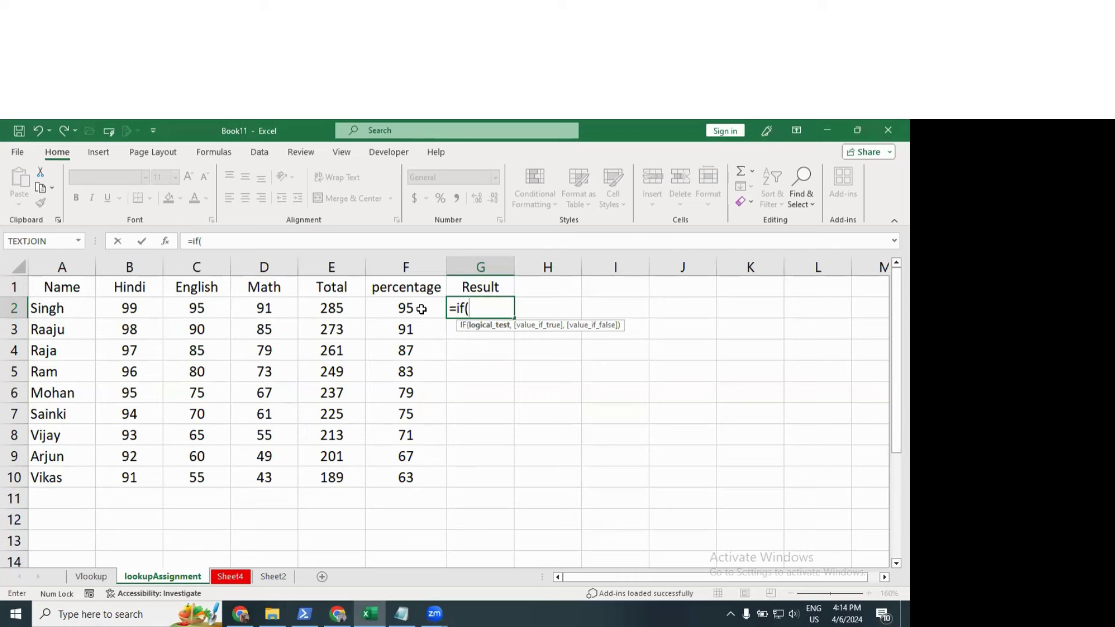
{"action": "left_click", "coordinate": [422, 310]}
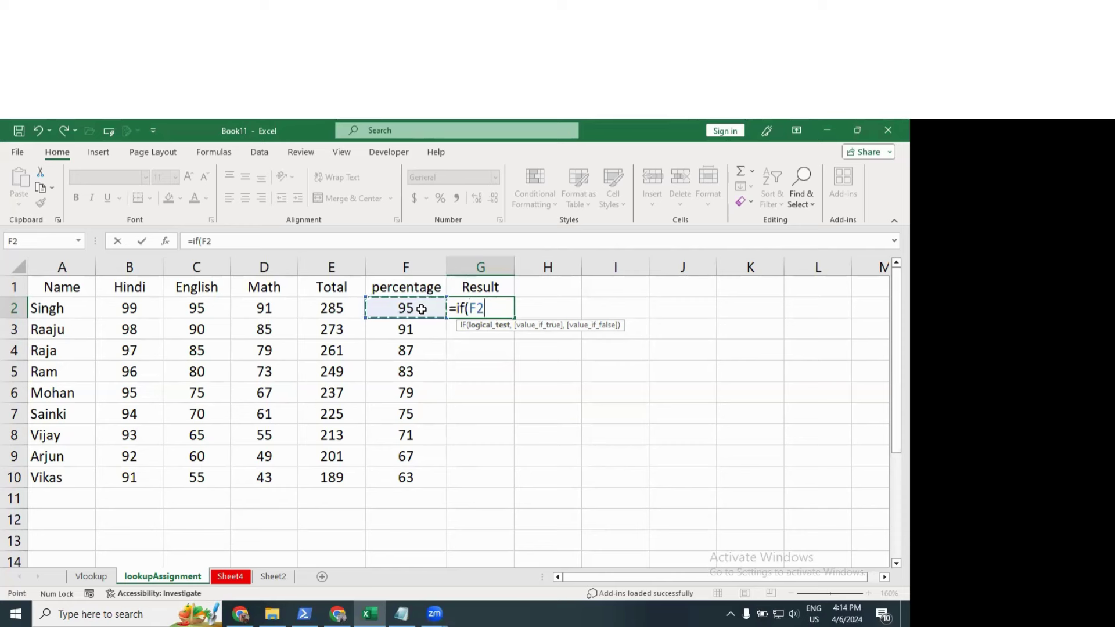
{"action": "type", "text": ">75,"}
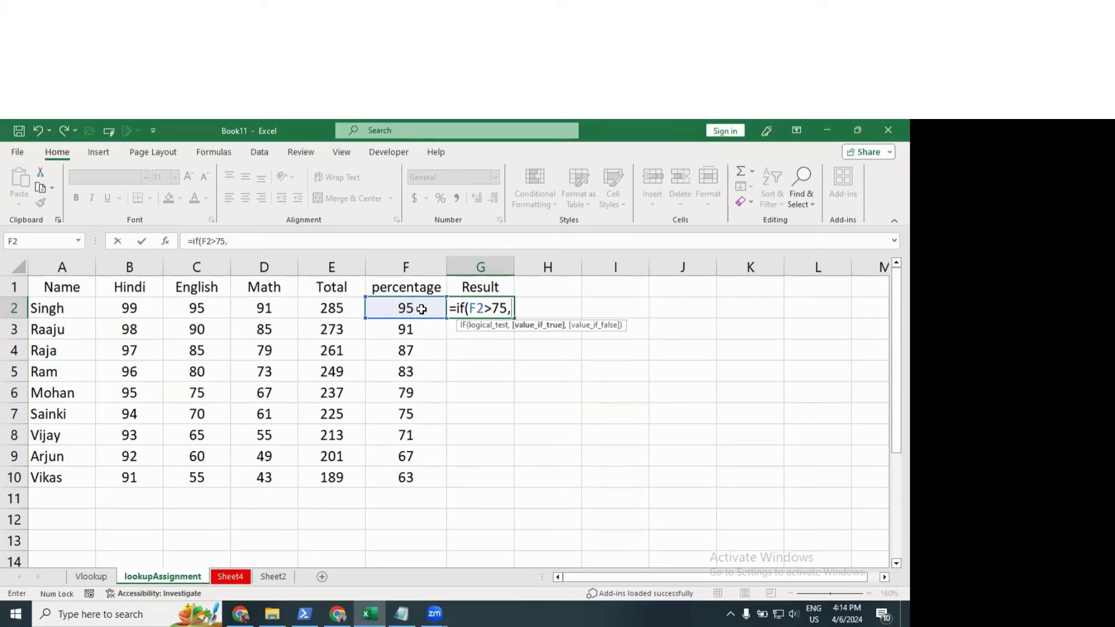
{"action": "key", "text": "BackSpace"}
{"action": "key", "text": "BackSpace"}
{"action": "key", "text": "BackSpace"}
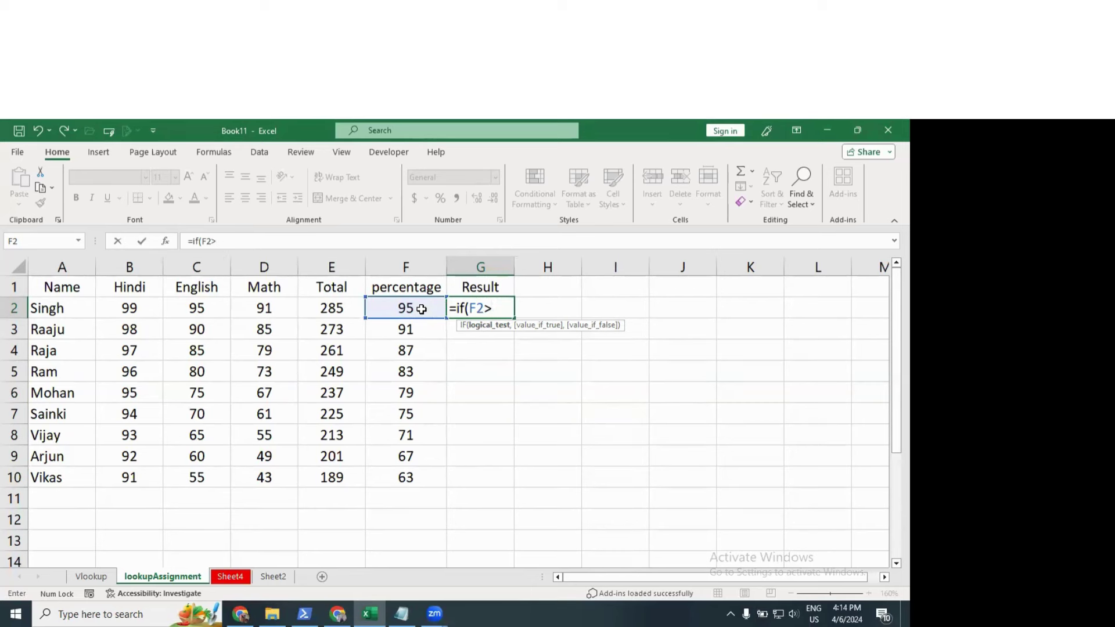
{"action": "type", "text": "60,"}
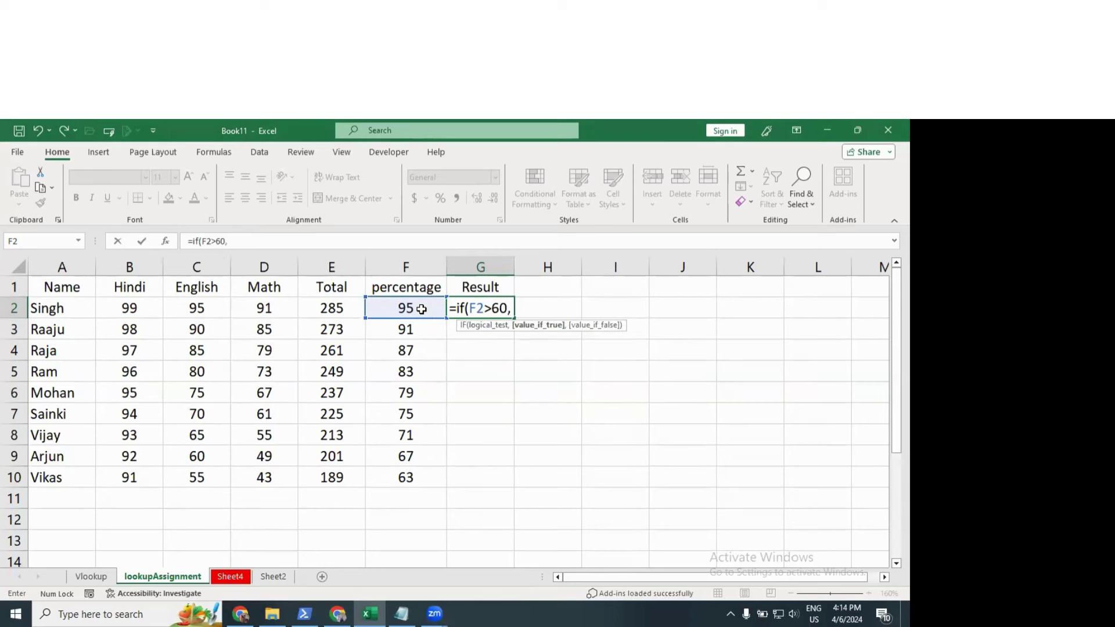
{"action": "type", "text": "\"Pass\","}
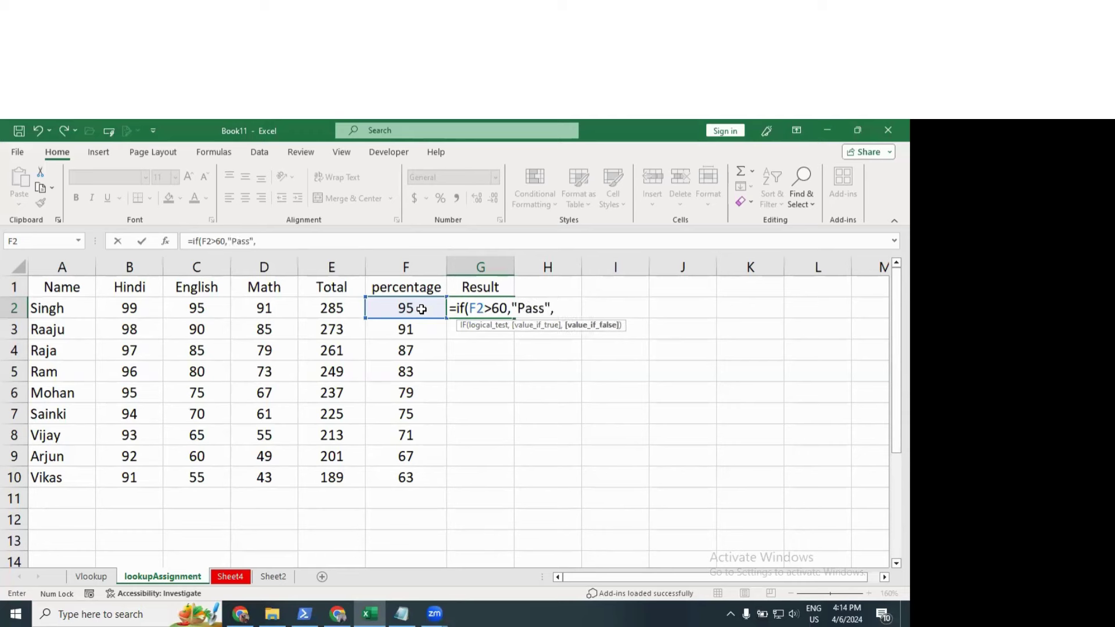
{"action": "type", "text": "\"Fiai"}
{"action": "key", "text": "BackSpace"}
{"action": "key", "text": "BackSpace"}
{"action": "key", "text": "BackSpace"}
{"action": "type", "text": "aio"}
{"action": "key", "text": "BackSpace"}
{"action": "type", "text": "l\")"}
{"action": "key", "text": "Return"}
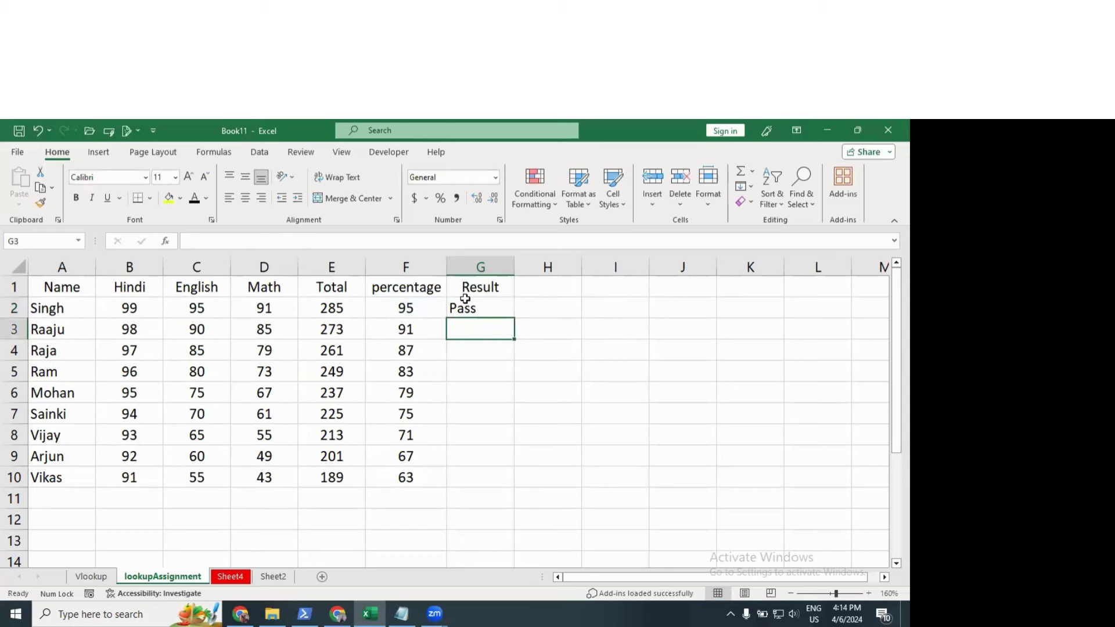
Step: Copy the G2 formula down to G10 and centre the results
{"action": "left_click", "coordinate": [466, 300]}
{"action": "left_click_drag", "start_coordinate": [513, 318], "coordinate": [505, 482]}
{"action": "left_click", "coordinate": [245, 198]}
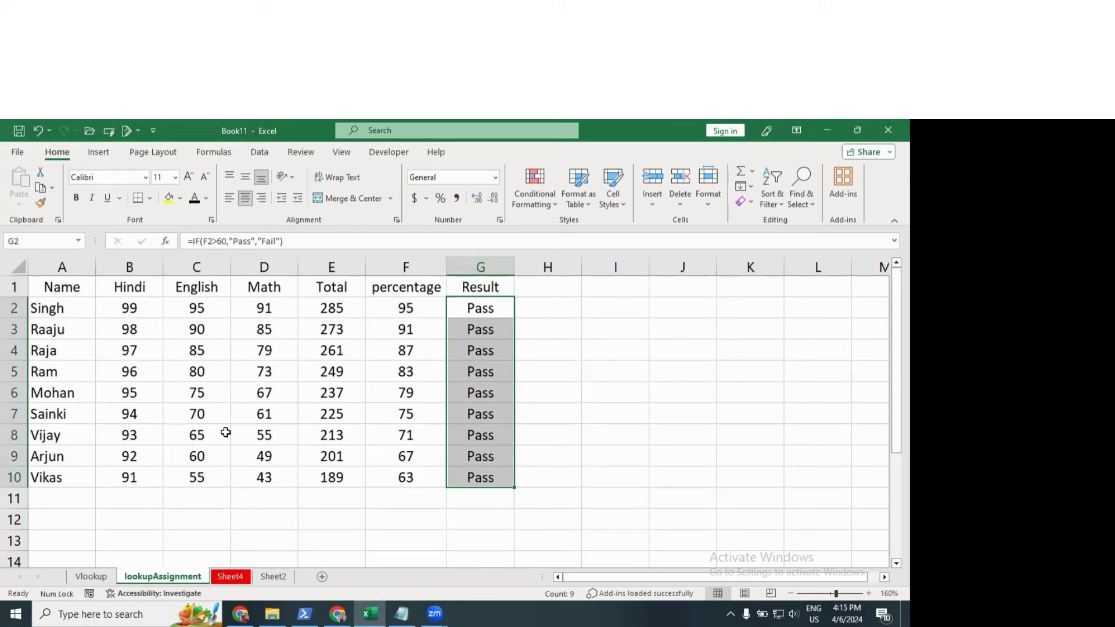
Step: Change the marks to 30 in B7, 20 in B4 and 40 in D4
{"action": "left_click", "coordinate": [149, 416]}
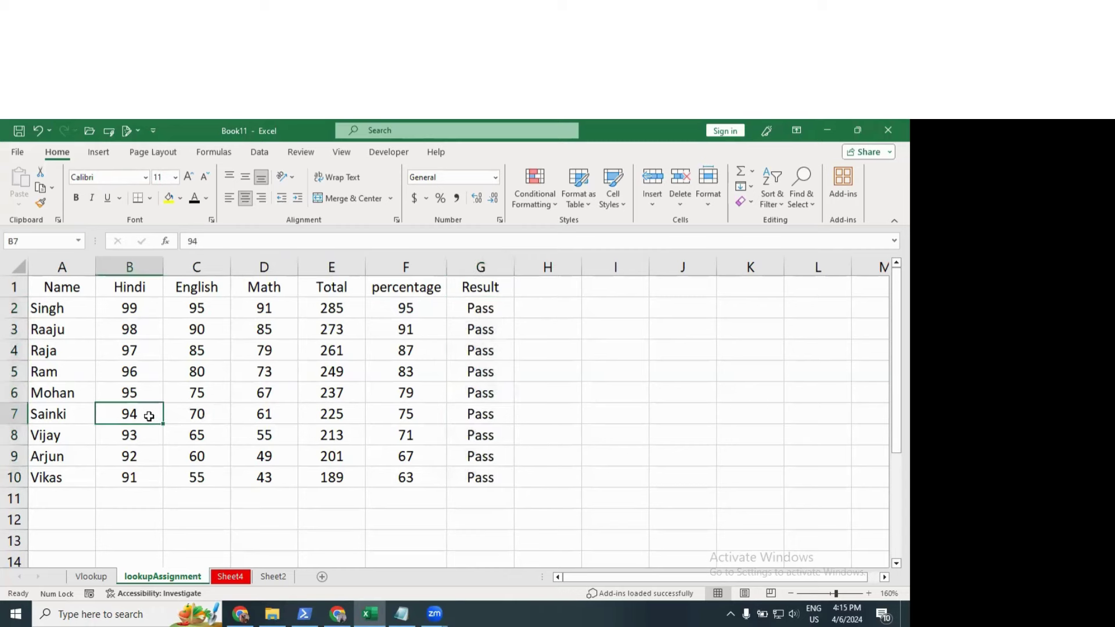
{"action": "type", "text": "30"}
{"action": "key", "text": "Return"}
{"action": "key", "text": "Up"}
{"action": "key", "text": "Up"}
{"action": "key", "text": "Up"}
{"action": "key", "text": "Up"}
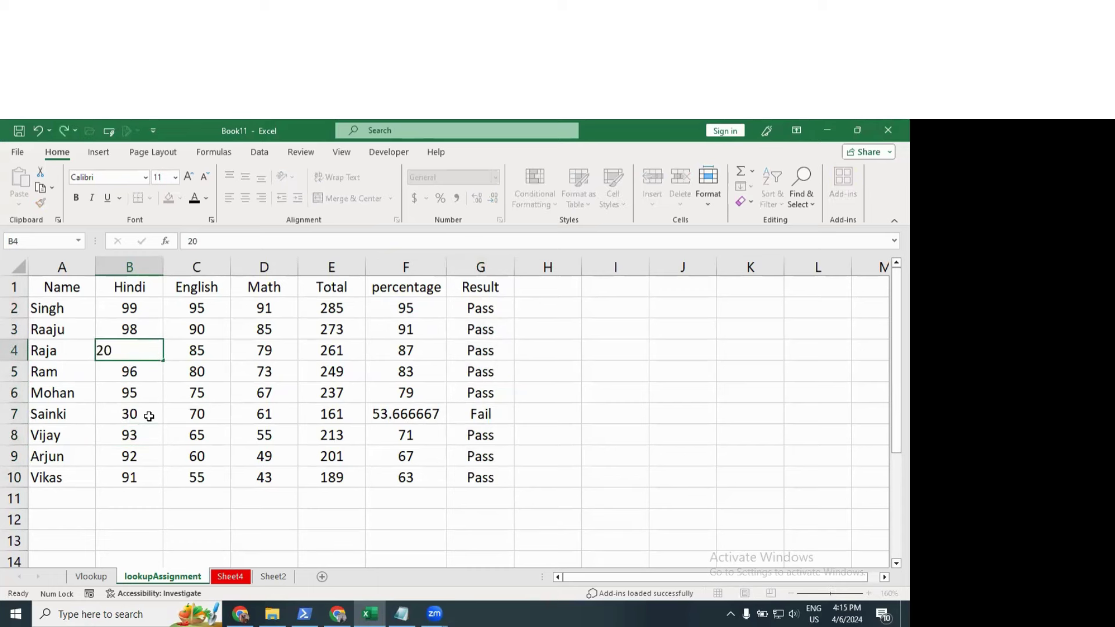
{"action": "key", "text": "Return"}
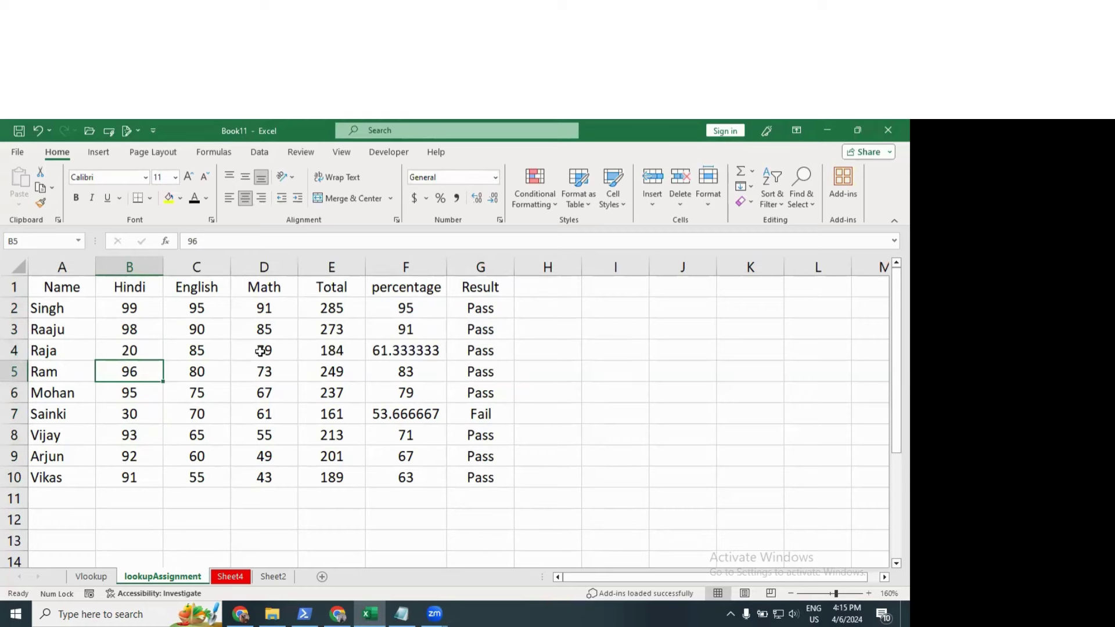
{"action": "left_click", "coordinate": [261, 350]}
{"action": "type", "text": "40"}
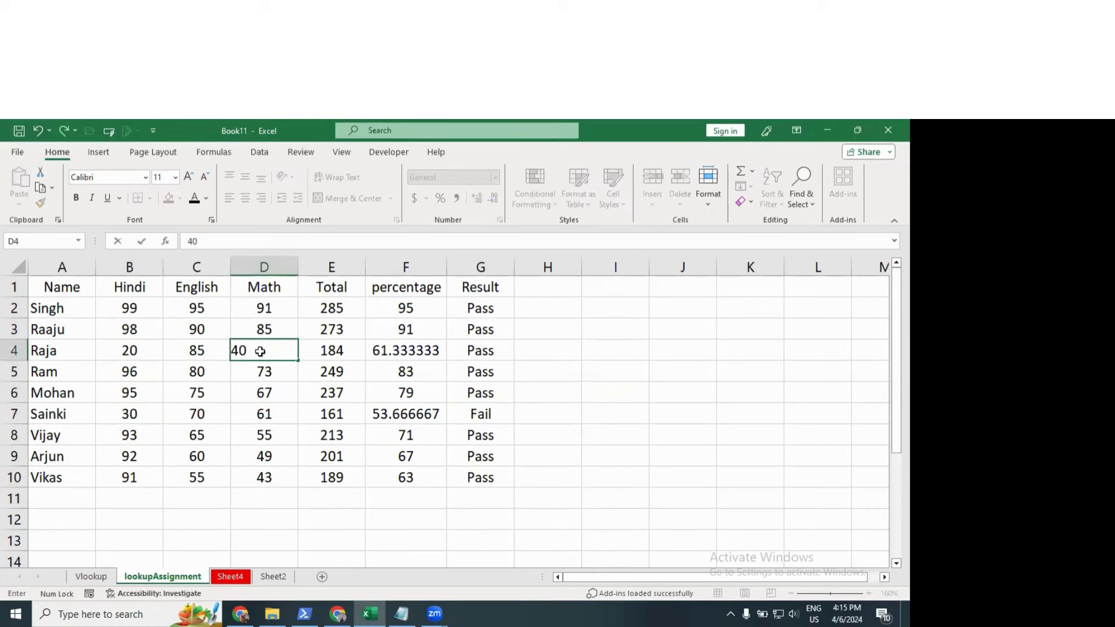
{"action": "key", "text": "Return"}
Step: Check the copied Pass/Fail formulas in G4–G6 and the percentage in F4
{"action": "left_click", "coordinate": [503, 375]}
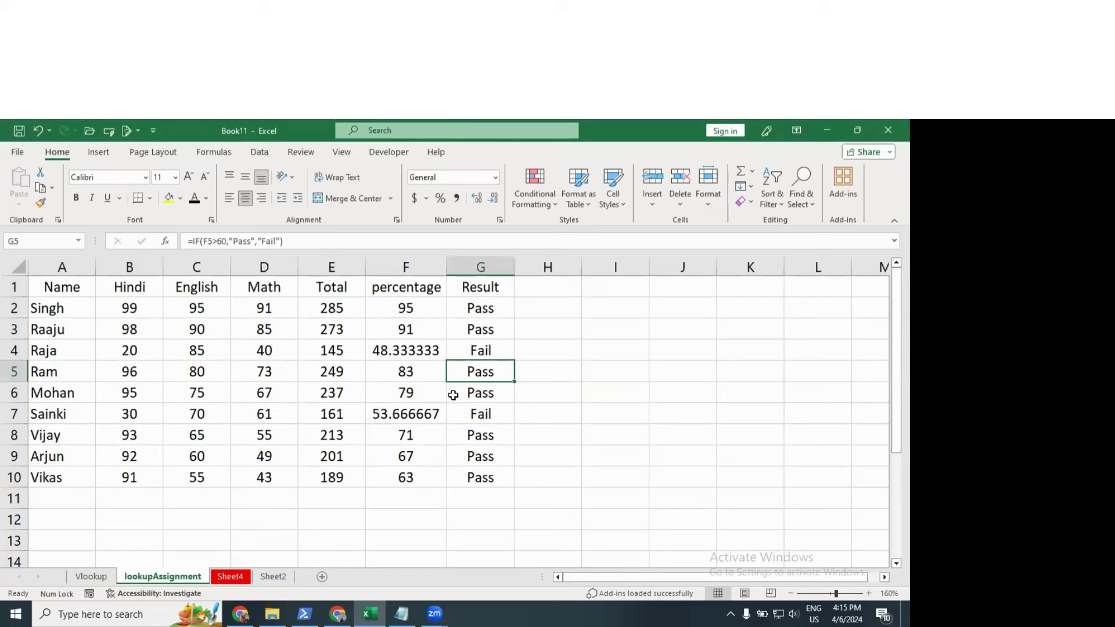
{"action": "left_click", "coordinate": [464, 393]}
{"action": "left_click", "coordinate": [421, 356]}
{"action": "left_click", "coordinate": [473, 368]}
{"action": "left_click", "coordinate": [488, 350]}
{"action": "left_click", "coordinate": [493, 313]}
Step: Review the F2>60 condition and Fail argument in G2's IF formula, leaving it unchanged
{"action": "double_click", "coordinate": [492, 313]}
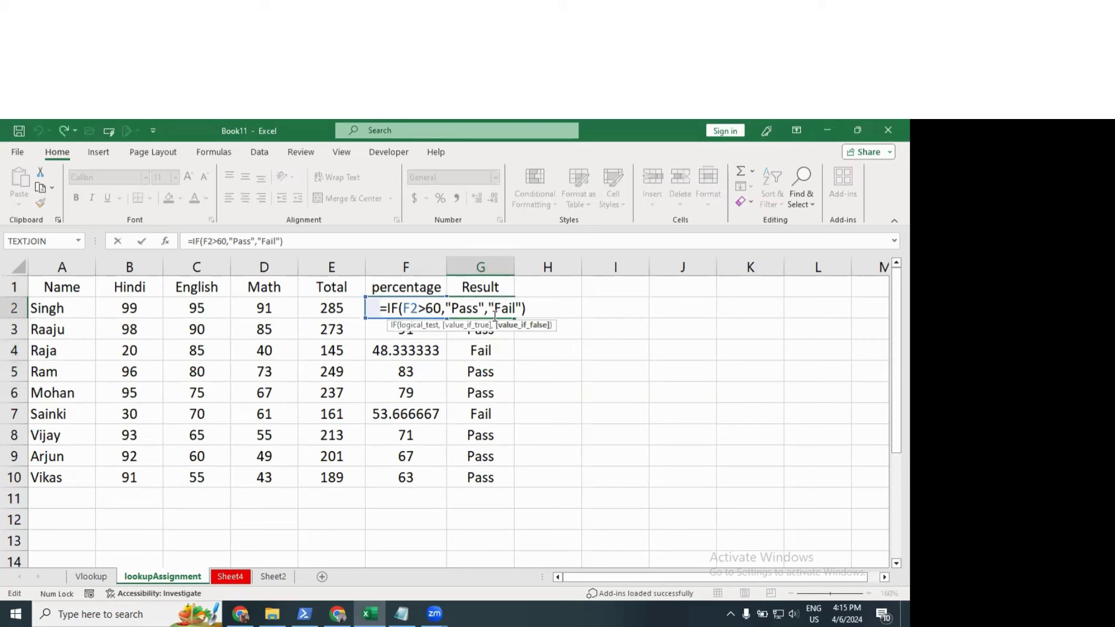
{"action": "left_click_drag", "start_coordinate": [489, 308], "coordinate": [518, 308]}
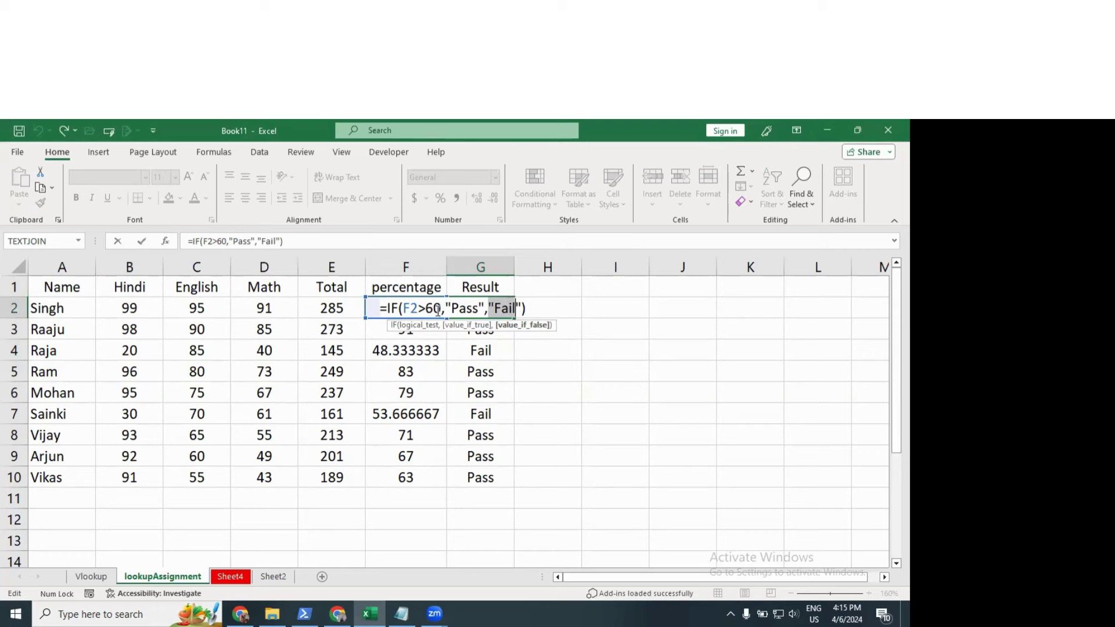
{"action": "left_click_drag", "start_coordinate": [442, 308], "coordinate": [404, 310]}
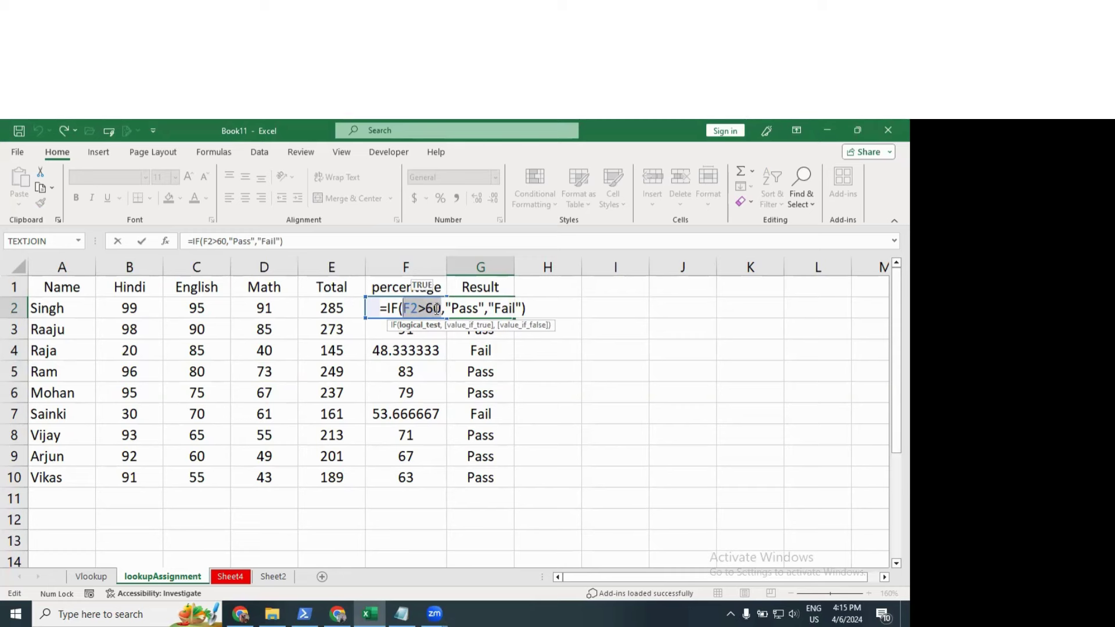
{"action": "left_click", "coordinate": [457, 305]}
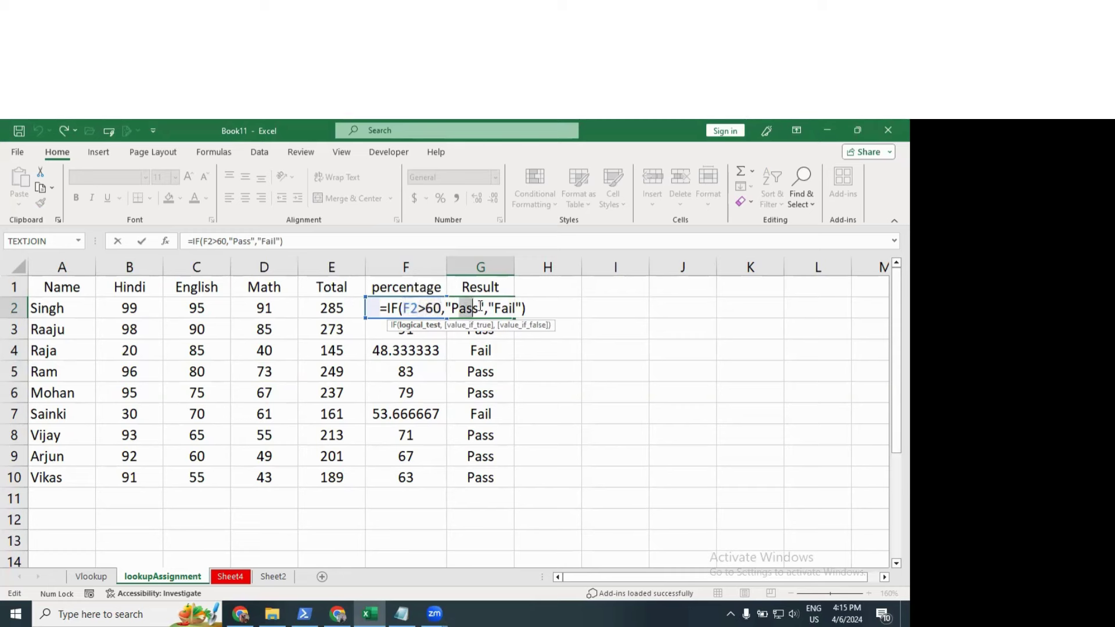
{"action": "double_click", "coordinate": [410, 306]}
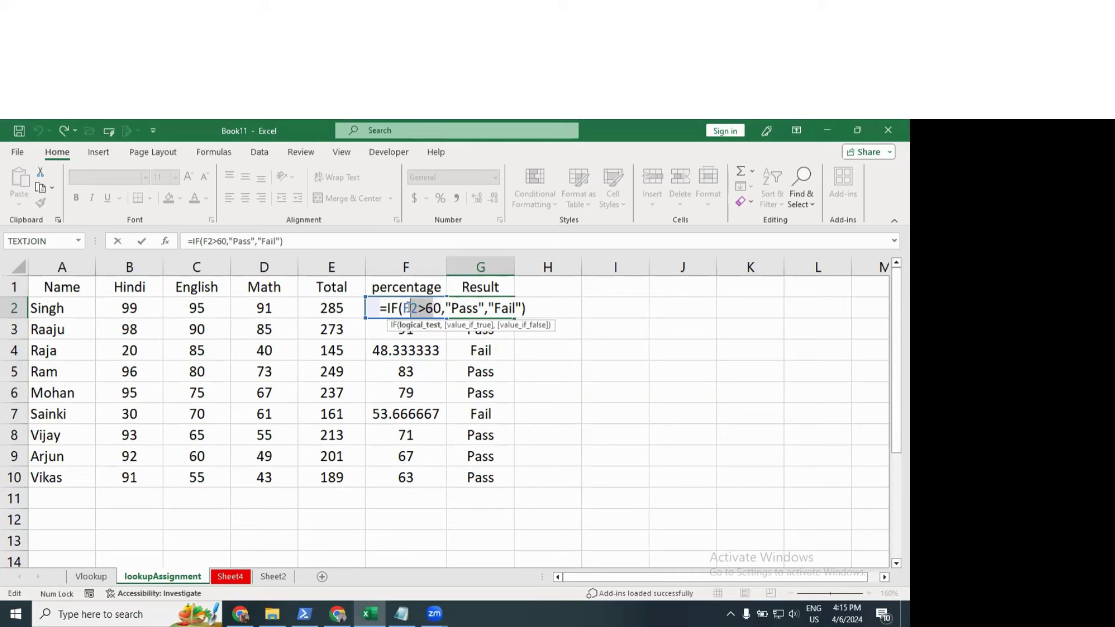
{"action": "double_click", "coordinate": [507, 308]}
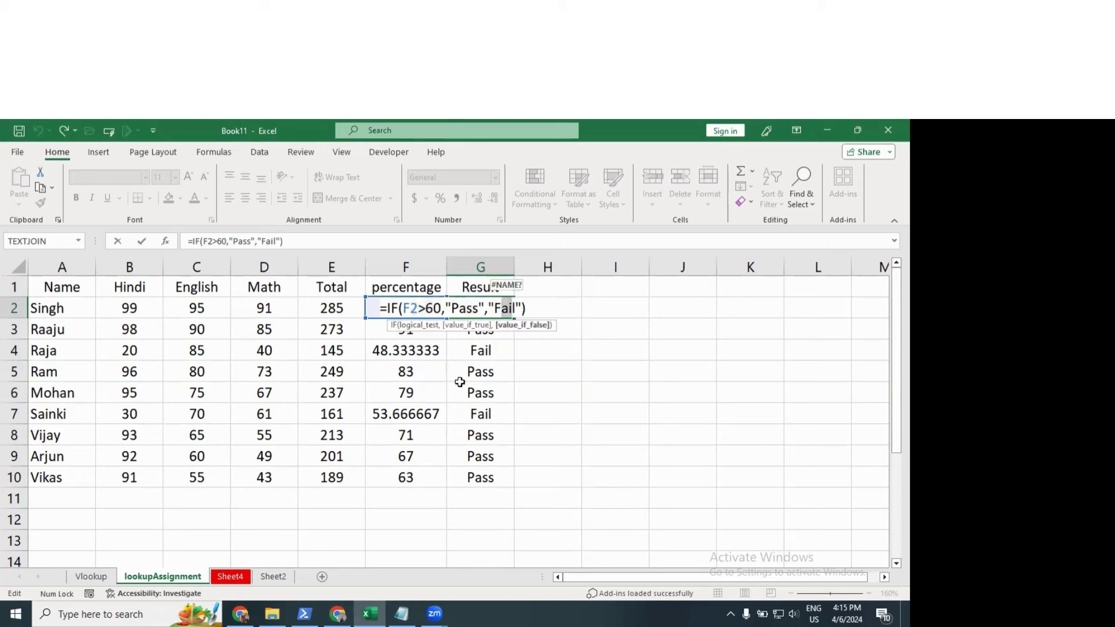
{"action": "left_click", "coordinate": [550, 290]}
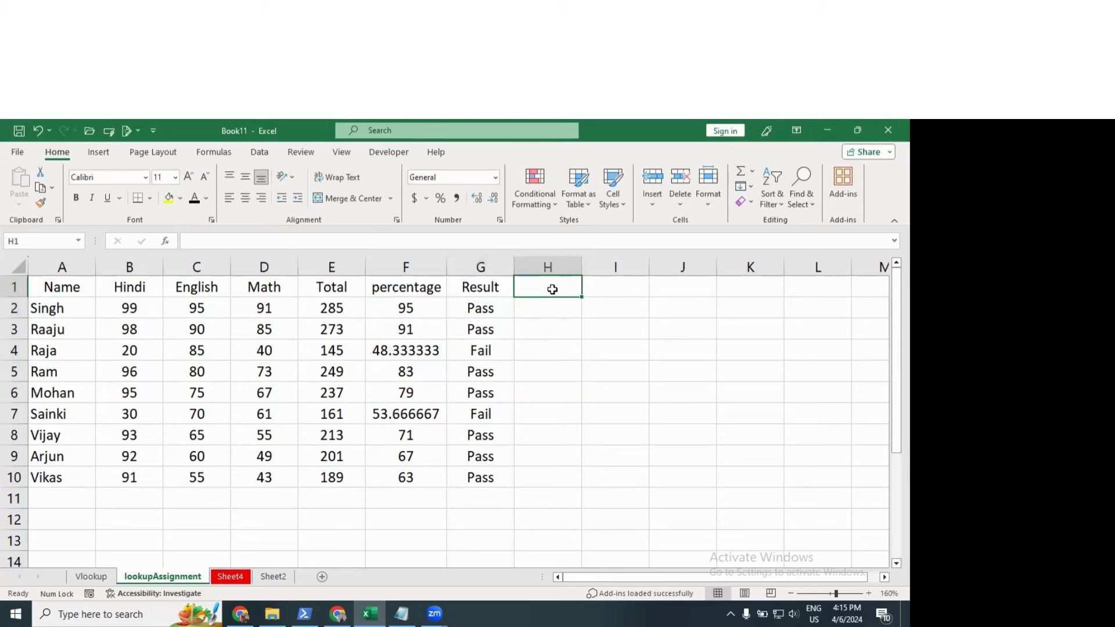
Step: Type 'Grade' as the H1 heading, cancelling the started entry in H2
{"action": "type", "text": "Grade"}
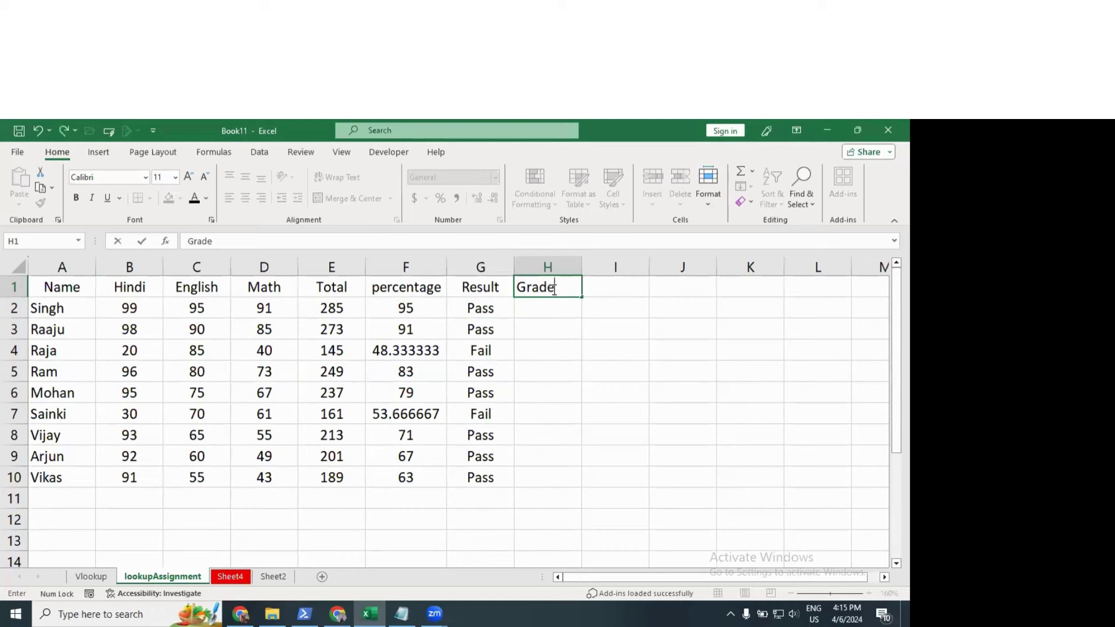
{"action": "key", "text": "Return"}
{"action": "type", "text": "="}
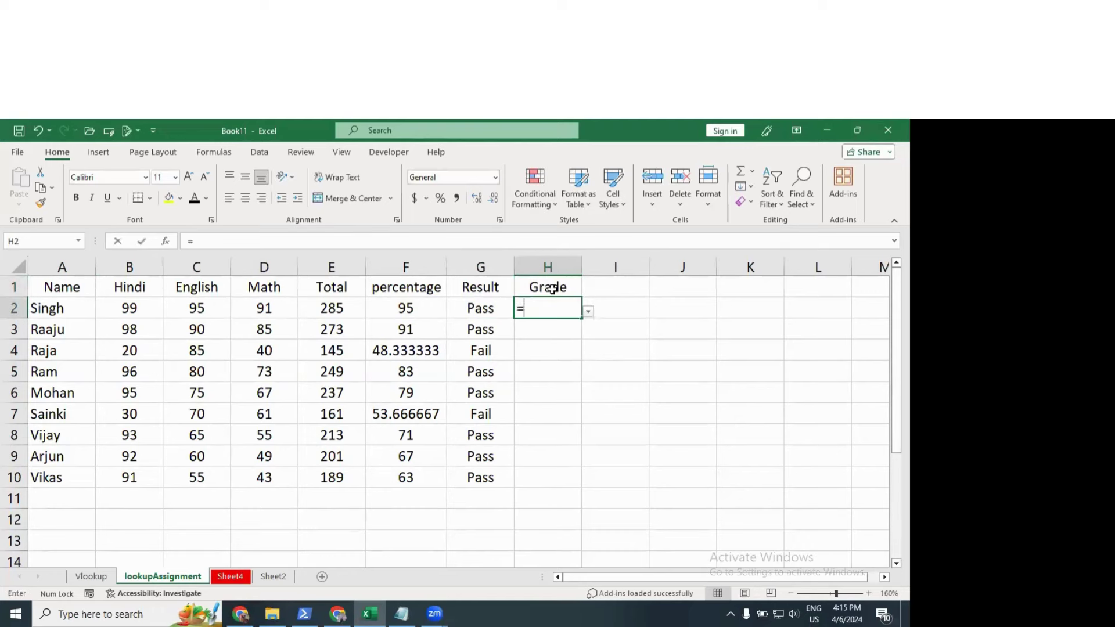
{"action": "key", "text": "Escape"}
{"action": "left_click", "coordinate": [572, 289]}
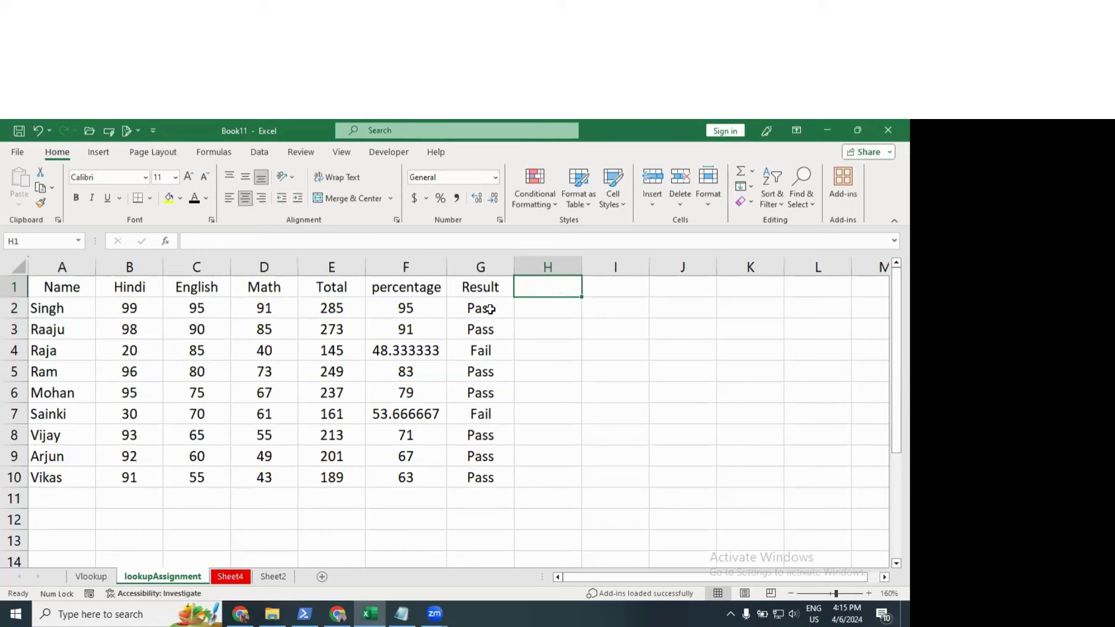
Step: Clear the Pass/Fail values in G2:G10 and retitle G1 as 'Grade'
{"action": "left_click_drag", "start_coordinate": [490, 311], "coordinate": [495, 473]}
{"action": "key", "text": "Delete"}
{"action": "left_click", "coordinate": [476, 292]}
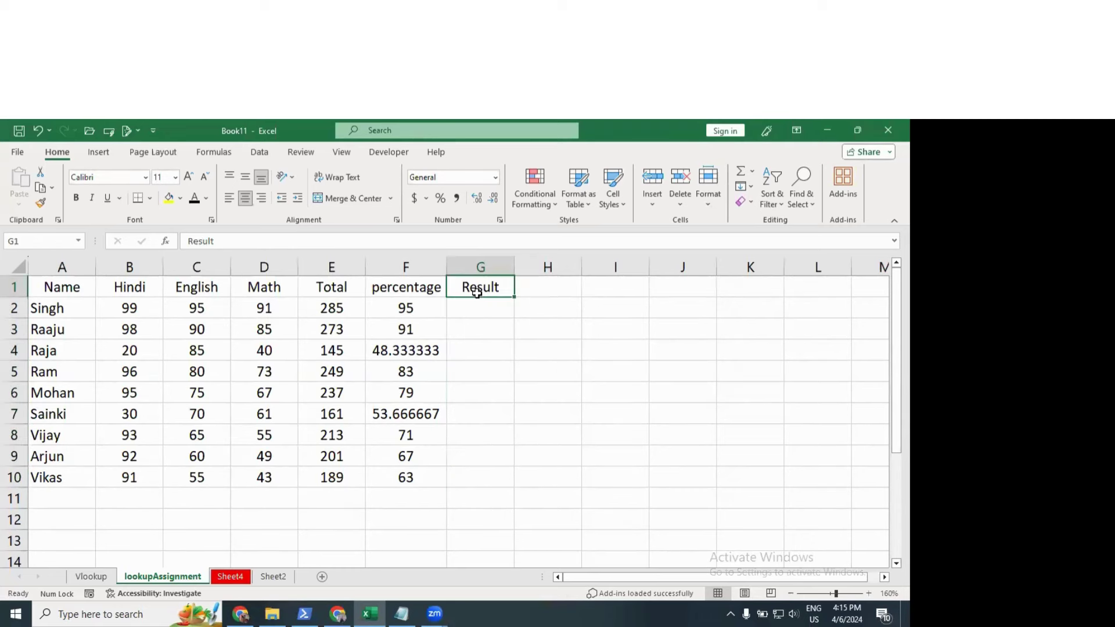
{"action": "type", "text": "Grade"}
{"action": "key", "text": "Return"}
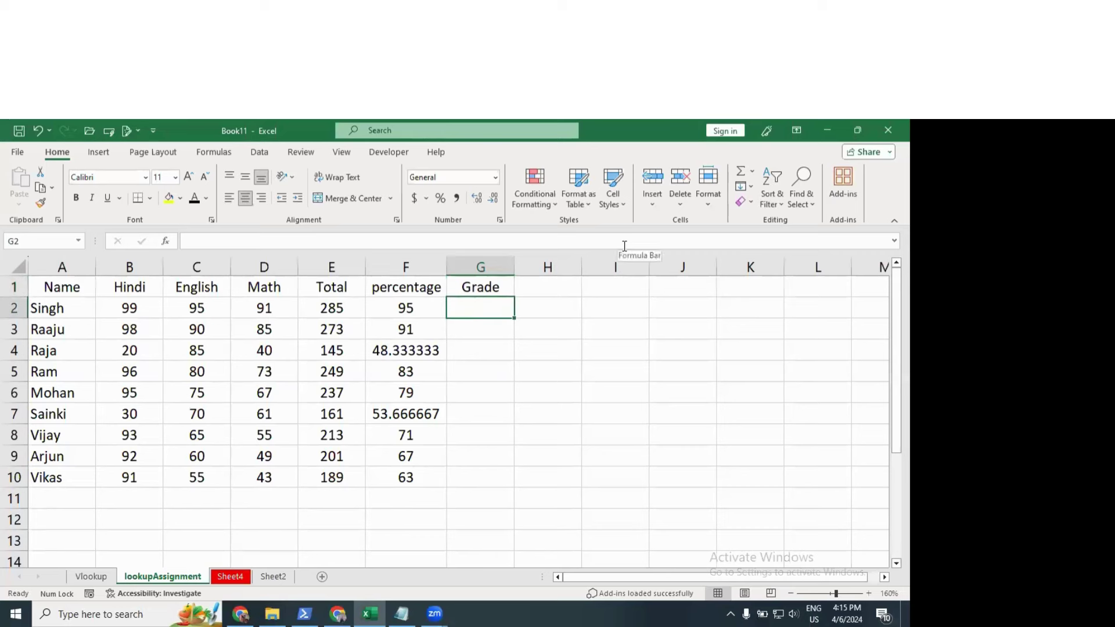
Step: Type the nested IF in G2: First above 75, Second above 60, third above 45, else Fail
{"action": "type", "text": "if("}
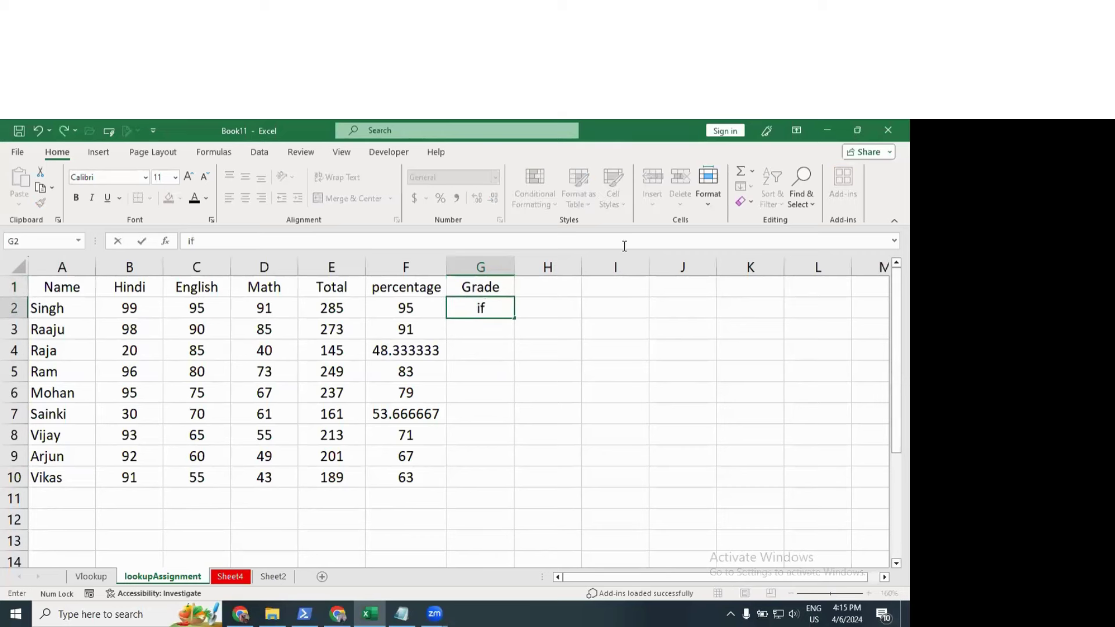
{"action": "left_click", "coordinate": [384, 307]}
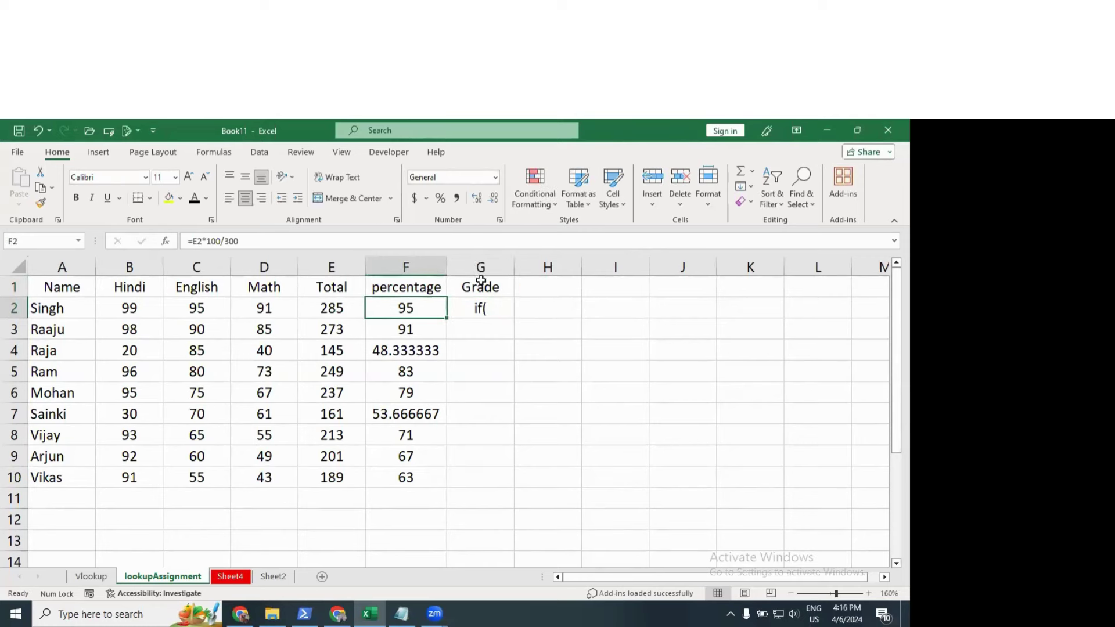
{"action": "left_click", "coordinate": [503, 308]}
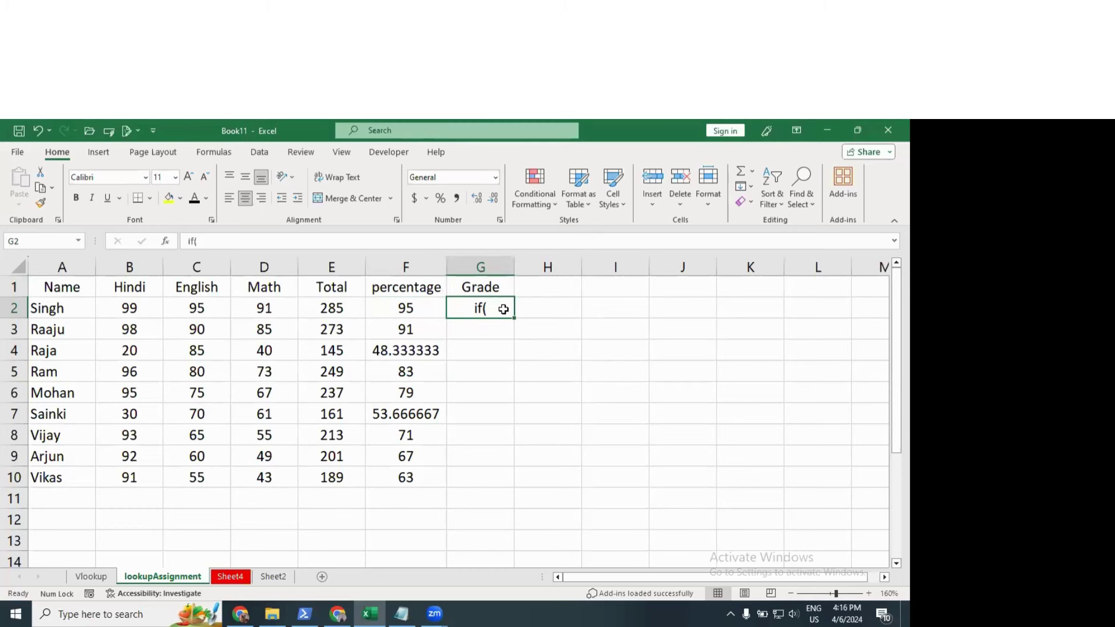
{"action": "type", "text": "=if("}
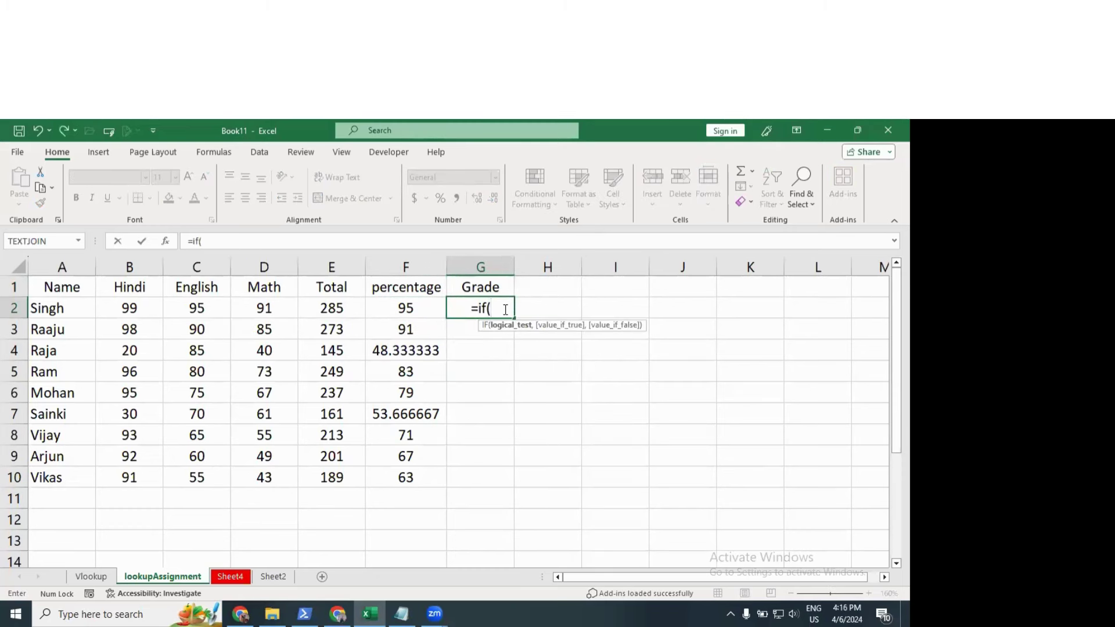
{"action": "key", "text": "Left"}
{"action": "type", "text": ">"}
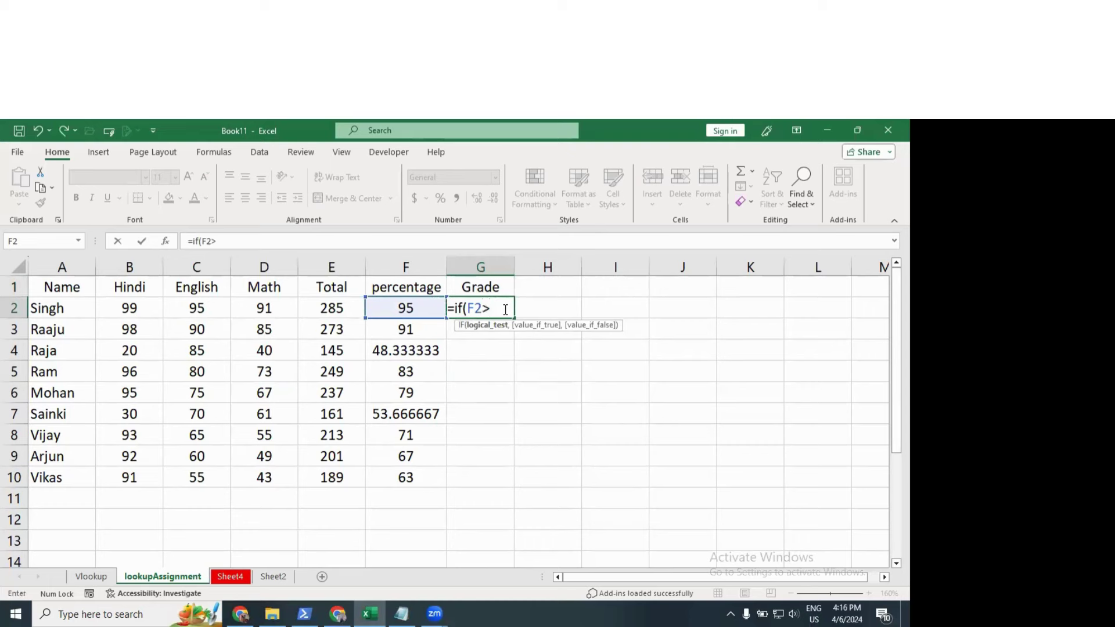
{"action": "type", "text": "75,\"Fi"}
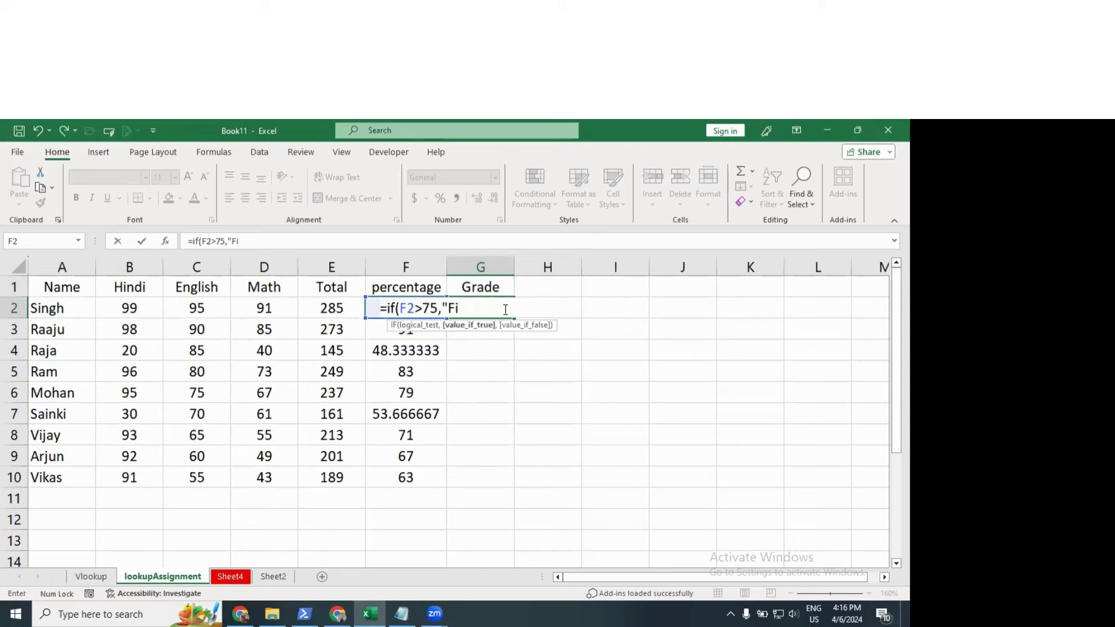
{"action": "type", "text": "st"}
{"action": "key", "text": "BackSpace"}
{"action": "type", "text": "rst\",if"}
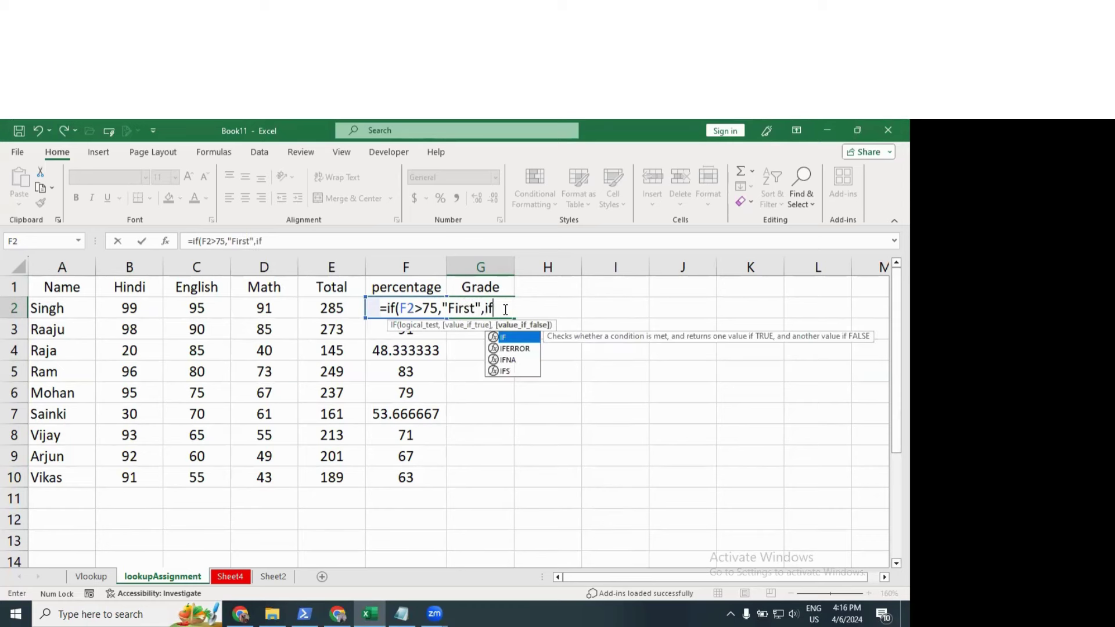
{"action": "type", "text": "(f"}
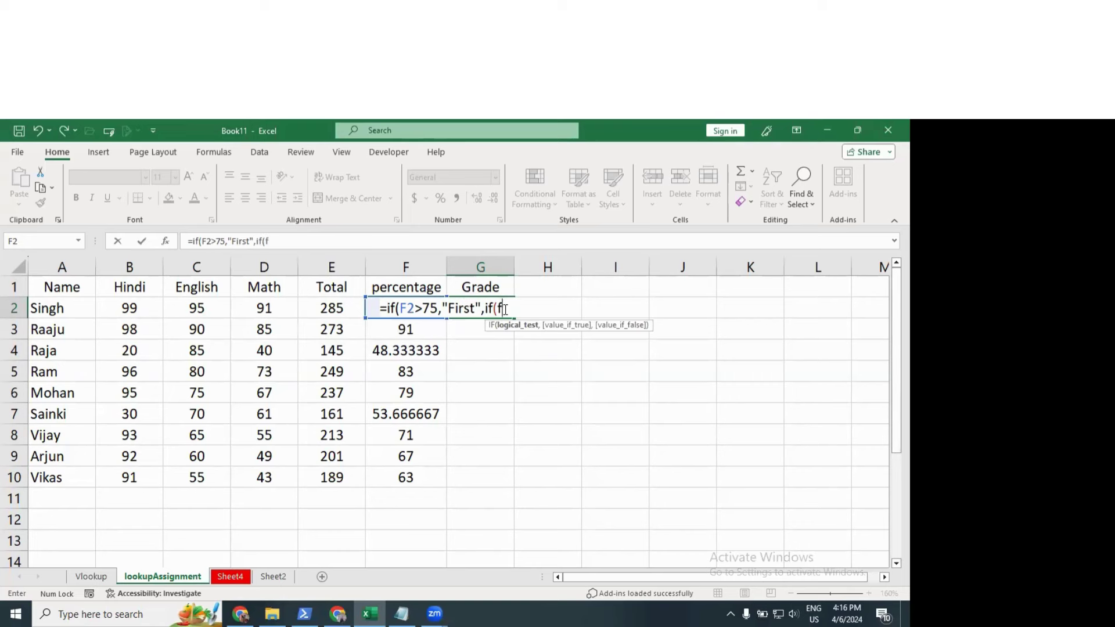
{"action": "type", "text": "2>60,\"Second"}
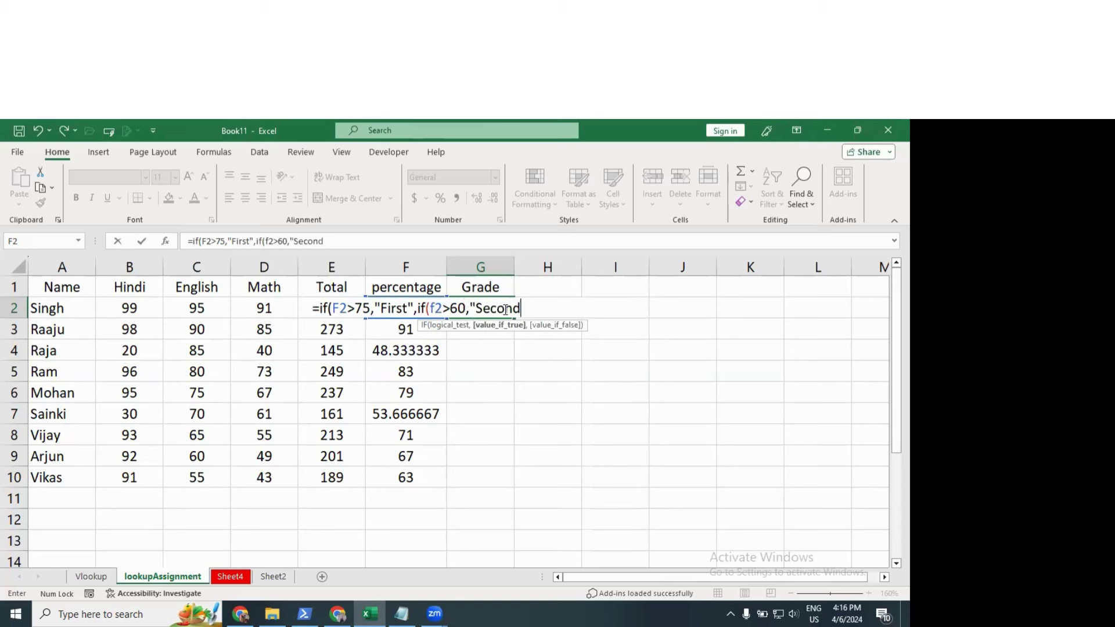
{"action": "type", "text": "\",if"}
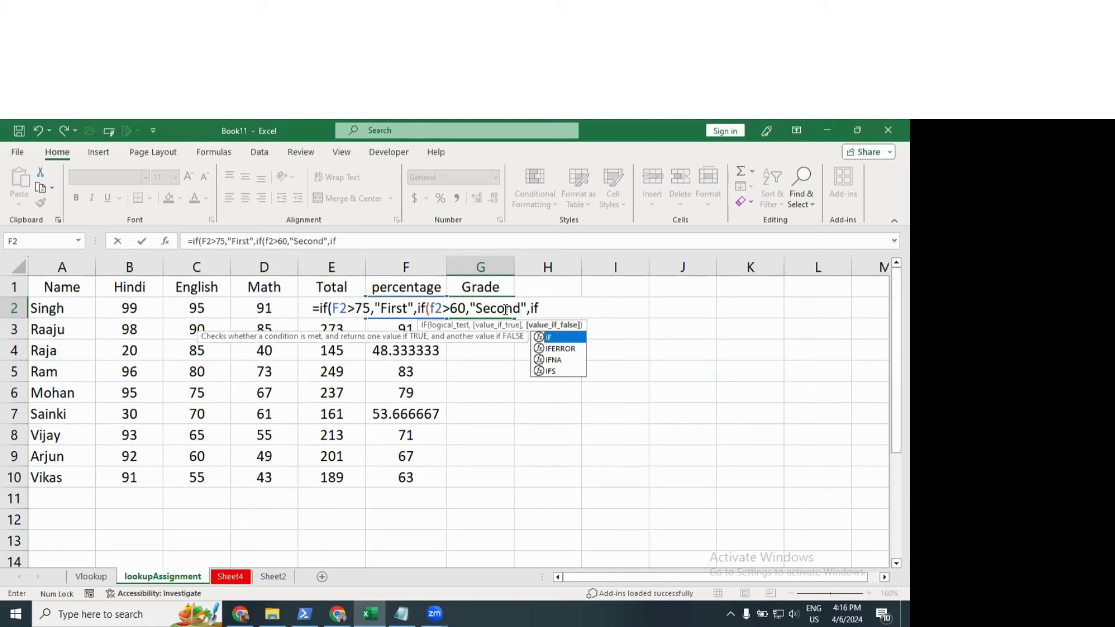
{"action": "type", "text": "("}
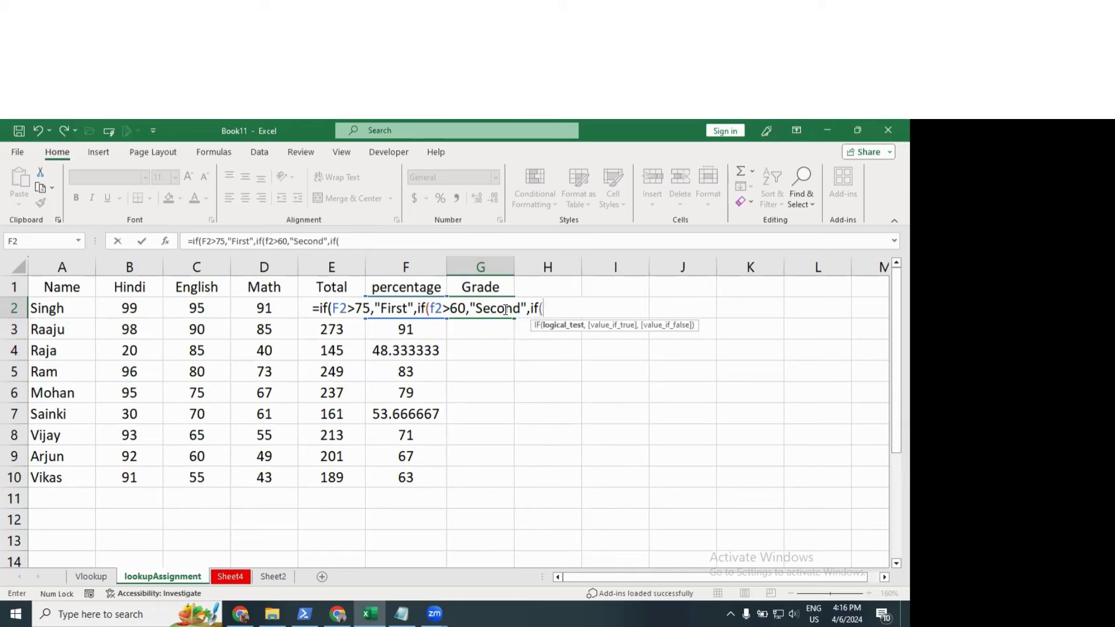
{"action": "type", "text": "f2>45,\"third"}
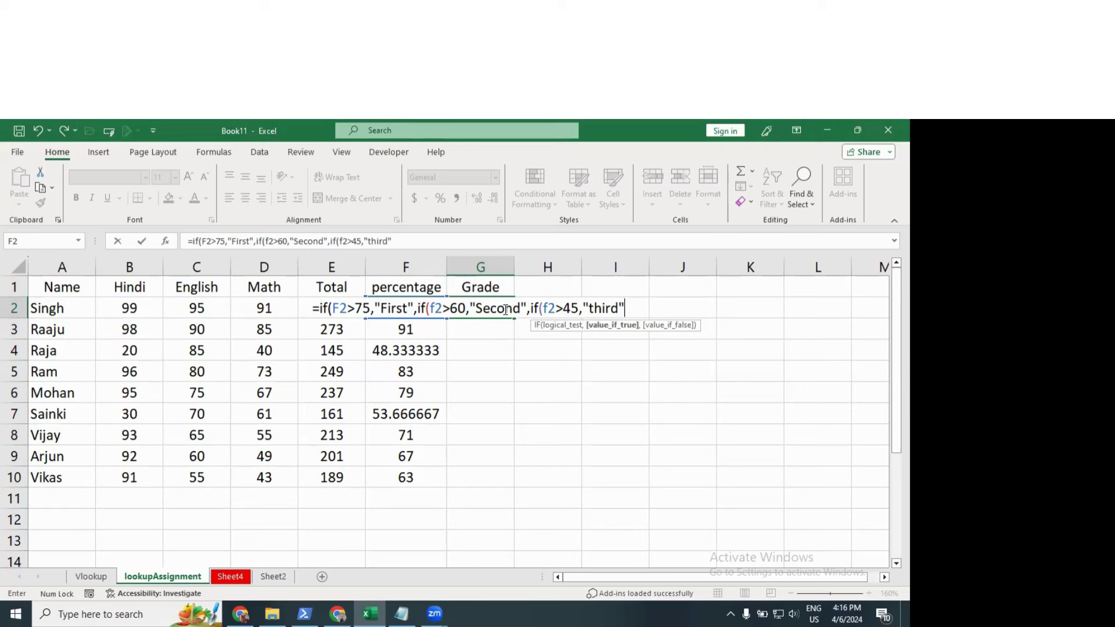
{"action": "type", "text": "\","}
{"action": "type", "text": "\"Fai"}
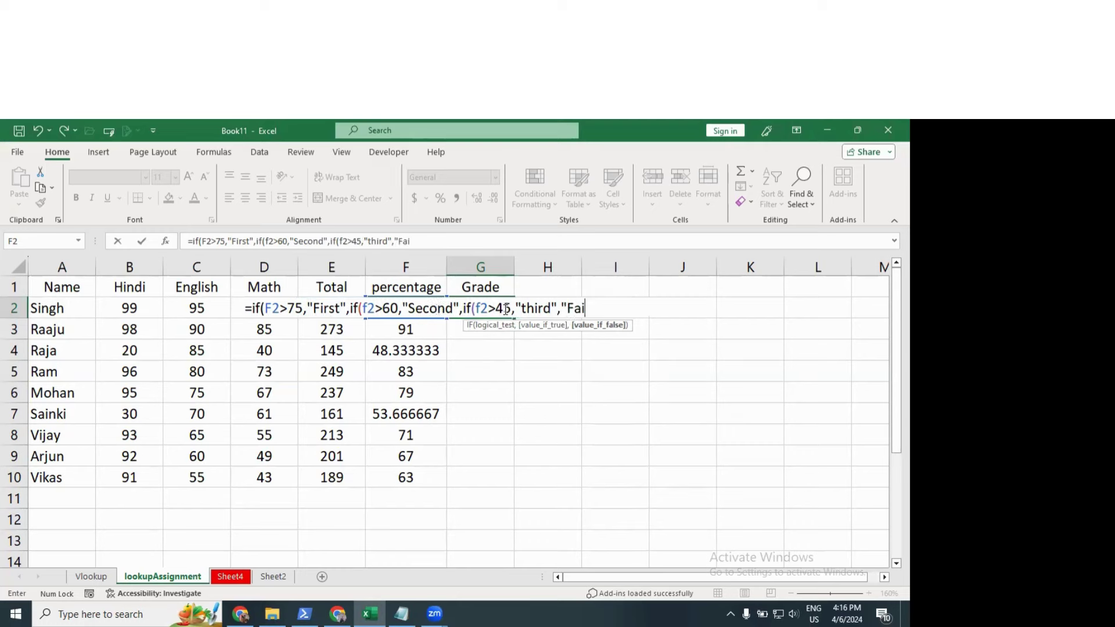
{"action": "type", "text": "l\")"}
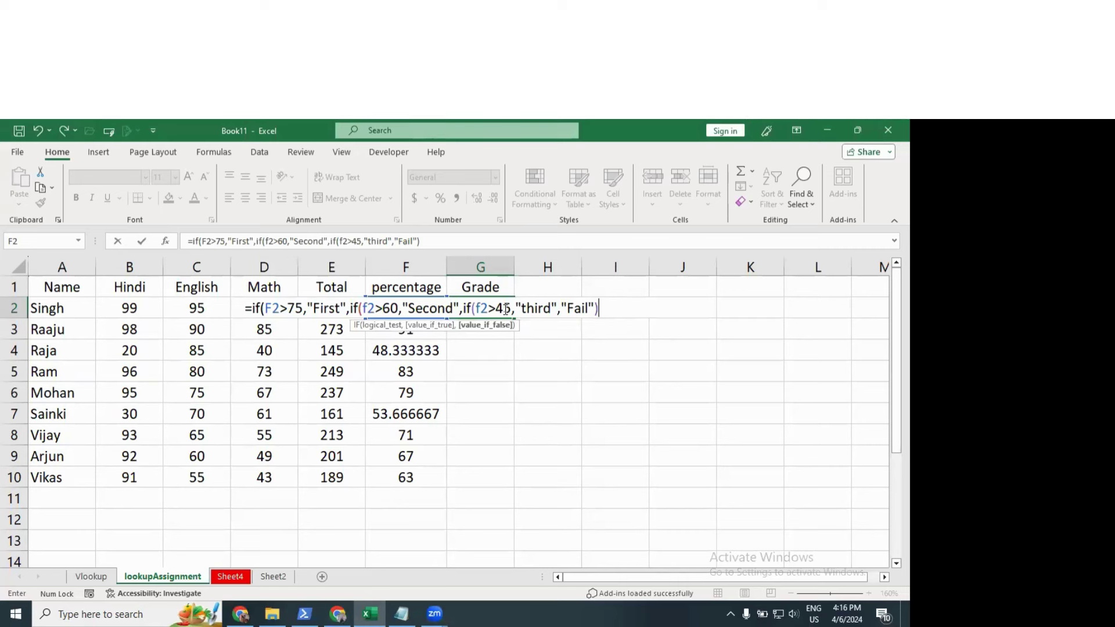
{"action": "type", "text": "))"}
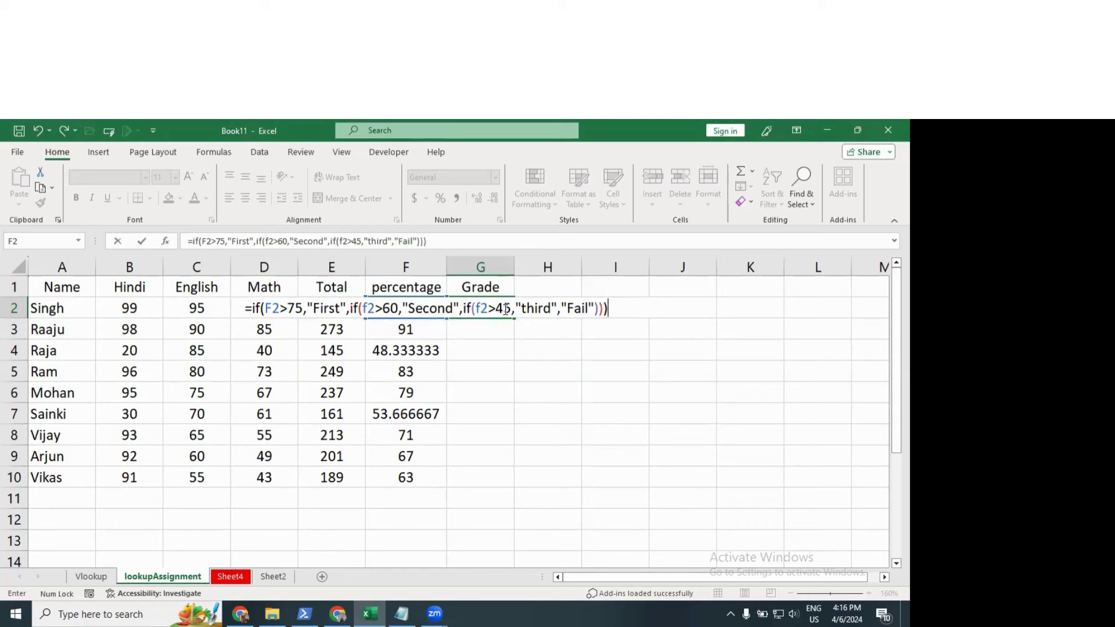
Step: Enter the grading formula in G2 and copy it down to G10
{"action": "key", "text": "Return"}
{"action": "left_click", "coordinate": [498, 308]}
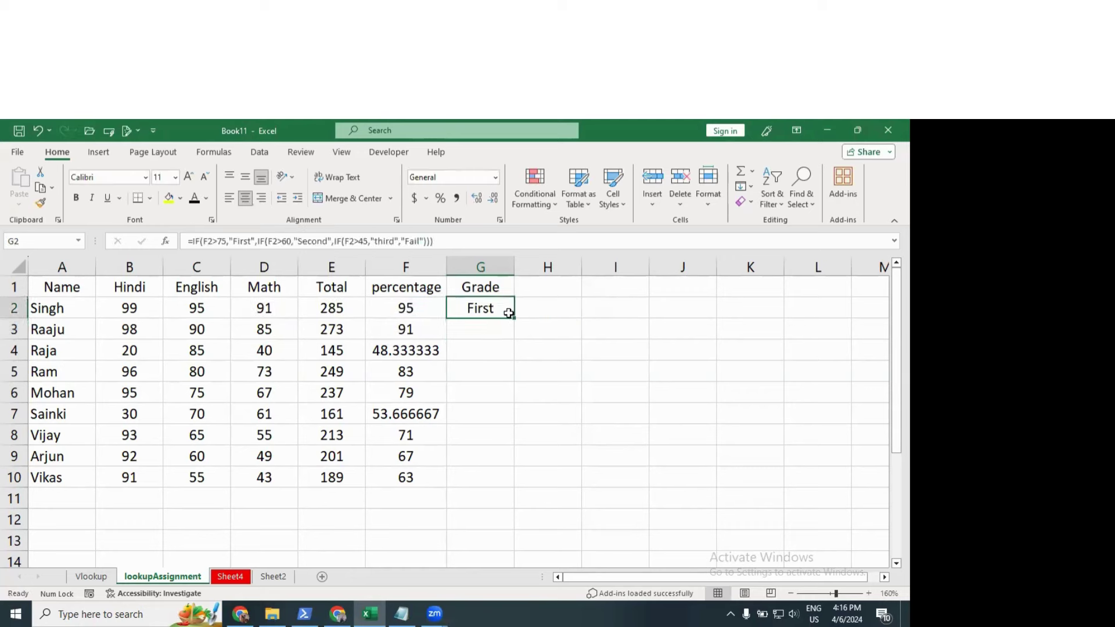
{"action": "left_click_drag", "start_coordinate": [513, 317], "coordinate": [516, 476]}
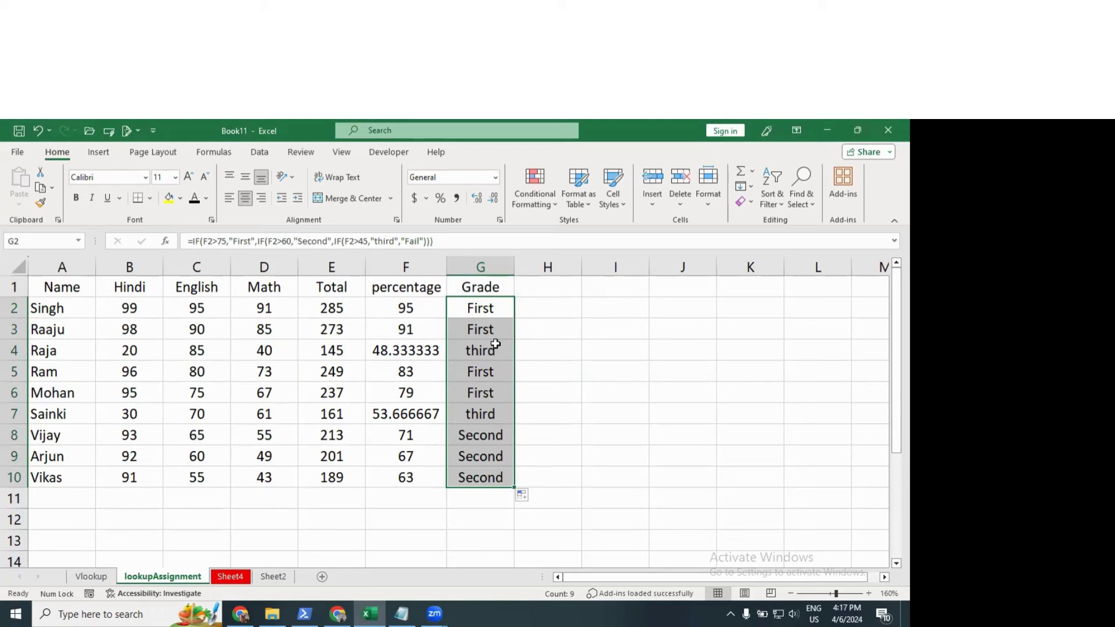
{"action": "left_click", "coordinate": [497, 345]}
Step: Review the nested conditions in G2's formula unchanged, then select the grades G2:G10
{"action": "double_click", "coordinate": [499, 307]}
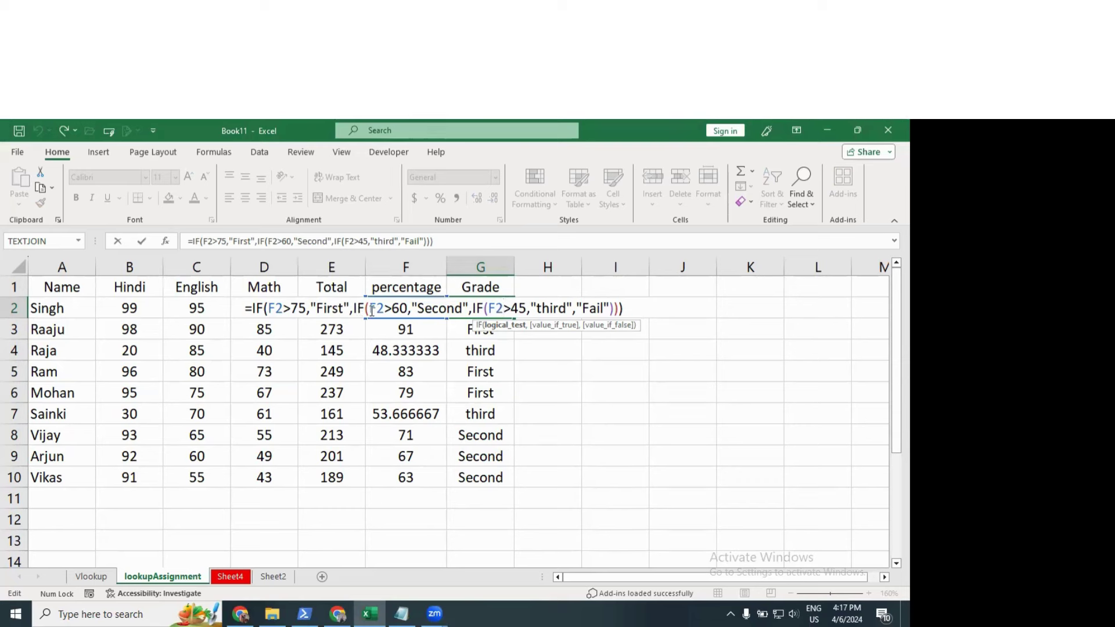
{"action": "left_click_drag", "start_coordinate": [408, 309], "coordinate": [368, 309]}
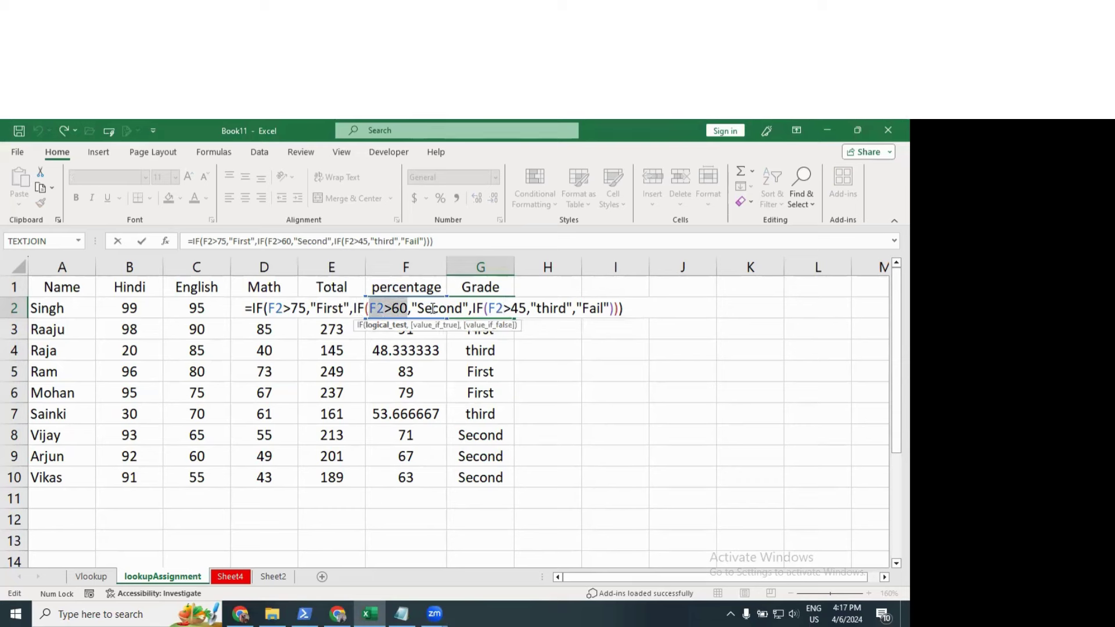
{"action": "left_click", "coordinate": [432, 309]}
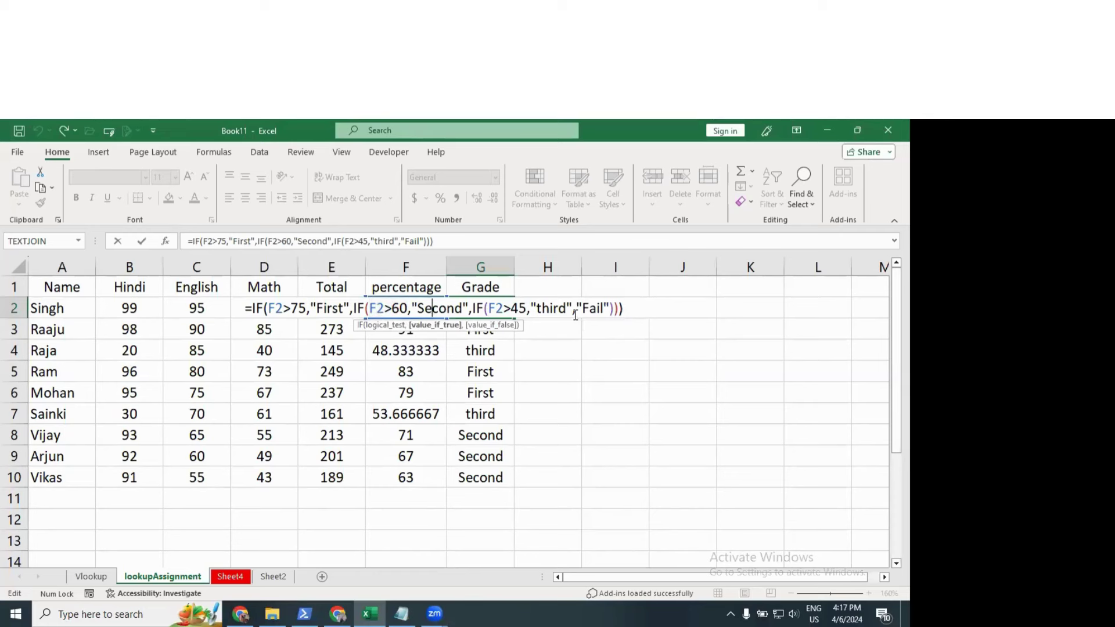
{"action": "left_click_drag", "start_coordinate": [566, 308], "coordinate": [268, 328]}
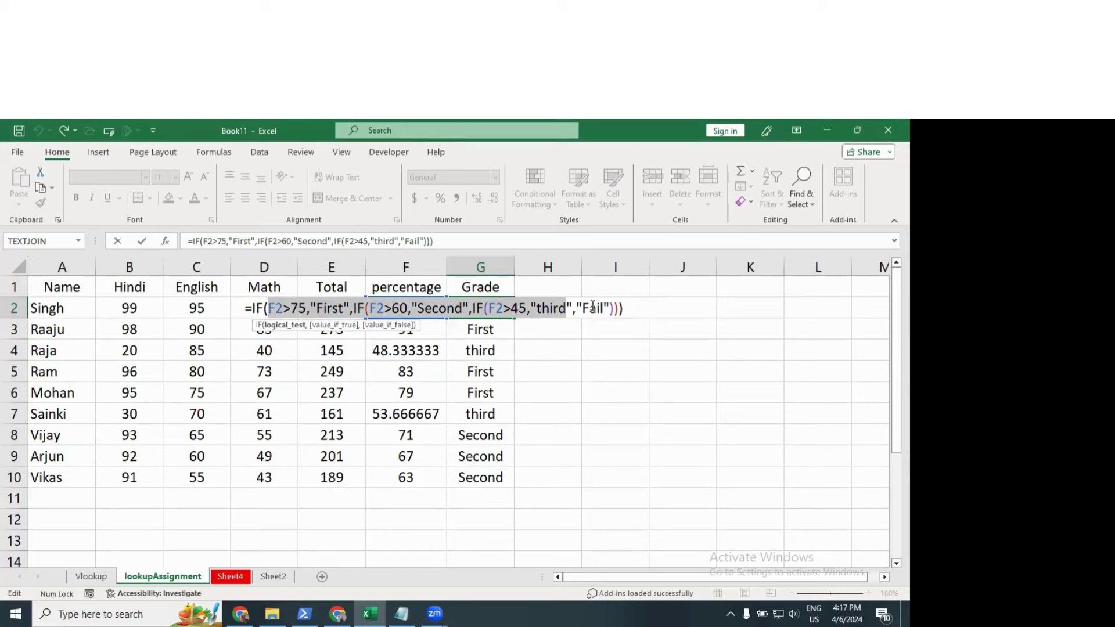
{"action": "key", "text": "Escape"}
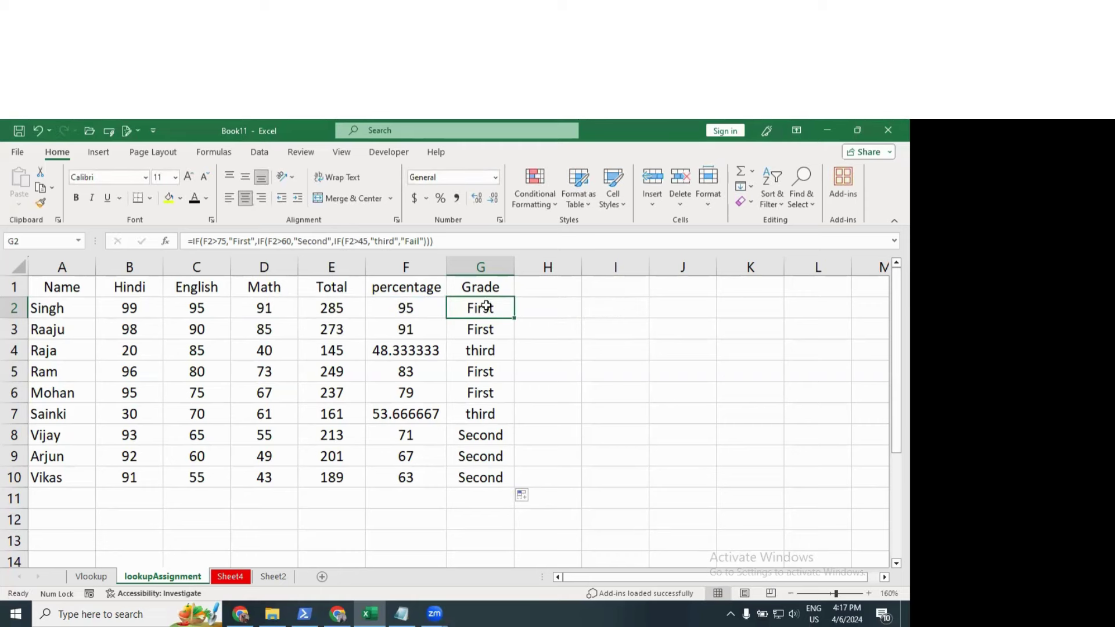
{"action": "left_click_drag", "start_coordinate": [482, 304], "coordinate": [496, 477]}
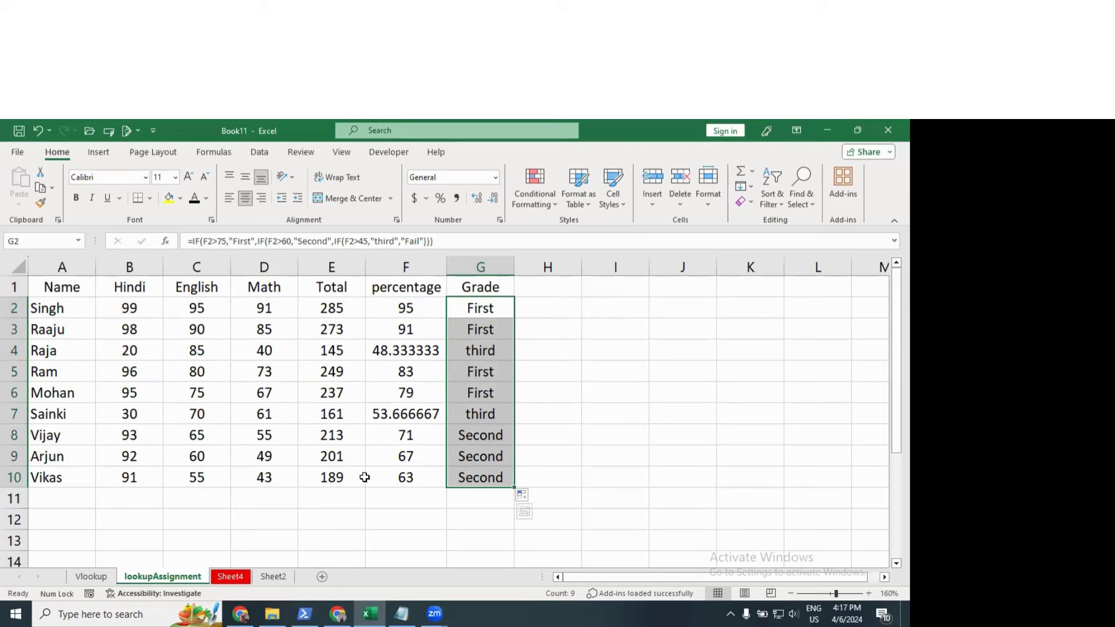
Step: Start an AND formula in D14 with the first test B10>F10
{"action": "scroll", "coordinate": [258, 430], "scroll_direction": "down", "scroll_amount": 3}
{"action": "left_click", "coordinate": [256, 402]}
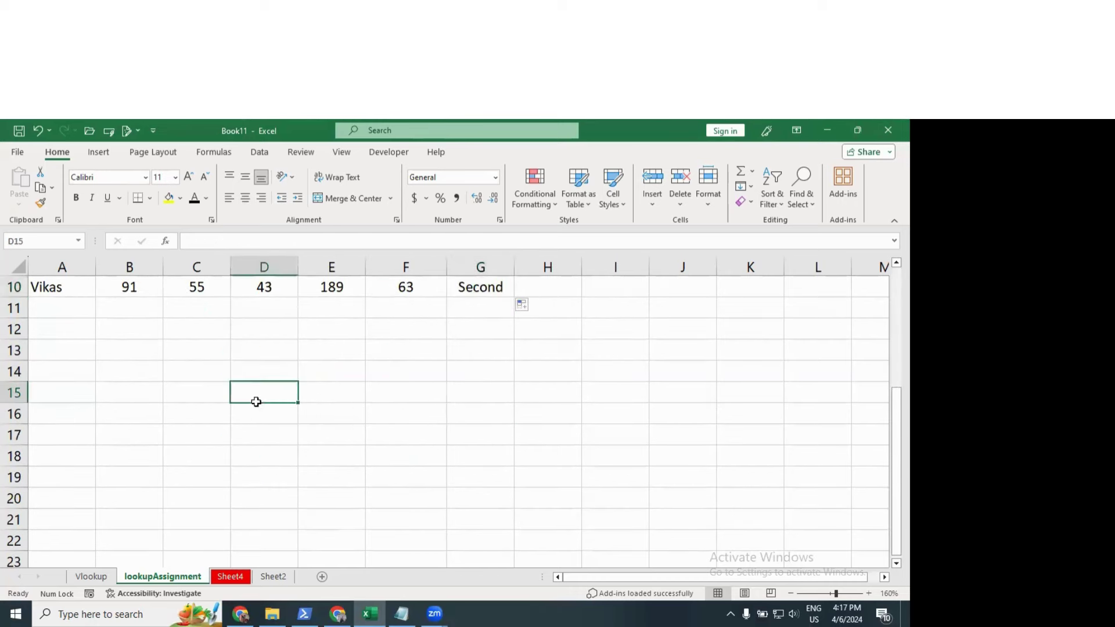
{"action": "scroll", "coordinate": [256, 402], "scroll_direction": "up", "scroll_amount": 3}
{"action": "scroll", "coordinate": [256, 402], "scroll_direction": "down", "scroll_amount": 2}
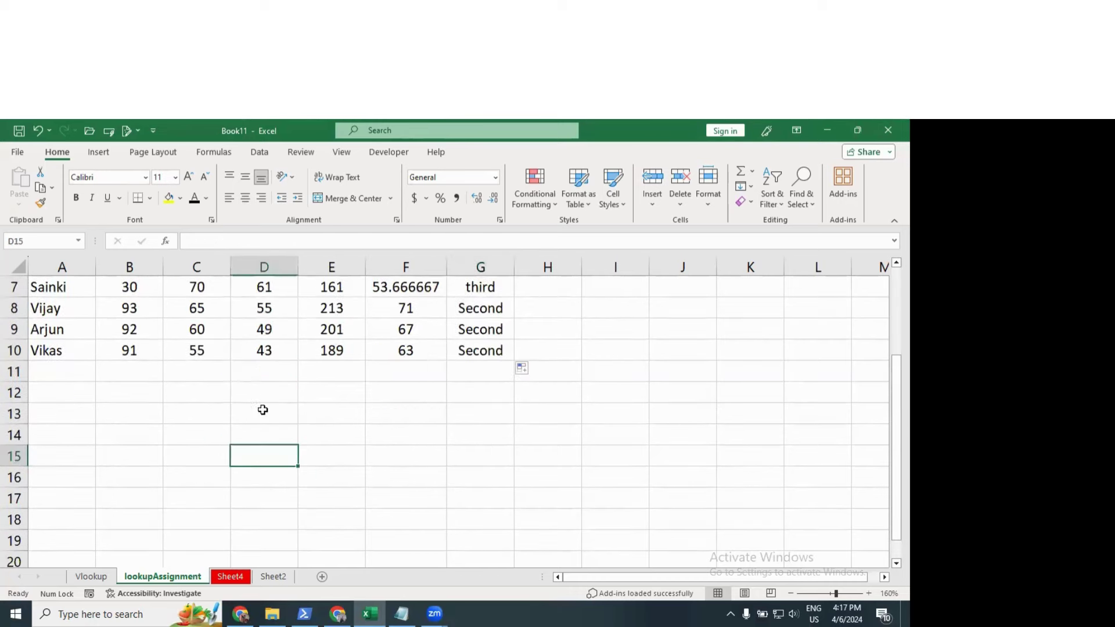
{"action": "left_click", "coordinate": [277, 440]}
{"action": "type", "text": "="}
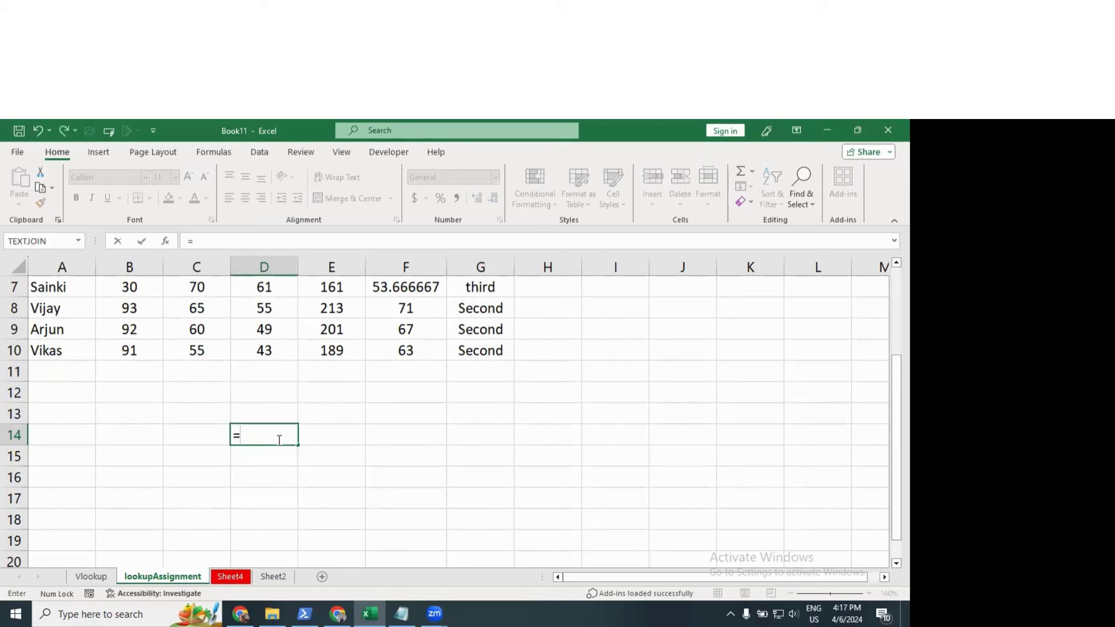
{"action": "type", "text": "and("}
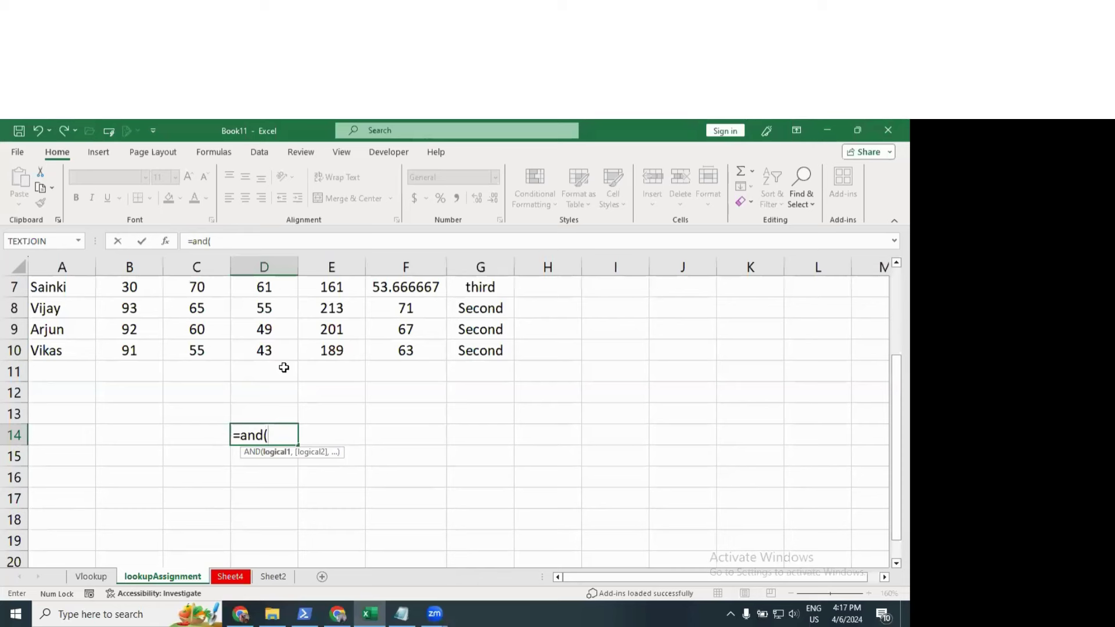
{"action": "left_click", "coordinate": [143, 350]}
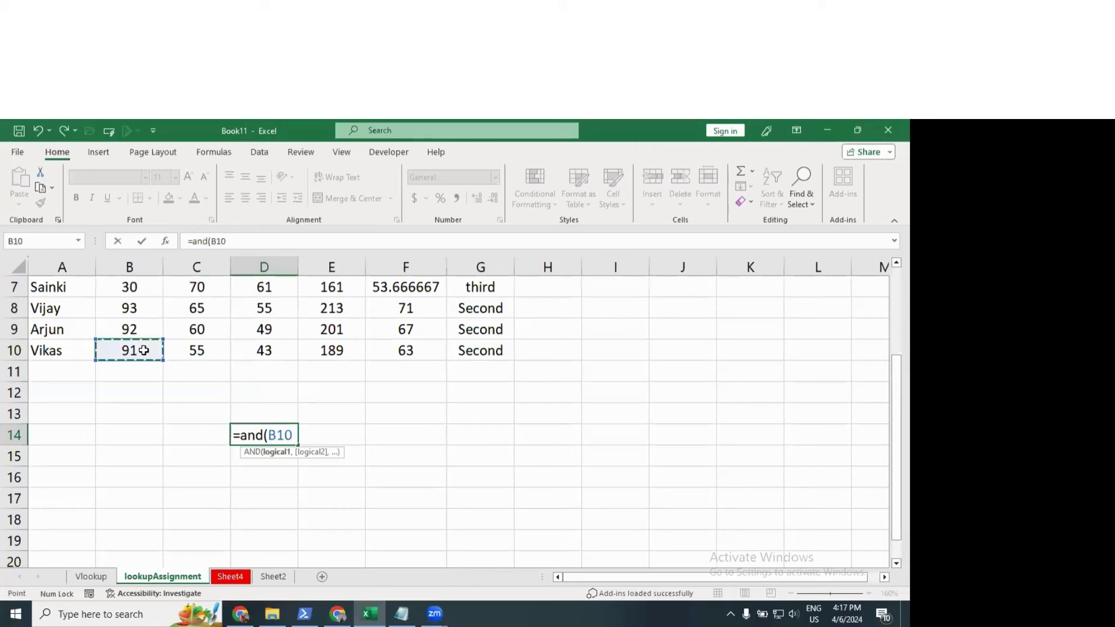
{"action": "type", "text": ">"}
{"action": "left_click", "coordinate": [382, 345]}
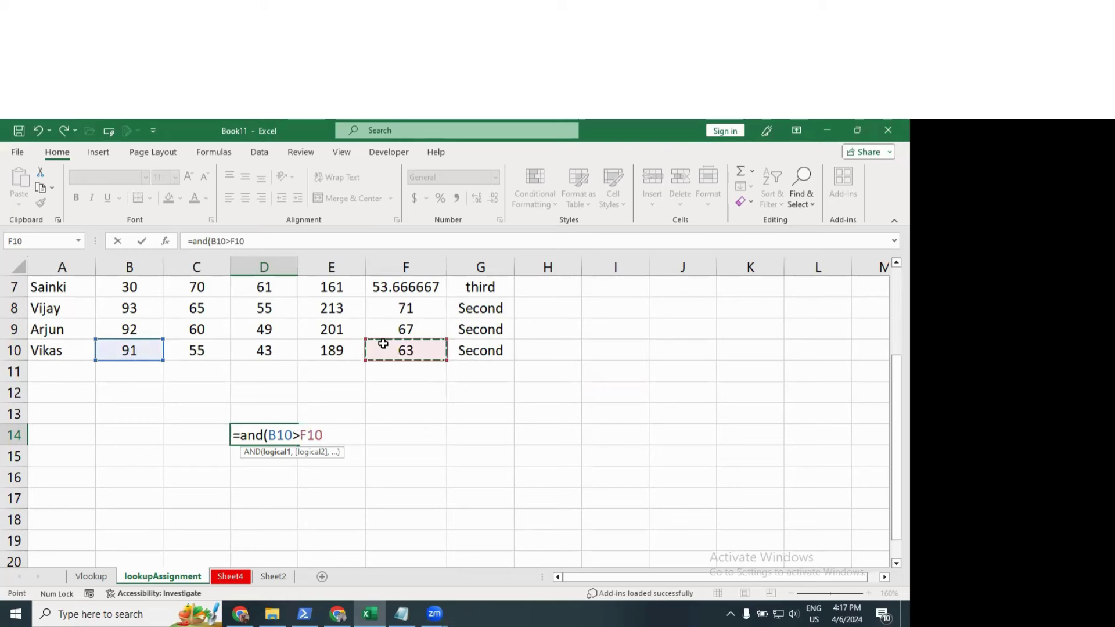
{"action": "type", "text": ","}
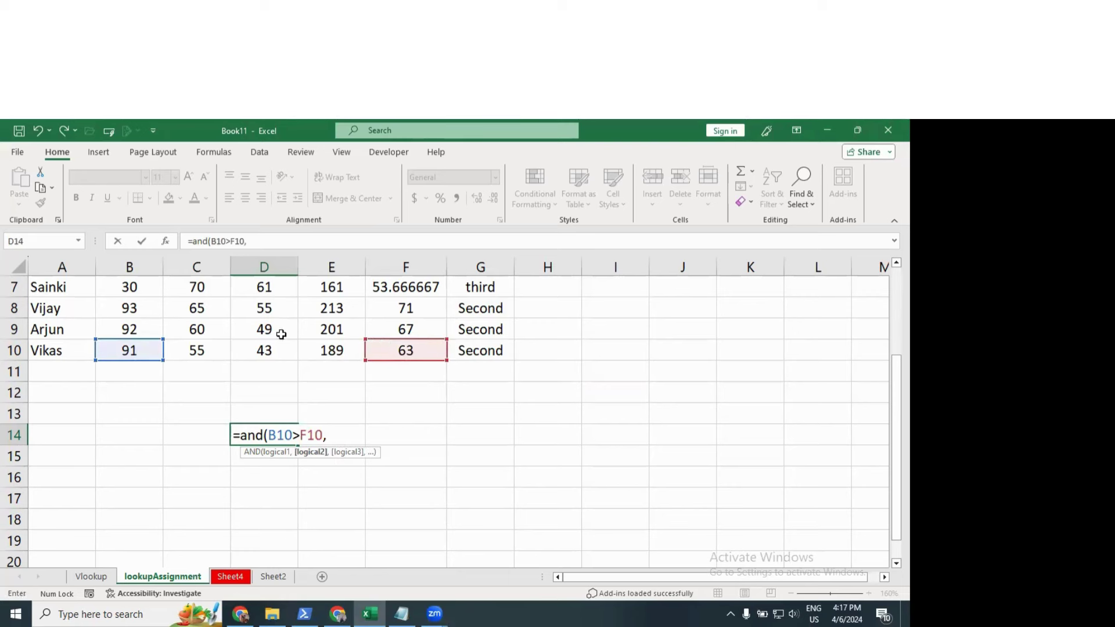
Step: Add the tests C10<B10 and E10>D10 and enter =AND(B10>F10,C10<B10,E10>D10)
{"action": "left_click", "coordinate": [206, 351]}
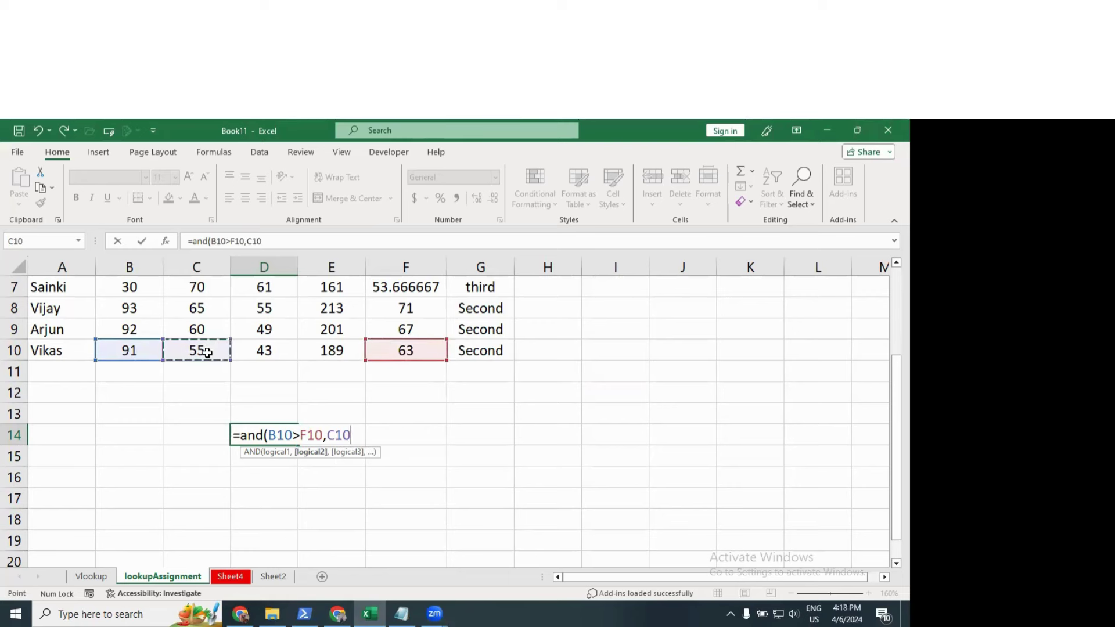
{"action": "type", "text": "<"}
{"action": "left_click", "coordinate": [146, 349]}
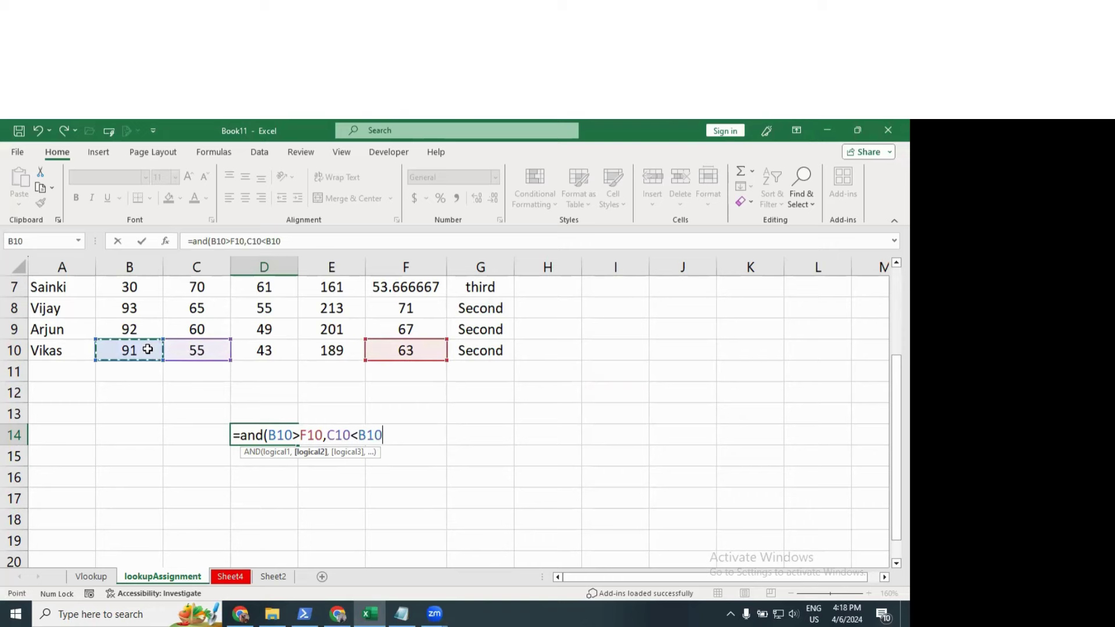
{"action": "type", "text": ","}
{"action": "left_click", "coordinate": [344, 348]}
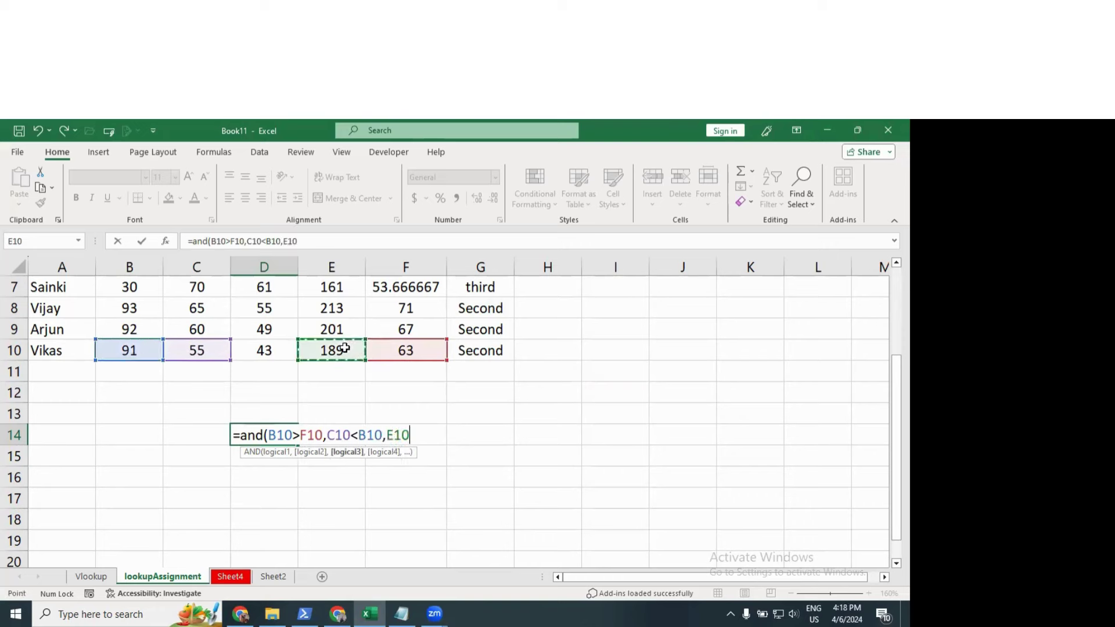
{"action": "type", "text": ">"}
{"action": "left_click", "coordinate": [274, 347]}
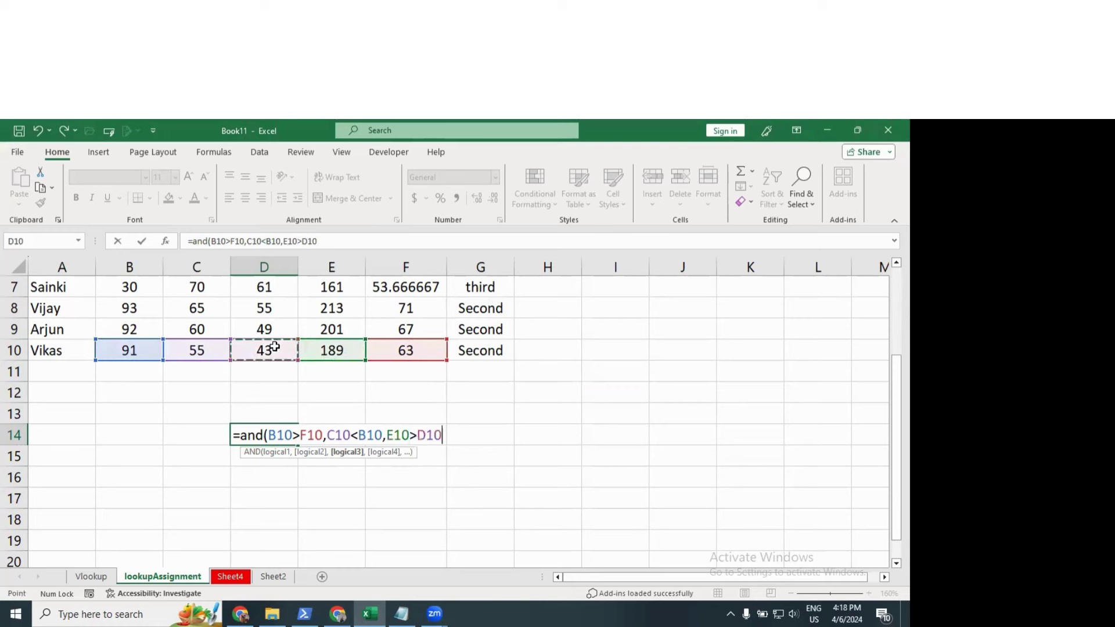
{"action": "type", "text": ")"}
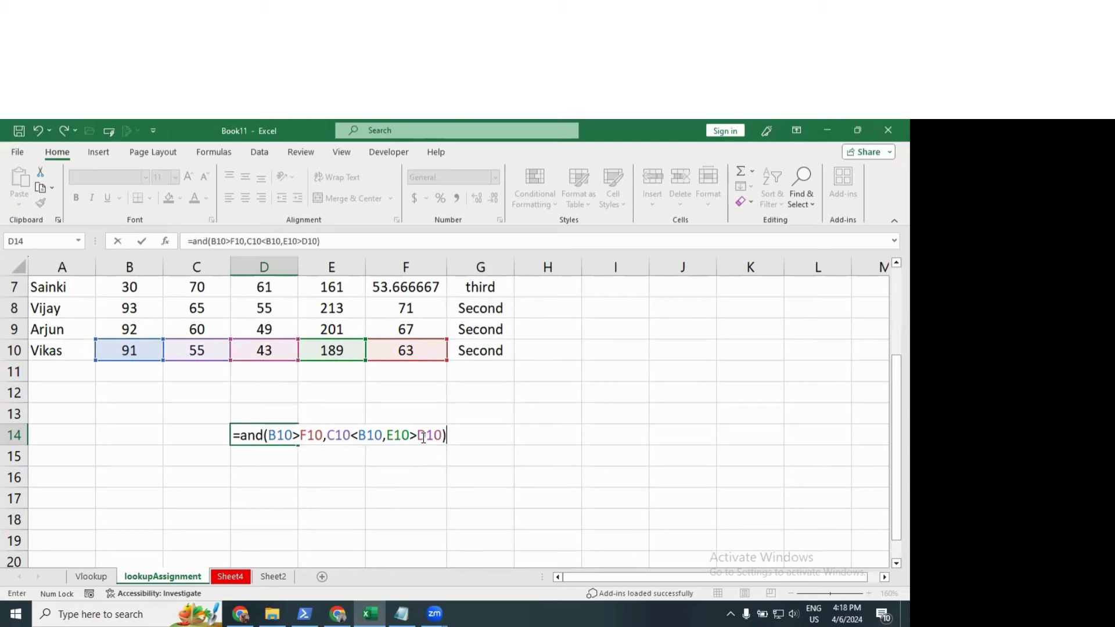
{"action": "key", "text": "Return"}
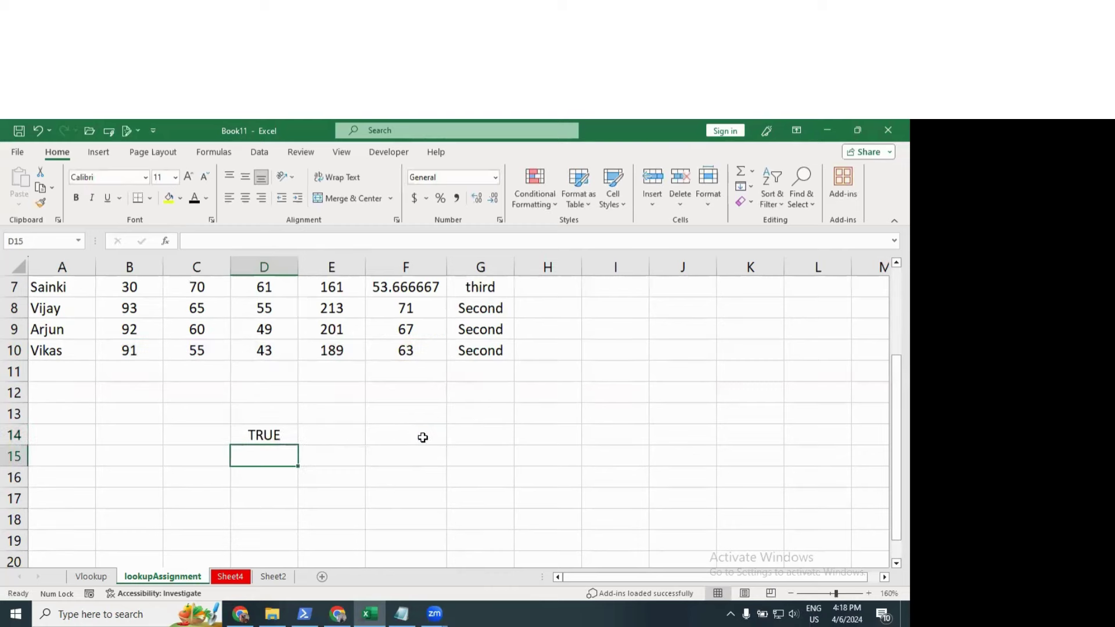
Step: Change C10<B10 to C10>B10 in D14's AND formula and recheck it
{"action": "key", "text": "Up"}
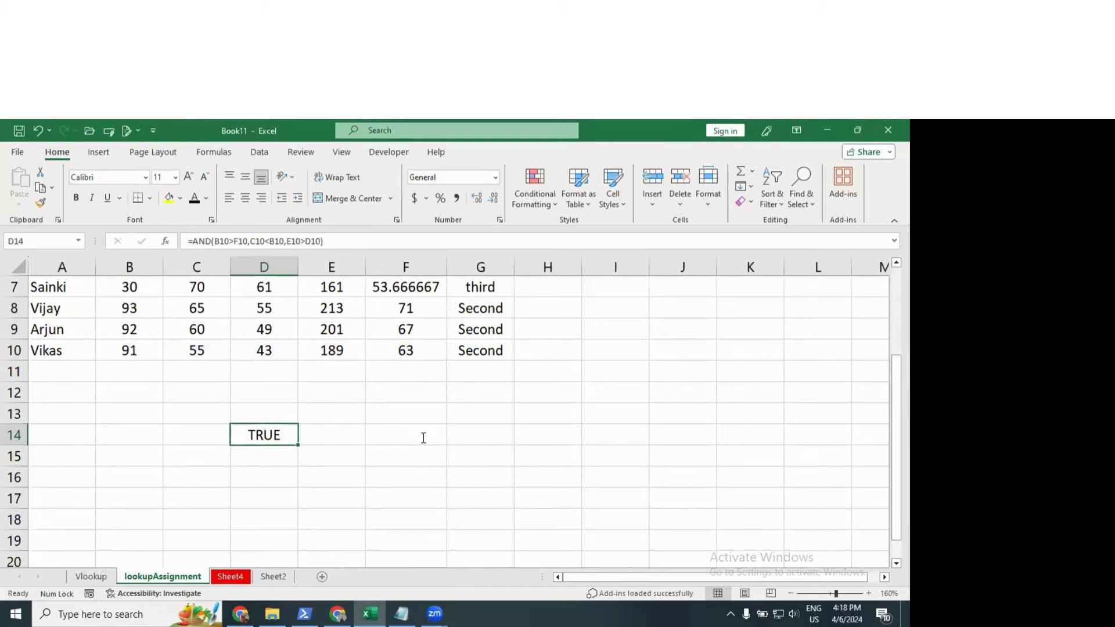
{"action": "key", "text": "F2"}
{"action": "left_click", "coordinate": [300, 436]}
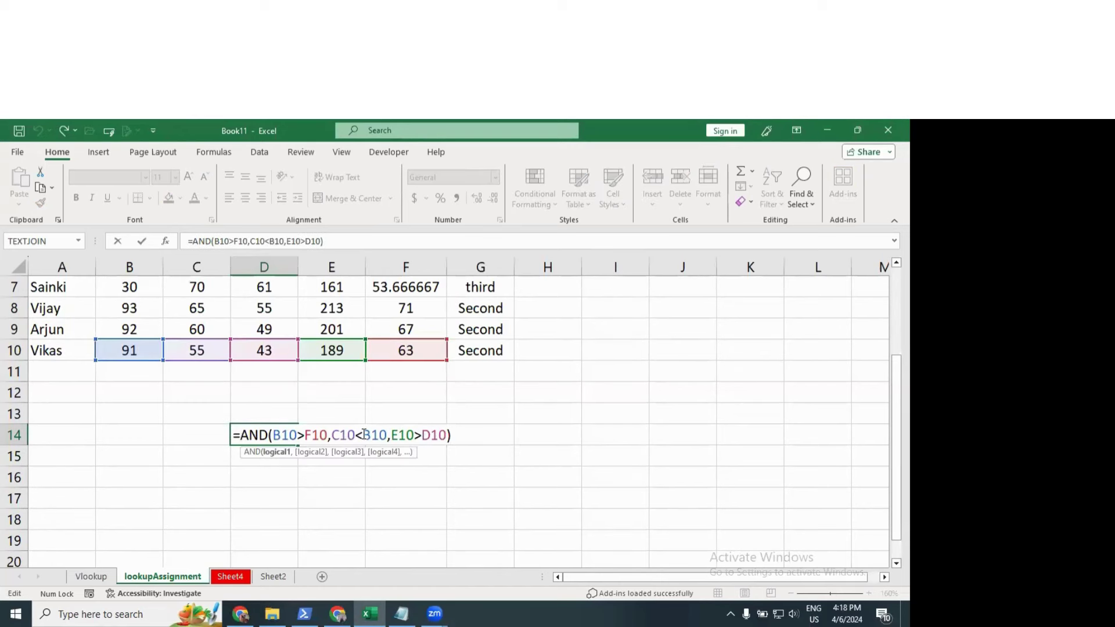
{"action": "left_click", "coordinate": [375, 437]}
{"action": "key", "text": "BackSpace"}
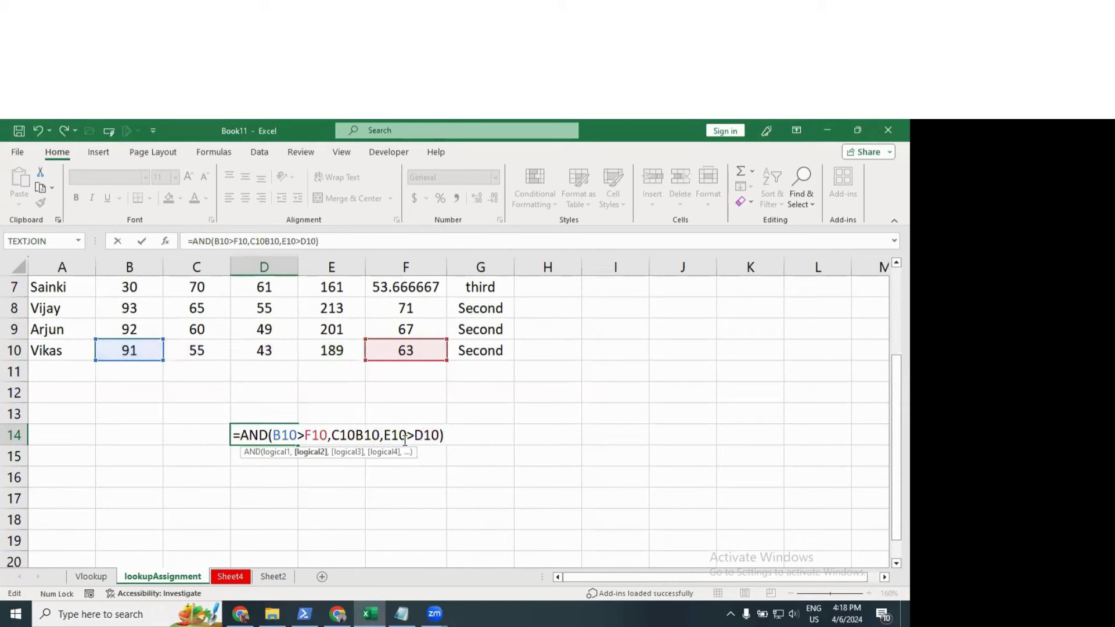
{"action": "type", "text": ">"}
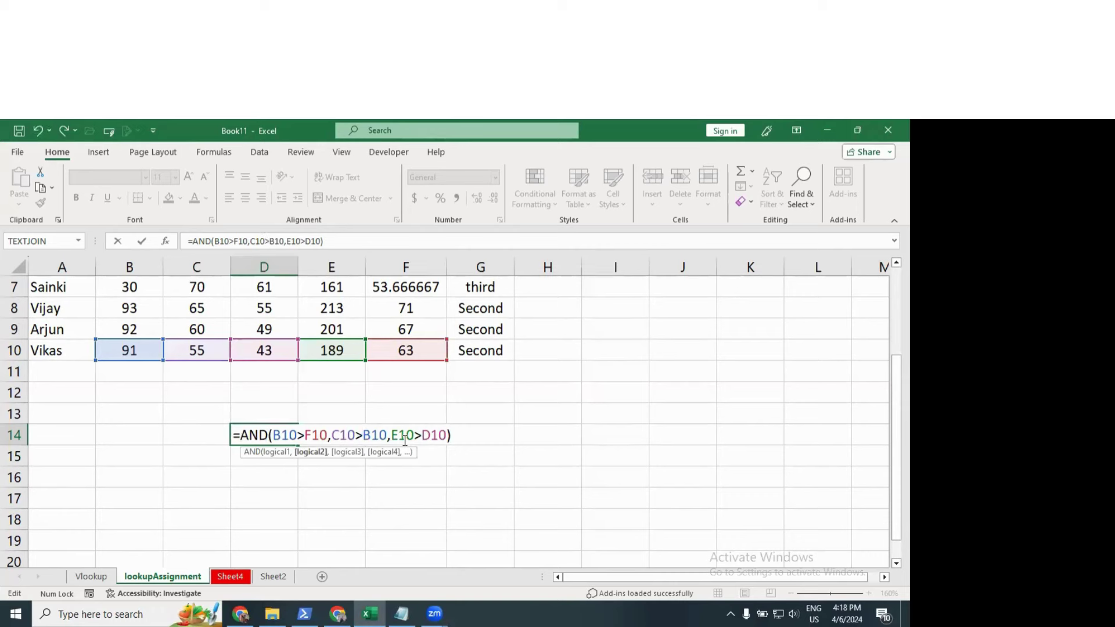
{"action": "key", "text": "Return"}
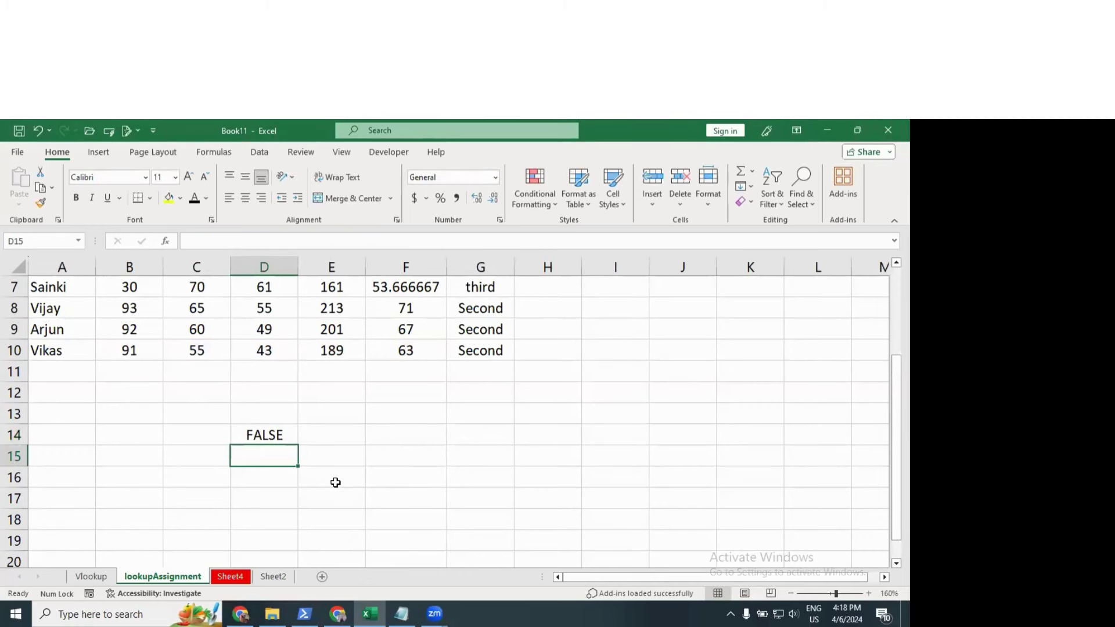
{"action": "double_click", "coordinate": [288, 436]}
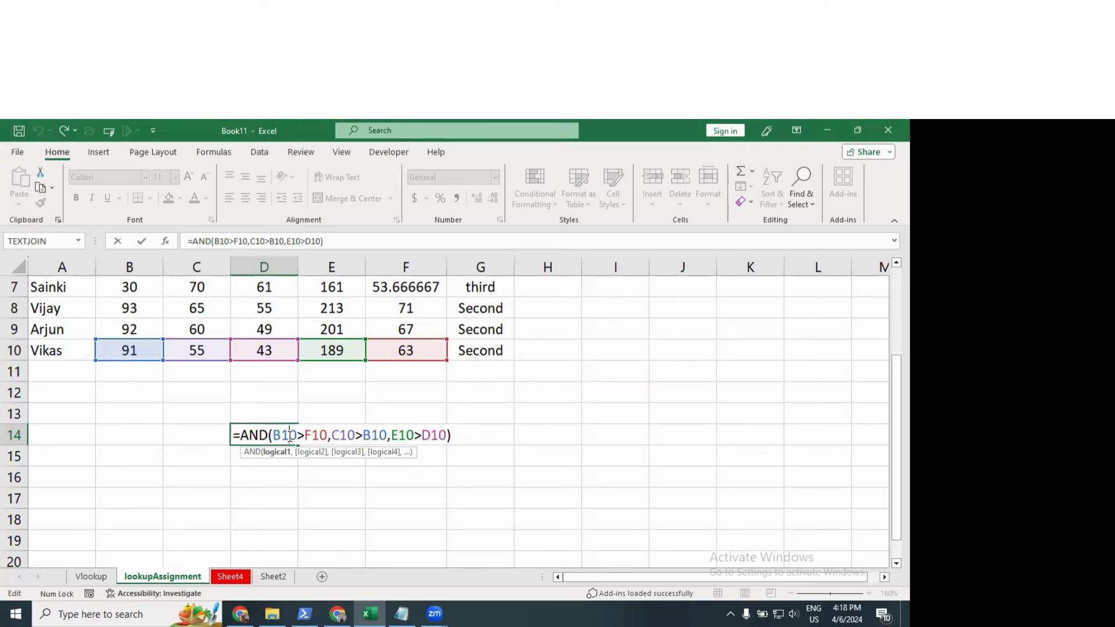
{"action": "key", "text": "Return"}
{"action": "left_click", "coordinate": [327, 428]}
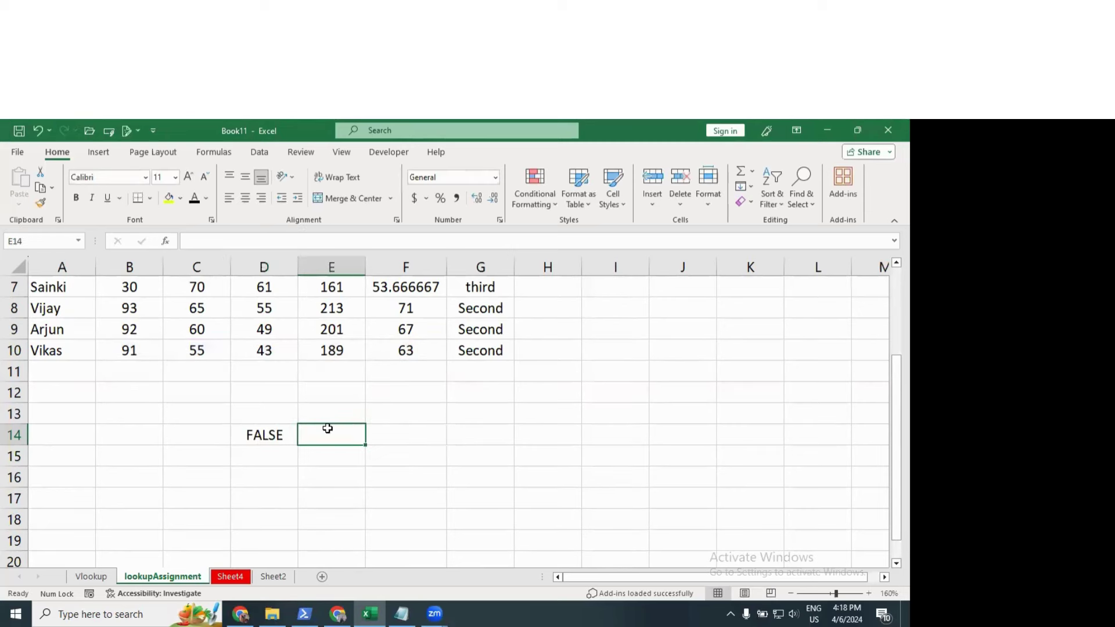
Step: Enter =OR(B10>100,F10<50,D10<0) in E14
{"action": "type", "text": "=or("}
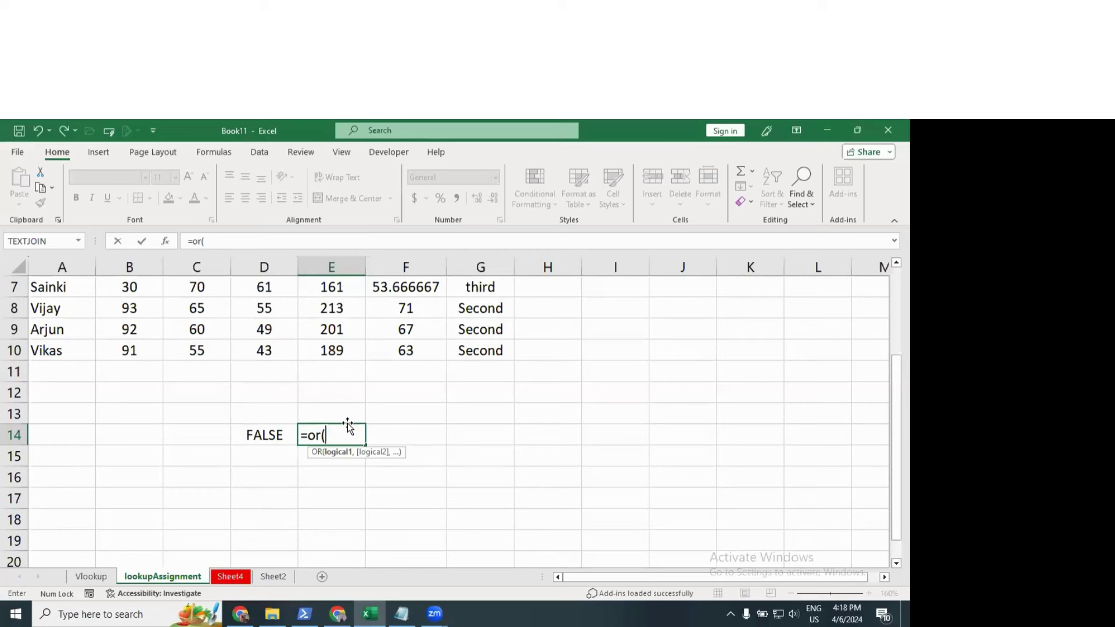
{"action": "left_click", "coordinate": [142, 352]}
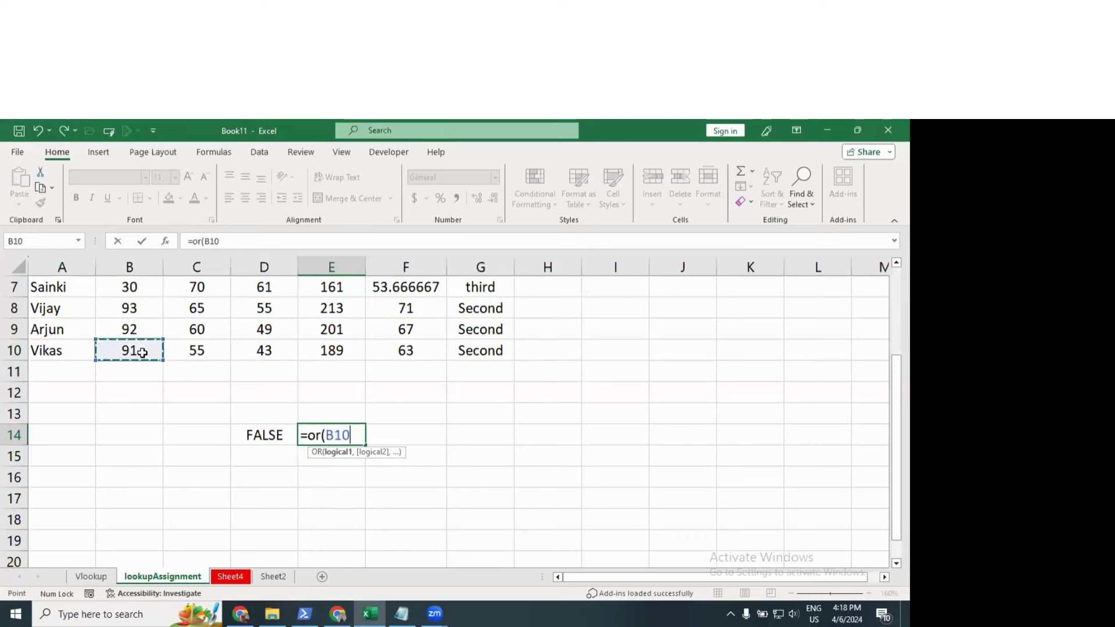
{"action": "type", "text": ">"}
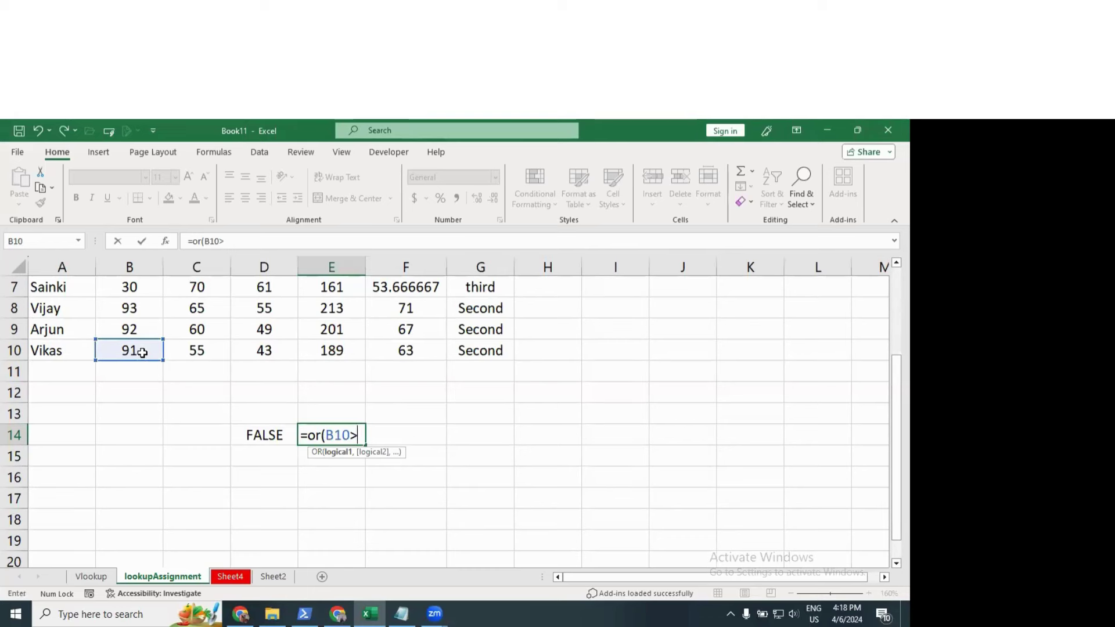
{"action": "type", "text": "100,"}
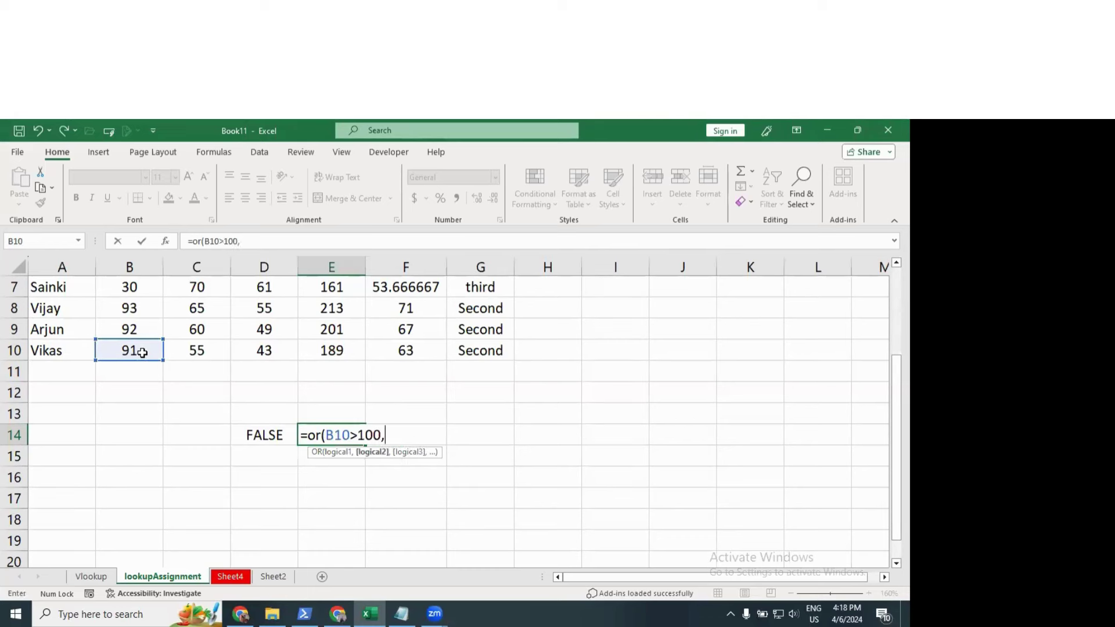
{"action": "left_click", "coordinate": [409, 346]}
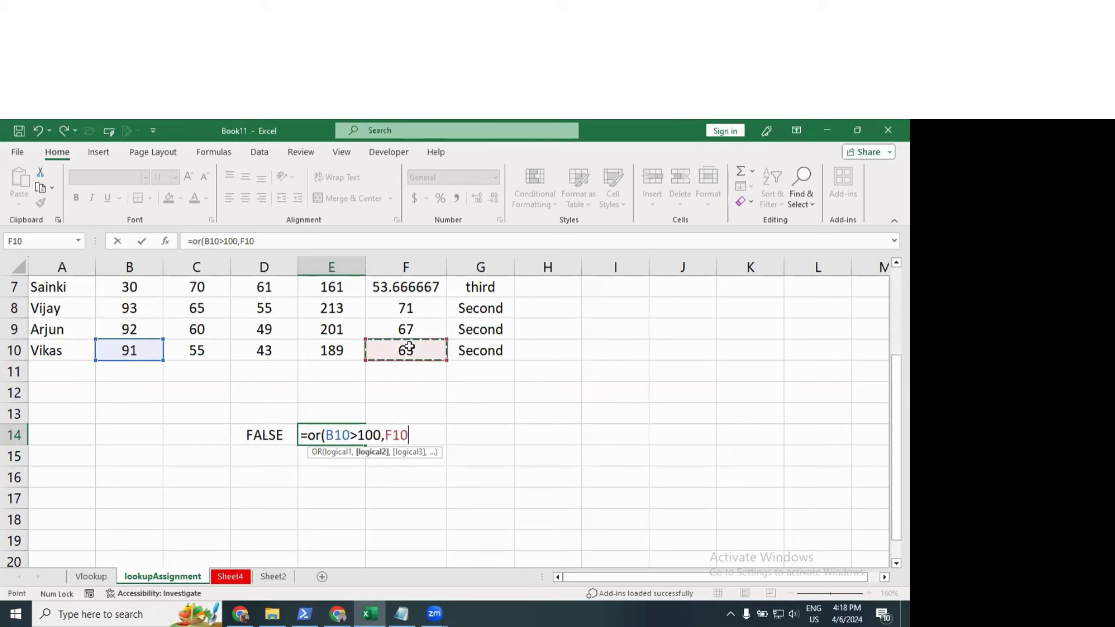
{"action": "type", "text": "<50,"}
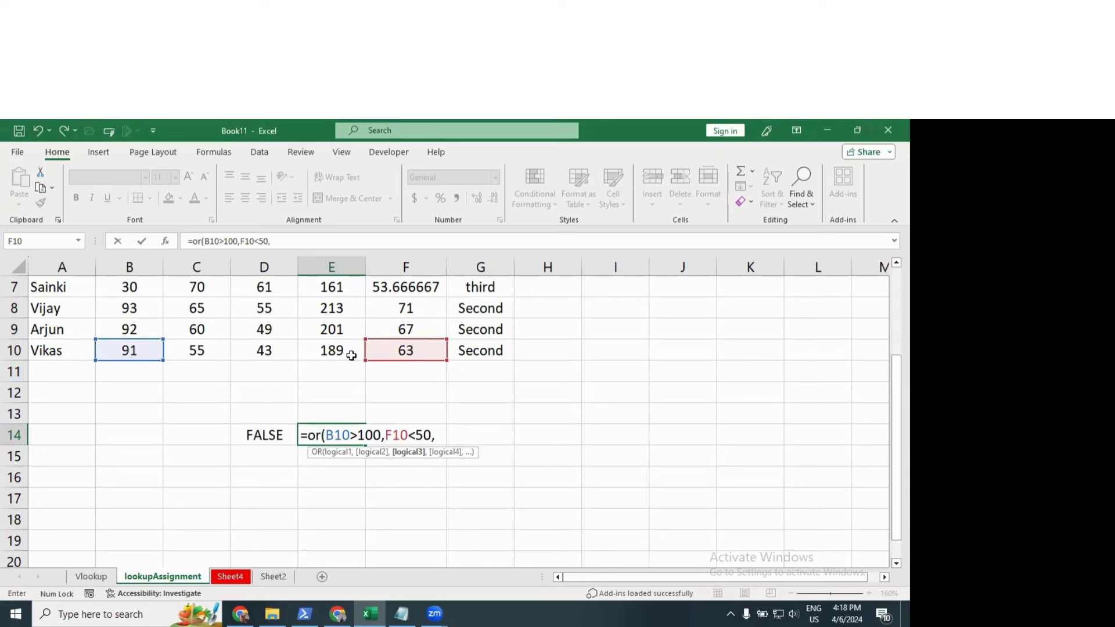
{"action": "left_click", "coordinate": [273, 355]}
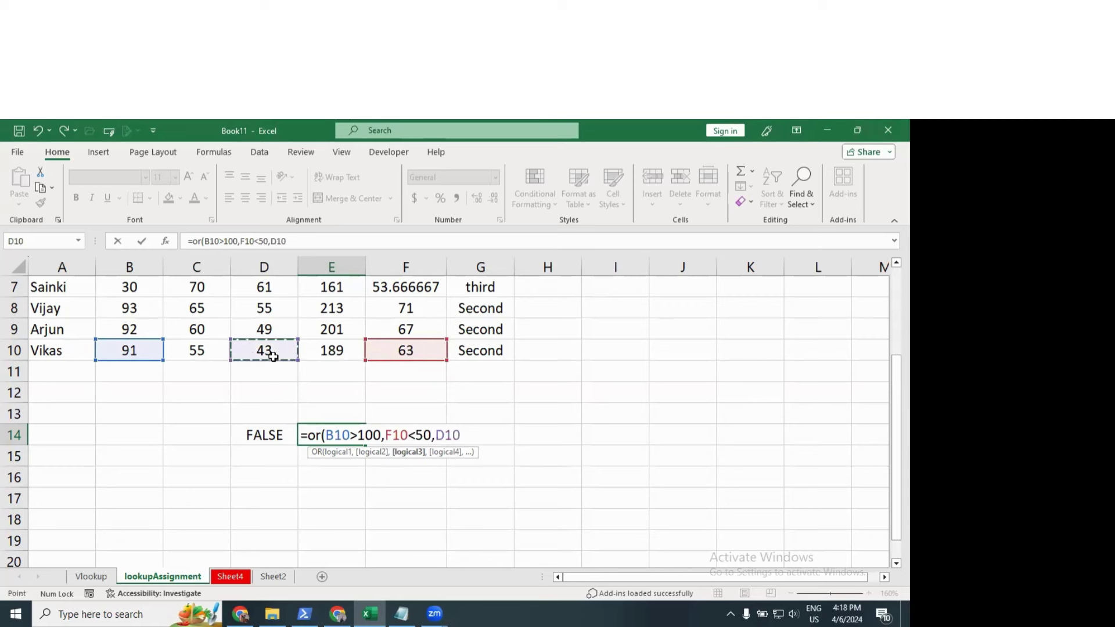
{"action": "type", "text": "<0)"}
{"action": "key", "text": "Return"}
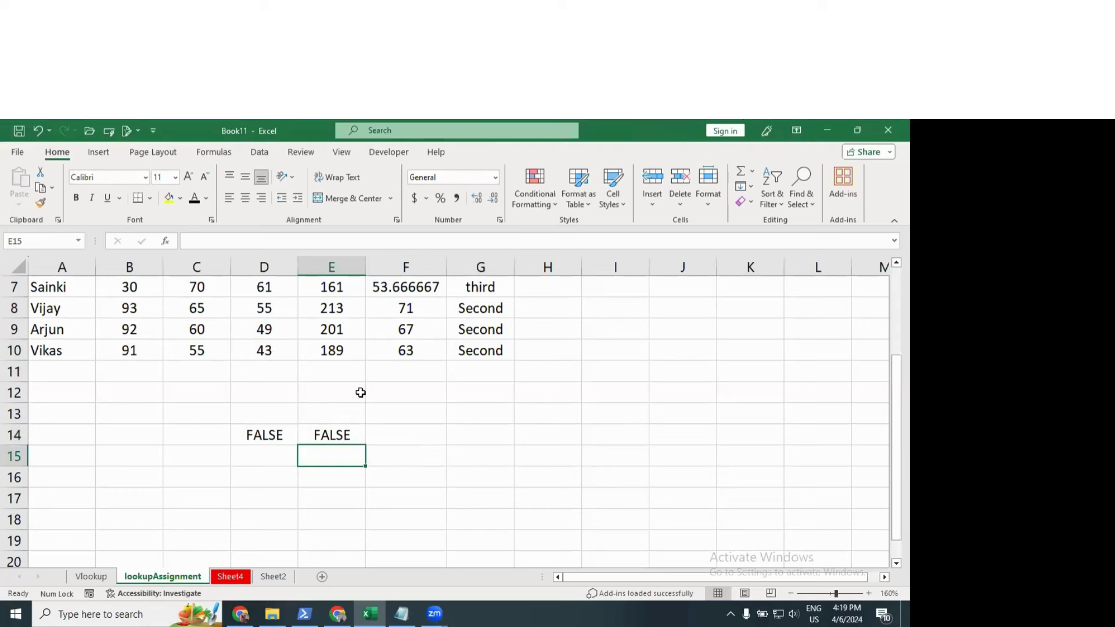
Step: Change B10>100 to B10<100 in E14's OR formula
{"action": "double_click", "coordinate": [354, 435]}
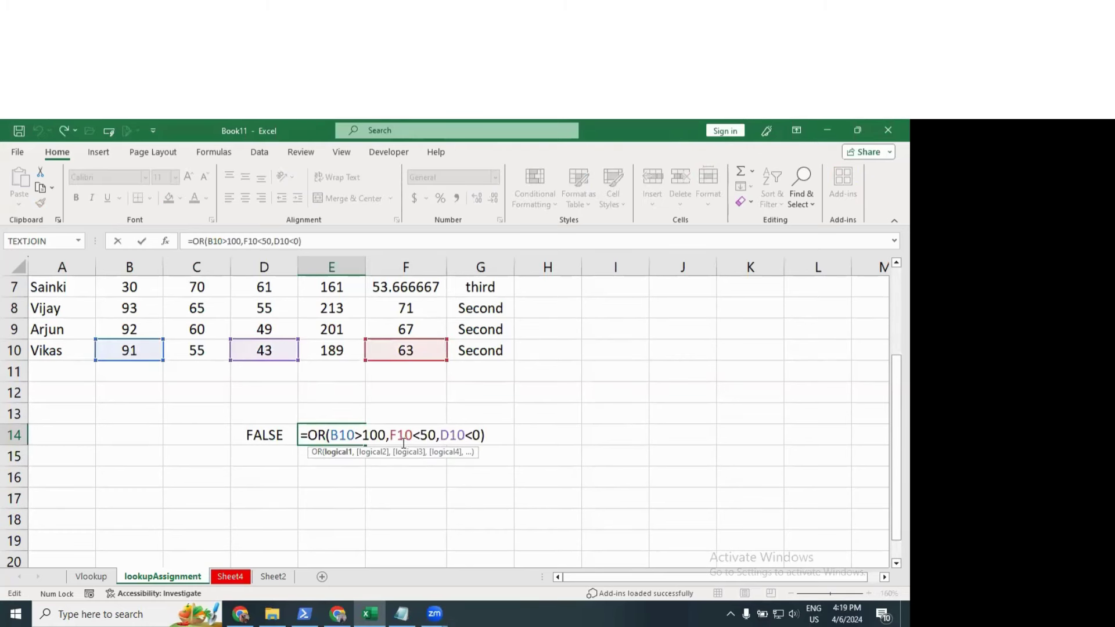
{"action": "left_click", "coordinate": [363, 435]}
{"action": "key", "text": "BackSpace"}
{"action": "type", "text": "<"}
{"action": "key", "text": "Return"}
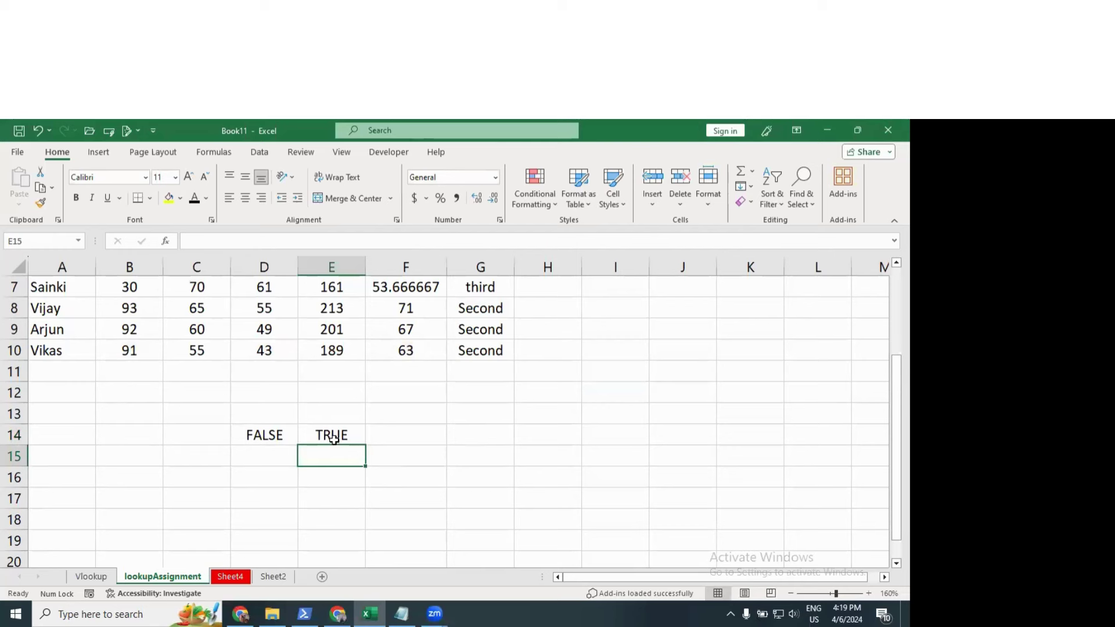
Step: Note 'or' in E16 and review D14's AND formula, leaving it unchanged
{"action": "left_click", "coordinate": [335, 474]}
{"action": "type", "text": "or"}
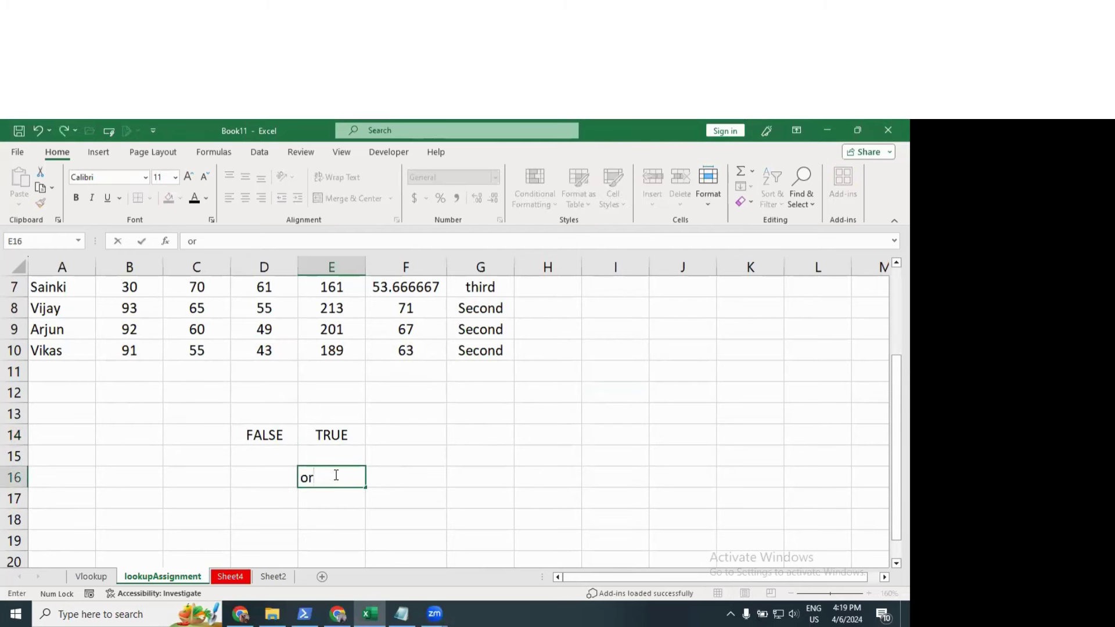
{"action": "key", "text": "Tab"}
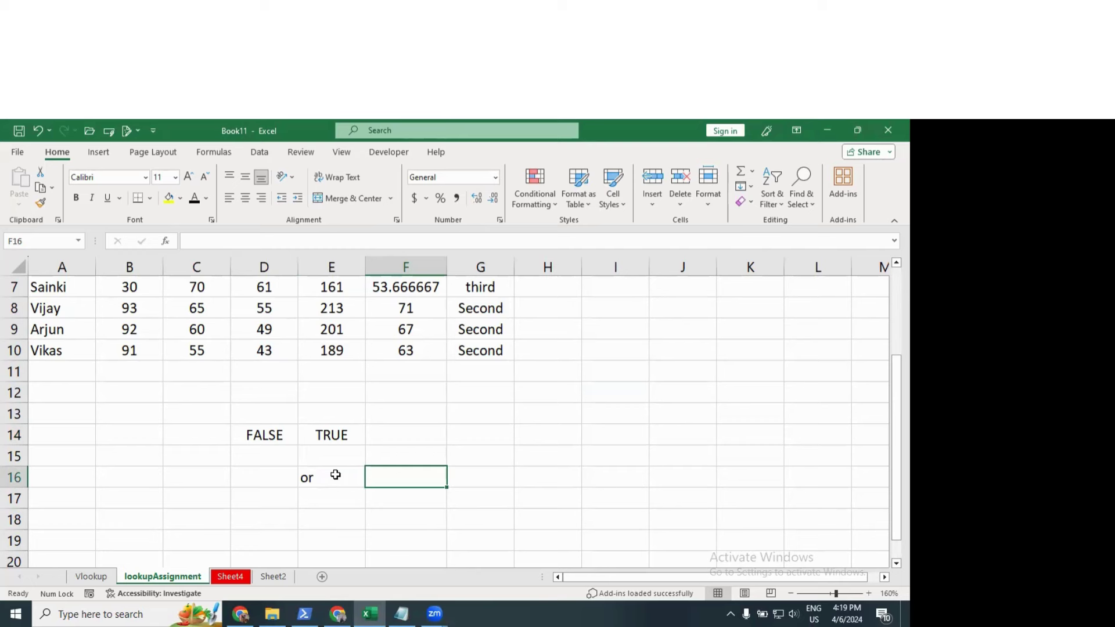
{"action": "left_click", "coordinate": [336, 475]}
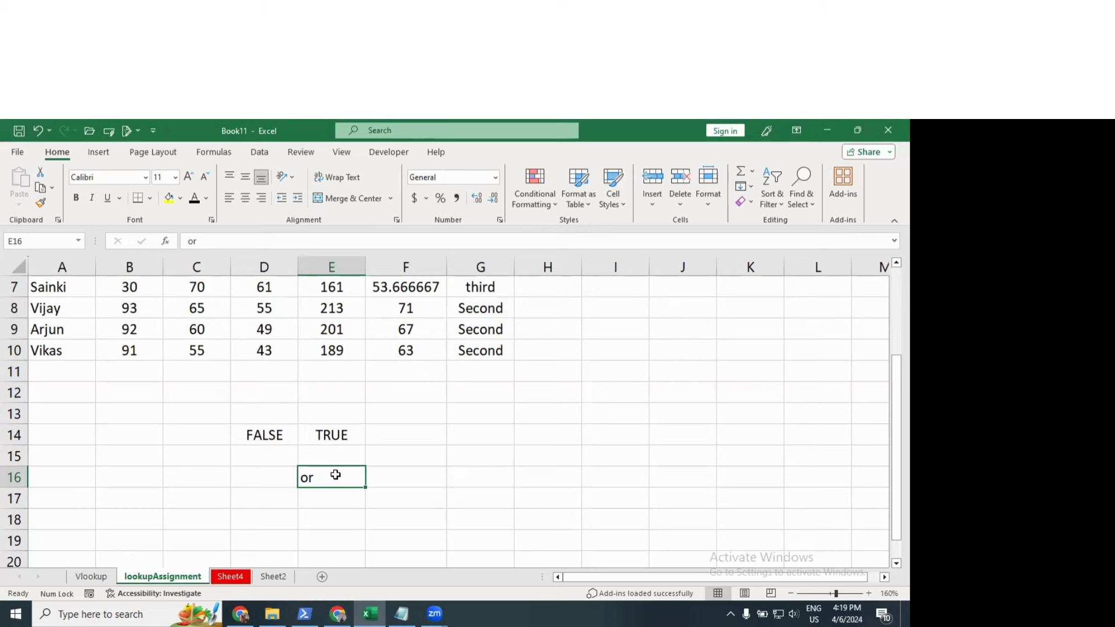
{"action": "key", "text": "Up"}
{"action": "key", "text": "Up"}
{"action": "key", "text": "Left"}
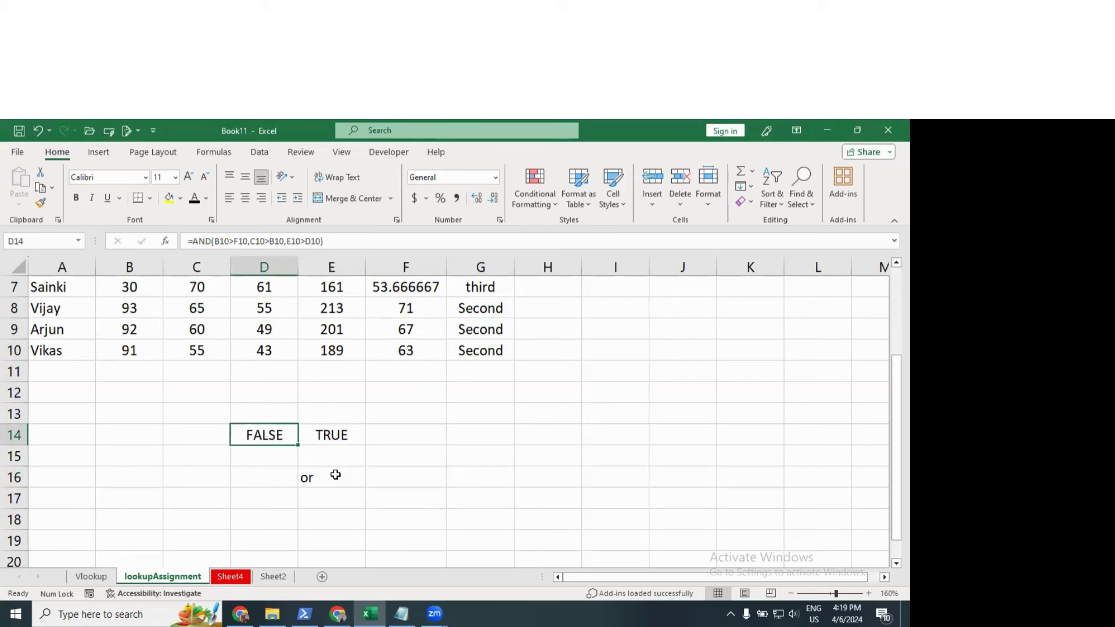
{"action": "key", "text": "F2"}
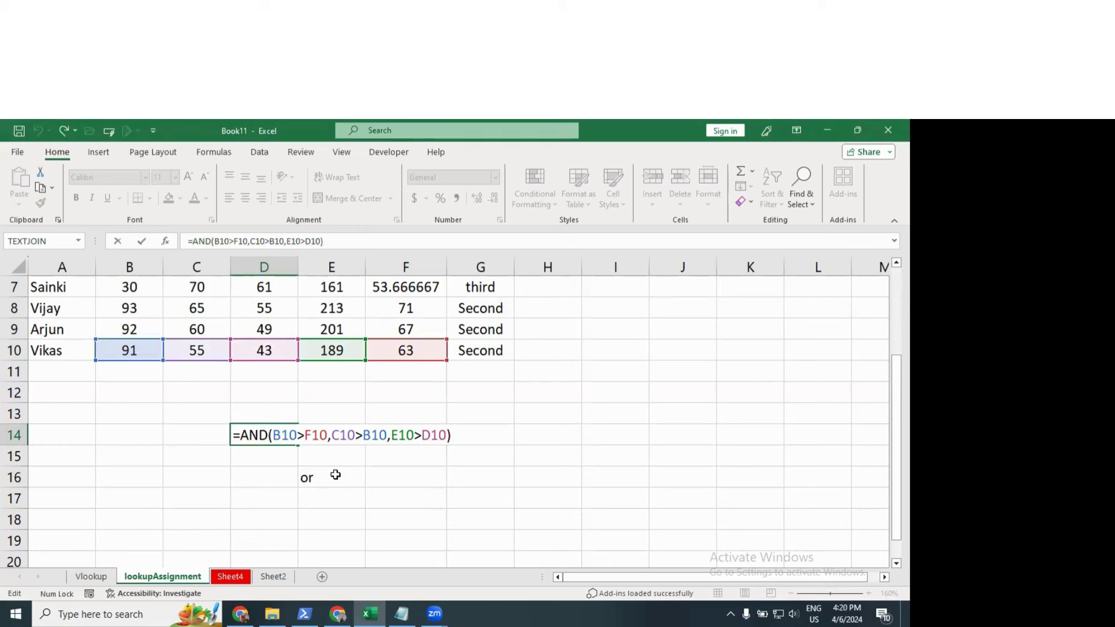
{"action": "key", "text": "ctrl+Return"}
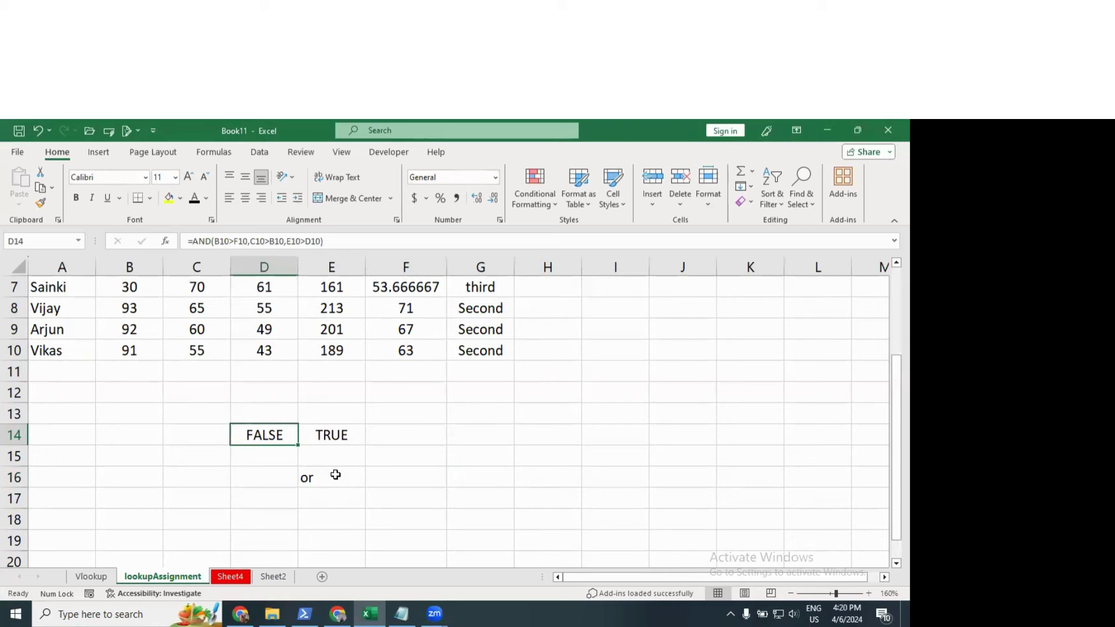
Step: Clear the 'or' note from E16 and the OR and AND results from E14 and D14
{"action": "key", "text": "Down"}
{"action": "key", "text": "Right"}
{"action": "key", "text": "Down"}
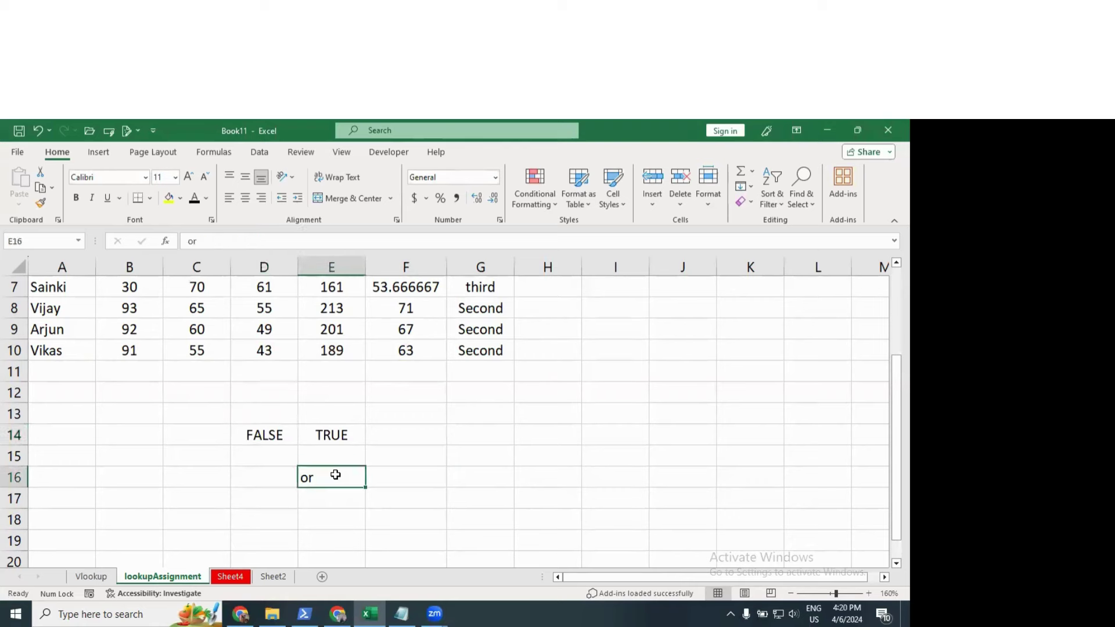
{"action": "key", "text": "Escape"}
{"action": "key", "text": "Up"}
{"action": "key", "text": "Up"}
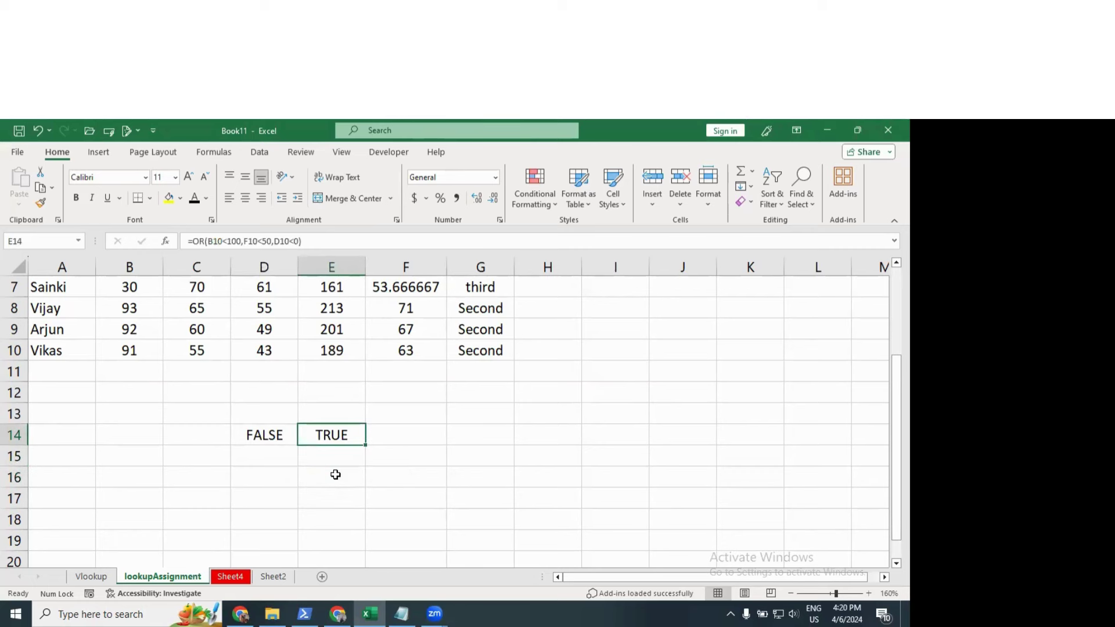
{"action": "key", "text": "Delete"}
{"action": "key", "text": "Left"}
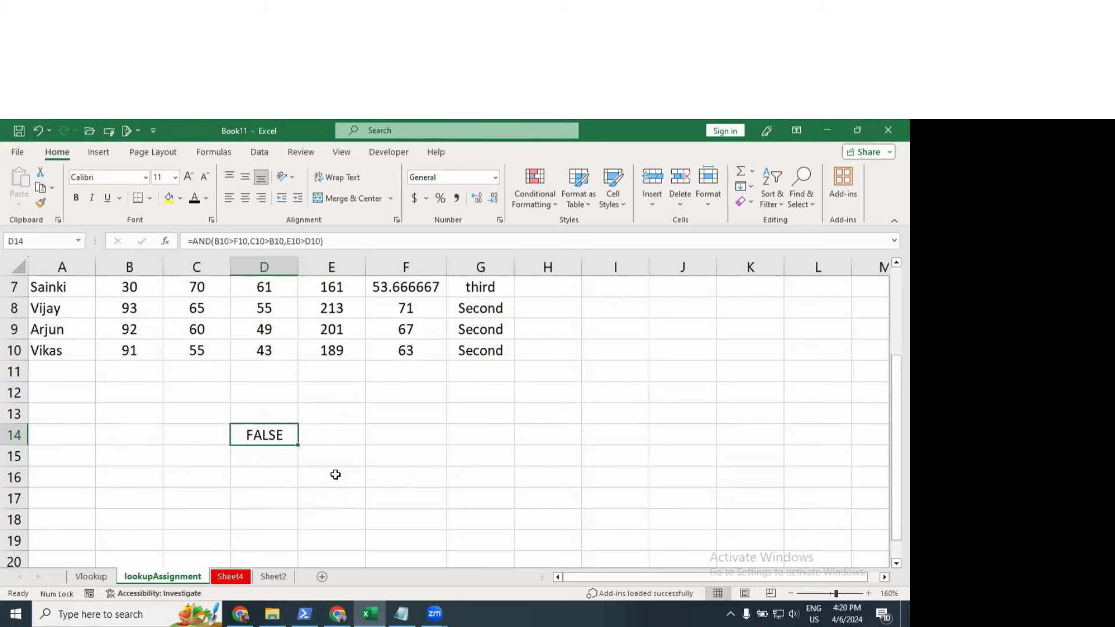
{"action": "key", "text": "Delete"}
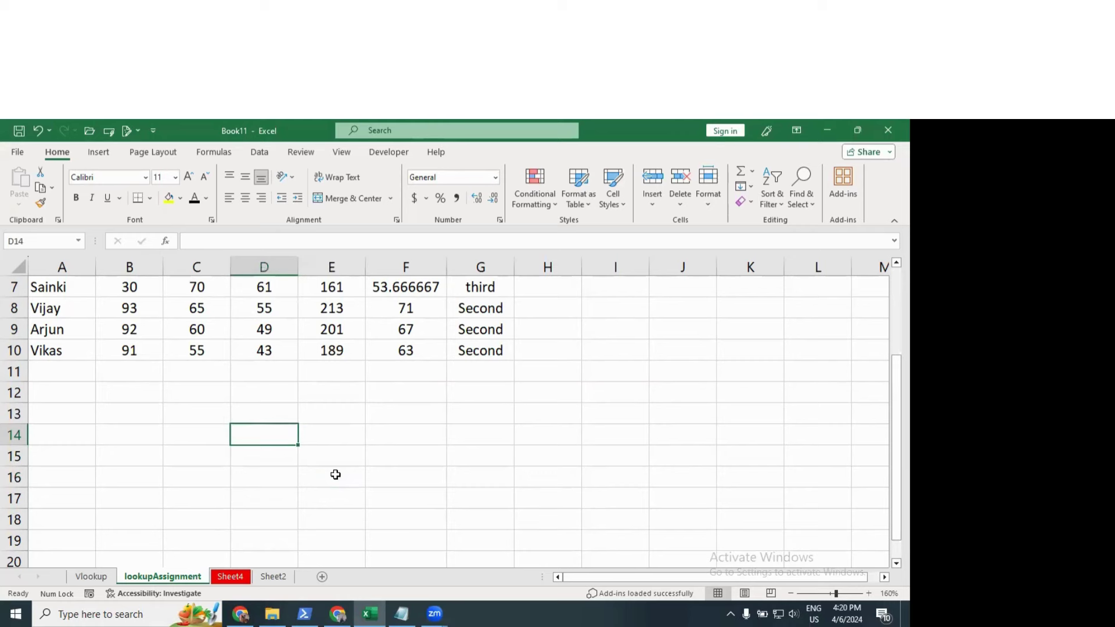
Step: Enter =NOT(D10>F10) in D14, see it return TRUE, then clear D14
{"action": "type", "text": "=not("}
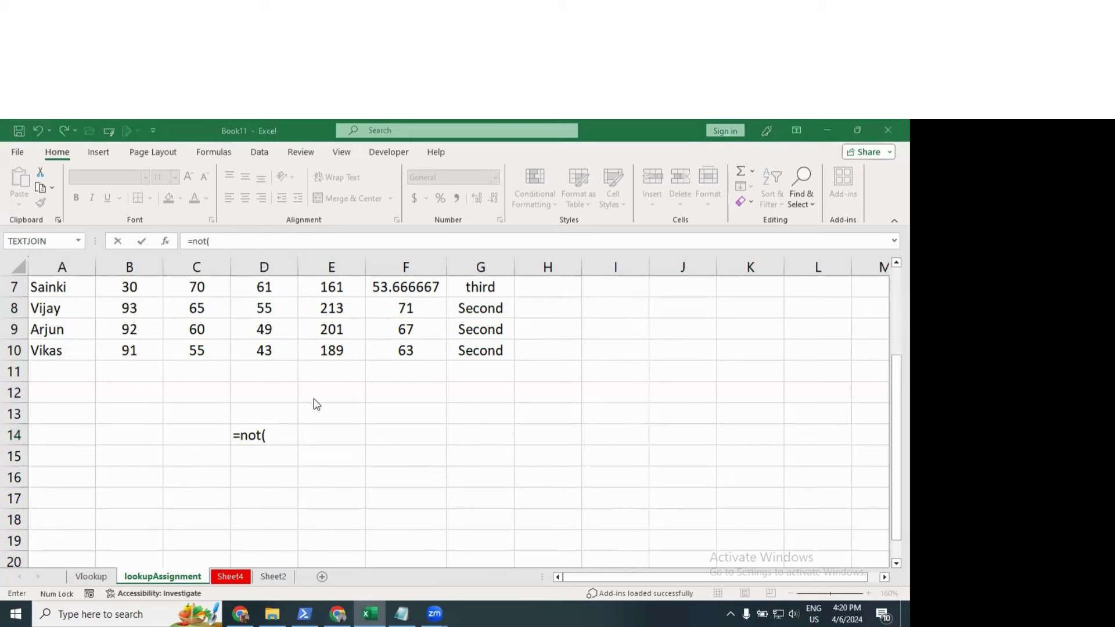
{"action": "left_click", "coordinate": [279, 352]}
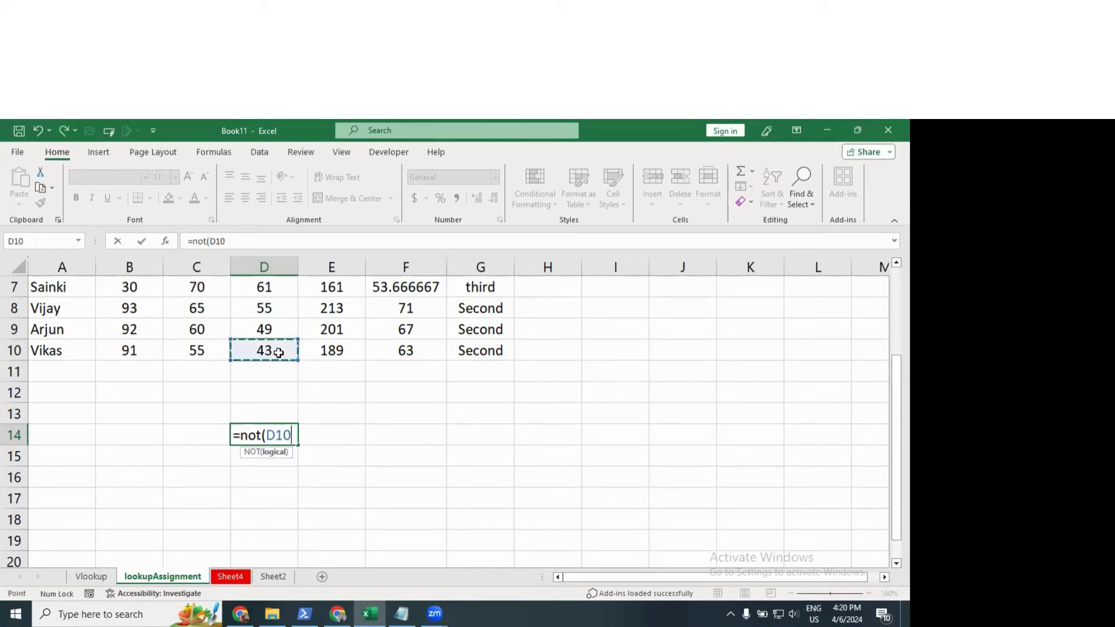
{"action": "type", "text": ">"}
{"action": "left_click", "coordinate": [401, 351]}
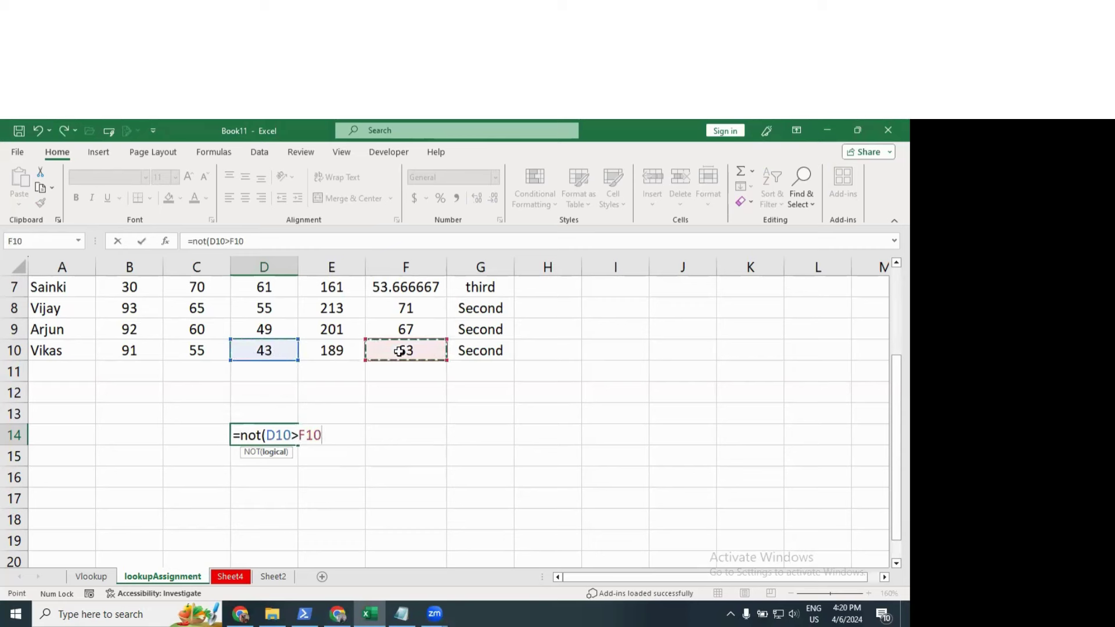
{"action": "type", "text": ")"}
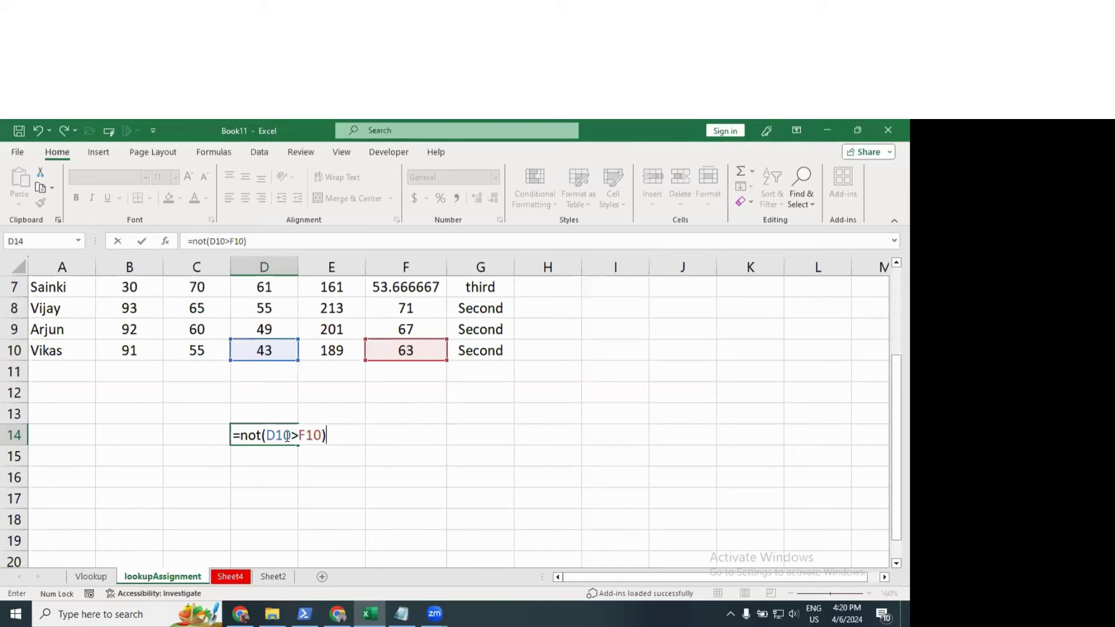
{"action": "key", "text": "Return"}
{"action": "left_click", "coordinate": [285, 435]}
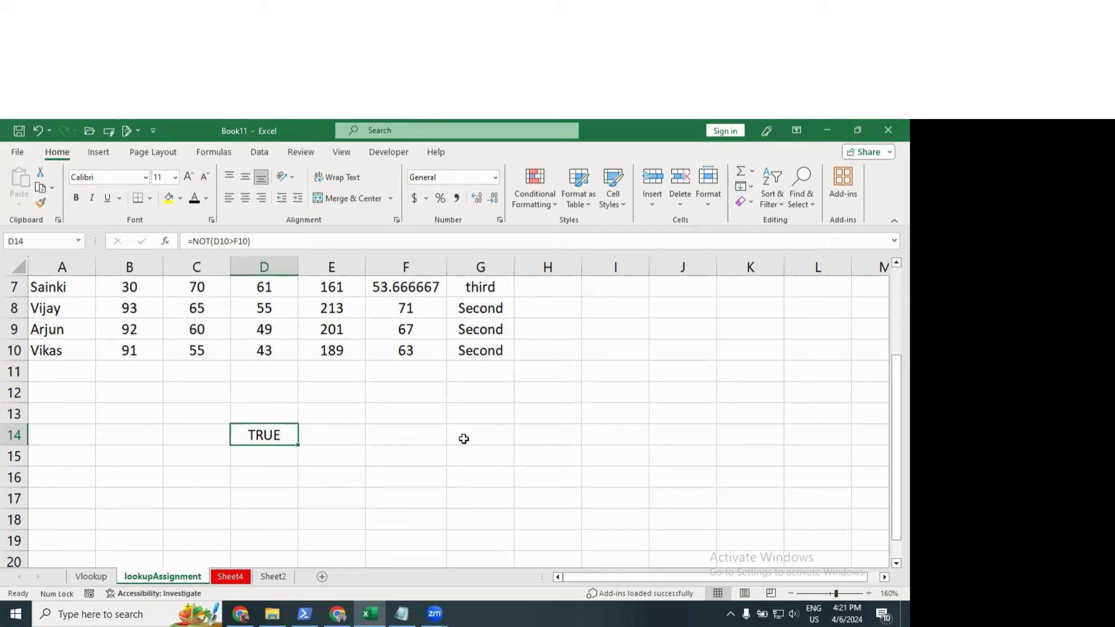
{"action": "key", "text": "Delete"}
Step: Clear the Grade column G1:G10 and the percentage column F1:F10
{"action": "scroll", "coordinate": [438, 438], "scroll_direction": "down", "scroll_amount": 3}
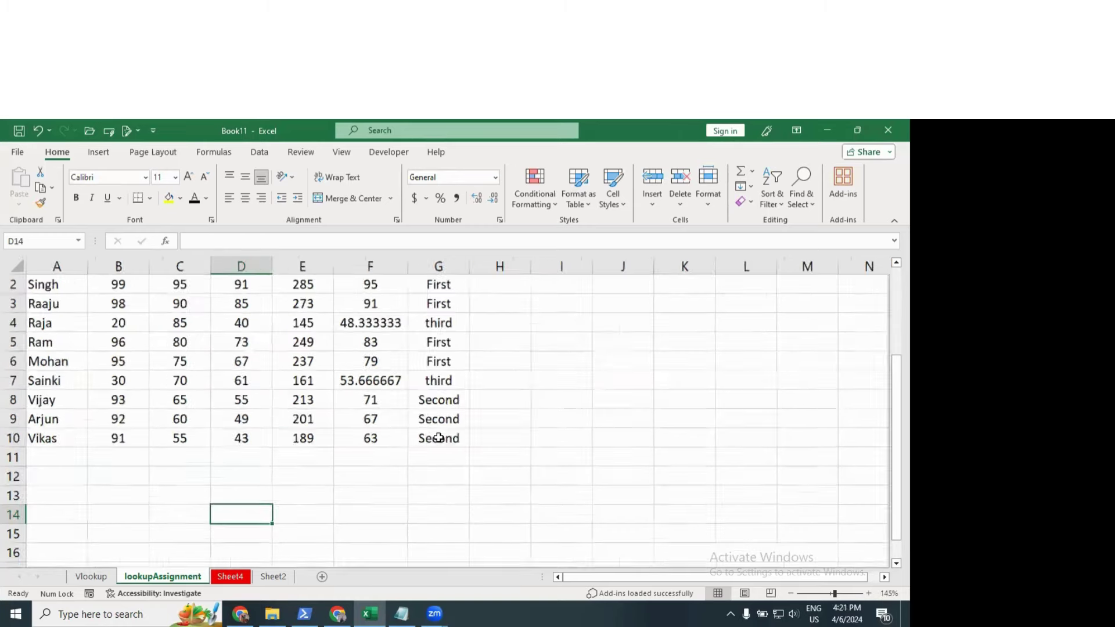
{"action": "left_click_drag", "start_coordinate": [359, 281], "coordinate": [363, 416]}
{"action": "key", "text": "Delete"}
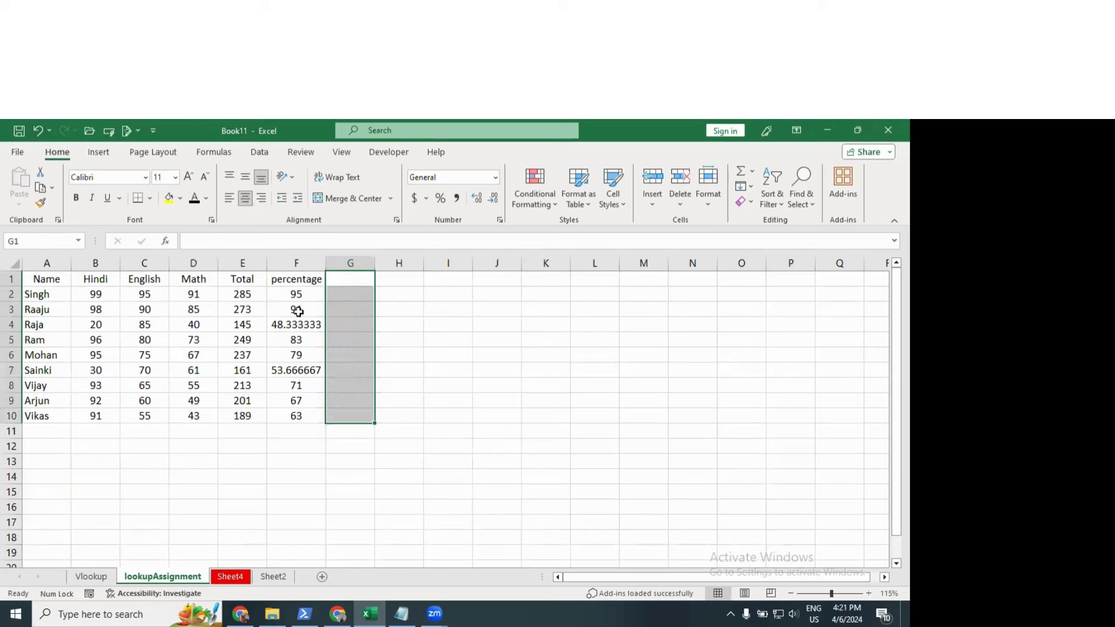
{"action": "left_click_drag", "start_coordinate": [304, 278], "coordinate": [312, 420]}
{"action": "key", "text": "Delete"}
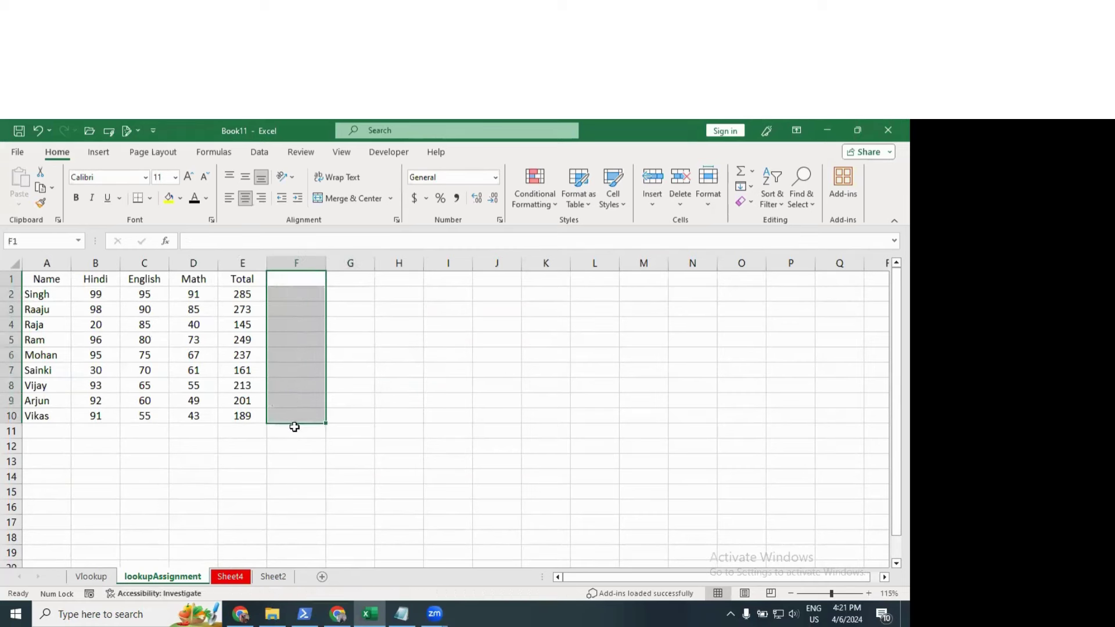
{"action": "left_click", "coordinate": [249, 458]}
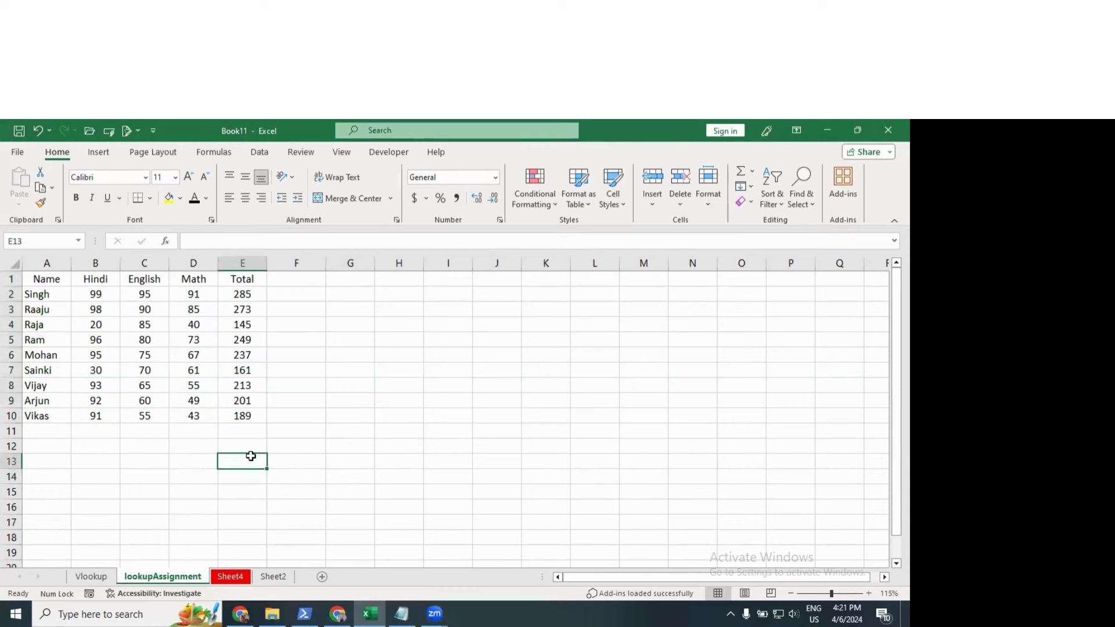
Step: Enter =SUMIF(E2:E10,"<200") in E13, totalling Totals below 200 to give 495
{"action": "type", "text": "="}
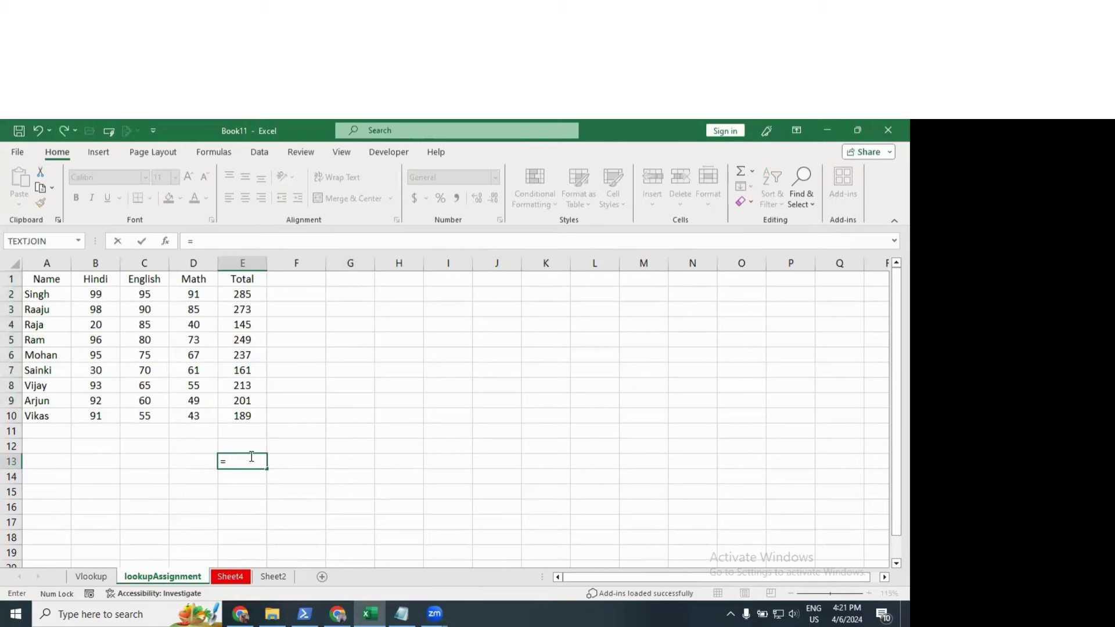
{"action": "type", "text": "sumif"}
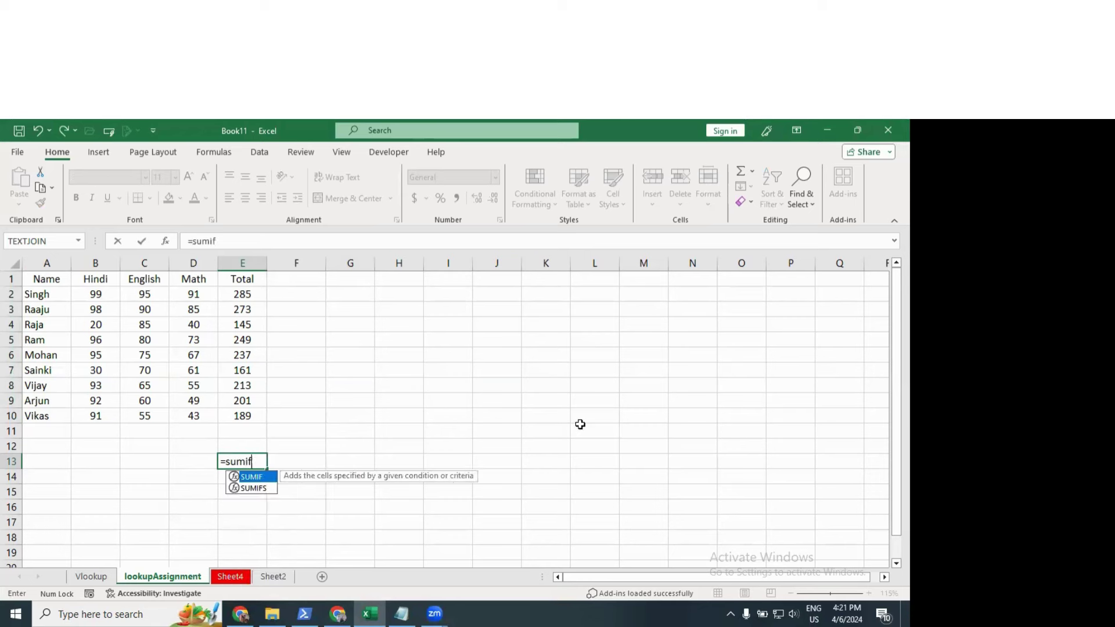
{"action": "type", "text": "("}
{"action": "left_click_drag", "start_coordinate": [250, 294], "coordinate": [253, 416]}
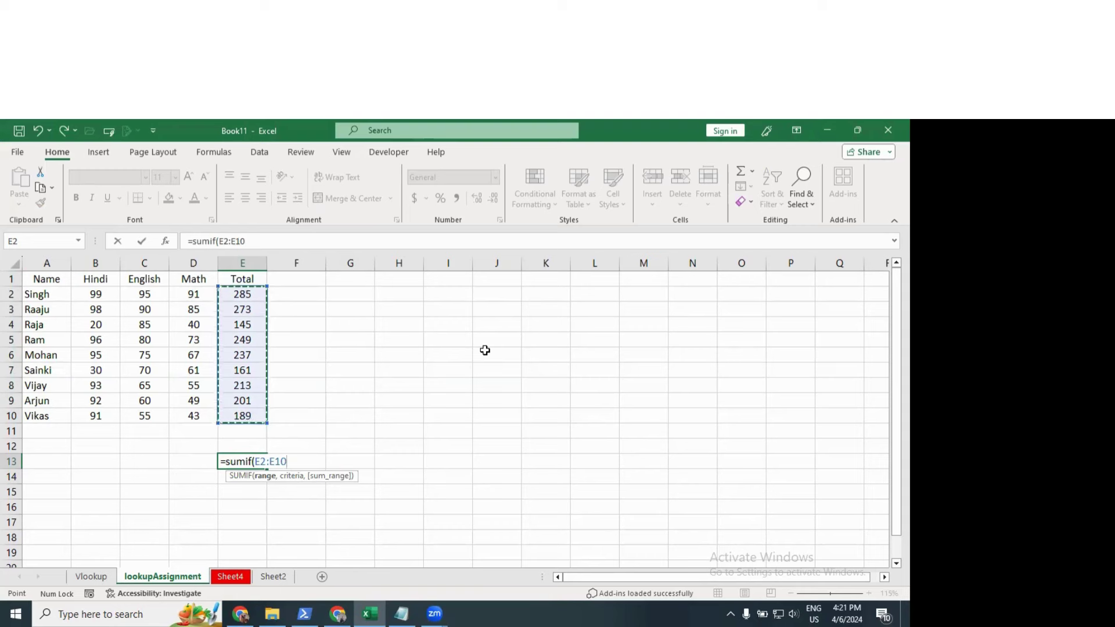
{"action": "type", "text": ","}
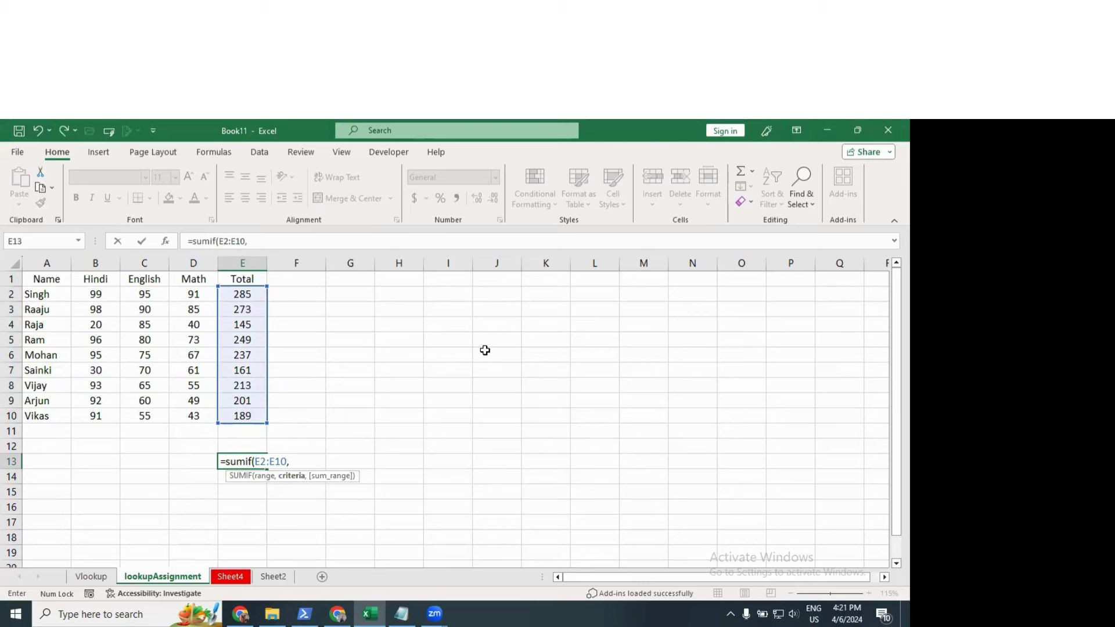
{"action": "type", "text": "\"\")"}
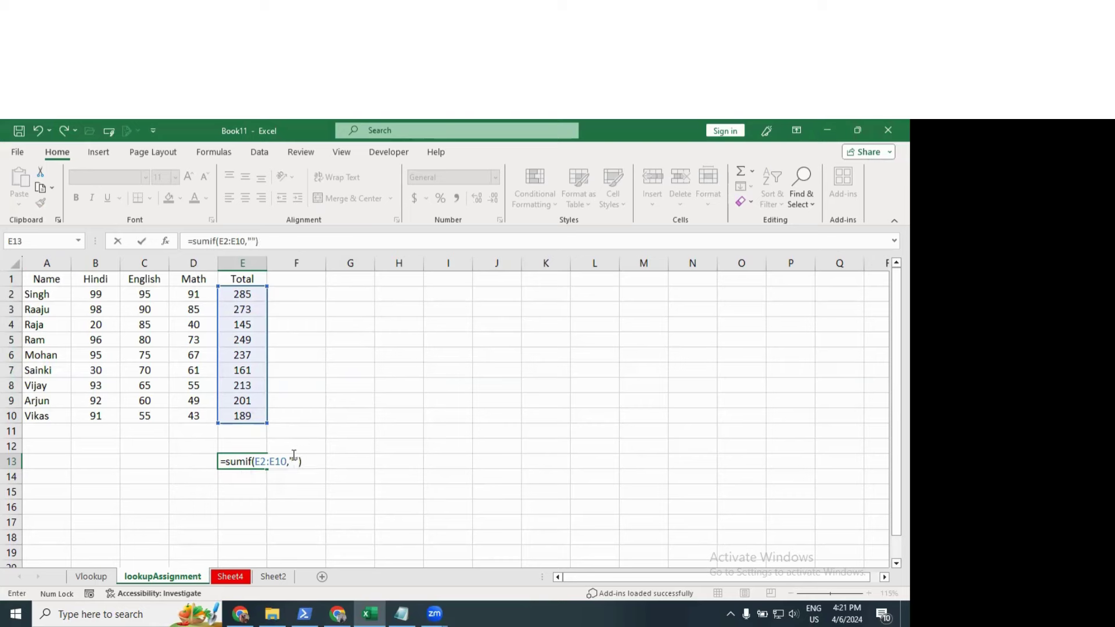
{"action": "left_click", "coordinate": [293, 461]}
{"action": "type", "text": "<"}
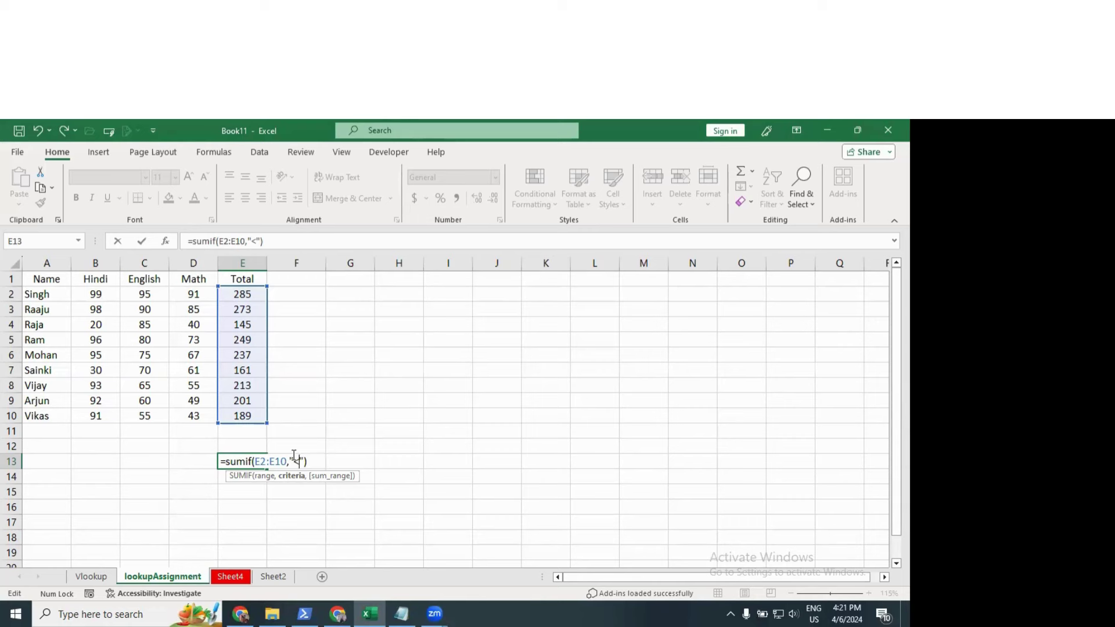
{"action": "type", "text": "200"}
{"action": "key", "text": "Return"}
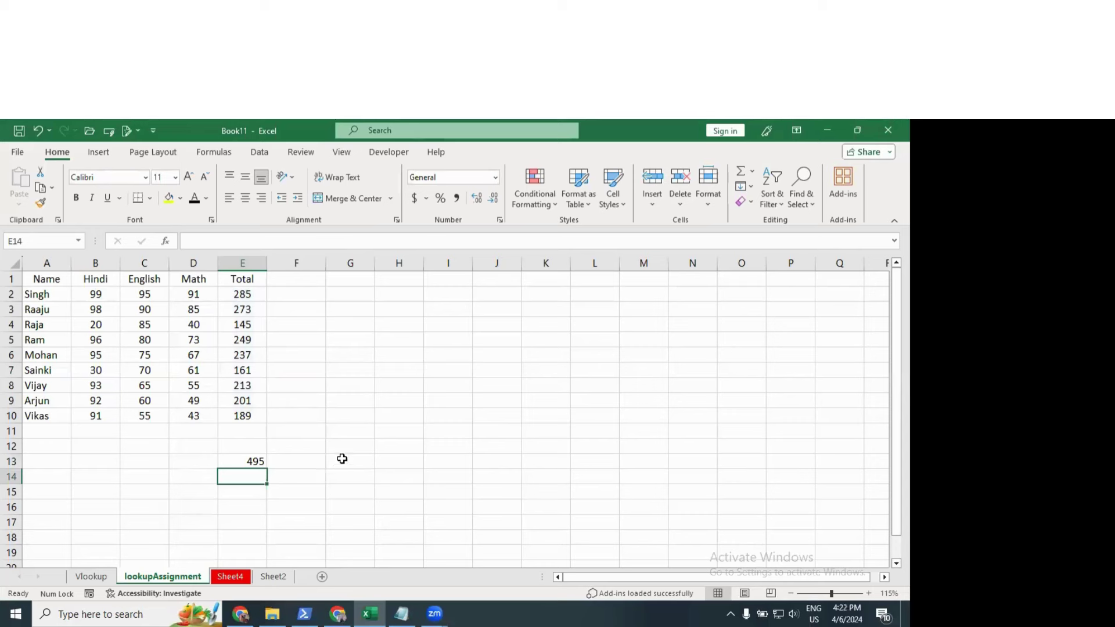
Step: Enter =SUMIF(E2:E10,">200") in F13, giving 1458, and check both SUMIF results
{"action": "left_click", "coordinate": [292, 464]}
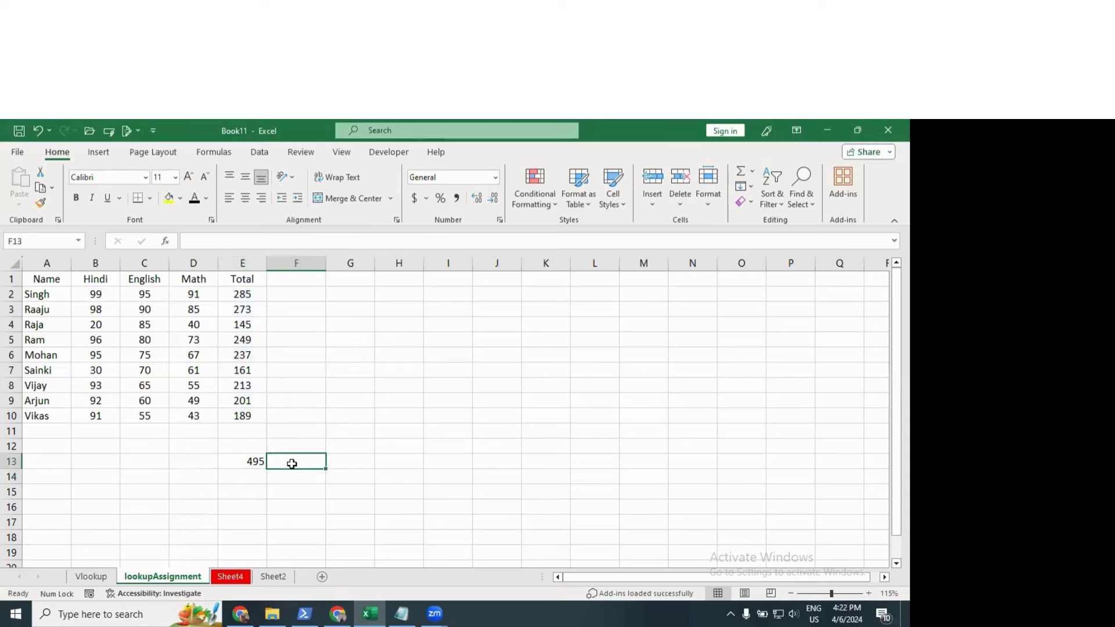
{"action": "type", "text": "=sumif("}
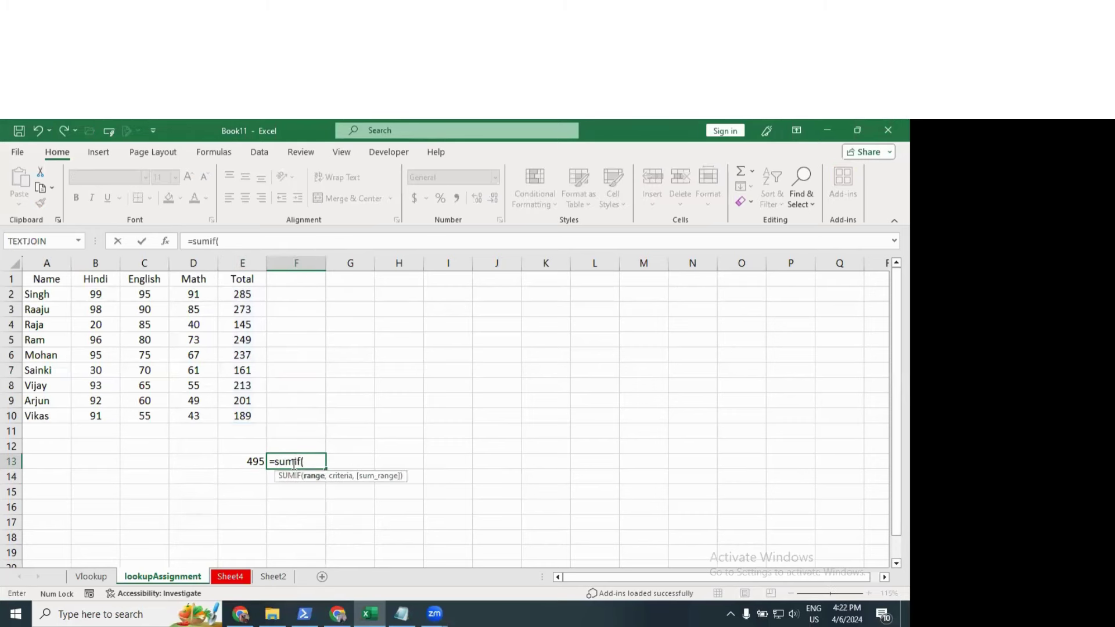
{"action": "key", "text": "Up"}
{"action": "key", "text": "Up"}
{"action": "key", "text": "Up"}
{"action": "key", "text": "Left"}
{"action": "key", "text": "shift+Up"}
{"action": "key", "text": "shift+Up"}
{"action": "key", "text": "shift+Up"}
{"action": "key", "text": "shift+Up"}
{"action": "key", "text": "shift+Up"}
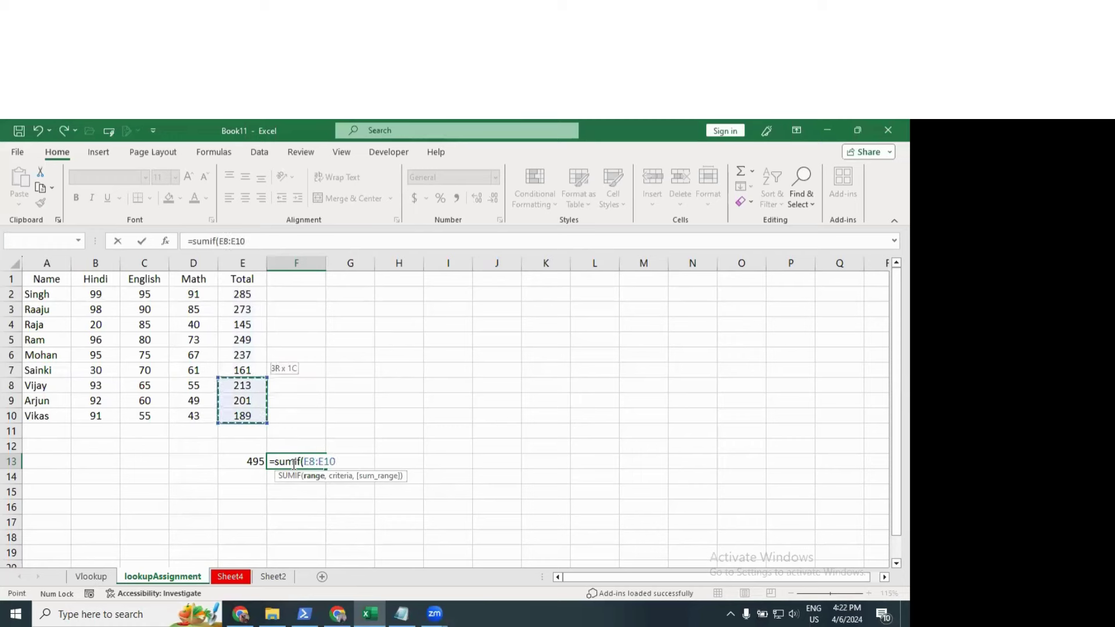
{"action": "key", "text": "shift+Up"}
{"action": "key", "text": "shift+Up"}
{"action": "key", "text": "shift+Up"}
{"action": "type", "text": ","}
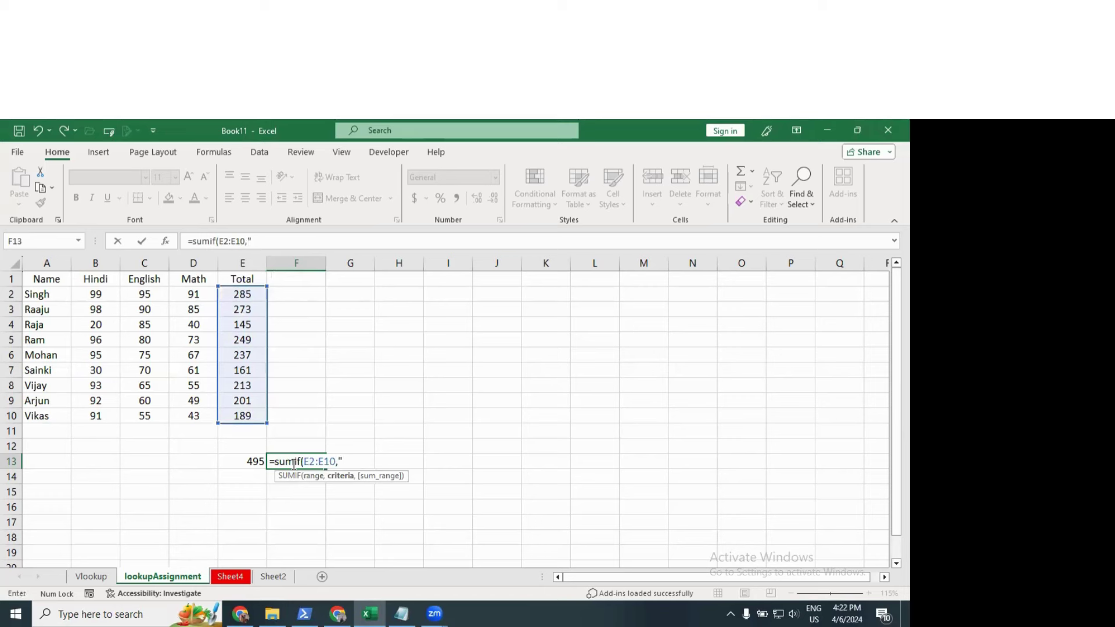
{"action": "type", "text": "\">200\")"}
{"action": "key", "text": "Return"}
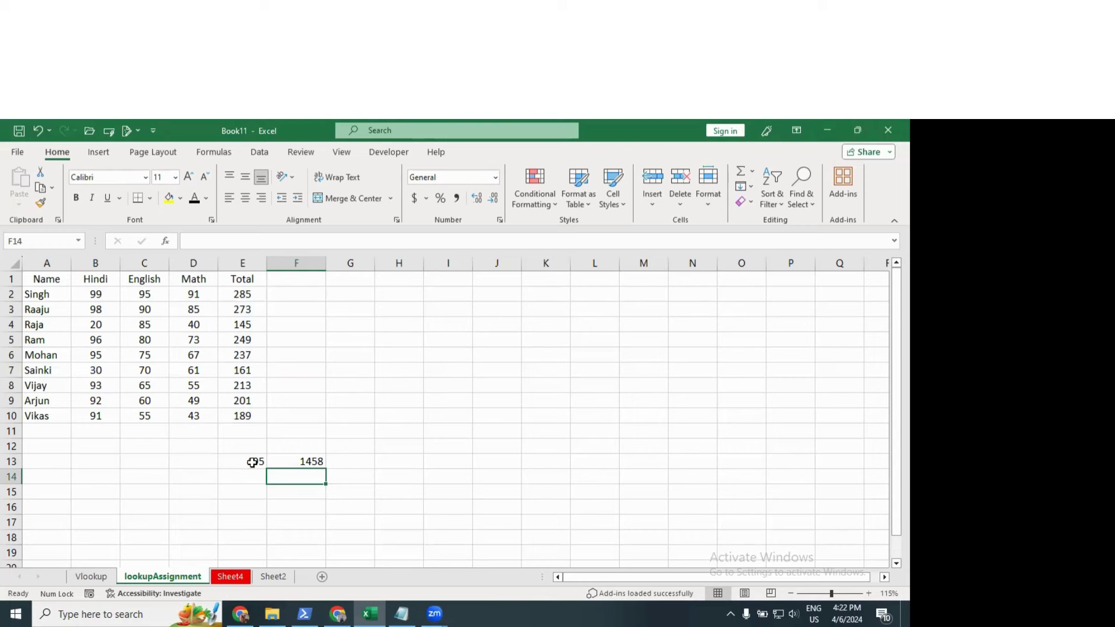
{"action": "left_click_drag", "start_coordinate": [251, 462], "coordinate": [316, 478]}
{"action": "key", "text": "Right"}
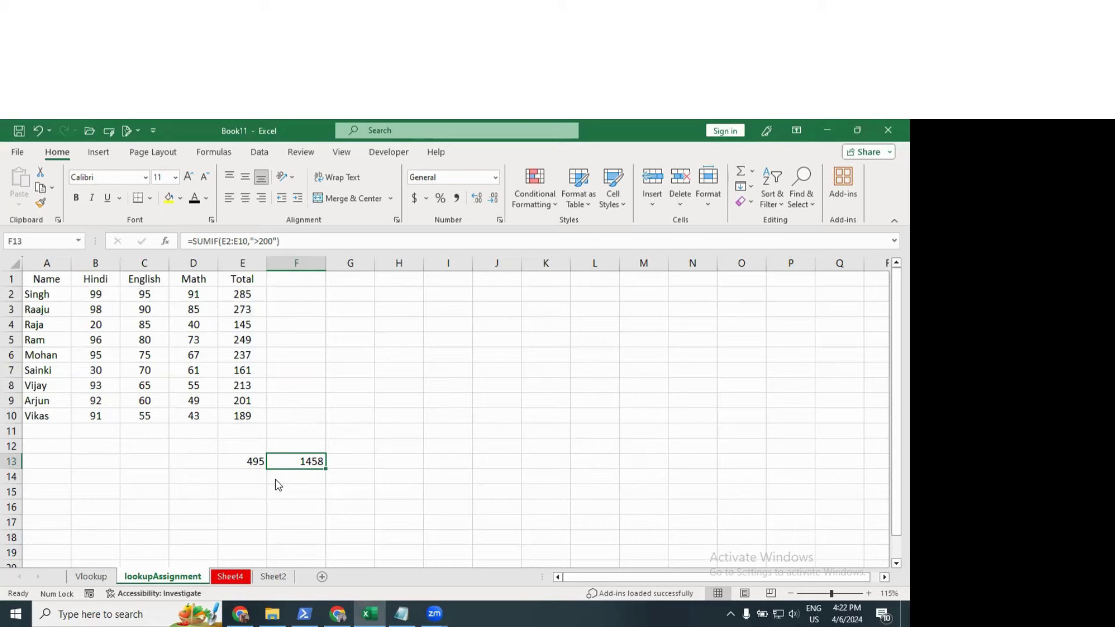
Step: On Sheet4, start a formula in E19, replacing =countifs( with =sumifs(
{"action": "left_click", "coordinate": [230, 576]}
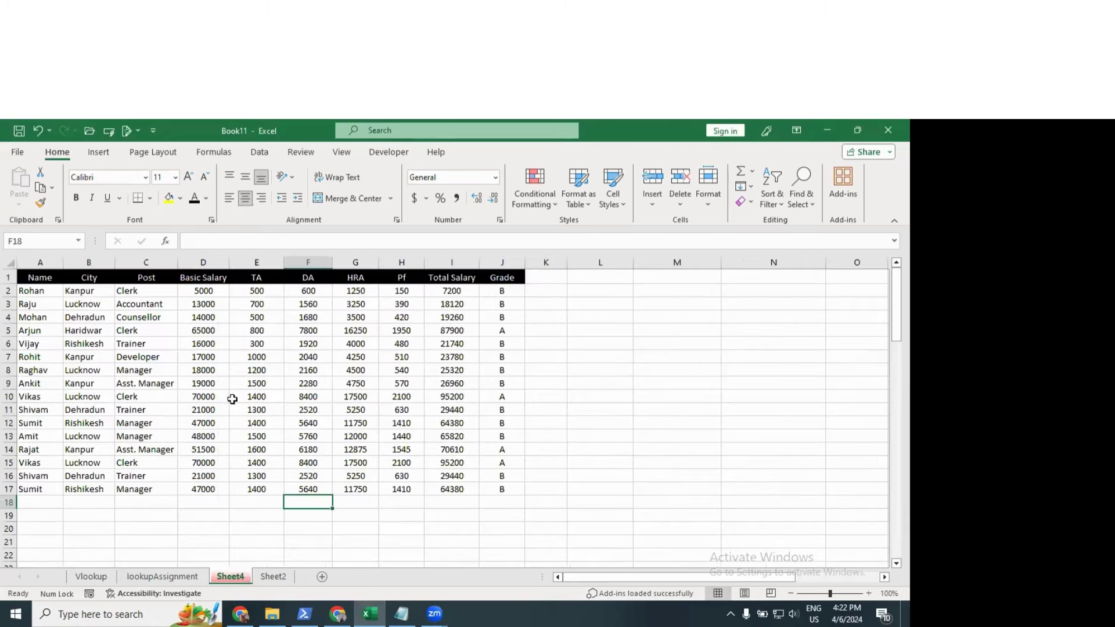
{"action": "left_click", "coordinate": [233, 394]}
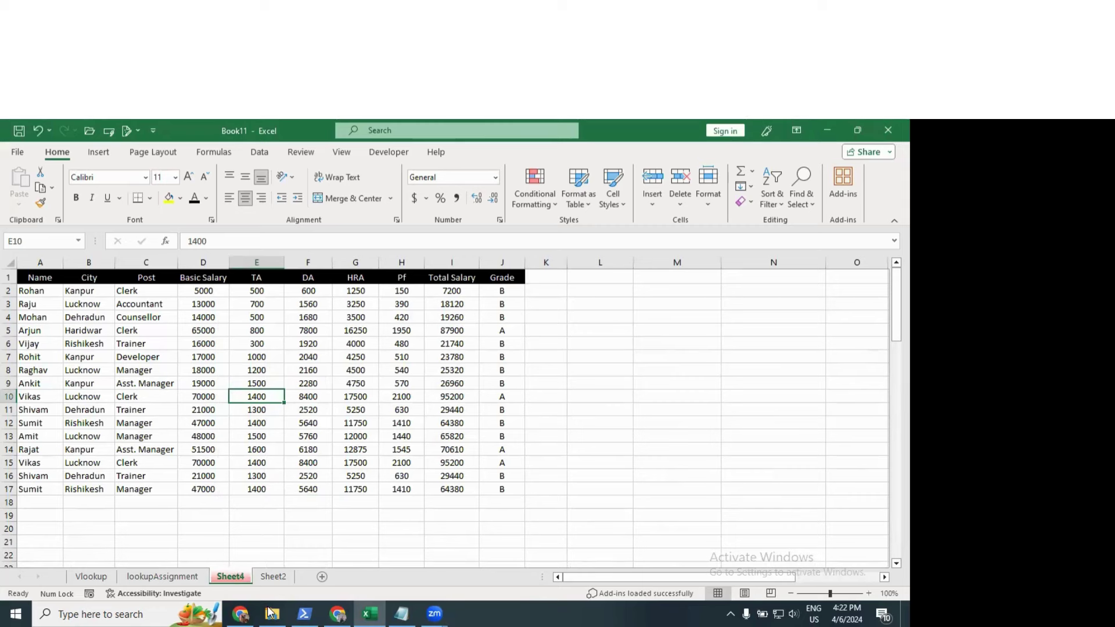
{"action": "left_click", "coordinate": [258, 526]}
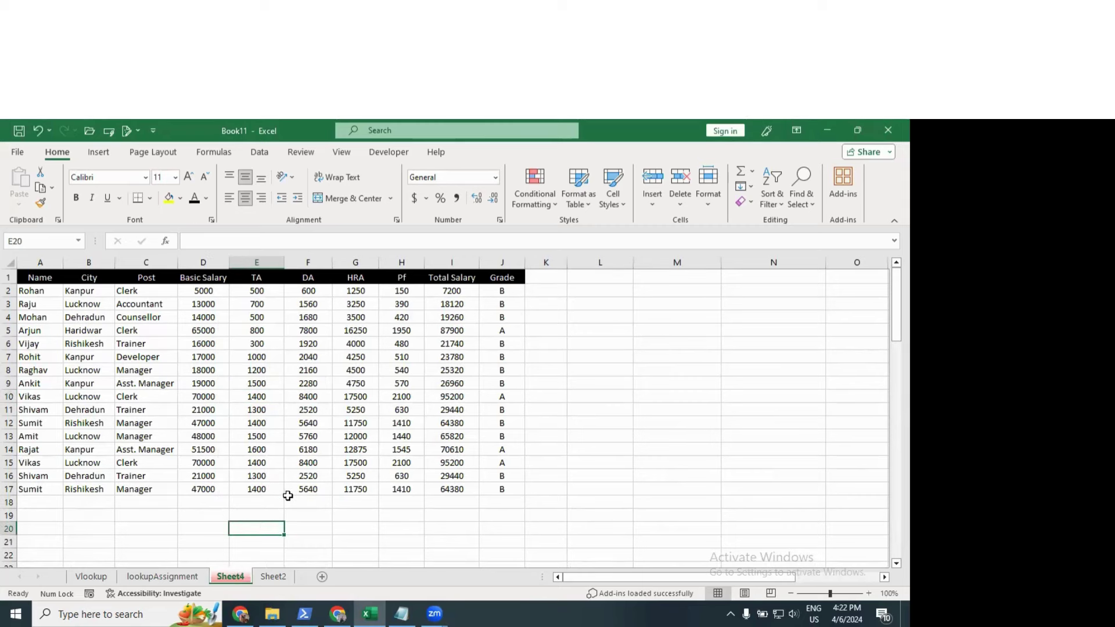
{"action": "left_click", "coordinate": [263, 514]}
{"action": "type", "text": "="}
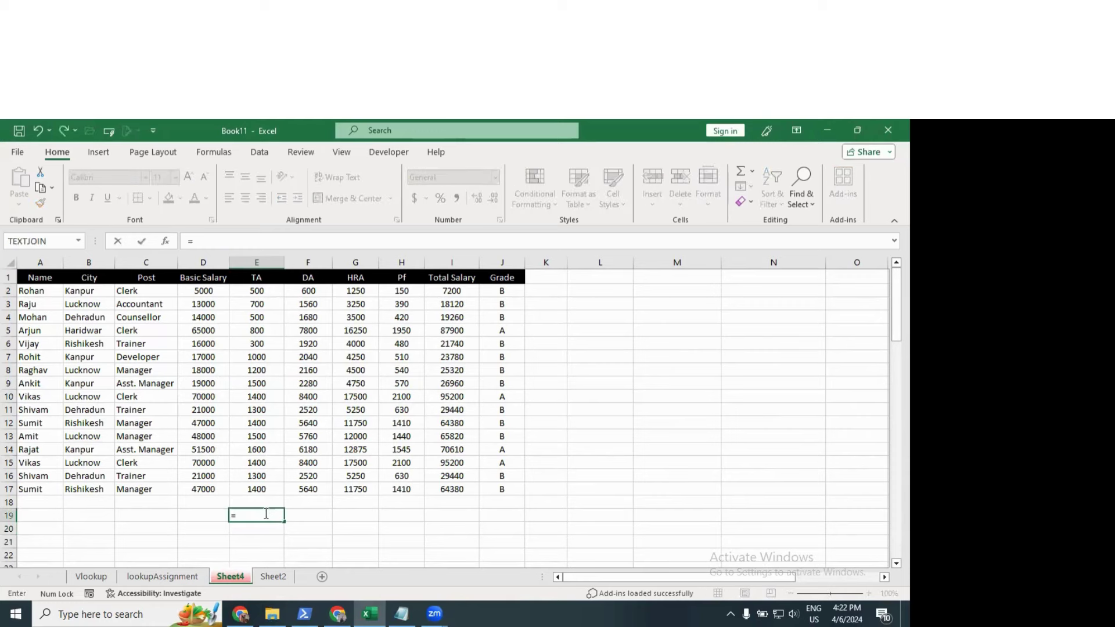
{"action": "type", "text": "countifs"}
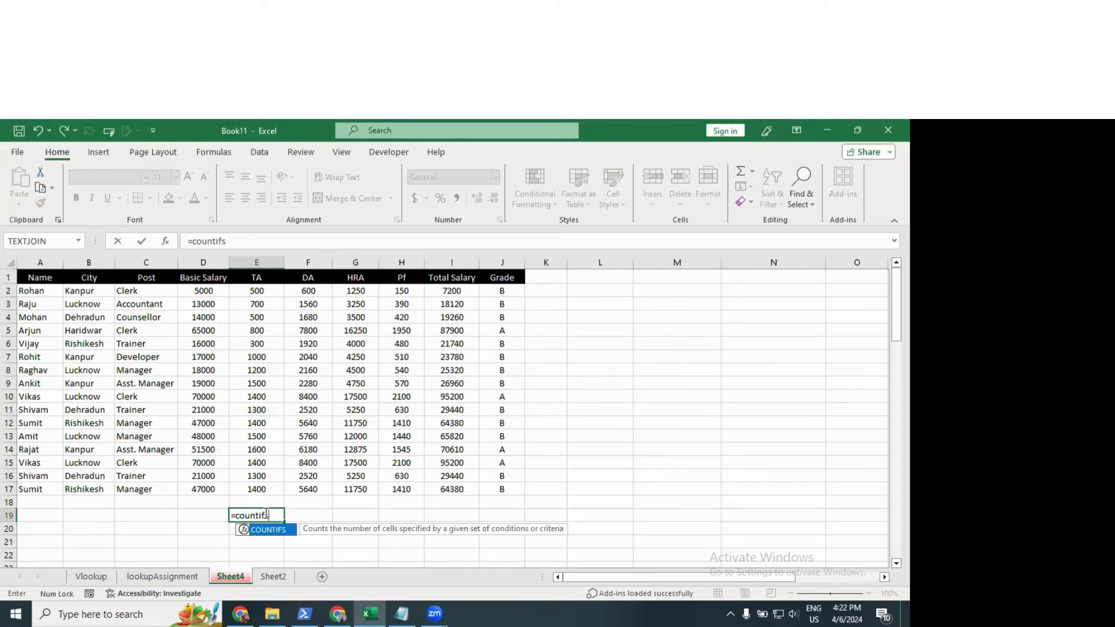
{"action": "type", "text": "("}
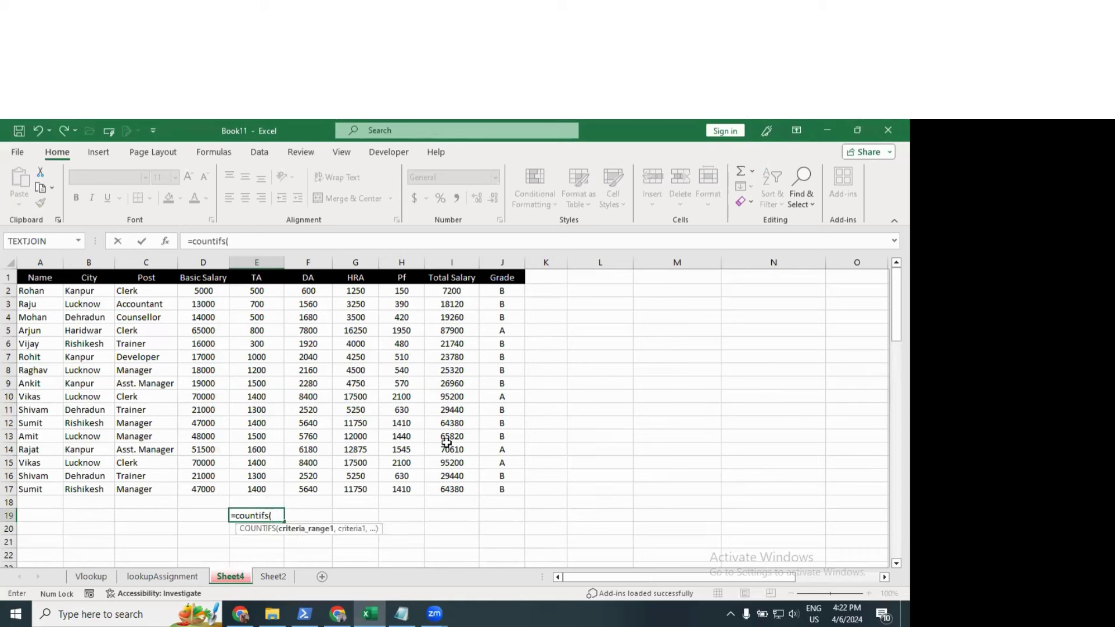
{"action": "key", "text": "BackSpace"}
{"action": "key", "text": "BackSpace"}
{"action": "key", "text": "BackSpace"}
{"action": "key", "text": "BackSpace"}
{"action": "key", "text": "BackSpace"}
{"action": "key", "text": "BackSpace"}
{"action": "key", "text": "BackSpace"}
{"action": "key", "text": "BackSpace"}
{"action": "key", "text": "BackSpace"}
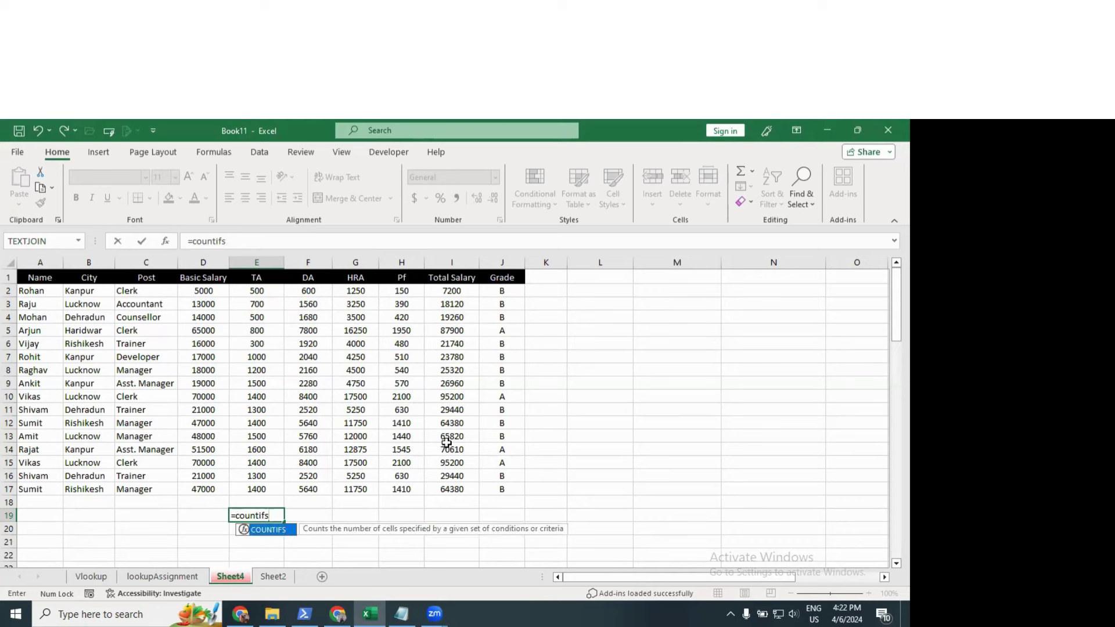
{"action": "type", "text": "sumifs("}
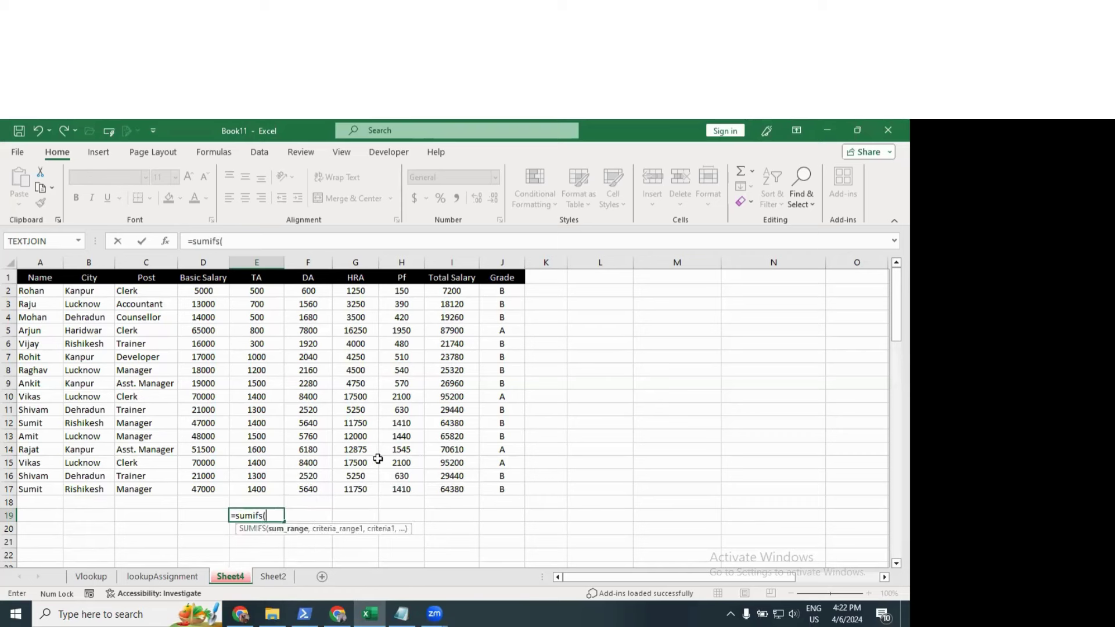
Step: Complete =SUMIFS(E2:E17,C2:C17,"Clerk") in E19 to total Clerks' TA, giving 4100
{"action": "left_click_drag", "start_coordinate": [257, 291], "coordinate": [262, 484]}
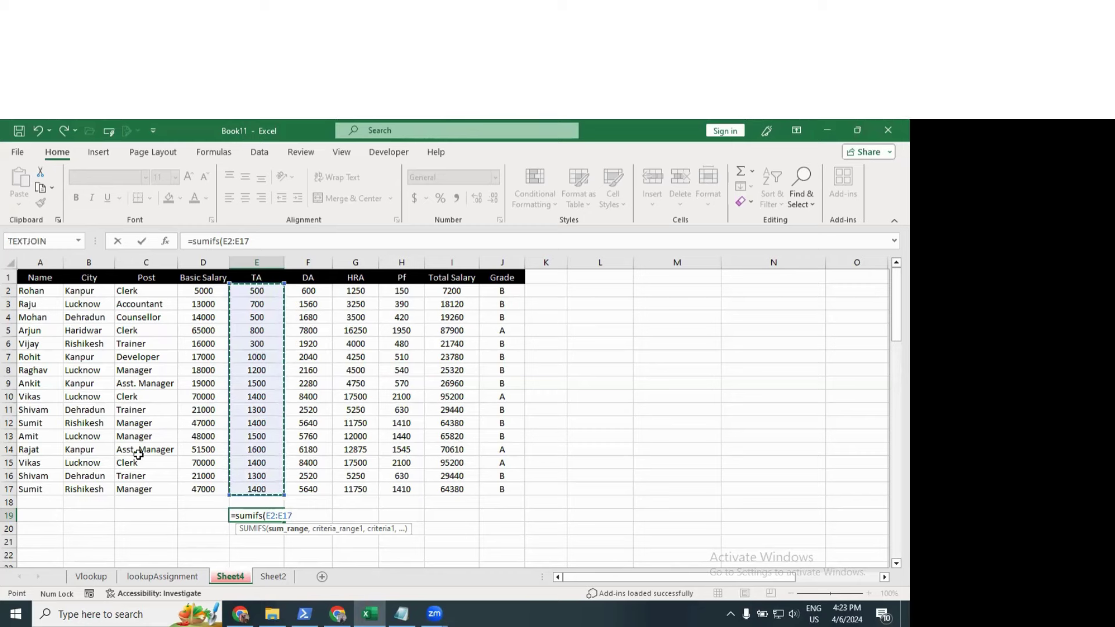
{"action": "type", "text": ","}
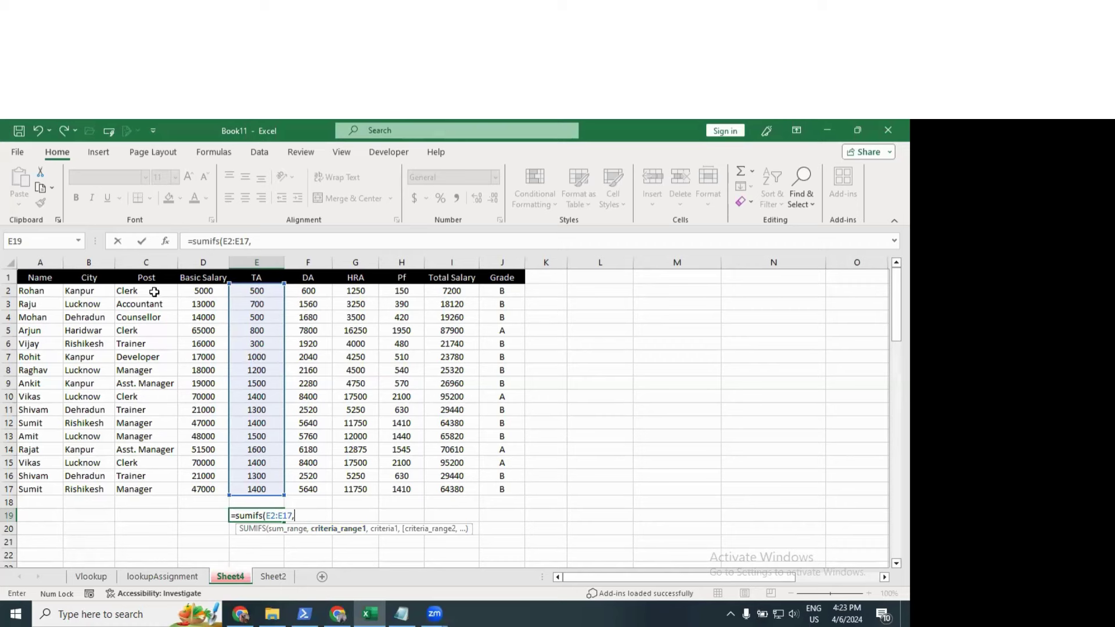
{"action": "left_click_drag", "start_coordinate": [156, 292], "coordinate": [154, 488]}
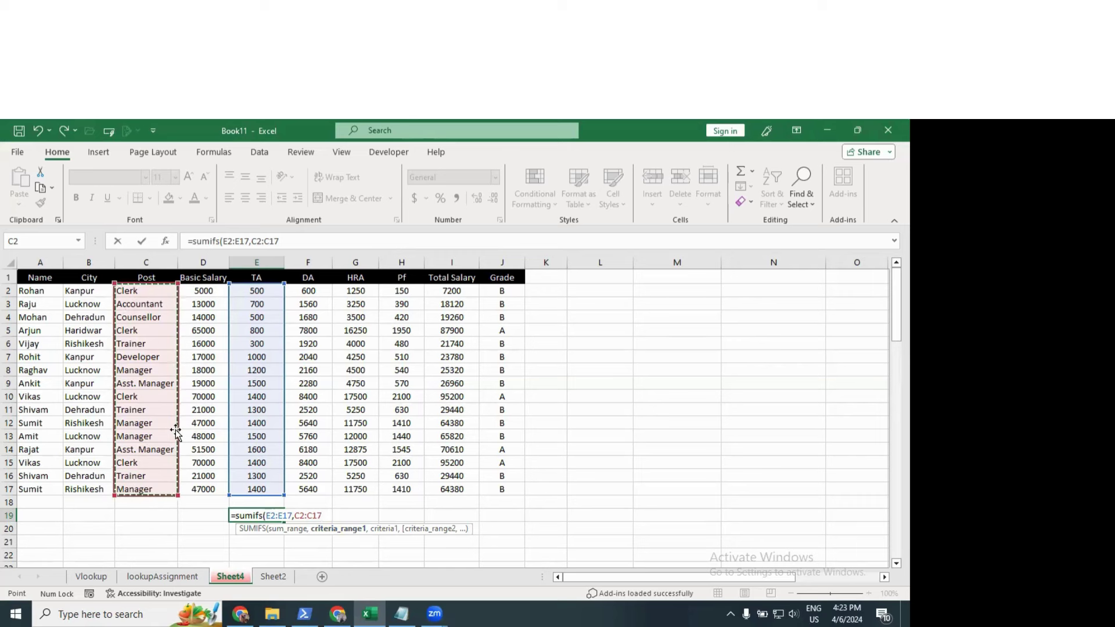
{"action": "type", "text": ","}
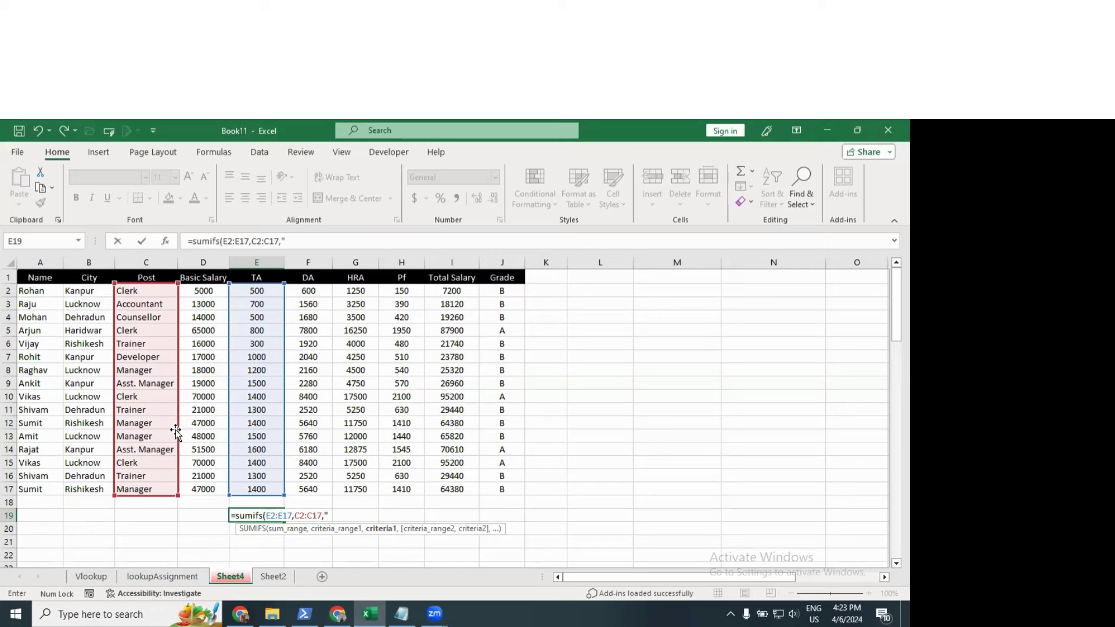
{"action": "type", "text": "\"Clerk\")"}
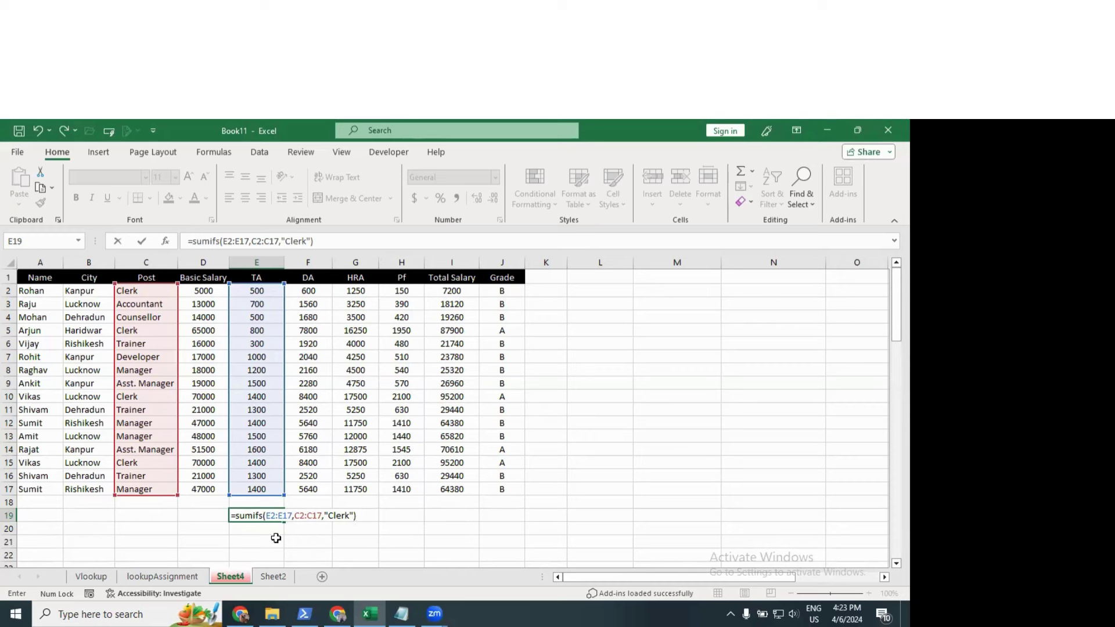
{"action": "key", "text": "Return"}
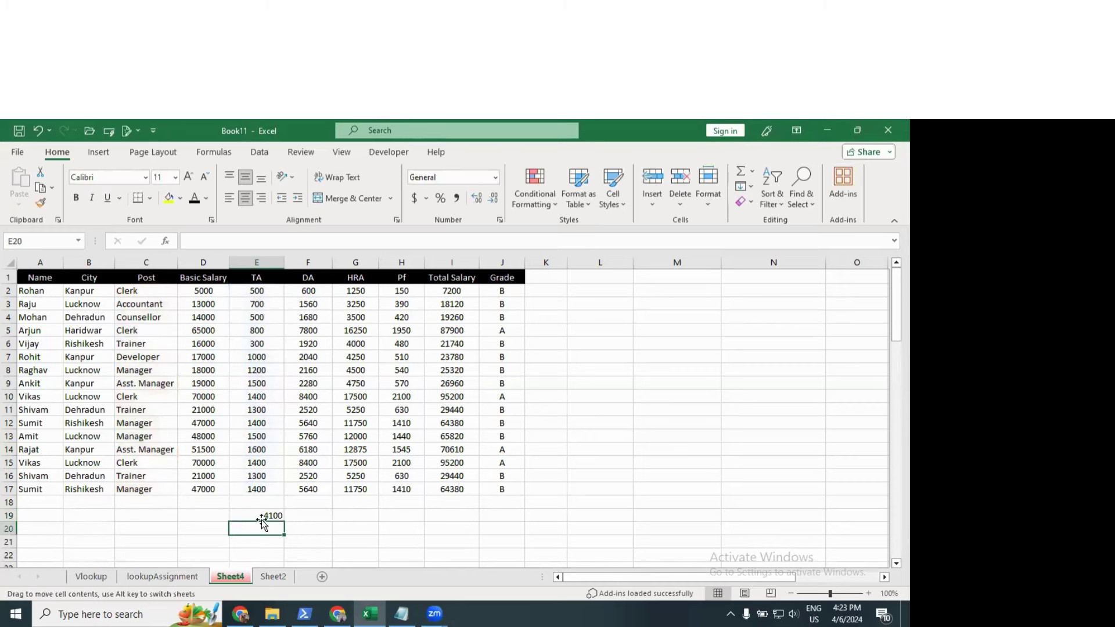
{"action": "left_click_drag", "start_coordinate": [134, 292], "coordinate": [253, 290]}
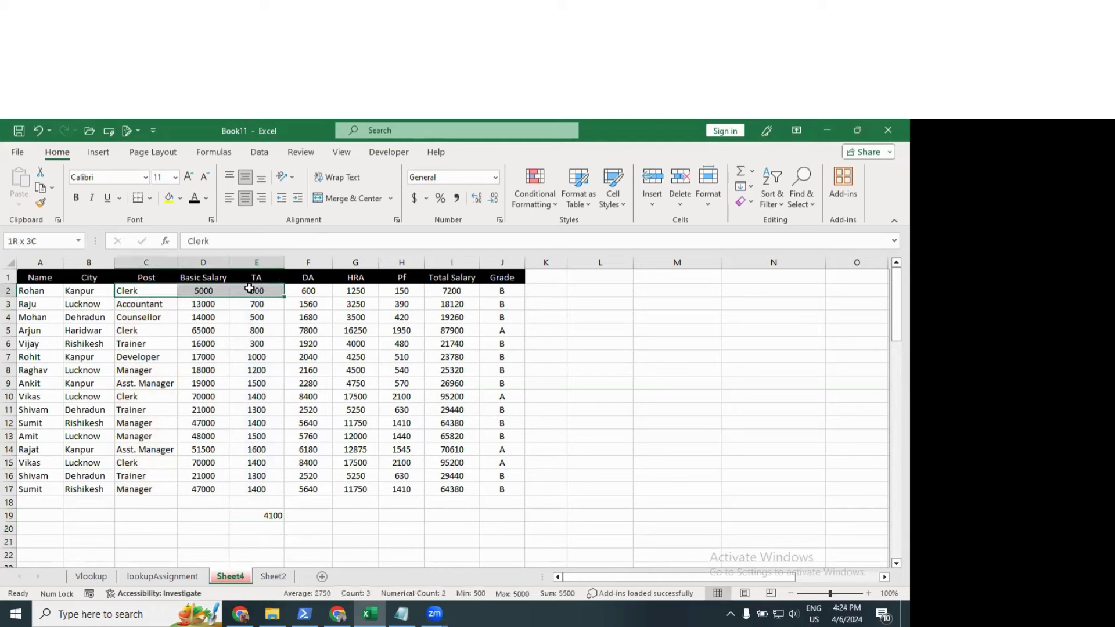
{"action": "left_click_drag", "start_coordinate": [174, 326], "coordinate": [250, 327]}
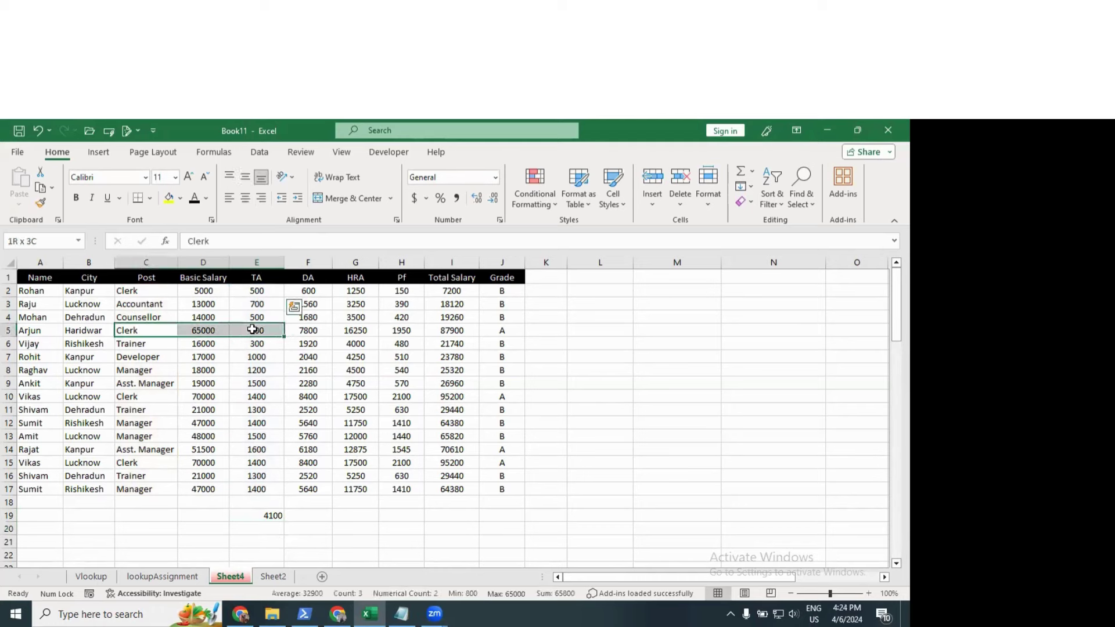
{"action": "left_click", "coordinate": [143, 397]}
{"action": "left_click_drag", "start_coordinate": [214, 390], "coordinate": [255, 398]}
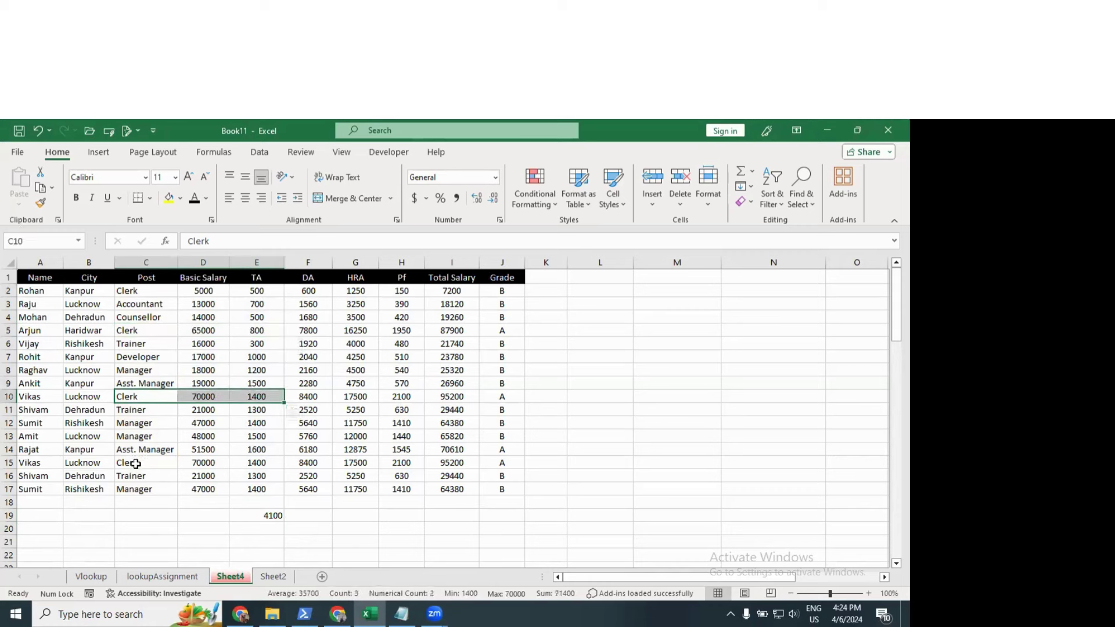
{"action": "left_click_drag", "start_coordinate": [137, 463], "coordinate": [245, 463]}
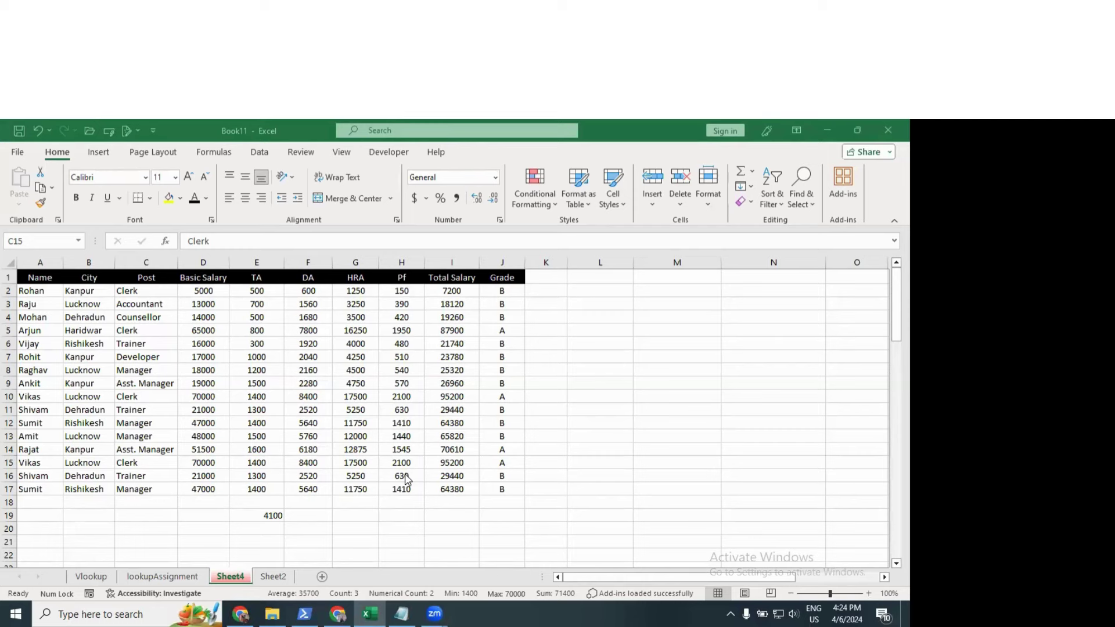
{"action": "left_click", "coordinate": [309, 509]}
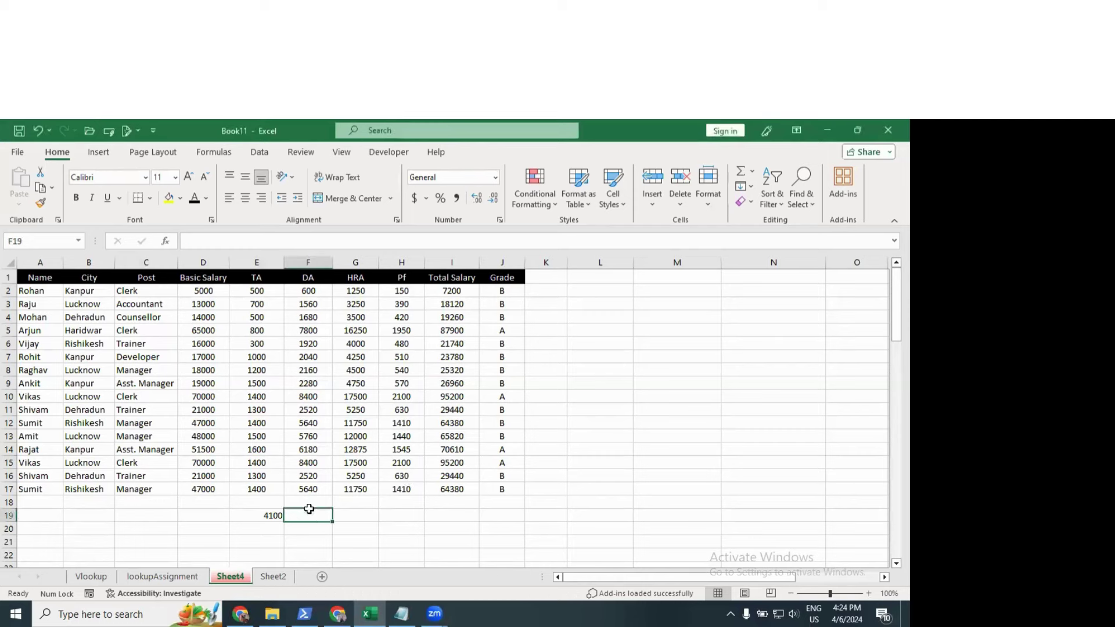
{"action": "left_click", "coordinate": [266, 515]}
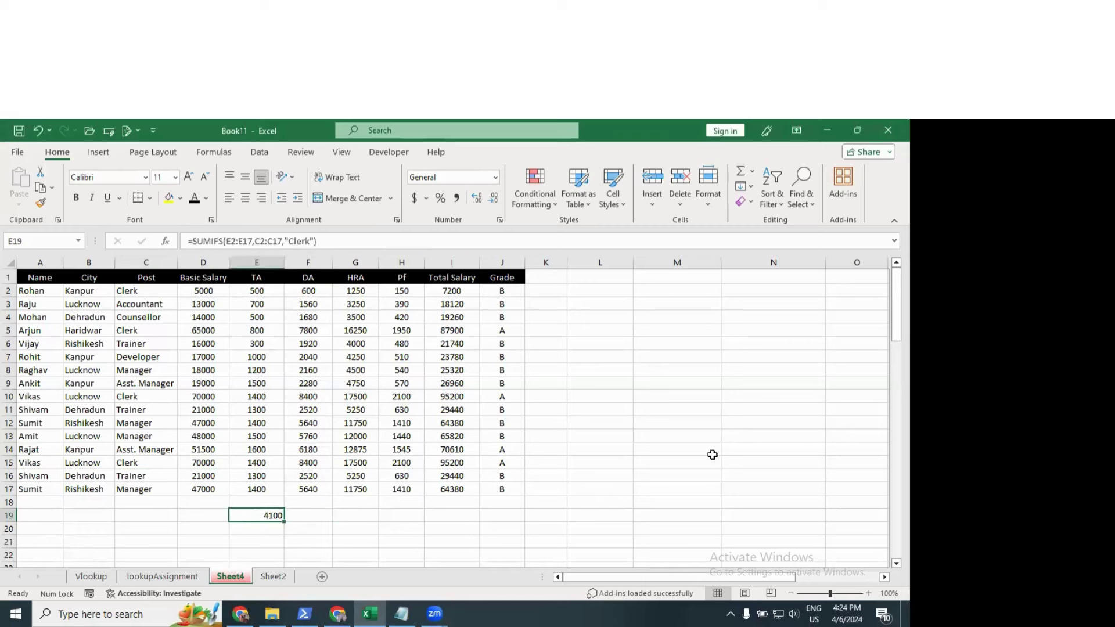
Step: Add a B2:B17 "Kanpur" condition to E19's SUMIFS, giving 500
{"action": "key", "text": "F2"}
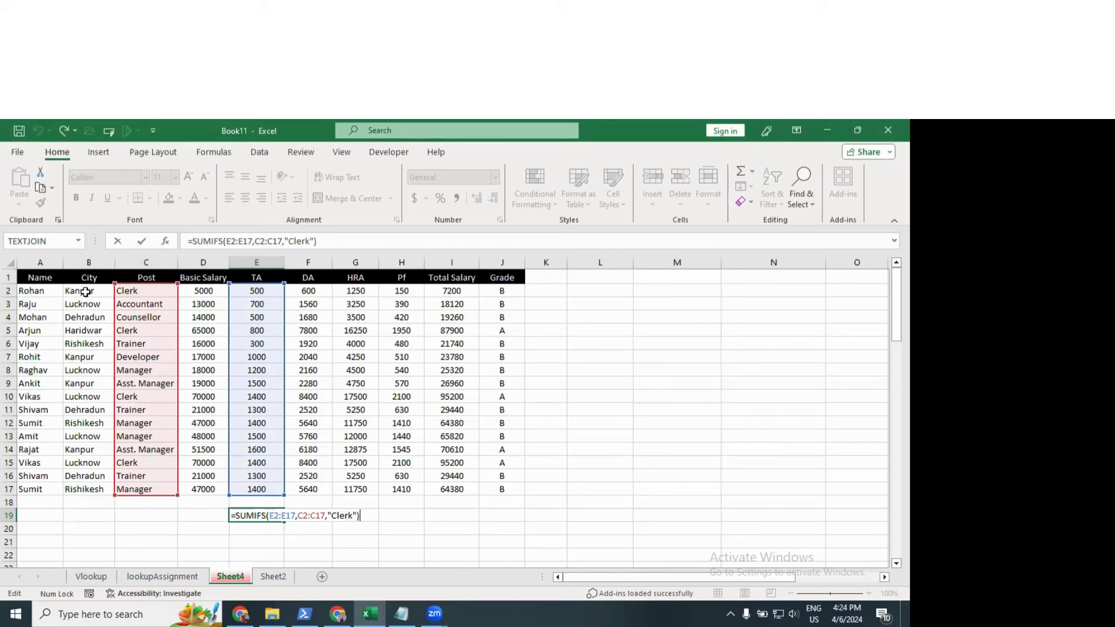
{"action": "key", "text": "BackSpace"}
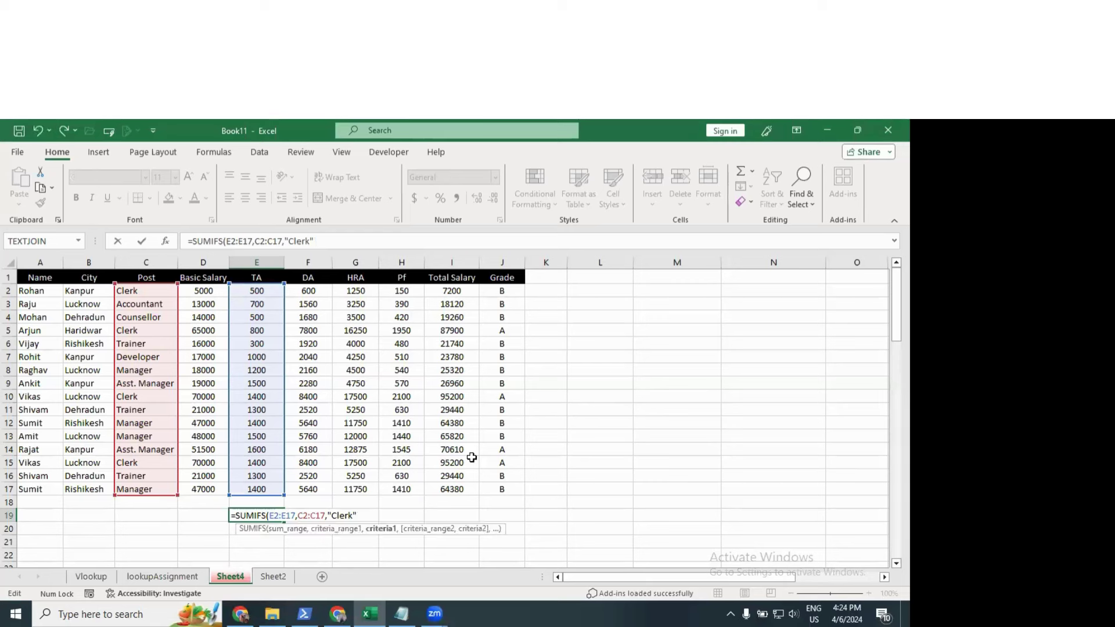
{"action": "type", "text": ","}
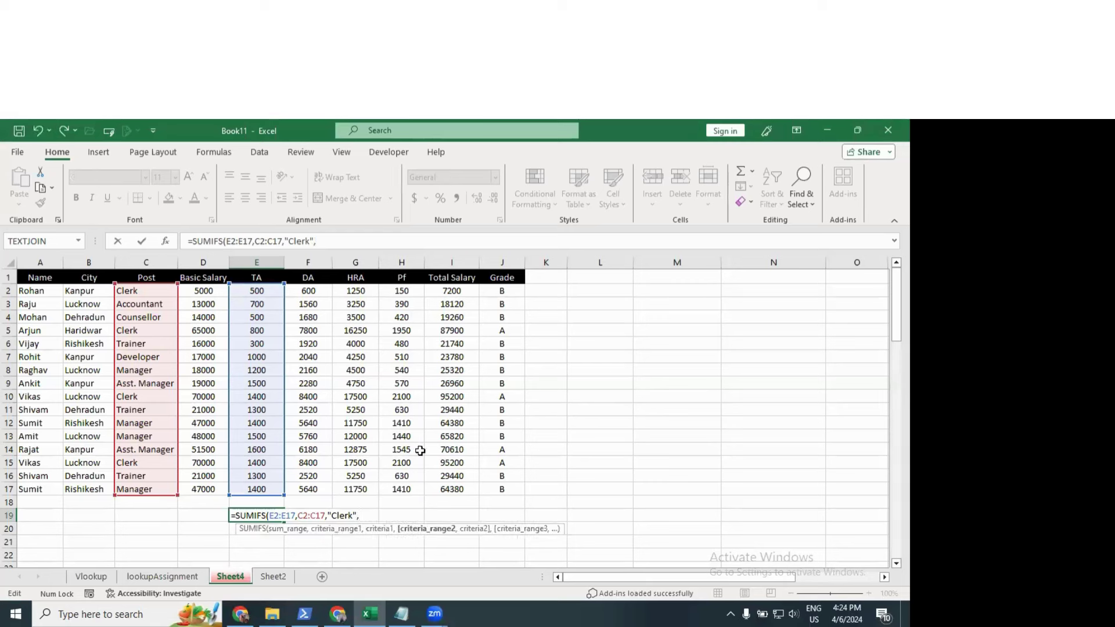
{"action": "left_click", "coordinate": [87, 292]}
{"action": "left_click_drag", "start_coordinate": [98, 366], "coordinate": [96, 491]}
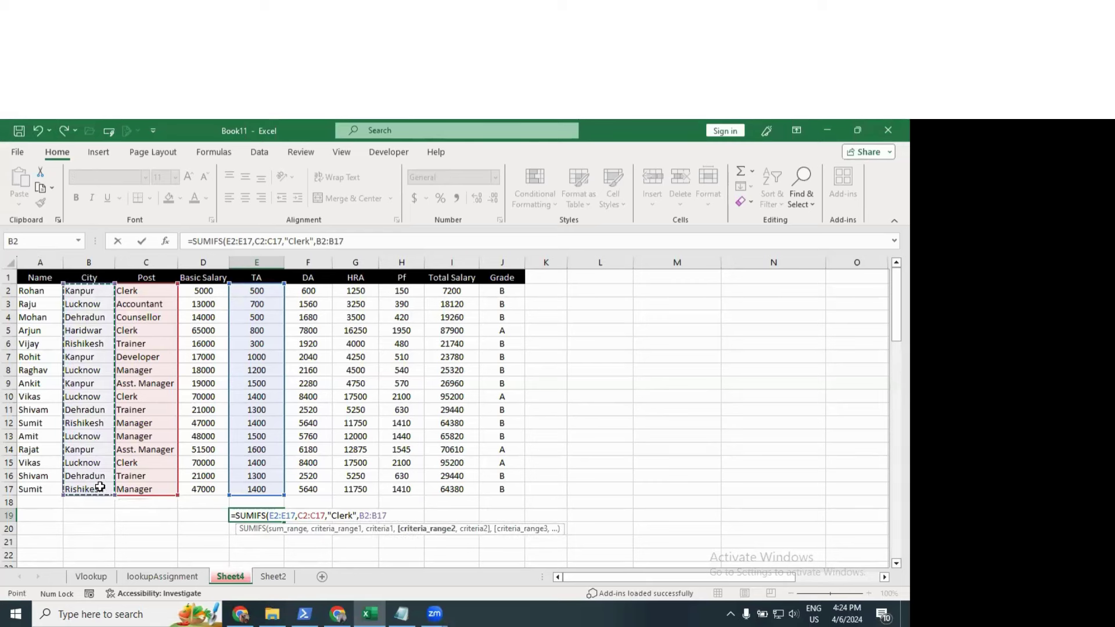
{"action": "type", "text": ","}
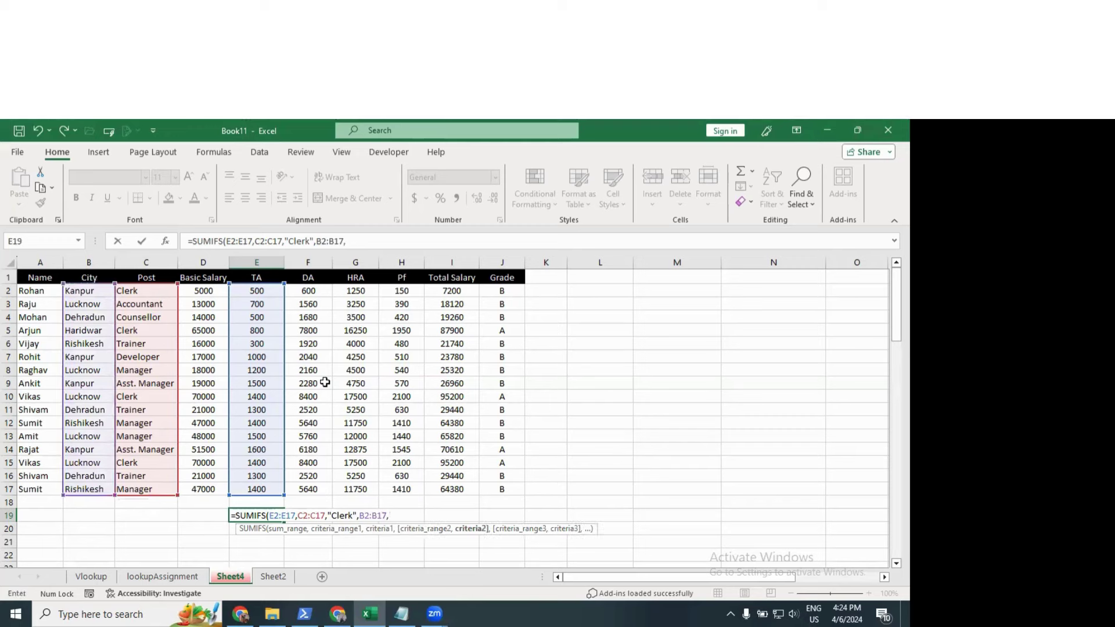
{"action": "type", "text": "\"Kanpur\")"}
{"action": "key", "text": "Return"}
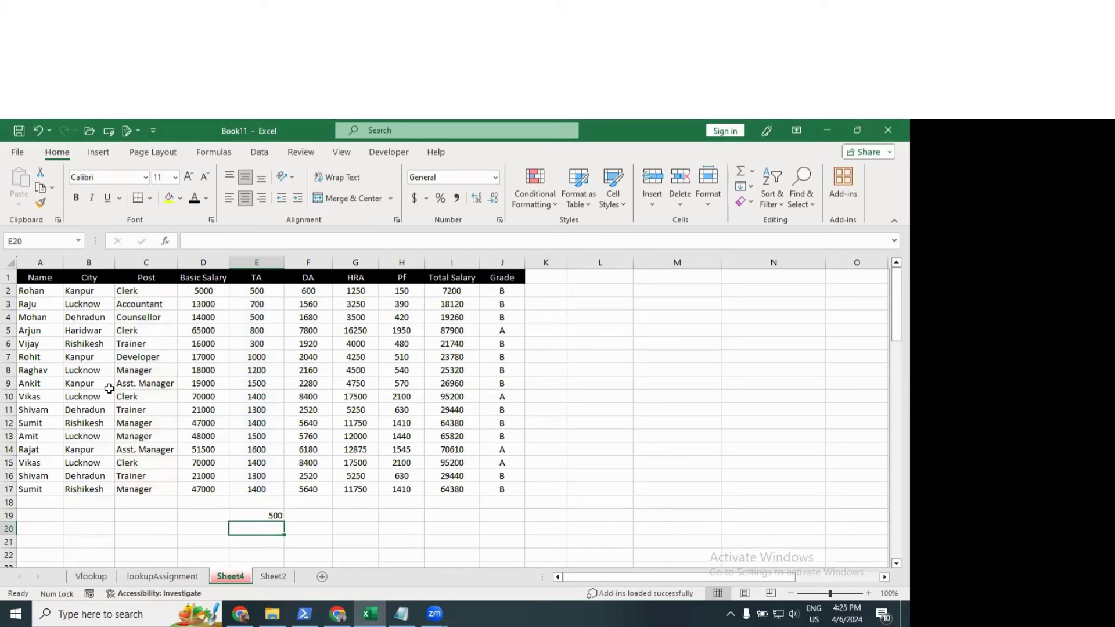
Step: Check the Kanpur Clerk row and E19's formula, then clear E19
{"action": "left_click_drag", "start_coordinate": [91, 292], "coordinate": [82, 291]}
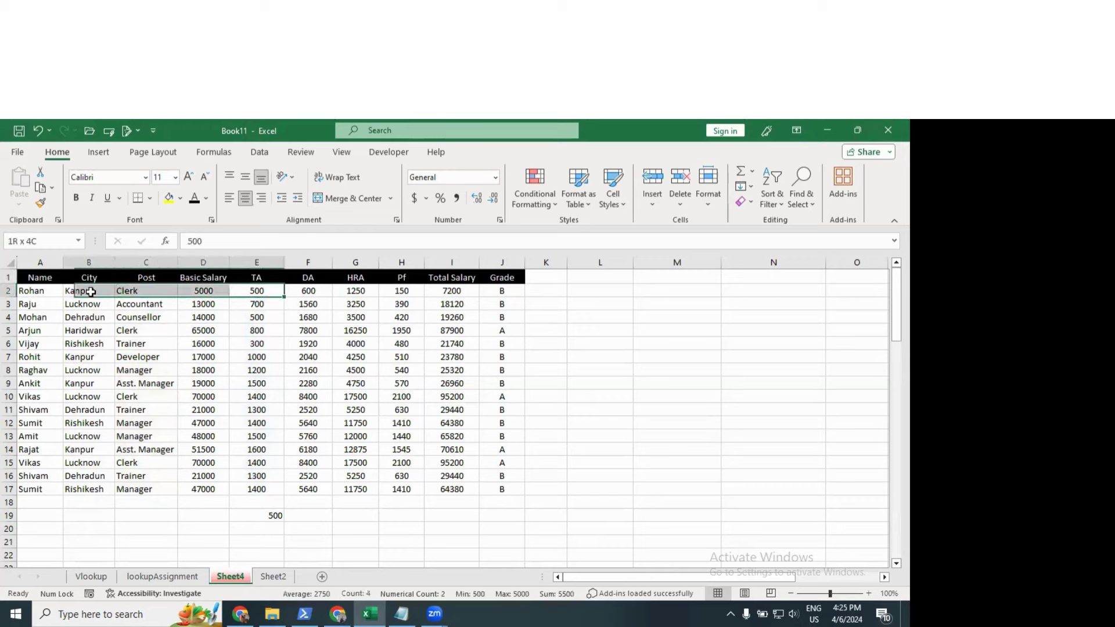
{"action": "double_click", "coordinate": [270, 515]}
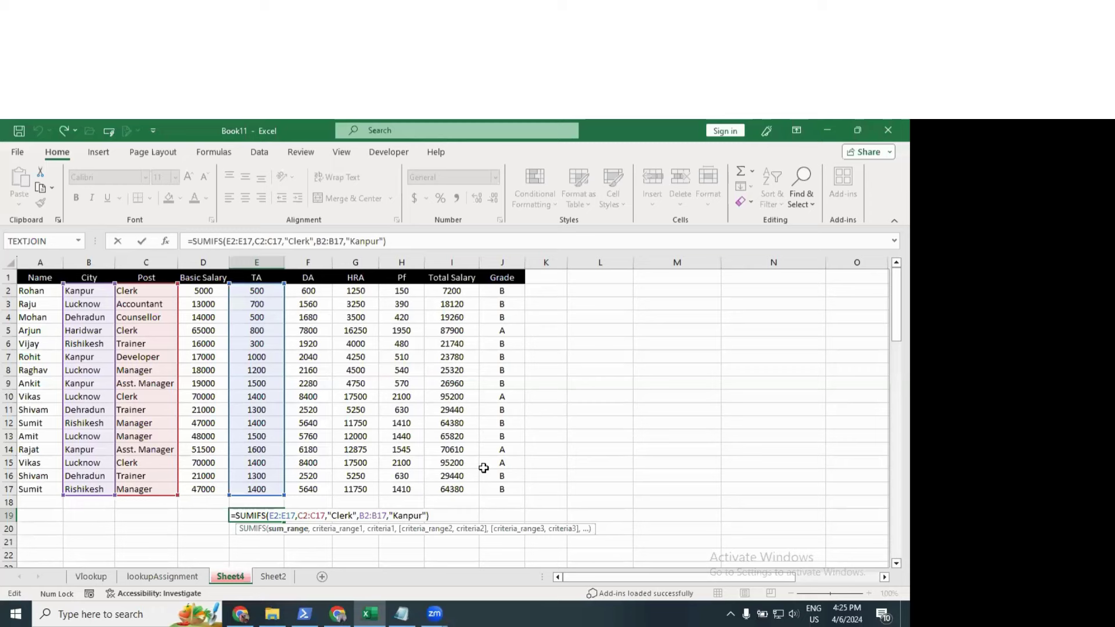
{"action": "key", "text": "Return"}
{"action": "left_click", "coordinate": [268, 521]}
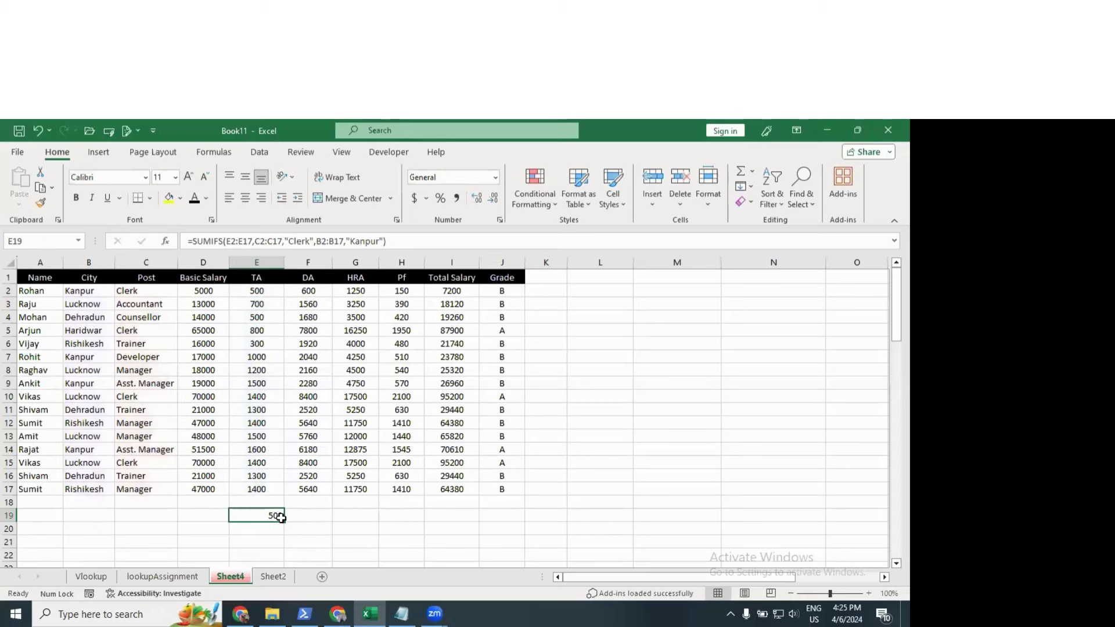
{"action": "key", "text": "Delete"}
Step: Enter =COUNTIF(C2:C17,"Clerk") in E19, counting 4 Clerks
{"action": "type", "text": "=c"}
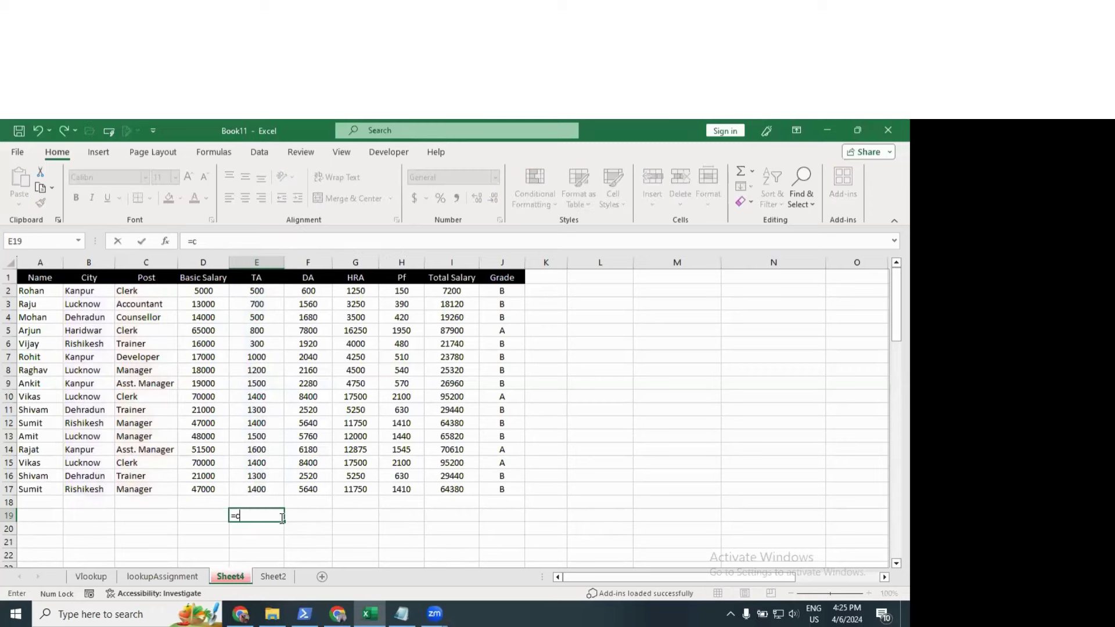
{"action": "type", "text": "ountif("}
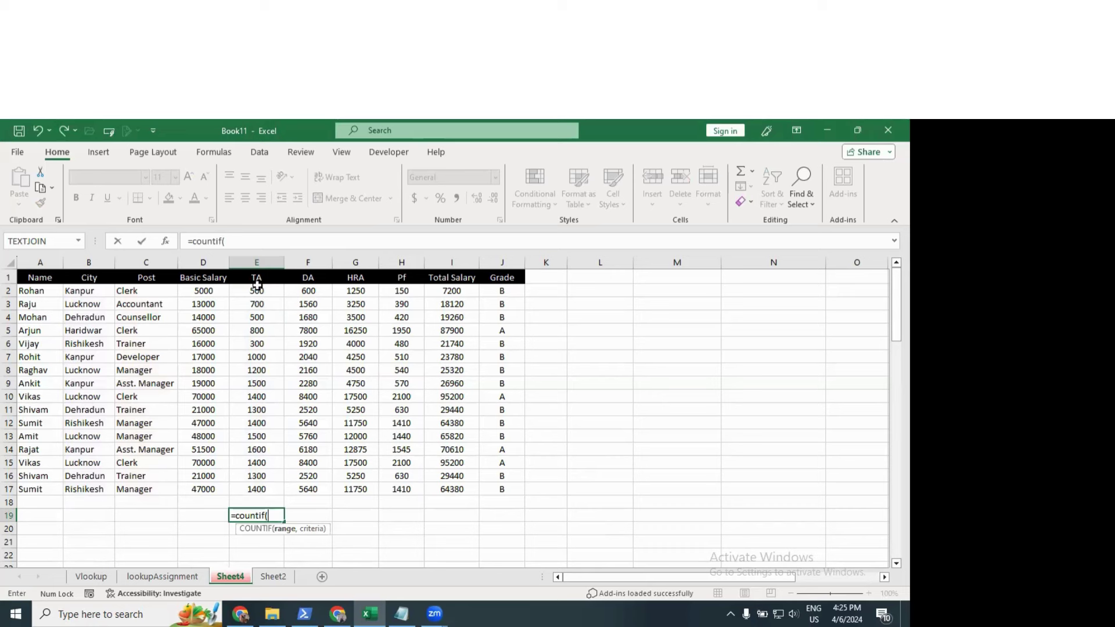
{"action": "left_click_drag", "start_coordinate": [256, 290], "coordinate": [252, 489]}
{"action": "left_click_drag", "start_coordinate": [131, 296], "coordinate": [152, 482]}
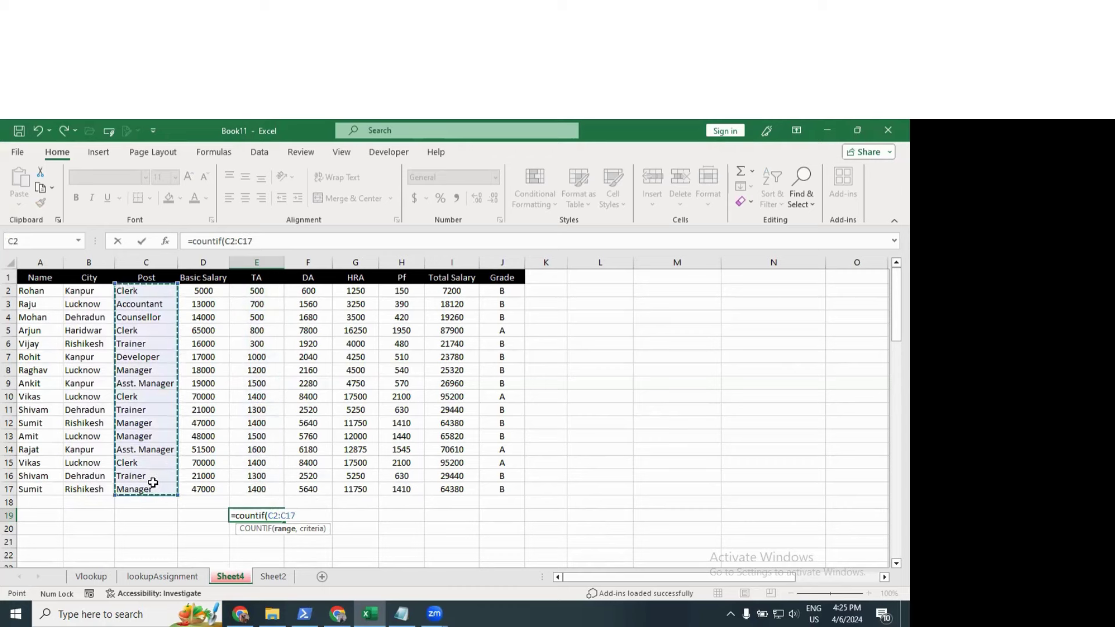
{"action": "type", "text": ","}
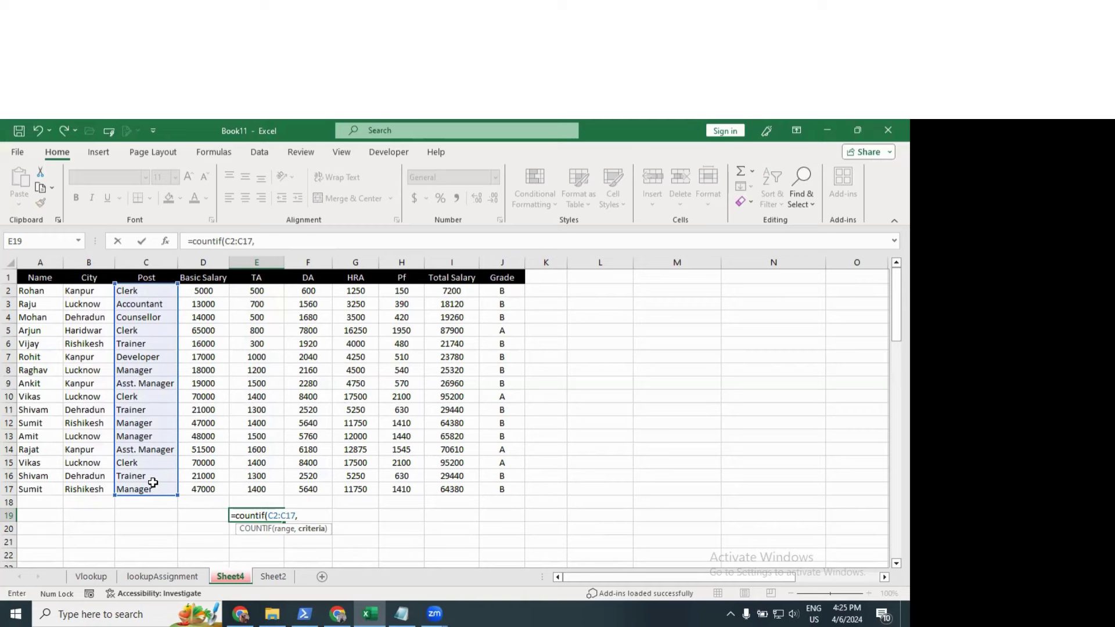
{"action": "type", "text": "\"Clerk\")"}
{"action": "key", "text": "Return"}
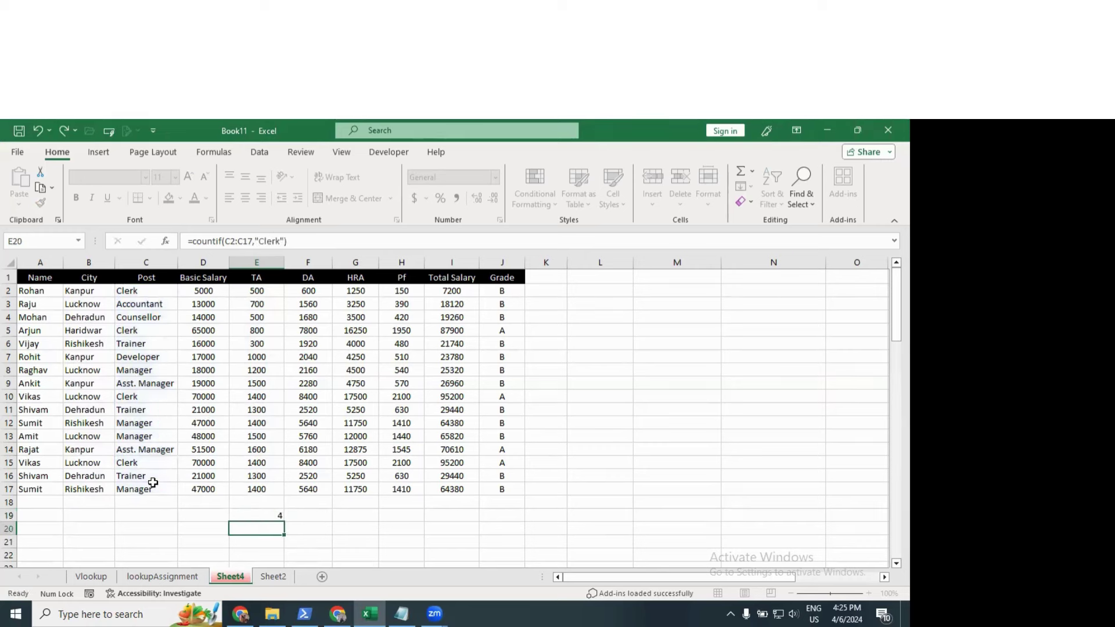
Step: Enter =COUNTIFS(C2:C17,"Clerk",B2:B17,"Kanpur") in F19, giving 1
{"action": "left_click", "coordinate": [258, 515]}
{"action": "left_click", "coordinate": [319, 518]}
{"action": "type", "text": "="}
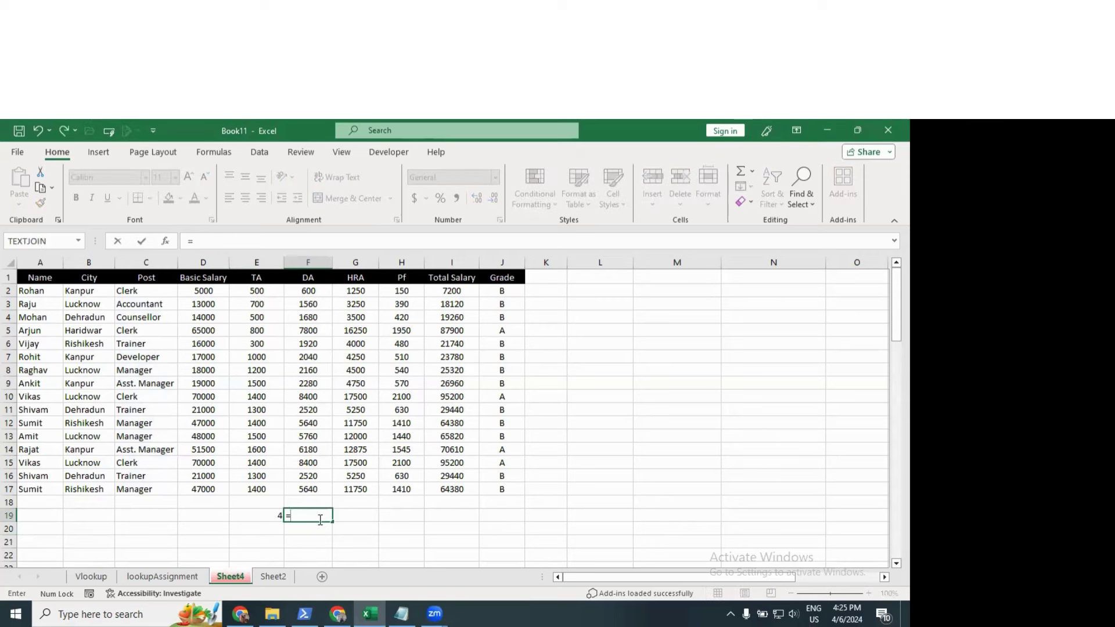
{"action": "type", "text": "countifs("}
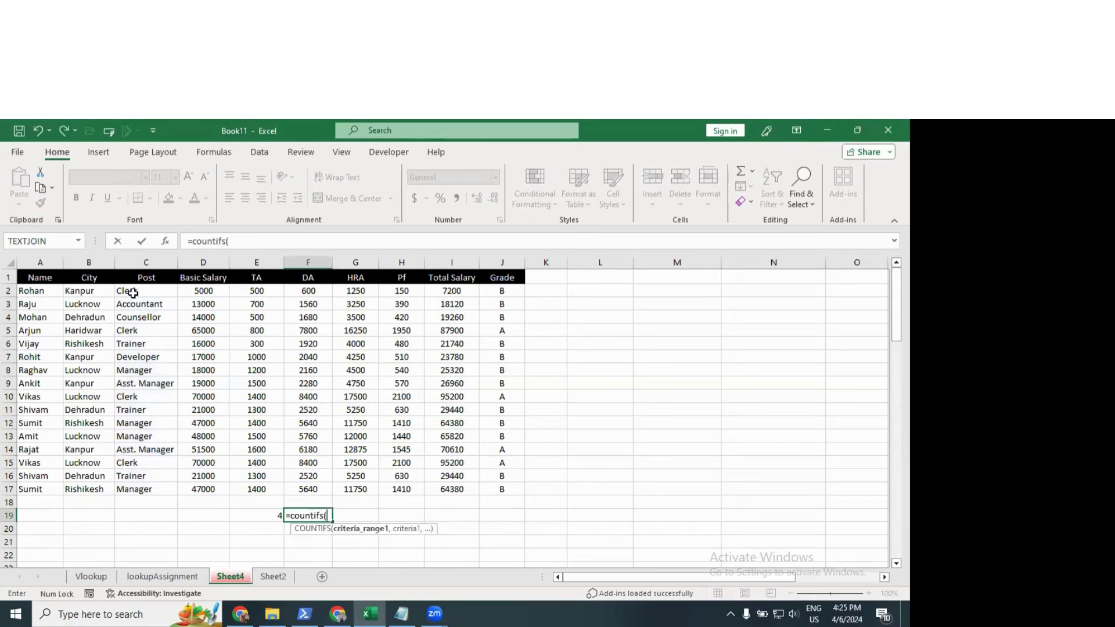
{"action": "left_click_drag", "start_coordinate": [132, 292], "coordinate": [137, 490]}
{"action": "type", "text": ","}
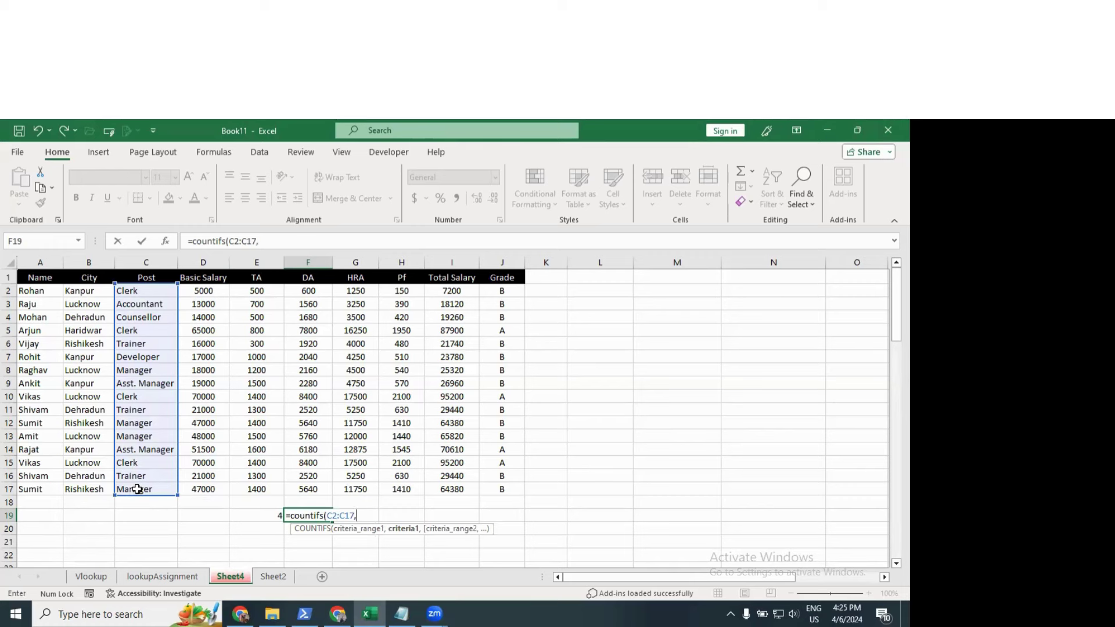
{"action": "type", "text": "\"Clerk\","}
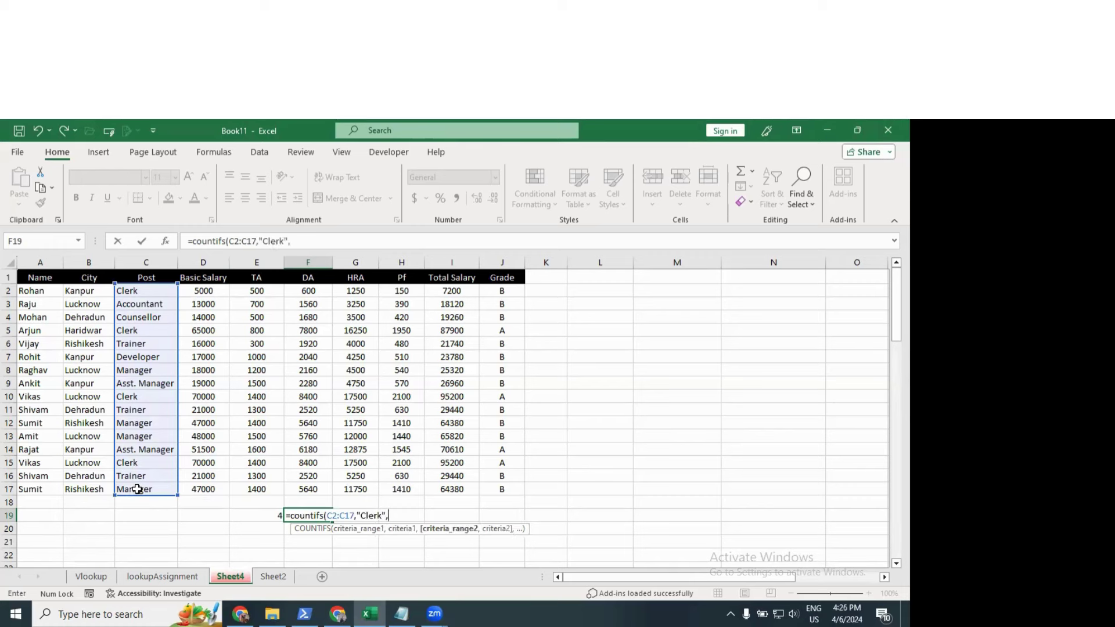
{"action": "left_click_drag", "start_coordinate": [90, 292], "coordinate": [87, 486]}
{"action": "type", "text": ",\""}
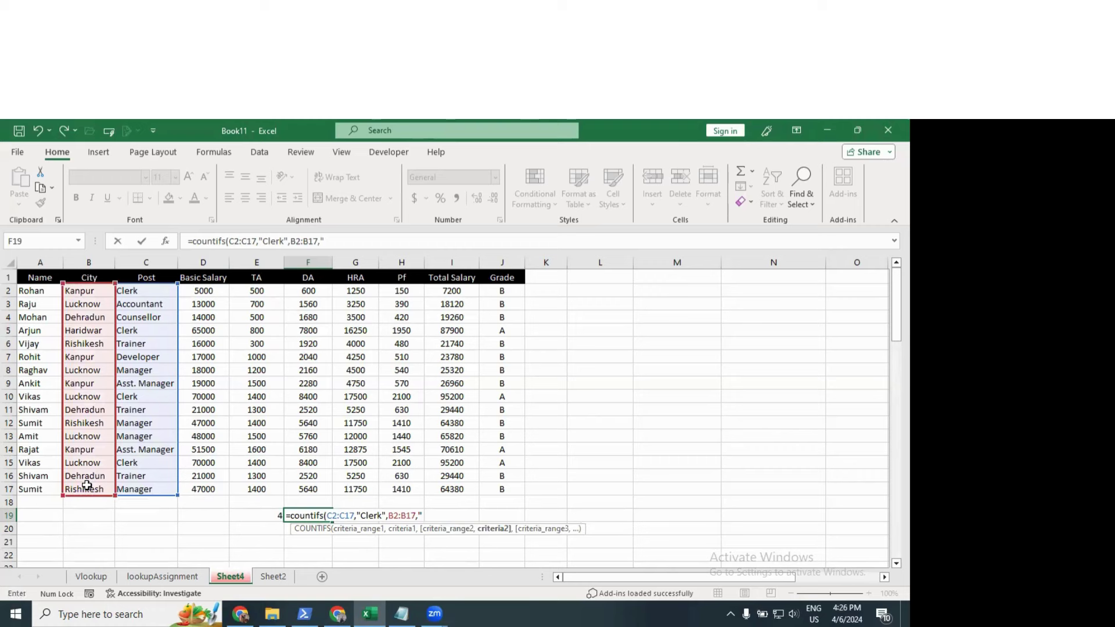
{"action": "type", "text": "Kanpur\")"}
{"action": "key", "text": "Return"}
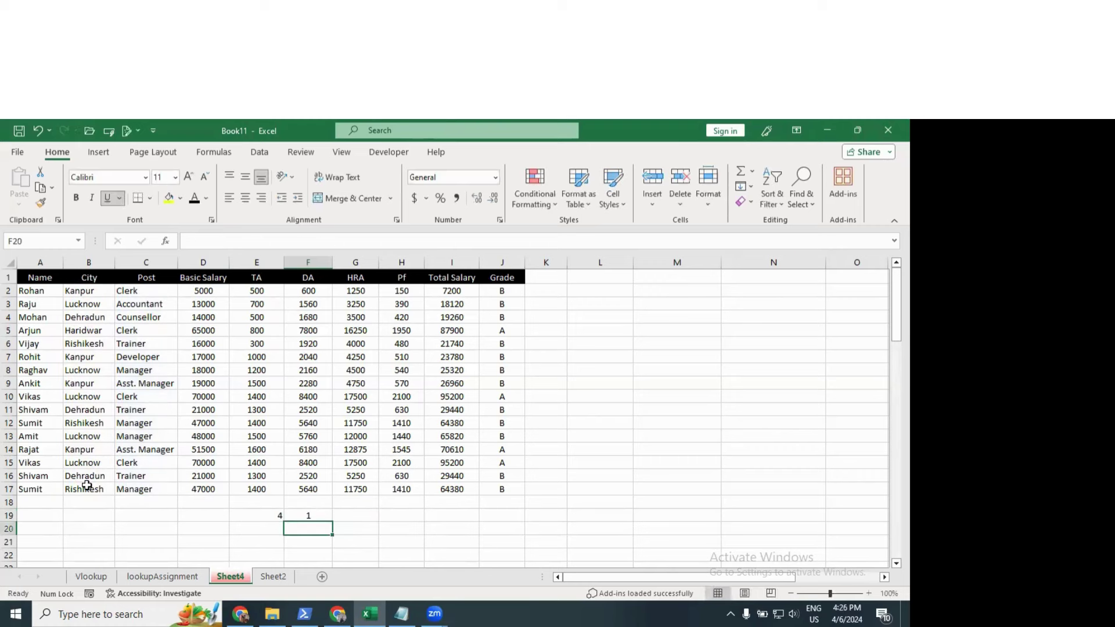
{"action": "left_click", "coordinate": [322, 514]}
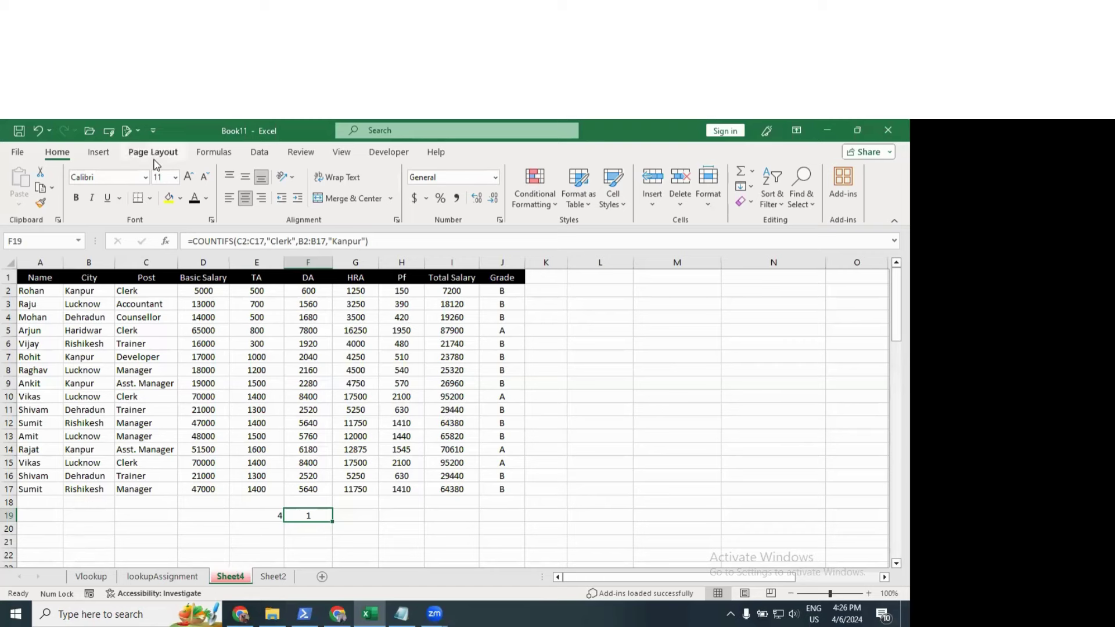
Step: Switch the ribbon to the Formulas tab to show the named-range tools
{"action": "left_click", "coordinate": [204, 154]}
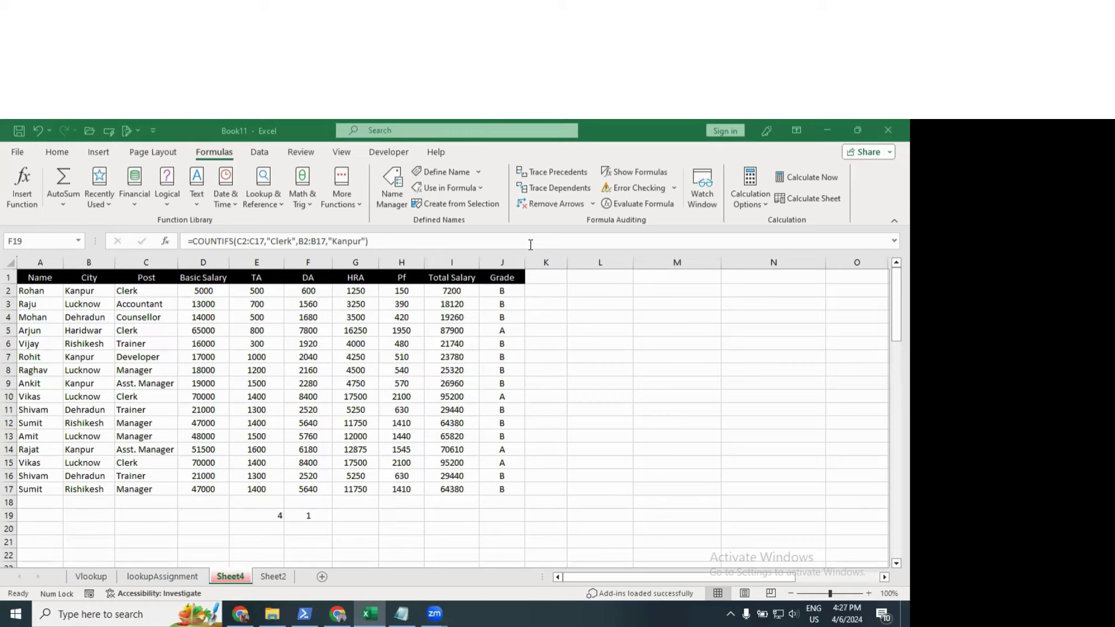
{"action": "key", "text": "F2"}
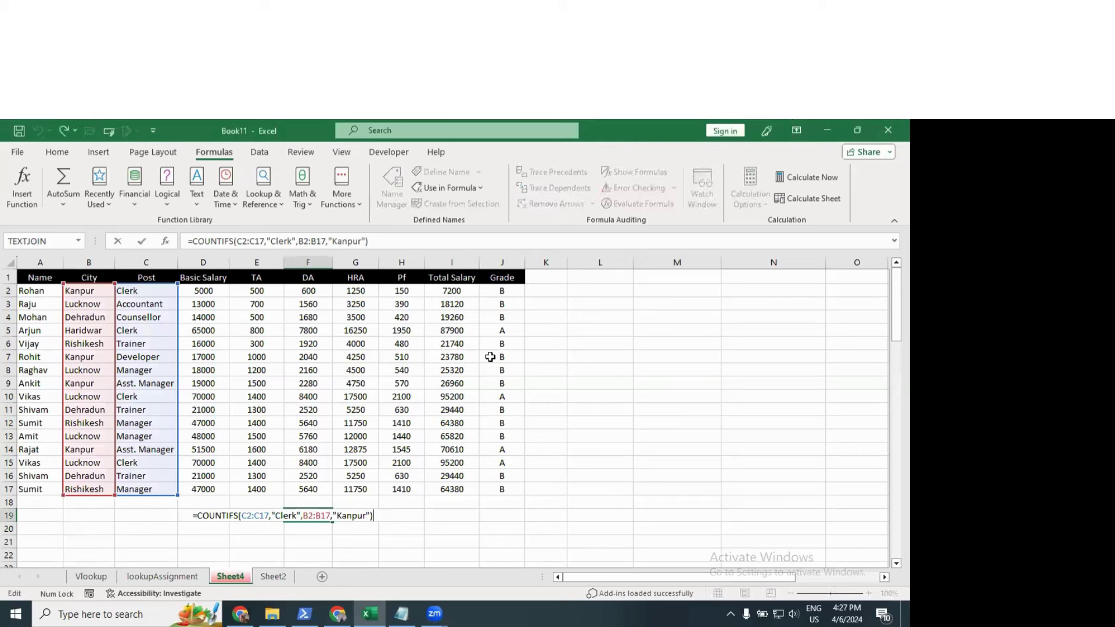
{"action": "key", "text": "ctrl+Return"}
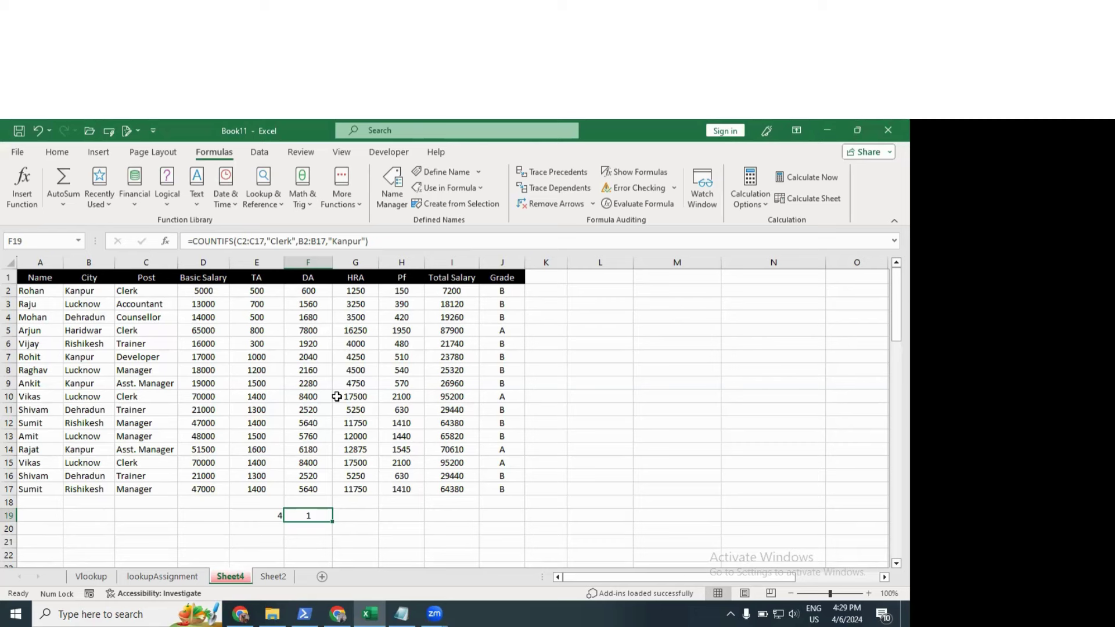
Step: Delete the COUNTIF and COUNTIFS results 4 and 1 in E19:F19
{"action": "key", "text": "Left"}
{"action": "key", "text": "shift+Right"}
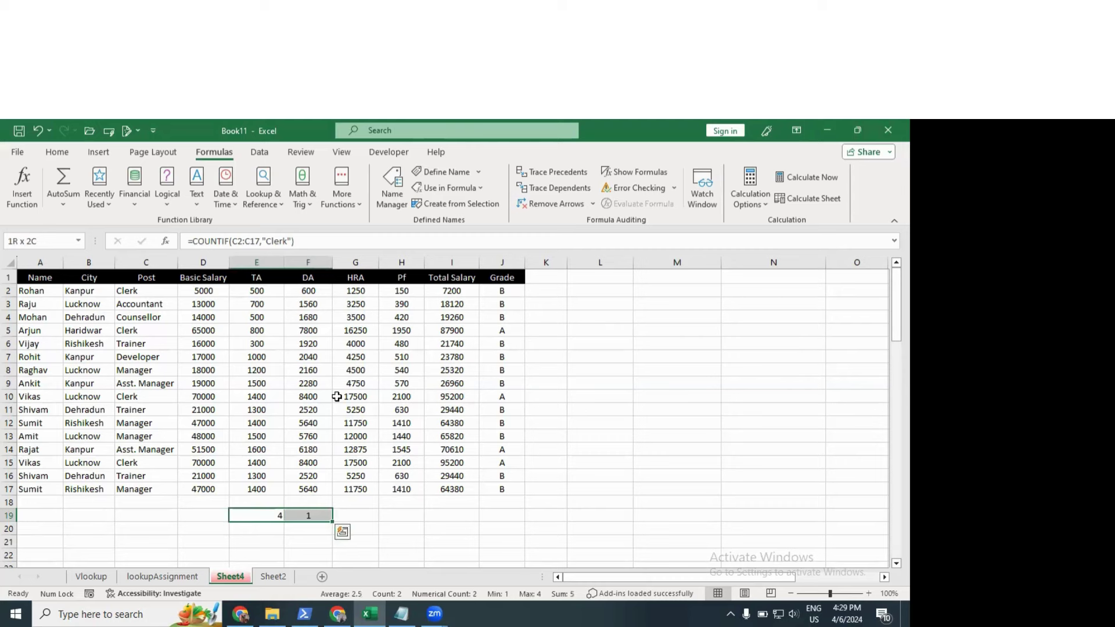
{"action": "key", "text": "Delete"}
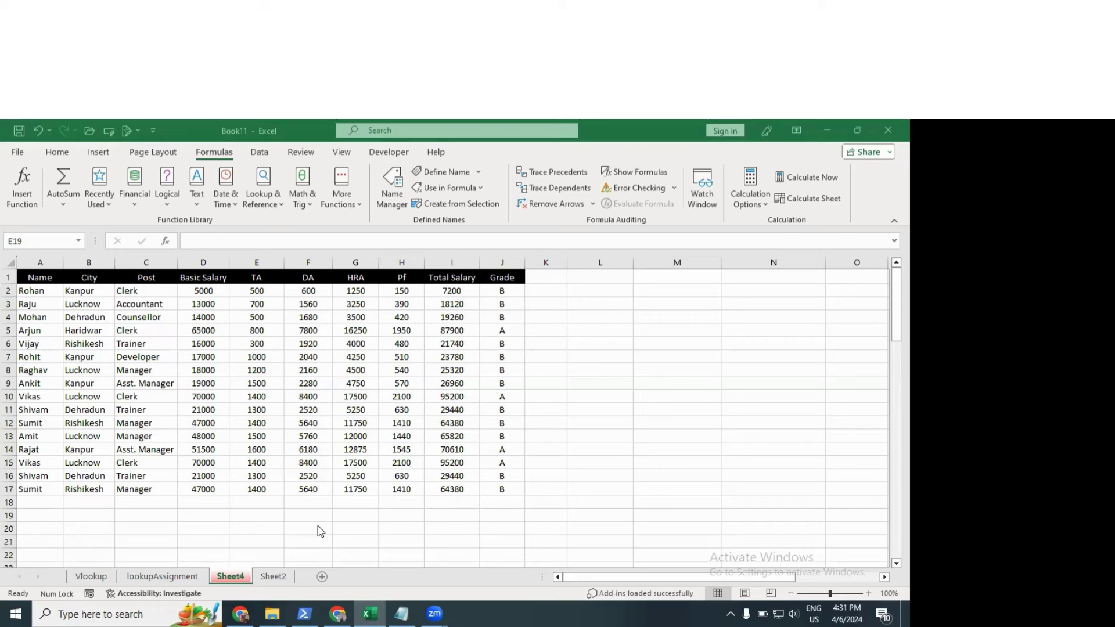
{"action": "left_click", "coordinate": [498, 347]}
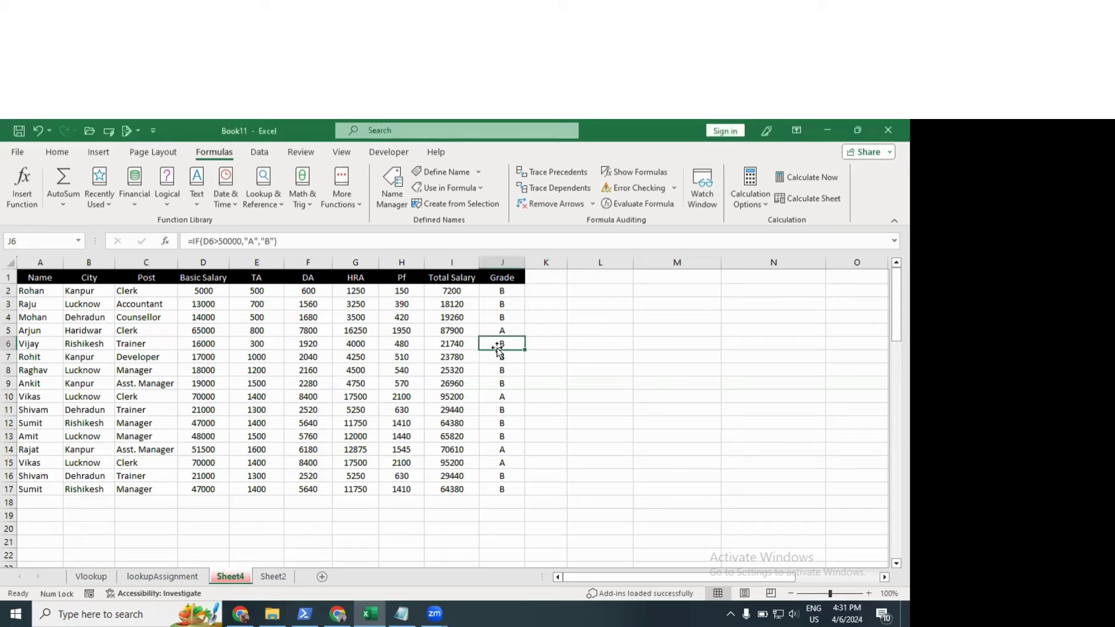
{"action": "left_click", "coordinate": [511, 410]}
{"action": "left_click", "coordinate": [506, 385]}
{"action": "left_click", "coordinate": [561, 306]}
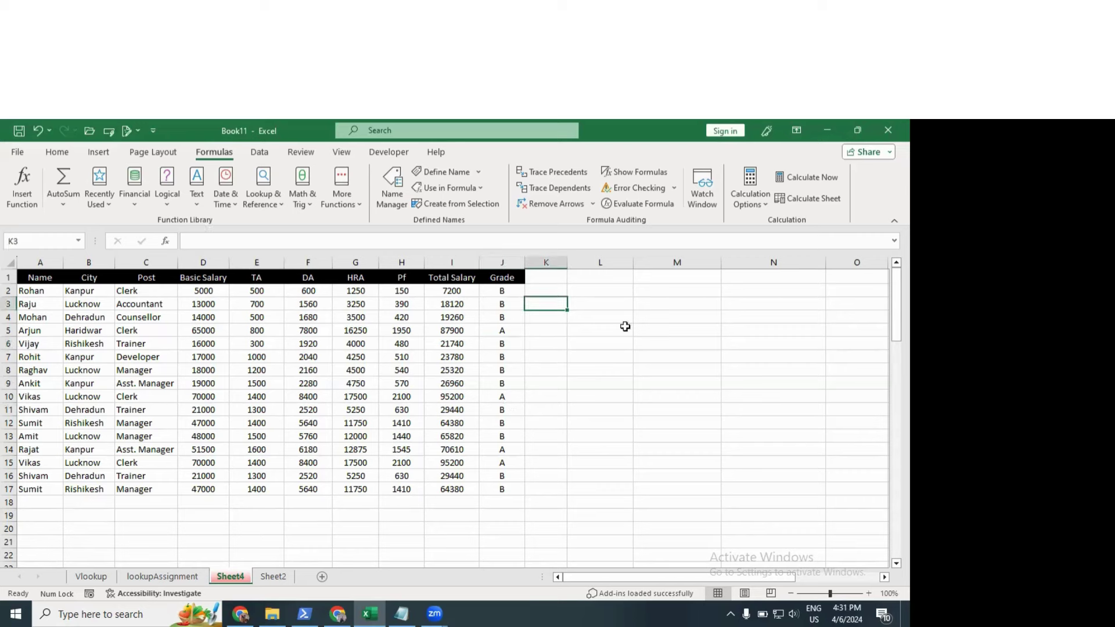
{"action": "left_click", "coordinate": [626, 339]}
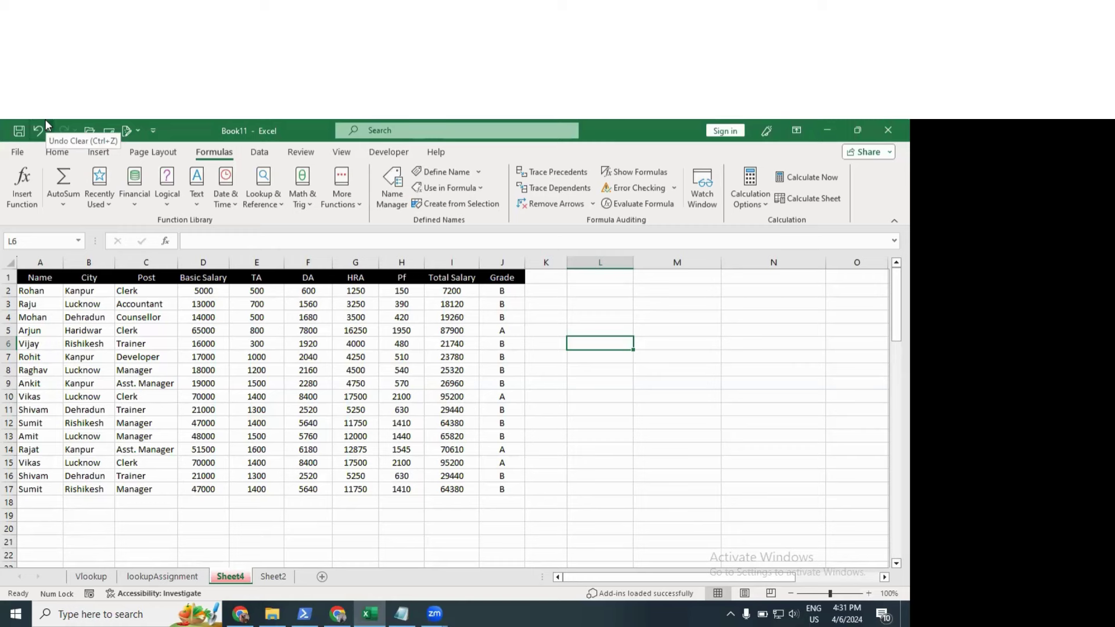
{"action": "scroll", "coordinate": [323, 477], "scroll_direction": "down", "scroll_amount": 2}
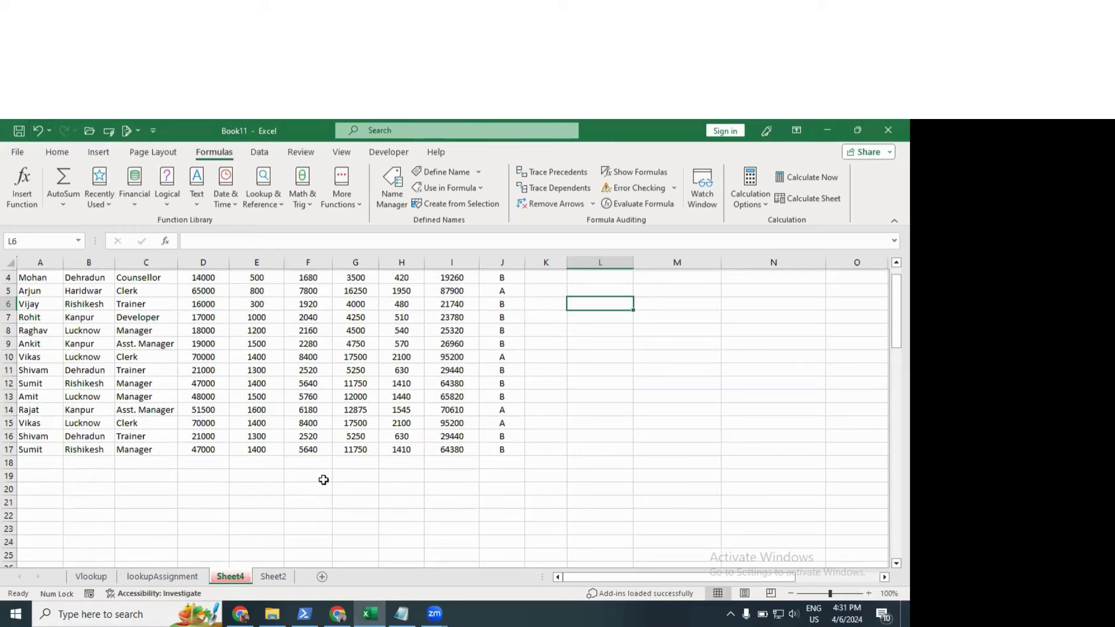
{"action": "left_click", "coordinate": [320, 463]}
{"action": "scroll", "coordinate": [341, 420], "scroll_direction": "up", "scroll_amount": 2}
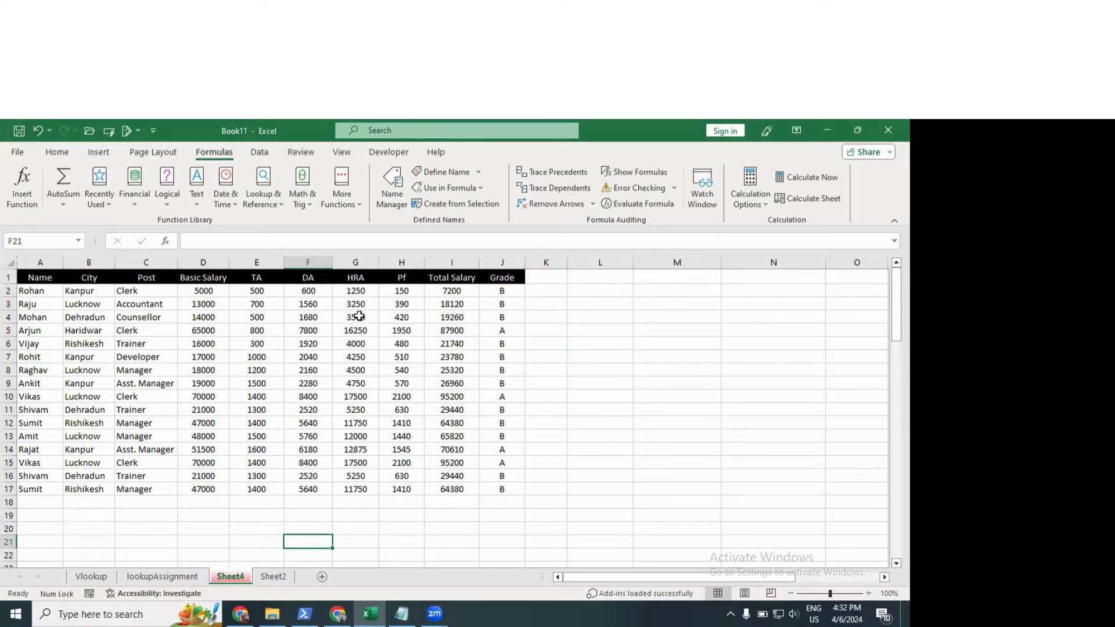
{"action": "left_click", "coordinate": [308, 291]}
{"action": "left_click_drag", "start_coordinate": [304, 338], "coordinate": [308, 490]}
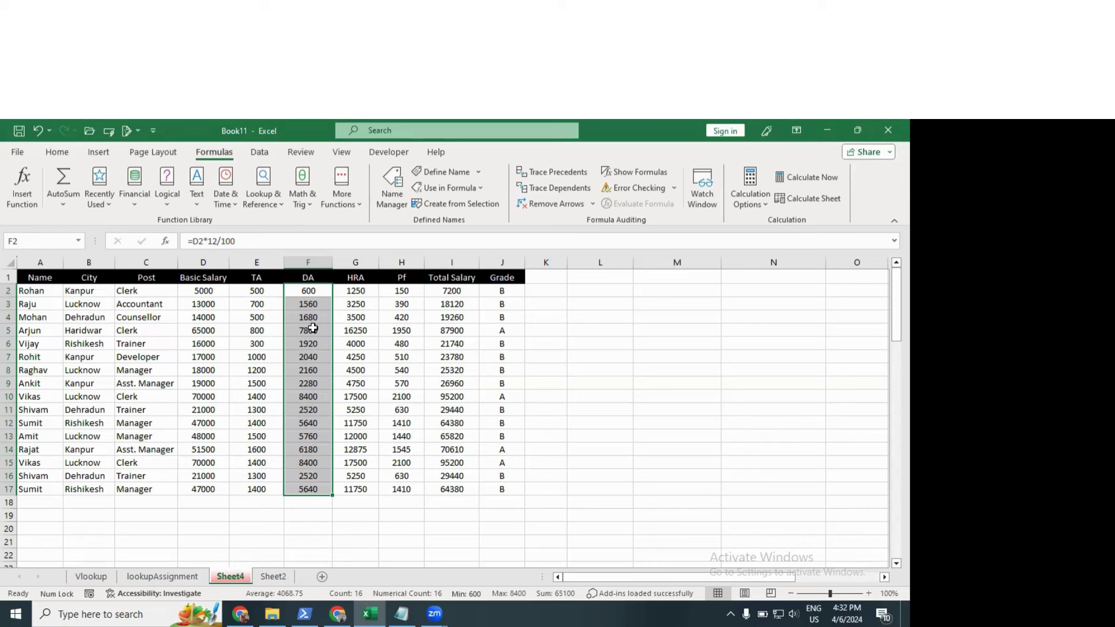
{"action": "left_click", "coordinate": [437, 175]}
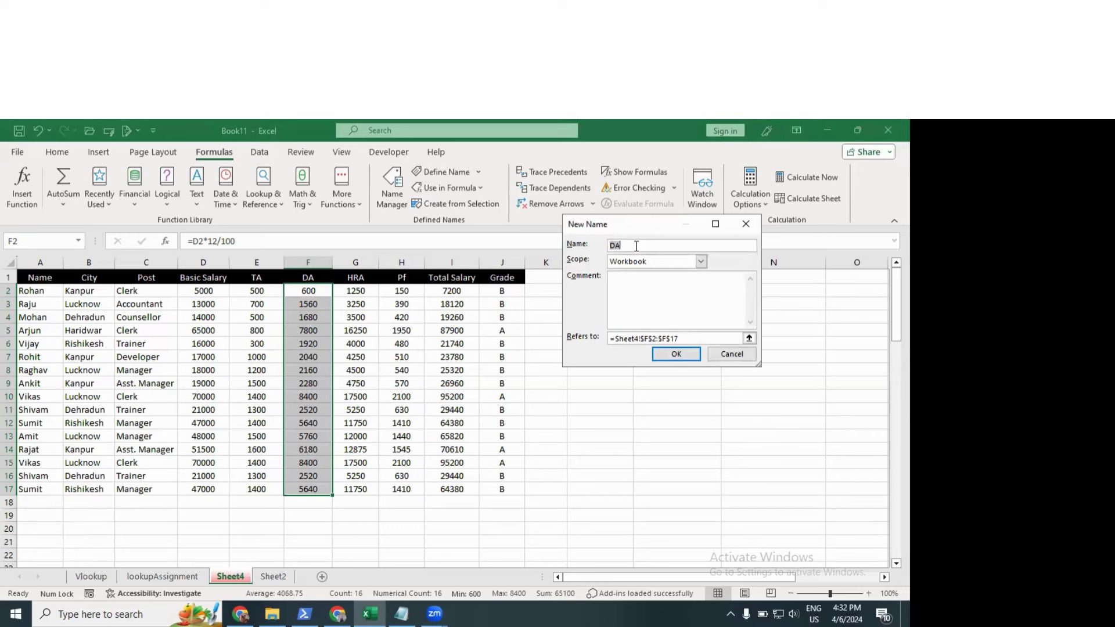
{"action": "left_click", "coordinate": [746, 226]}
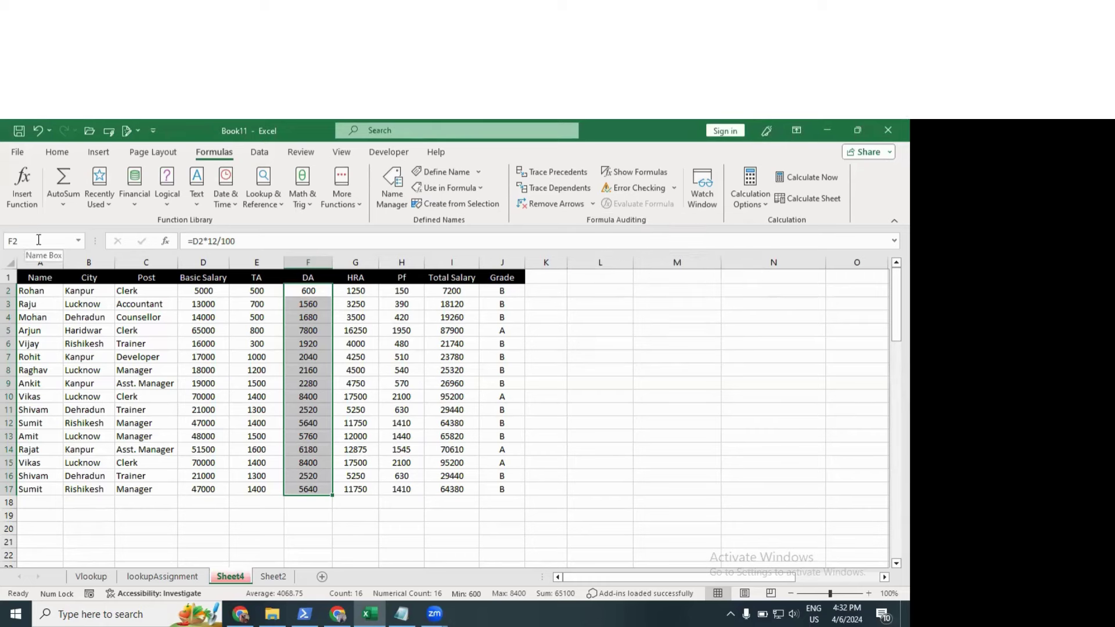
Step: Select the DA values in column F and name the range 'xp' in the Name Box
{"action": "left_click", "coordinate": [209, 393]}
{"action": "left_click_drag", "start_coordinate": [253, 291], "coordinate": [256, 317]}
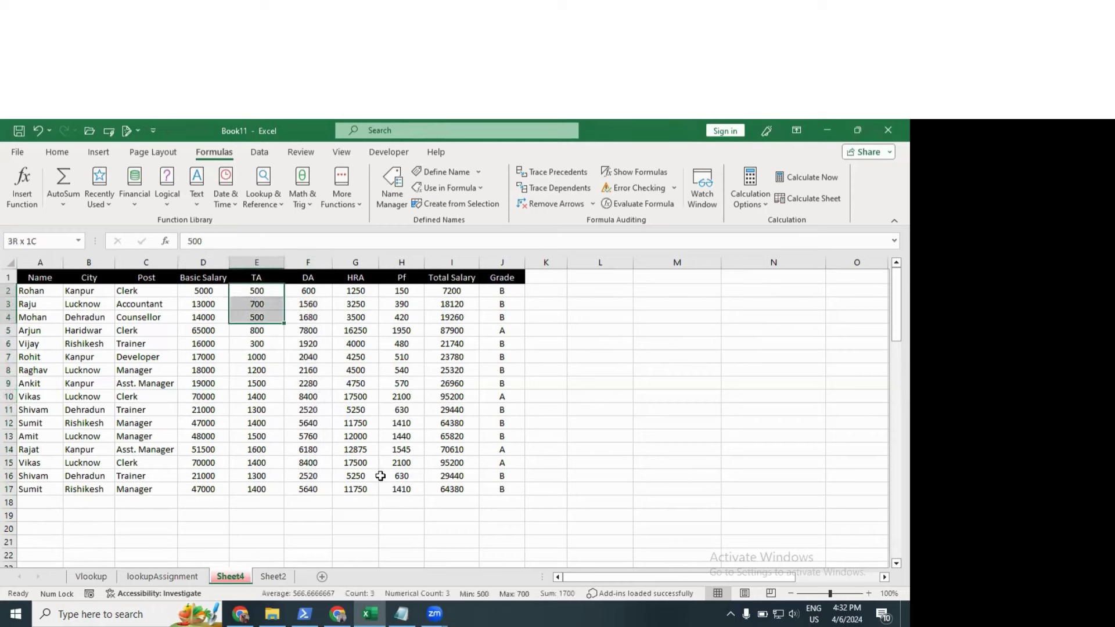
{"action": "left_click_drag", "start_coordinate": [380, 476], "coordinate": [437, 487]}
{"action": "left_click", "coordinate": [323, 328]}
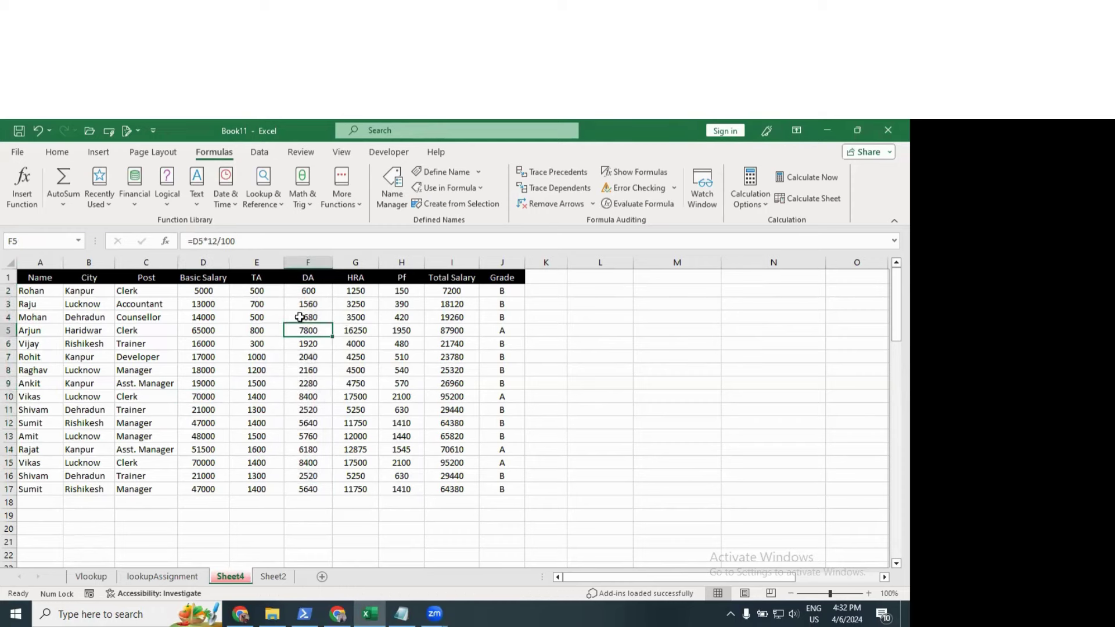
{"action": "left_click_drag", "start_coordinate": [308, 292], "coordinate": [323, 492]}
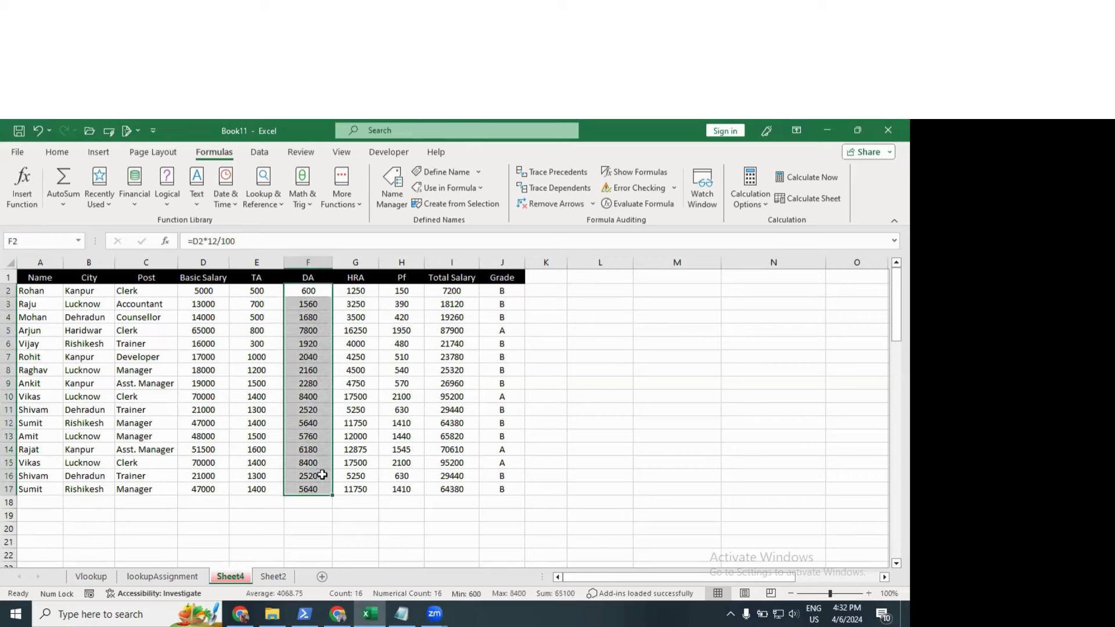
{"action": "left_click", "coordinate": [44, 238]}
{"action": "type", "text": "xp"}
{"action": "left_click", "coordinate": [192, 360]}
Step: Enter the formula =sum(xp) in cell L5 to total the DA range
{"action": "left_click_drag", "start_coordinate": [311, 290], "coordinate": [323, 490]}
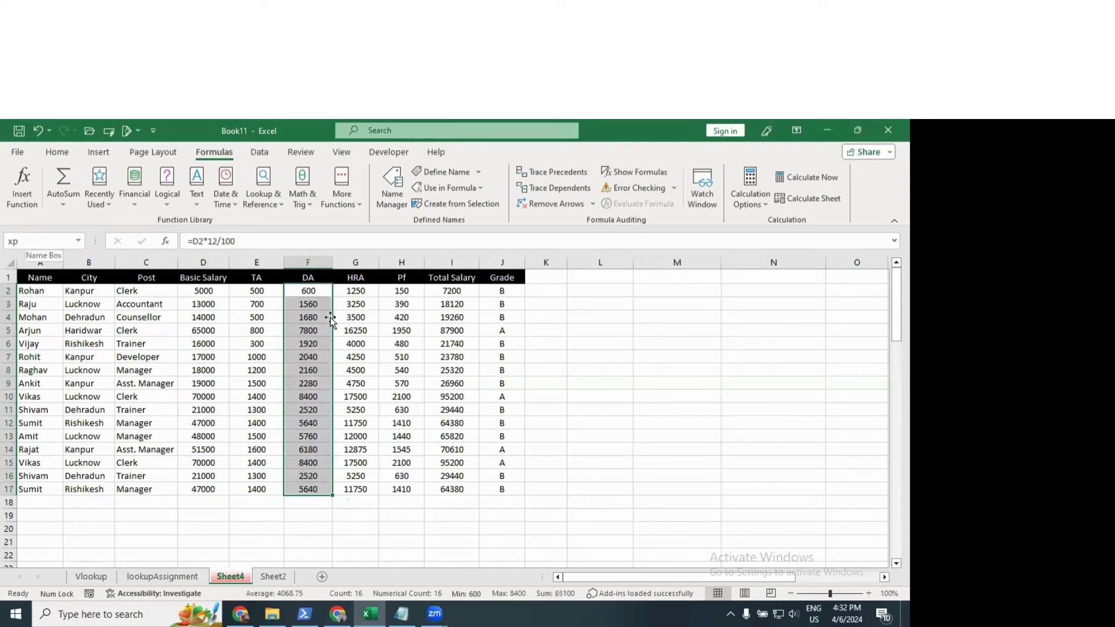
{"action": "left_click", "coordinate": [626, 331]}
{"action": "type", "text": "=s"}
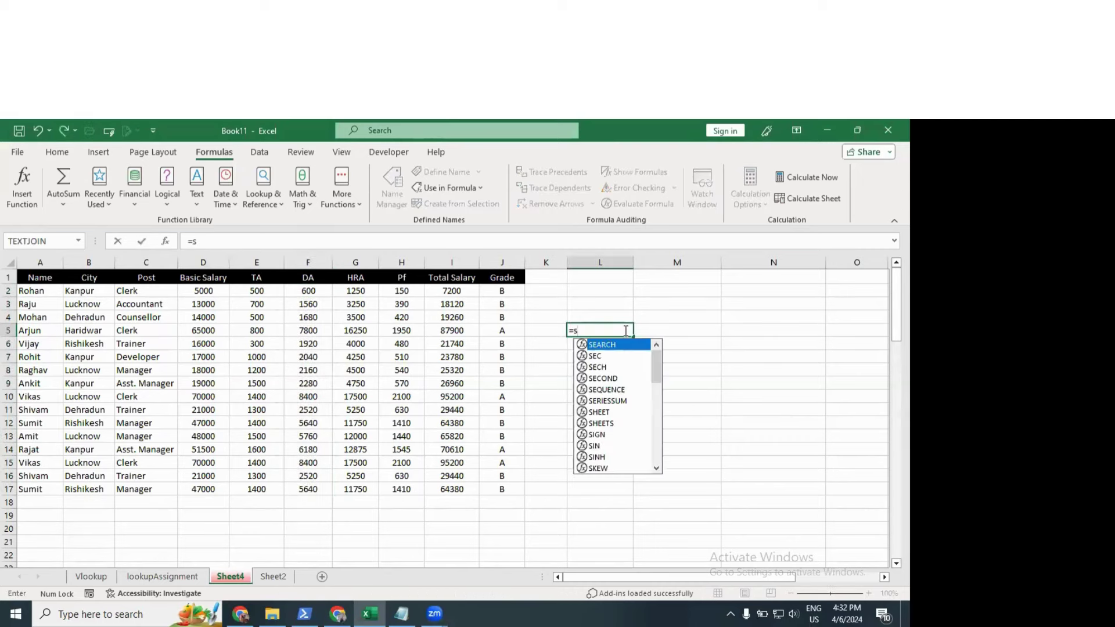
{"action": "type", "text": "um("}
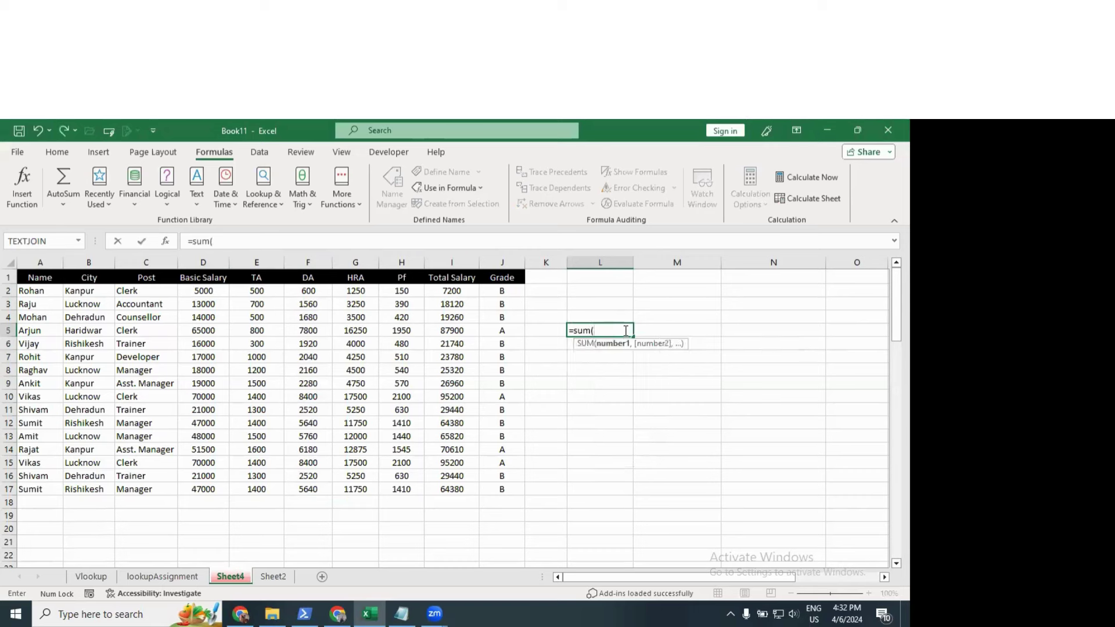
{"action": "type", "text": "xp)"}
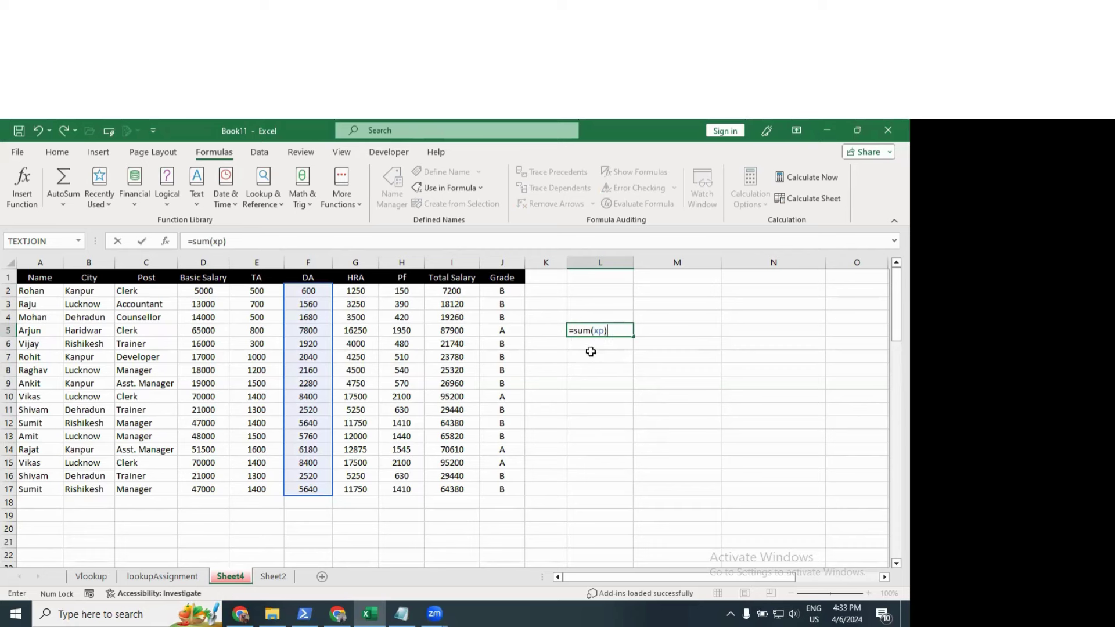
Step: Enter the =sum(xp) total of 65100 in L5, then clear L5 again
{"action": "key", "text": "Return"}
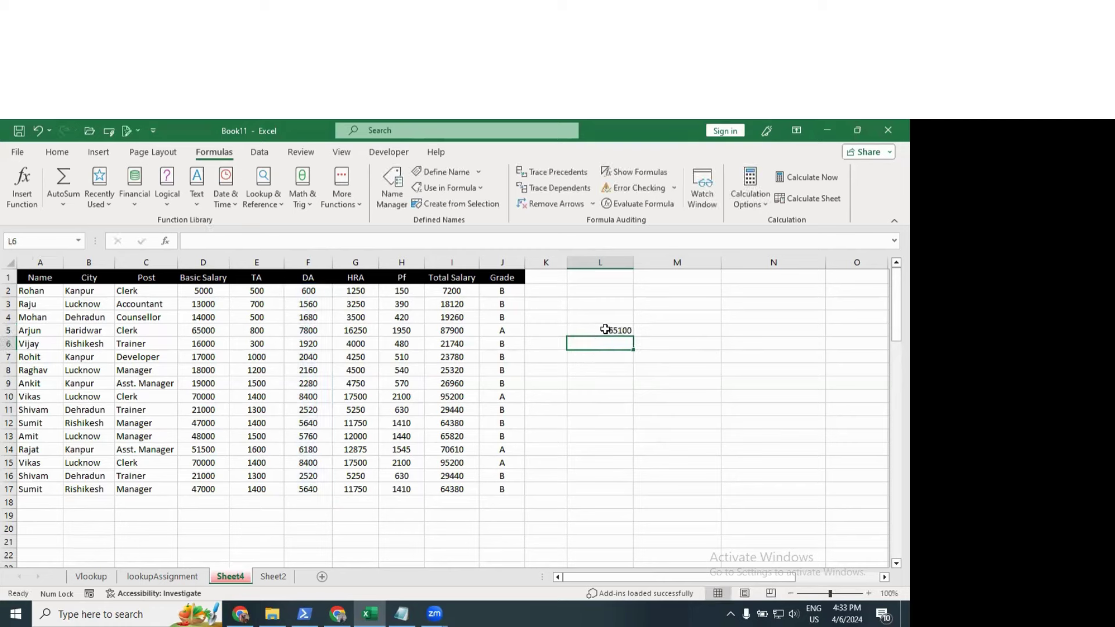
{"action": "left_click", "coordinate": [602, 331]}
{"action": "key", "text": "Delete"}
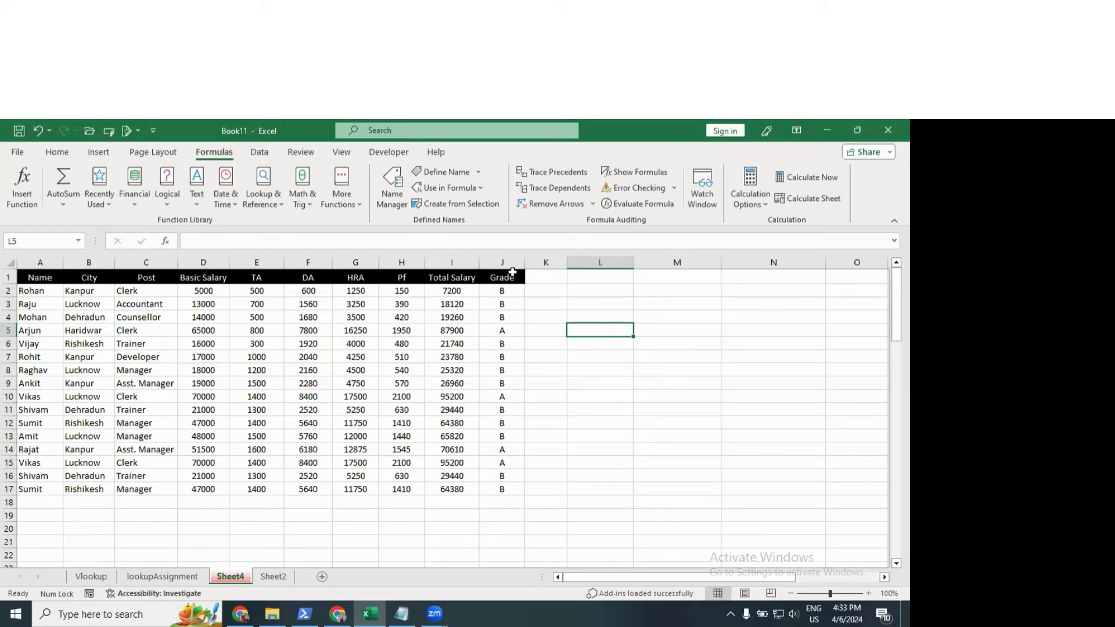
Step: Open and close the Use in Formula list of defined names a few times
{"action": "left_click", "coordinate": [480, 189]}
{"action": "left_click", "coordinate": [480, 189]}
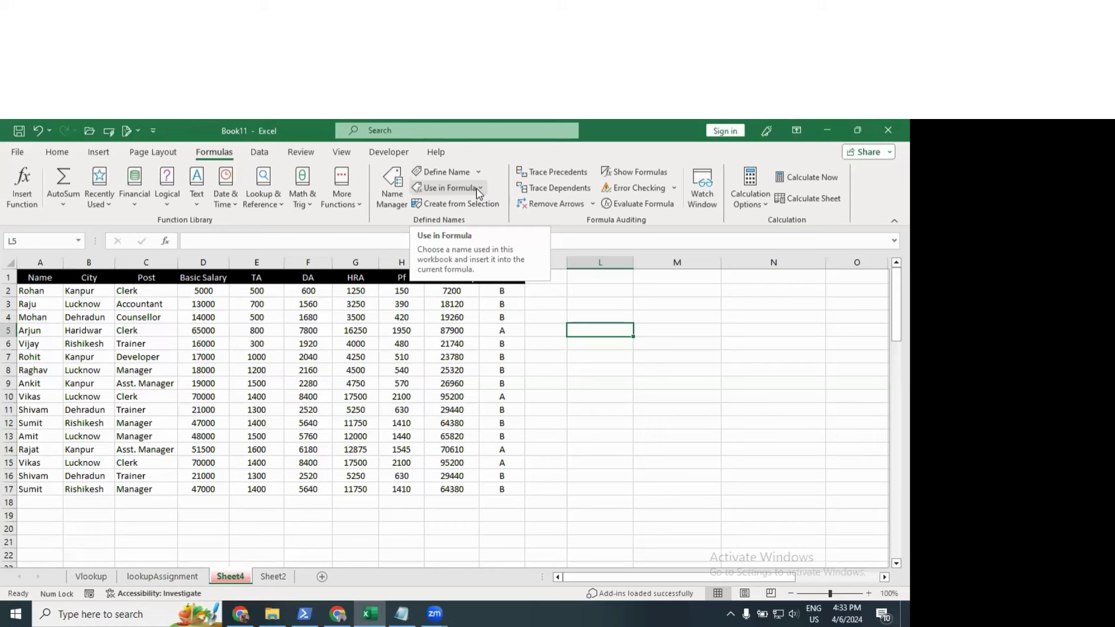
{"action": "left_click", "coordinate": [478, 191]}
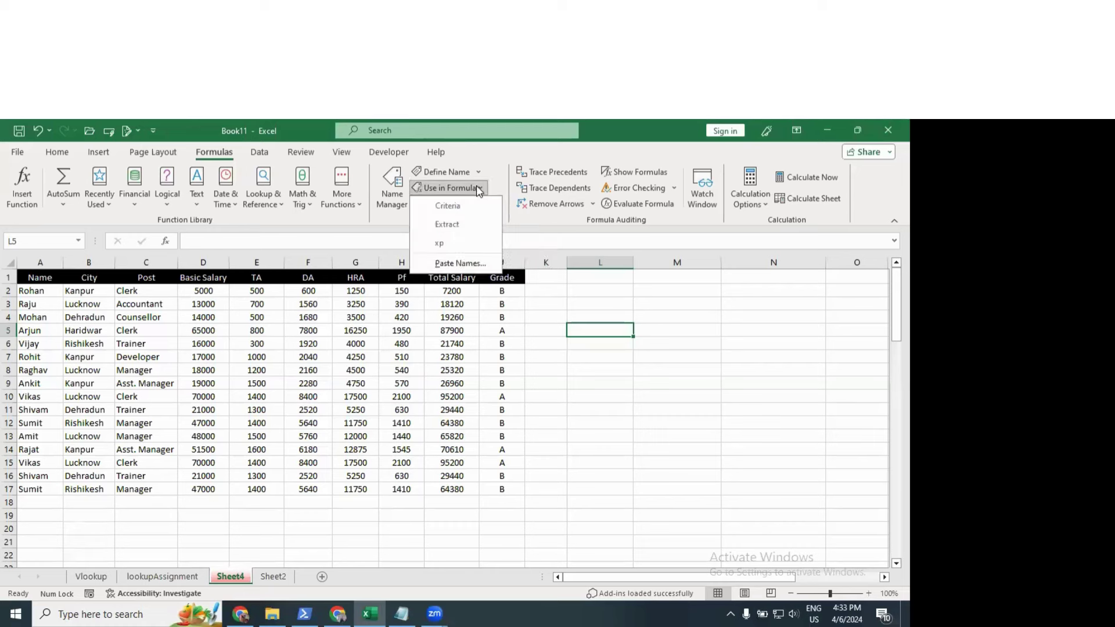
{"action": "left_click", "coordinate": [469, 187]}
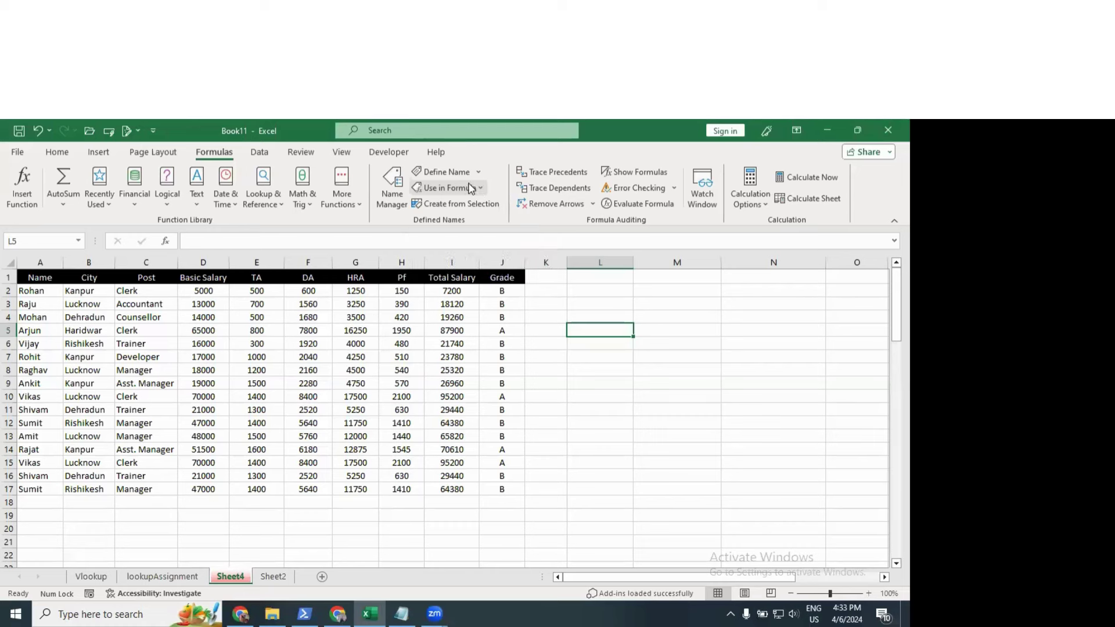
{"action": "left_click", "coordinate": [462, 187]}
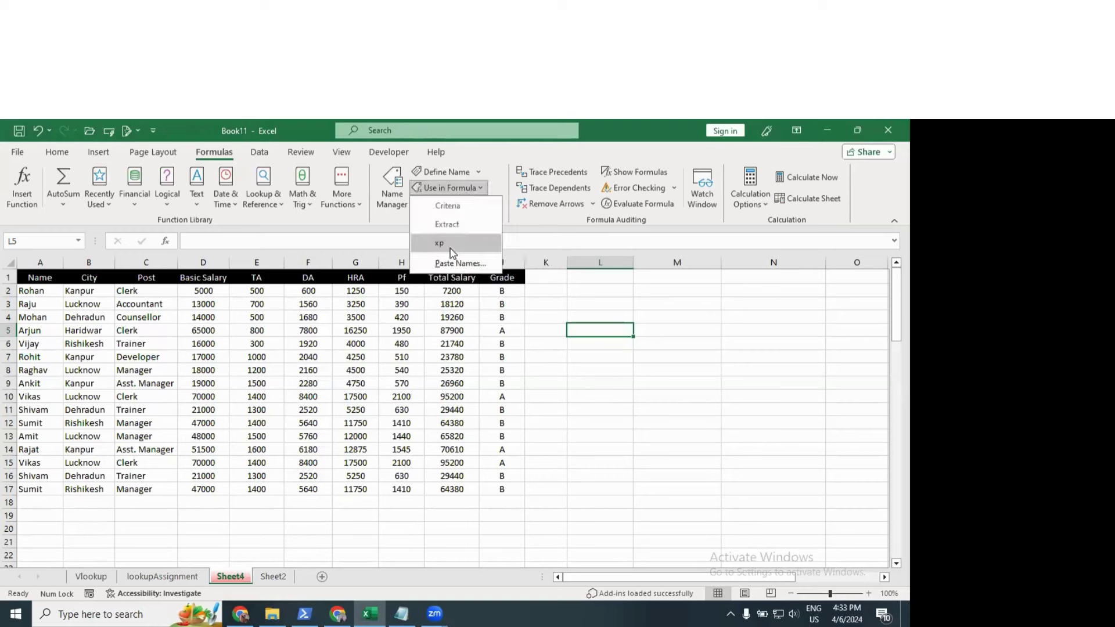
{"action": "left_click", "coordinate": [450, 187]}
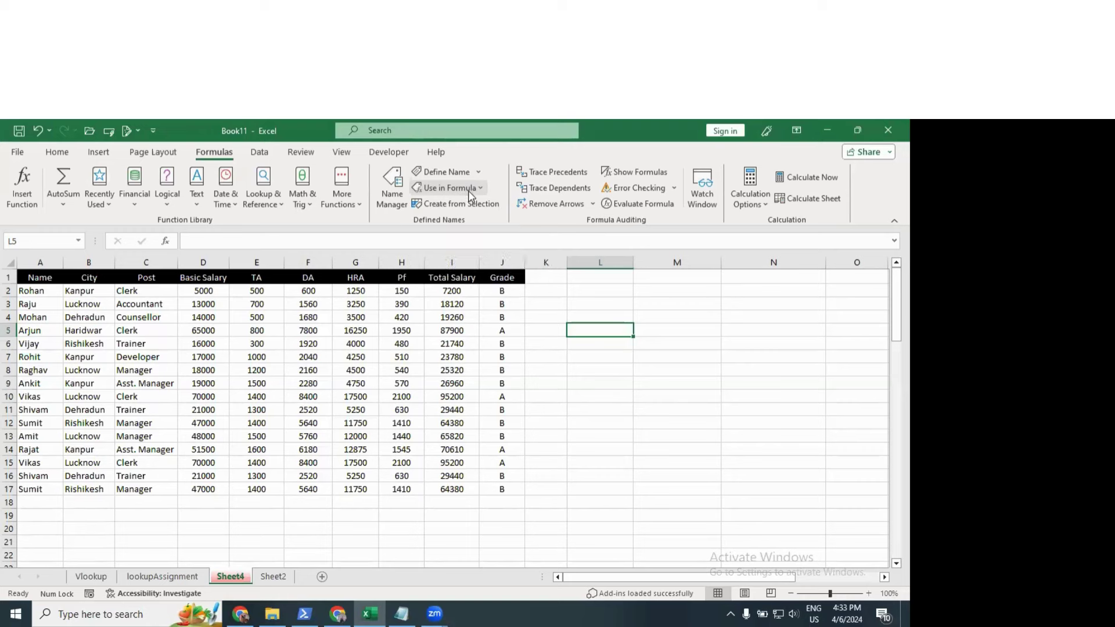
Step: Delete the xp name in Name Manager, leaving Criteria and Extract, and close it
{"action": "left_click", "coordinate": [393, 193]}
{"action": "left_click", "coordinate": [526, 226]}
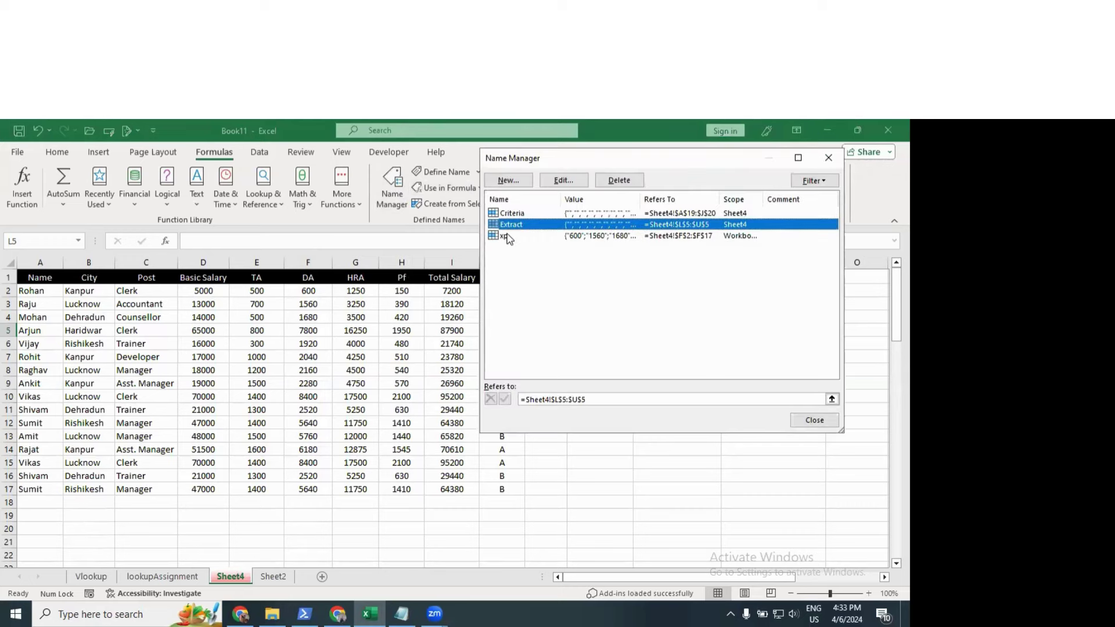
{"action": "left_click", "coordinate": [506, 236]}
{"action": "left_click_drag", "start_coordinate": [587, 161], "coordinate": [421, 176]}
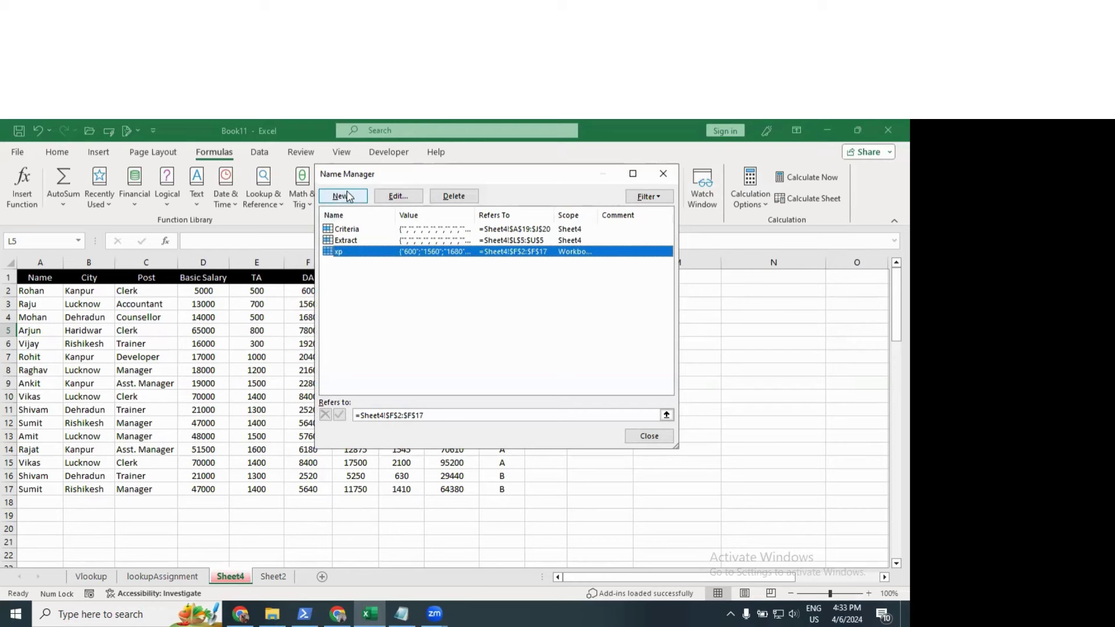
{"action": "left_click", "coordinate": [469, 200]}
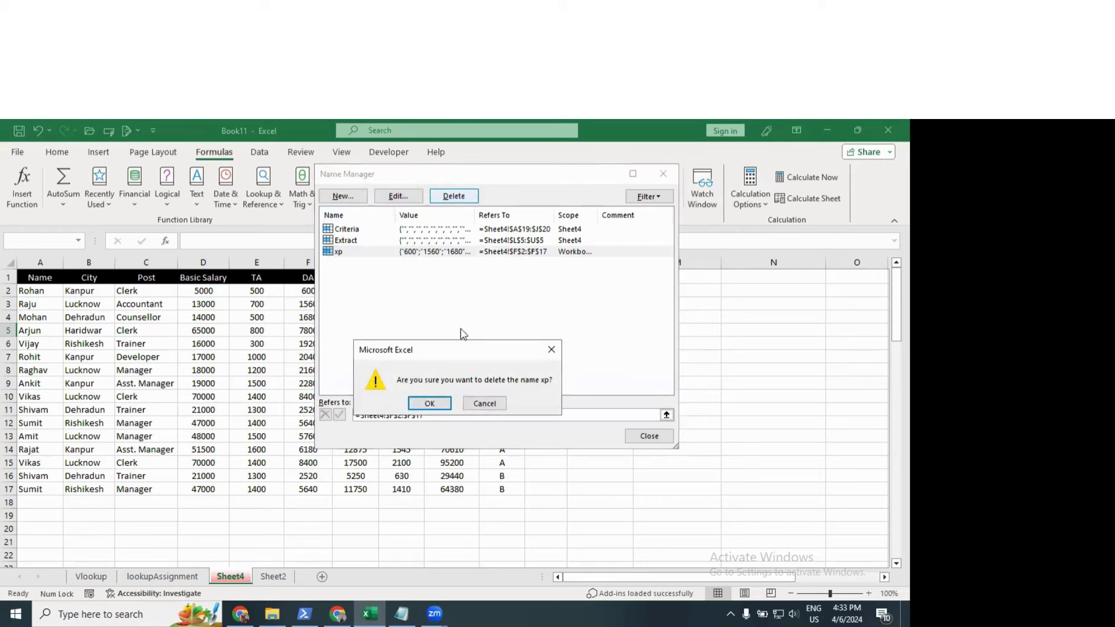
{"action": "left_click", "coordinate": [431, 403]}
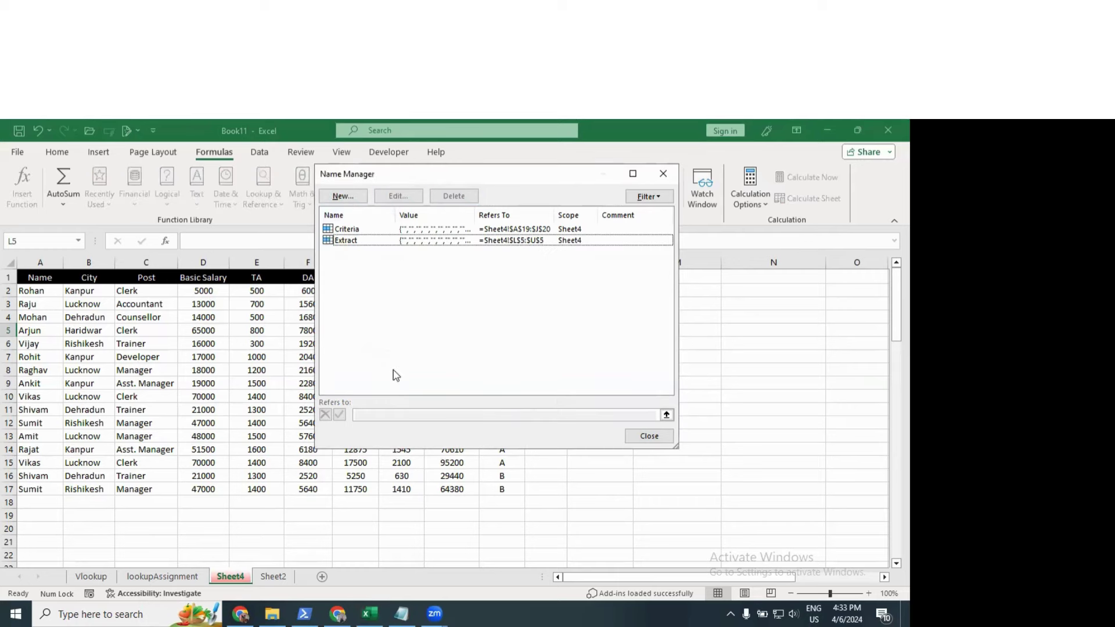
{"action": "left_click", "coordinate": [663, 174]}
{"action": "left_click", "coordinate": [456, 406]}
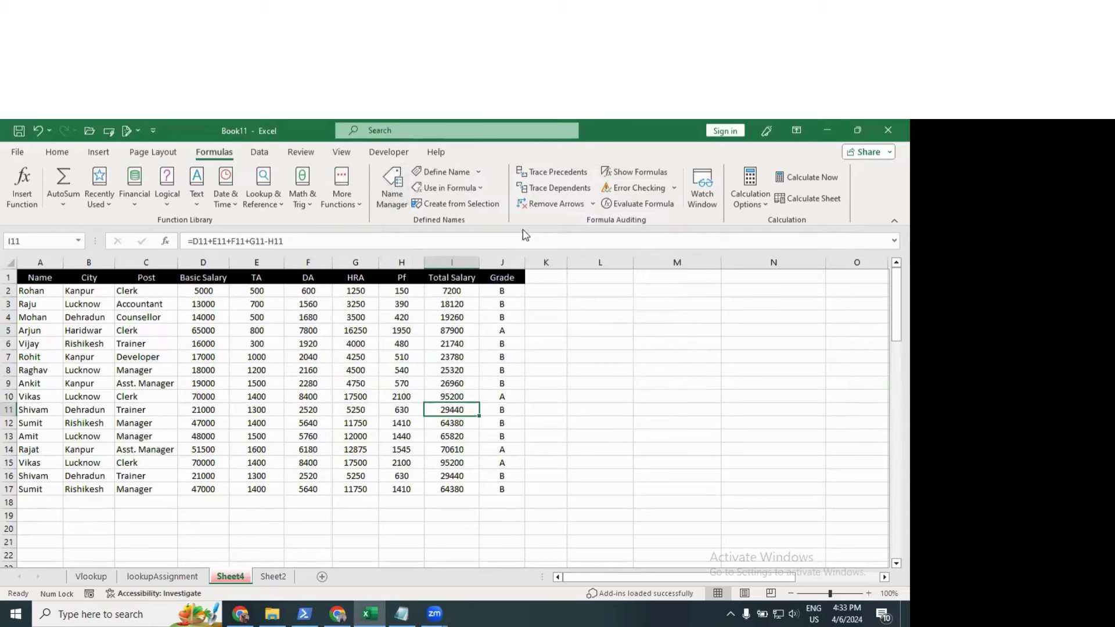
Step: Enter 4, 5, 6, 7, 8 and 5 down C27:C32, replacing a mistyped 89
{"action": "scroll", "coordinate": [453, 348], "scroll_direction": "down", "scroll_amount": 8}
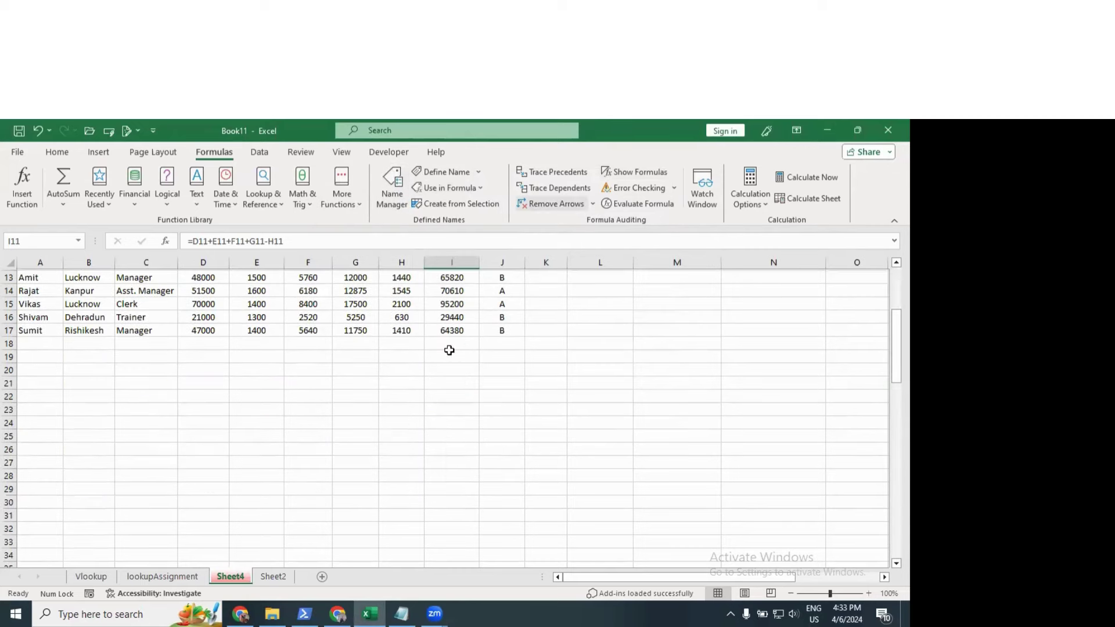
{"action": "left_click", "coordinate": [163, 306]}
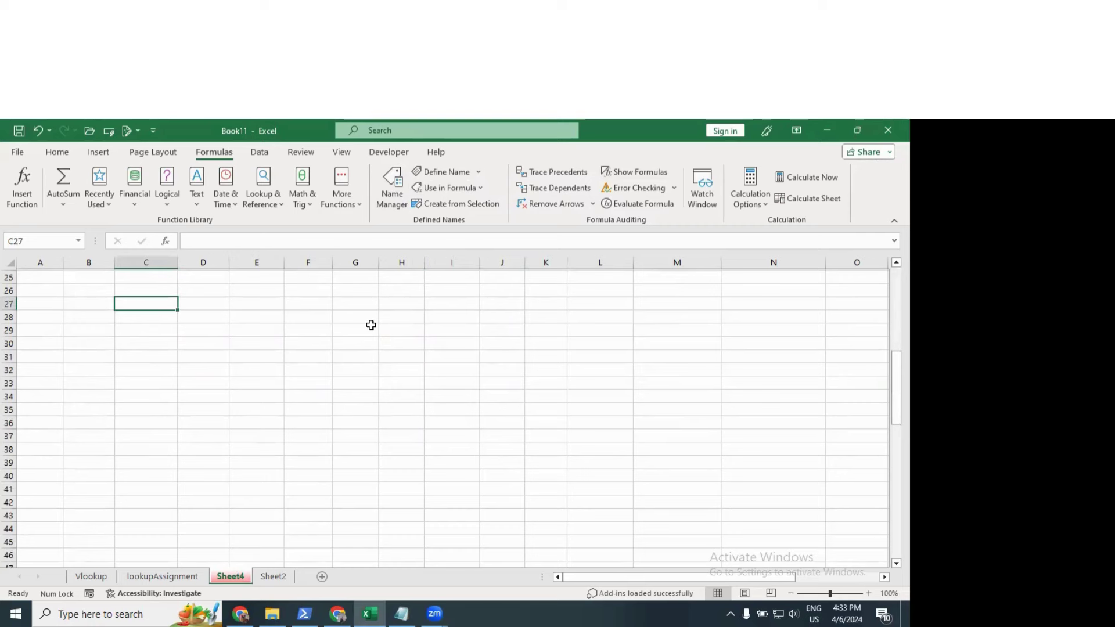
{"action": "type", "text": "4"}
{"action": "key", "text": "Return"}
{"action": "type", "text": "5 6 7 "}
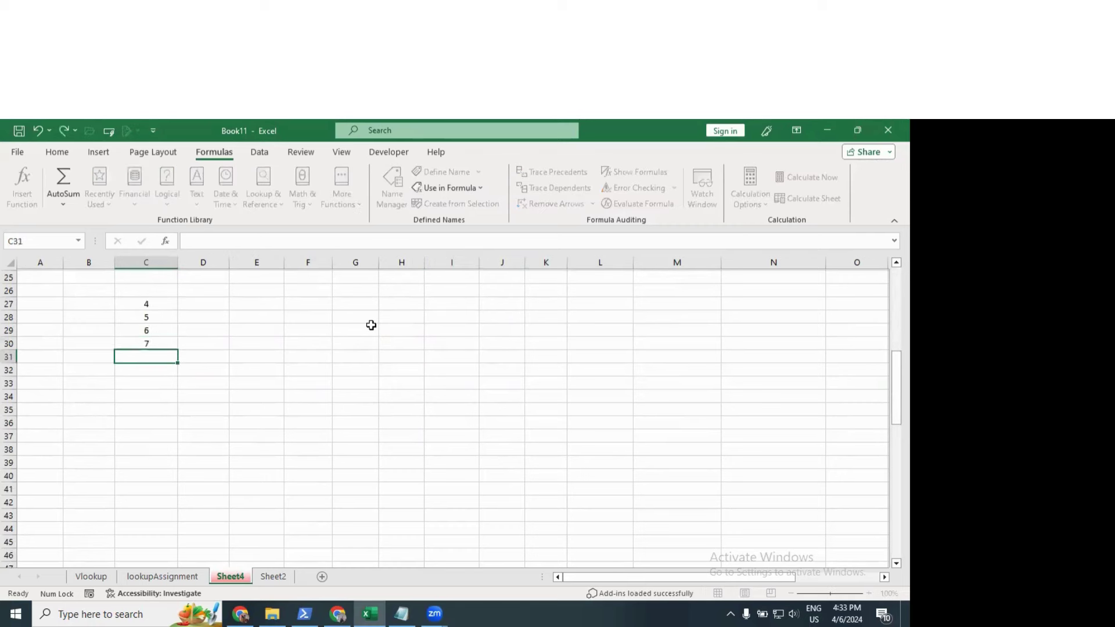
{"action": "type", "text": "8 89"}
{"action": "key", "text": "Right"}
{"action": "key", "text": "Up"}
{"action": "key", "text": "Up"}
{"action": "key", "text": "Up"}
{"action": "key", "text": "Up"}
{"action": "key", "text": "Up"}
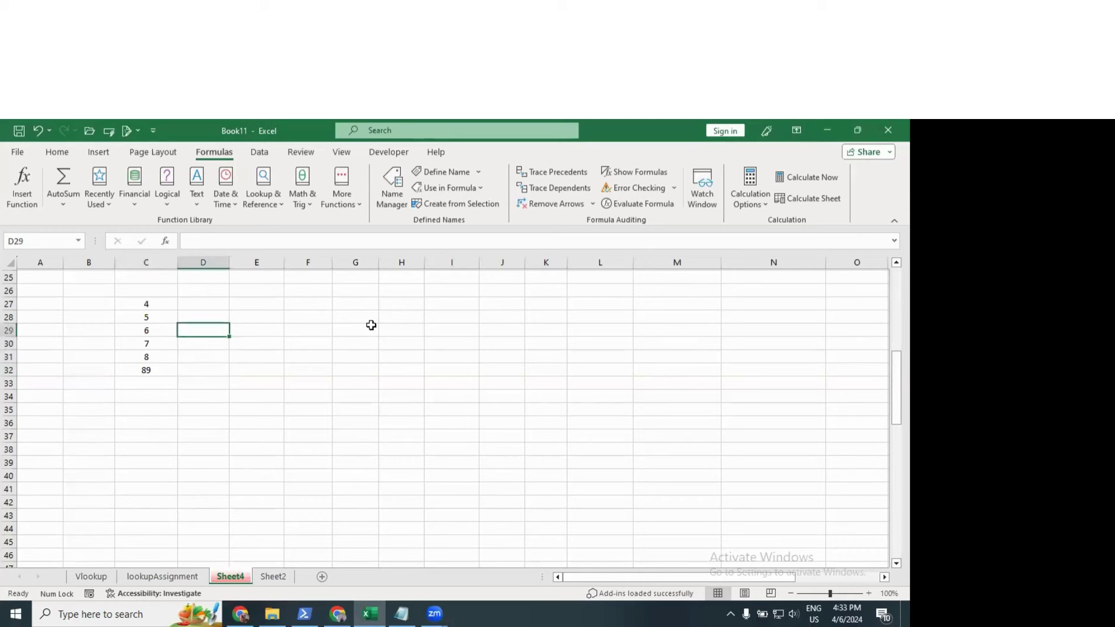
{"action": "key", "text": "Down"}
{"action": "key", "text": "Down"}
{"action": "key", "text": "Down"}
{"action": "key", "text": "Down"}
{"action": "key", "text": "Left"}
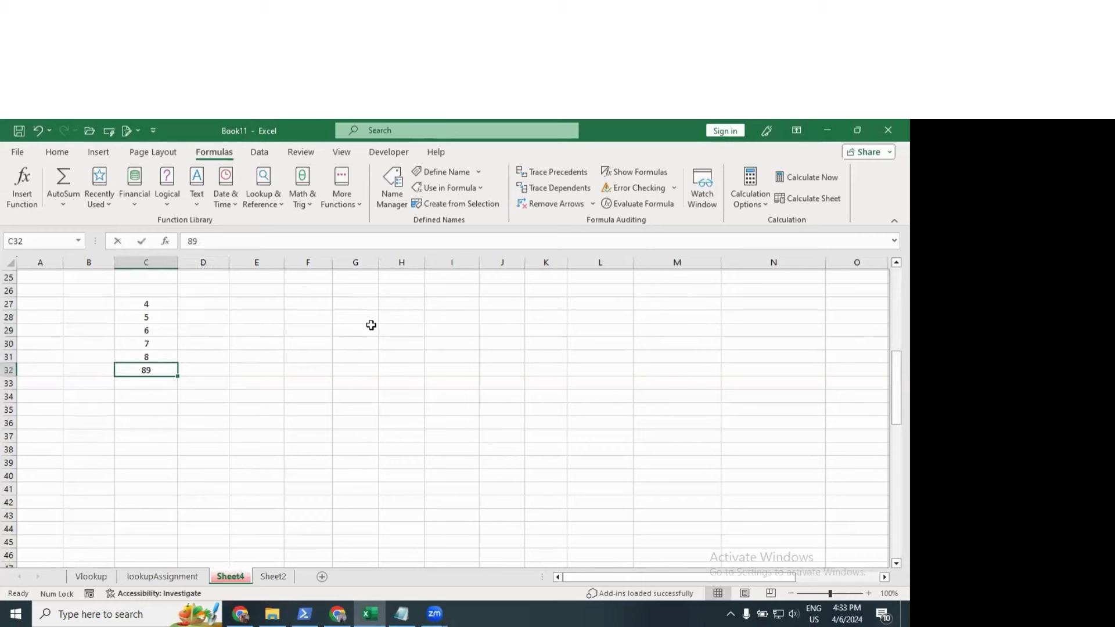
{"action": "type", "text": "5"}
{"action": "key", "text": "Return"}
Step: Finish C33:C36 with 4, 5, 9, 12, then type 23, 432, 432, 423, 432, 43, 2423, 423 across row 27
{"action": "type", "text": "4"}
{"action": "key", "text": "Return"}
{"action": "type", "text": "5"}
{"action": "key", "text": "Return"}
{"action": "type", "text": "67"}
{"action": "key", "text": "Return"}
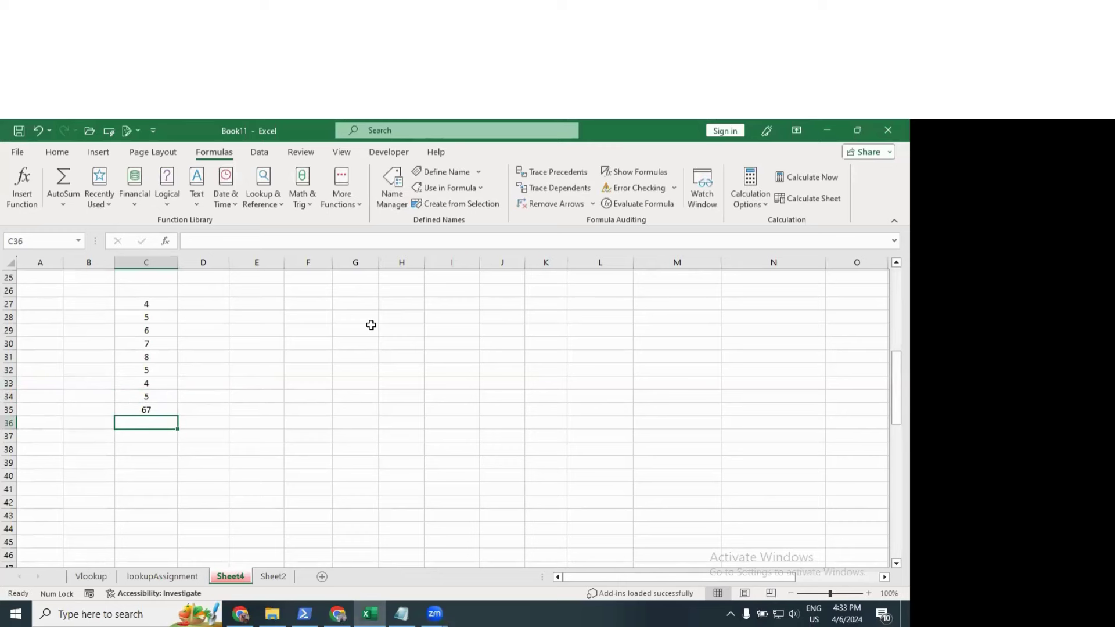
{"action": "key", "text": "Up"}
{"action": "type", "text": "9"}
{"action": "key", "text": "Return"}
{"action": "type", "text": "12"}
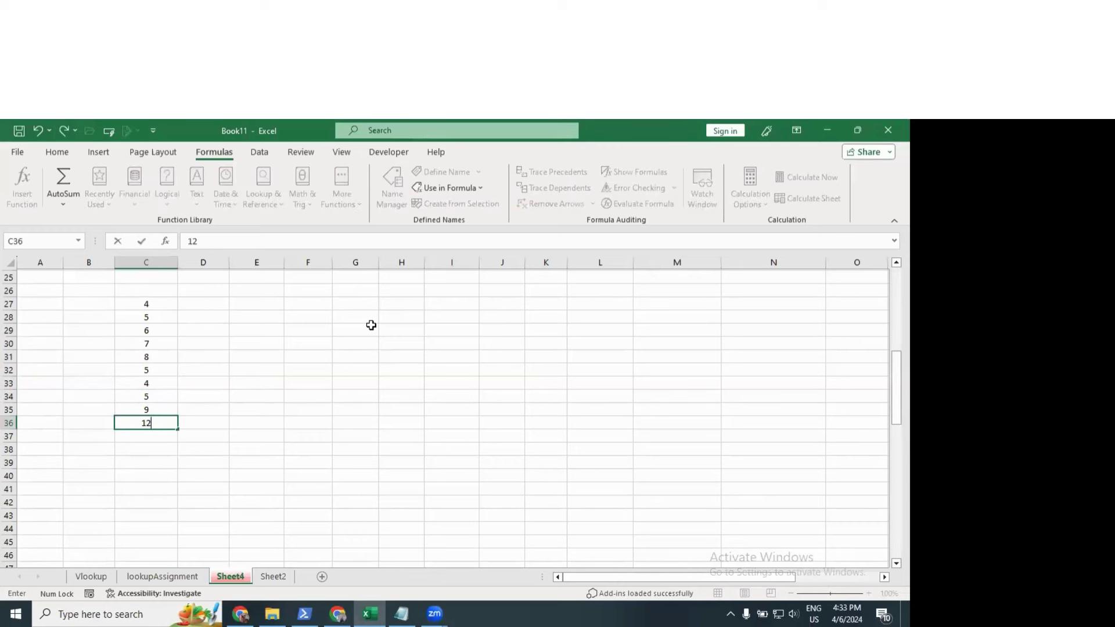
{"action": "key", "text": "Return"}
{"action": "key", "text": "Right"}
{"action": "key", "text": "Up"}
{"action": "key", "text": "Up"}
{"action": "key", "text": "Up"}
{"action": "key", "text": "Up"}
{"action": "key", "text": "Up"}
{"action": "key", "text": "Up"}
{"action": "key", "text": "Up"}
{"action": "key", "text": "Up"}
{"action": "key", "text": "Up"}
{"action": "key", "text": "Up"}
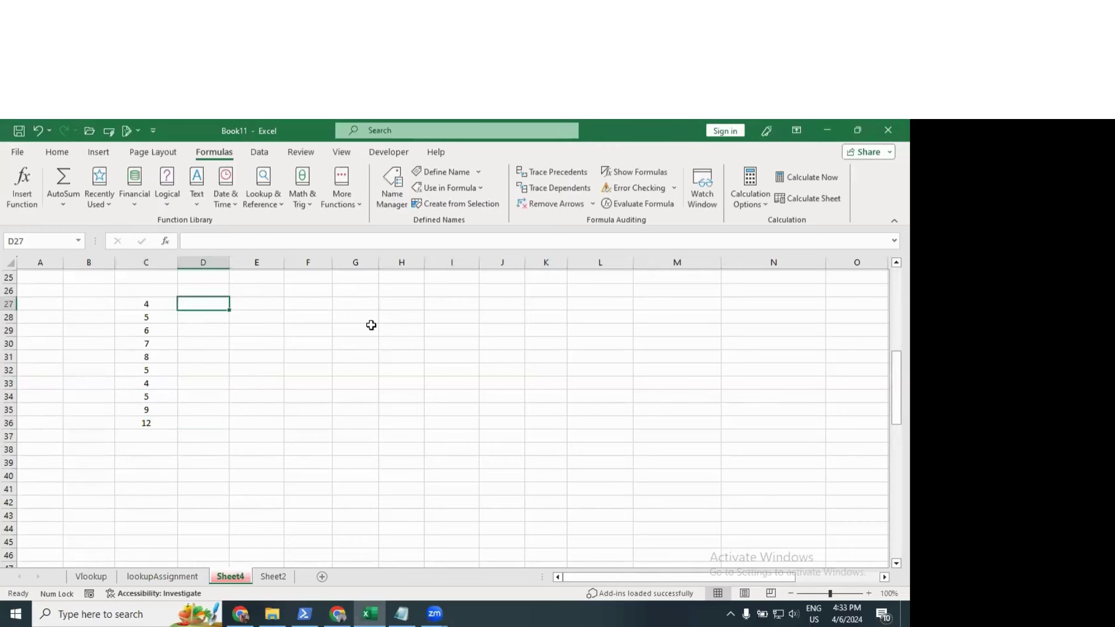
{"action": "type", "text": "23\t432\t432\t423\t432\t43\t2423\t"}
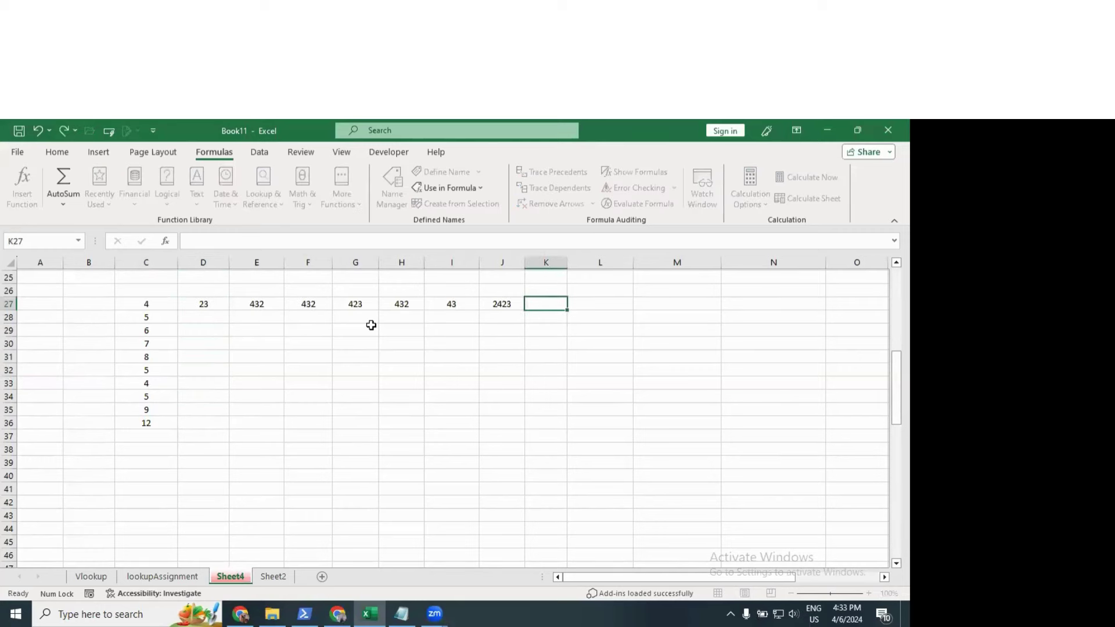
{"action": "type", "text": "423"}
Step: Build a sum formula in E34 from column C and row 27 cells, giving 879
{"action": "left_click", "coordinate": [260, 396]}
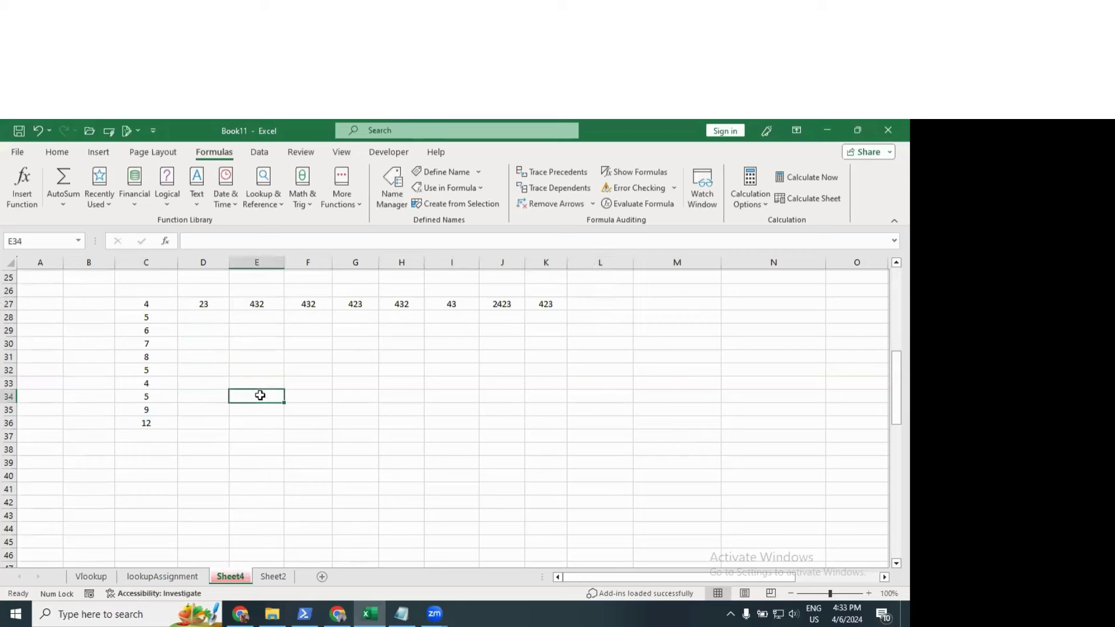
{"action": "type", "text": "="}
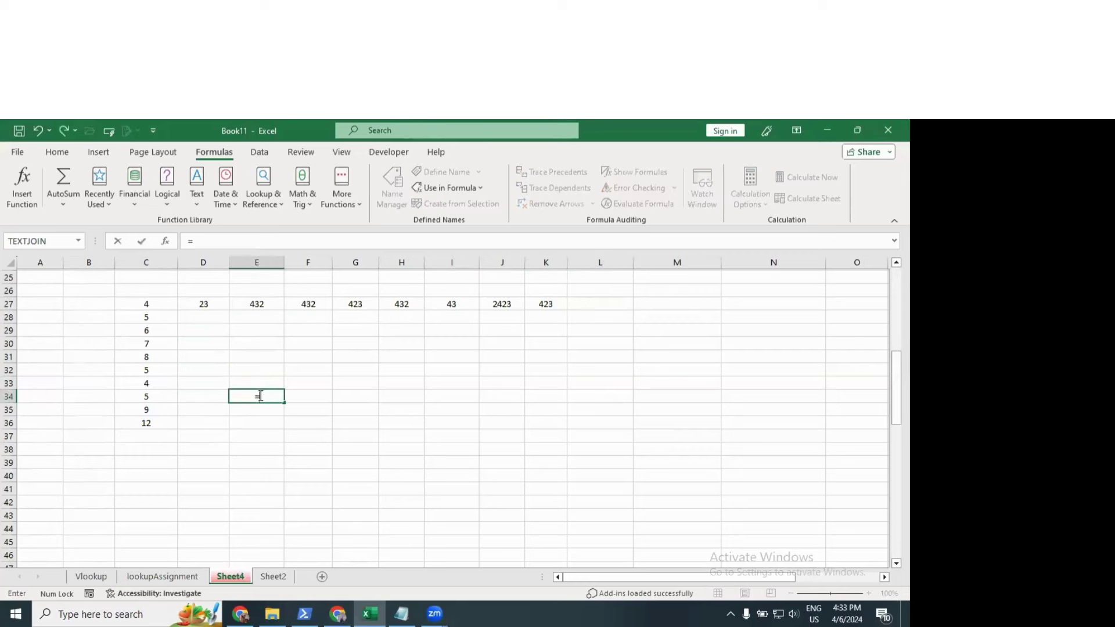
{"action": "left_click", "coordinate": [158, 419]}
{"action": "type", "text": "+"}
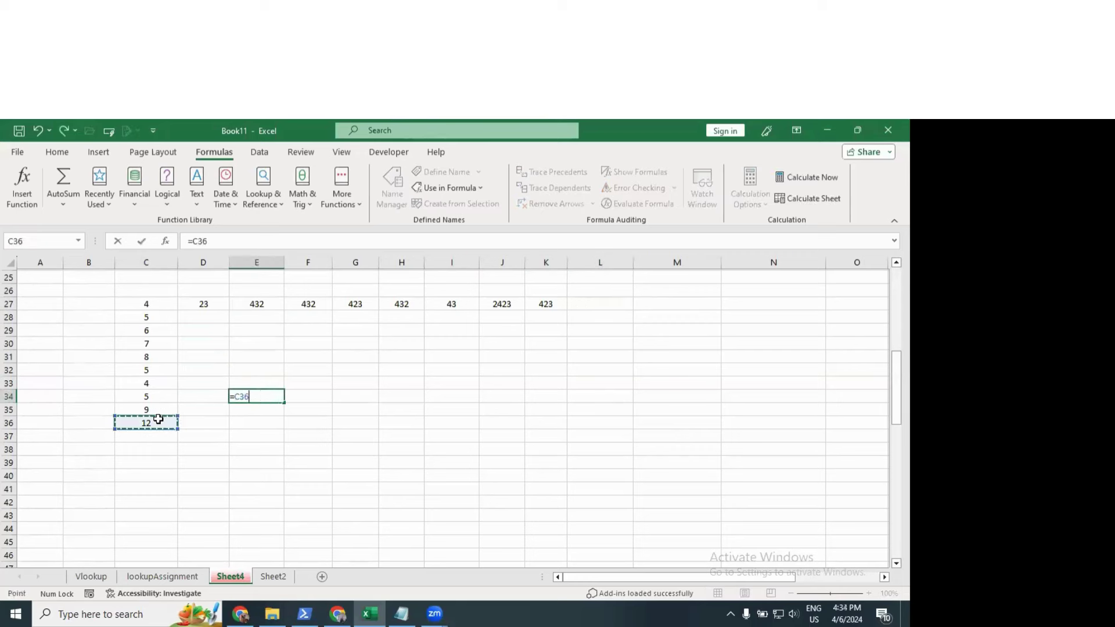
{"action": "key", "text": "Left"}
{"action": "key", "text": "Left"}
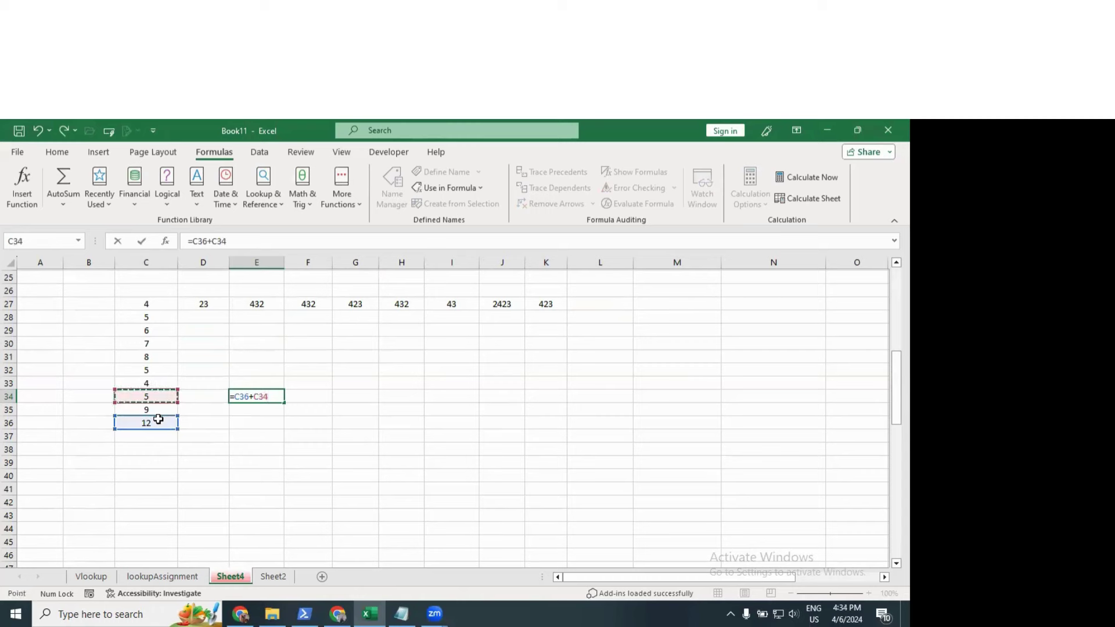
{"action": "key", "text": "Up"}
{"action": "key", "text": "Up"}
{"action": "key", "text": "Up"}
{"action": "type", "text": "+"}
{"action": "key", "text": "Up"}
{"action": "key", "text": "Up"}
{"action": "key", "text": "Up"}
{"action": "key", "text": "Up"}
{"action": "key", "text": "Up"}
{"action": "key", "text": "Up"}
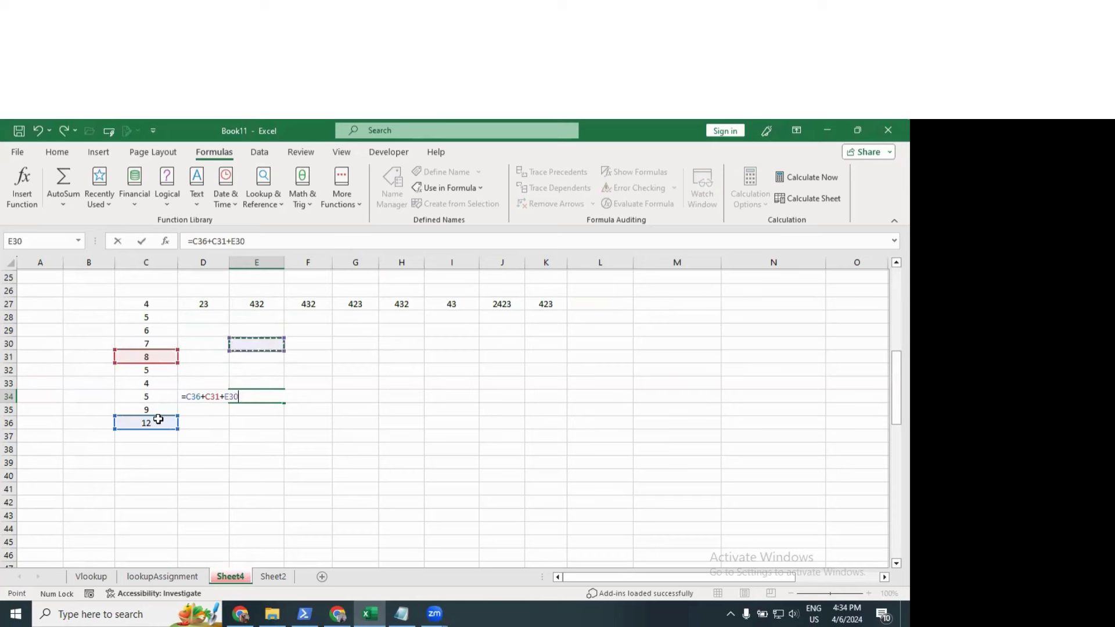
{"action": "key", "text": "Left"}
{"action": "key", "text": "Left"}
{"action": "key", "text": "Left"}
{"action": "key", "text": "Up"}
{"action": "key", "text": "Right"}
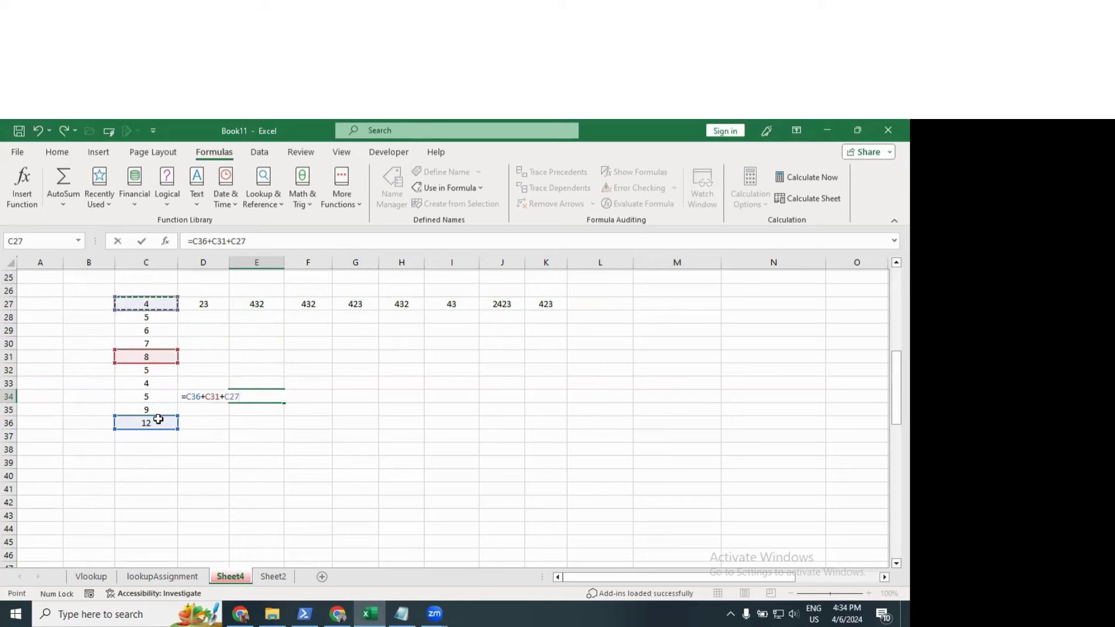
{"action": "type", "text": "+"}
{"action": "key", "text": "Up"}
{"action": "key", "text": "Right"}
{"action": "key", "text": "Up"}
{"action": "key", "text": "Up"}
{"action": "key", "text": "Up"}
{"action": "key", "text": "Up"}
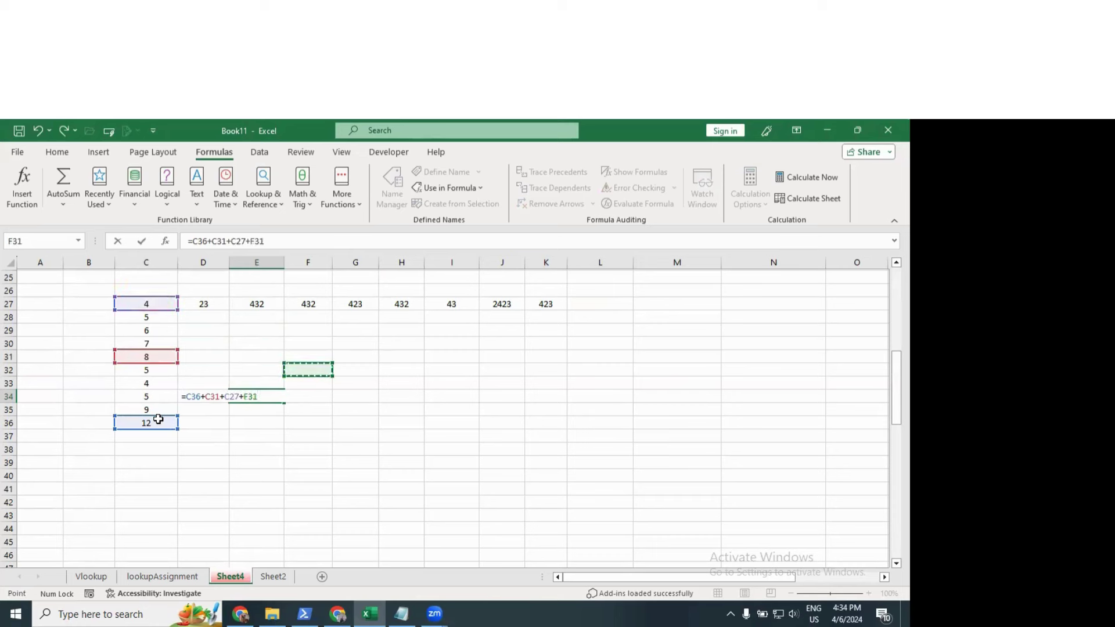
{"action": "key", "text": "Right"}
{"action": "key", "text": "Right"}
{"action": "key", "text": "Up"}
{"action": "key", "text": "Up"}
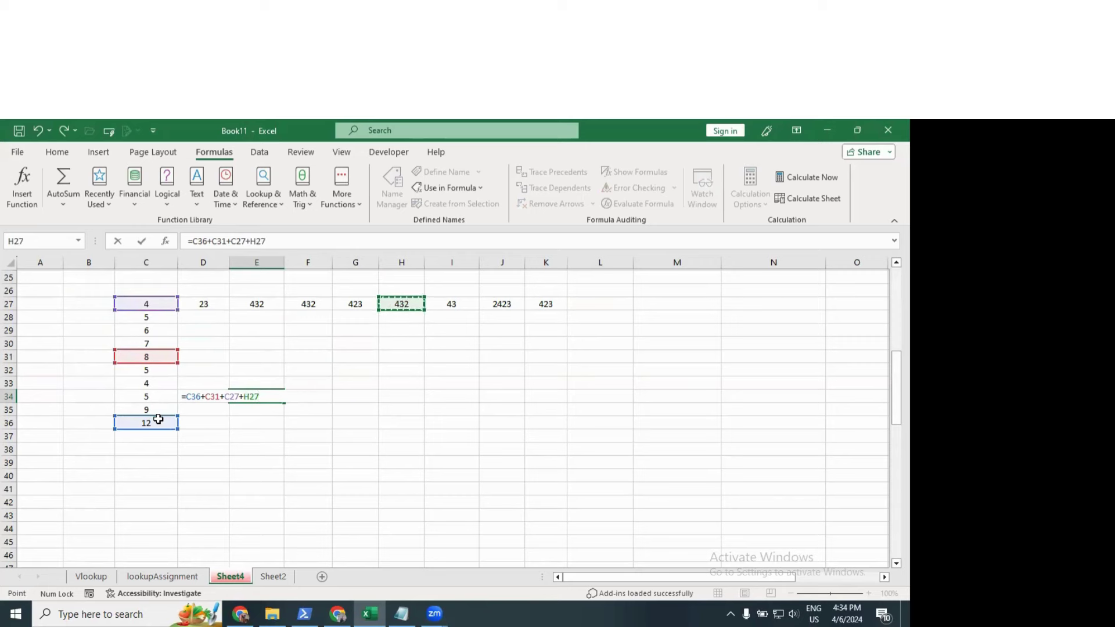
{"action": "key", "text": "Left"}
{"action": "key", "text": "Left"}
{"action": "type", "text": "+"}
{"action": "key", "text": "Right"}
{"action": "key", "text": "Right"}
{"action": "key", "text": "Right"}
{"action": "key", "text": "Right"}
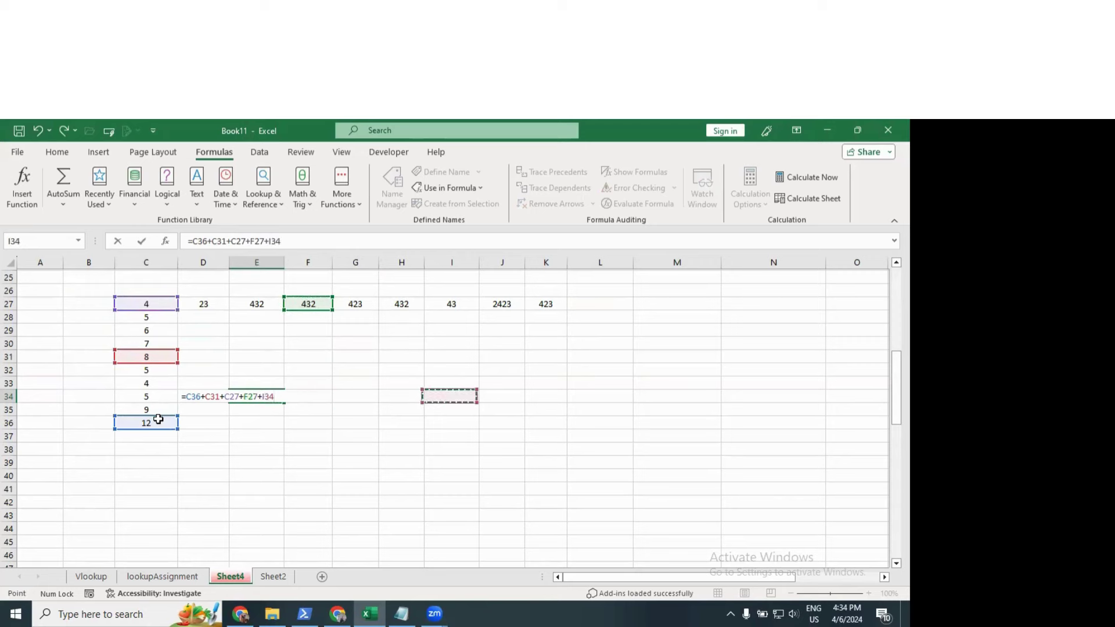
{"action": "key", "text": "Right"}
{"action": "key", "text": "Right"}
{"action": "key", "text": "Up"}
{"action": "key", "text": "Up"}
{"action": "key", "text": "Up"}
{"action": "key", "text": "Up"}
{"action": "key", "text": "Up"}
{"action": "key", "text": "Up"}
{"action": "key", "text": "Up"}
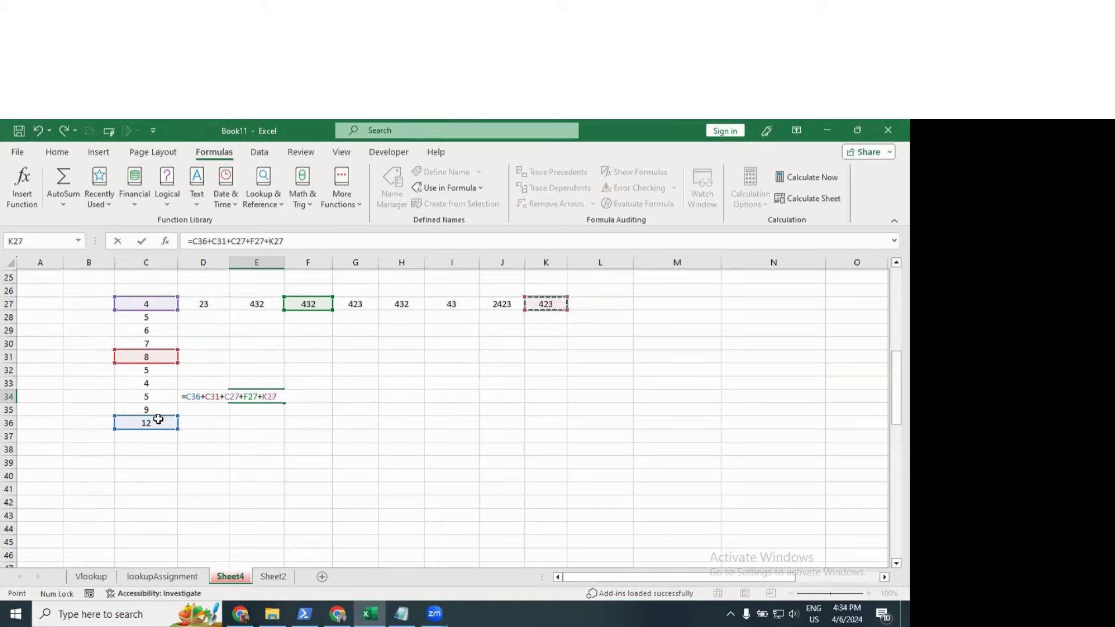
{"action": "key", "text": "Return"}
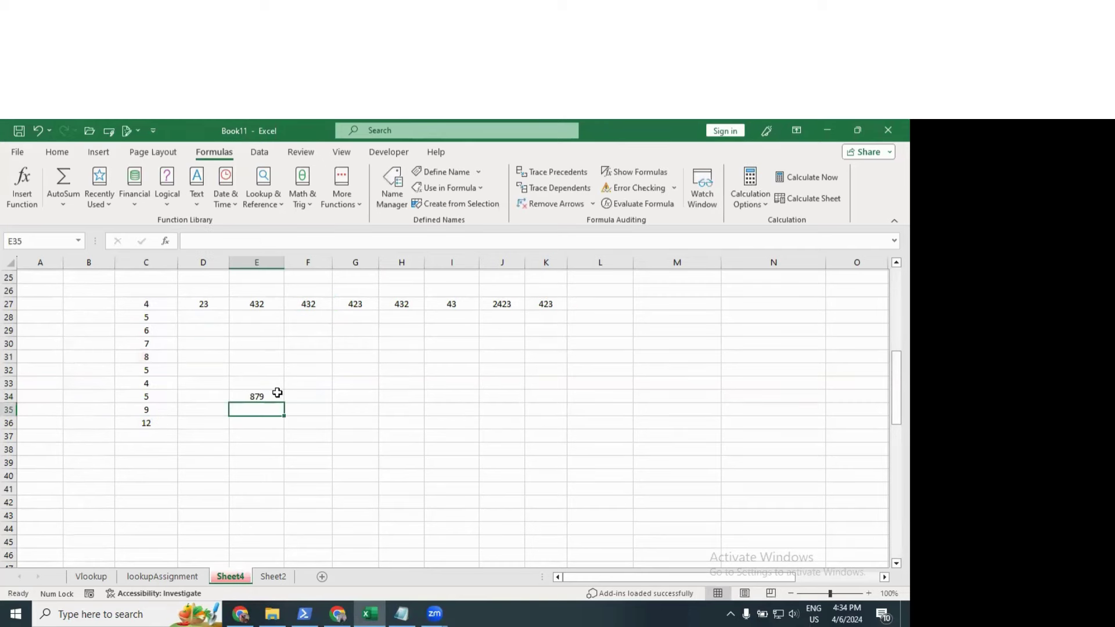
Step: Enter =C35+C32+C27+E27+H27+I27+K27 in G32 to get 1348
{"action": "left_click", "coordinate": [362, 370]}
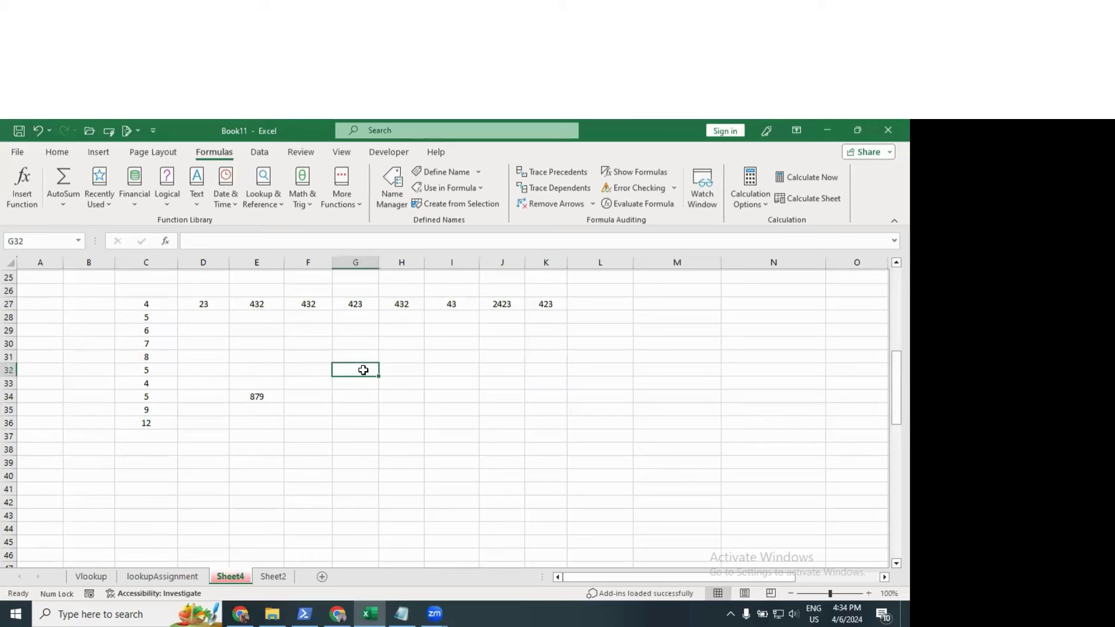
{"action": "type", "text": "="}
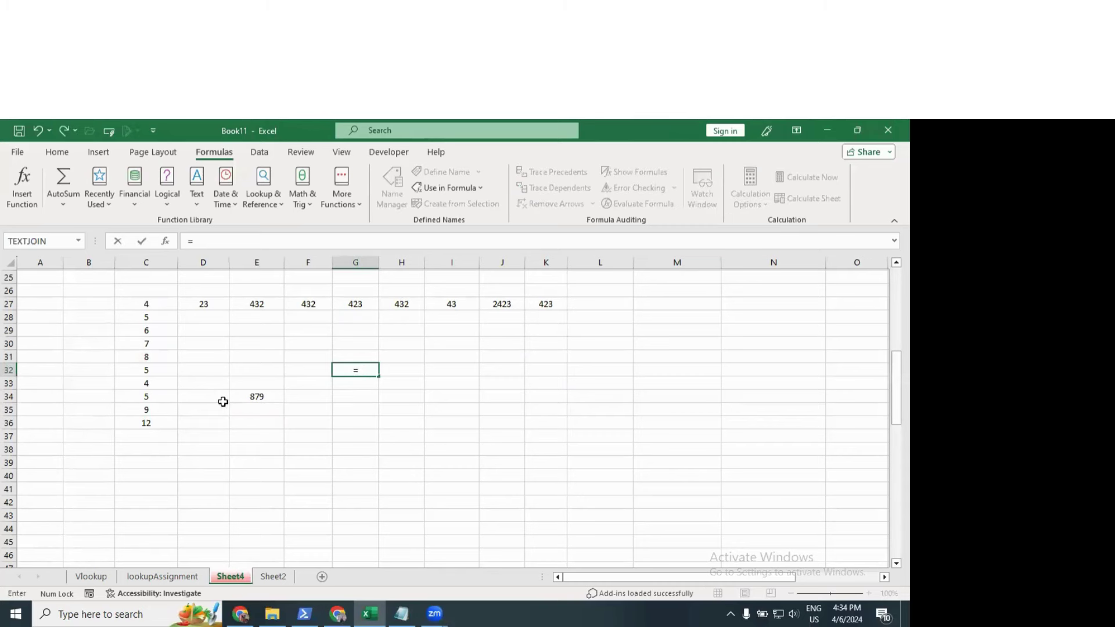
{"action": "left_click", "coordinate": [151, 411]}
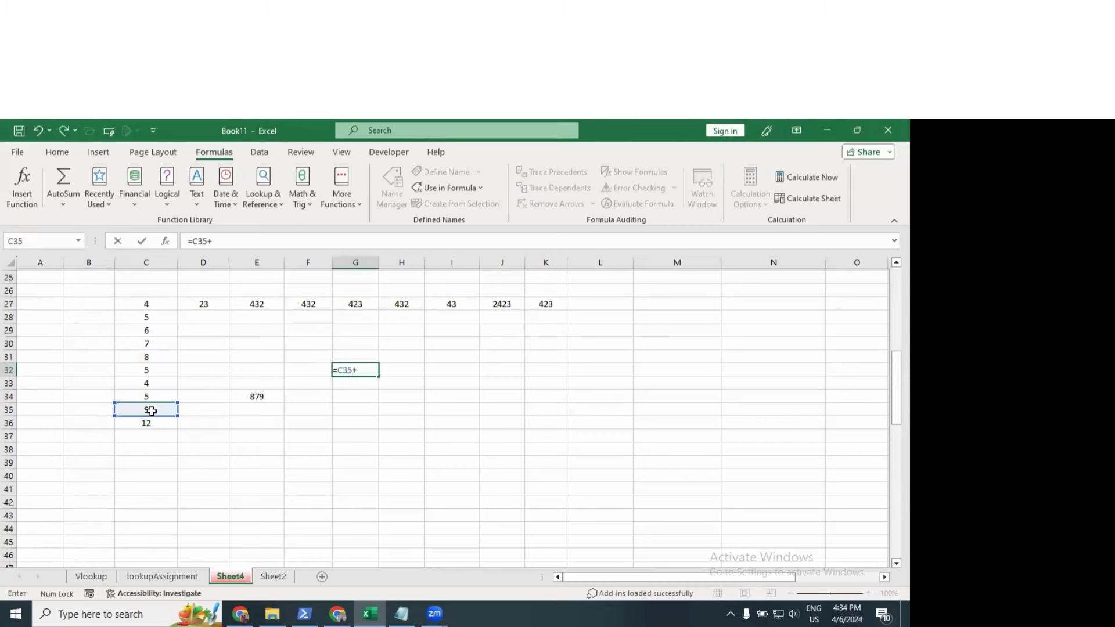
{"action": "type", "text": "+"}
{"action": "left_click", "coordinate": [144, 370]}
{"action": "type", "text": "+"}
{"action": "left_click", "coordinate": [160, 315]}
{"action": "left_click", "coordinate": [157, 302]}
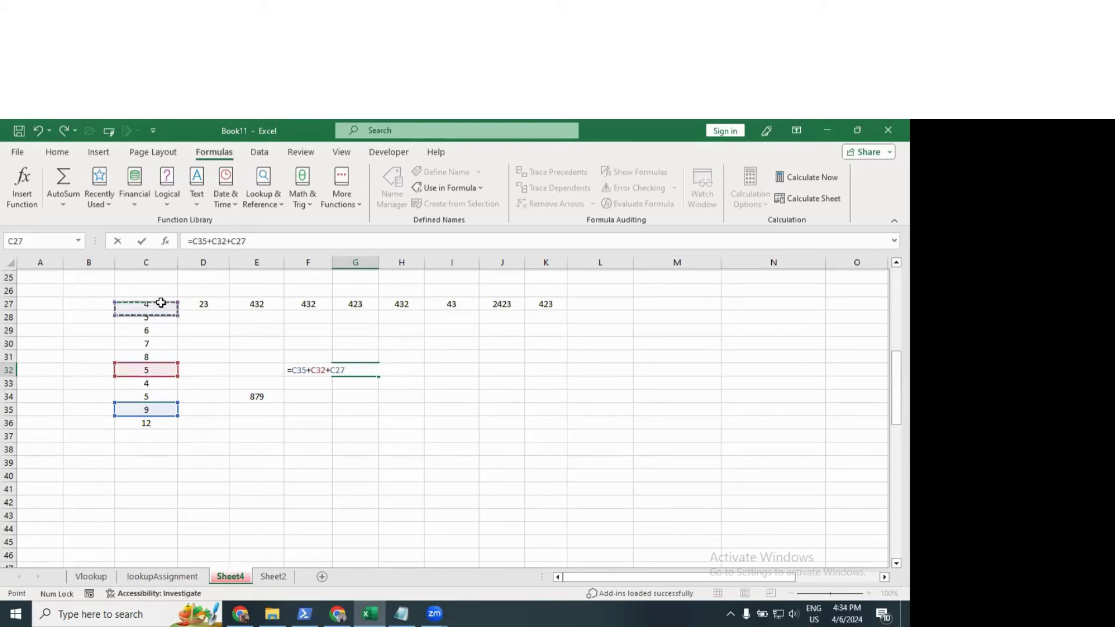
{"action": "type", "text": "+"}
{"action": "left_click", "coordinate": [260, 303]}
{"action": "type", "text": "+"}
{"action": "left_click", "coordinate": [419, 315]}
{"action": "left_click", "coordinate": [418, 302]}
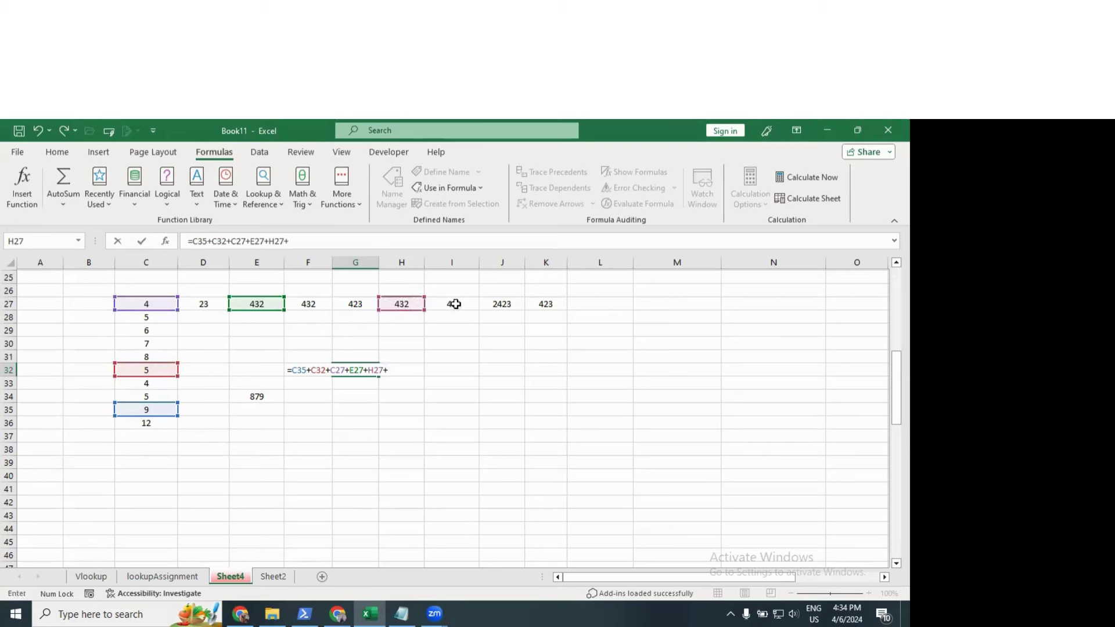
{"action": "type", "text": "+"}
{"action": "left_click", "coordinate": [474, 304]}
{"action": "type", "text": "+"}
{"action": "left_click", "coordinate": [537, 303]}
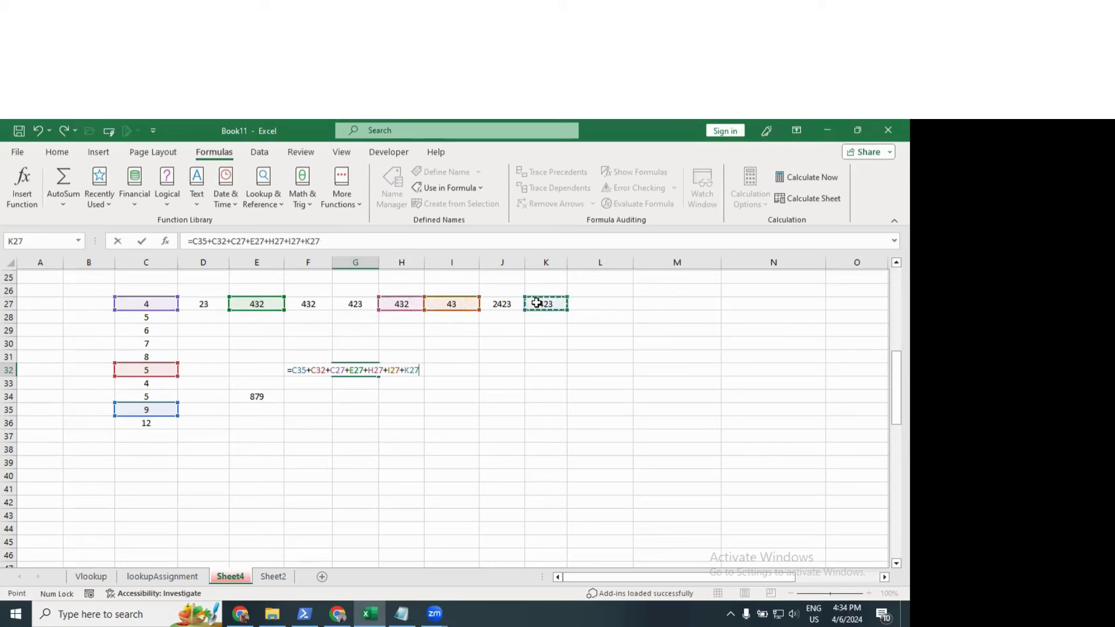
{"action": "key", "text": "Return"}
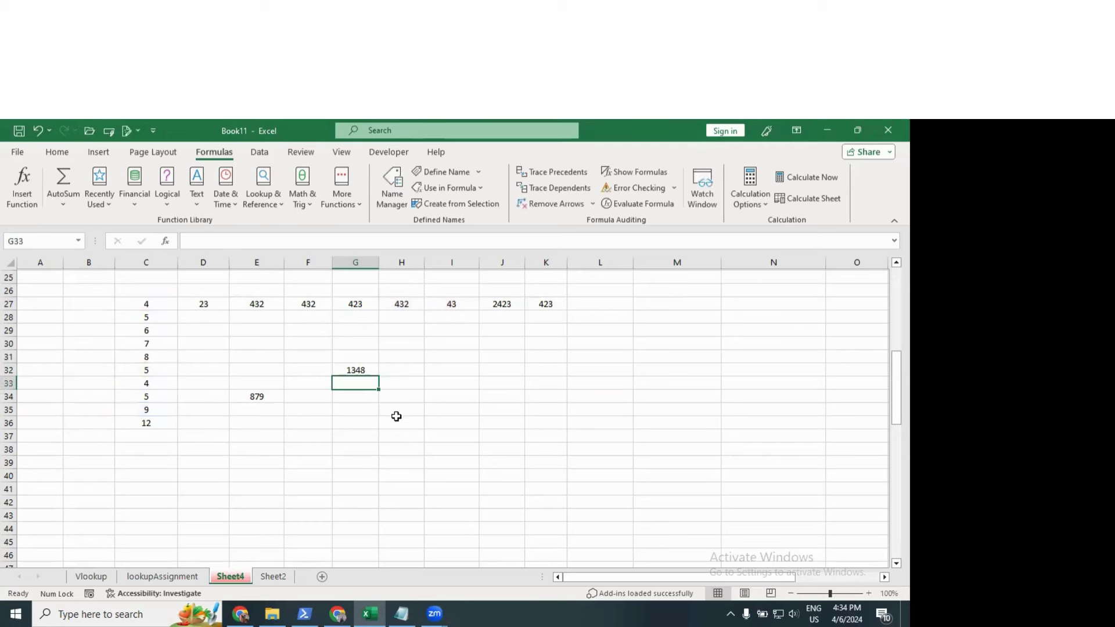
{"action": "left_click", "coordinate": [261, 397]}
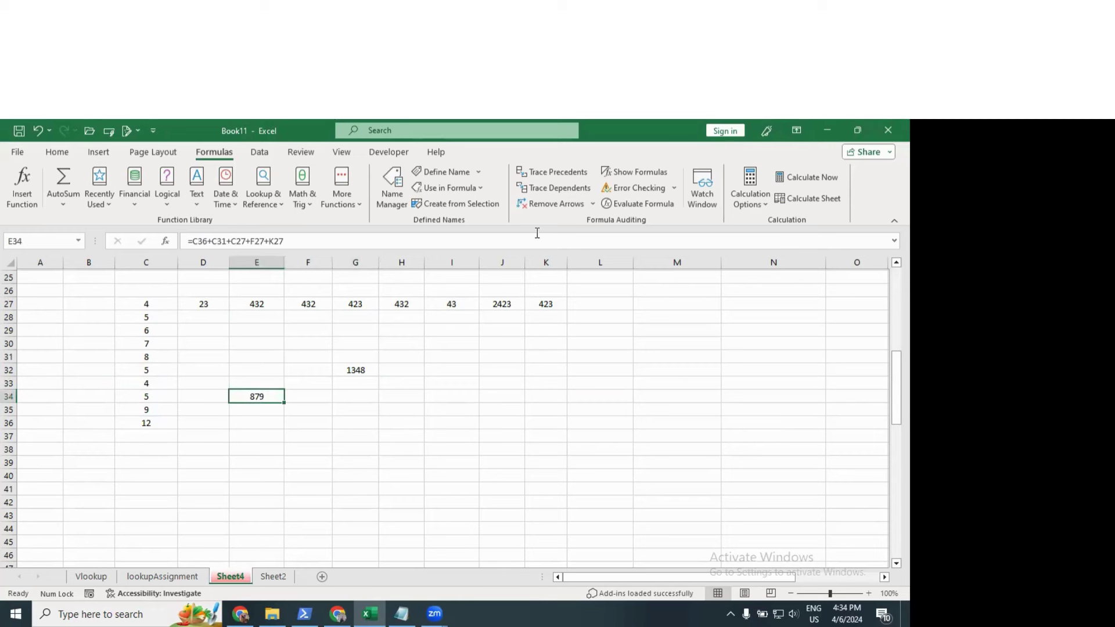
{"action": "left_click", "coordinate": [556, 172]}
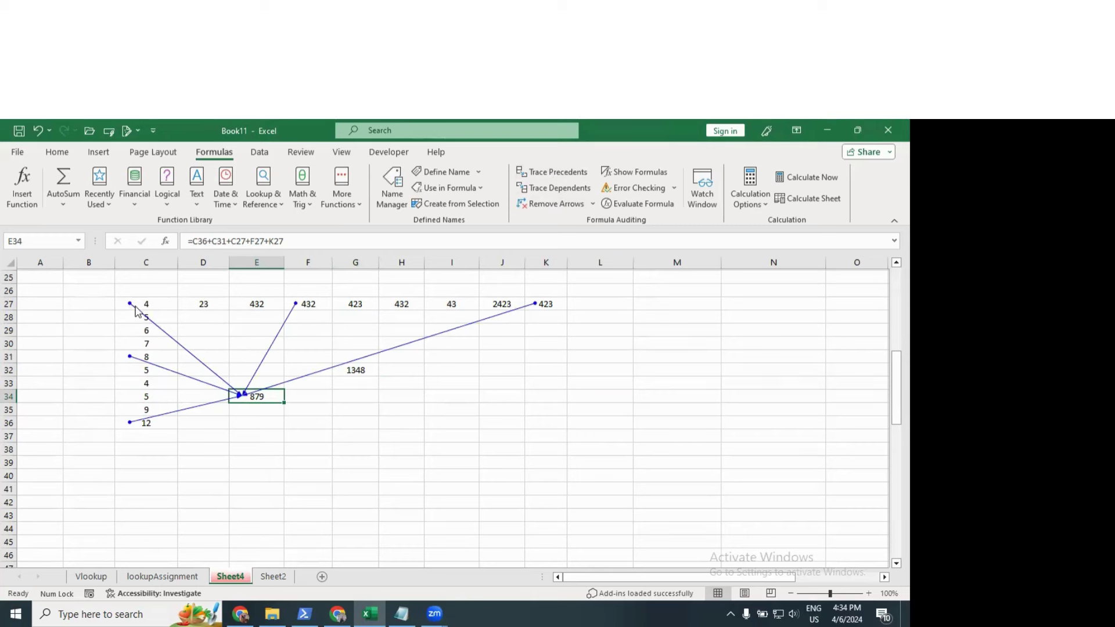
{"action": "left_click", "coordinate": [400, 369]}
{"action": "left_click", "coordinate": [356, 368]}
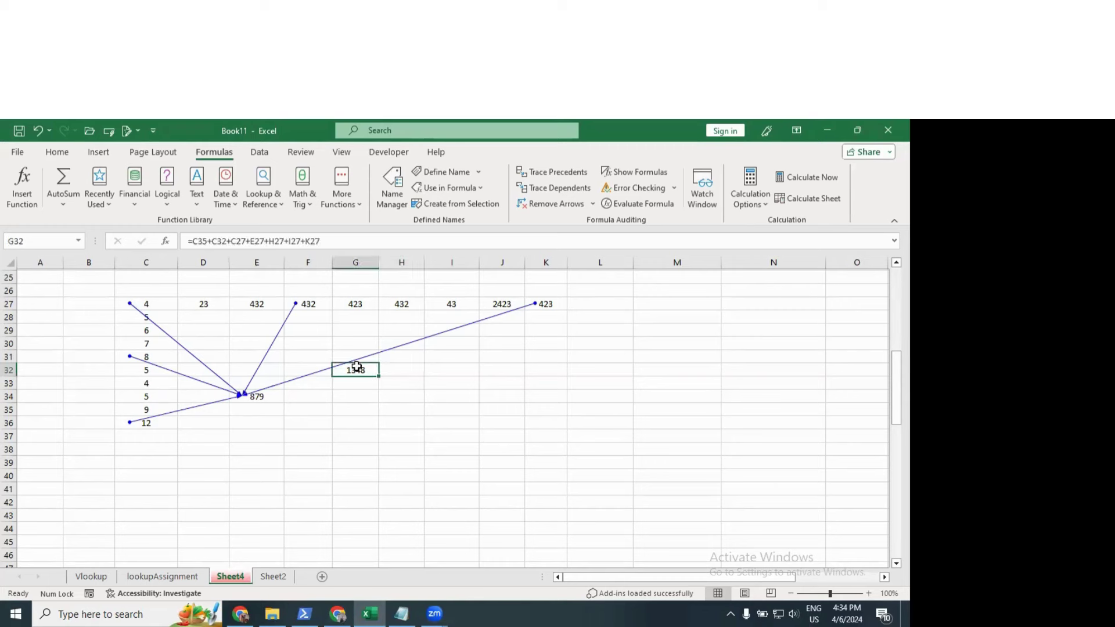
{"action": "left_click", "coordinate": [543, 172]}
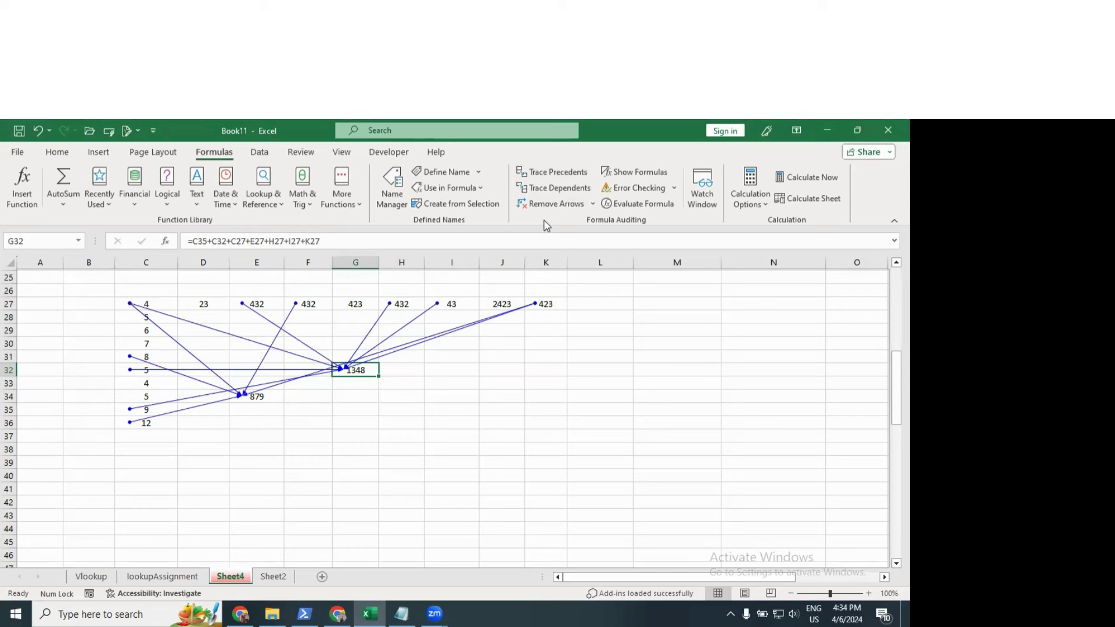
{"action": "left_click", "coordinate": [548, 204]}
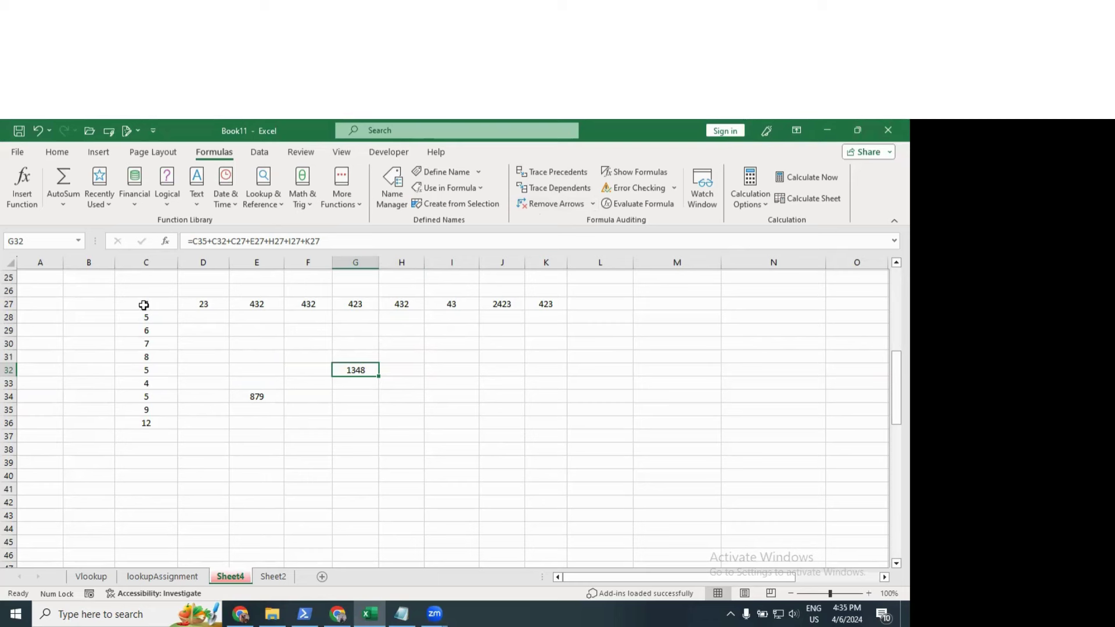
{"action": "left_click", "coordinate": [143, 305]}
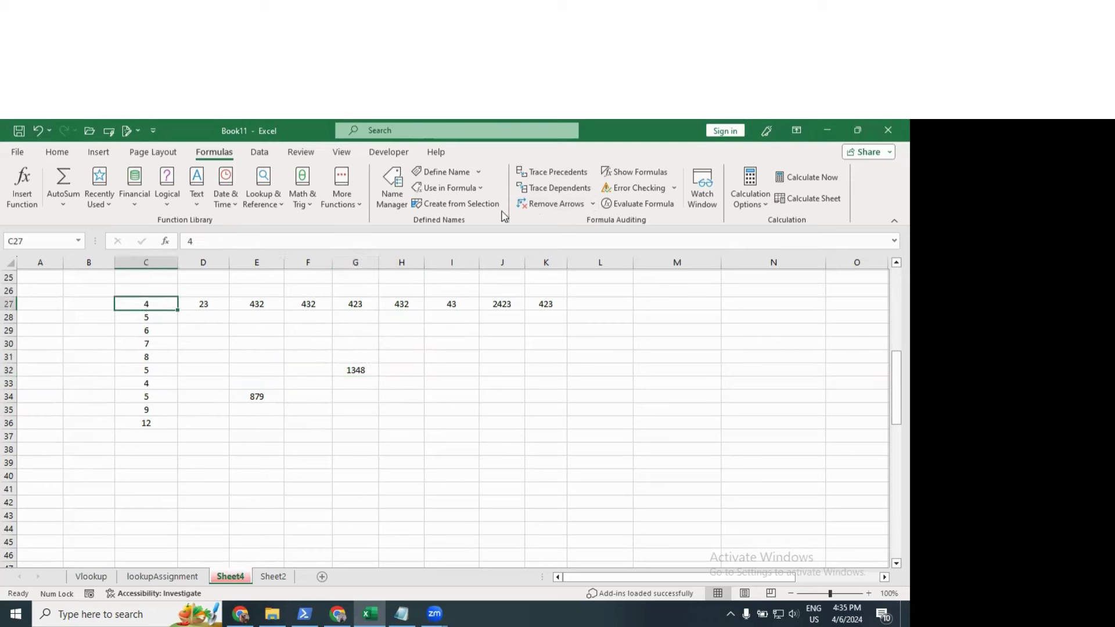
{"action": "left_click", "coordinate": [566, 192]}
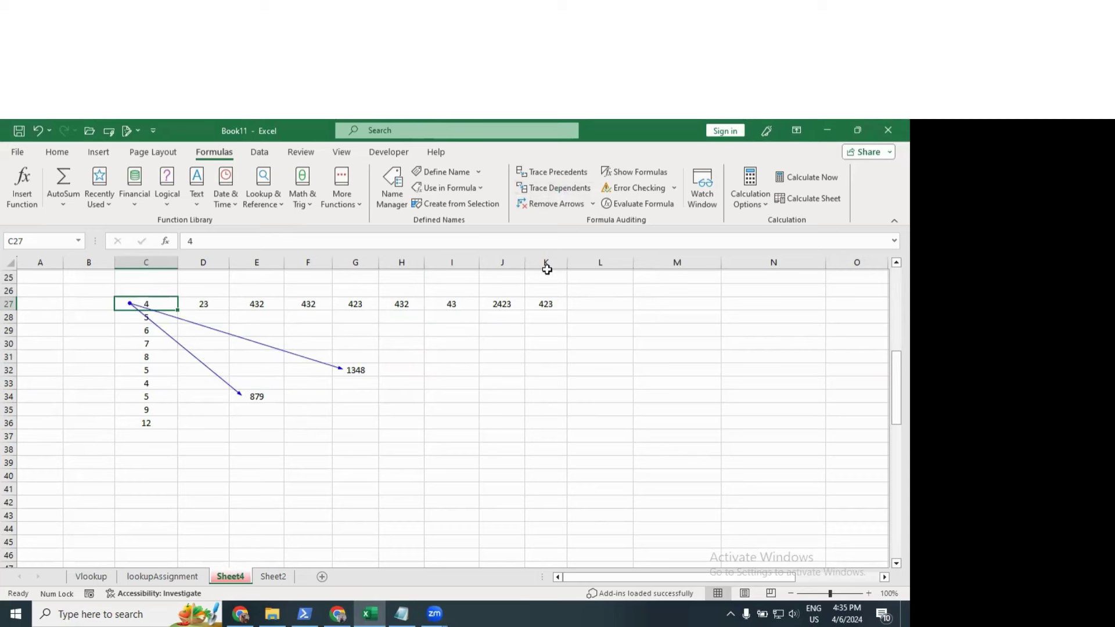
{"action": "left_click", "coordinate": [550, 204]}
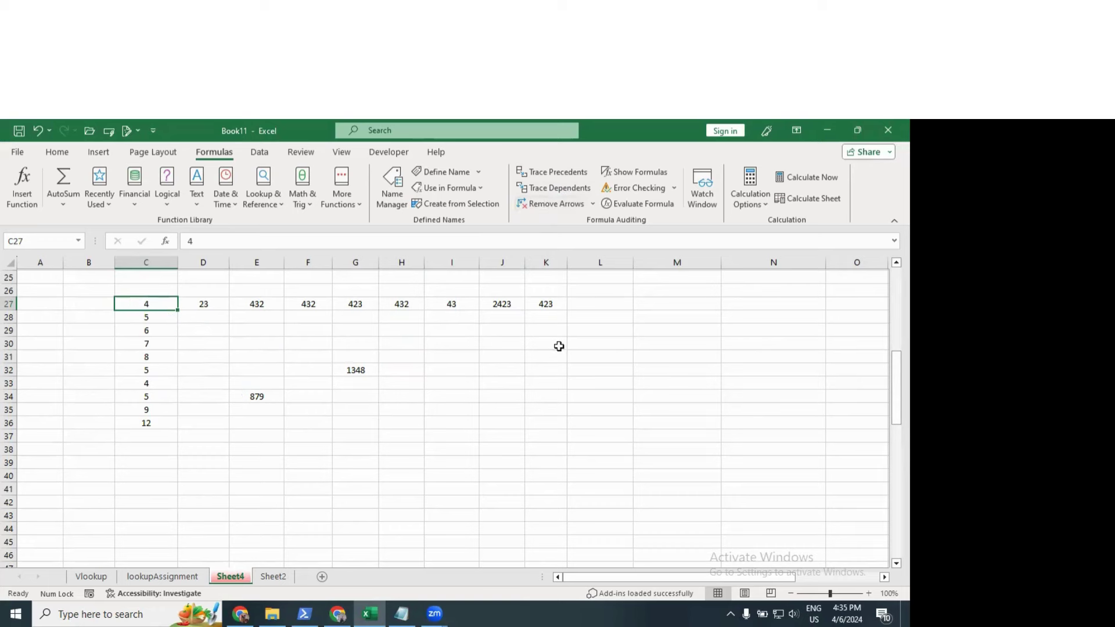
{"action": "left_click", "coordinate": [637, 171]}
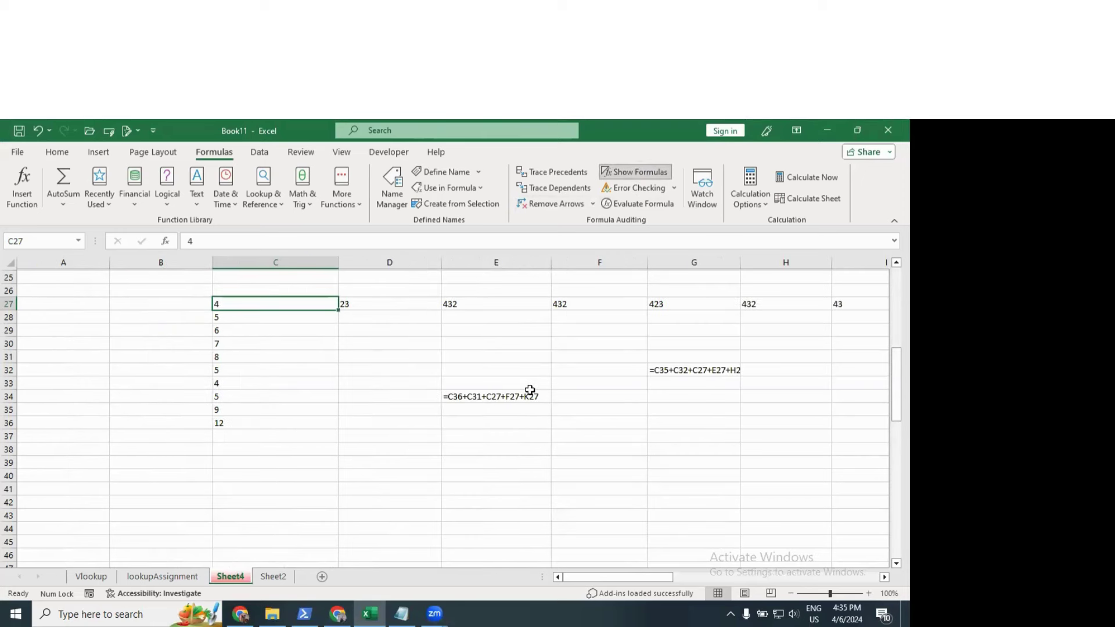
{"action": "key", "text": "ctrl+Page_Up"}
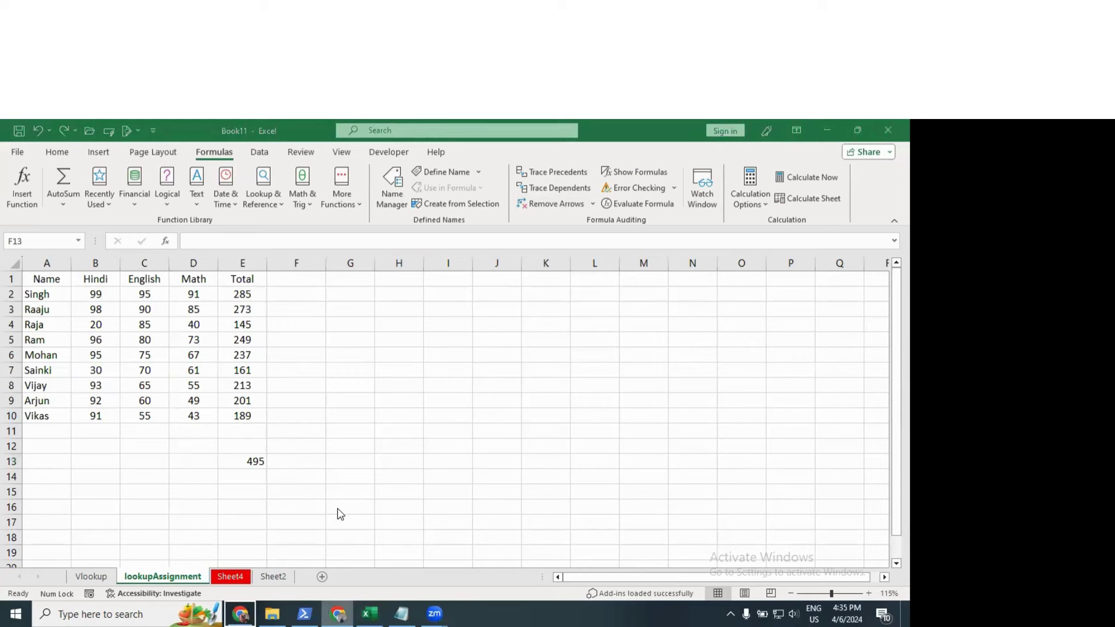
{"action": "key", "text": "ctrl+Page_Down"}
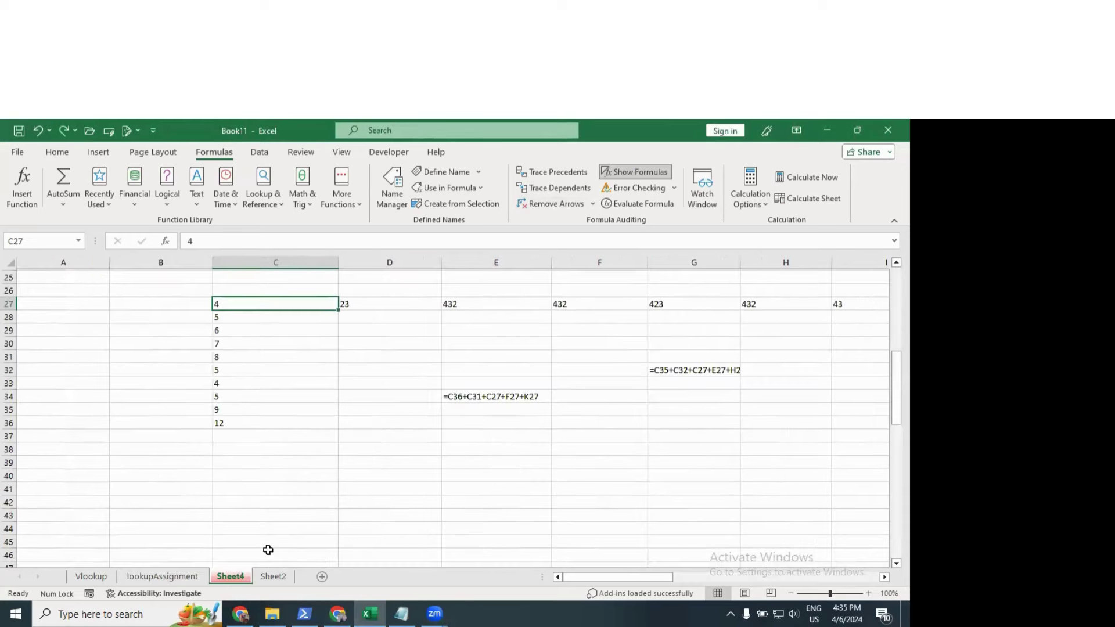
{"action": "left_click", "coordinate": [639, 174]}
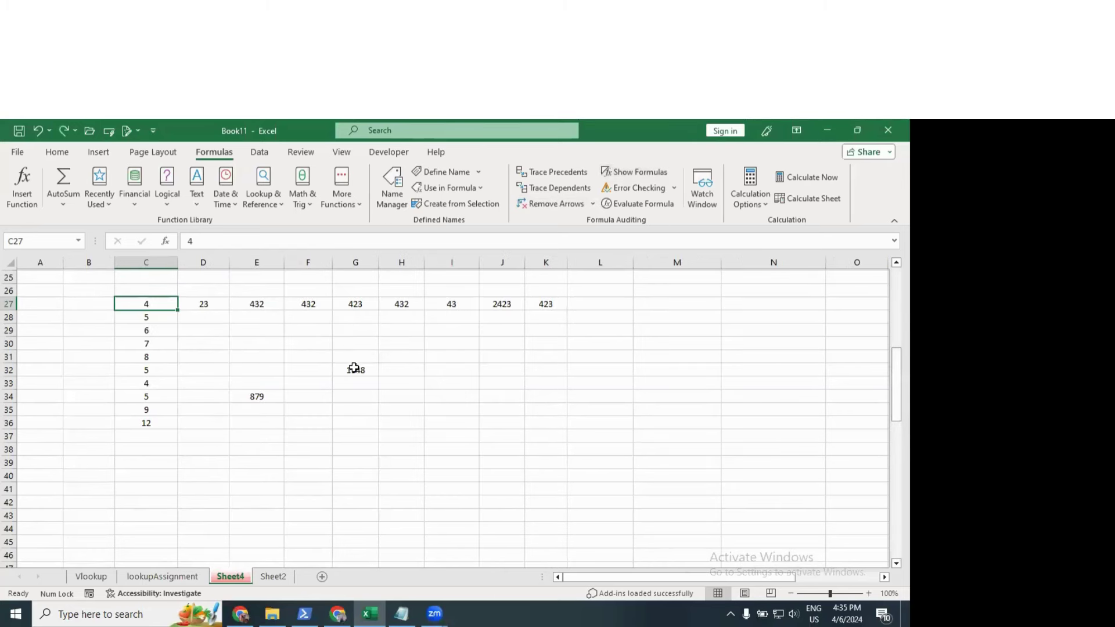
{"action": "left_click", "coordinate": [355, 368]}
{"action": "left_click", "coordinate": [634, 205]}
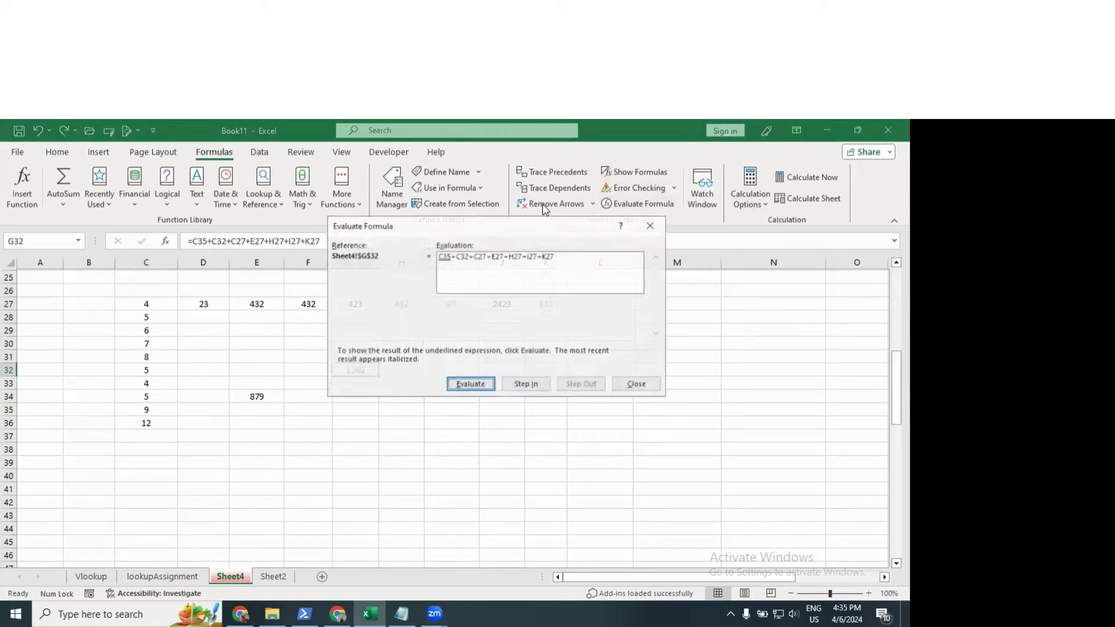
{"action": "left_click_drag", "start_coordinate": [406, 228], "coordinate": [592, 254]}
{"action": "left_click", "coordinate": [662, 414]}
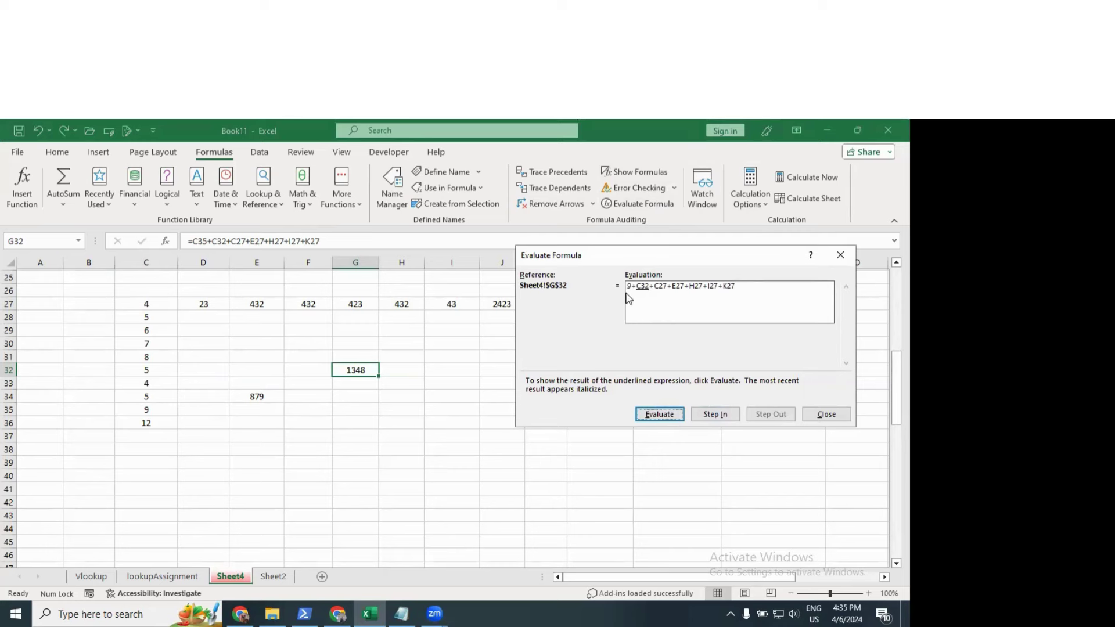
{"action": "left_click", "coordinate": [660, 414]}
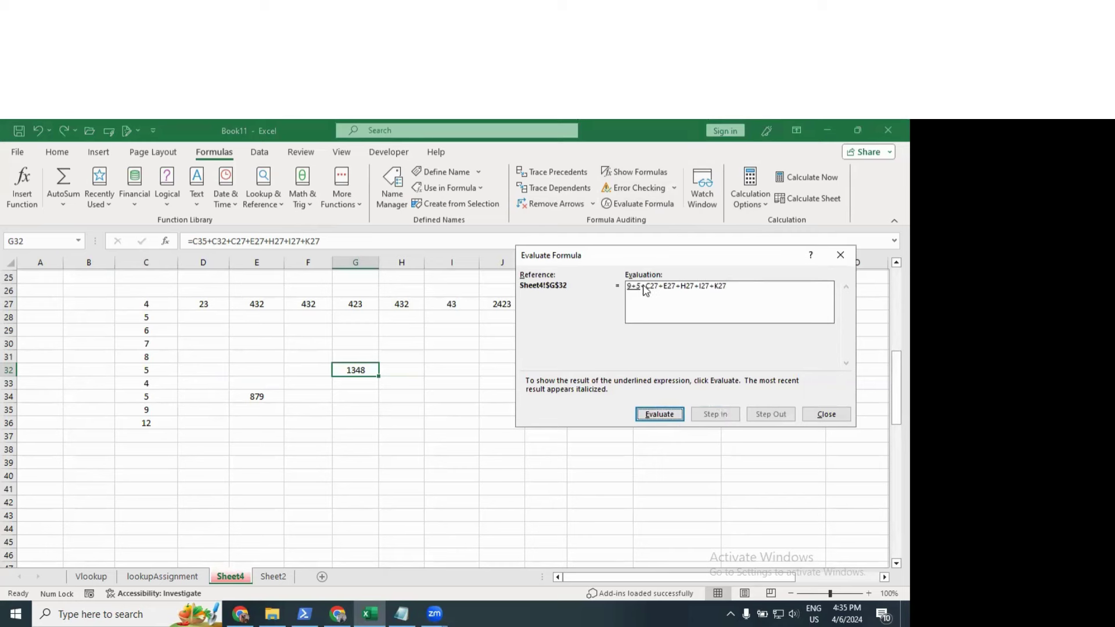
{"action": "left_click", "coordinate": [662, 414]}
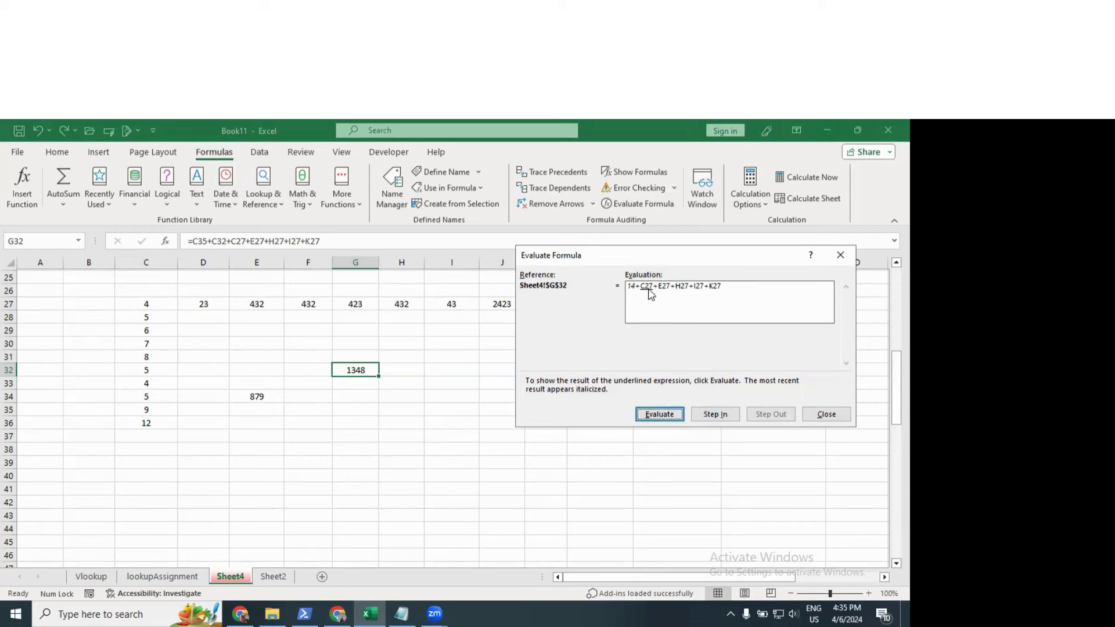
{"action": "left_click", "coordinate": [662, 414]}
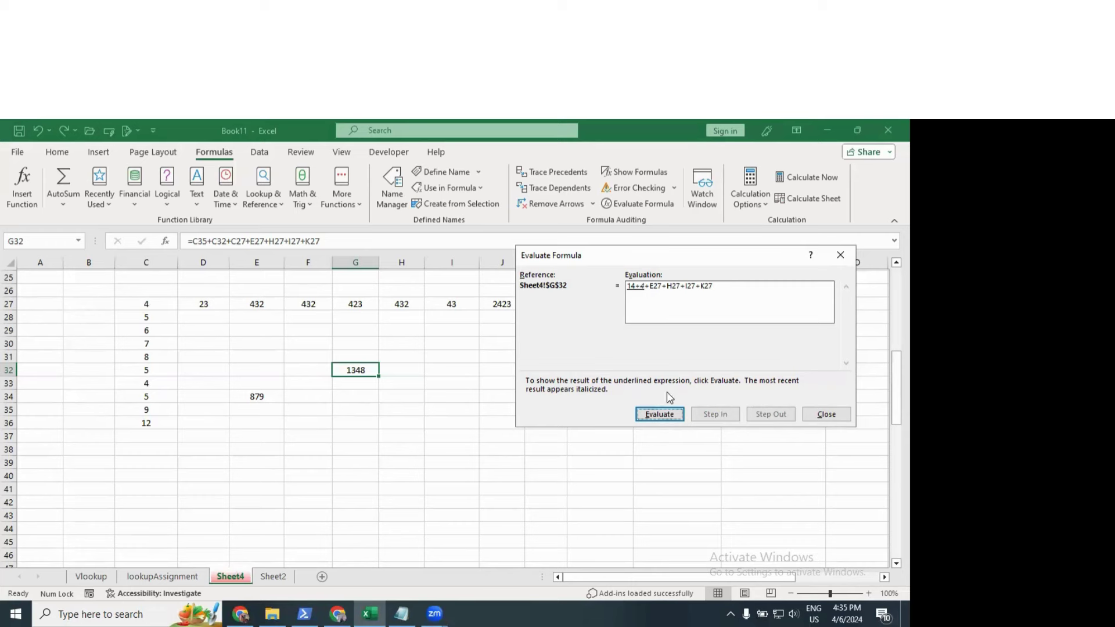
{"action": "left_click", "coordinate": [828, 414]}
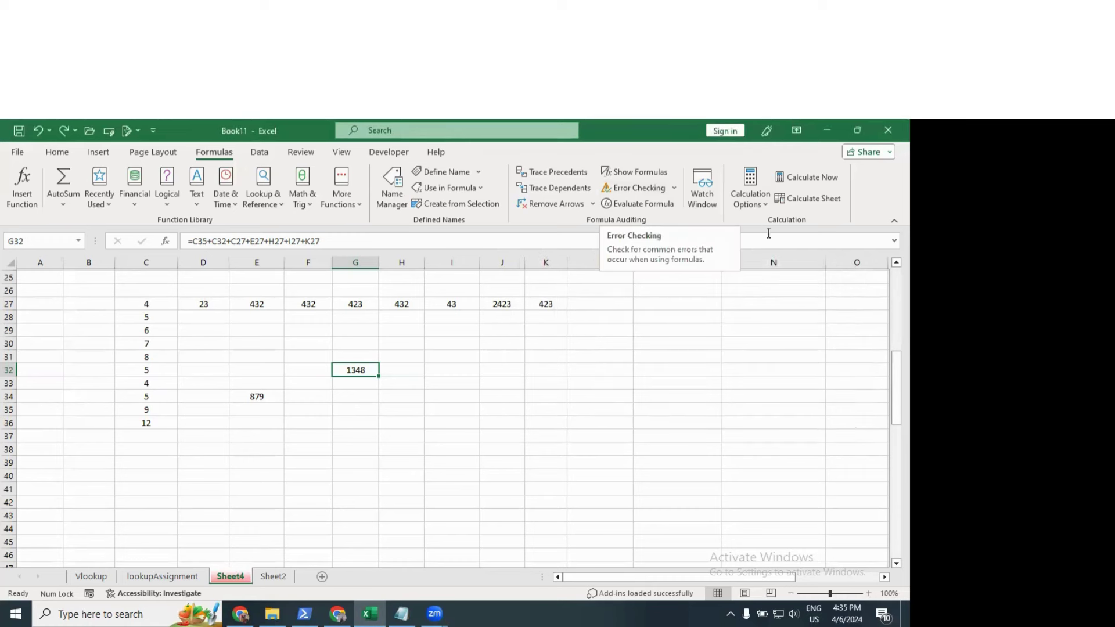
Step: Clear the sample number block from C27 to L35, including the leftover 12
{"action": "left_click", "coordinate": [475, 393]}
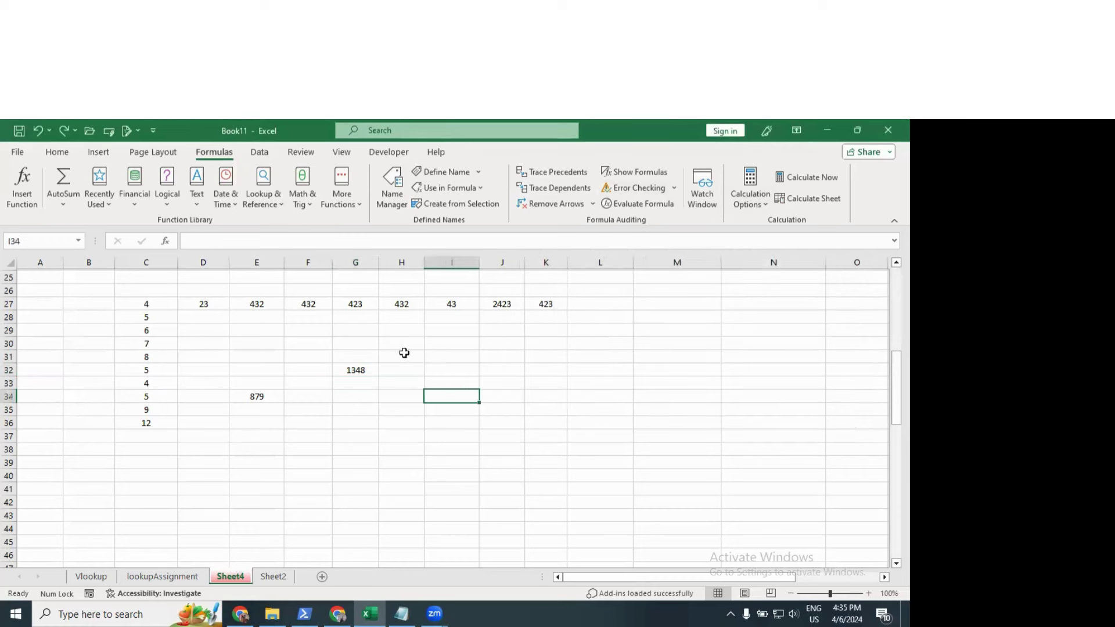
{"action": "left_click", "coordinate": [259, 152]}
{"action": "left_click", "coordinate": [357, 409]}
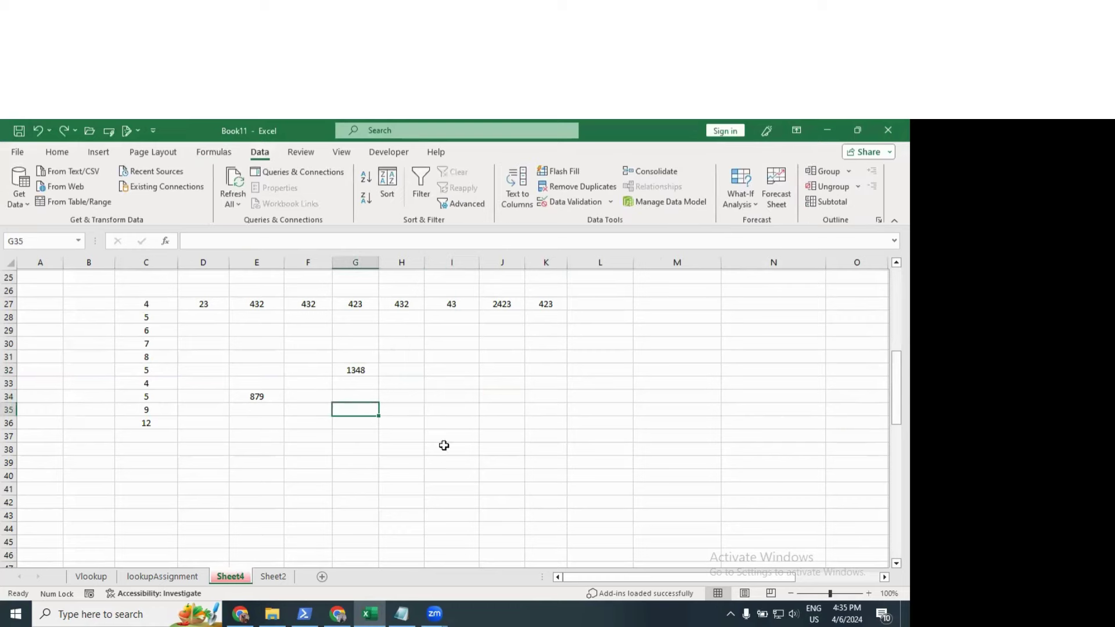
{"action": "left_click_drag", "start_coordinate": [546, 458], "coordinate": [223, 344]}
{"action": "left_click", "coordinate": [516, 380]}
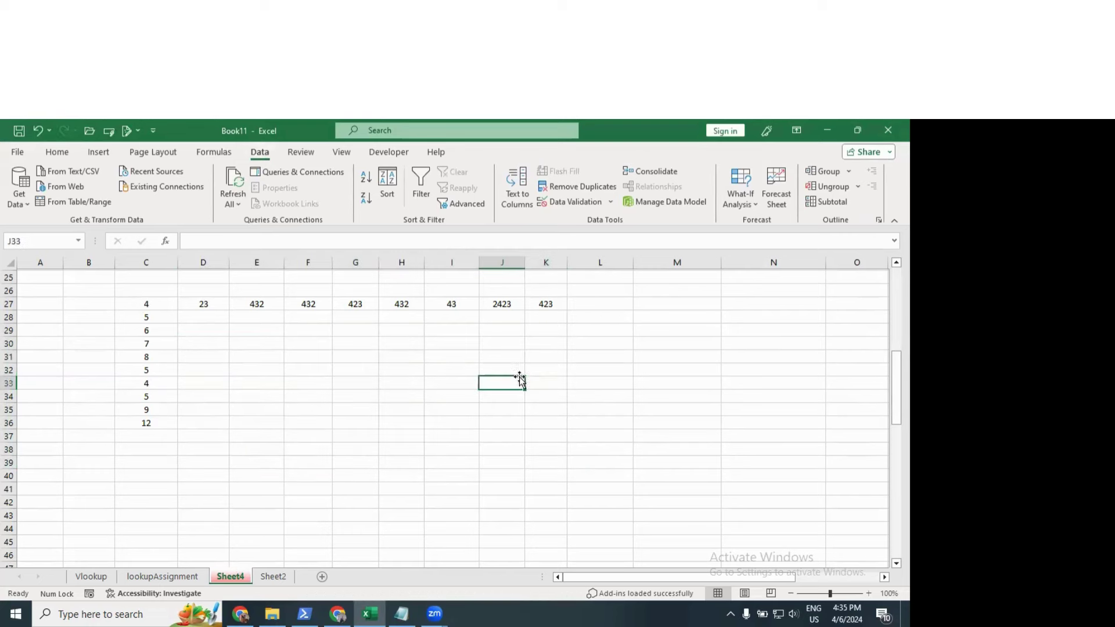
{"action": "left_click_drag", "start_coordinate": [600, 409], "coordinate": [116, 303]}
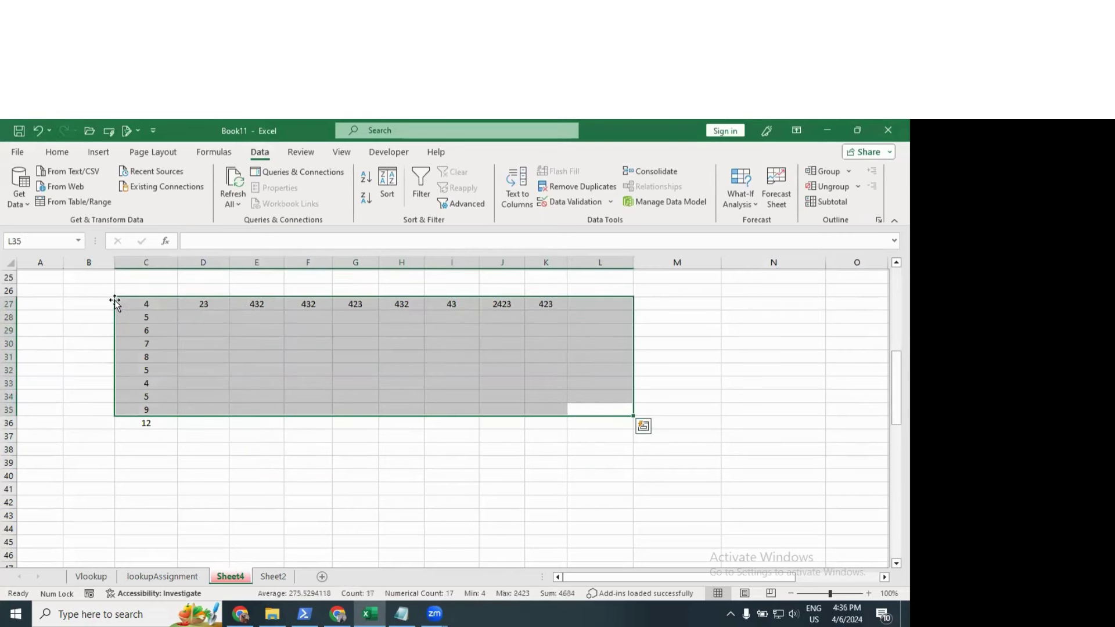
{"action": "key", "text": "Delete"}
{"action": "left_click_drag", "start_coordinate": [89, 409], "coordinate": [169, 428]}
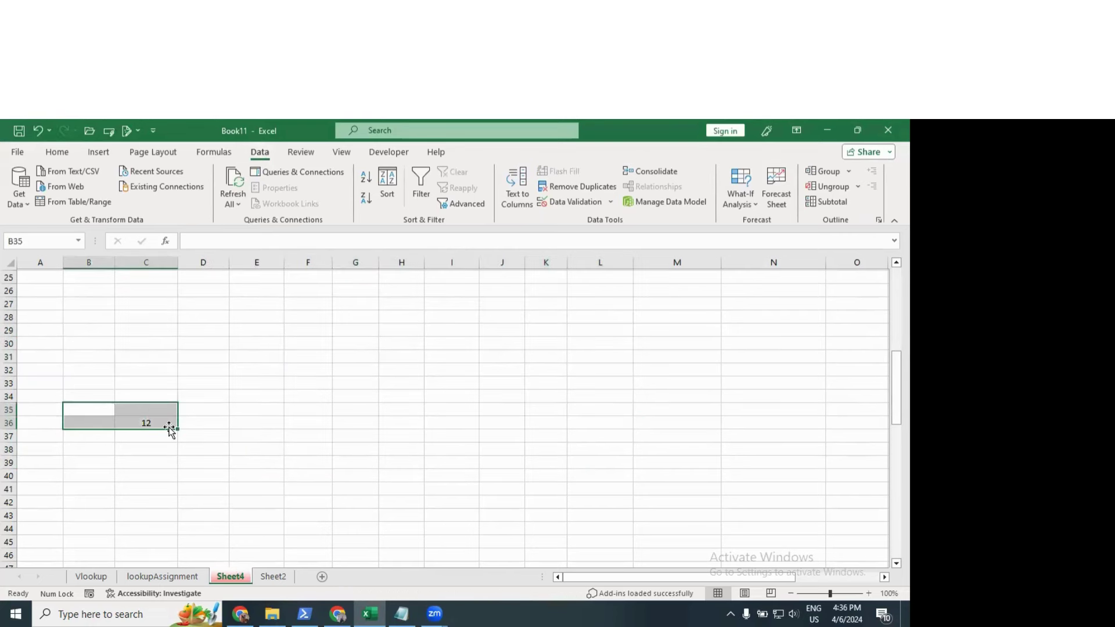
{"action": "key", "text": "Delete"}
{"action": "left_click", "coordinate": [257, 369]}
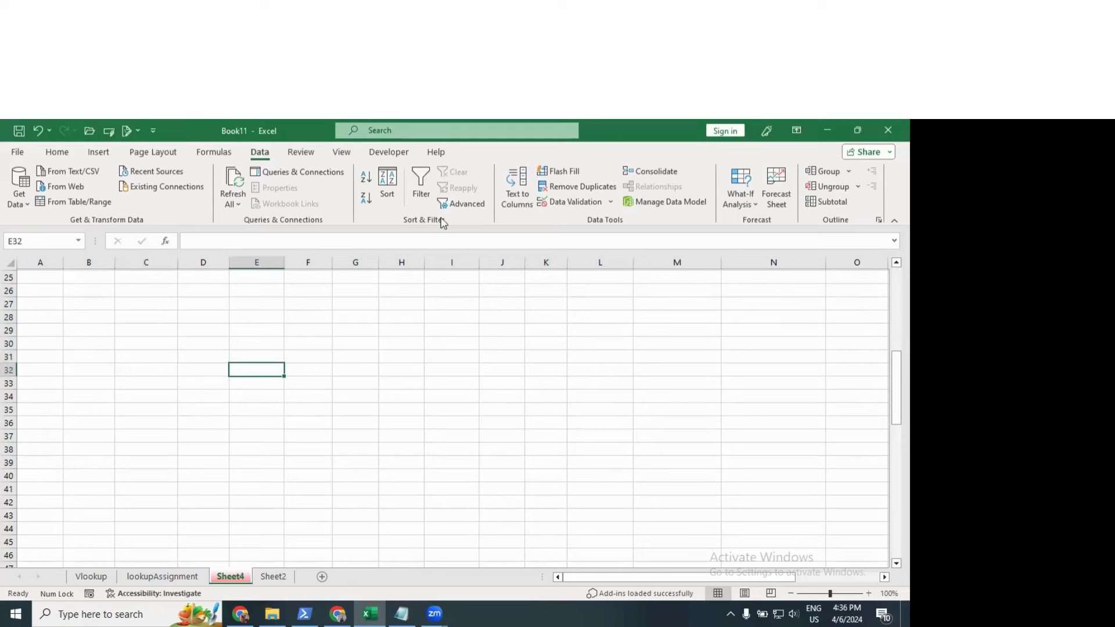
Step: Copy the salary table's header row A1:J1 into row 19
{"action": "scroll", "coordinate": [210, 356], "scroll_direction": "up", "scroll_amount": 8}
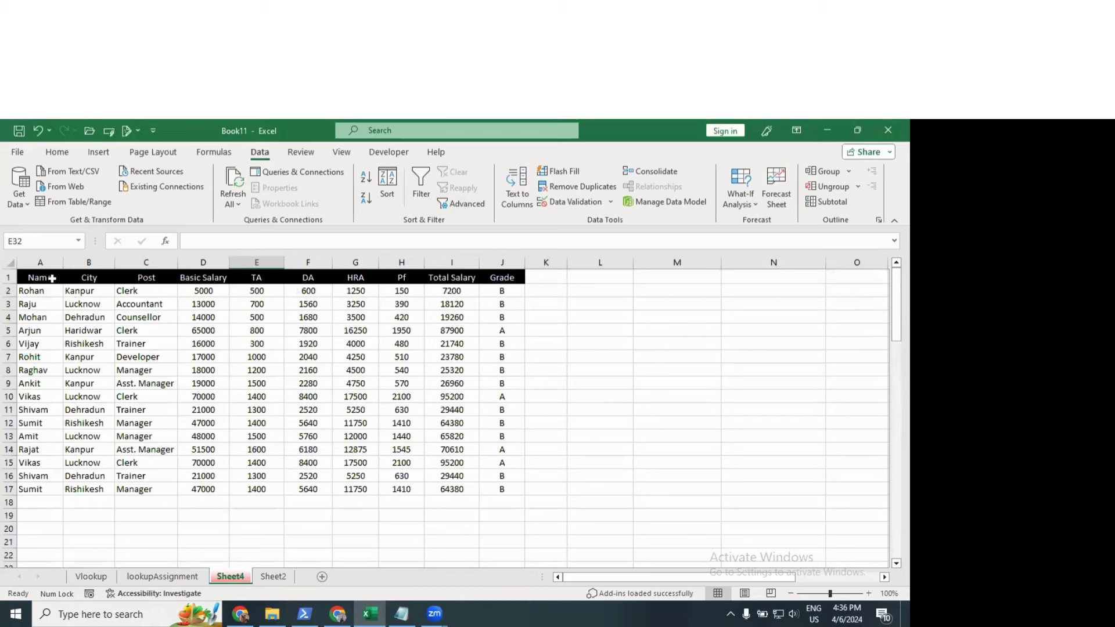
{"action": "left_click_drag", "start_coordinate": [52, 278], "coordinate": [306, 301]}
{"action": "left_click", "coordinate": [82, 289]}
{"action": "left_click_drag", "start_coordinate": [35, 278], "coordinate": [156, 277]}
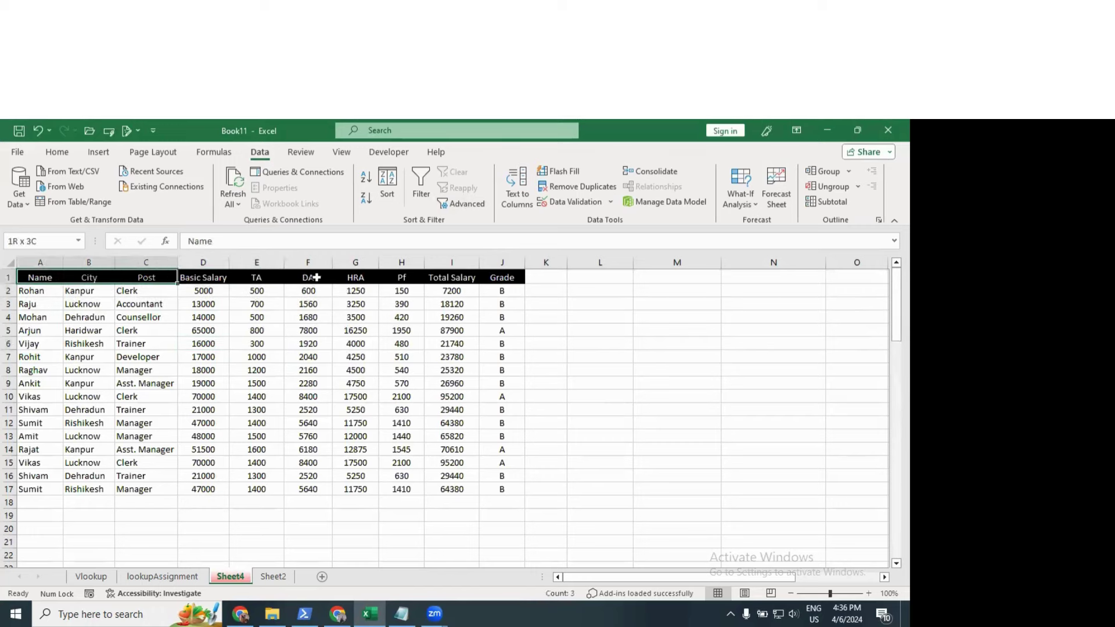
{"action": "left_click_drag", "start_coordinate": [317, 278], "coordinate": [503, 277]}
{"action": "key", "text": "ctrl+c"}
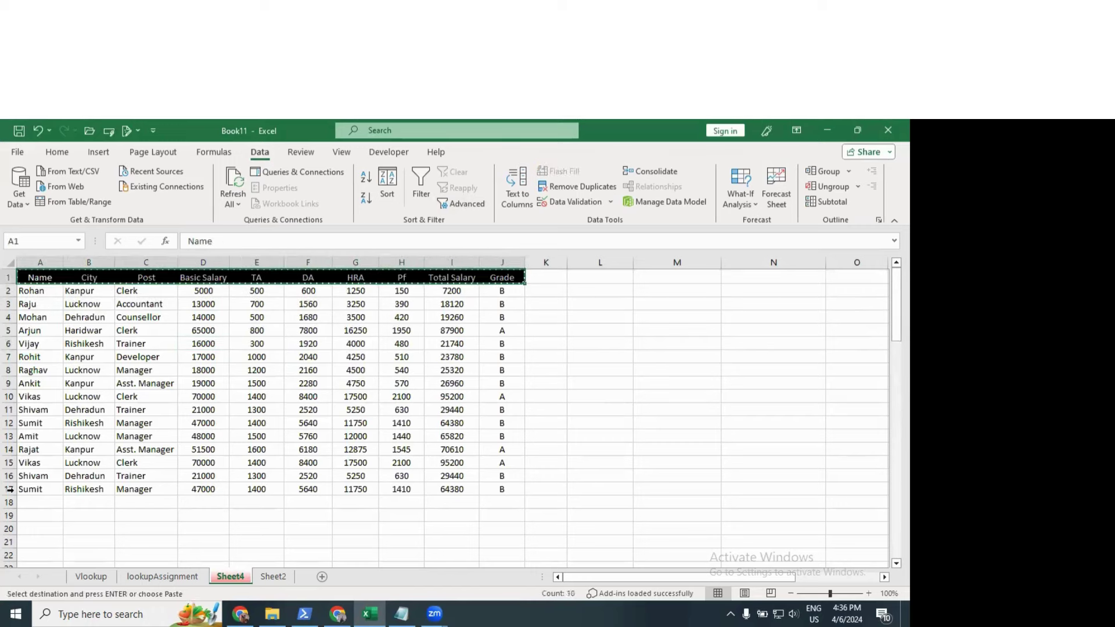
{"action": "left_click", "coordinate": [44, 515]}
{"action": "key", "text": "ctrl+v"}
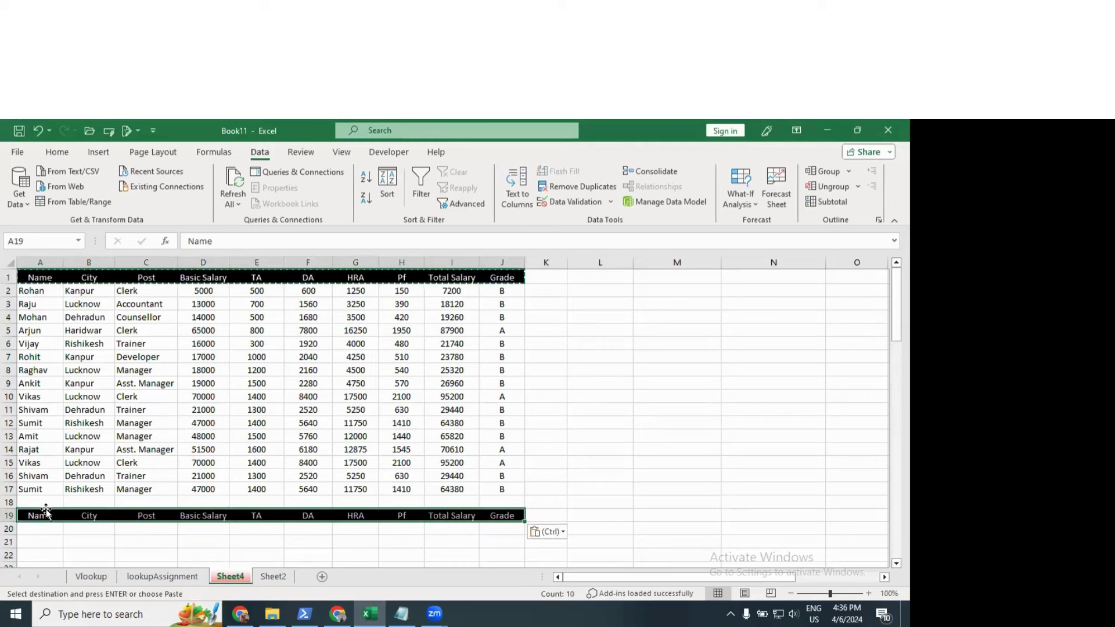
{"action": "key", "text": "Escape"}
Step: Enter the criterion >90000 in I20 under the copied Total Salary heading
{"action": "scroll", "coordinate": [540, 498], "scroll_direction": "down", "scroll_amount": 1}
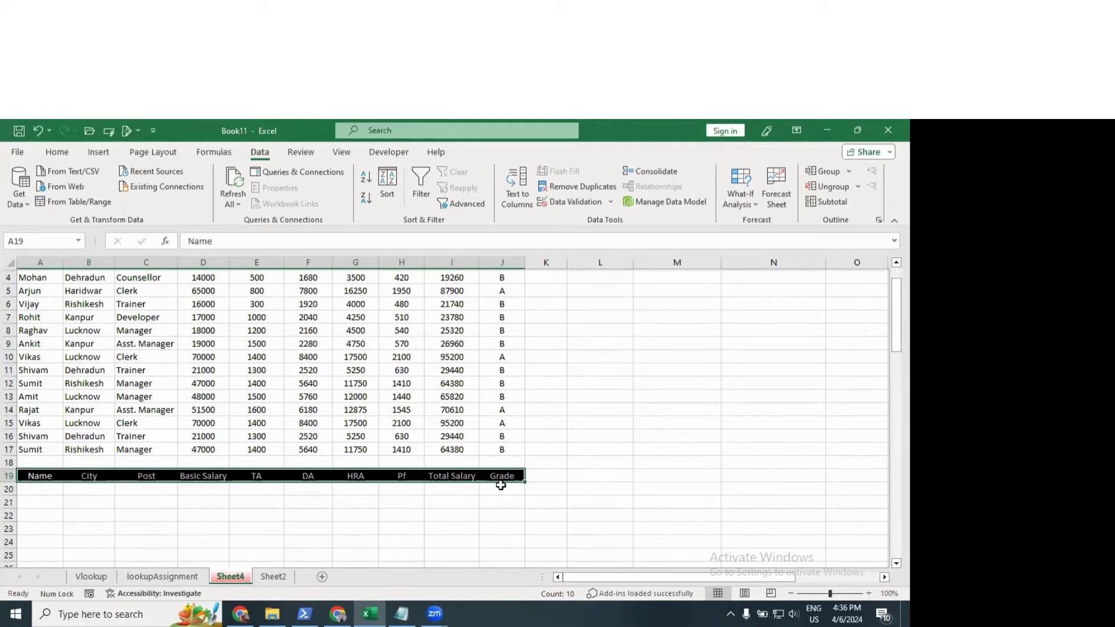
{"action": "left_click", "coordinate": [468, 489]}
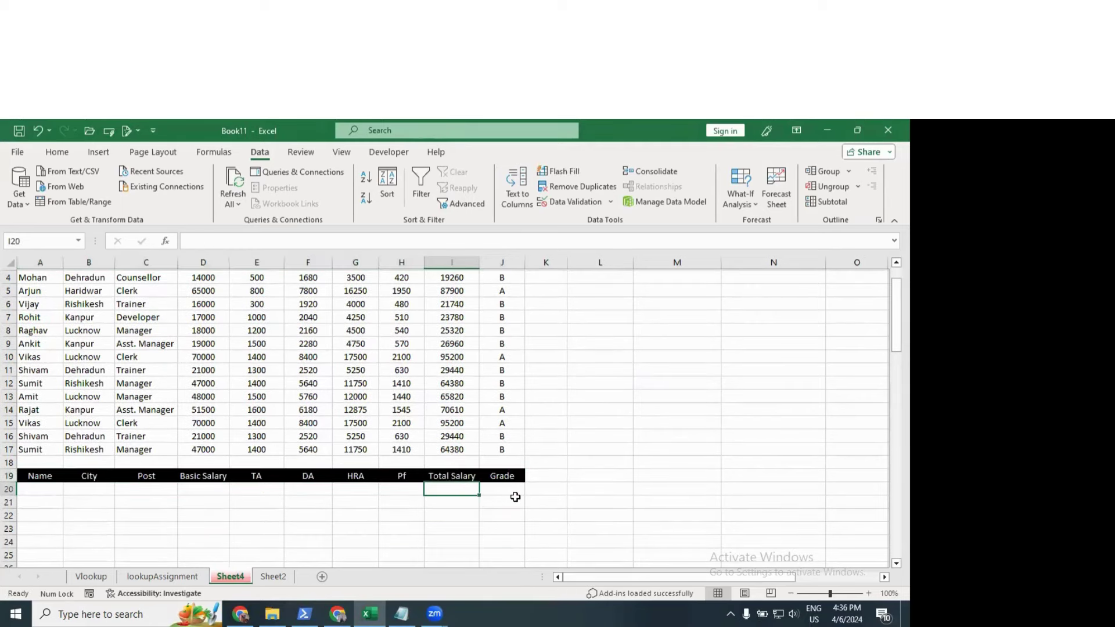
{"action": "scroll", "coordinate": [515, 497], "scroll_direction": "up", "scroll_amount": 1}
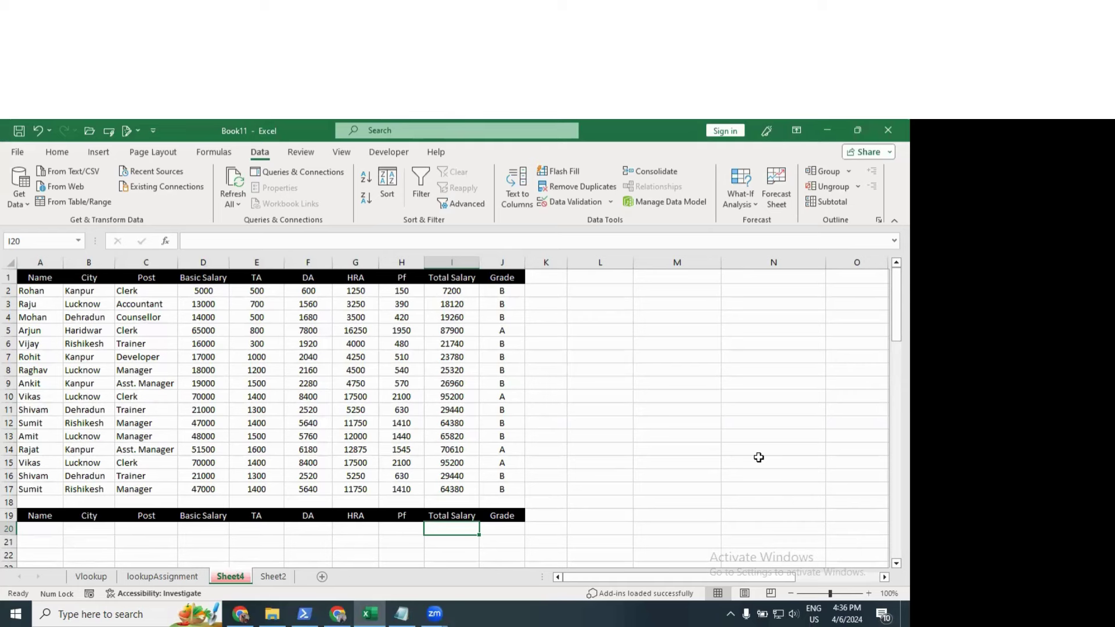
{"action": "type", "text": ">90000"}
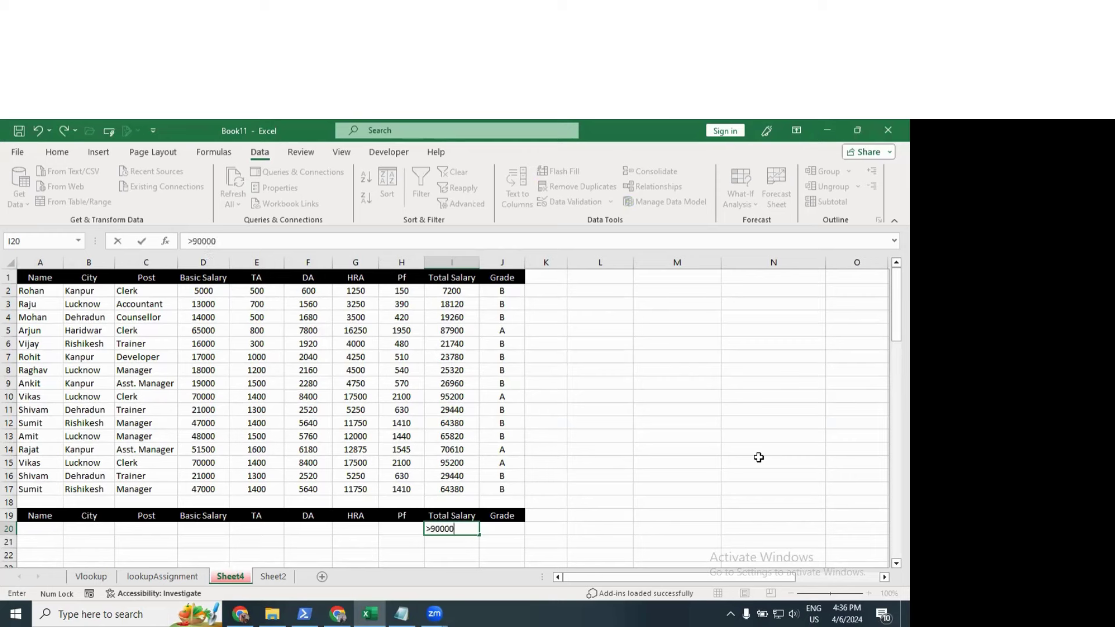
{"action": "key", "text": "Return"}
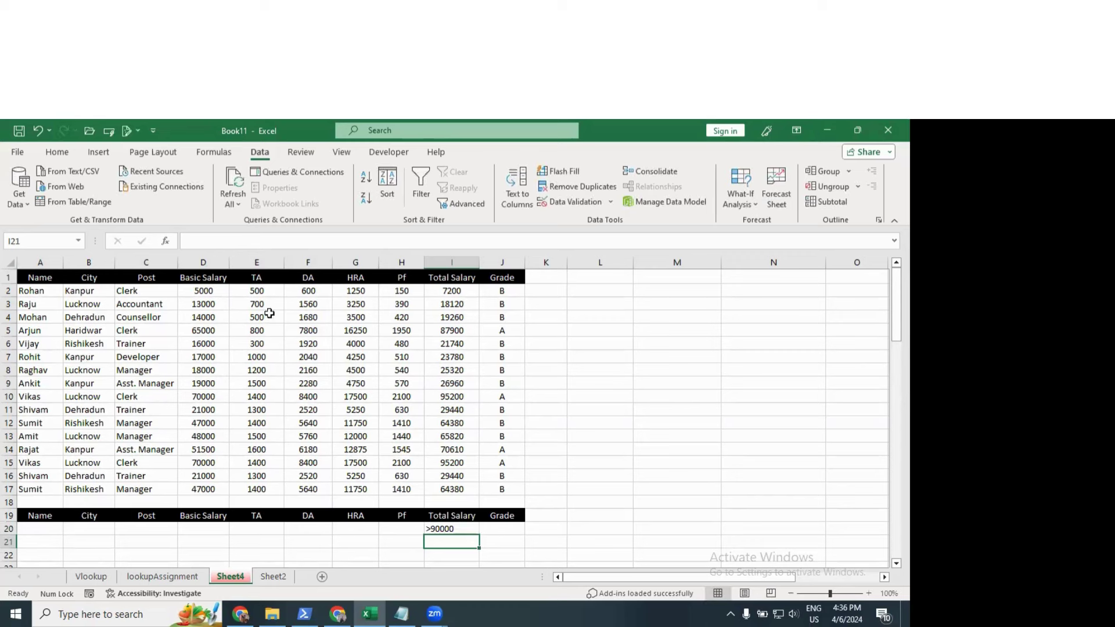
{"action": "left_click_drag", "start_coordinate": [46, 279], "coordinate": [500, 491]}
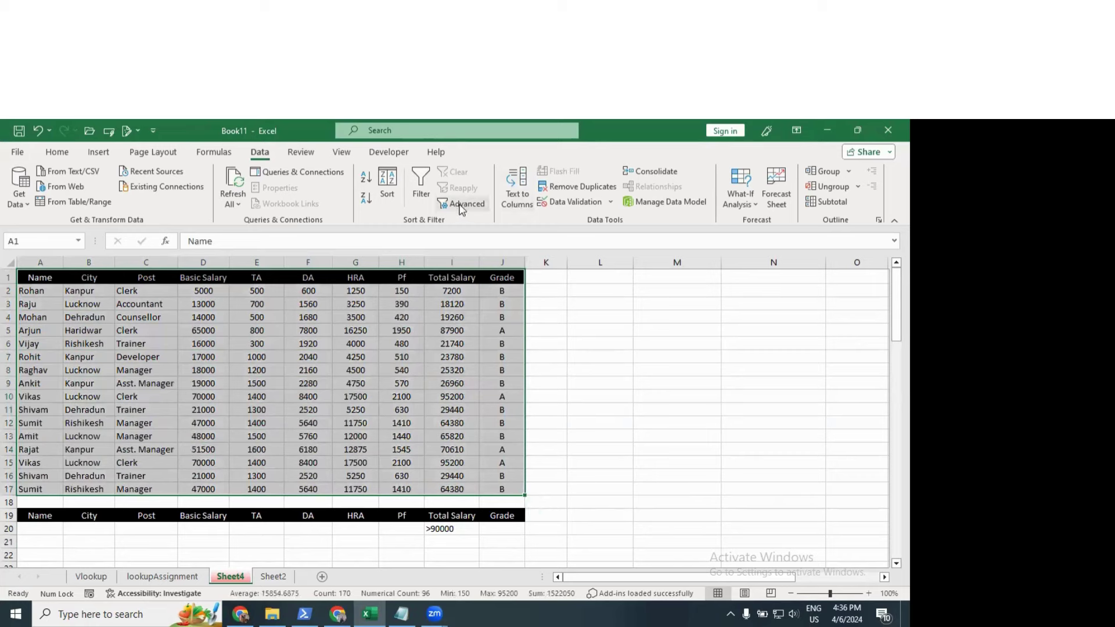
{"action": "left_click", "coordinate": [461, 205]}
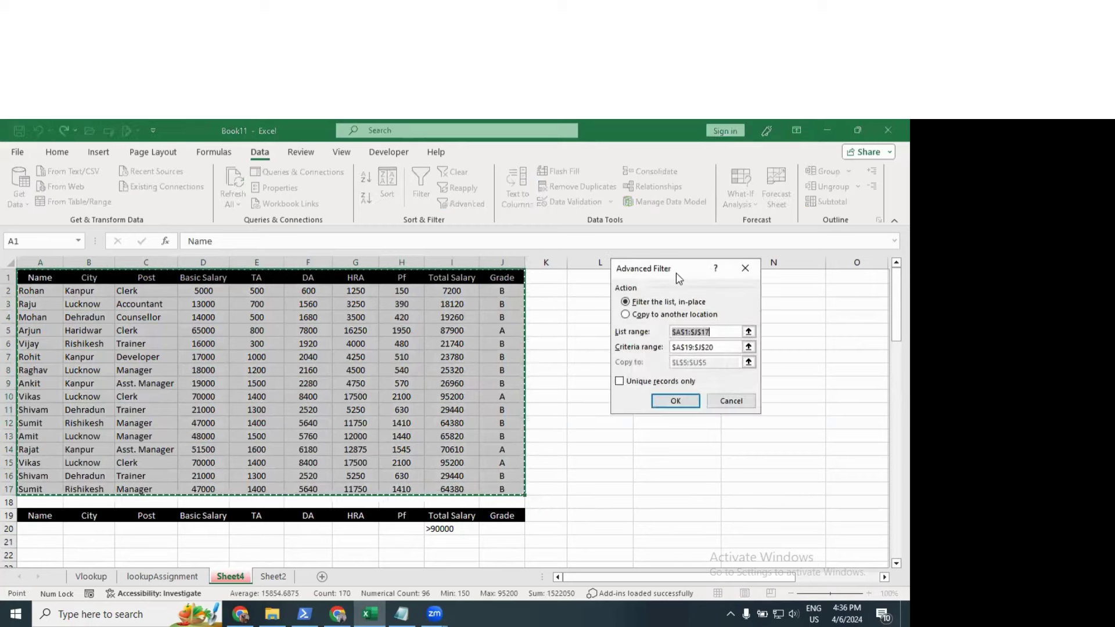
{"action": "left_click_drag", "start_coordinate": [667, 264], "coordinate": [584, 187]}
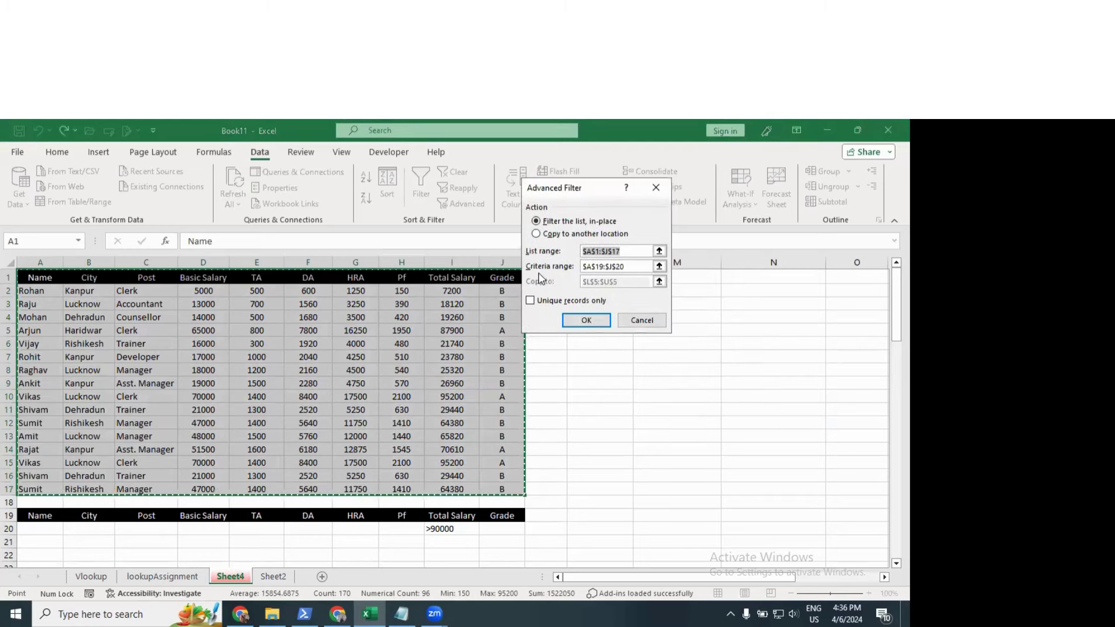
{"action": "left_click", "coordinate": [641, 271]}
{"action": "key", "text": "shift+Home"}
{"action": "key", "text": "BackSpace"}
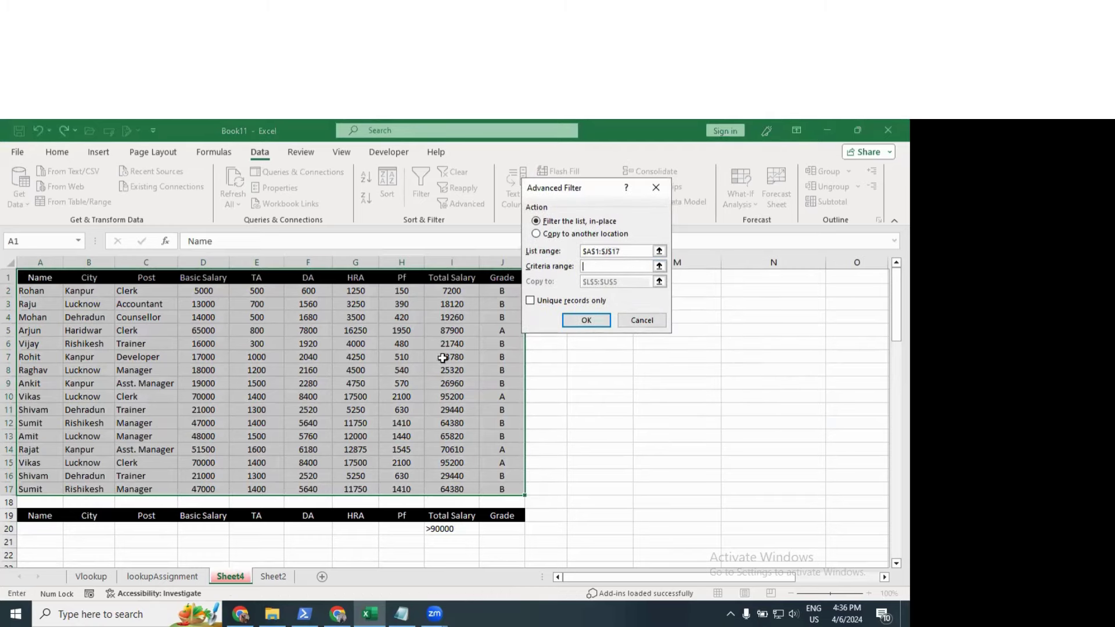
{"action": "left_click_drag", "start_coordinate": [38, 515], "coordinate": [505, 520]}
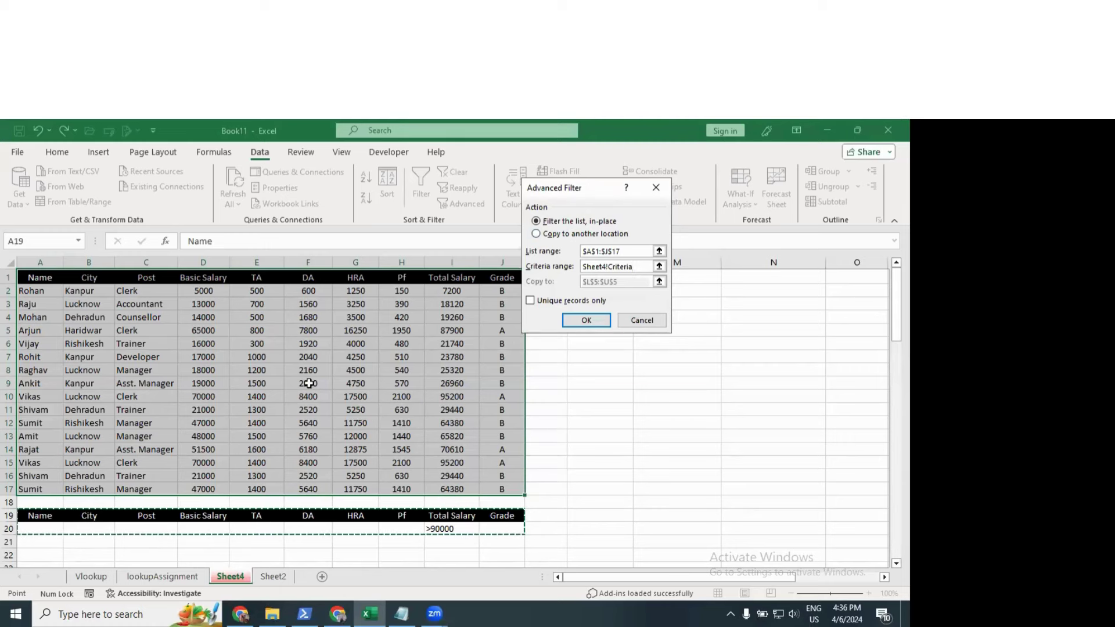
{"action": "left_click", "coordinate": [595, 319]}
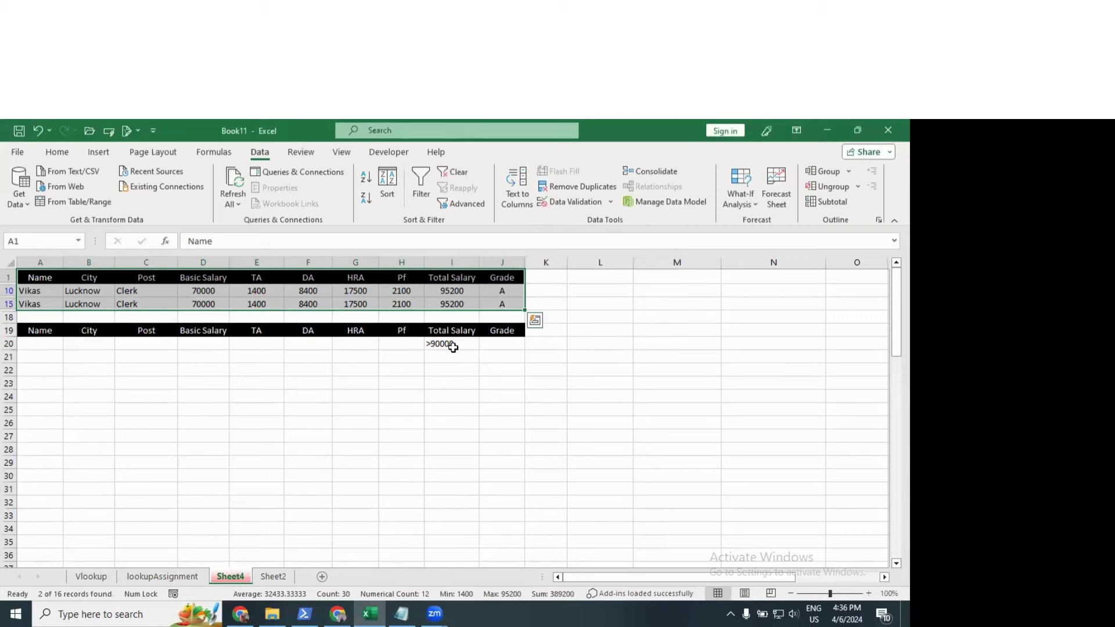
{"action": "key", "text": "ctrl+z"}
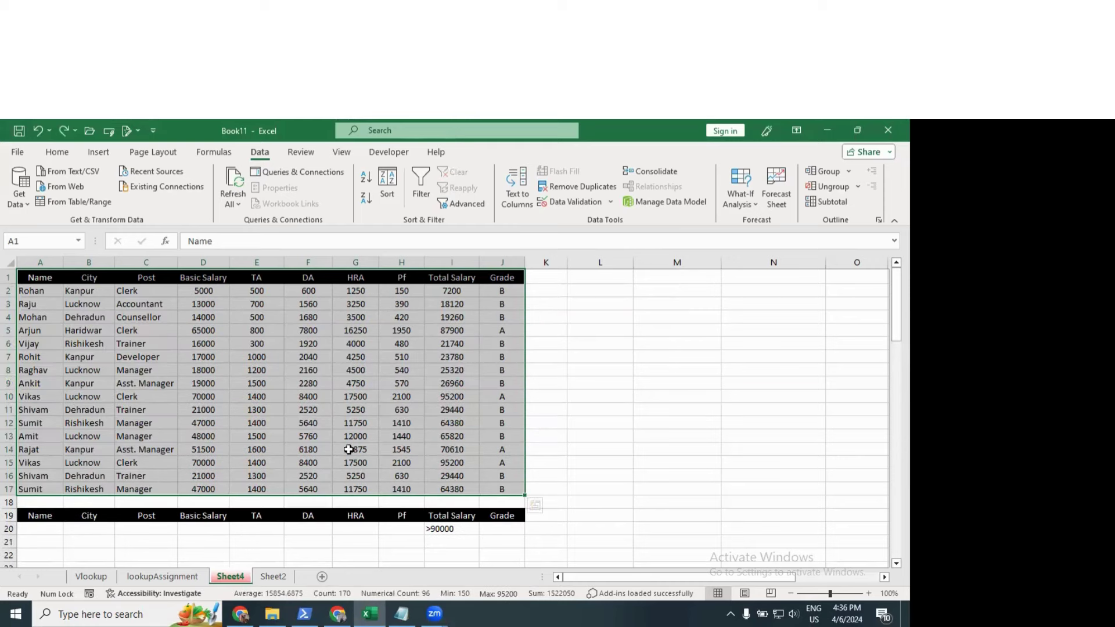
Step: Run Advanced Filter with criteria A19:J20, copying matching records to M4
{"action": "left_click", "coordinate": [459, 206]}
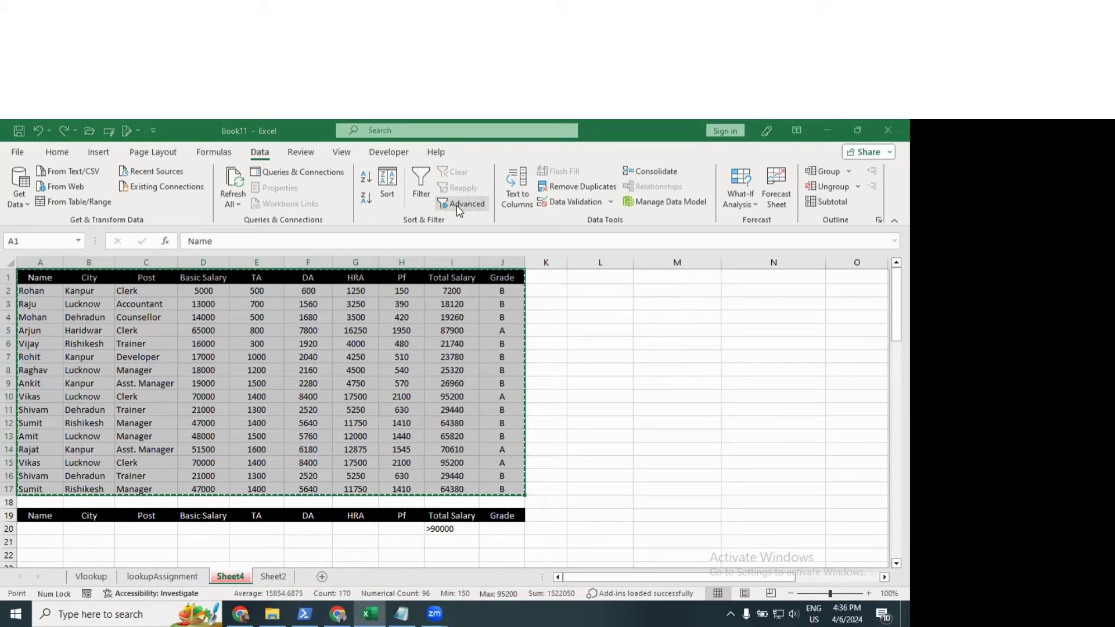
{"action": "key", "text": "Tab"}
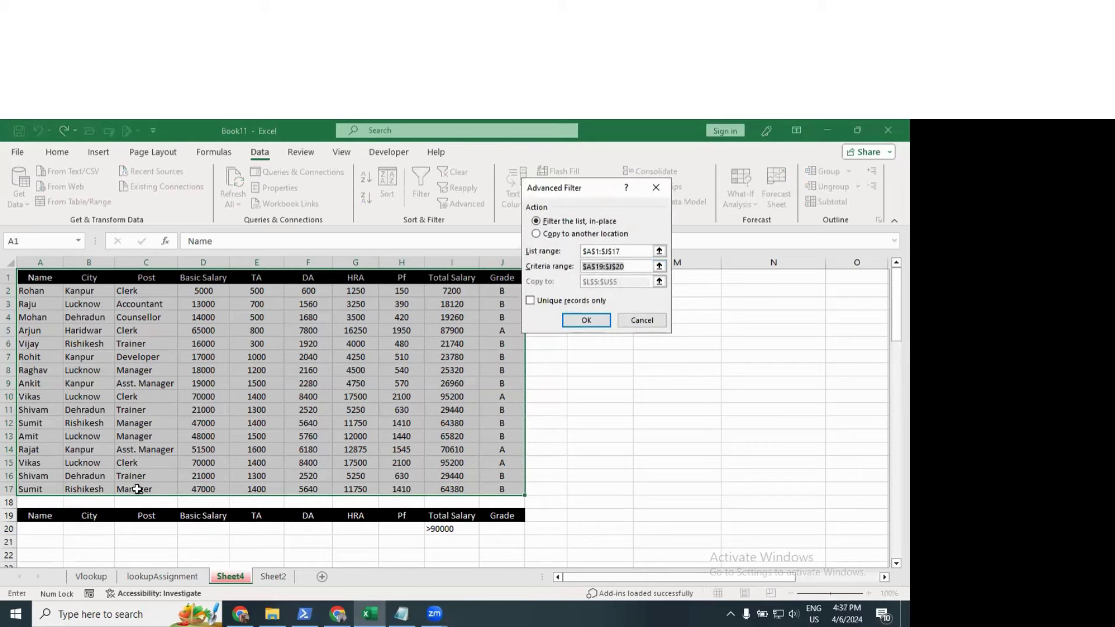
{"action": "left_click_drag", "start_coordinate": [43, 514], "coordinate": [511, 517]}
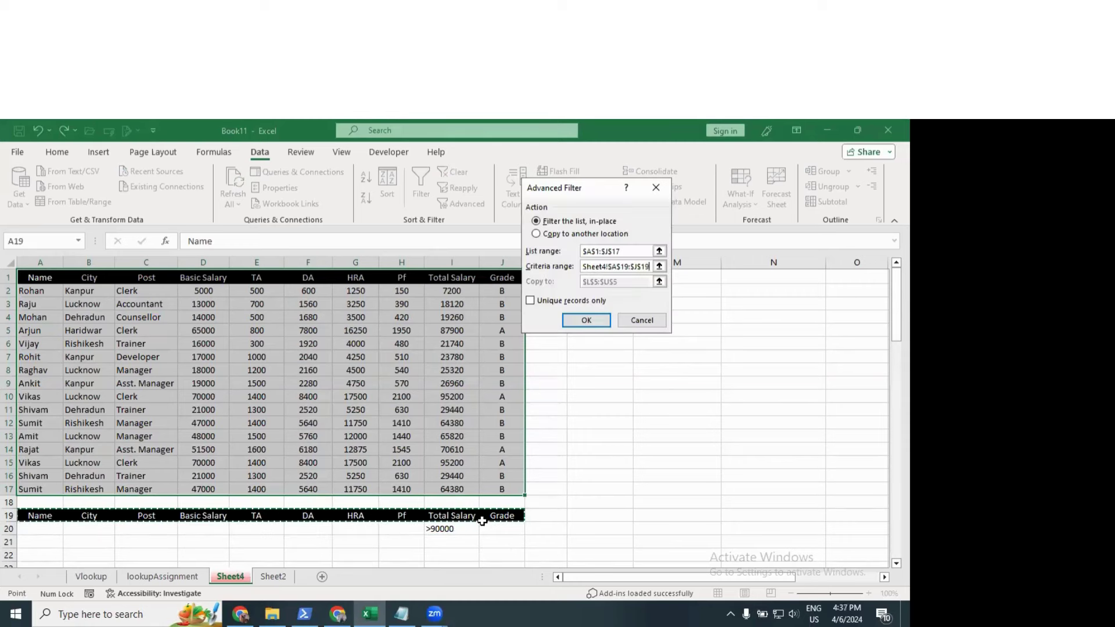
{"action": "left_click_drag", "start_coordinate": [29, 515], "coordinate": [498, 523]}
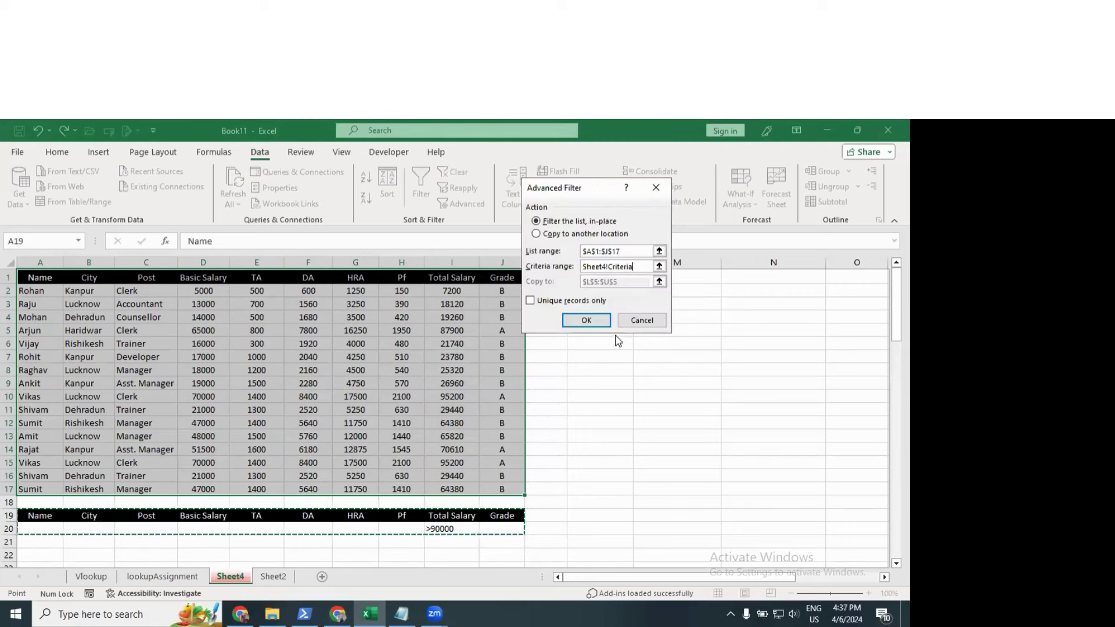
{"action": "left_click", "coordinate": [535, 234]}
{"action": "left_click", "coordinate": [629, 282]}
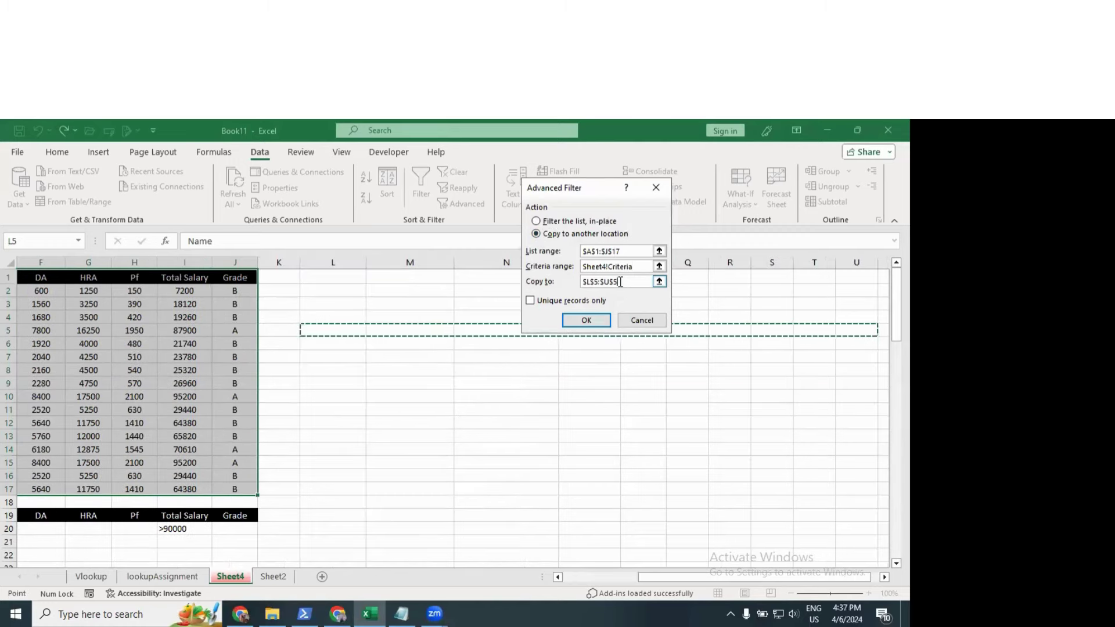
{"action": "left_click_drag", "start_coordinate": [623, 281], "coordinate": [534, 283]}
{"action": "key", "text": "BackSpace"}
{"action": "left_click", "coordinate": [395, 315]}
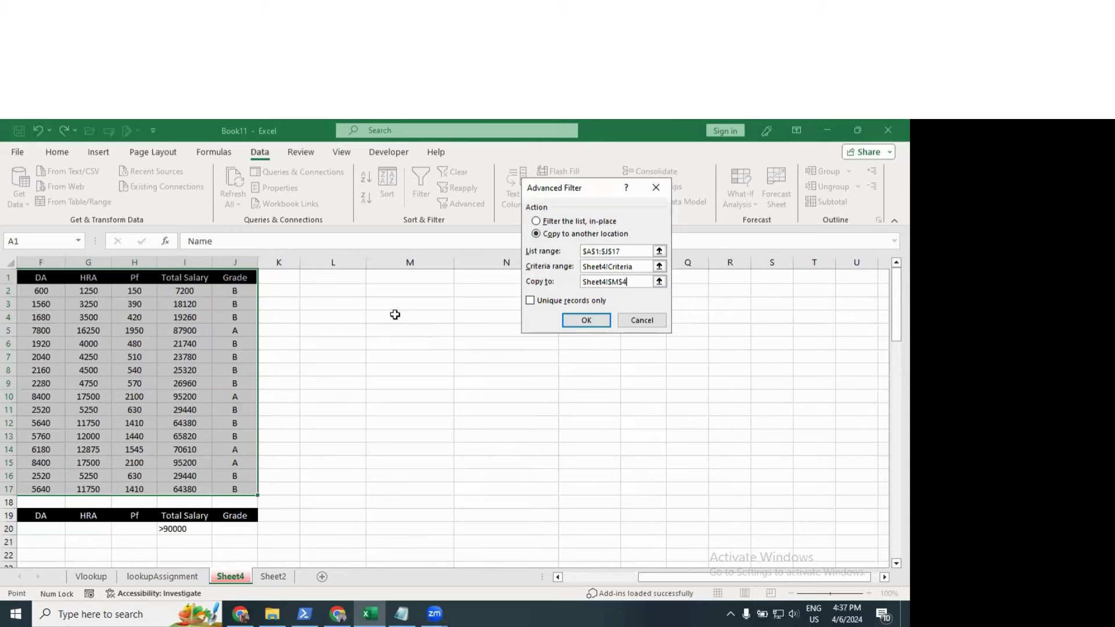
{"action": "left_click", "coordinate": [583, 318]}
Step: Look over the extracted records beside the salary table
{"action": "left_click", "coordinate": [604, 385]}
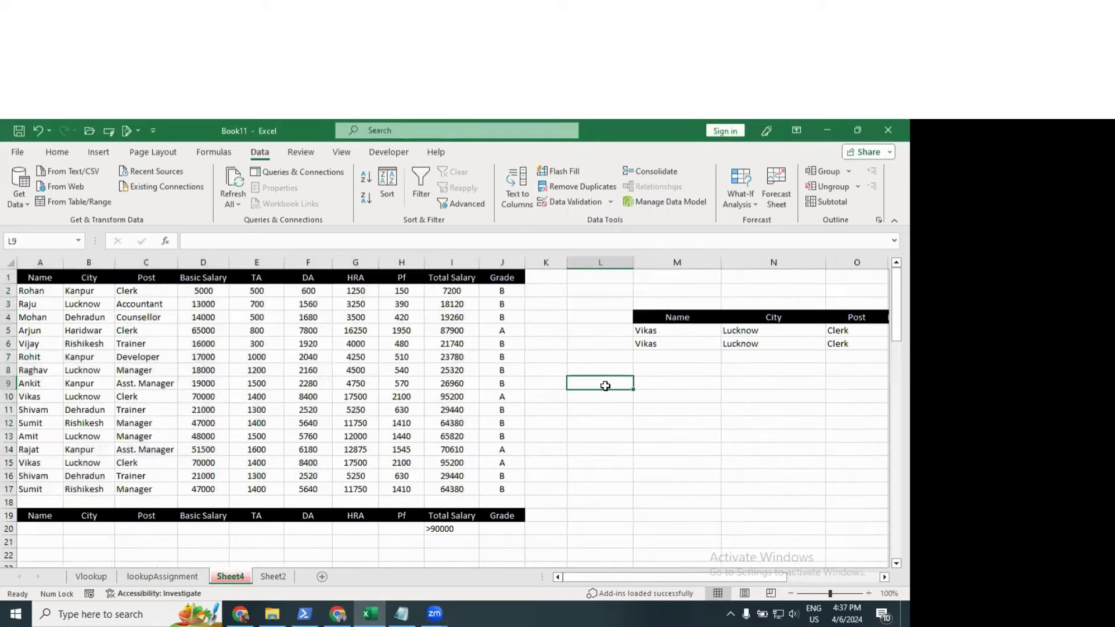
{"action": "key", "text": "Right"}
{"action": "key", "text": "Right"}
{"action": "key", "text": "Right"}
{"action": "key", "text": "Right"}
{"action": "key", "text": "Right"}
{"action": "key", "text": "Right"}
{"action": "key", "text": "Right"}
{"action": "key", "text": "Right"}
{"action": "key", "text": "Right"}
{"action": "key", "text": "Right"}
{"action": "key", "text": "Right"}
{"action": "key", "text": "Right"}
{"action": "key", "text": "Right"}
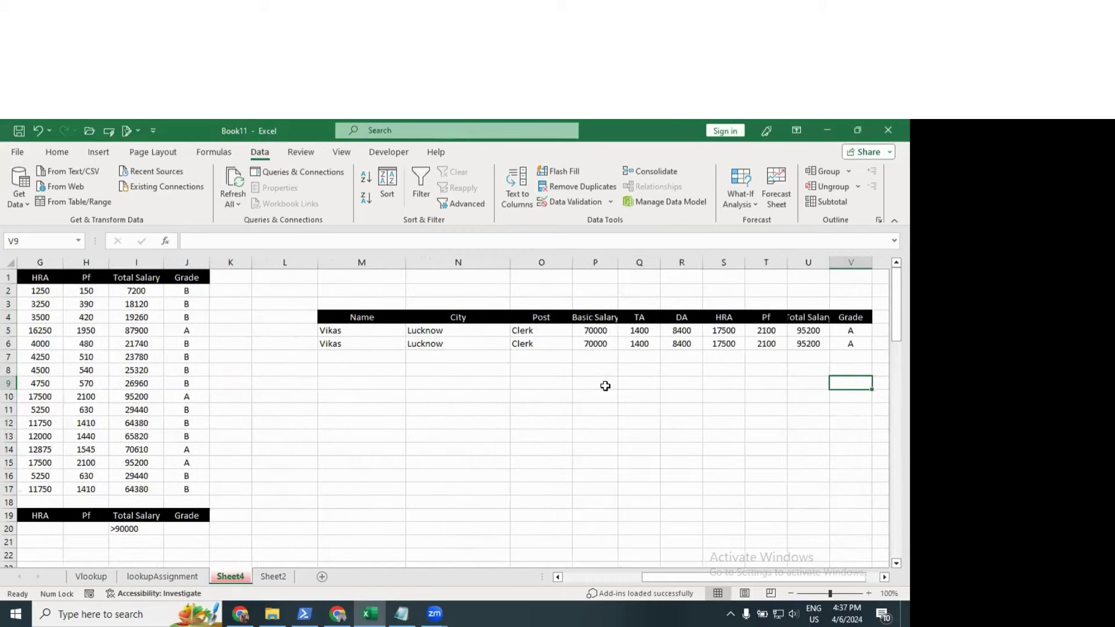
{"action": "key", "text": "Left"}
{"action": "key", "text": "Left"}
{"action": "key", "text": "Left"}
{"action": "key", "text": "Left"}
{"action": "key", "text": "Left"}
{"action": "key", "text": "Left"}
{"action": "key", "text": "Left"}
{"action": "key", "text": "Left"}
{"action": "key", "text": "Left"}
{"action": "key", "text": "Left"}
{"action": "key", "text": "Left"}
{"action": "key", "text": "Left"}
{"action": "key", "text": "Left"}
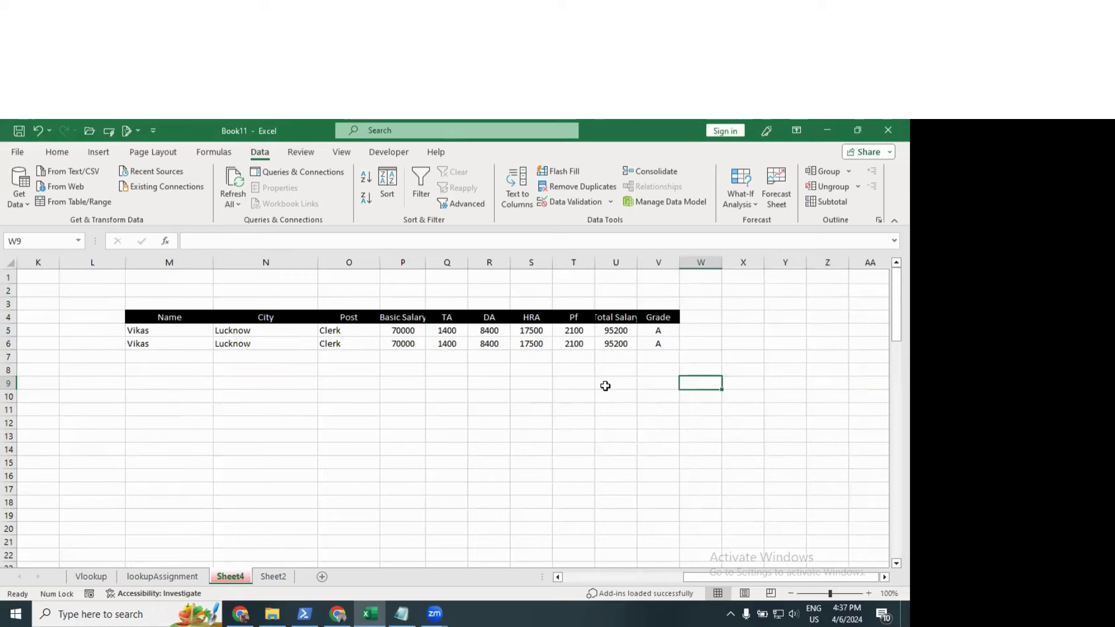
{"action": "key", "text": "Home"}
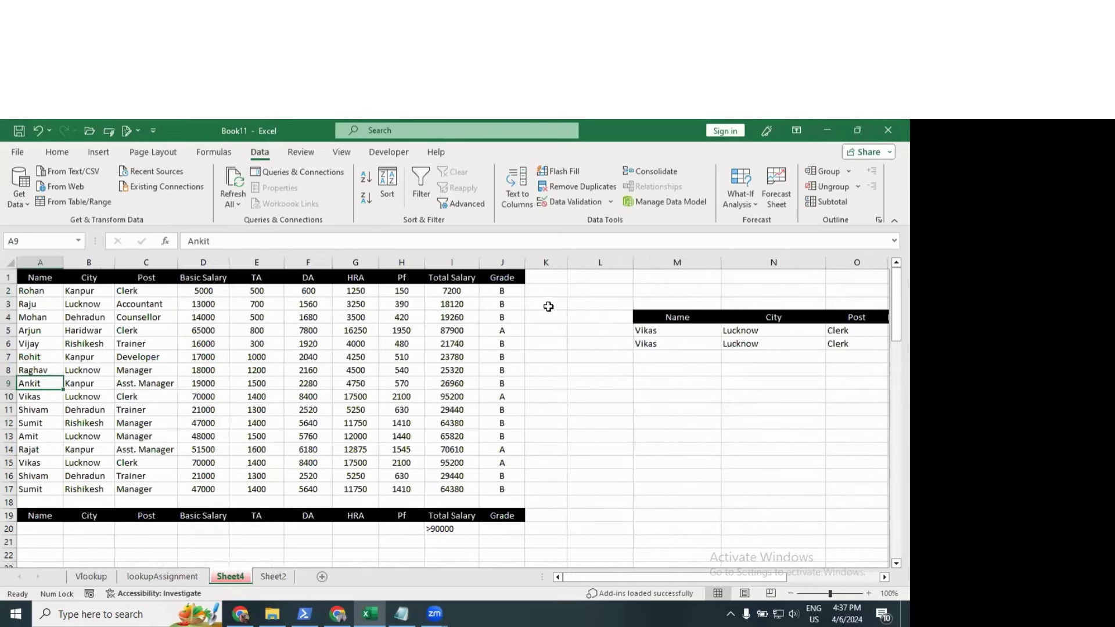
{"action": "left_click", "coordinate": [46, 277]}
{"action": "key", "text": "ctrl+a"}
{"action": "left_click", "coordinate": [600, 449]}
Step: Clear All on the criteria rows 19–20 and the extracted results block
{"action": "left_click_drag", "start_coordinate": [46, 516], "coordinate": [524, 527]}
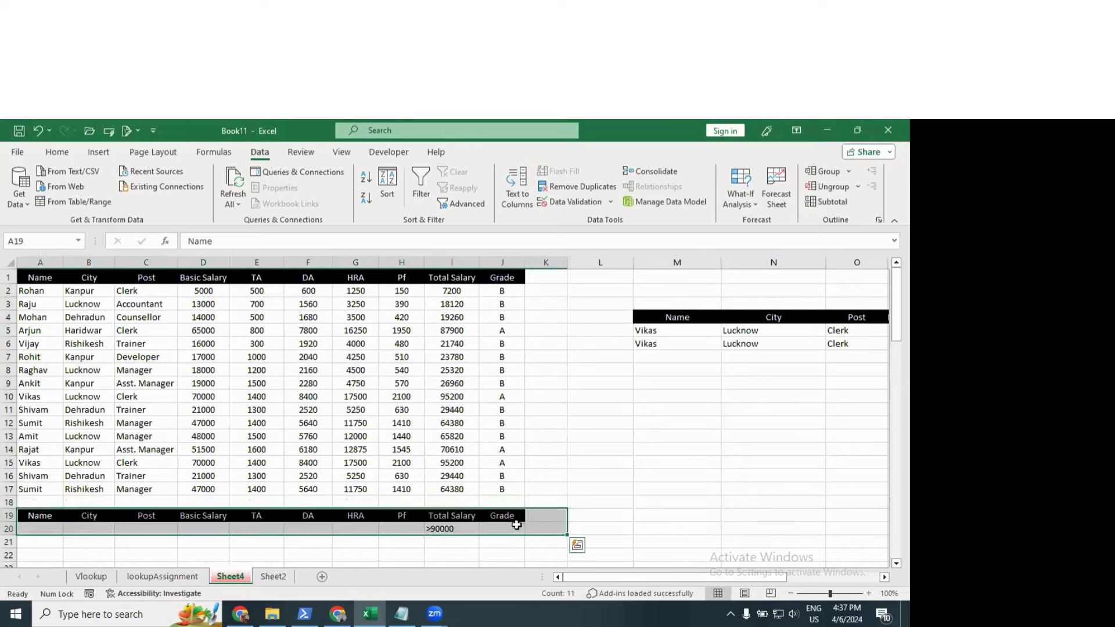
{"action": "left_click", "coordinate": [57, 151]}
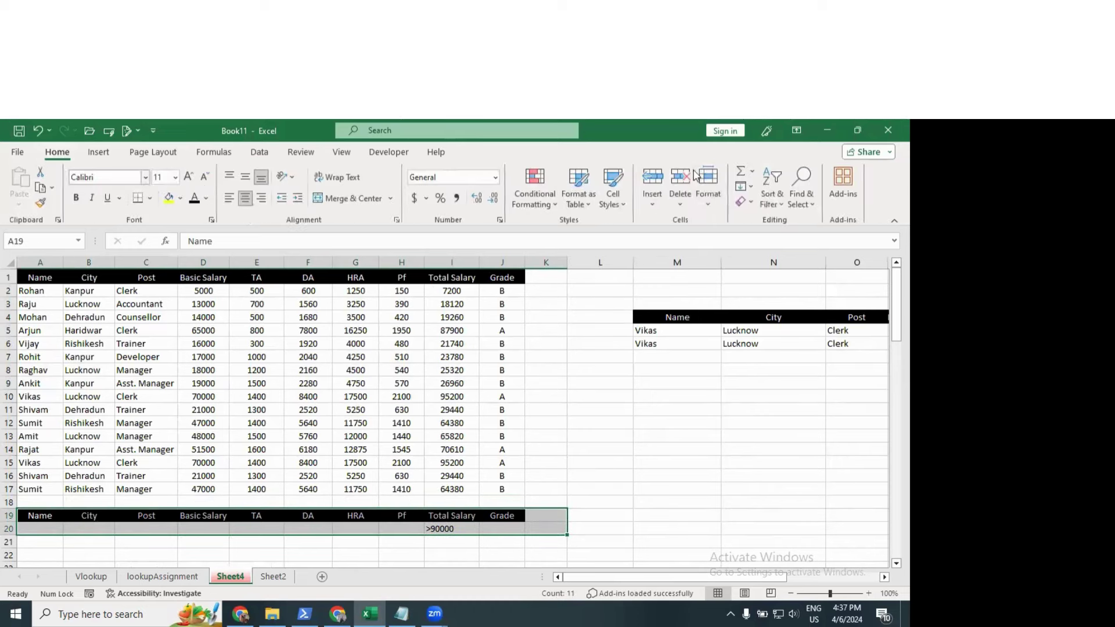
{"action": "left_click", "coordinate": [745, 201]}
{"action": "left_click", "coordinate": [765, 215]}
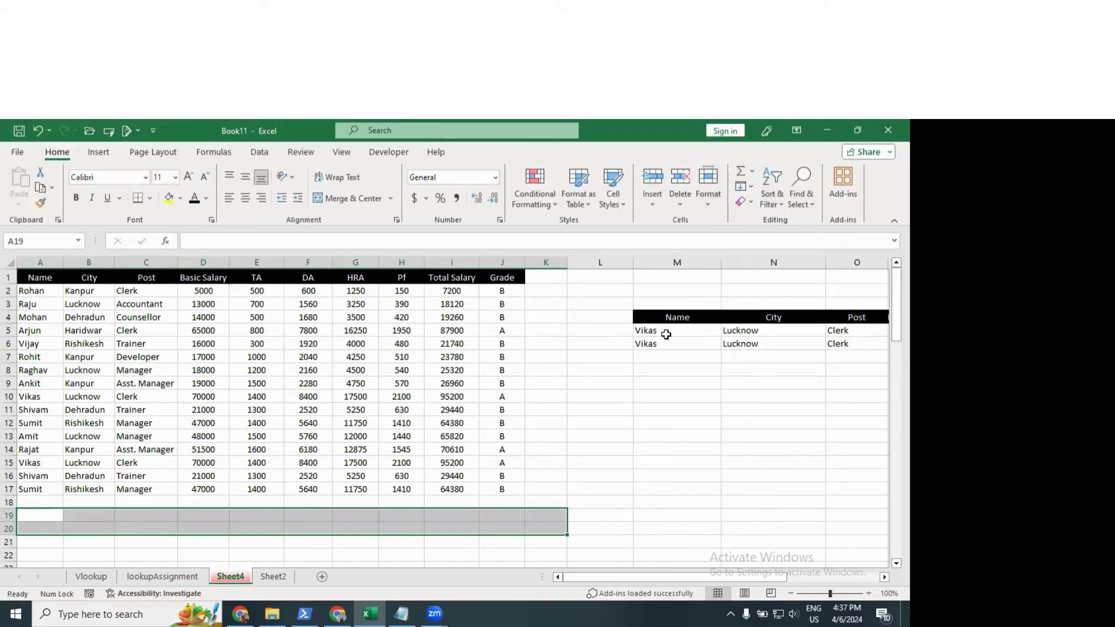
{"action": "left_click_drag", "start_coordinate": [604, 318], "coordinate": [828, 348]}
{"action": "left_click", "coordinate": [745, 201]}
{"action": "left_click", "coordinate": [766, 216]}
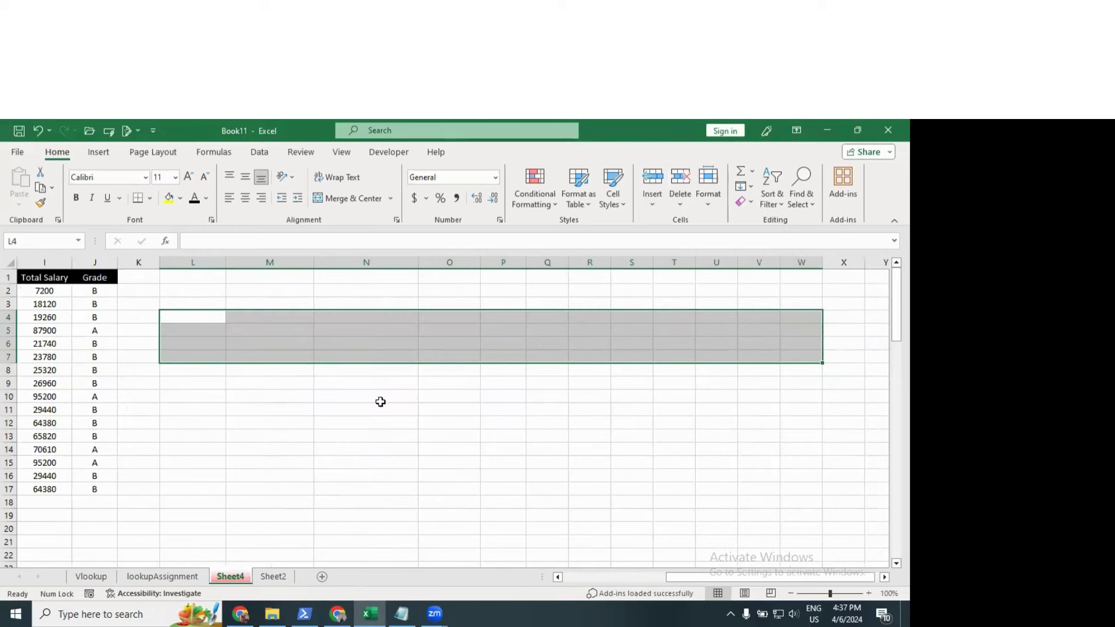
{"action": "left_click", "coordinate": [380, 402]}
{"action": "key", "text": "Left"}
{"action": "key", "text": "Left"}
{"action": "key", "text": "Left"}
{"action": "key", "text": "Left"}
{"action": "key", "text": "Left"}
{"action": "key", "text": "Left"}
{"action": "key", "text": "Left"}
{"action": "key", "text": "Left"}
{"action": "key", "text": "Left"}
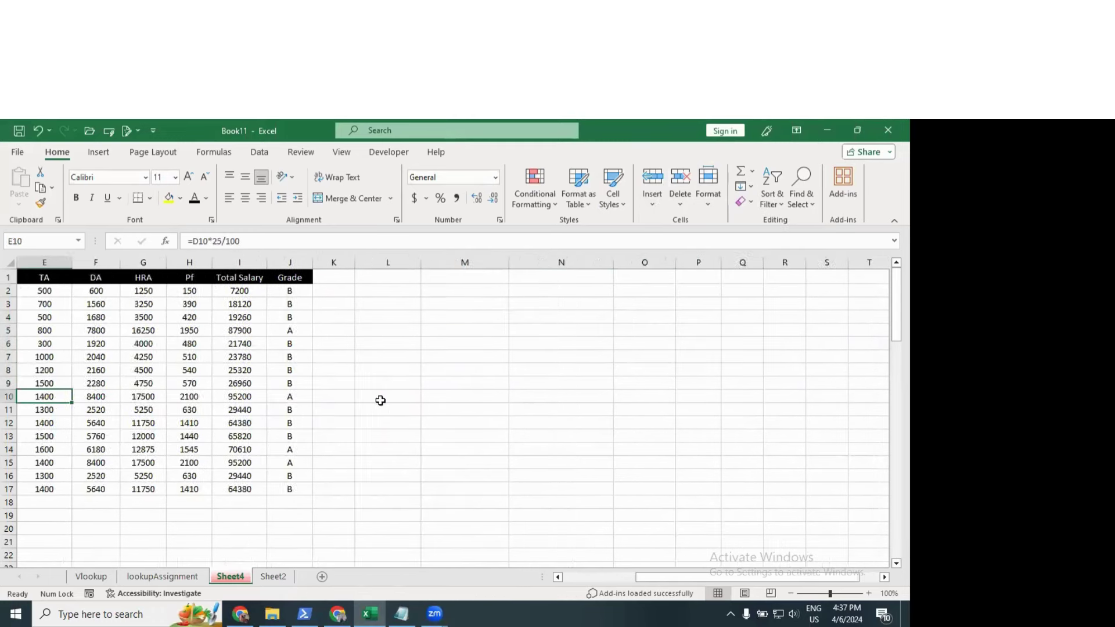
Step: Type 'honesty is the best policy' into cell H27
{"action": "key", "text": "Left"}
{"action": "key", "text": "Left"}
{"action": "key", "text": "Left"}
{"action": "key", "text": "Left"}
{"action": "left_click", "coordinate": [307, 383]}
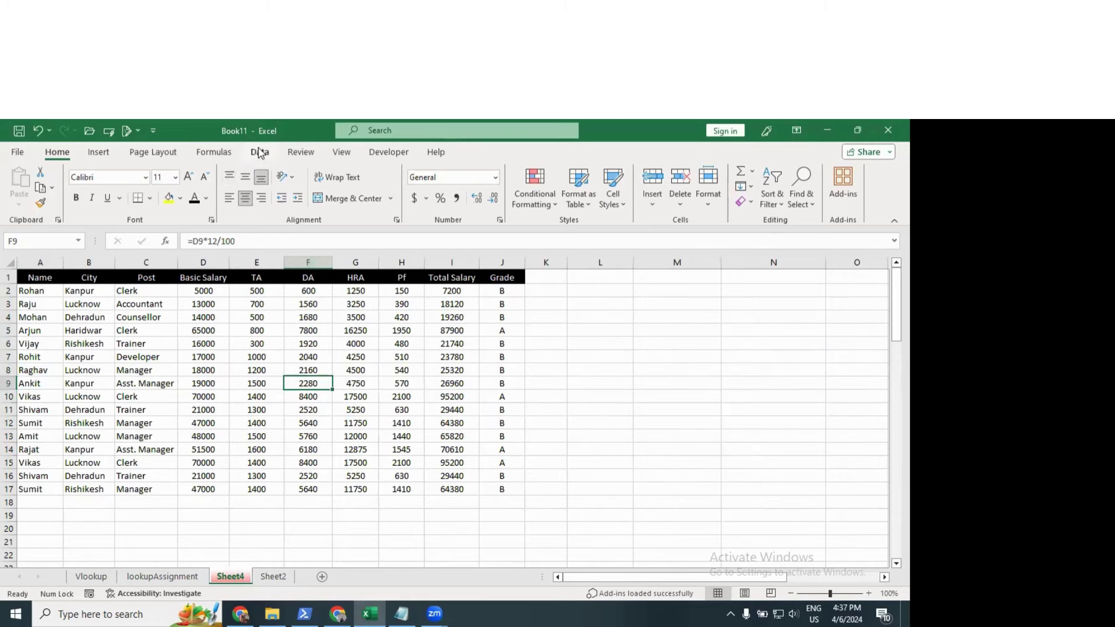
{"action": "left_click", "coordinate": [259, 153]}
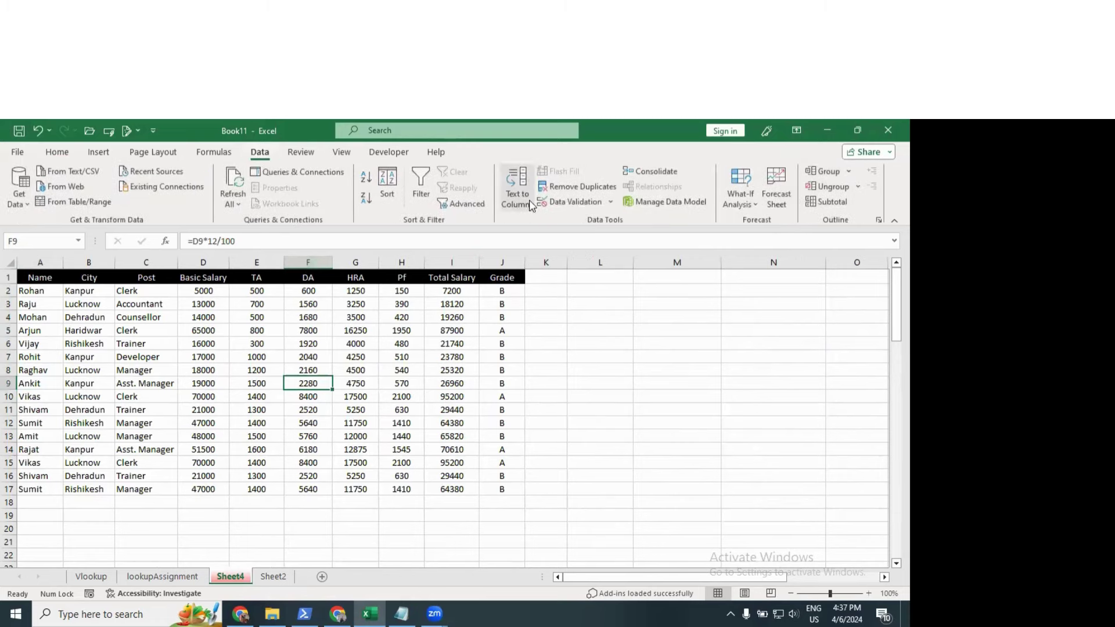
{"action": "scroll", "coordinate": [376, 339], "scroll_direction": "down", "scroll_amount": 7}
{"action": "left_click", "coordinate": [380, 341]}
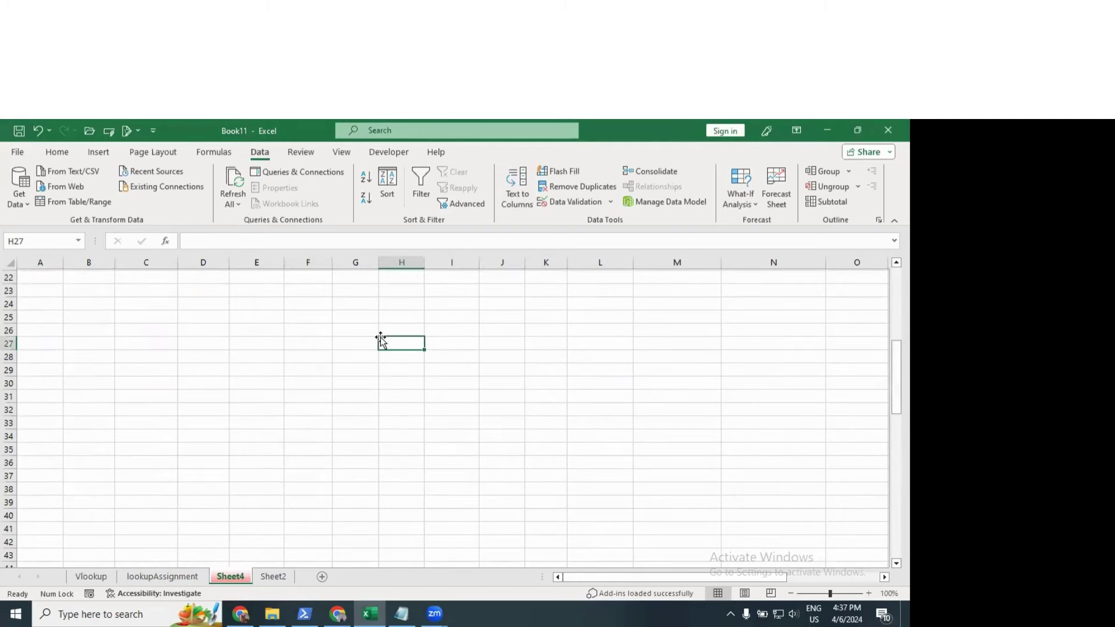
{"action": "type", "text": "honesty"}
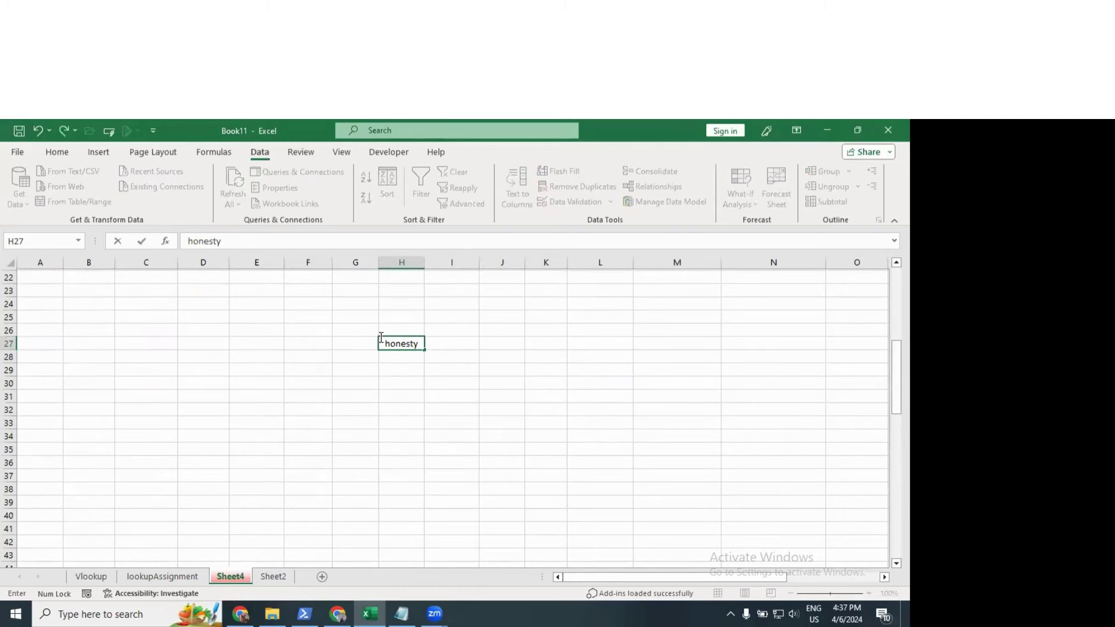
{"action": "type", "text": " w"}
{"action": "key", "text": "BackSpace"}
{"action": "type", "text": "is the best policy"}
{"action": "key", "text": "Return"}
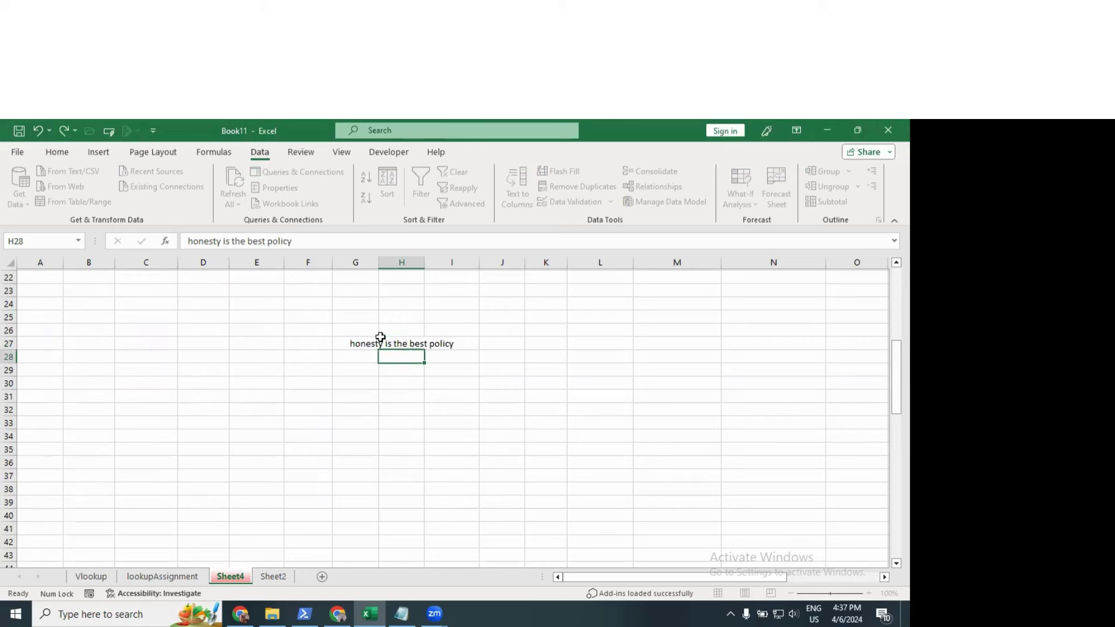
Step: AutoFit column H so the full sentence in H27 shows
{"action": "left_click", "coordinate": [384, 341]}
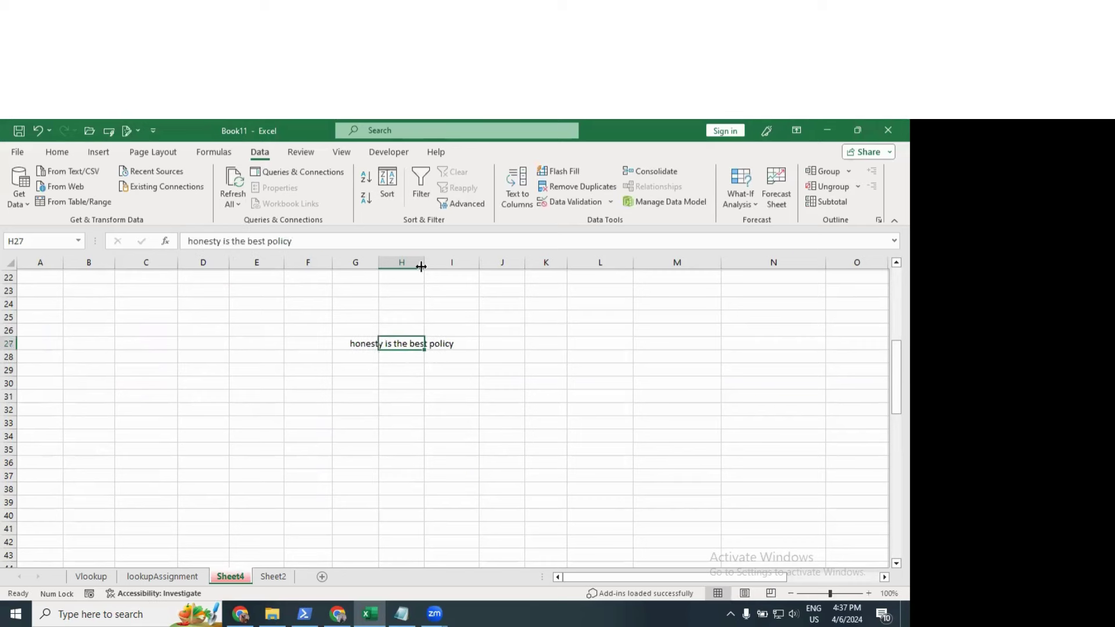
{"action": "double_click", "coordinate": [421, 266]}
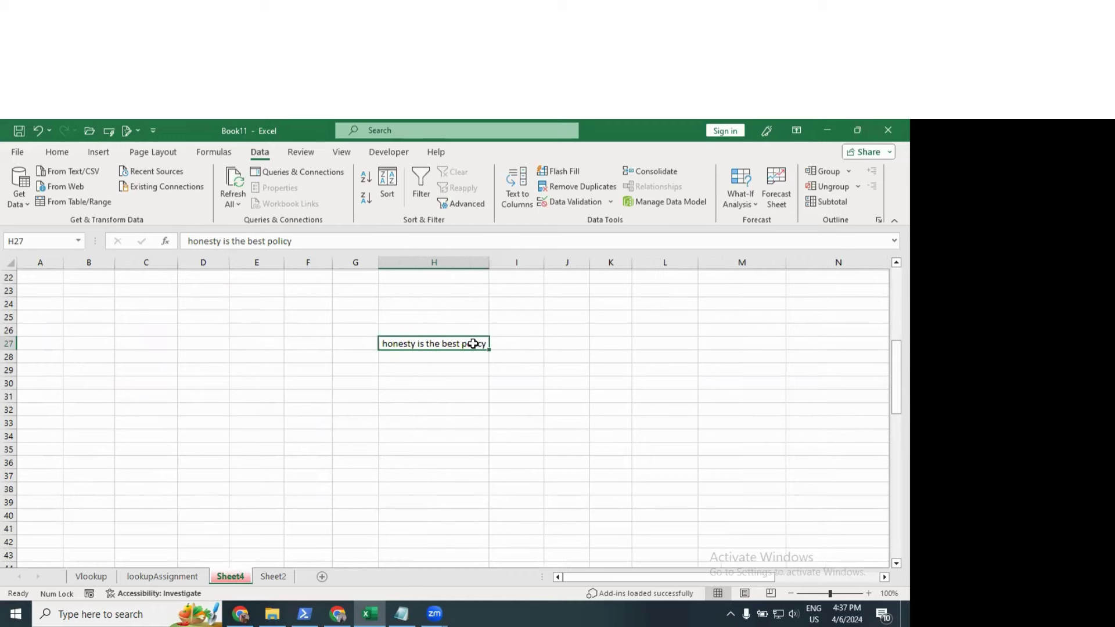
{"action": "left_click", "coordinate": [563, 343]}
{"action": "left_click", "coordinate": [606, 343]}
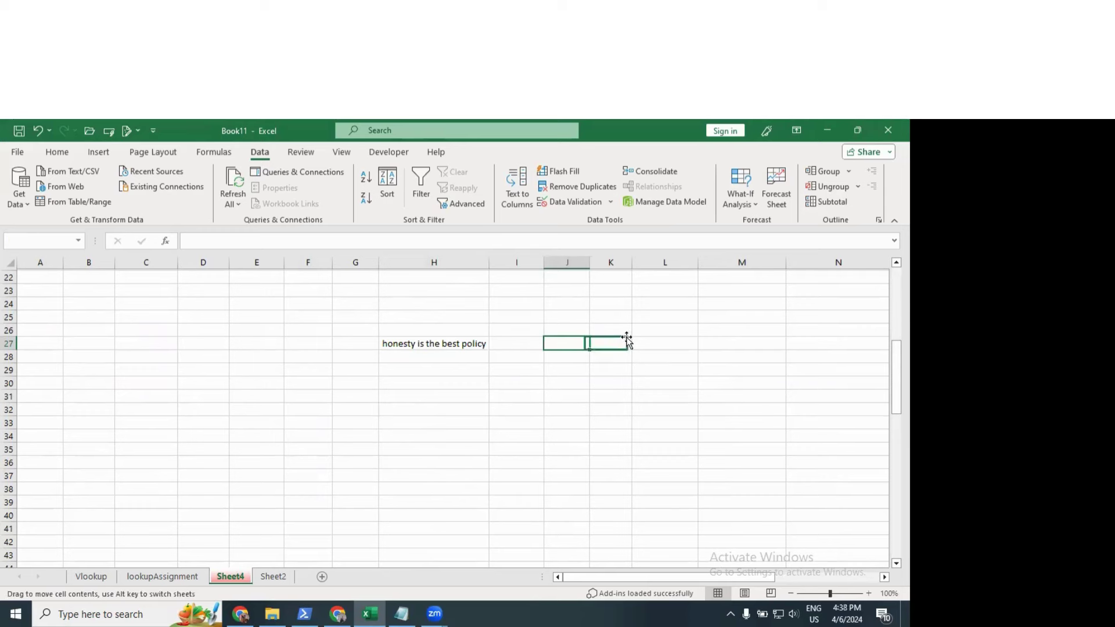
{"action": "left_click", "coordinate": [438, 342]}
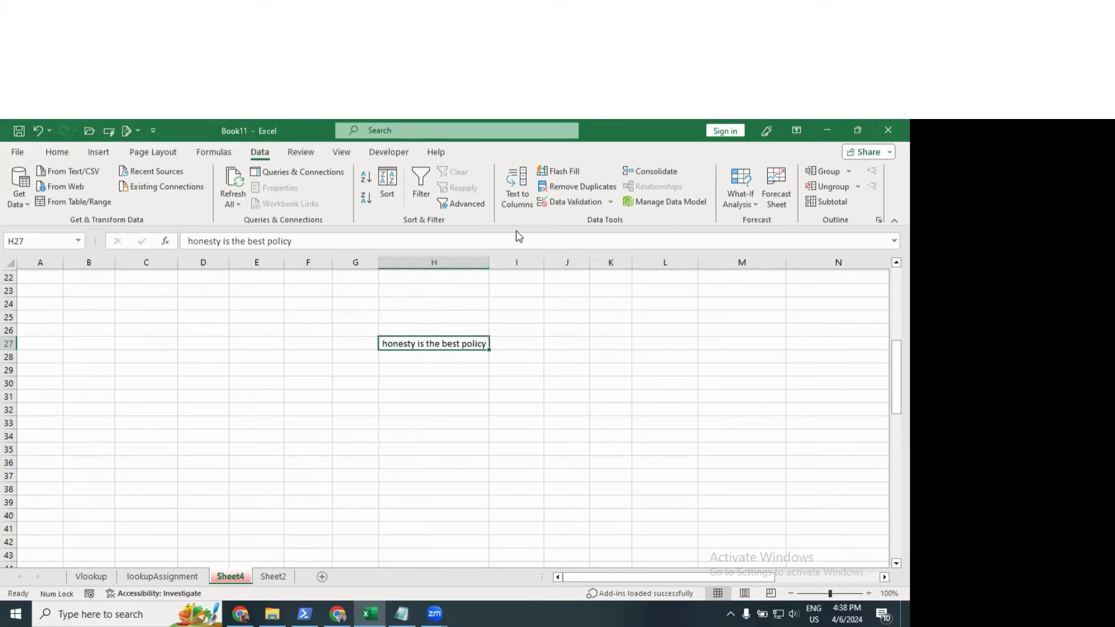
{"action": "left_click", "coordinate": [509, 201]}
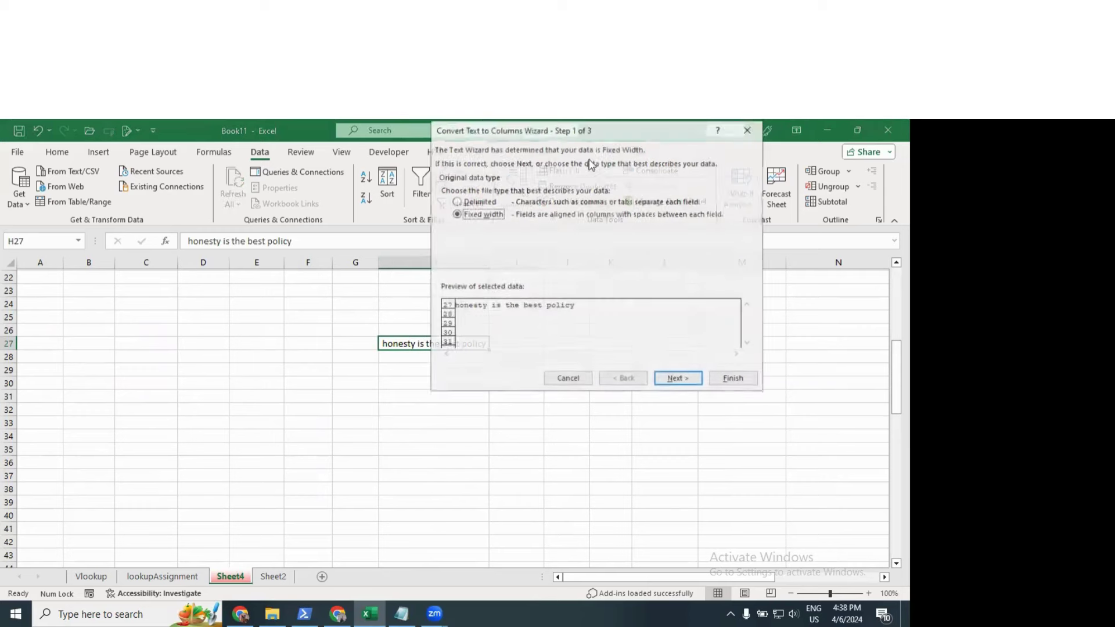
{"action": "left_click_drag", "start_coordinate": [599, 135], "coordinate": [190, 191]}
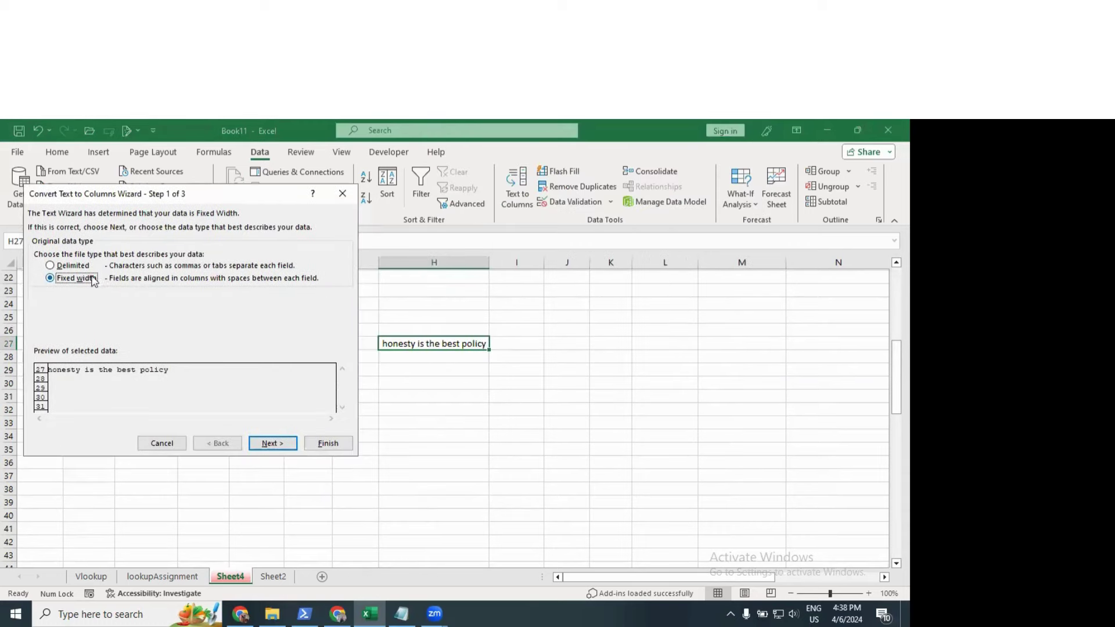
{"action": "left_click", "coordinate": [51, 266]}
{"action": "left_click", "coordinate": [271, 441]}
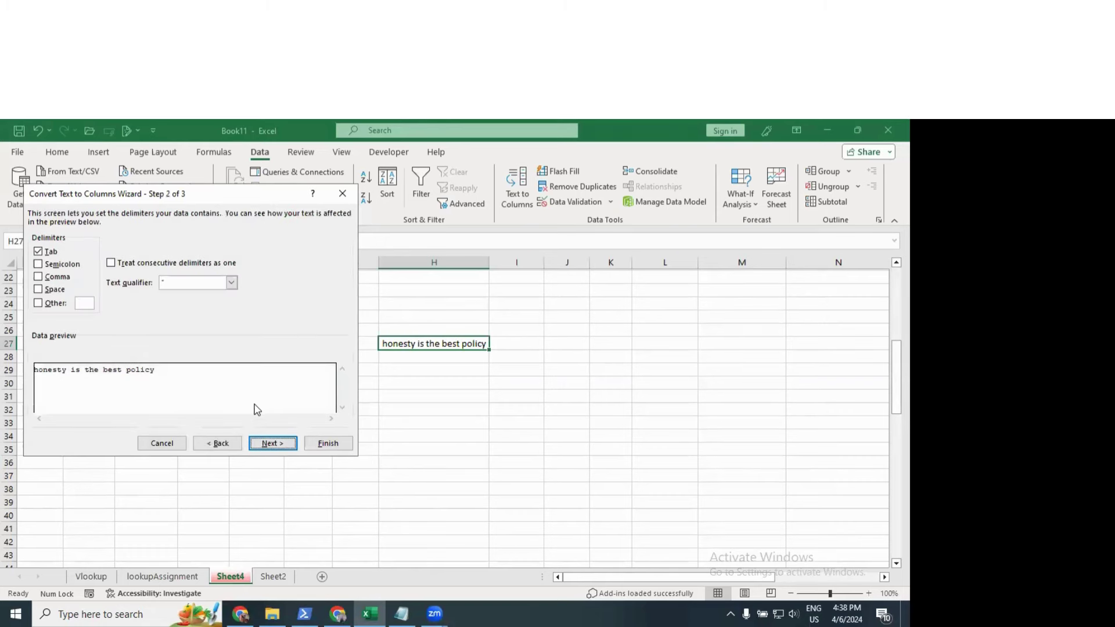
{"action": "left_click", "coordinate": [88, 304]}
{"action": "left_click", "coordinate": [39, 290]}
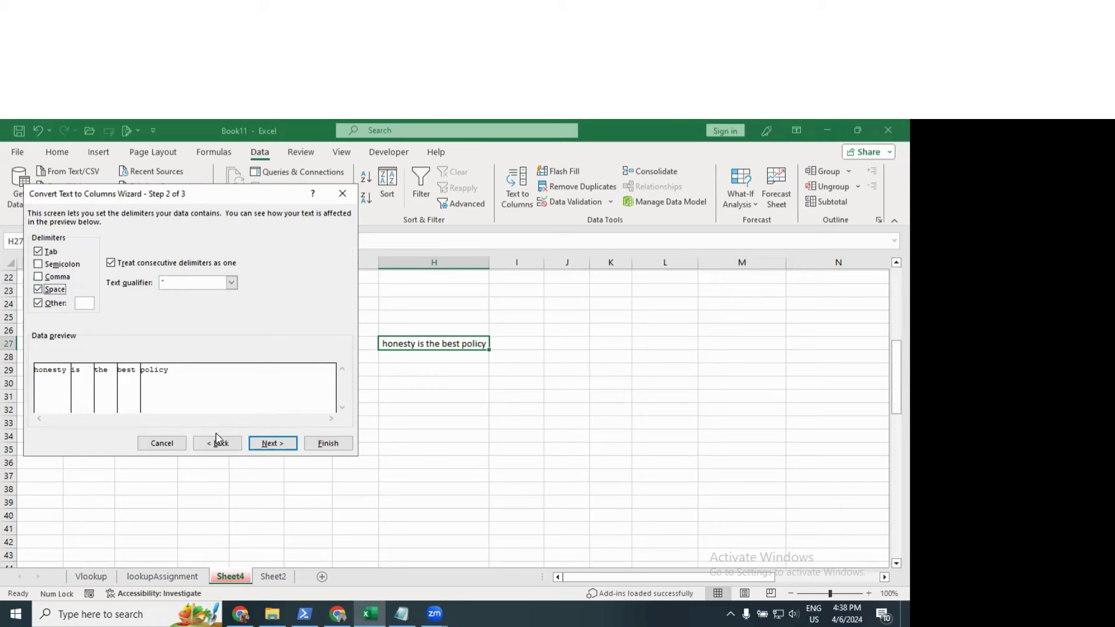
{"action": "left_click", "coordinate": [272, 443]}
{"action": "left_click", "coordinate": [328, 443]}
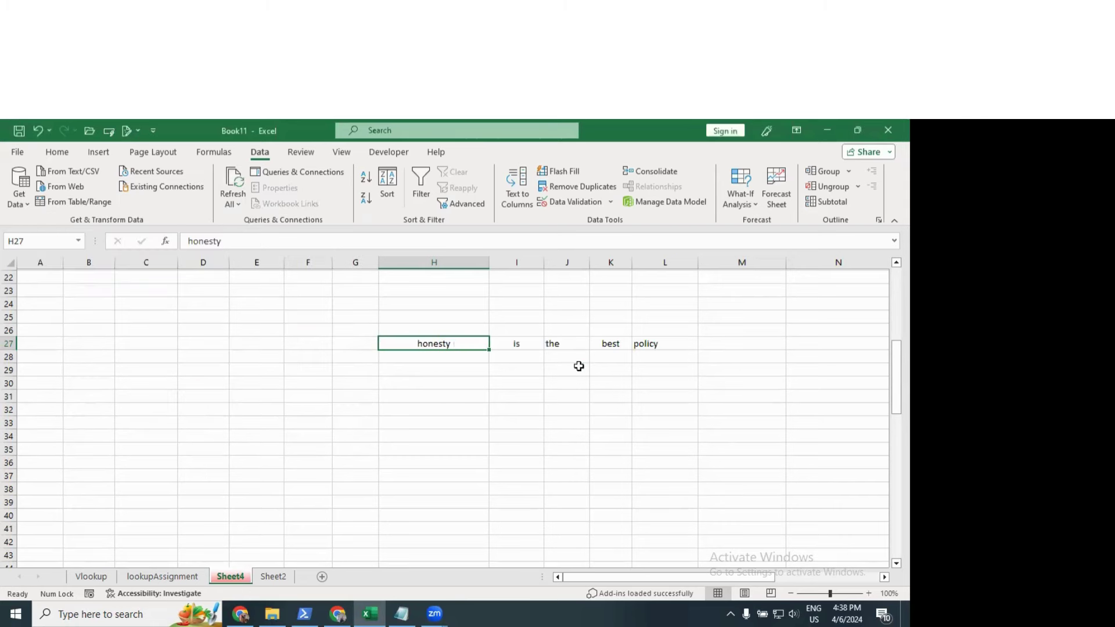
{"action": "left_click", "coordinate": [579, 366]}
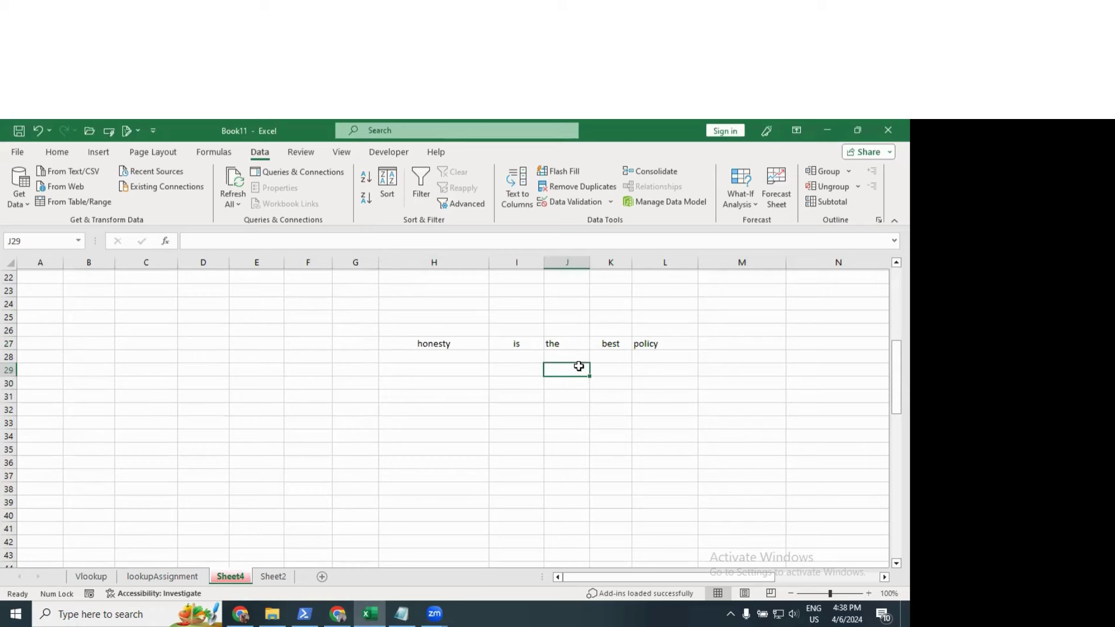
{"action": "left_click", "coordinate": [504, 348]}
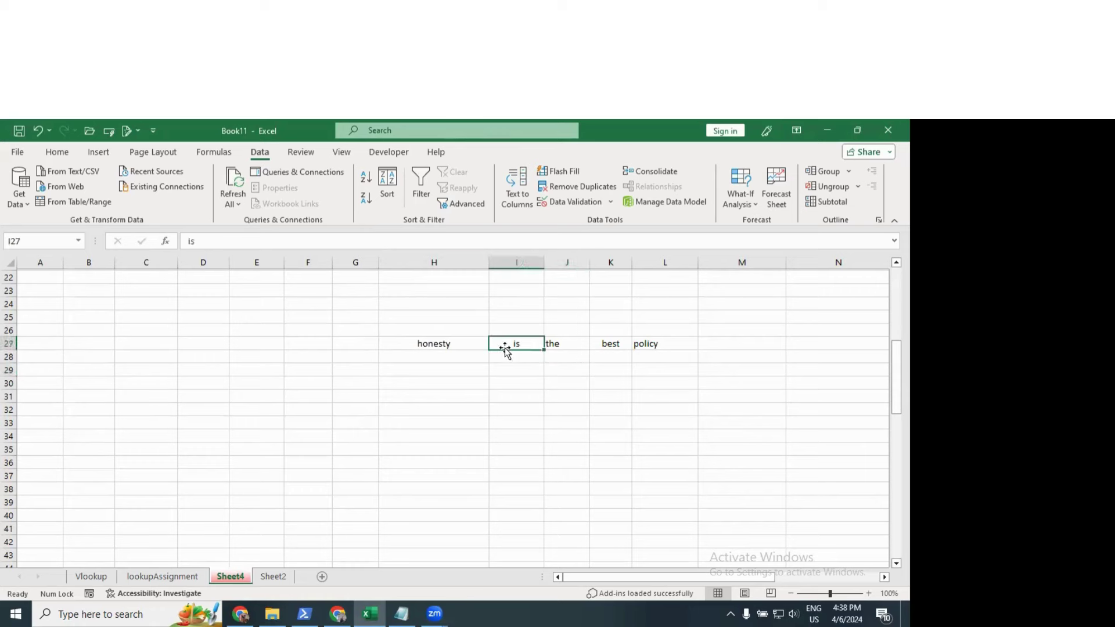
{"action": "left_click", "coordinate": [668, 347]}
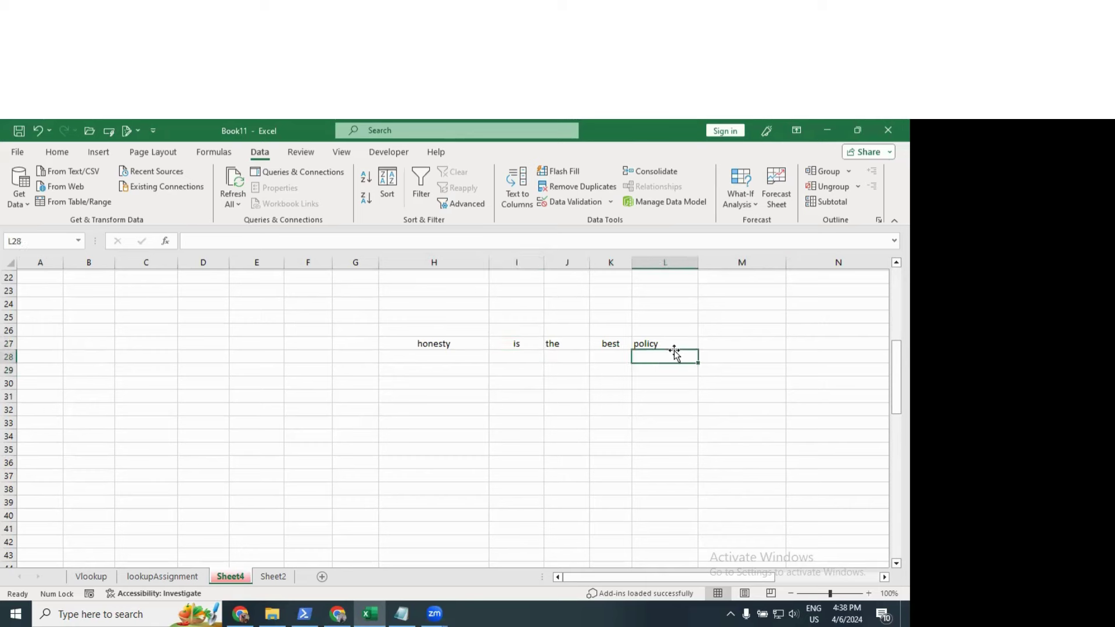
{"action": "left_click_drag", "start_coordinate": [654, 351], "coordinate": [609, 351]}
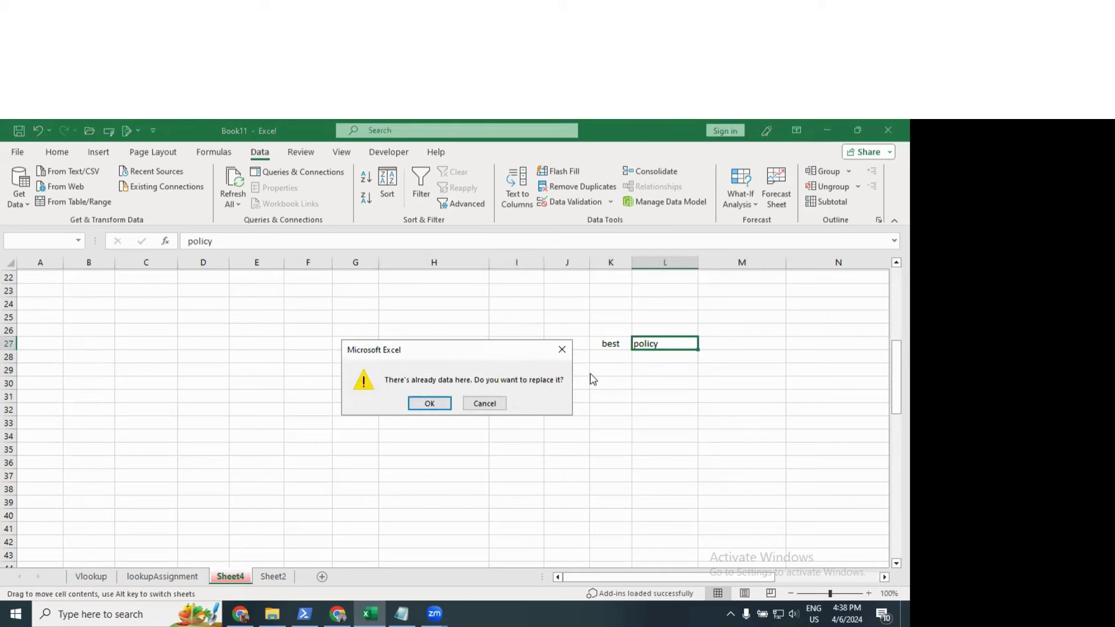
{"action": "left_click", "coordinate": [476, 403]}
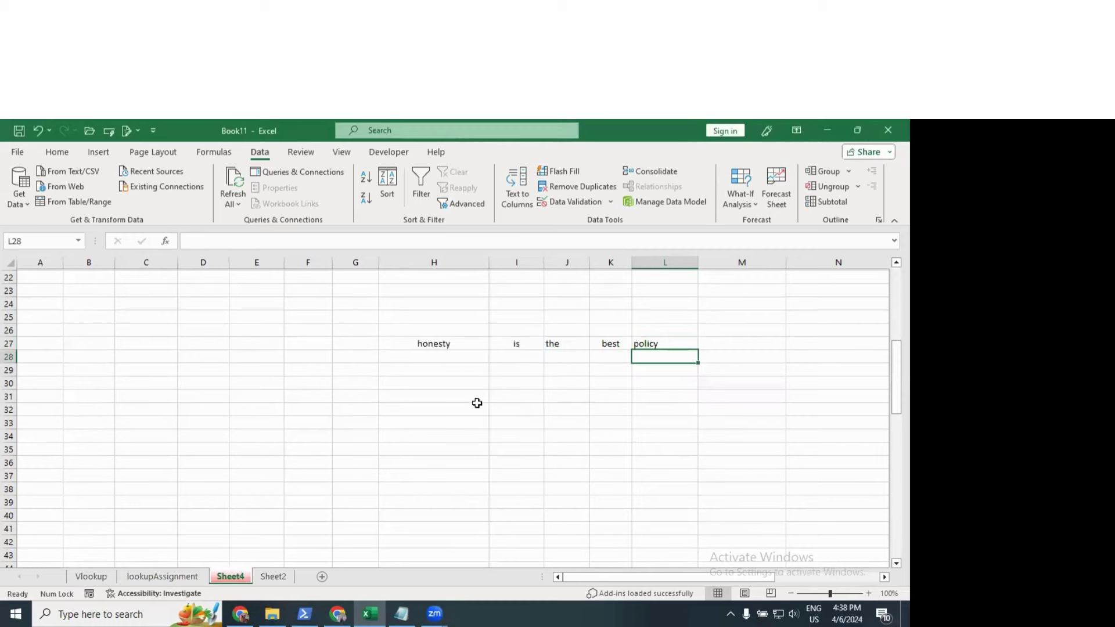
{"action": "key", "text": "ctrl+z"}
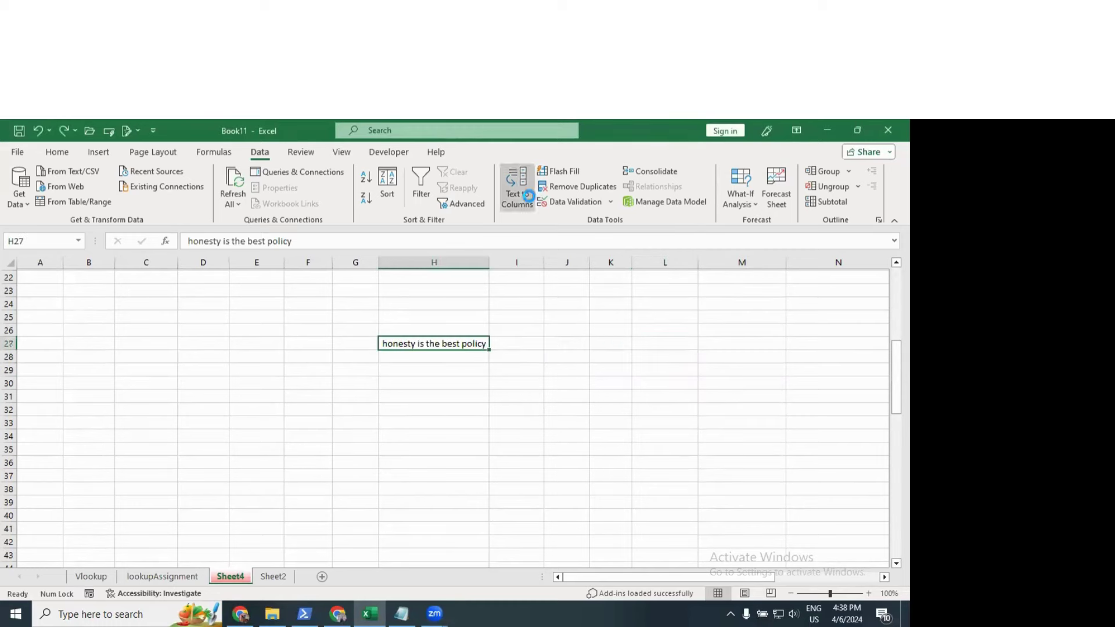
Step: Split the sentence at fixed widths into 'honesty is', 'the best' and 'policy' across H27:J27
{"action": "left_click", "coordinate": [528, 197]}
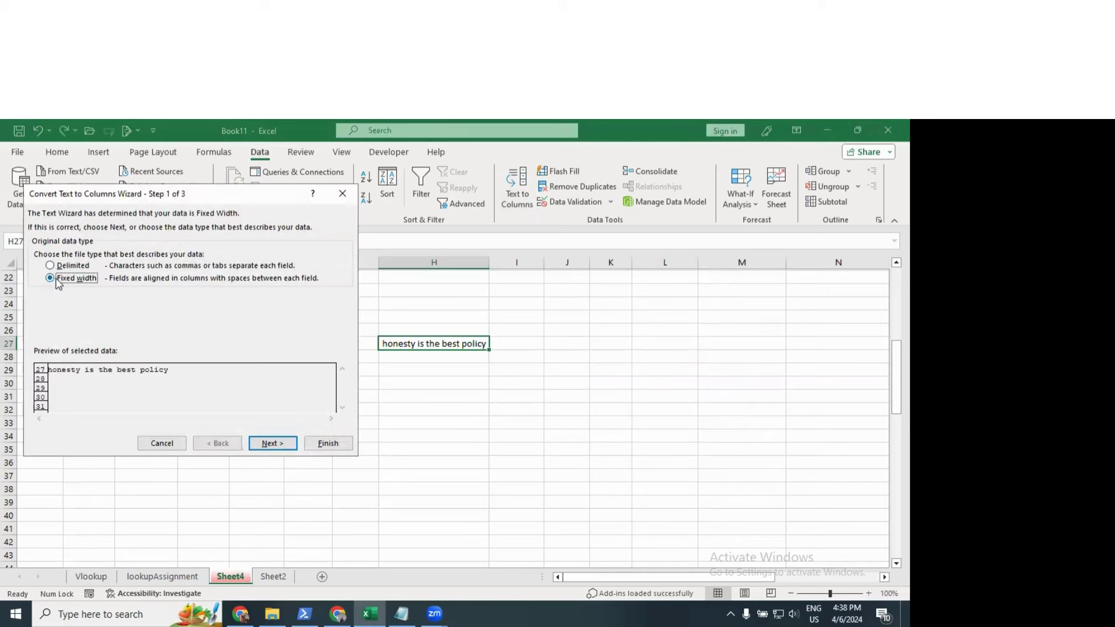
{"action": "left_click", "coordinate": [270, 444]}
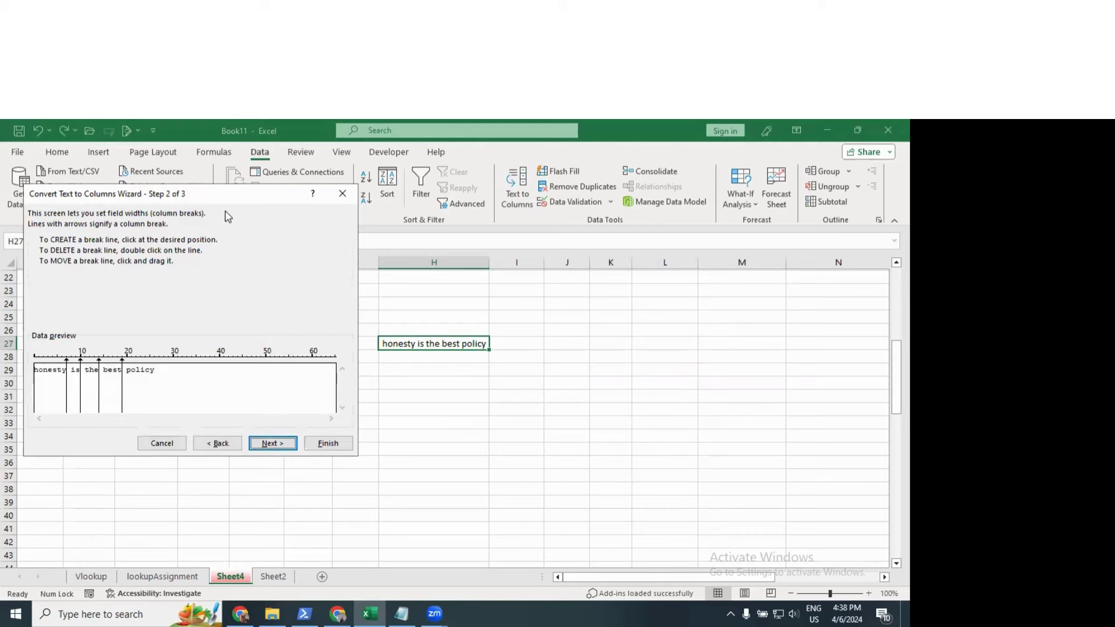
{"action": "left_click_drag", "start_coordinate": [213, 191], "coordinate": [759, 195]}
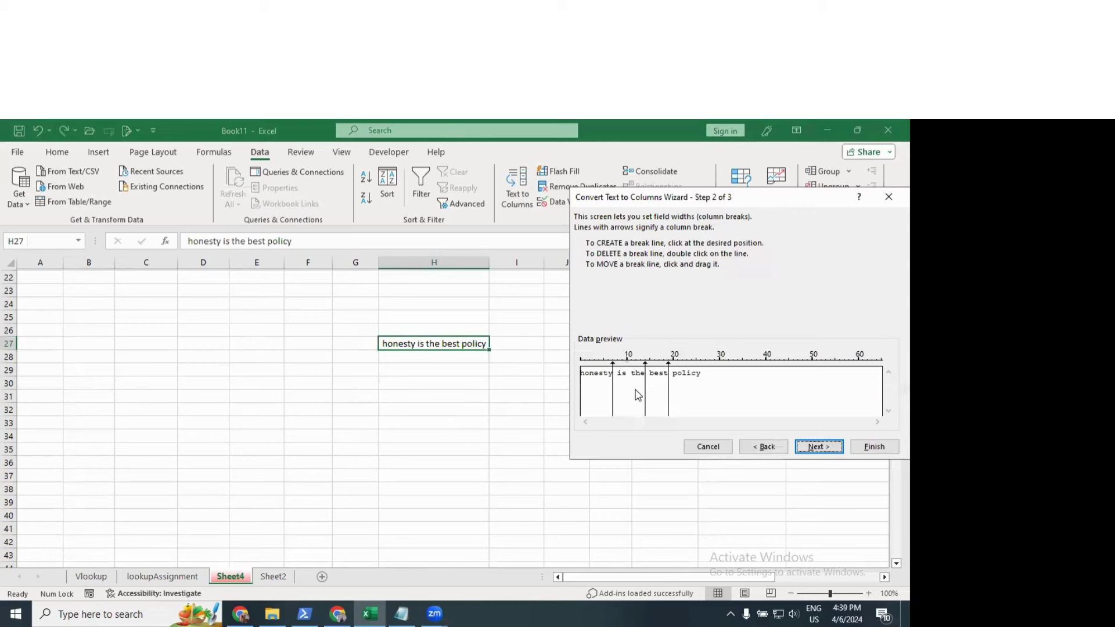
{"action": "double_click", "coordinate": [644, 390]}
{"action": "left_click_drag", "start_coordinate": [615, 398], "coordinate": [632, 400]}
{"action": "left_click_drag", "start_coordinate": [633, 380], "coordinate": [673, 381]}
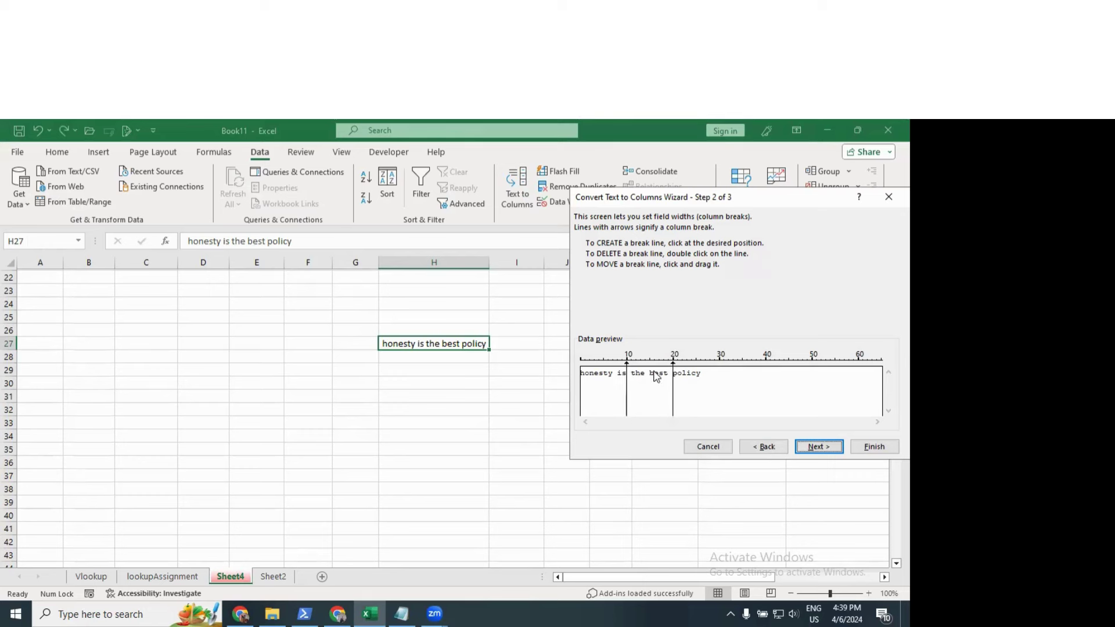
{"action": "left_click", "coordinate": [831, 447]}
{"action": "left_click", "coordinate": [871, 446]}
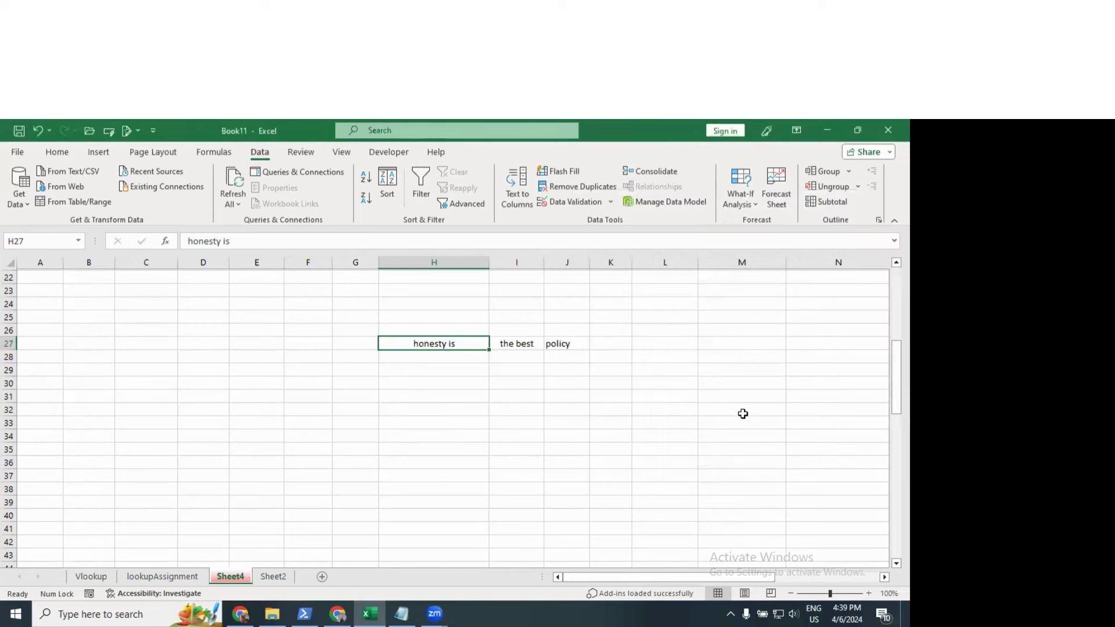
Step: Clear the split text from H27:K32
{"action": "left_click", "coordinate": [419, 372]}
{"action": "left_click", "coordinate": [435, 343]}
{"action": "left_click", "coordinate": [516, 343]}
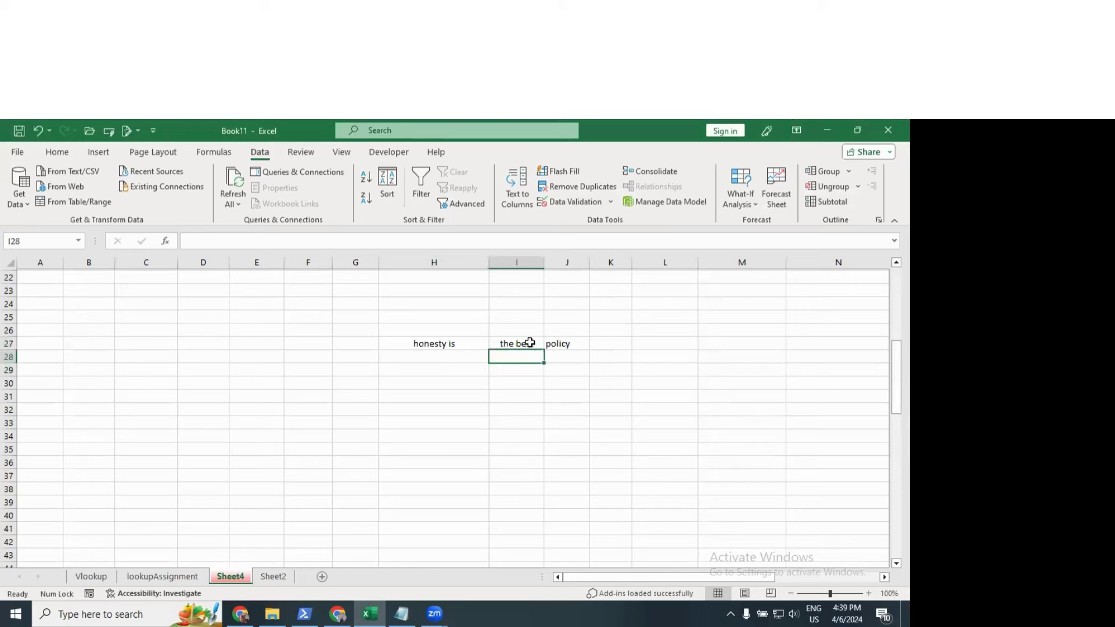
{"action": "left_click", "coordinate": [572, 343]}
{"action": "left_click_drag", "start_coordinate": [417, 346], "coordinate": [598, 407]}
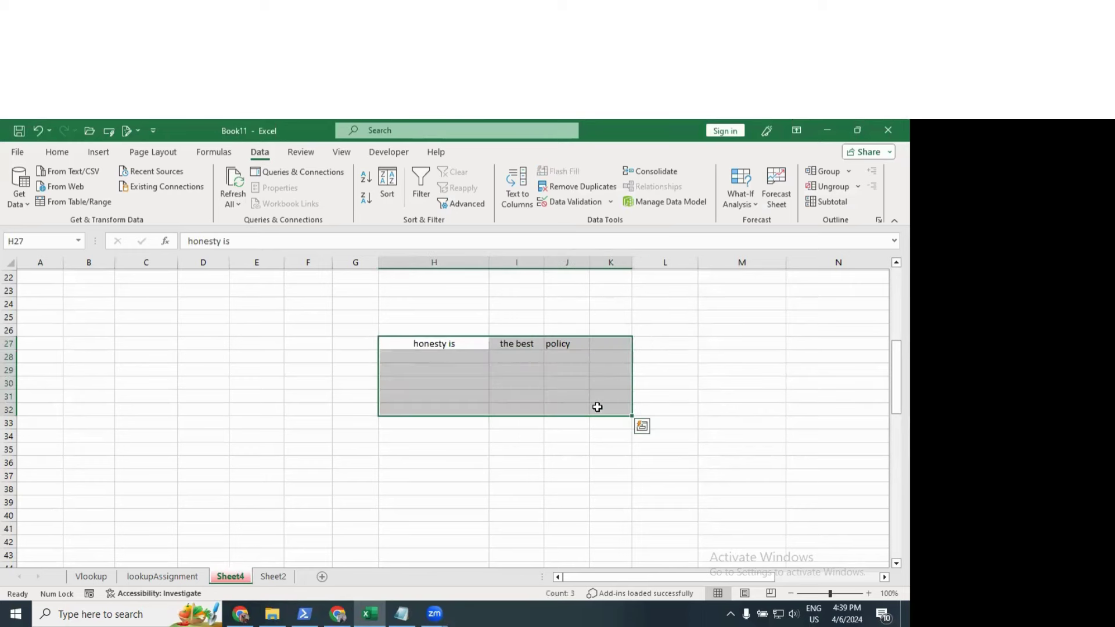
{"action": "key", "text": "Delete"}
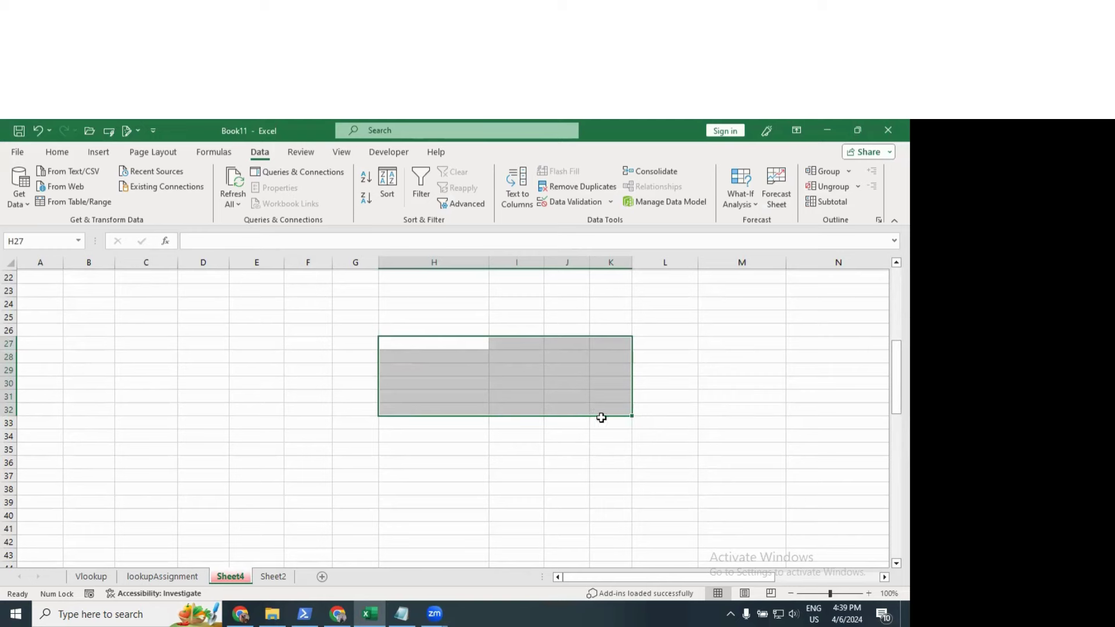
Step: Enter the nine names down cells C25 through C33
{"action": "left_click", "coordinate": [160, 323]}
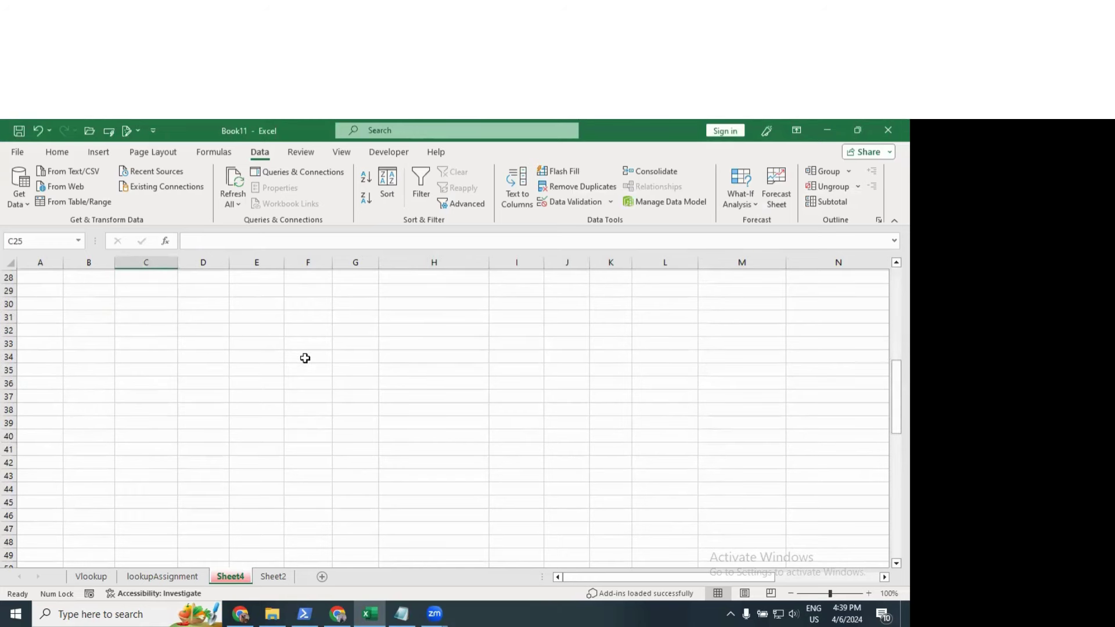
{"action": "left_click", "coordinate": [156, 328]}
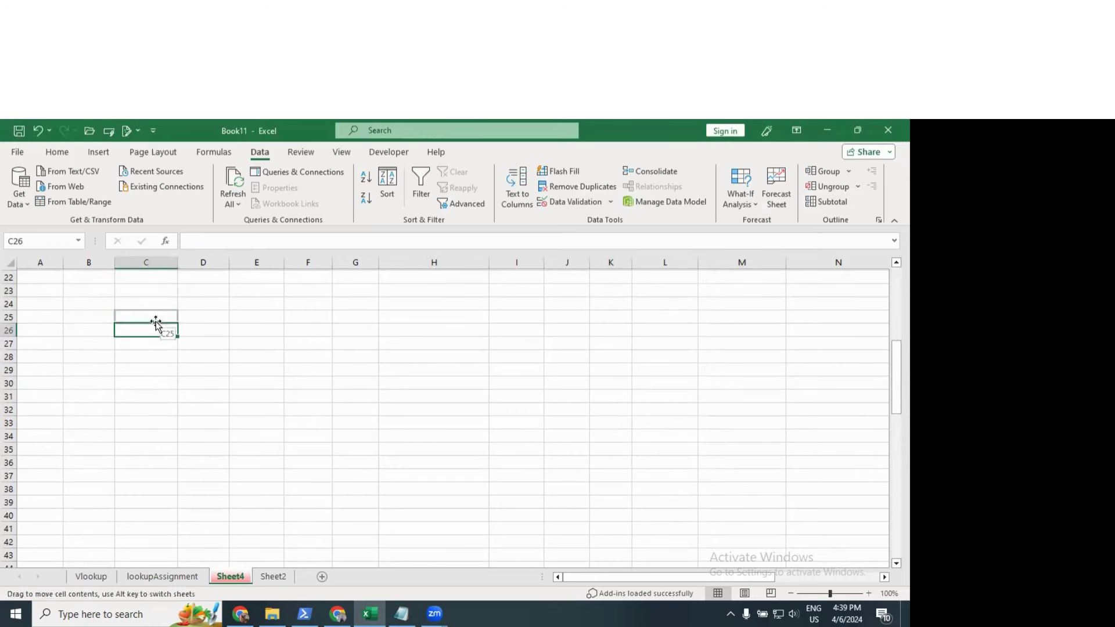
{"action": "left_click", "coordinate": [156, 322]}
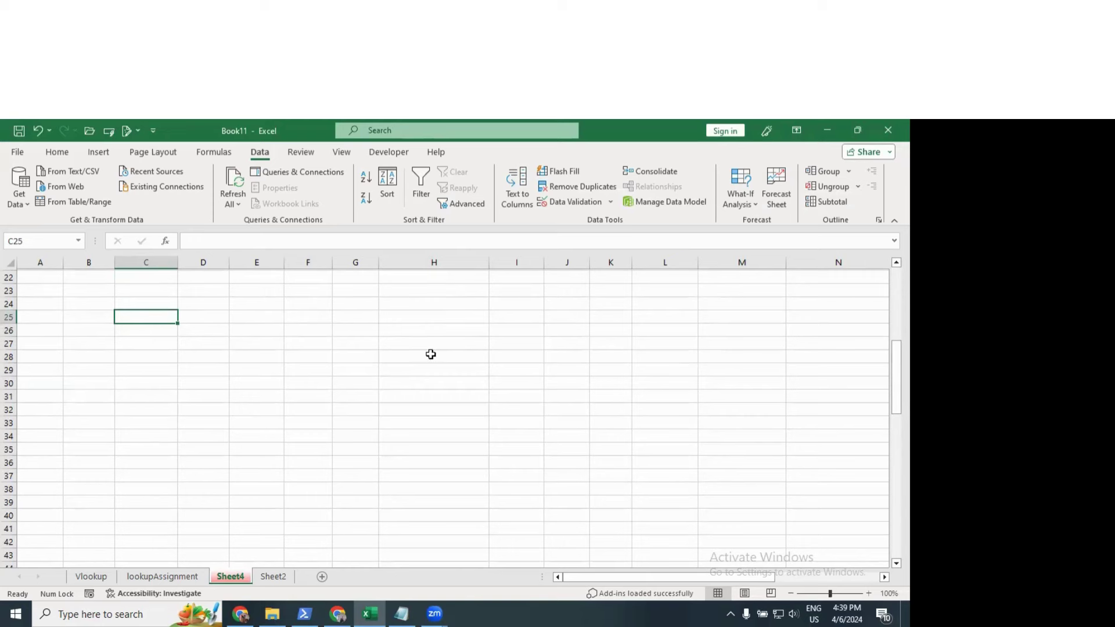
{"action": "type", "text": "vikas"}
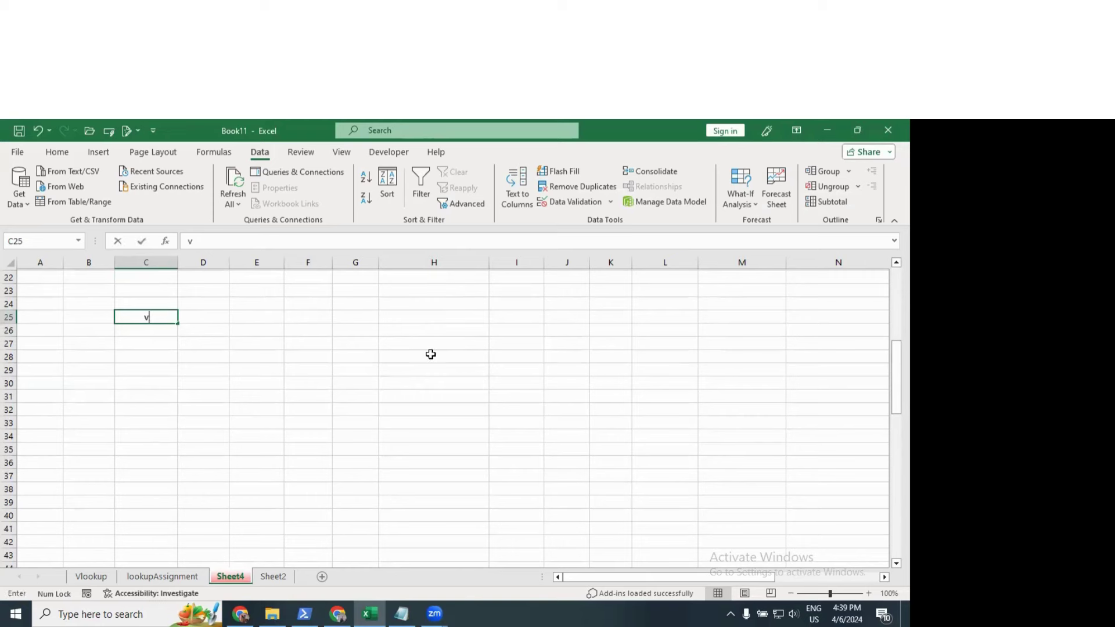
{"action": "key", "text": "Return"}
{"action": "type", "text": "singh"}
{"action": "key", "text": "Return"}
{"action": "type", "text": "r"}
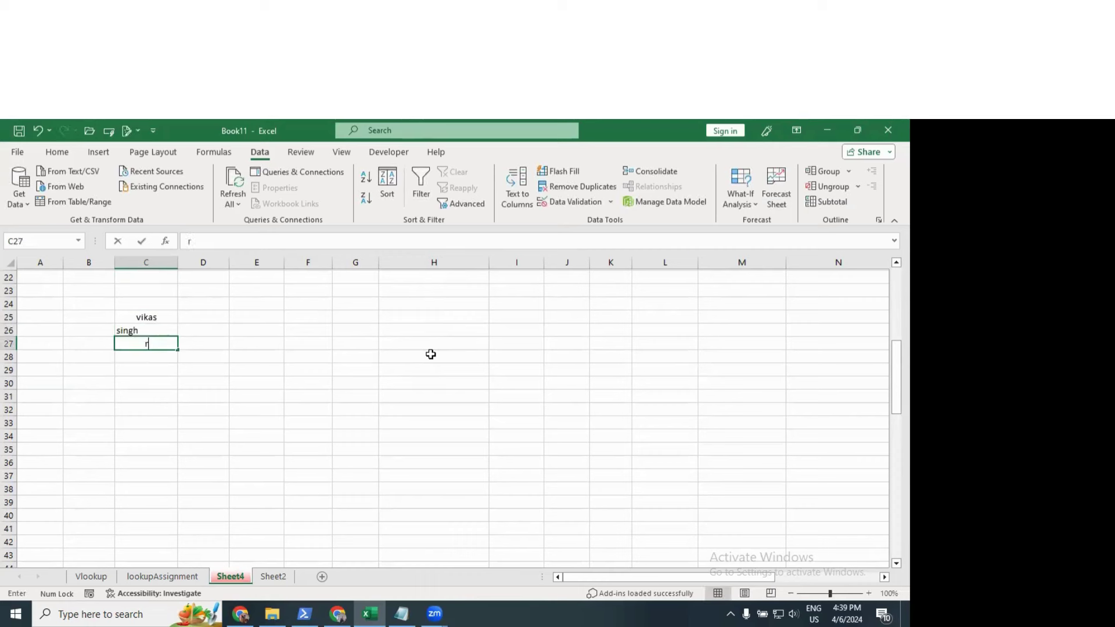
{"action": "type", "text": "ohit"}
{"action": "key", "text": "Return"}
{"action": "type", "text": "arjun"}
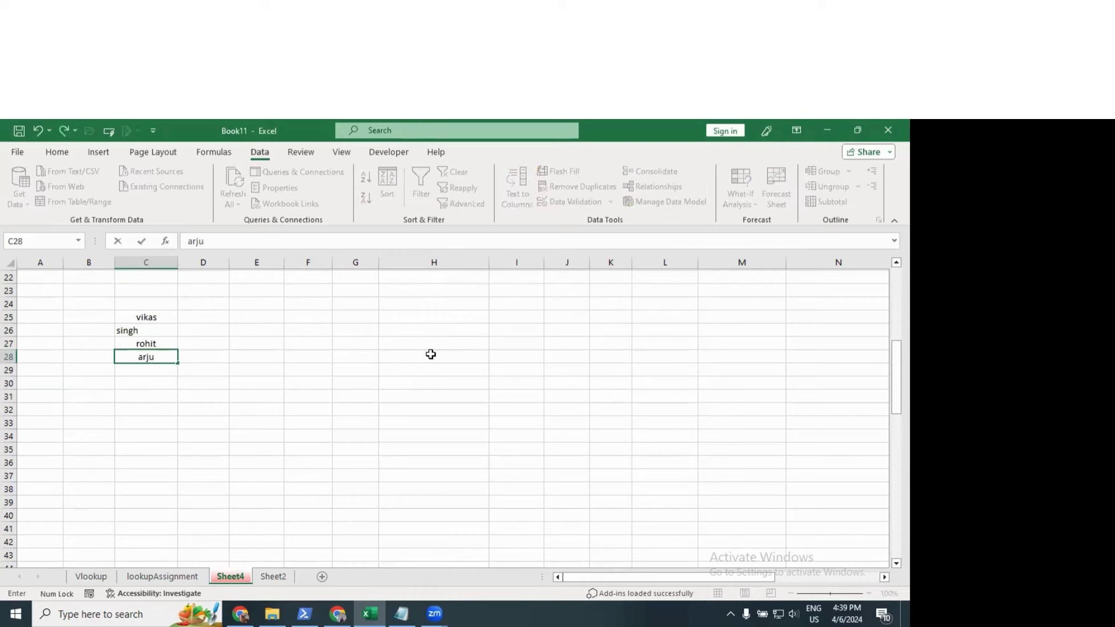
{"action": "key", "text": "Return"}
{"action": "type", "text": "mohan"}
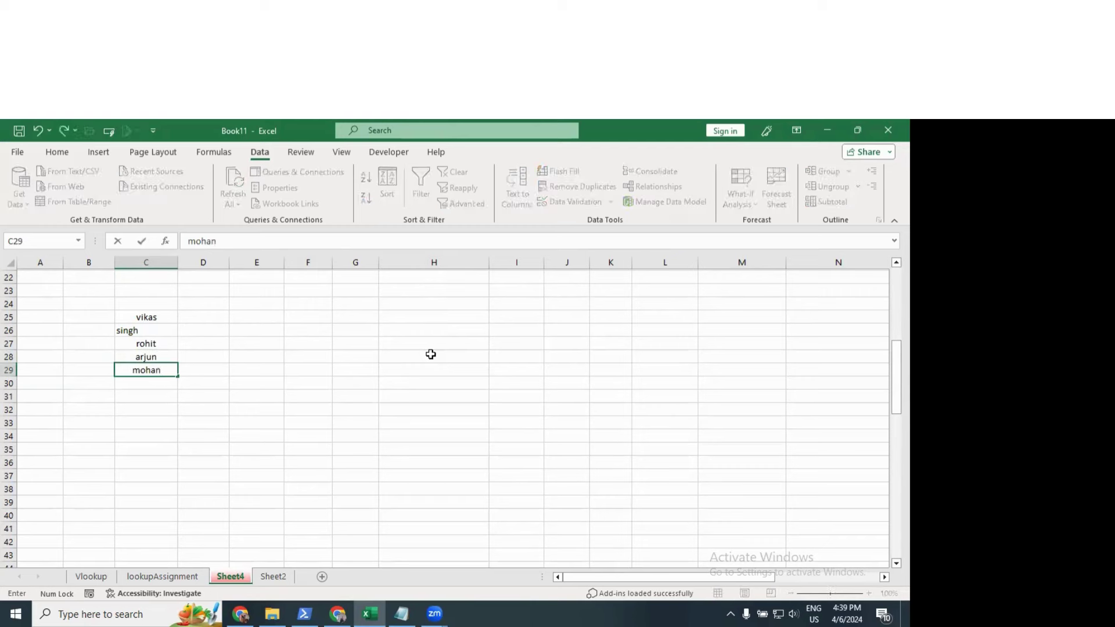
{"action": "key", "text": "Return"}
{"action": "type", "text": "gari"}
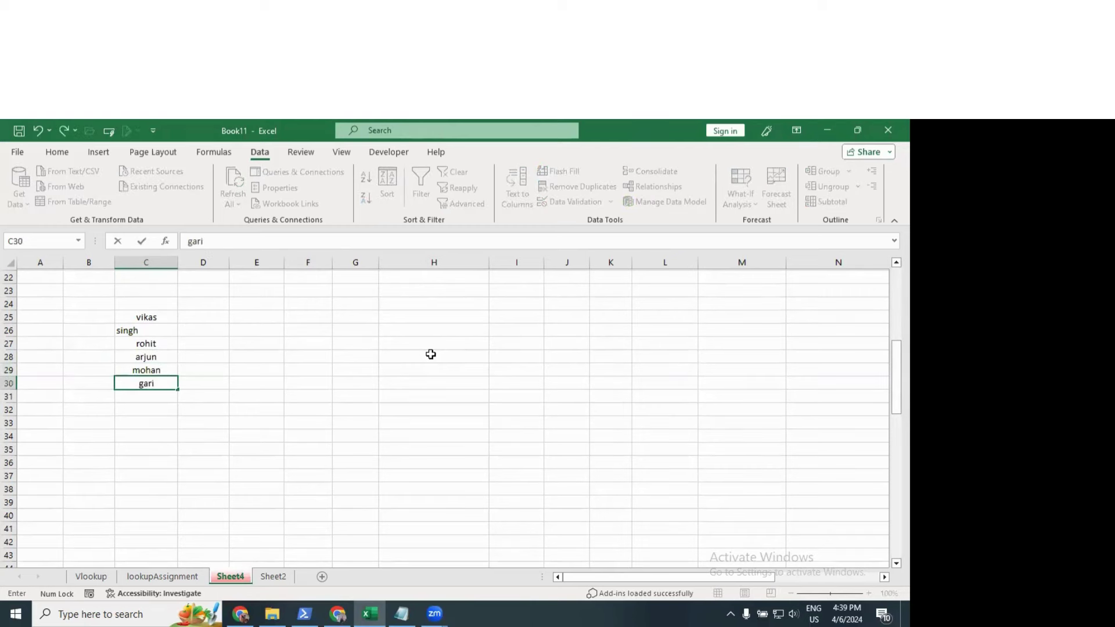
{"action": "type", "text": "ma"}
{"action": "key", "text": "Return"}
{"action": "type", "text": "suchita"}
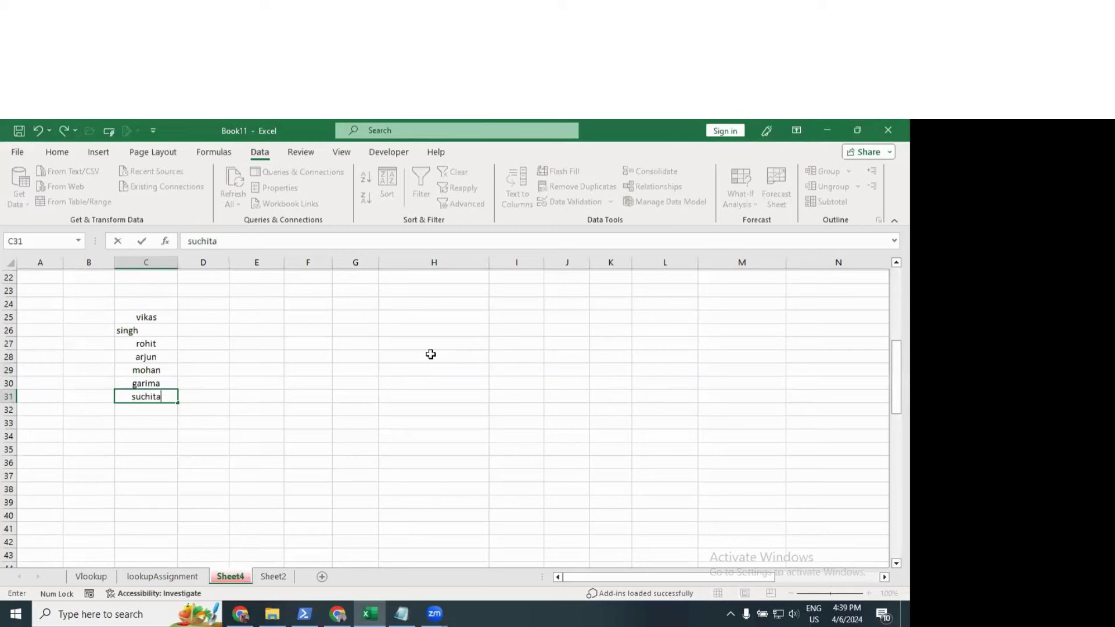
{"action": "key", "text": "Return"}
{"action": "type", "text": "gulshan"}
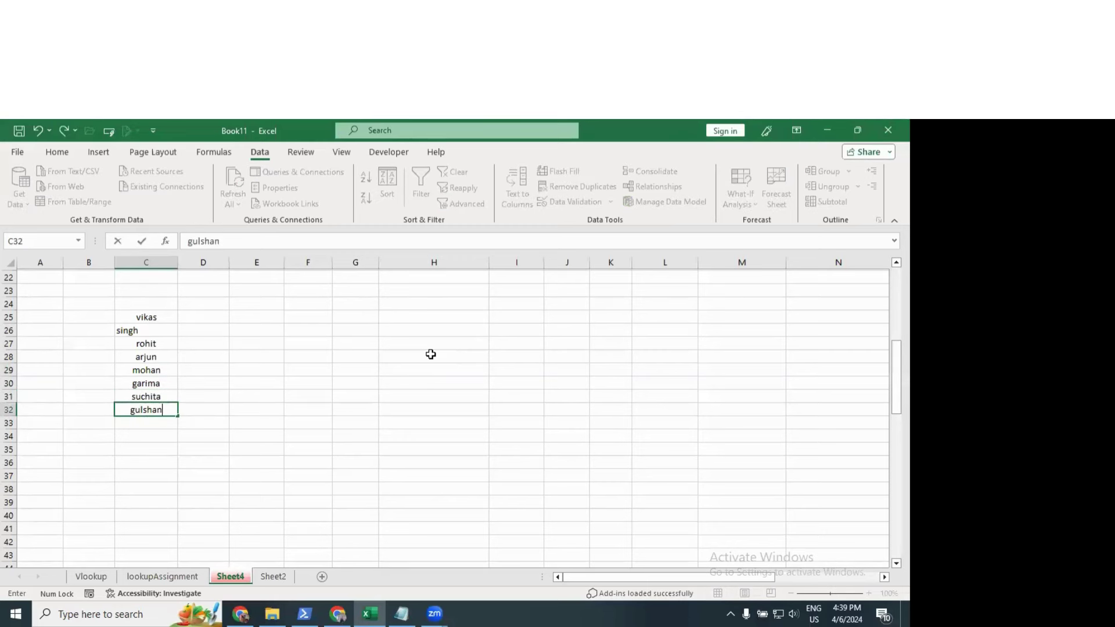
{"action": "key", "text": "Return"}
{"action": "type", "text": "akanskha"}
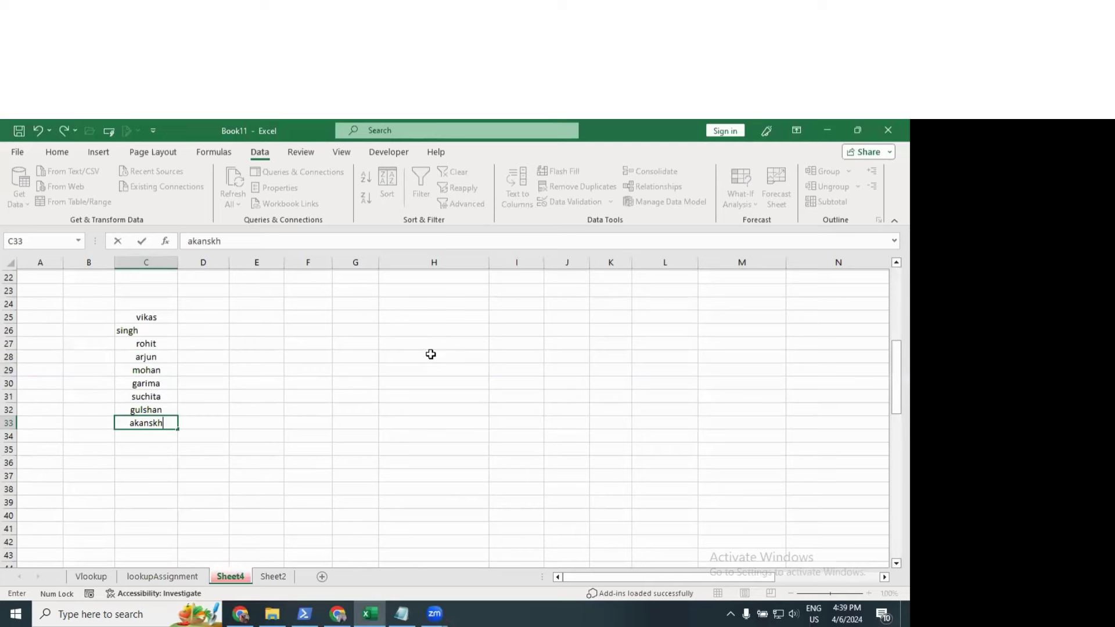
{"action": "key", "text": "Return"}
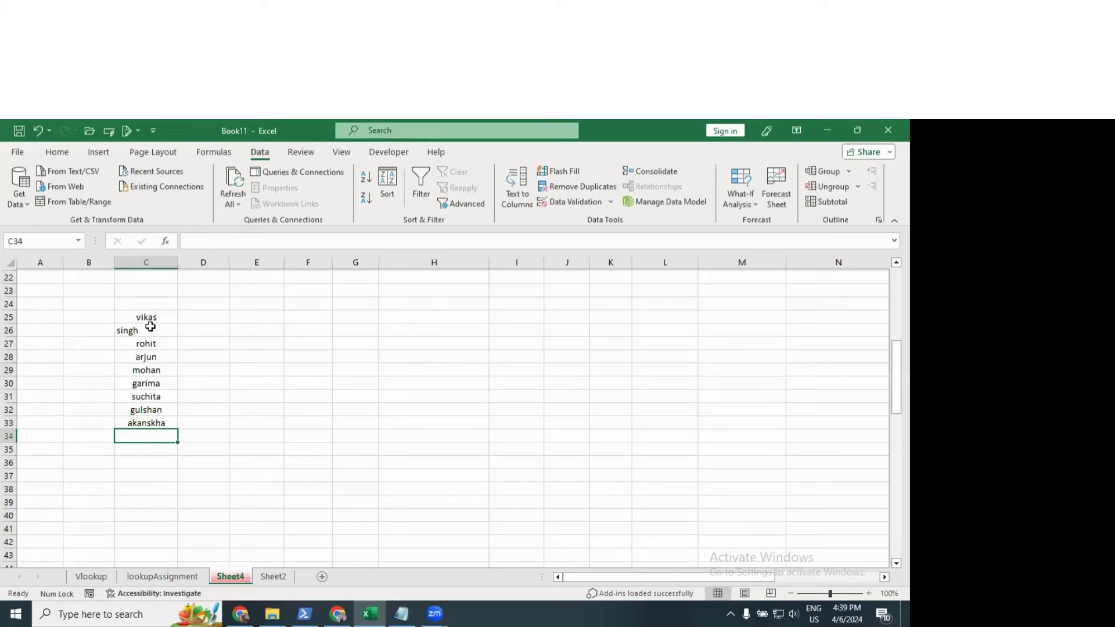
Step: Centre the names in C25:C33
{"action": "left_click", "coordinate": [147, 318]}
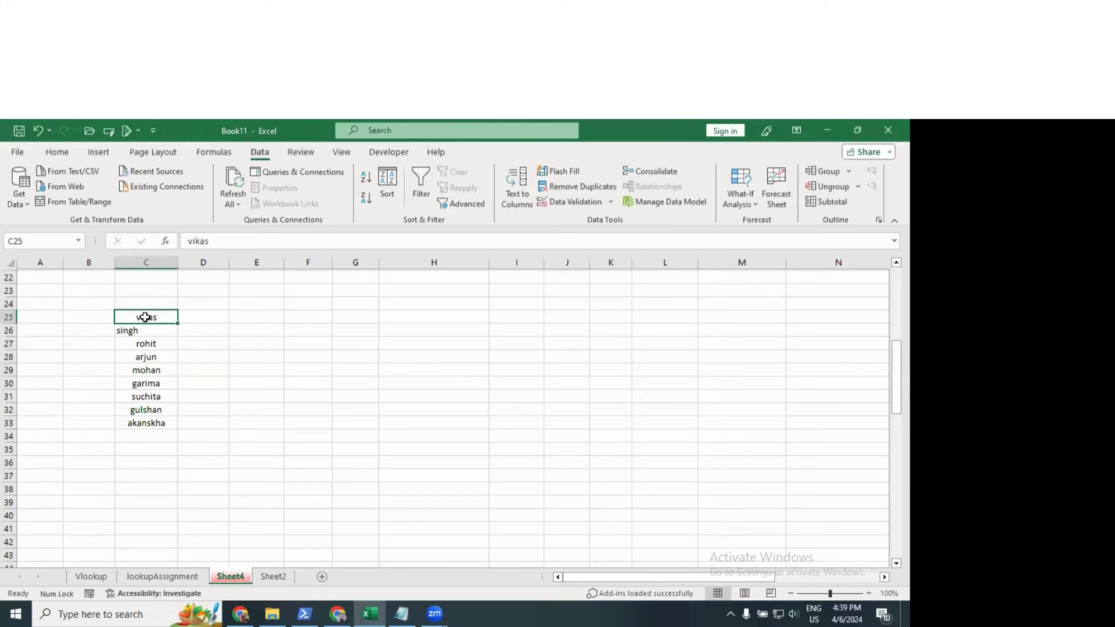
{"action": "left_click_drag", "start_coordinate": [147, 317], "coordinate": [146, 423]}
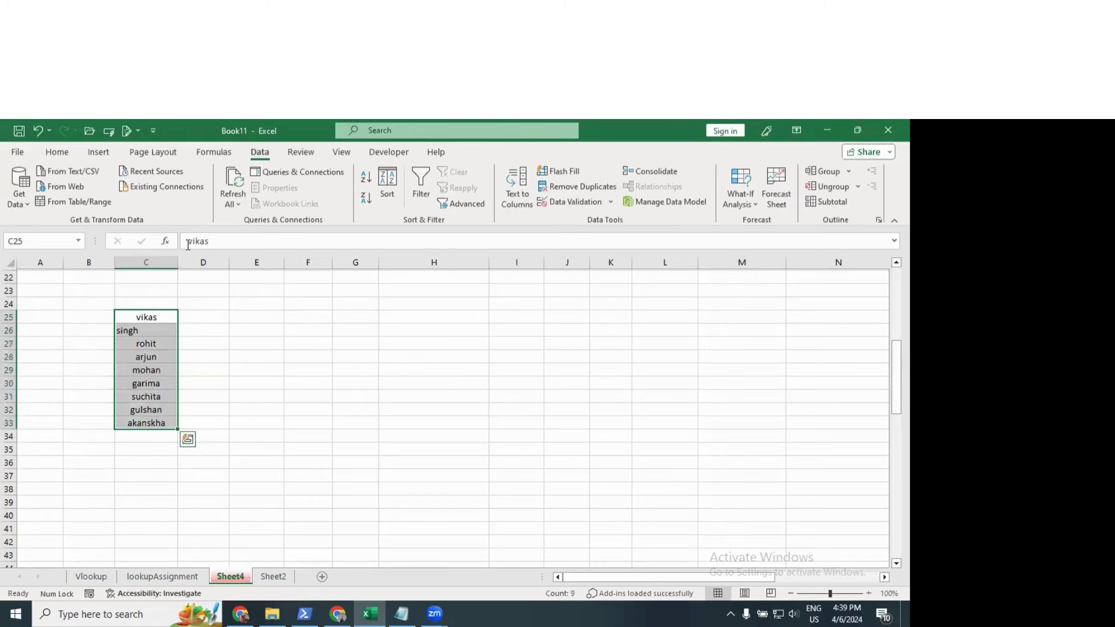
{"action": "left_click", "coordinate": [58, 152]}
{"action": "left_click", "coordinate": [230, 198]}
{"action": "left_click", "coordinate": [245, 198]}
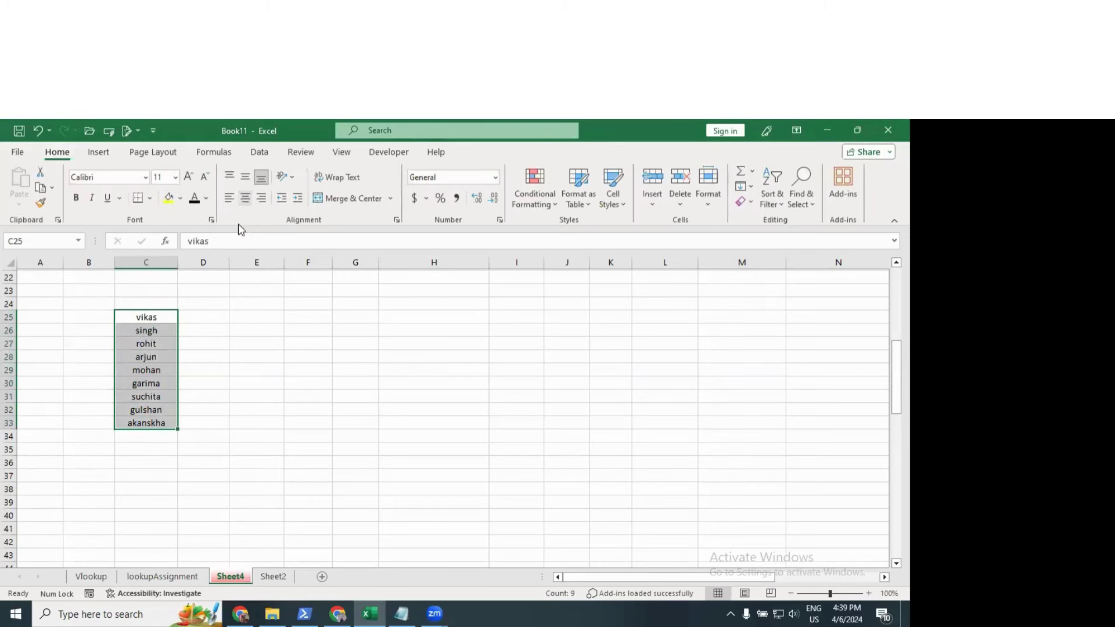
Step: Enter the first person's e-mail address in D25
{"action": "left_click", "coordinate": [218, 315]}
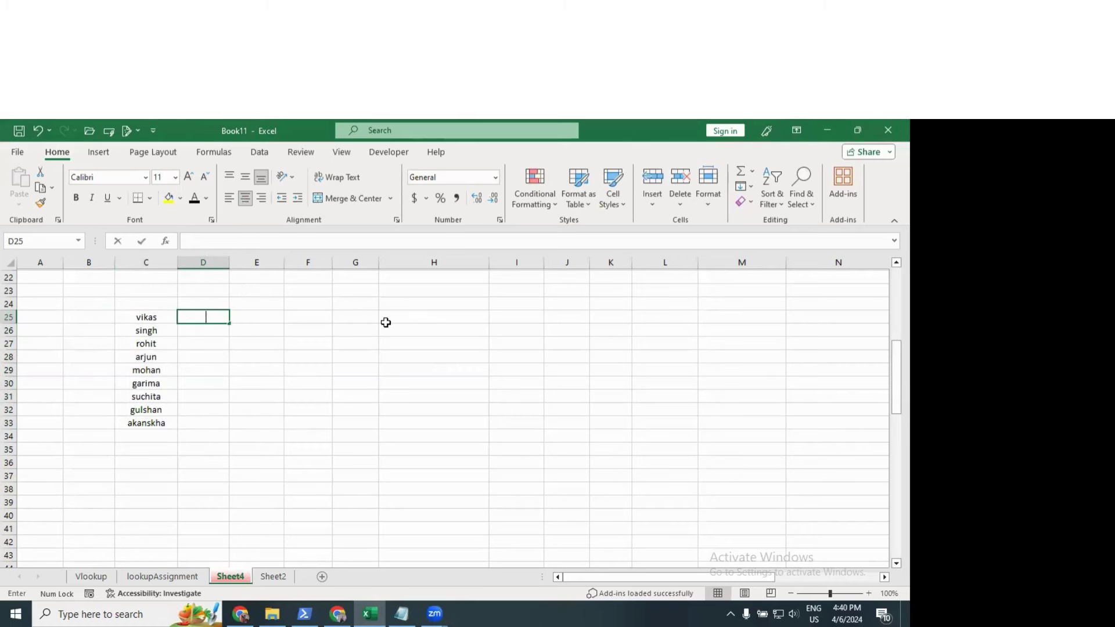
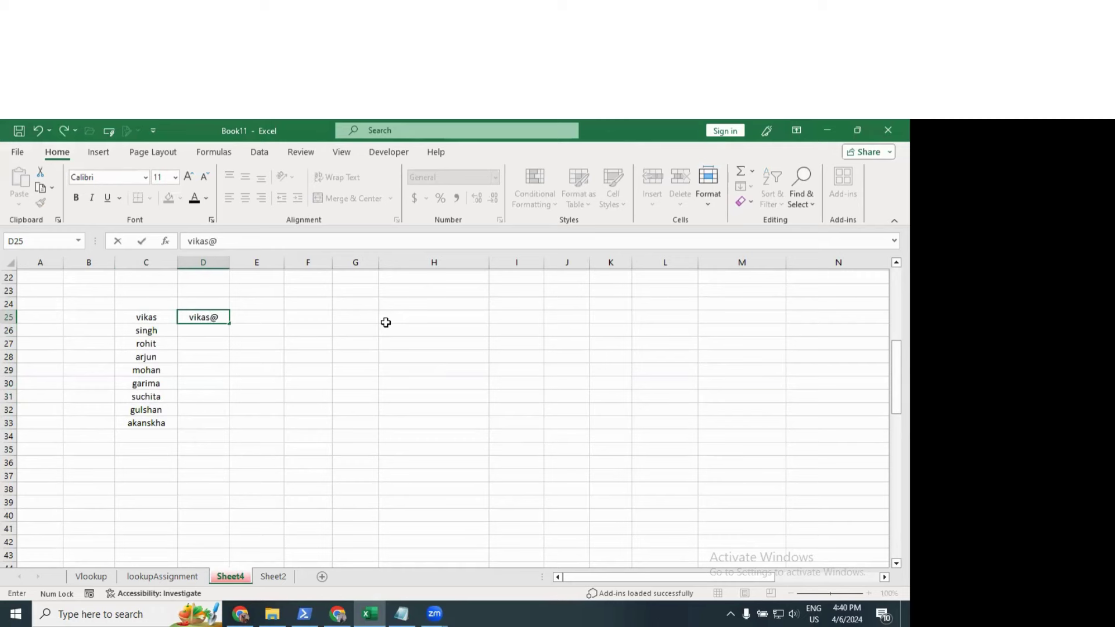
{"action": "key", "text": "Return"}
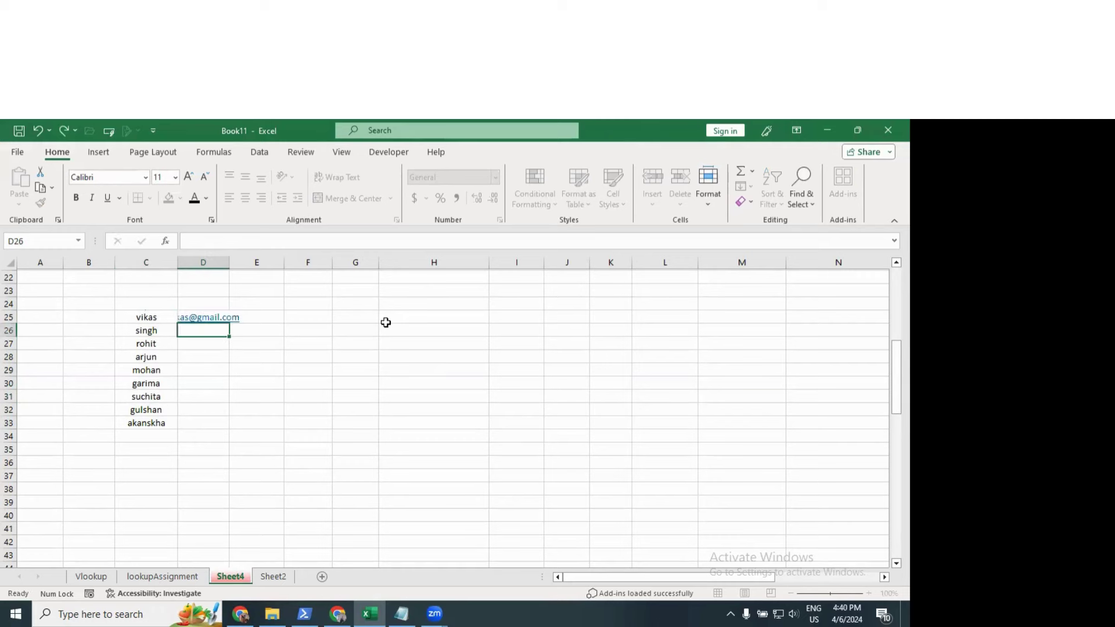
{"action": "left_click_drag", "start_coordinate": [229, 266], "coordinate": [229, 266]}
Step: Flash Fill matching e-mail addresses down D26:D33 and AutoFit column D to them
{"action": "double_click", "coordinate": [229, 266]}
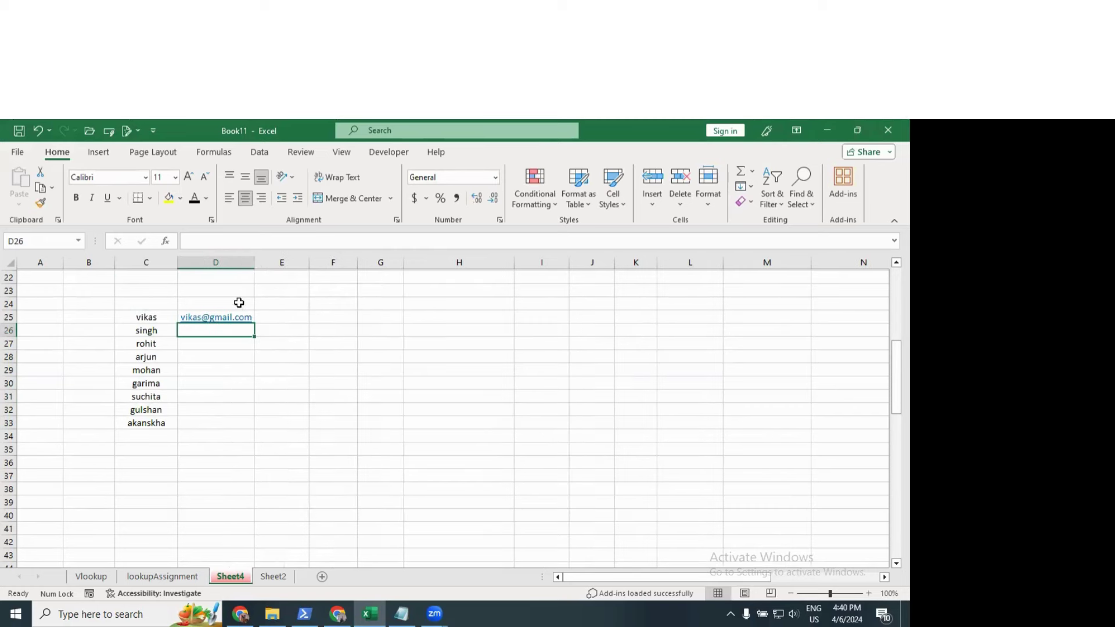
{"action": "left_click", "coordinate": [242, 316]}
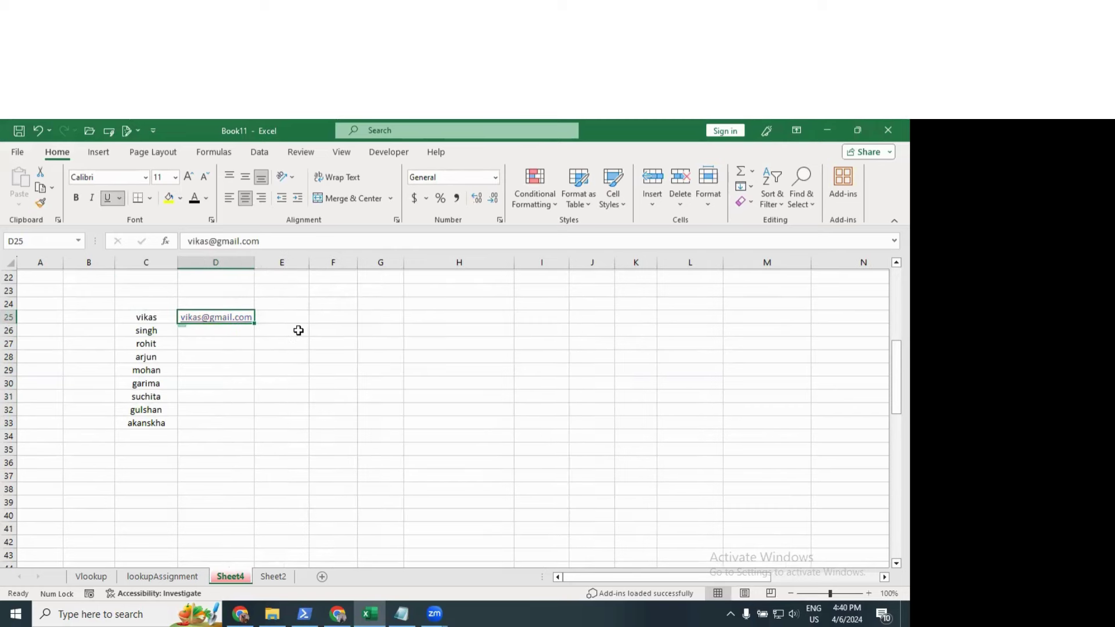
{"action": "left_click", "coordinate": [258, 327]}
{"action": "left_click_drag", "start_coordinate": [258, 325], "coordinate": [251, 427]}
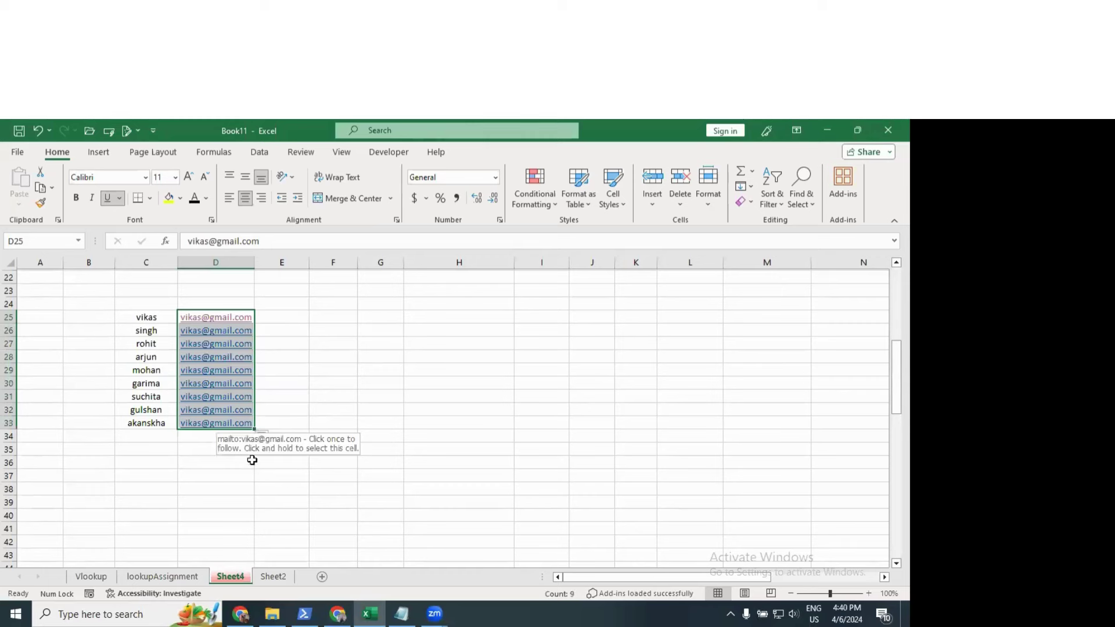
{"action": "left_click", "coordinate": [261, 440]}
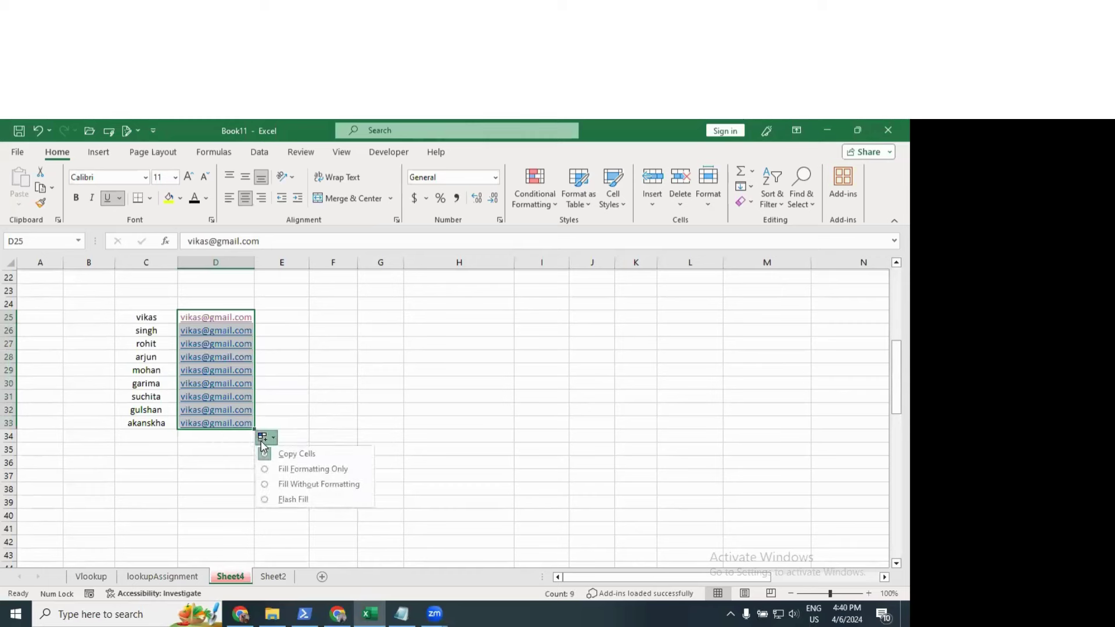
{"action": "left_click", "coordinate": [267, 502]}
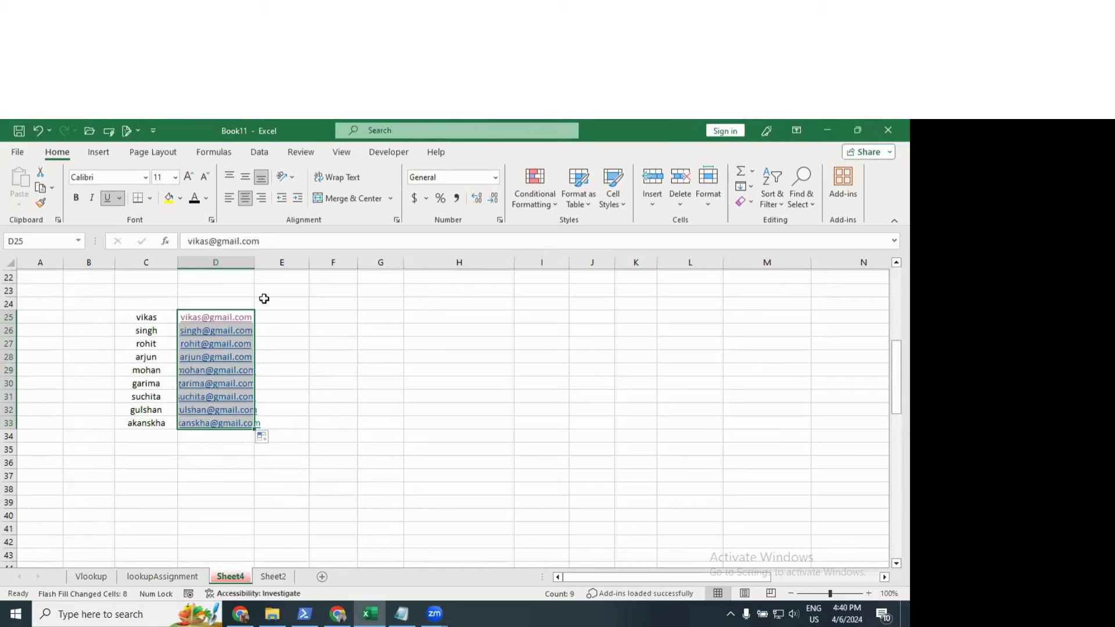
{"action": "left_click_drag", "start_coordinate": [253, 266], "coordinate": [253, 265]}
{"action": "double_click", "coordinate": [254, 265]}
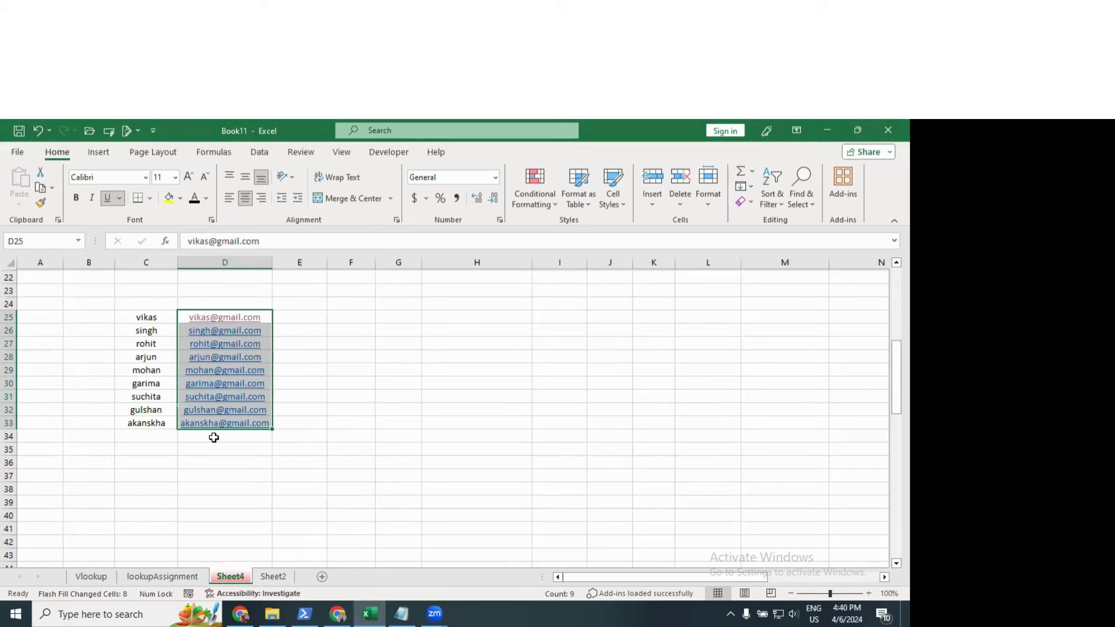
{"action": "left_click", "coordinate": [298, 328]}
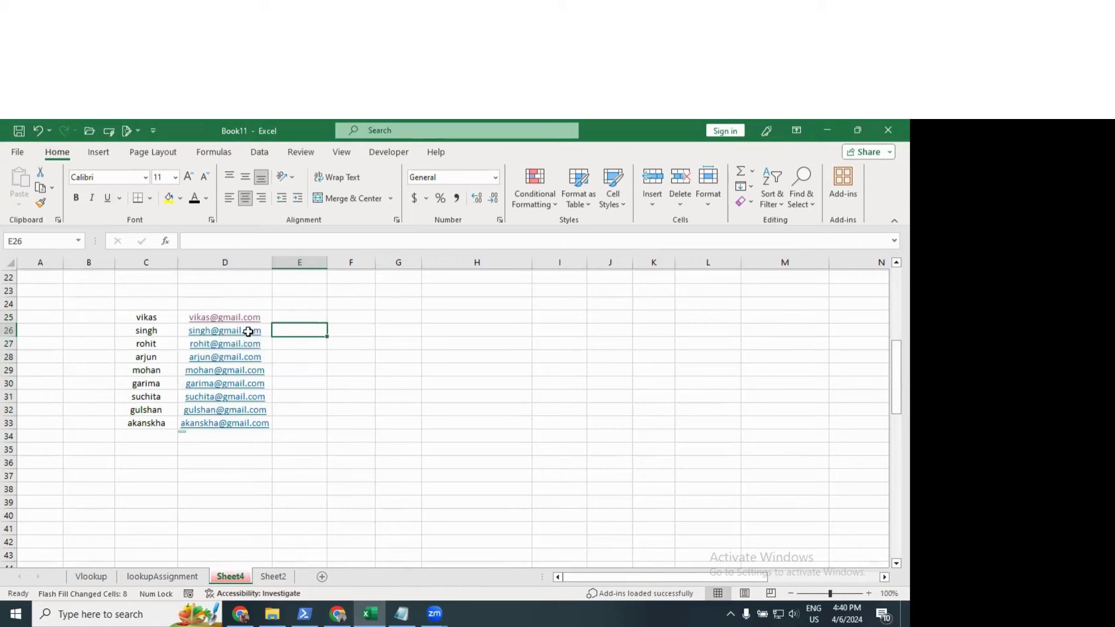
{"action": "left_click", "coordinate": [141, 314]}
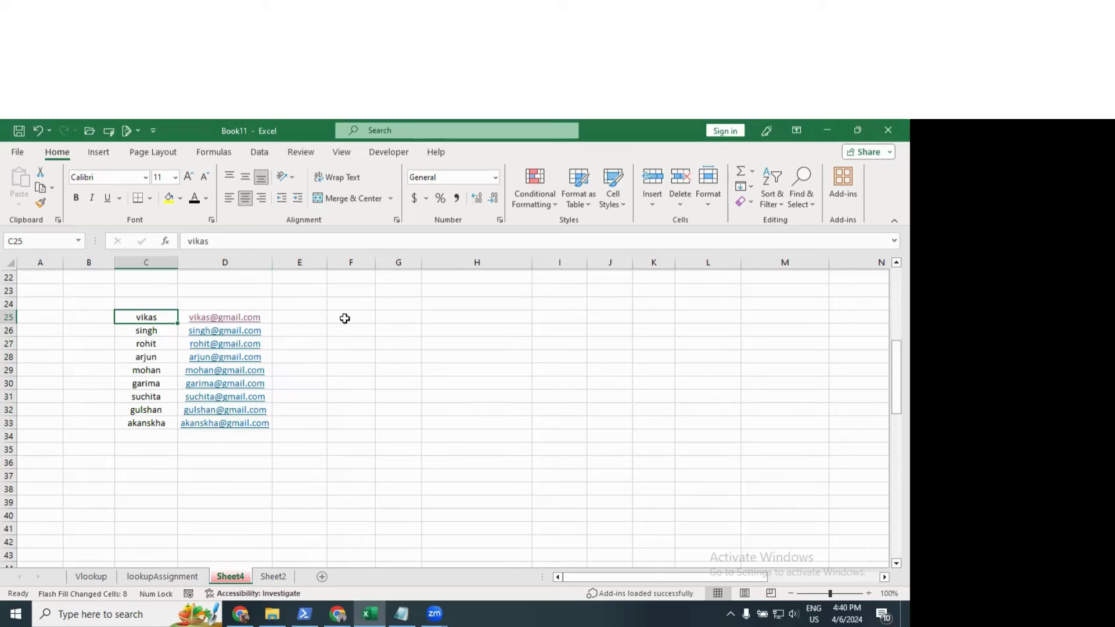
Step: Delete the names in C25:C33, keeping the e-mails, and widen column D to about 22
{"action": "left_click_drag", "start_coordinate": [249, 318], "coordinate": [244, 424]}
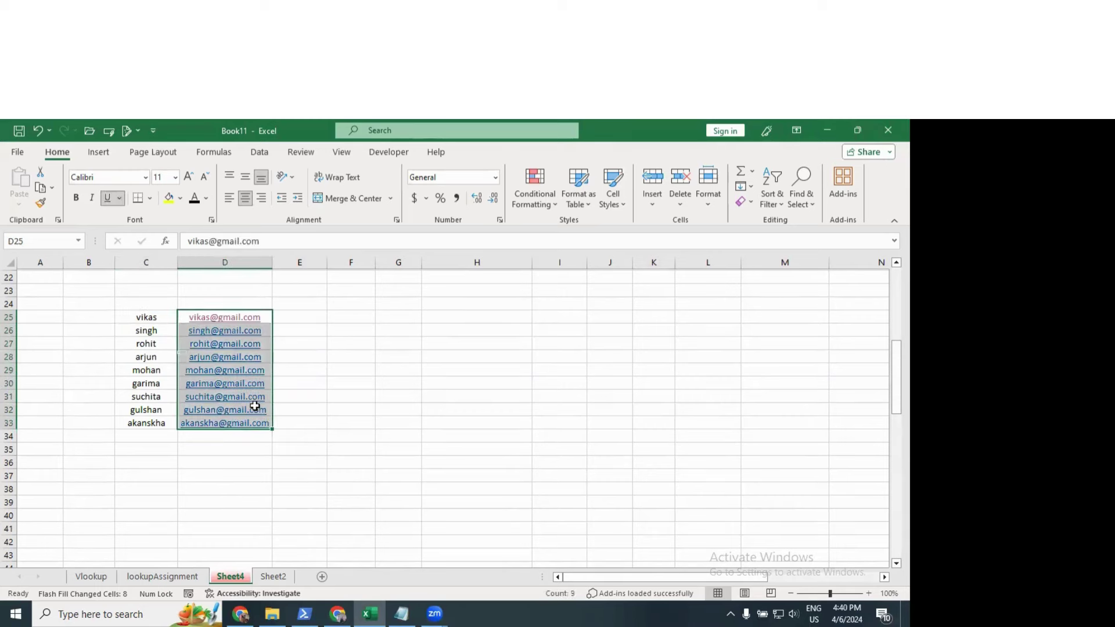
{"action": "key", "text": "Delete"}
{"action": "left_click", "coordinate": [168, 328]}
{"action": "left_click_drag", "start_coordinate": [166, 318], "coordinate": [165, 423]}
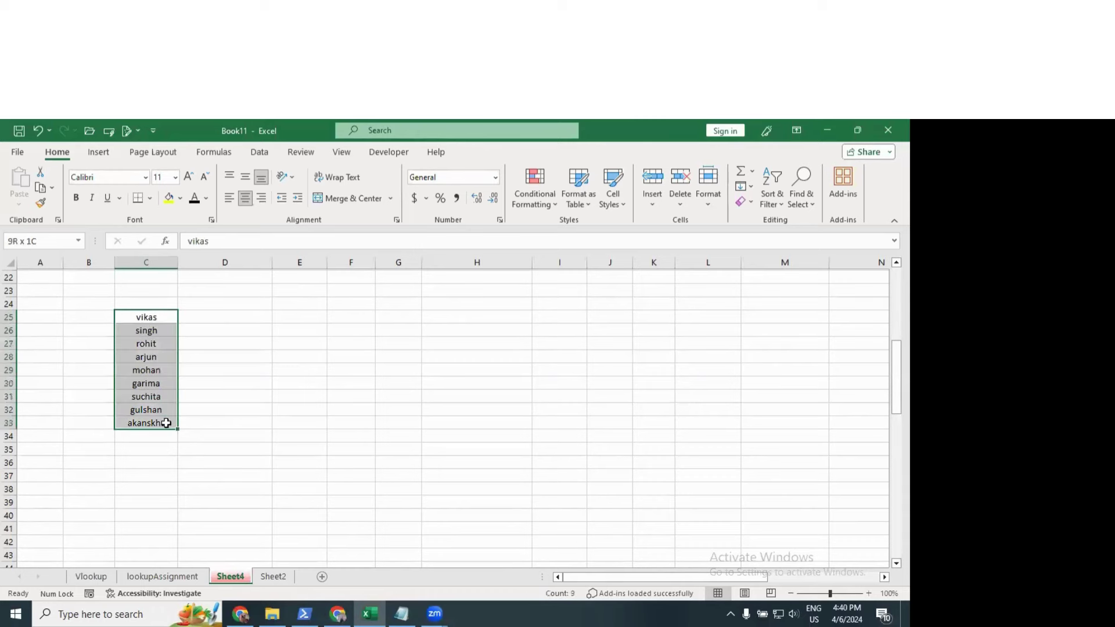
{"action": "key", "text": "Delete"}
{"action": "key", "text": "Up"}
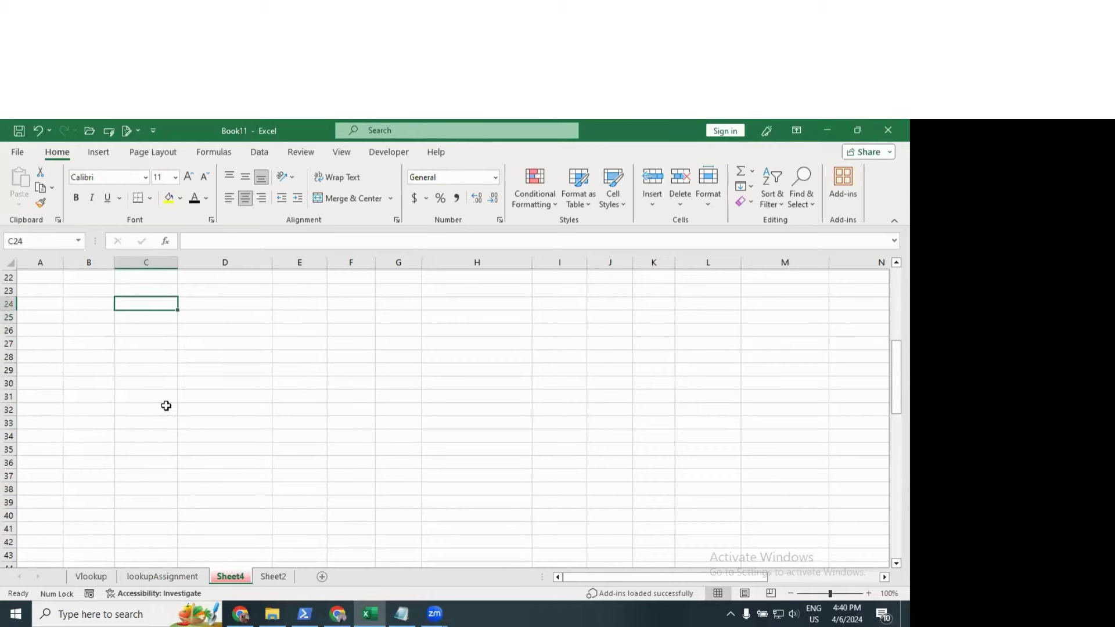
{"action": "key", "text": "ctrl+z"}
{"action": "key", "text": "ctrl+z"}
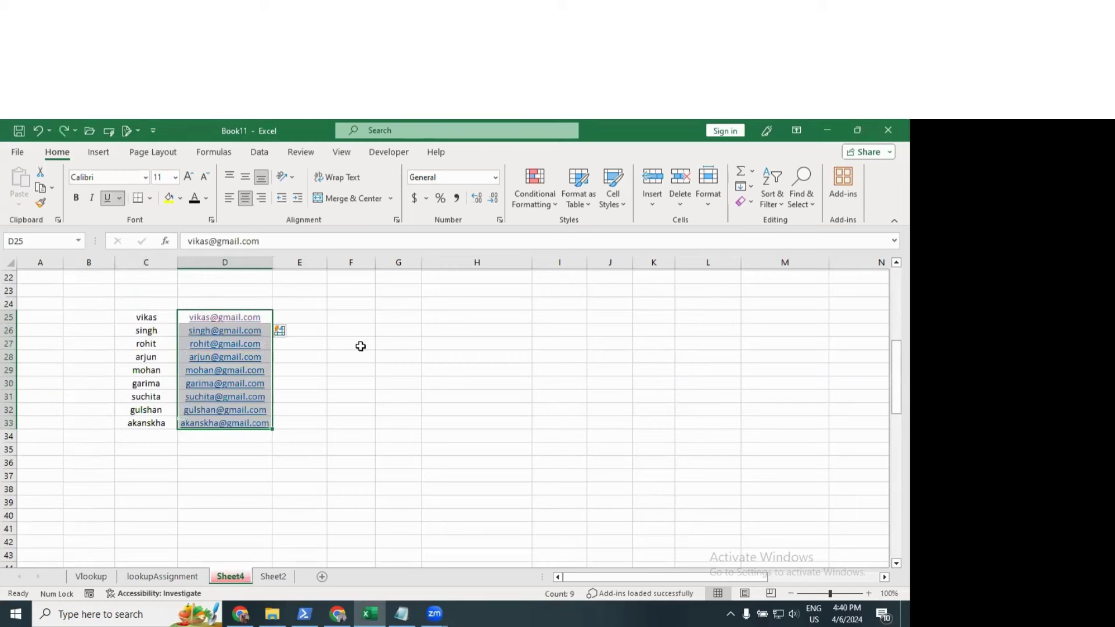
{"action": "left_click_drag", "start_coordinate": [158, 318], "coordinate": [155, 427]}
{"action": "key", "text": "Delete"}
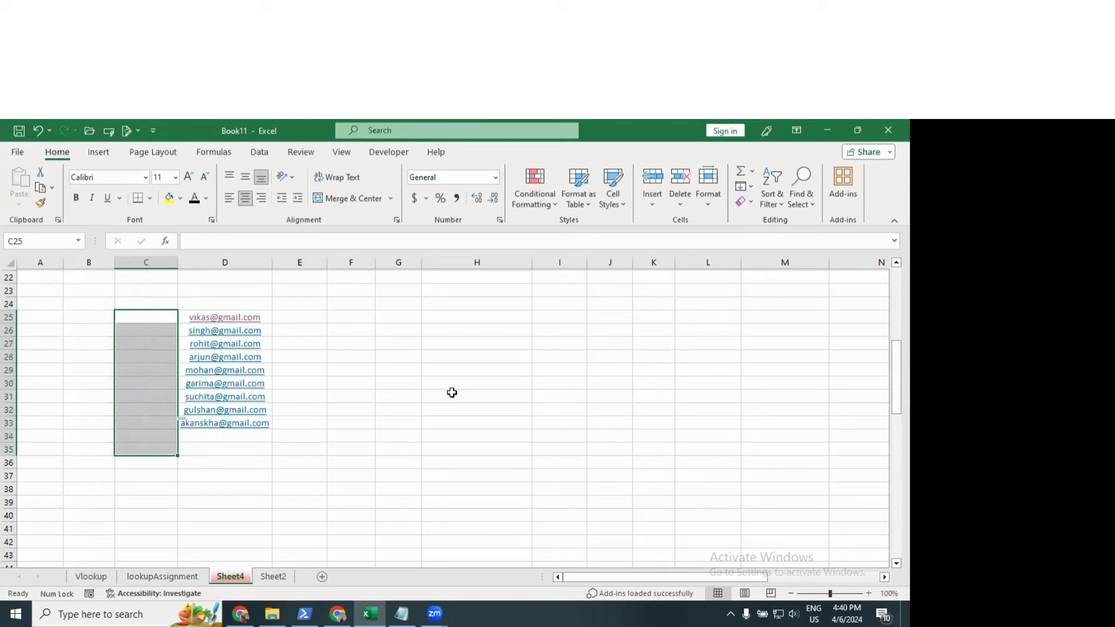
{"action": "left_click", "coordinate": [450, 393]}
{"action": "left_click_drag", "start_coordinate": [225, 299], "coordinate": [236, 426]}
{"action": "left_click_drag", "start_coordinate": [272, 262], "coordinate": [288, 268]}
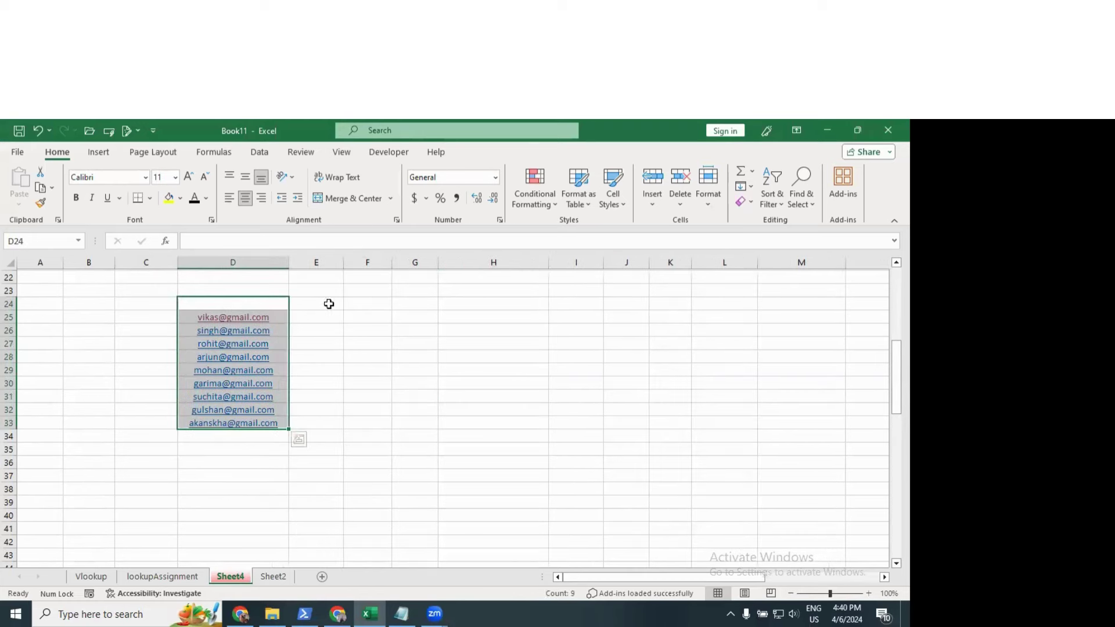
Step: Enter the first name in E25 and Flash Fill each e-mail's name into E25:E33
{"action": "left_click", "coordinate": [329, 312]}
{"action": "type", "text": "vikas"}
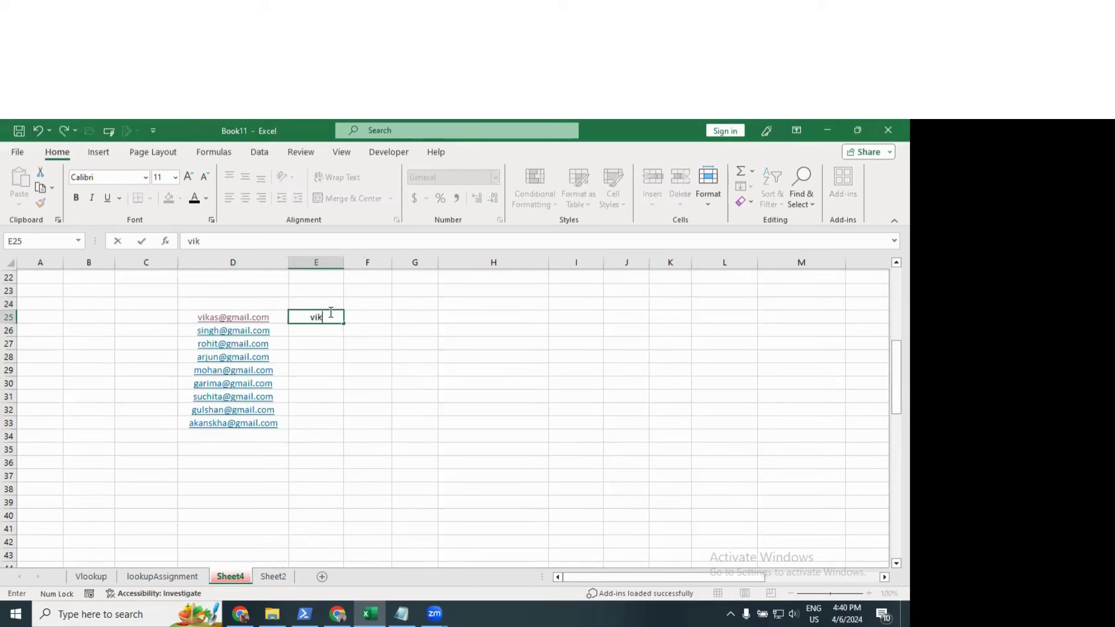
{"action": "key", "text": "Return"}
{"action": "left_click", "coordinate": [330, 319]}
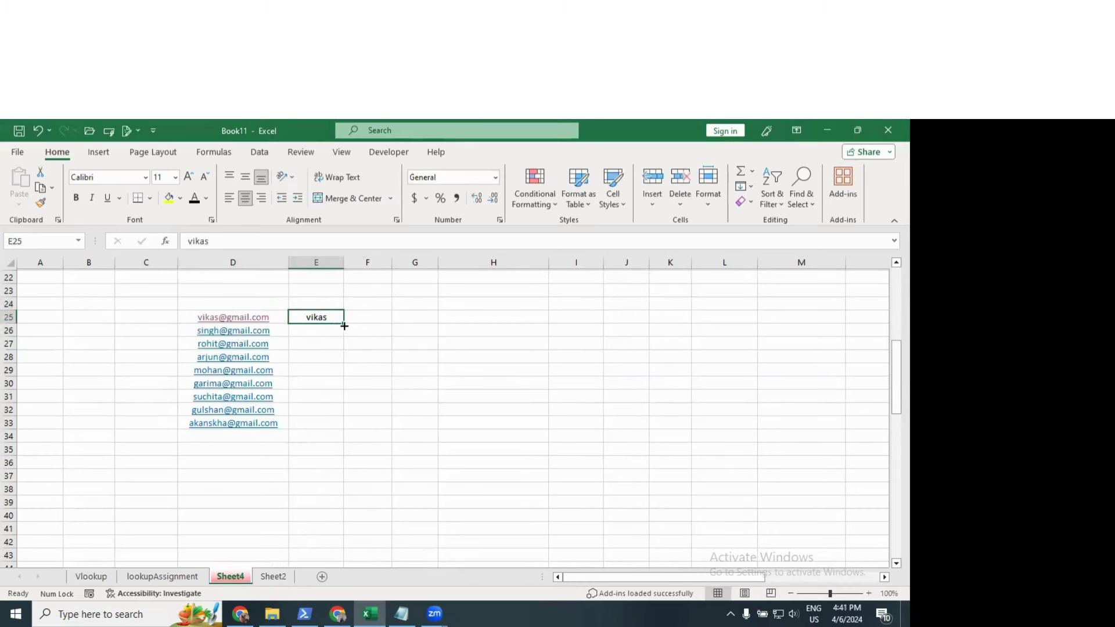
{"action": "left_click_drag", "start_coordinate": [344, 323], "coordinate": [360, 440]}
{"action": "left_click", "coordinate": [352, 437]}
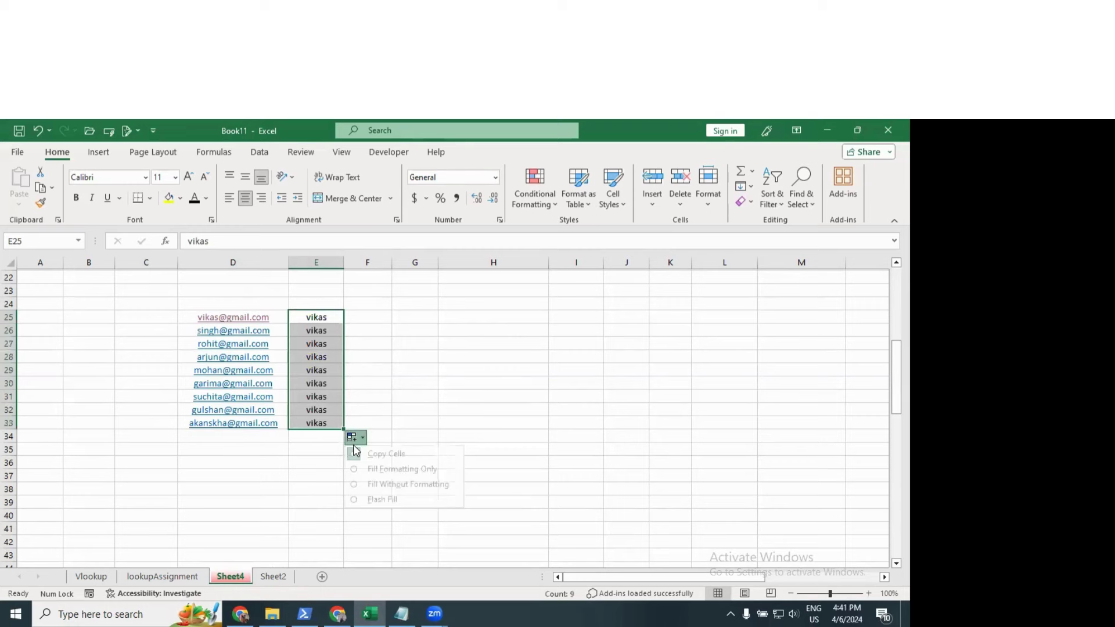
{"action": "left_click", "coordinate": [357, 499]}
Step: Deselect the extracted names
{"action": "left_click", "coordinate": [410, 326]}
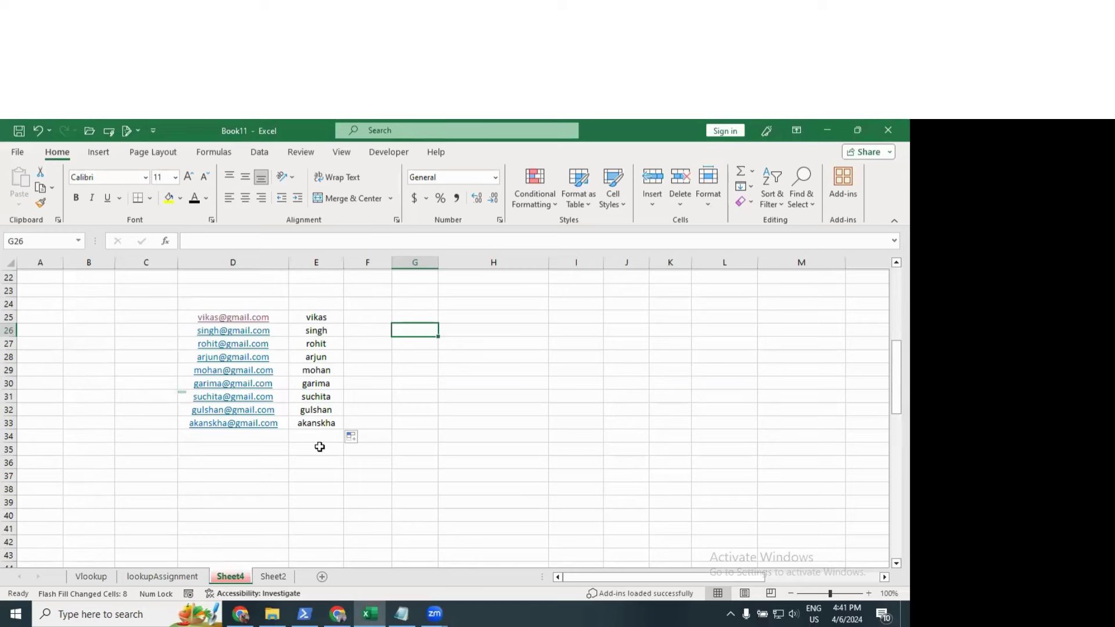
Step: Clear all the old entries from C24:E35
{"action": "left_click_drag", "start_coordinate": [333, 305], "coordinate": [324, 422]}
{"action": "key", "text": "Delete"}
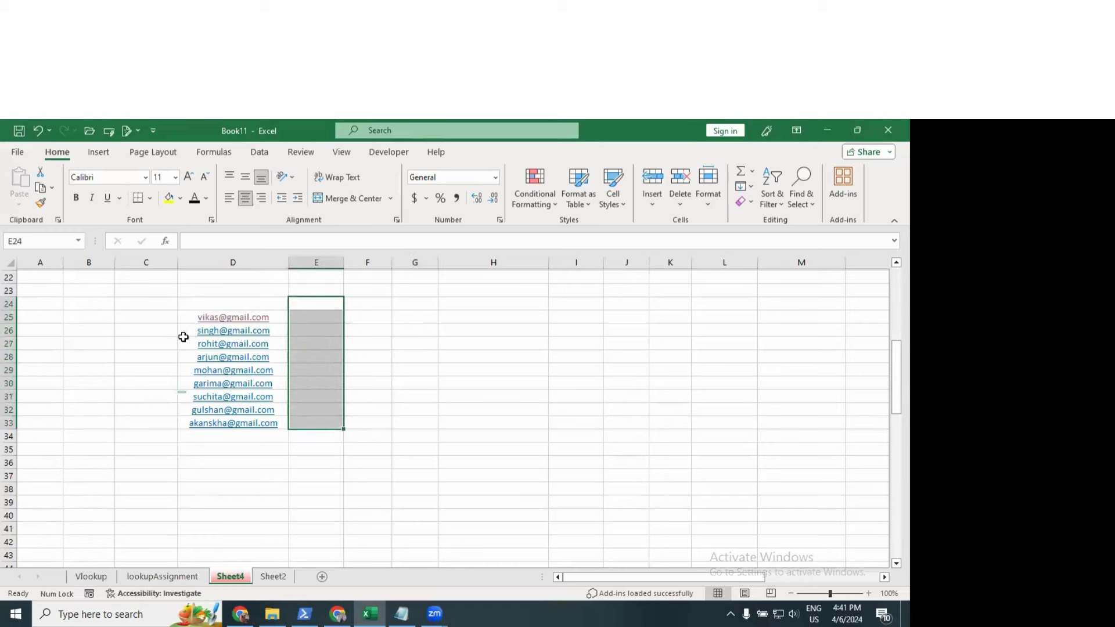
{"action": "left_click_drag", "start_coordinate": [169, 309], "coordinate": [342, 453]}
{"action": "key", "text": "Delete"}
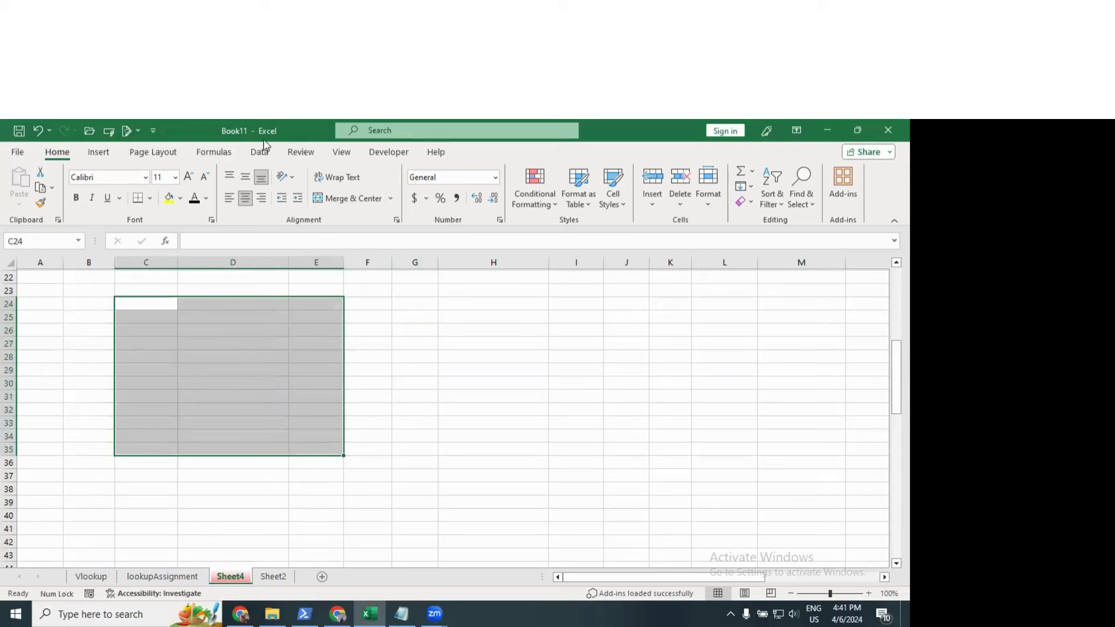
{"action": "left_click", "coordinate": [260, 153]}
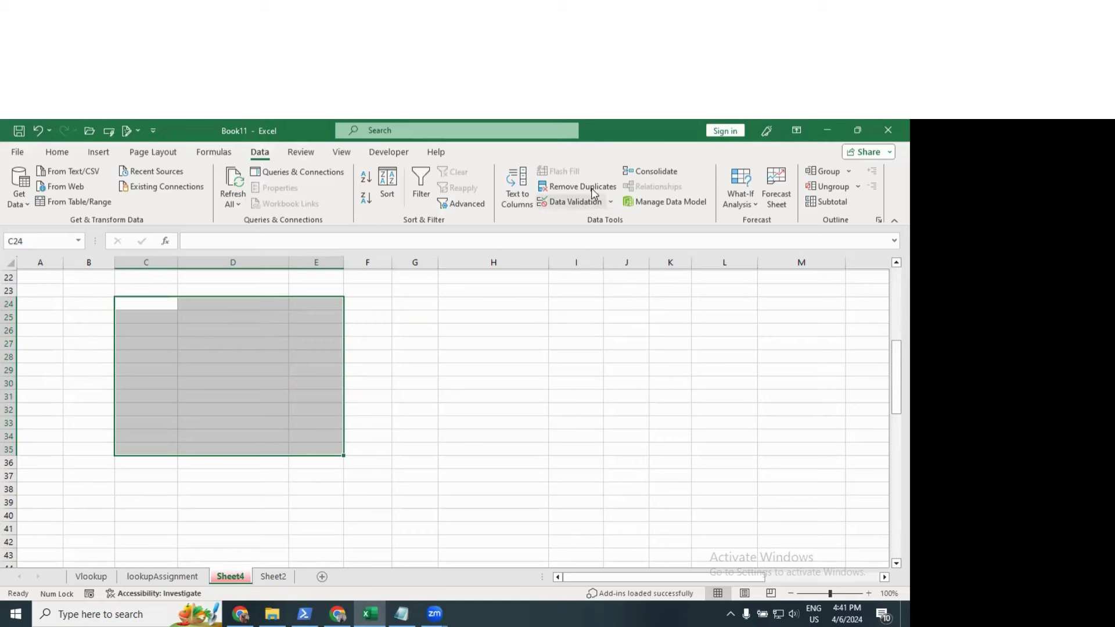
{"action": "left_click", "coordinate": [481, 313]}
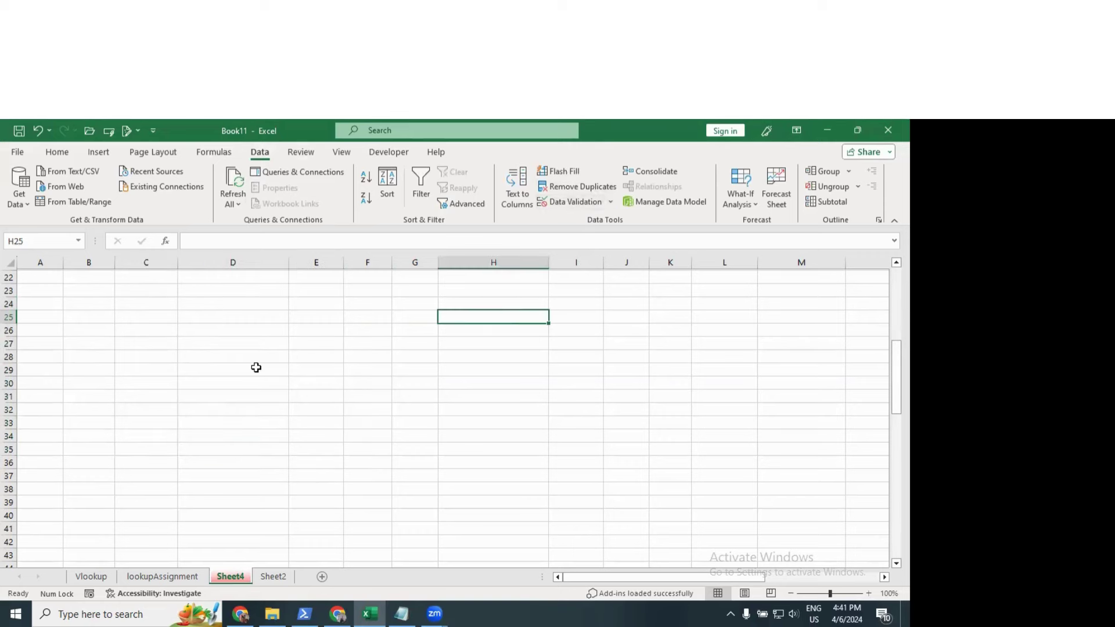
Step: Restrict A22:E38 to whole numbers between 100 and 500 via Data Validation
{"action": "scroll", "coordinate": [253, 365], "scroll_direction": "down", "scroll_amount": 1}
{"action": "mouse_move", "coordinate": [55, 281]}
{"action": "left_mouse_down"}
{"action": "mouse_move", "coordinate": [219, 419]}
{"action": "mouse_move", "coordinate": [339, 480]}
{"action": "mouse_move", "coordinate": [334, 467]}
{"action": "left_mouse_up"}
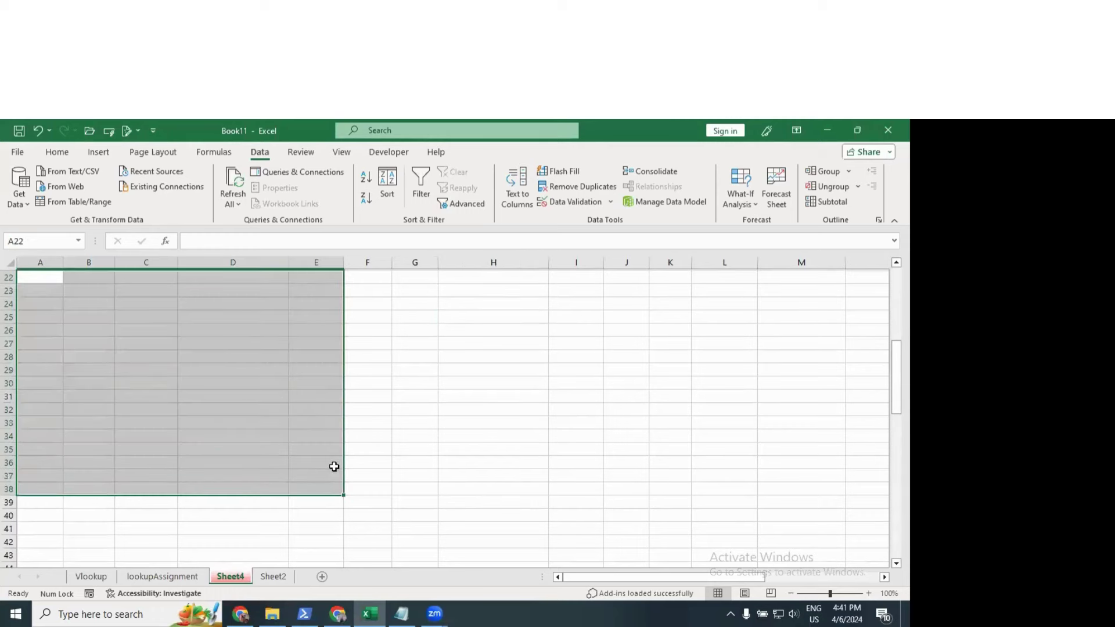
{"action": "left_click", "coordinate": [580, 203]}
{"action": "left_click_drag", "start_coordinate": [654, 231], "coordinate": [524, 204]}
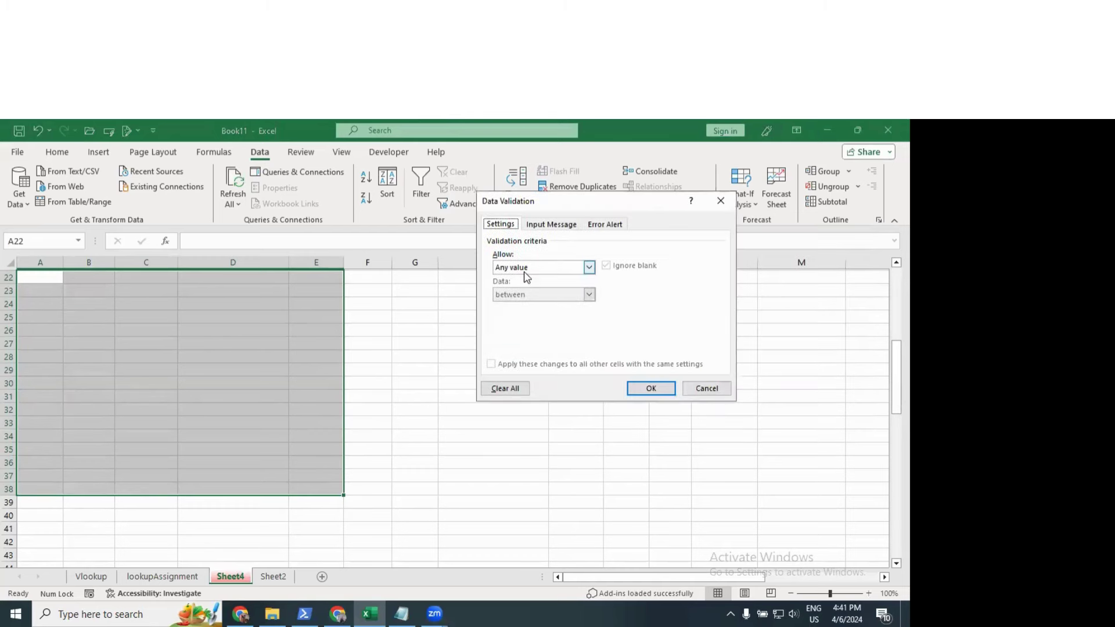
{"action": "left_click", "coordinate": [526, 268]}
{"action": "left_click", "coordinate": [520, 288]}
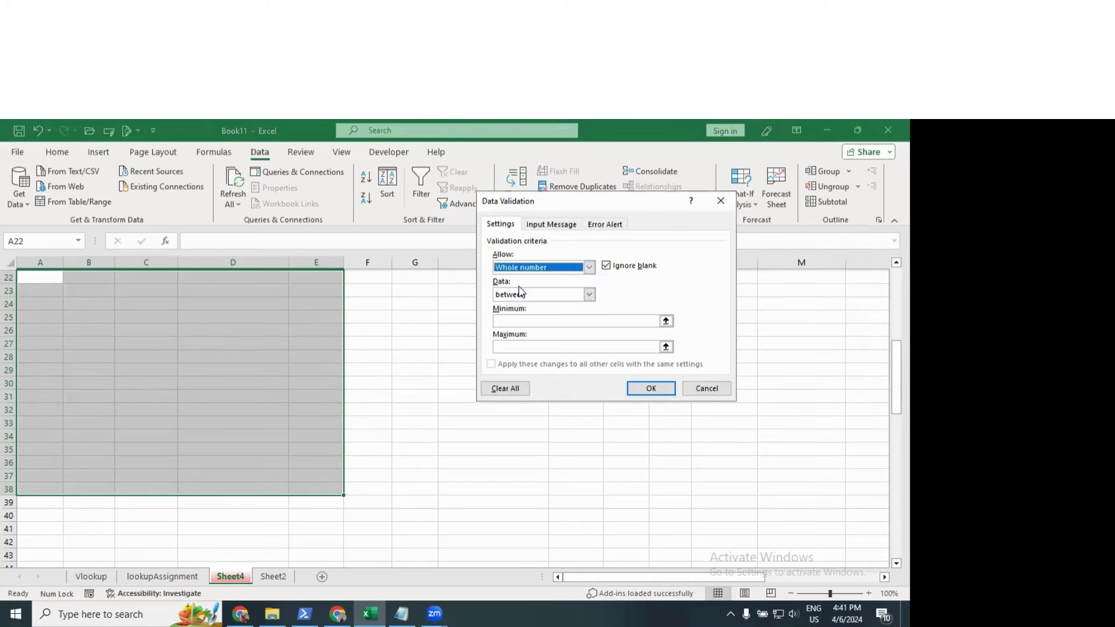
{"action": "left_click", "coordinate": [525, 294]}
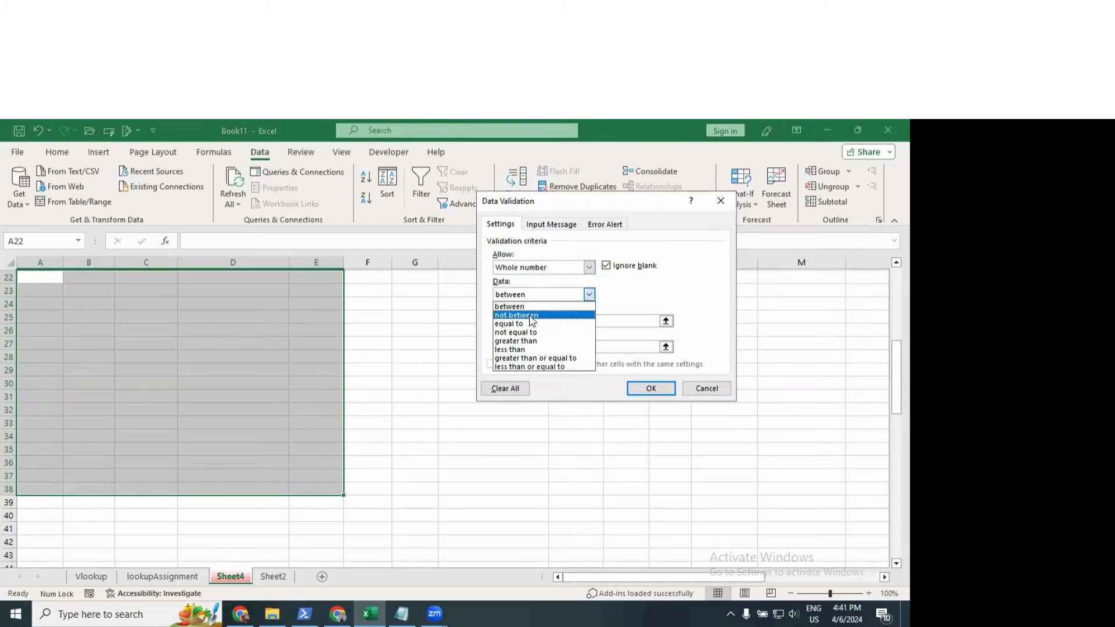
{"action": "left_click", "coordinate": [546, 307]}
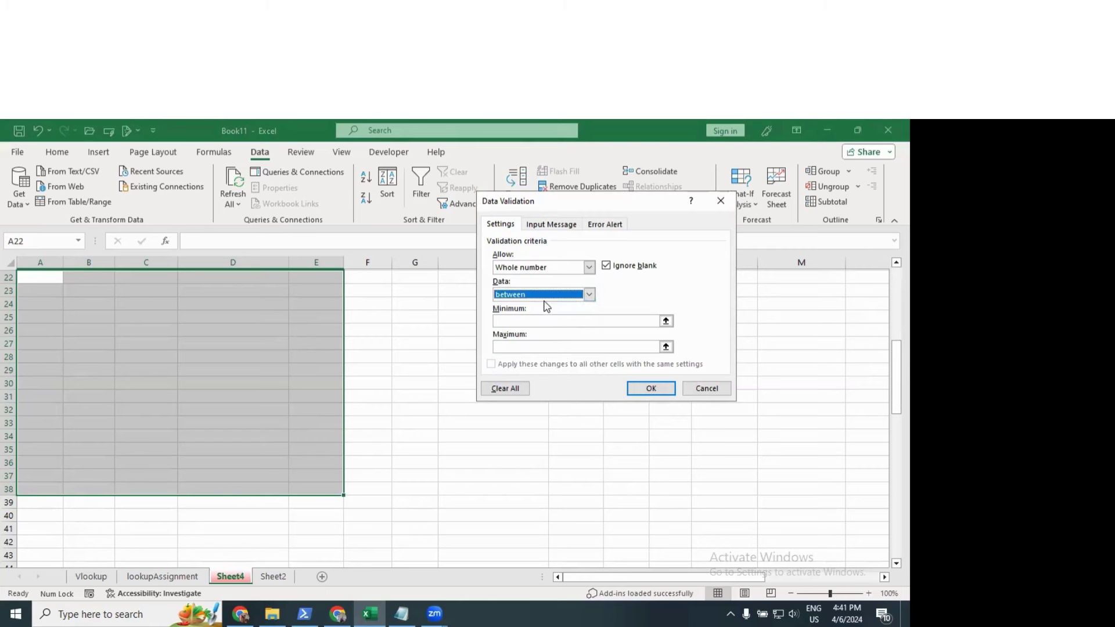
{"action": "left_click", "coordinate": [525, 321]}
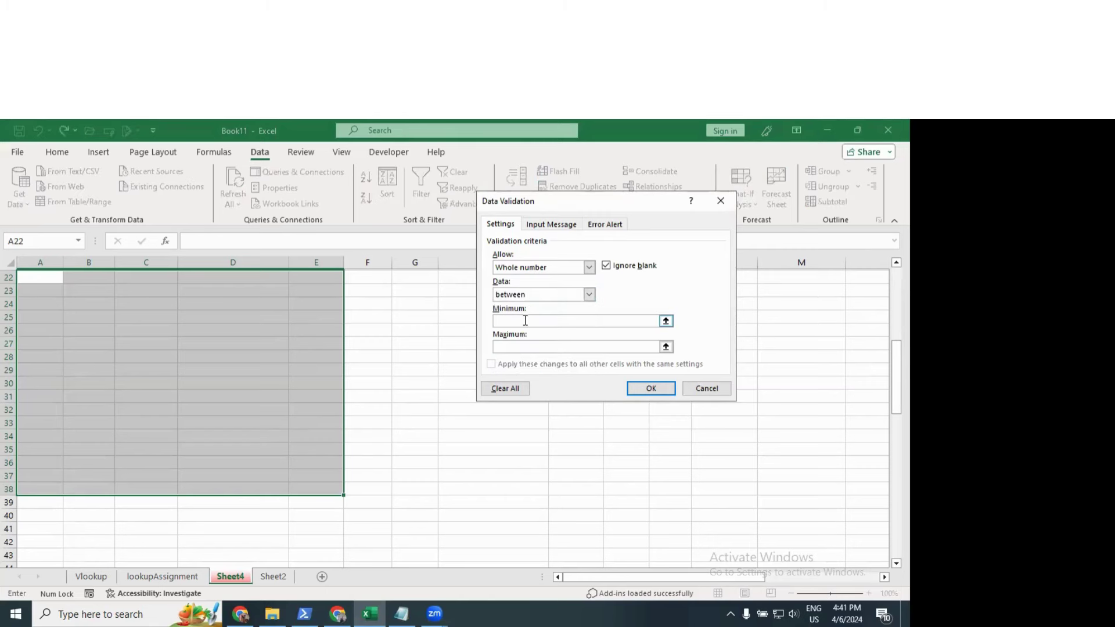
{"action": "type", "text": "11500"}
{"action": "key", "text": "BackSpace"}
{"action": "key", "text": "BackSpace"}
{"action": "key", "text": "BackSpace"}
{"action": "left_click", "coordinate": [549, 226]}
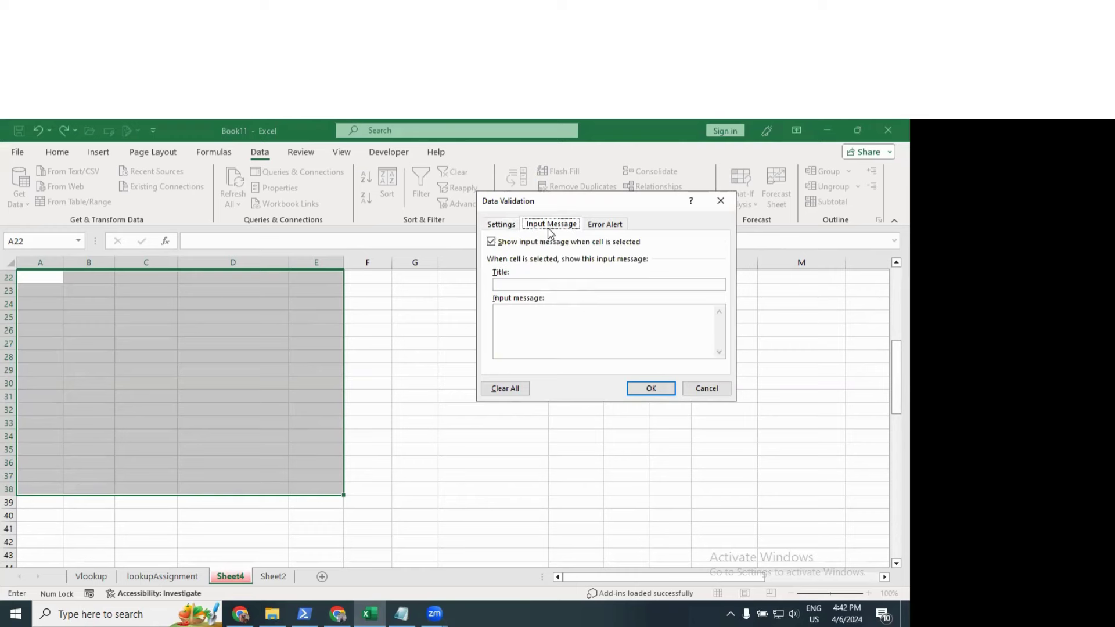
Step: Add input message 'hi: Please Input a value' and a Stop alert 'sorry: Invalid Value'
{"action": "left_click", "coordinate": [548, 284]}
{"action": "type", "text": "nput a value"}
{"action": "left_click", "coordinate": [600, 224]}
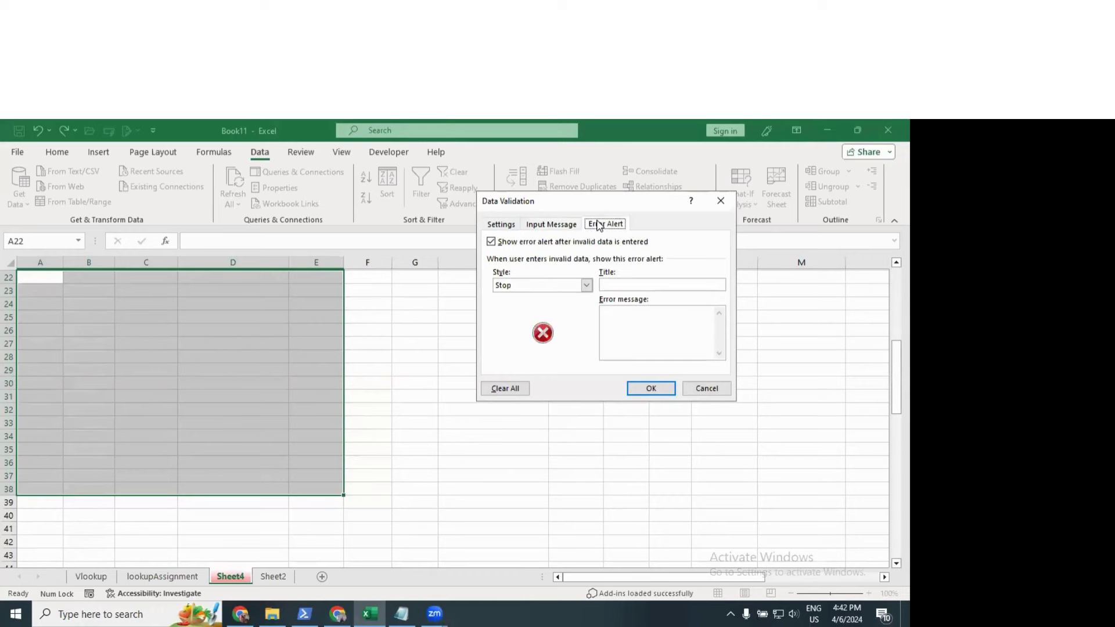
{"action": "left_click", "coordinate": [587, 285]}
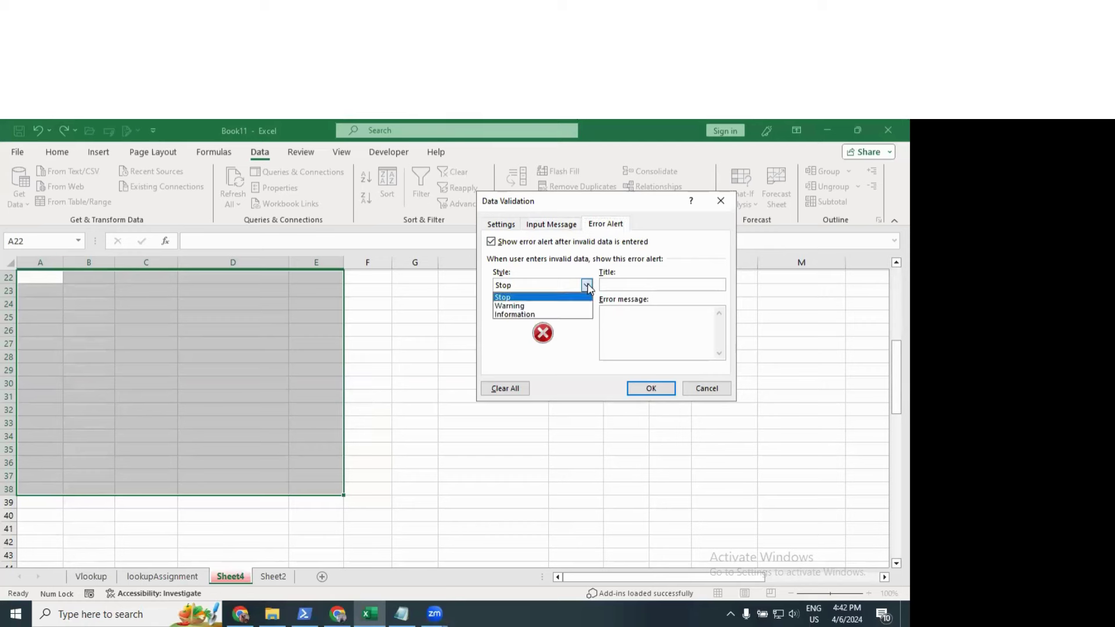
{"action": "left_click", "coordinate": [523, 300]}
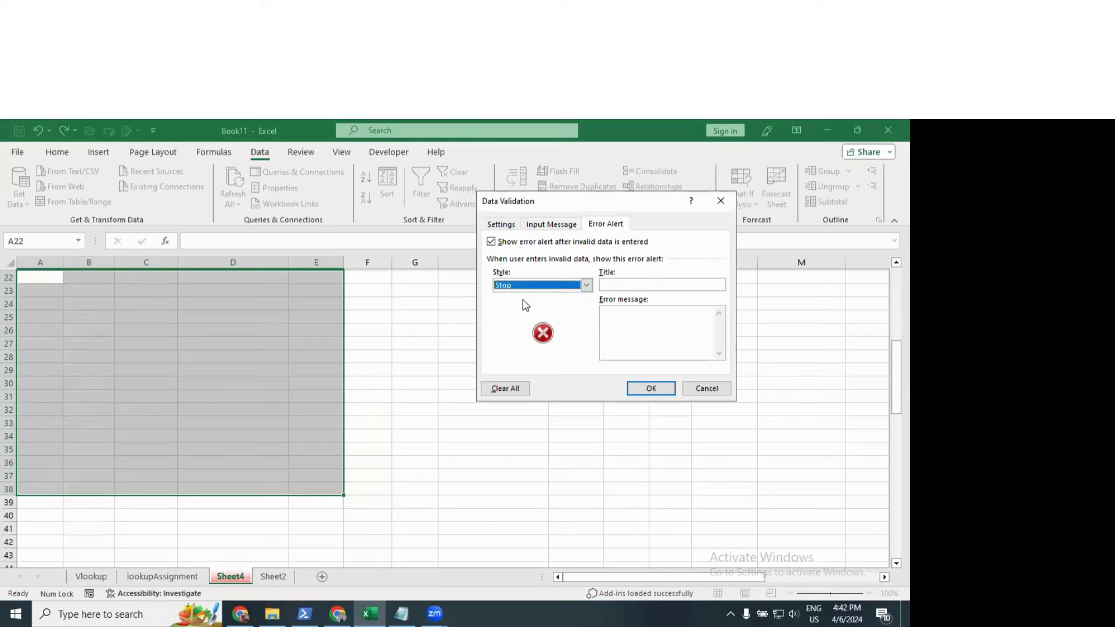
{"action": "left_click", "coordinate": [619, 284]}
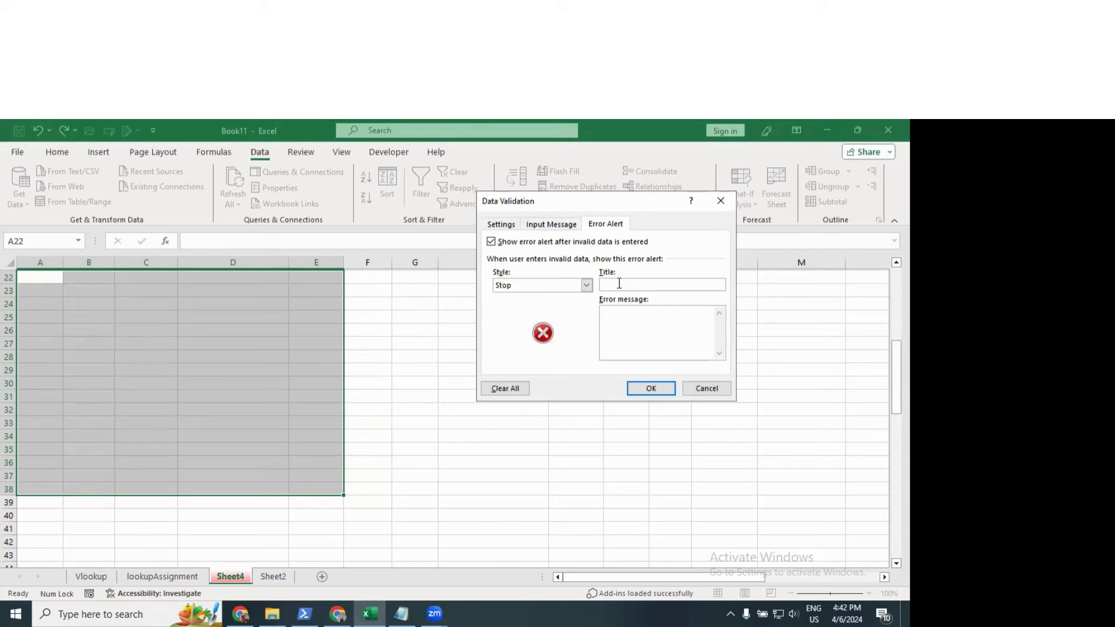
{"action": "type", "text": "sorr"}
{"action": "type", "text": "lid Value"}
Step: Apply the validation rule and check its input message on C25
{"action": "left_click", "coordinate": [645, 388]}
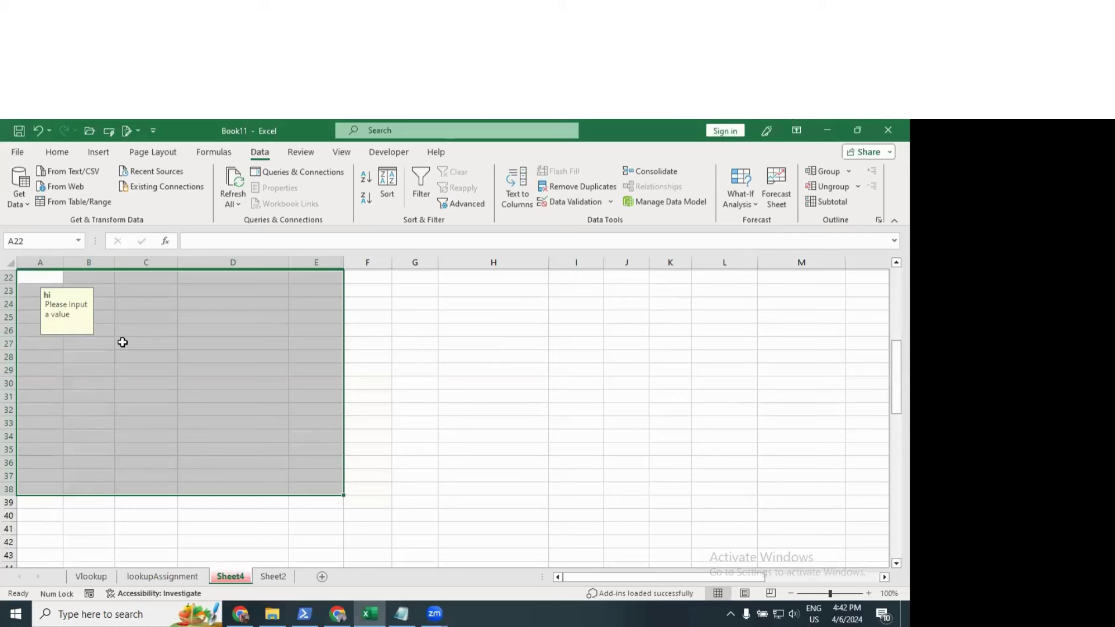
{"action": "left_click", "coordinate": [123, 342]}
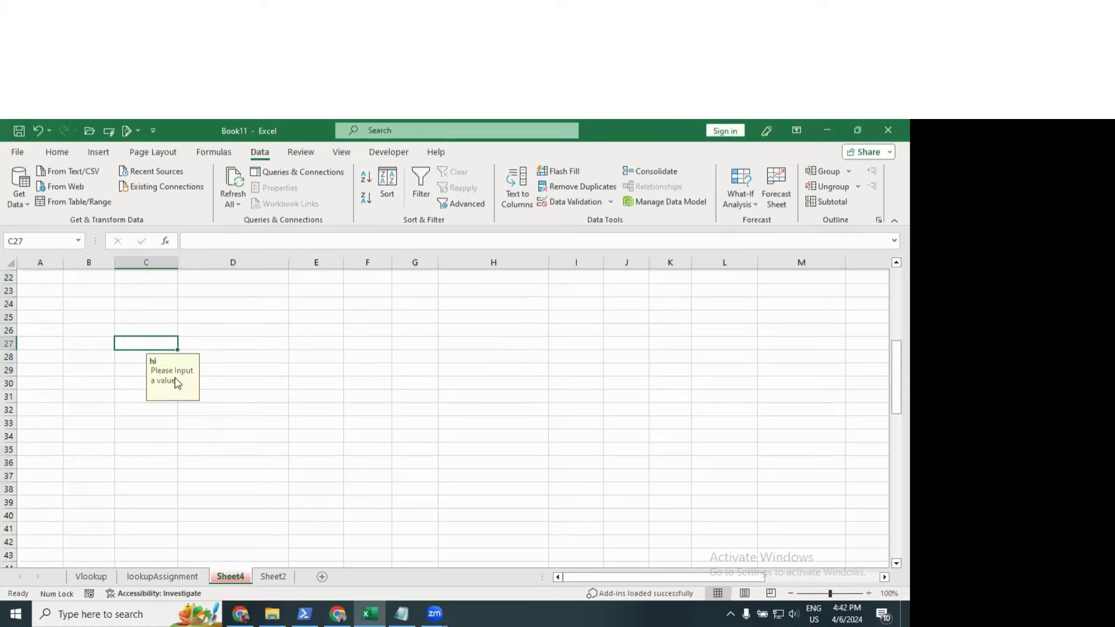
{"action": "left_click", "coordinate": [128, 316]}
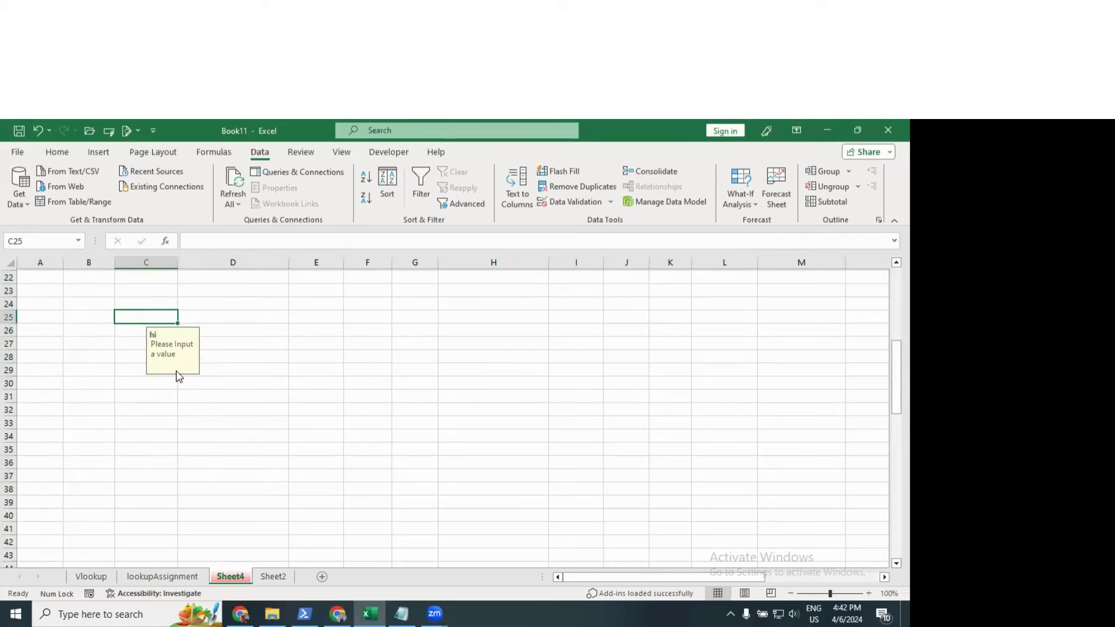
Step: Test the rule: 300 is accepted in B24, while 1 in B25 is rejected
{"action": "left_click", "coordinate": [87, 307]}
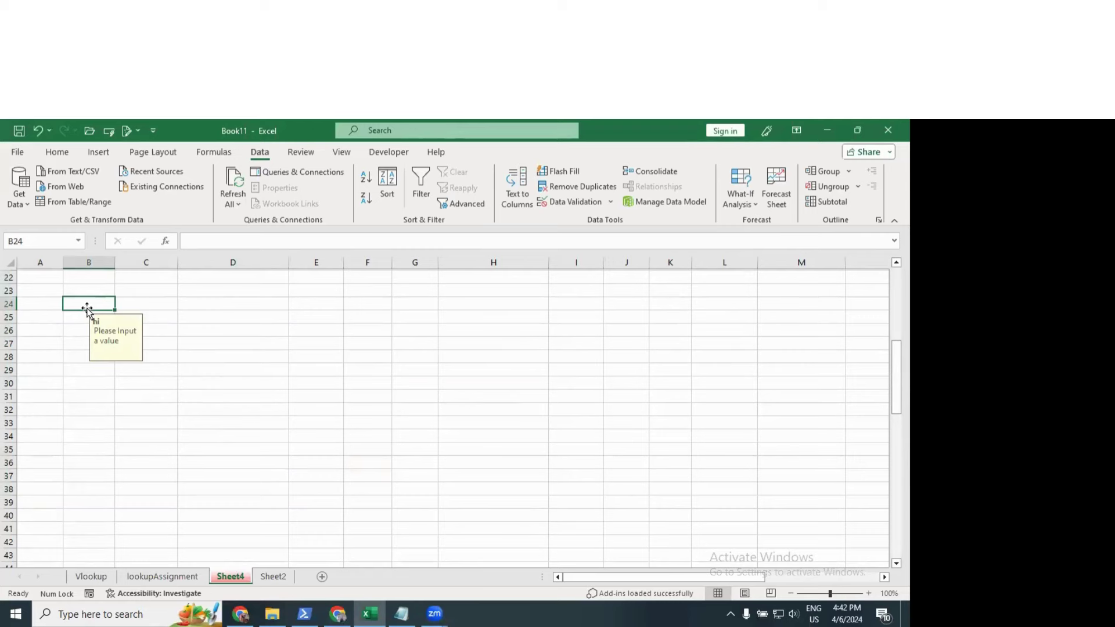
{"action": "type", "text": "33"}
{"action": "key", "text": "BackSpace"}
{"action": "type", "text": "00"}
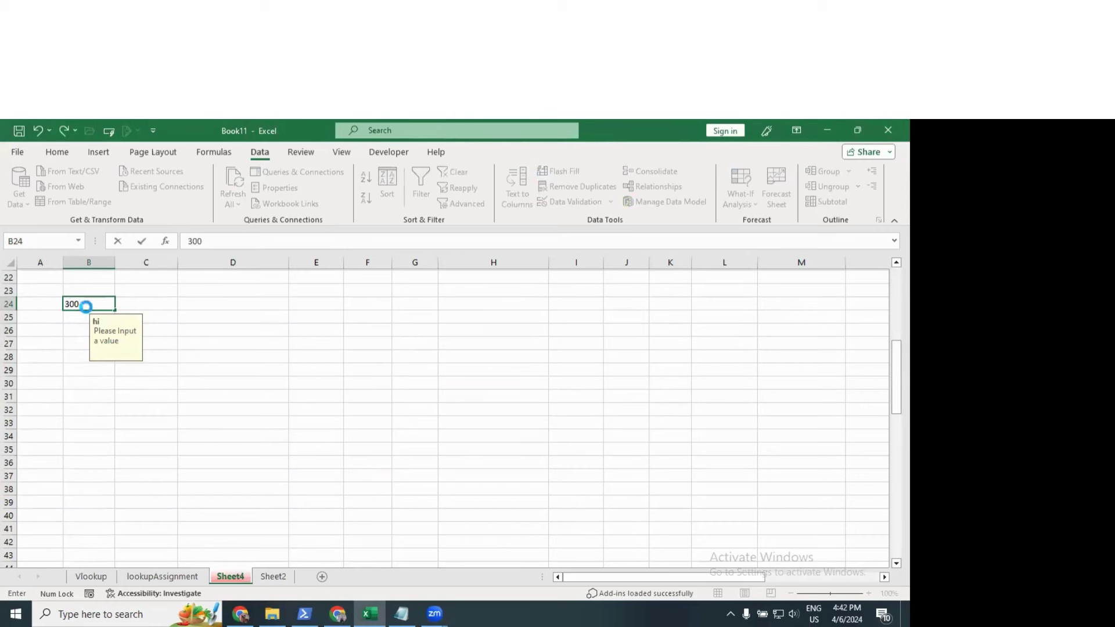
{"action": "key", "text": "Return"}
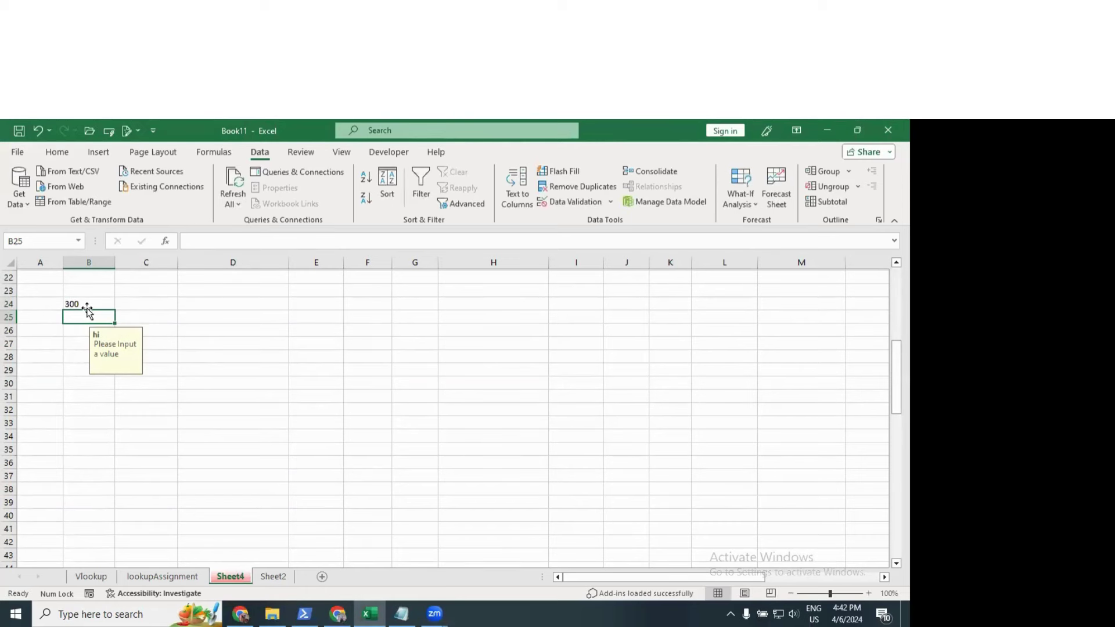
{"action": "type", "text": "1"}
{"action": "key", "text": "Return"}
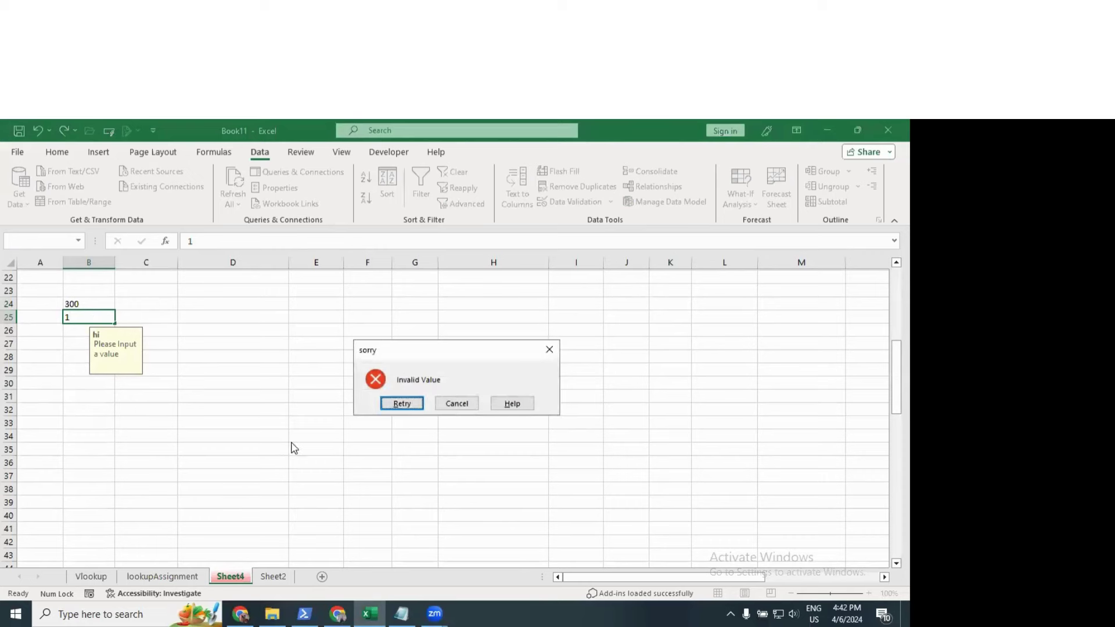
{"action": "left_click", "coordinate": [400, 403]}
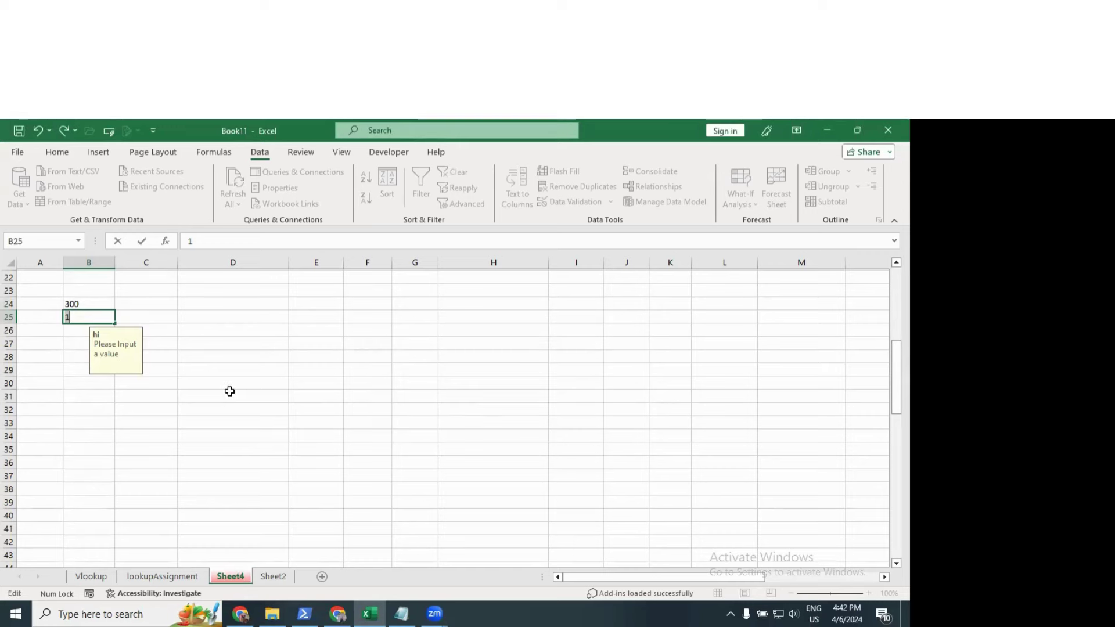
{"action": "key", "text": "Escape"}
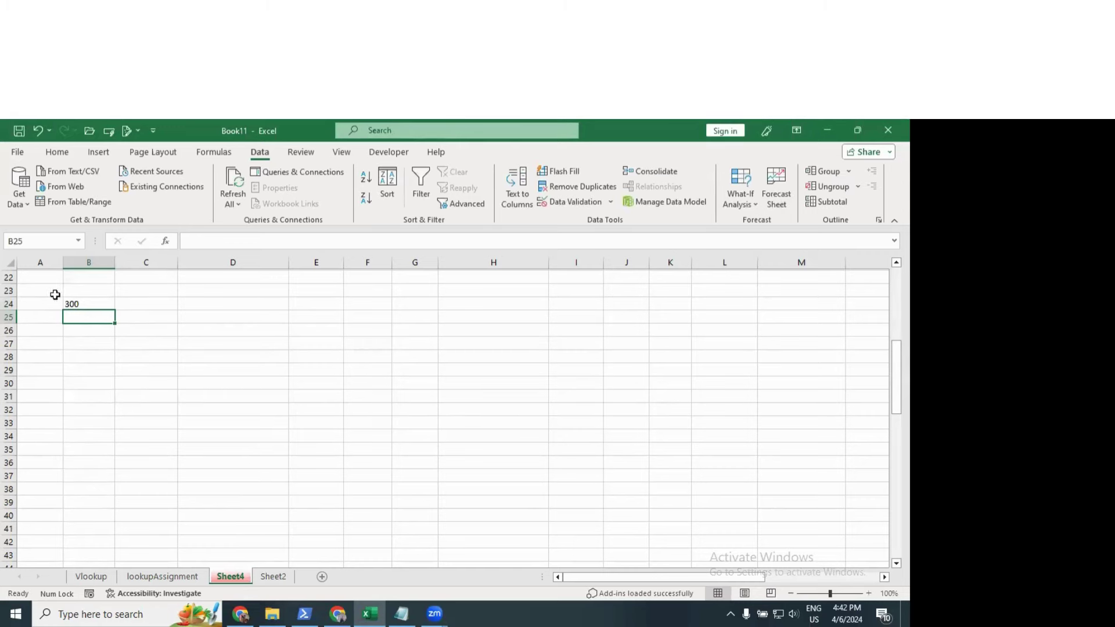
Step: Clear all data validation from A23:G39, declining to extend it to other cells
{"action": "left_click_drag", "start_coordinate": [40, 288], "coordinate": [409, 507]}
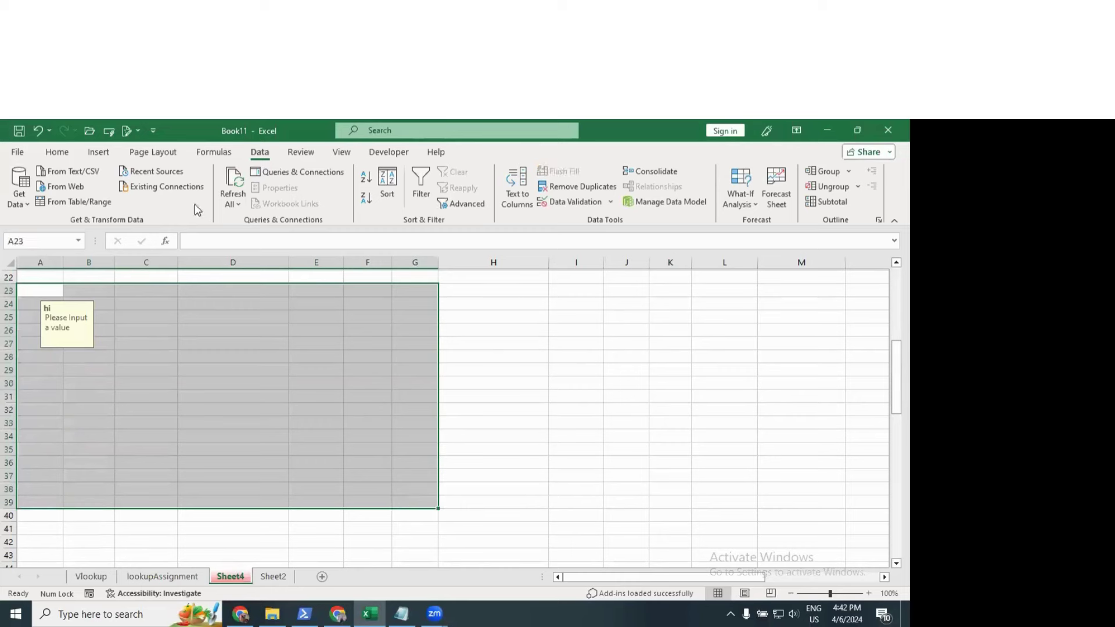
{"action": "left_click", "coordinate": [615, 200]}
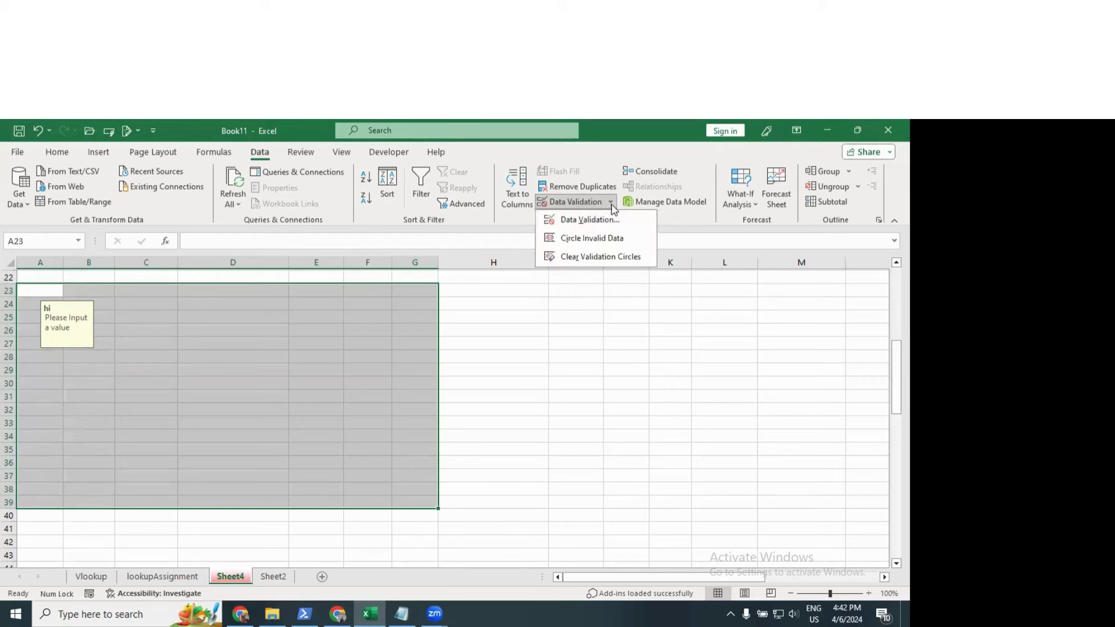
{"action": "left_click", "coordinate": [592, 258]}
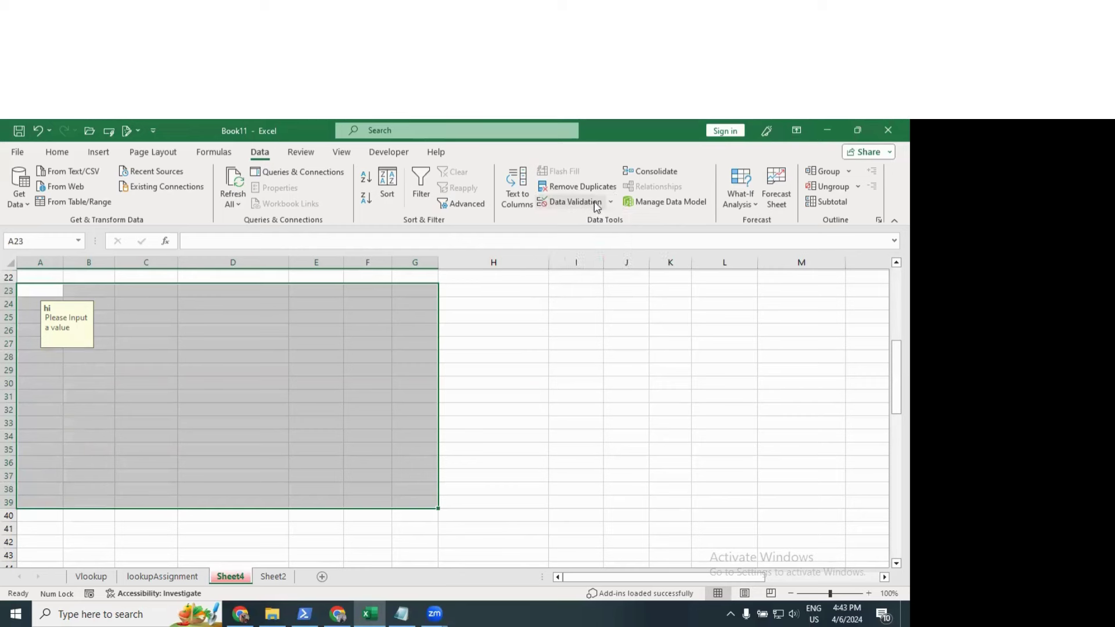
{"action": "left_click", "coordinate": [615, 202]}
{"action": "left_click", "coordinate": [610, 256]}
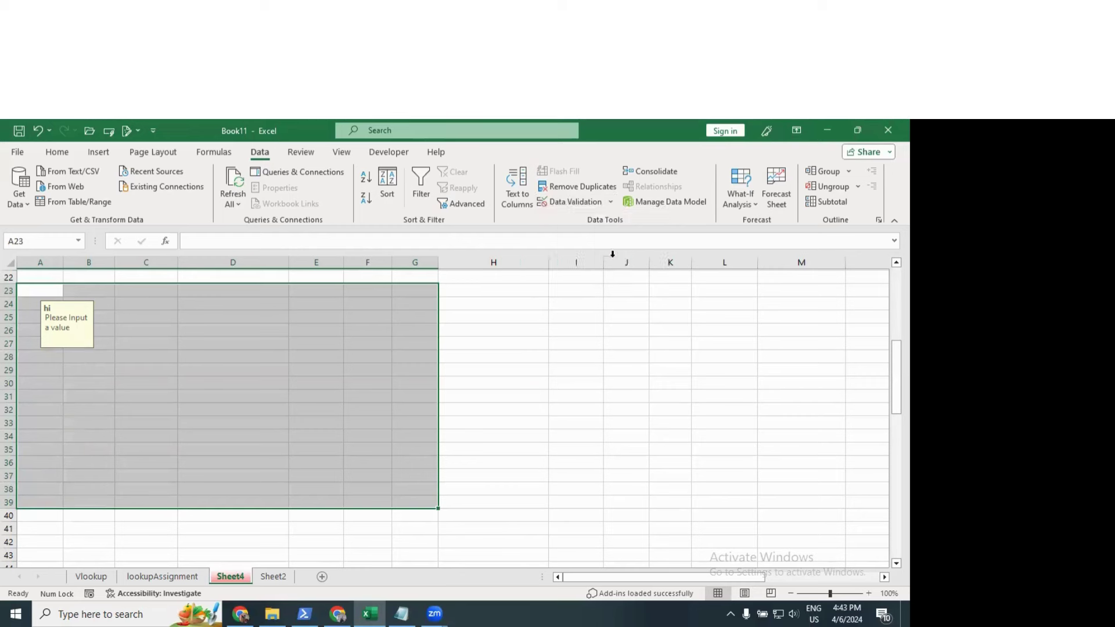
{"action": "left_click", "coordinate": [615, 203]}
{"action": "left_click", "coordinate": [572, 199]}
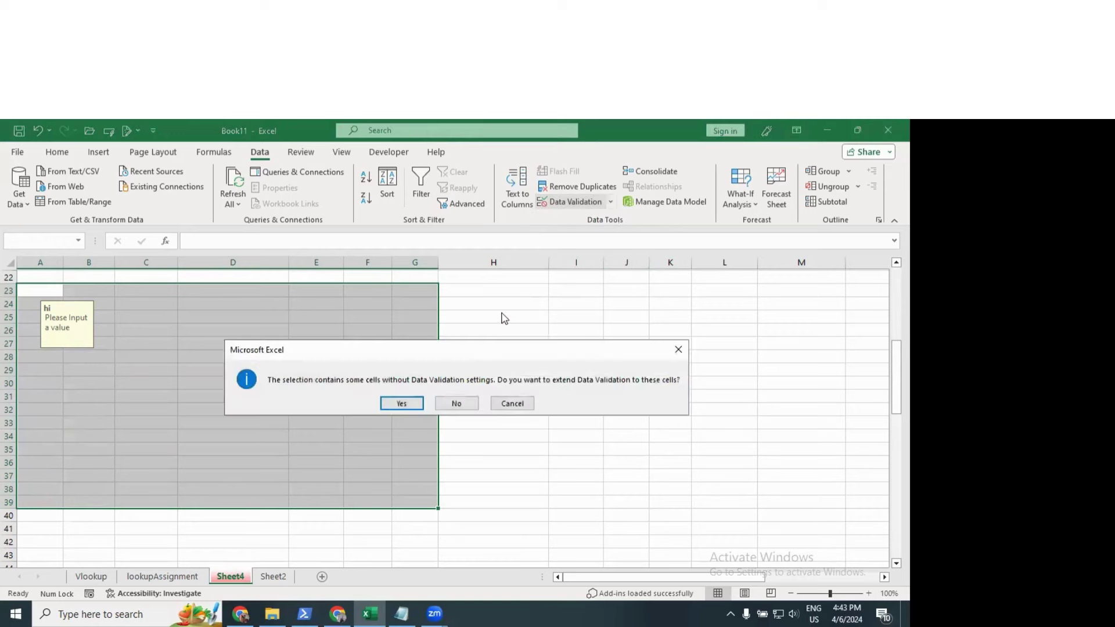
{"action": "left_click", "coordinate": [472, 403]}
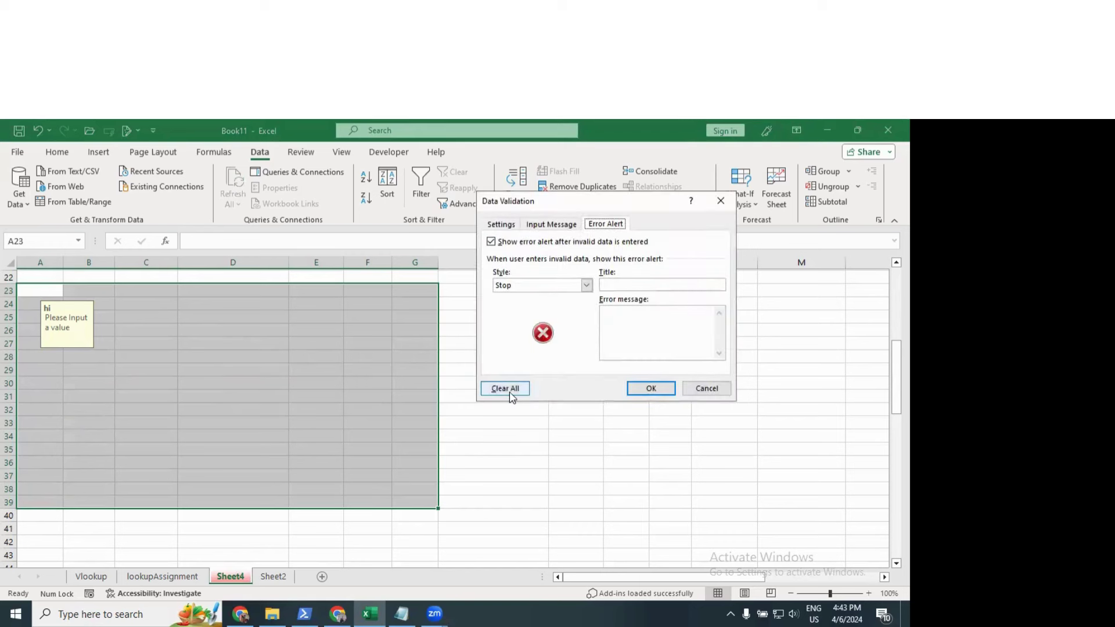
{"action": "left_click", "coordinate": [503, 387]}
{"action": "left_click", "coordinate": [651, 388]}
Step: Delete the 300 test value from B24
{"action": "left_click", "coordinate": [258, 369]}
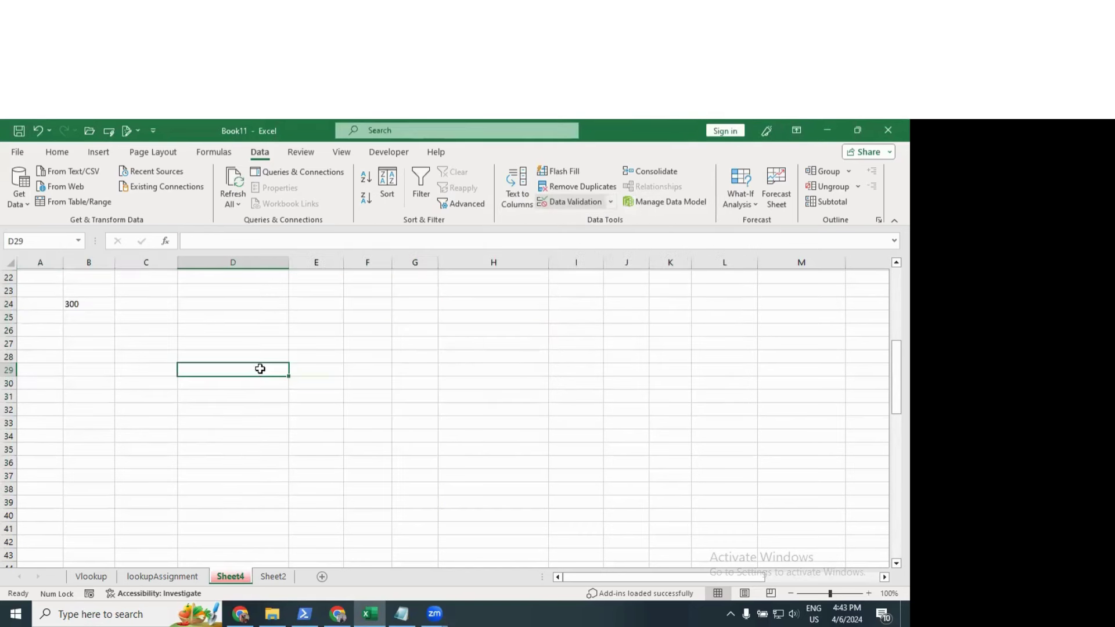
{"action": "left_click", "coordinate": [90, 303]}
{"action": "key", "text": "Delete"}
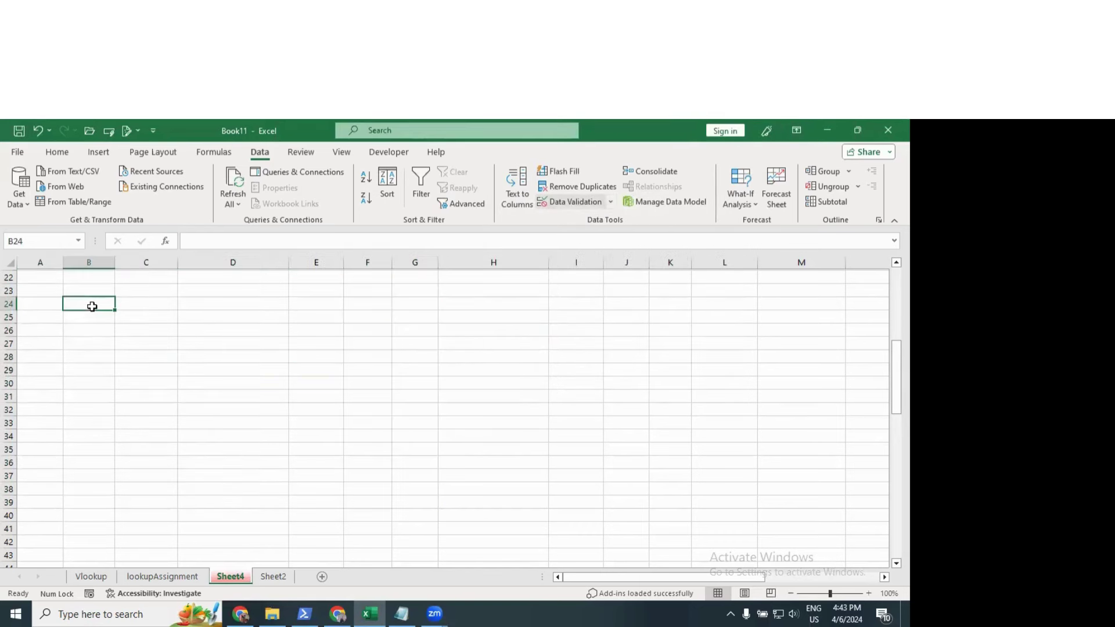
Step: Narrow column D on Sheet4 back to about its standard width
{"action": "scroll", "coordinate": [371, 370], "scroll_direction": "down", "scroll_amount": 4}
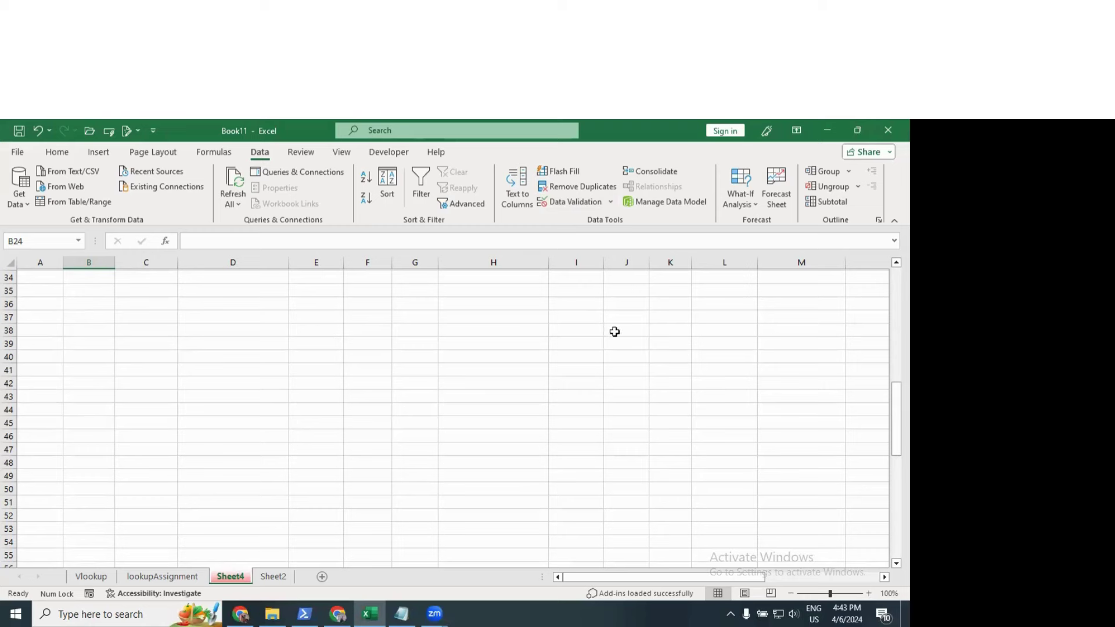
{"action": "left_click", "coordinate": [742, 201]}
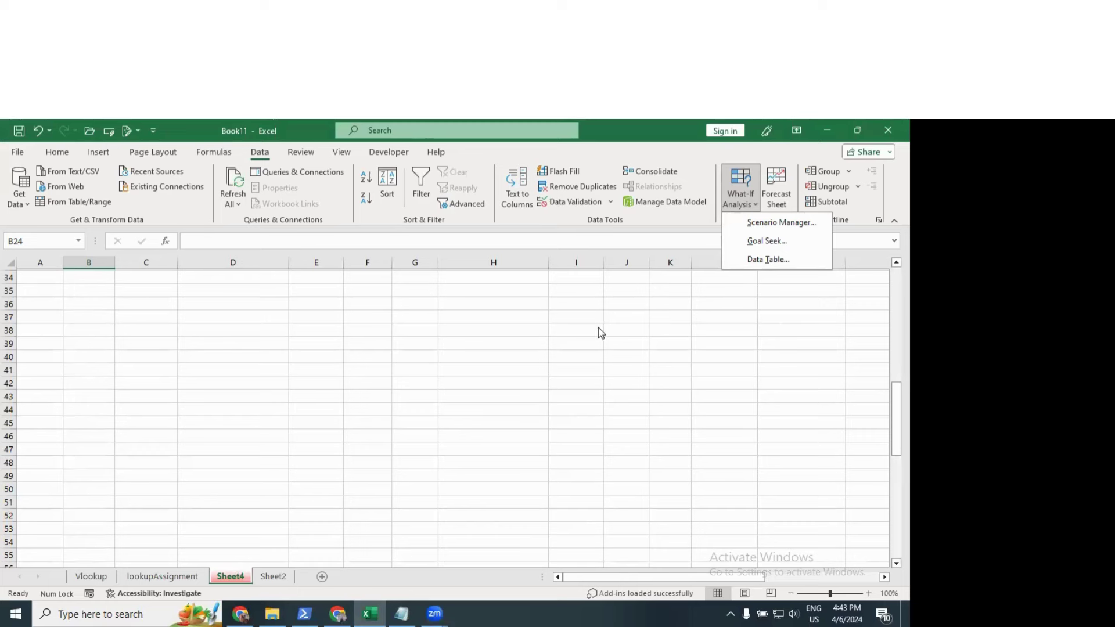
{"action": "left_click", "coordinate": [398, 344]}
{"action": "left_click_drag", "start_coordinate": [288, 263], "coordinate": [246, 273]}
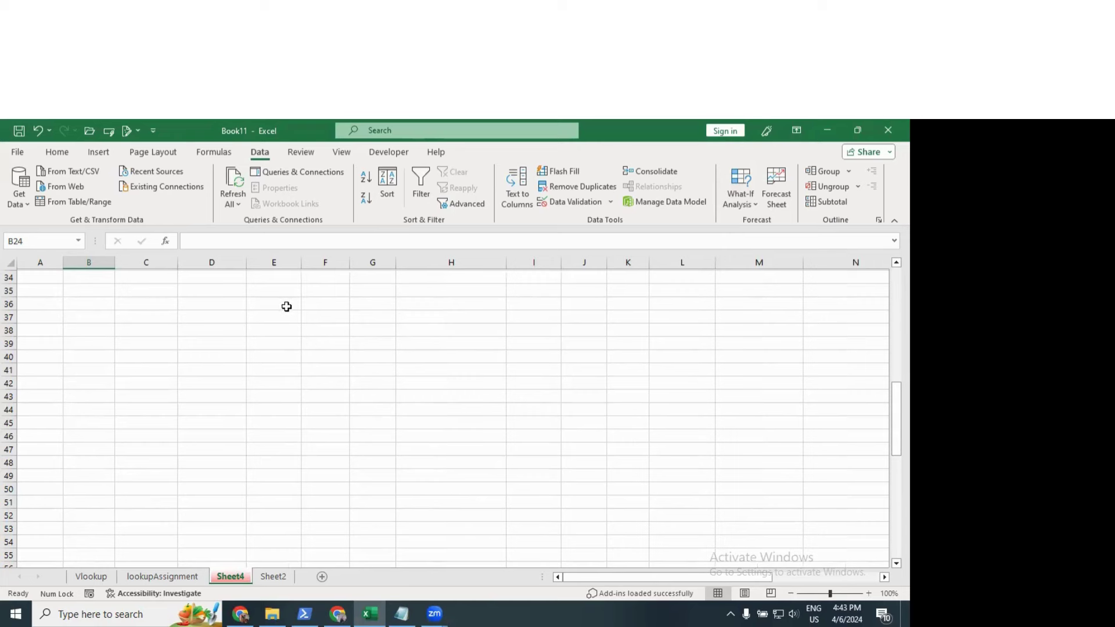
Step: Enter the headers item, qty and disc in E36:G36
{"action": "left_click", "coordinate": [286, 304]}
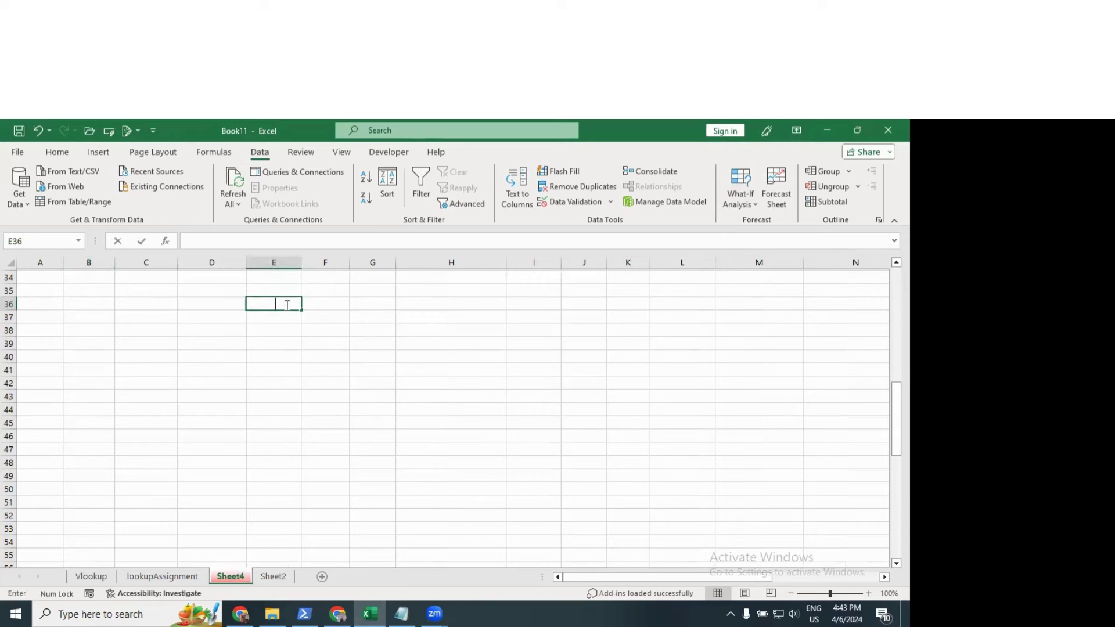
{"action": "type", "text": "item"}
{"action": "key", "text": "Tab"}
{"action": "type", "text": "qty"}
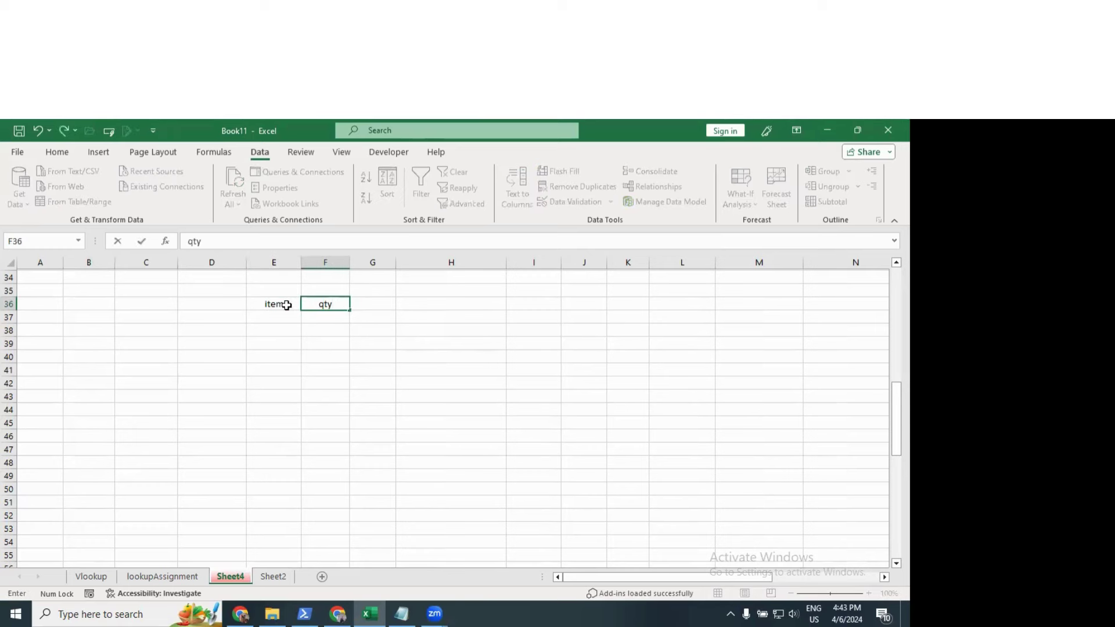
{"action": "key", "text": "Tab"}
{"action": "type", "text": "disc"}
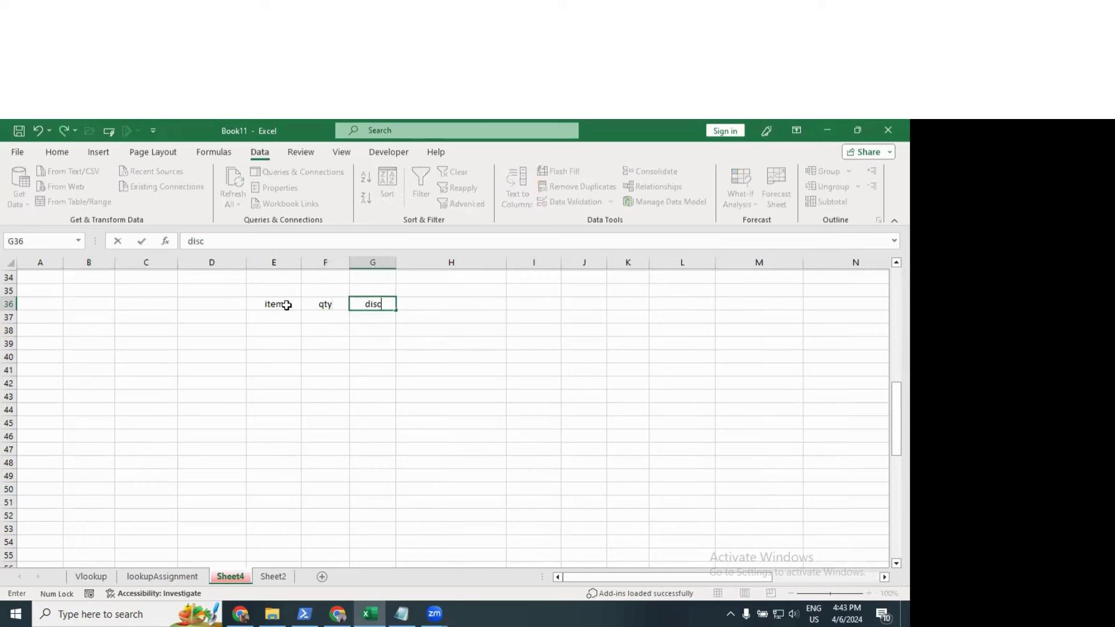
{"action": "key", "text": "Left"}
Step: List items a, b, c and d in E37:E40
{"action": "key", "text": "Down"}
{"action": "key", "text": "Left"}
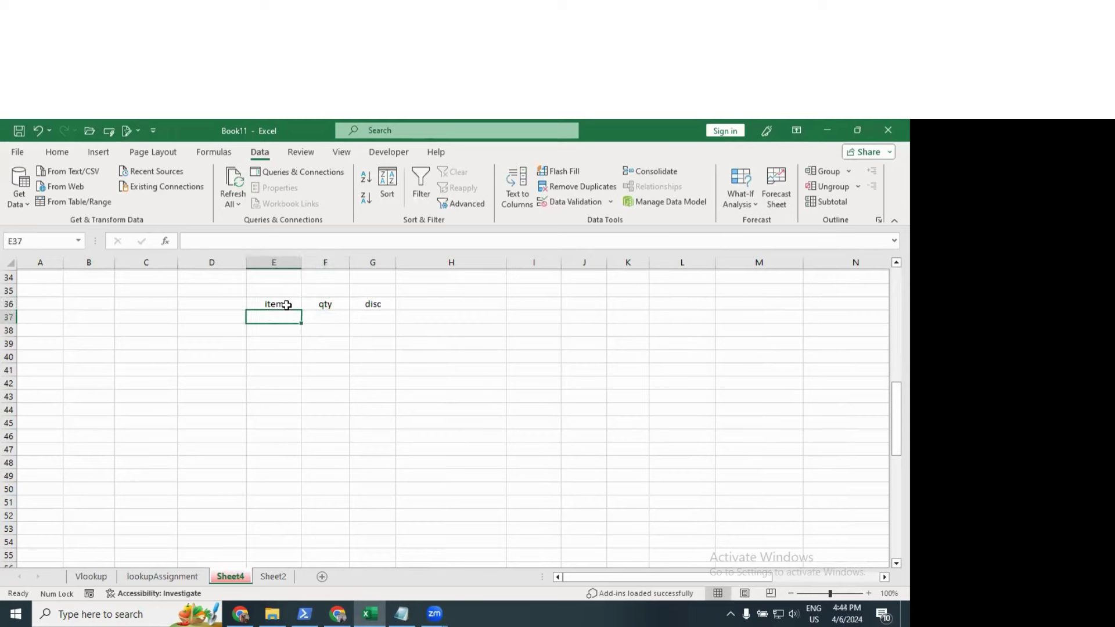
{"action": "type", "text": "a"}
{"action": "key", "text": "Return"}
{"action": "type", "text": "b"}
{"action": "key", "text": "Return"}
{"action": "type", "text": "c"}
{"action": "key", "text": "Return"}
{"action": "type", "text": "d"}
{"action": "key", "text": "Return"}
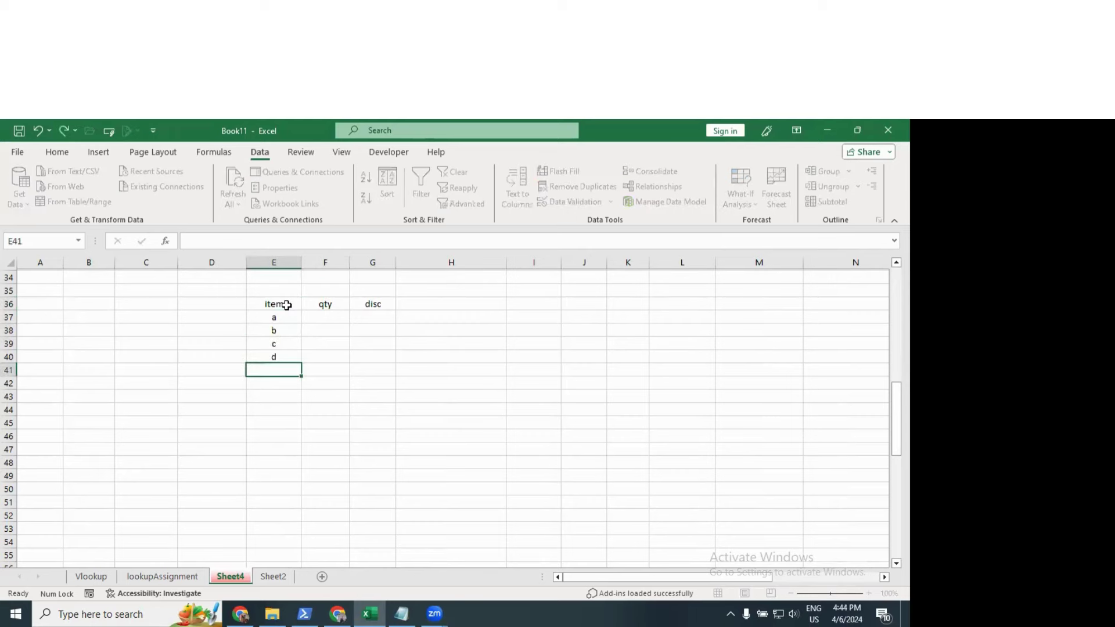
{"action": "key", "text": "Right"}
{"action": "key", "text": "Up"}
{"action": "key", "text": "Up"}
{"action": "key", "text": "Up"}
{"action": "key", "text": "Up"}
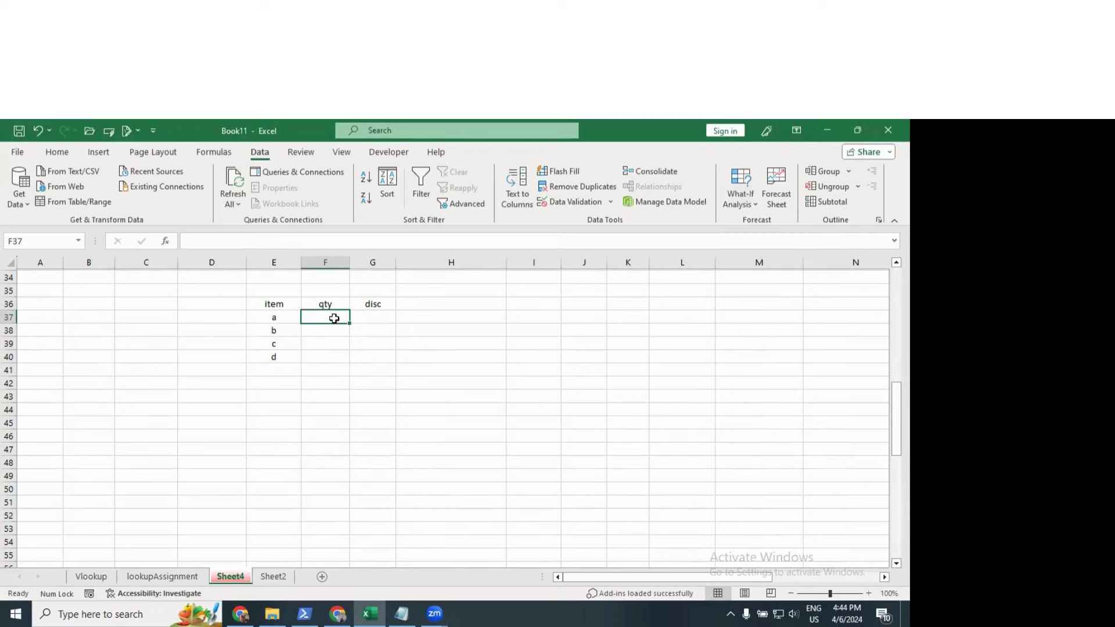
Step: Enter quantities 100, 100, 200 and 250 in F37:F40
{"action": "type", "text": "100"}
{"action": "key", "text": "Return"}
{"action": "type", "text": "100"}
{"action": "key", "text": "Return"}
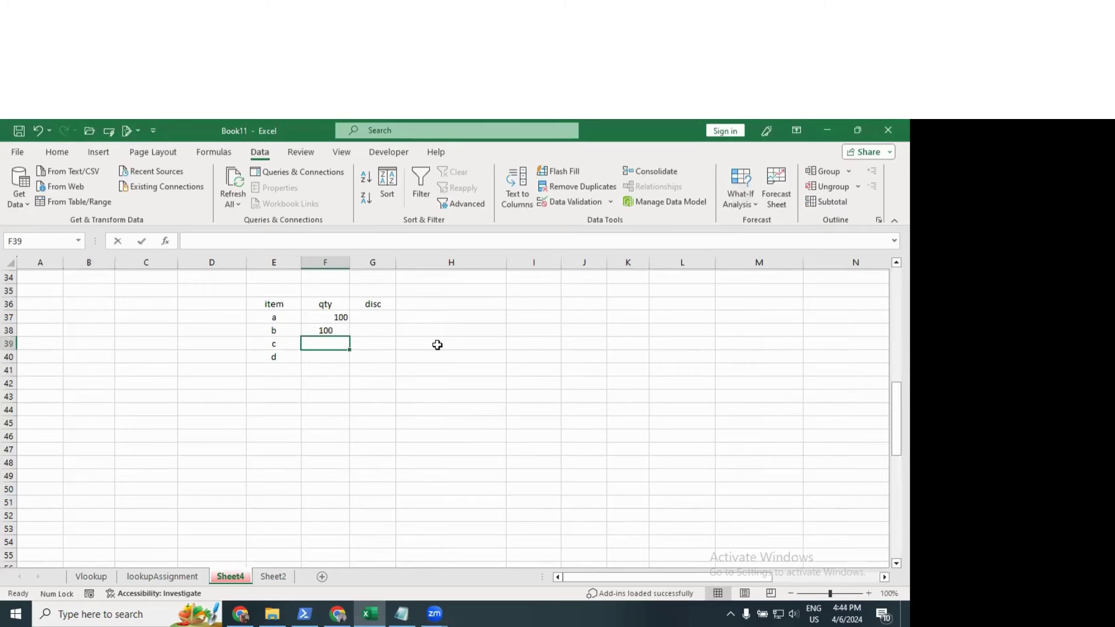
{"action": "type", "text": "200"}
{"action": "key", "text": "Return"}
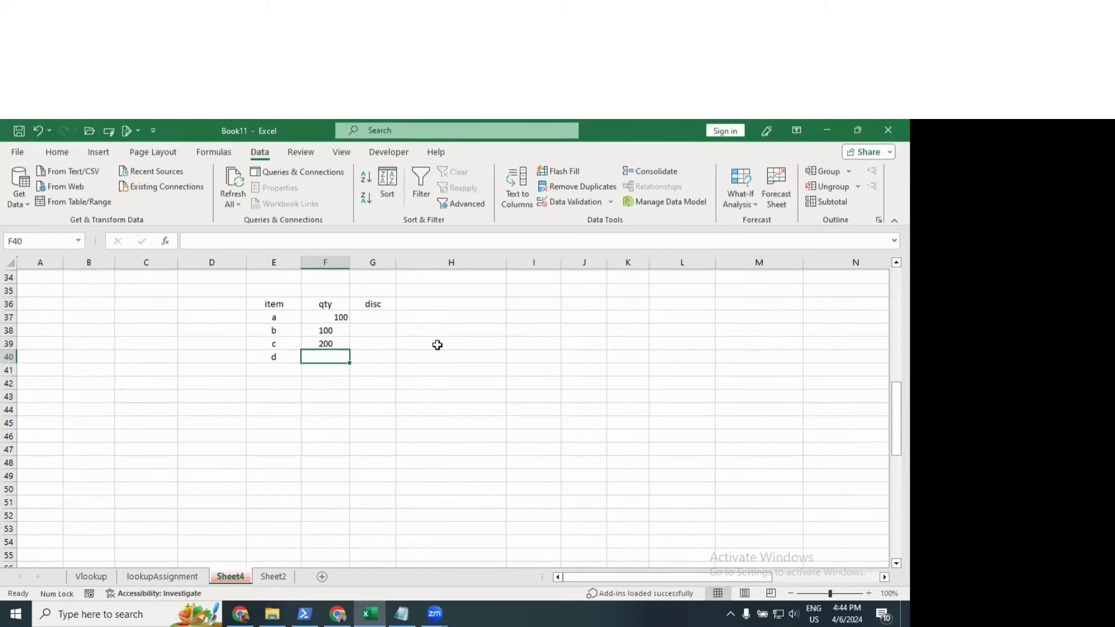
{"action": "type", "text": "250"}
{"action": "key", "text": "Return"}
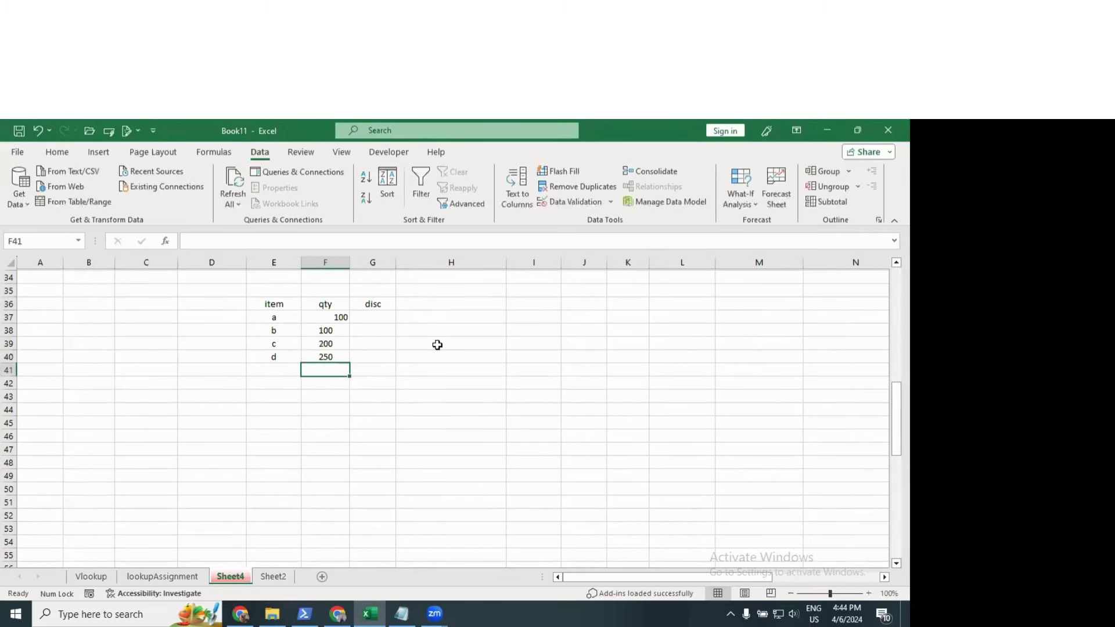
Step: Enter discounts 3, 3, 4 and 5 in G37:G40
{"action": "key", "text": "Right"}
{"action": "key", "text": "Up"}
{"action": "key", "text": "Up"}
{"action": "key", "text": "Up"}
{"action": "key", "text": "Up"}
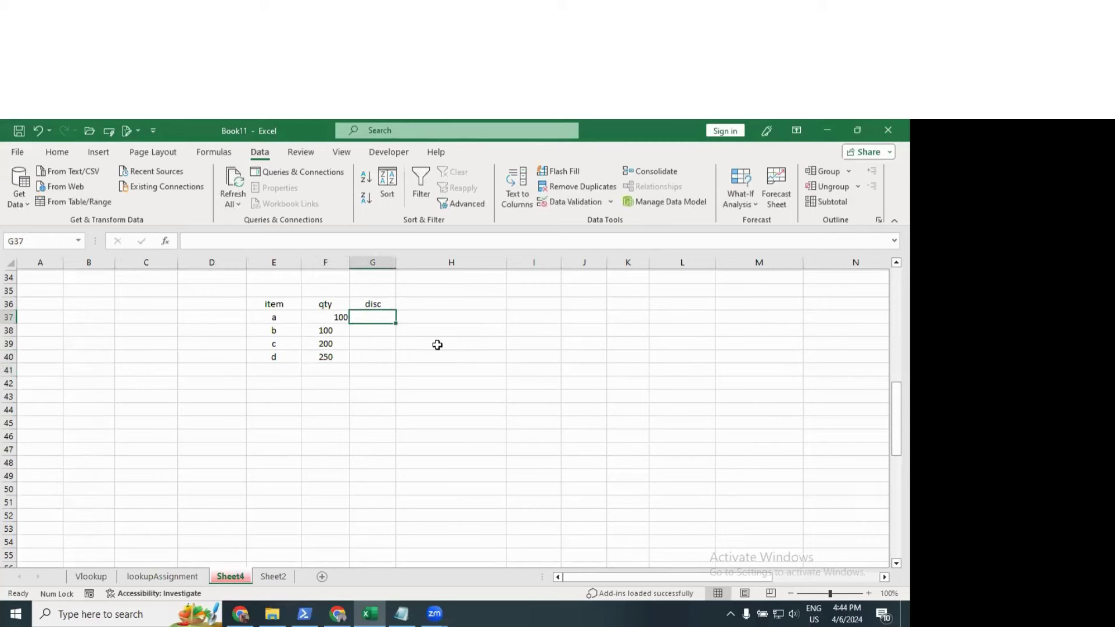
{"action": "type", "text": "3"}
{"action": "key", "text": "Return"}
{"action": "type", "text": "3"}
{"action": "key", "text": "Return"}
{"action": "type", "text": "4"}
{"action": "key", "text": "Return"}
{"action": "type", "text": "5"}
{"action": "key", "text": "Return"}
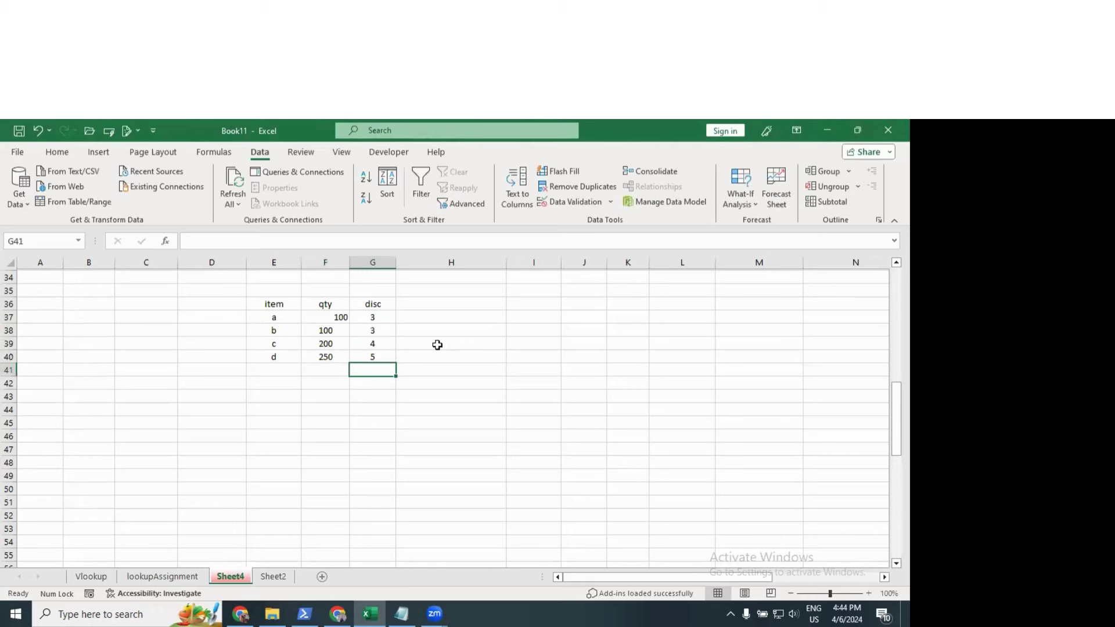
Step: Centre-align the whole table E36:G40 and leave it selected
{"action": "left_click_drag", "start_coordinate": [286, 304], "coordinate": [367, 358]}
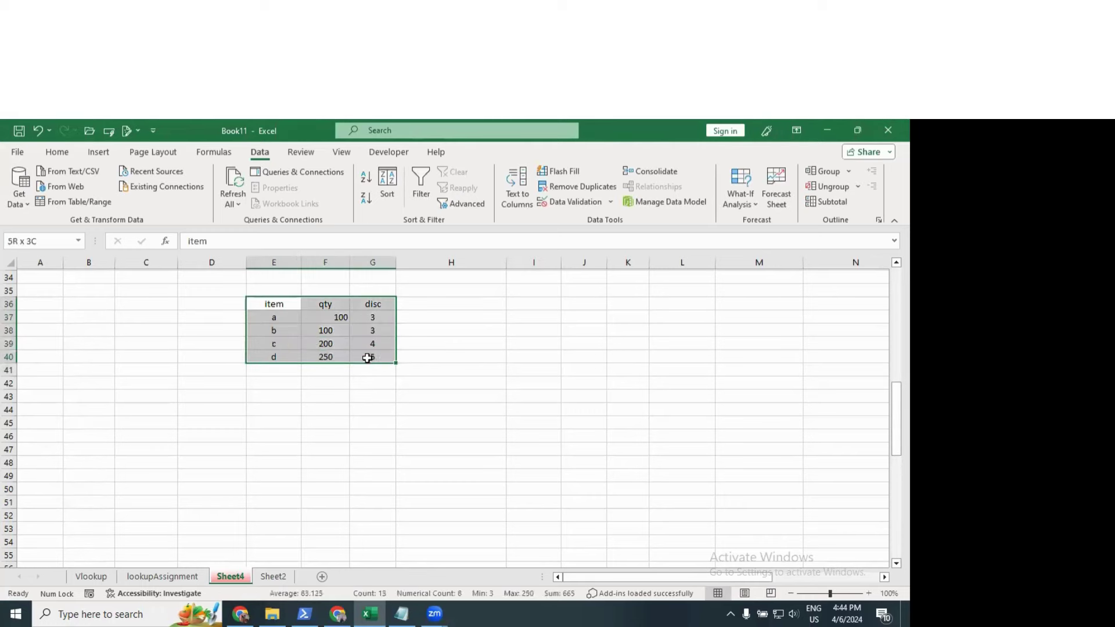
{"action": "left_click", "coordinate": [57, 153]}
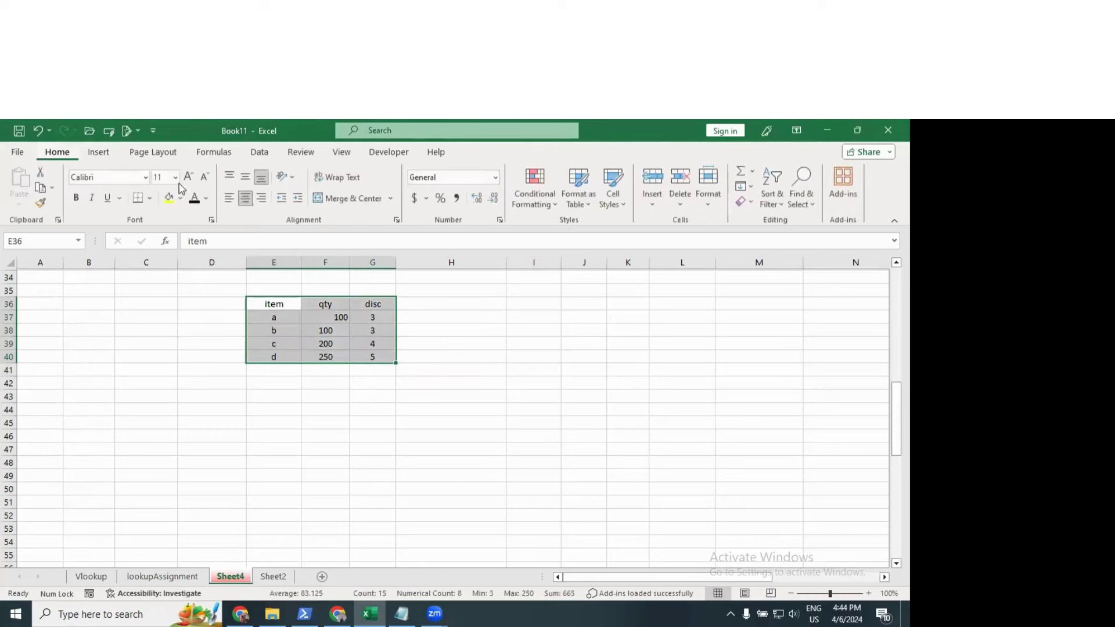
{"action": "left_click", "coordinate": [247, 199]}
{"action": "left_click", "coordinate": [340, 383]}
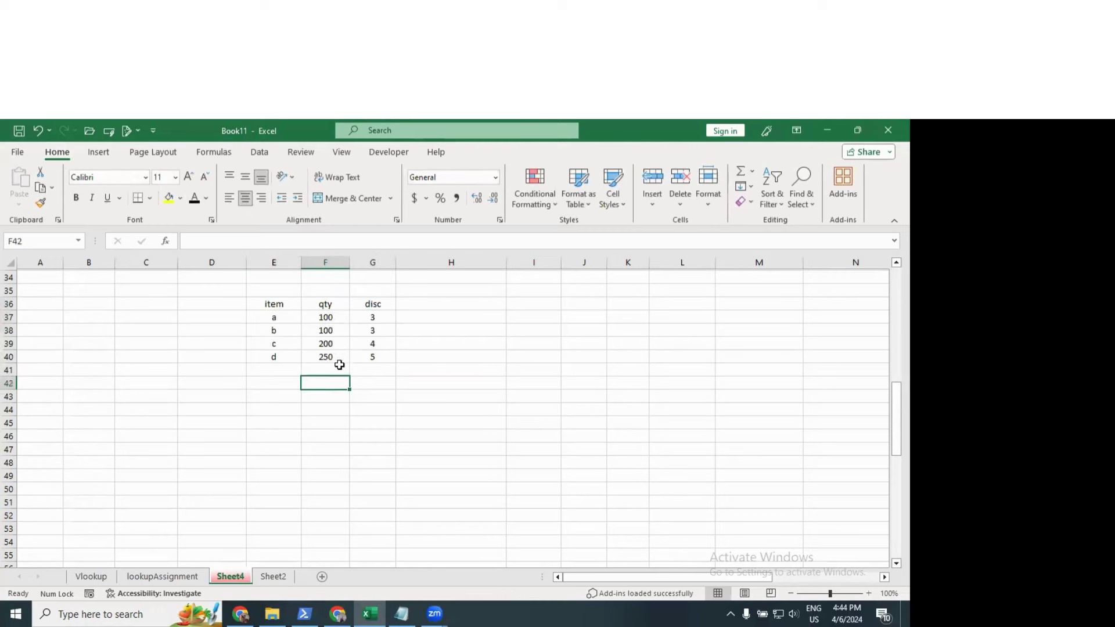
{"action": "left_click_drag", "start_coordinate": [326, 317], "coordinate": [326, 358]}
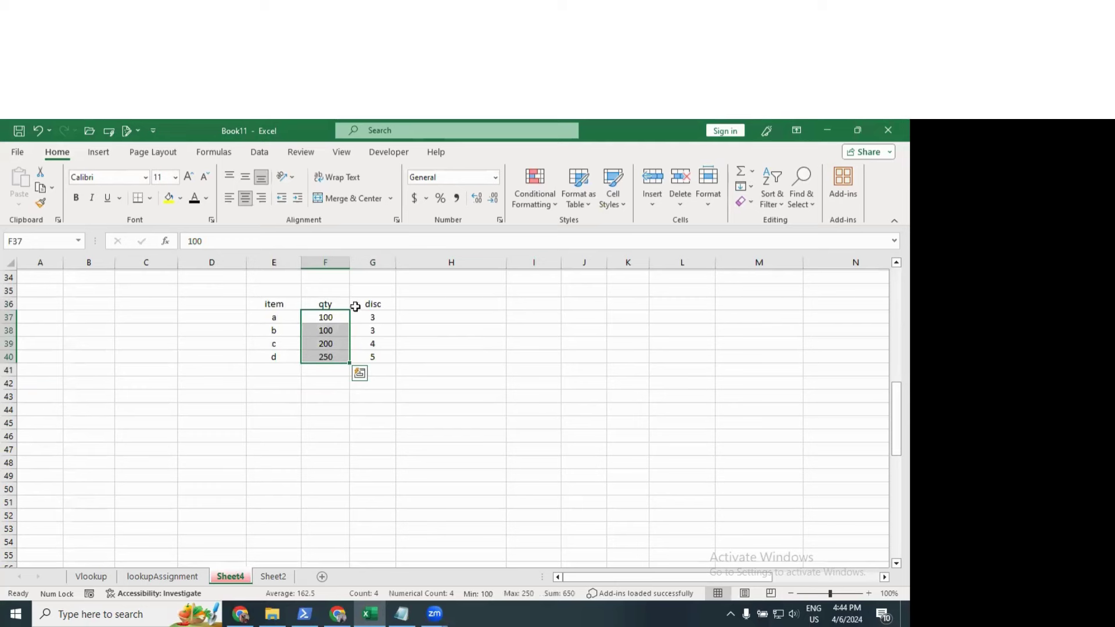
{"action": "left_click_drag", "start_coordinate": [372, 317], "coordinate": [372, 358]}
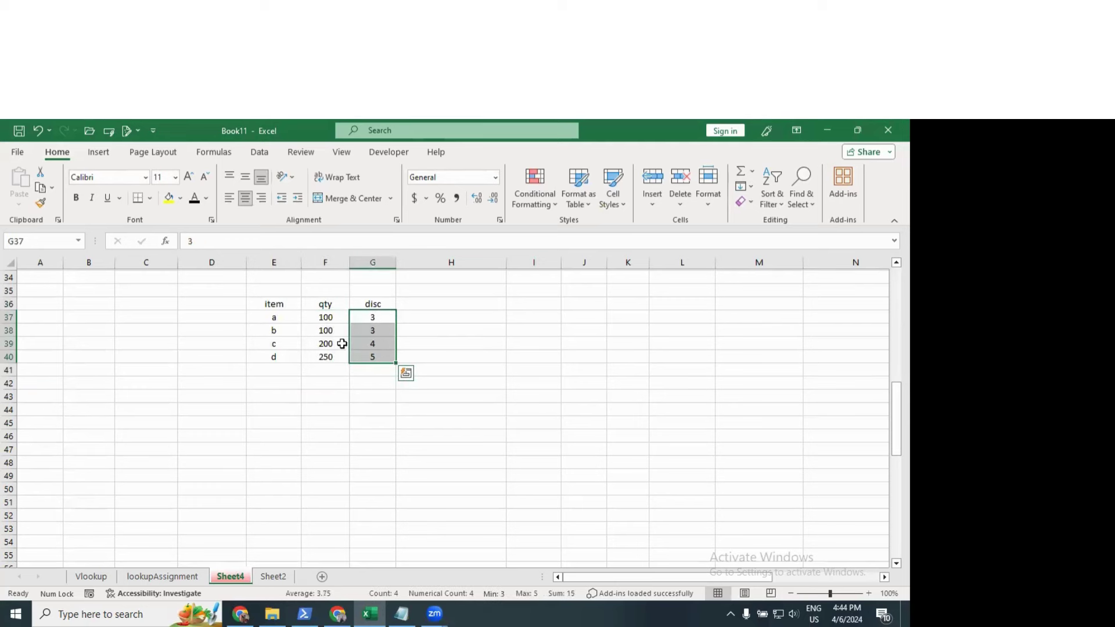
{"action": "left_click_drag", "start_coordinate": [283, 302], "coordinate": [371, 354]}
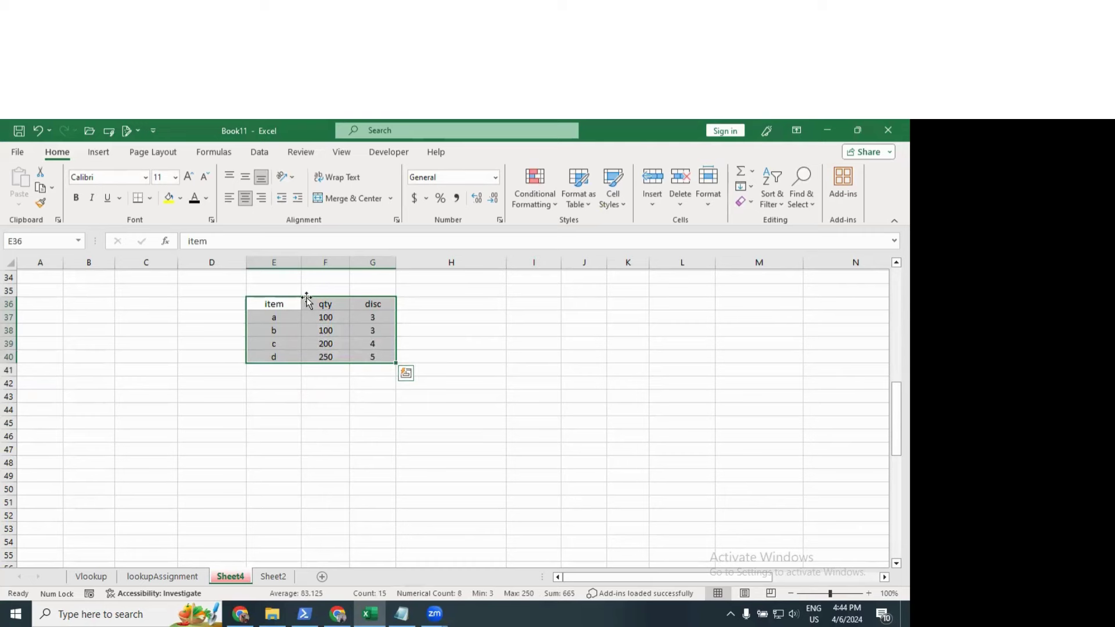
Step: Add a scenario scene1 with changing cells E36:G40, keeping their current values
{"action": "left_click", "coordinate": [260, 152]}
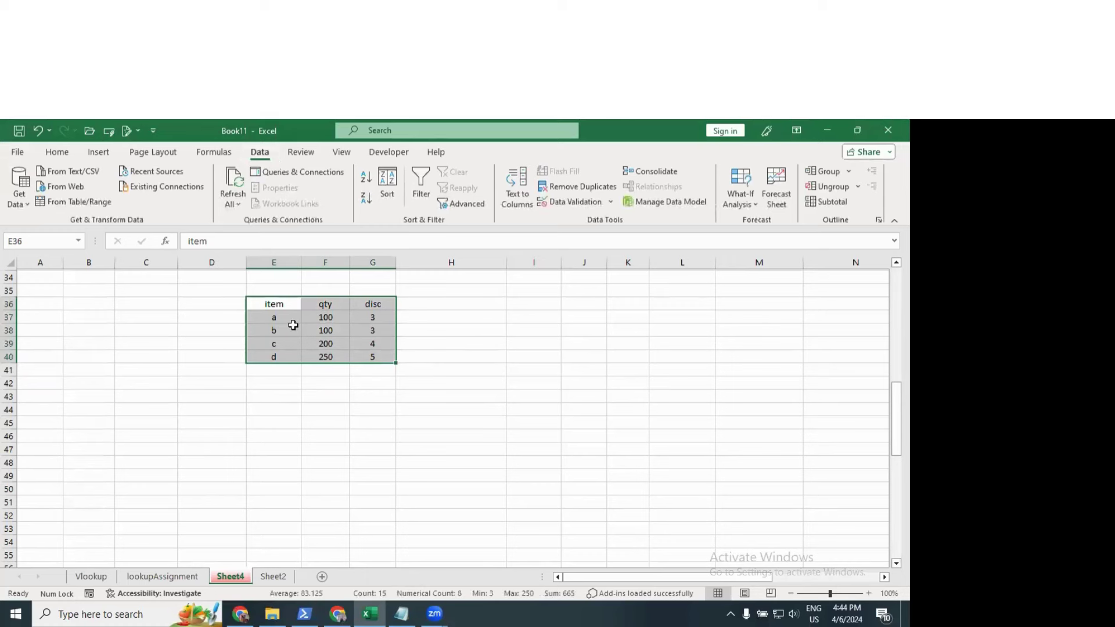
{"action": "left_click", "coordinate": [746, 200]}
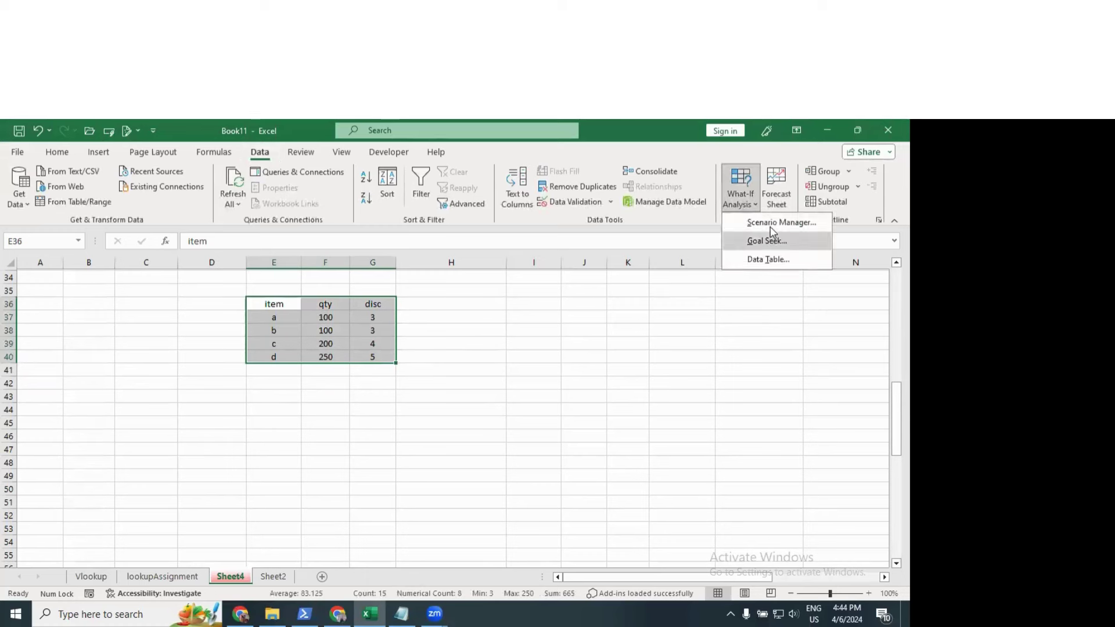
{"action": "left_click", "coordinate": [759, 225]}
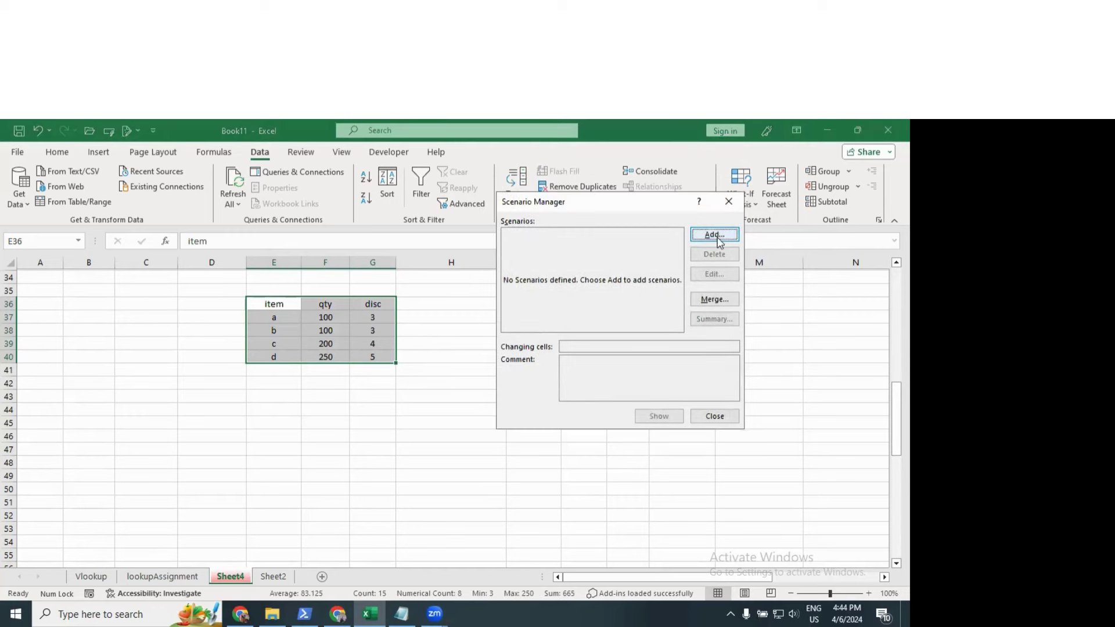
{"action": "left_click", "coordinate": [704, 225]}
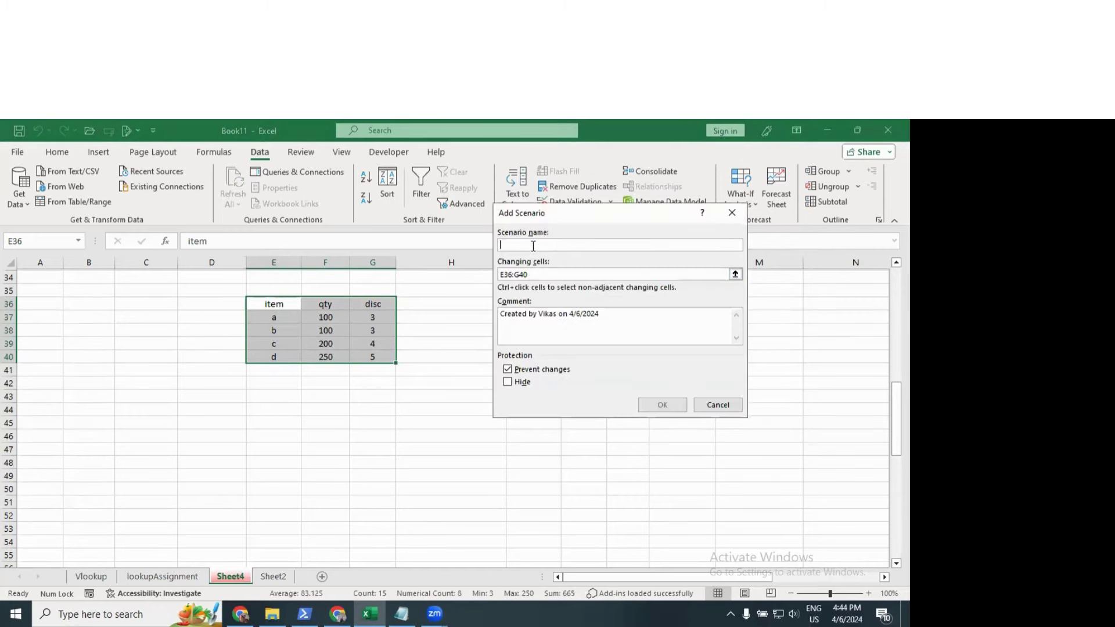
{"action": "type", "text": "scene1"}
{"action": "left_click", "coordinate": [657, 404]}
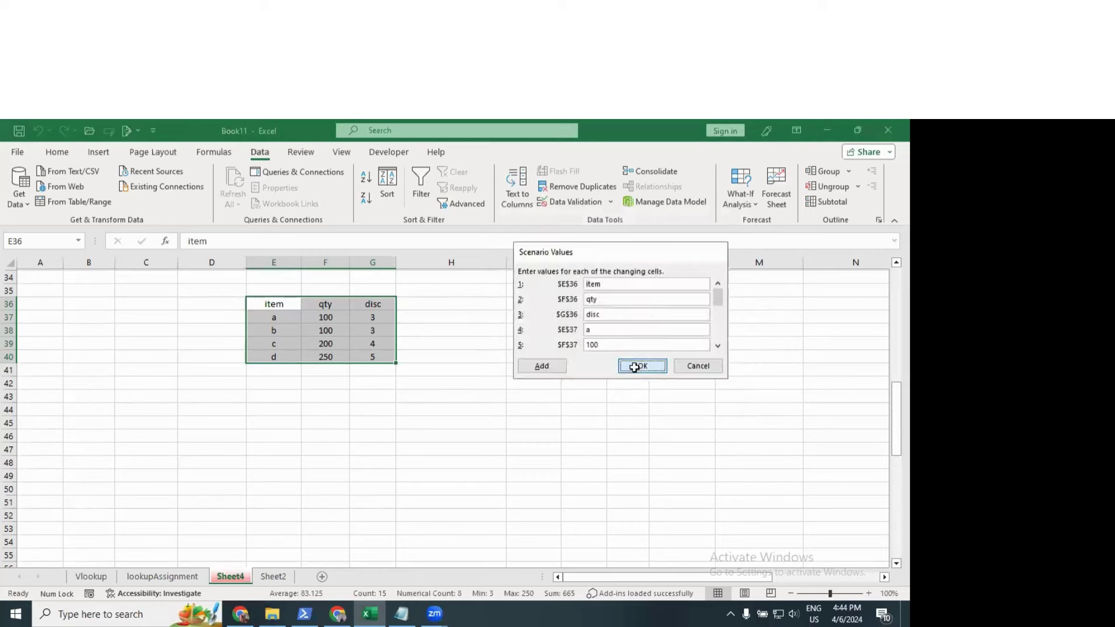
{"action": "left_click", "coordinate": [635, 367]}
{"action": "left_click", "coordinate": [706, 419]}
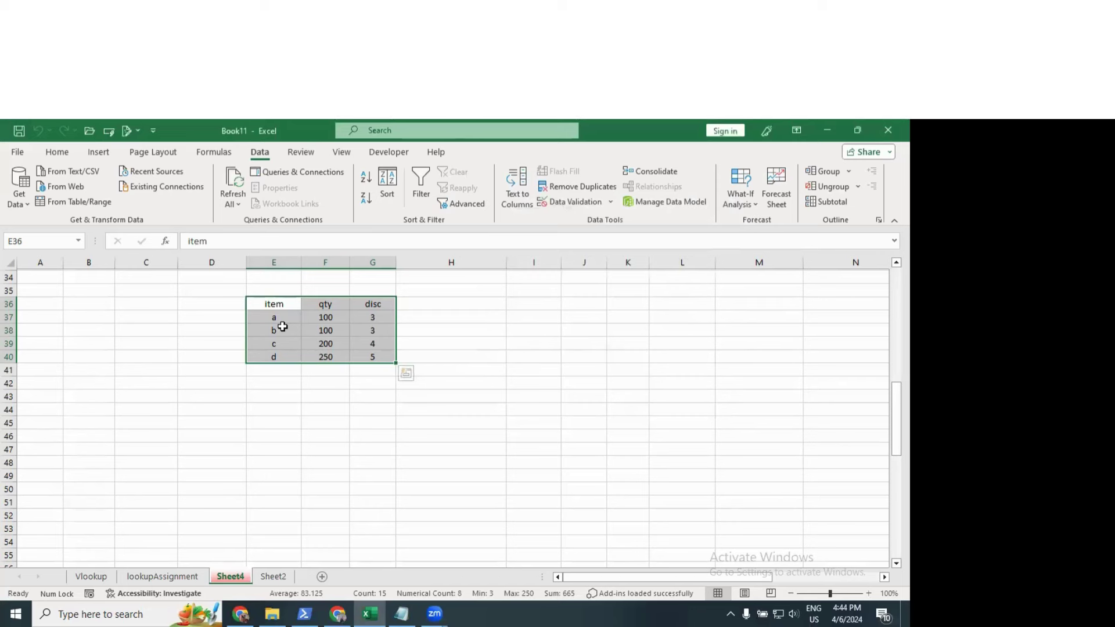
Step: Change the quantities in F37:F40 to 500, 500, 500 and 1200
{"action": "left_click", "coordinate": [325, 320]}
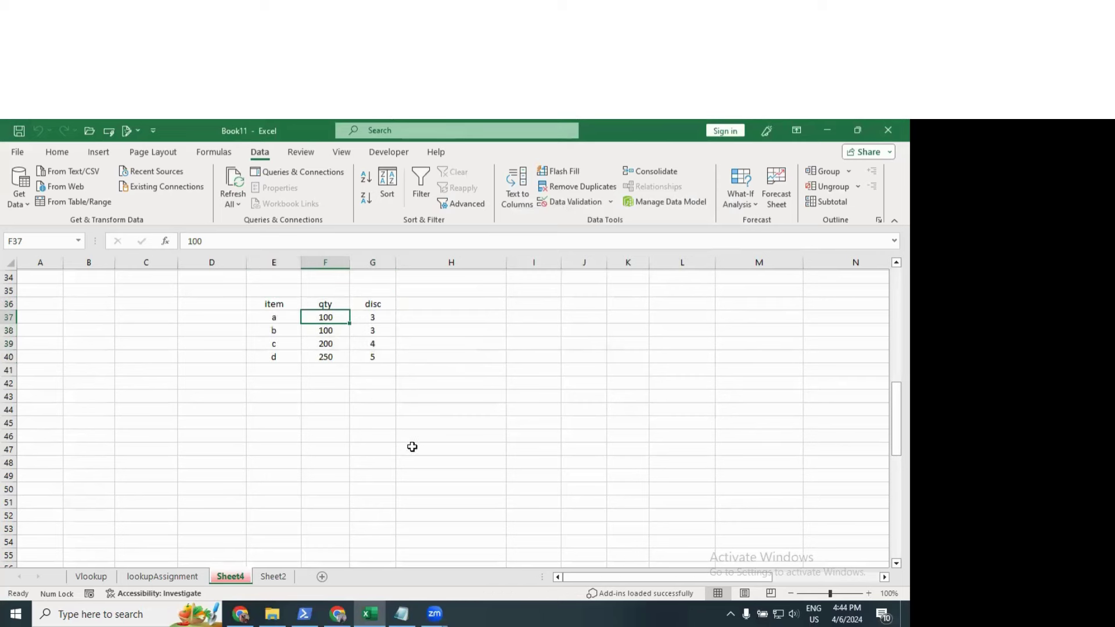
{"action": "type", "text": "500"}
{"action": "key", "text": "Return"}
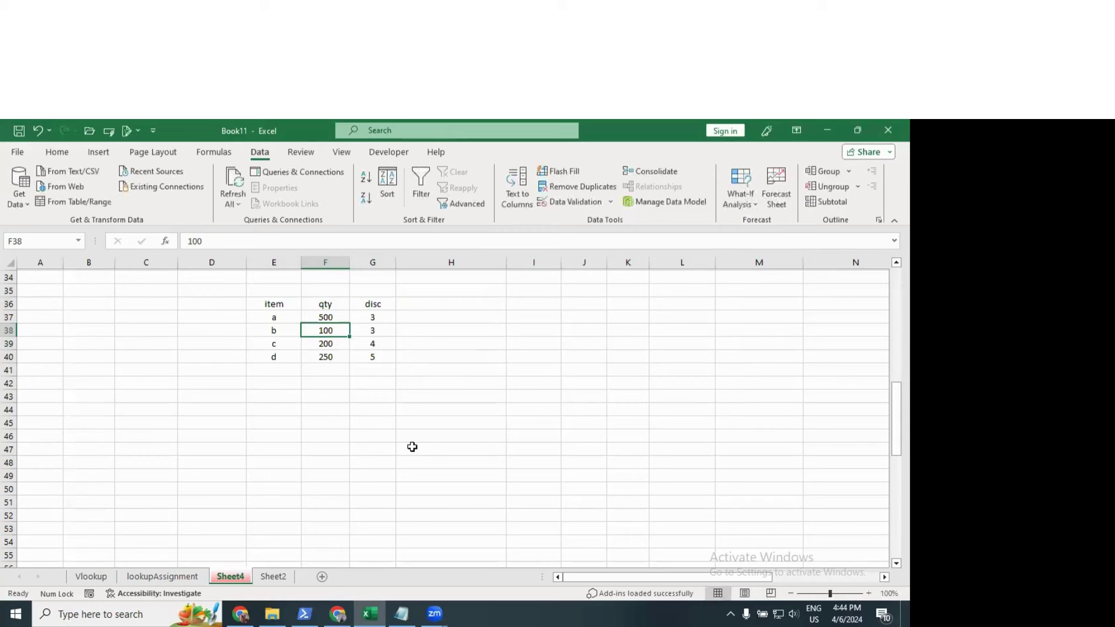
{"action": "type", "text": "500"}
{"action": "key", "text": "Return"}
{"action": "type", "text": "500"}
{"action": "key", "text": "Return"}
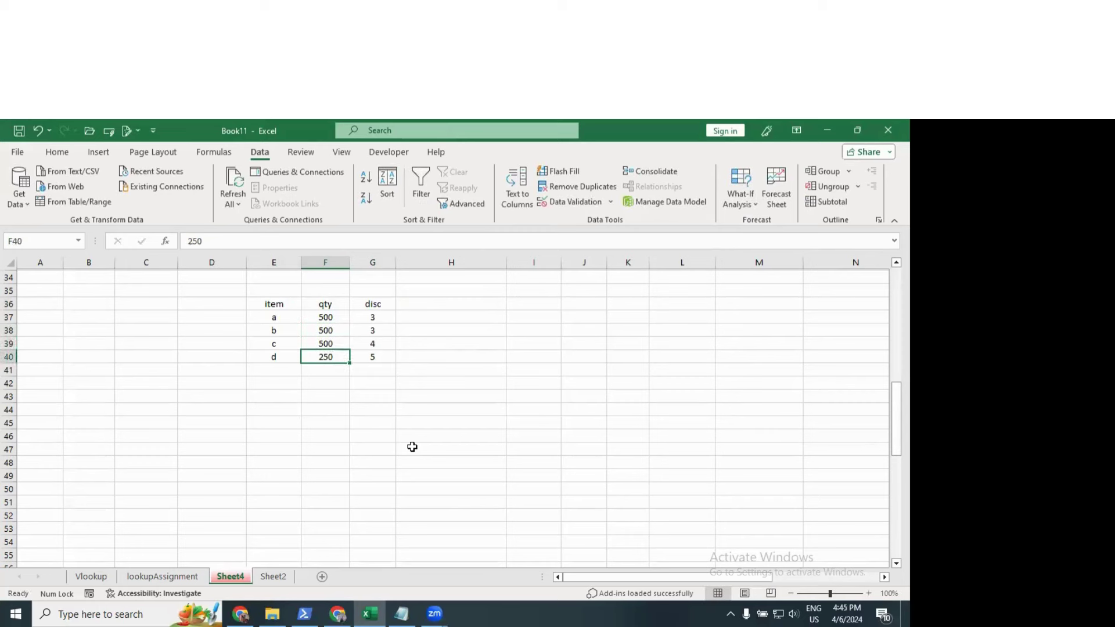
{"action": "type", "text": "1200"}
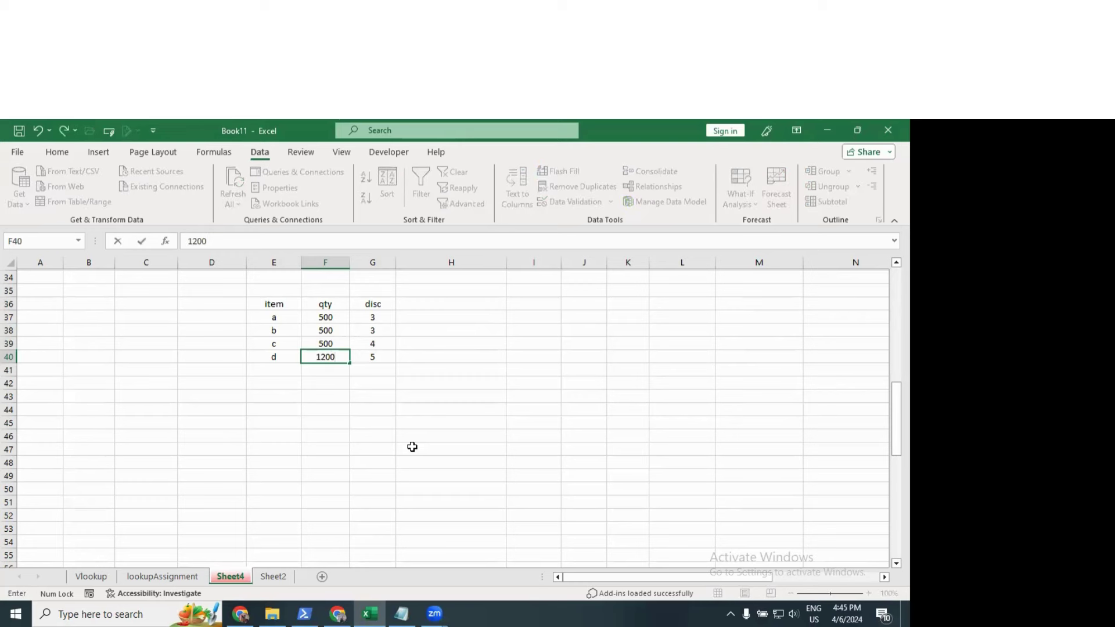
{"action": "key", "text": "Right"}
Step: Change the discounts in G37:G40 to 10, 14, 15 and 20
{"action": "key", "text": "Up"}
{"action": "key", "text": "Up"}
{"action": "key", "text": "Up"}
{"action": "type", "text": "10"}
{"action": "key", "text": "Return"}
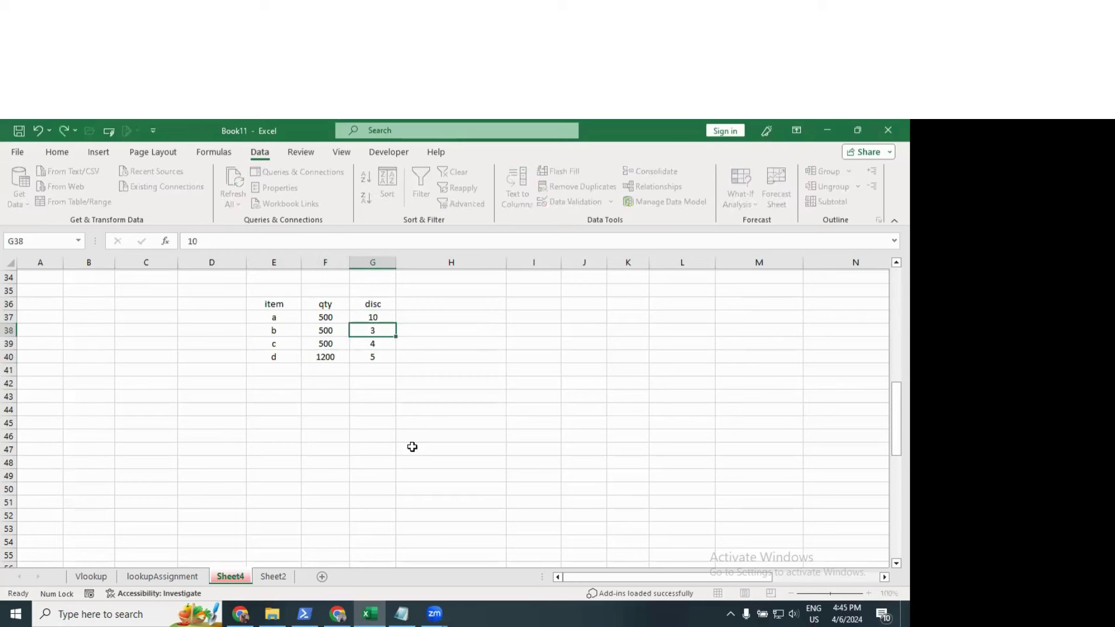
{"action": "type", "text": "140"}
{"action": "key", "text": "BackSpace"}
{"action": "key", "text": "Return"}
{"action": "type", "text": "150"}
{"action": "key", "text": "Return"}
{"action": "key", "text": "Up"}
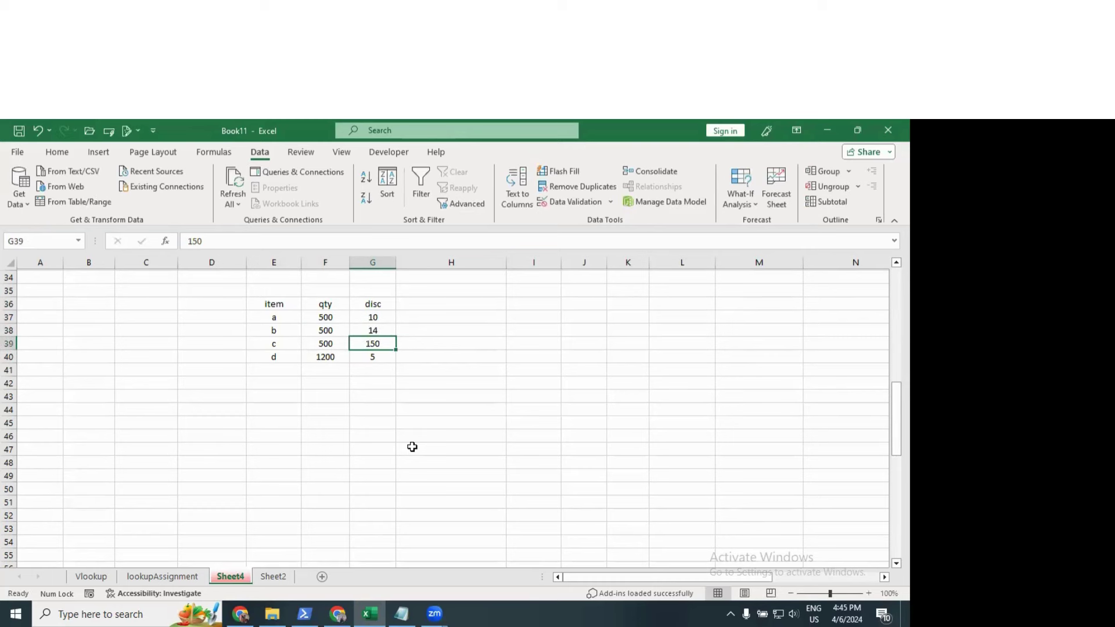
{"action": "type", "text": "15"}
{"action": "key", "text": "Escape"}
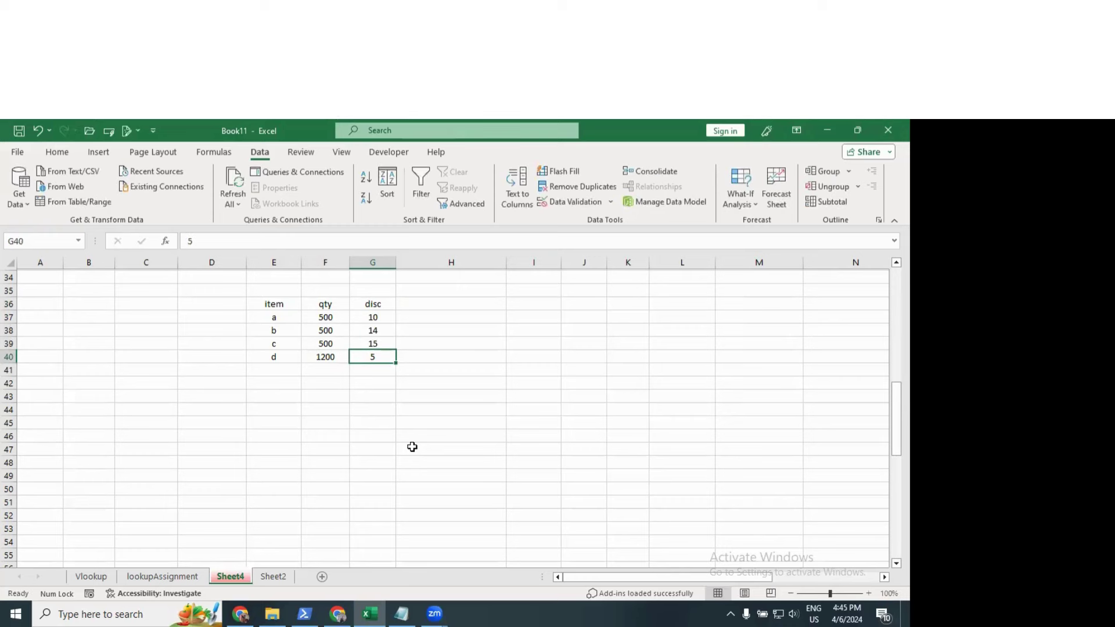
{"action": "type", "text": "20"}
{"action": "key", "text": "Return"}
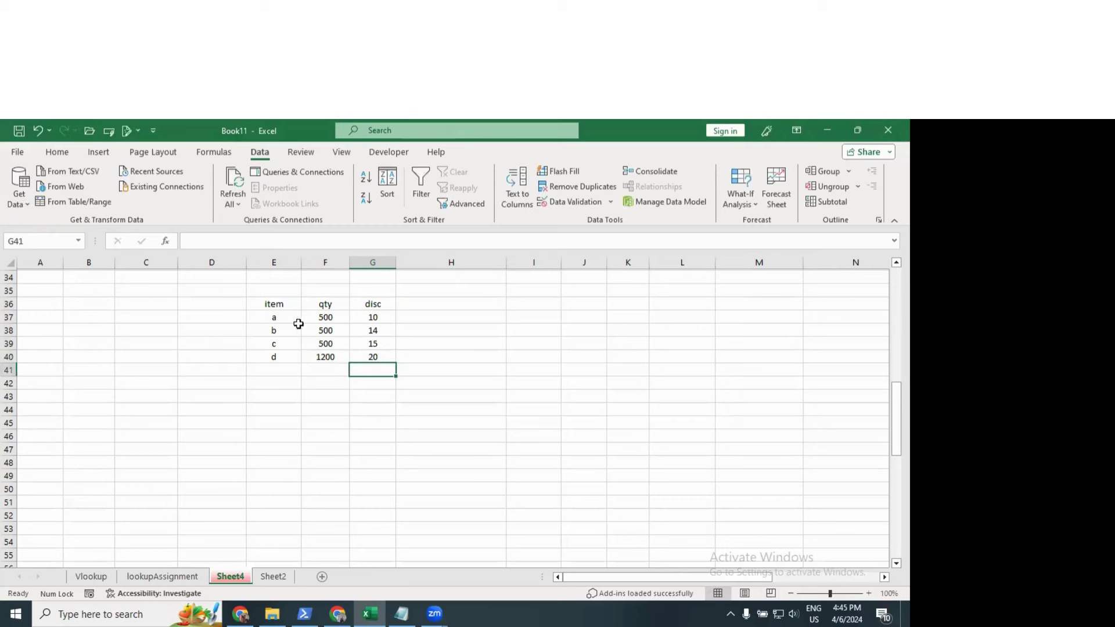
{"action": "left_click_drag", "start_coordinate": [275, 304], "coordinate": [374, 356]}
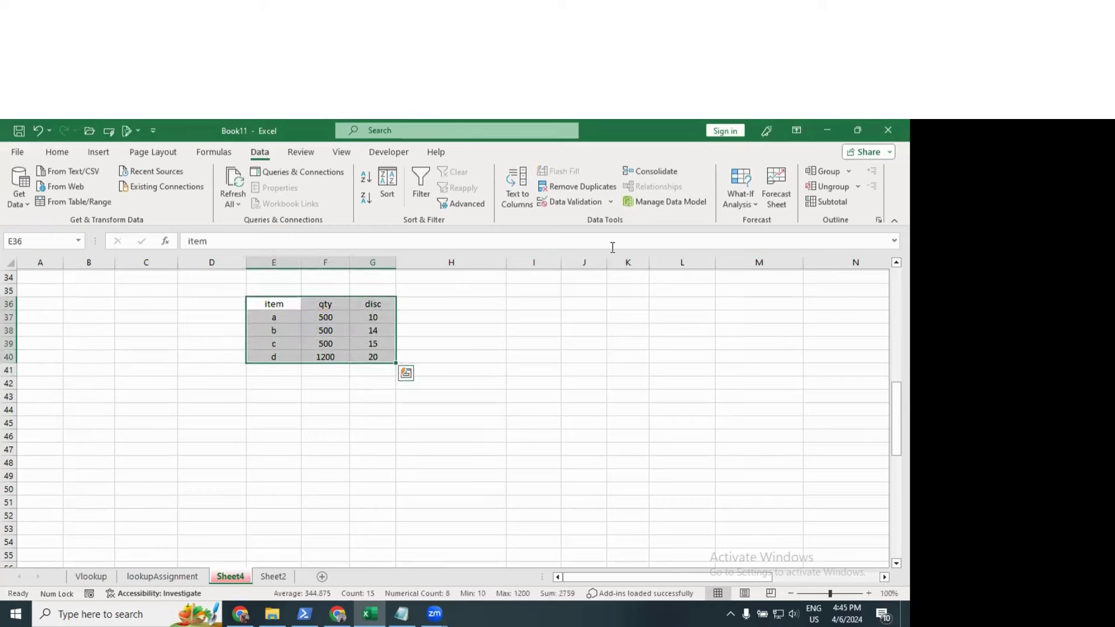
Step: Save the current table values as scenario scene2
{"action": "left_click", "coordinate": [730, 203]}
{"action": "left_click", "coordinate": [758, 221]}
{"action": "left_click", "coordinate": [666, 239]}
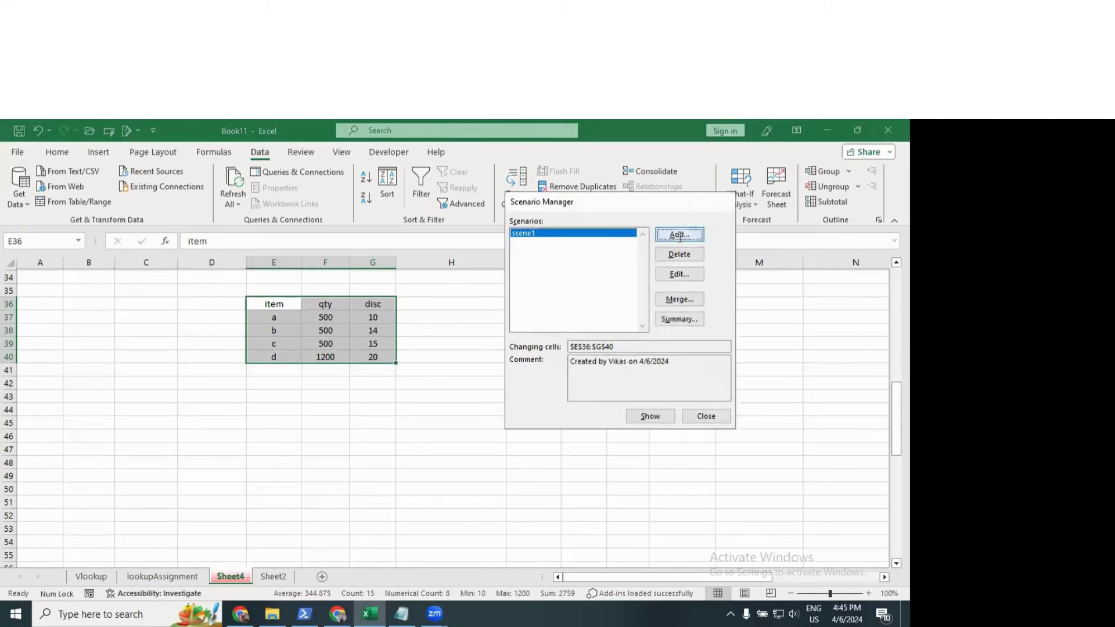
{"action": "type", "text": "scene2"}
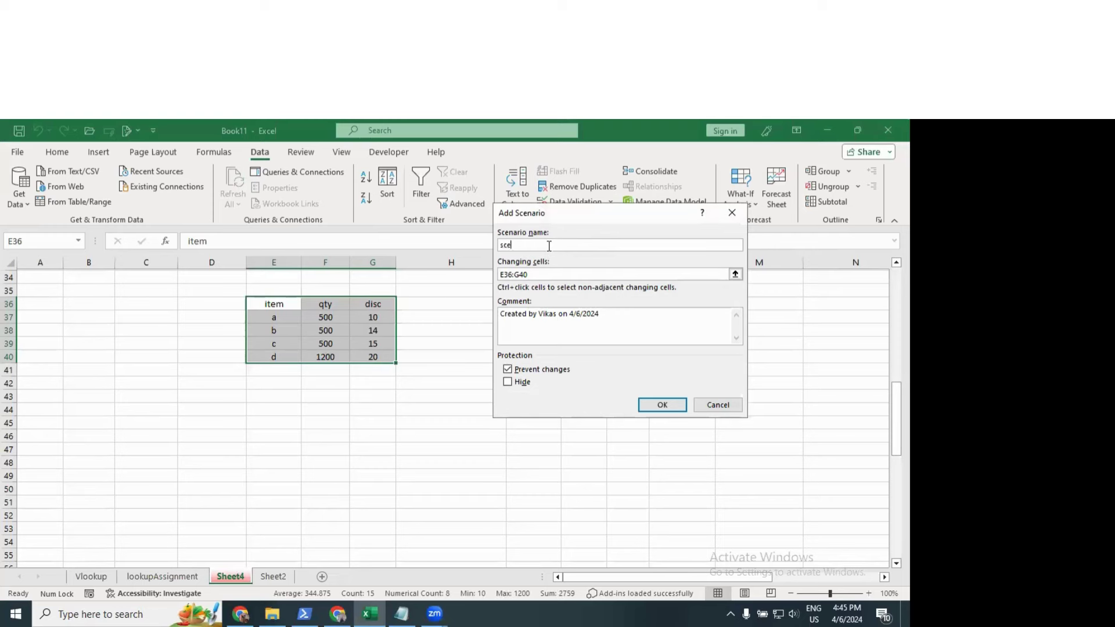
{"action": "left_click", "coordinate": [660, 406]}
{"action": "left_click", "coordinate": [646, 366]}
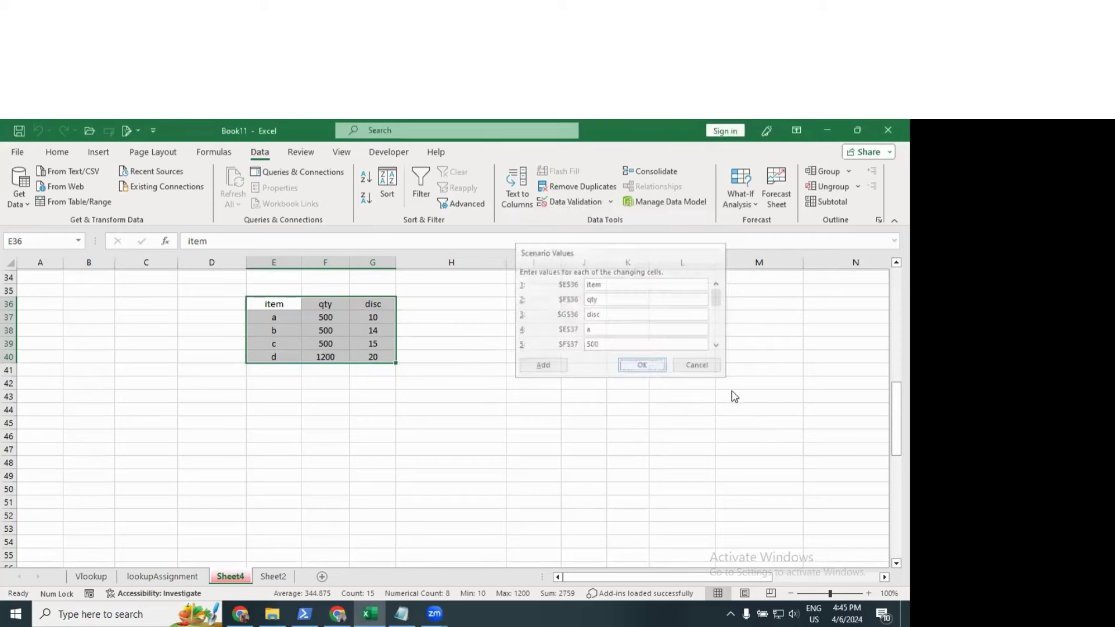
{"action": "left_click", "coordinate": [720, 418]}
{"action": "left_click", "coordinate": [317, 400]}
Step: Change the quantities to 800, 1000, 1000 and 1500
{"action": "left_click", "coordinate": [325, 317]}
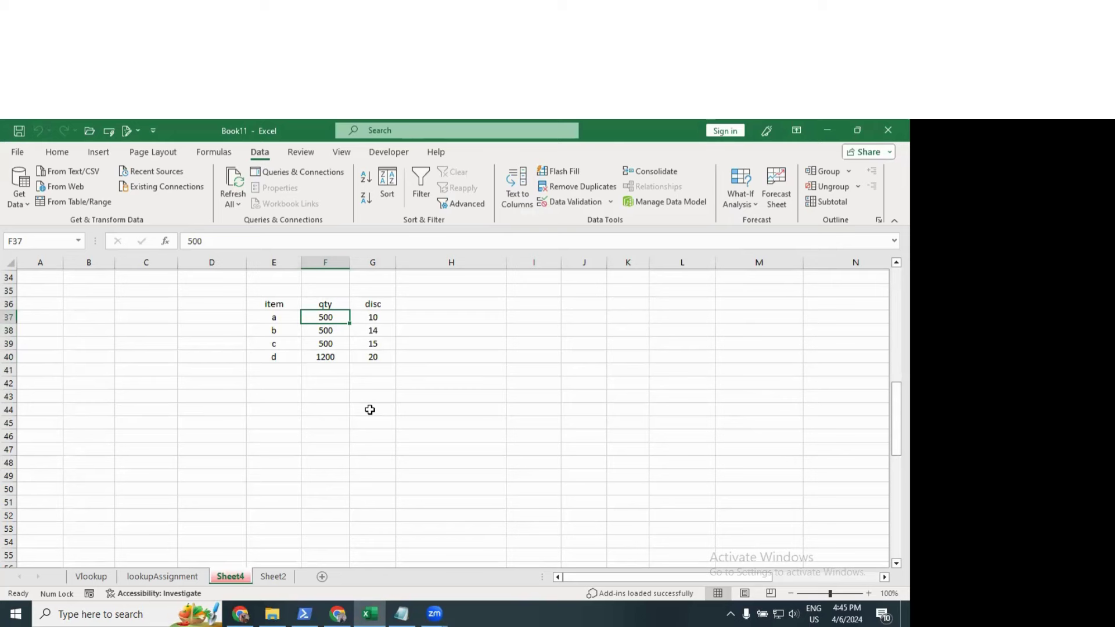
{"action": "type", "text": "800"}
{"action": "key", "text": "Return"}
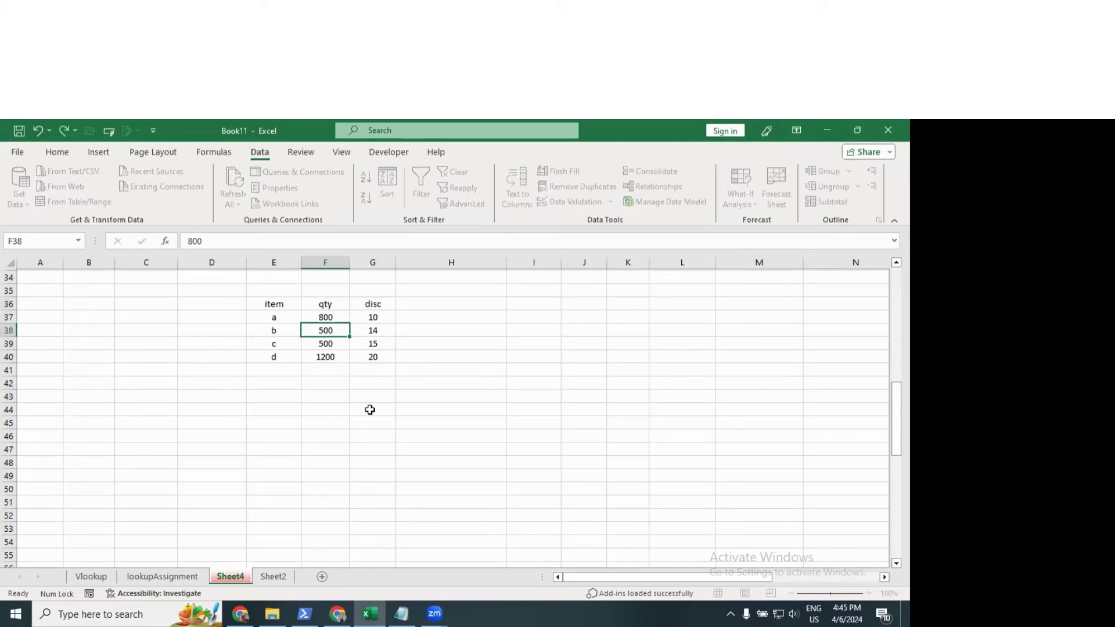
{"action": "type", "text": "1000"}
{"action": "key", "text": "Return"}
{"action": "type", "text": "1"}
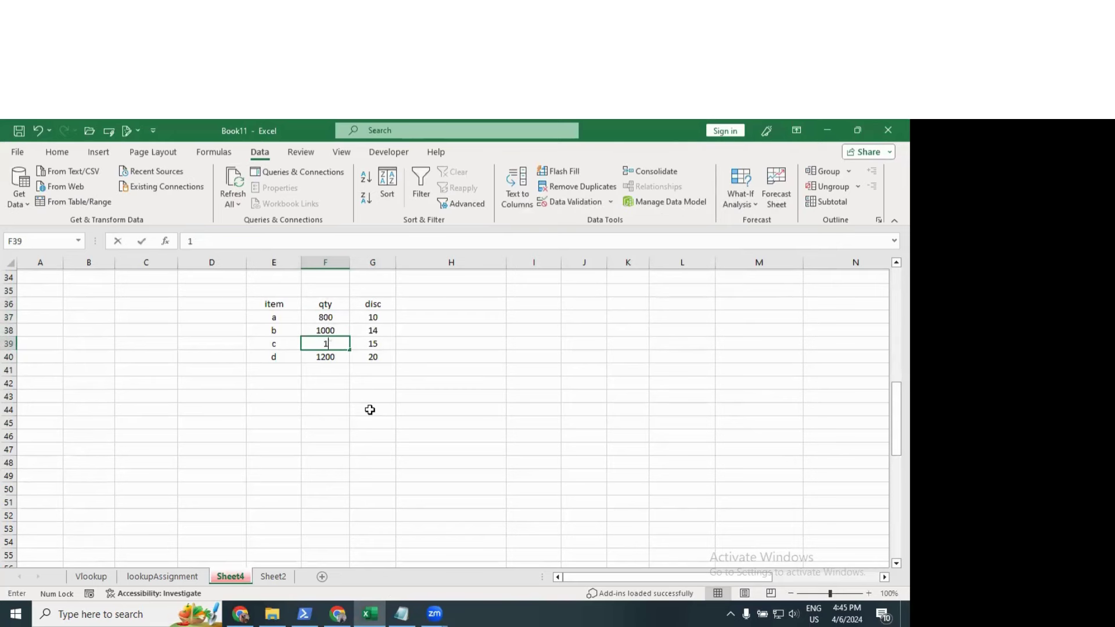
{"action": "type", "text": "000"}
{"action": "key", "text": "Return"}
{"action": "type", "text": "1500"}
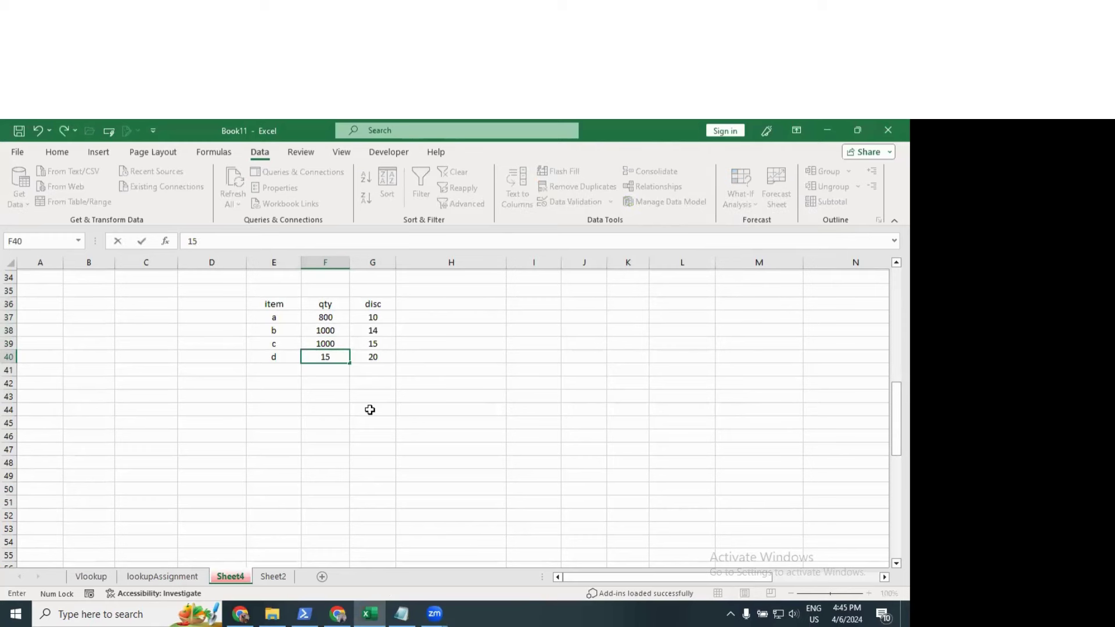
{"action": "key", "text": "Tab"}
Step: Change the discounts to 23, 24, 25 and 25
{"action": "key", "text": "Up"}
{"action": "key", "text": "Up"}
{"action": "key", "text": "Up"}
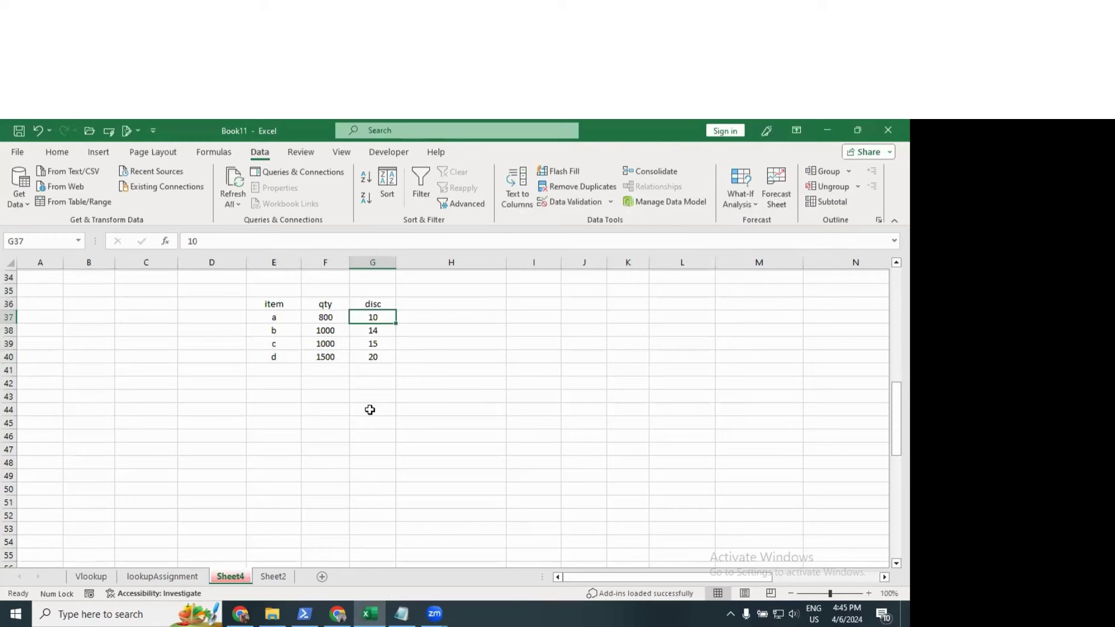
{"action": "type", "text": "23"}
{"action": "key", "text": "Return"}
{"action": "type", "text": "24"}
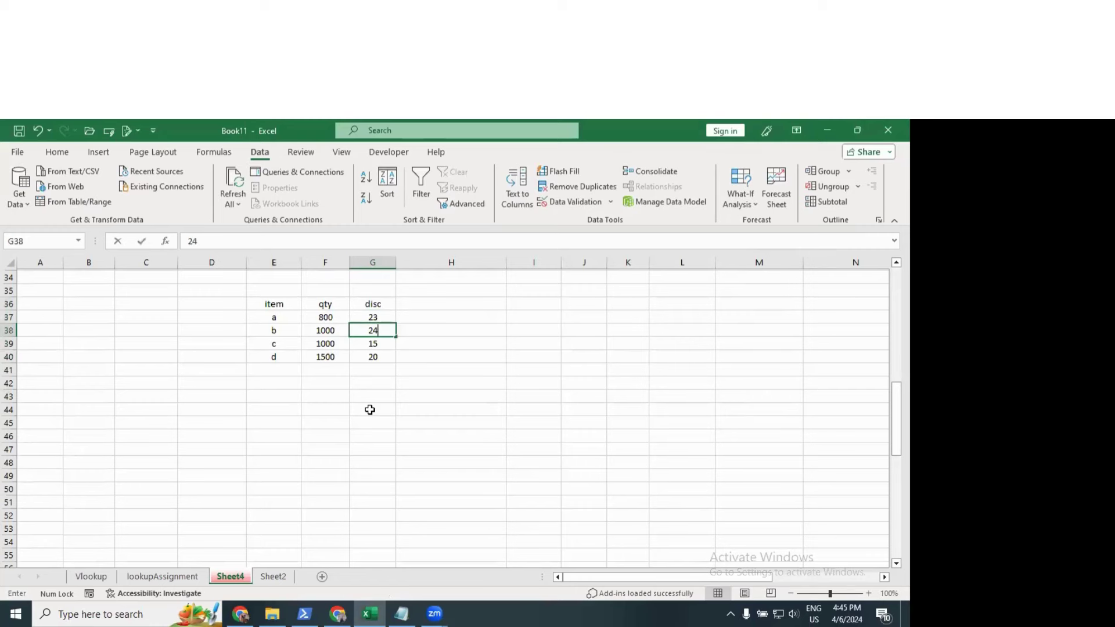
{"action": "key", "text": "Return"}
{"action": "type", "text": "25"}
{"action": "key", "text": "Return"}
{"action": "type", "text": "25"}
{"action": "key", "text": "Return"}
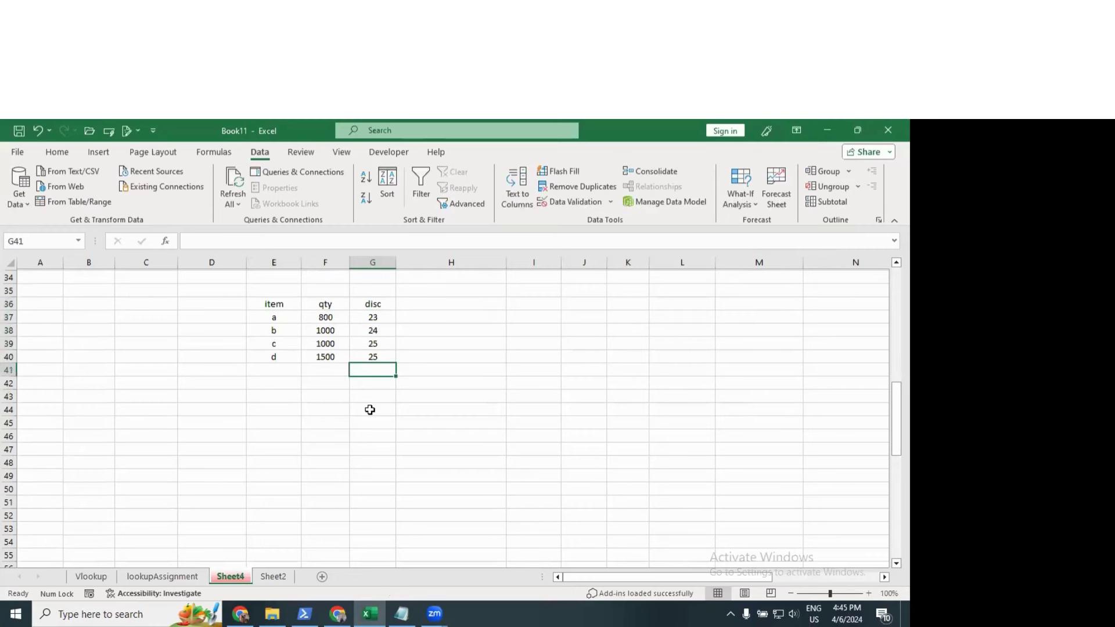
Step: Save these values as scenario scene3, then clear E36:G40
{"action": "left_click_drag", "start_coordinate": [280, 304], "coordinate": [371, 358]}
{"action": "left_click", "coordinate": [741, 195]}
{"action": "left_click", "coordinate": [757, 219]}
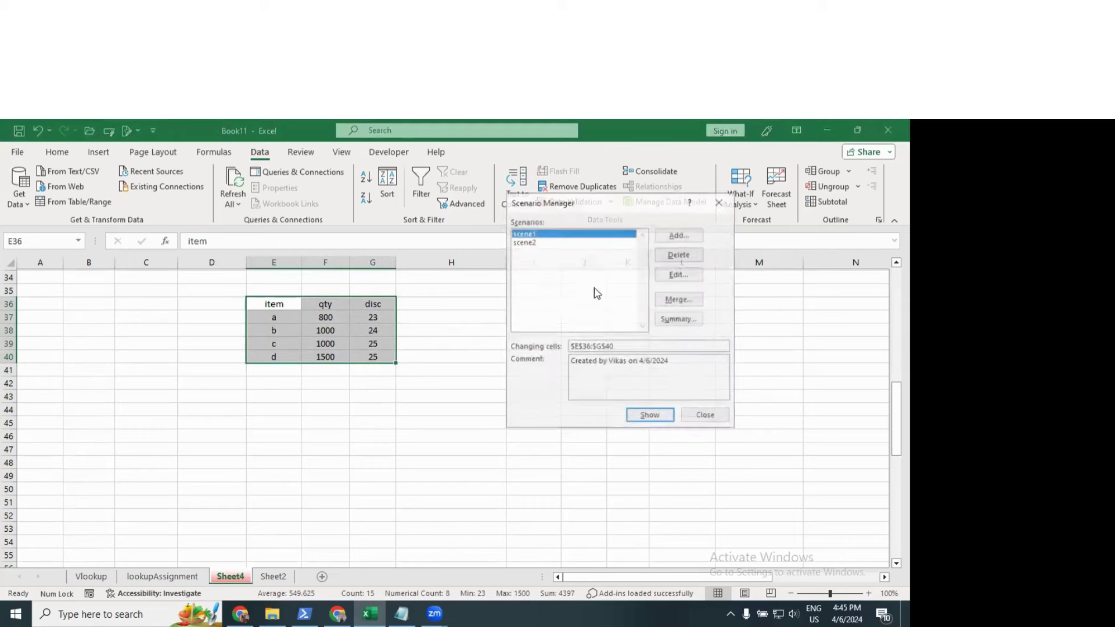
{"action": "left_click", "coordinate": [682, 235]}
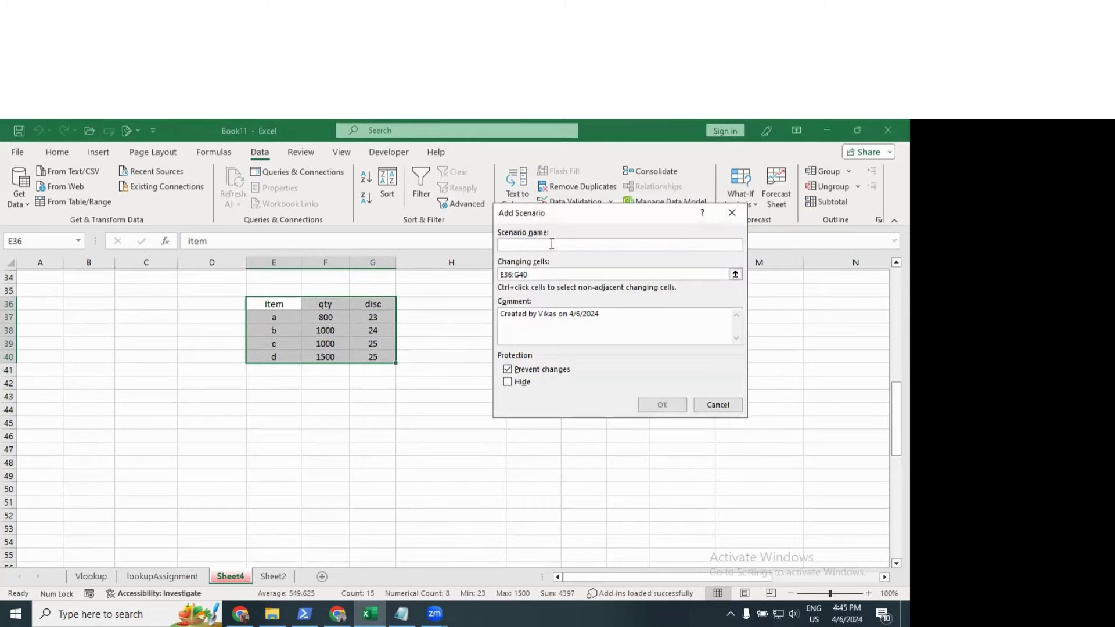
{"action": "type", "text": "scene3"}
{"action": "left_click", "coordinate": [661, 405]}
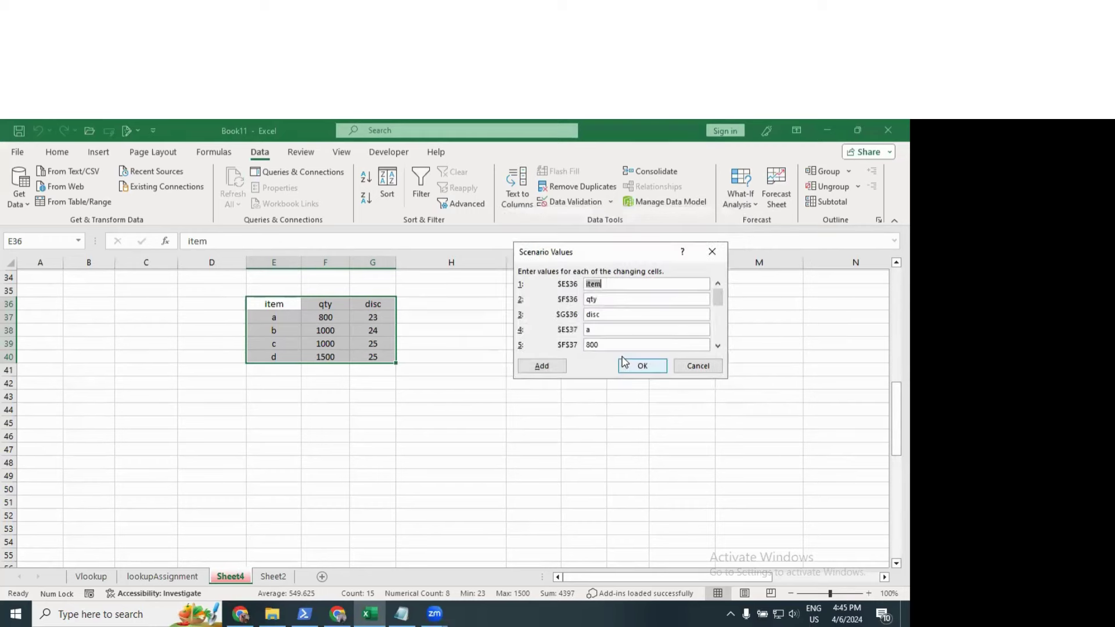
{"action": "left_click", "coordinate": [628, 363]}
{"action": "left_click", "coordinate": [705, 415]}
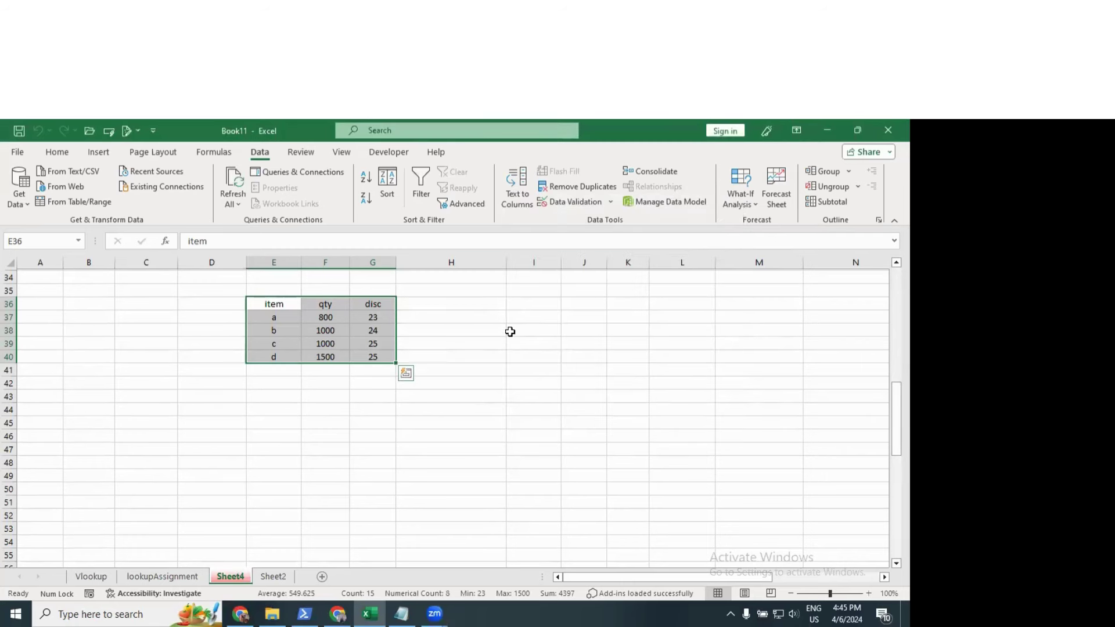
{"action": "key", "text": "Delete"}
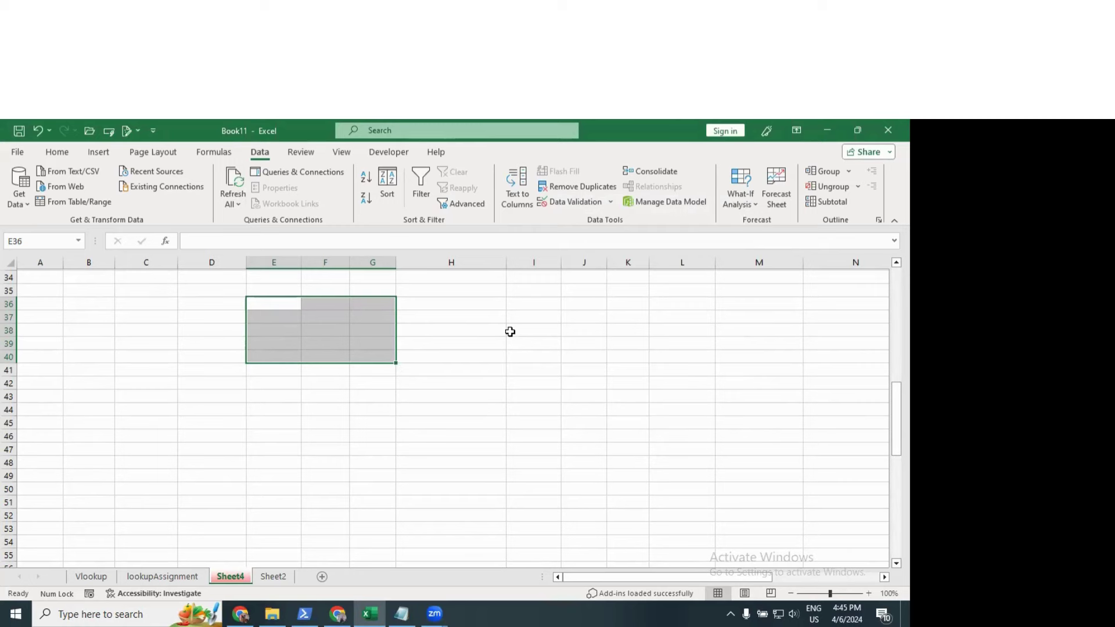
Step: Type filler text, then show scene1's values on the table from Scenario Manager
{"action": "type", "text": "sdlkjflasdfsda sdf dsf asf dsaf asdf df dsf dsf"}
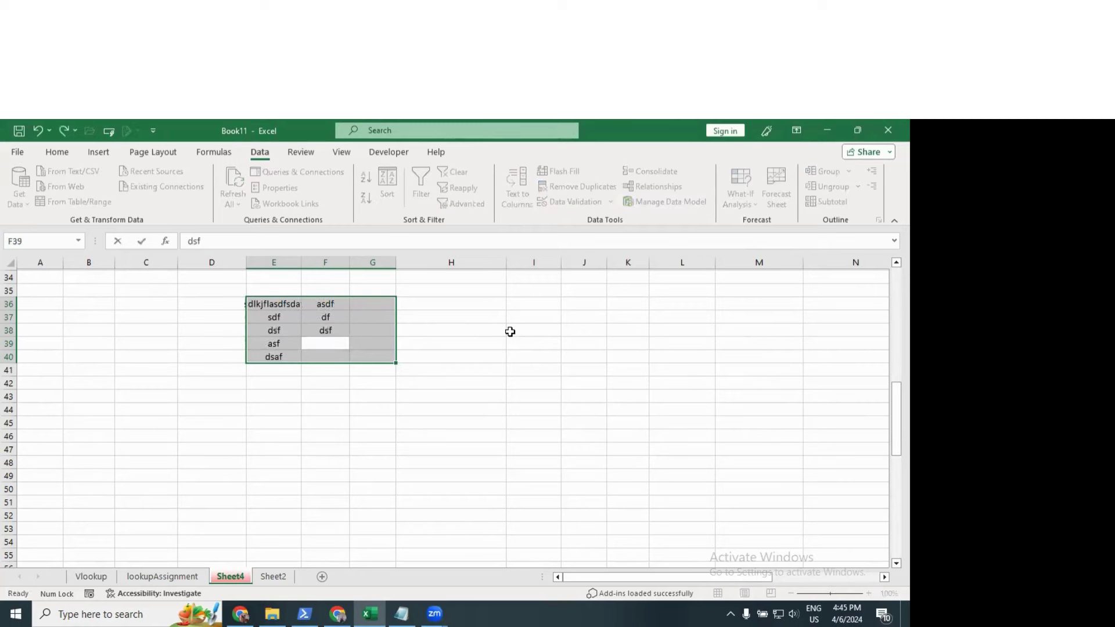
{"action": "type", "text": "df dsf f sdf  werwe werwe"}
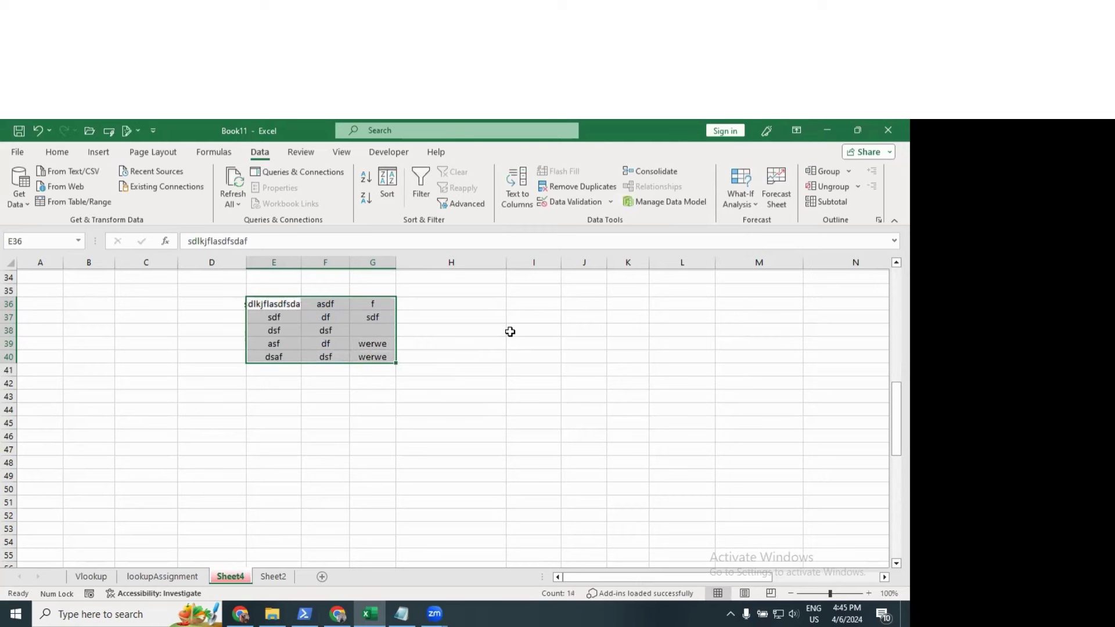
{"action": "left_click", "coordinate": [510, 331]}
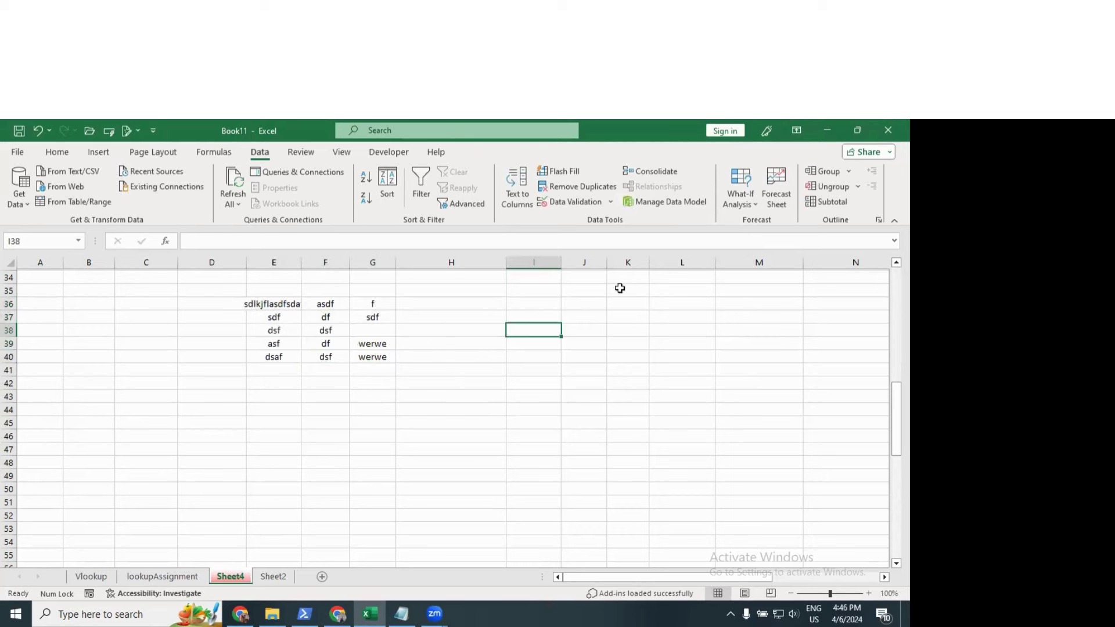
{"action": "left_click", "coordinate": [741, 203]}
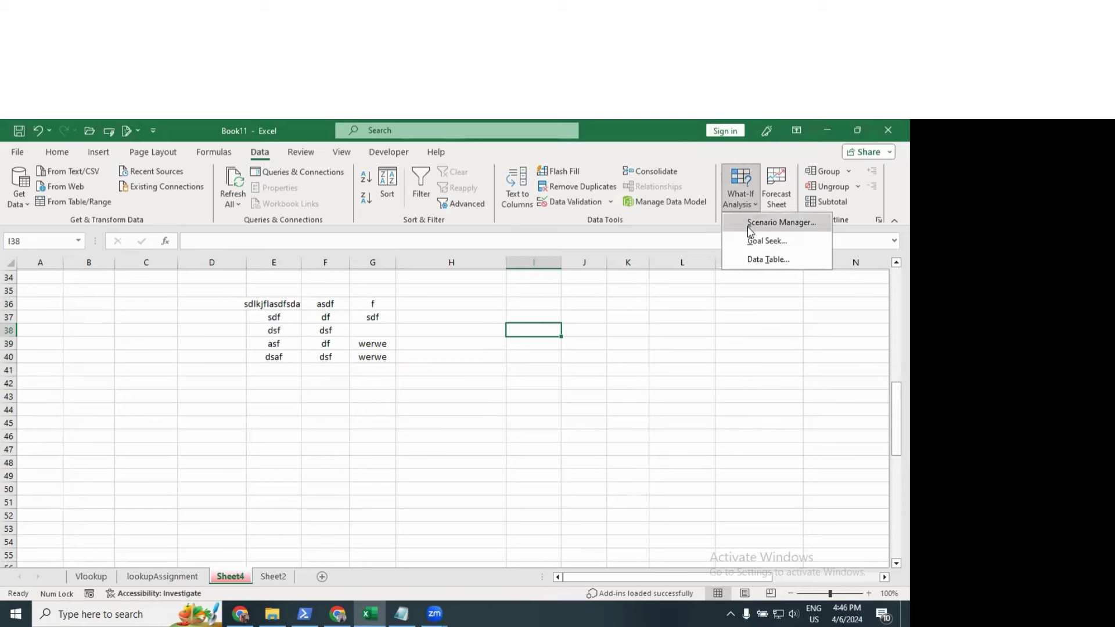
{"action": "left_click", "coordinate": [749, 222]}
{"action": "left_click_drag", "start_coordinate": [605, 207], "coordinate": [686, 178]}
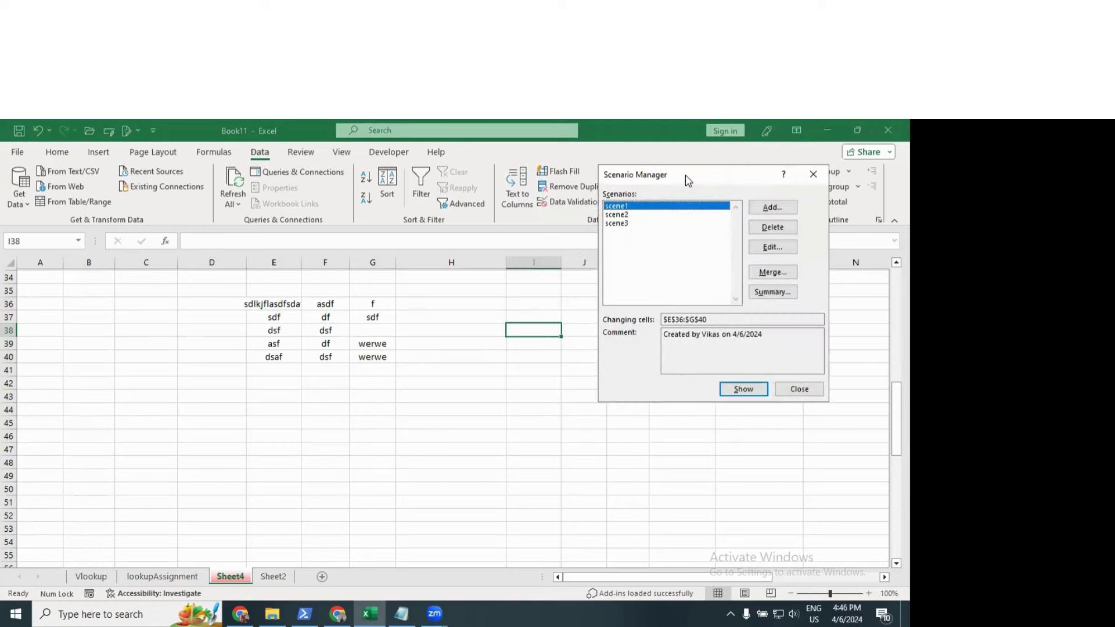
{"action": "left_click", "coordinate": [738, 392]}
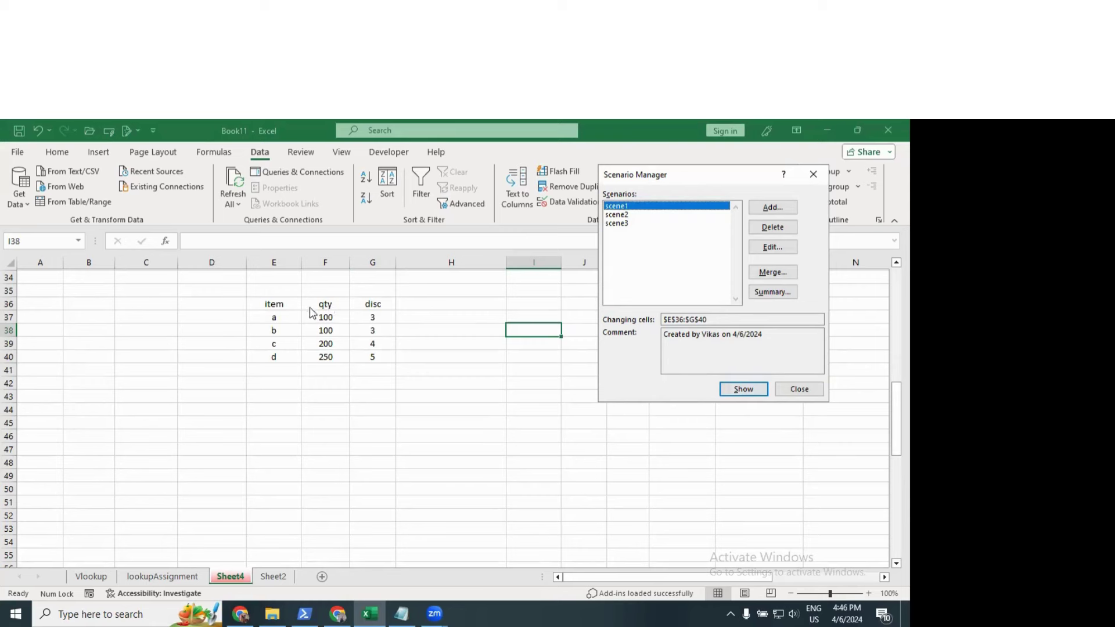
Step: Show scene2, then scene3, then scene2 again on the table
{"action": "left_click", "coordinate": [616, 214]}
{"action": "left_click", "coordinate": [751, 389]}
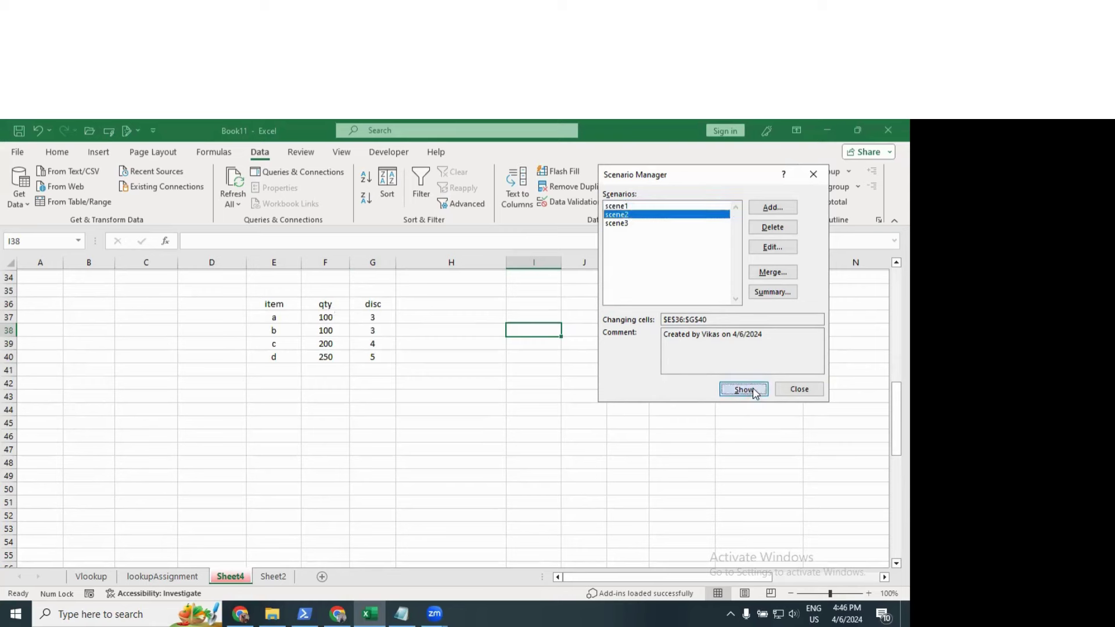
{"action": "left_click", "coordinate": [626, 224]}
{"action": "left_click", "coordinate": [742, 389]}
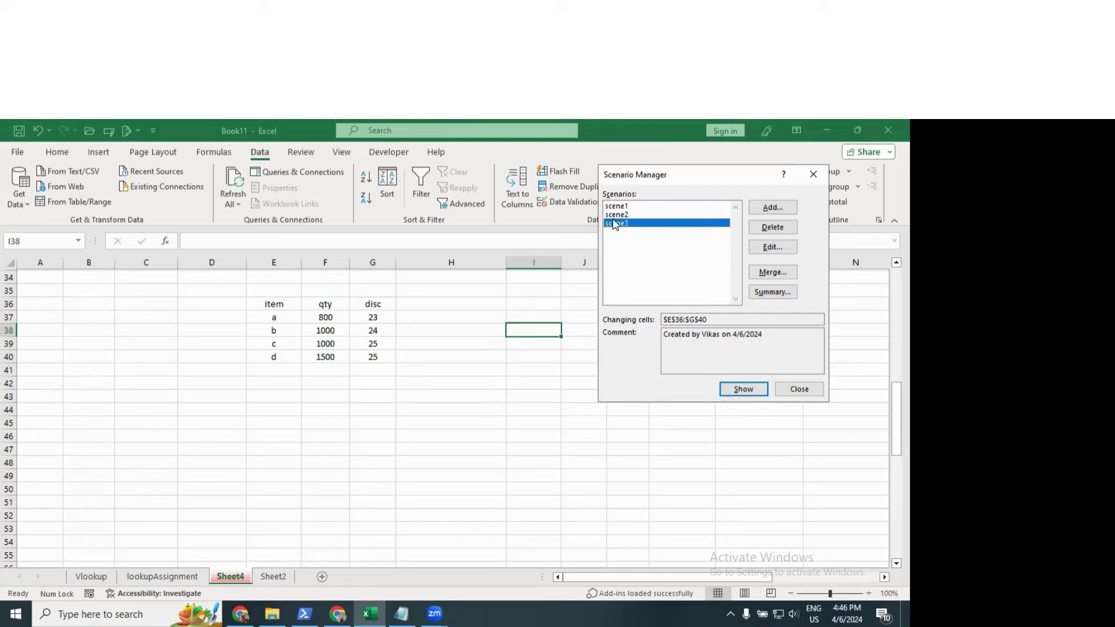
{"action": "left_click", "coordinate": [616, 215]}
{"action": "left_click", "coordinate": [735, 386]}
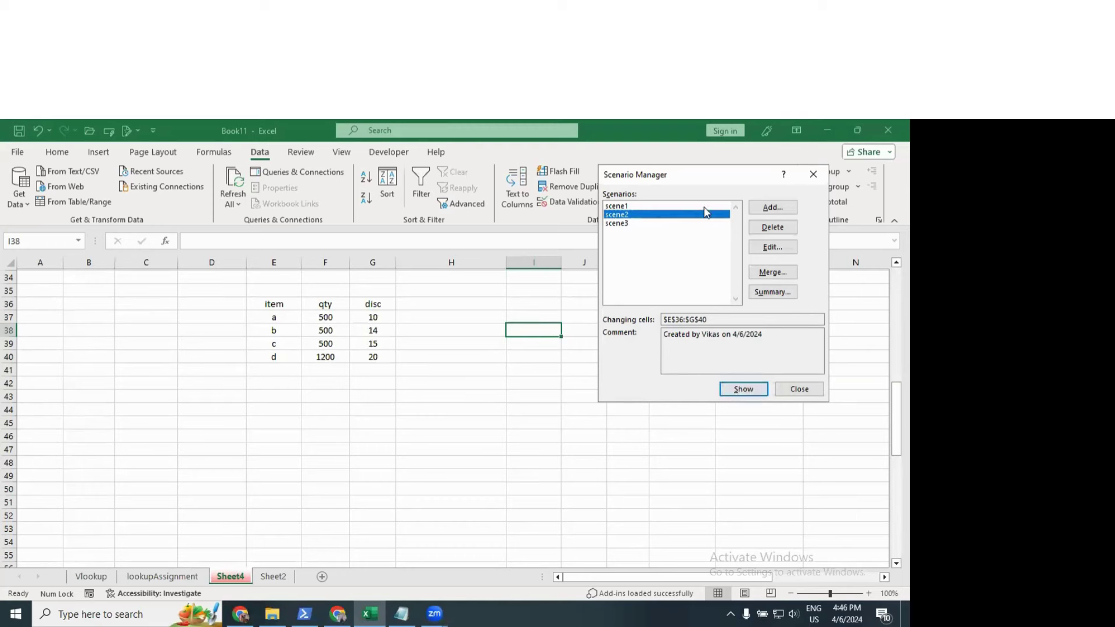
{"action": "left_click_drag", "start_coordinate": [701, 176], "coordinate": [452, 172]}
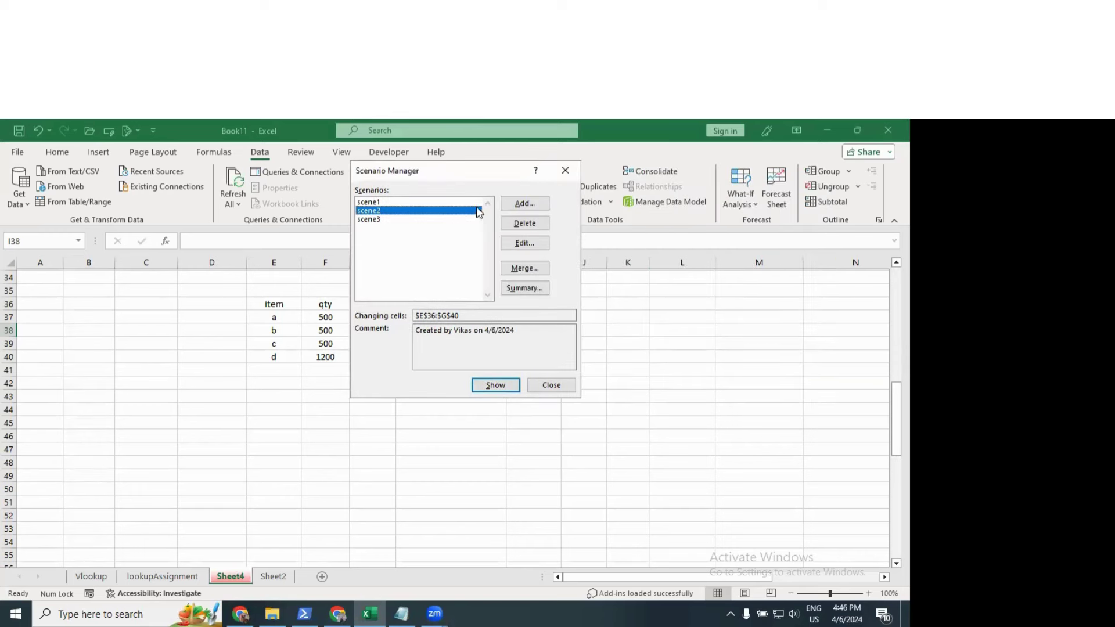
Step: Generate a Scenario Summary report using G44 as the result cell
{"action": "left_click", "coordinate": [524, 288]}
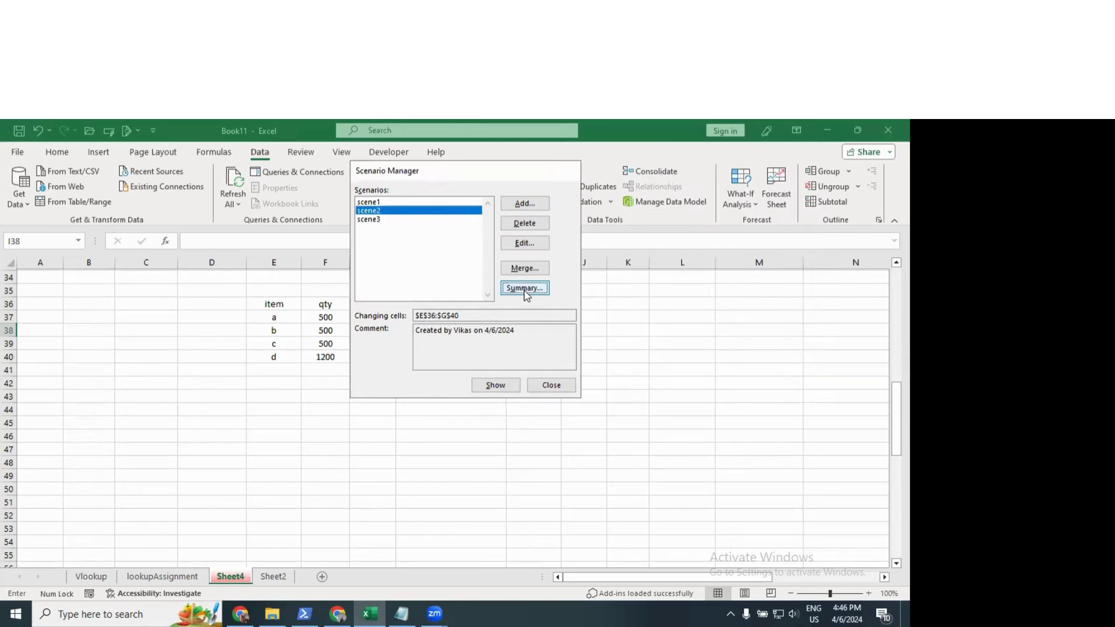
{"action": "left_click_drag", "start_coordinate": [464, 235], "coordinate": [514, 192]}
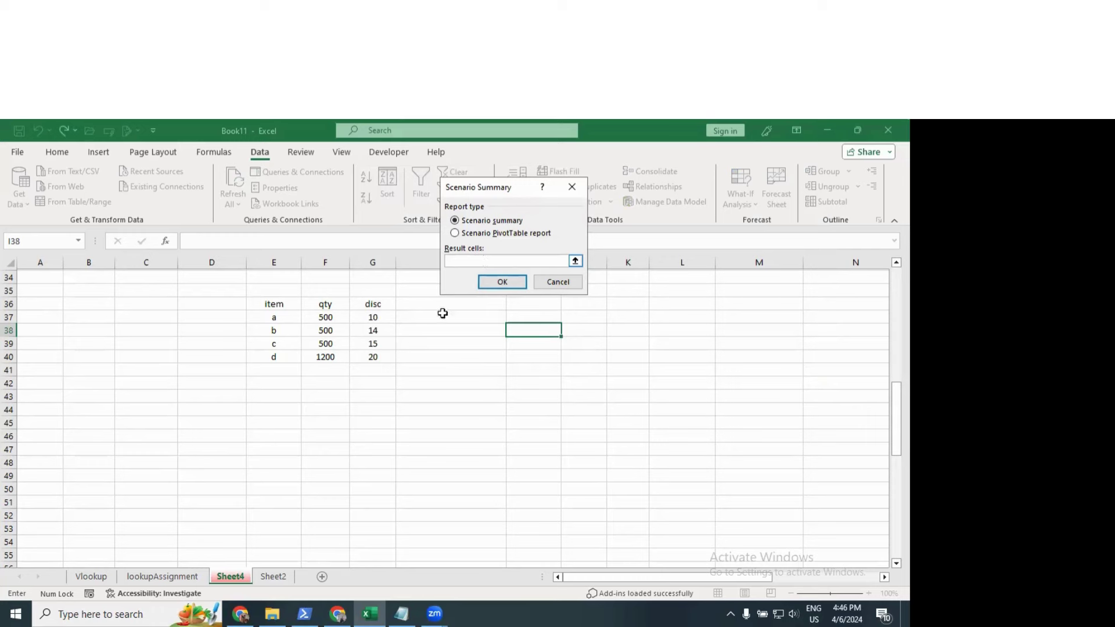
{"action": "left_click", "coordinate": [373, 409]}
{"action": "left_click", "coordinate": [502, 281]}
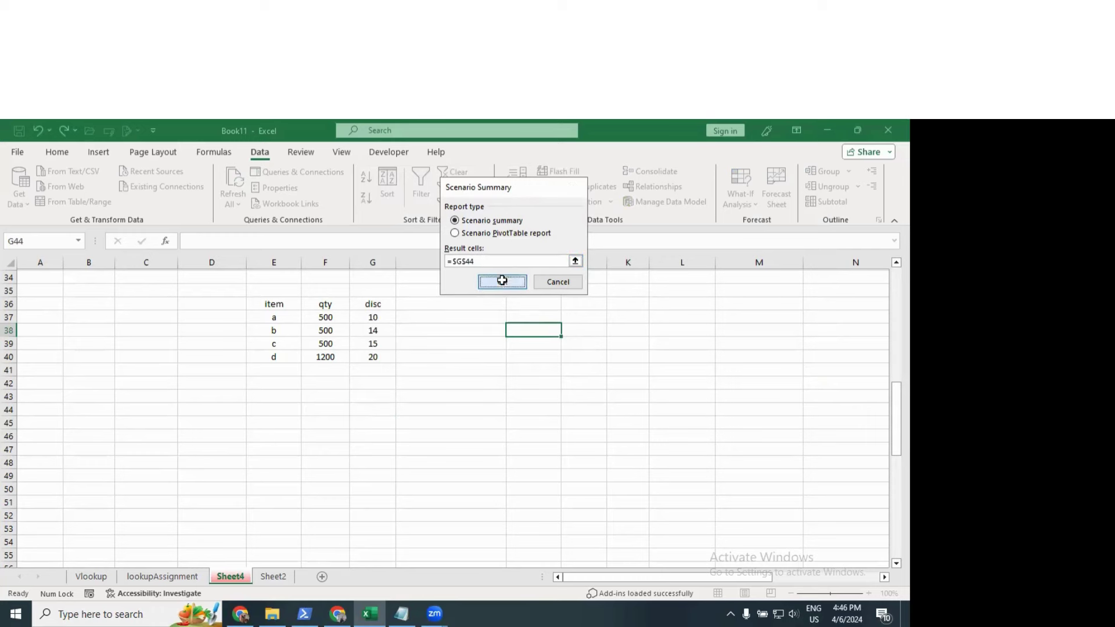
Step: Select and review the scenario values in the summary block through row 21
{"action": "scroll", "coordinate": [447, 398], "scroll_direction": "down", "scroll_amount": 4}
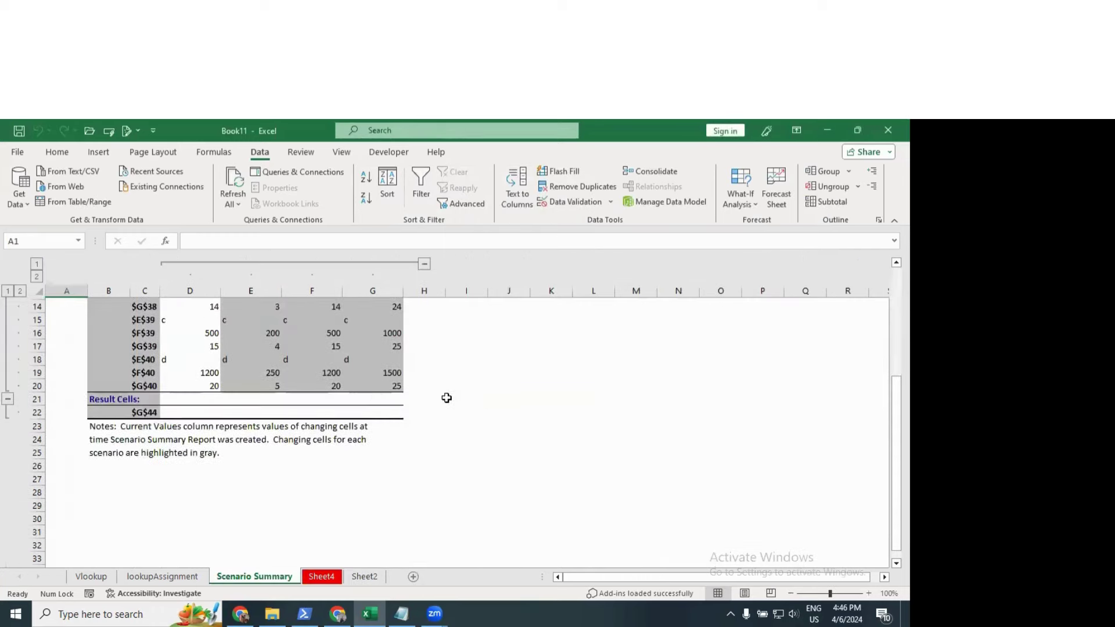
{"action": "scroll", "coordinate": [447, 398], "scroll_direction": "up", "scroll_amount": 5}
{"action": "left_click_drag", "start_coordinate": [133, 360], "coordinate": [362, 507]}
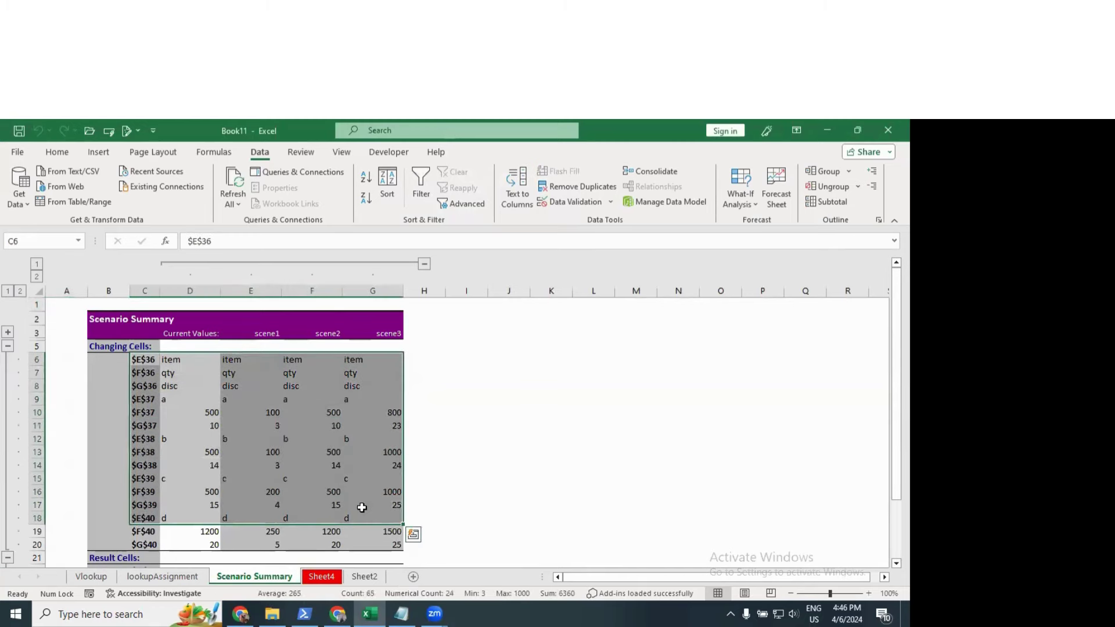
{"action": "scroll", "coordinate": [362, 507], "scroll_direction": "down", "scroll_amount": 4}
{"action": "scroll", "coordinate": [276, 437], "scroll_direction": "up", "scroll_amount": 4}
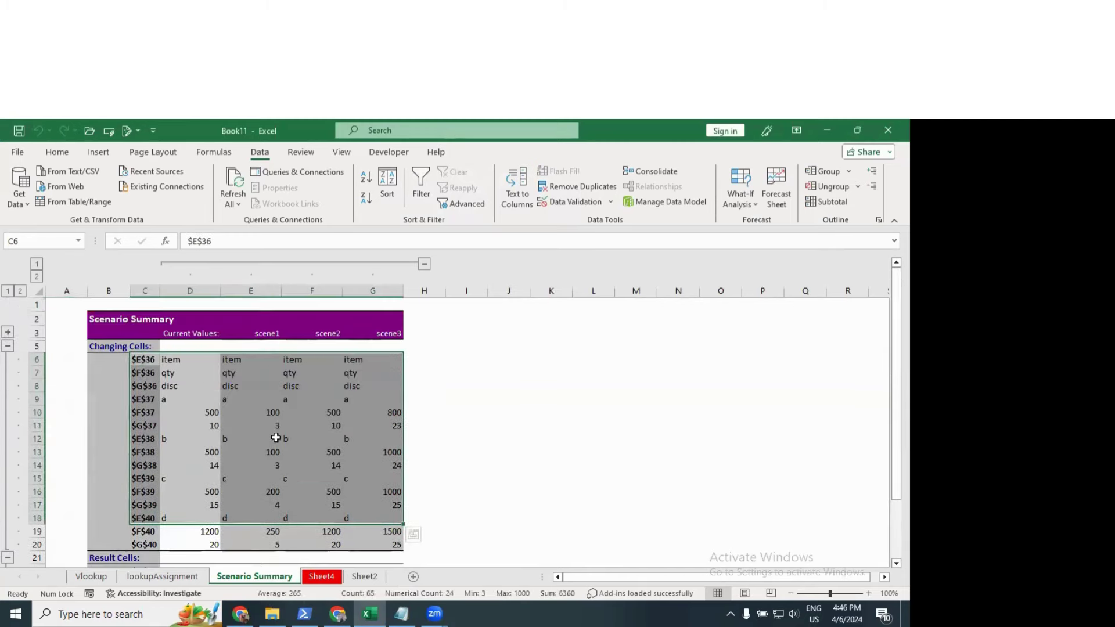
{"action": "left_click", "coordinate": [207, 378]}
{"action": "left_click_drag", "start_coordinate": [145, 361], "coordinate": [314, 499]}
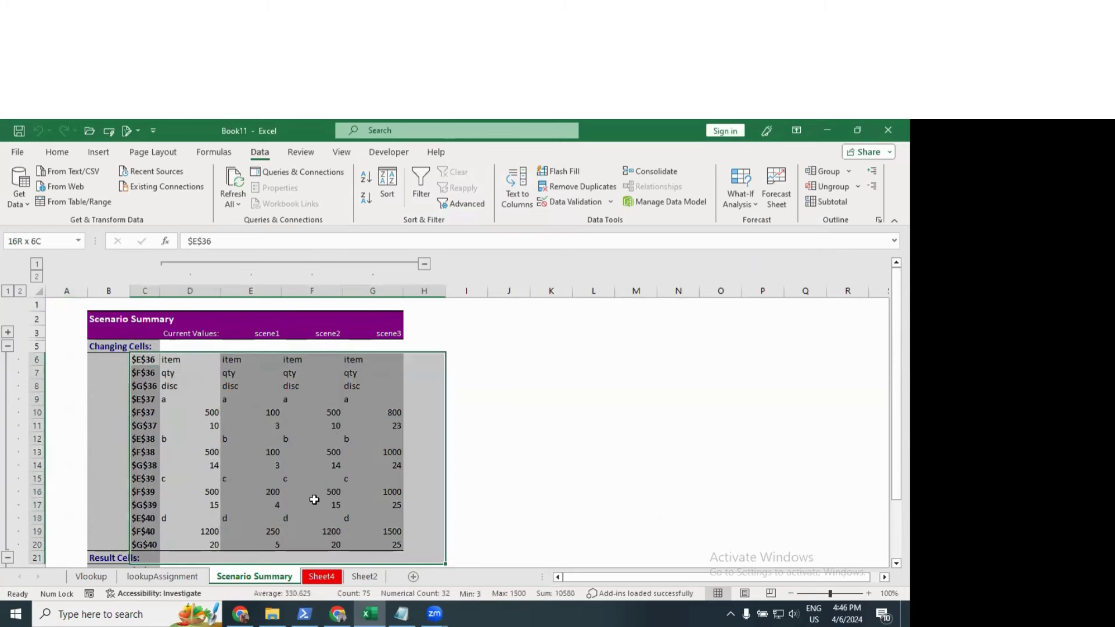
{"action": "left_click", "coordinate": [324, 426]}
{"action": "scroll", "coordinate": [323, 426], "scroll_direction": "down", "scroll_amount": 3}
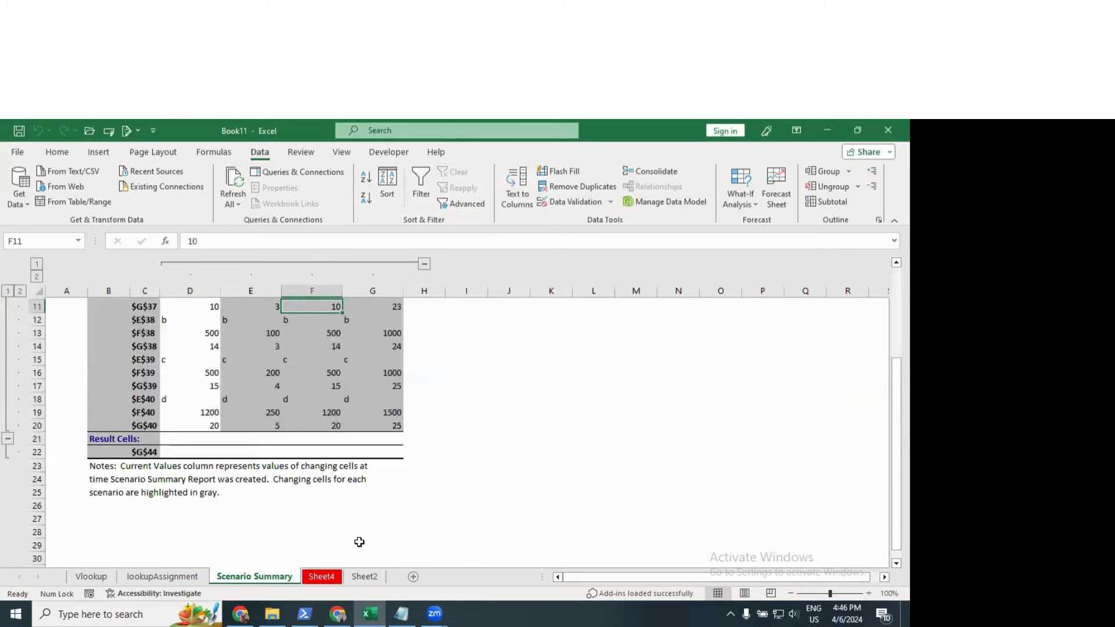
Step: Permanently delete the Scenario Summary sheet from the workbook
{"action": "right_click", "coordinate": [252, 588]}
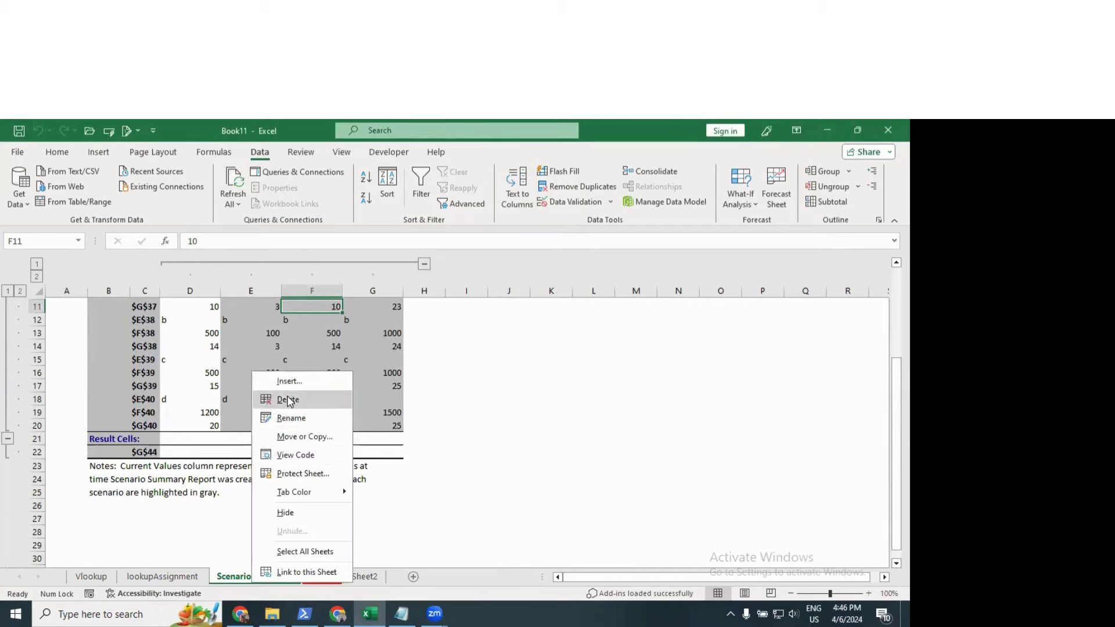
{"action": "left_click", "coordinate": [277, 401]}
{"action": "left_click", "coordinate": [436, 406]}
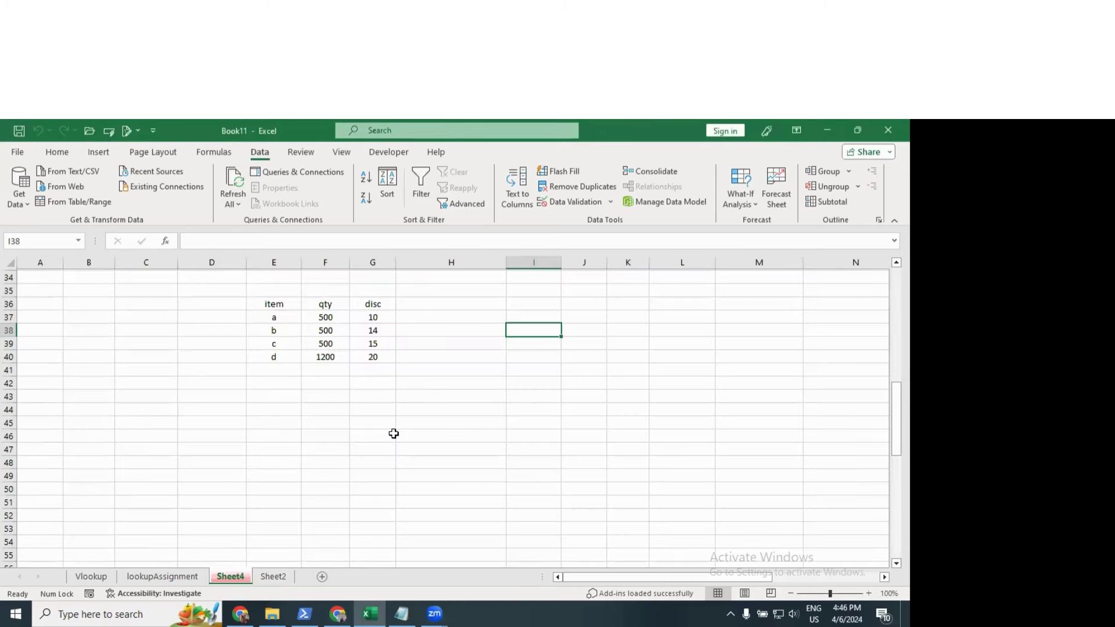
Step: Look at the What-If Analysis options, then close them without changes
{"action": "scroll", "coordinate": [393, 432], "scroll_direction": "up", "scroll_amount": 6}
{"action": "scroll", "coordinate": [224, 421], "scroll_direction": "up", "scroll_amount": 5}
{"action": "scroll", "coordinate": [319, 393], "scroll_direction": "down", "scroll_amount": 6}
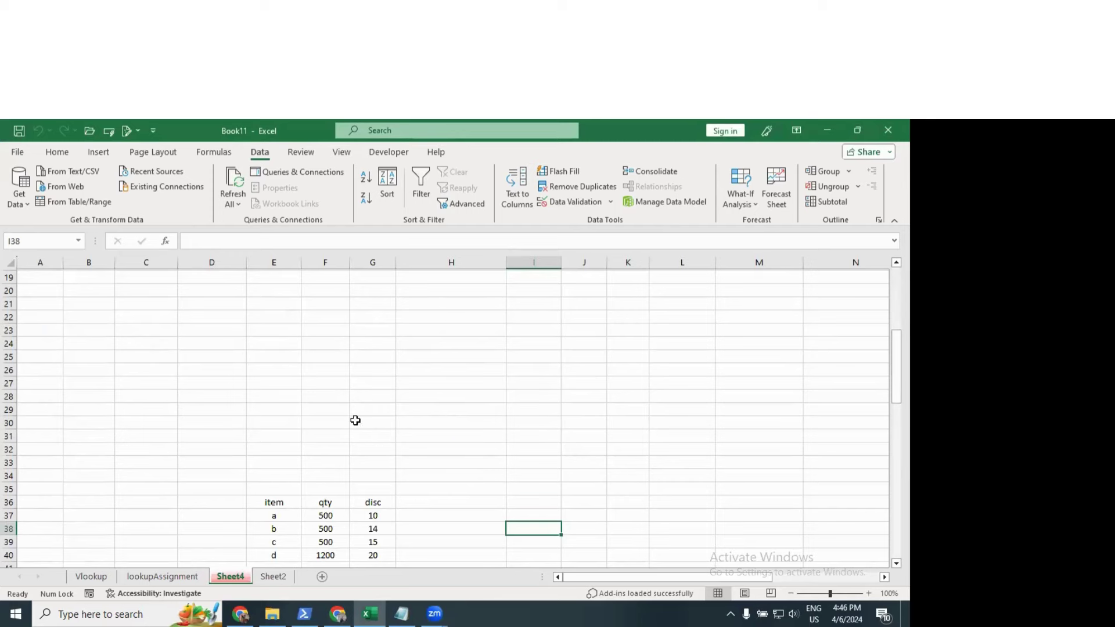
{"action": "scroll", "coordinate": [356, 420], "scroll_direction": "up", "scroll_amount": 6}
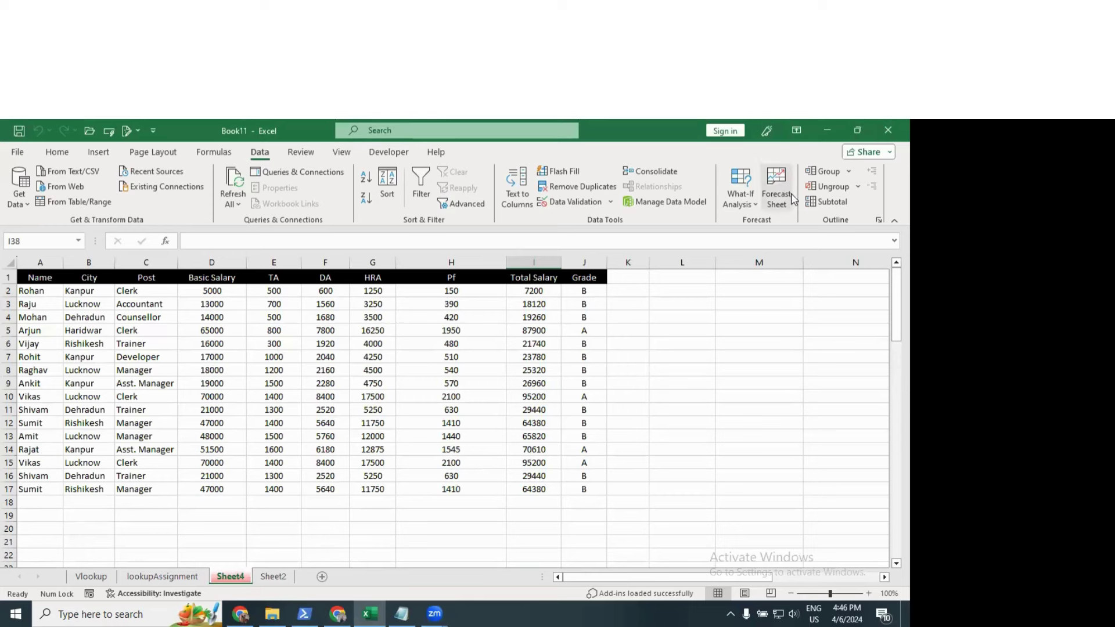
{"action": "left_click", "coordinate": [754, 204]}
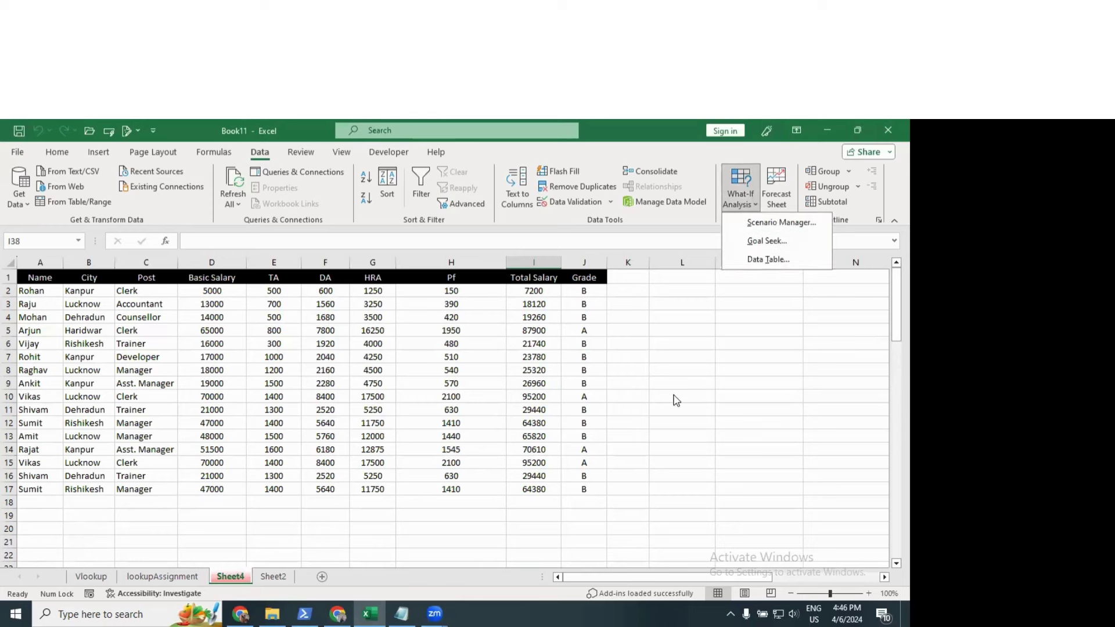
{"action": "scroll", "coordinate": [488, 380], "scroll_direction": "down", "scroll_amount": 5}
{"action": "left_click", "coordinate": [499, 328]}
Step: Clear the item/qty/disc table contents from E35:G41 on Sheet4
{"action": "scroll", "coordinate": [442, 363], "scroll_direction": "down", "scroll_amount": 4}
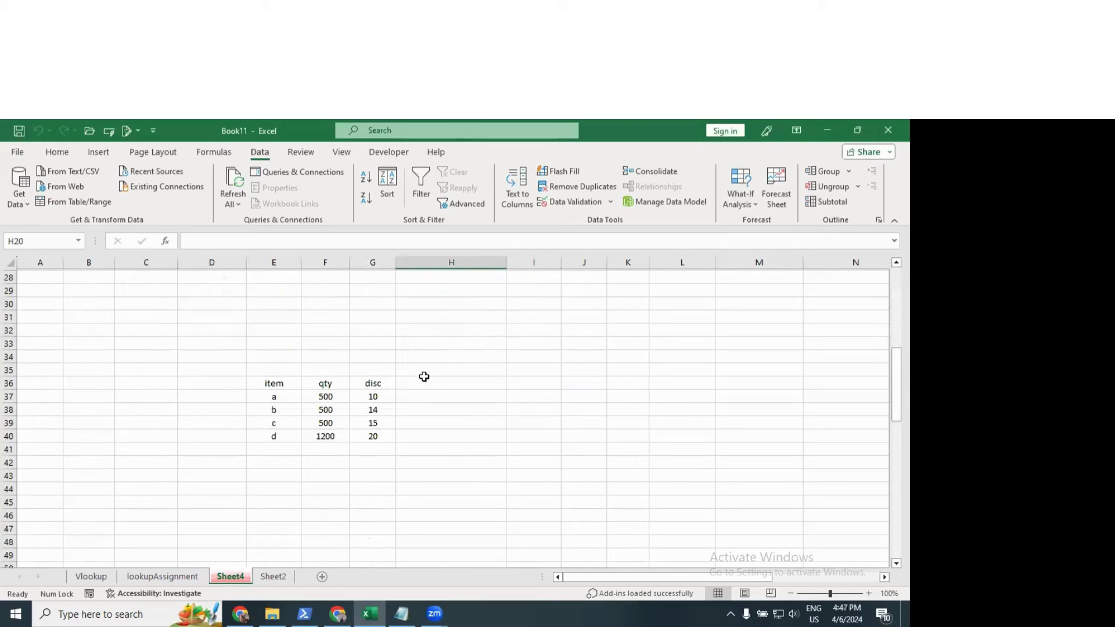
{"action": "left_click_drag", "start_coordinate": [269, 372], "coordinate": [390, 447]}
{"action": "key", "text": "Delete"}
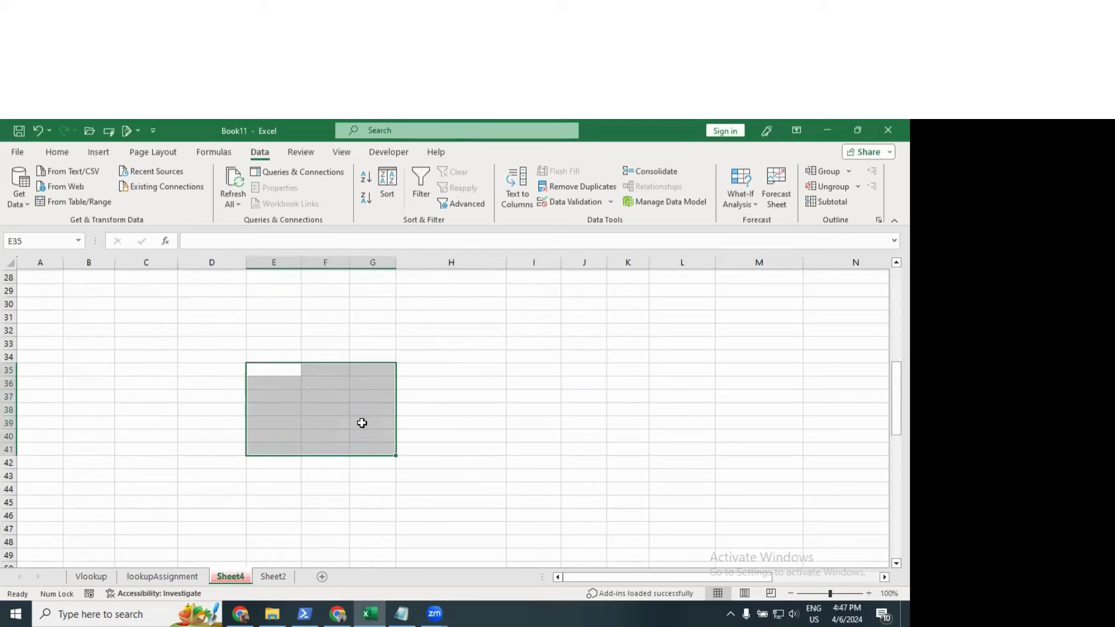
{"action": "left_click", "coordinate": [226, 328]}
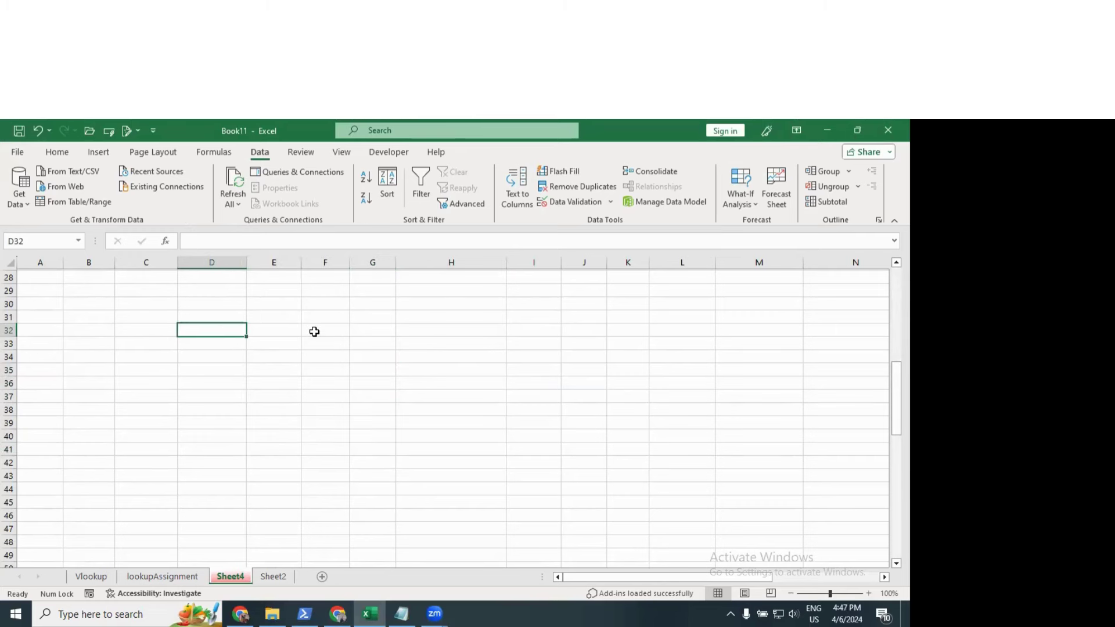
Step: Cancel the D32 entry and enter labels p, r, t in F32:F34
{"action": "type", "text": "p"}
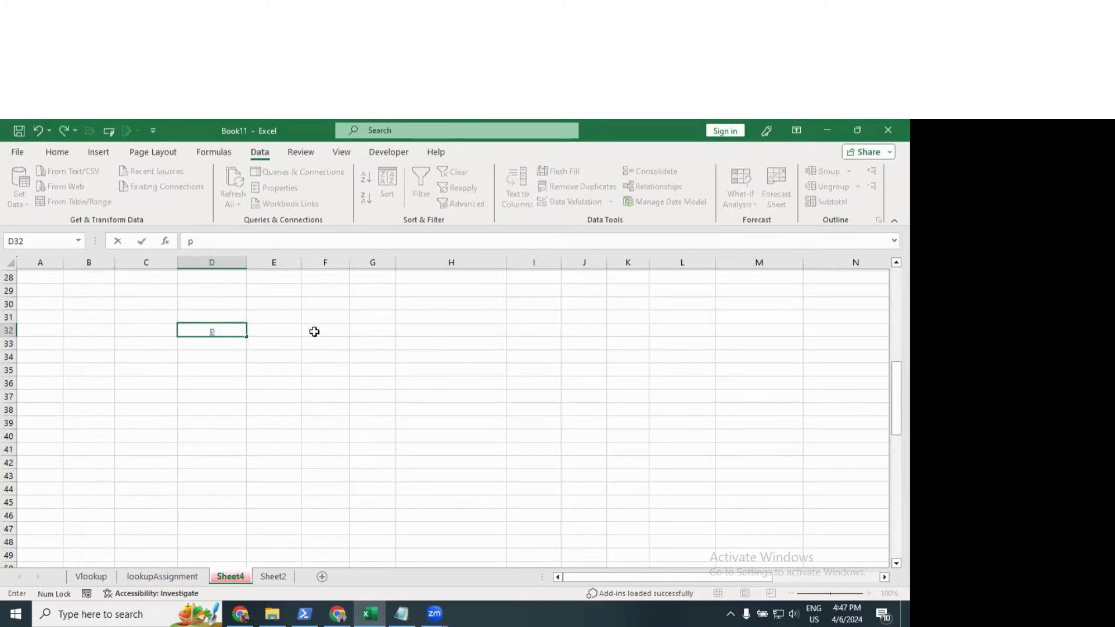
{"action": "key", "text": "Escape"}
{"action": "left_click", "coordinate": [313, 332]}
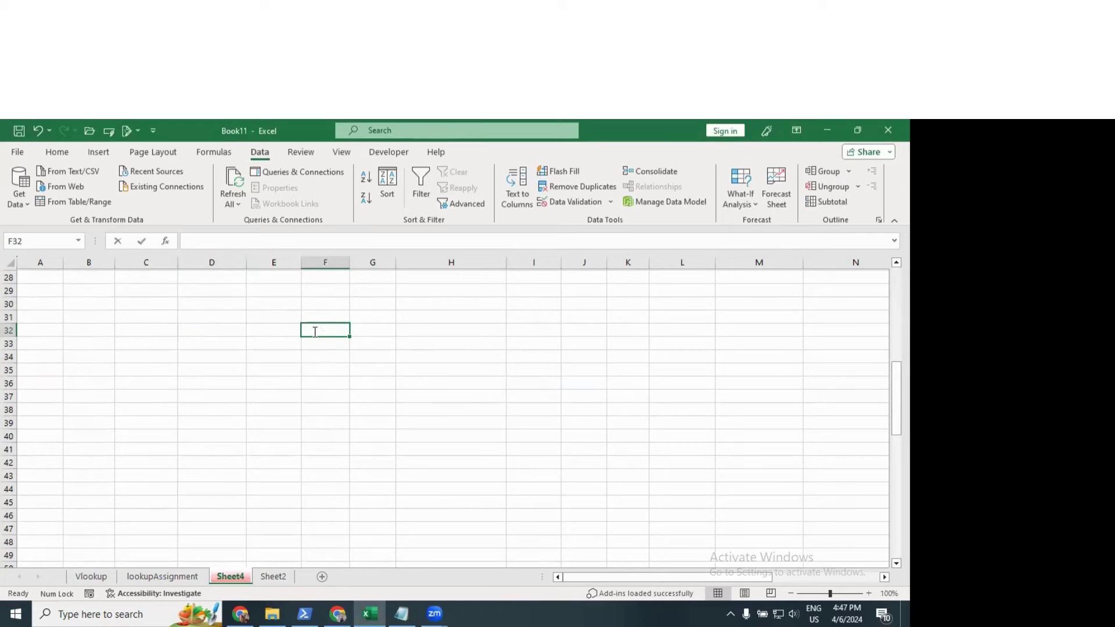
{"action": "type", "text": "p"}
{"action": "key", "text": "Return"}
{"action": "type", "text": "r"}
Step: Enter principal 5000, rate 5 and time 3 in G32:G34
{"action": "key", "text": "Return"}
{"action": "type", "text": "t"}
{"action": "key", "text": "Tab"}
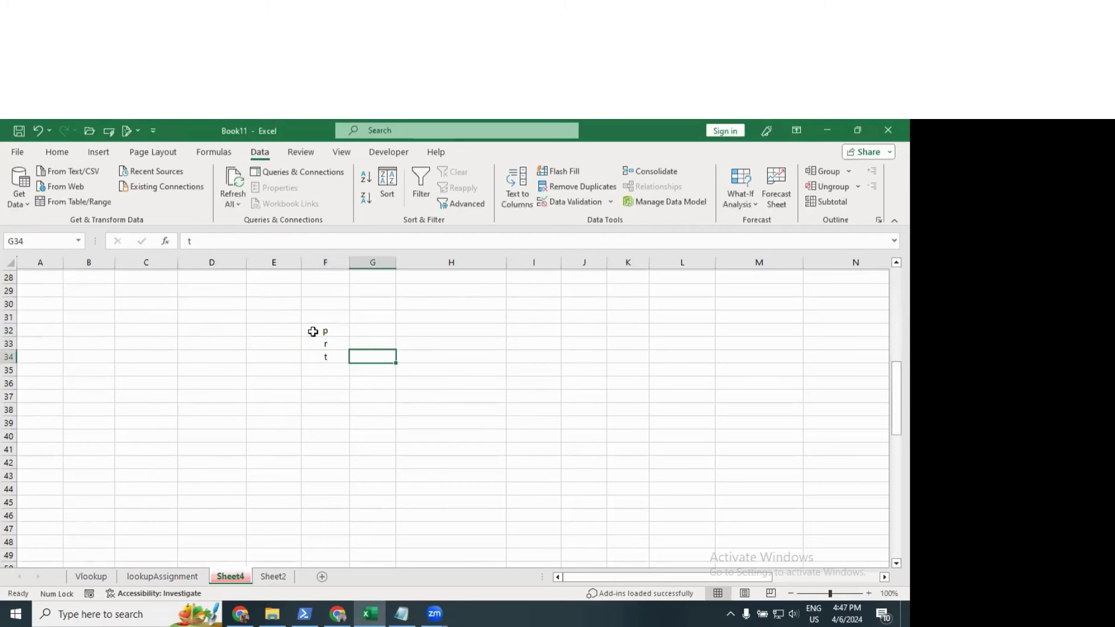
{"action": "key", "text": "Up"}
{"action": "key", "text": "Up"}
{"action": "type", "text": "5000"}
{"action": "key", "text": "Return"}
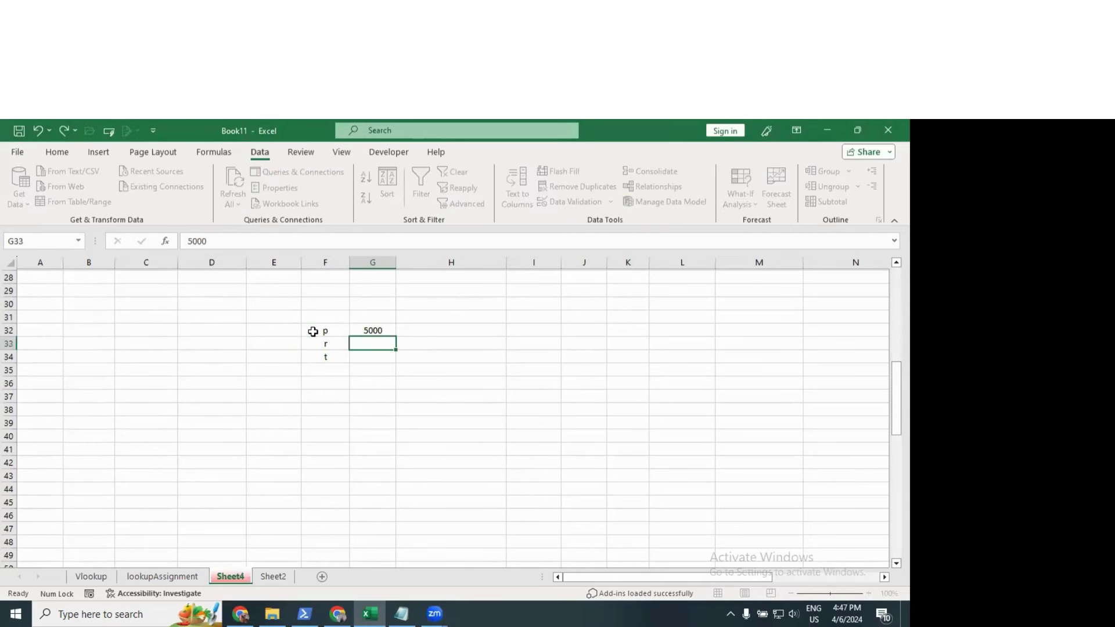
{"action": "type", "text": "5"}
{"action": "key", "text": "Return"}
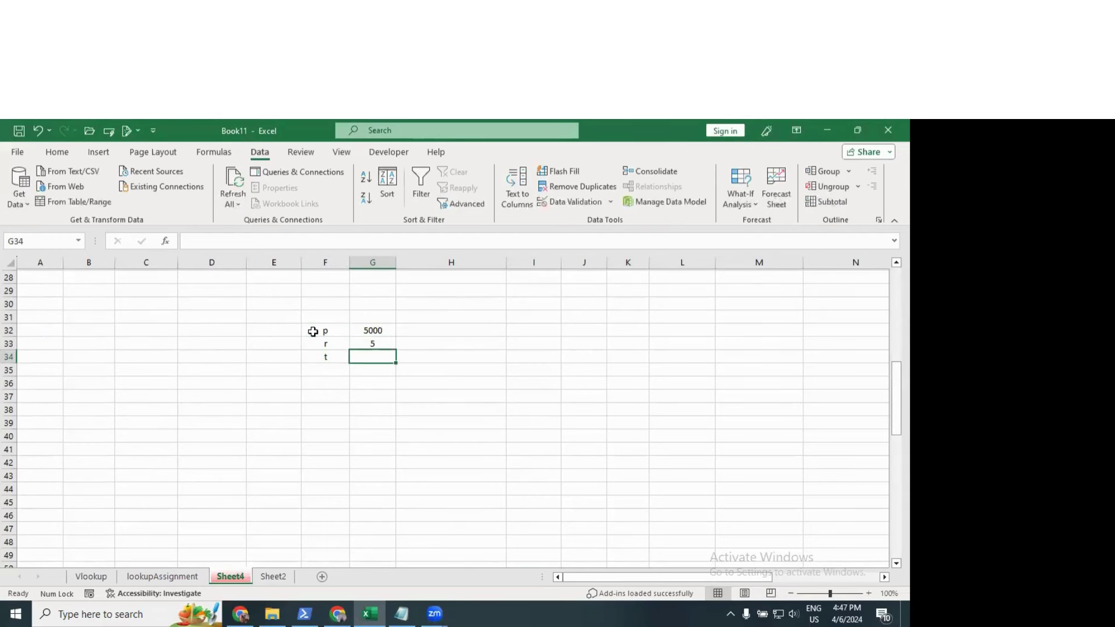
{"action": "type", "text": "3"}
{"action": "key", "text": "Return"}
{"action": "key", "text": "Down"}
{"action": "key", "text": "Down"}
{"action": "key", "text": "Down"}
{"action": "key", "text": "Down"}
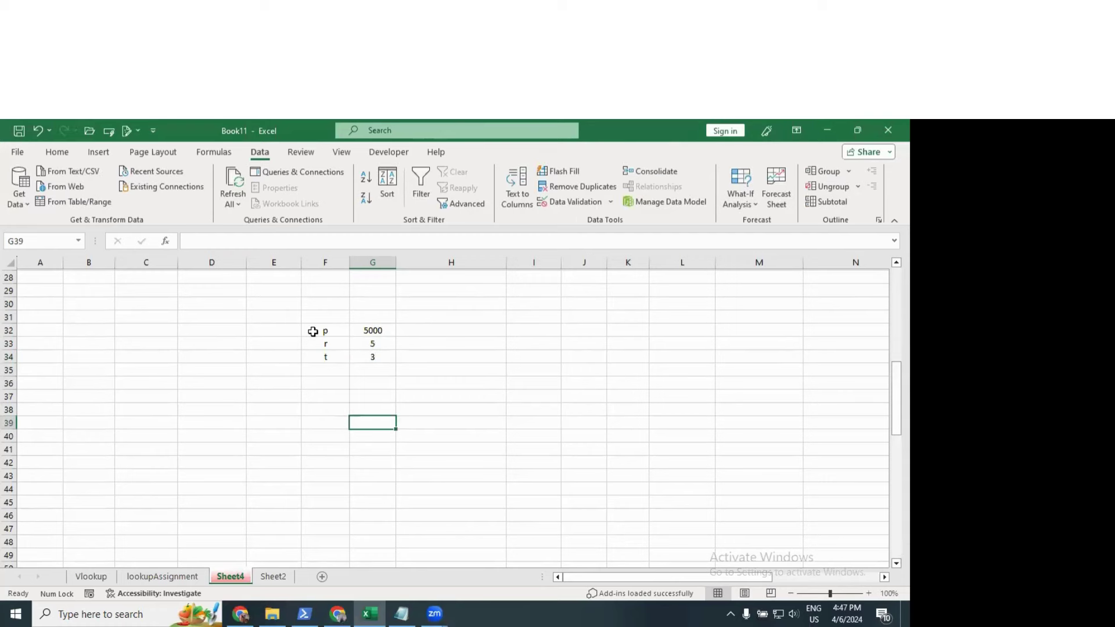
Step: Label F39 'si' and enter =(G32*G33*G34)/100 in G39, giving 750
{"action": "key", "text": "Left"}
{"action": "type", "text": "si"}
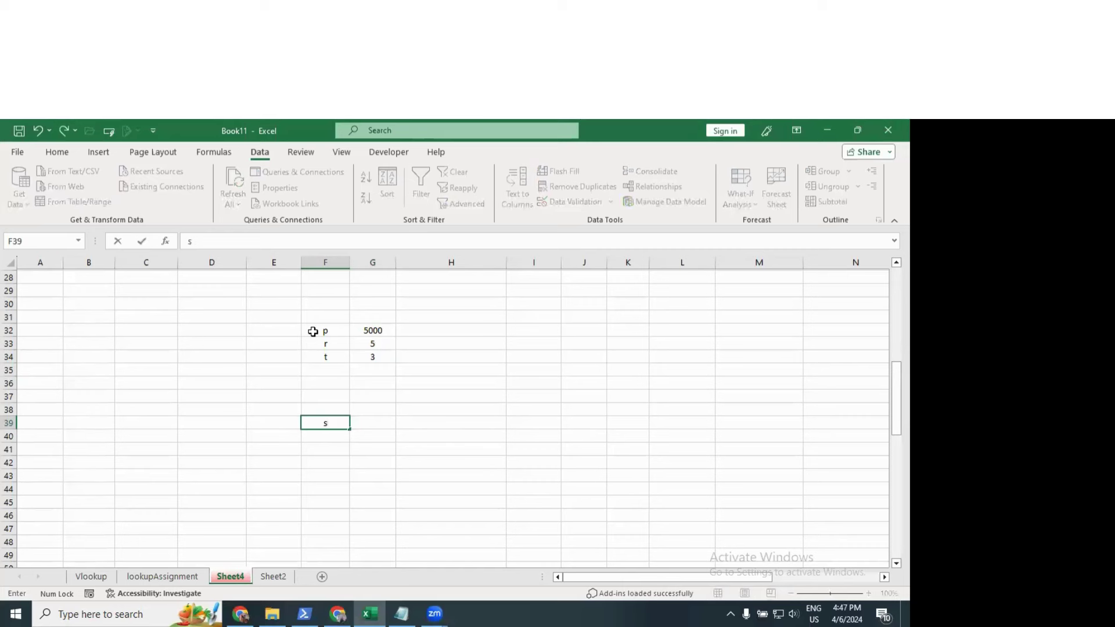
{"action": "key", "text": "Tab"}
{"action": "type", "text": "="}
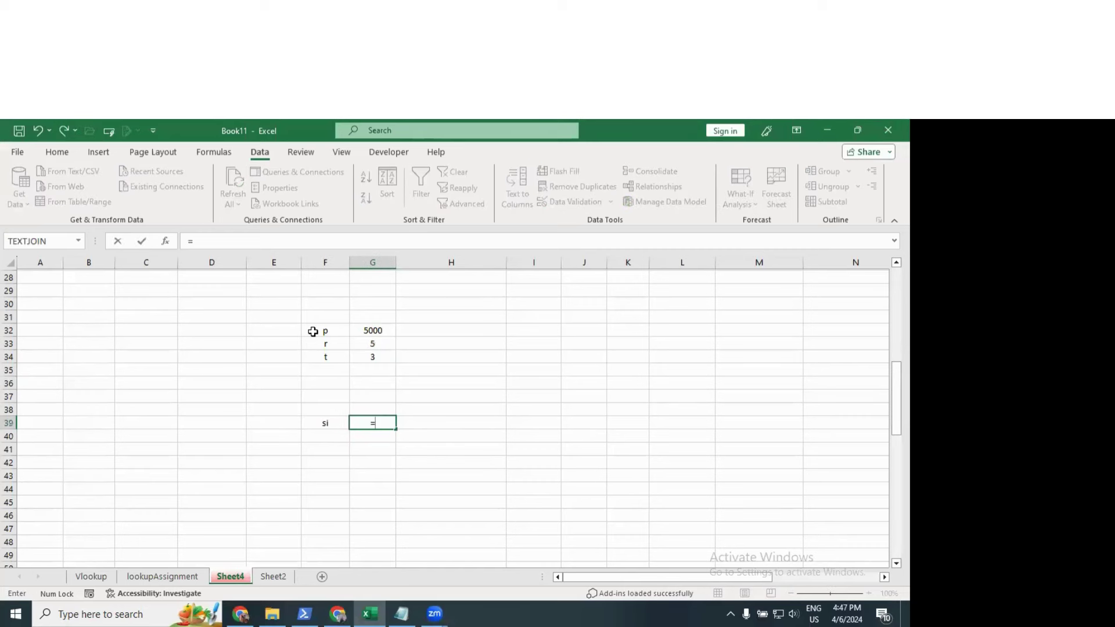
{"action": "type", "text": "("}
{"action": "key", "text": "Up"}
{"action": "key", "text": "Up"}
{"action": "key", "text": "Up"}
{"action": "key", "text": "Up"}
{"action": "key", "text": "Up"}
{"action": "key", "text": "Up"}
{"action": "key", "text": "Up"}
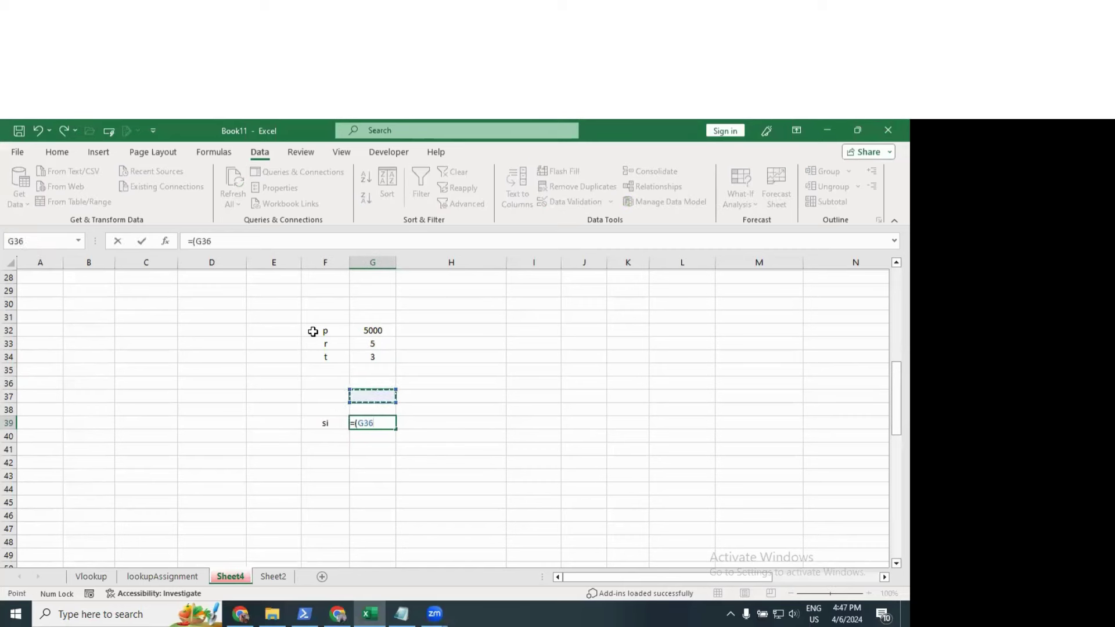
{"action": "type", "text": "*"}
{"action": "key", "text": "Up"}
{"action": "key", "text": "Up"}
{"action": "key", "text": "Up"}
{"action": "key", "text": "Up"}
{"action": "key", "text": "Up"}
{"action": "key", "text": "Up"}
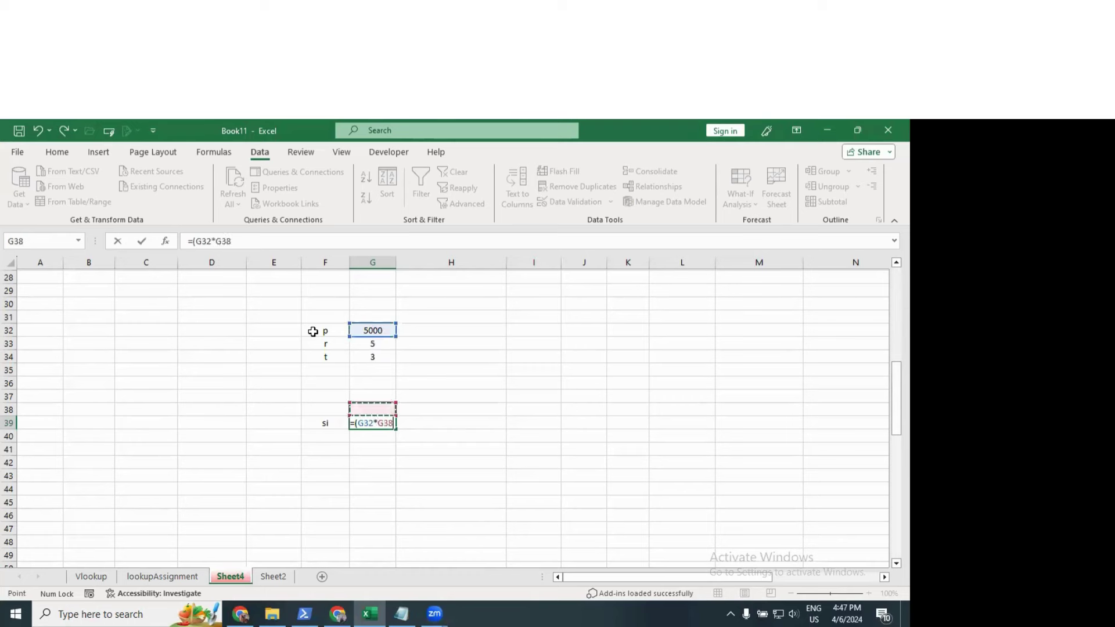
{"action": "type", "text": "*"}
{"action": "key", "text": "Up"}
{"action": "key", "text": "Up"}
{"action": "key", "text": "Up"}
{"action": "key", "text": "Up"}
{"action": "key", "text": "Up"}
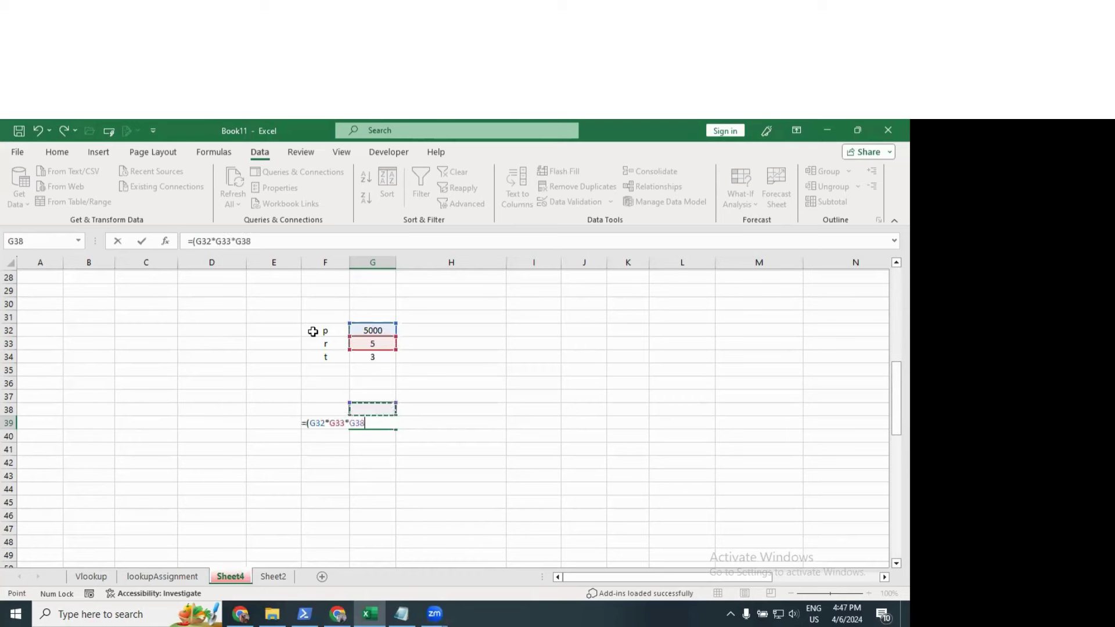
{"action": "type", "text": ")"}
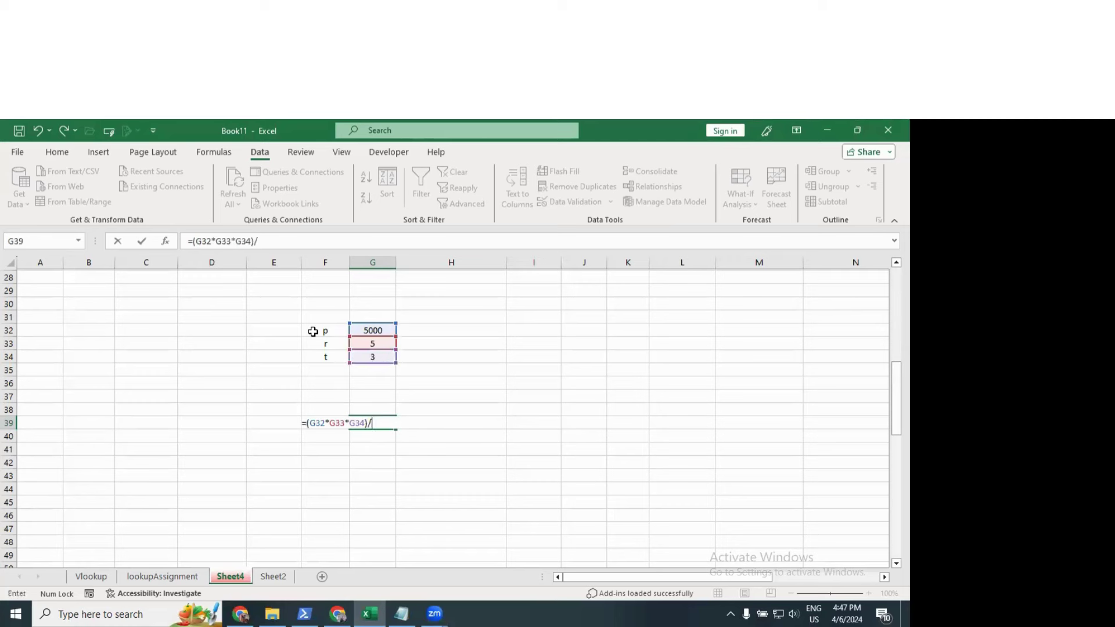
{"action": "type", "text": "/100"}
{"action": "key", "text": "Return"}
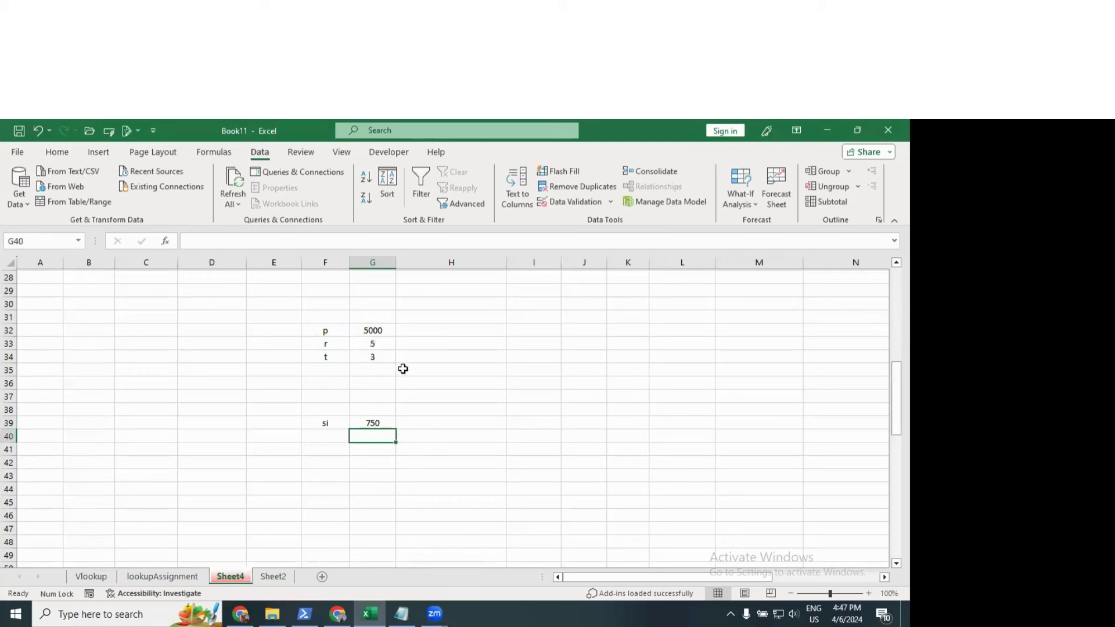
{"action": "left_click", "coordinate": [379, 422]}
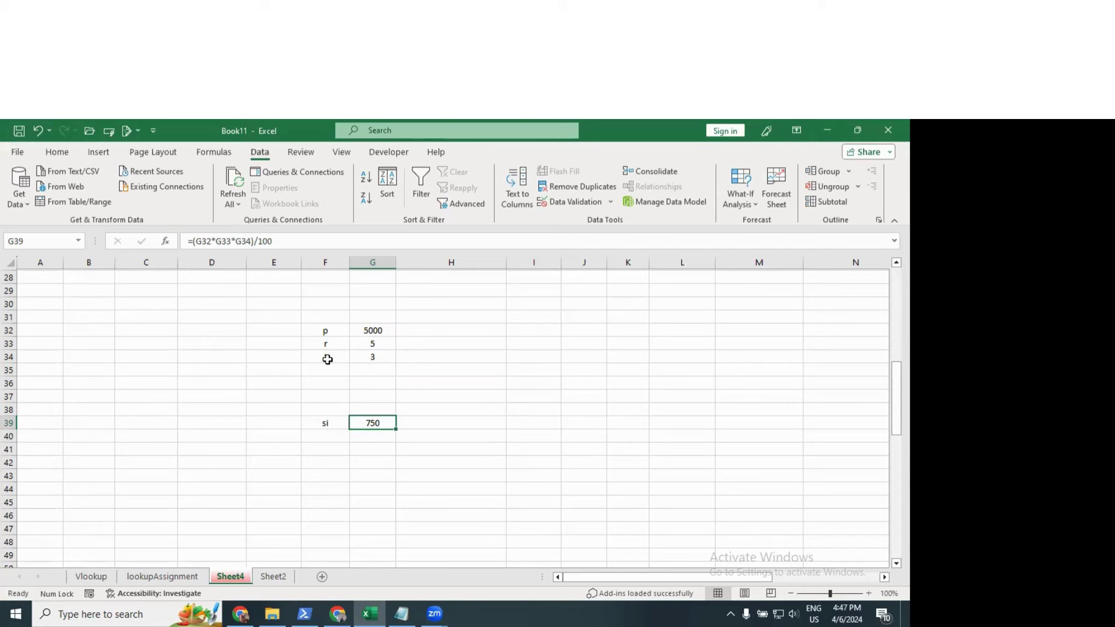
Step: Check the time (G34), principal (G32) and interest formula (G39), then open What-If Analysis
{"action": "left_click", "coordinate": [356, 356]}
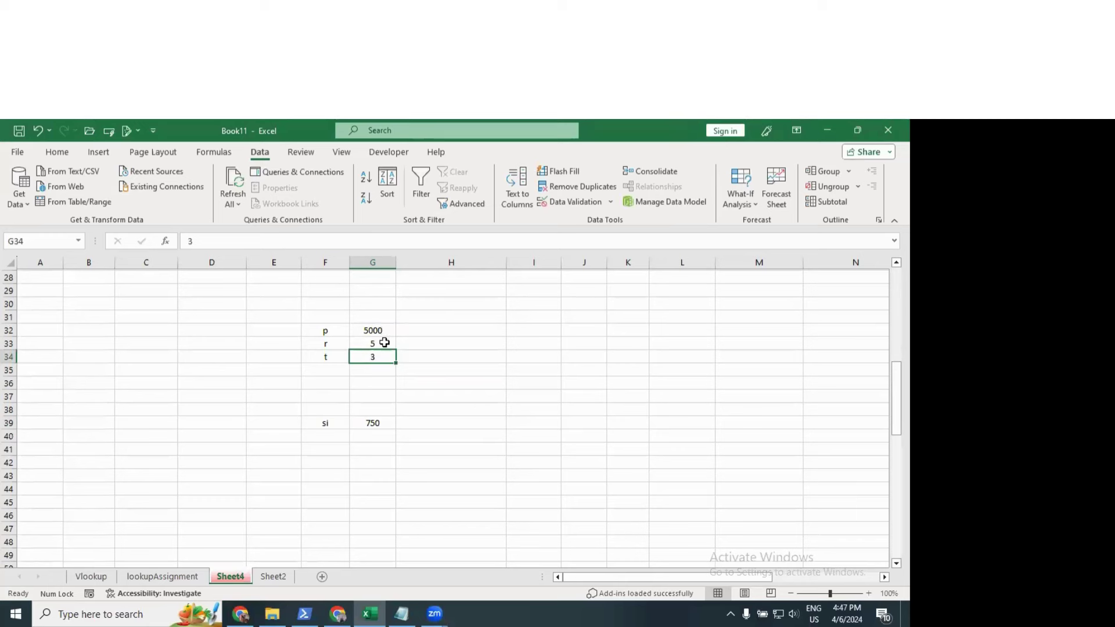
{"action": "left_click", "coordinate": [385, 329]}
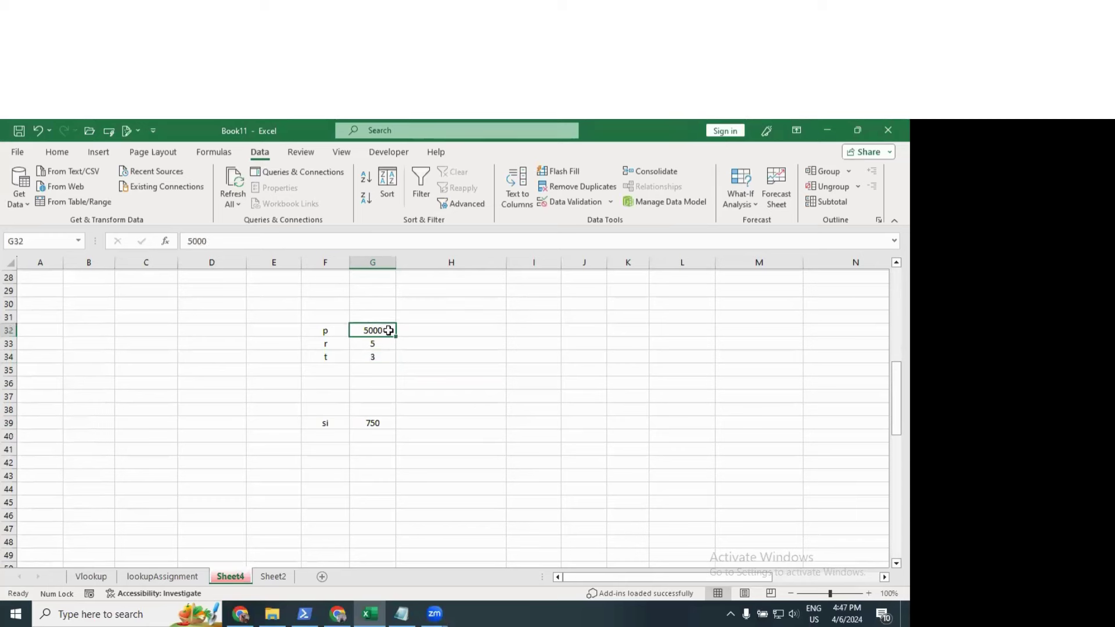
{"action": "left_click", "coordinate": [383, 422]}
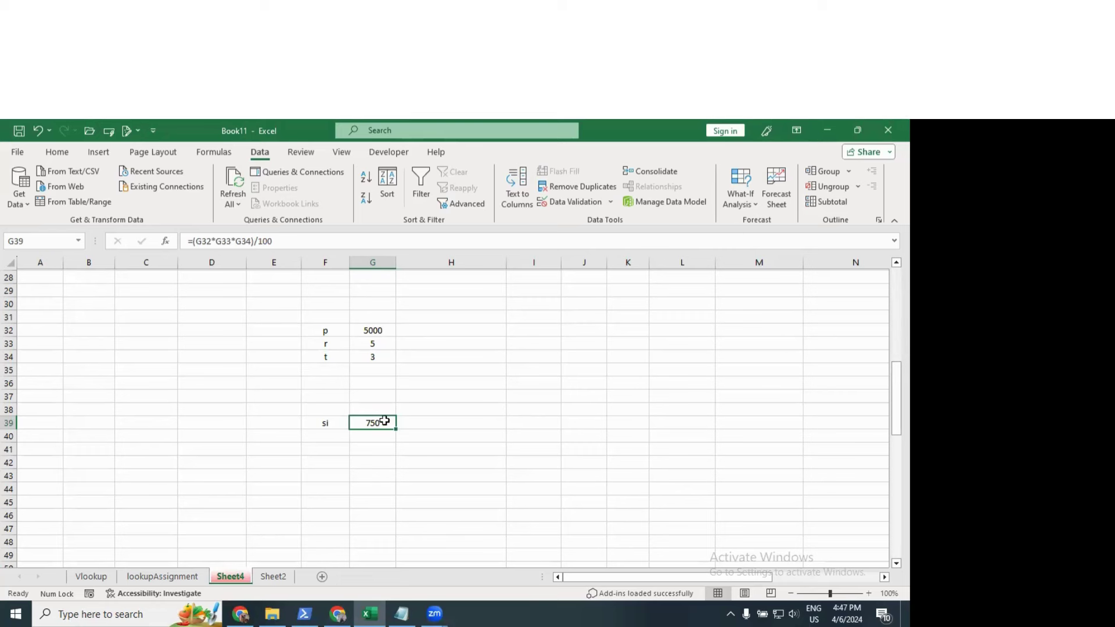
{"action": "left_click", "coordinate": [738, 204]}
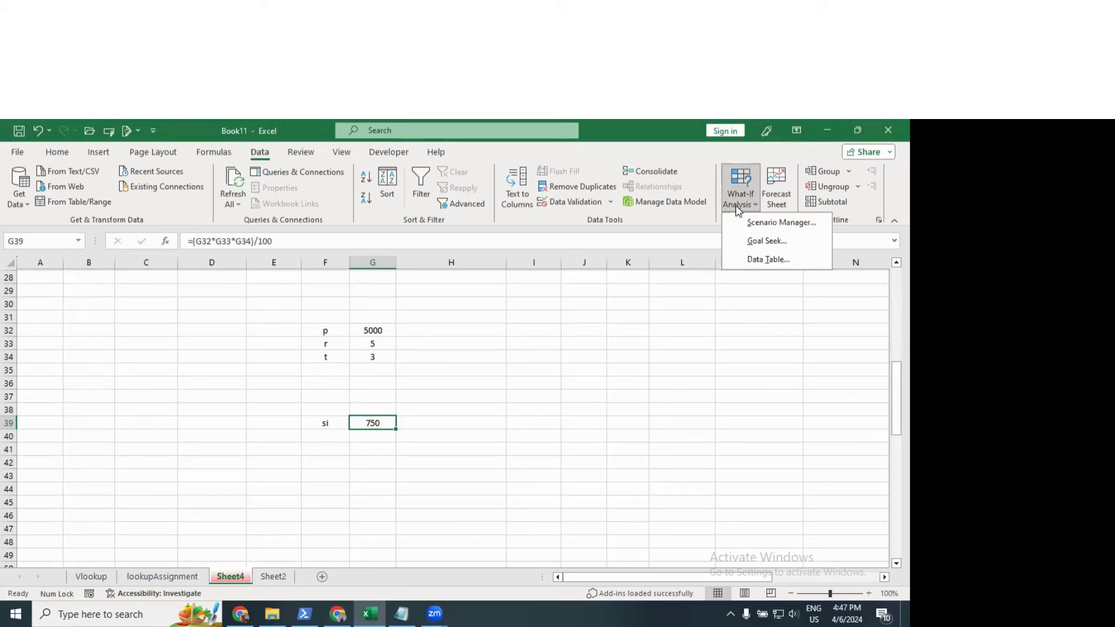
{"action": "left_click", "coordinate": [758, 240]}
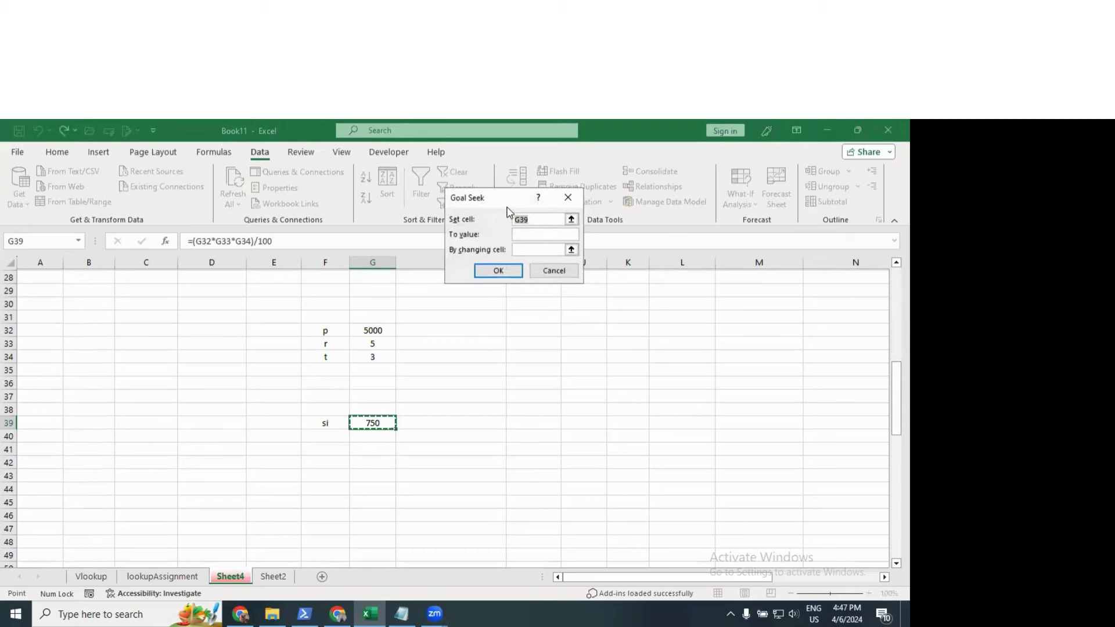
{"action": "left_click_drag", "start_coordinate": [507, 206], "coordinate": [633, 262]}
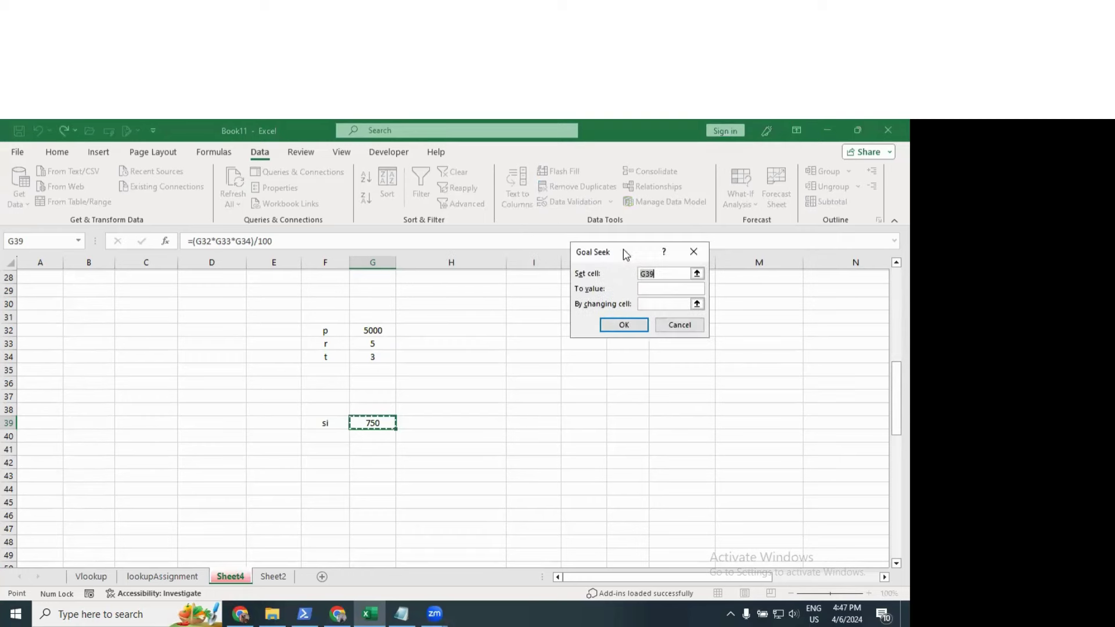
{"action": "left_click", "coordinate": [653, 288]}
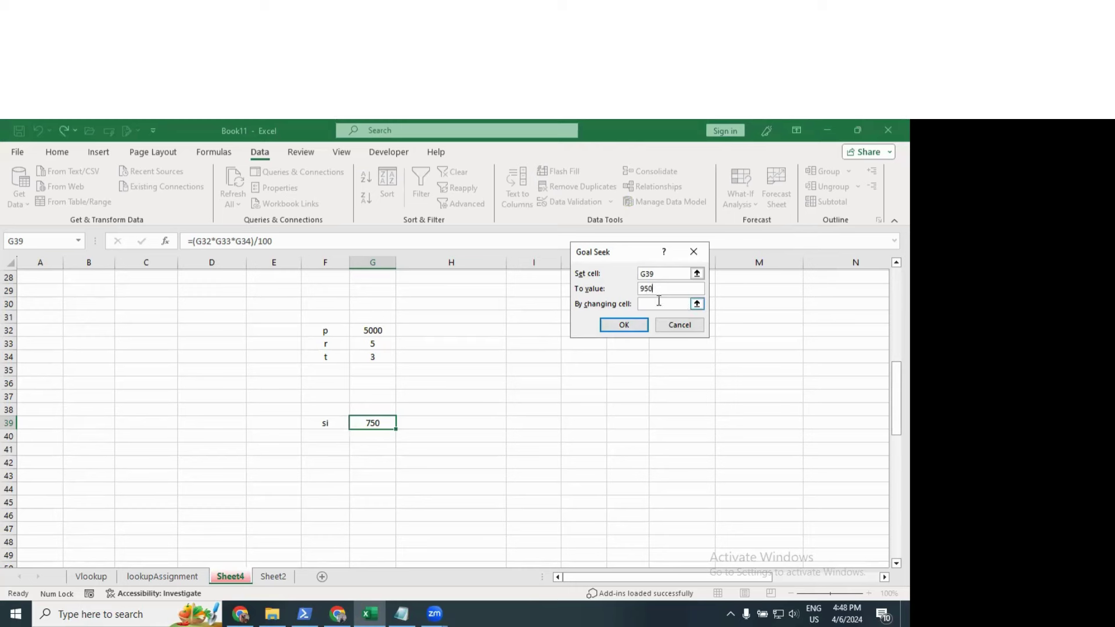
{"action": "left_click", "coordinate": [368, 356]}
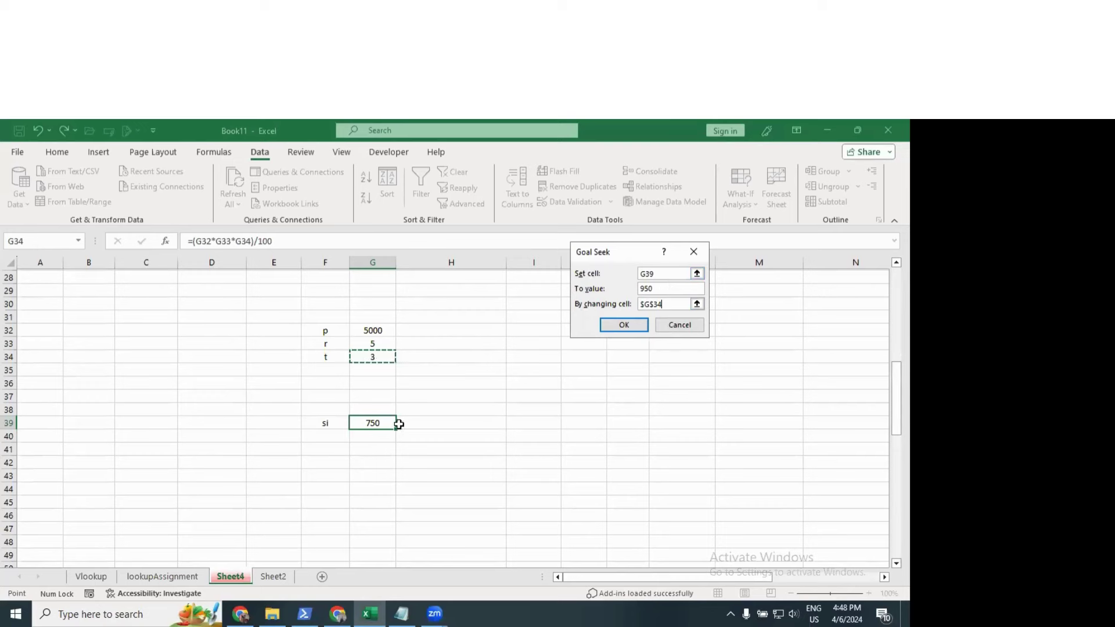
{"action": "left_click", "coordinate": [623, 325]}
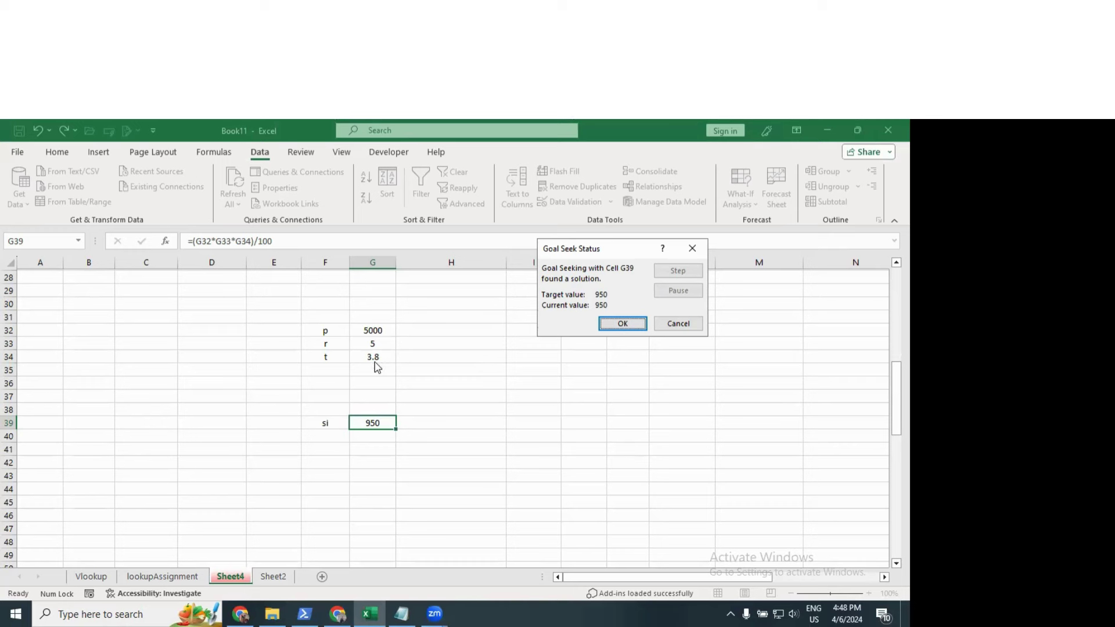
{"action": "left_click", "coordinate": [678, 323]}
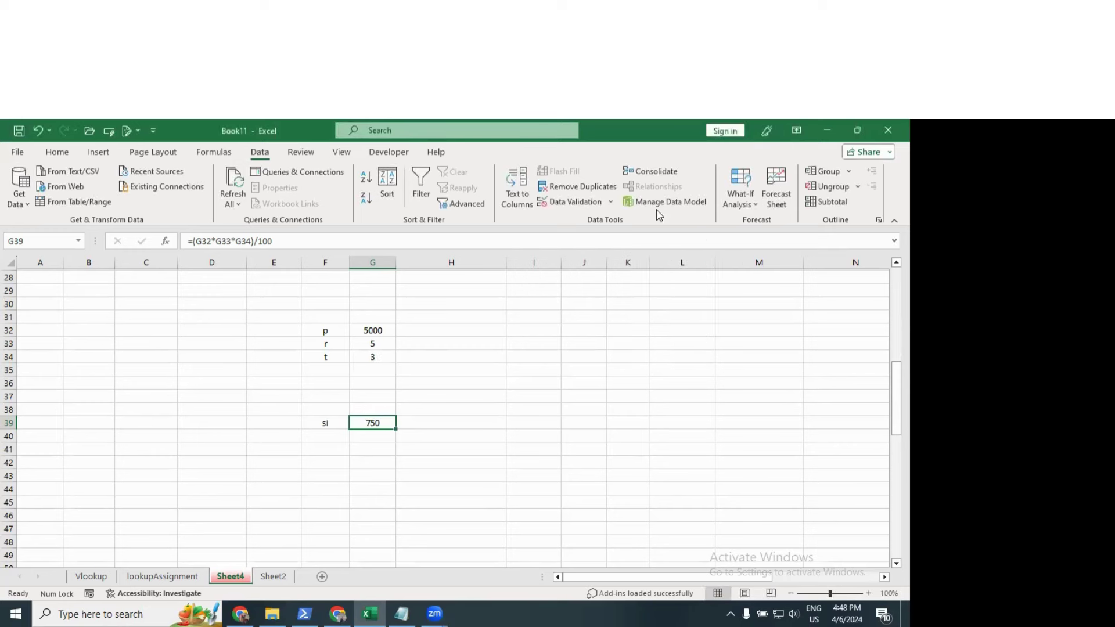
{"action": "left_click", "coordinate": [743, 205]}
{"action": "left_click", "coordinate": [750, 241]}
{"action": "left_click", "coordinate": [643, 286]}
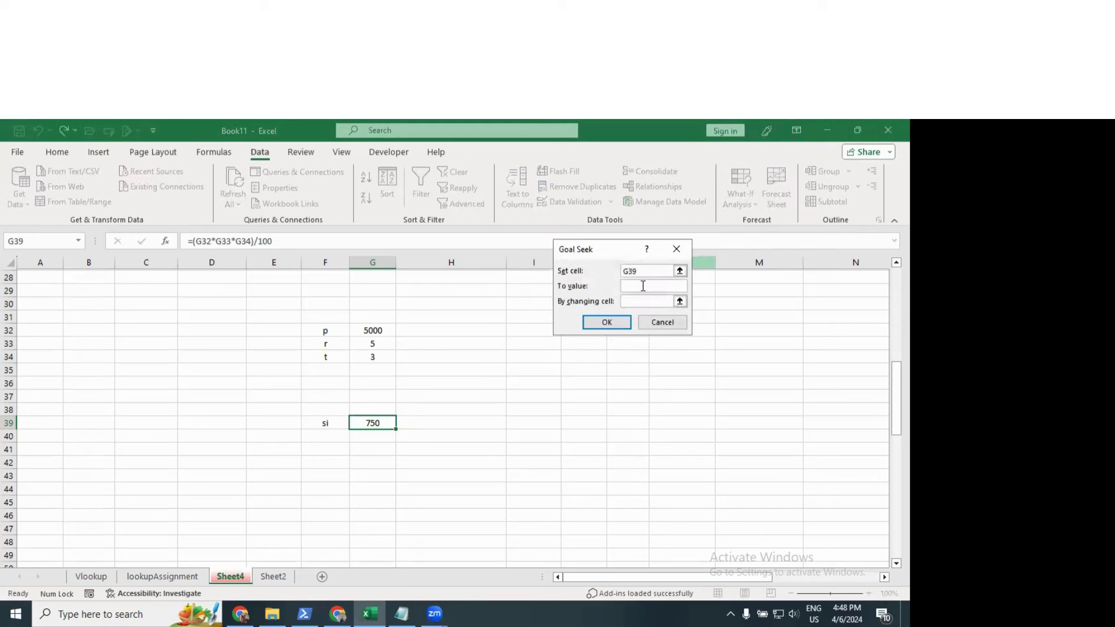
{"action": "type", "text": "950"}
{"action": "left_click", "coordinate": [636, 302]}
{"action": "left_click", "coordinate": [377, 345]}
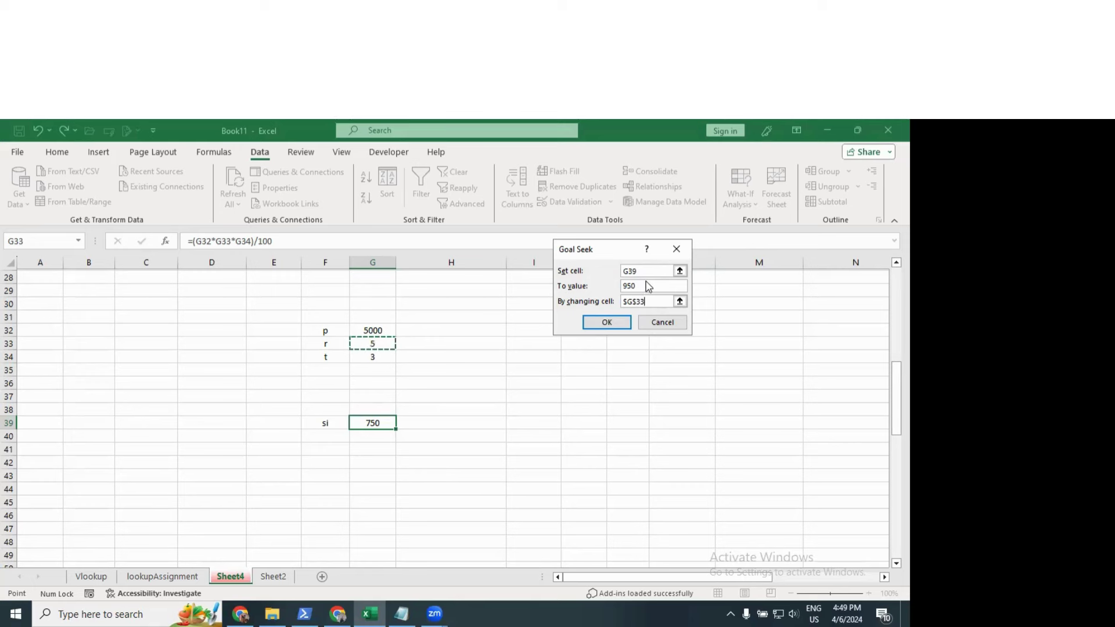
{"action": "left_click", "coordinate": [614, 323]}
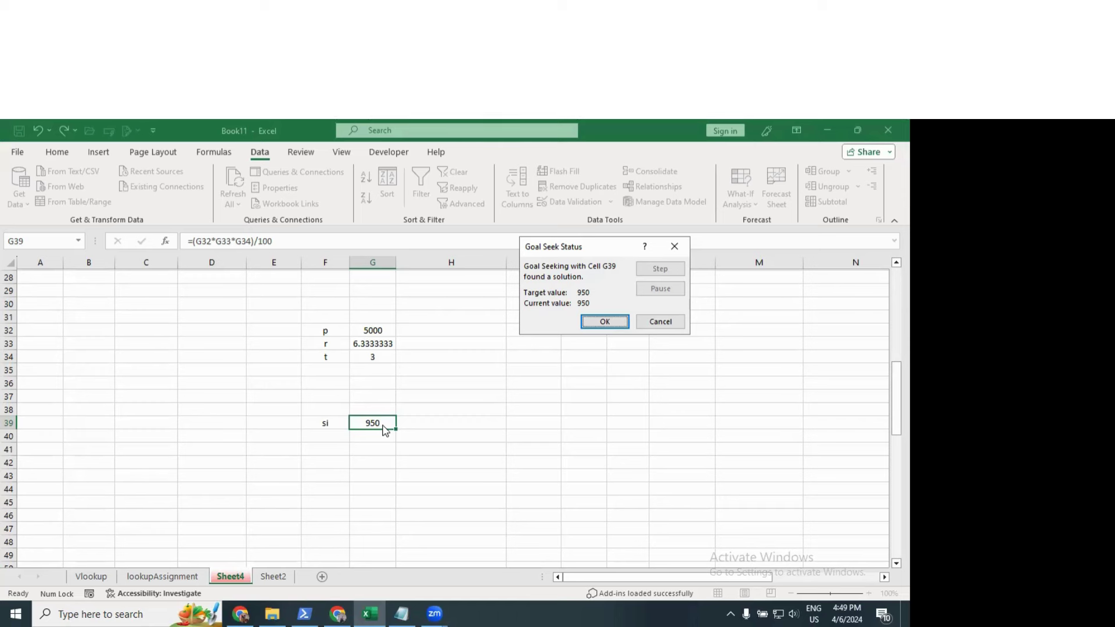
{"action": "left_click", "coordinate": [643, 322]}
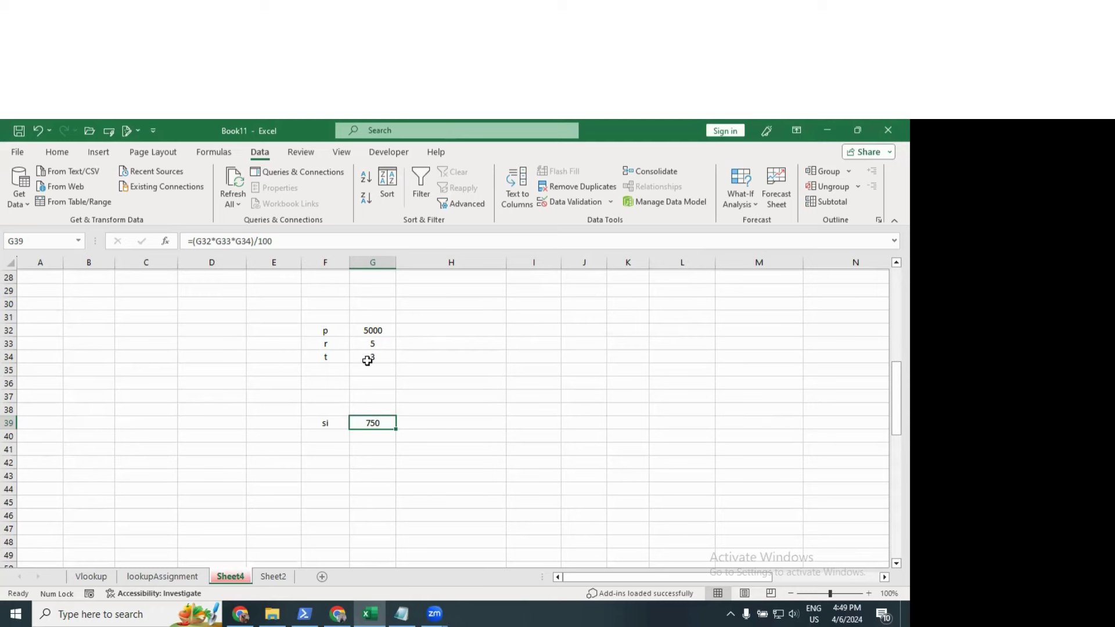
Step: Delete the principal, rate, time and interest block in F31:G41
{"action": "left_click", "coordinate": [336, 318]}
{"action": "left_click_drag", "start_coordinate": [386, 427], "coordinate": [386, 445]}
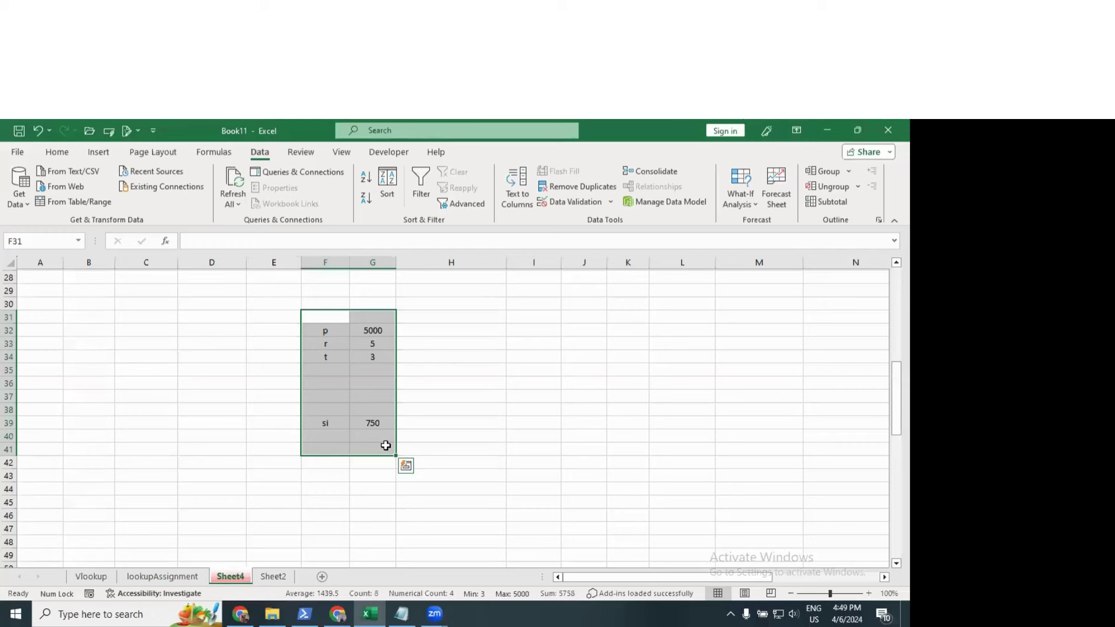
{"action": "key", "text": "Delete"}
Step: Scroll up to the salary table, glance at lookupAssignment, and come back to Sheet4
{"action": "scroll", "coordinate": [416, 418], "scroll_direction": "up", "scroll_amount": 7}
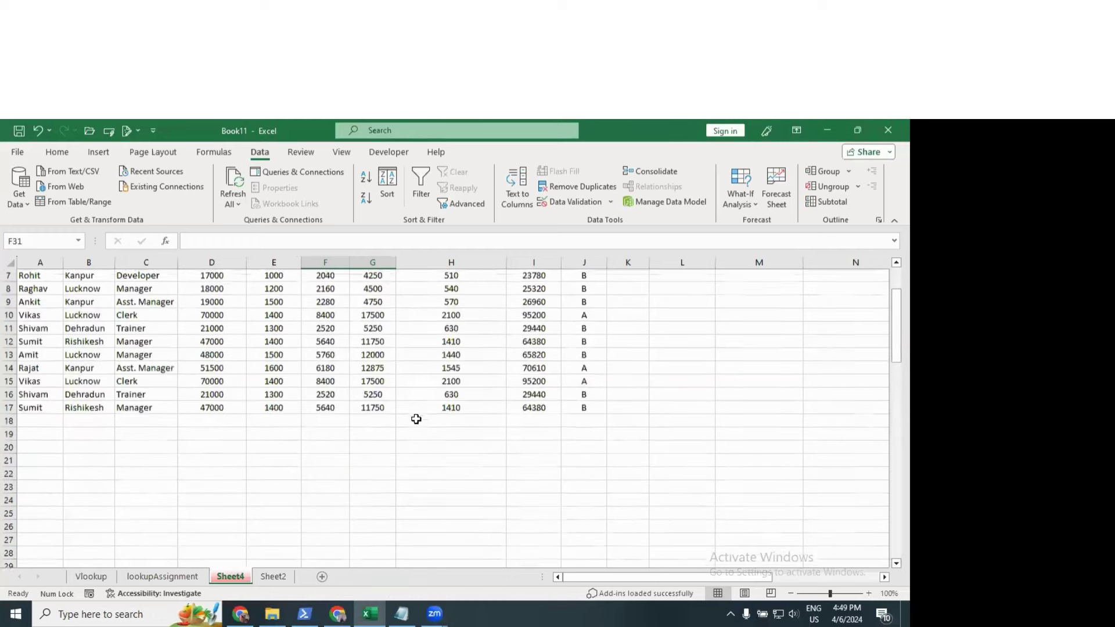
{"action": "left_click", "coordinate": [332, 500]}
{"action": "scroll", "coordinate": [332, 500], "scroll_direction": "up", "scroll_amount": 2}
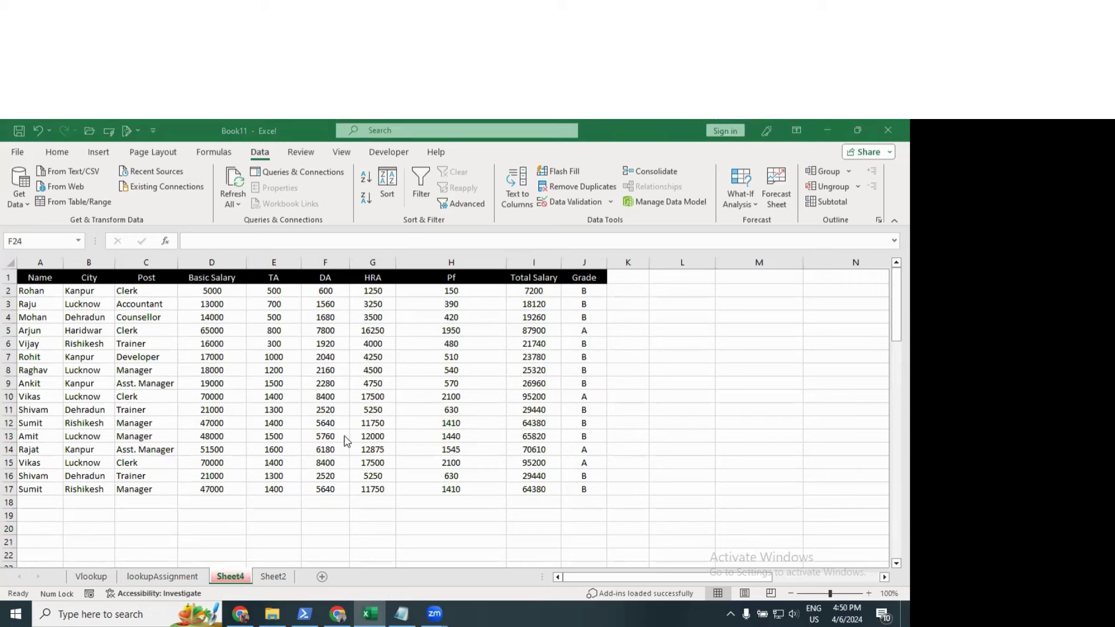
{"action": "left_click", "coordinate": [158, 579]}
{"action": "left_click", "coordinate": [231, 577]}
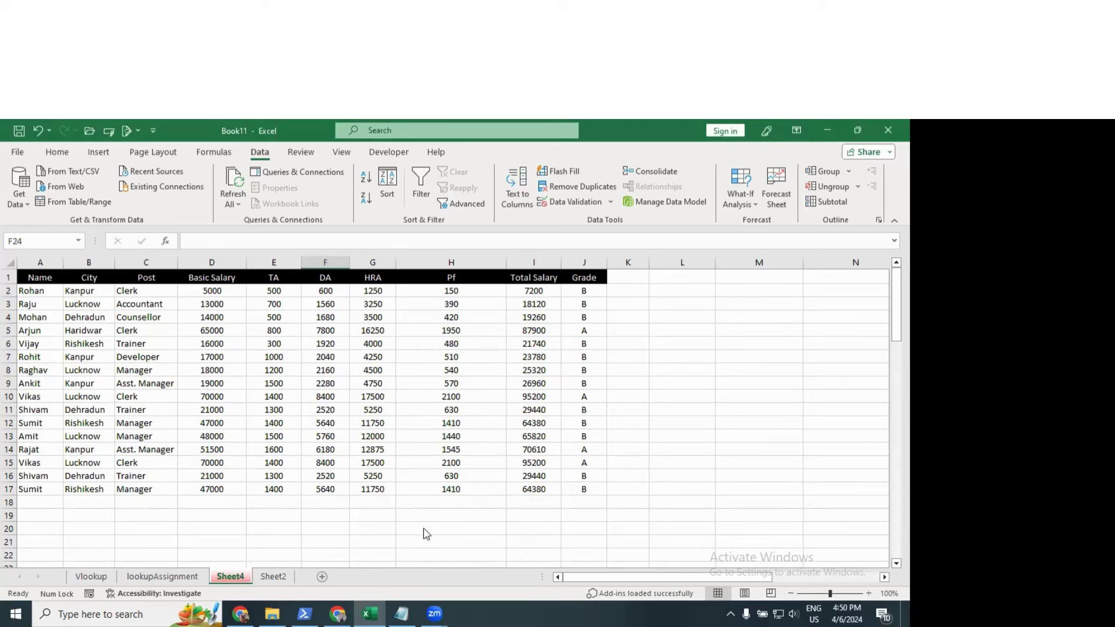
{"action": "scroll", "coordinate": [406, 508], "scroll_direction": "down", "scroll_amount": 3}
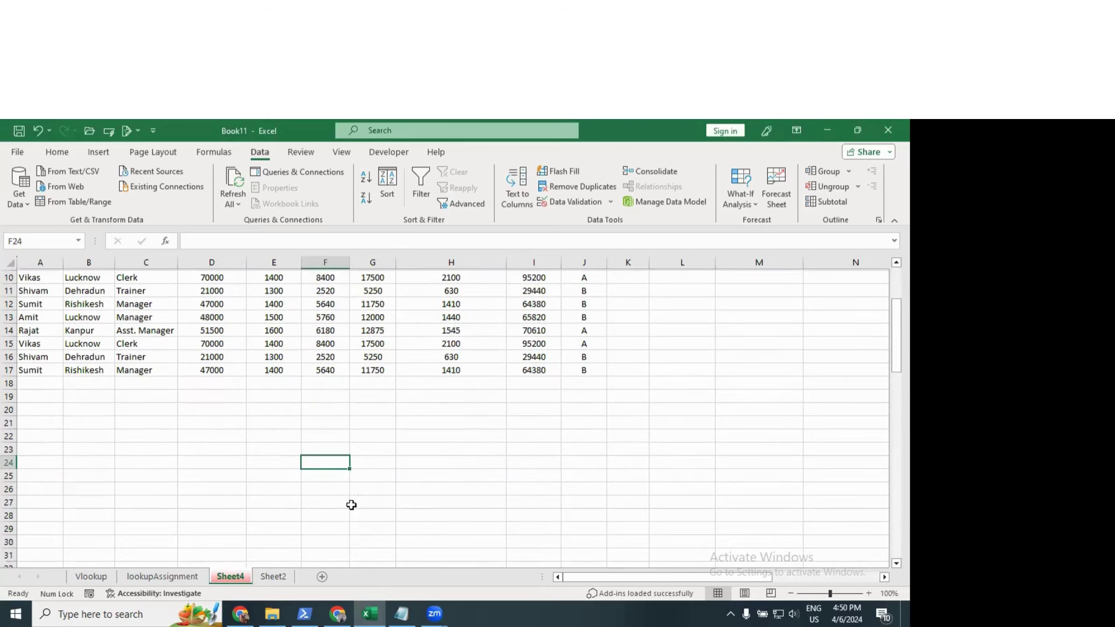
Step: Start a VLOOKUP in F25 using F23 as the lookup value
{"action": "left_click", "coordinate": [330, 476]}
{"action": "type", "text": "=v"}
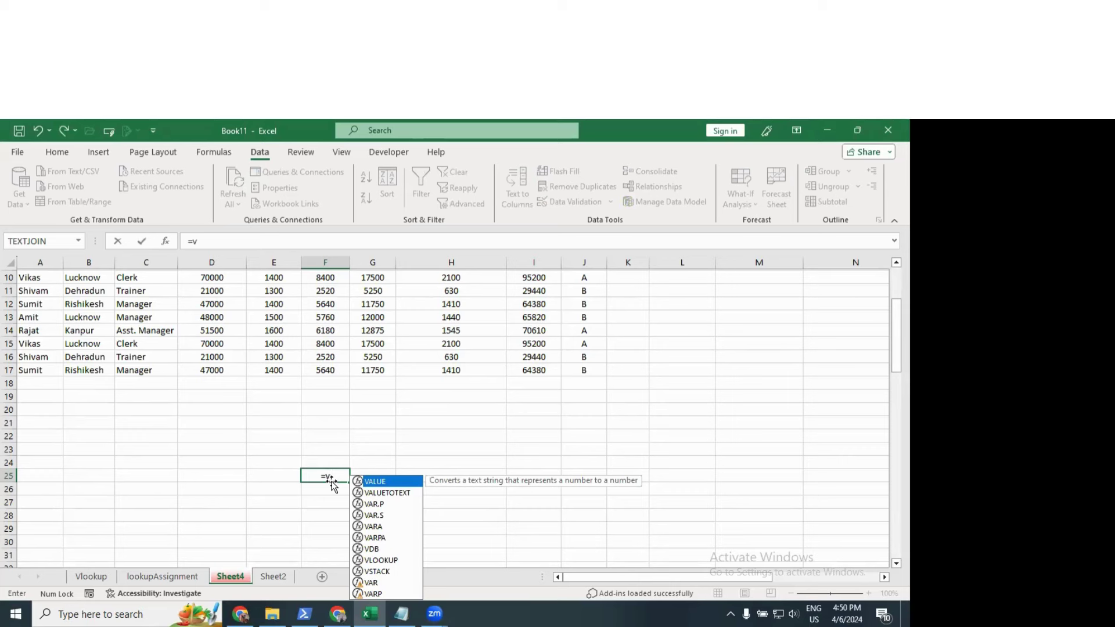
{"action": "type", "text": "l"}
{"action": "key", "text": "Tab"}
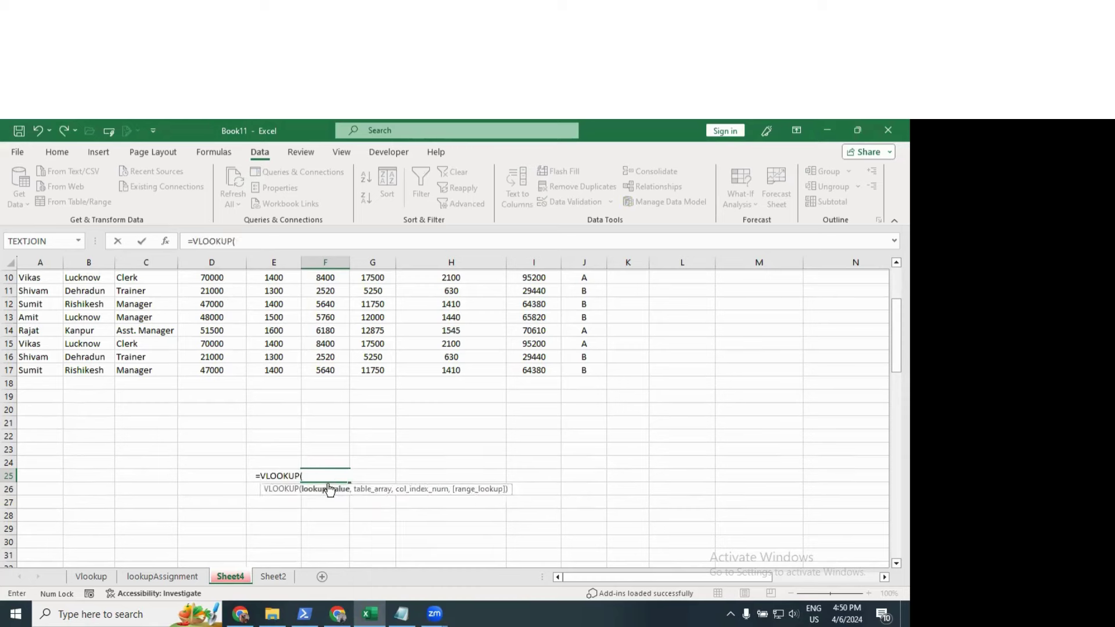
{"action": "left_click", "coordinate": [336, 448]}
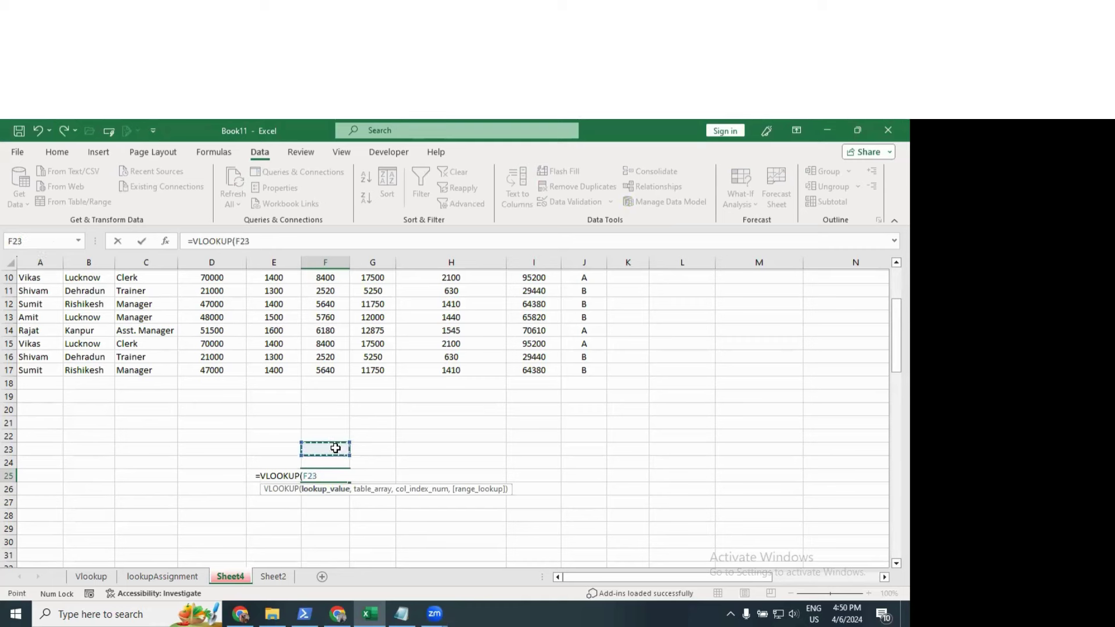
{"action": "type", "text": ","}
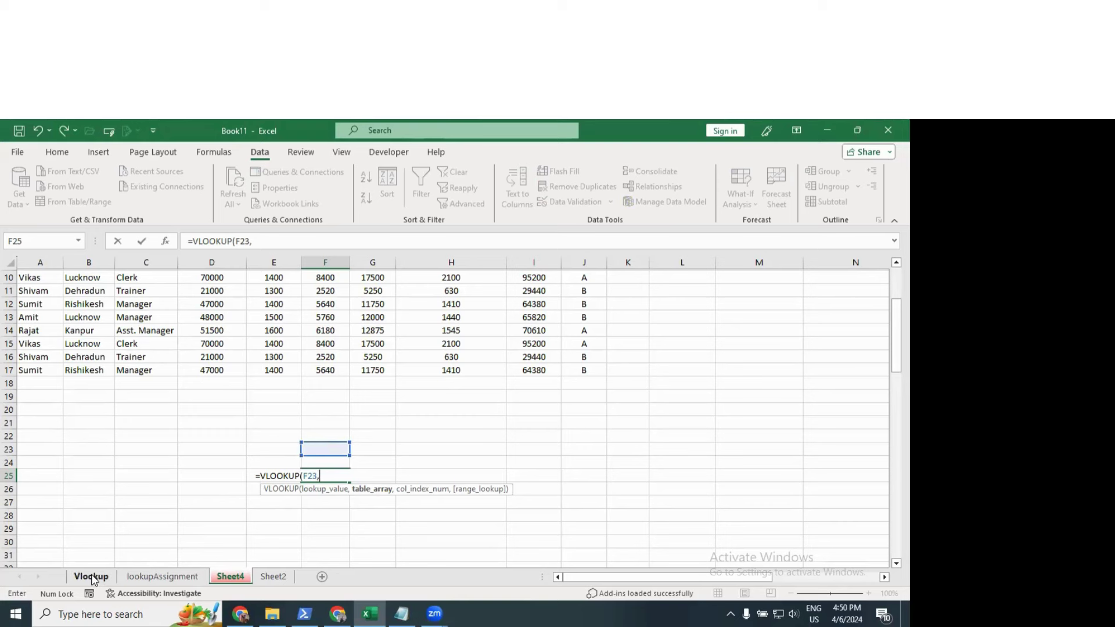
Step: Complete it with table Vlookup!B2:F11, column 3 and exact match (0)
{"action": "left_click", "coordinate": [91, 577]}
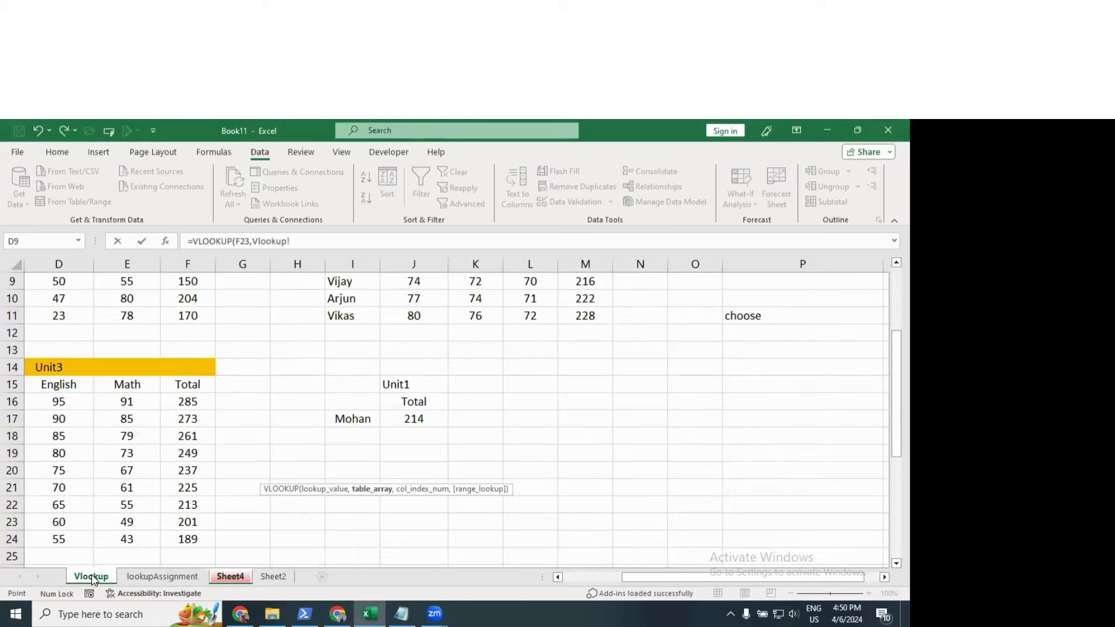
{"action": "left_click", "coordinate": [46, 441]}
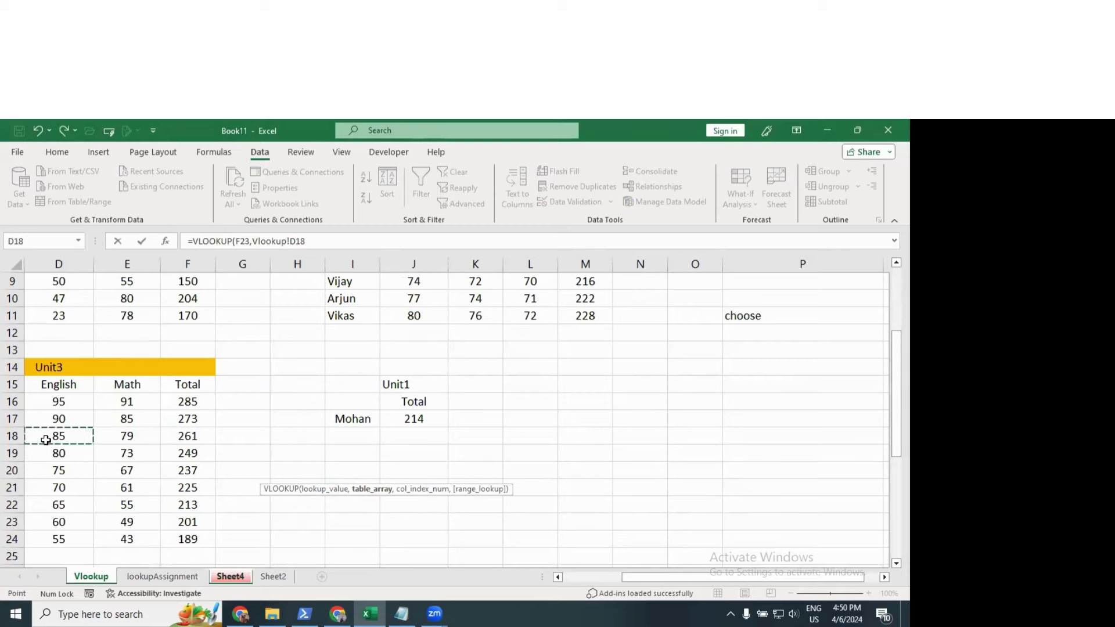
{"action": "key", "text": "Left"}
{"action": "key", "text": "Left"}
{"action": "key", "text": "Left"}
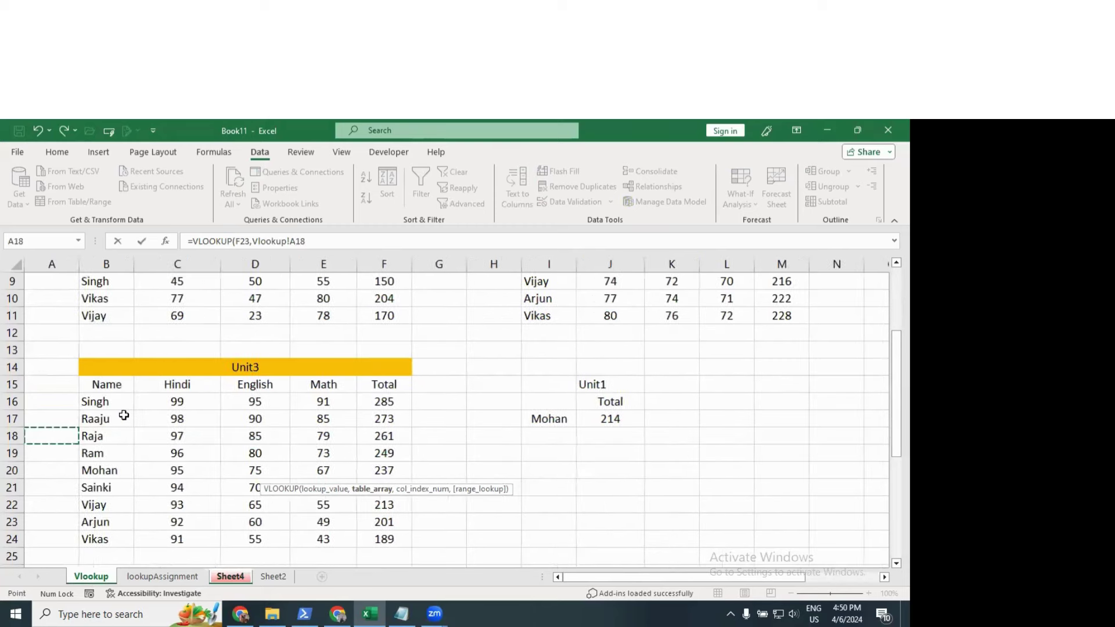
{"action": "scroll", "coordinate": [137, 360], "scroll_direction": "up", "scroll_amount": 3}
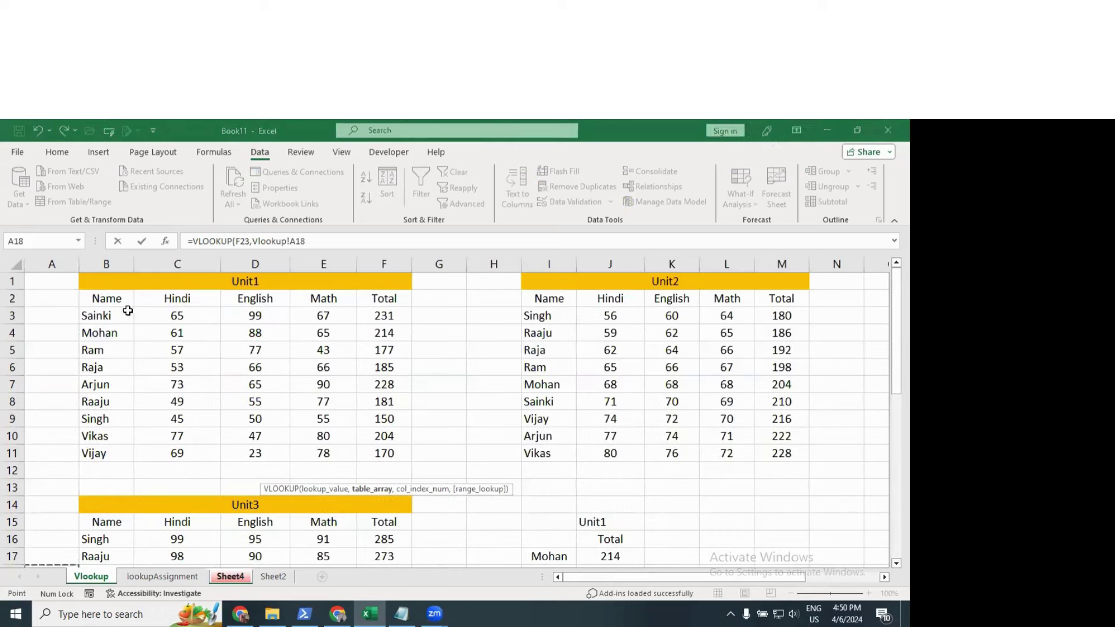
{"action": "left_click_drag", "start_coordinate": [125, 301], "coordinate": [387, 450]}
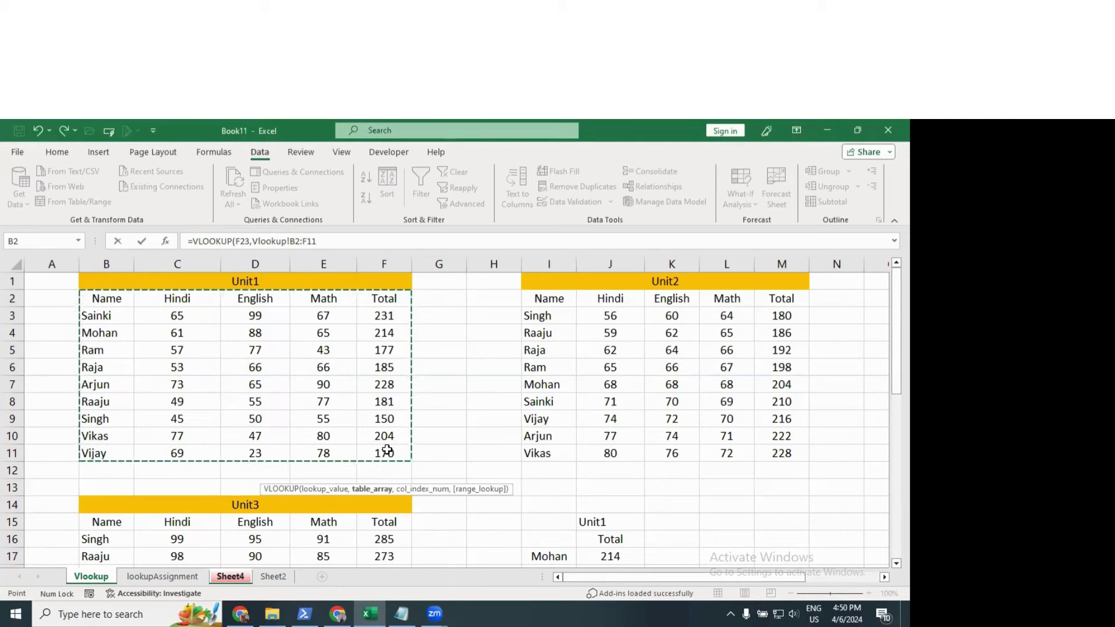
{"action": "type", "text": ","}
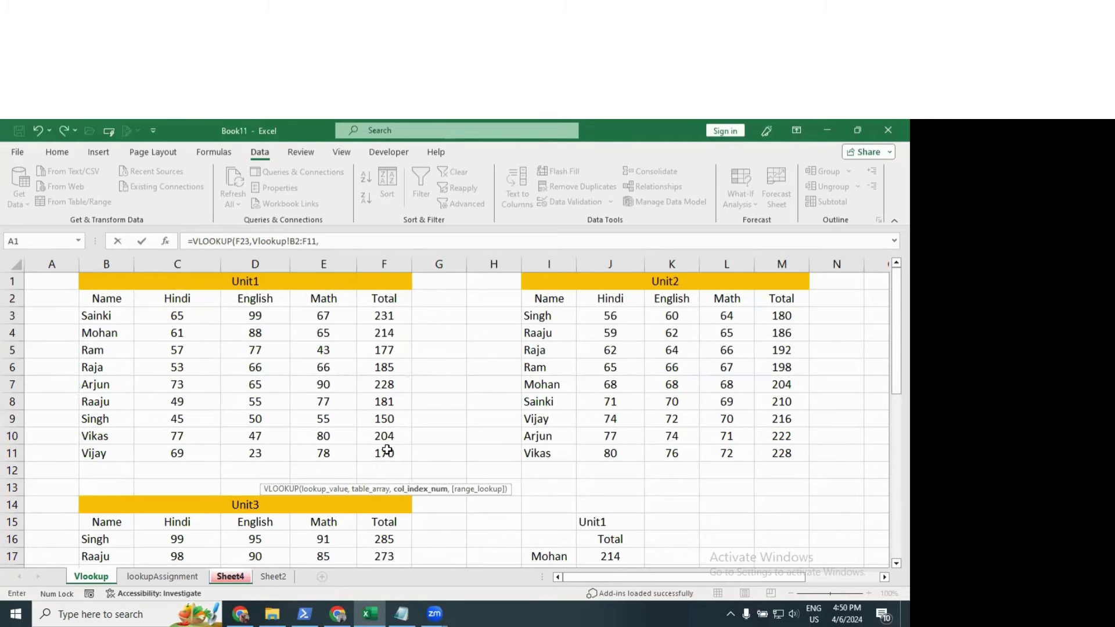
{"action": "type", "text": "3"}
{"action": "type", "text": ",0)"}
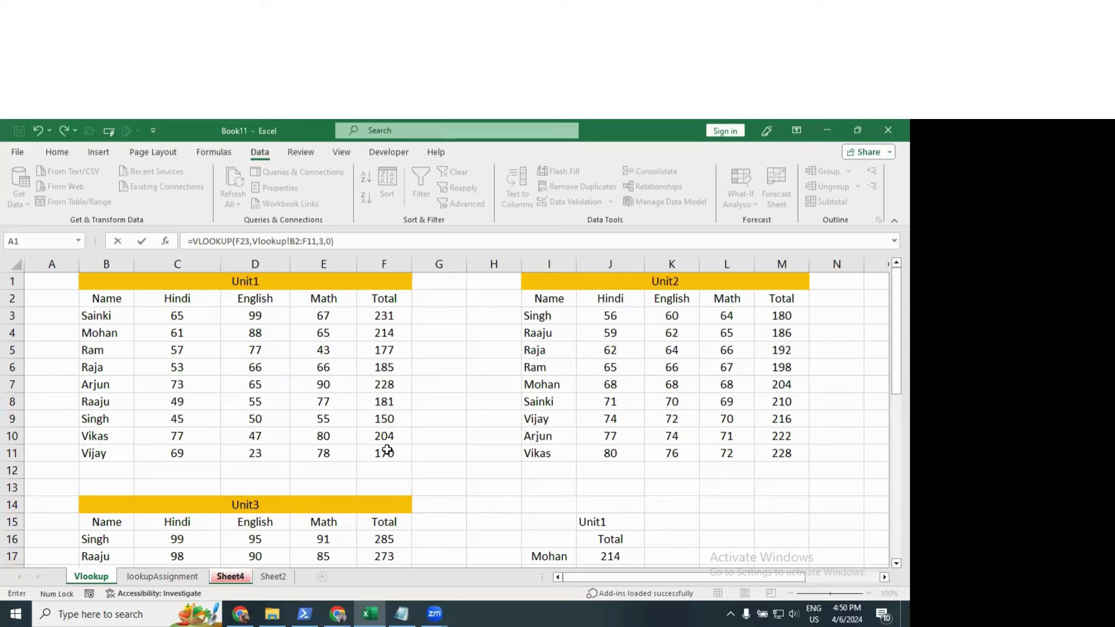
{"action": "key", "text": "Return"}
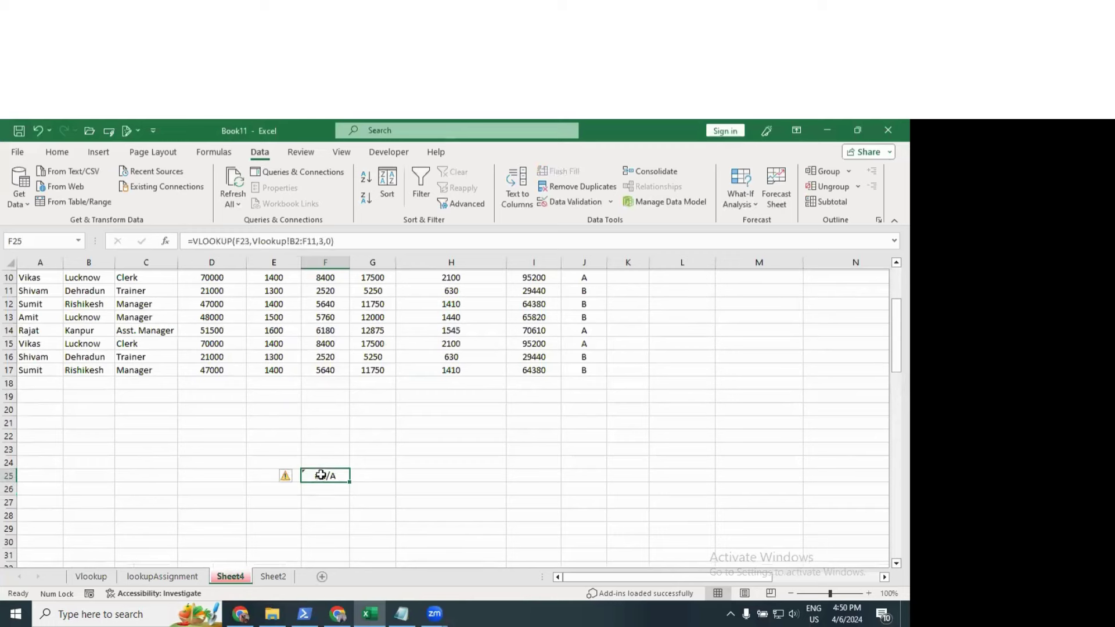
Step: Enter Rajat in F23, then replace it with Mohan
{"action": "left_click", "coordinate": [324, 474]}
{"action": "left_click", "coordinate": [330, 451]}
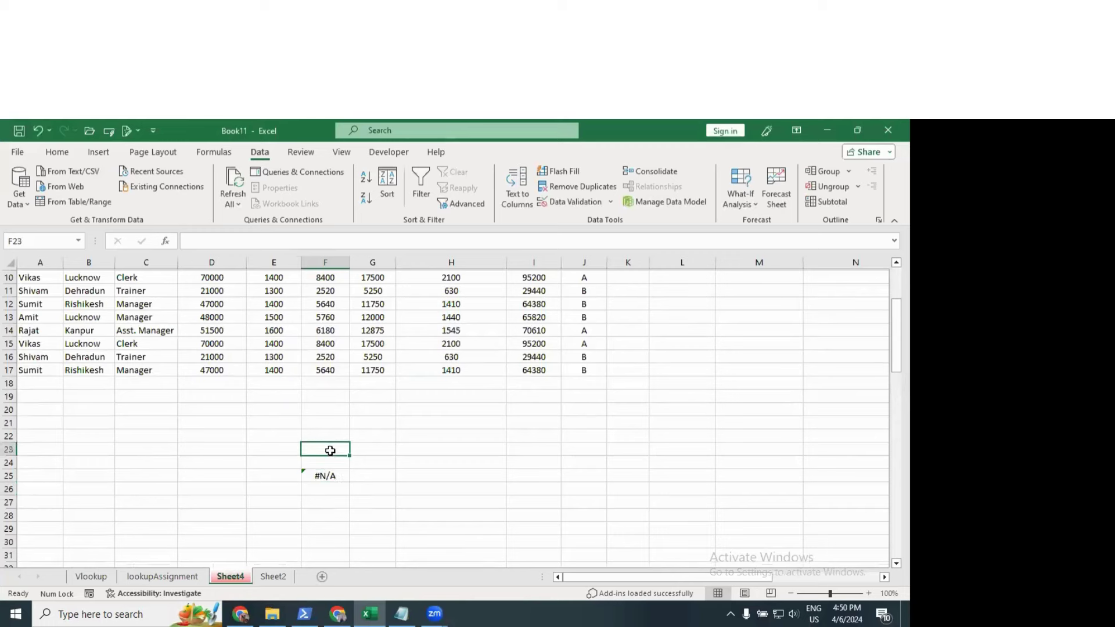
{"action": "type", "text": "Rajat"}
{"action": "key", "text": "Return"}
{"action": "left_click", "coordinate": [330, 451]}
{"action": "type", "text": "Mohan"}
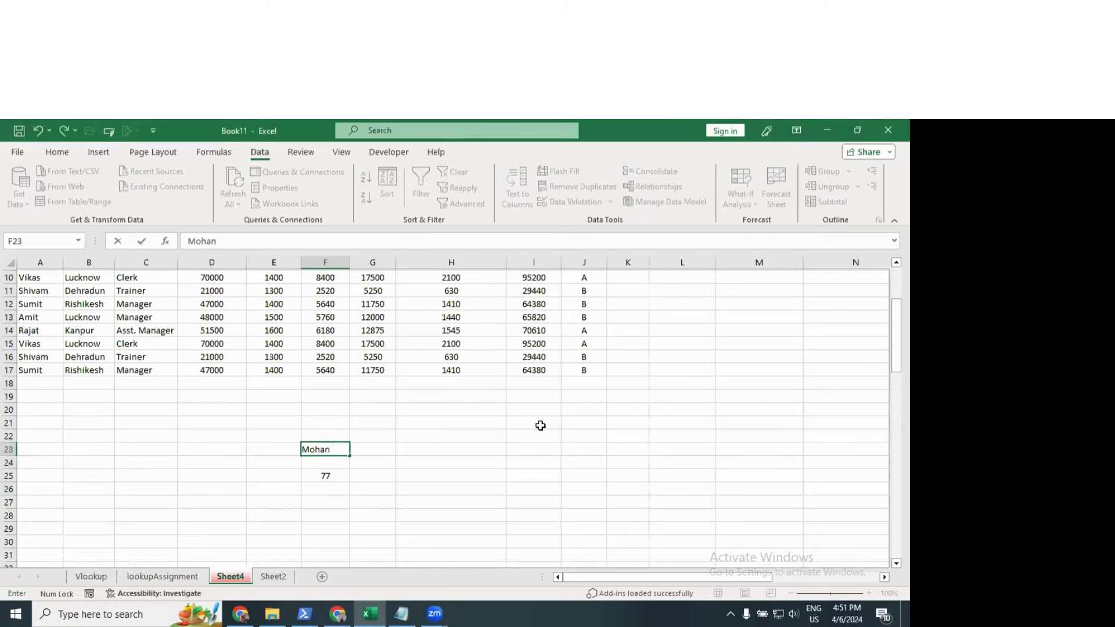
{"action": "key", "text": "Return"}
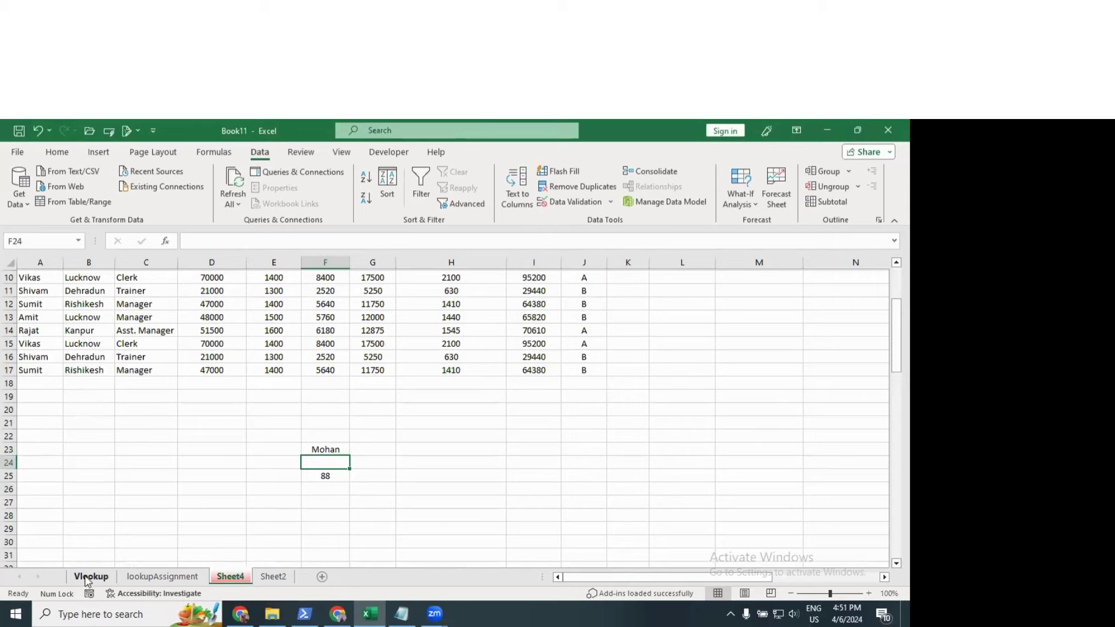
Step: Confirm Mohan's Unit1 English mark of 88 on the Vlookup sheet, then view F25's formula on Sheet4
{"action": "left_click", "coordinate": [89, 578]}
{"action": "left_click", "coordinate": [102, 335]}
{"action": "left_click", "coordinate": [259, 335]}
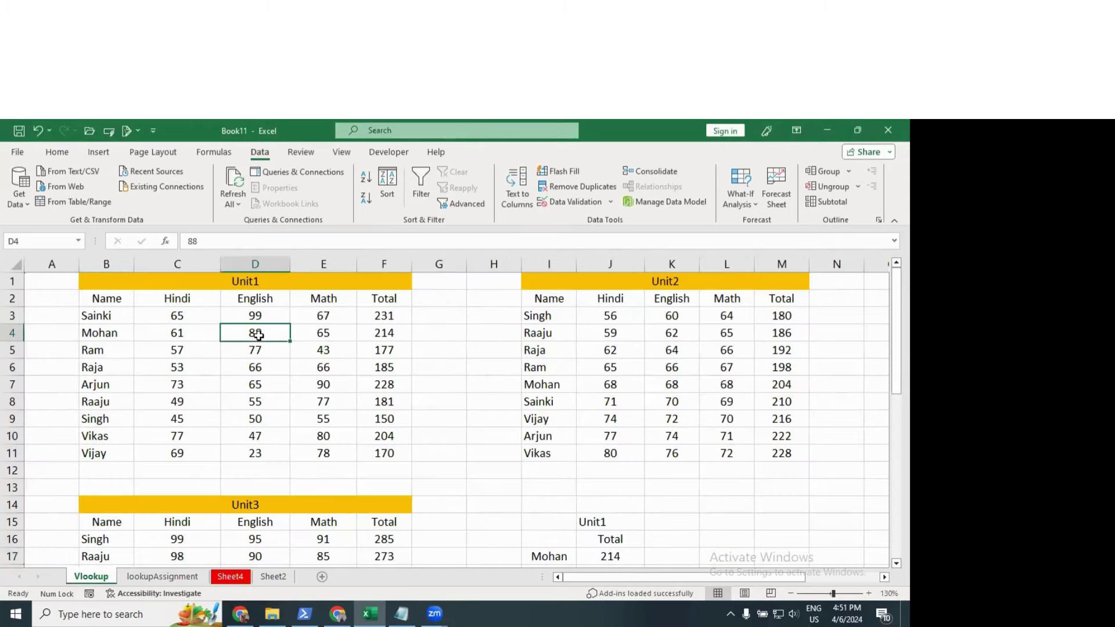
{"action": "left_click_drag", "start_coordinate": [113, 296], "coordinate": [108, 400]}
{"action": "left_click_drag", "start_coordinate": [156, 300], "coordinate": [168, 403]}
{"action": "left_click_drag", "start_coordinate": [255, 315], "coordinate": [256, 419]}
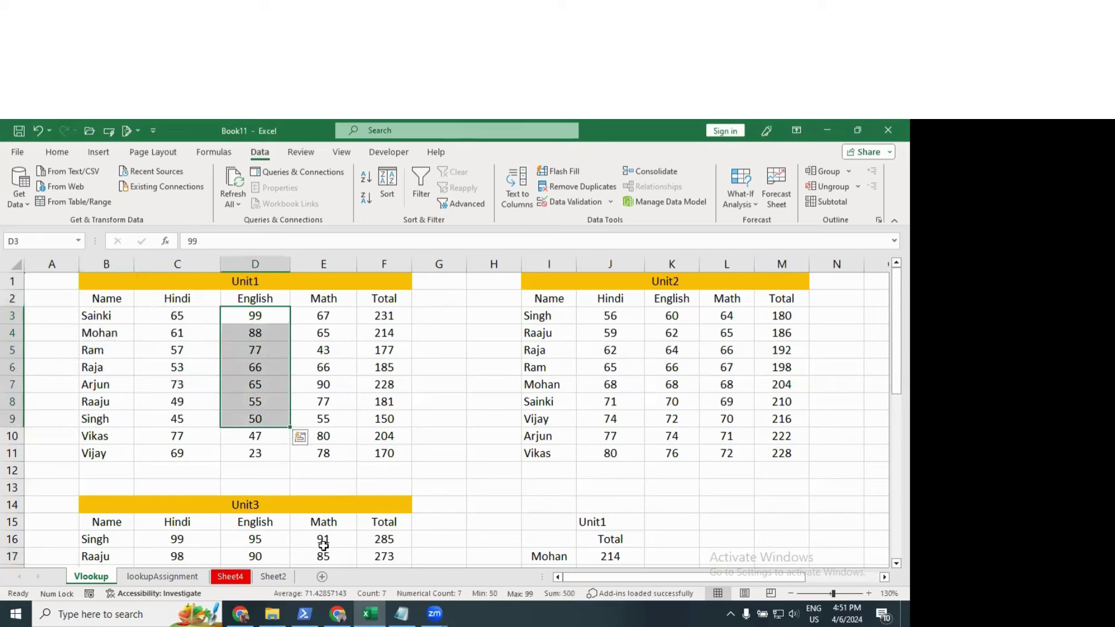
{"action": "left_click", "coordinate": [271, 577]}
{"action": "key", "text": "ctrl+Page_Up"}
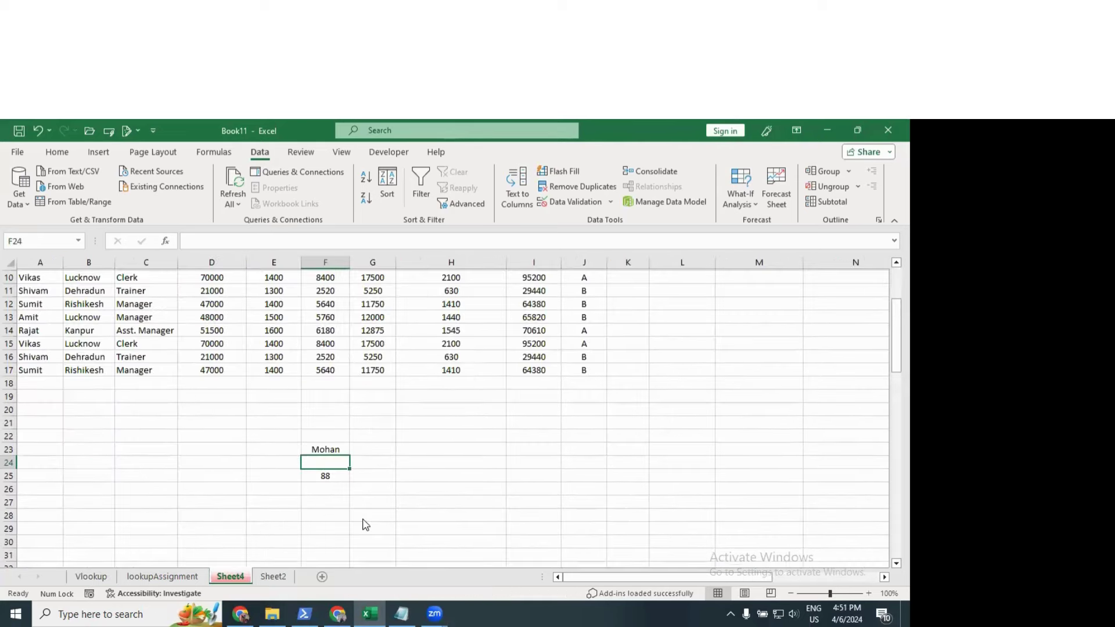
{"action": "double_click", "coordinate": [326, 476]}
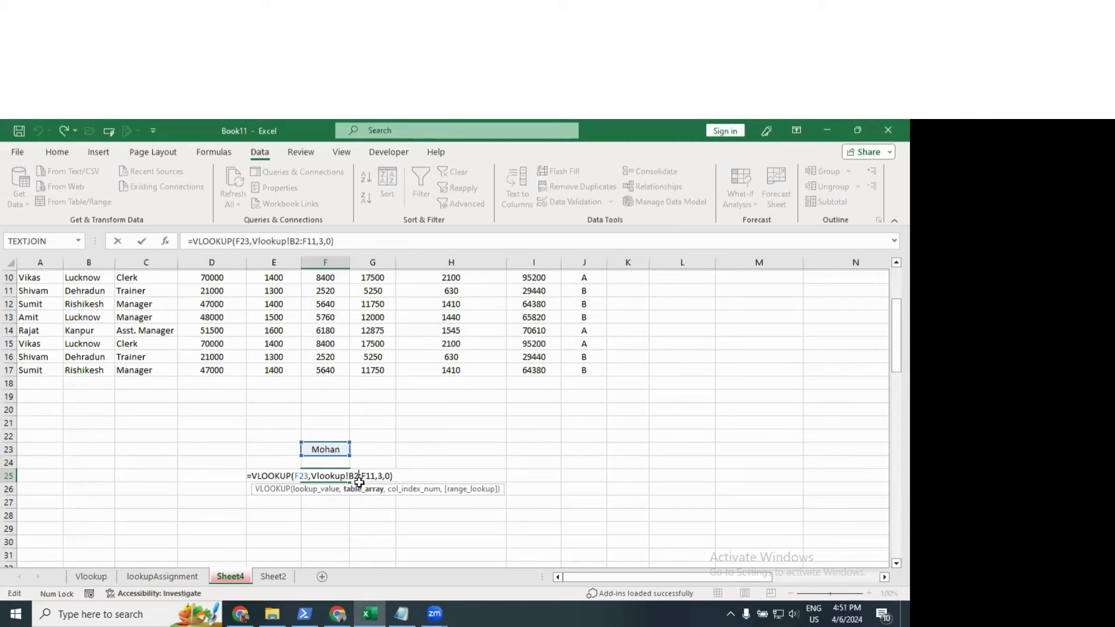
{"action": "key", "text": "Escape"}
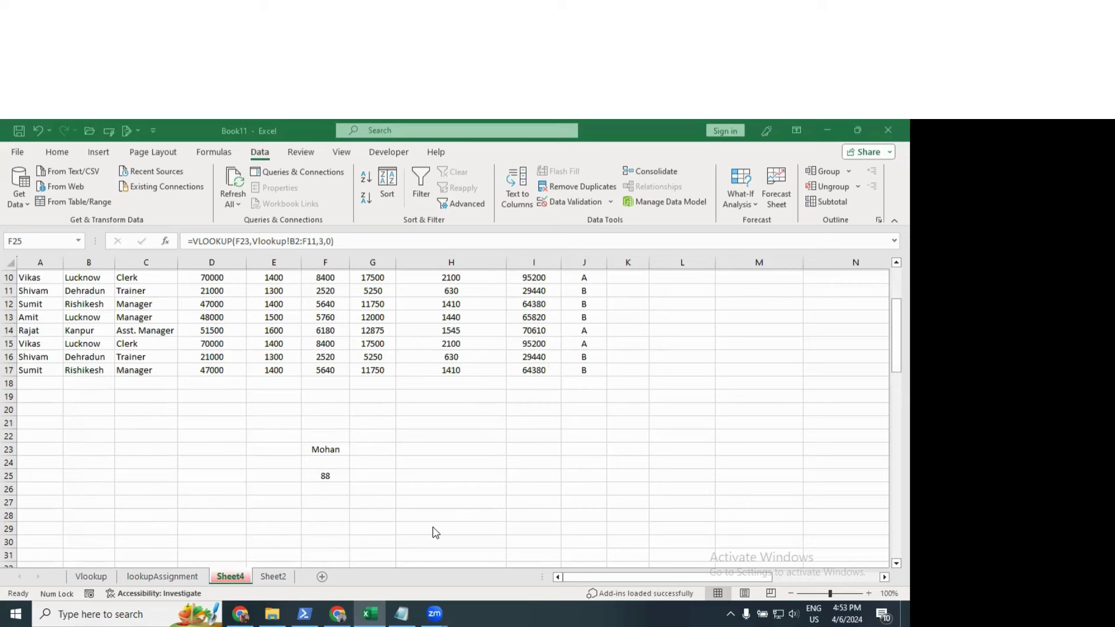
Step: Delete the contents of F21:F26, removing Mohan and the 88 result
{"action": "left_click", "coordinate": [323, 450]}
{"action": "left_click_drag", "start_coordinate": [323, 419], "coordinate": [327, 482]}
{"action": "key", "text": "Delete"}
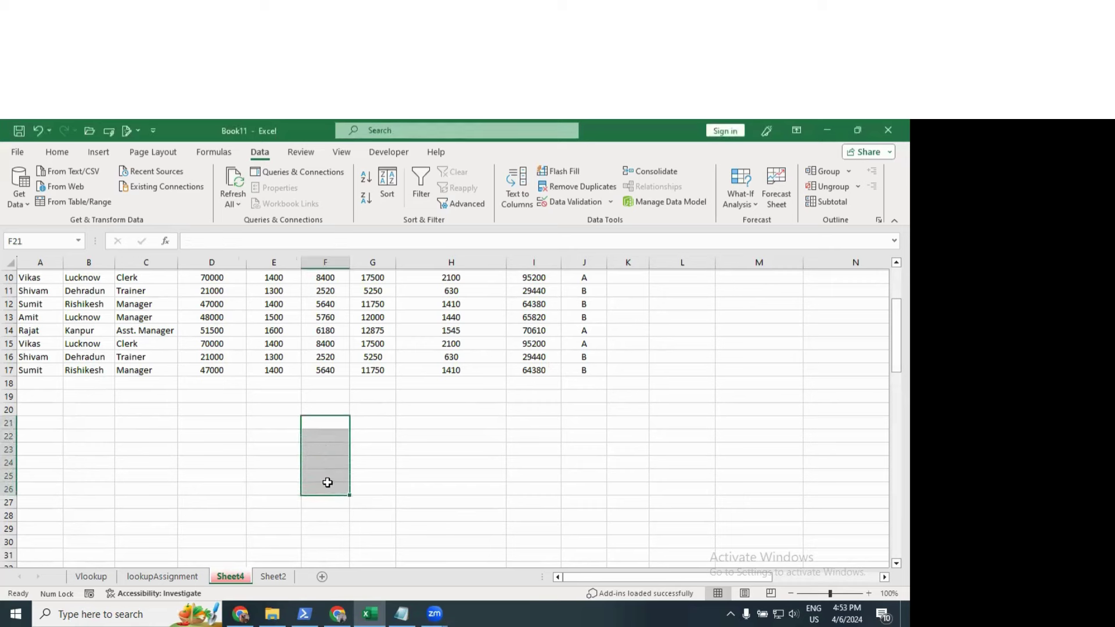
{"action": "left_click", "coordinate": [428, 438]}
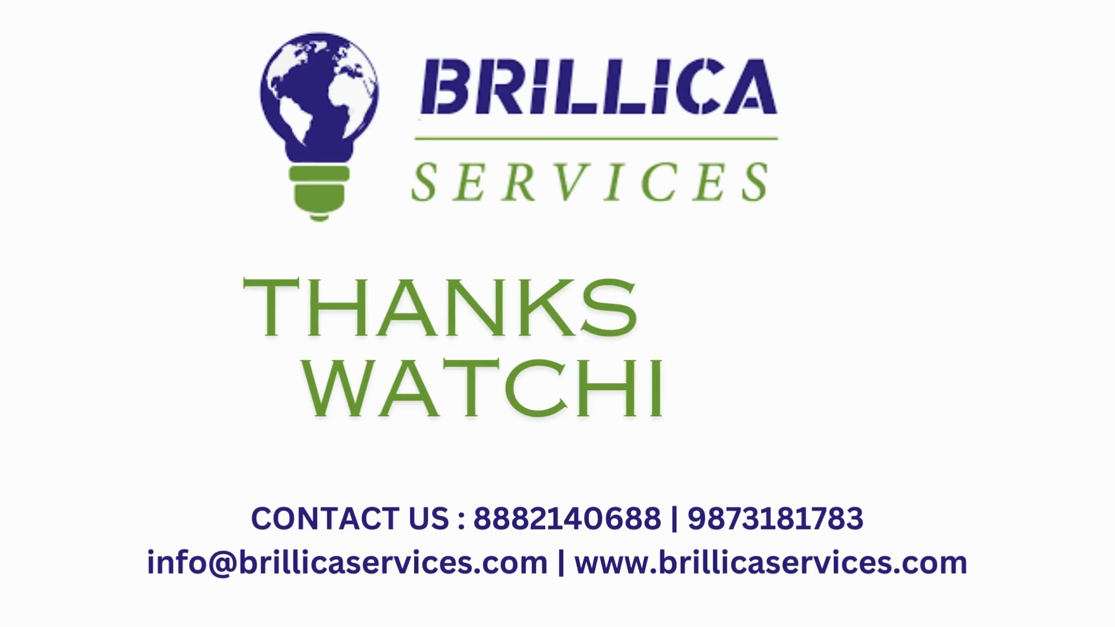